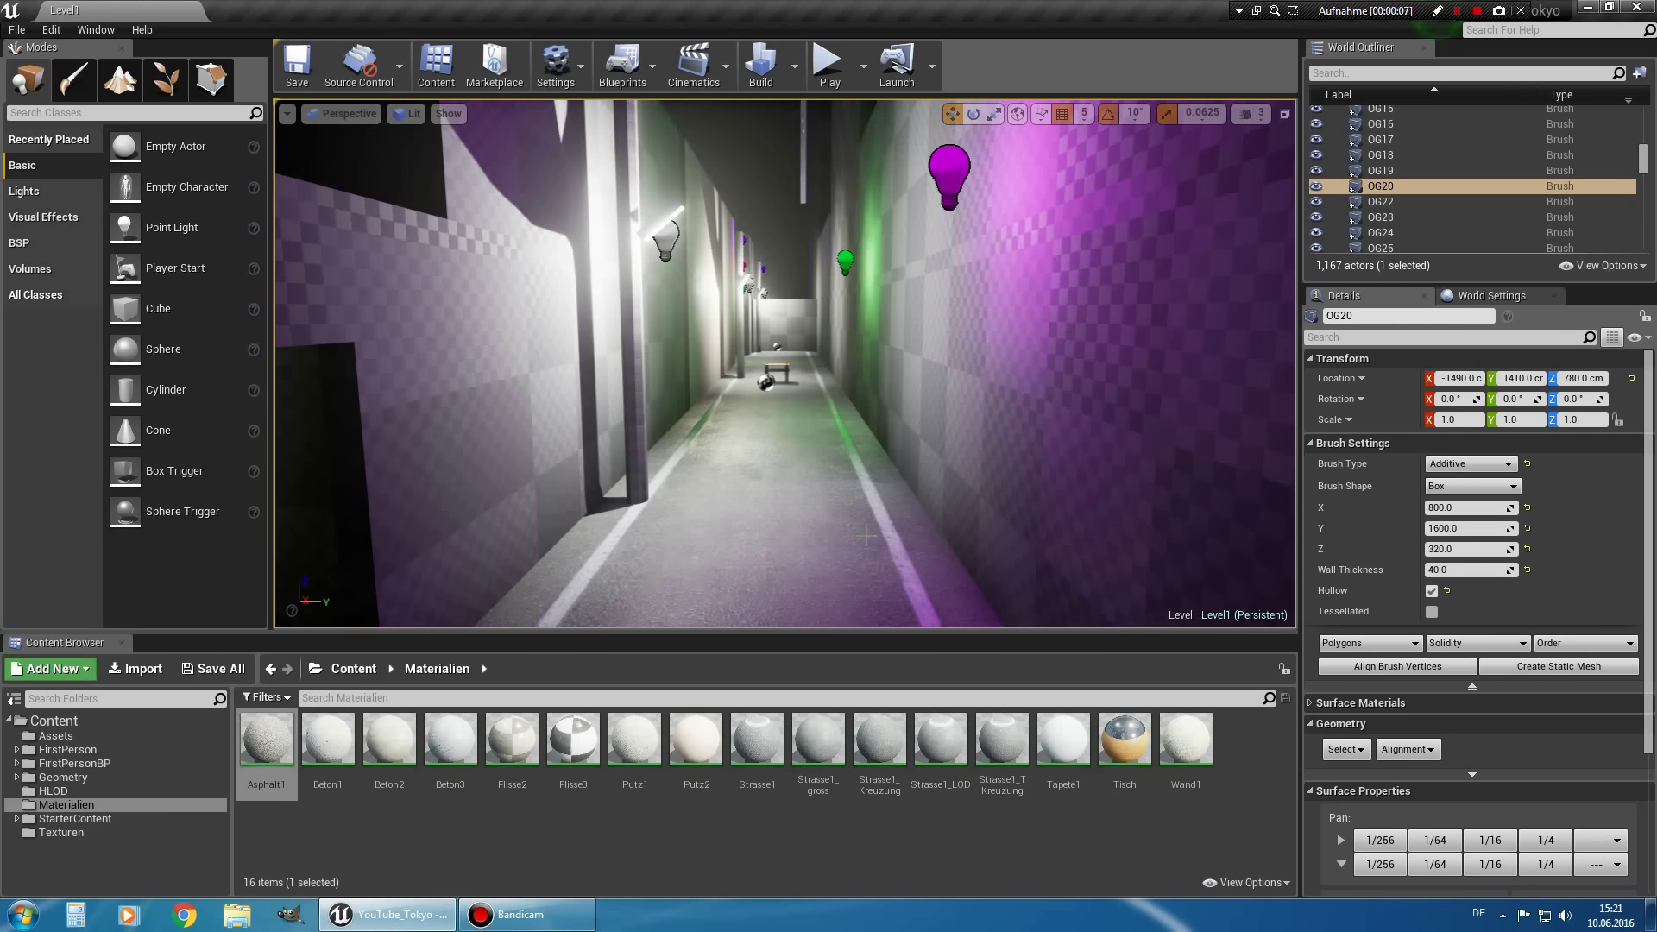
# Fly the camera down the corridor and switch the Modes panel to All Classes.
pyautogui.moveTo(737, 485)
pyautogui.mouseDown()
pyautogui.moveTo(826, 445)
pyautogui.moveTo(816, 515)
pyautogui.moveTo(882, 510)
pyautogui.moveTo(874, 492)
pyautogui.mouseUp()
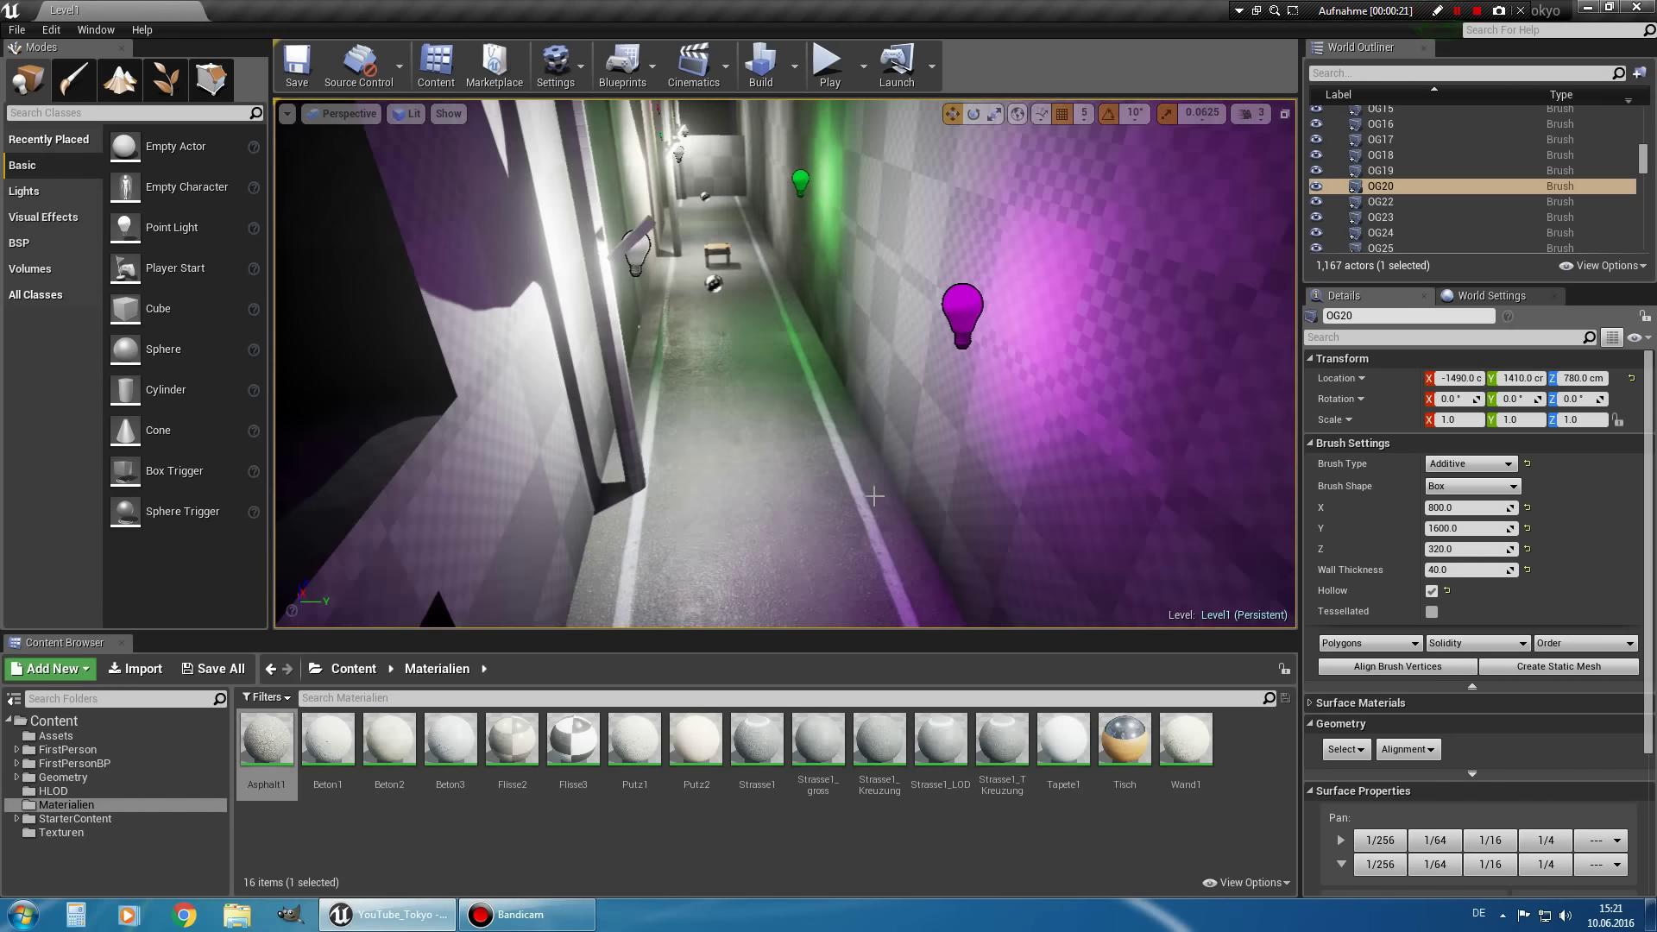
pyautogui.click(75, 181)
pyautogui.click(73, 167)
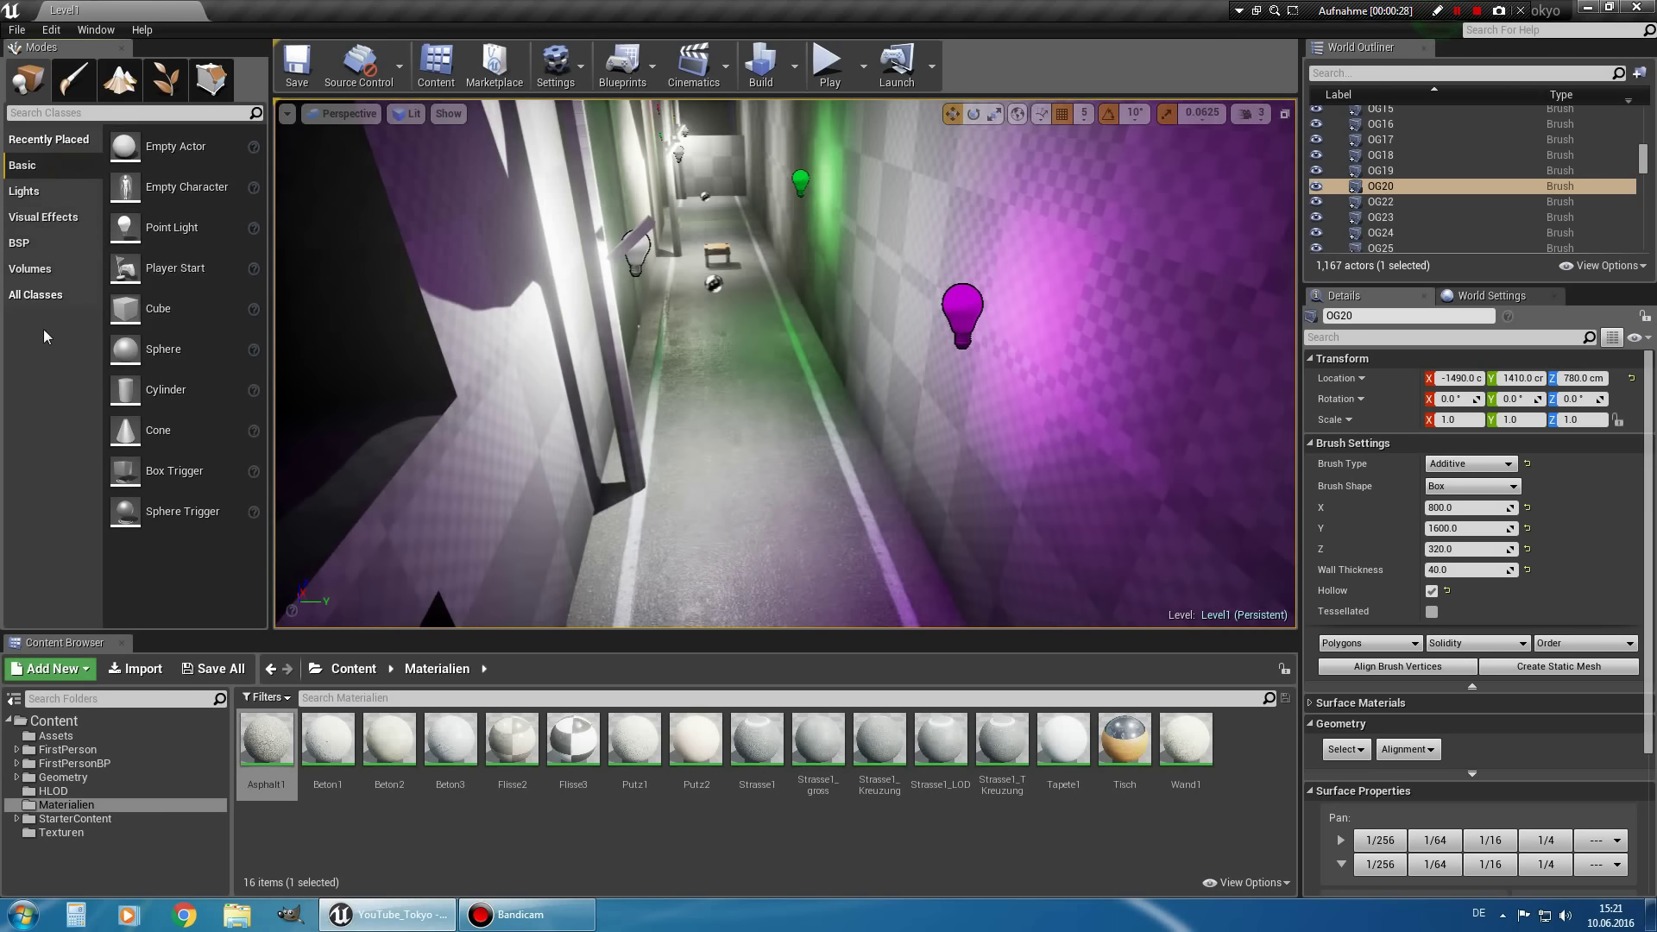
pyautogui.click(35, 299)
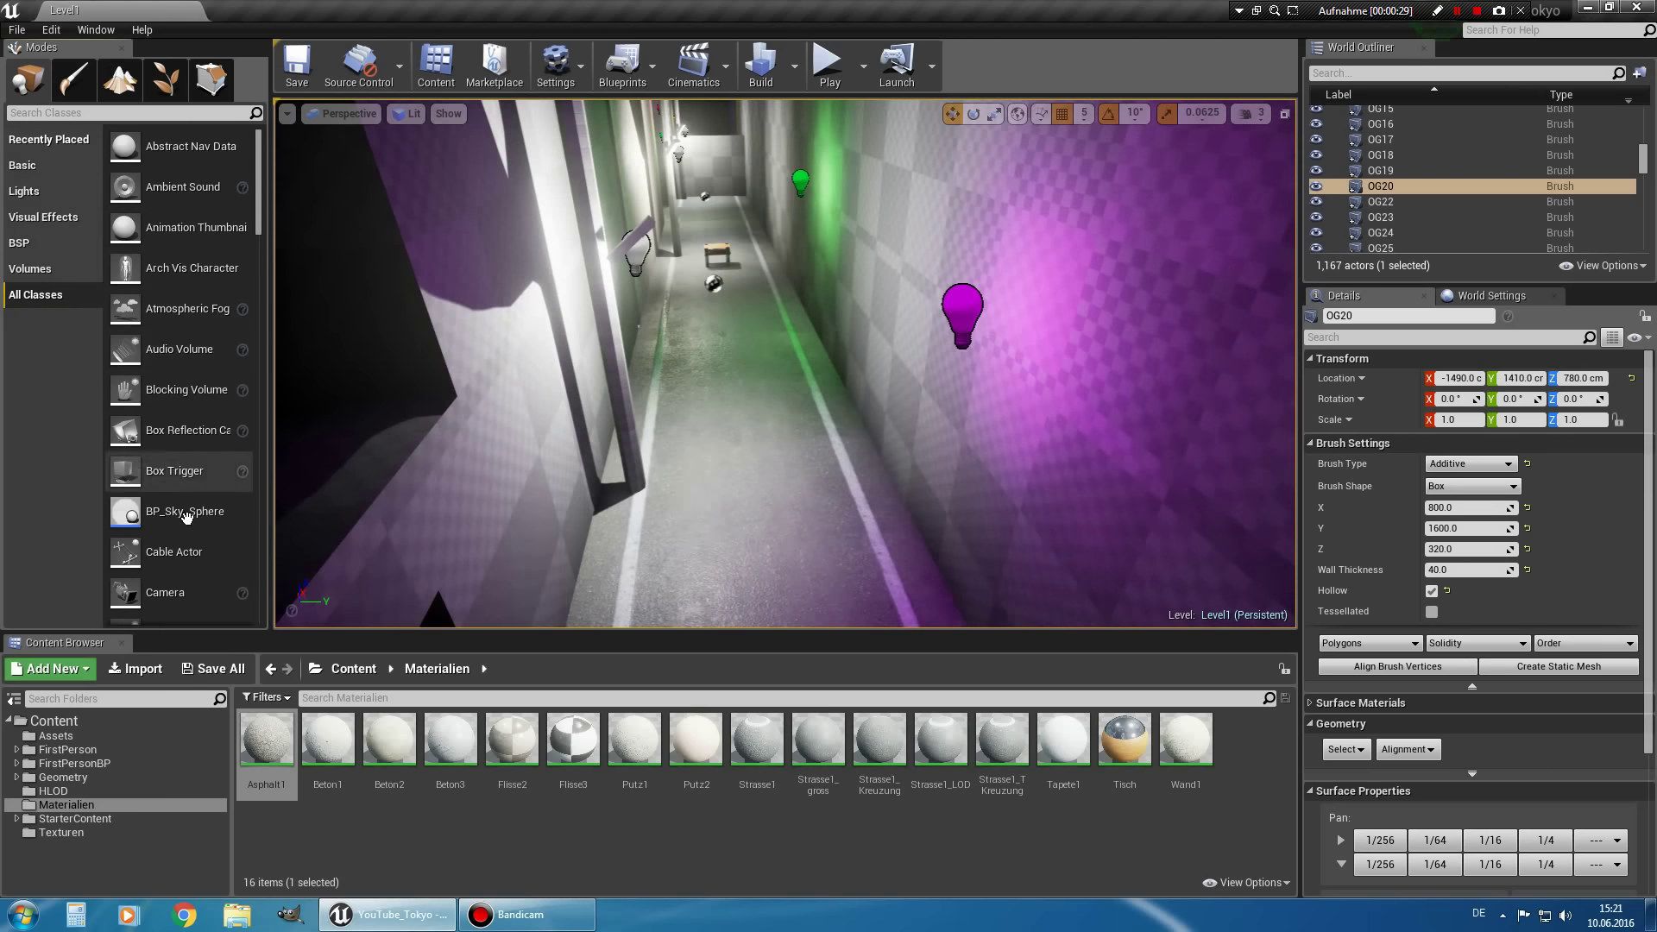
pyautogui.scroll(-3, 172, 595)
pyautogui.scroll(3, 177, 207)
# Search 'fi', drop FirstPersonCharacter onto the corridor floor, and view it from above.
pyautogui.click(189, 120)
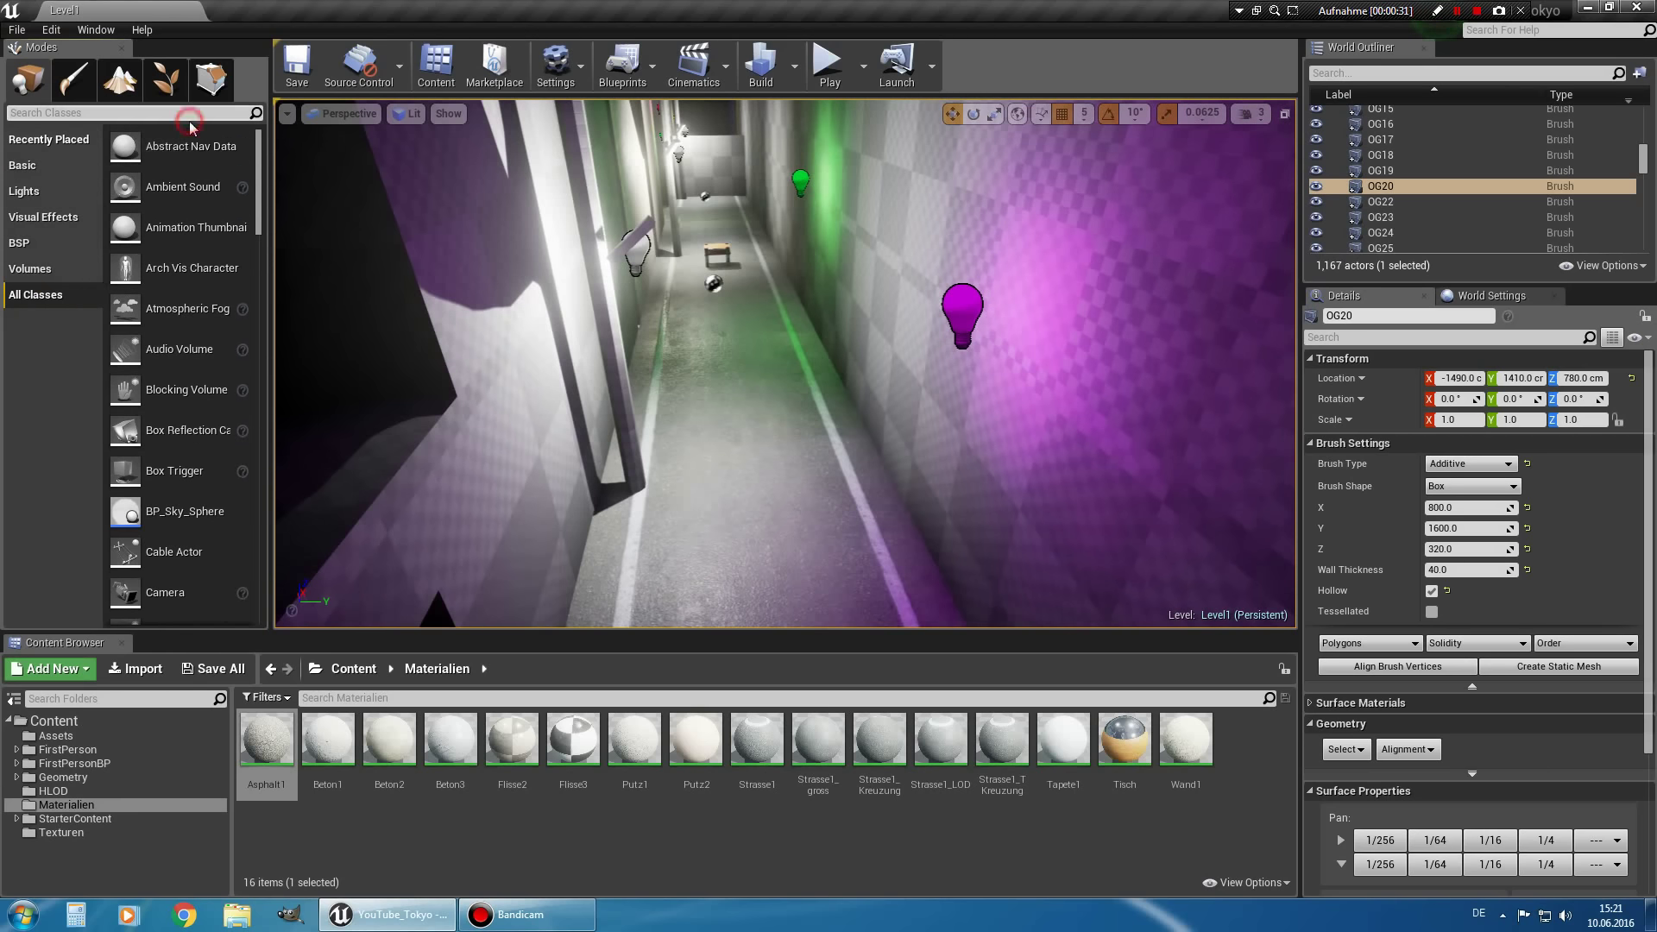
pyautogui.write('fir')
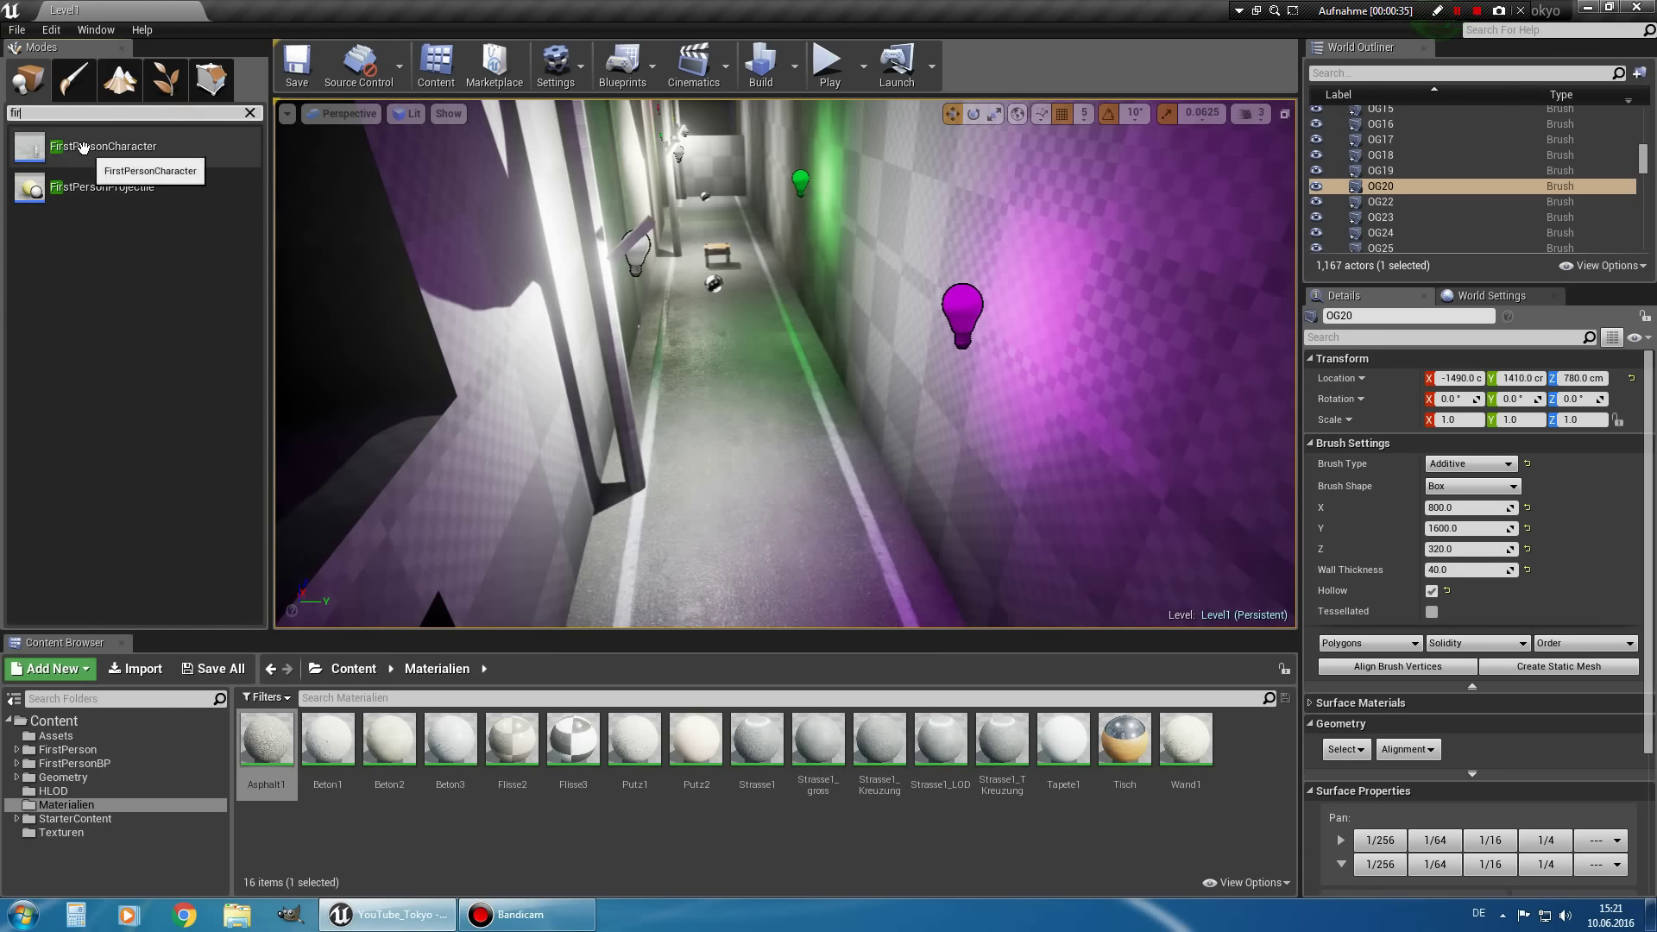
pyautogui.moveTo(91, 151); pyautogui.dragTo(813, 484)
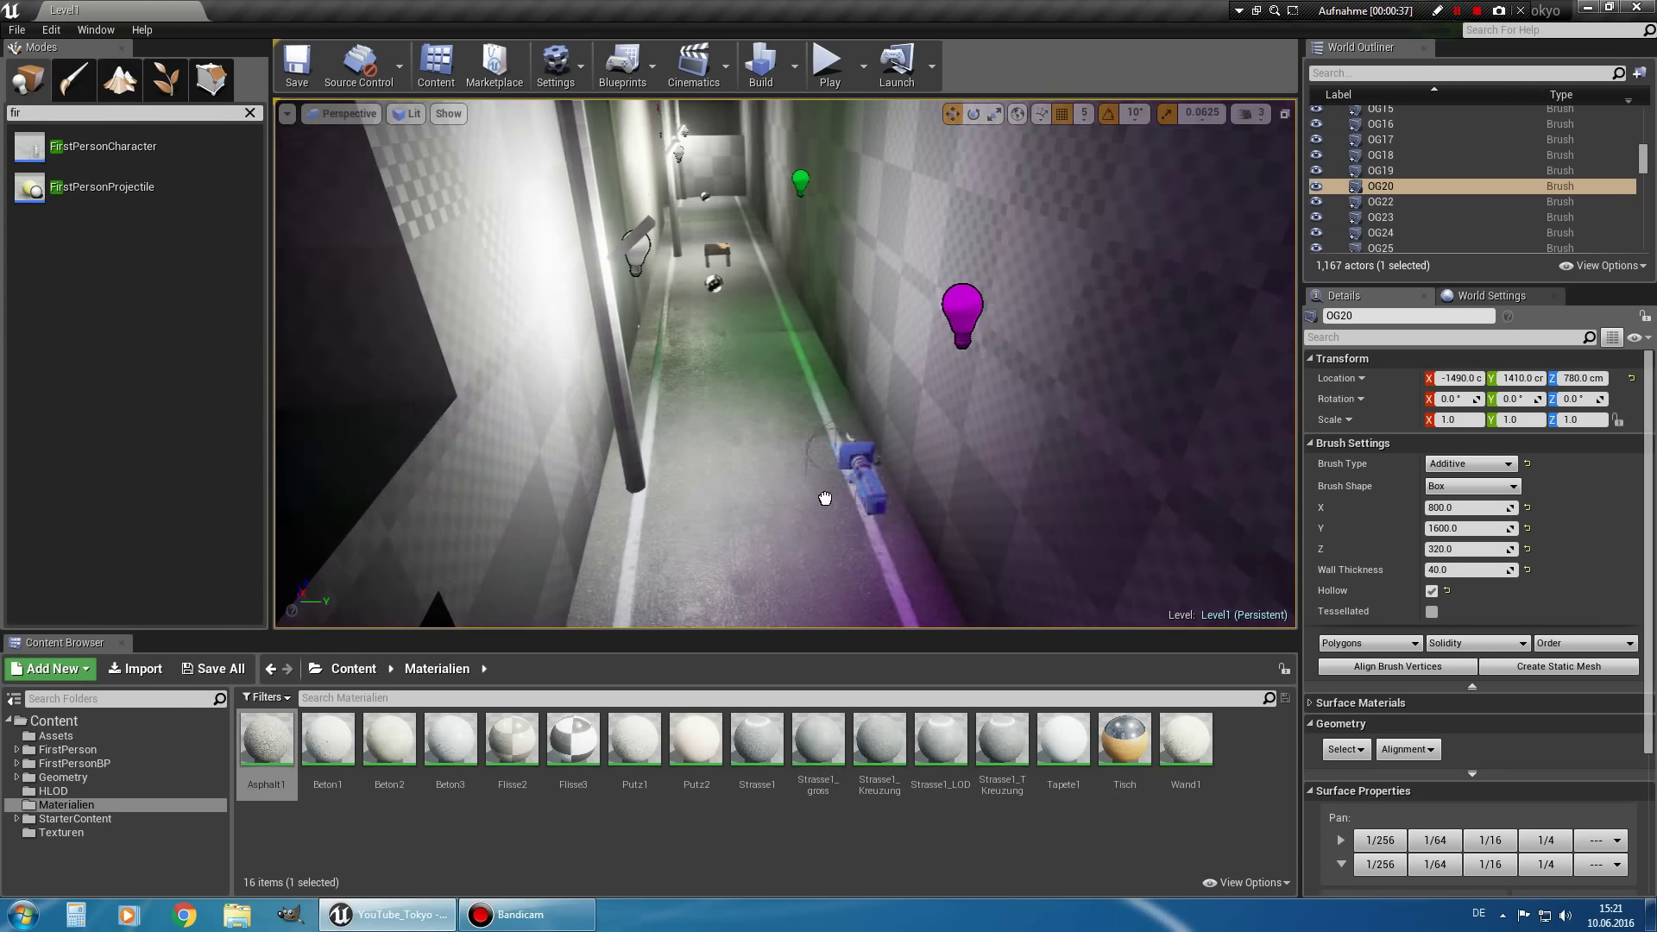
pyautogui.moveTo(764, 545); pyautogui.dragTo(742, 499)
pyautogui.moveTo(752, 505); pyautogui.dragTo(785, 411, button='right')
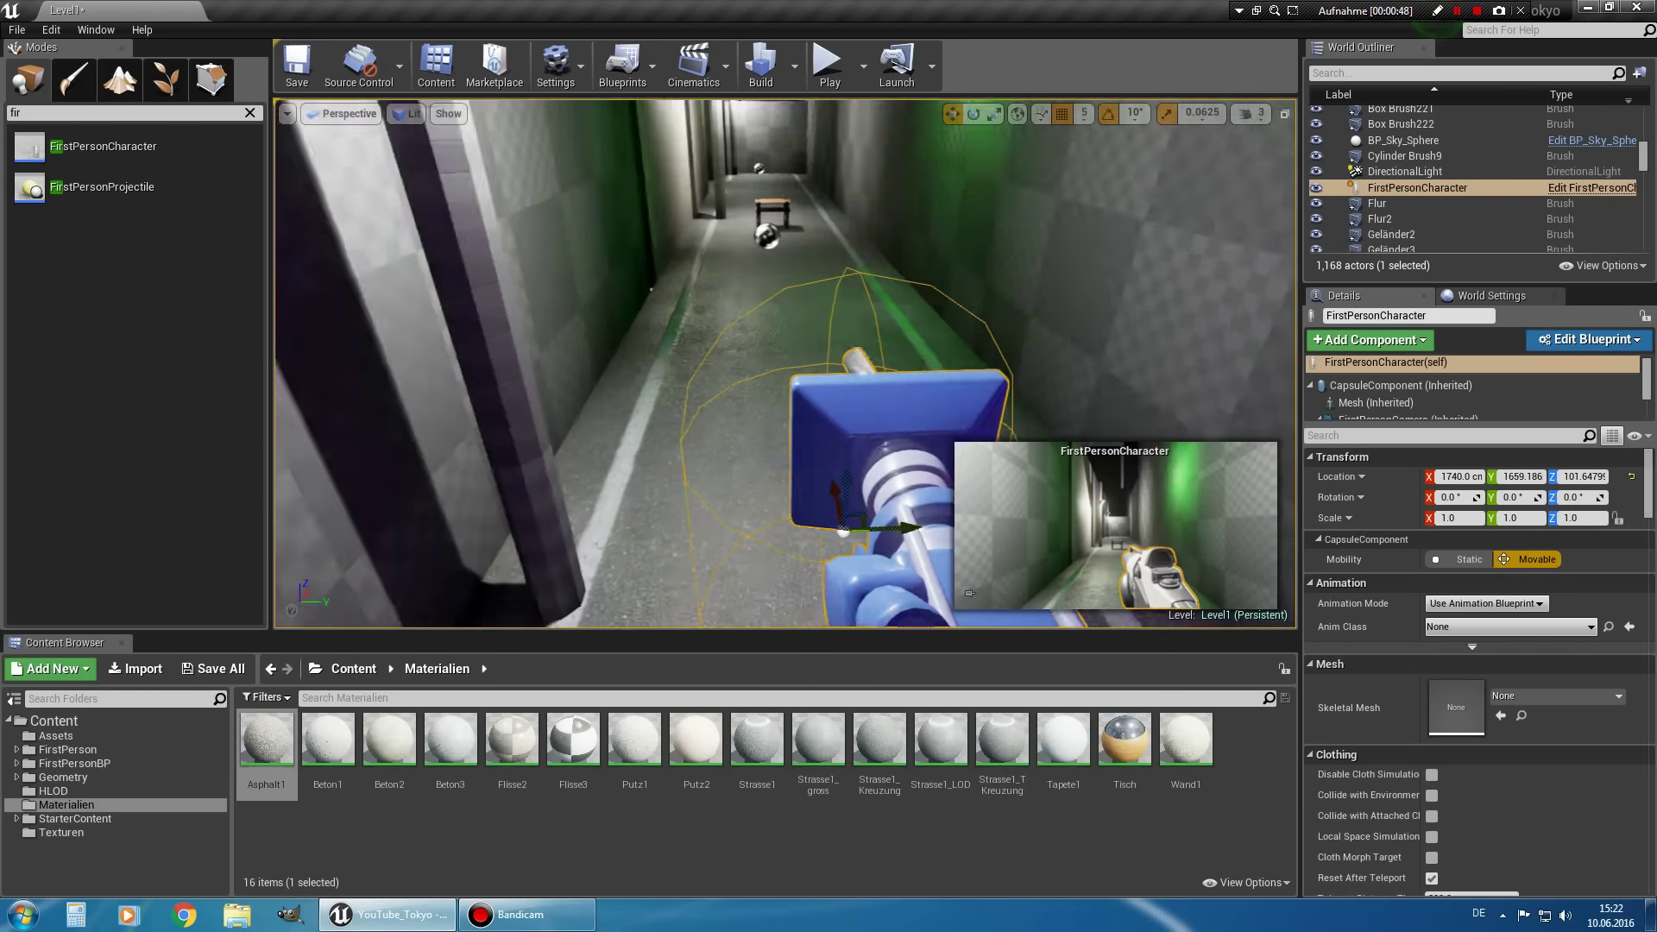
pyautogui.moveTo(746, 471); pyautogui.dragTo(764, 459, button='right')
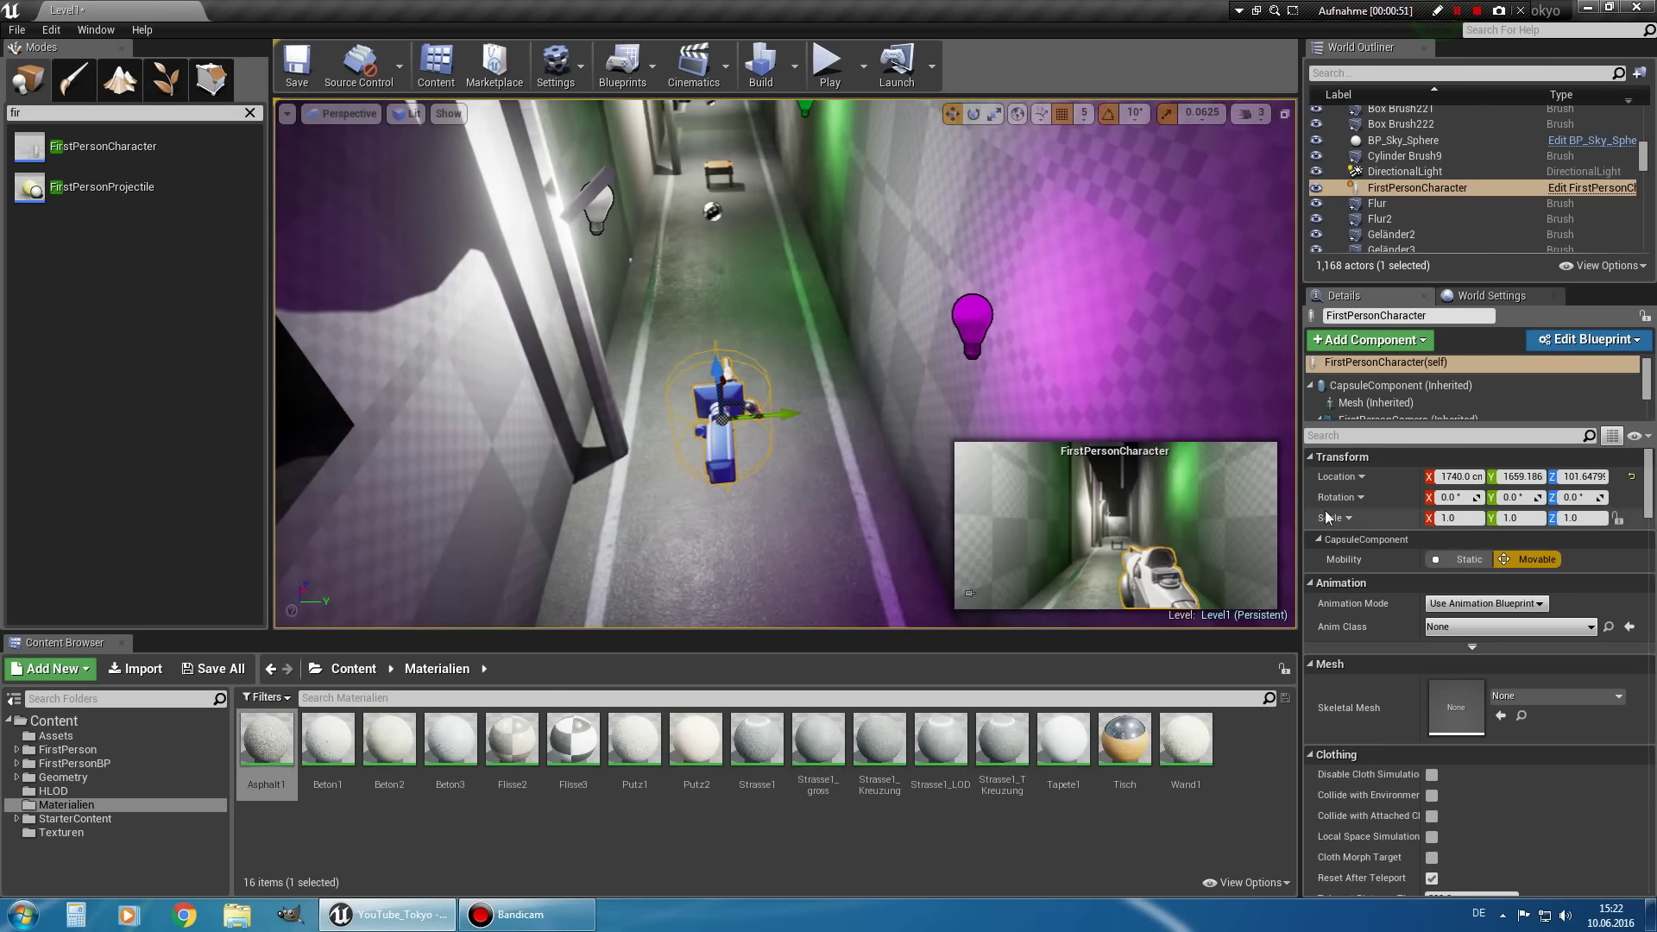
# Run a quick Play test, stop it, and scroll the Details panel to the Pawn section.
pyautogui.click(828, 66)
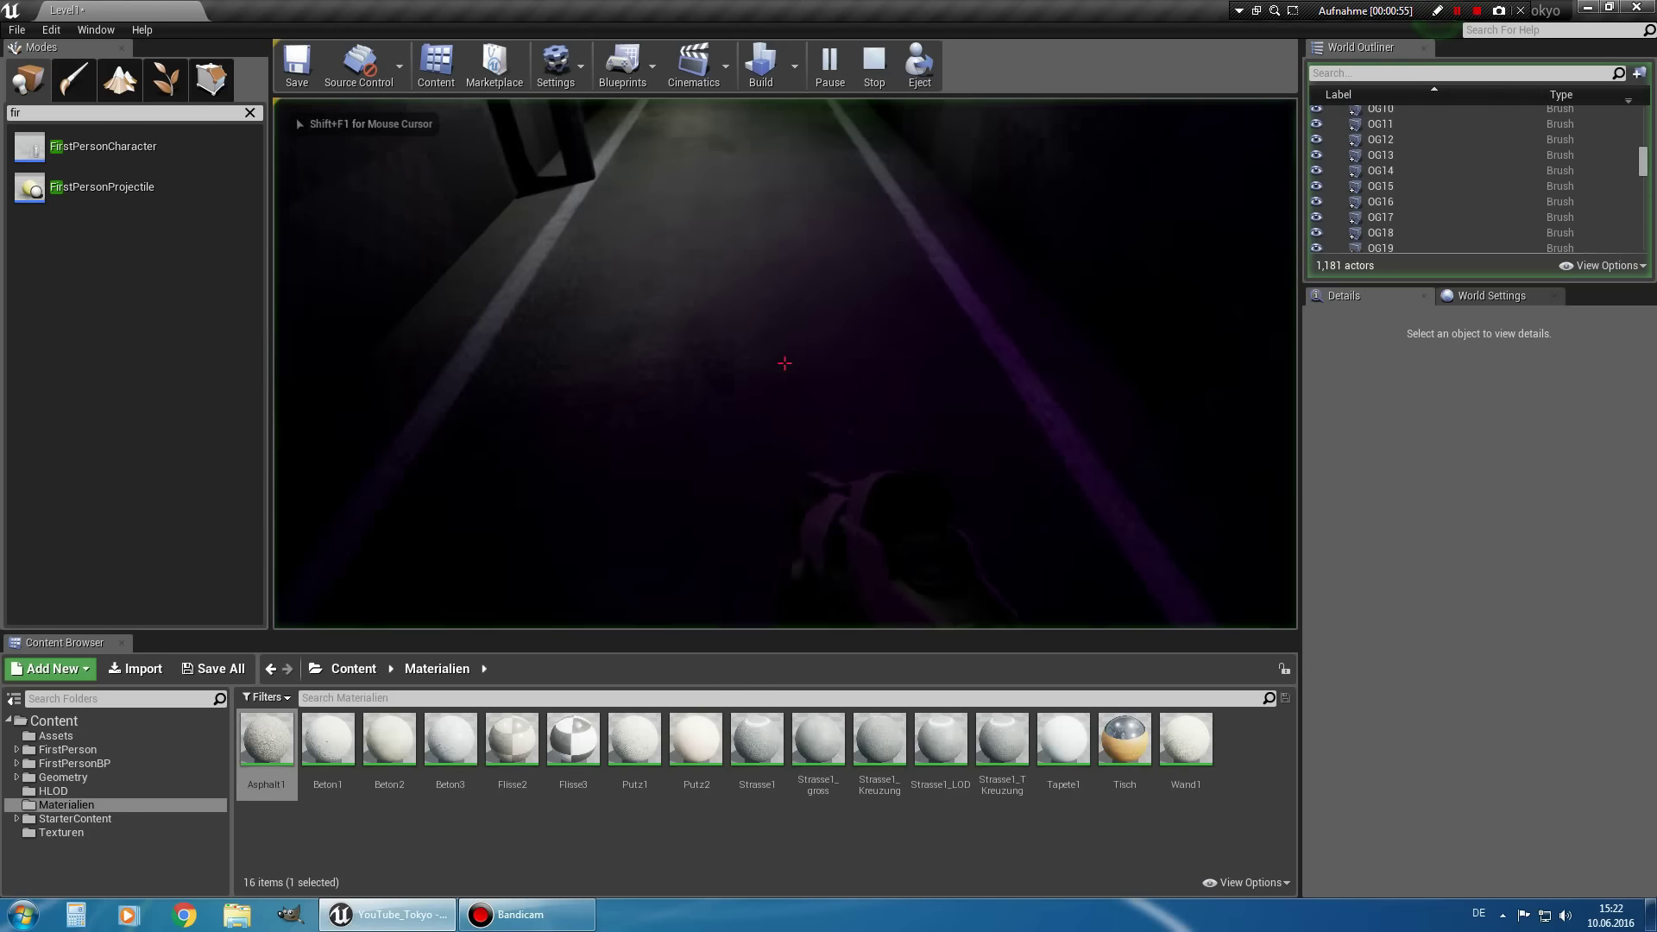
pyautogui.press('F8')
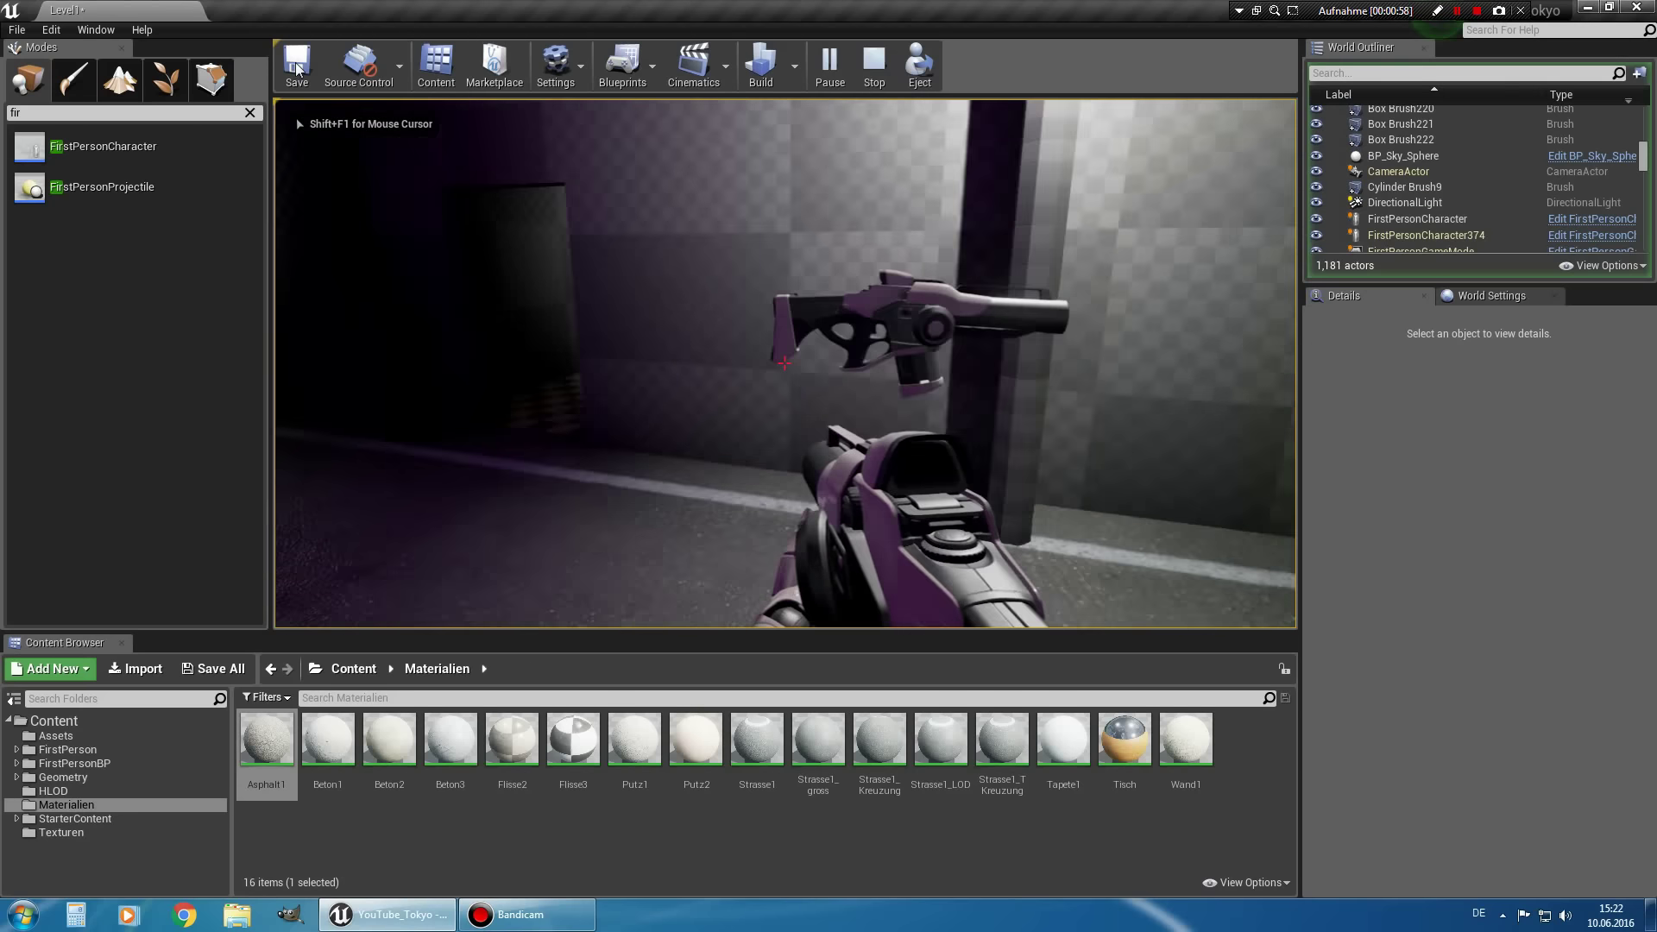
pyautogui.press('Escape')
pyautogui.scroll(-2, 1638, 626)
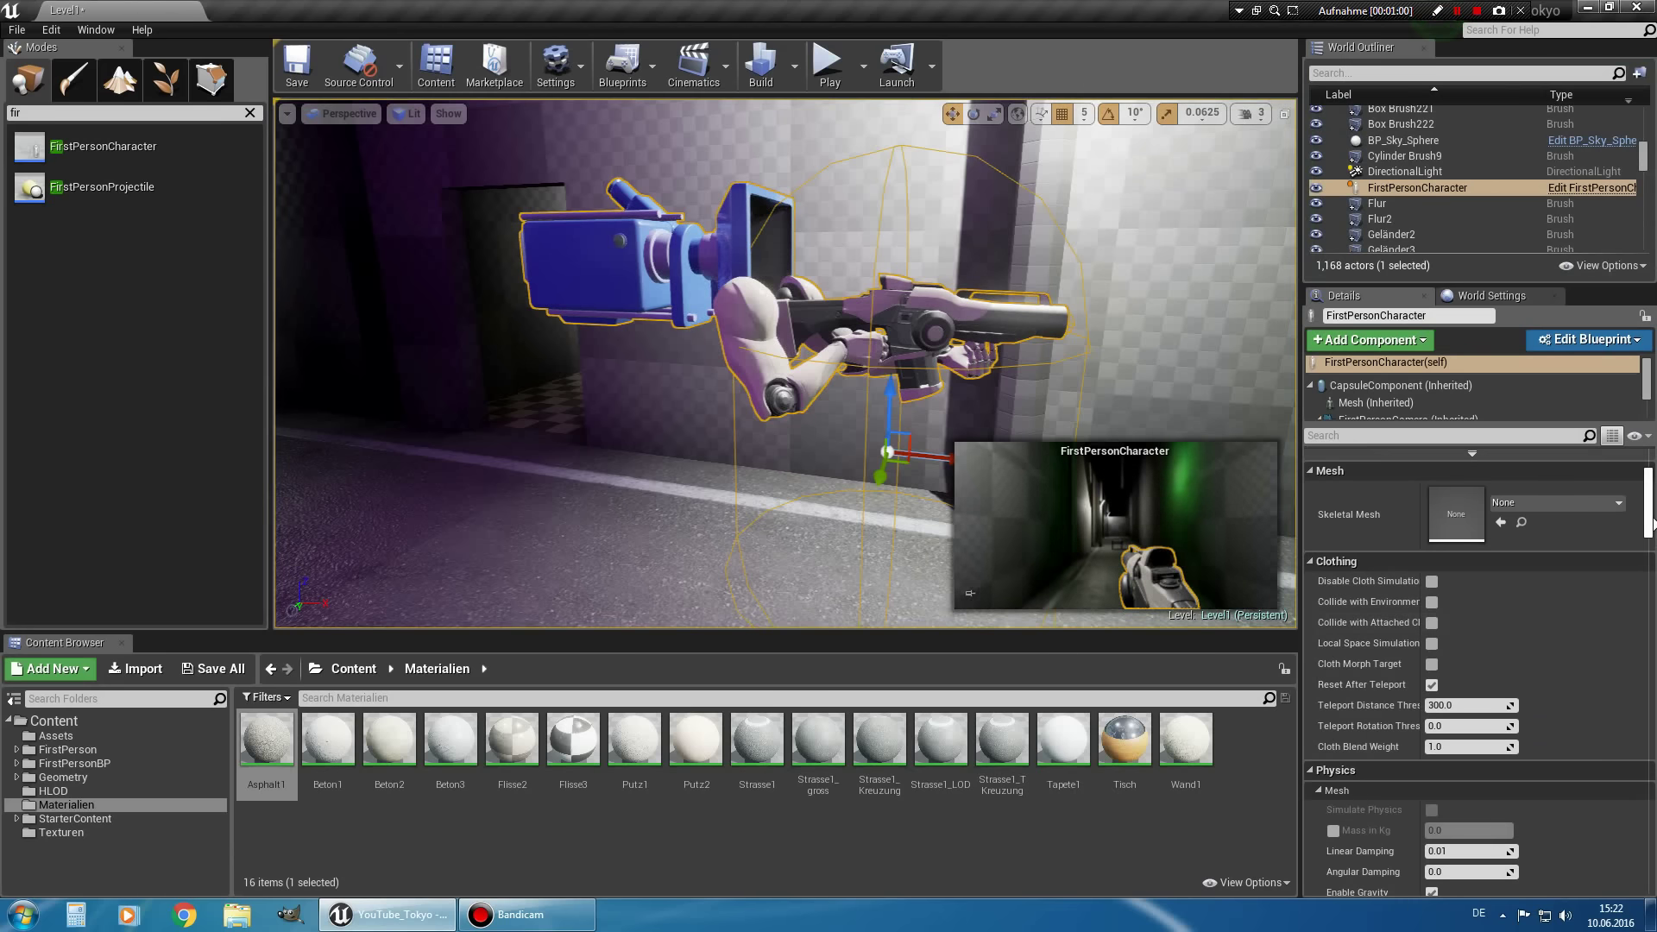
pyautogui.moveTo(1649, 496); pyautogui.dragTo(1648, 885)
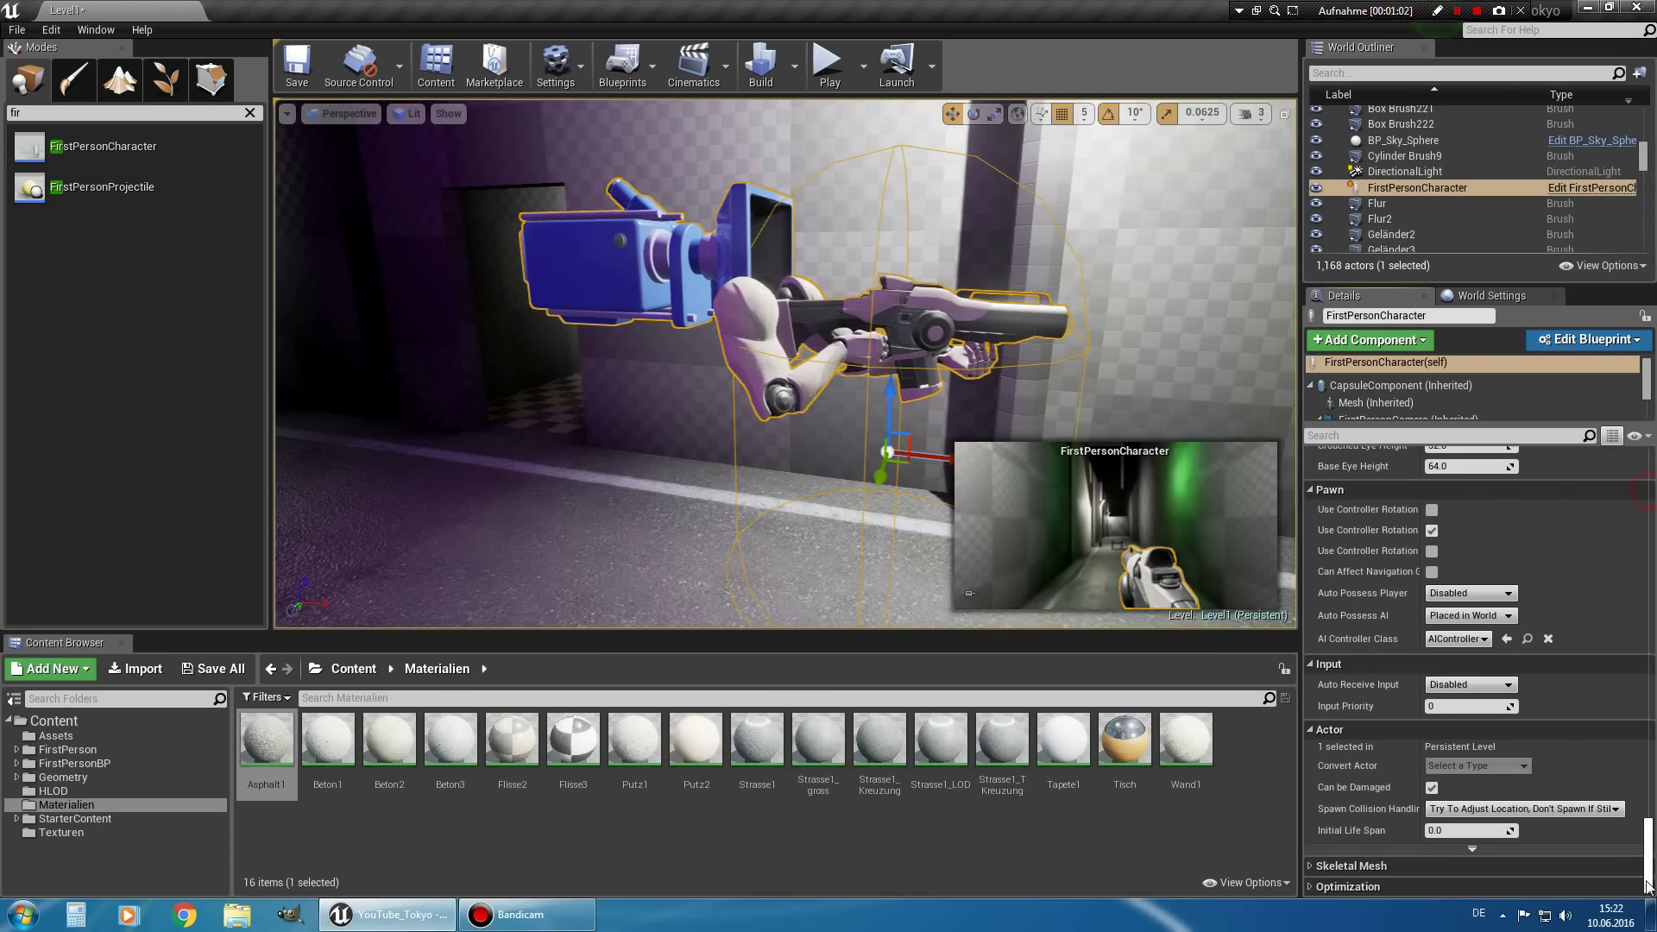
# Set Auto Possess Player to Player 0, then play-test as the placed character and stop.
pyautogui.click(1475, 604)
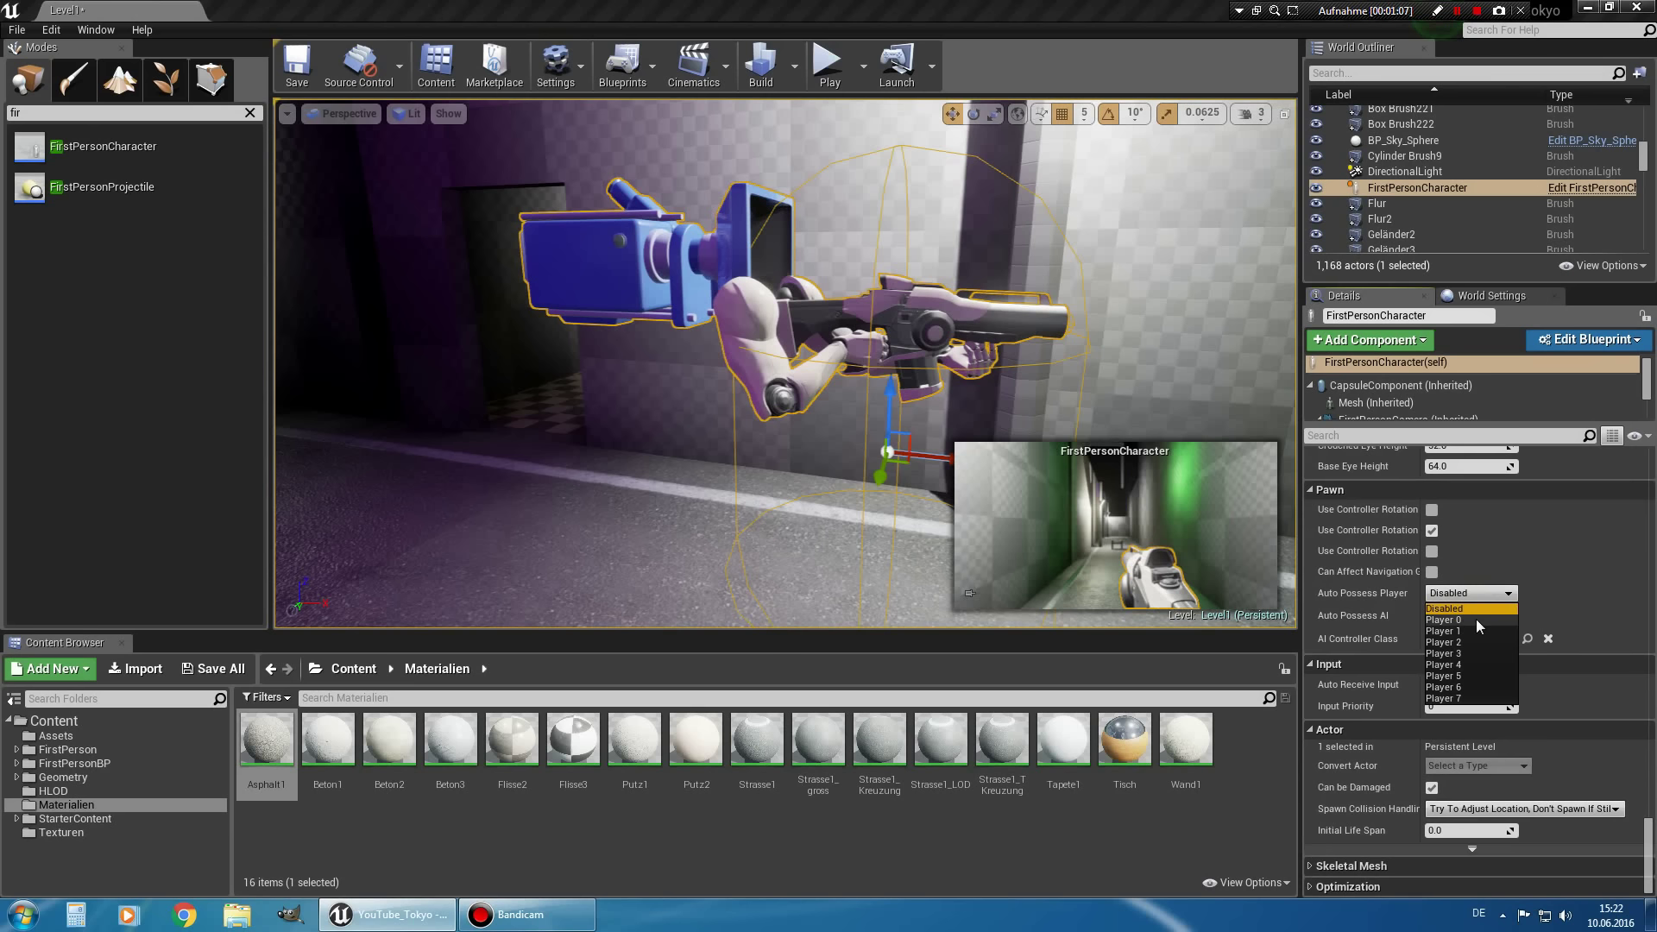
pyautogui.click(1476, 619)
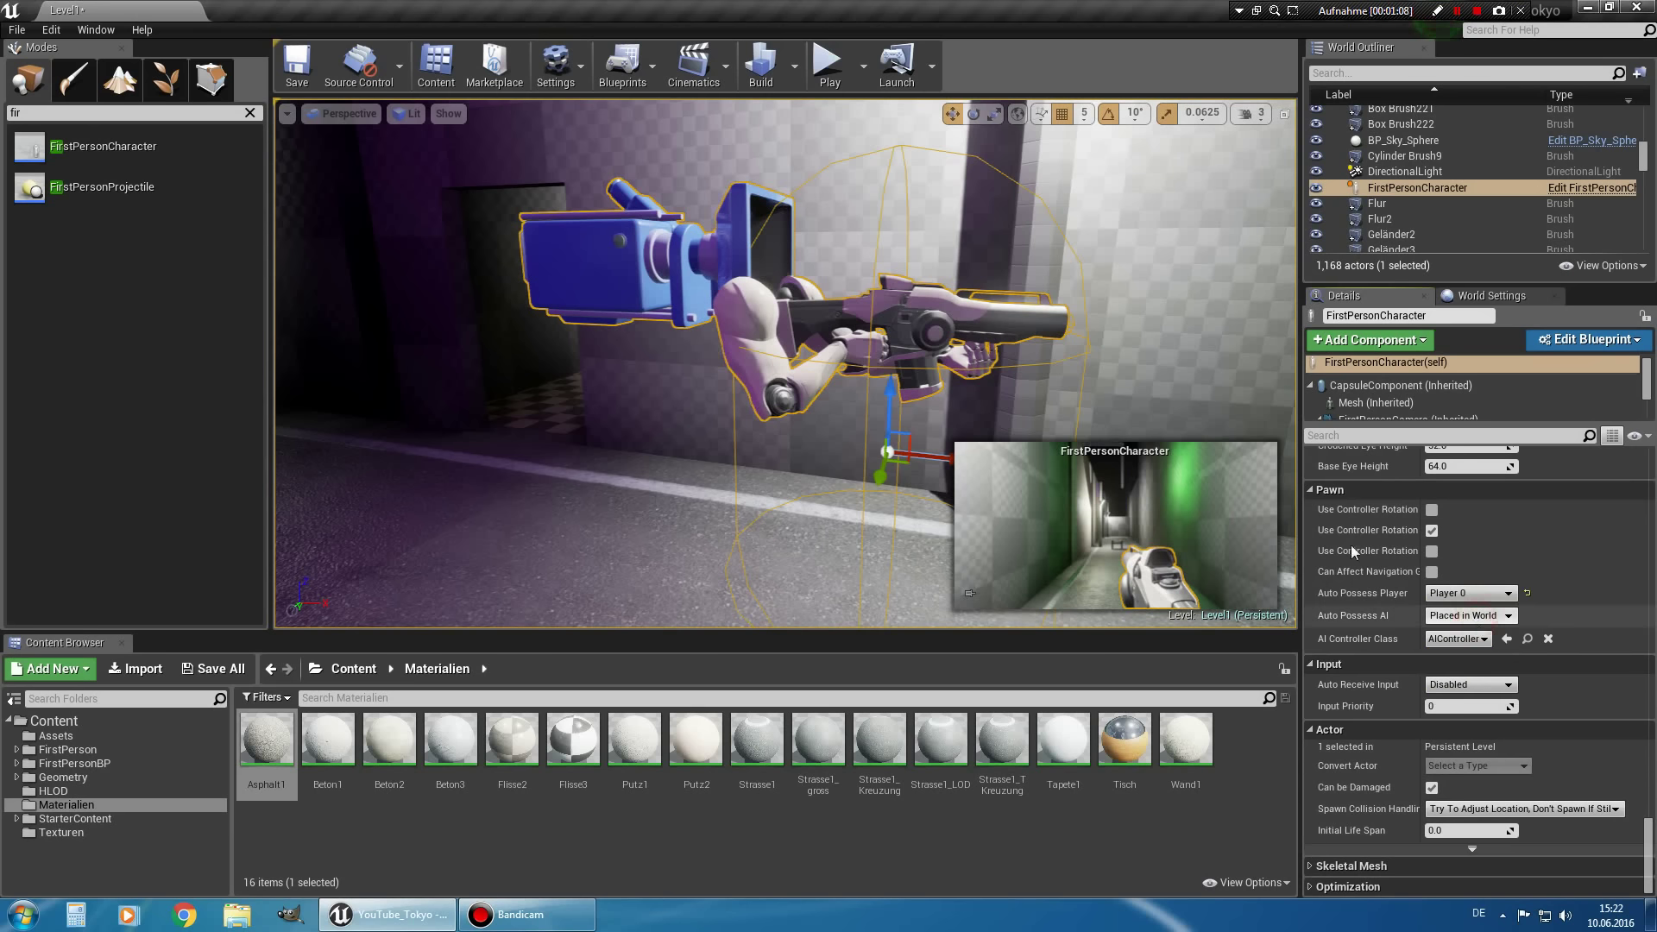
pyautogui.click(830, 67)
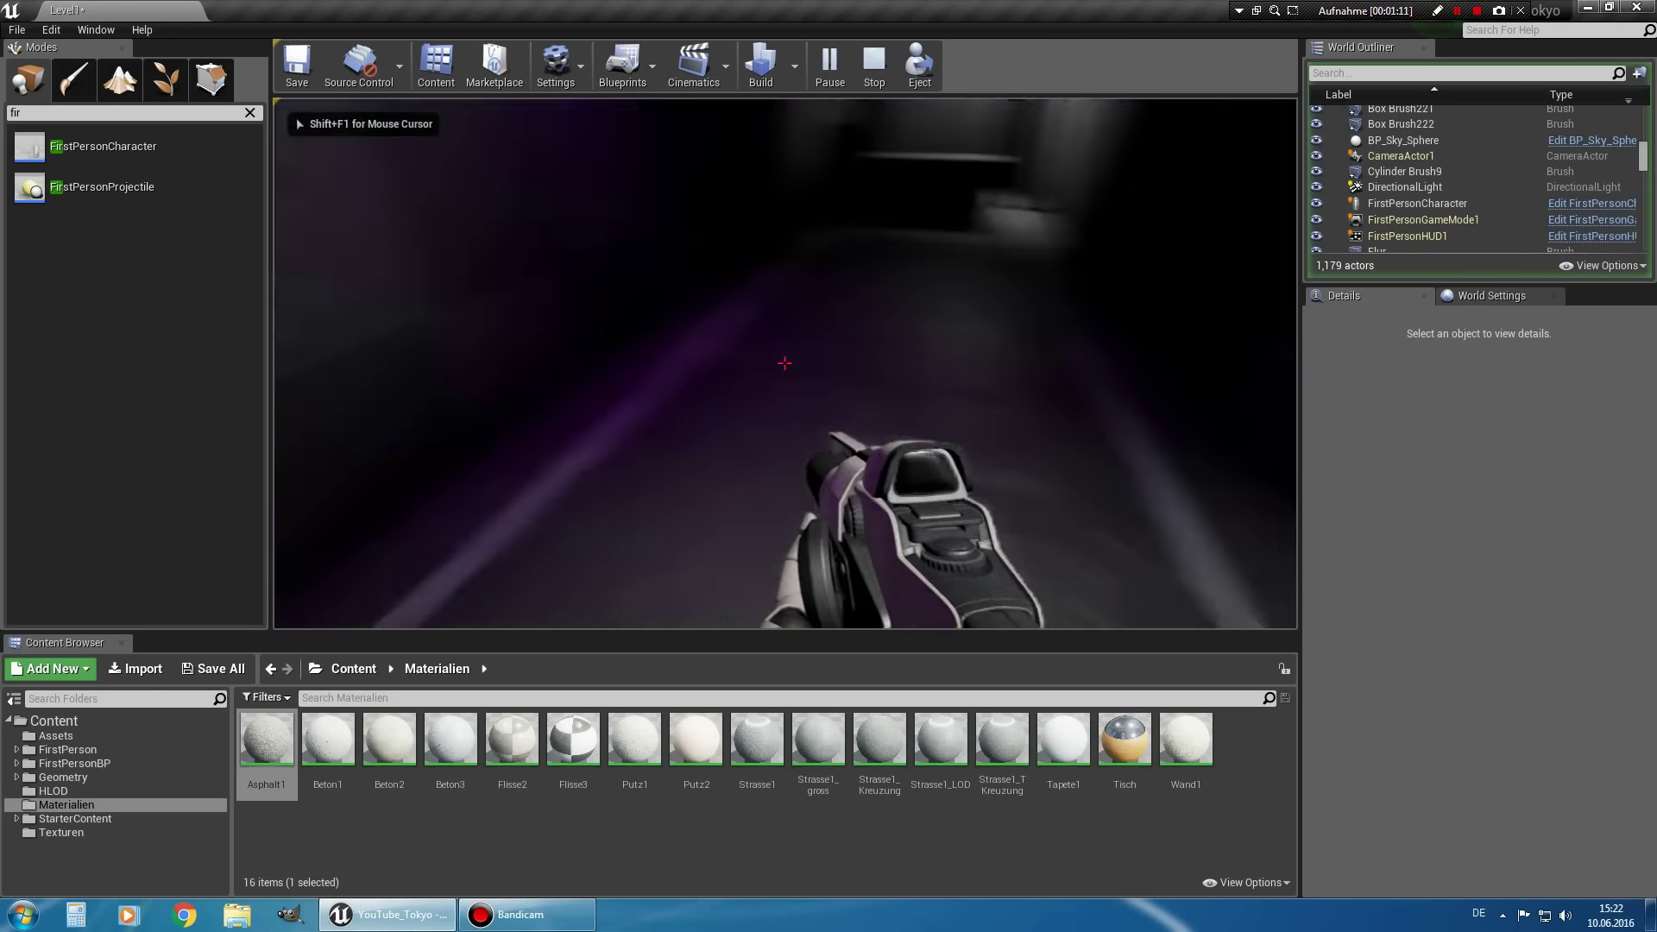
pyautogui.press('Escape')
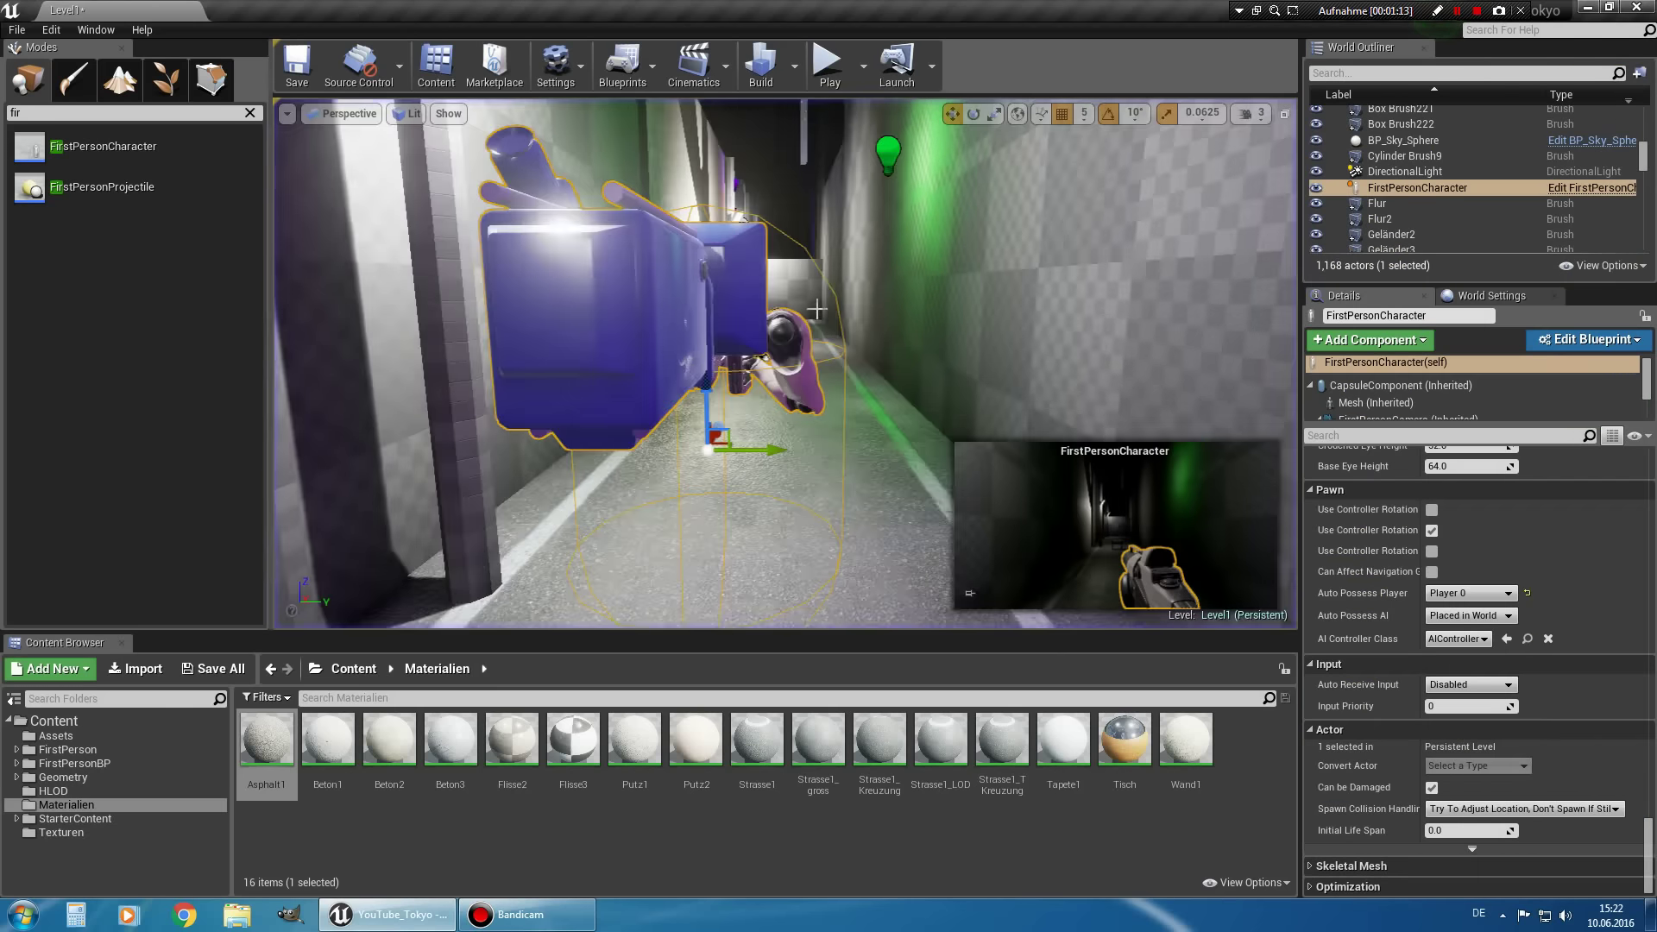
# Browse to Content > FirstPersonBP > Blueprints and open the FirstPersonCharacter blueprint.
pyautogui.click(54, 721)
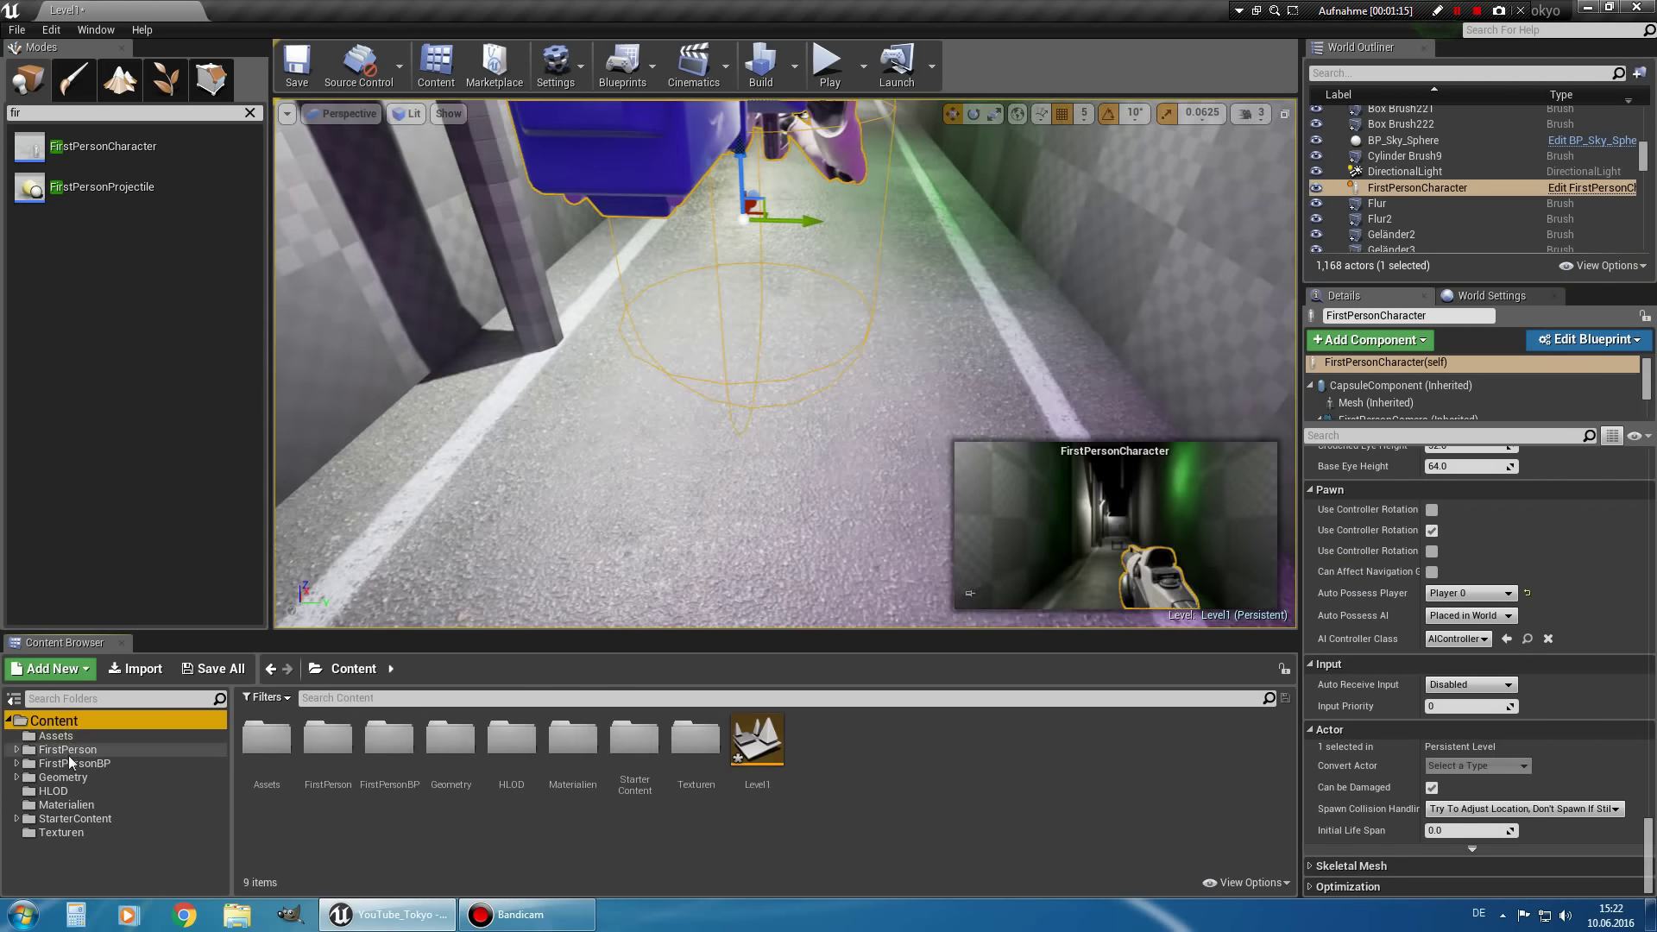
pyautogui.doubleClick(409, 753)
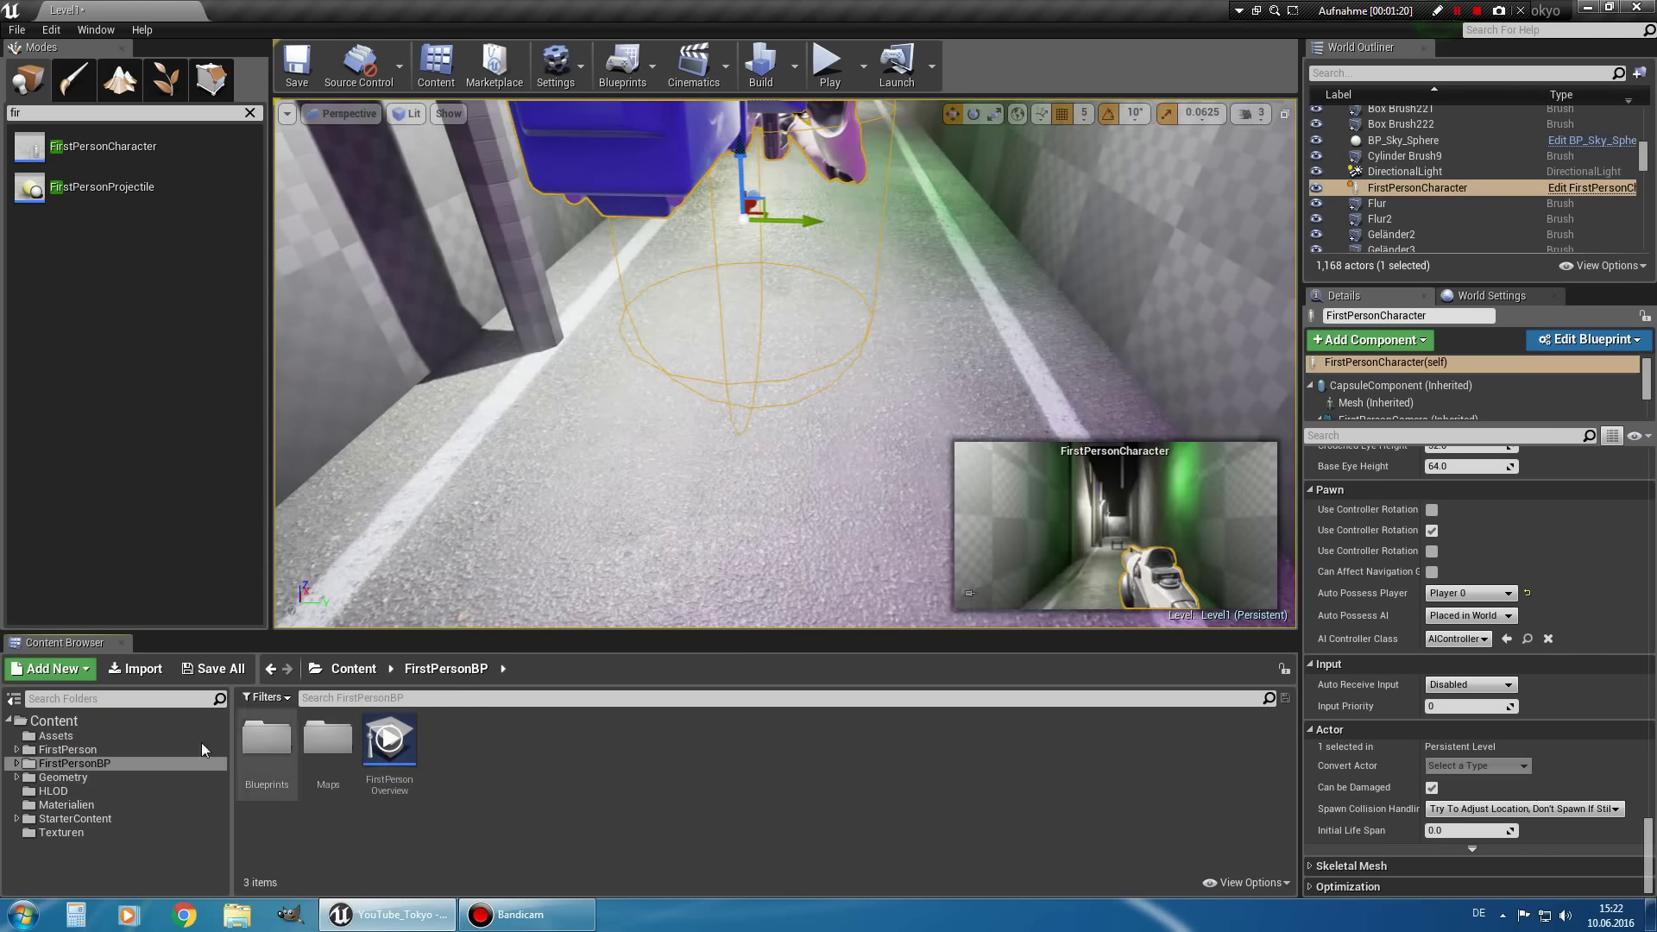
pyautogui.doubleClick(262, 737)
pyautogui.doubleClick(259, 736)
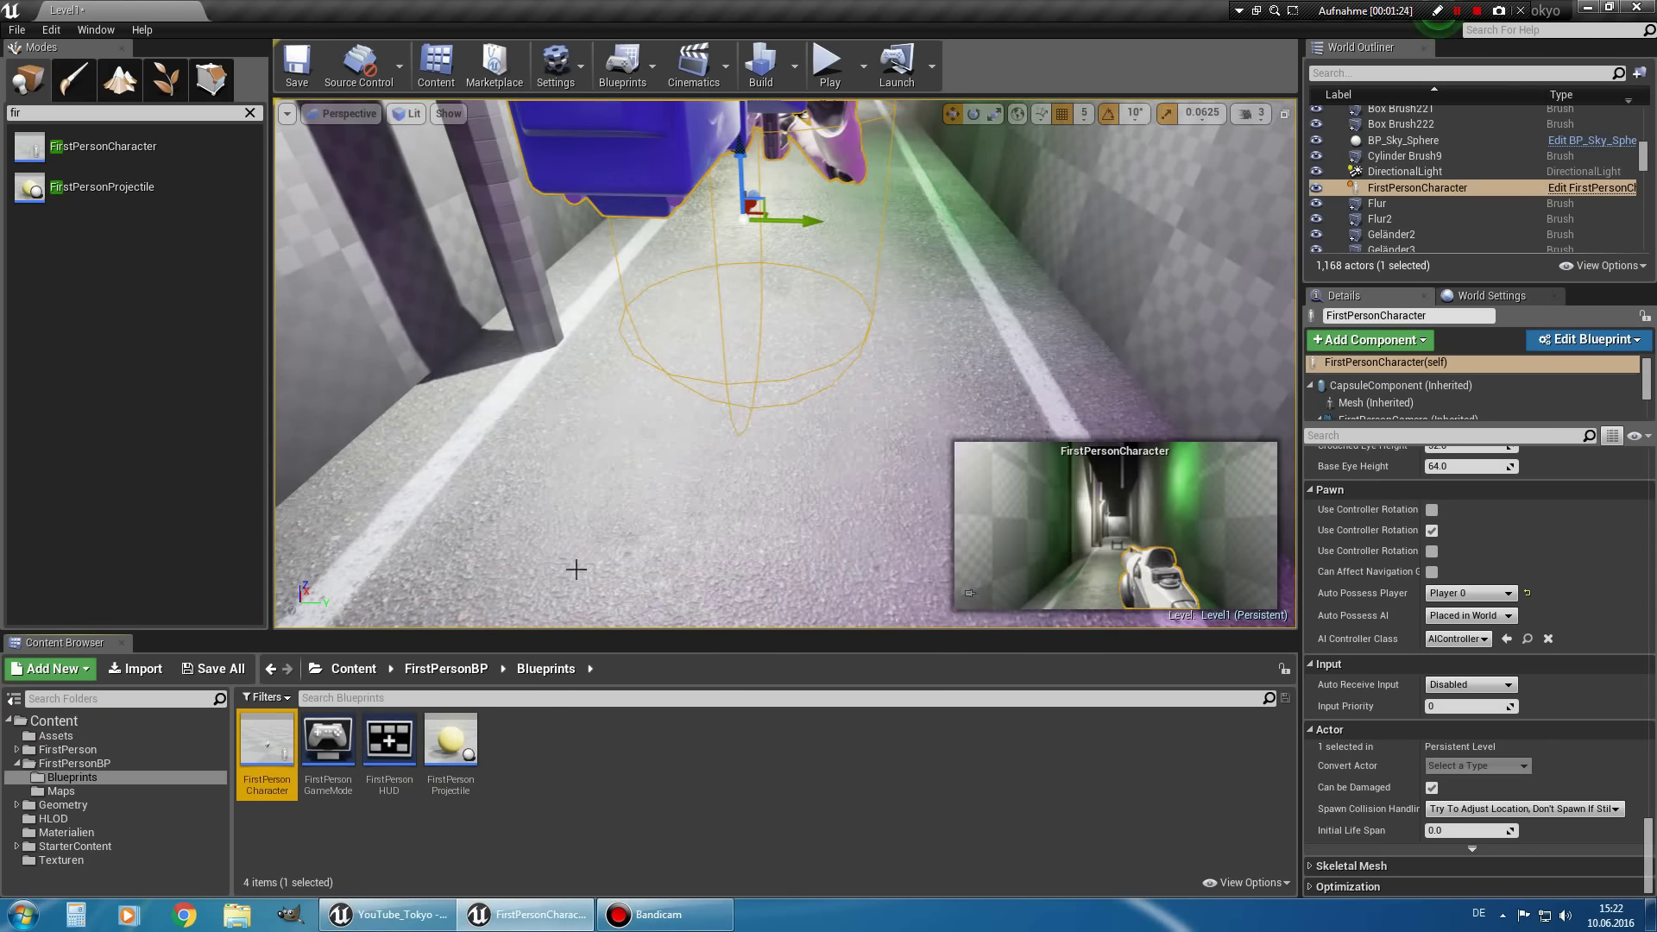
# Survey the Stick, Mouse, Movement and Jump input node groups in the EventGraph.
pyautogui.scroll(-6, 845, 488)
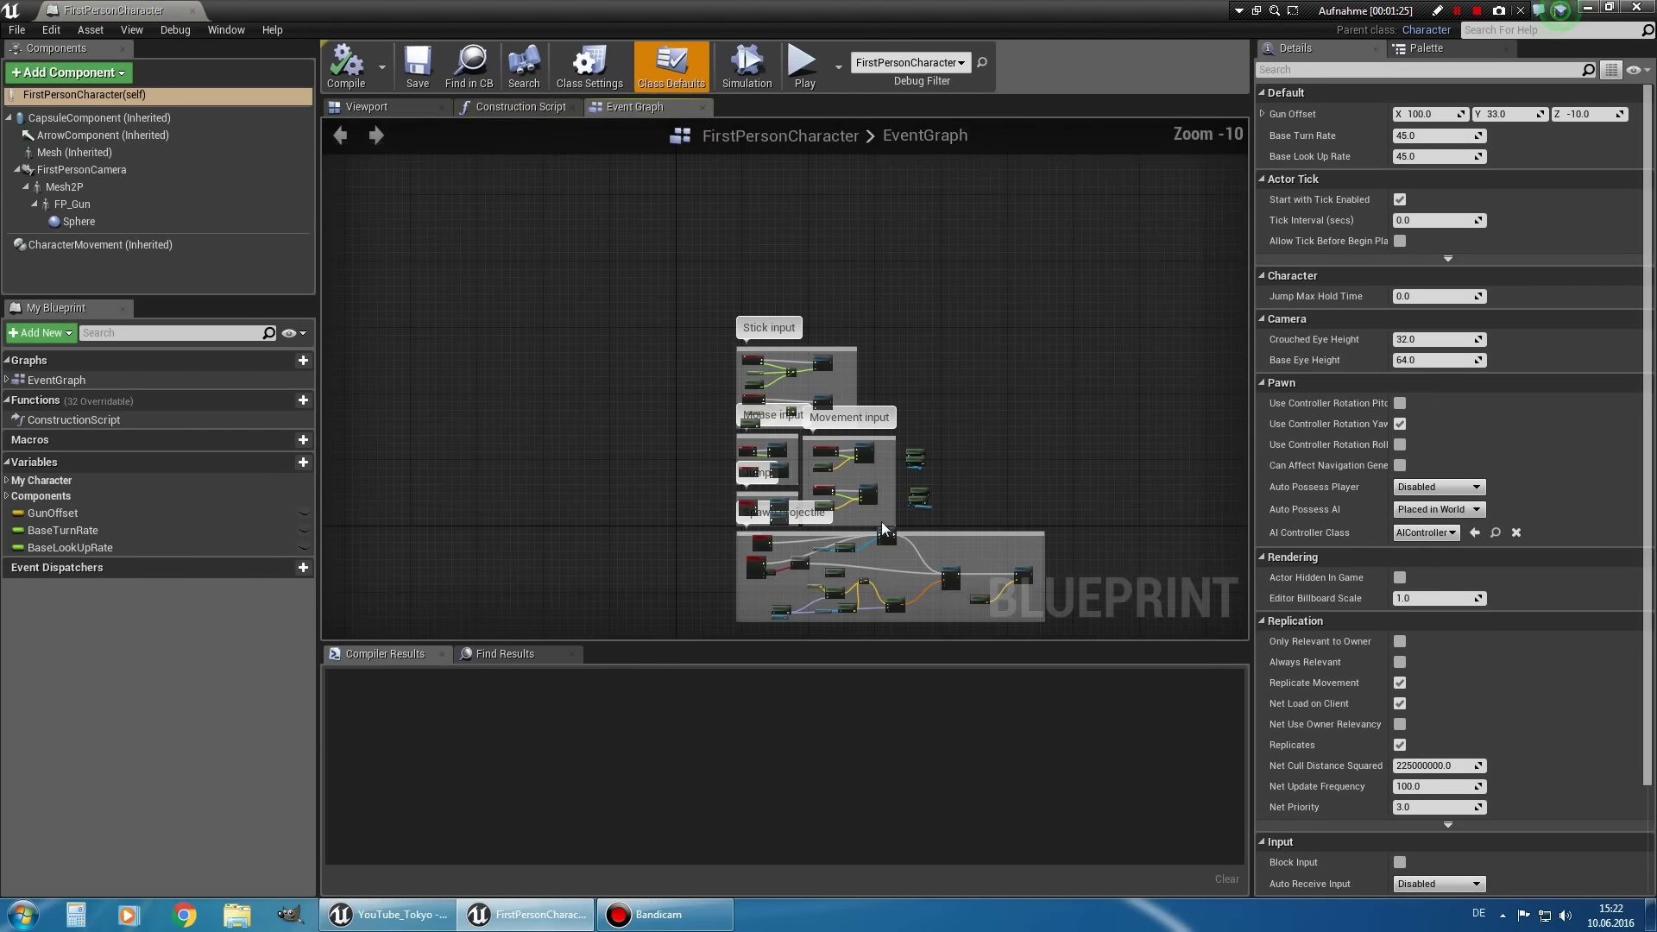
pyautogui.scroll(6, 760, 390)
pyautogui.scroll(-3, 576, 361)
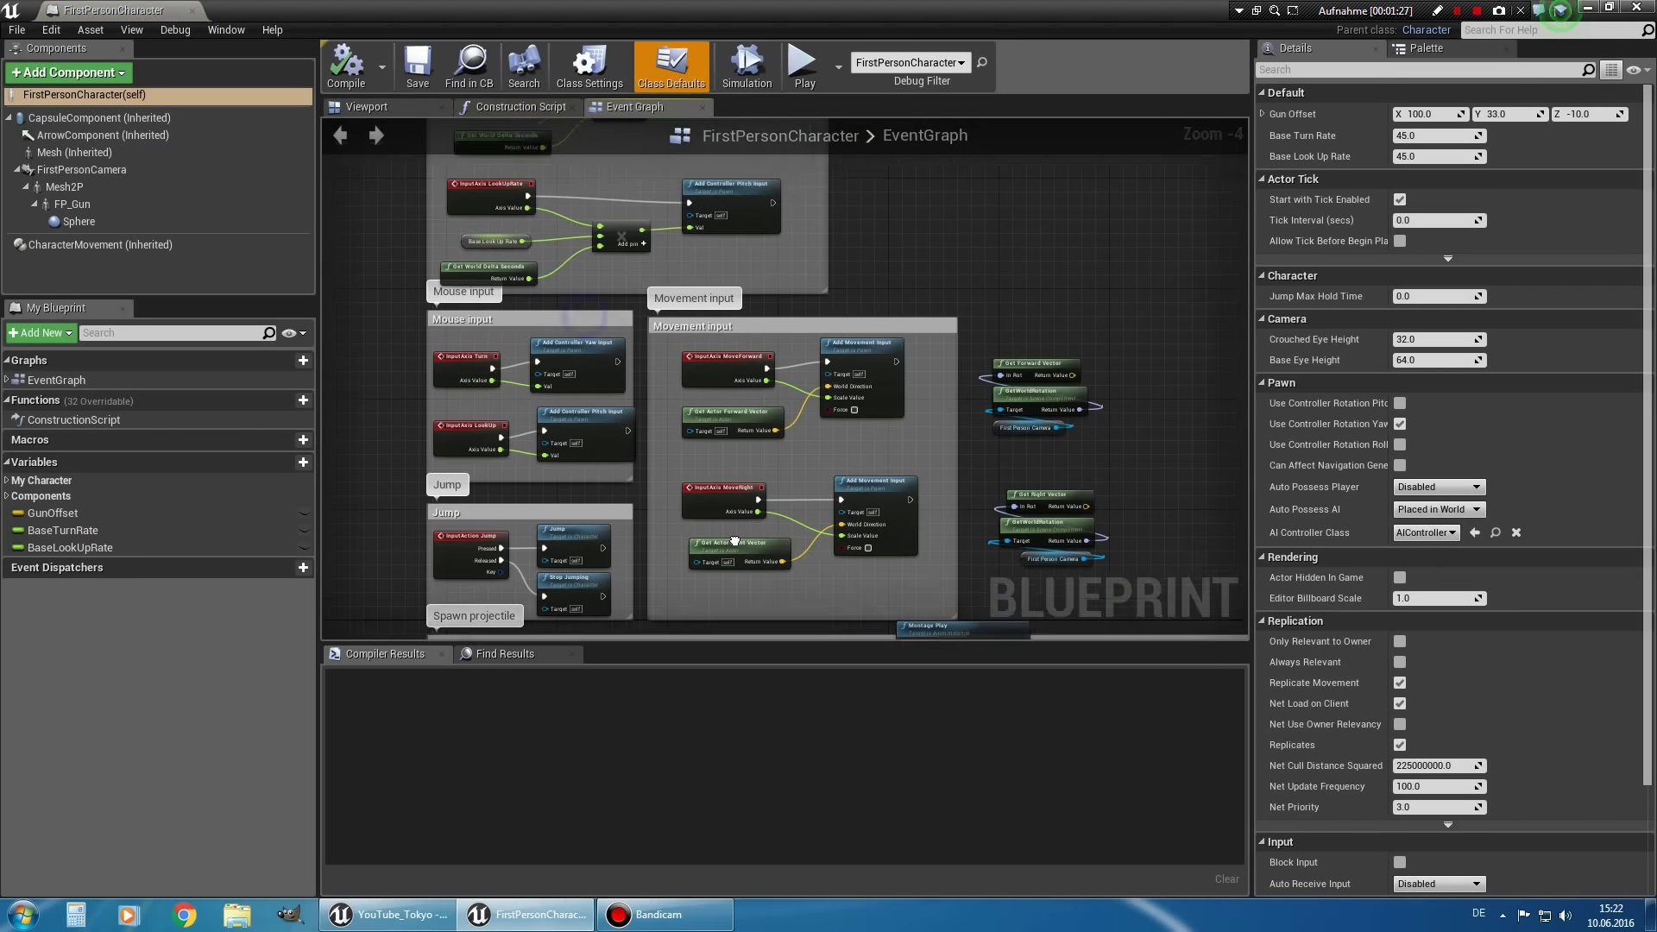
pyautogui.scroll(3, 576, 361)
pyautogui.moveTo(576, 361)
pyautogui.mouseDown(button='right')
pyautogui.moveTo(590, 444)
pyautogui.moveTo(556, 256)
pyautogui.mouseUp(button='right')
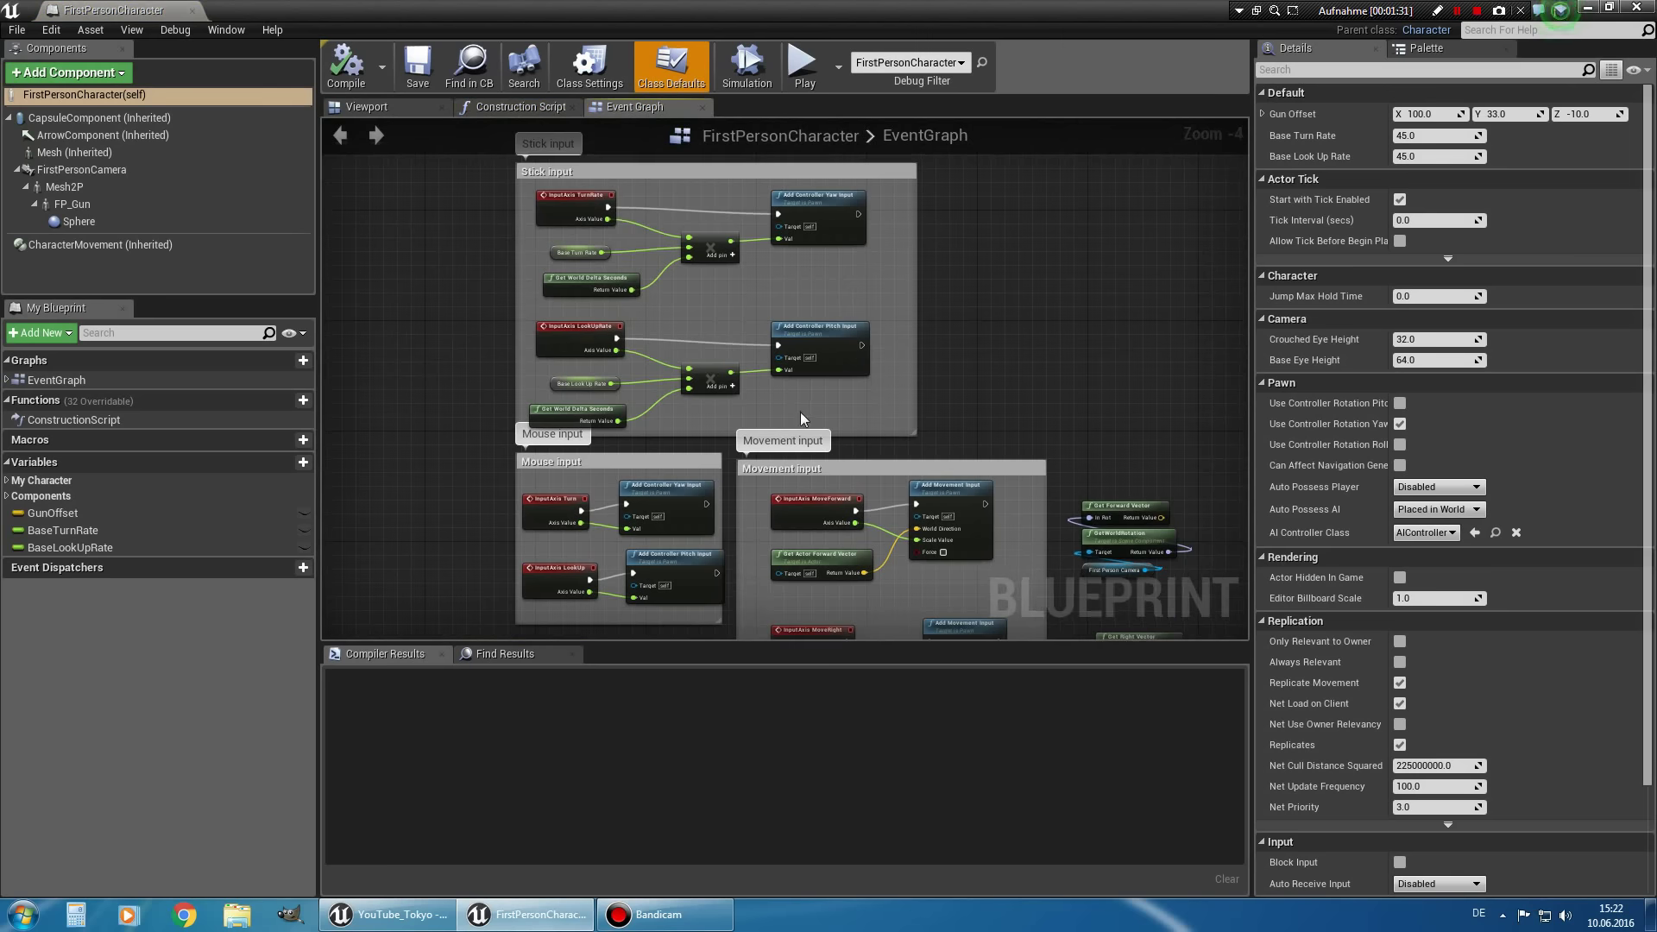
pyautogui.moveTo(801, 420); pyautogui.dragTo(805, 251, button='right')
pyautogui.moveTo(583, 369); pyautogui.dragTo(591, 402, button='right')
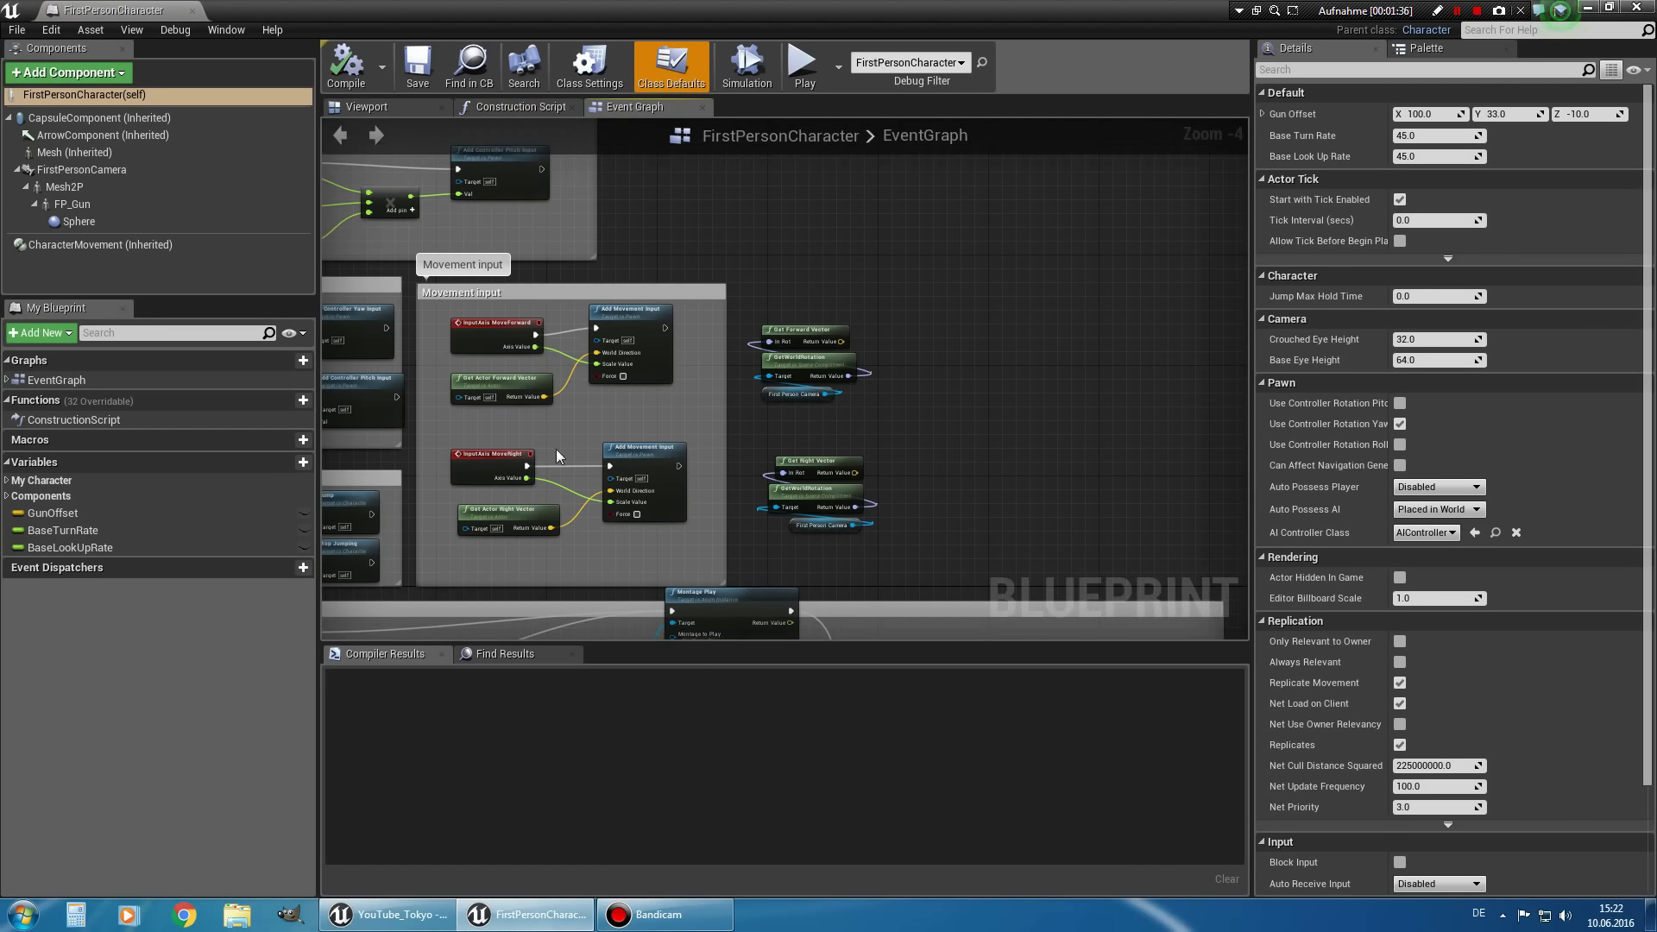
pyautogui.moveTo(557, 456); pyautogui.dragTo(723, 306, button='right')
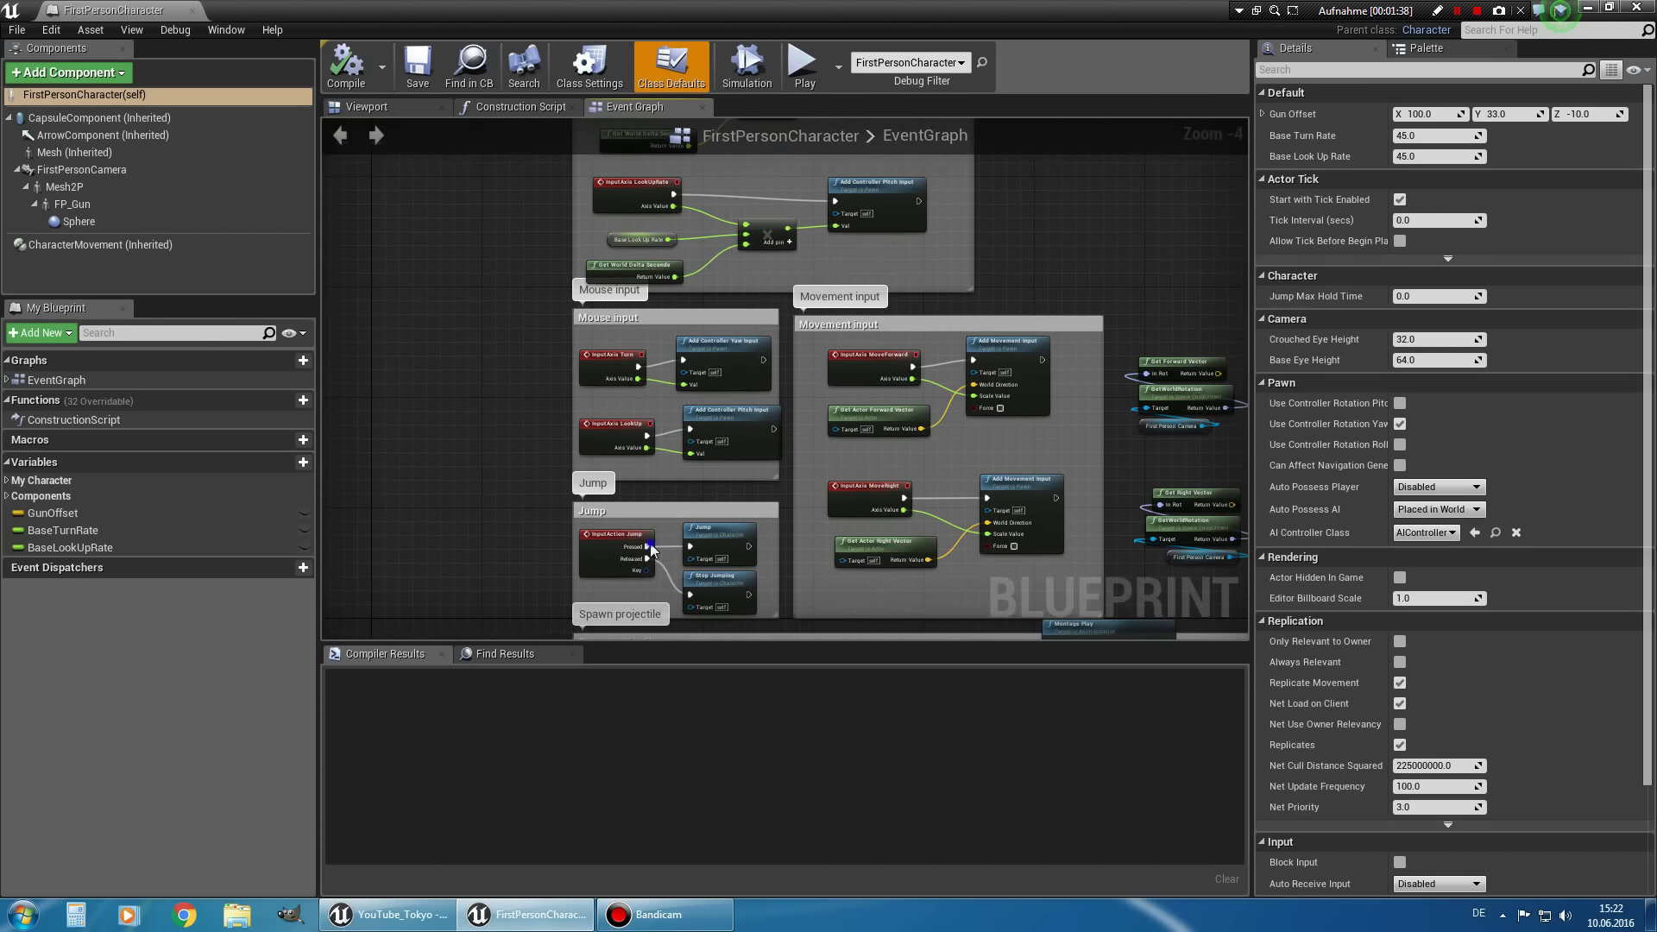
# Inspect the Spawn projectile group and its Play Sound node, then undock the blueprint editor and return to the level editor.
pyautogui.moveTo(650, 549); pyautogui.dragTo(626, 435, button='right')
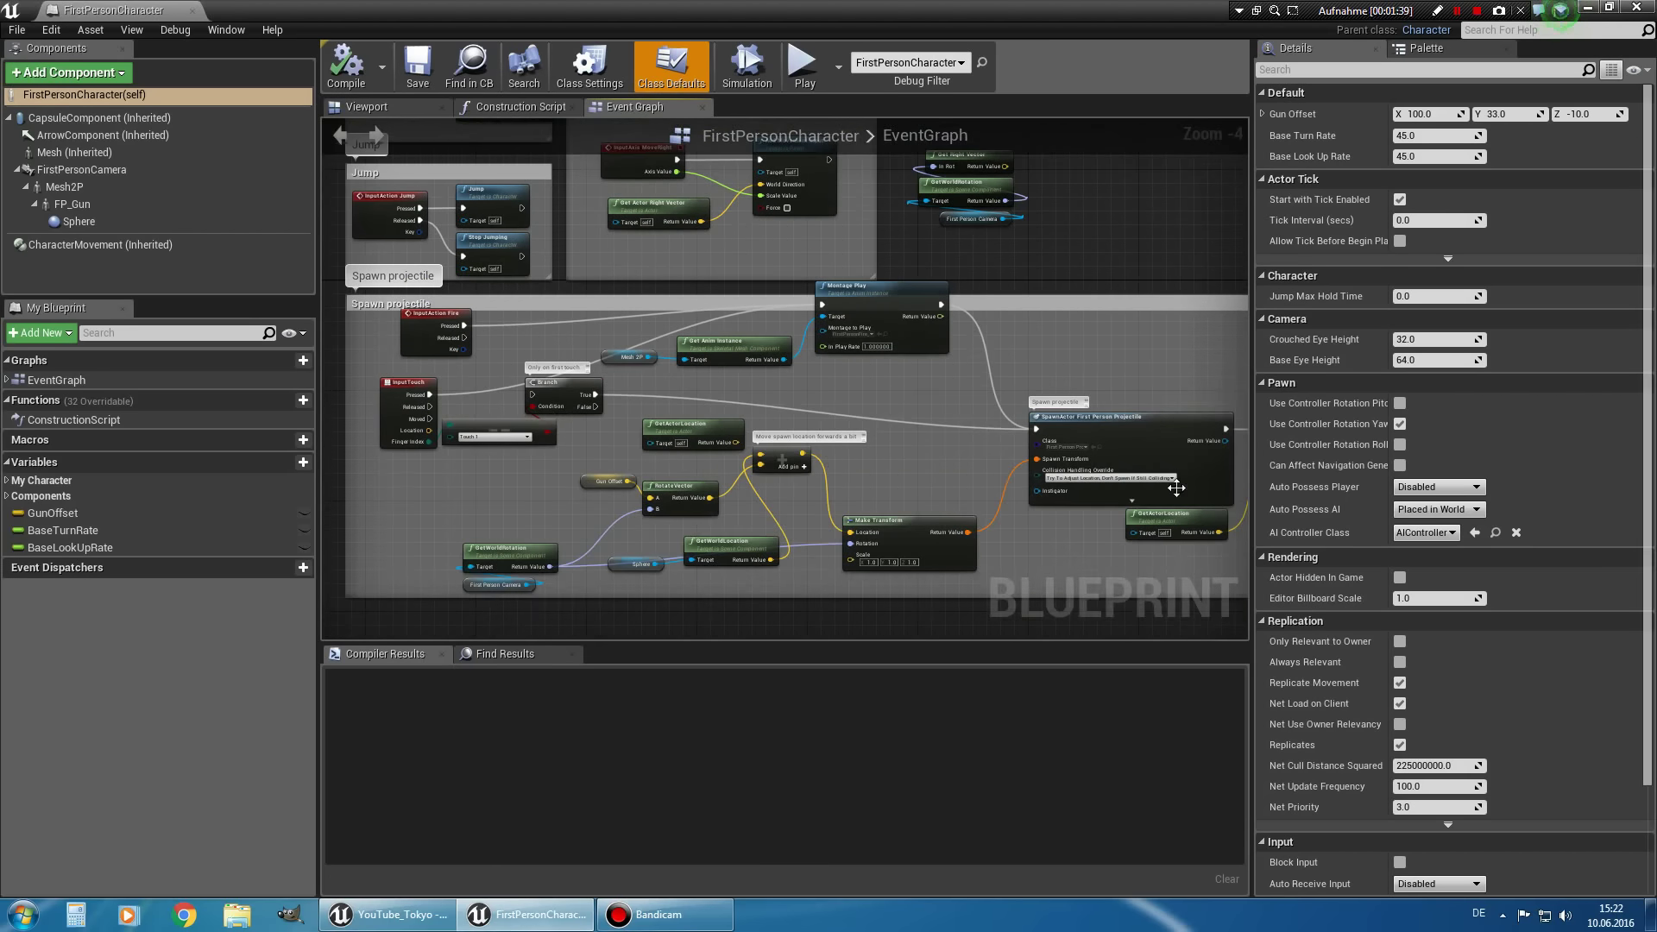
pyautogui.moveTo(1113, 555); pyautogui.dragTo(789, 621, button='right')
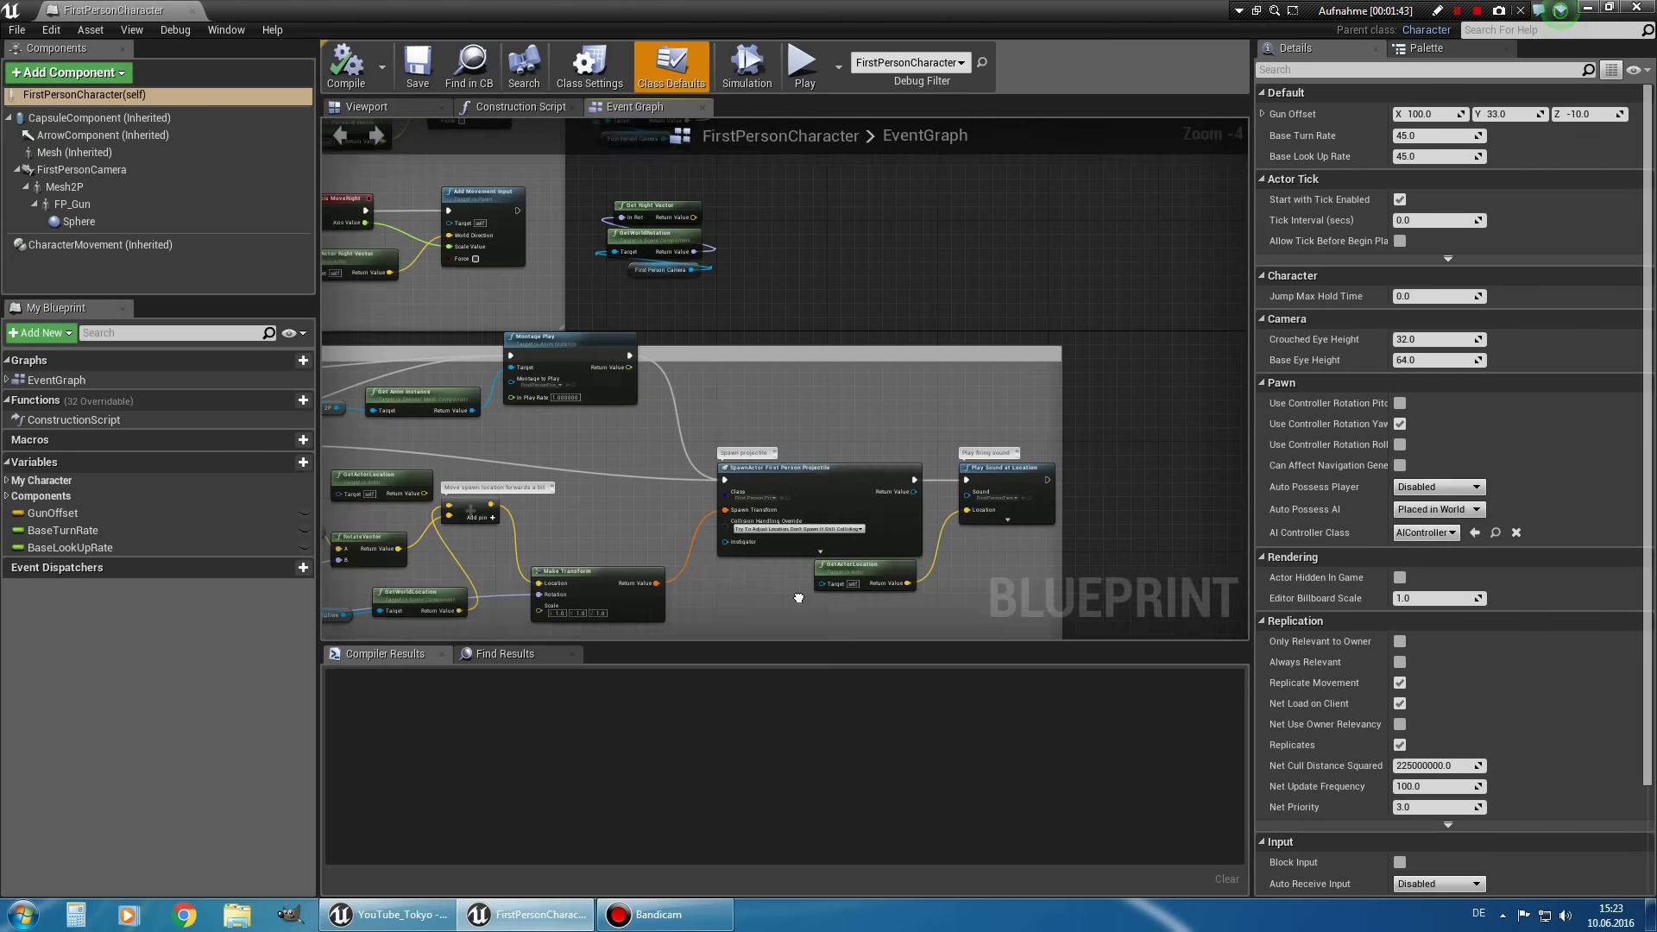
pyautogui.scroll(-4, 794, 592)
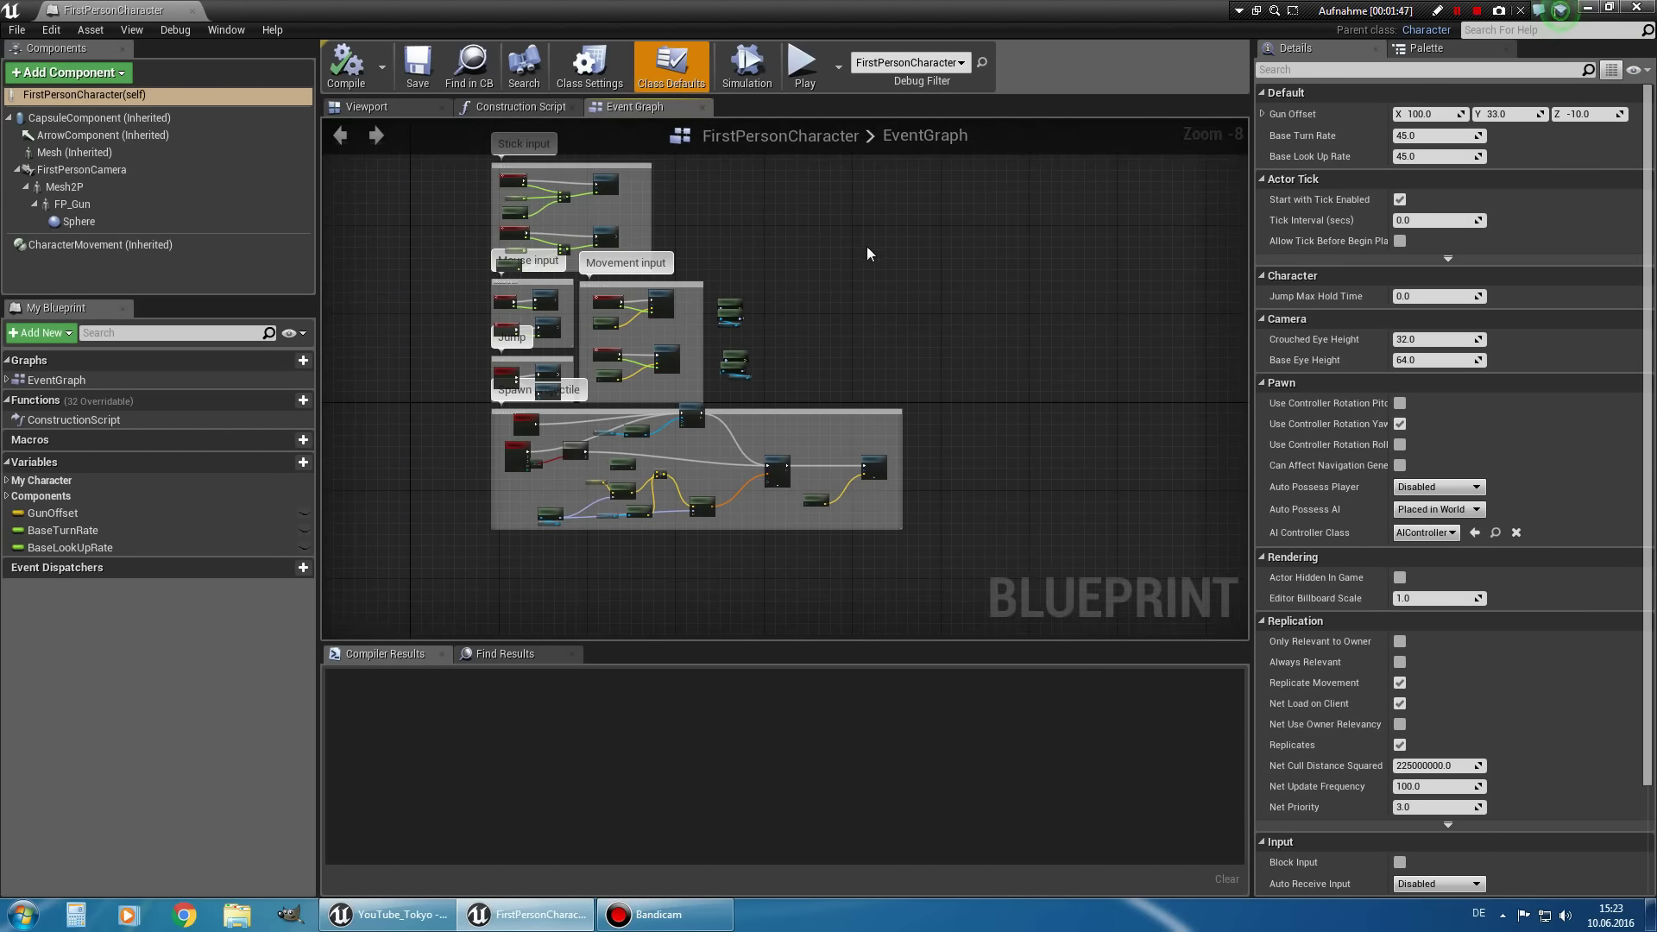
pyautogui.scroll(3, 867, 339)
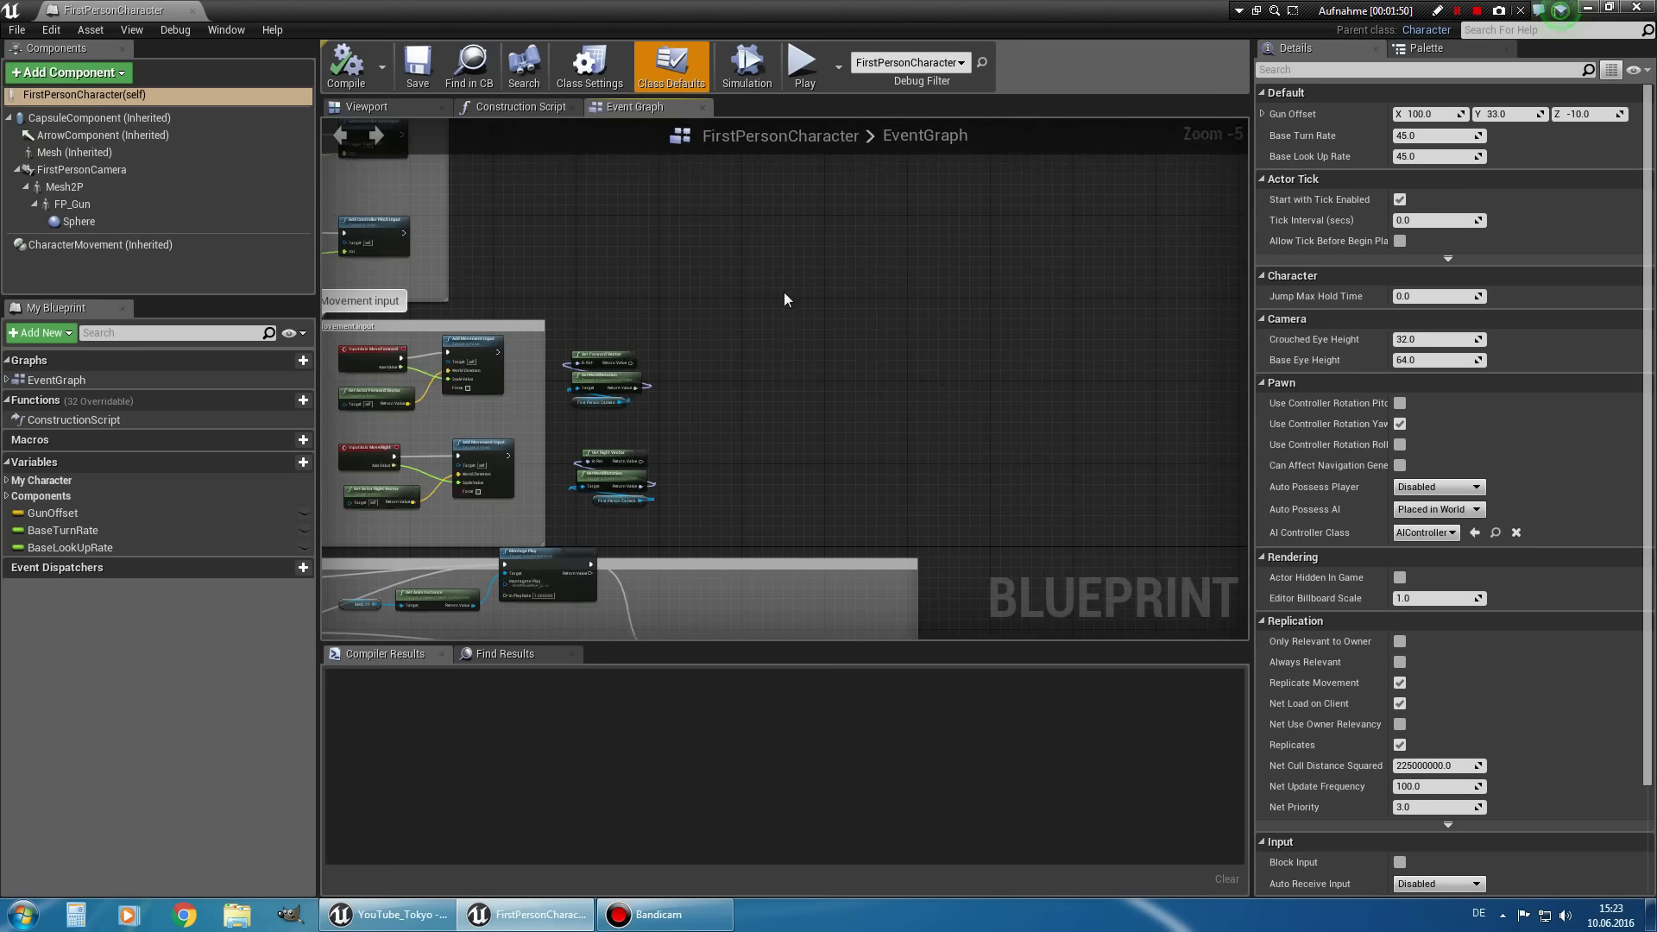
pyautogui.moveTo(783, 296); pyautogui.dragTo(816, 339, button='right')
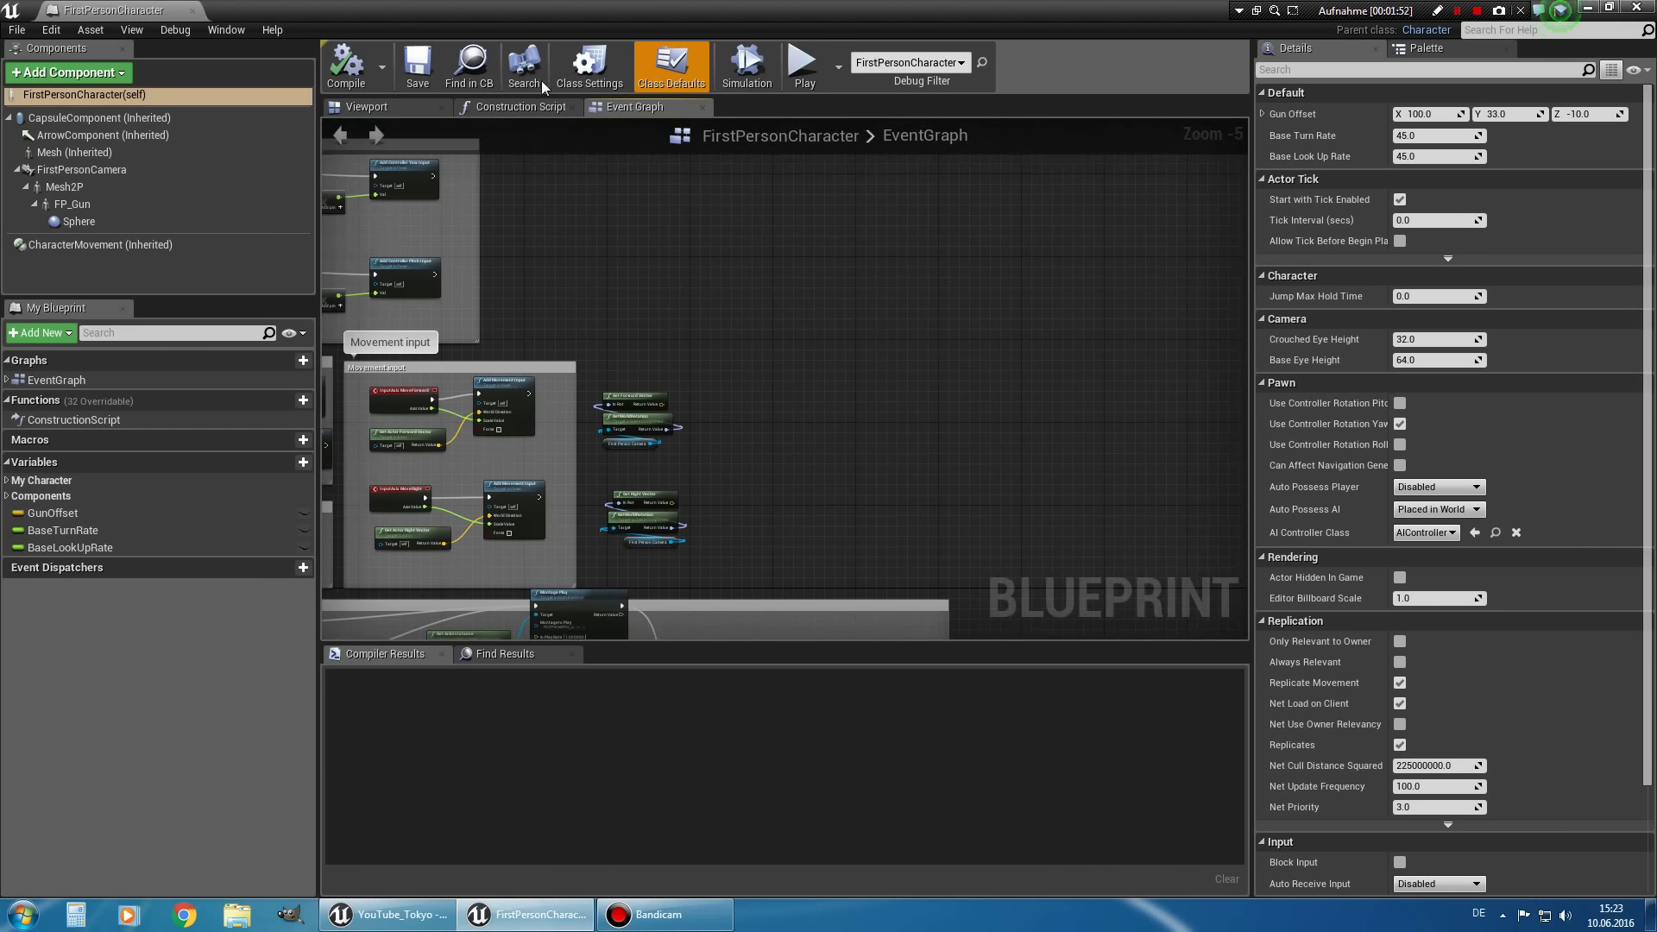
pyautogui.moveTo(124, 9)
pyautogui.mouseDown()
pyautogui.moveTo(596, 187)
pyautogui.moveTo(809, 299)
pyautogui.mouseUp()
pyautogui.click(603, 200)
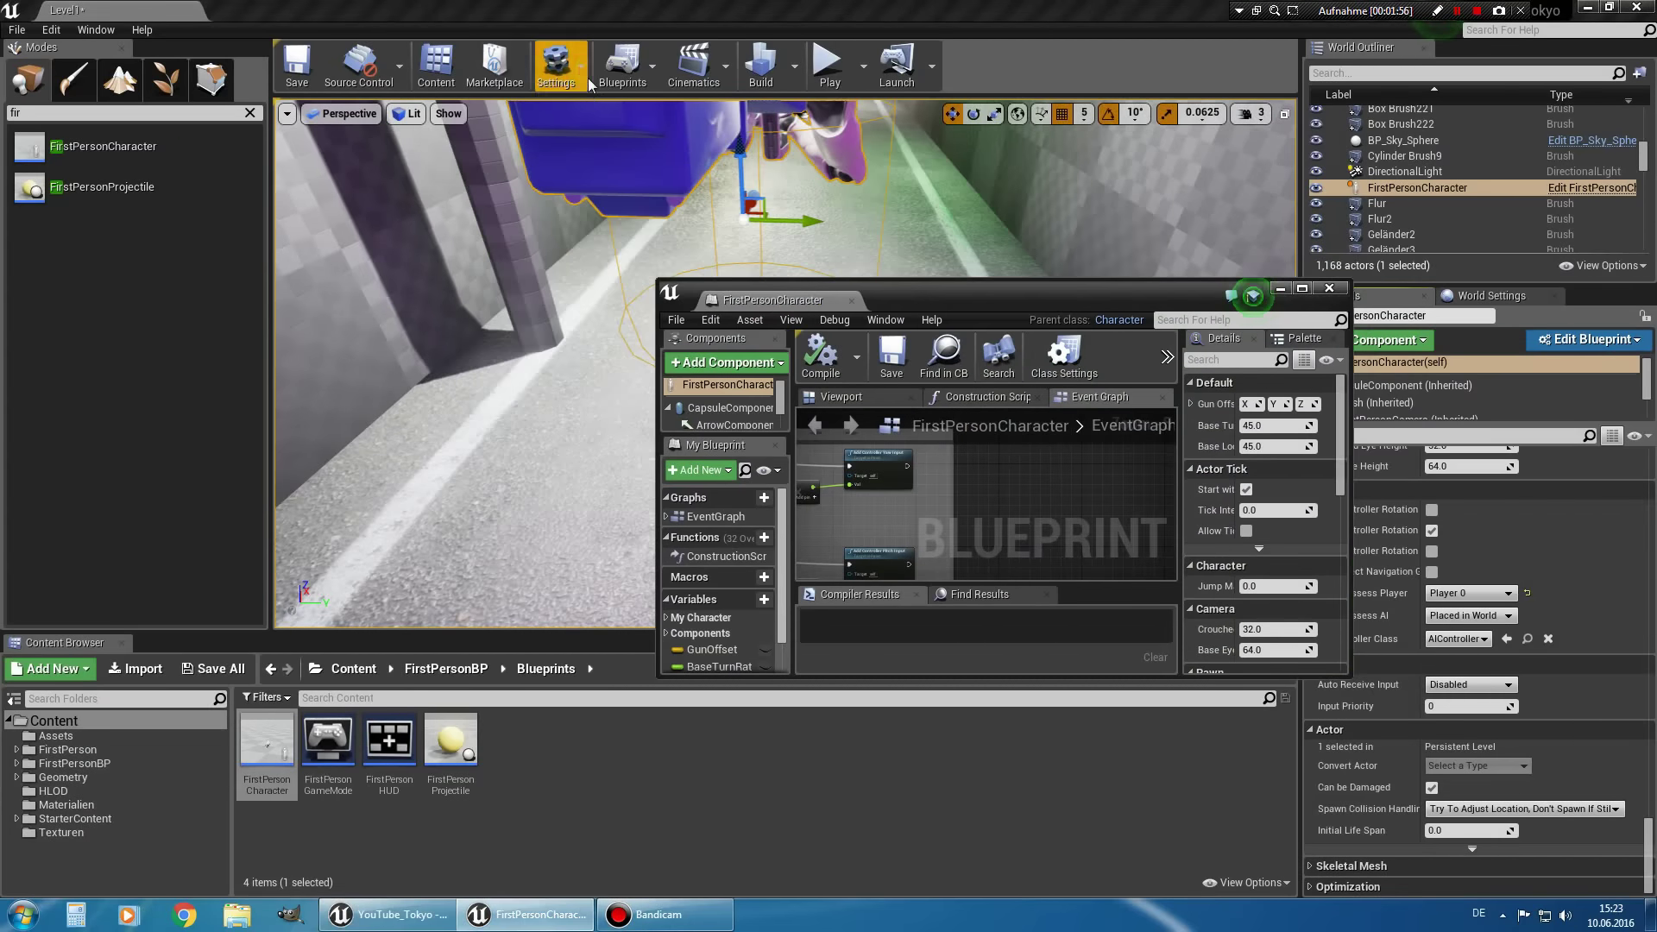
# Open Project Settings at the Engine – Input page.
pyautogui.click(587, 76)
pyautogui.click(609, 135)
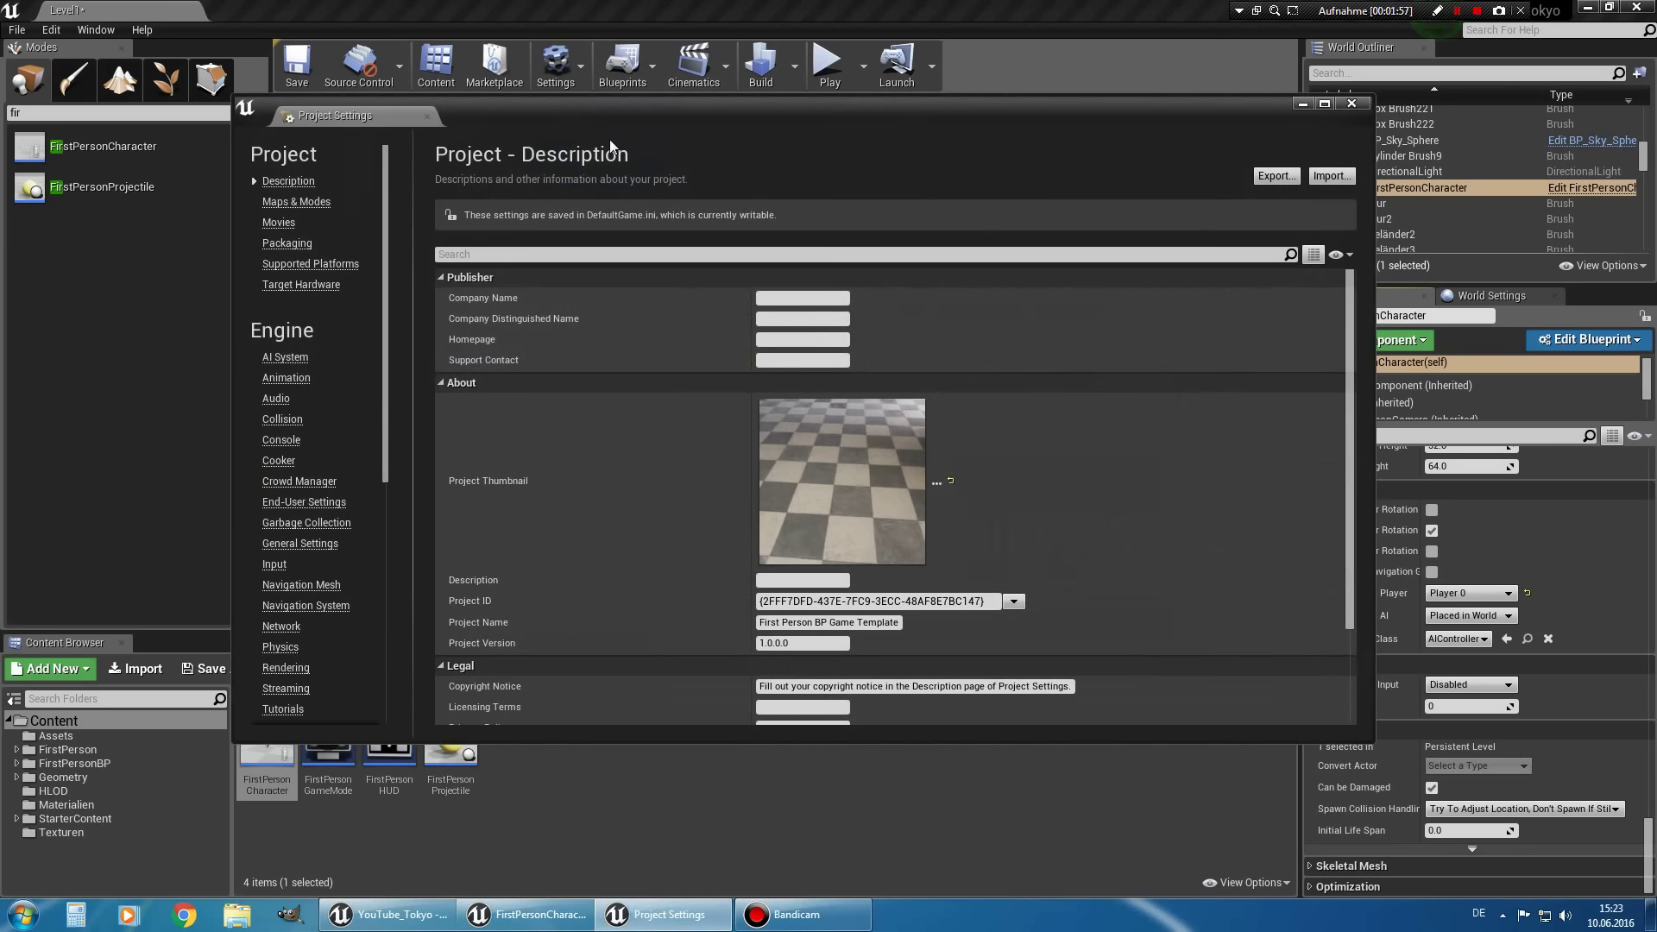
pyautogui.click(274, 564)
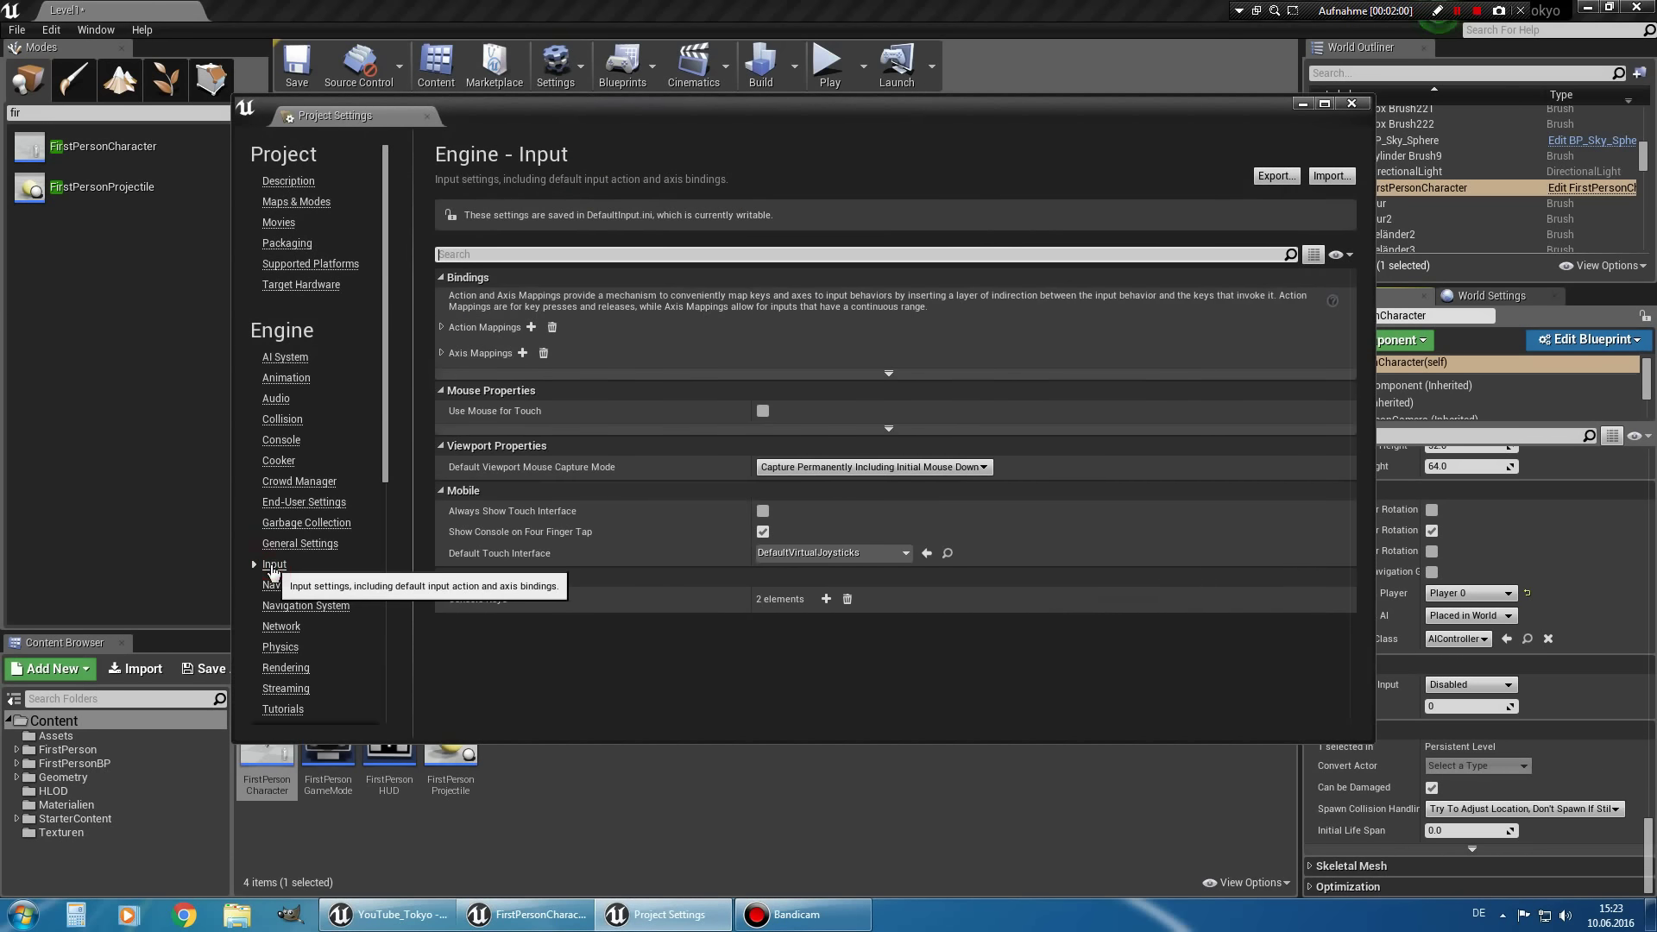
# Expand Action Mappings and inspect the Jump and Fire key bindings.
pyautogui.click(442, 328)
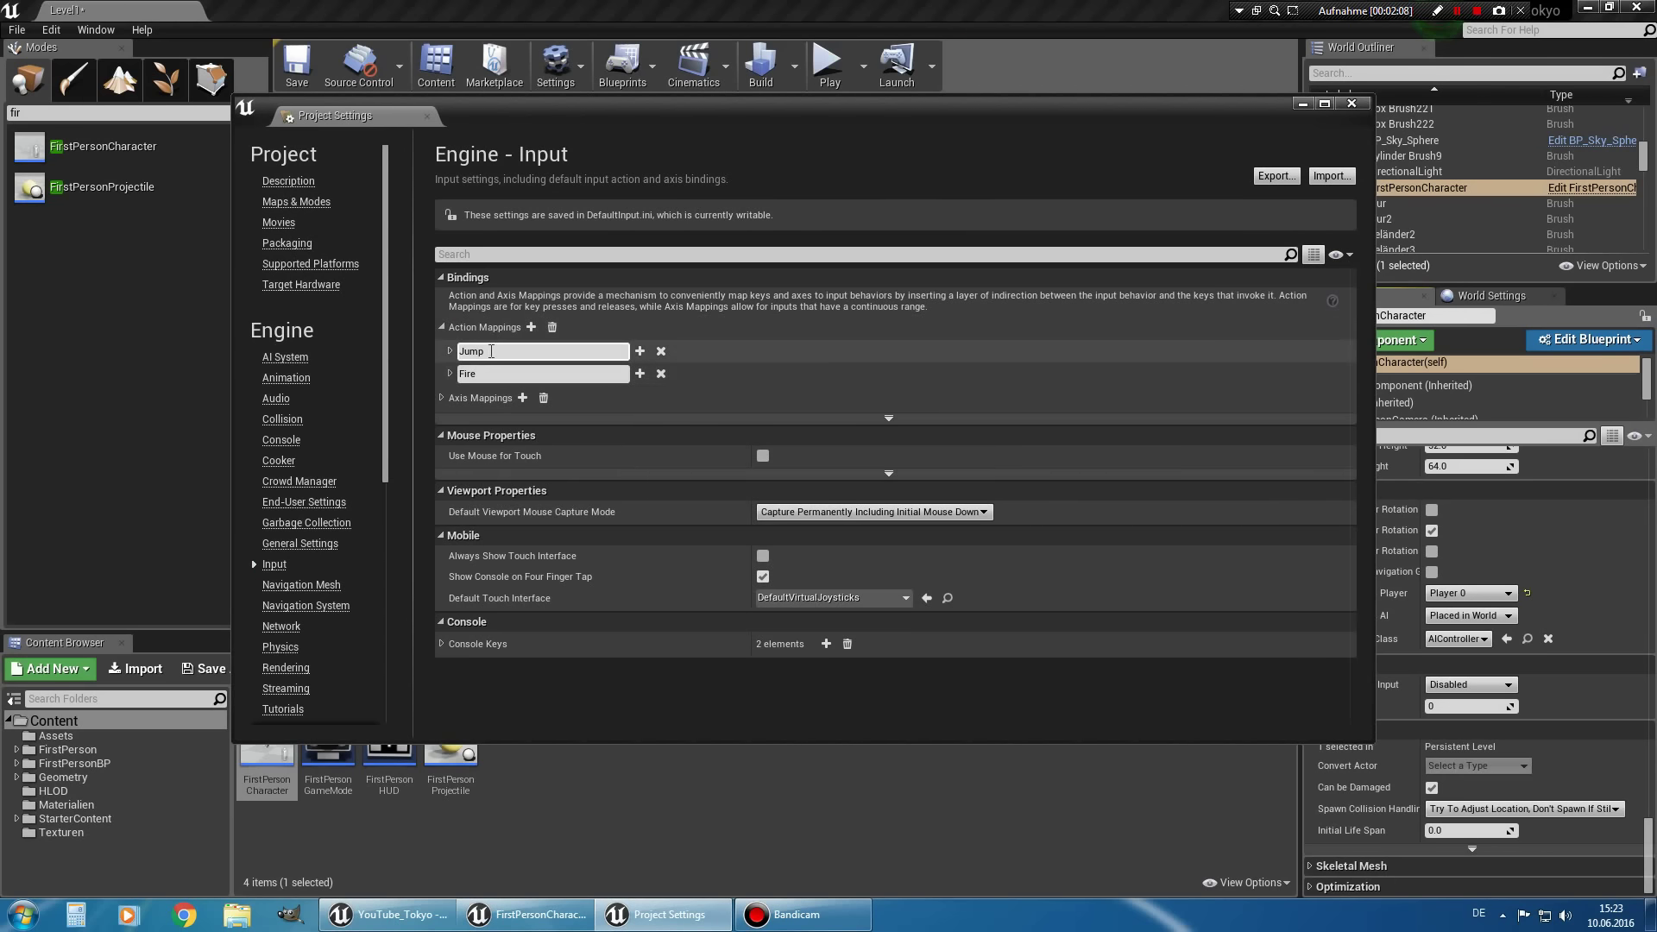
pyautogui.click(449, 351)
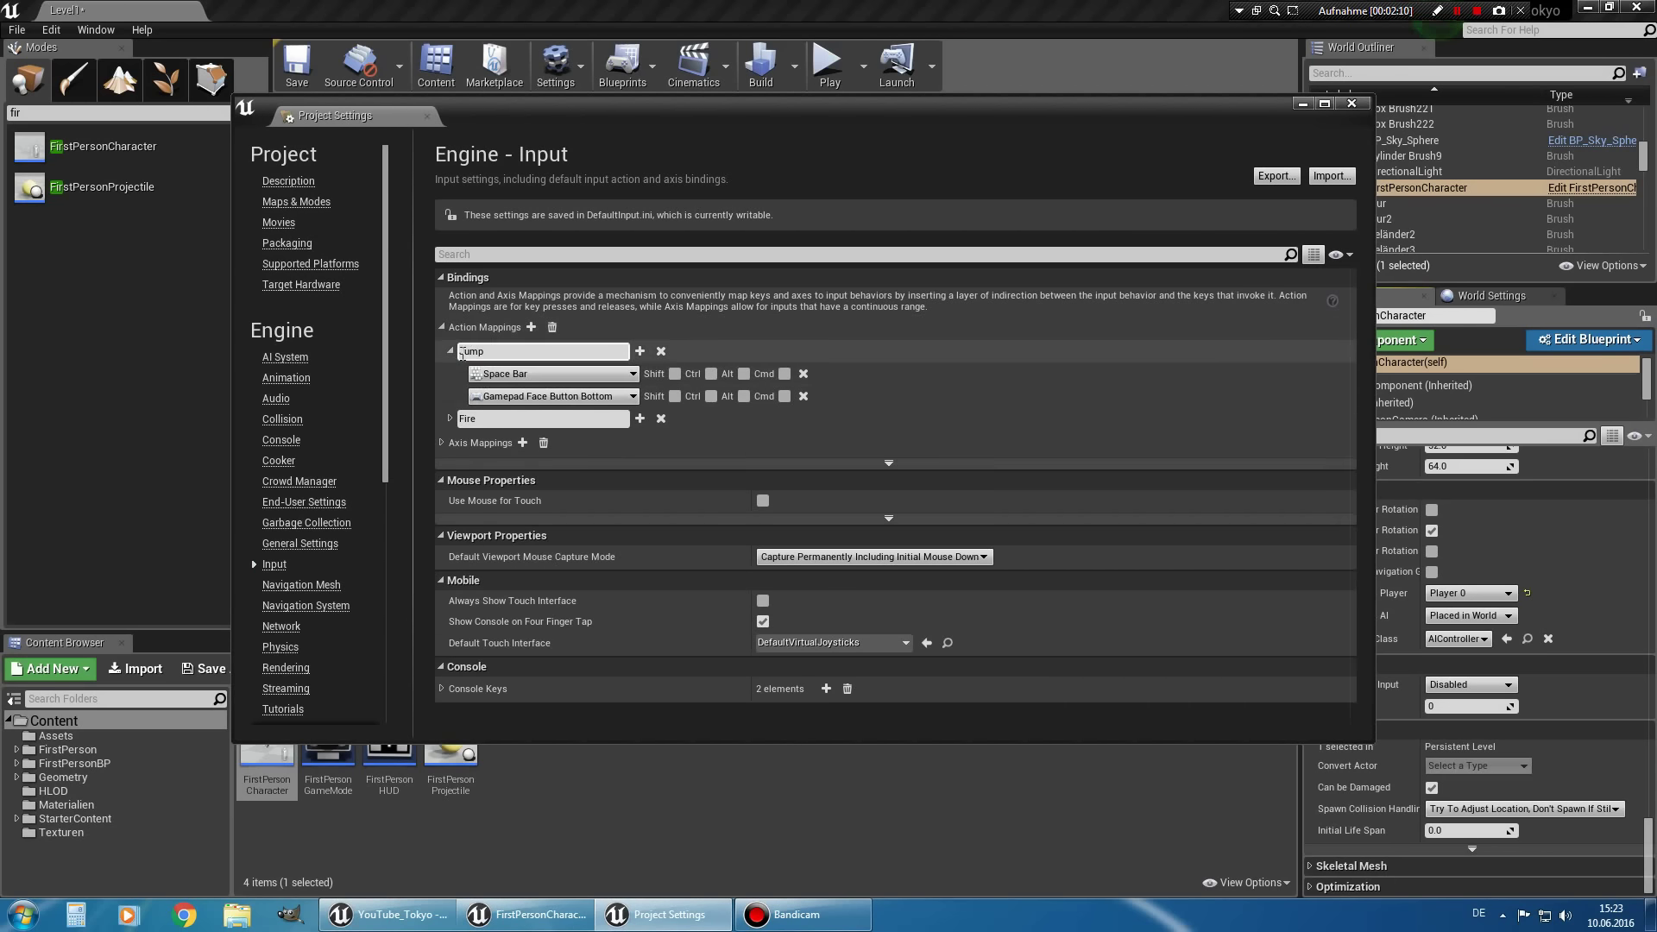
pyautogui.click(450, 351)
pyautogui.click(448, 374)
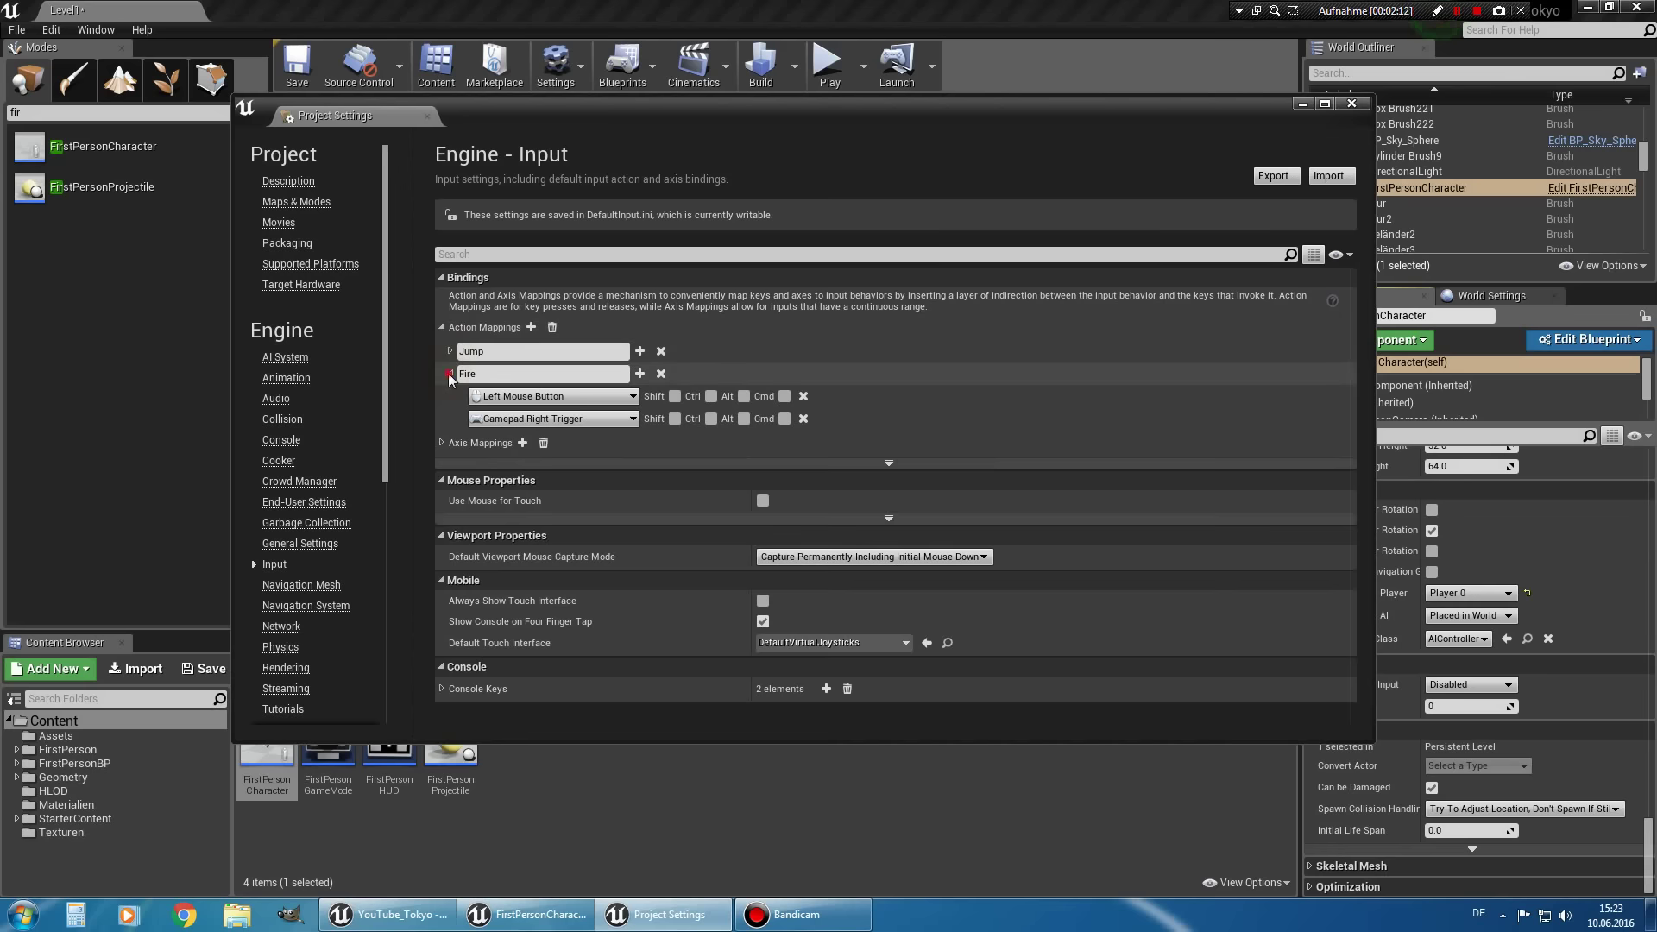
pyautogui.click(449, 374)
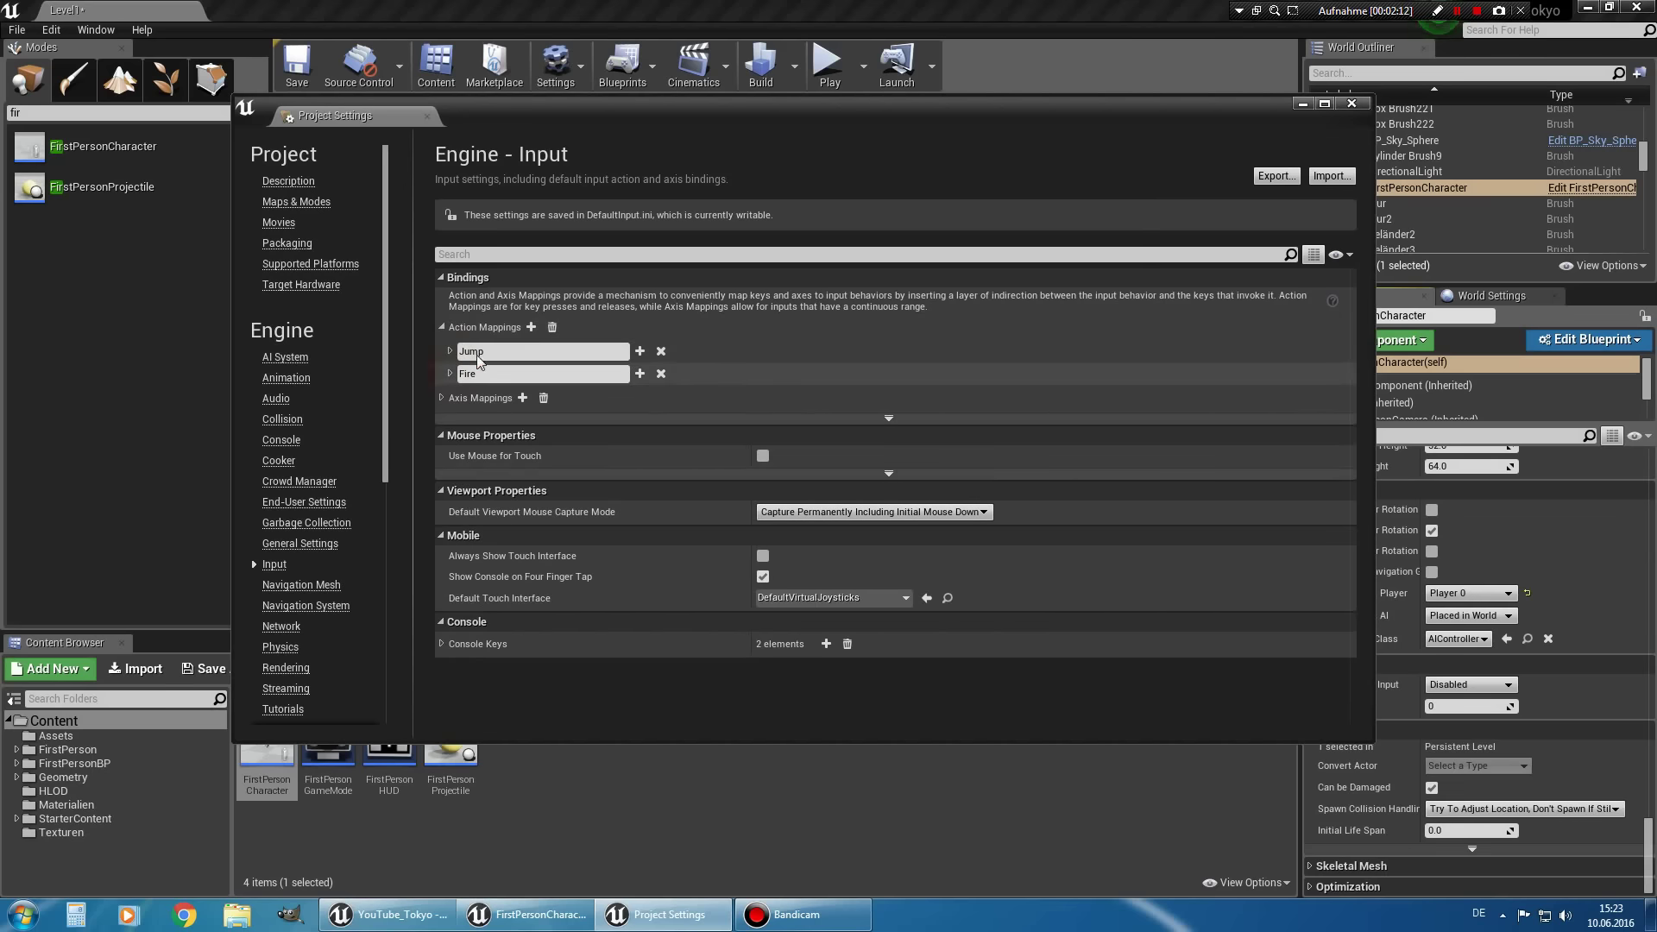
# Create a Sprinten action mapping bound to Left Shift, found by searching 'shift'.
pyautogui.click(531, 327)
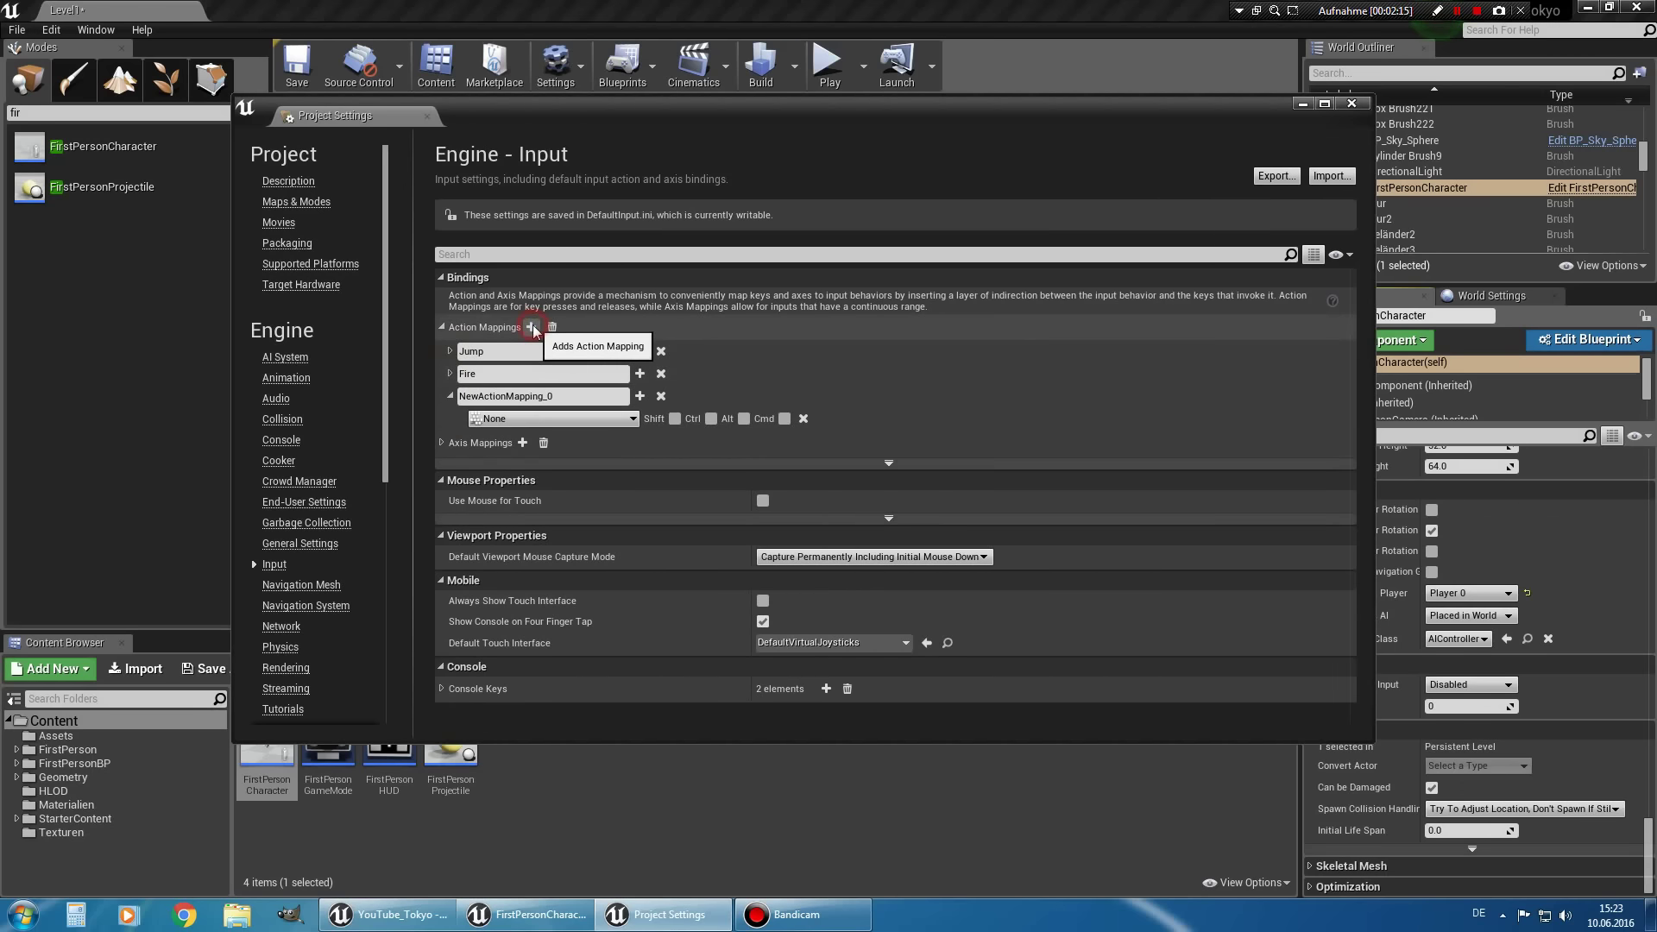
pyautogui.click(575, 399)
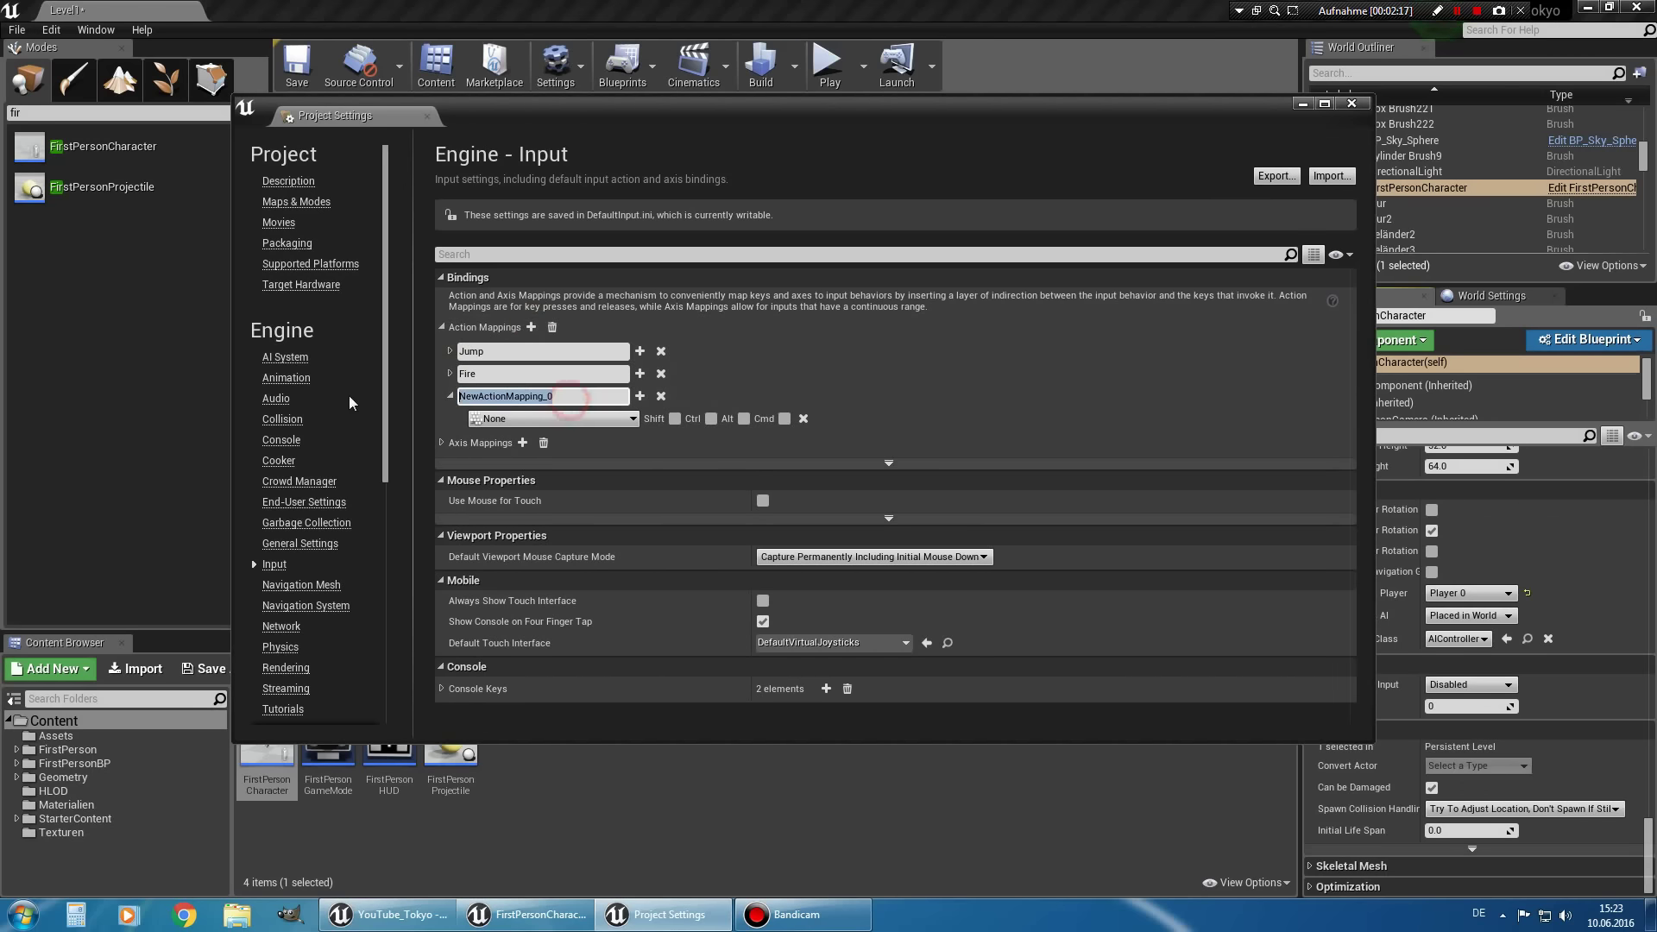
pyautogui.write('Sp')
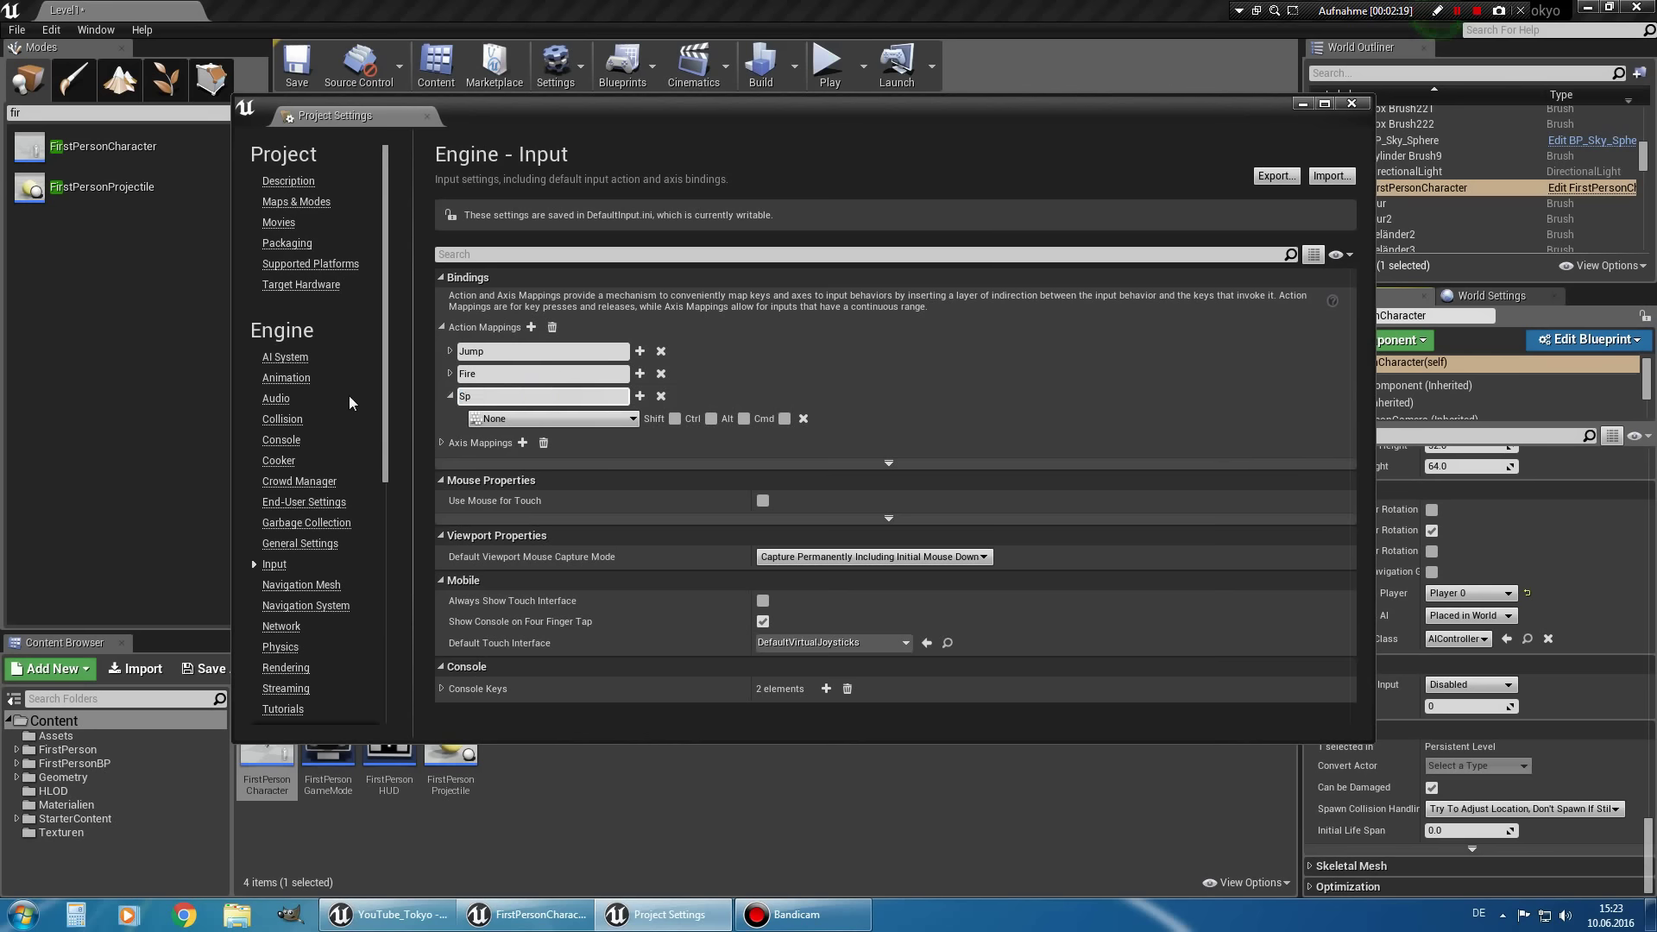
pyautogui.write('rinten')
pyautogui.click(579, 420)
pyautogui.write('shift')
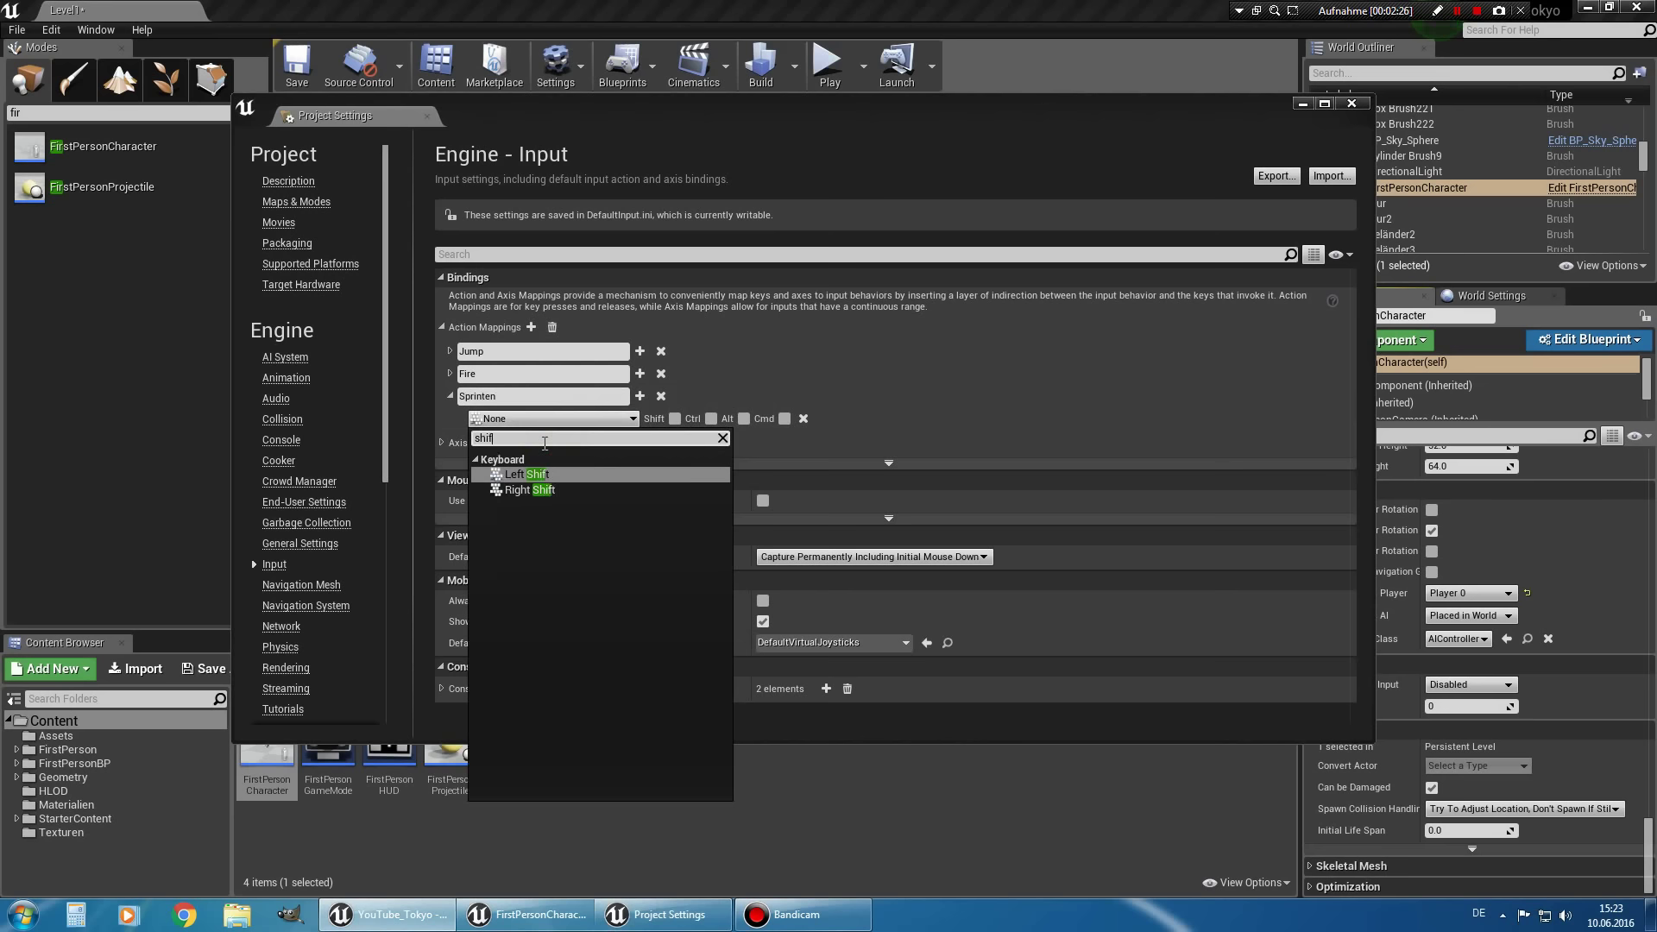
pyautogui.click(527, 474)
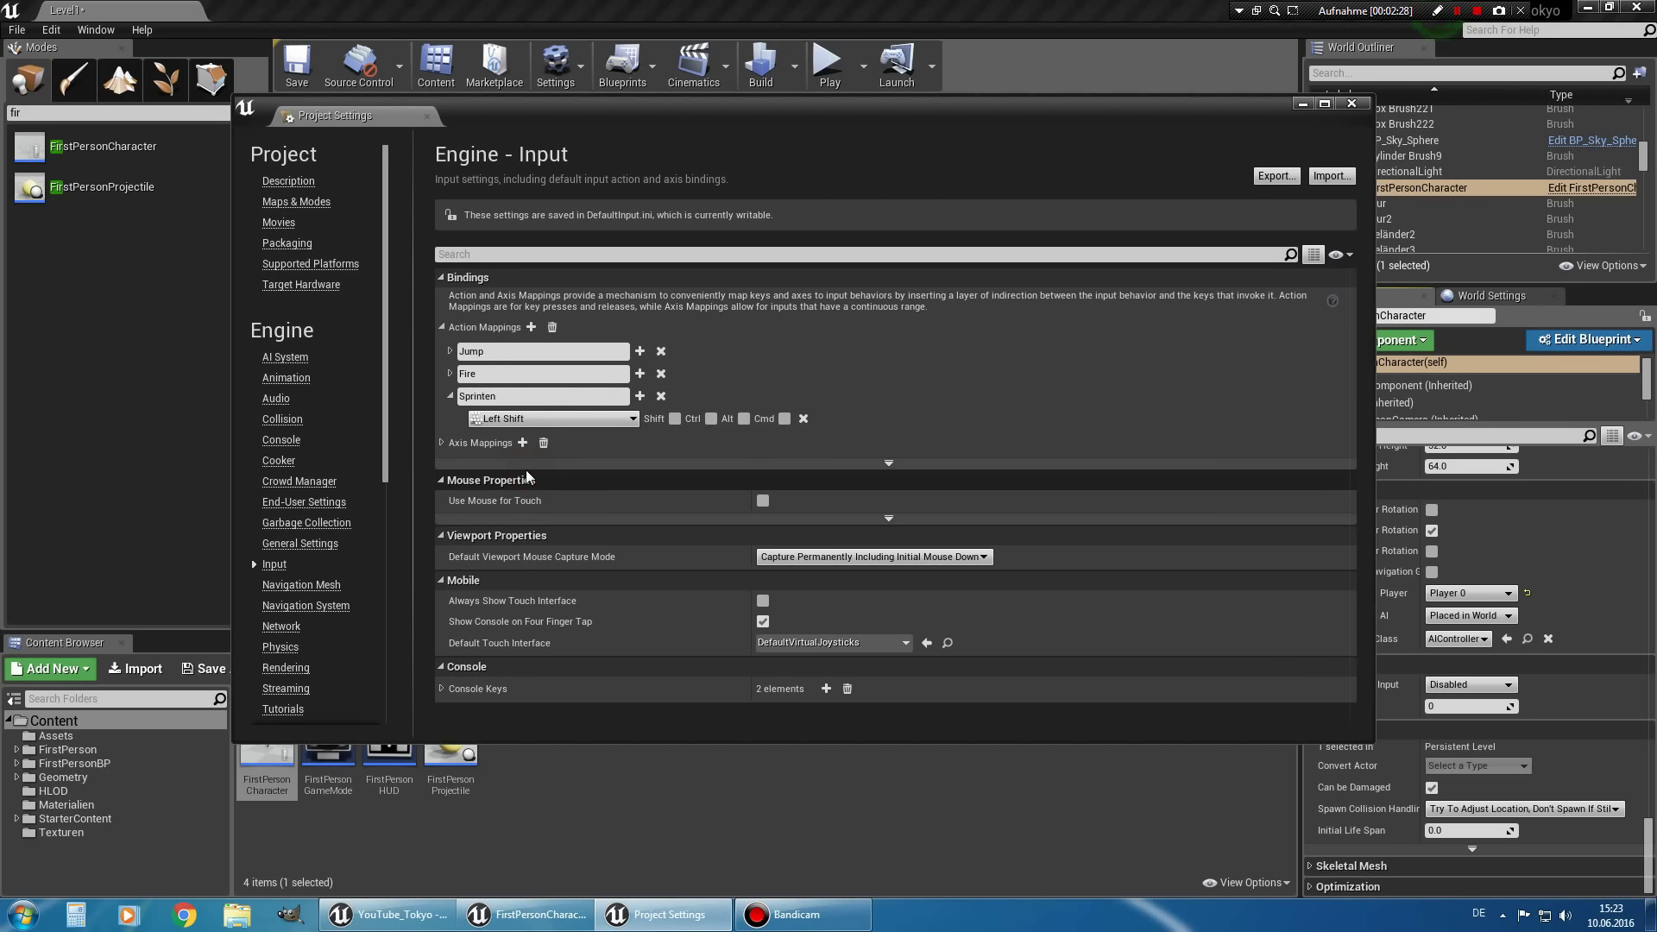
pyautogui.click(451, 397)
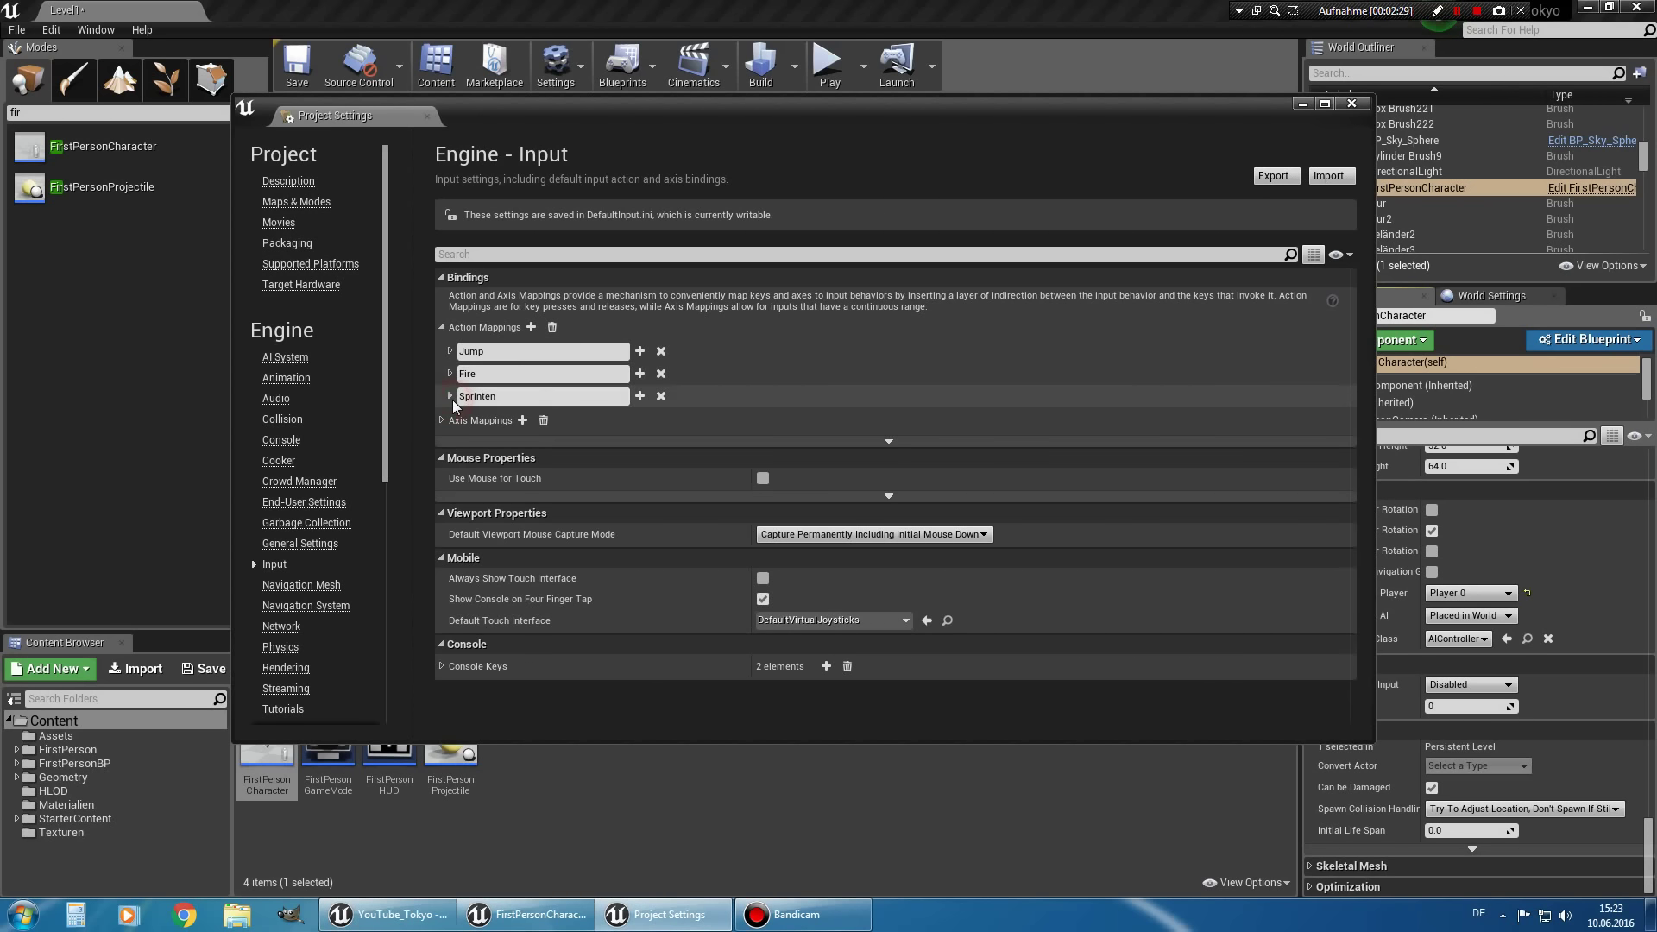
# Add a Ducken action mapping bound to Left Ctrl.
pyautogui.click(532, 327)
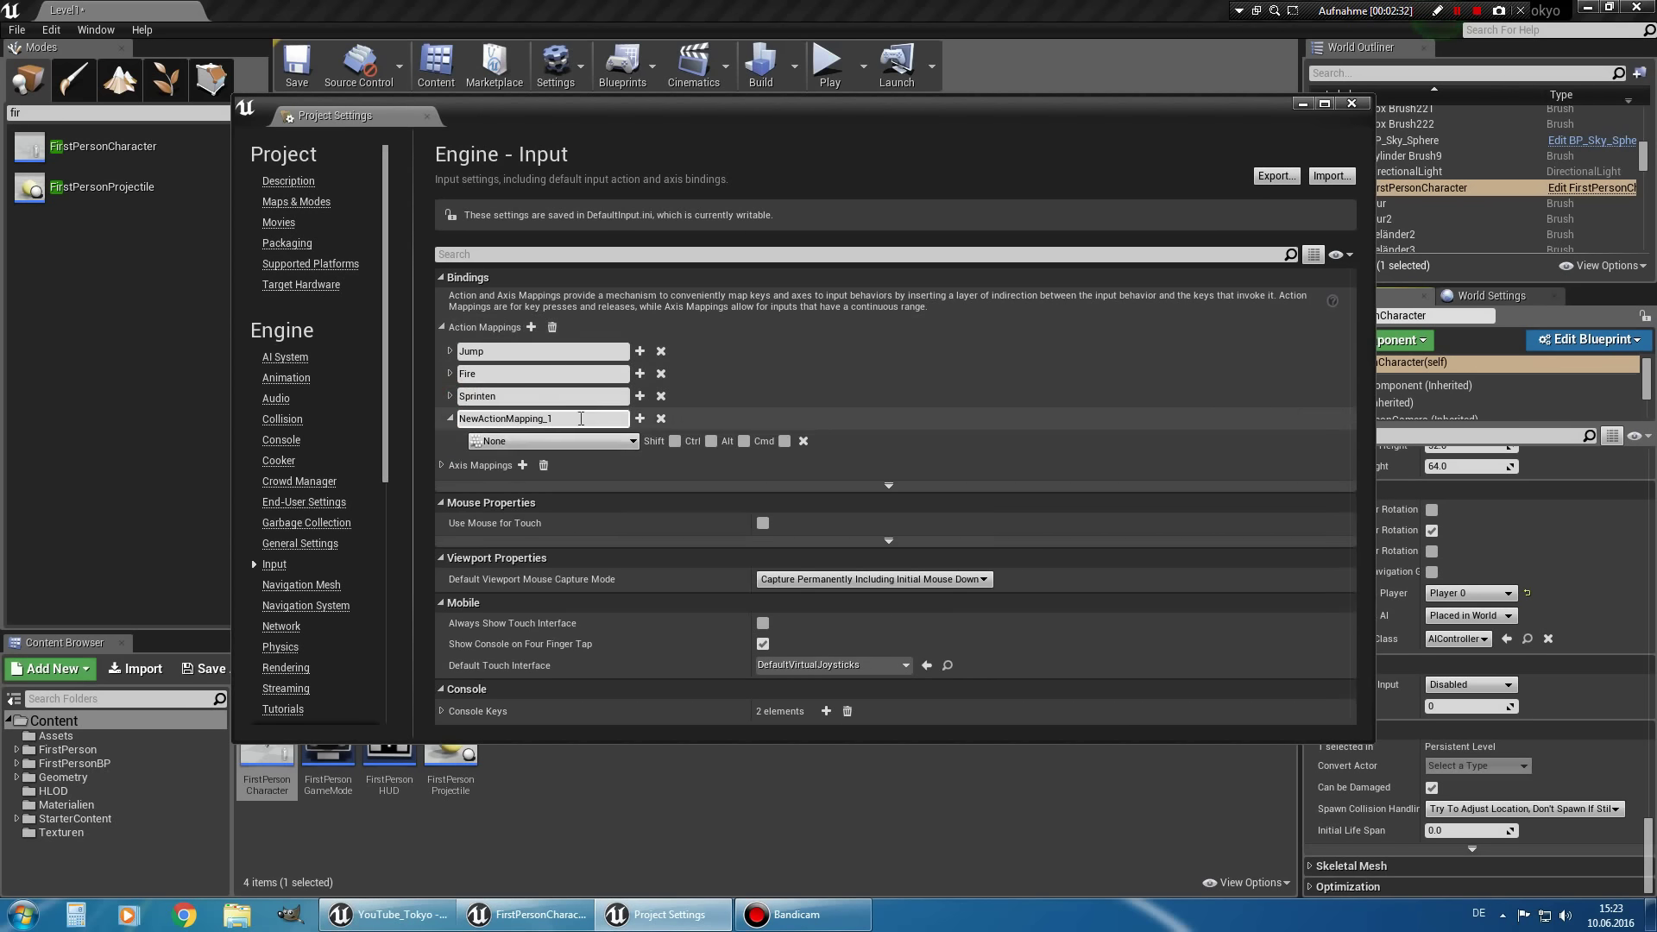
pyautogui.write('Ducken')
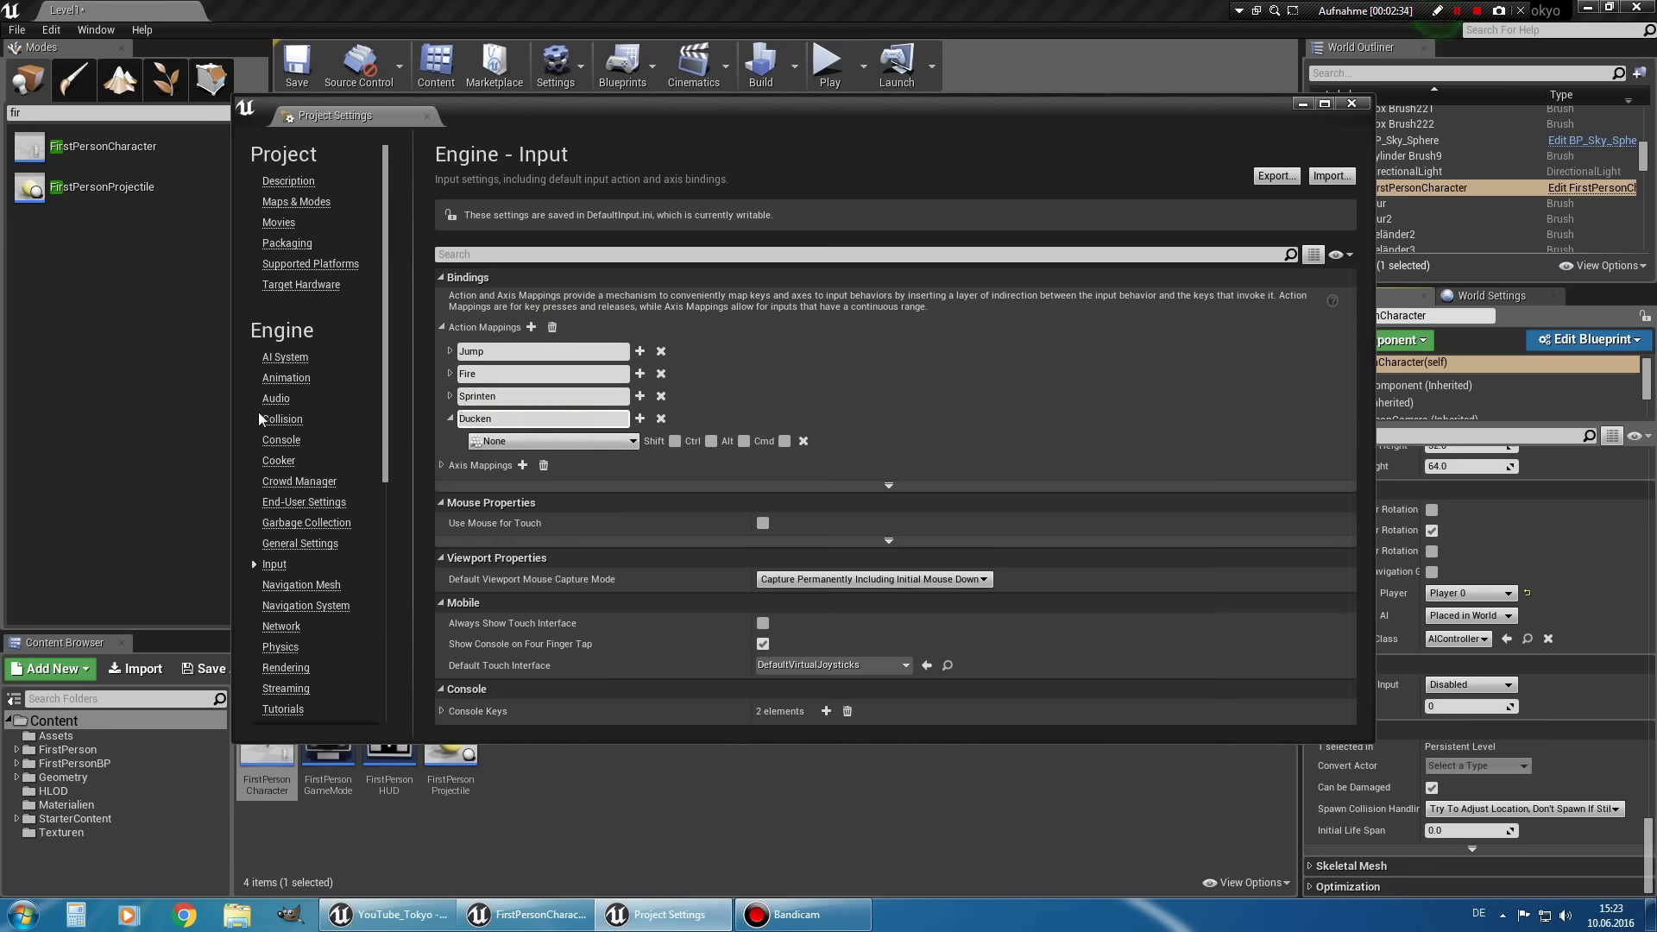
pyautogui.click(567, 442)
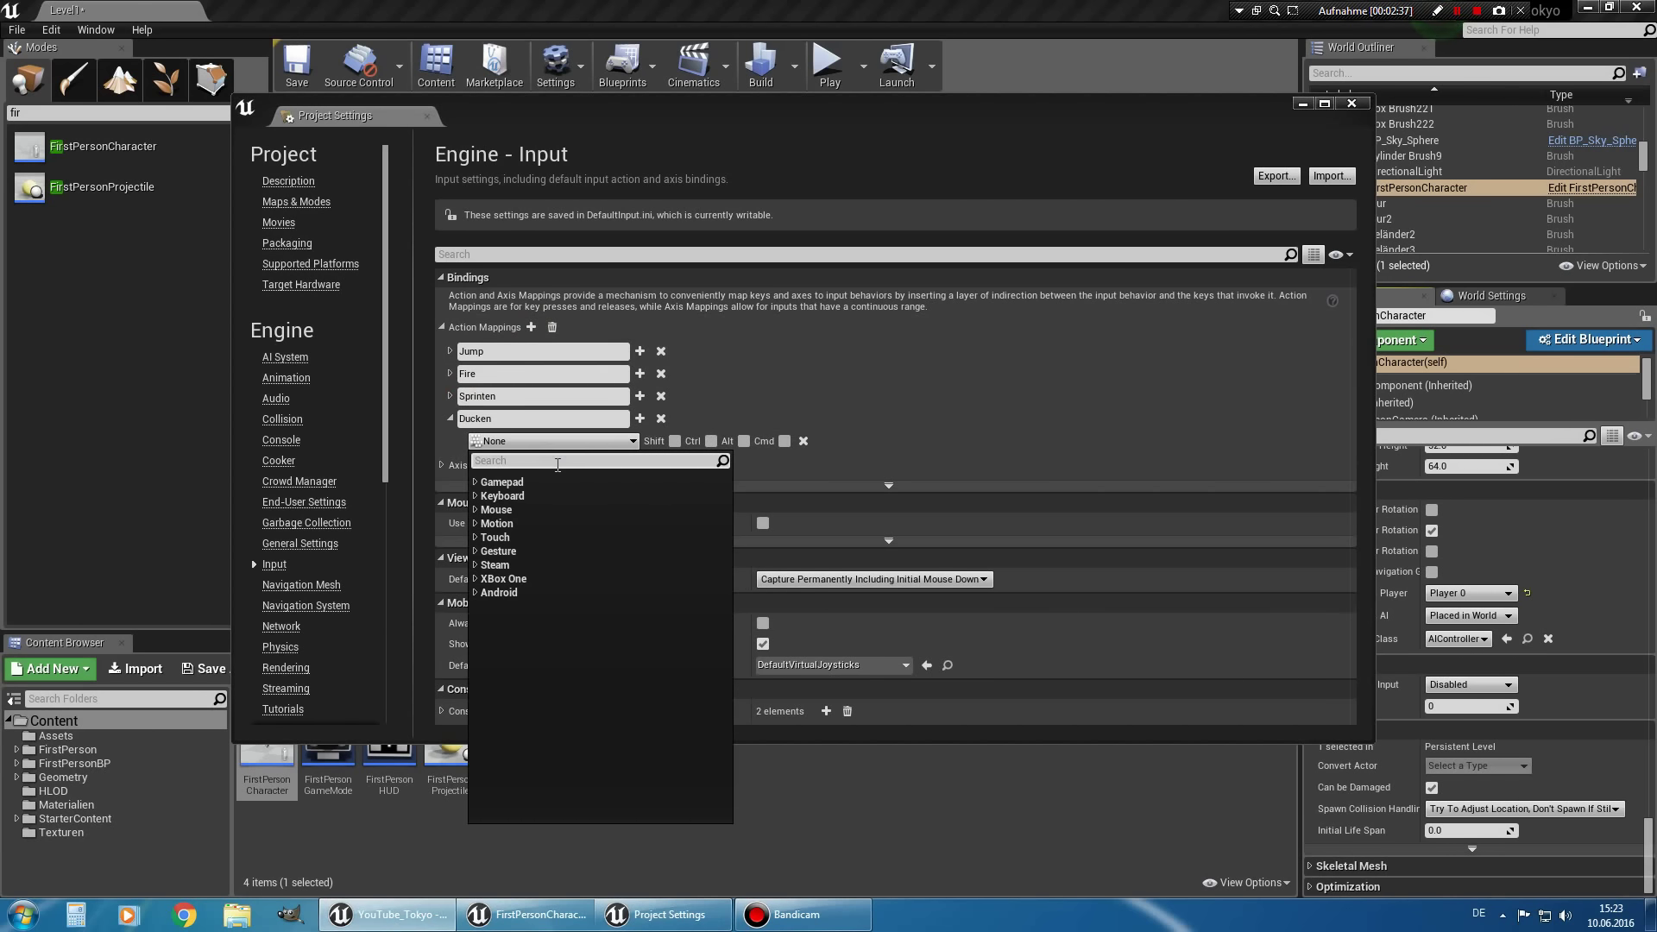
pyautogui.write('ctrl')
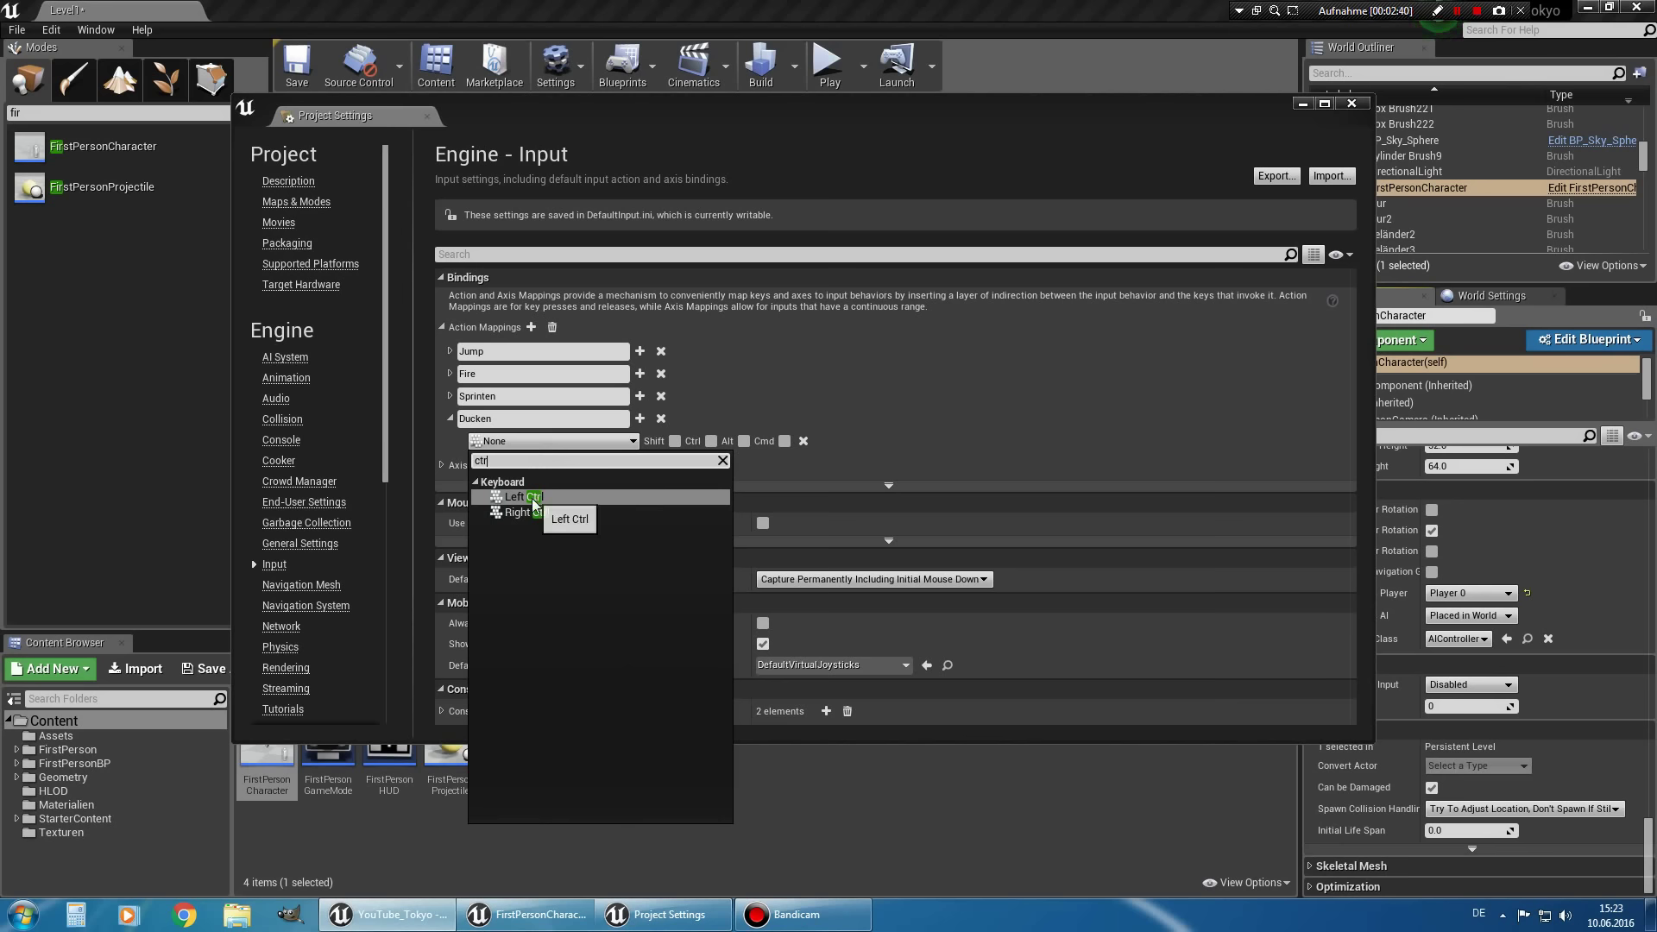
pyautogui.click(530, 498)
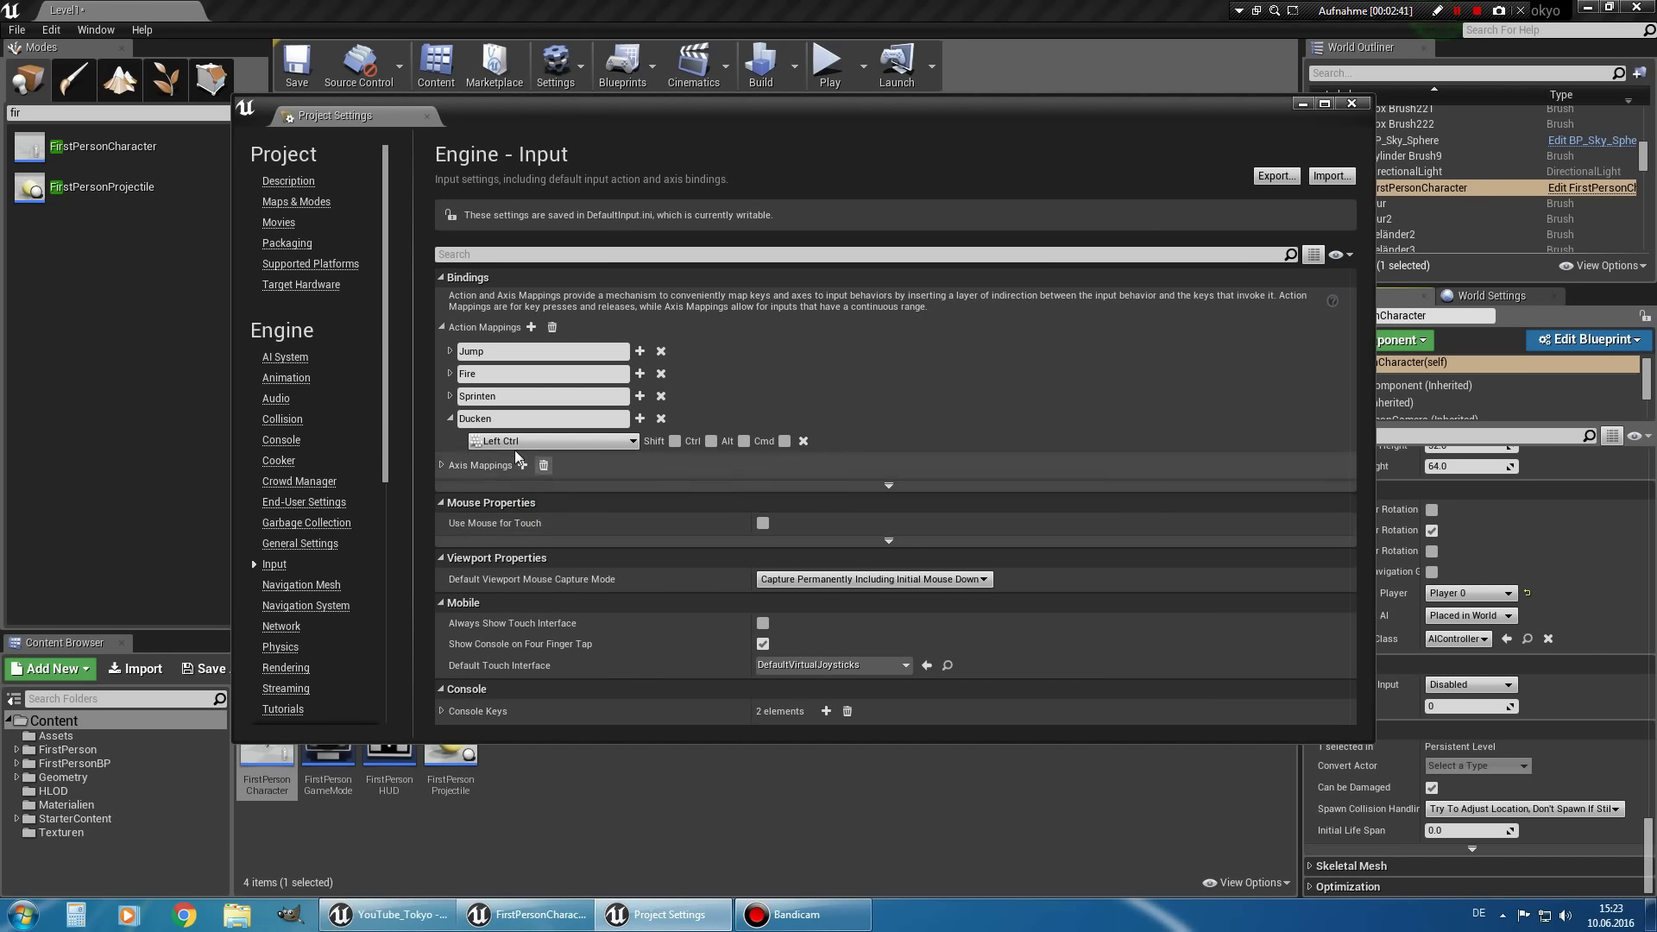
pyautogui.click(450, 420)
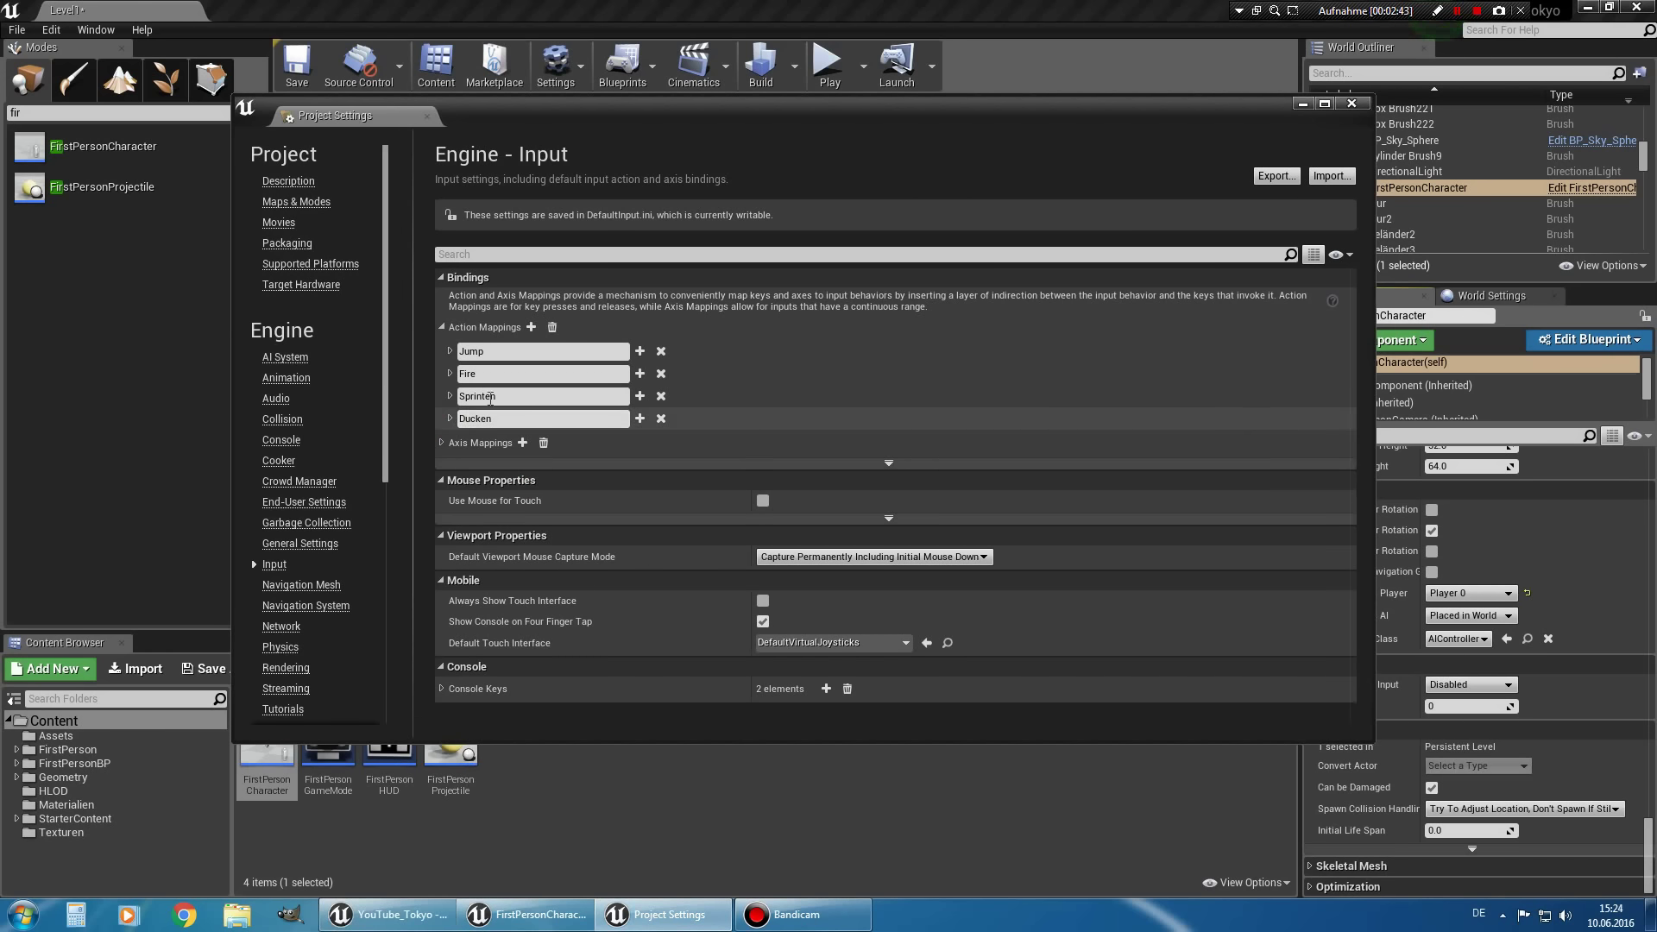
# Re-check the Sprinten and Ducken key bindings, then add a third action mapping.
pyautogui.click(450, 396)
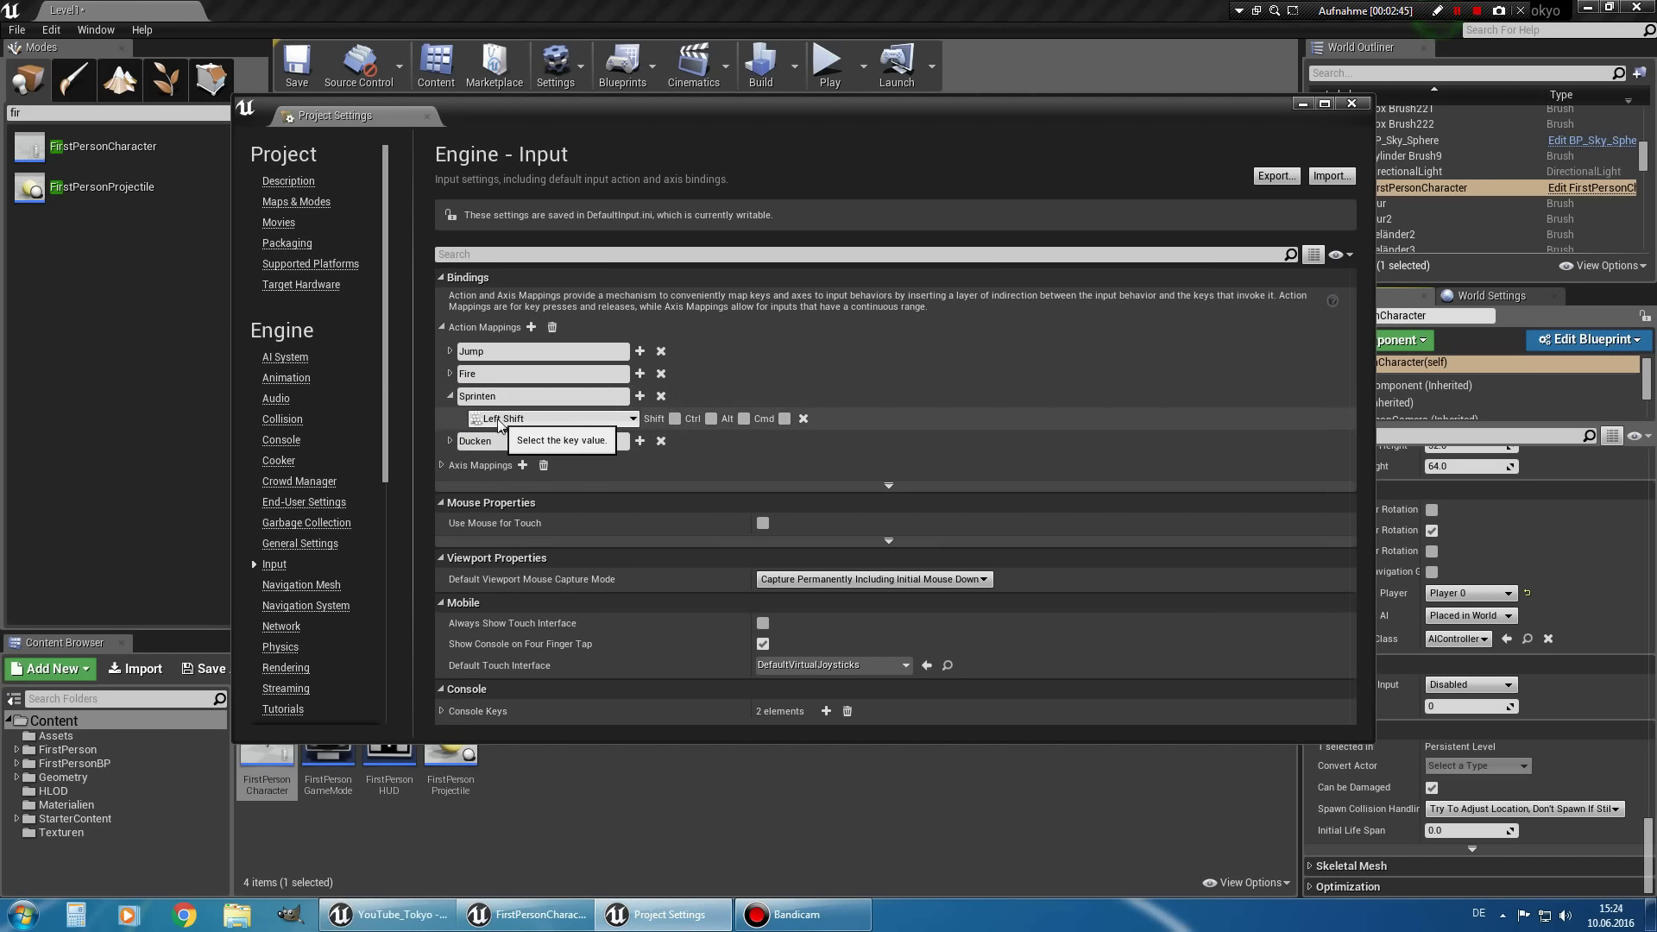
pyautogui.click(451, 396)
pyautogui.click(446, 420)
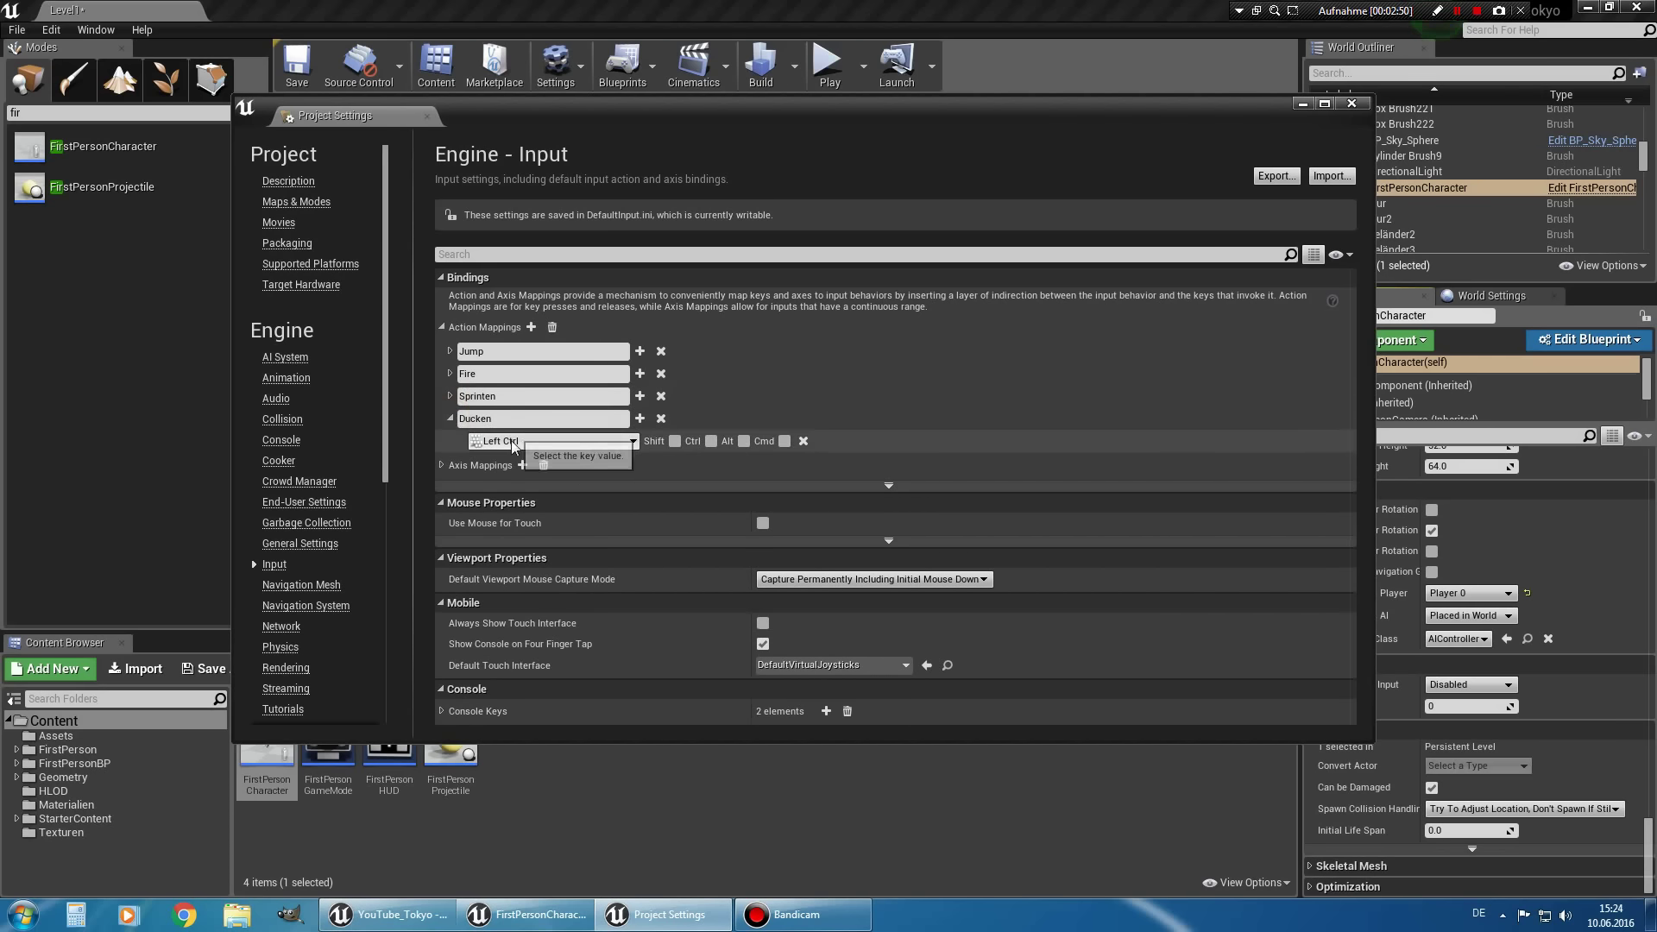
pyautogui.click(449, 419)
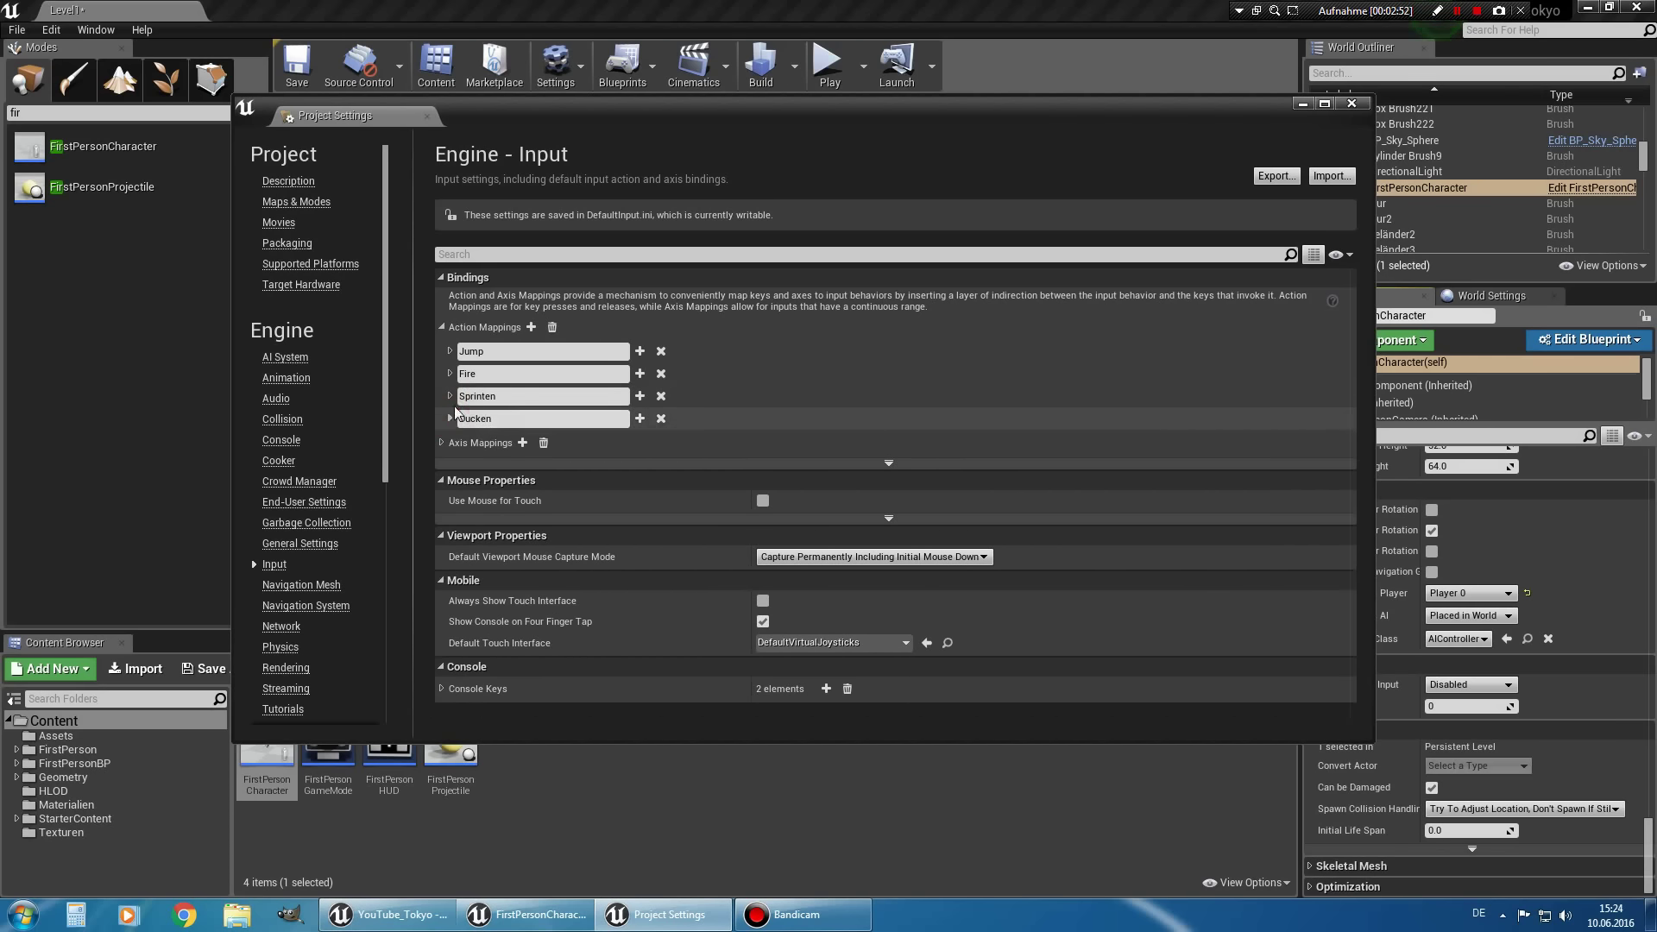
pyautogui.click(531, 327)
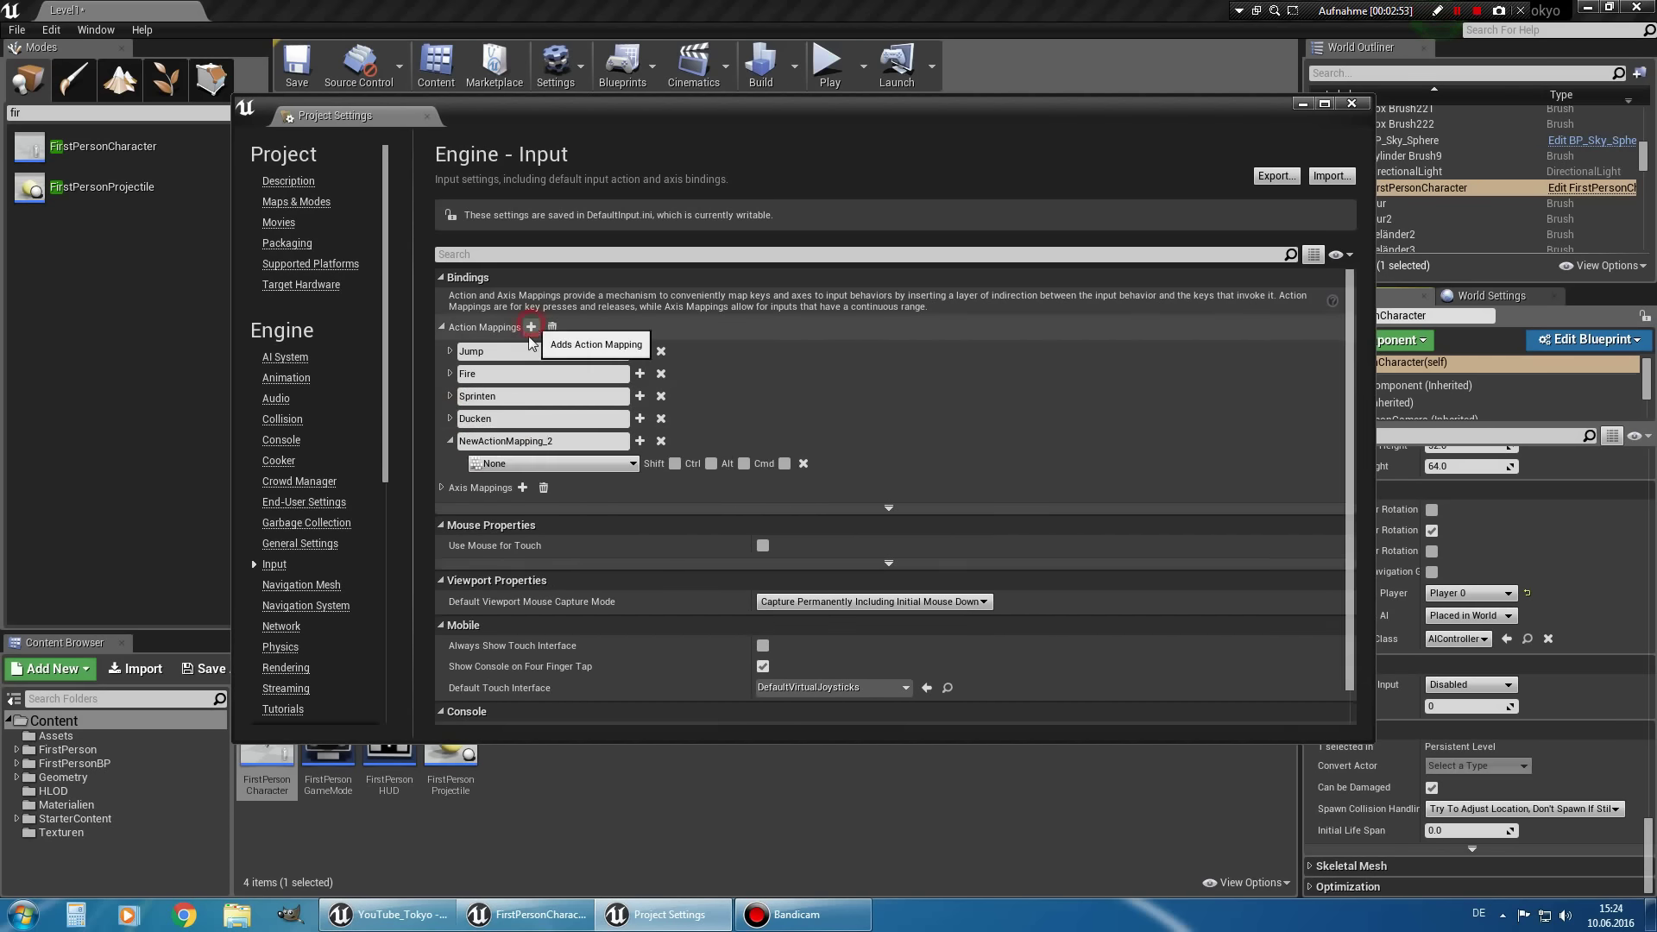
# Name the third action mapping Benutzen and bind it to the F key.
pyautogui.click(566, 438)
pyautogui.write('Ben')
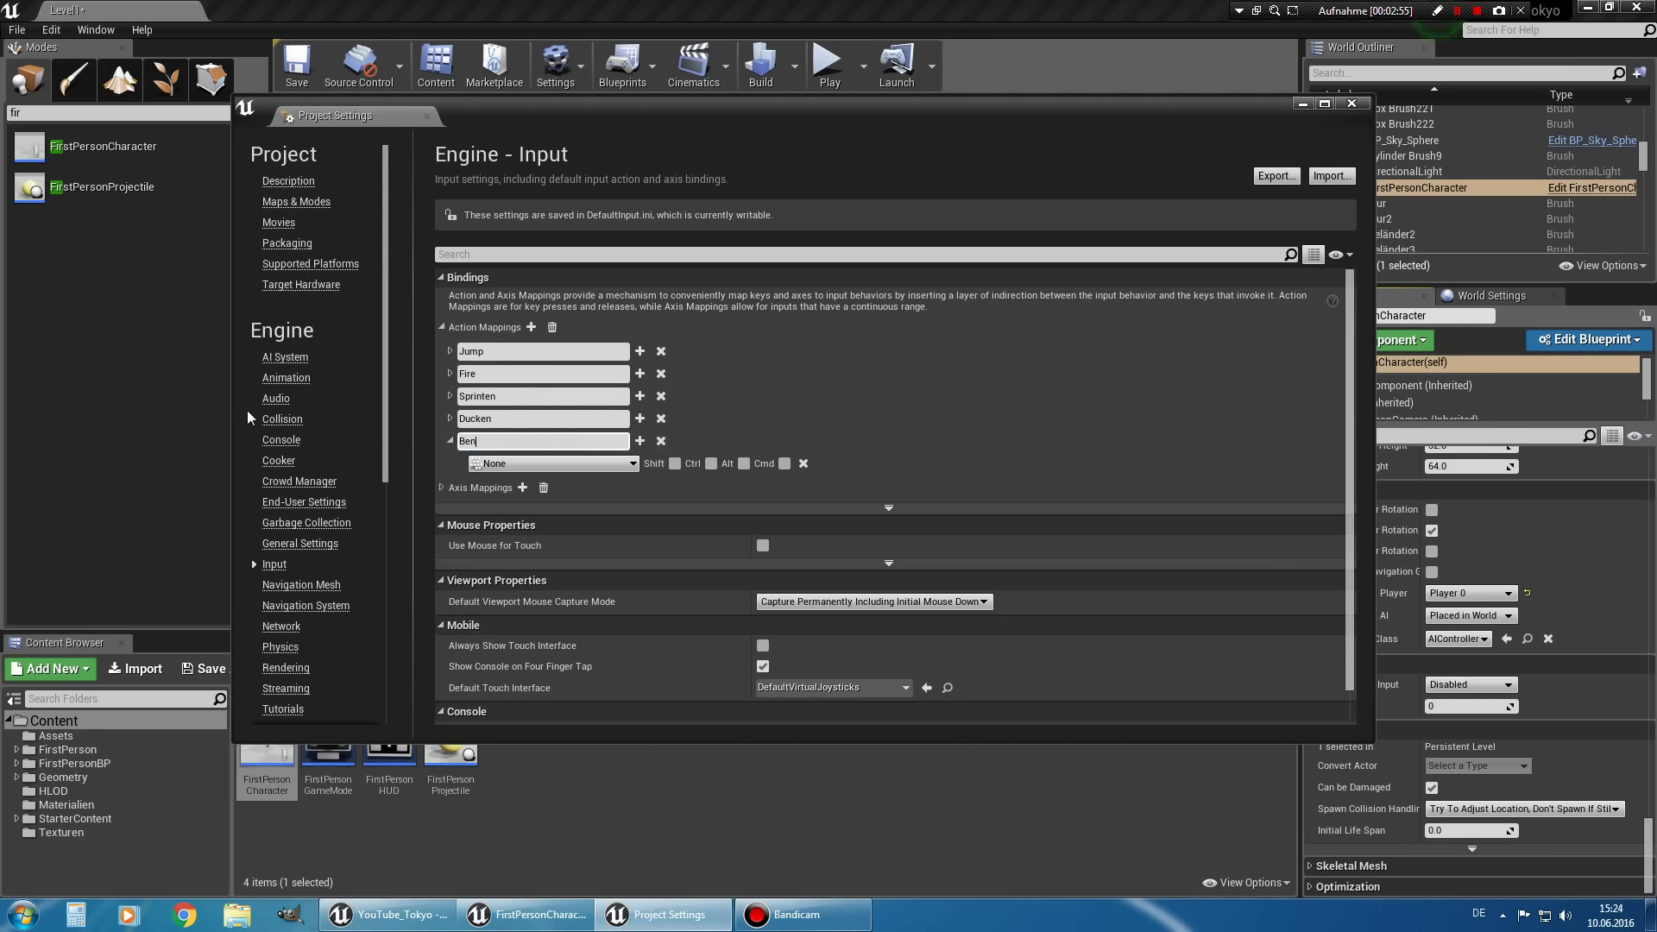
pyautogui.write('utzen')
pyautogui.click(533, 464)
pyautogui.write('F')
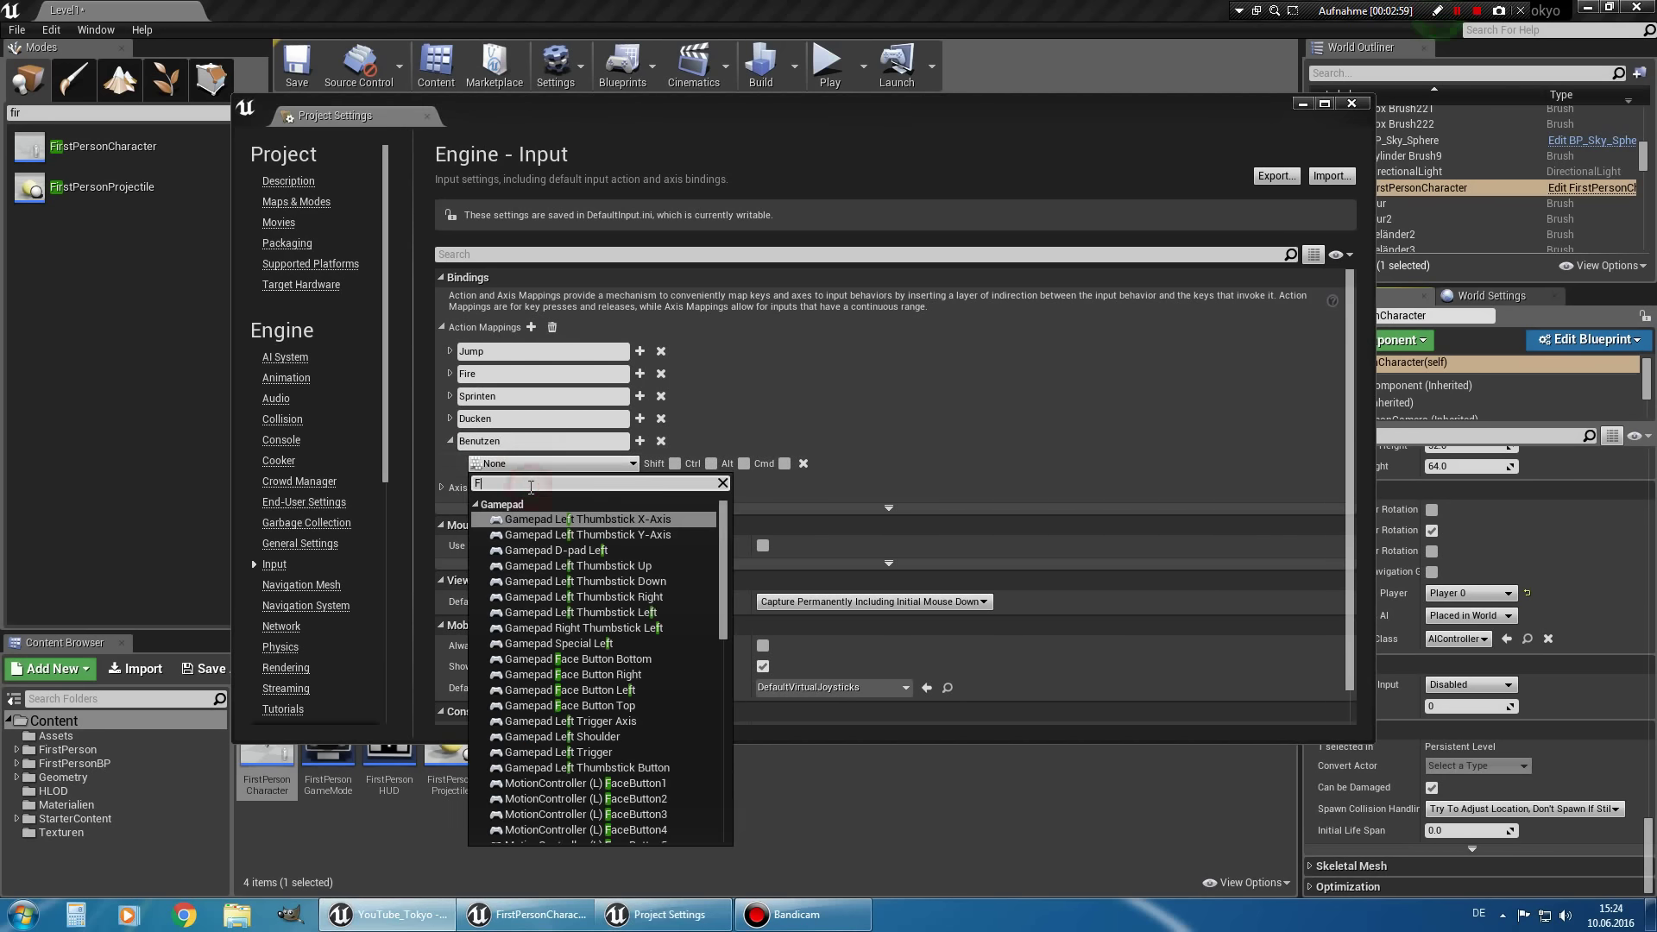
pyautogui.scroll(-5, 639, 713)
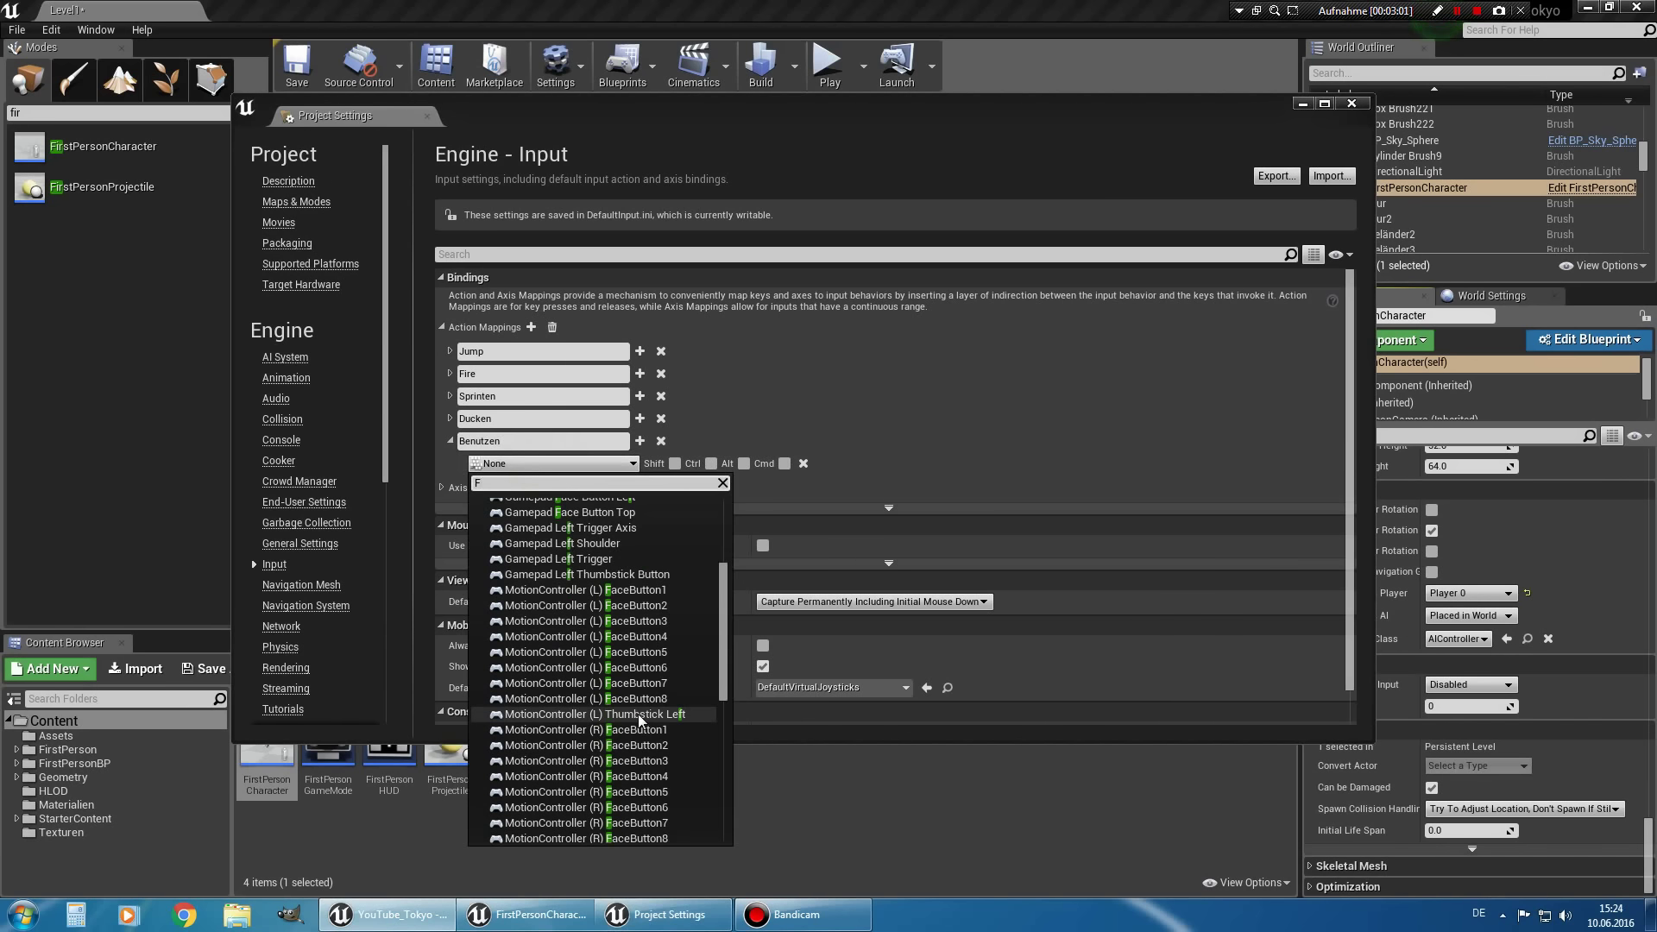
pyautogui.scroll(-5, 638, 712)
pyautogui.scroll(-3, 638, 713)
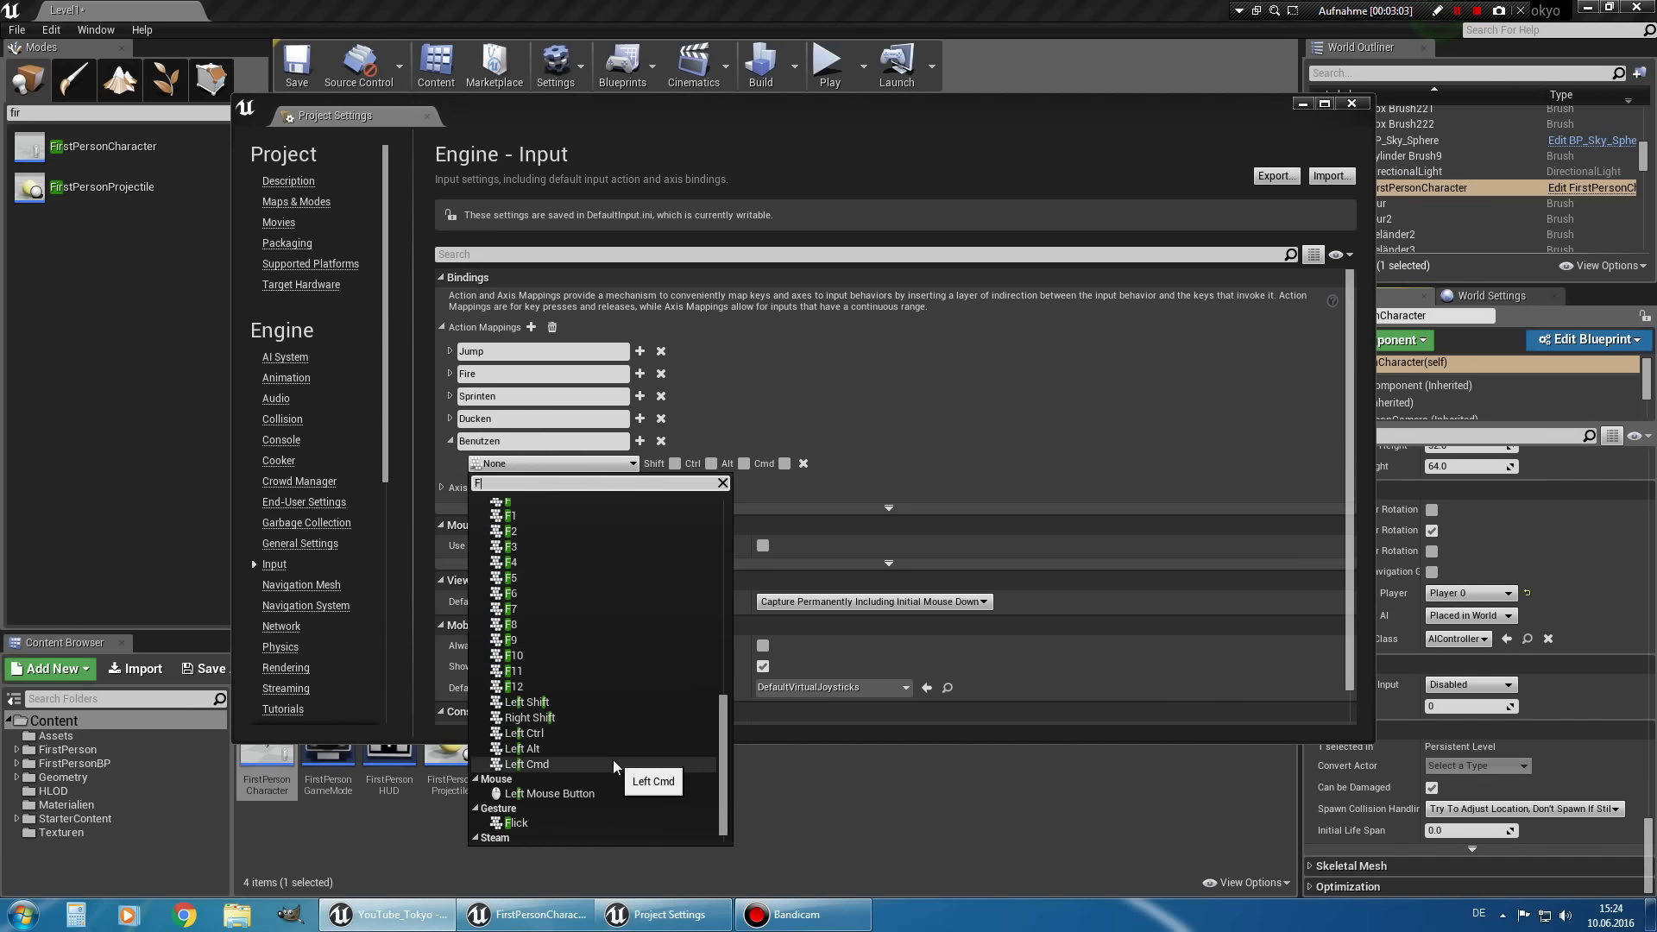
pyautogui.scroll(1, 603, 775)
pyautogui.scroll(1, 602, 770)
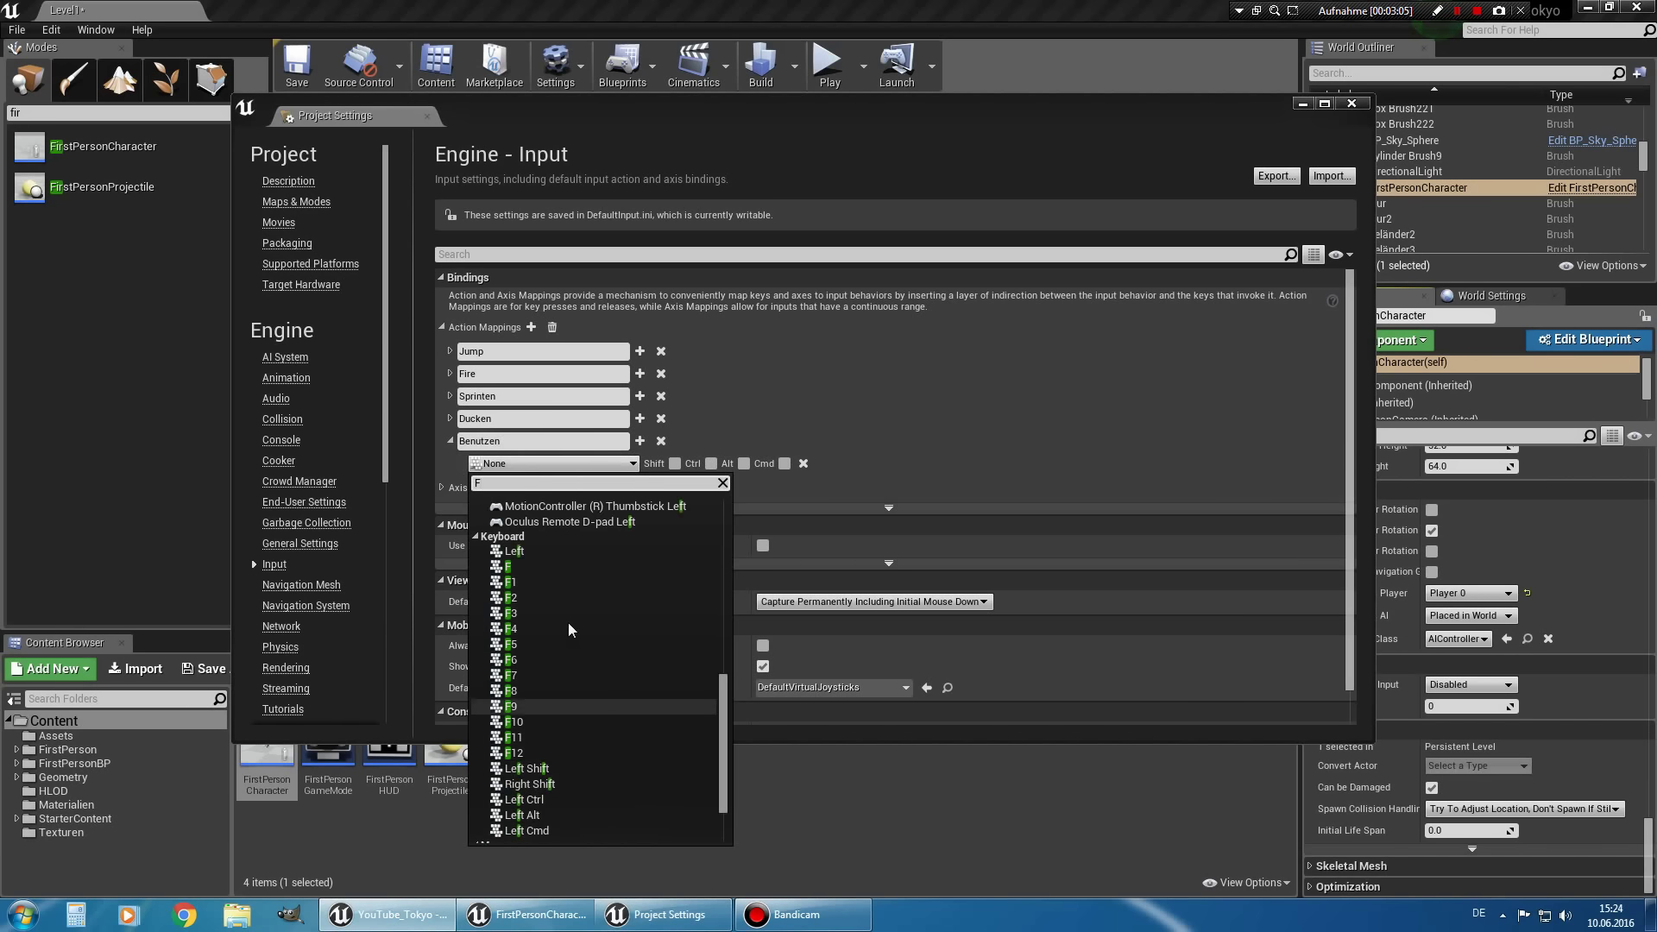
pyautogui.click(547, 569)
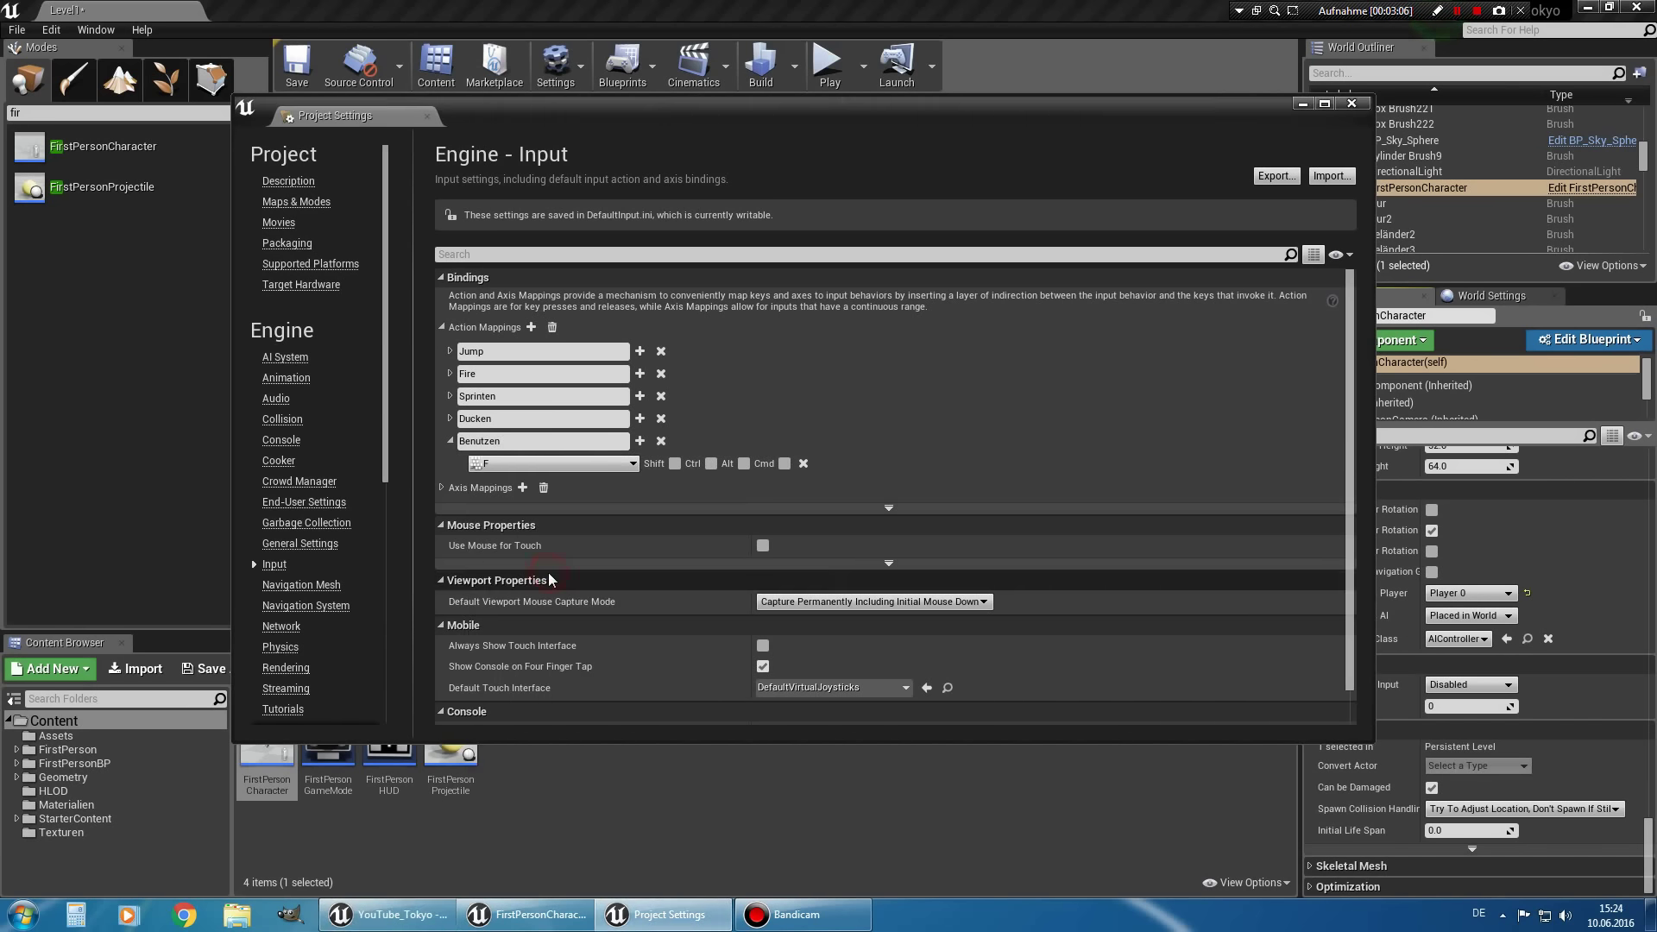
pyautogui.click(450, 441)
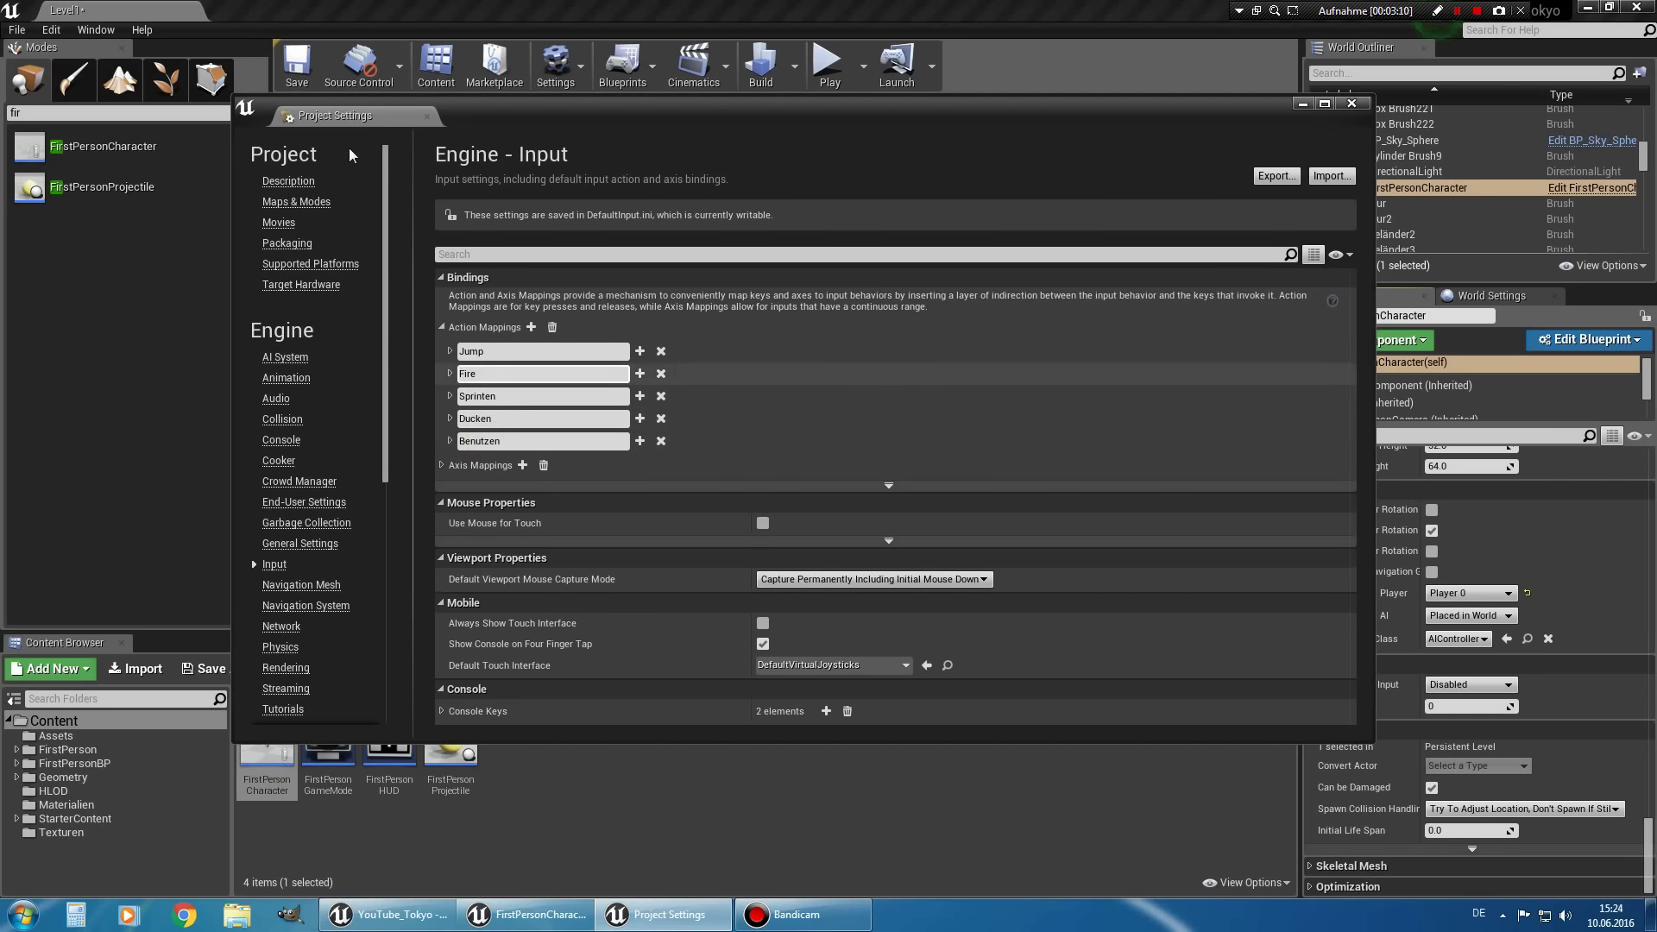
# Close Project Settings and maximize the FirstPersonCharacter blueprint editor.
pyautogui.click(1354, 105)
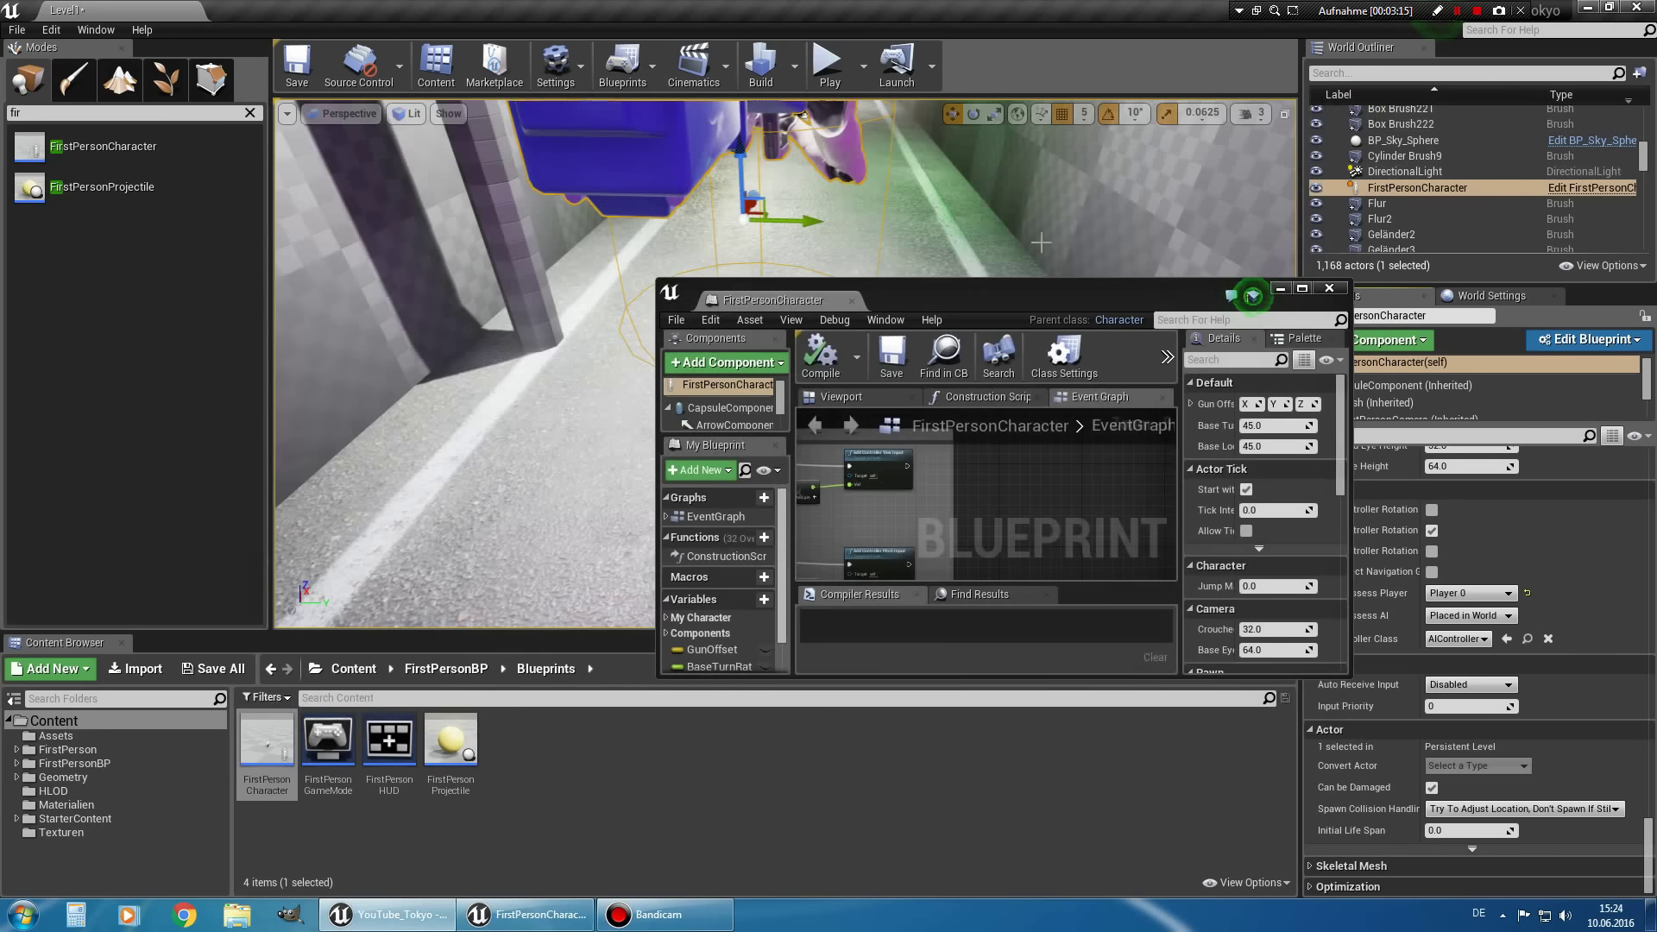
pyautogui.doubleClick(1085, 304)
pyautogui.moveTo(806, 201)
pyautogui.mouseDown(button='right')
pyautogui.moveTo(779, 389)
pyautogui.moveTo(784, 342)
pyautogui.mouseUp(button='right')
pyautogui.moveTo(913, 487); pyautogui.dragTo(748, 388, button='right')
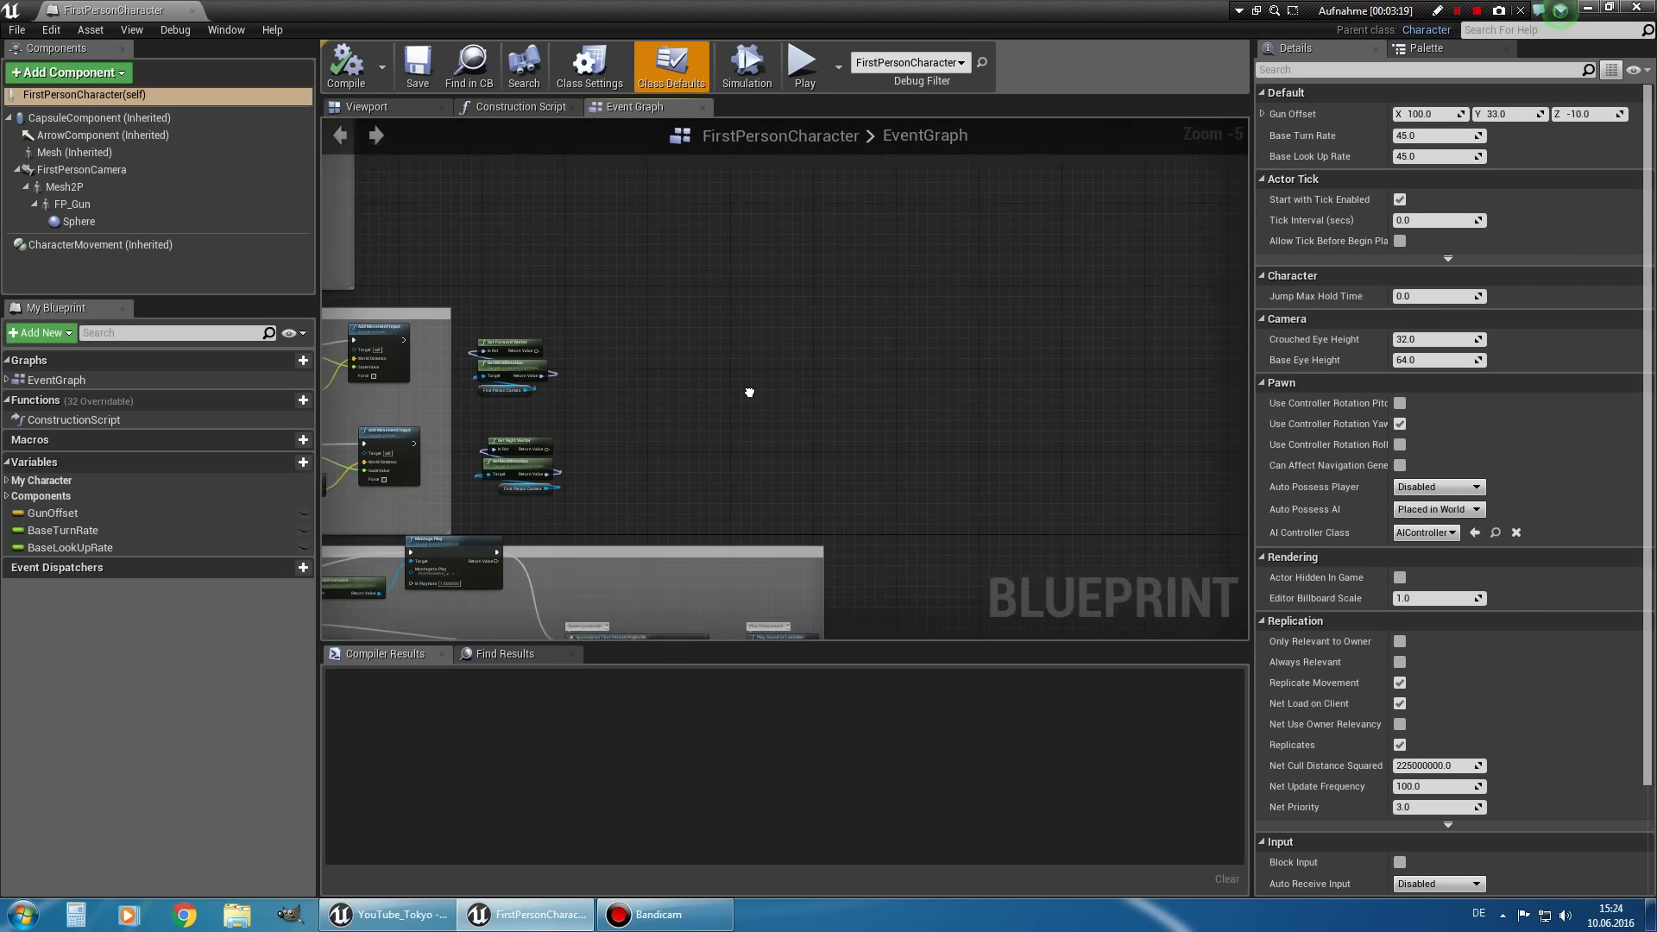
pyautogui.scroll(3, 851, 474)
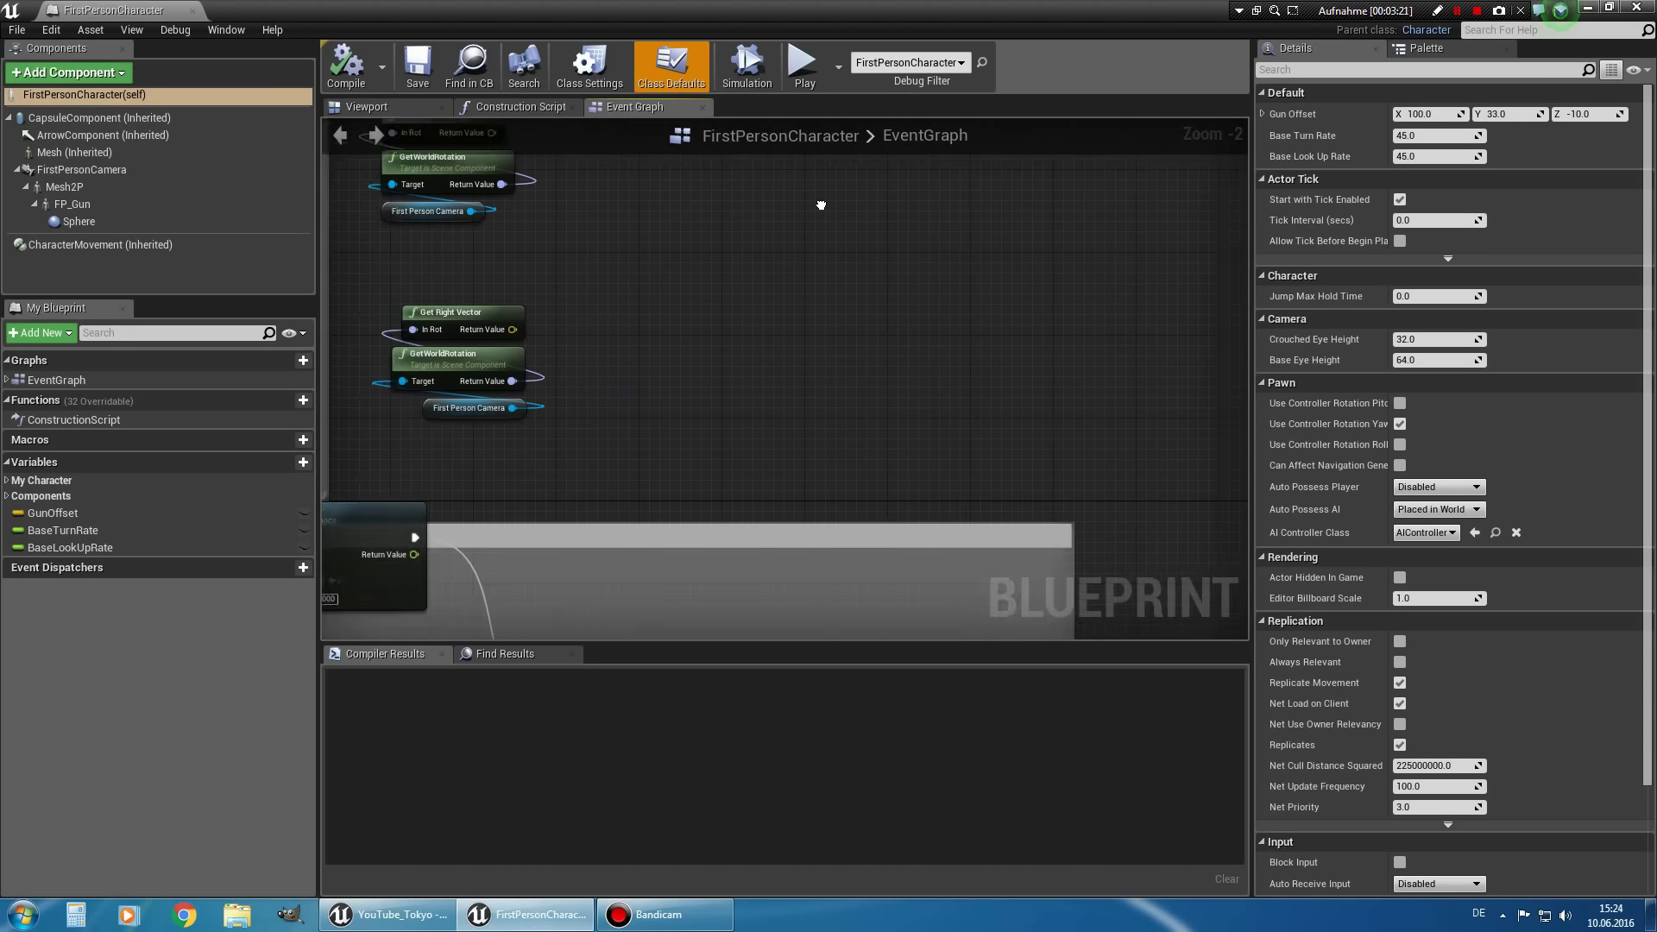
pyautogui.moveTo(785, 495); pyautogui.dragTo(573, 333, button='right')
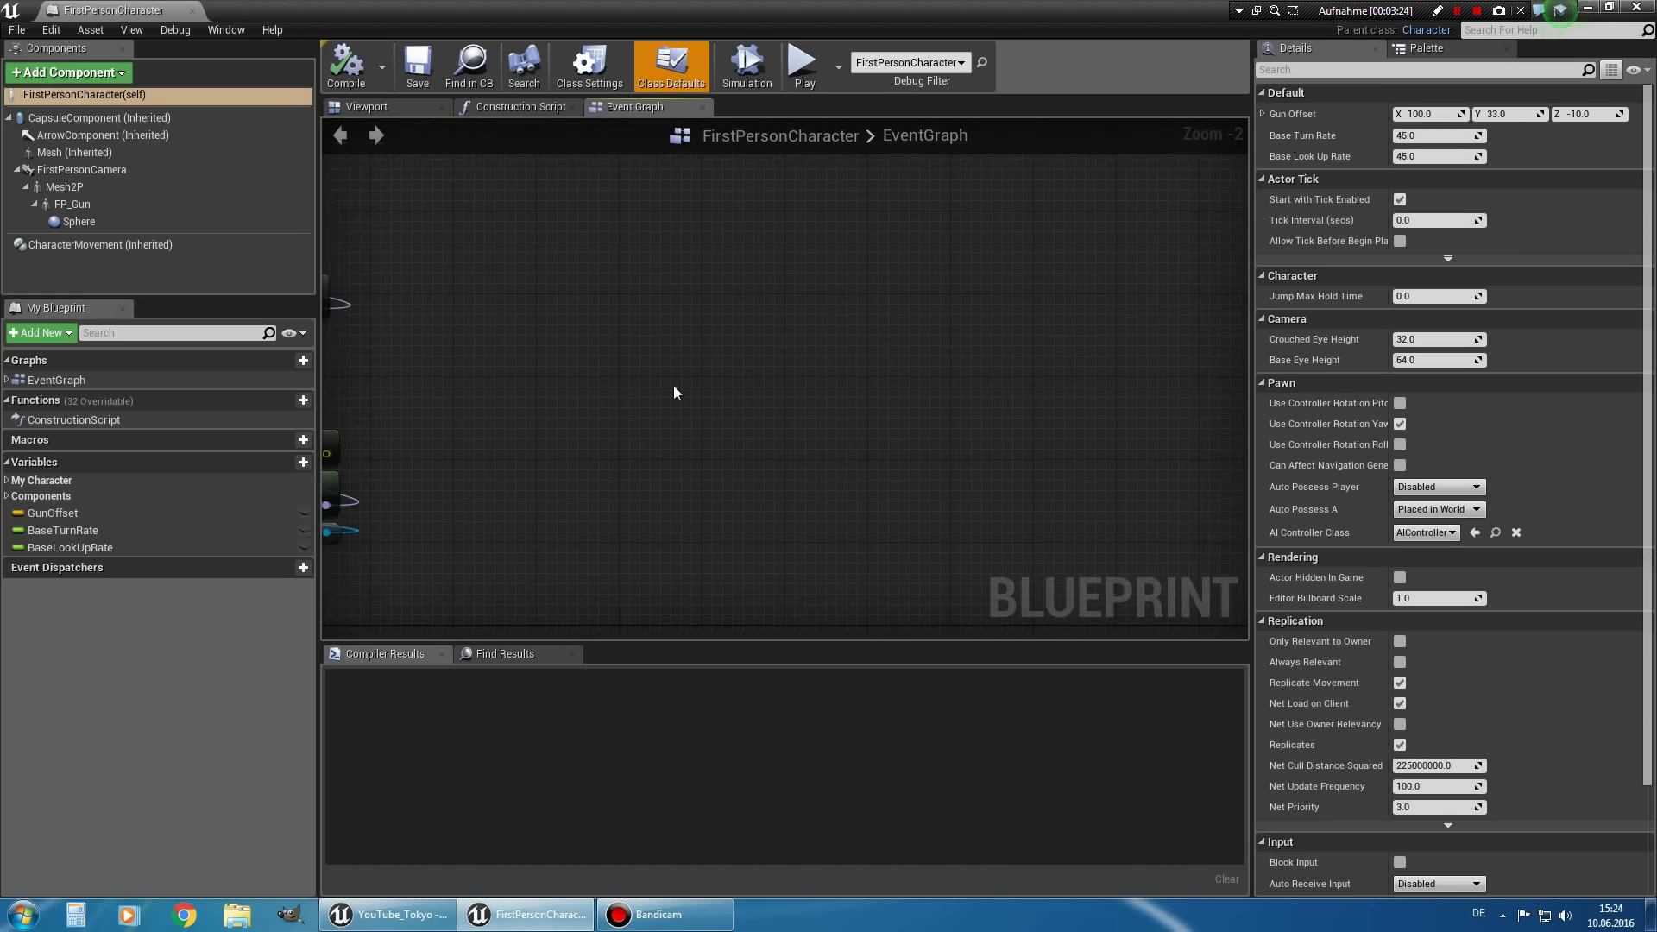
# Find empty EventGraph space beside the movement nodes.
pyautogui.scroll(-1, 673, 392)
pyautogui.scroll(-1, 824, 444)
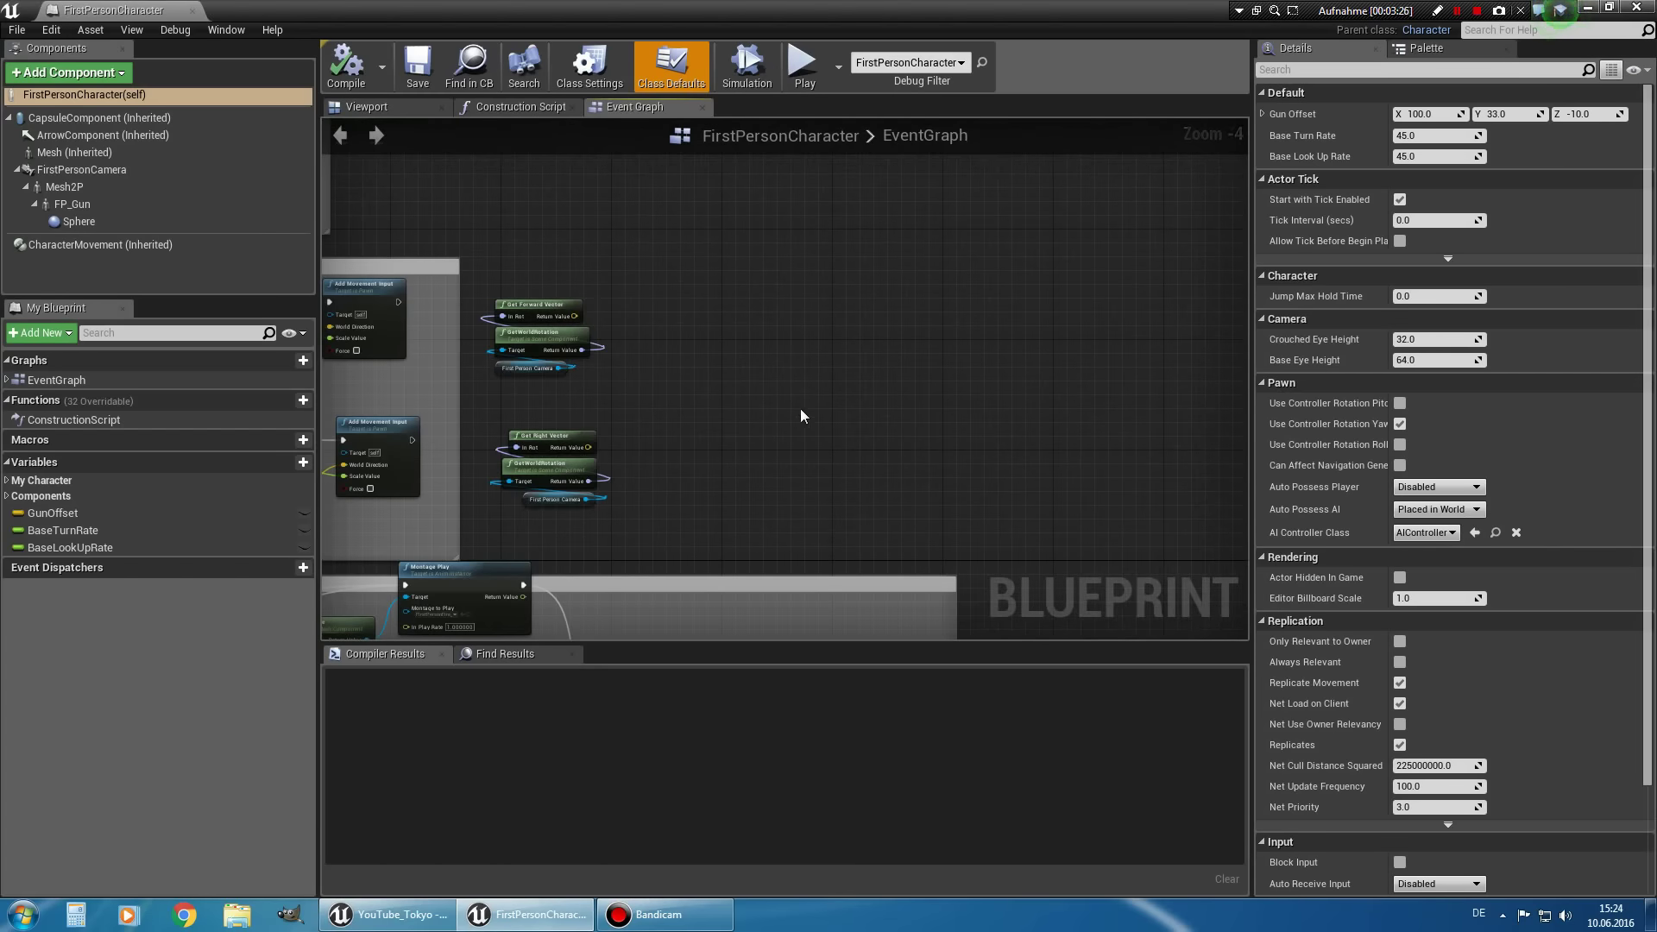
pyautogui.moveTo(800, 407); pyautogui.dragTo(756, 352, button='right')
pyautogui.scroll(3, 733, 397)
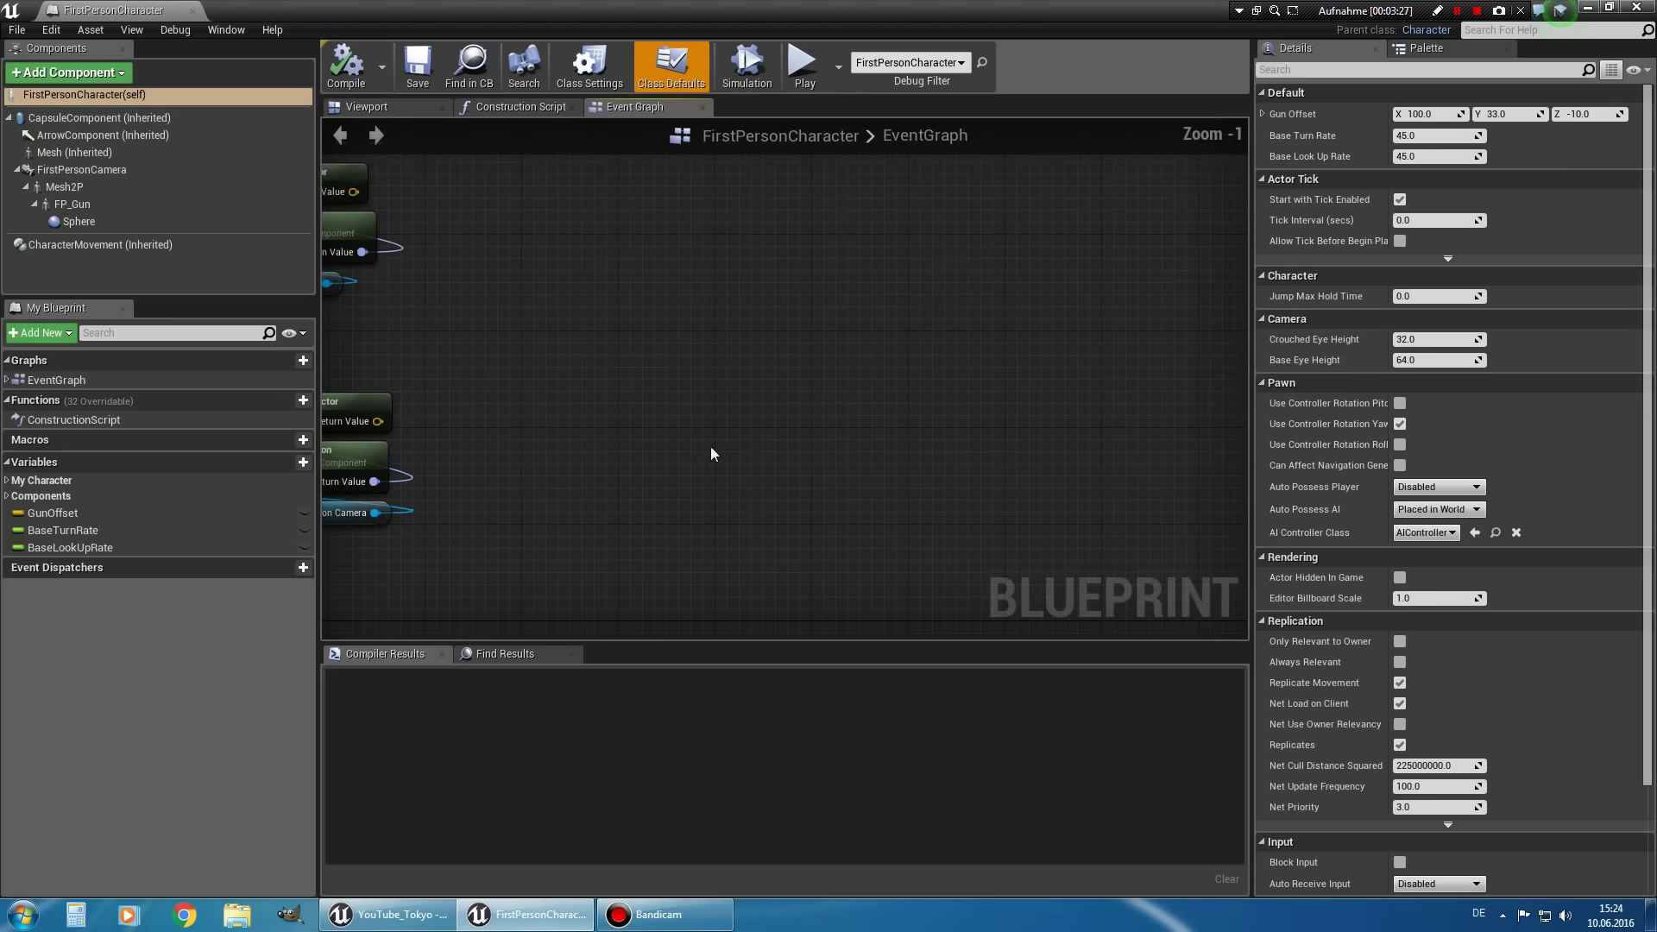
pyautogui.moveTo(711, 447); pyautogui.dragTo(799, 391, button='right')
pyautogui.scroll(-1, 789, 509)
pyautogui.scroll(-1, 754, 379)
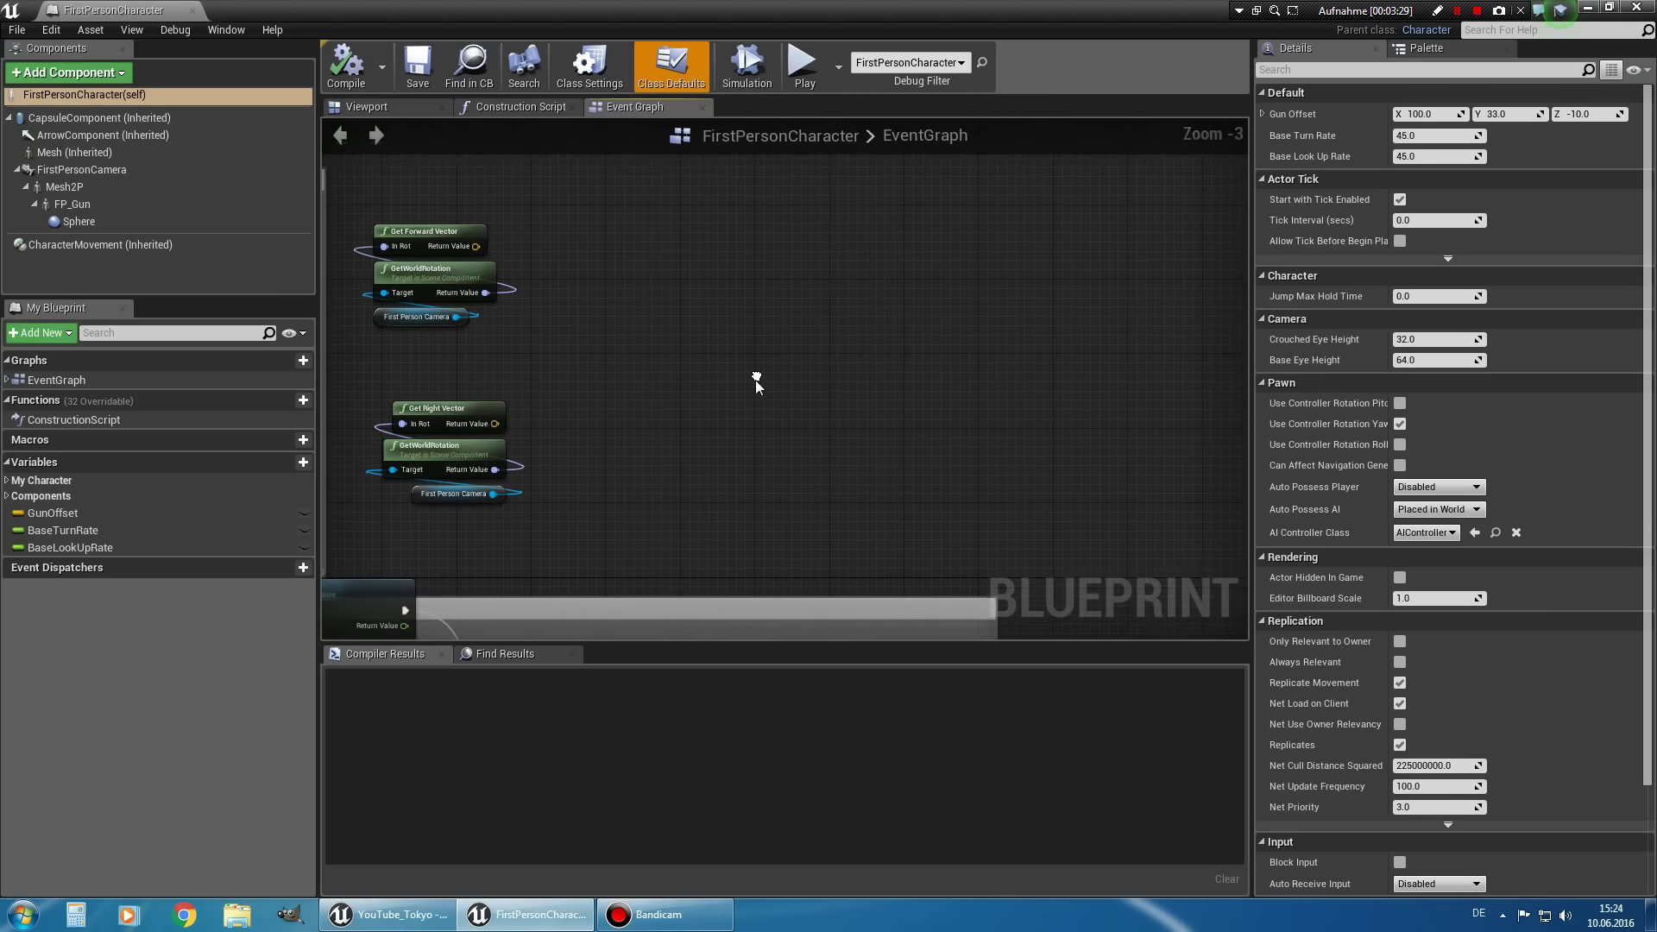
pyautogui.moveTo(793, 458); pyautogui.dragTo(665, 546, button='right')
pyautogui.scroll(-1, 824, 509)
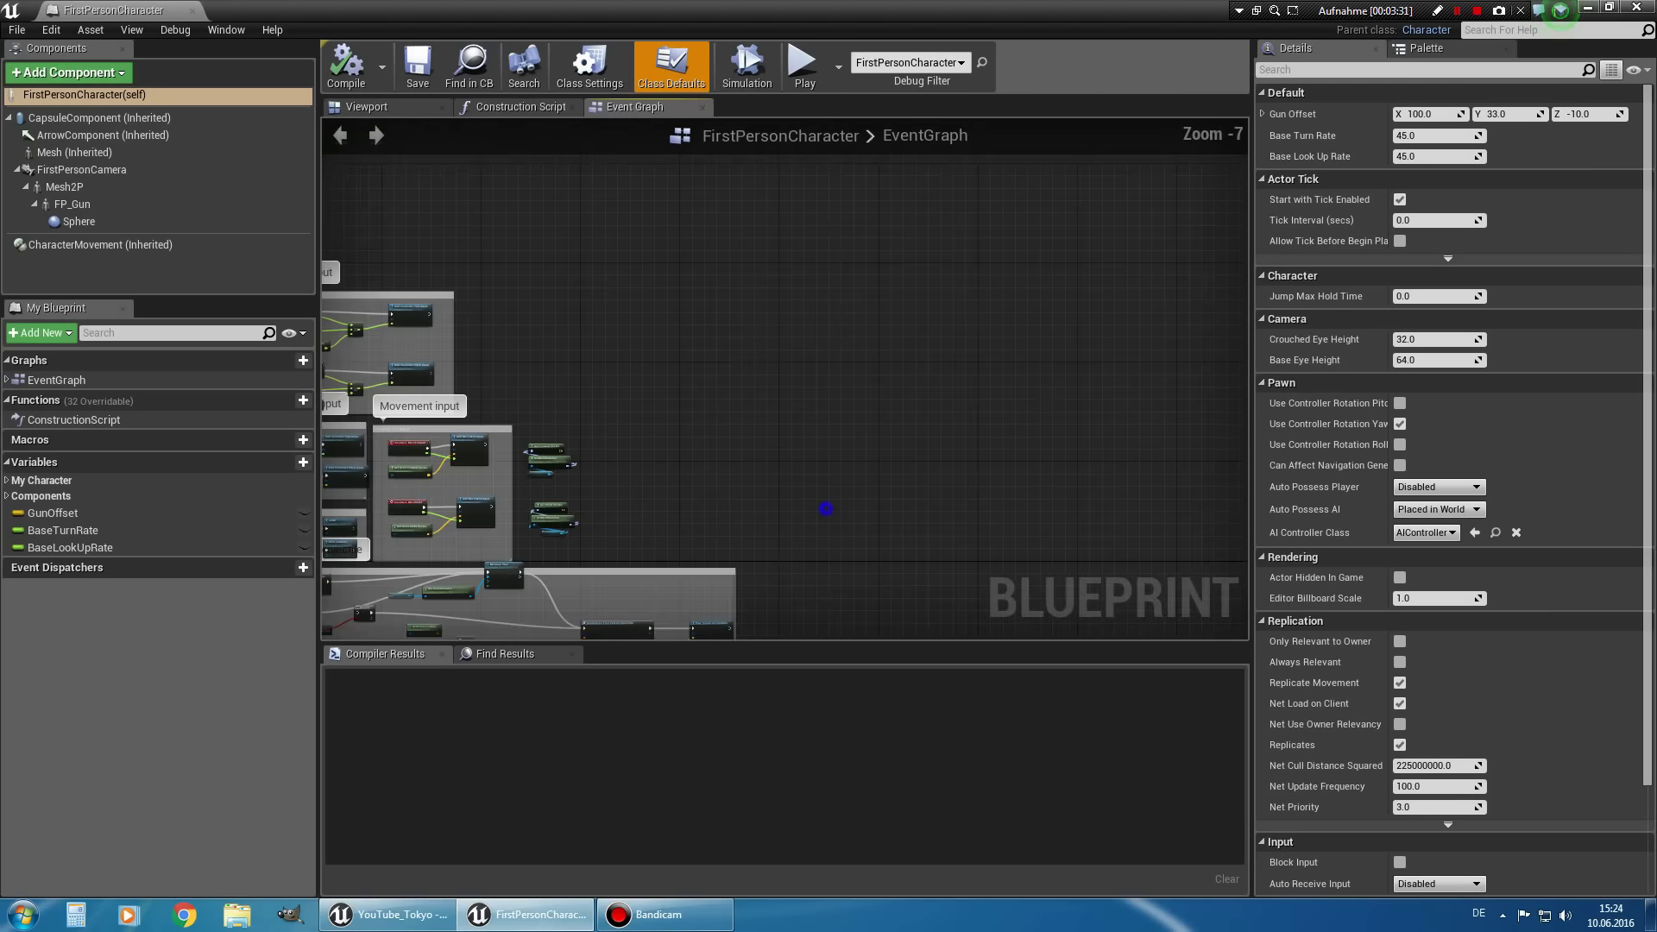
pyautogui.scroll(-1, 747, 461)
# Place an InputAction Sprinten event node, then restore the blueprint editor to a floating window.
pyautogui.rightClick(638, 417)
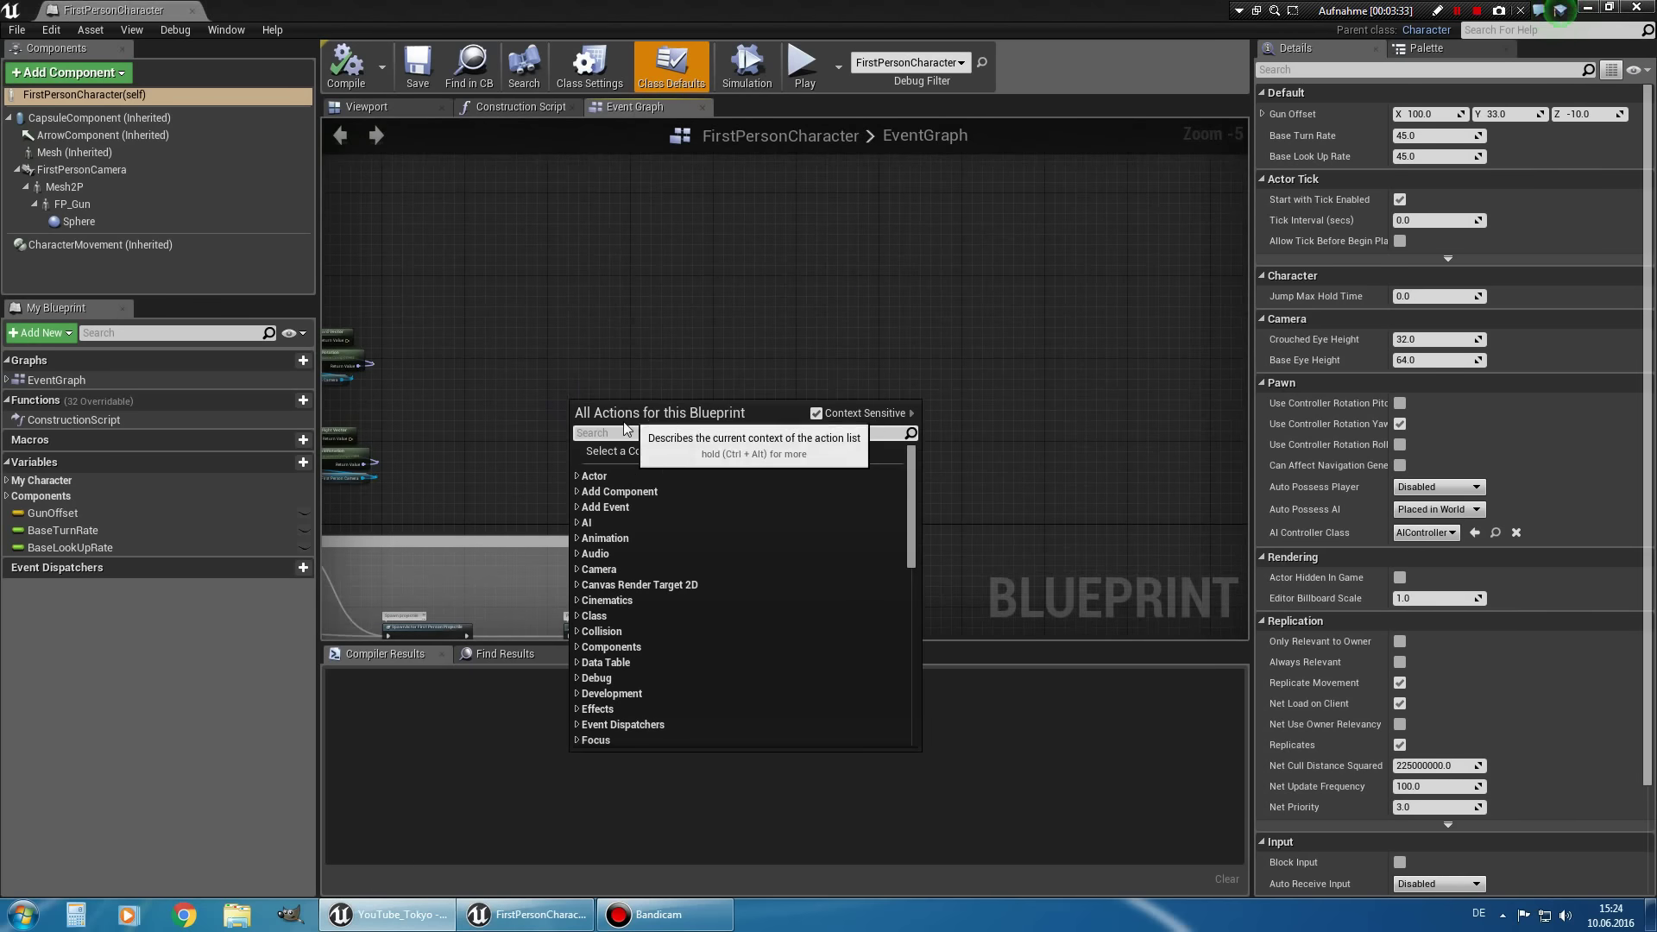
pyautogui.write('Sprinten')
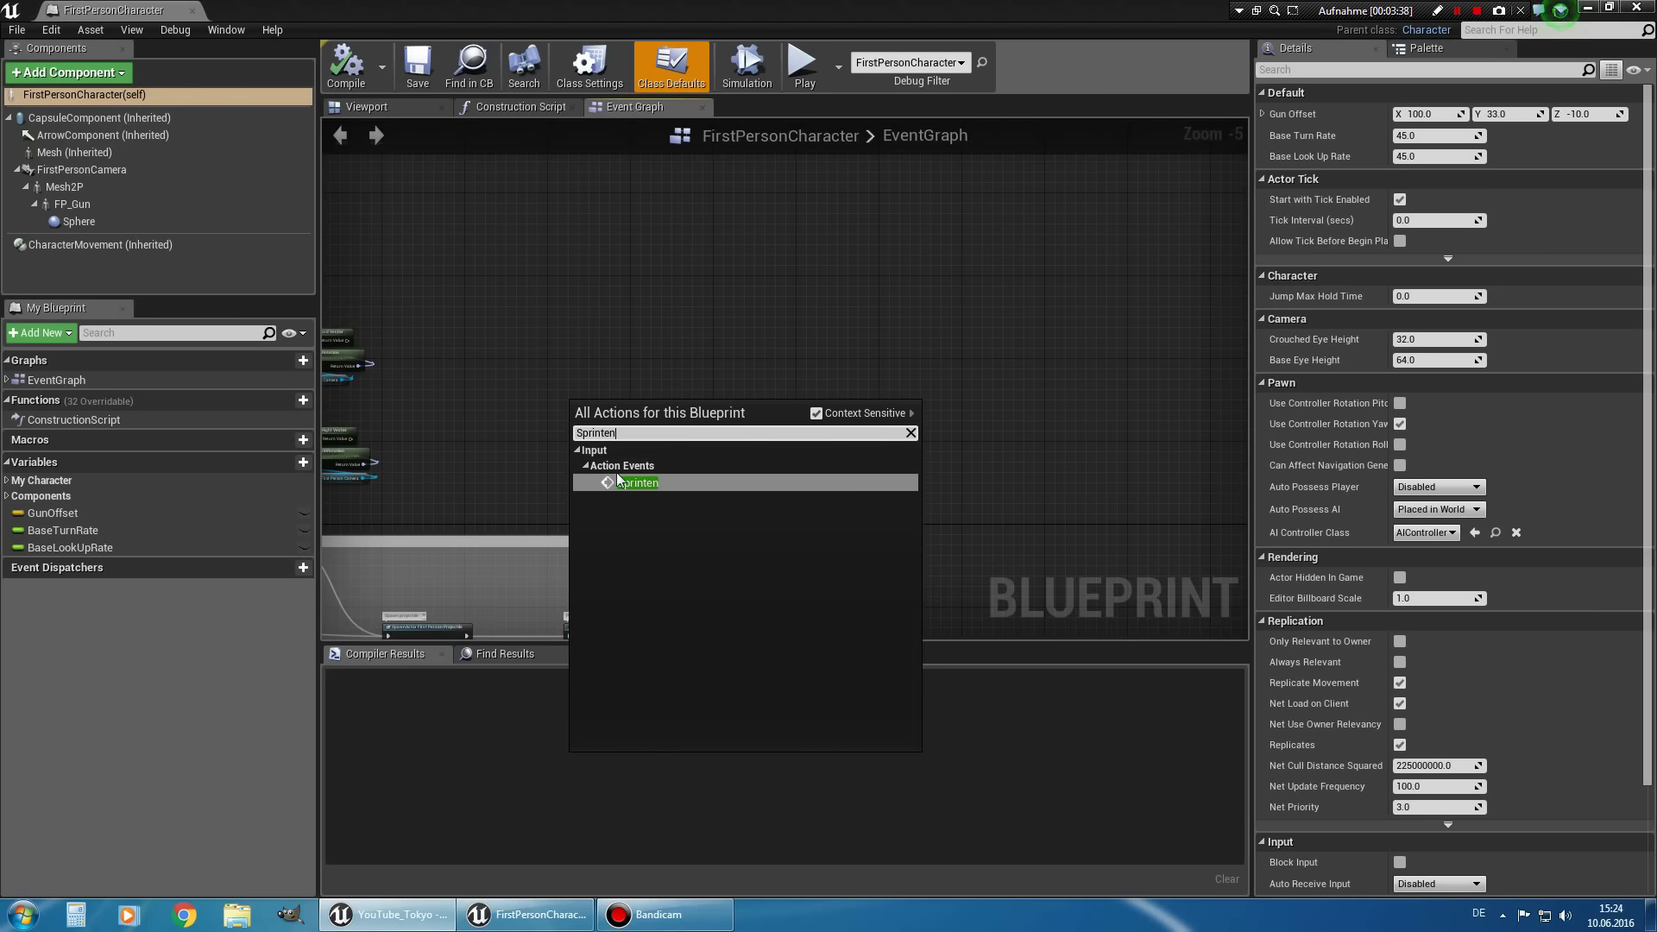
pyautogui.click(617, 480)
pyautogui.scroll(5, 631, 436)
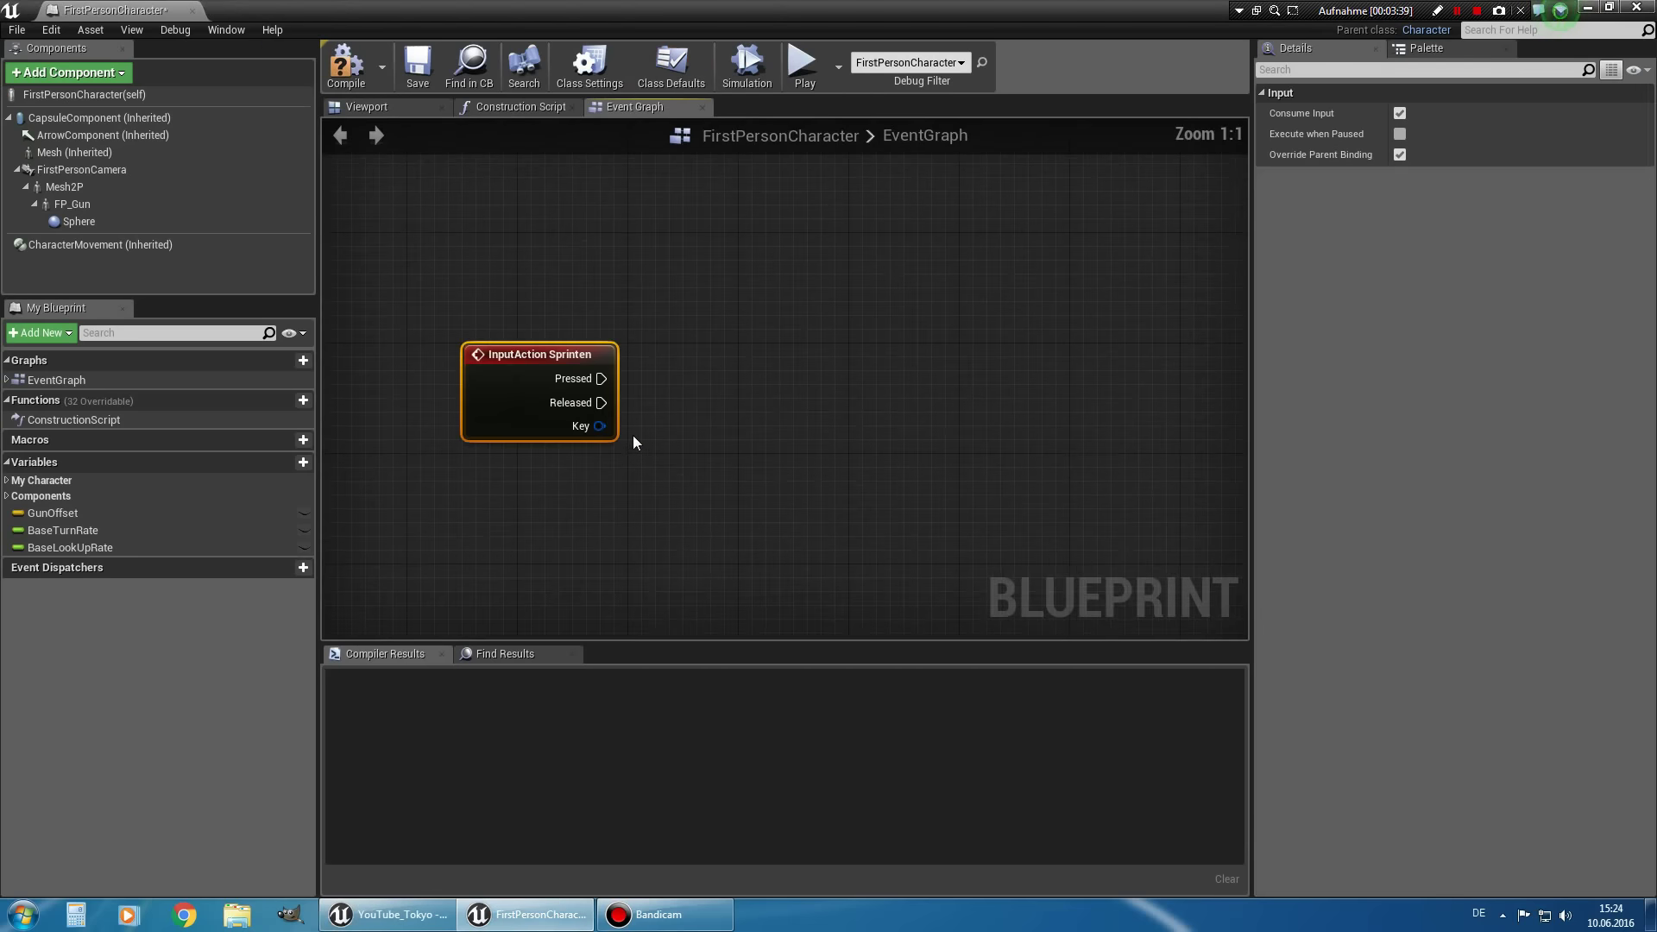
pyautogui.scroll(-3, 577, 371)
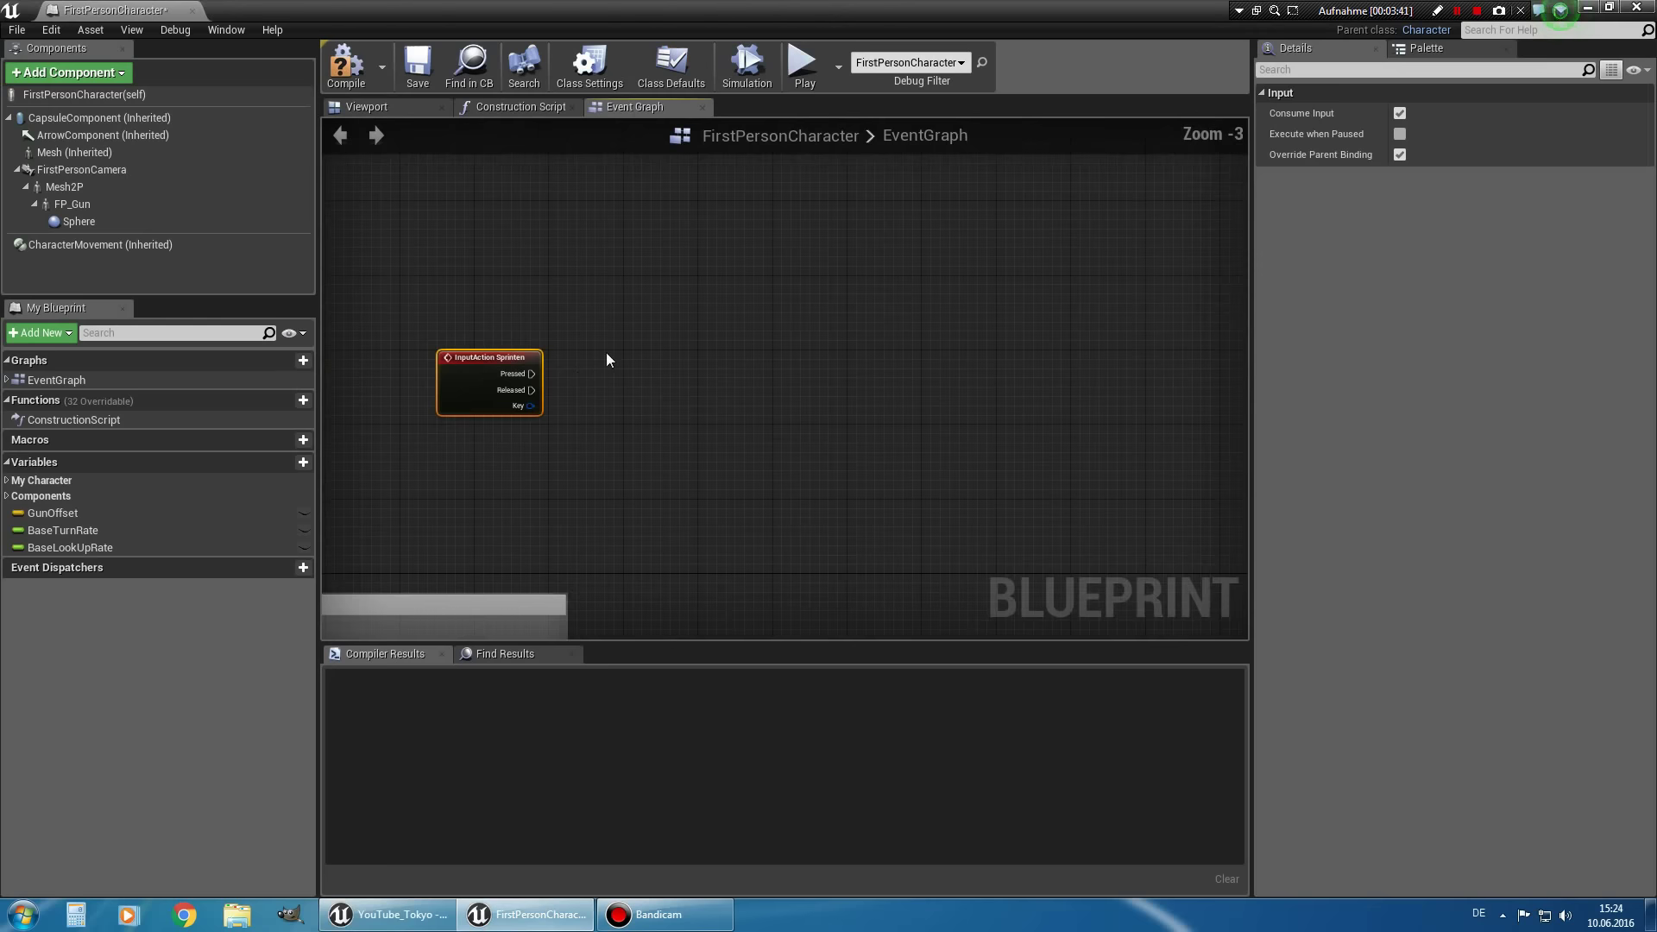
pyautogui.moveTo(606, 360)
pyautogui.mouseDown(button='right')
pyautogui.moveTo(655, 416)
pyautogui.moveTo(501, 409)
pyautogui.mouseUp(button='right')
pyautogui.scroll(-2, 552, 381)
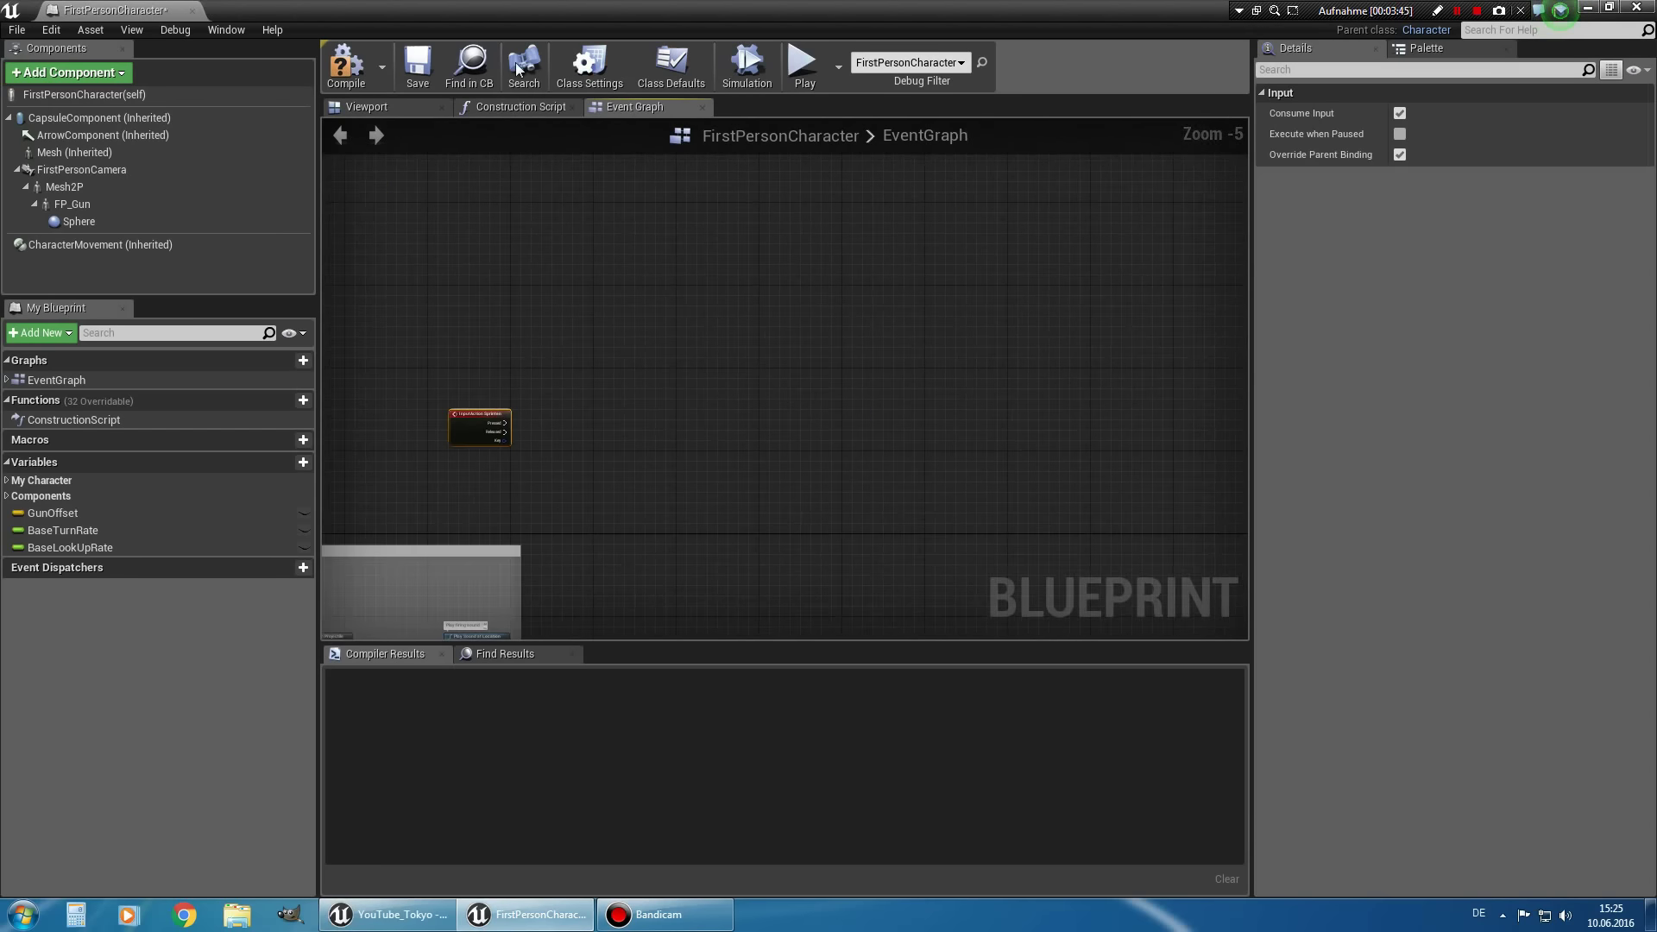
pyautogui.doubleClick(102, 8)
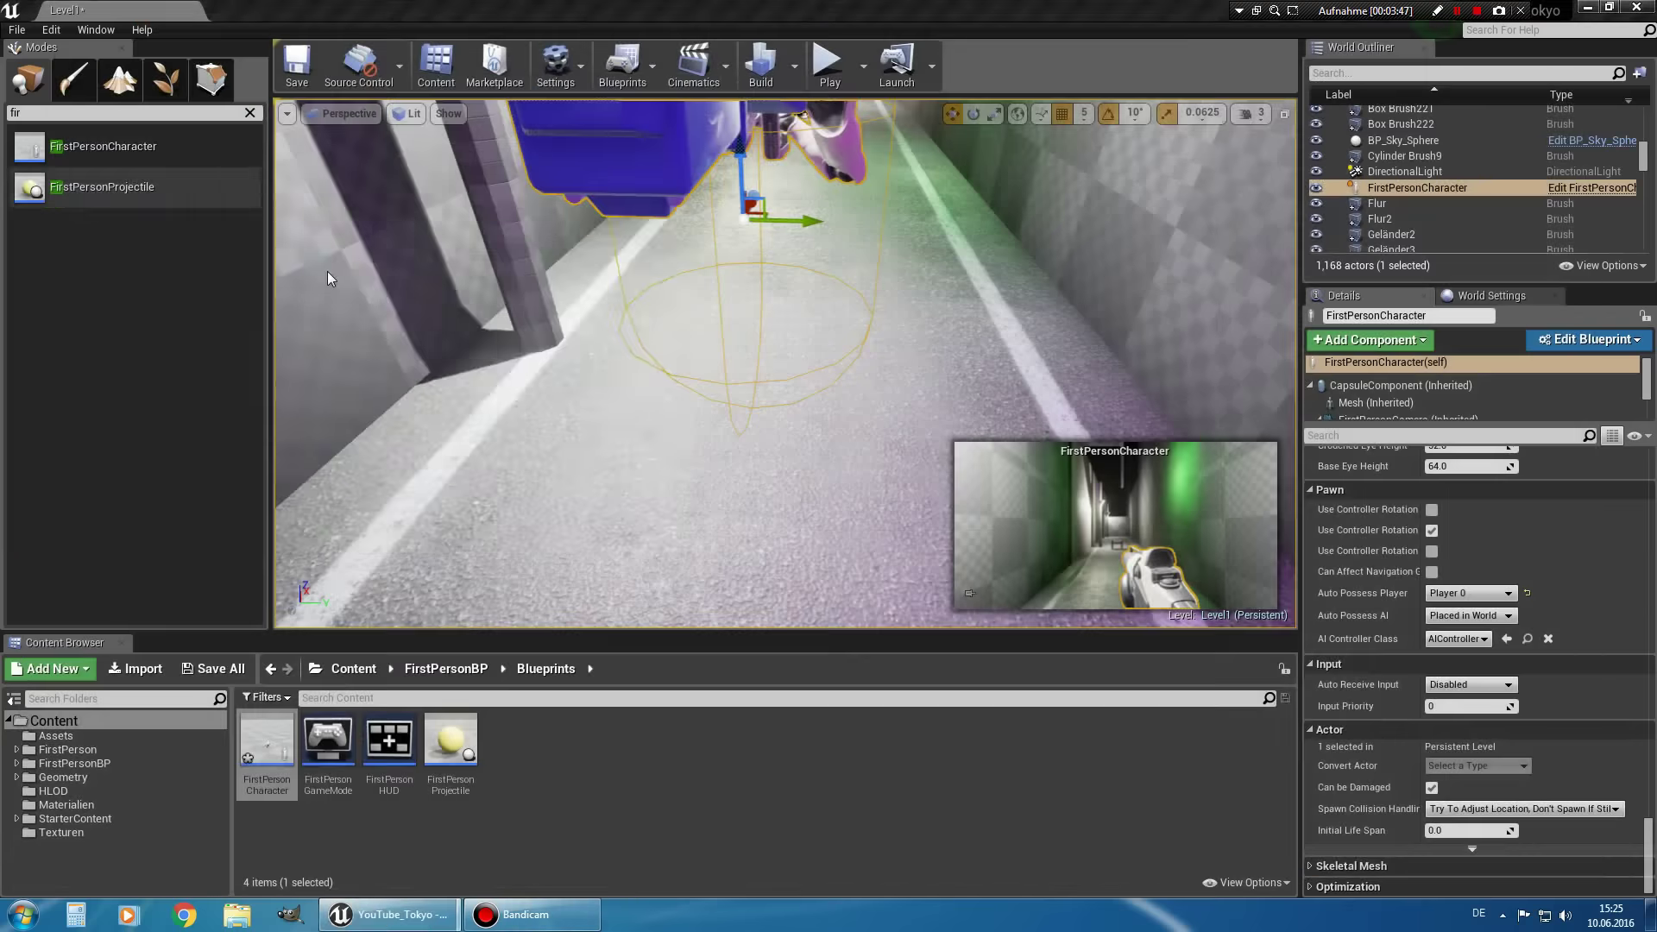
# Minimize the character blueprint editor and briefly play-test the level at the current walk speed.
pyautogui.scroll(2, 1499, 667)
pyautogui.moveTo(1648, 820); pyautogui.dragTo(1650, 620)
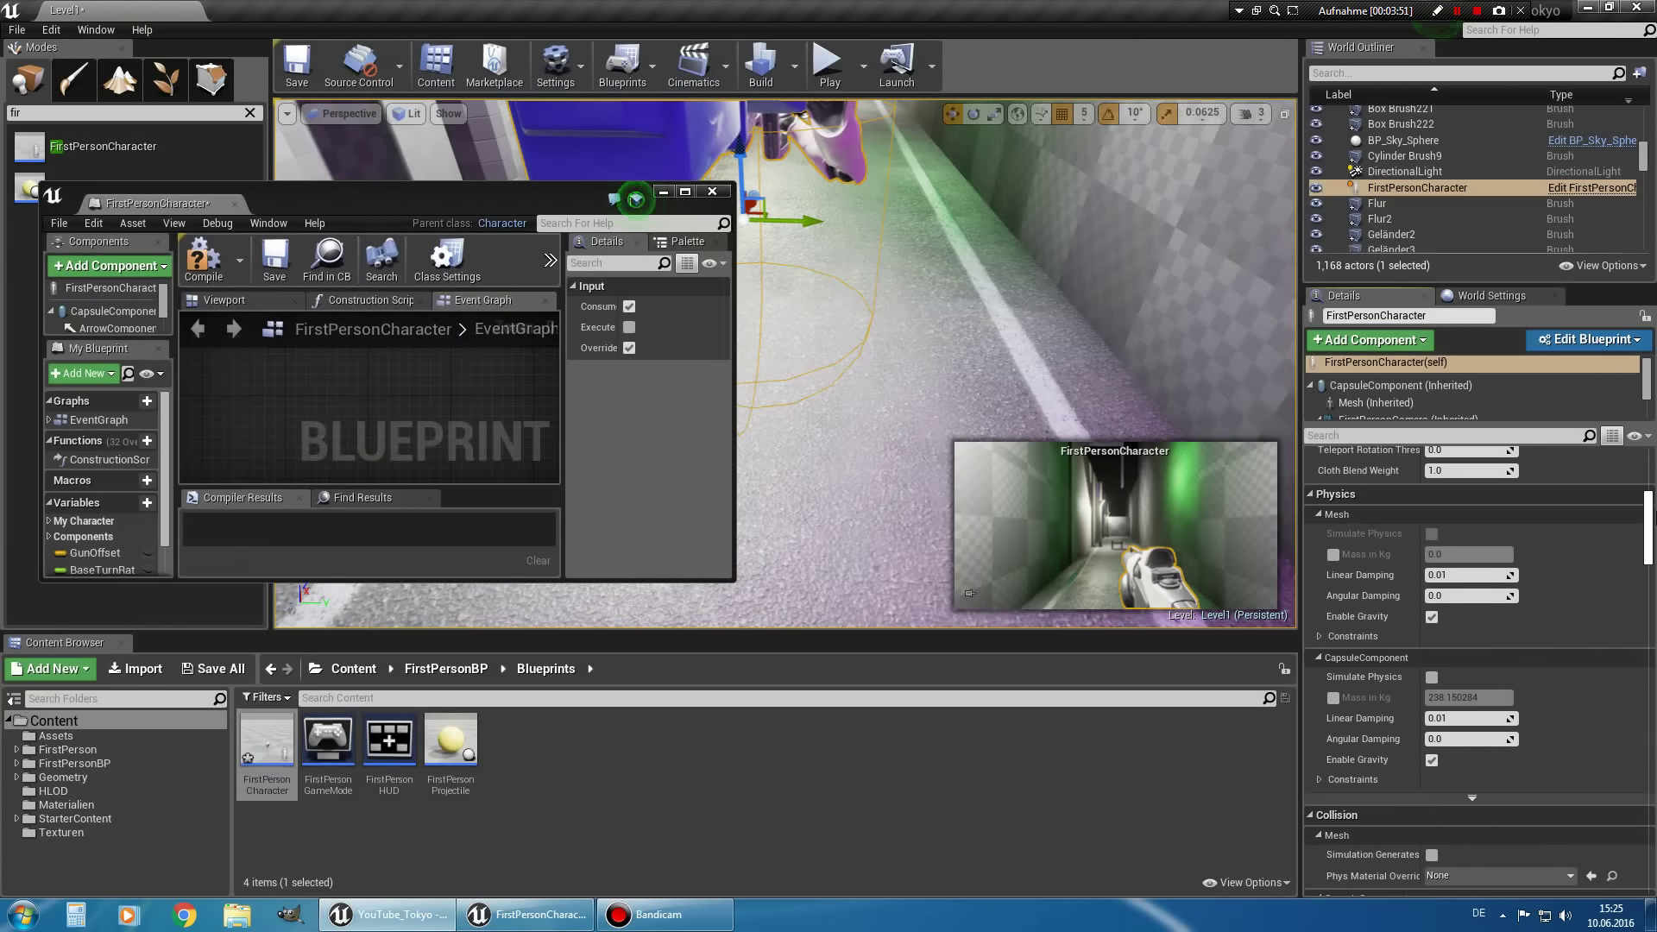
pyautogui.scroll(-2, 1649, 621)
pyautogui.scroll(-2, 1651, 625)
pyautogui.scroll(-2, 1652, 628)
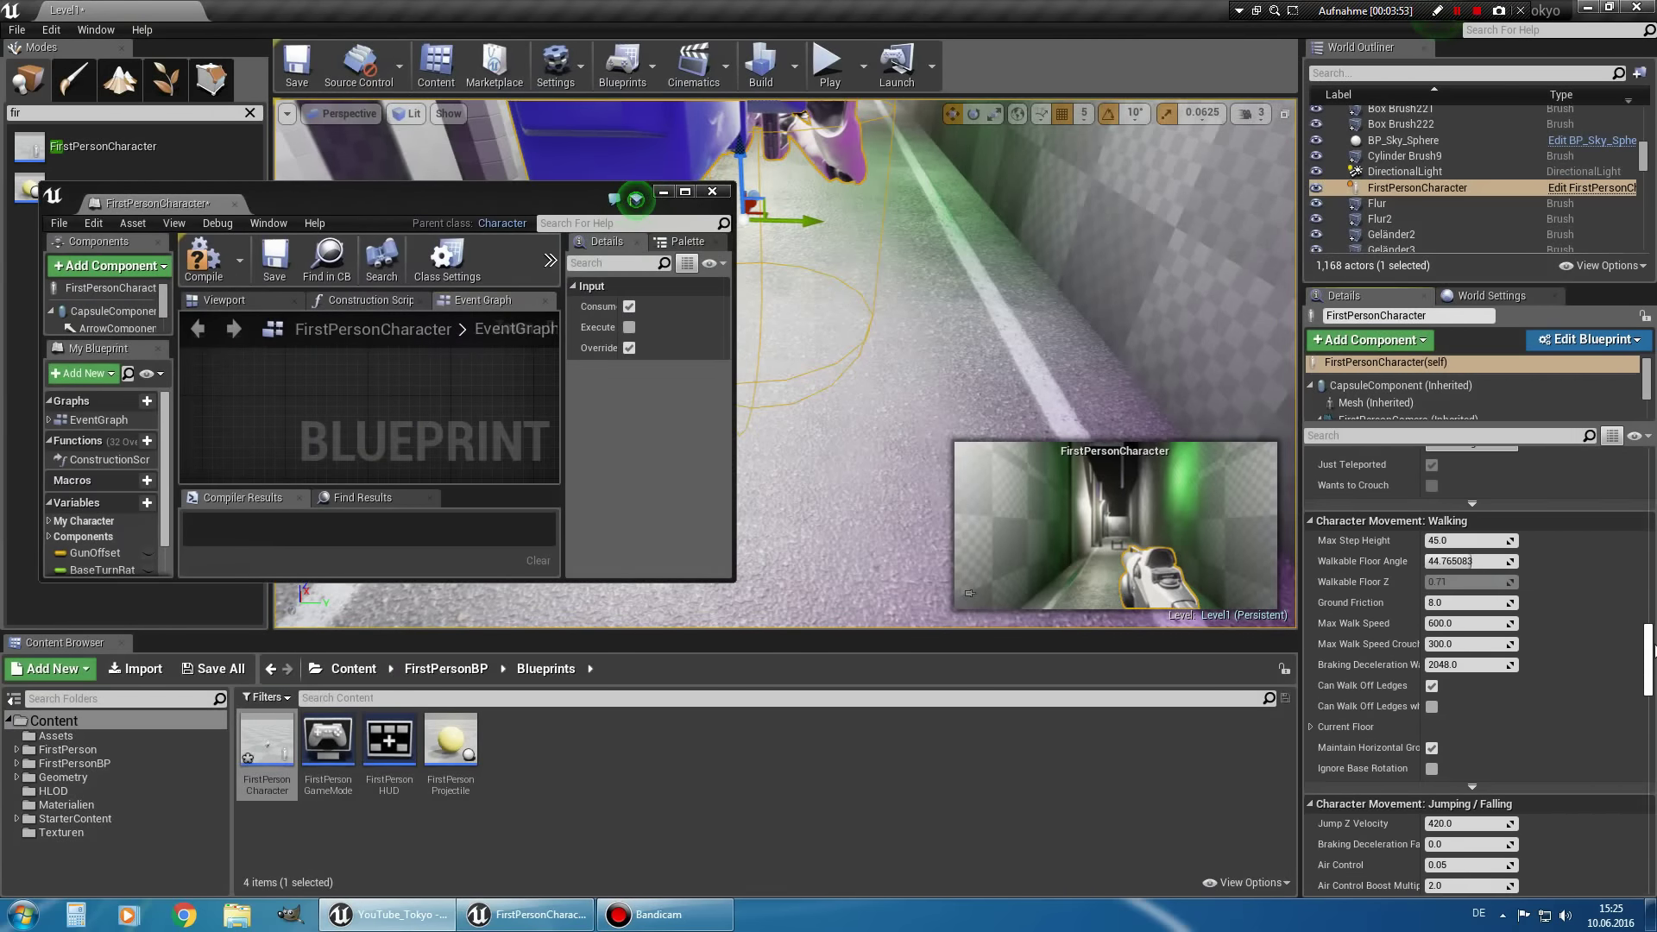
pyautogui.scroll(-2, 1652, 632)
pyautogui.scroll(-3, 1653, 632)
pyautogui.scroll(-2, 1652, 632)
pyautogui.scroll(1, 1653, 632)
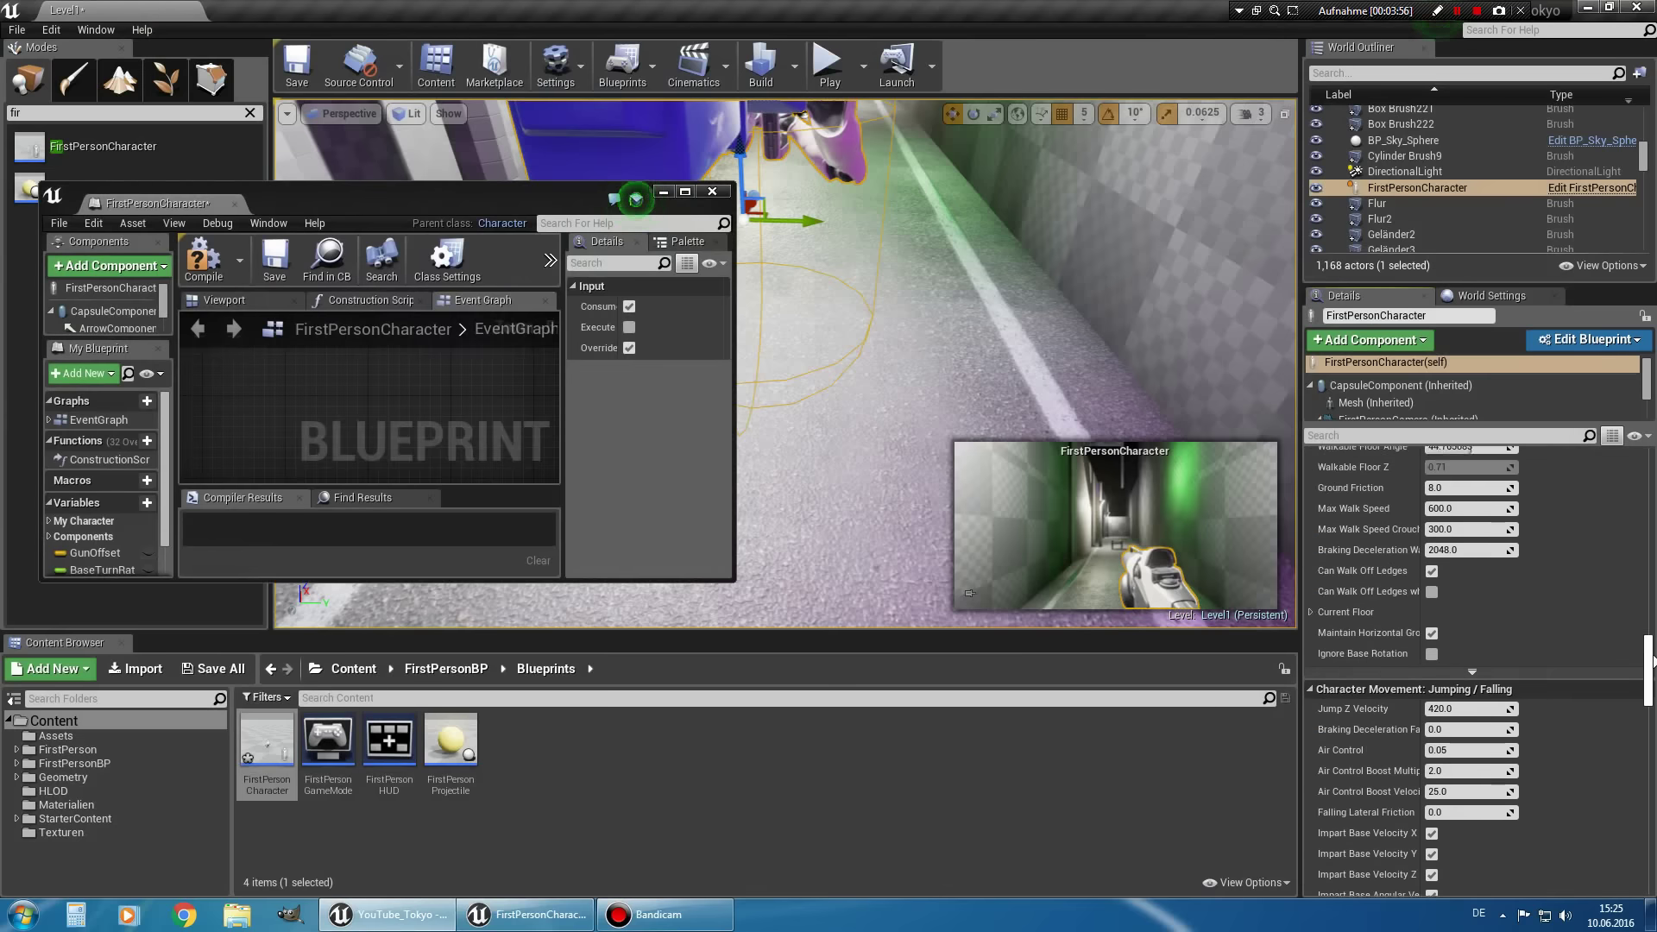
pyautogui.scroll(5, 1653, 633)
pyautogui.scroll(2, 1652, 633)
pyautogui.scroll(3, 1652, 632)
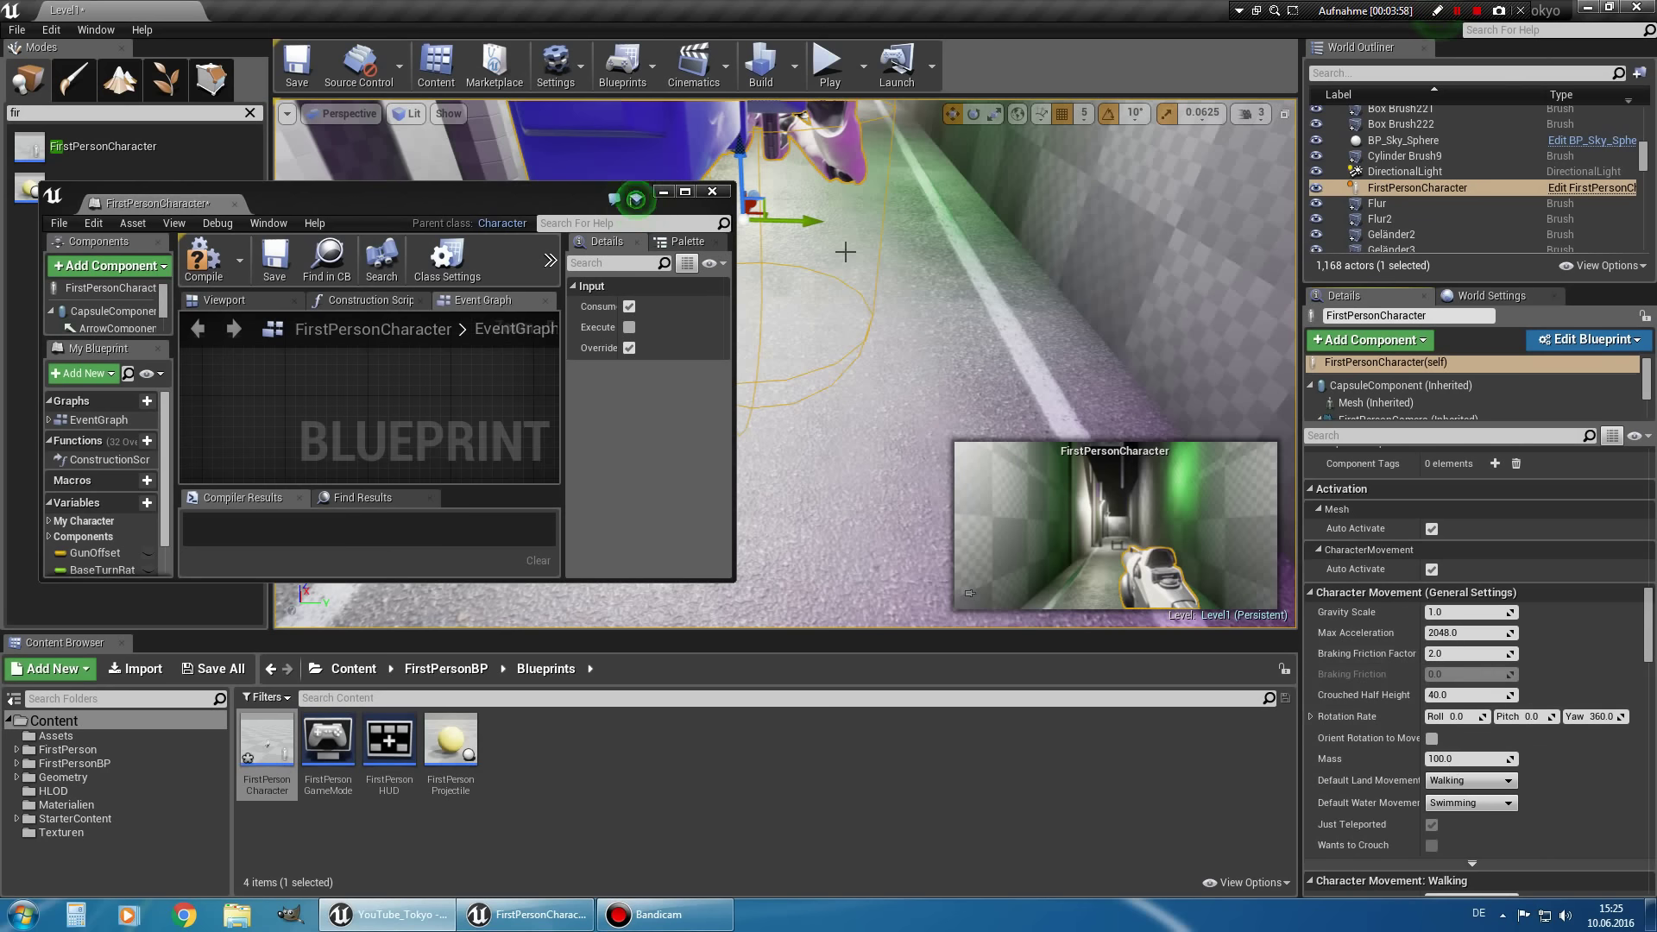
pyautogui.click(664, 192)
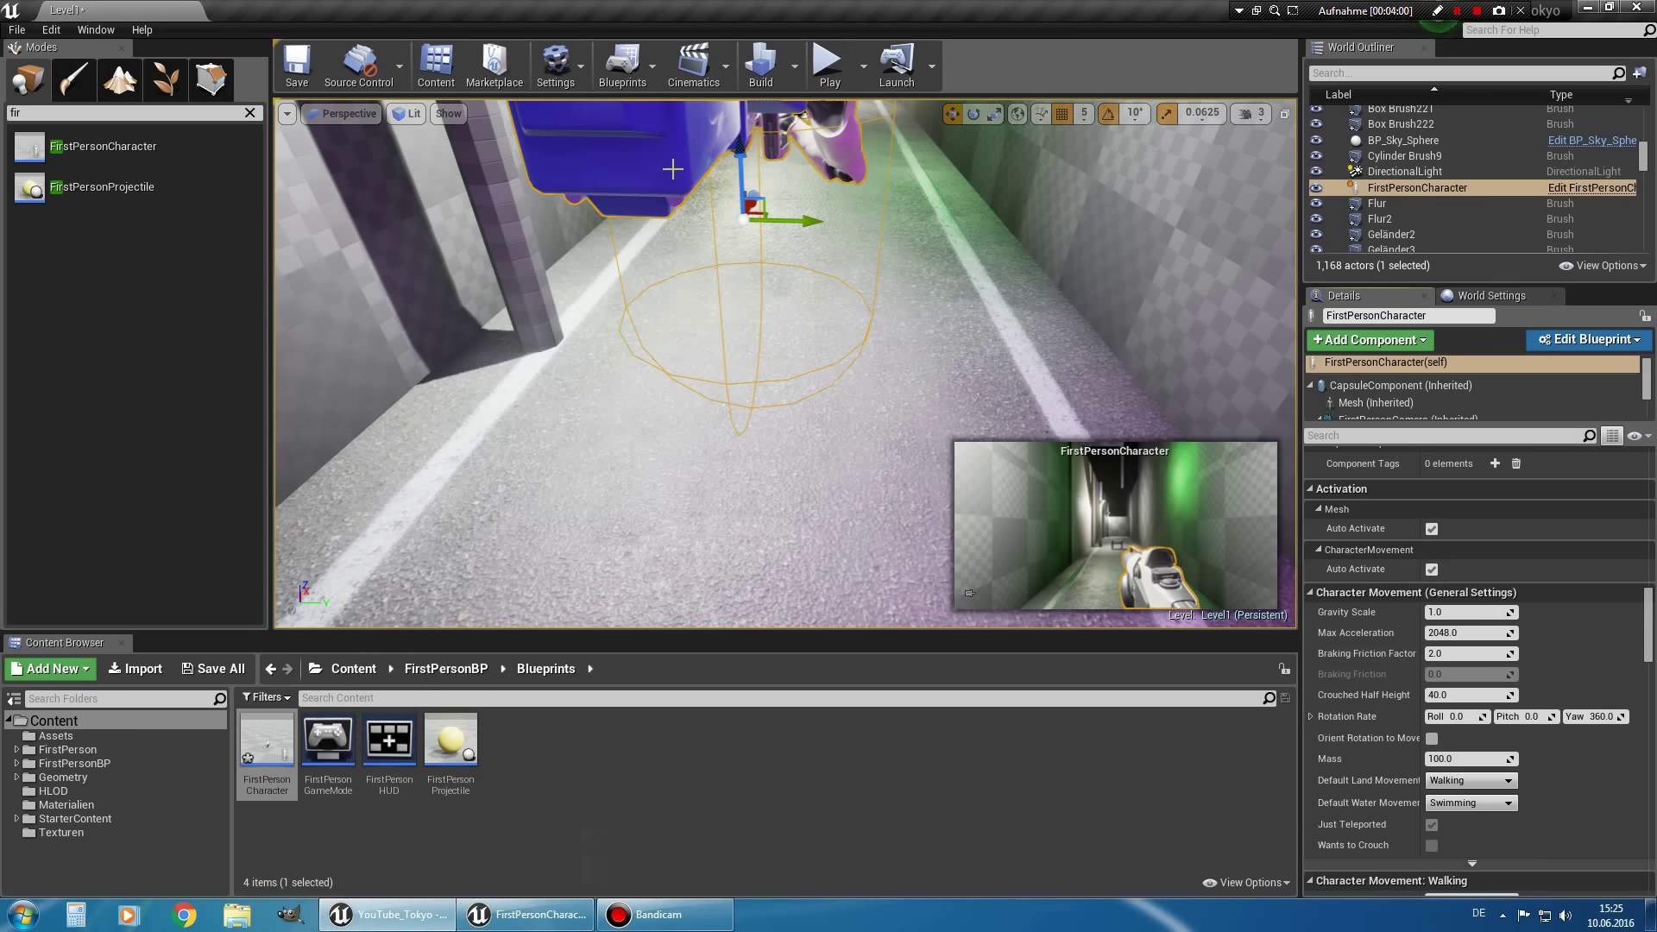
pyautogui.click(819, 73)
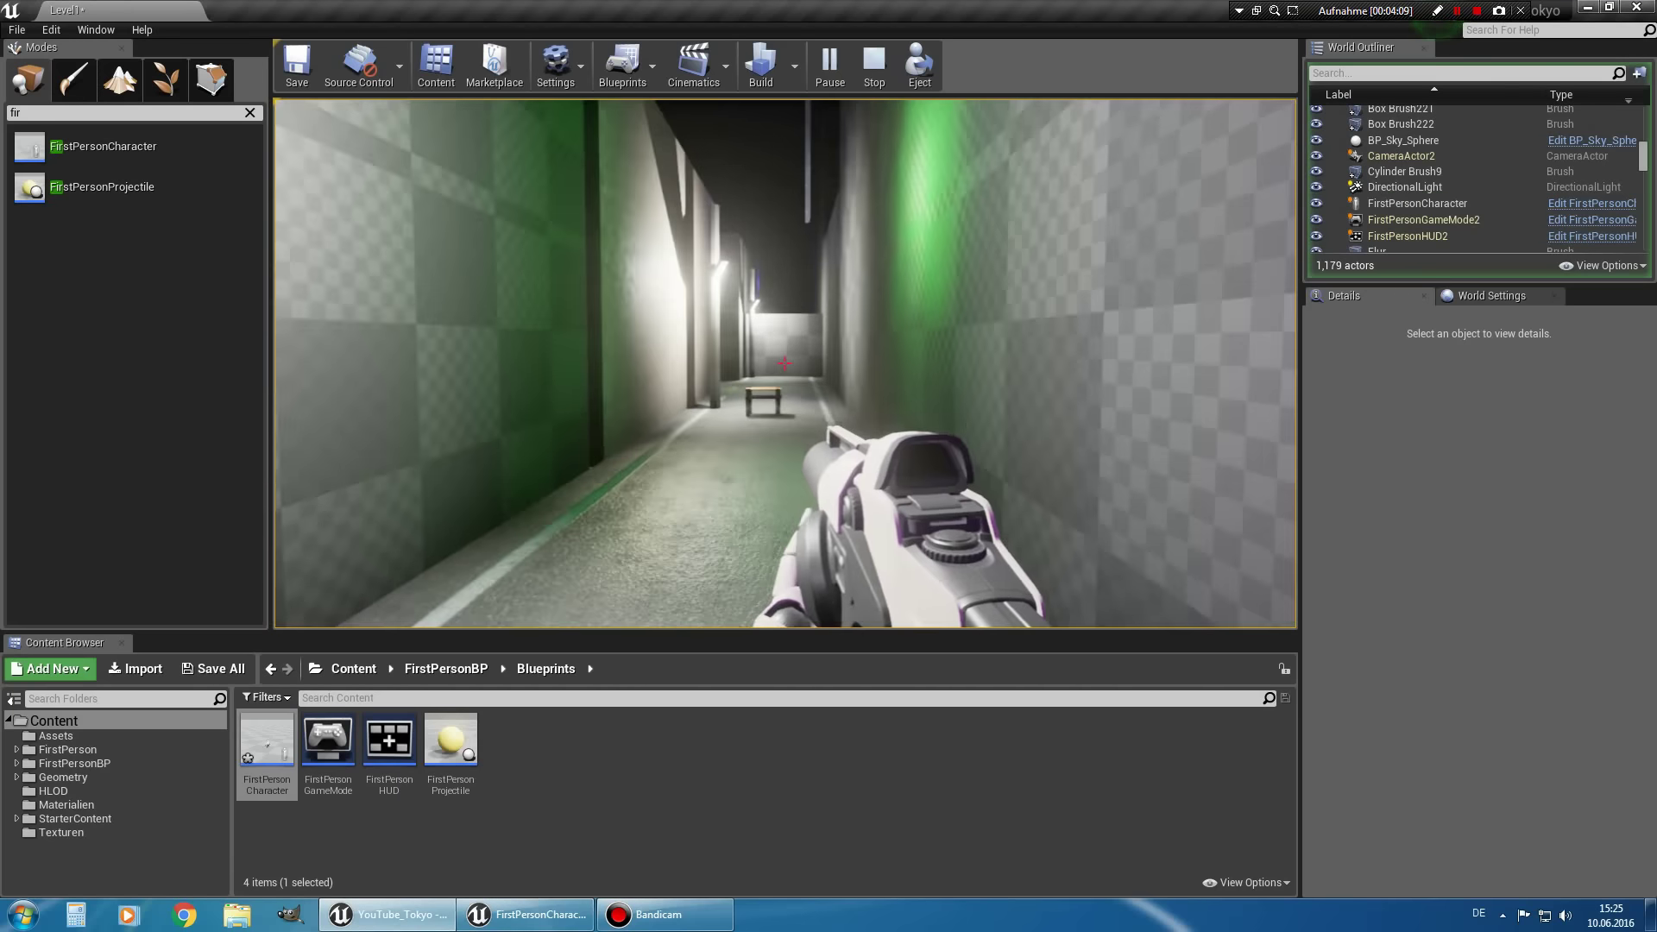
pyautogui.press('Escape')
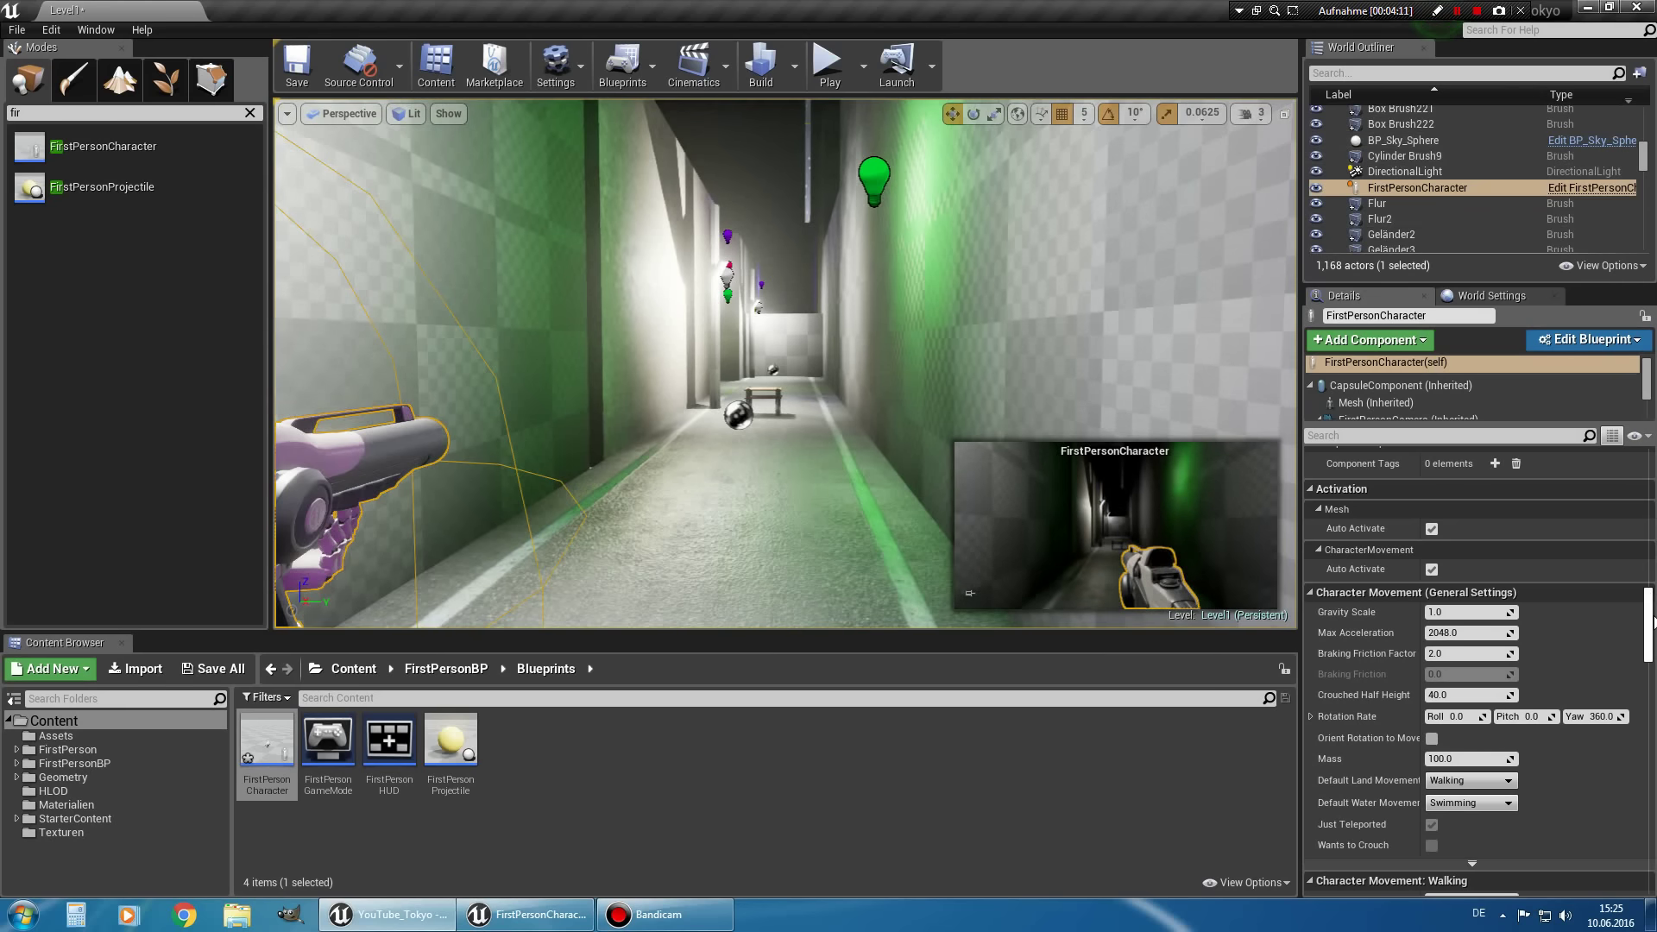
# Set the placed character's Max Walk Speed to 300 and play-test at that speed.
pyautogui.moveTo(1649, 620); pyautogui.dragTo(1651, 655)
pyautogui.write('300')
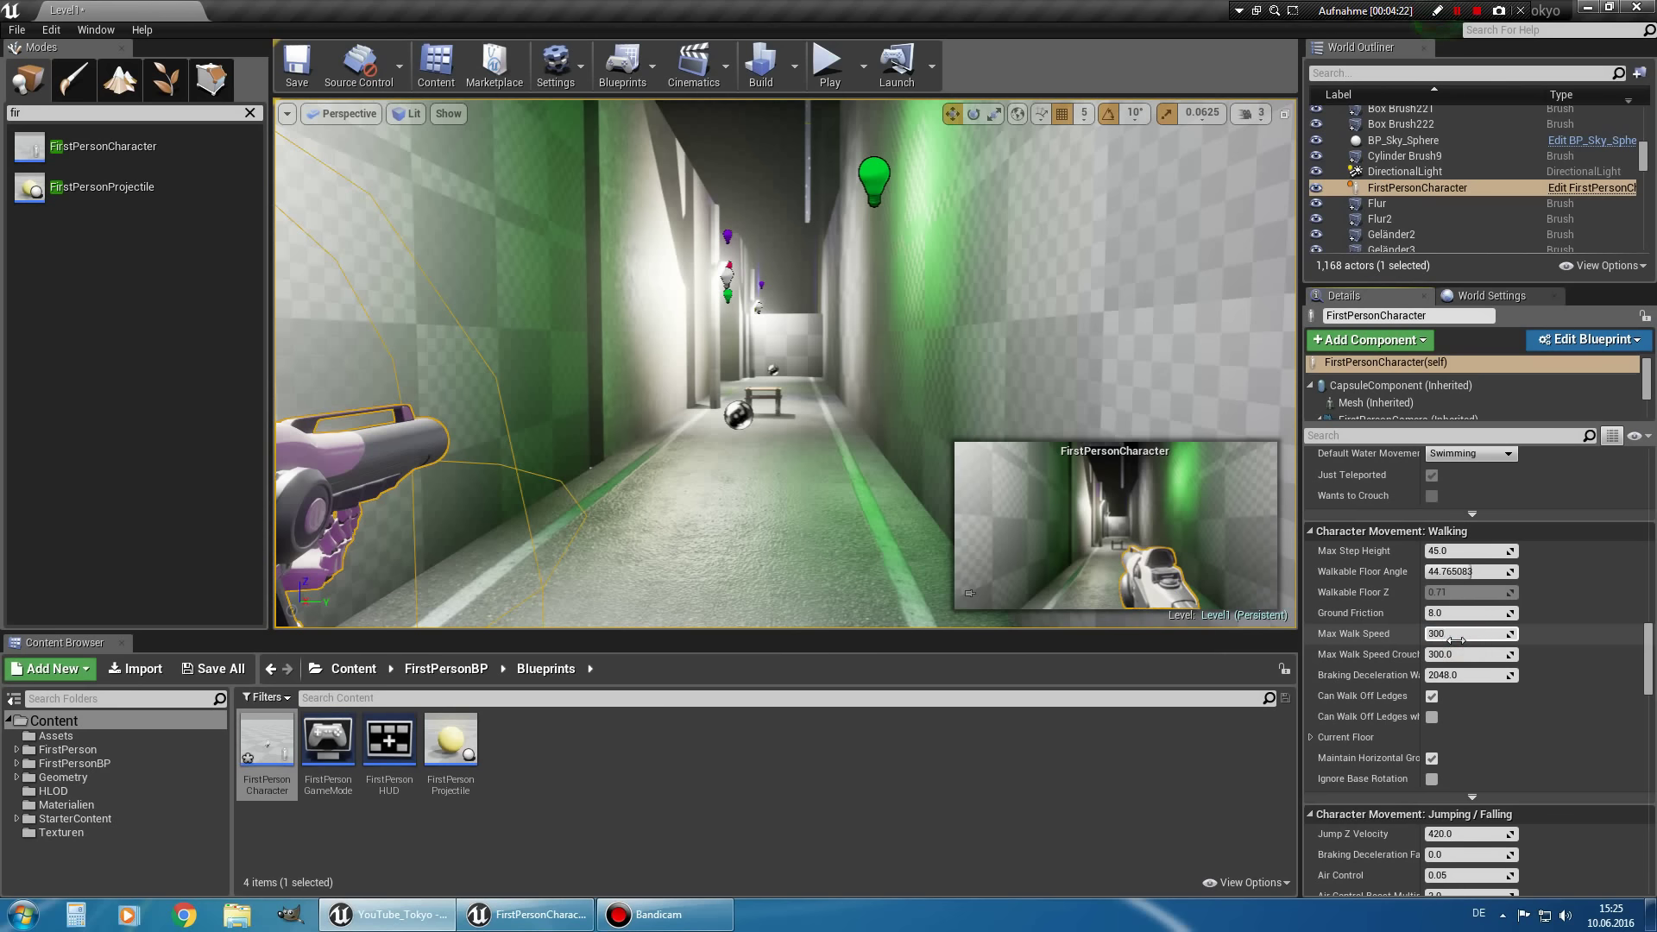
pyautogui.press('Return')
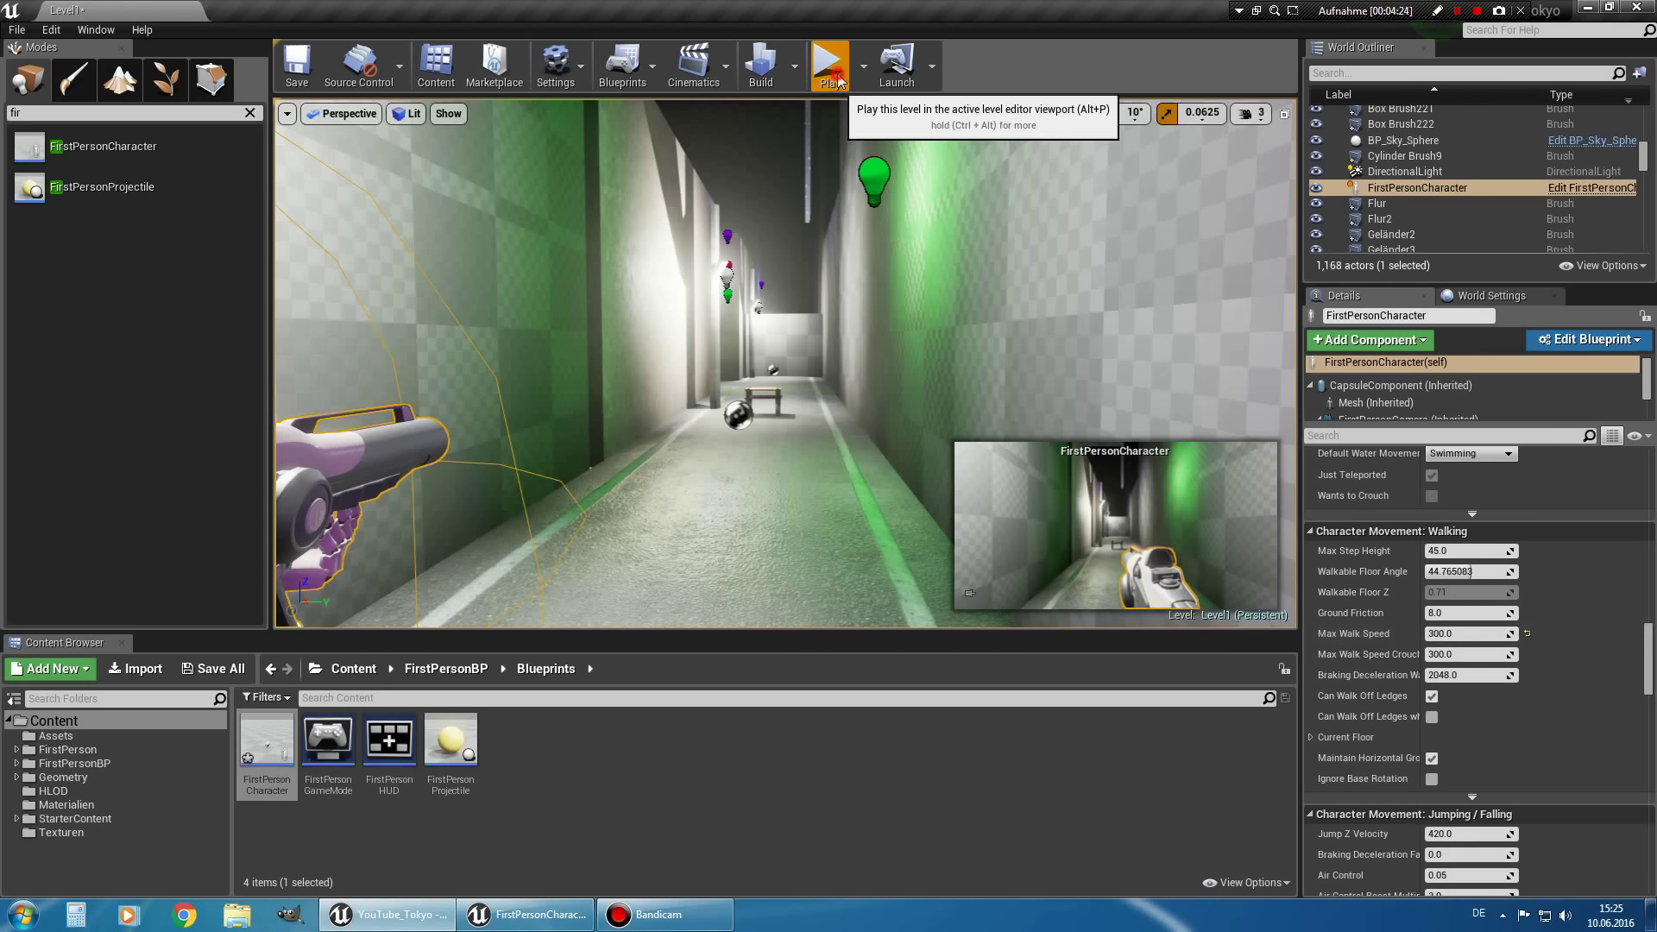
pyautogui.click(841, 80)
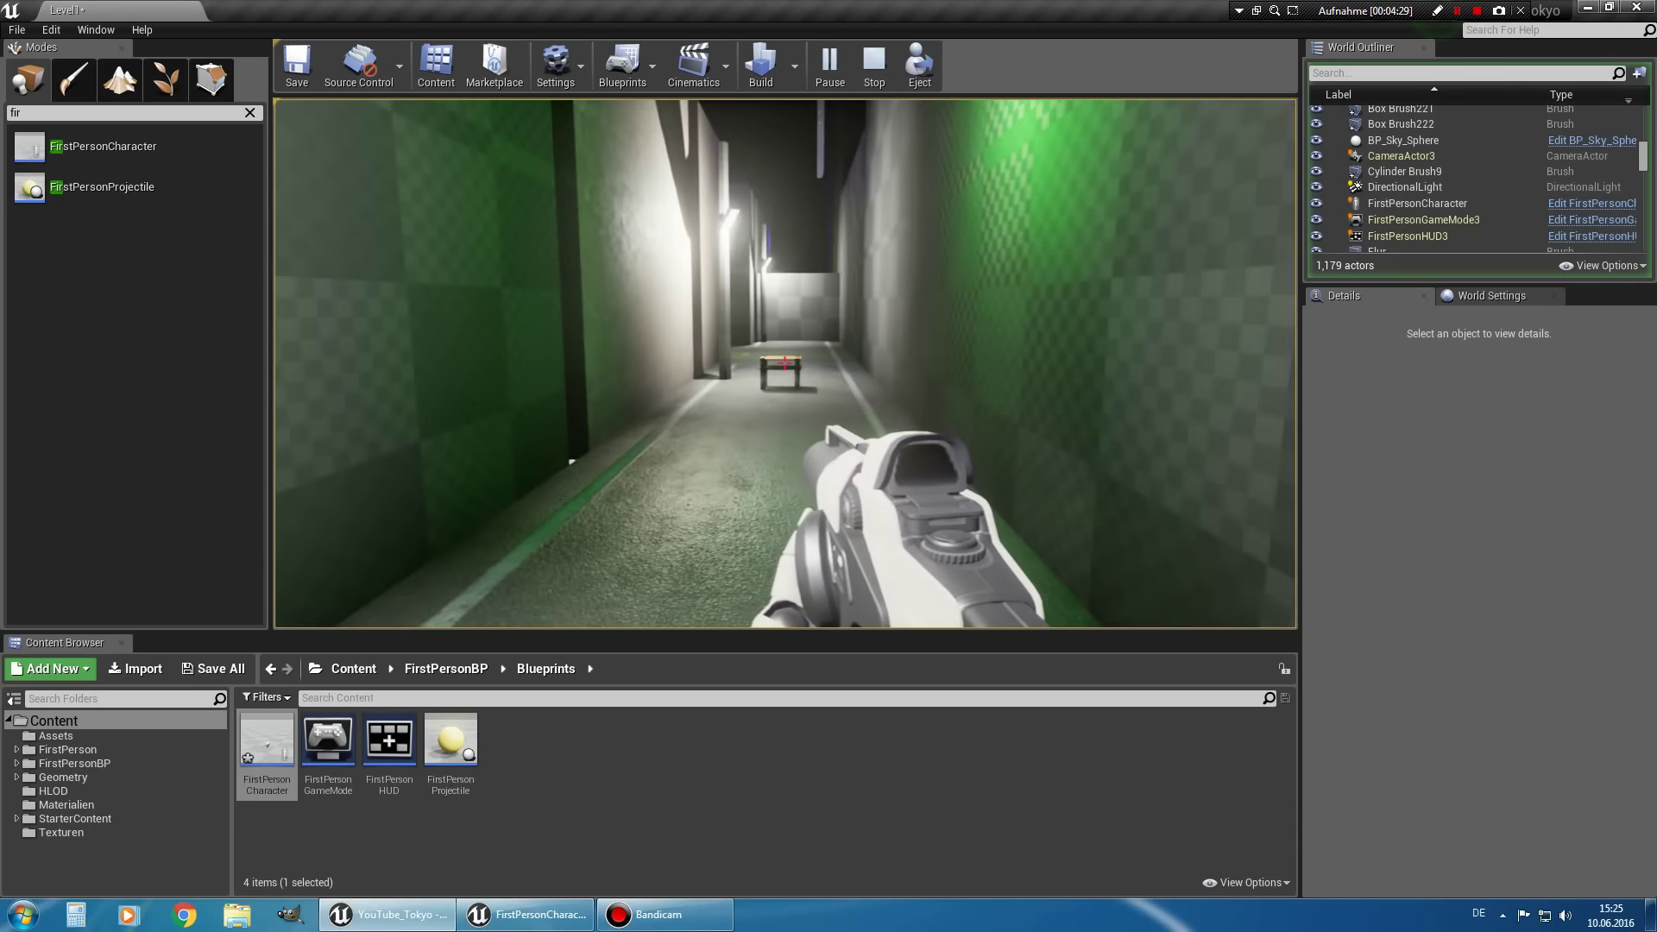
pyautogui.press('Escape')
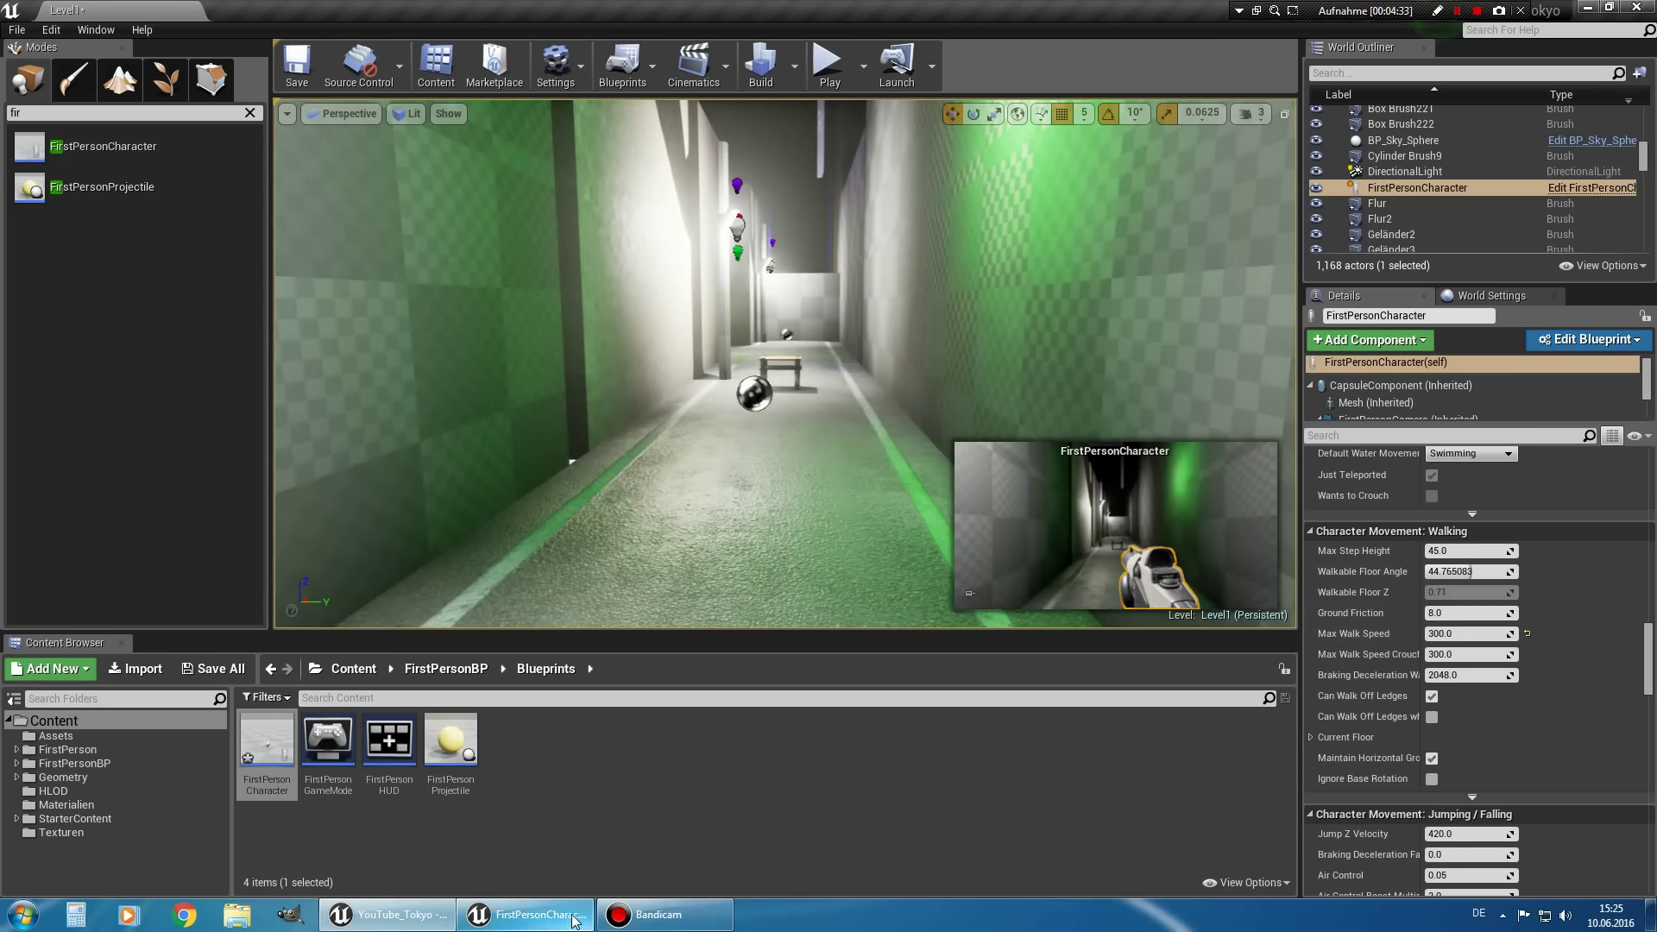
# Maximize the blueprint editor and place a Character Movement reference in the event graph.
pyautogui.doubleClick(557, 187)
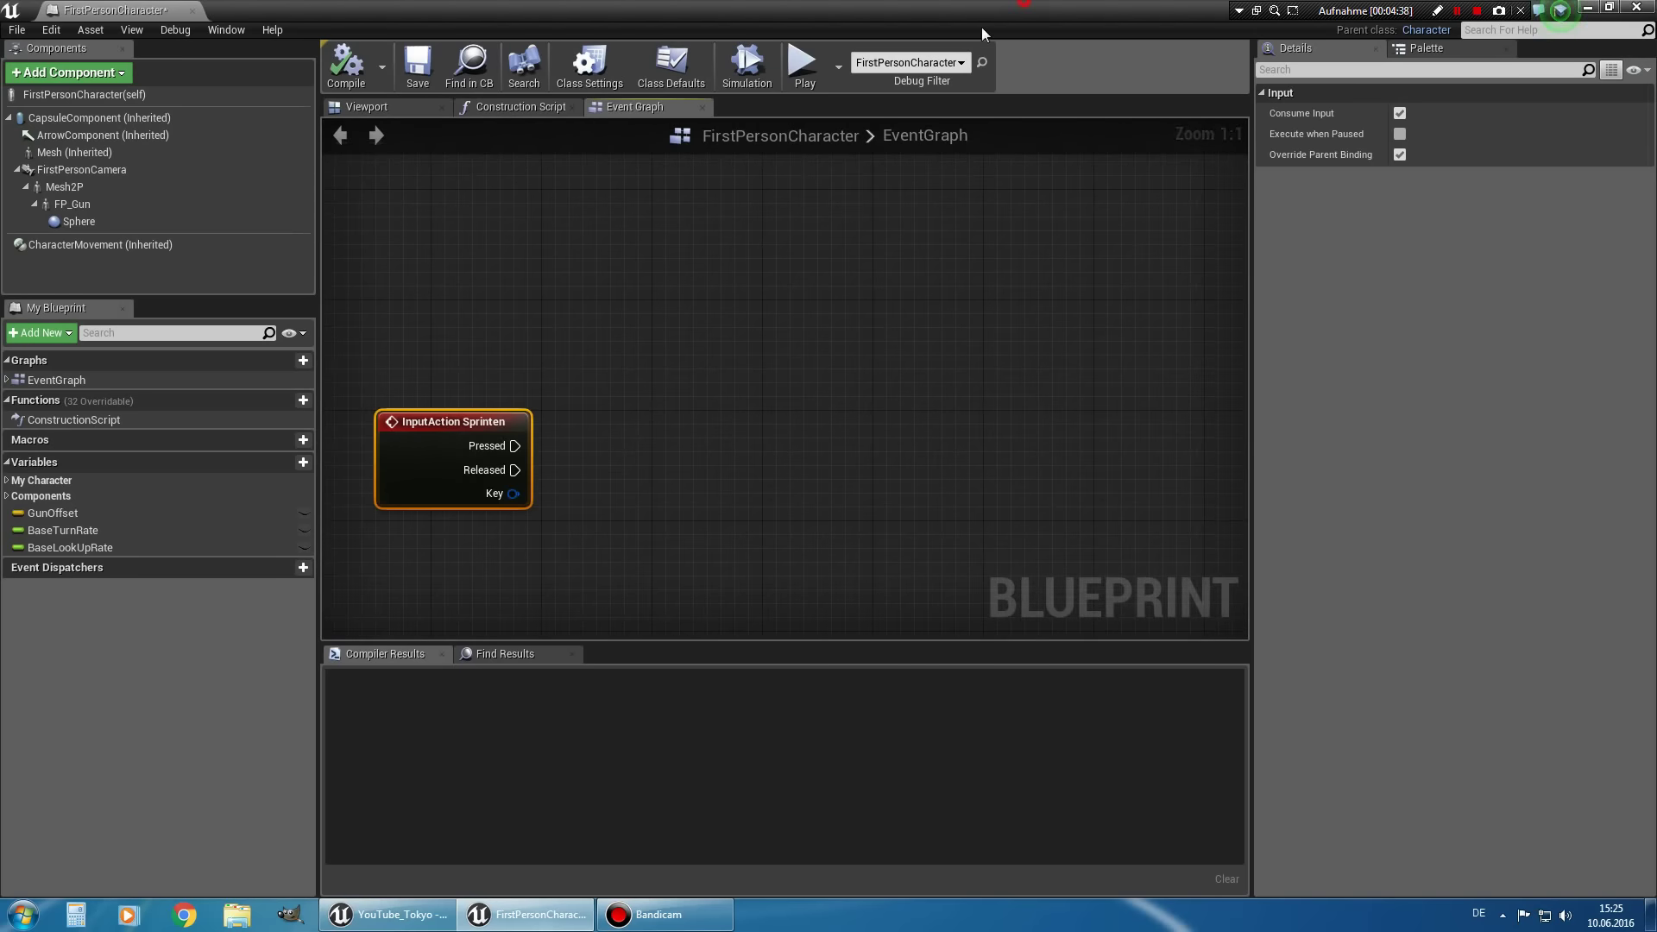
pyautogui.moveTo(982, 28); pyautogui.dragTo(968, 80)
pyautogui.doubleClick(968, 80)
pyautogui.click(112, 252)
pyautogui.moveTo(112, 254); pyautogui.dragTo(806, 397)
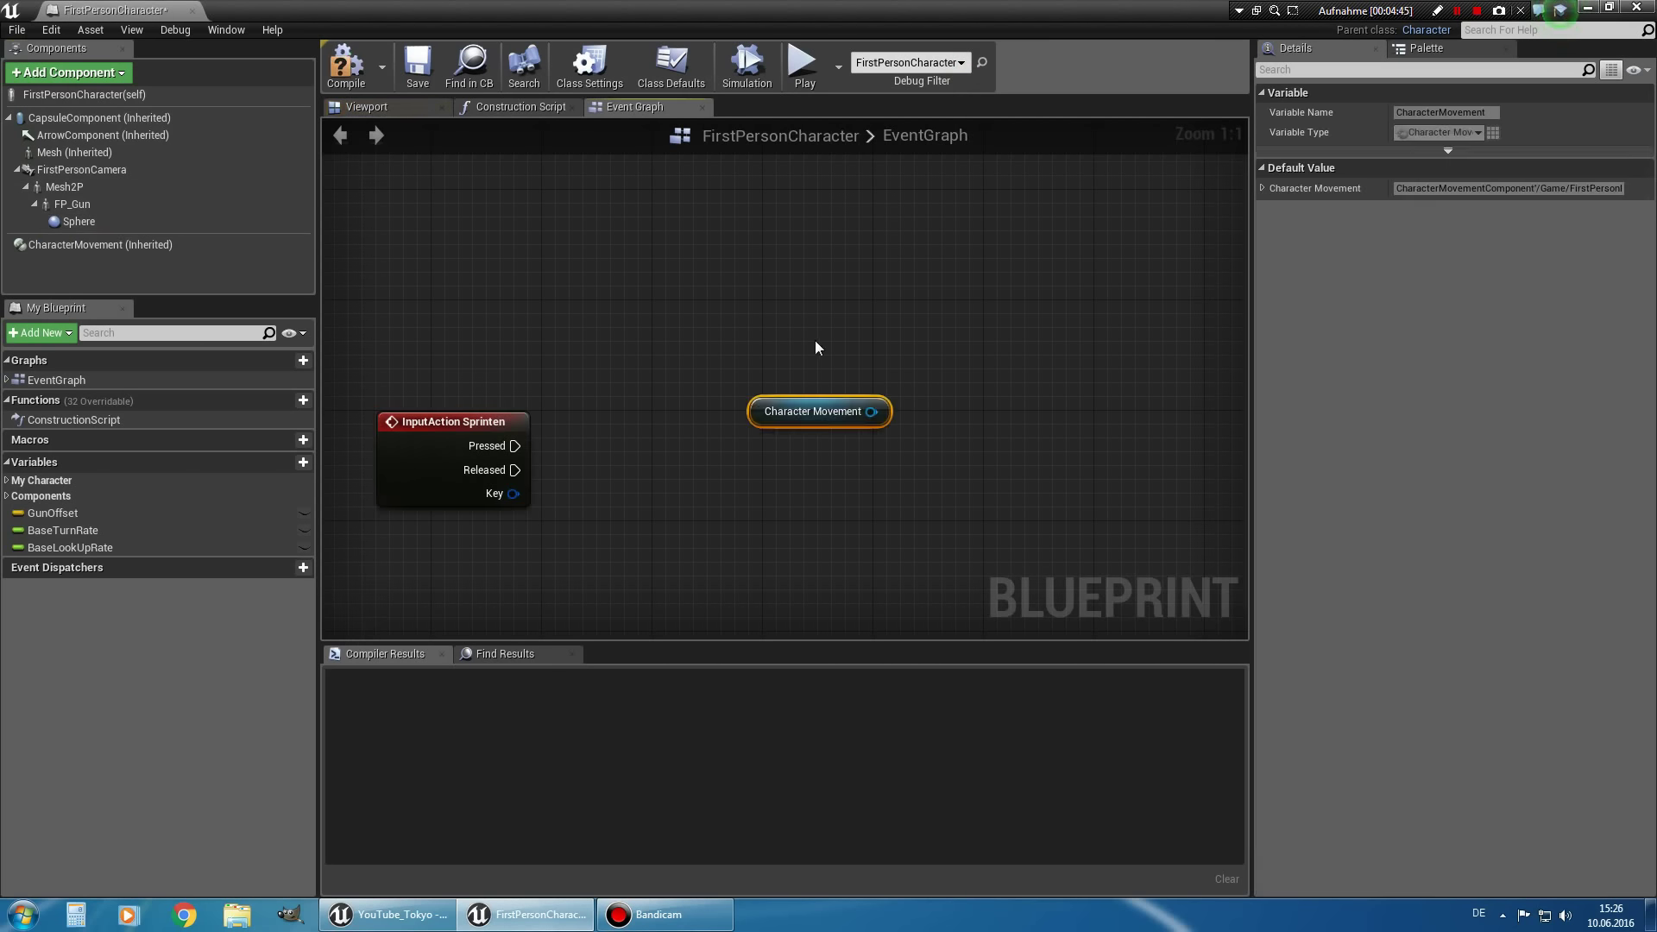
pyautogui.rightClick(765, 283)
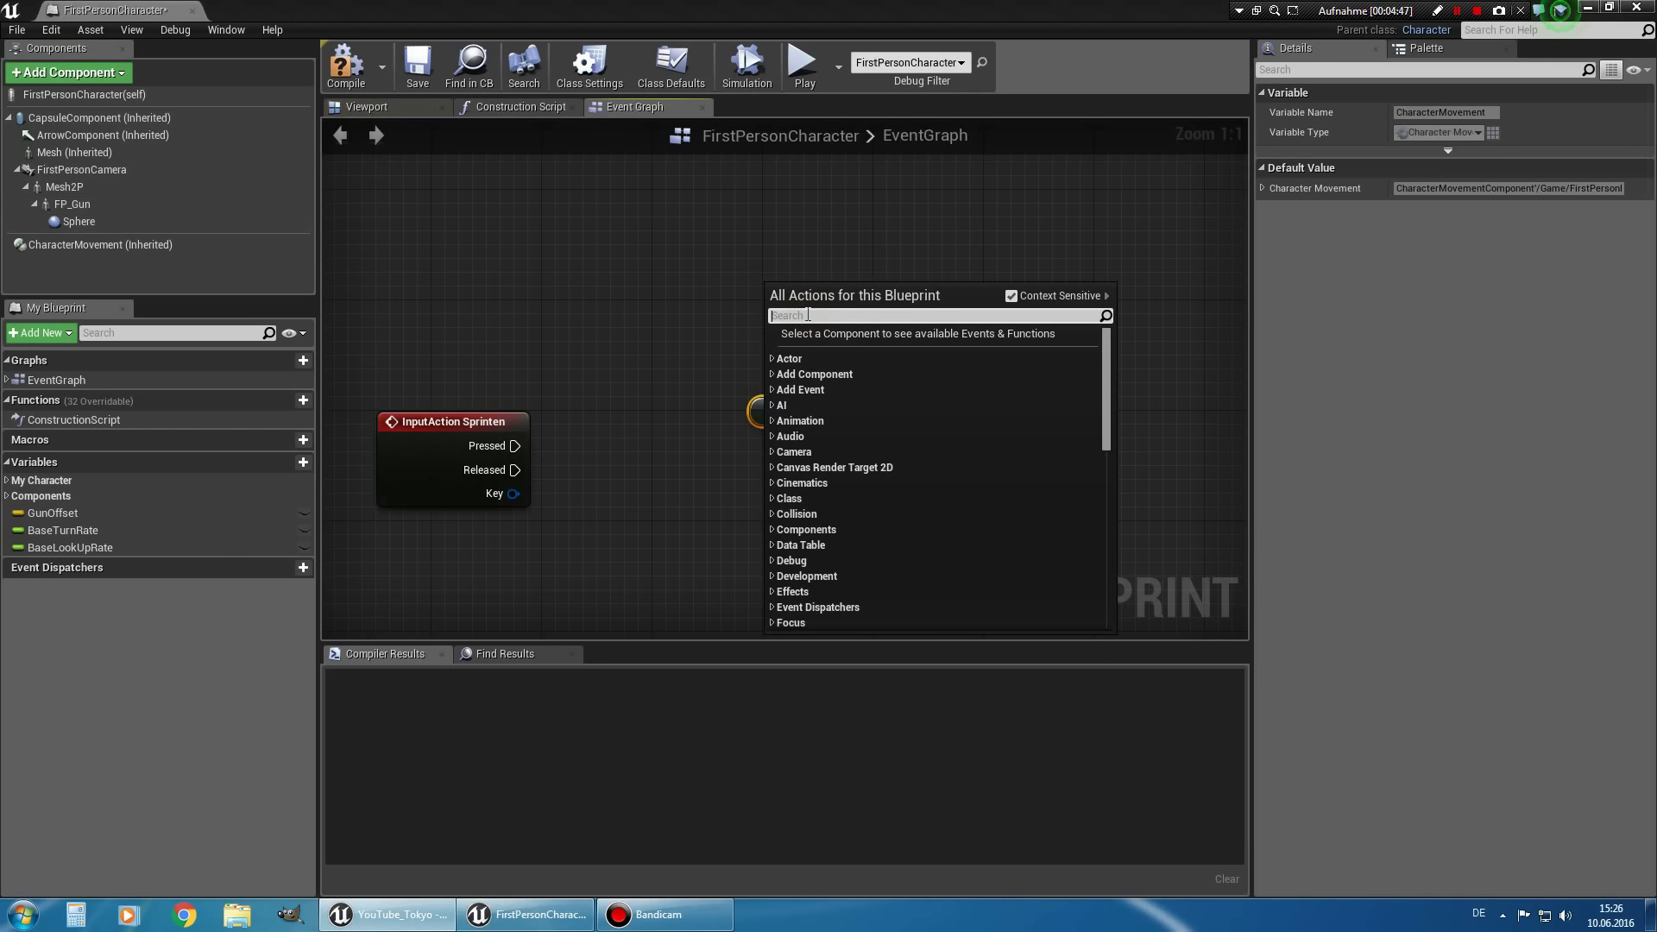
pyautogui.write('getchar')
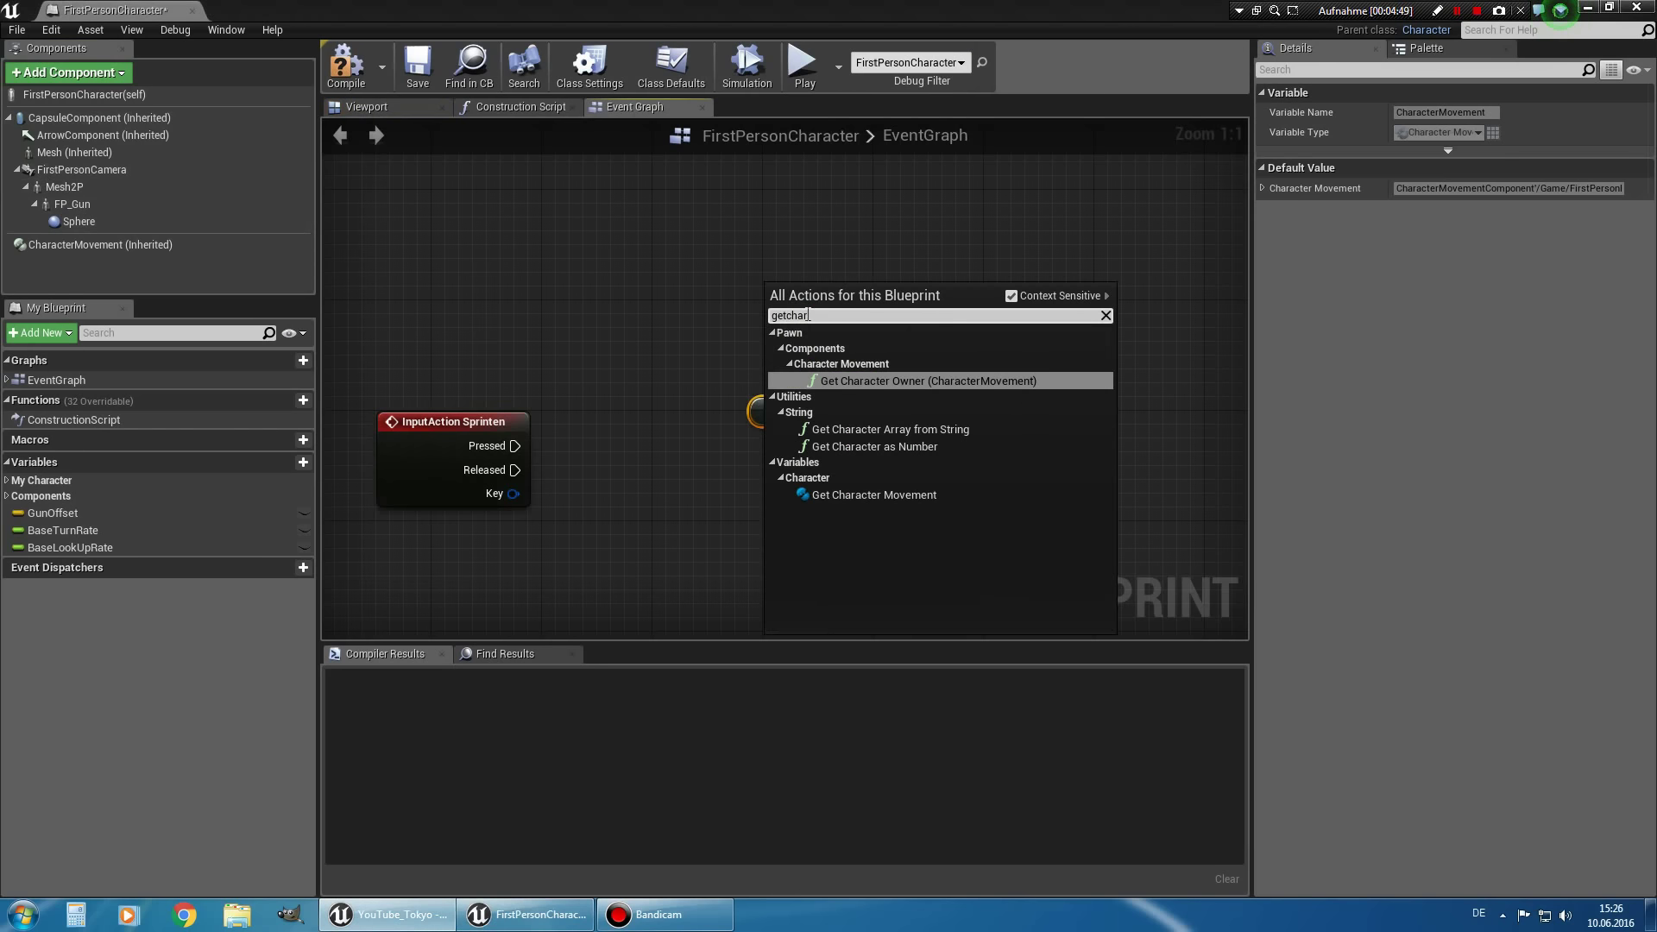
pyautogui.press('Escape')
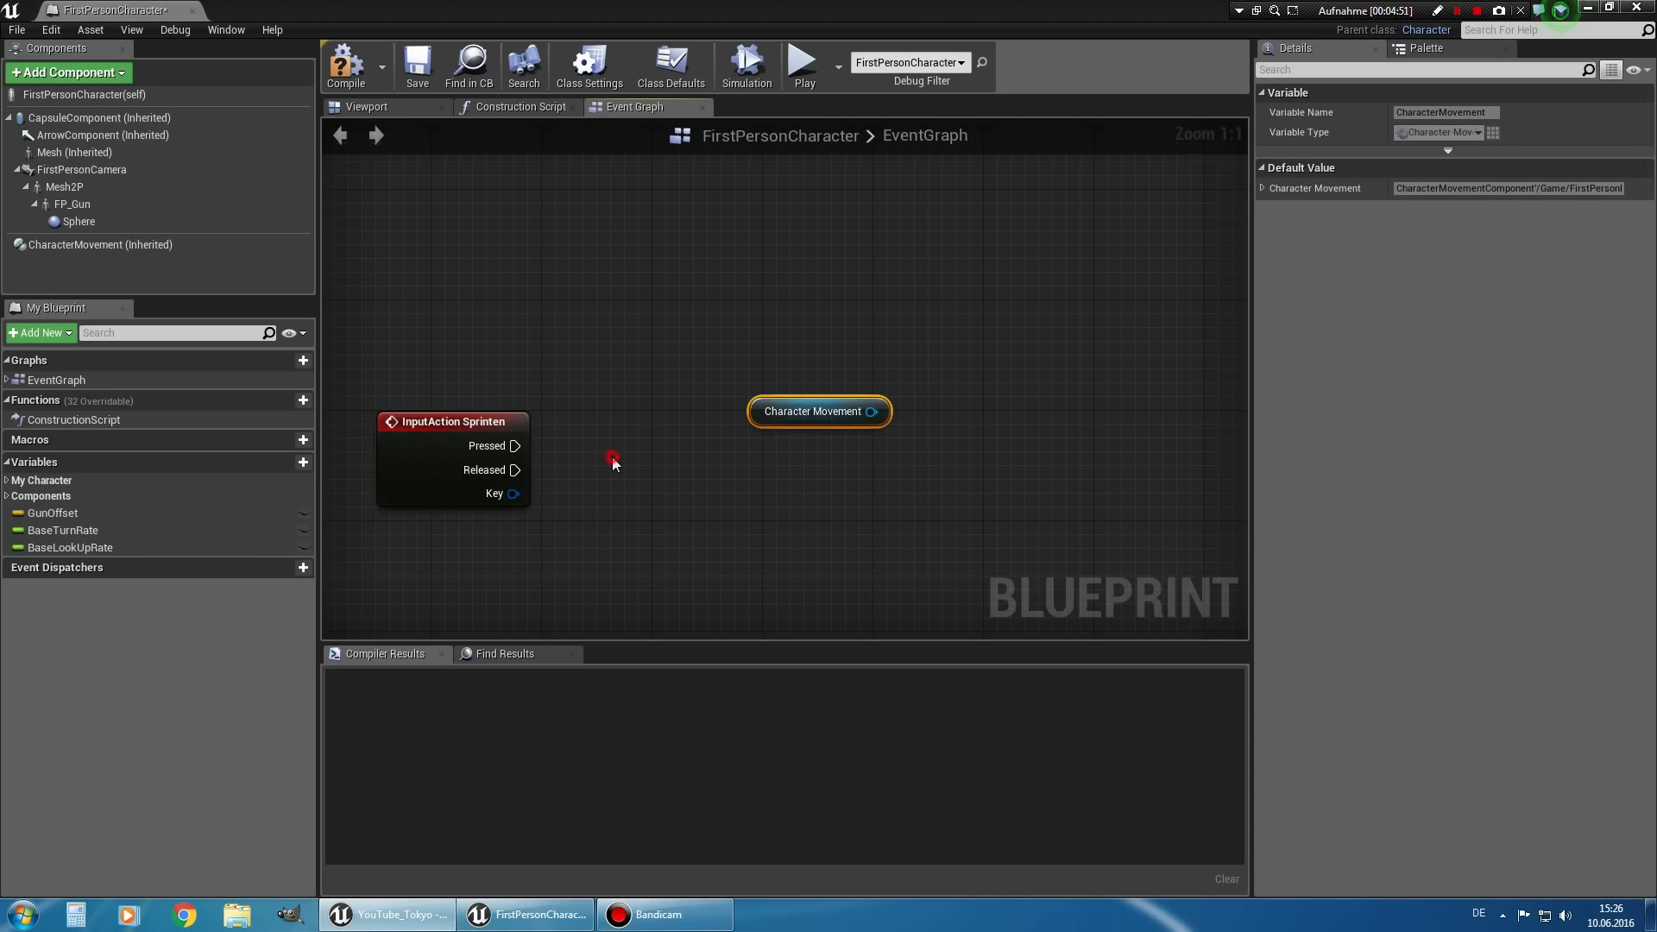
pyautogui.moveTo(807, 428)
pyautogui.mouseDown()
pyautogui.moveTo(753, 497)
pyautogui.moveTo(842, 350)
pyautogui.mouseUp()
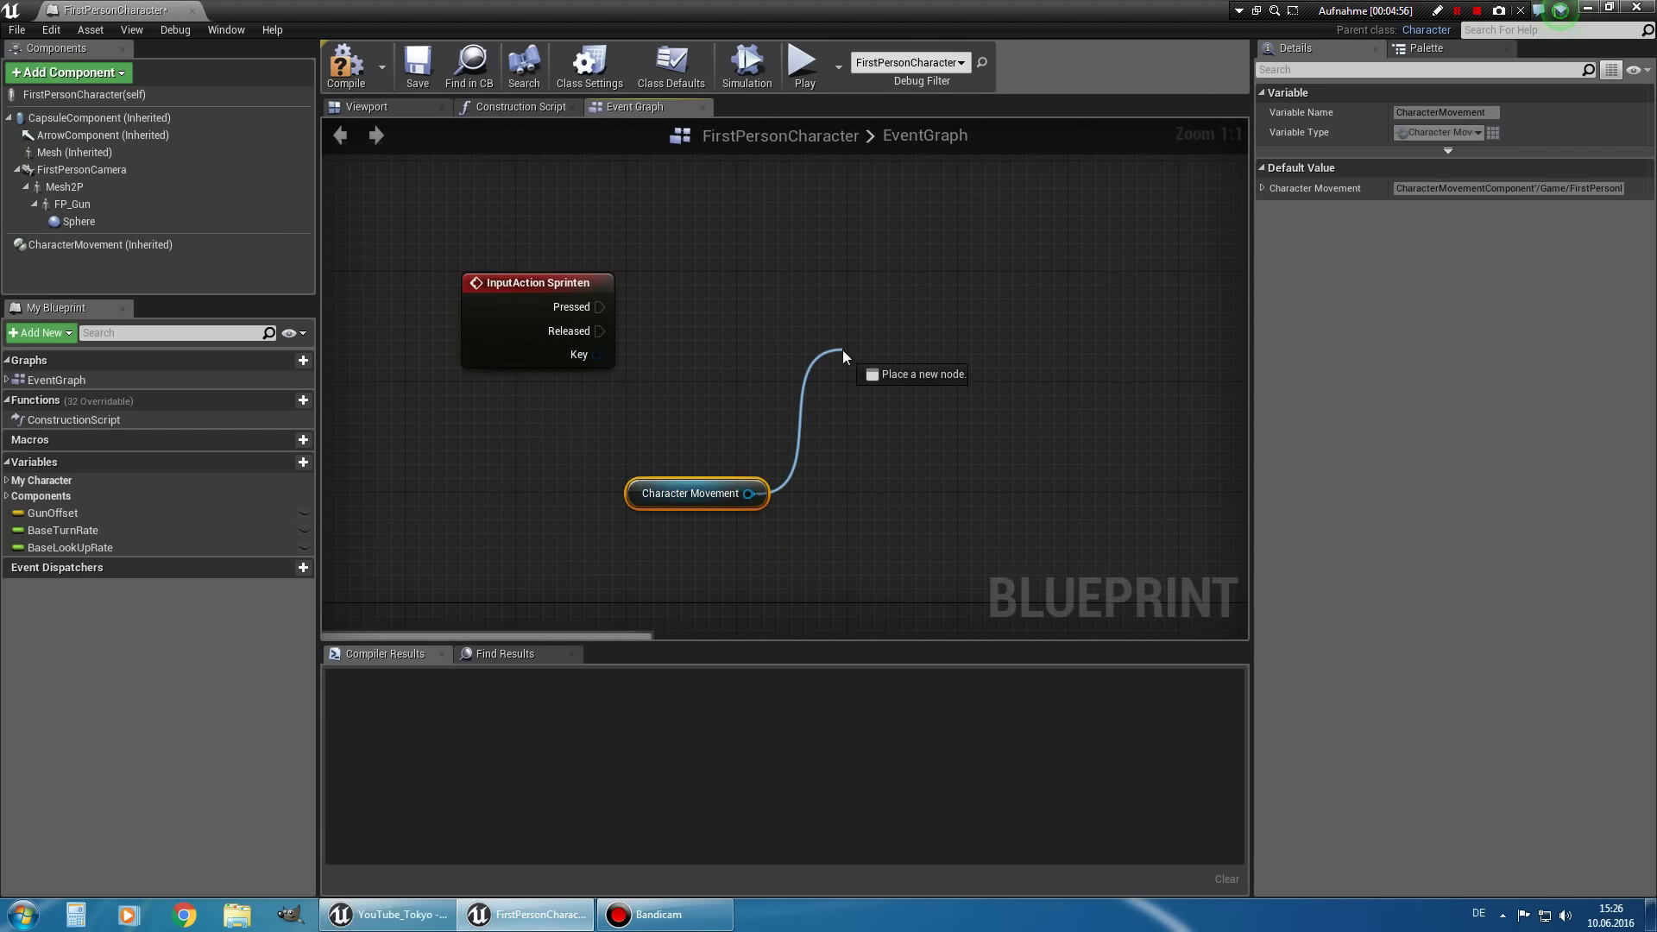
# Add a SET Max Walk Speed node at 600 driven by Sprinten Pressed, then start a play test.
pyautogui.write('m')
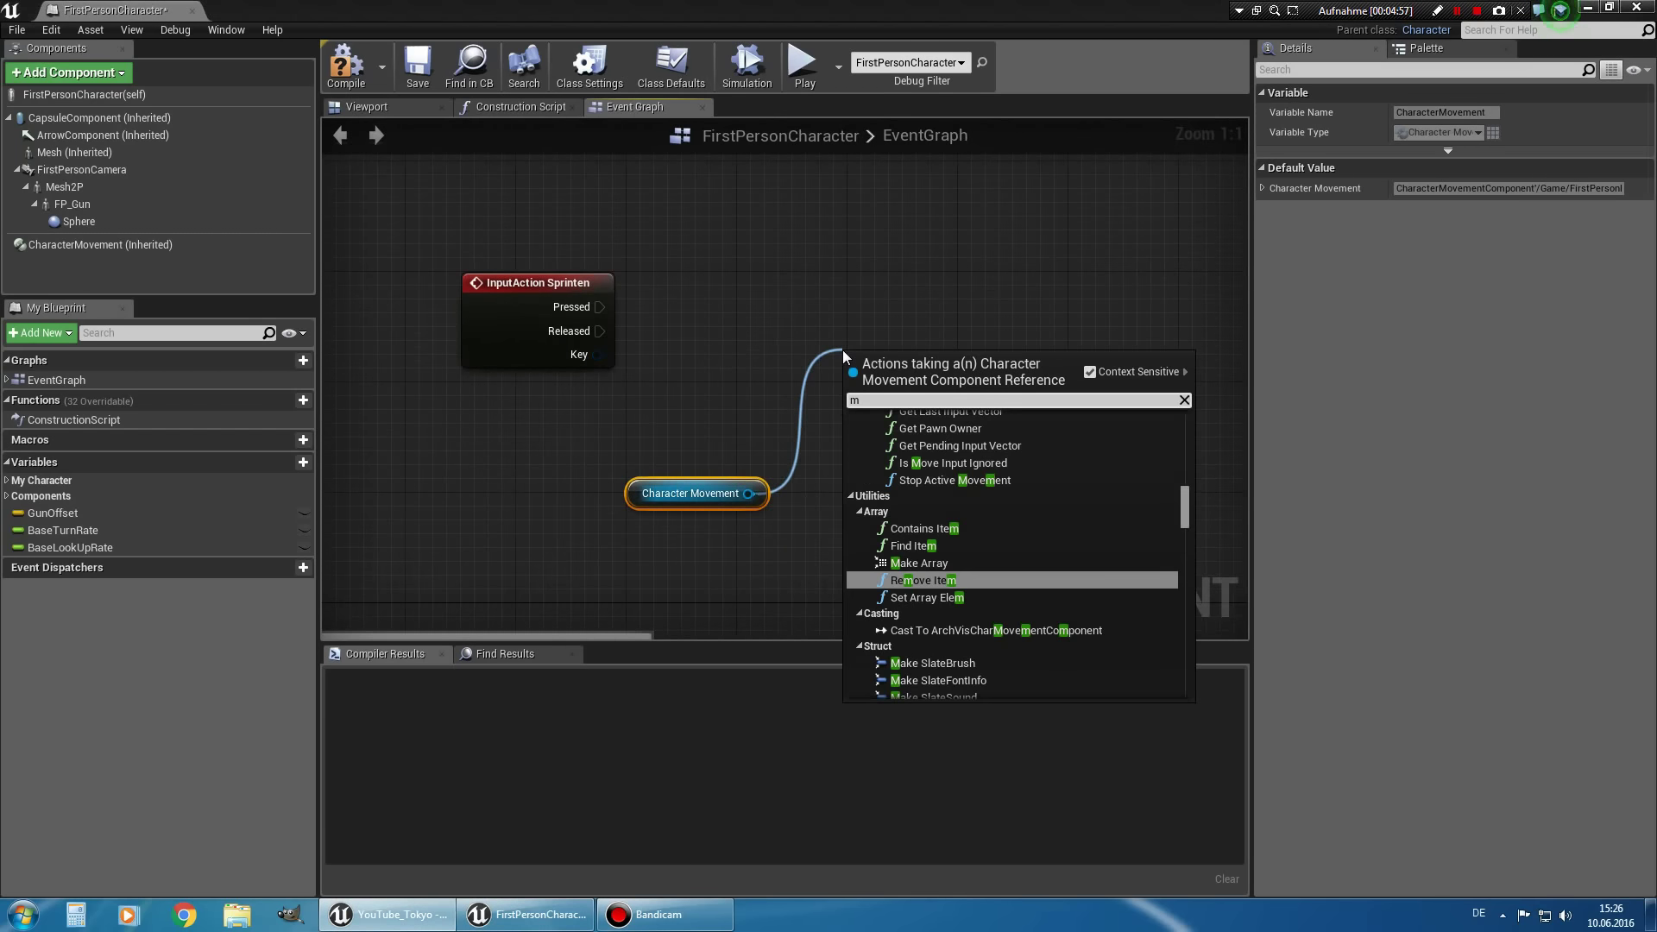
pyautogui.write('axwalk')
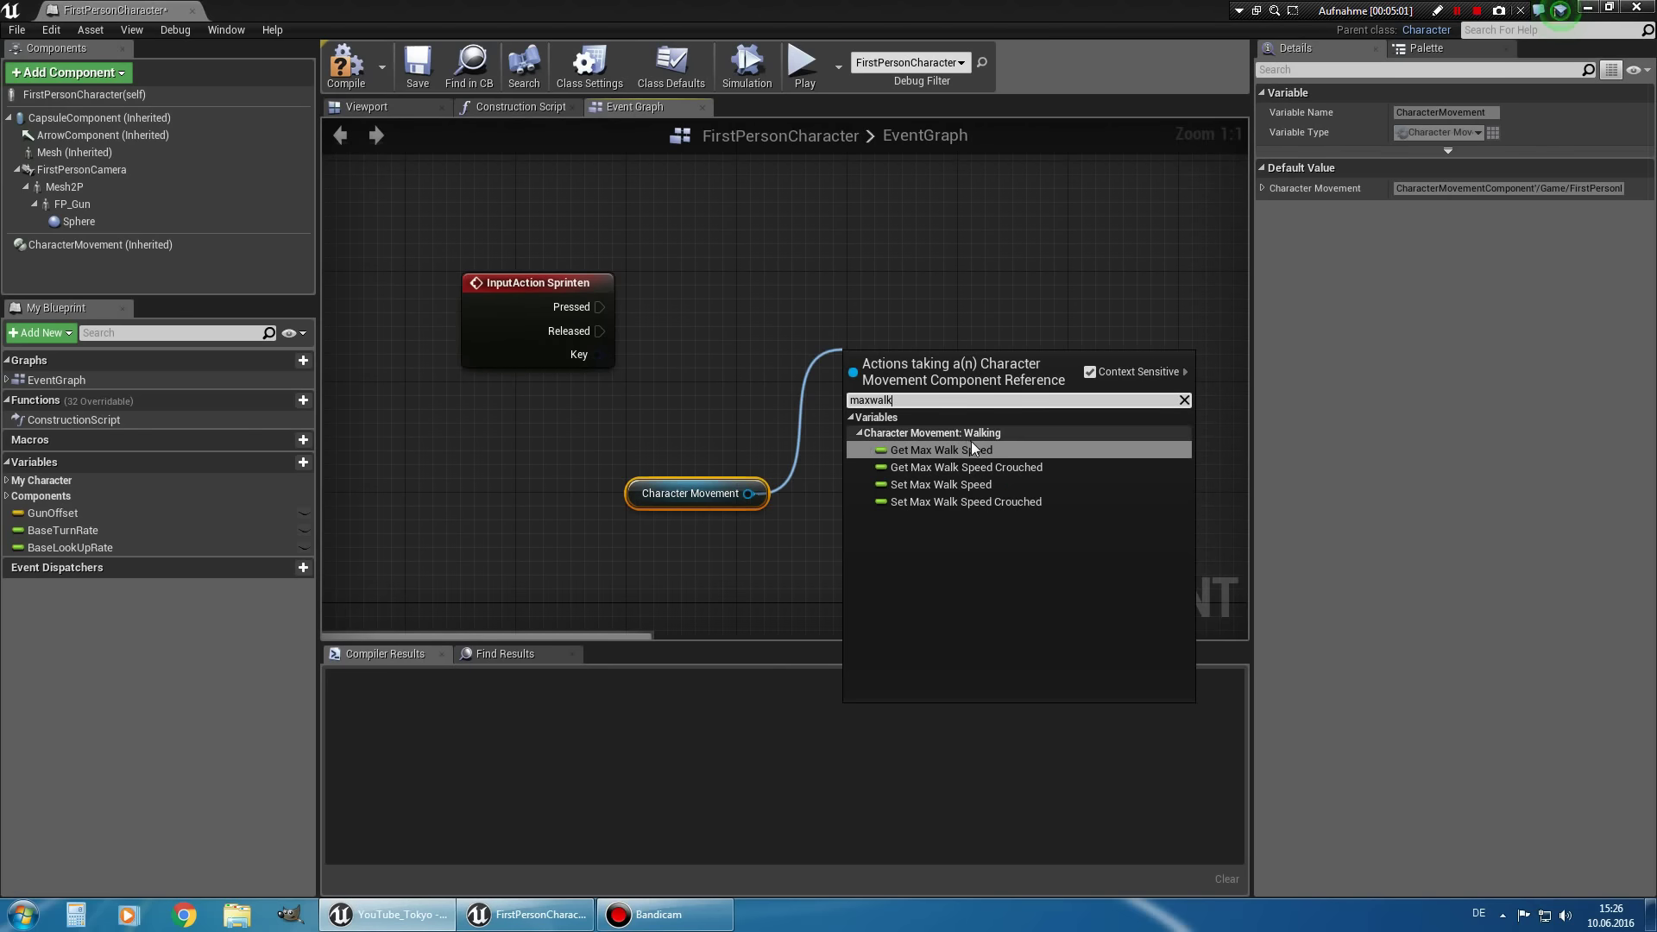
pyautogui.click(958, 484)
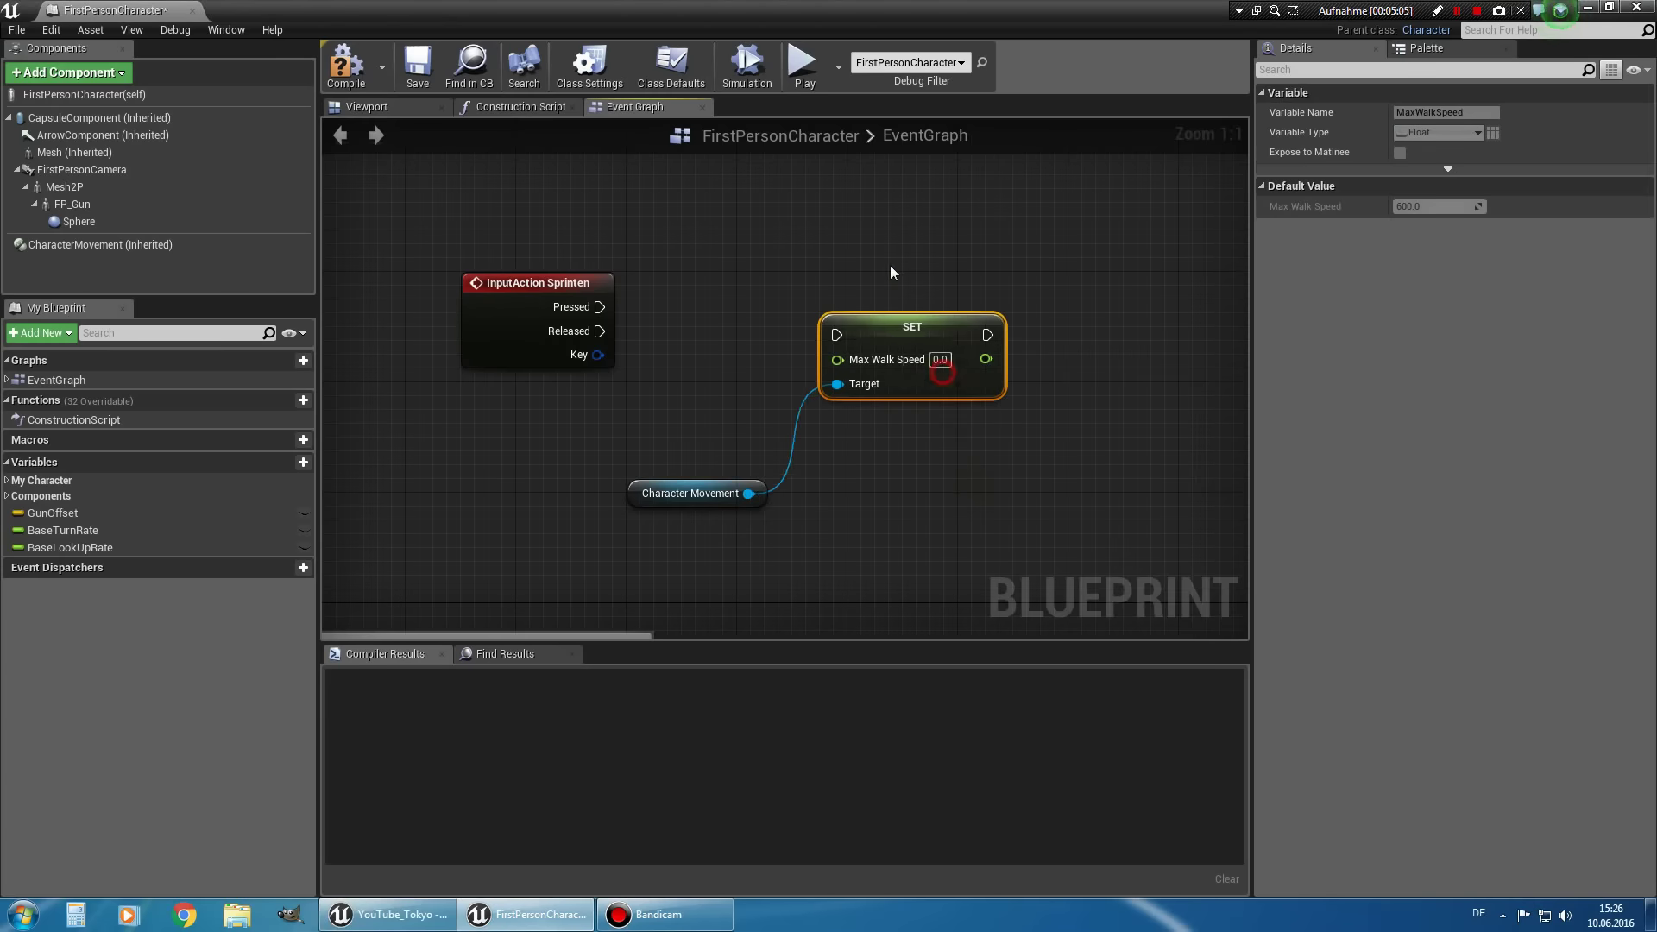
pyautogui.moveTo(928, 382); pyautogui.dragTo(900, 285)
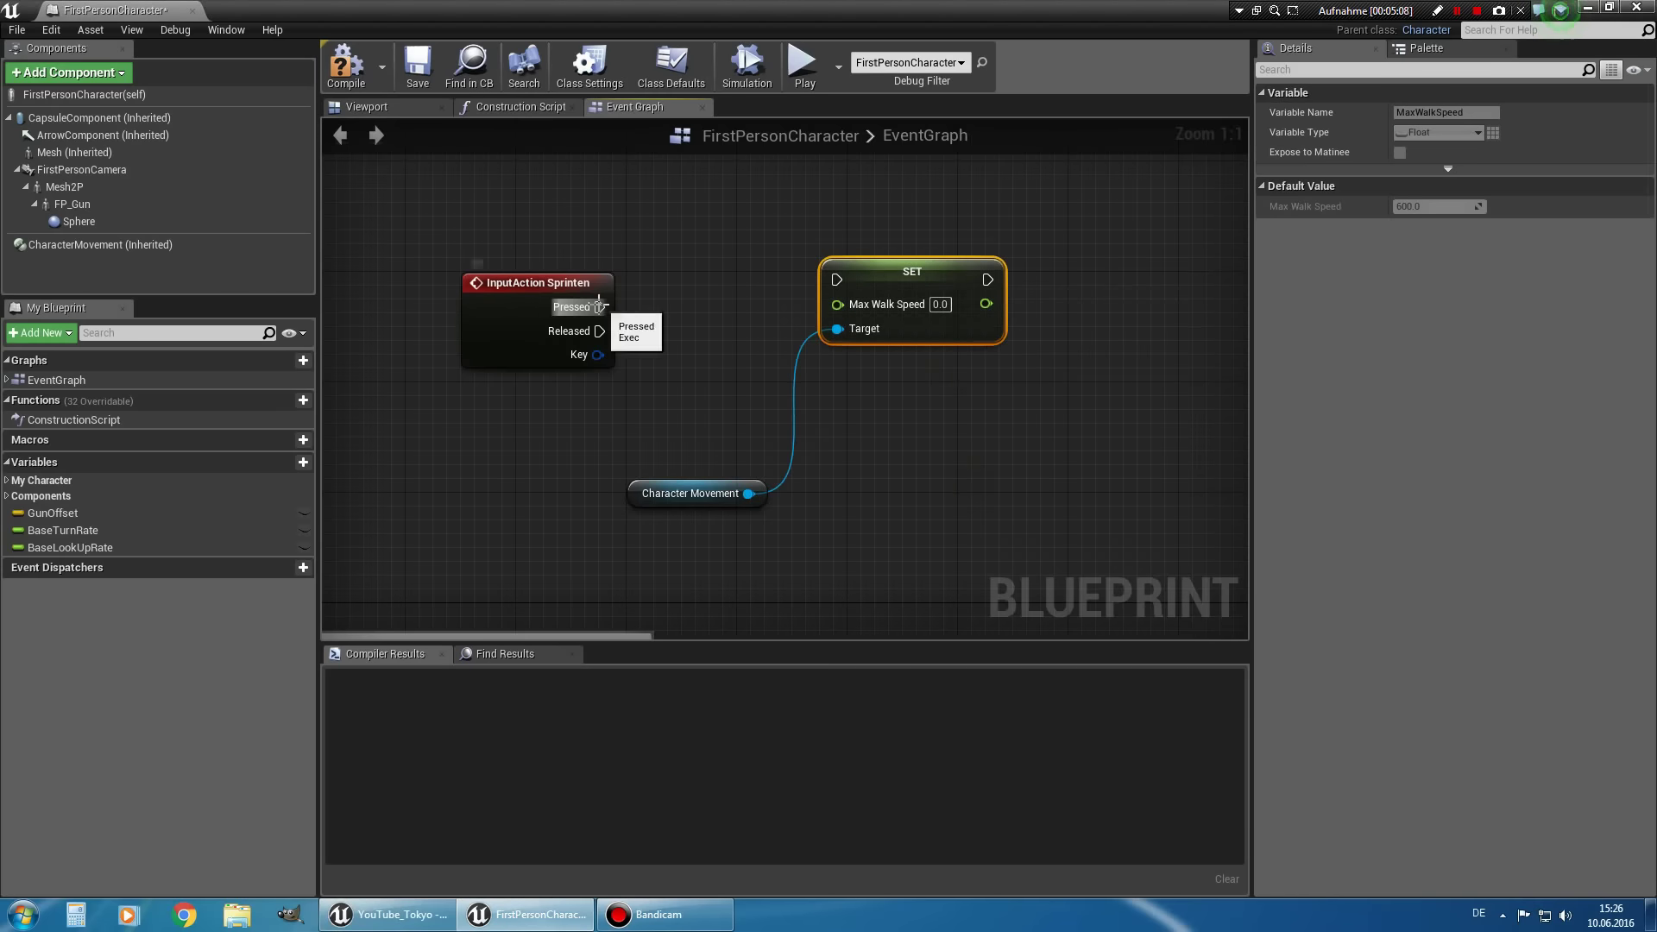
pyautogui.moveTo(599, 306); pyautogui.dragTo(835, 287)
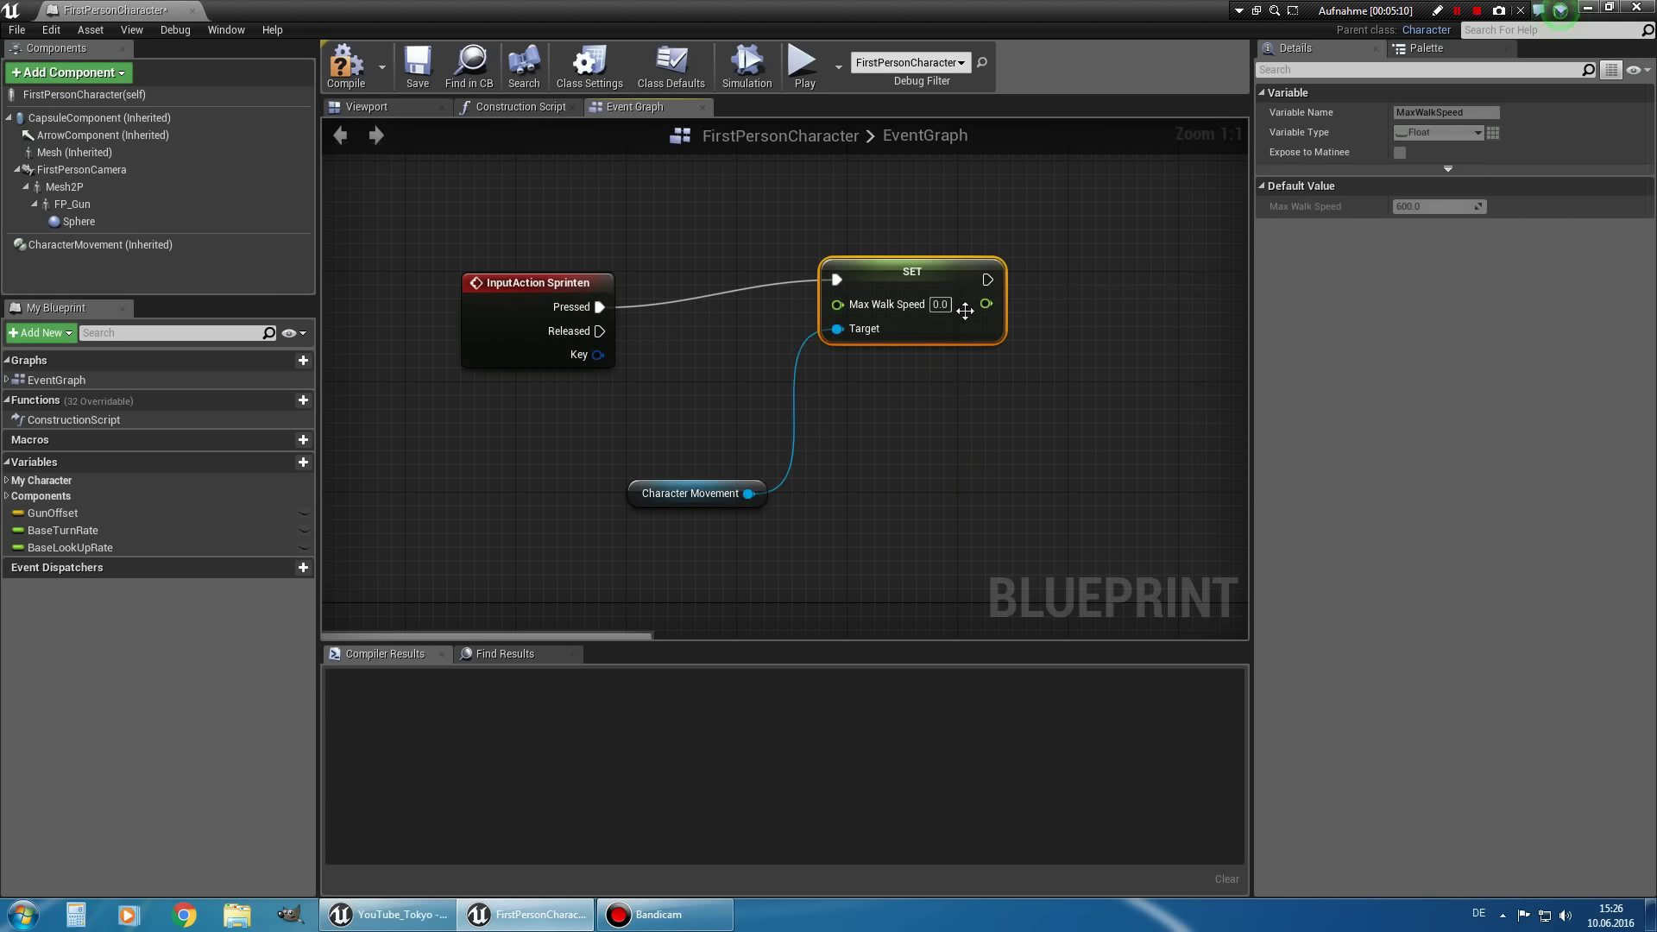
pyautogui.click(934, 305)
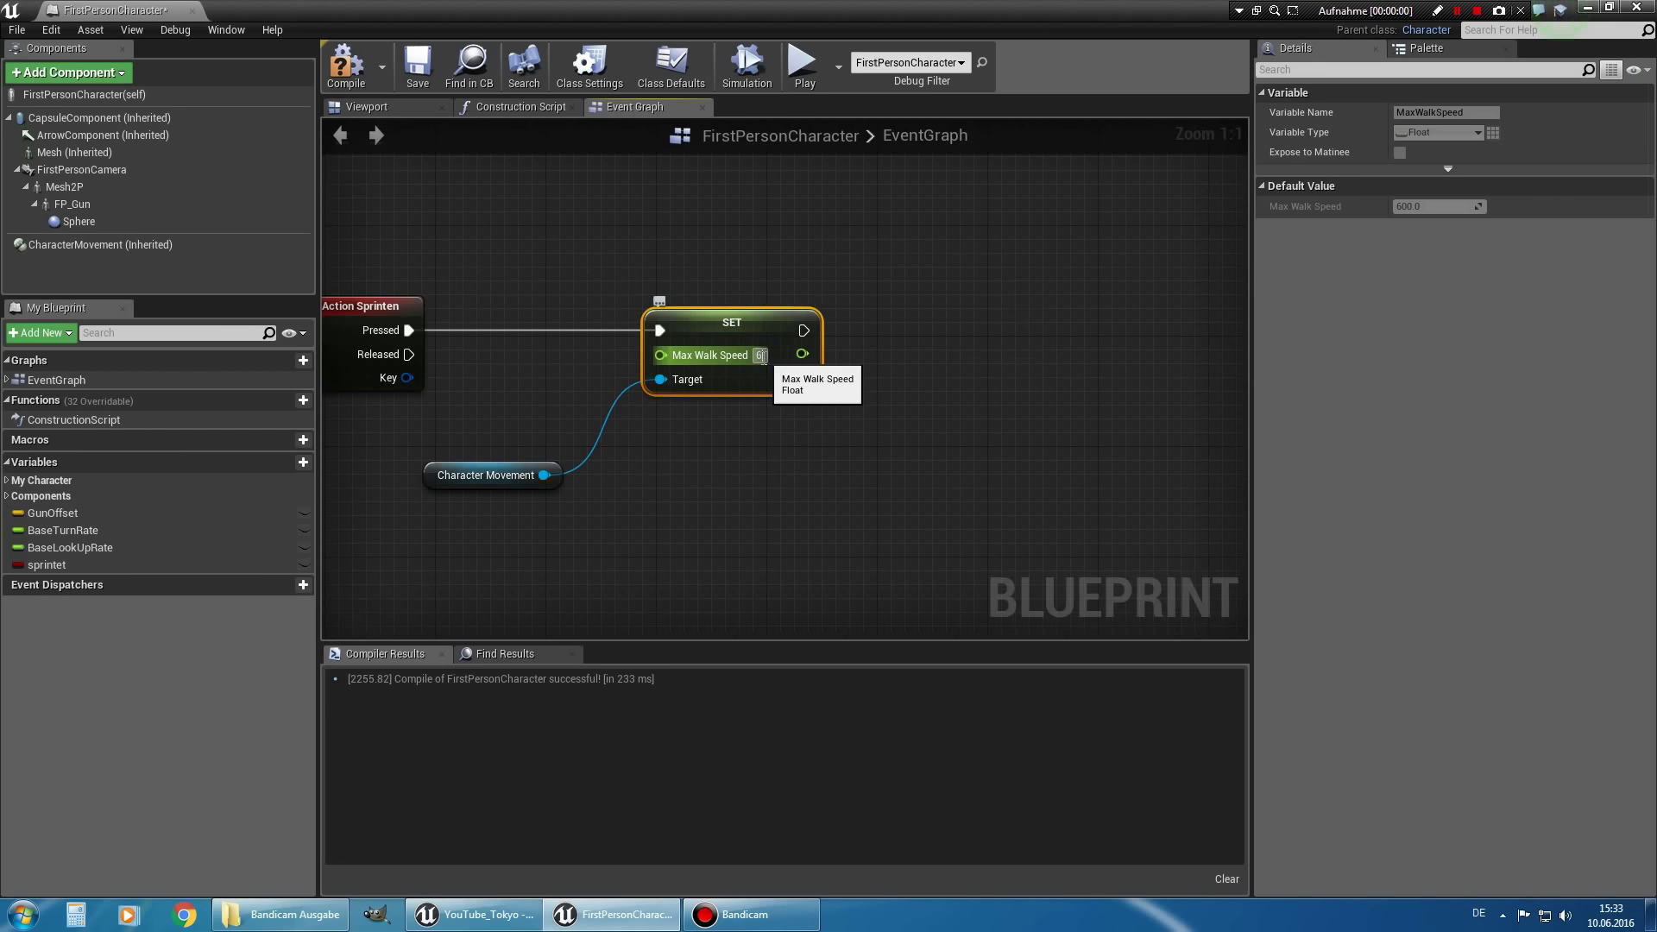
pyautogui.moveTo(750, 502); pyautogui.dragTo(813, 542, button='right')
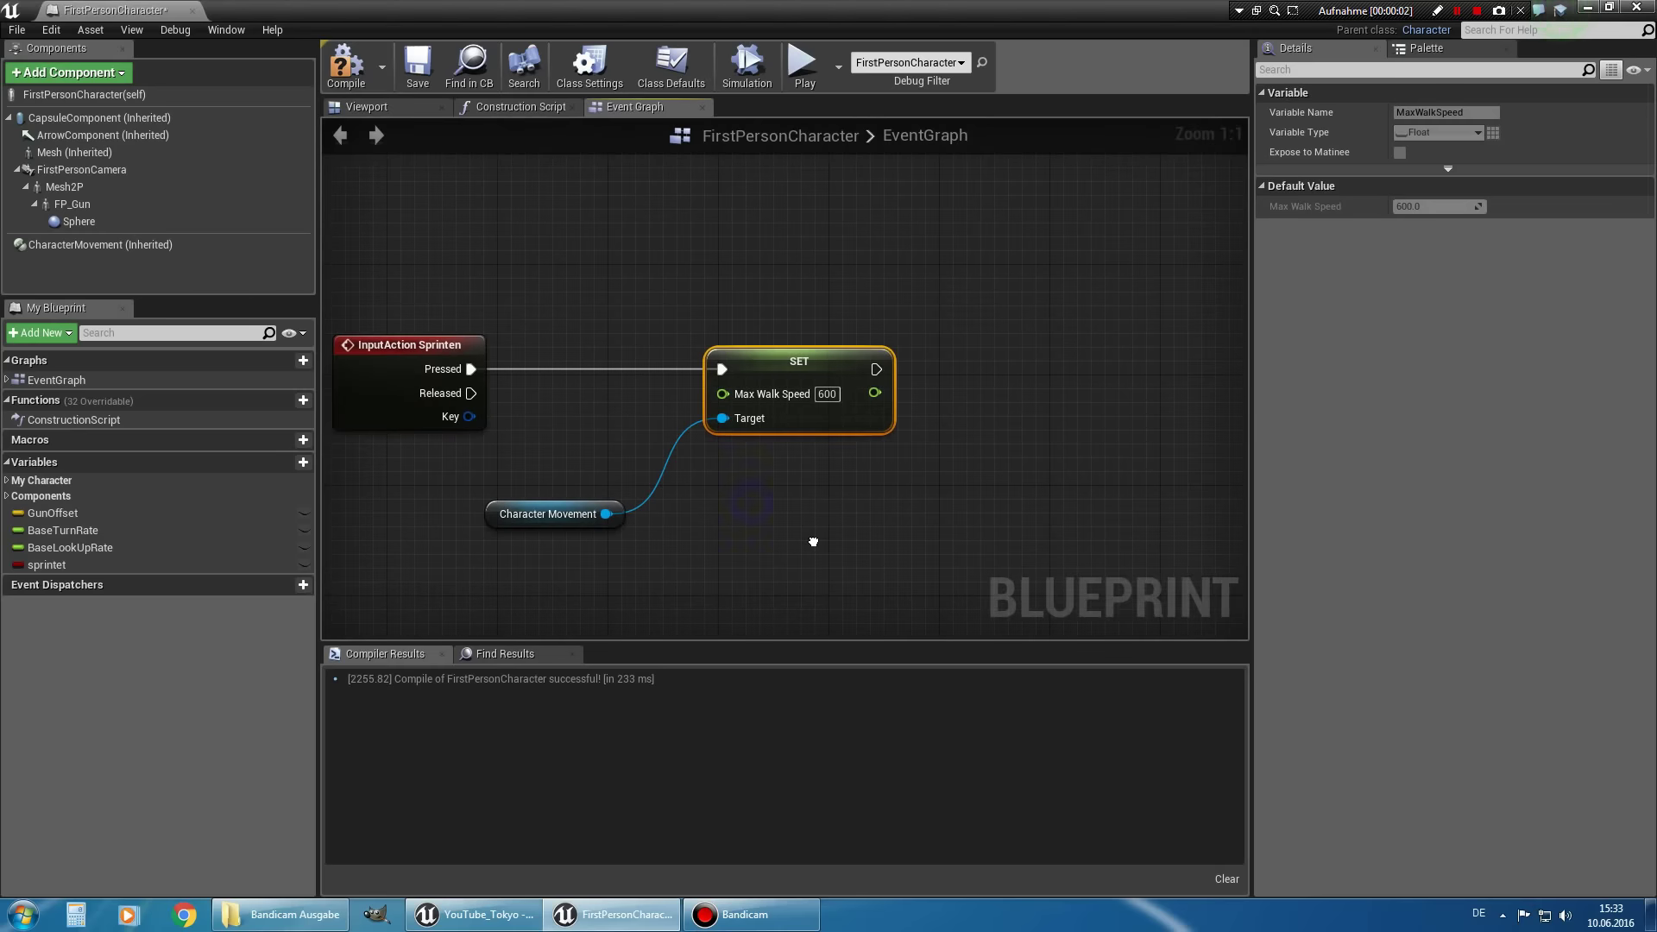
pyautogui.moveTo(800, 352); pyautogui.dragTo(807, 306)
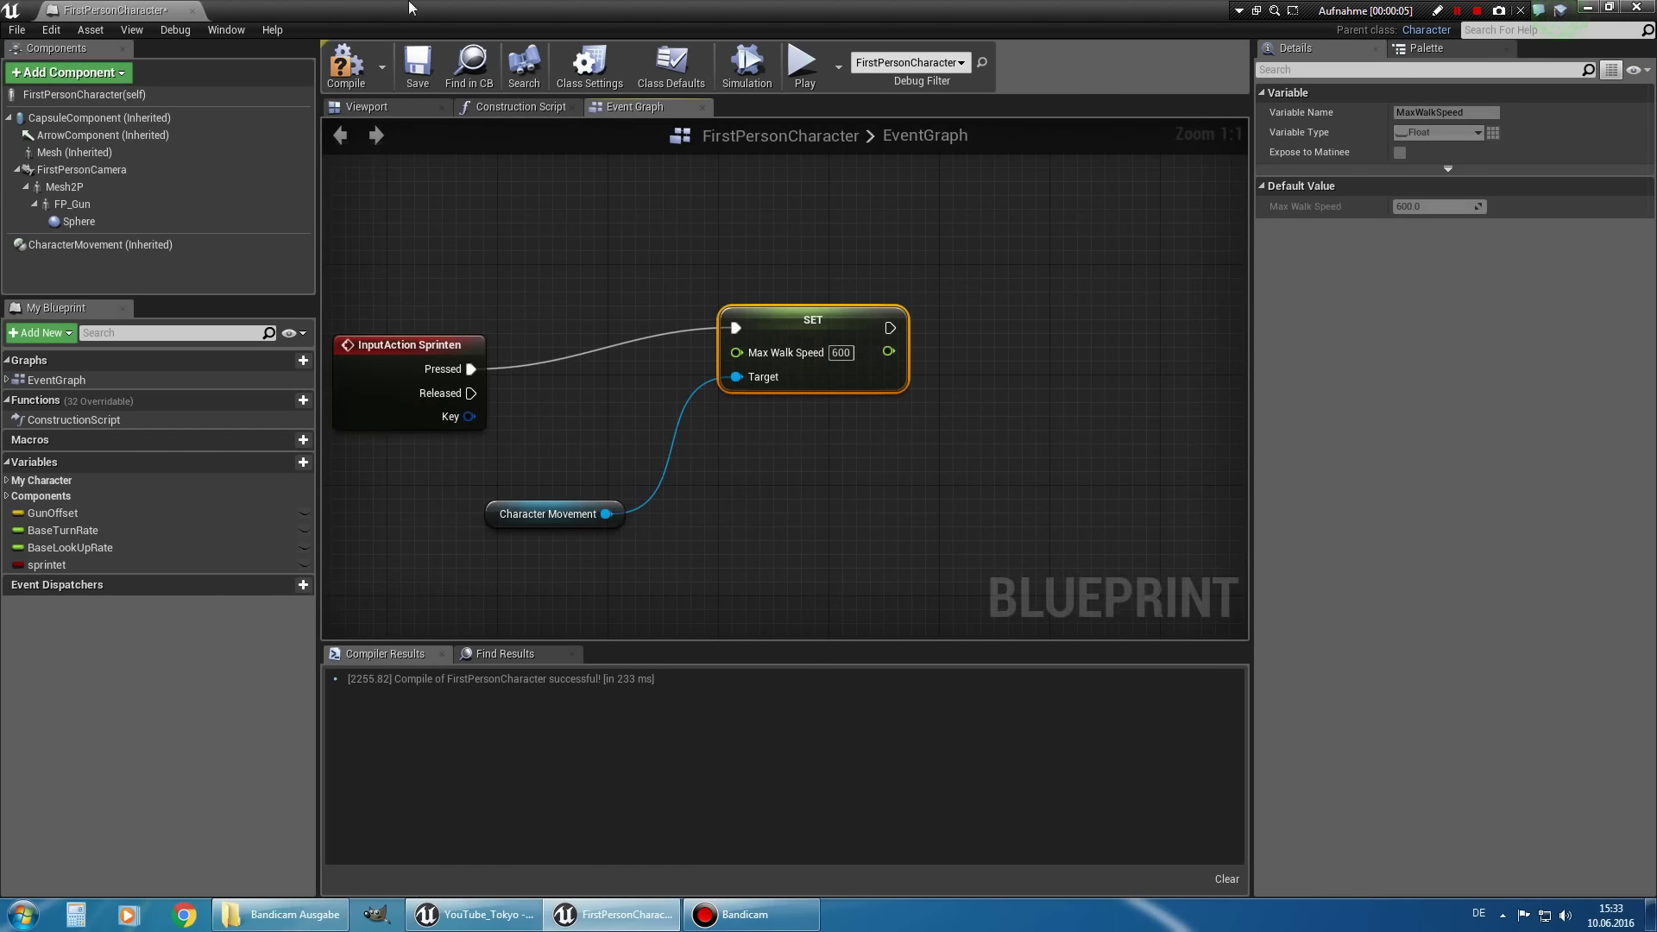
pyautogui.moveTo(148, 8)
pyautogui.mouseDown()
pyautogui.moveTo(996, 247)
pyautogui.moveTo(1156, 235)
pyautogui.mouseUp()
pyautogui.click(835, 60)
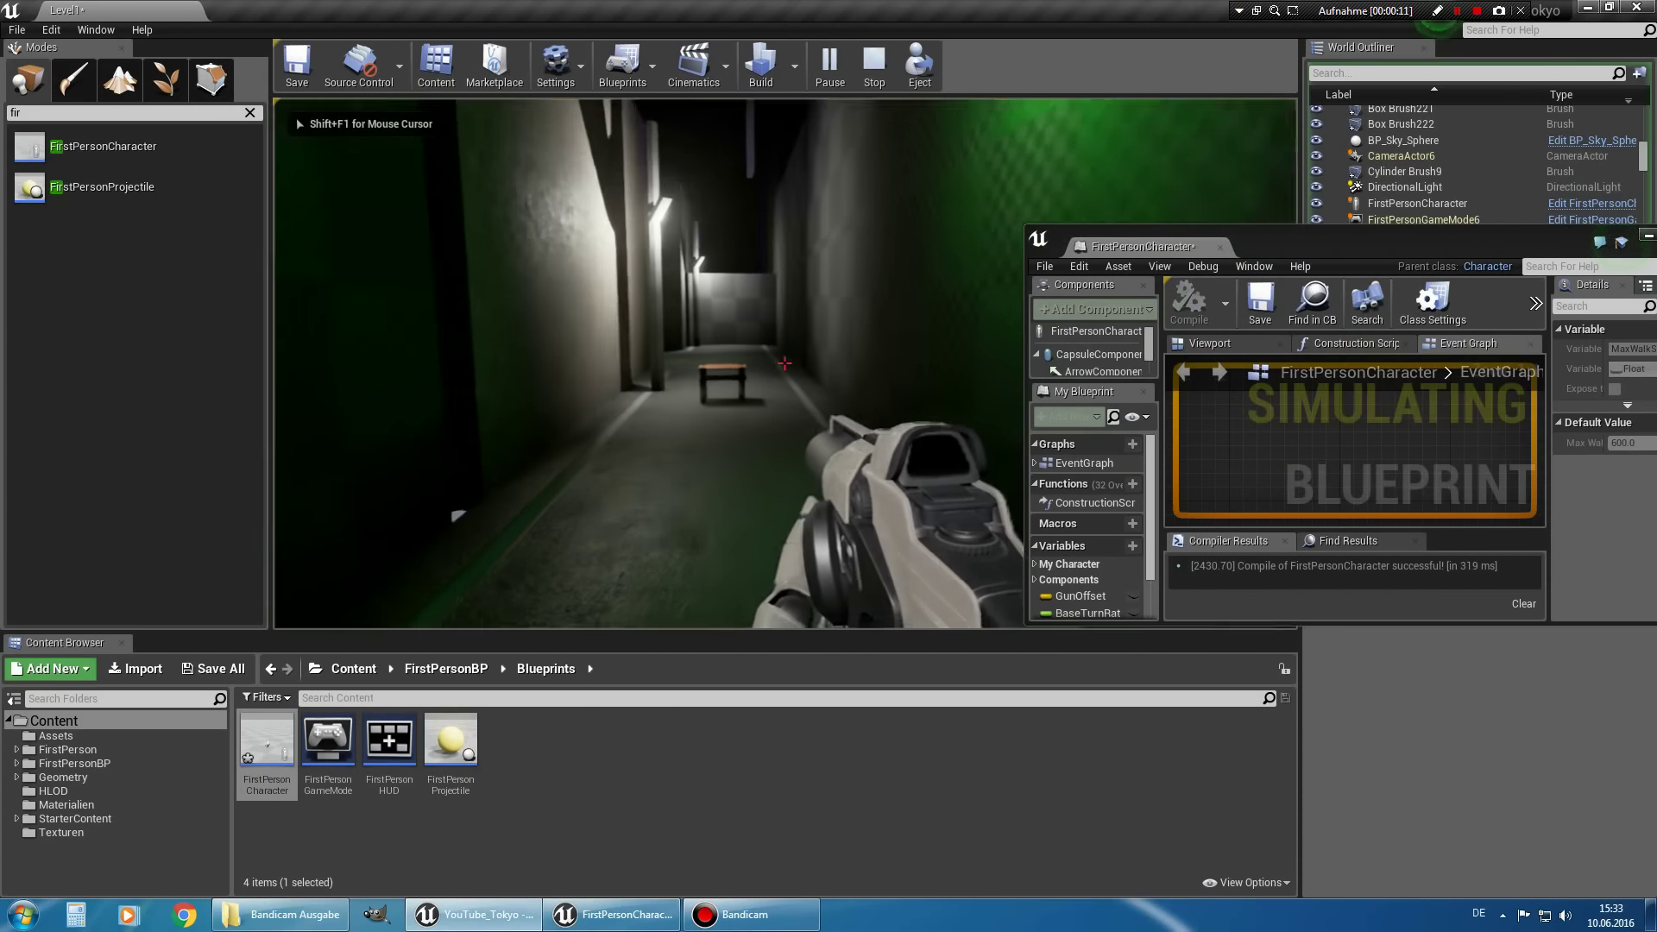
# Walk the character forward past the bench and down the green-lit corridor.
pyautogui.press('w')
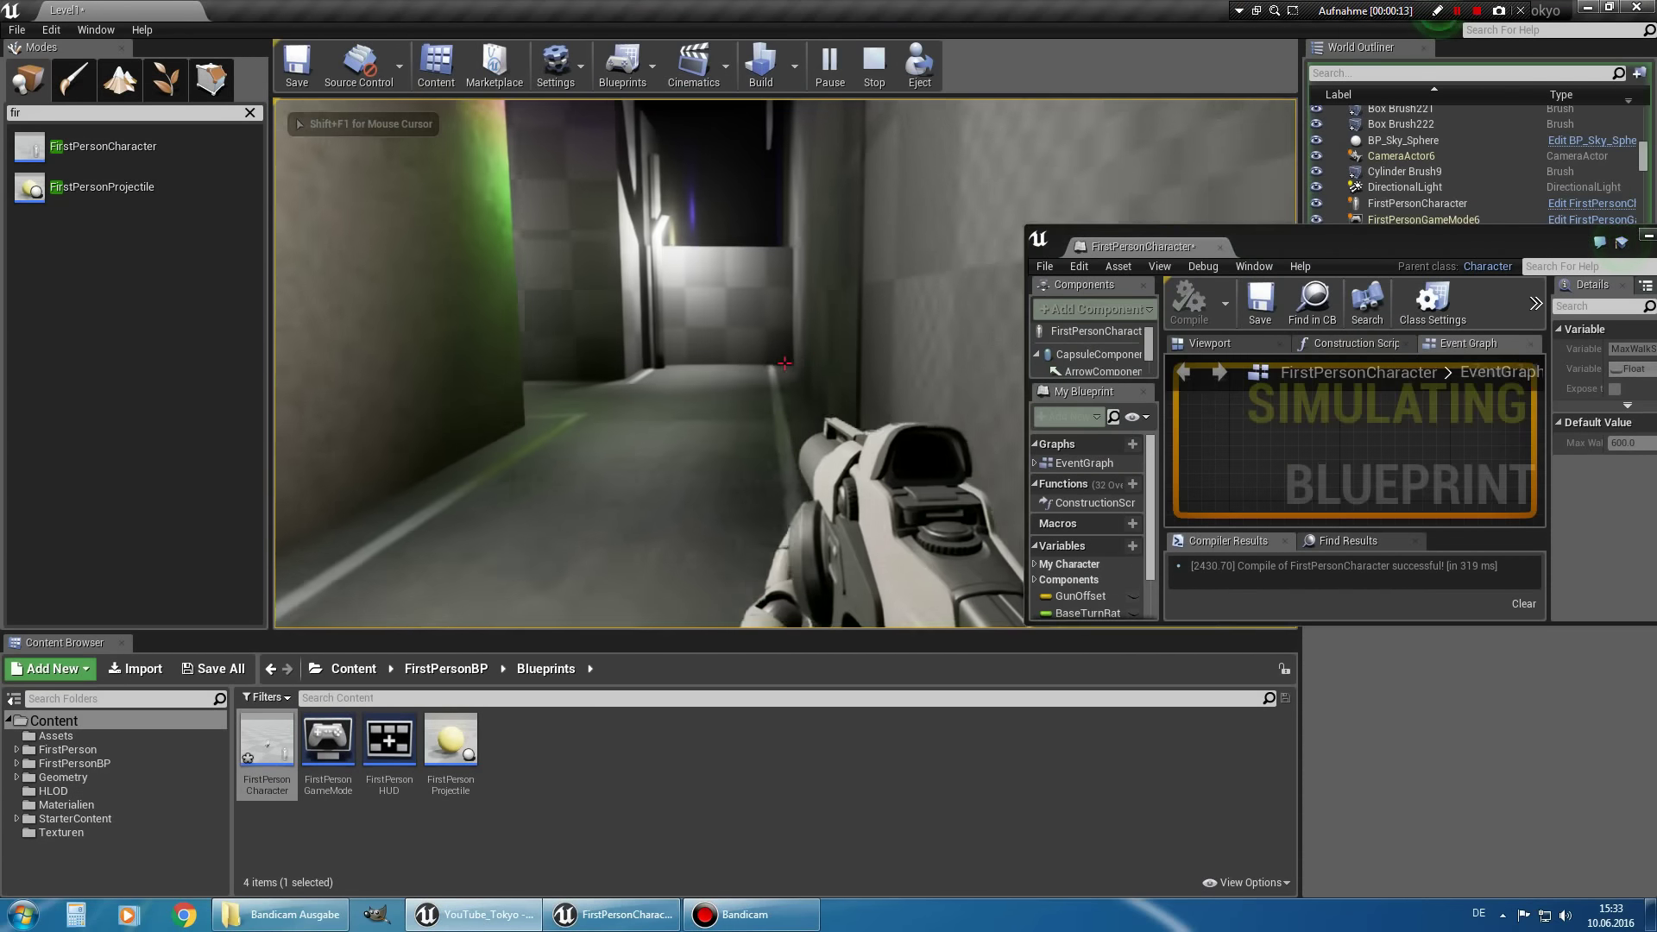
pyautogui.press('w')
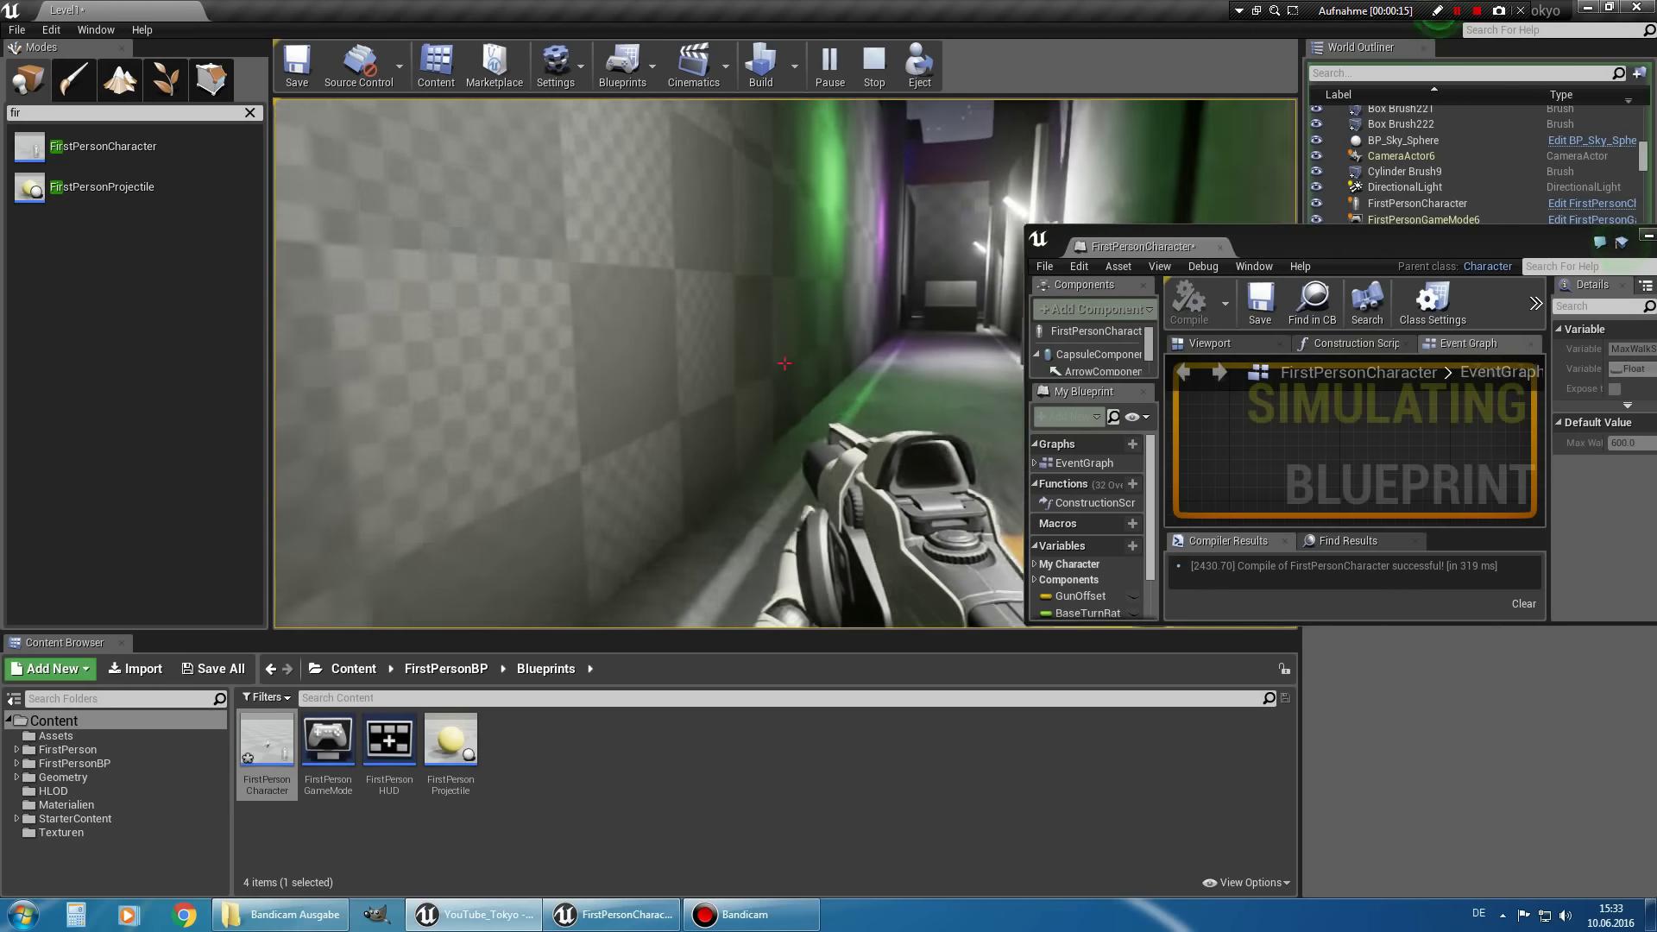
pyautogui.press('w')
pyautogui.hotkey('shift', 'F1')
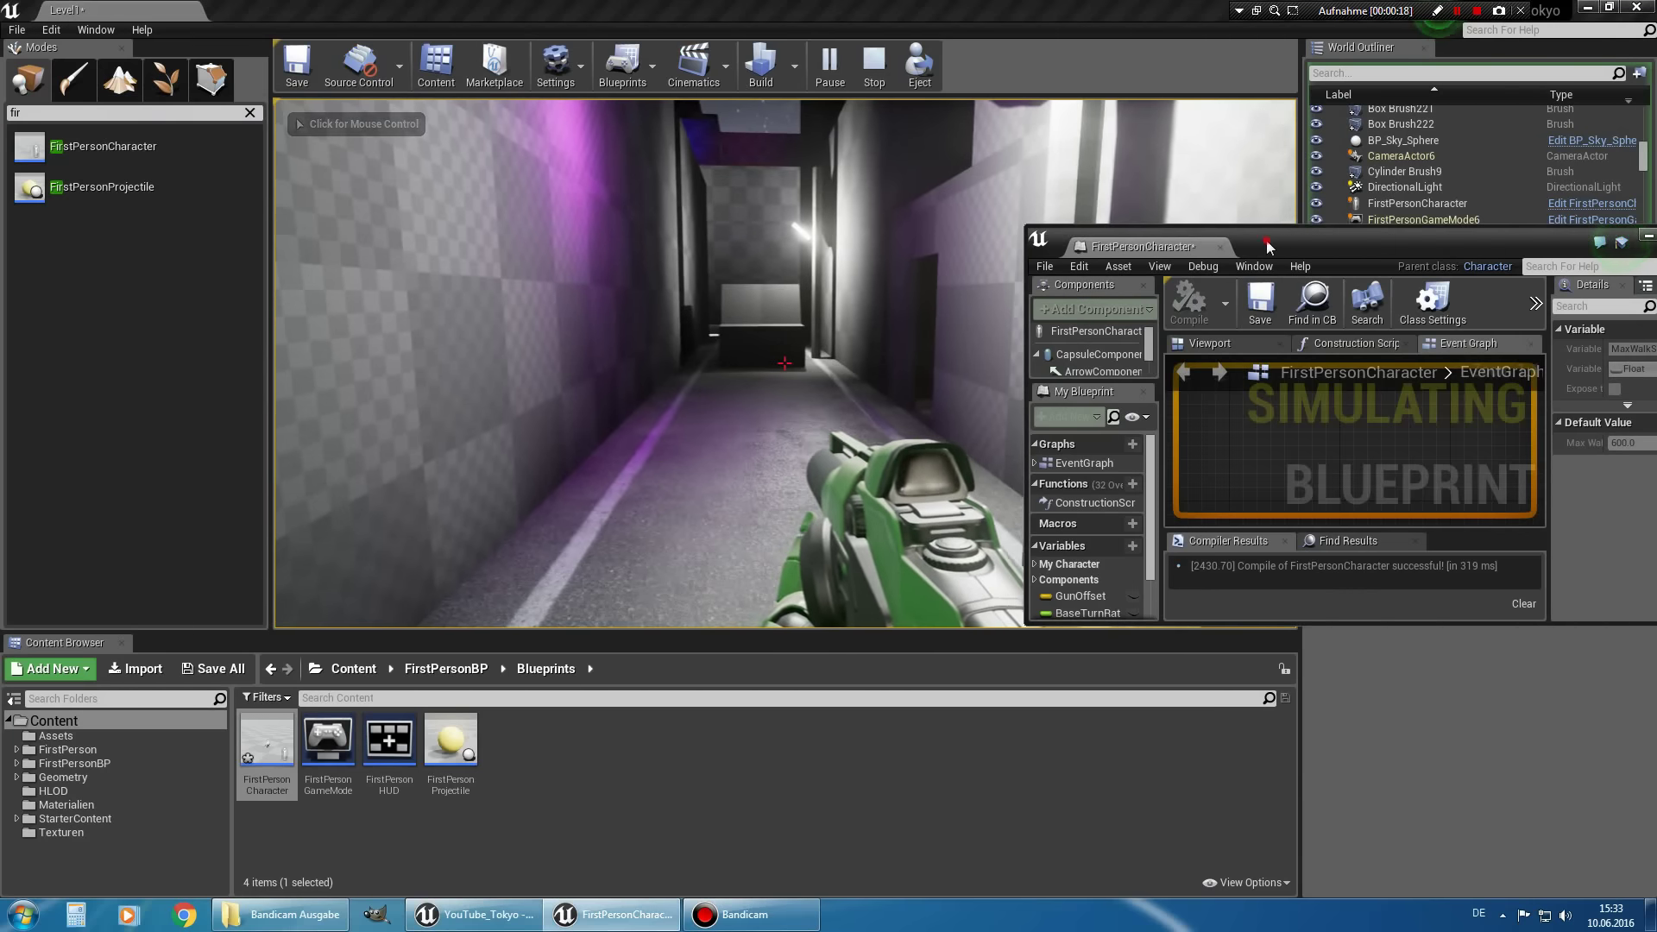
# Maximize the blueprint editor to check the SET and Character Movement nodes, then restore it to floating.
pyautogui.moveTo(1266, 240); pyautogui.dragTo(908, 189)
pyautogui.doubleClick(908, 189)
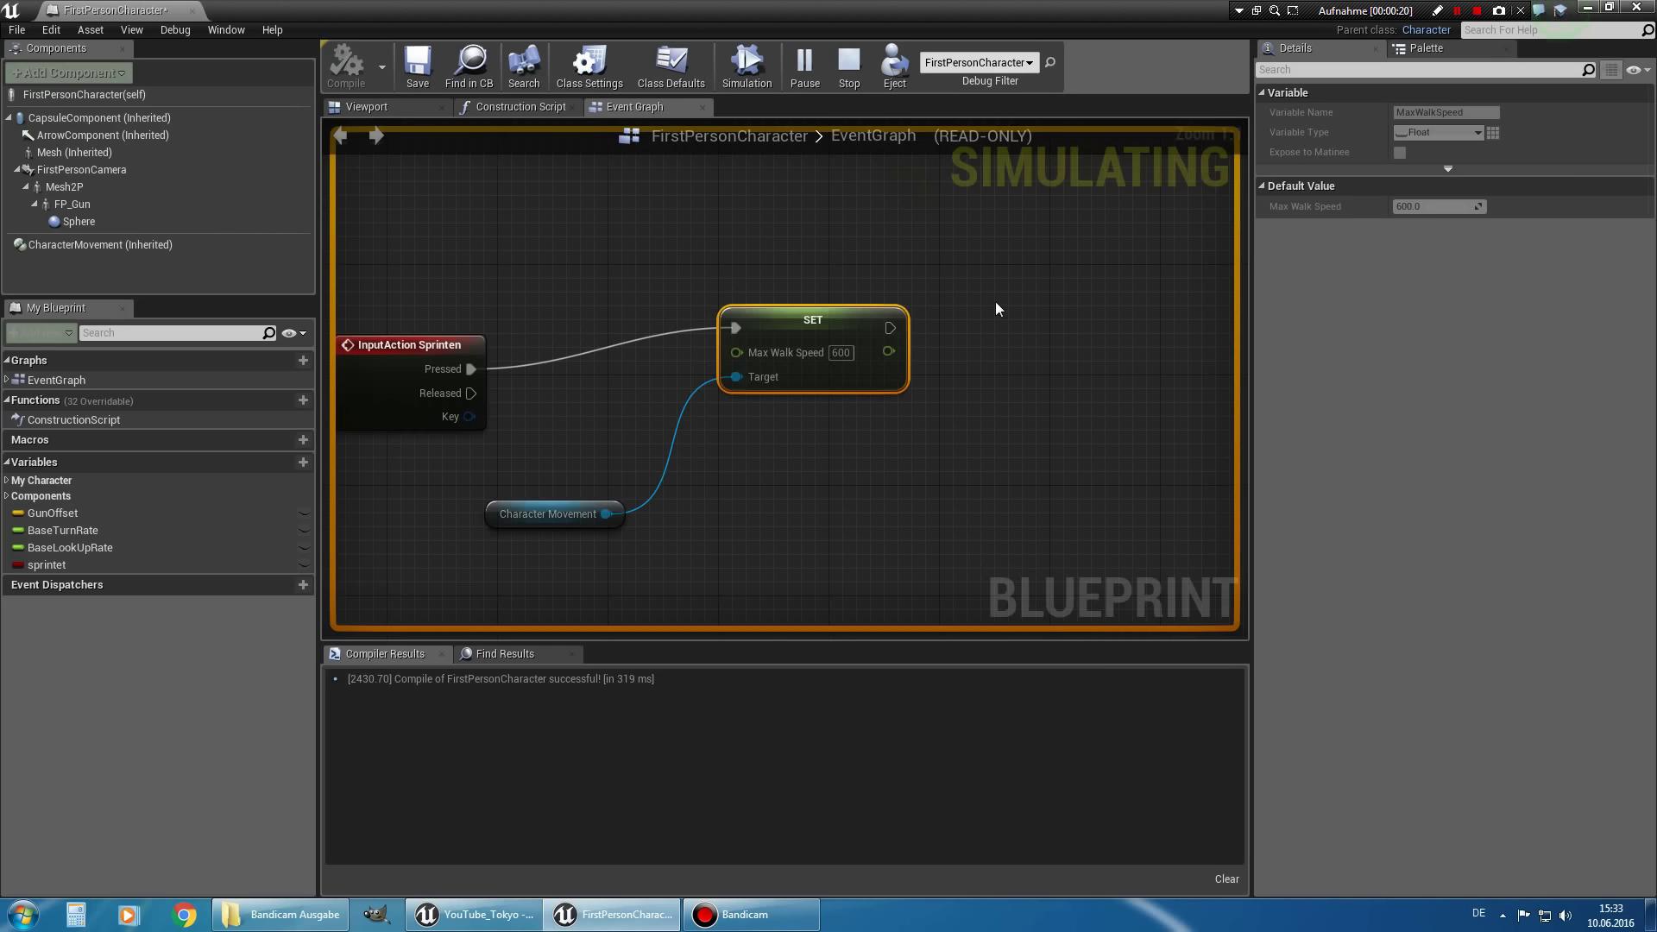
pyautogui.moveTo(1017, 290); pyautogui.dragTo(1091, 271, button='right')
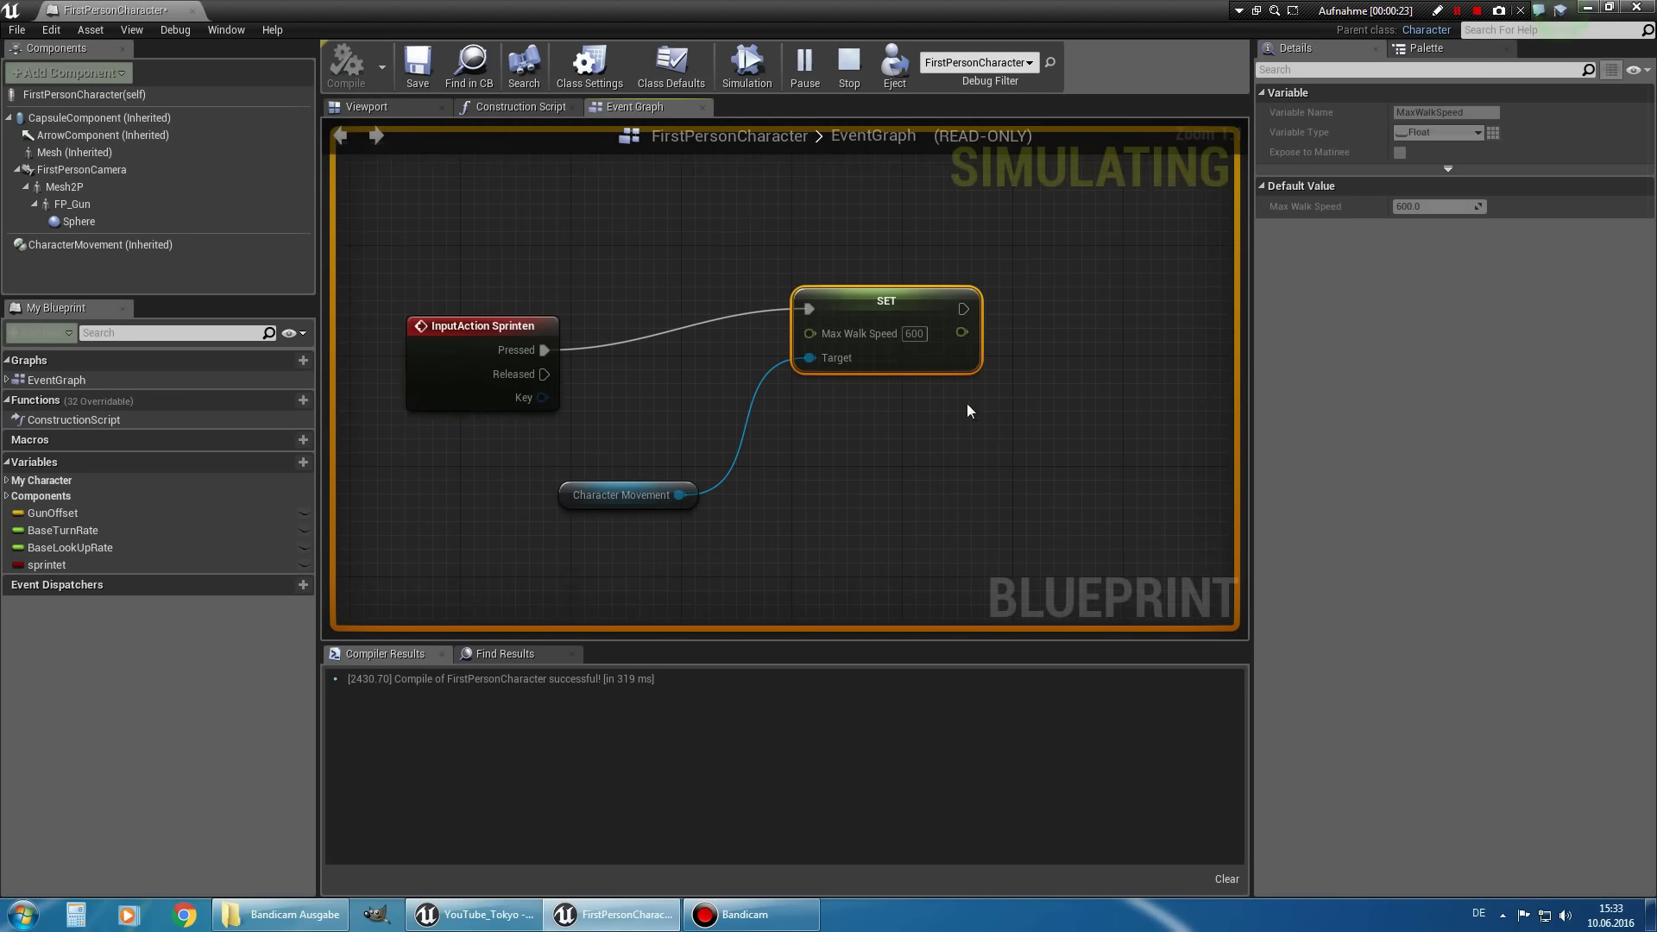
pyautogui.moveTo(690, 278); pyautogui.dragTo(946, 518)
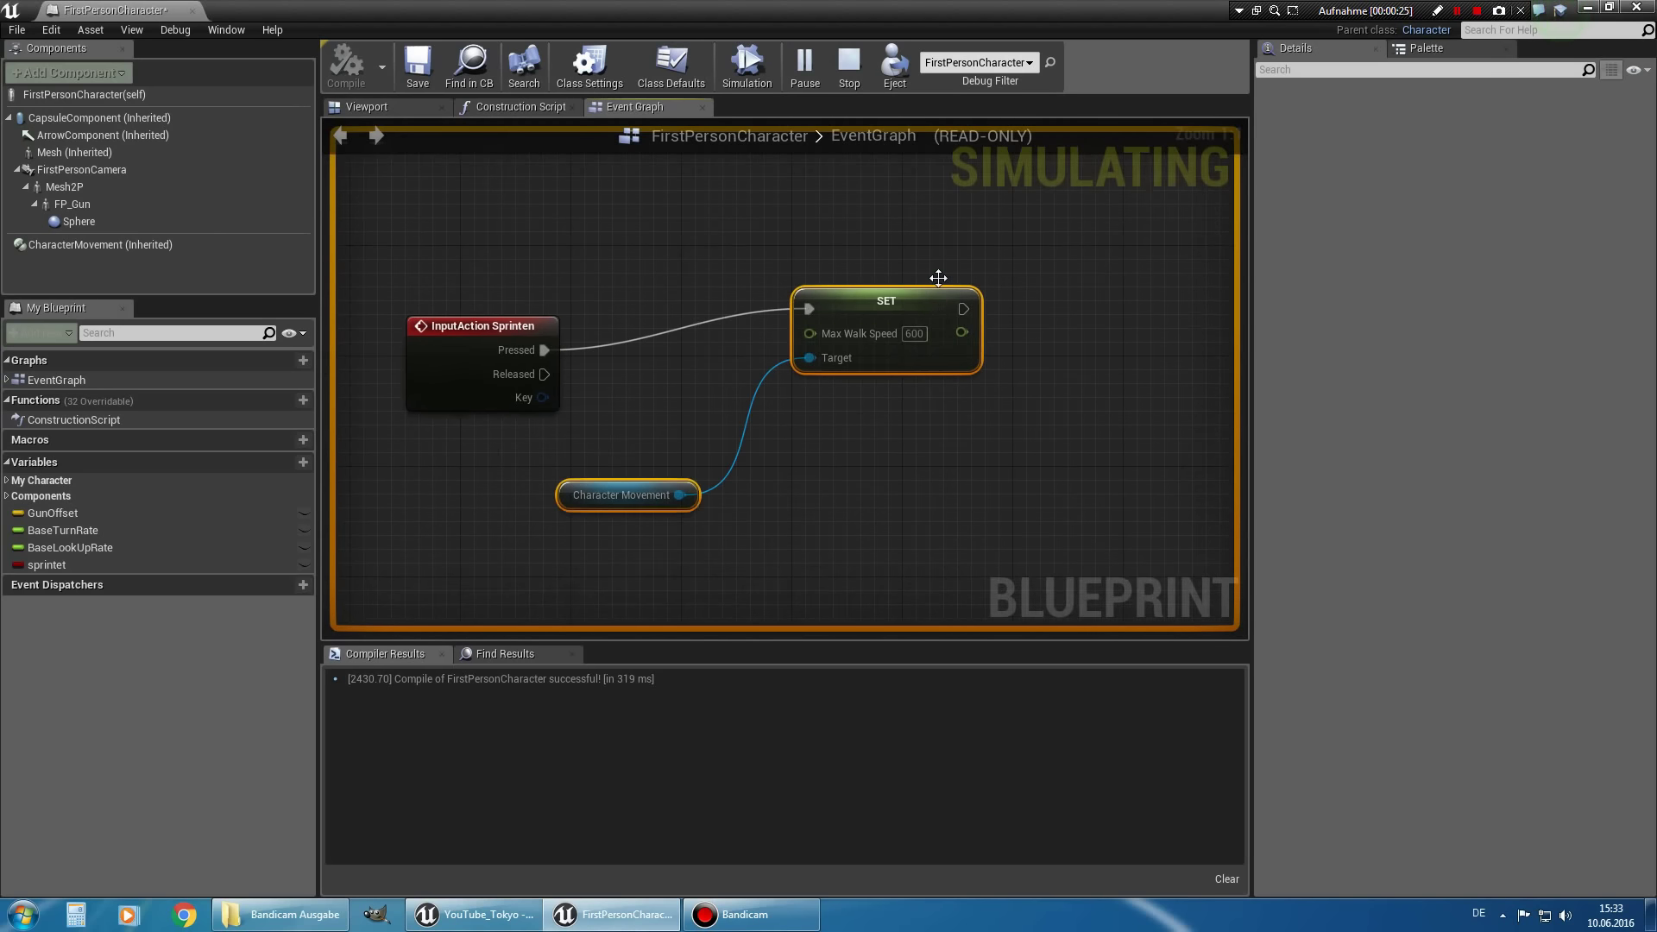
pyautogui.click(968, 442)
pyautogui.doubleClick(121, 12)
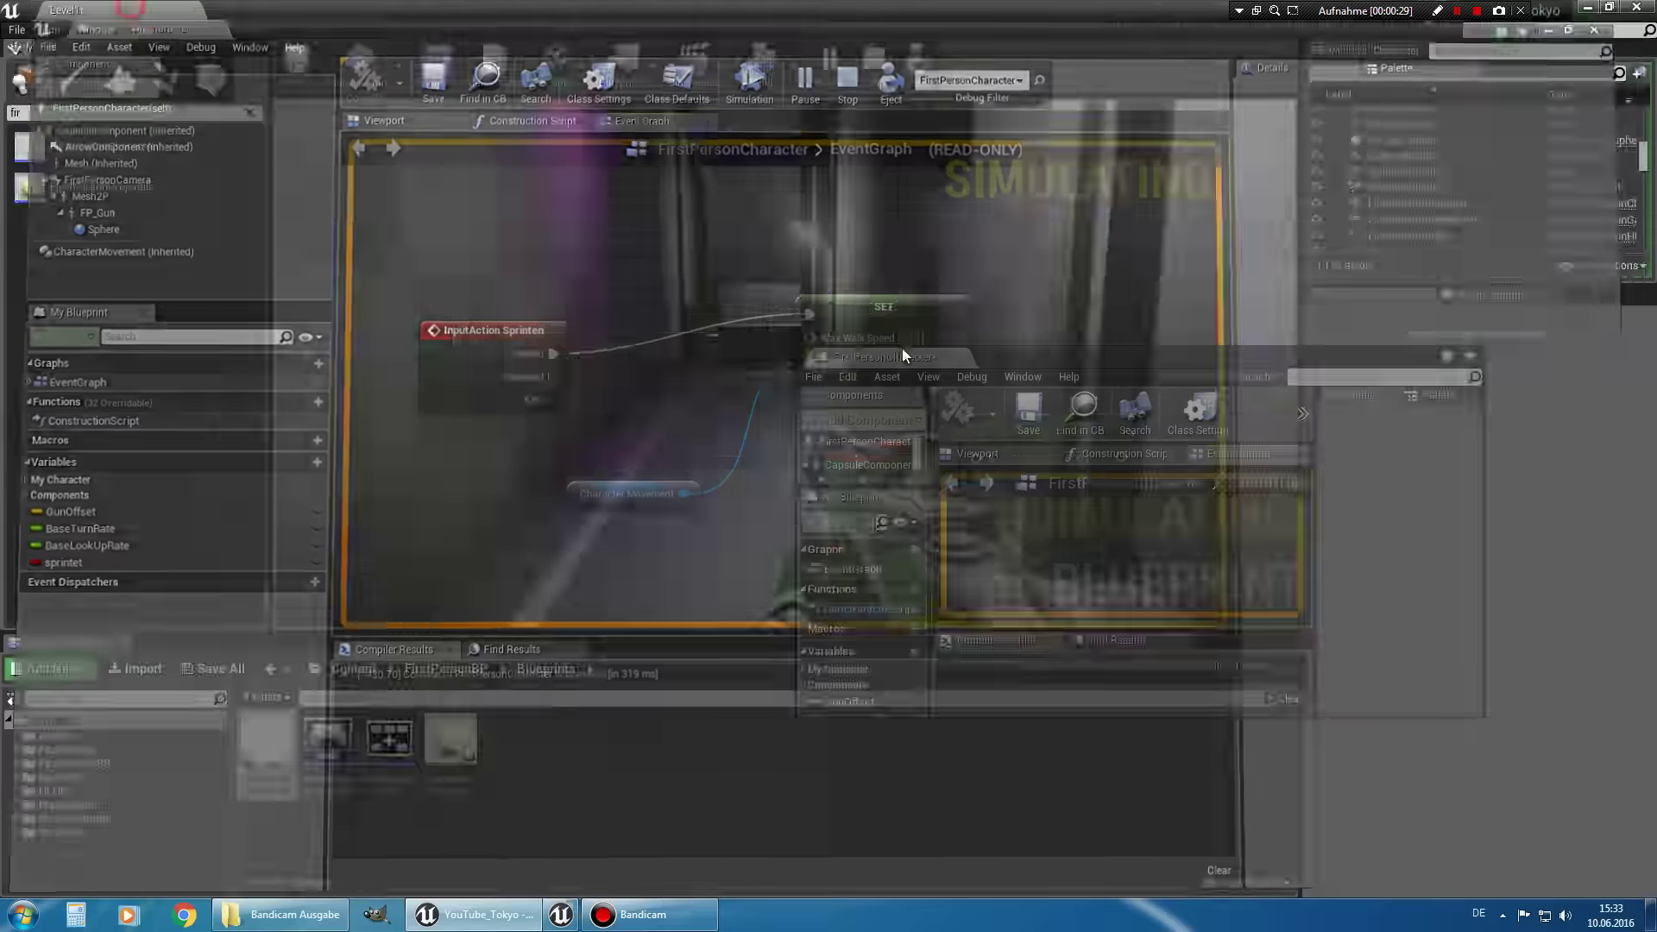
# Maximize the blueprint editor and delete the old sprintet variable.
pyautogui.moveTo(1110, 308); pyautogui.dragTo(789, 96)
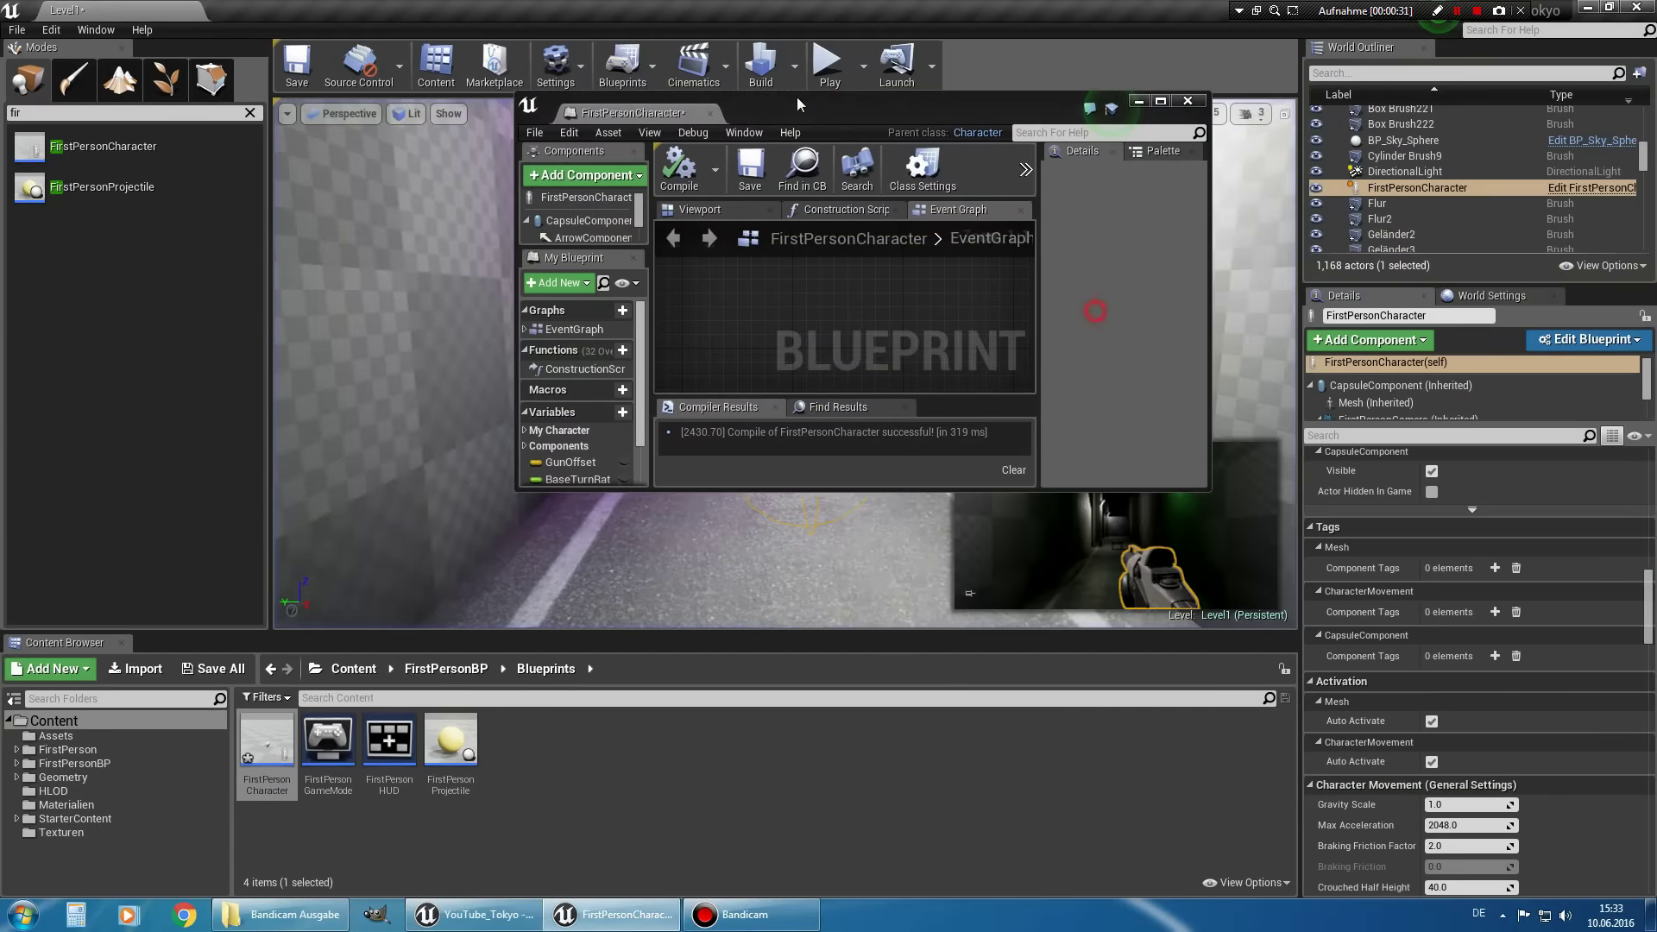
pyautogui.doubleClick(790, 96)
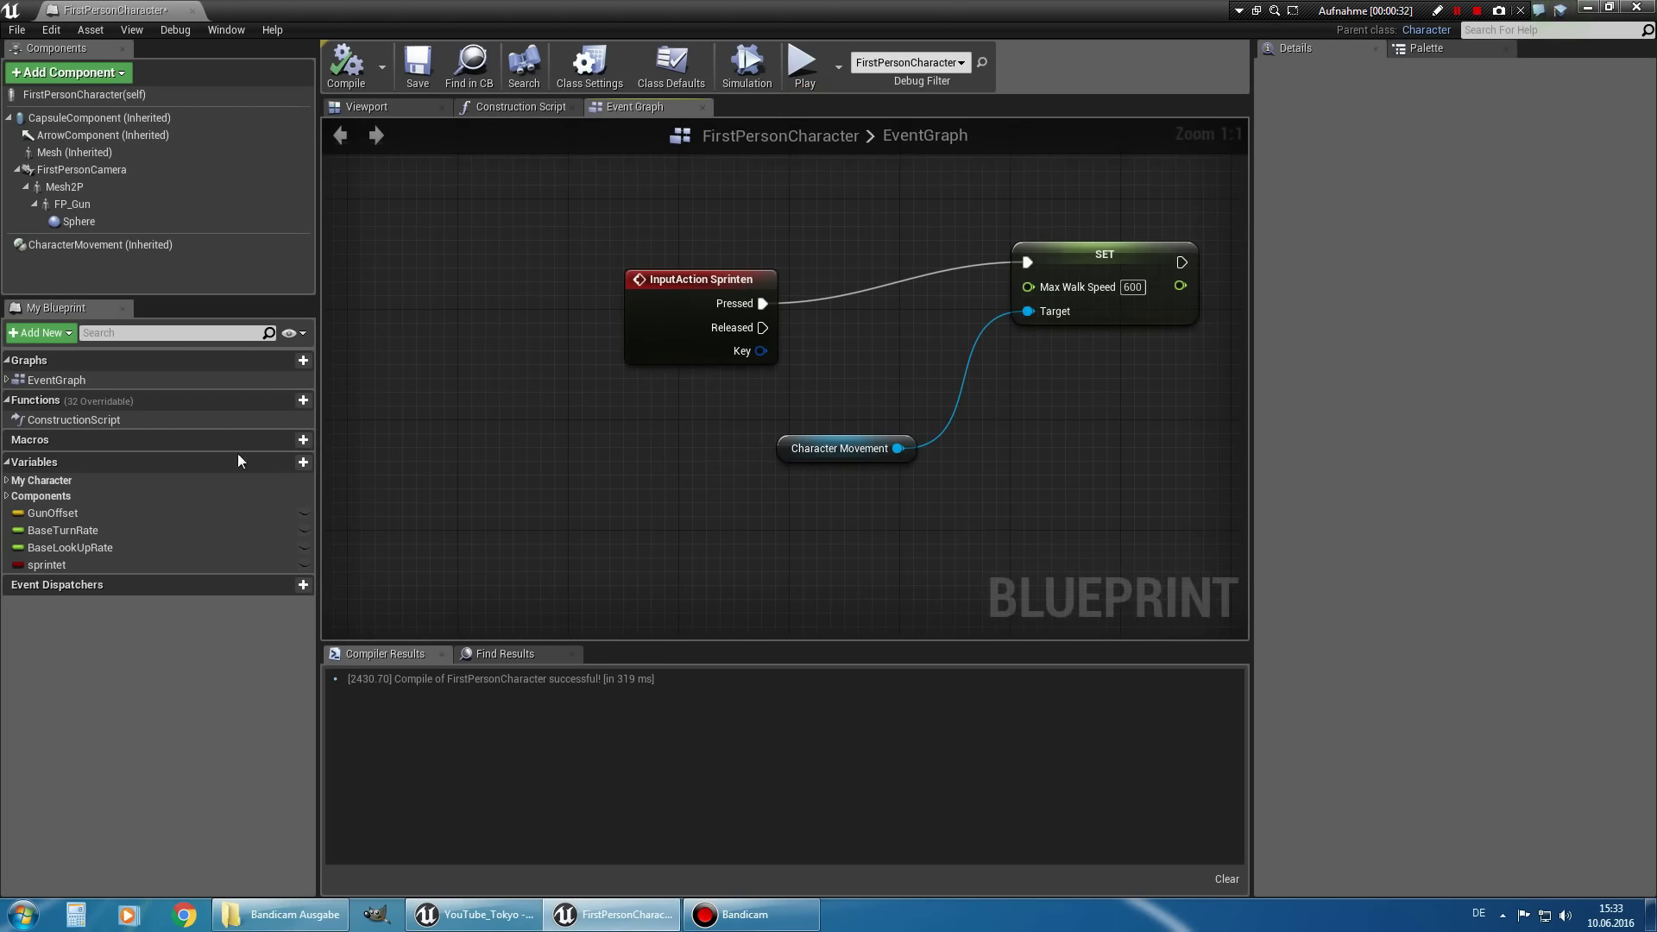
pyautogui.rightClick(66, 563)
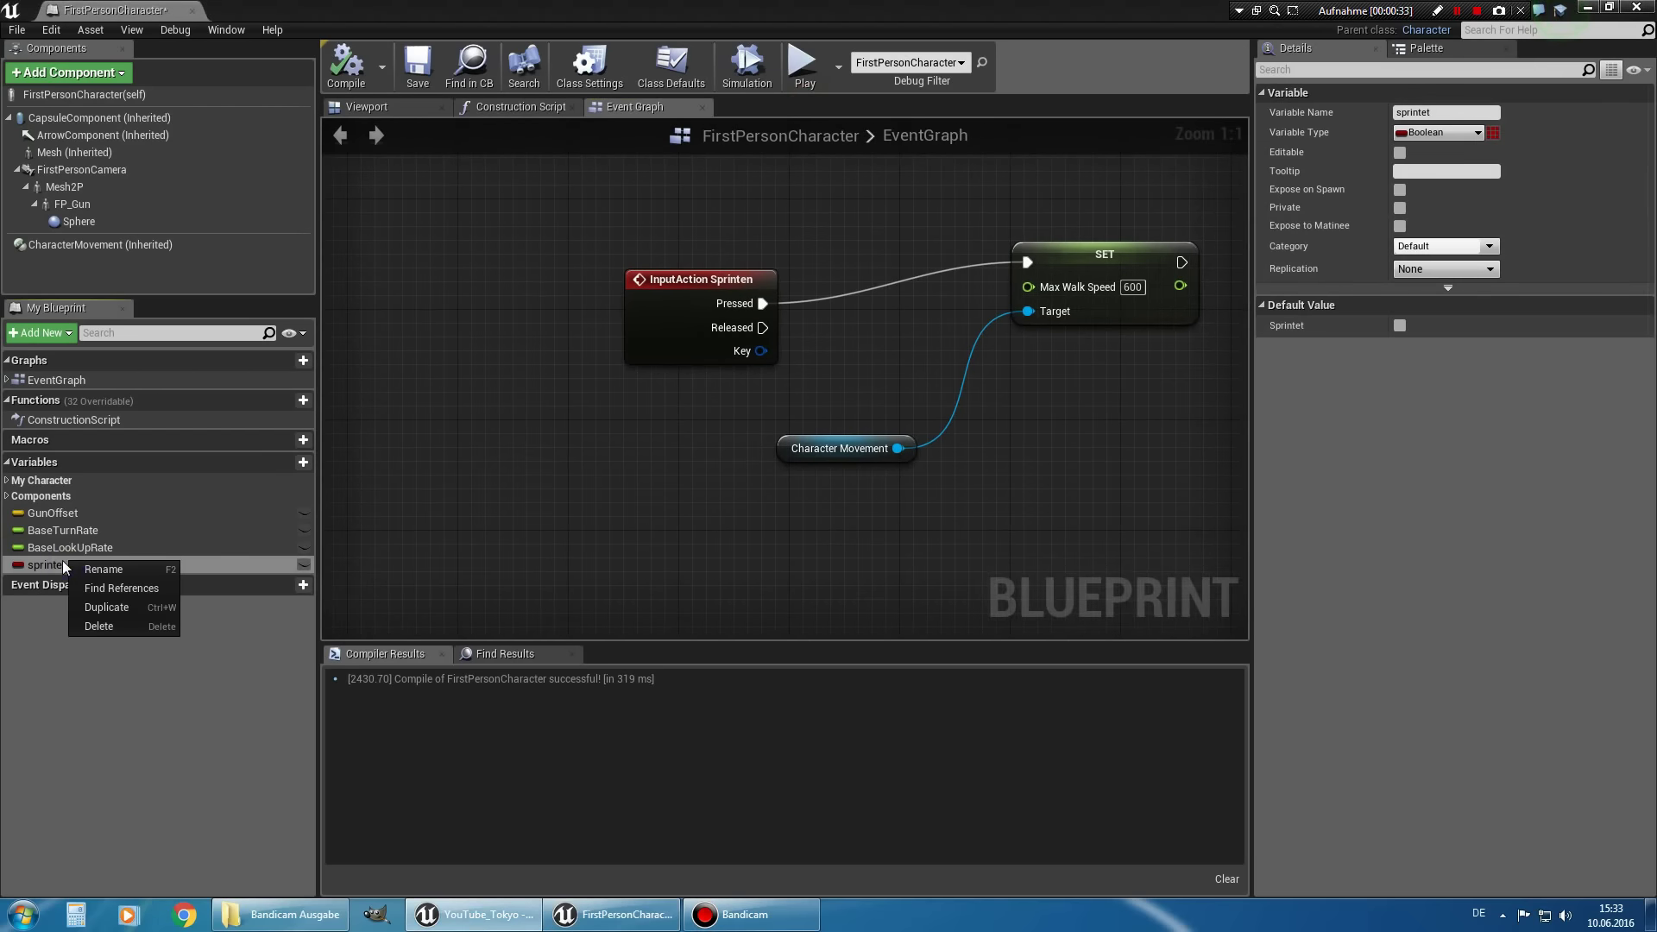
pyautogui.click(120, 627)
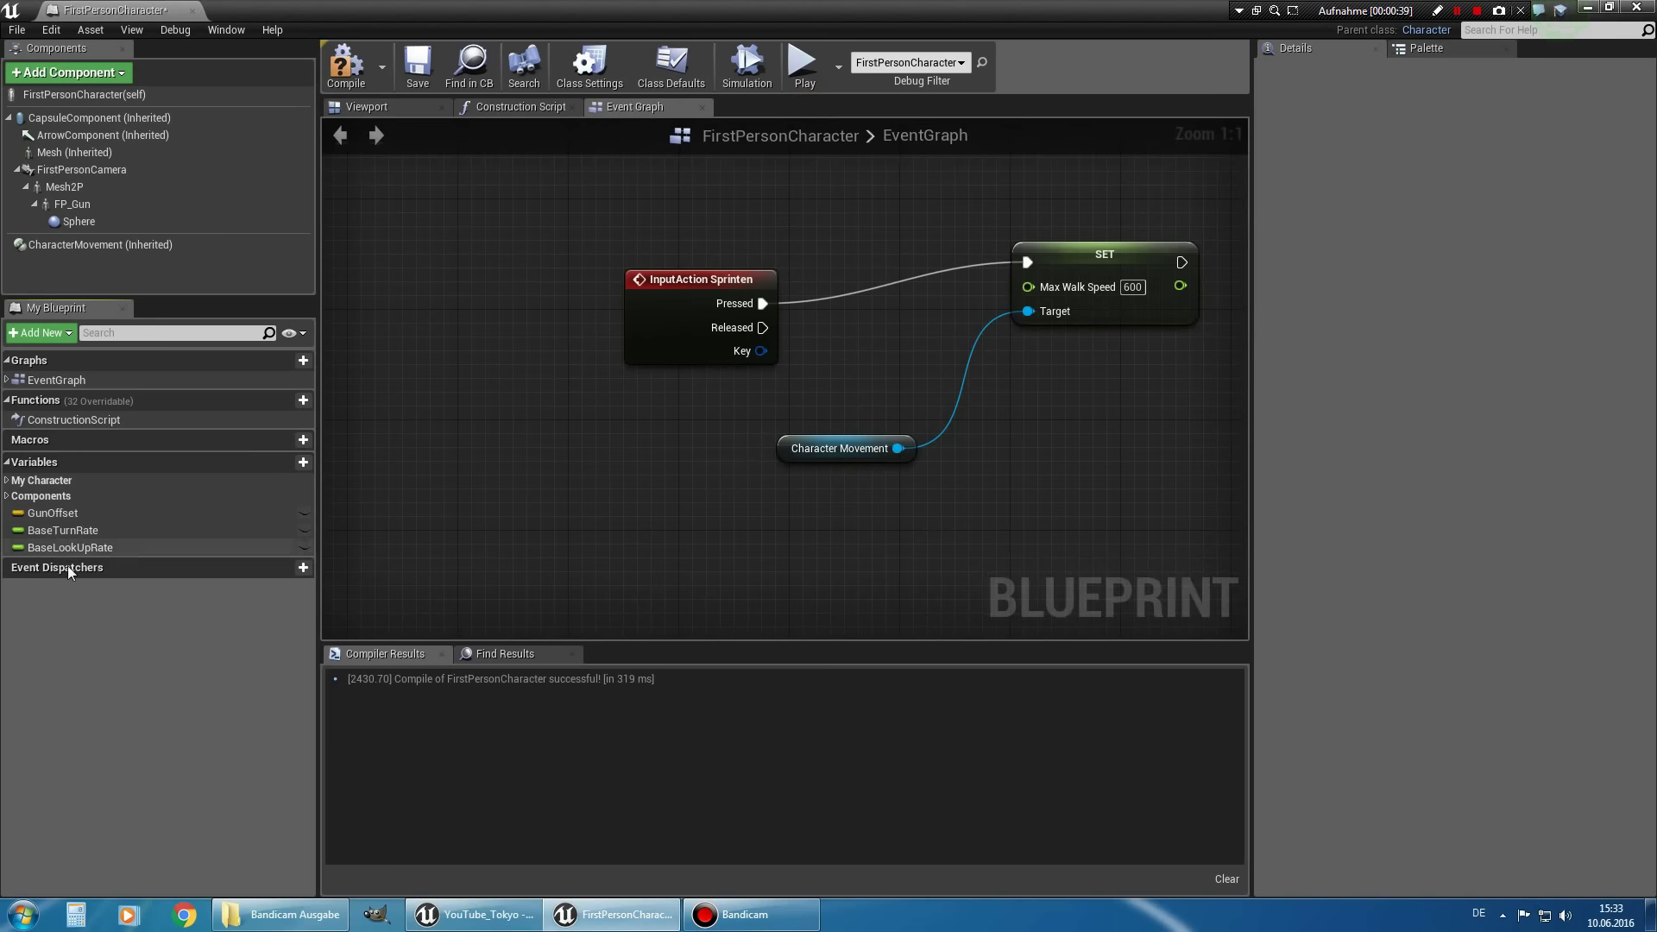
# Create a new Boolean variable named sprintet and compile the blueprint.
pyautogui.click(39, 335)
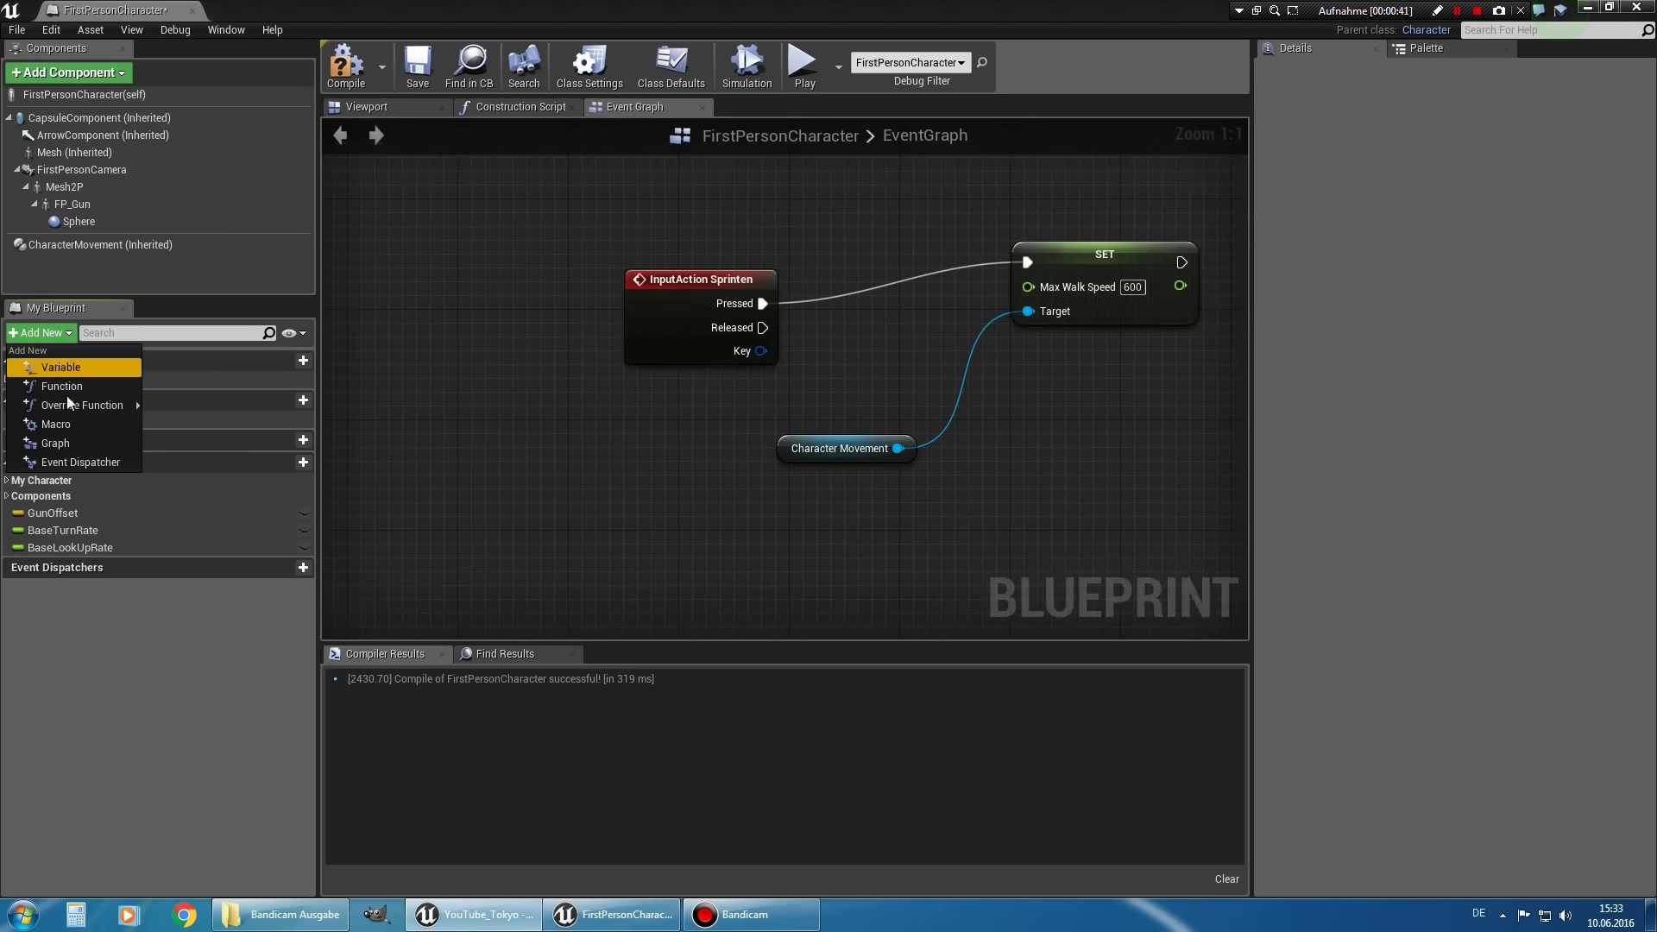
pyautogui.click(80, 365)
pyautogui.write('sprintet')
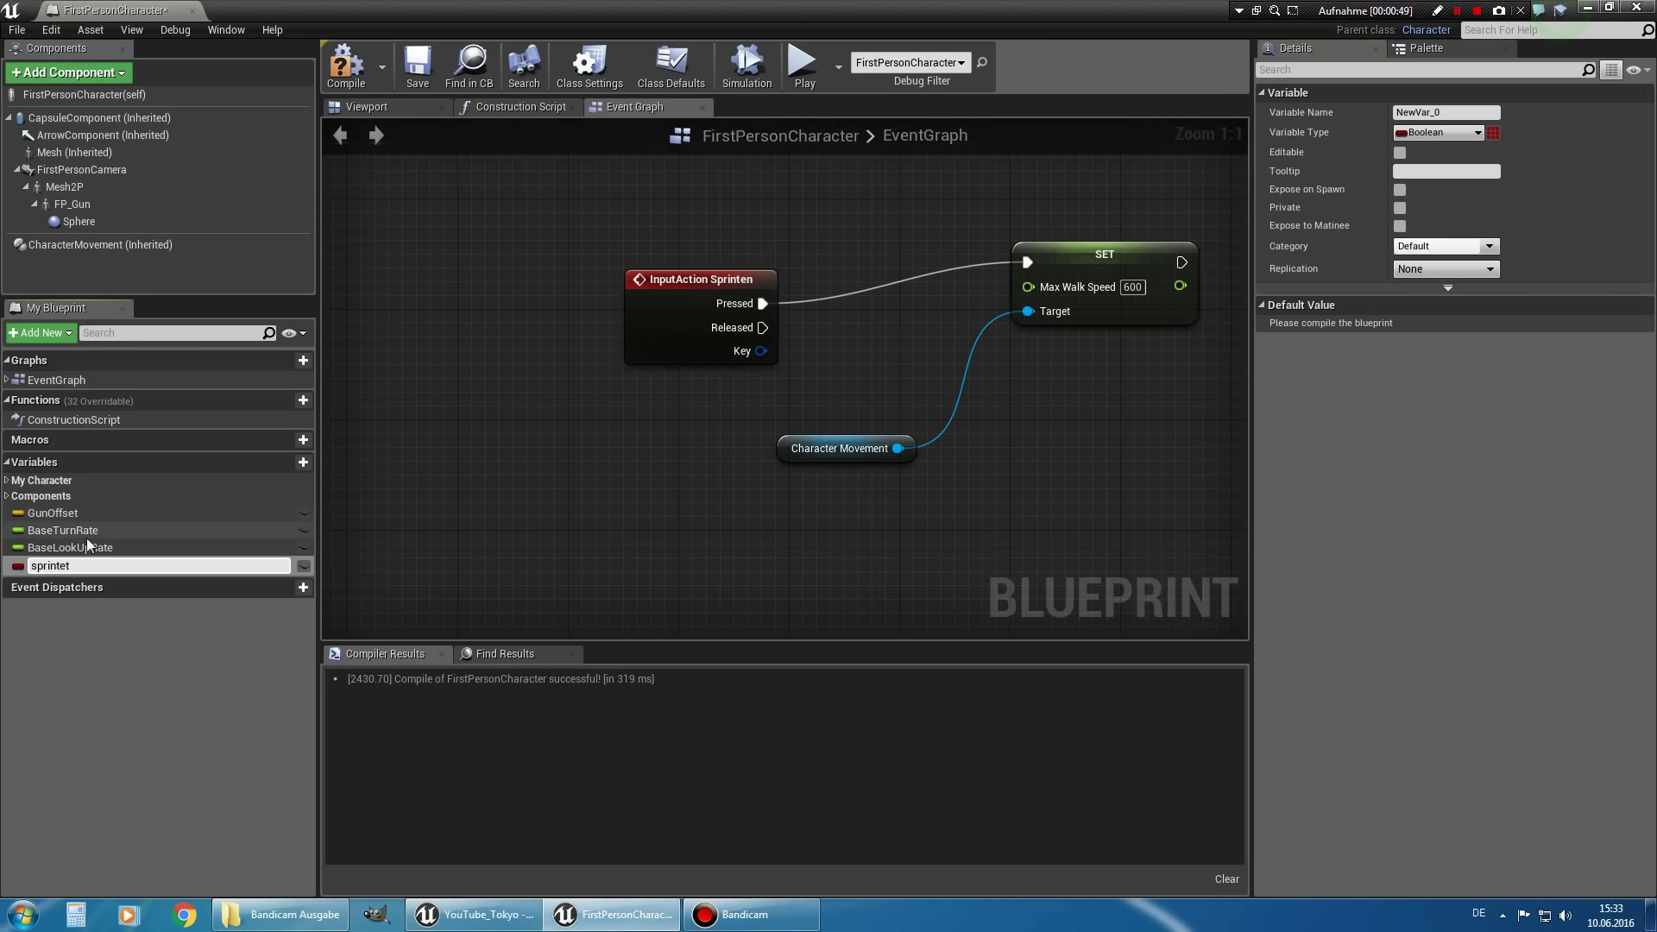
pyautogui.press('Return')
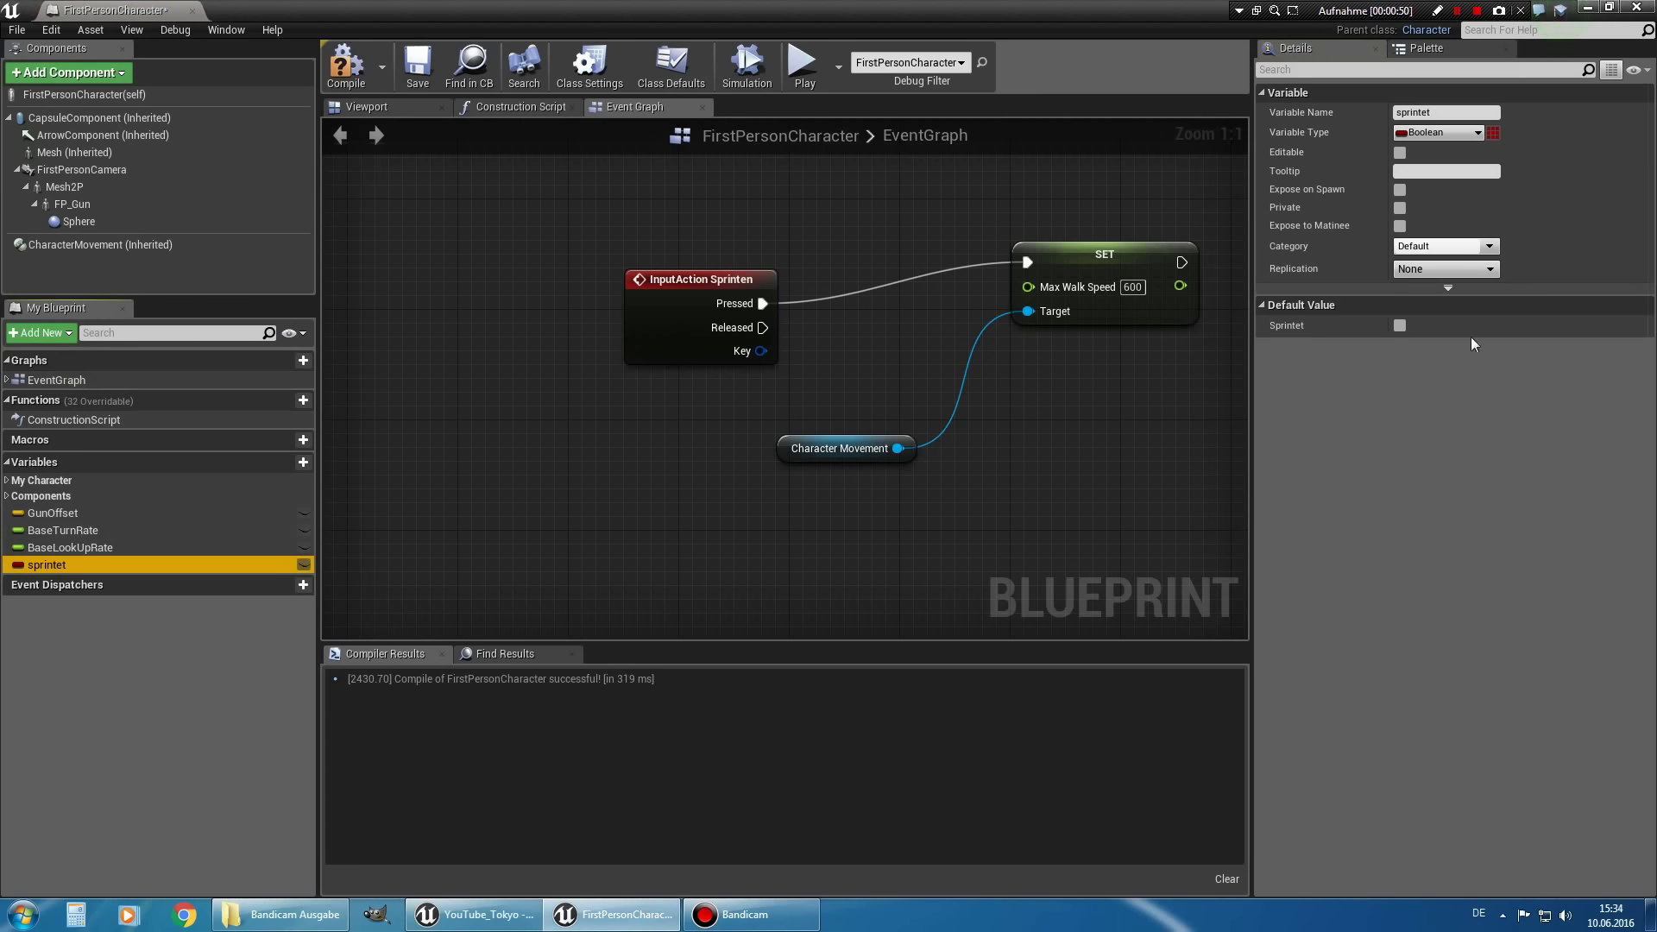
pyautogui.click(345, 65)
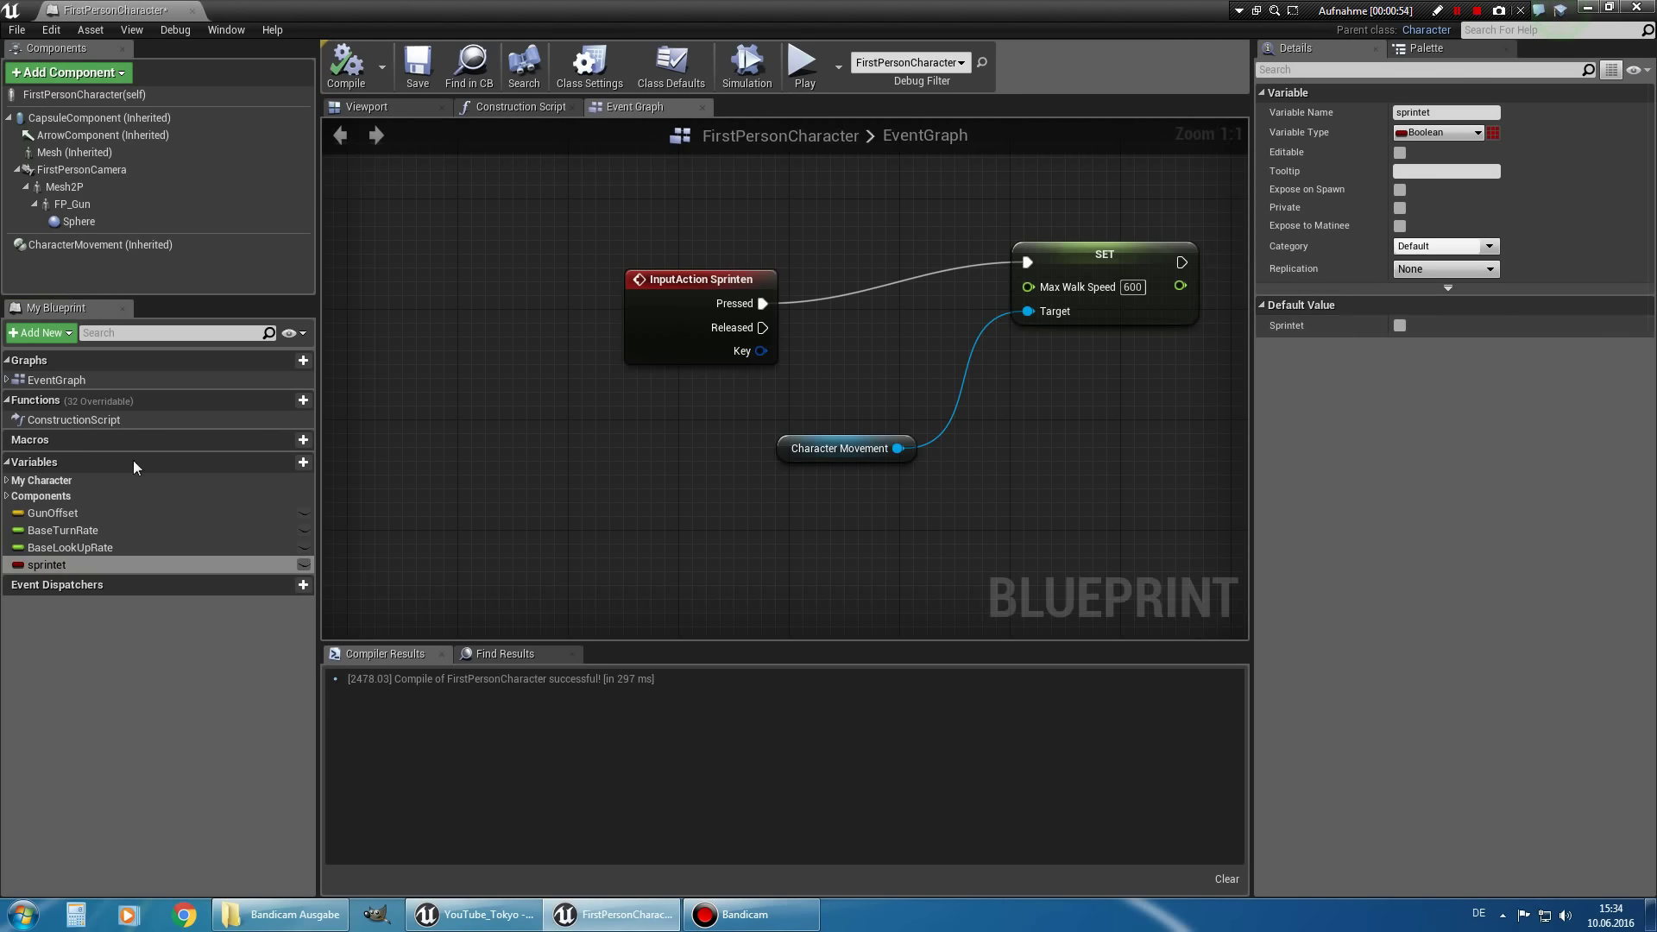
# Place a Sprintet getter node in the graph beside the InputAction Sprinten event.
pyautogui.moveTo(67, 567); pyautogui.dragTo(664, 428)
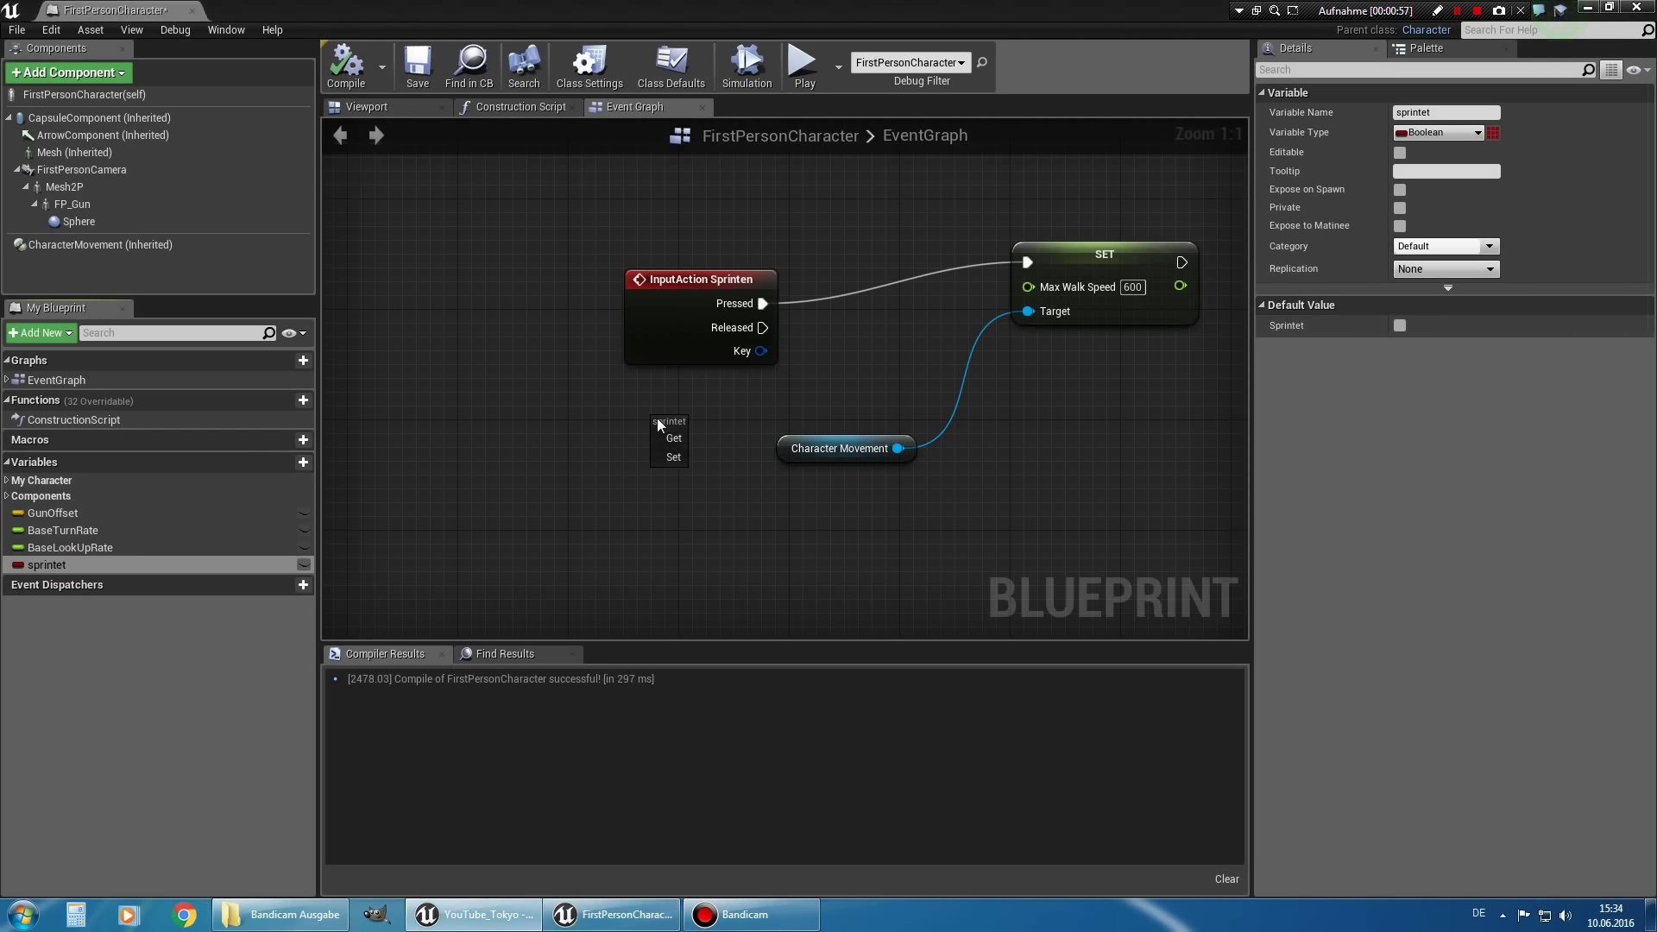
pyautogui.click(672, 439)
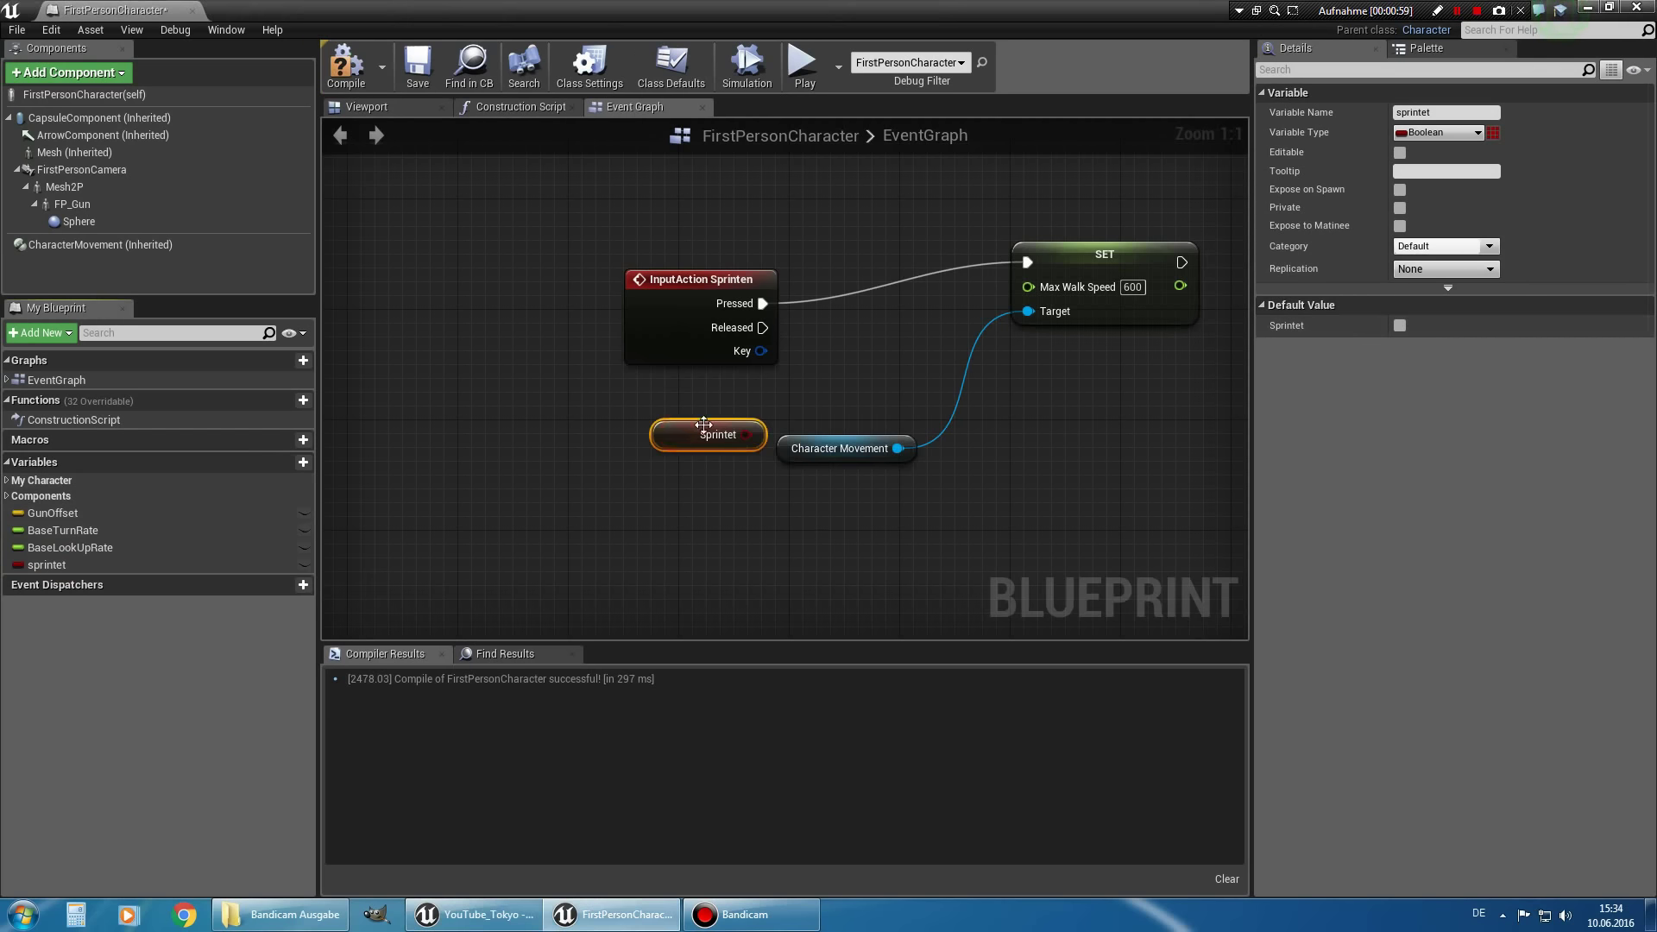
pyautogui.click(47, 566)
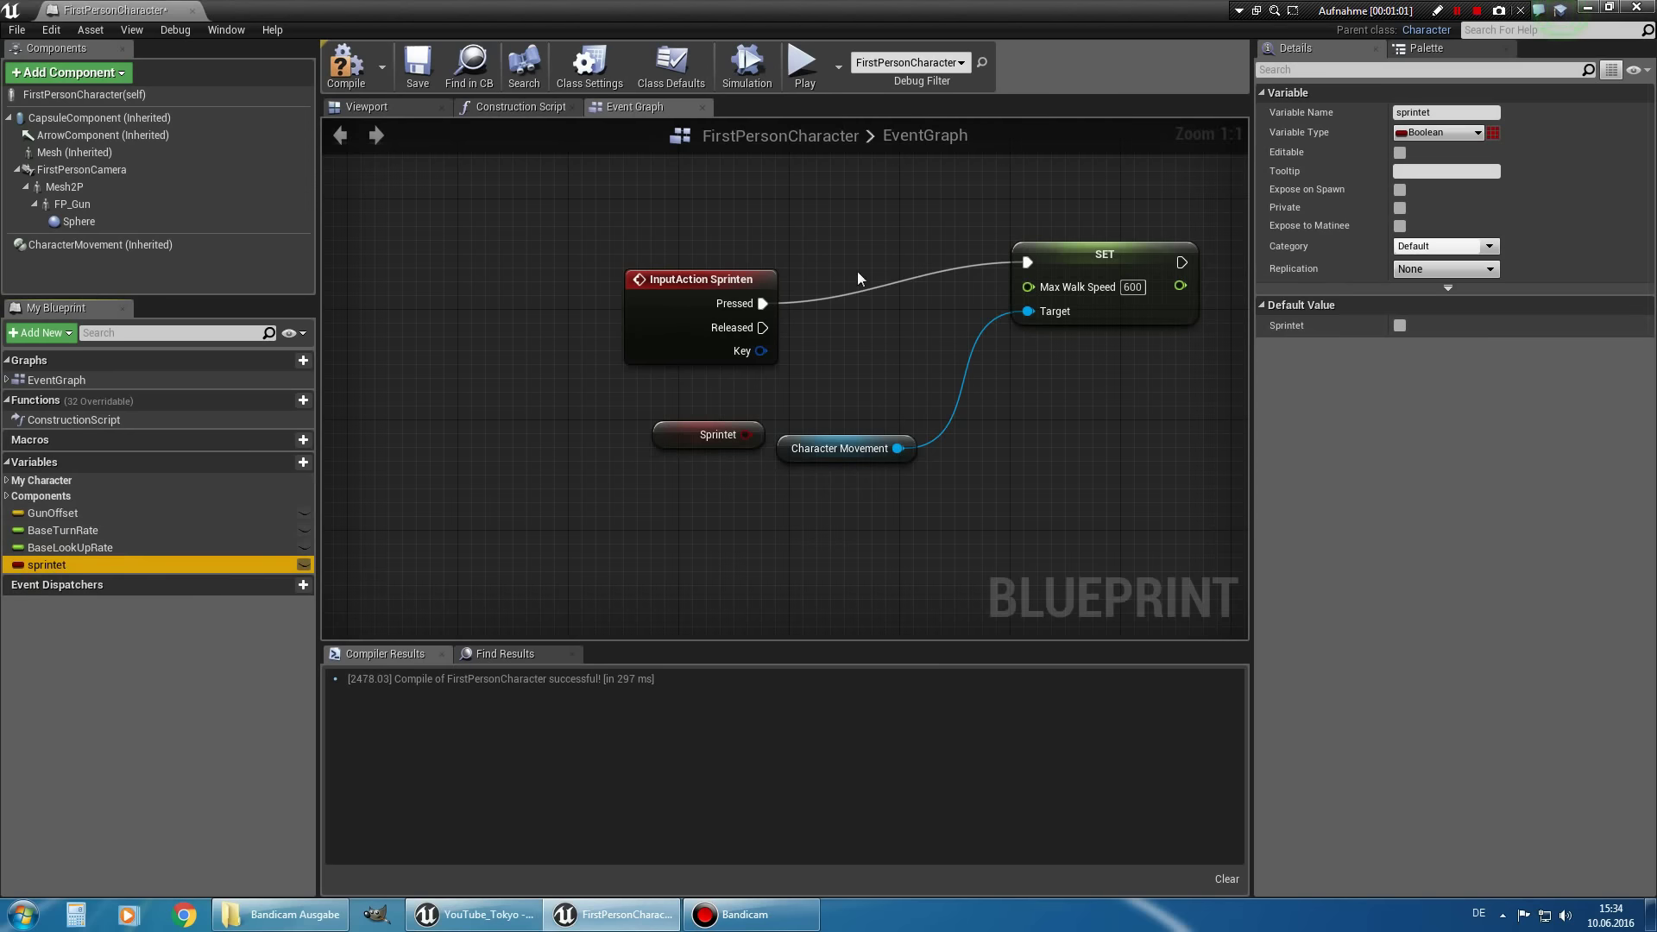
pyautogui.moveTo(673, 279); pyautogui.dragTo(590, 238)
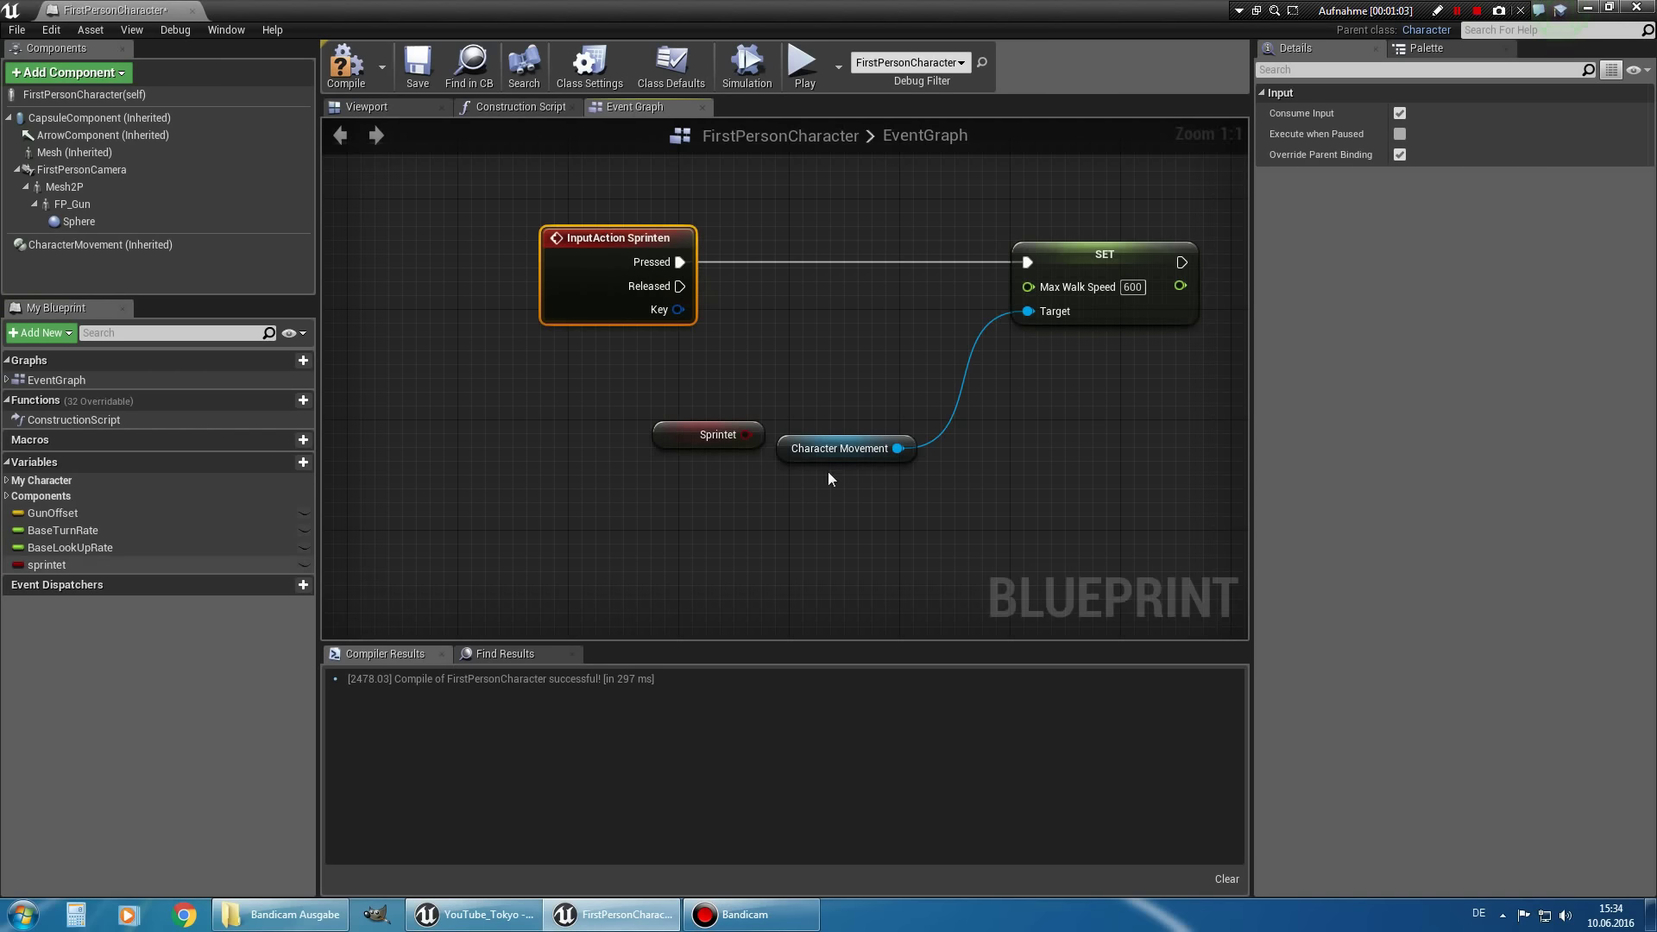
# Add a Branch on the Sprintet condition, fed by Sprinten Pressed, with False leading to the speed SET.
pyautogui.moveTo(716, 432)
pyautogui.mouseDown()
pyautogui.moveTo(676, 419)
pyautogui.moveTo(770, 285)
pyautogui.mouseUp()
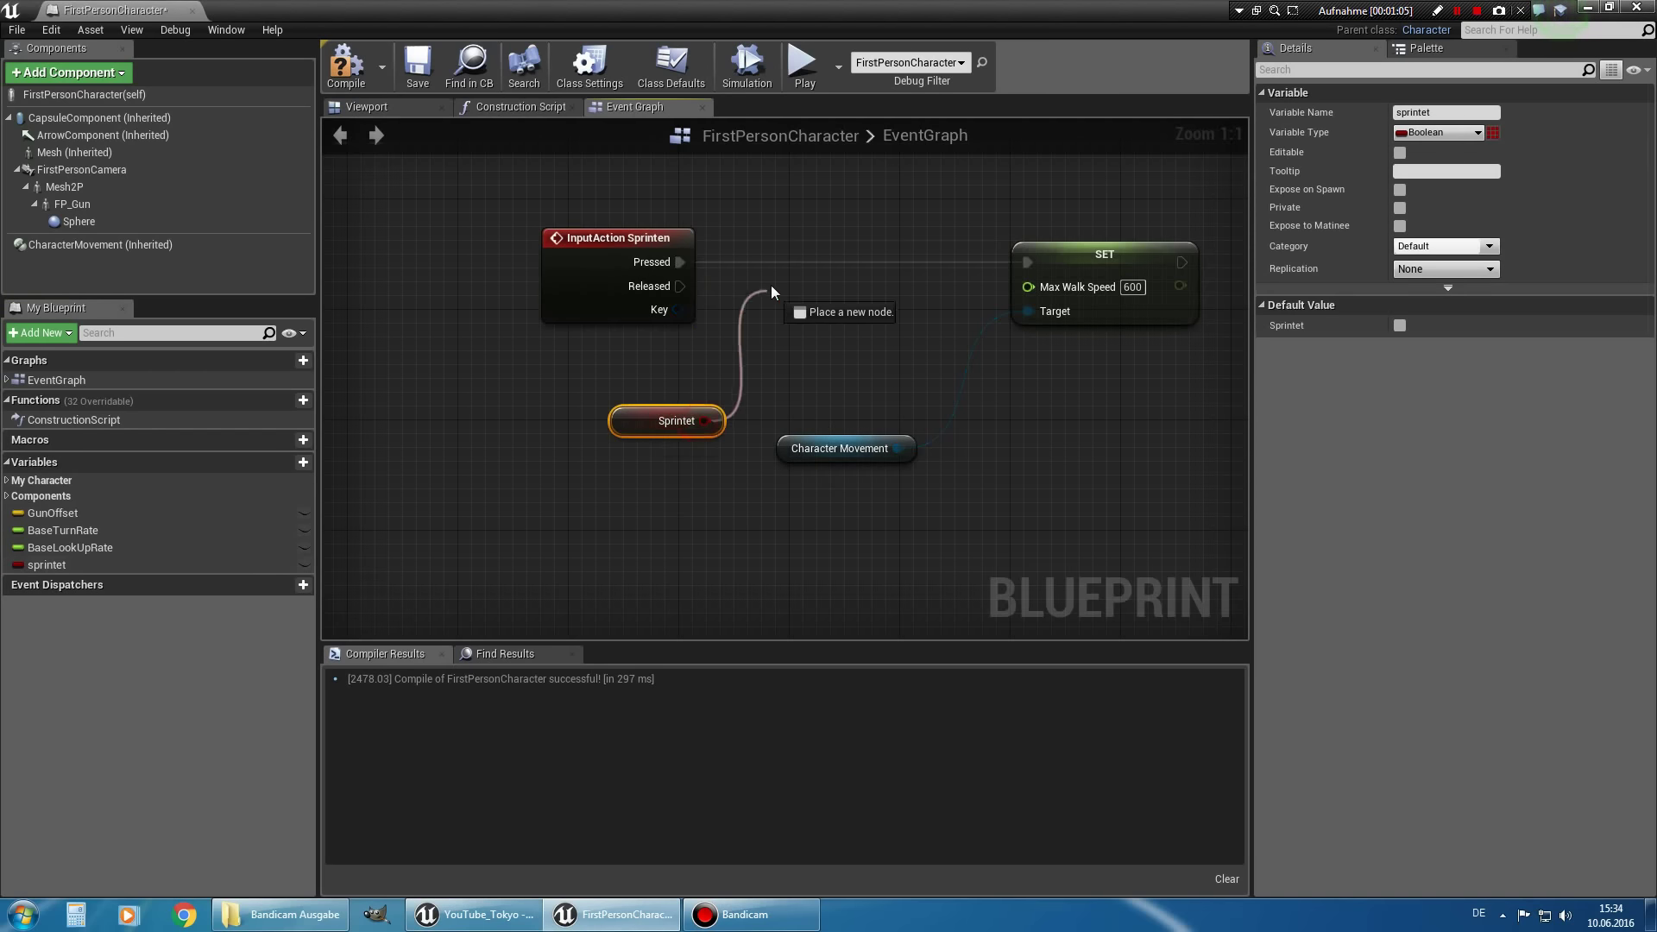
pyautogui.write('branch')
pyautogui.press('Return')
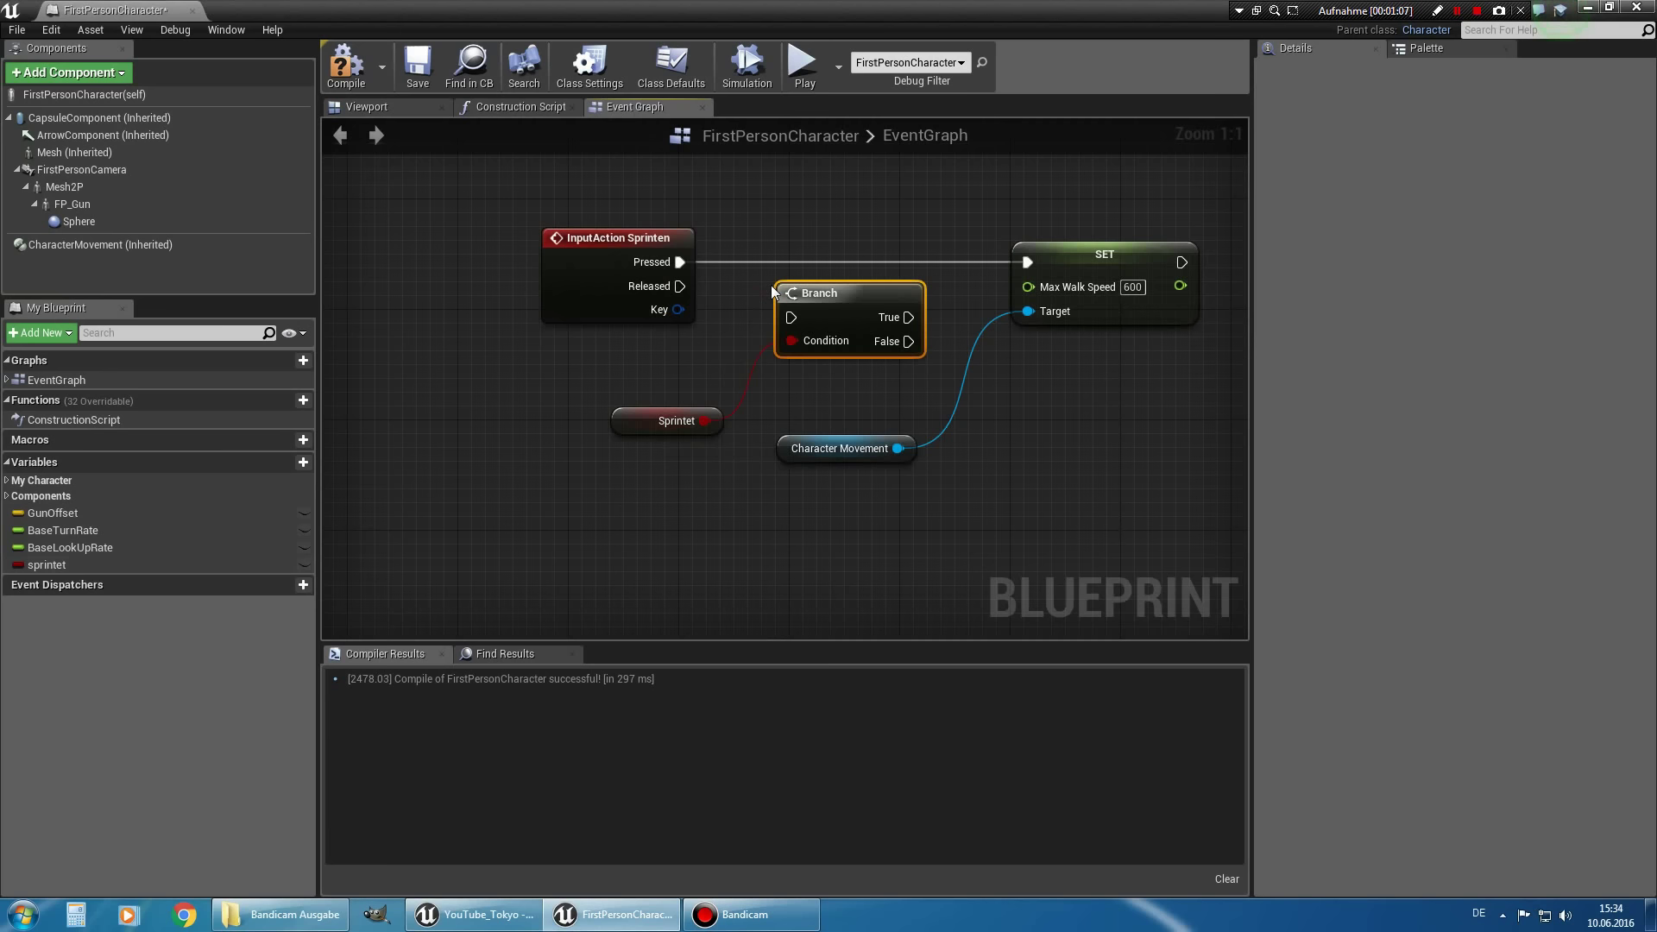
pyautogui.moveTo(680, 261)
pyautogui.mouseDown()
pyautogui.moveTo(792, 316)
pyautogui.moveTo(842, 257)
pyautogui.mouseUp()
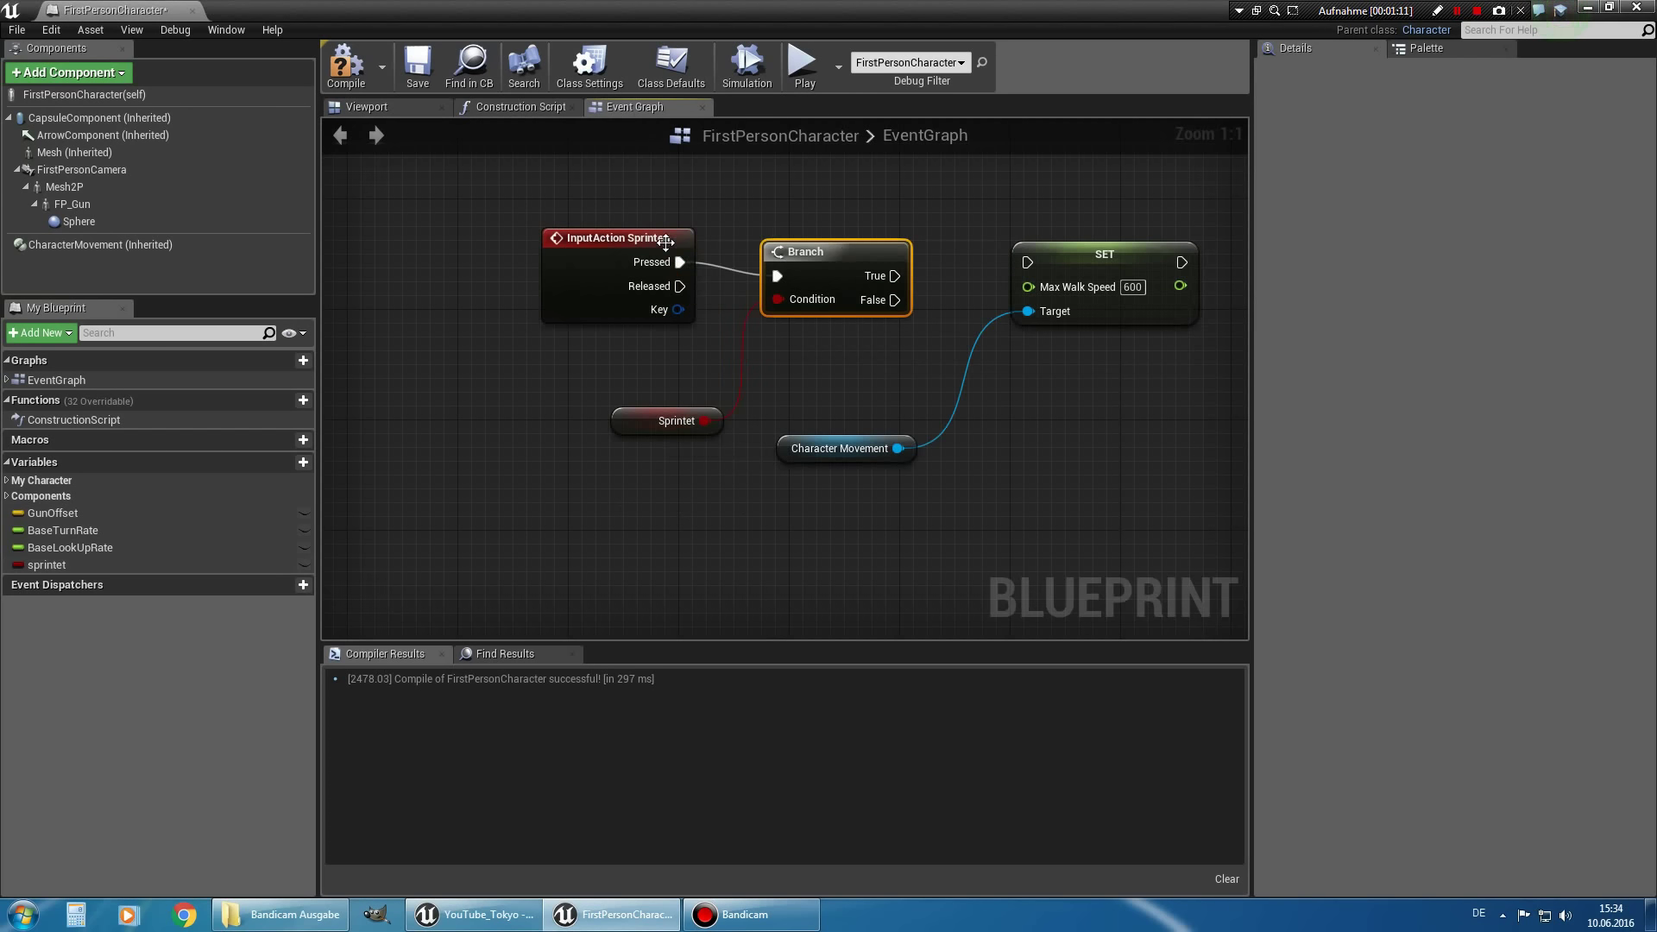
pyautogui.moveTo(665, 243); pyautogui.dragTo(638, 243)
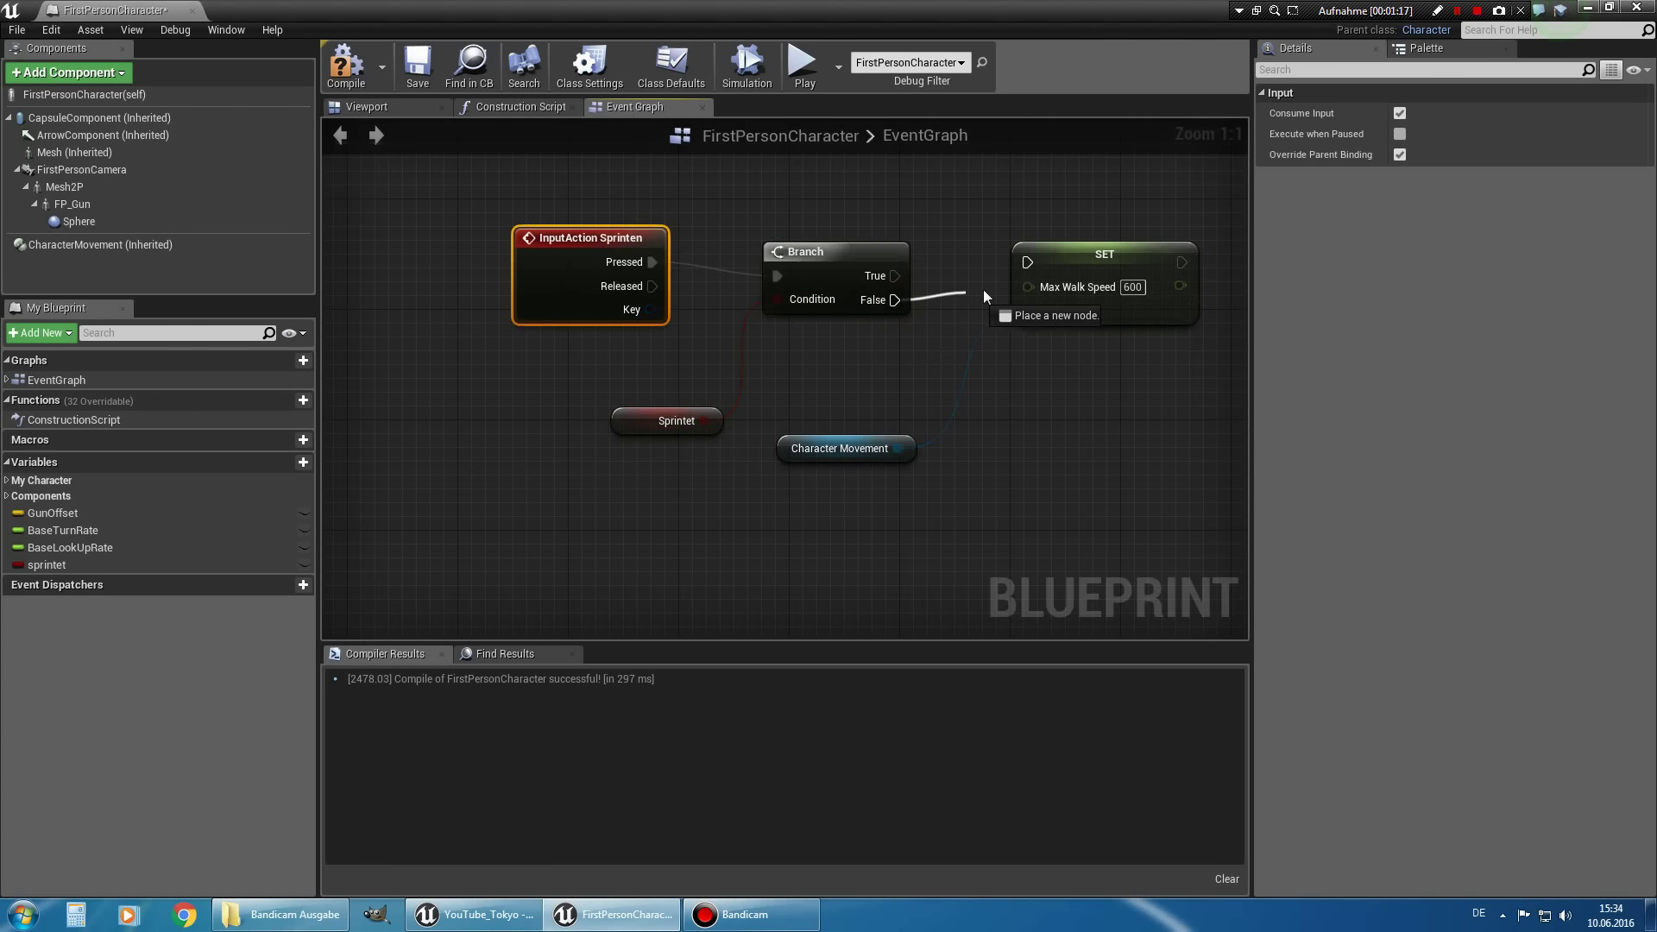
pyautogui.moveTo(1038, 262)
pyautogui.mouseDown()
pyautogui.moveTo(1100, 289)
pyautogui.moveTo(1193, 283)
pyautogui.mouseUp()
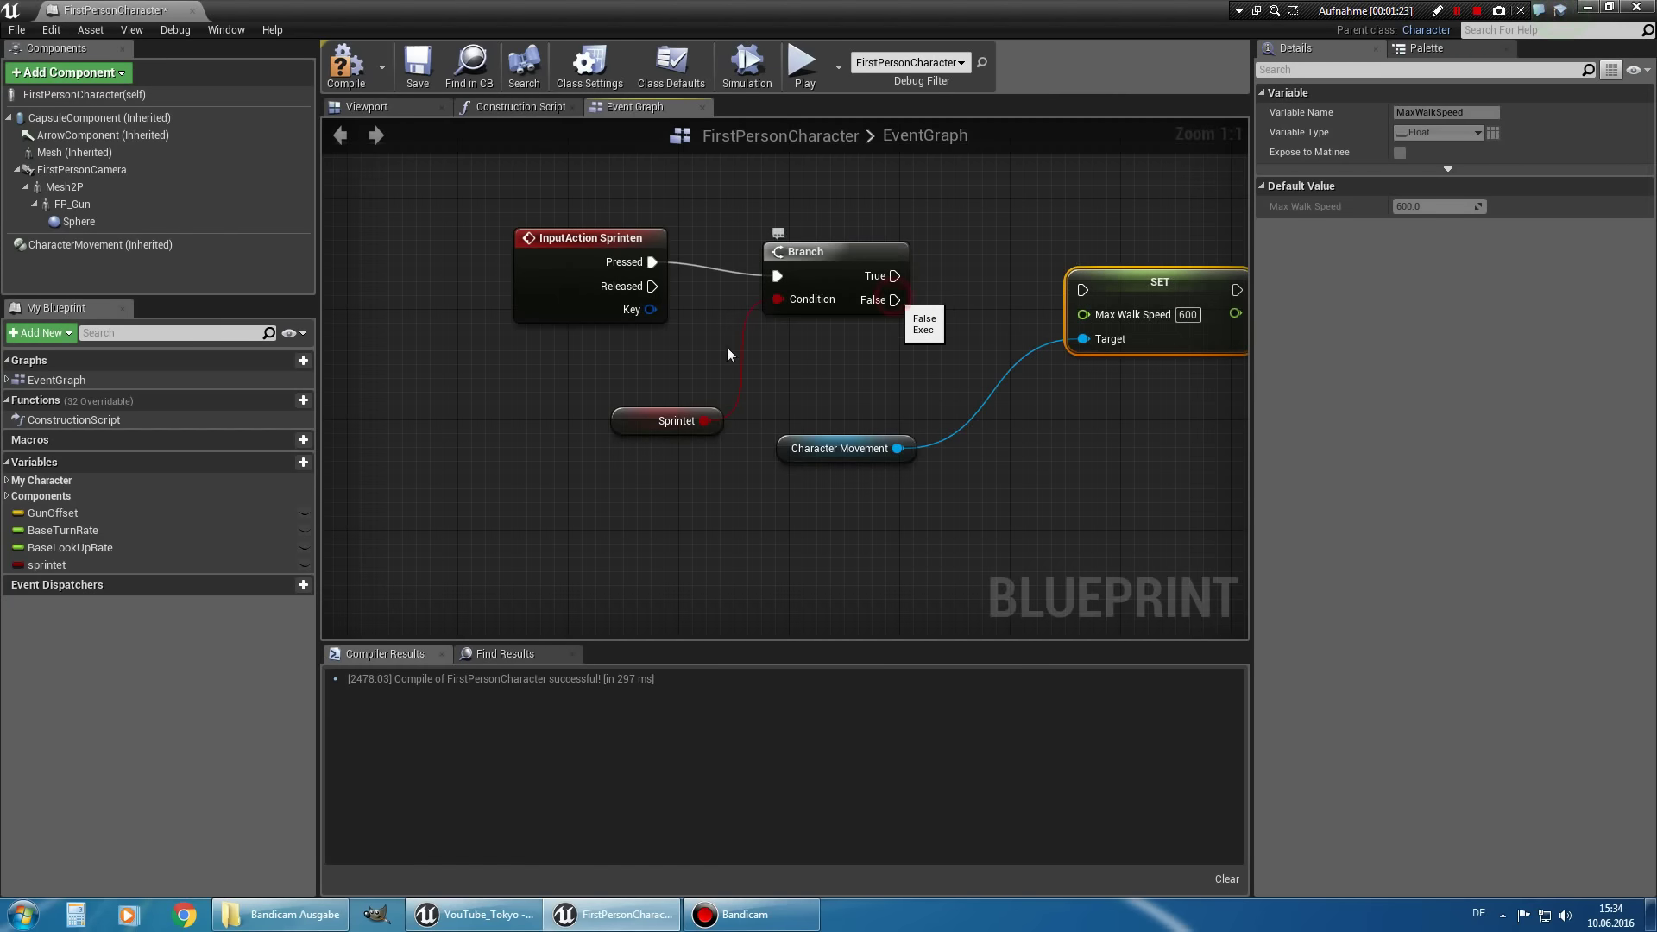
# Add a Sprintet setter ticked true for False, and an unticked duplicate for the True path.
pyautogui.moveTo(47, 564); pyautogui.dragTo(941, 295)
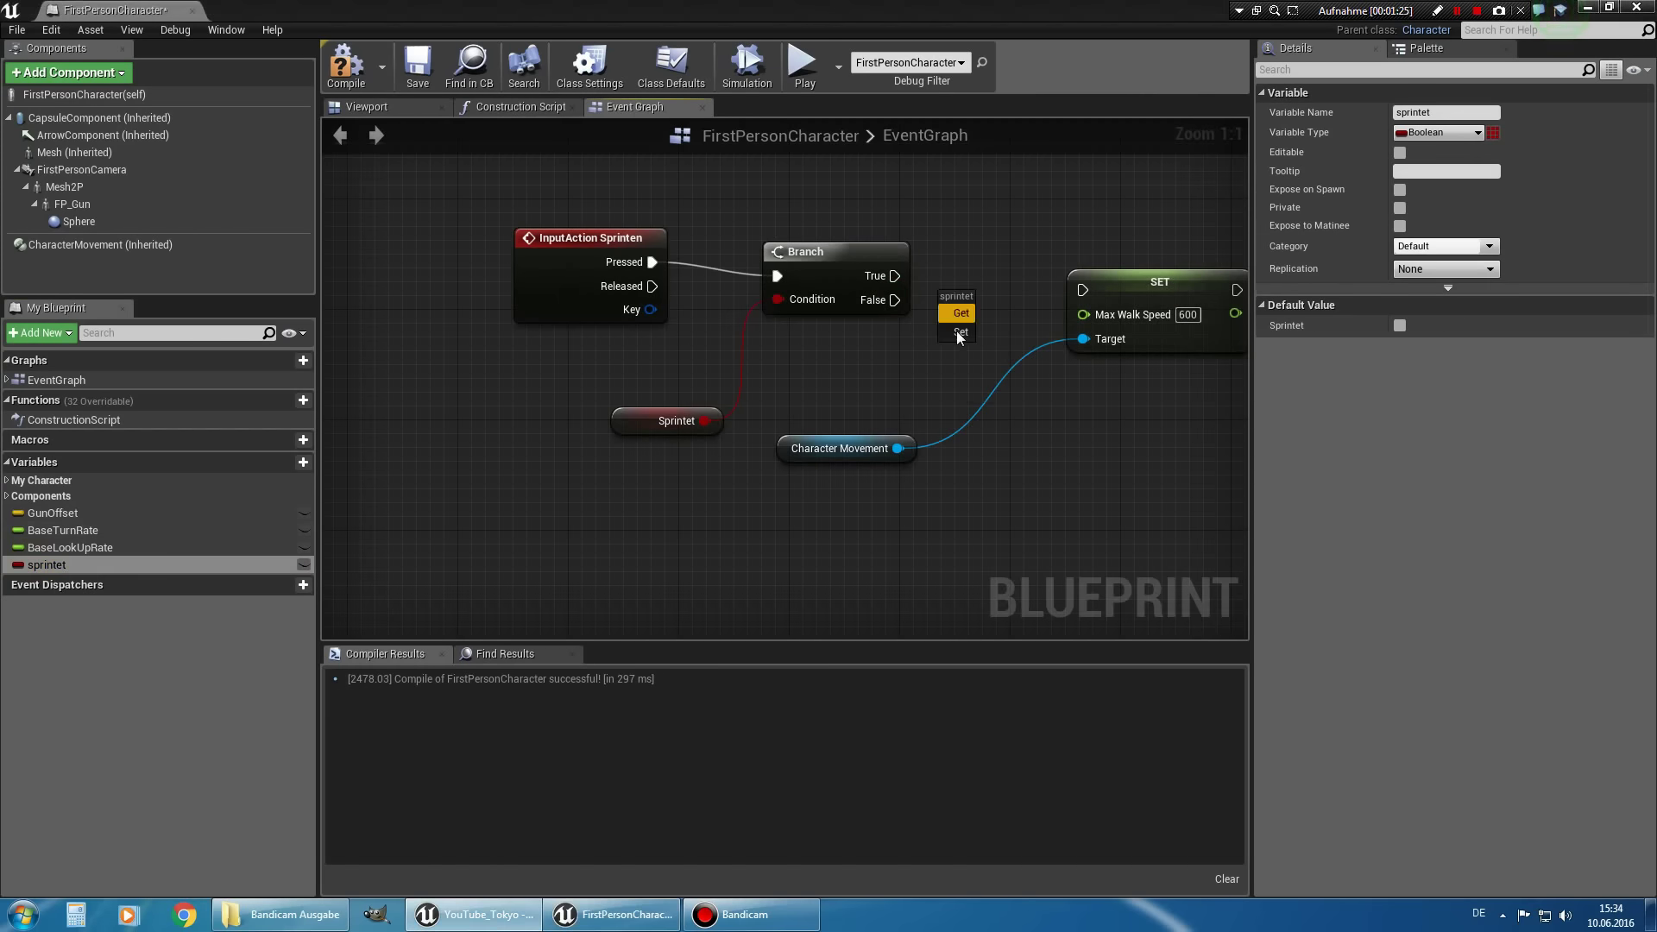
pyautogui.click(960, 334)
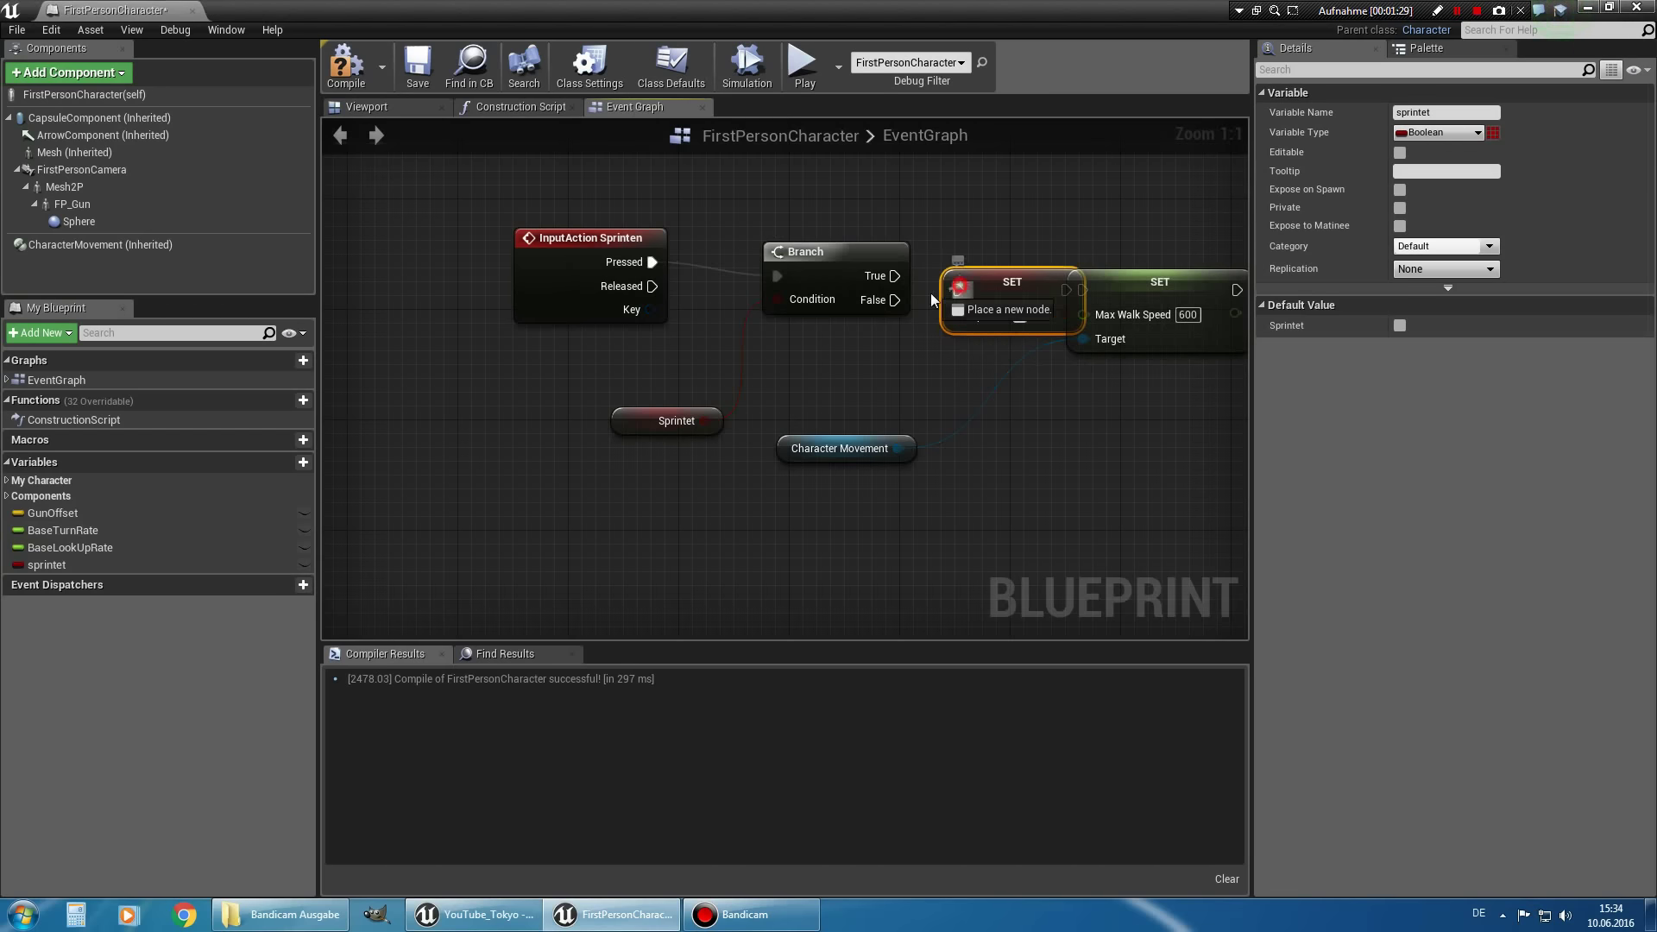
pyautogui.moveTo(1058, 276)
pyautogui.mouseDown()
pyautogui.moveTo(1038, 305)
pyautogui.moveTo(1170, 289)
pyautogui.mouseUp()
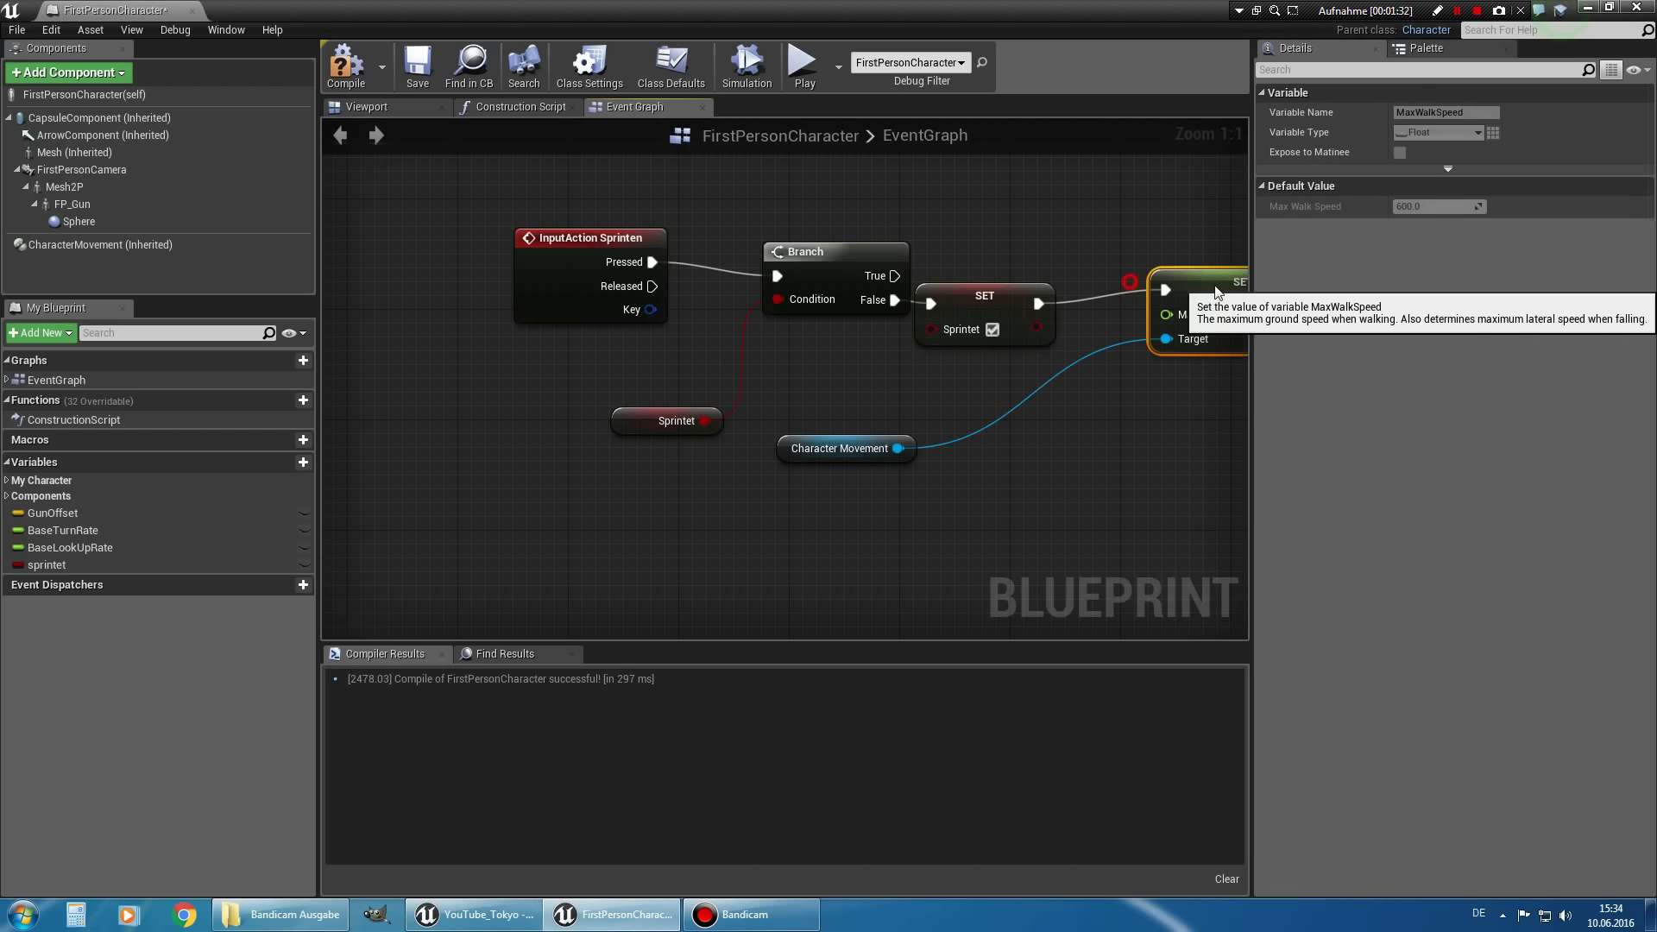
pyautogui.click(984, 295)
pyautogui.hotkey('ctrl', 'w')
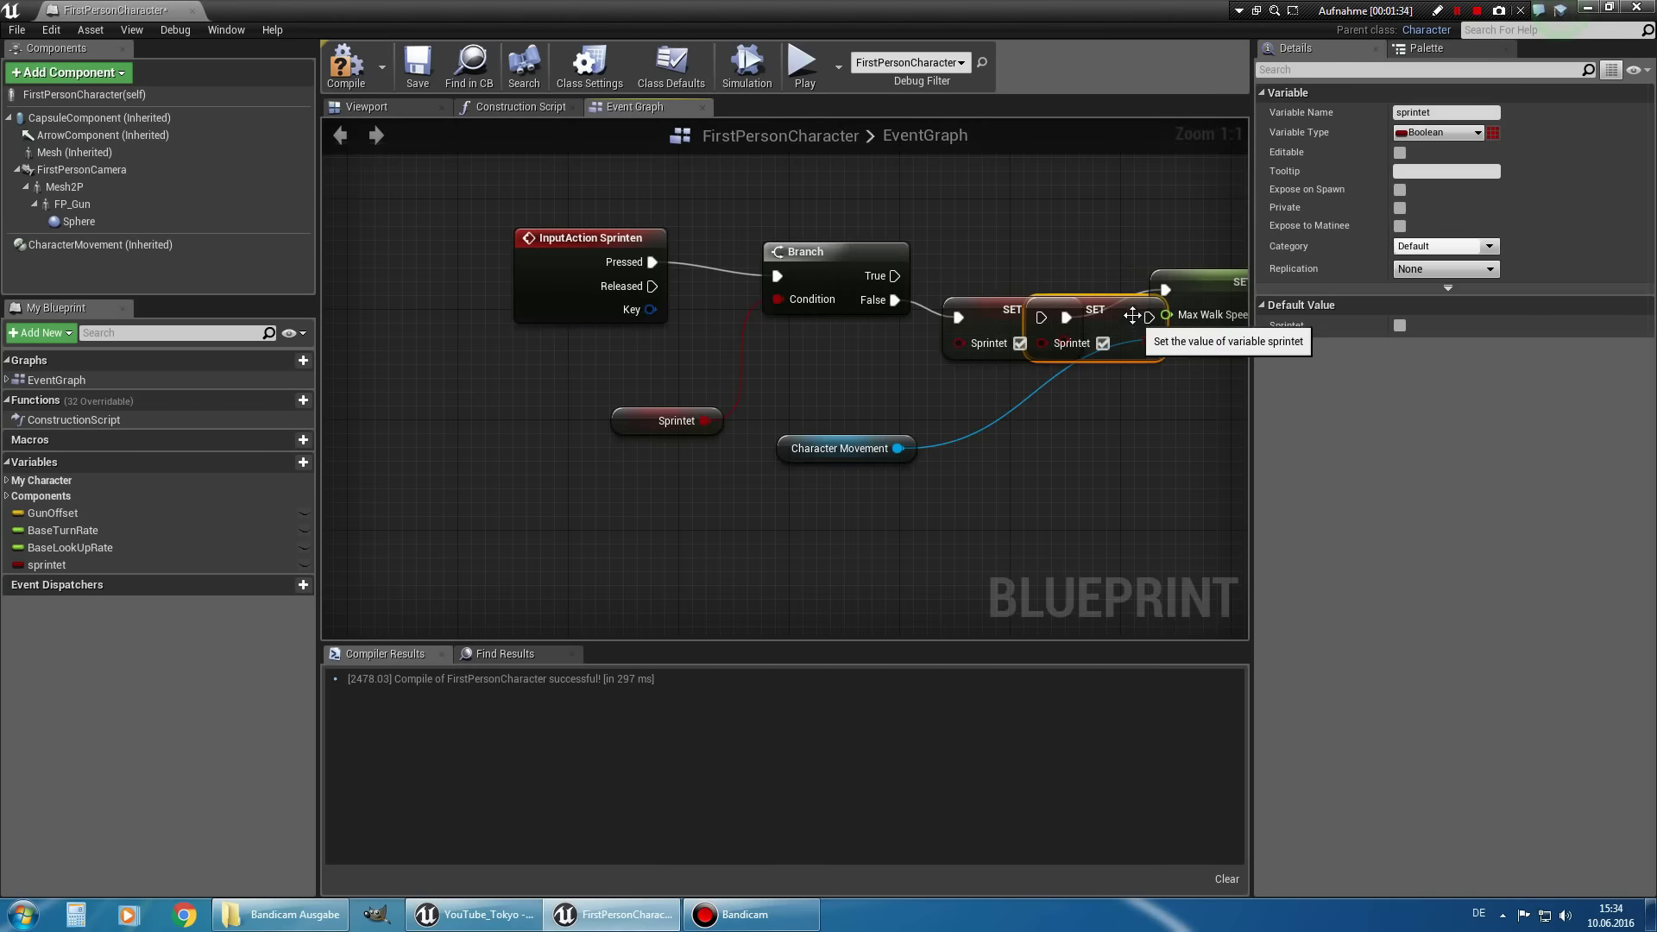
pyautogui.moveTo(1055, 297)
pyautogui.mouseDown()
pyautogui.moveTo(986, 228)
pyautogui.moveTo(896, 276)
pyautogui.mouseUp()
pyautogui.click(1033, 274)
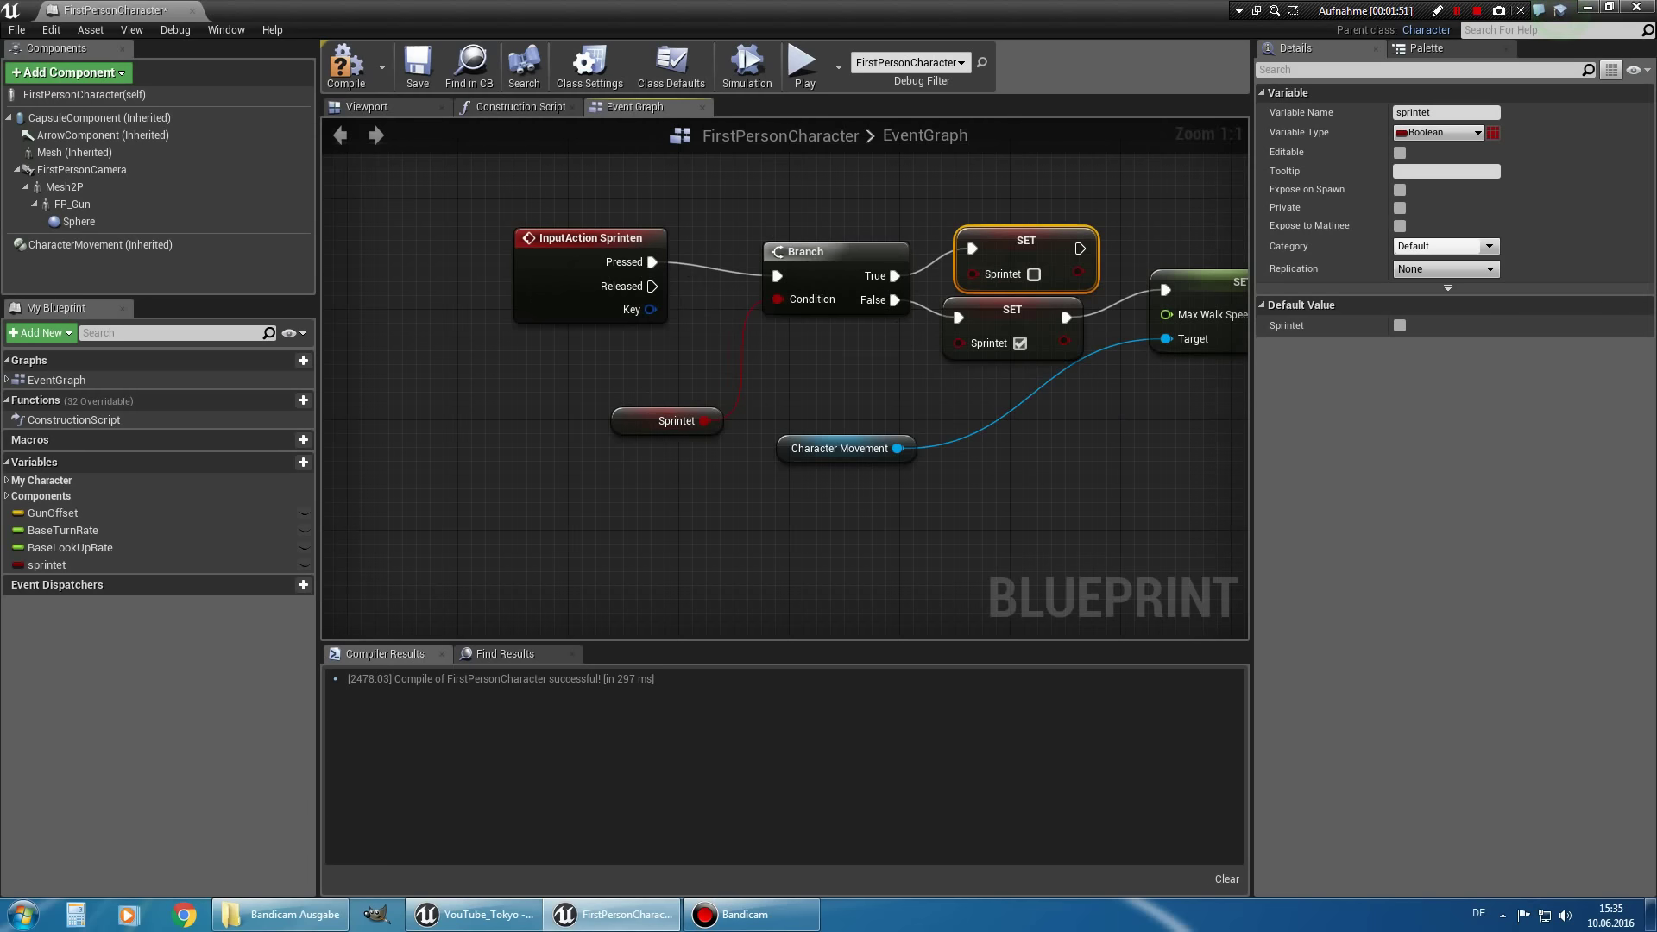
# Duplicate the Max Walk Speed SET node and wire it after the unticked Sprintet setter.
pyautogui.moveTo(1051, 229); pyautogui.dragTo(809, 290, button='right')
pyautogui.click(967, 338)
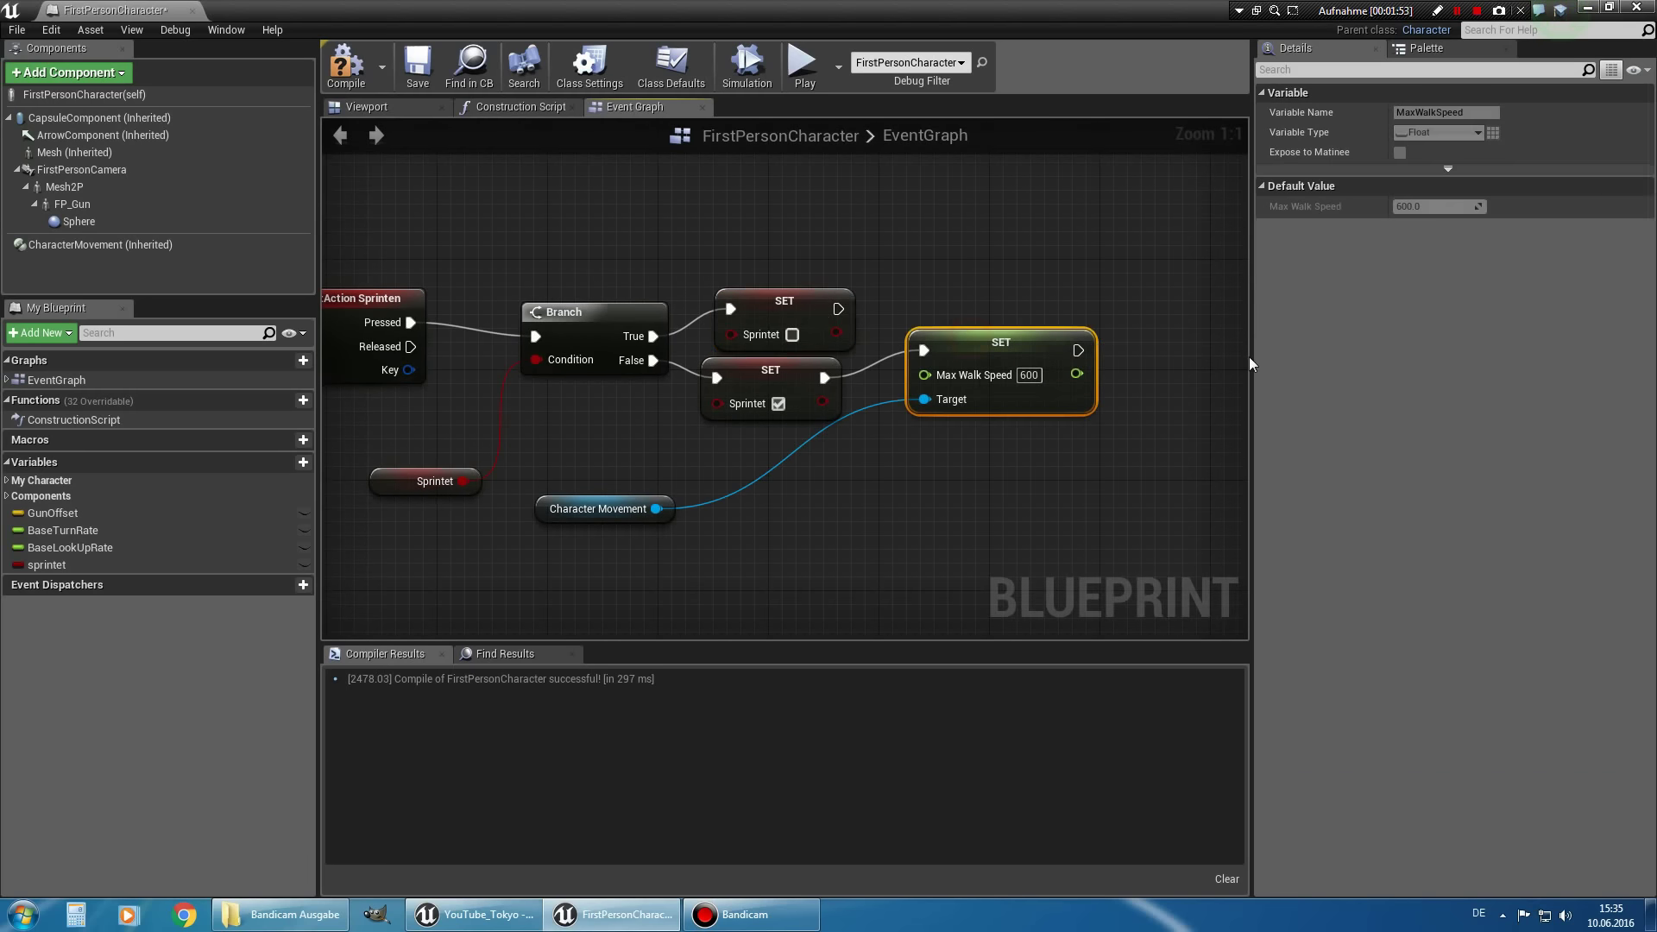
pyautogui.hotkey('ctrl', 'c')
pyautogui.hotkey('ctrl', 'v')
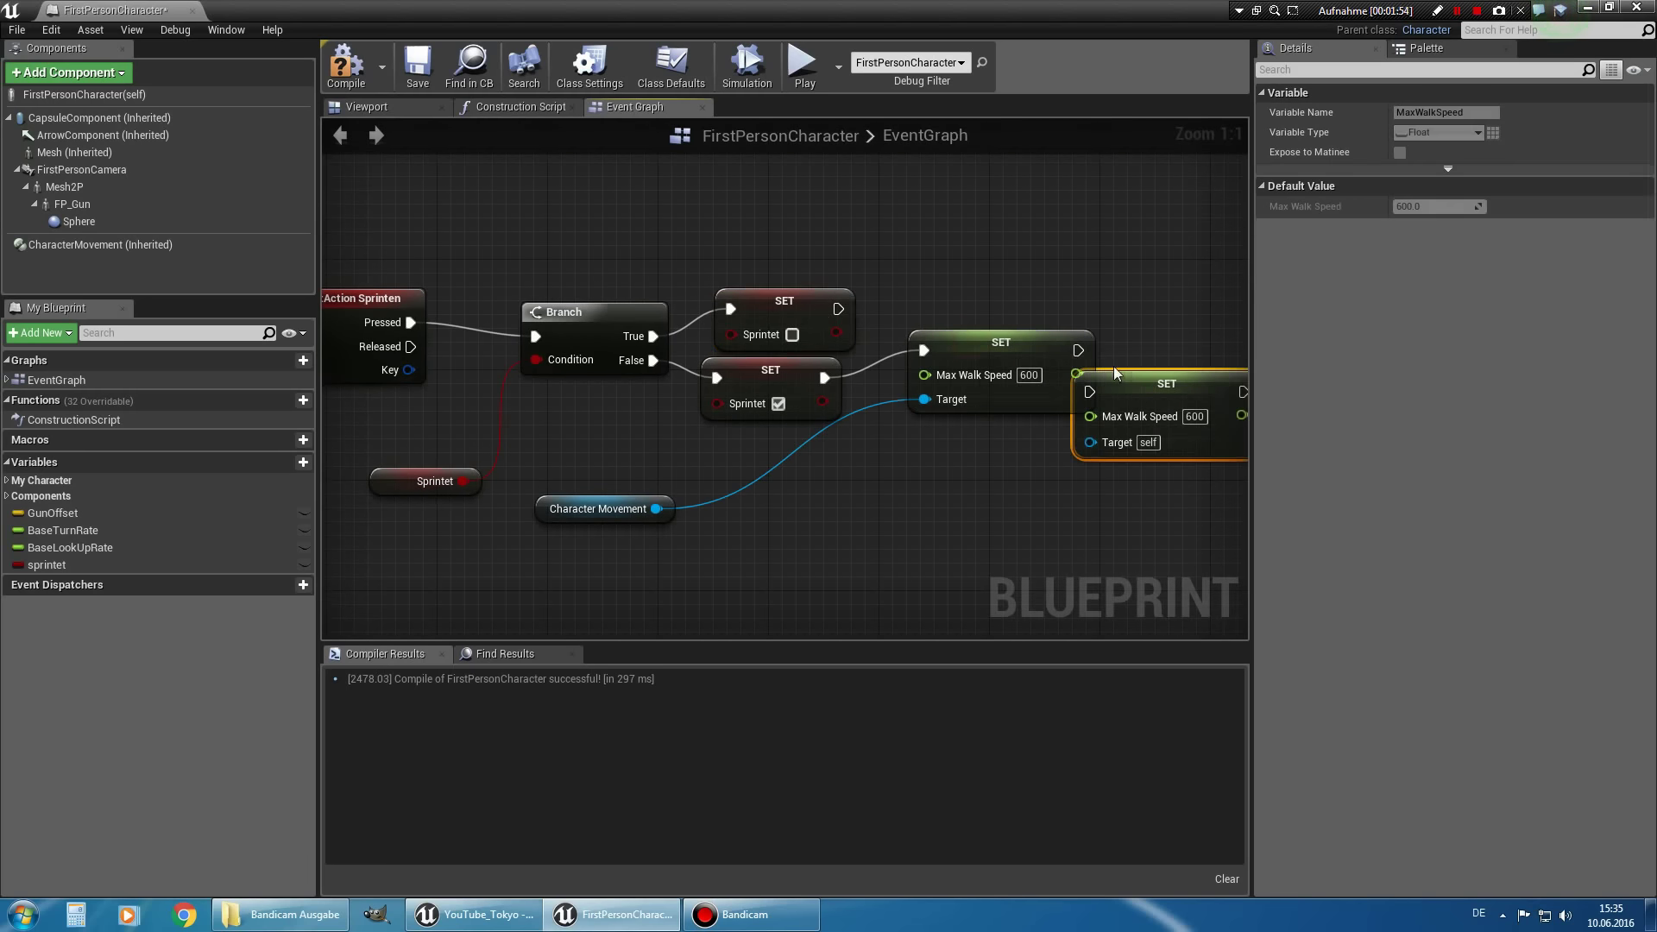
pyautogui.moveTo(1006, 363); pyautogui.dragTo(958, 243)
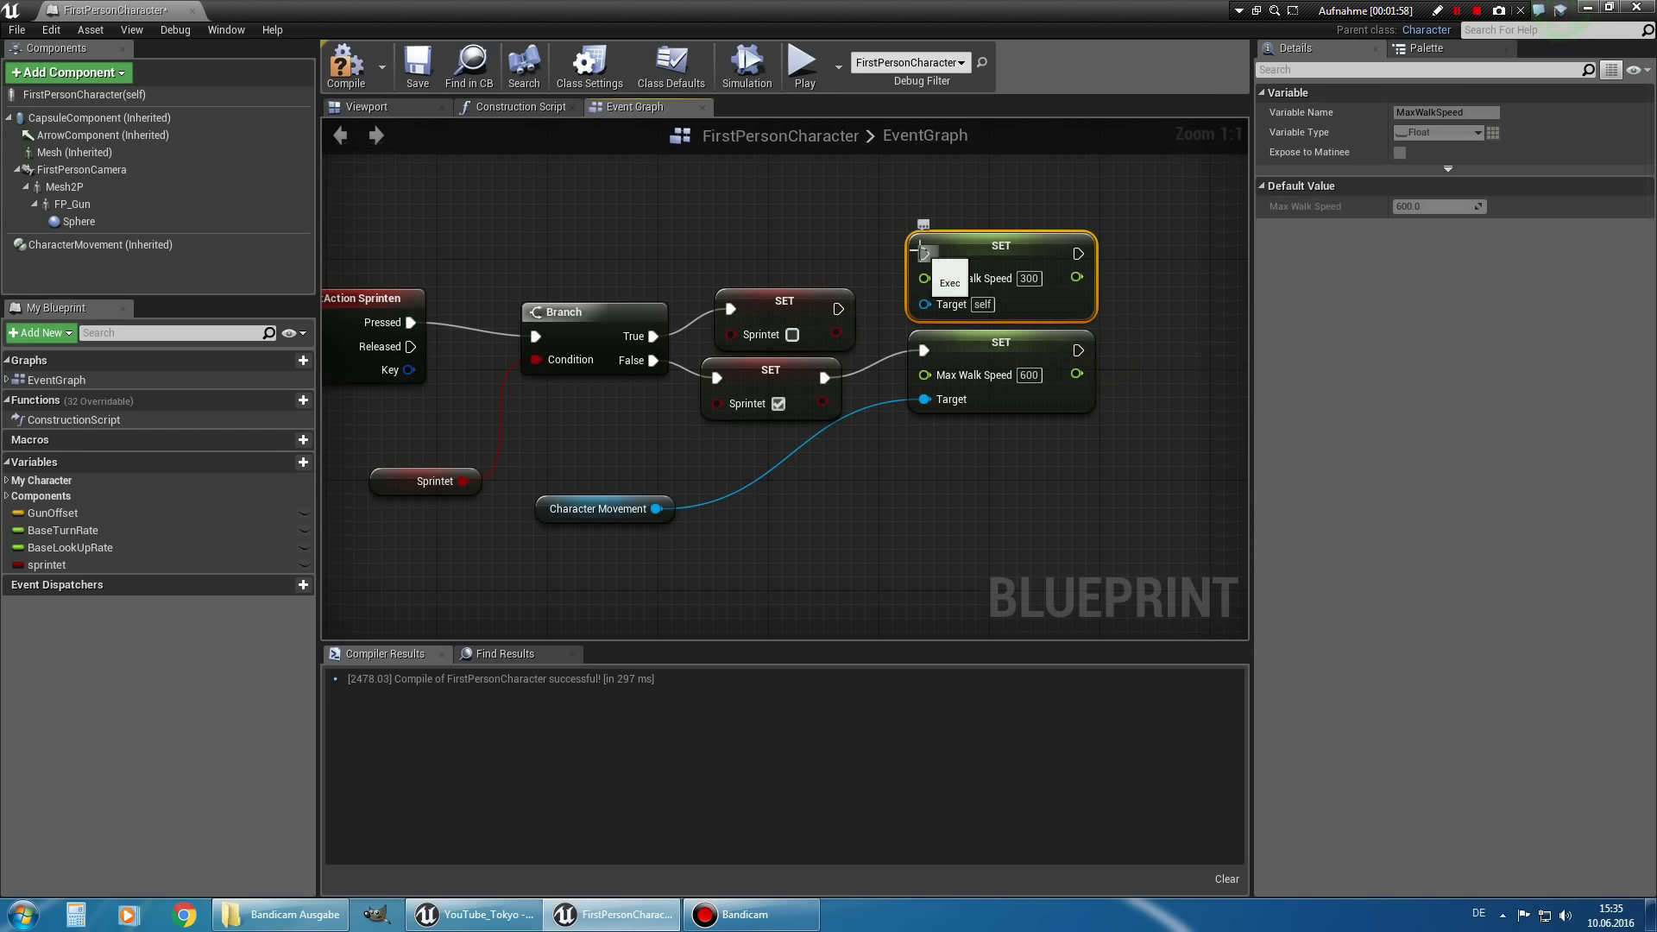
pyautogui.moveTo(923, 254); pyautogui.dragTo(825, 313)
# Arrange the two speed nodes with Character Movement as target between them, and shrink the editor window.
pyautogui.moveTo(1012, 350); pyautogui.dragTo(1066, 404)
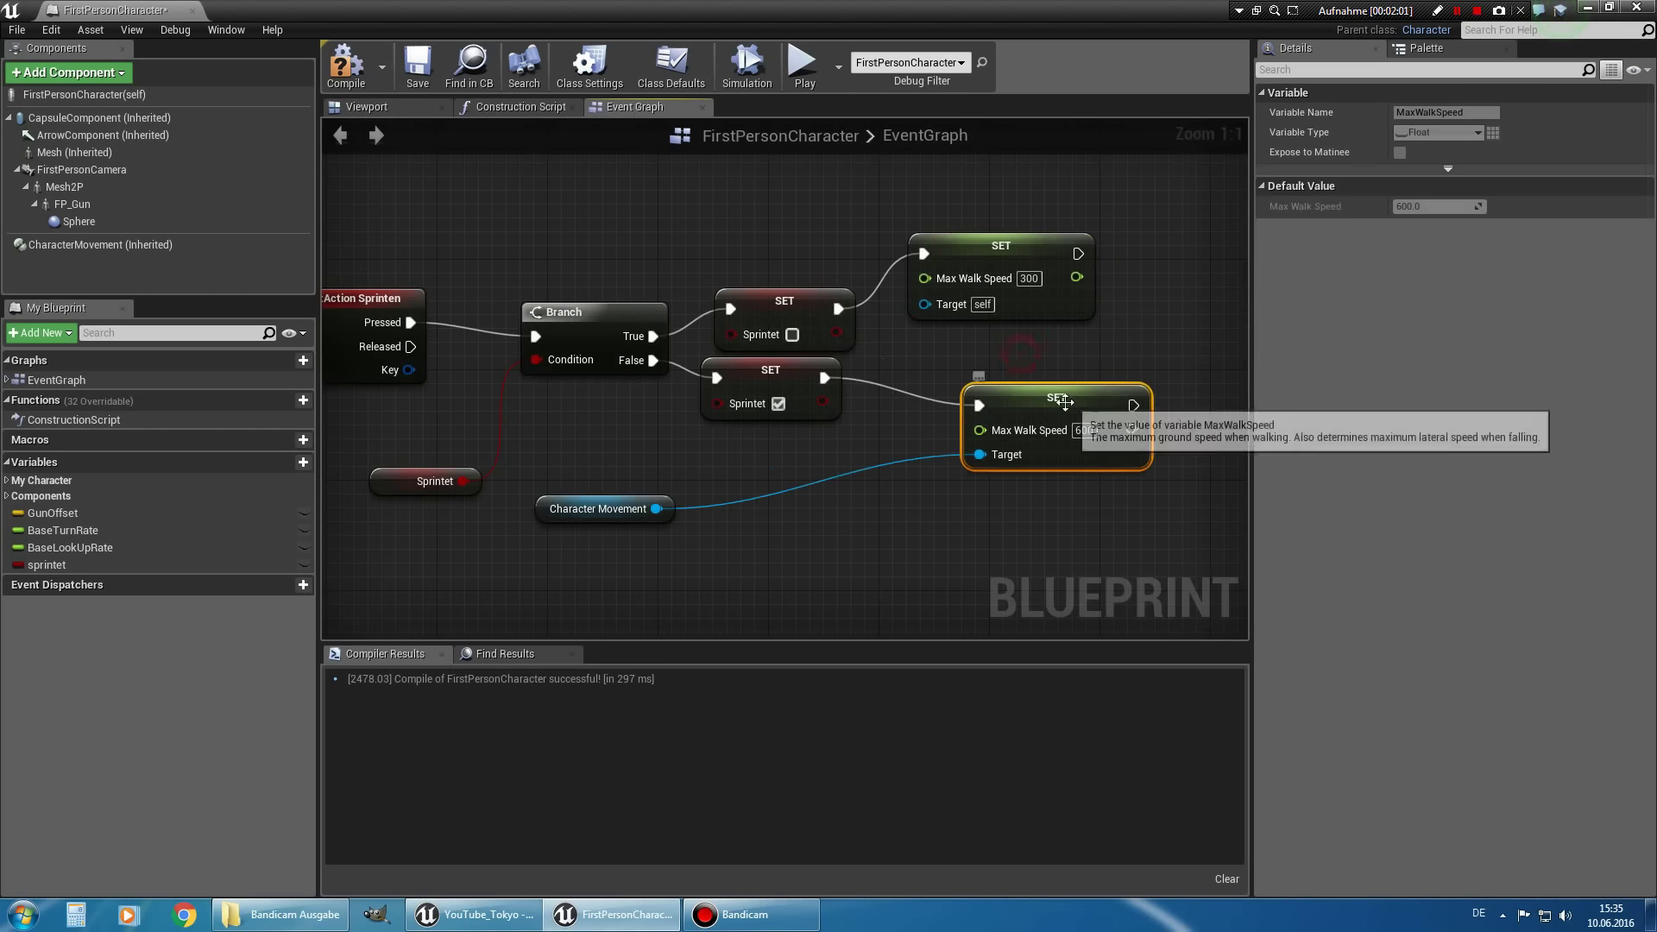
pyautogui.moveTo(1001, 245); pyautogui.dragTo(1125, 231)
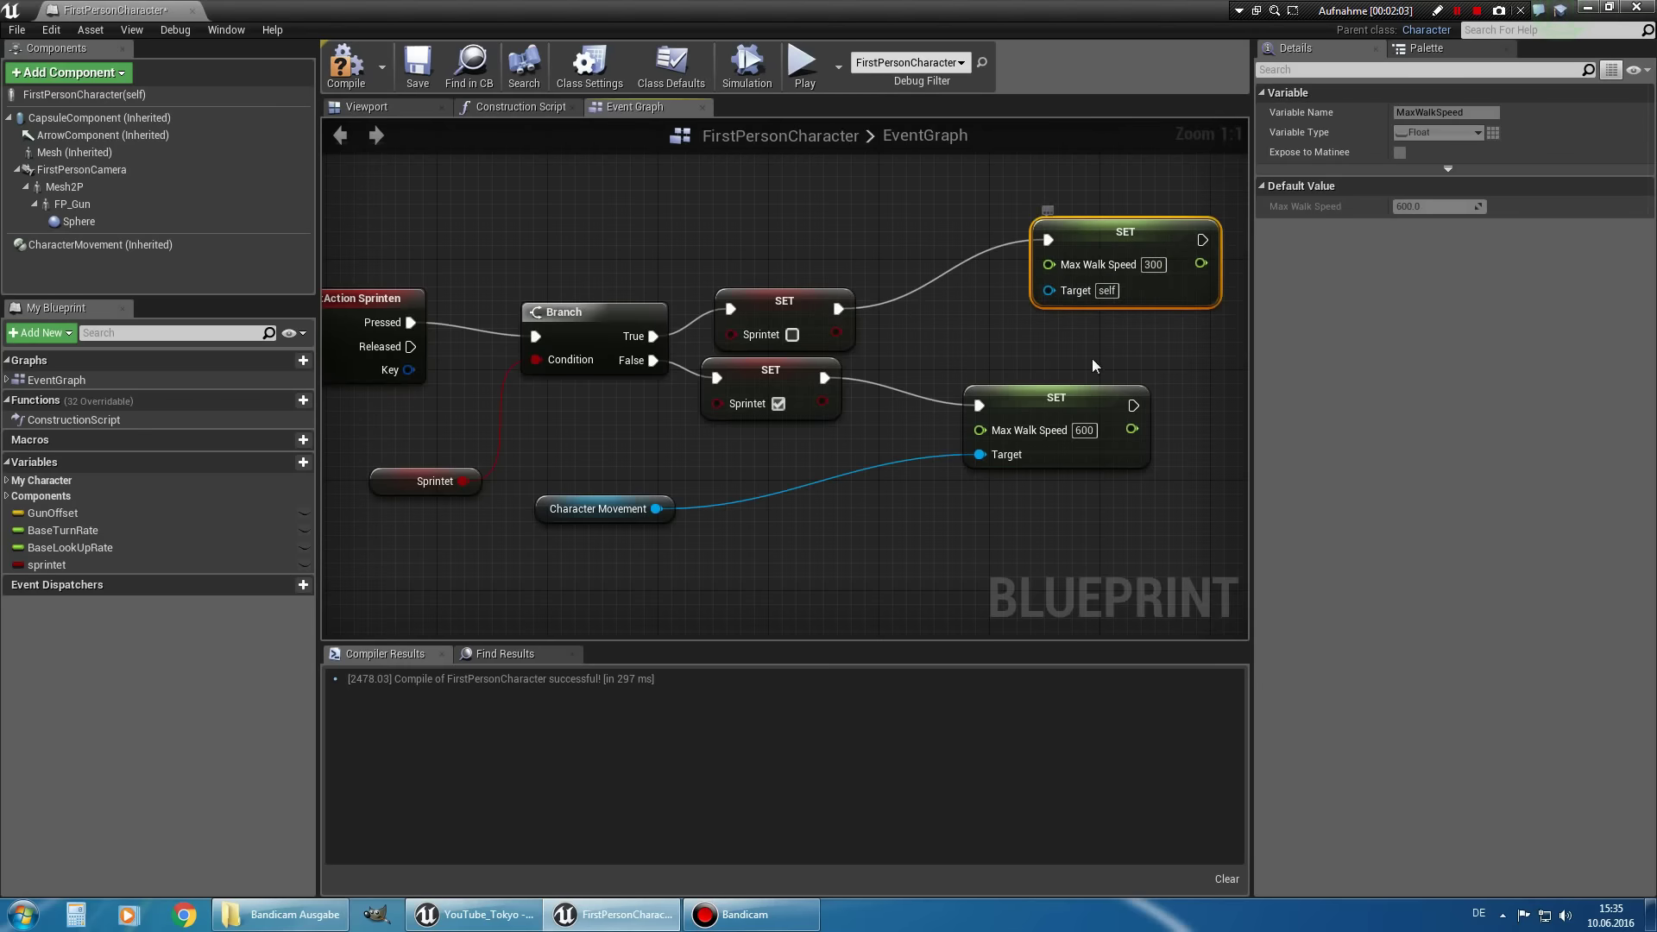
pyautogui.moveTo(1058, 399); pyautogui.dragTo(1113, 413)
pyautogui.moveTo(629, 511)
pyautogui.mouseDown()
pyautogui.moveTo(973, 372)
pyautogui.moveTo(1049, 290)
pyautogui.mouseUp()
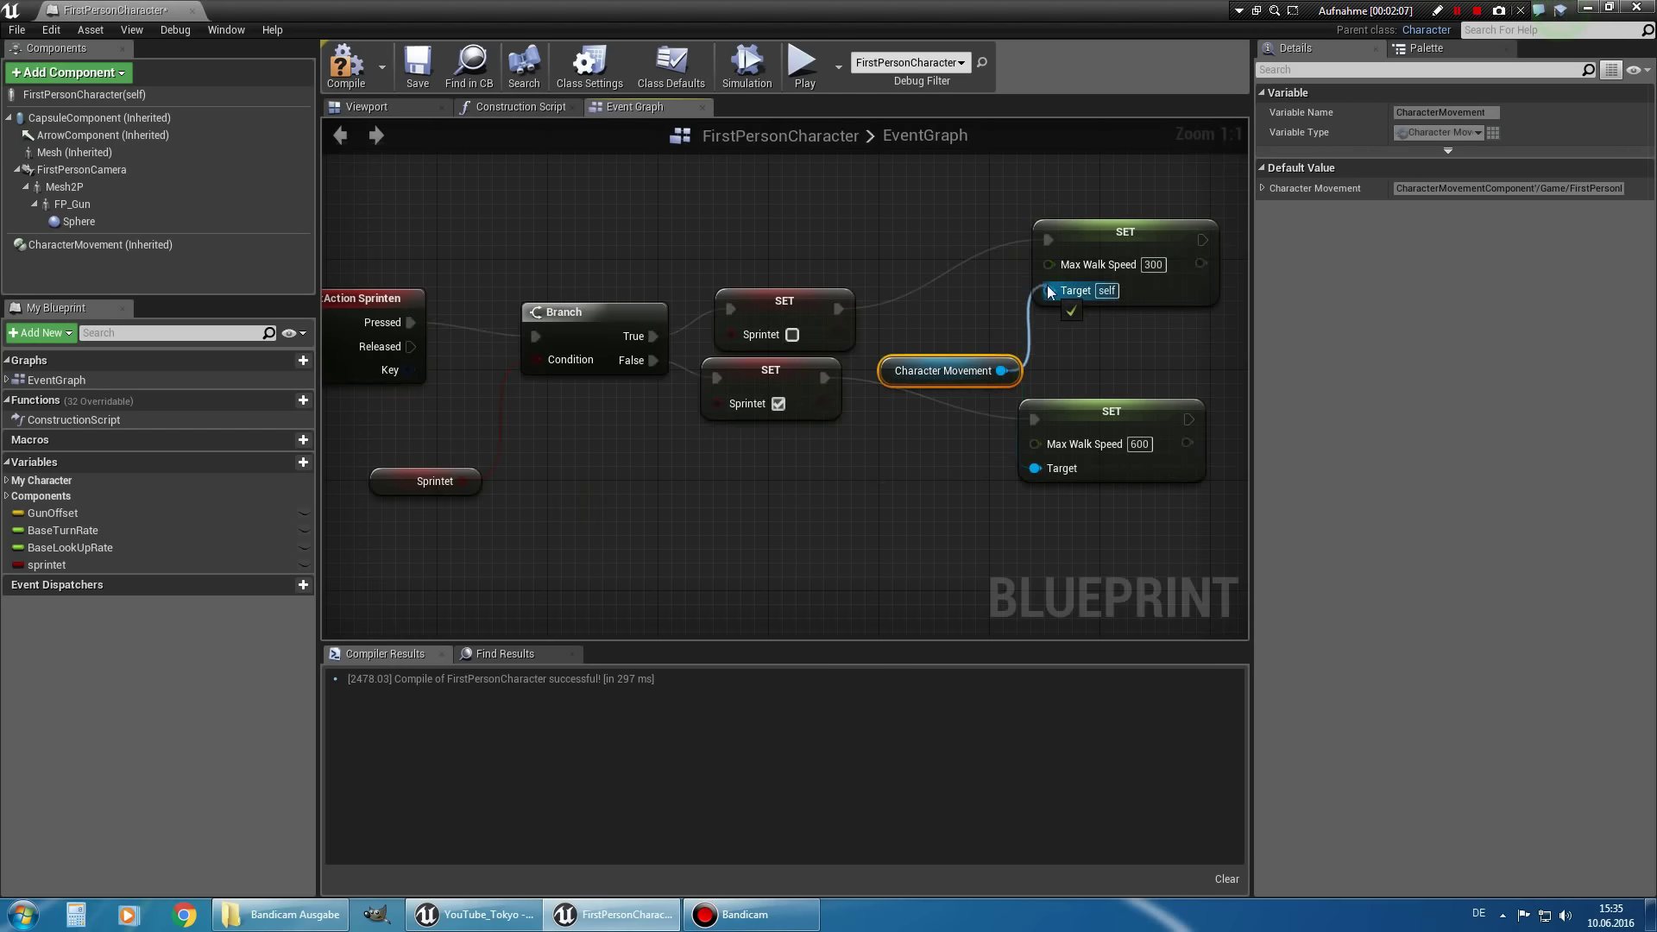
pyautogui.scroll(-1, 1164, 306)
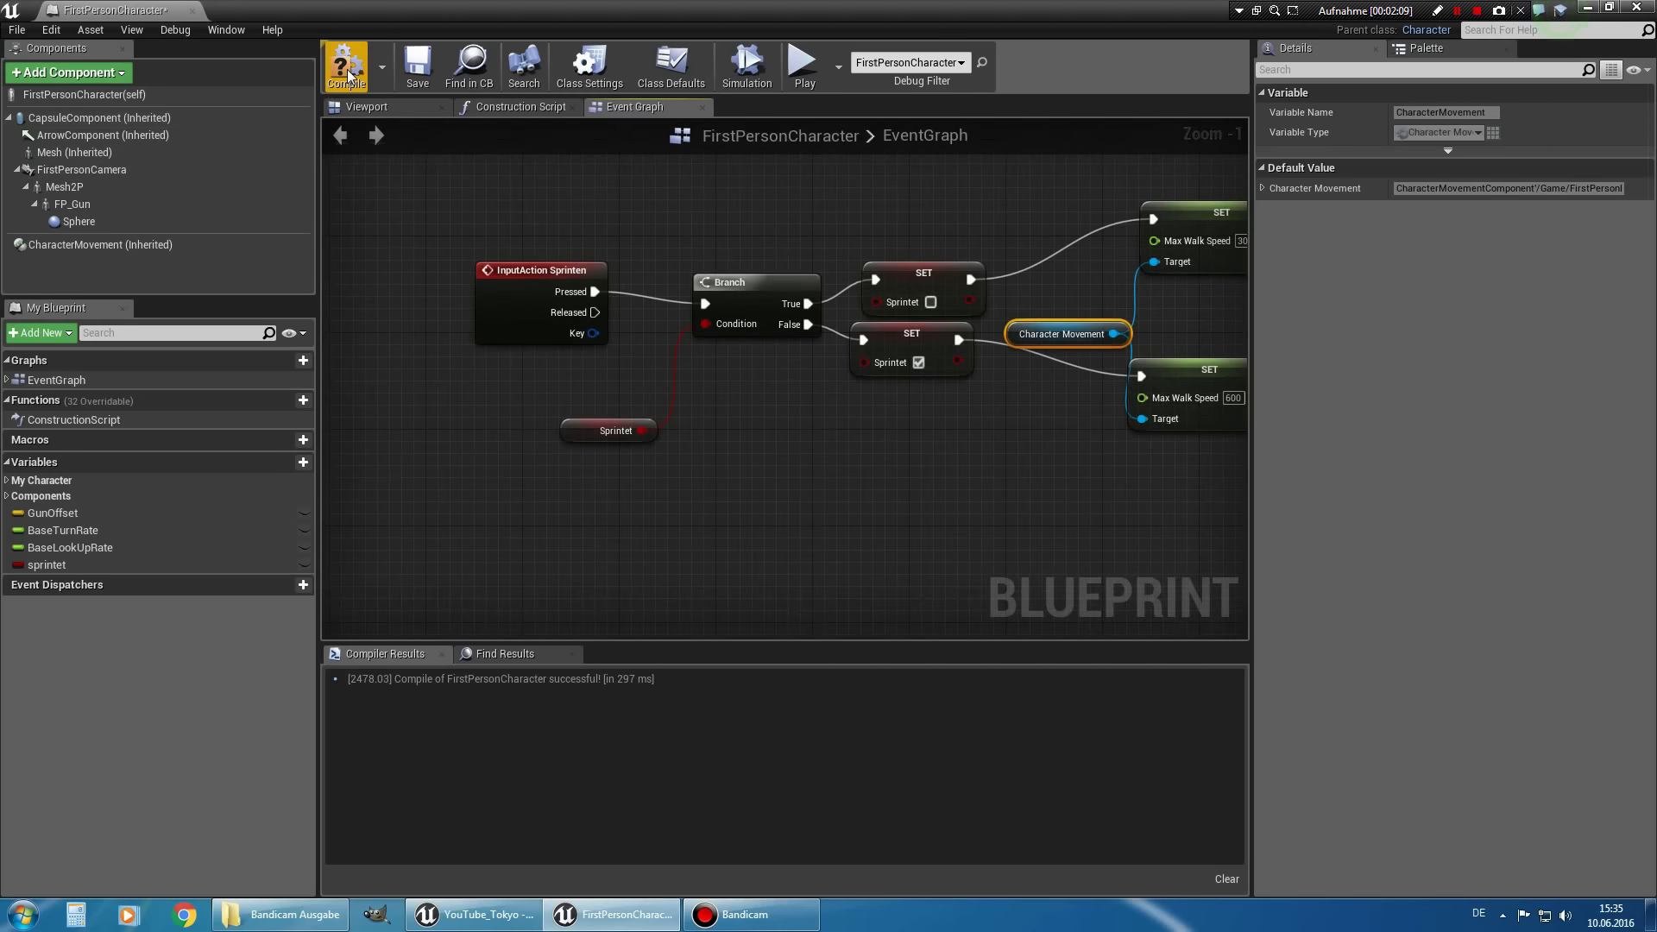
pyautogui.moveTo(130, 10); pyautogui.dragTo(1089, 212)
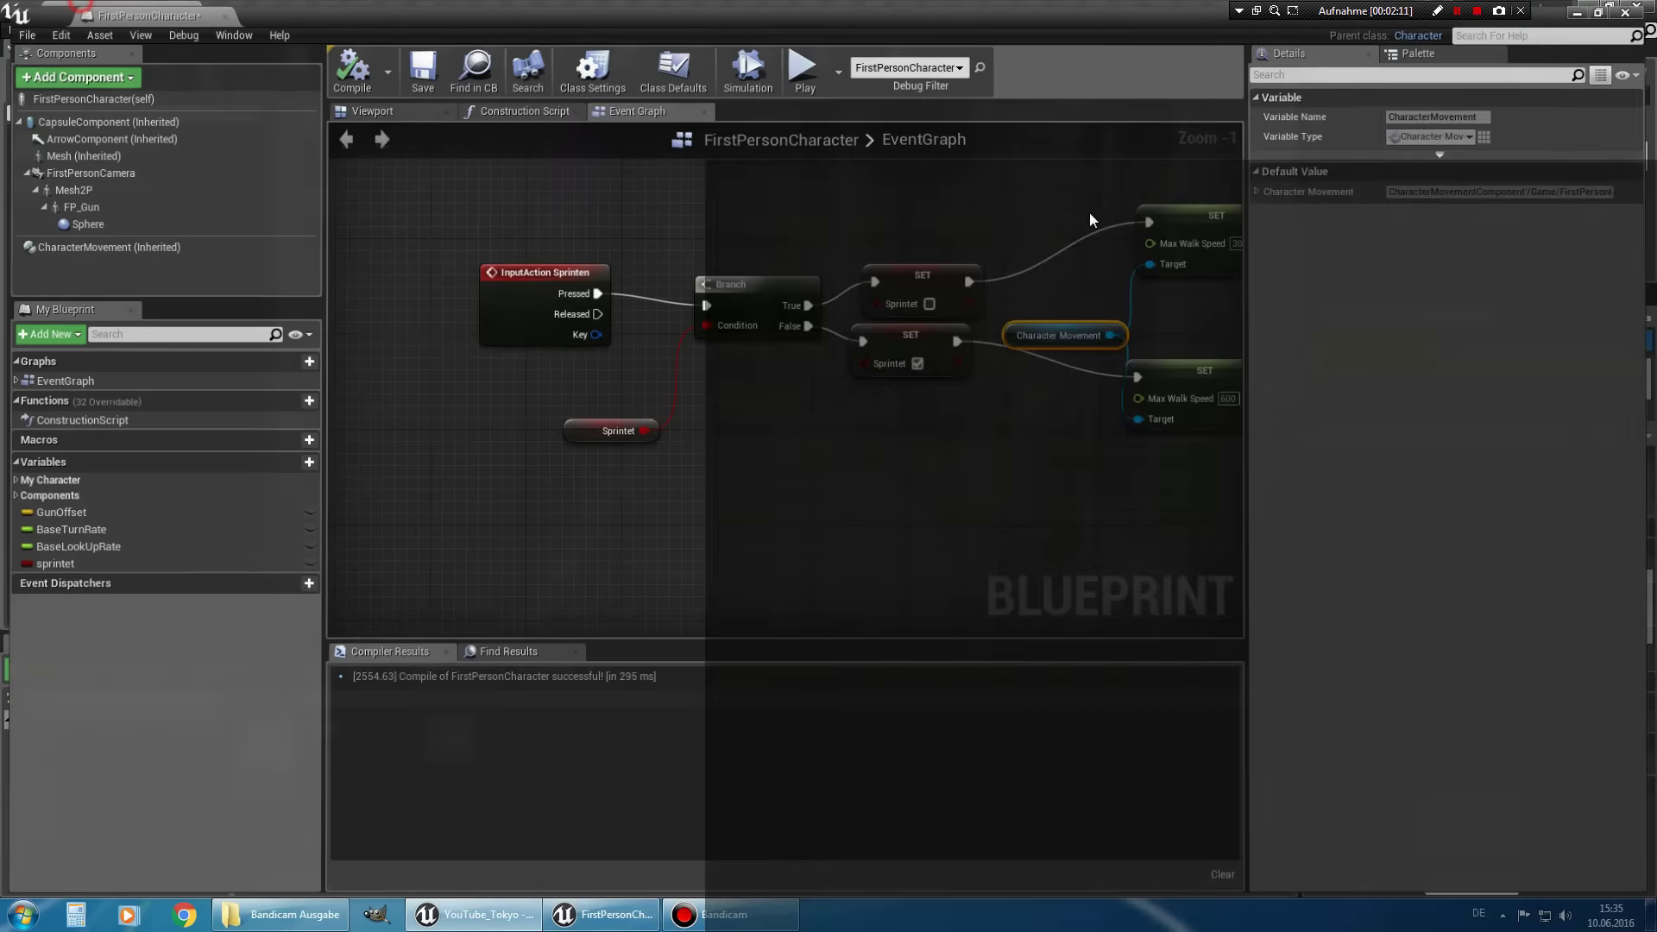
# Start and stop a quick play test, then bring the blueprint graph nodes into view.
pyautogui.click(830, 65)
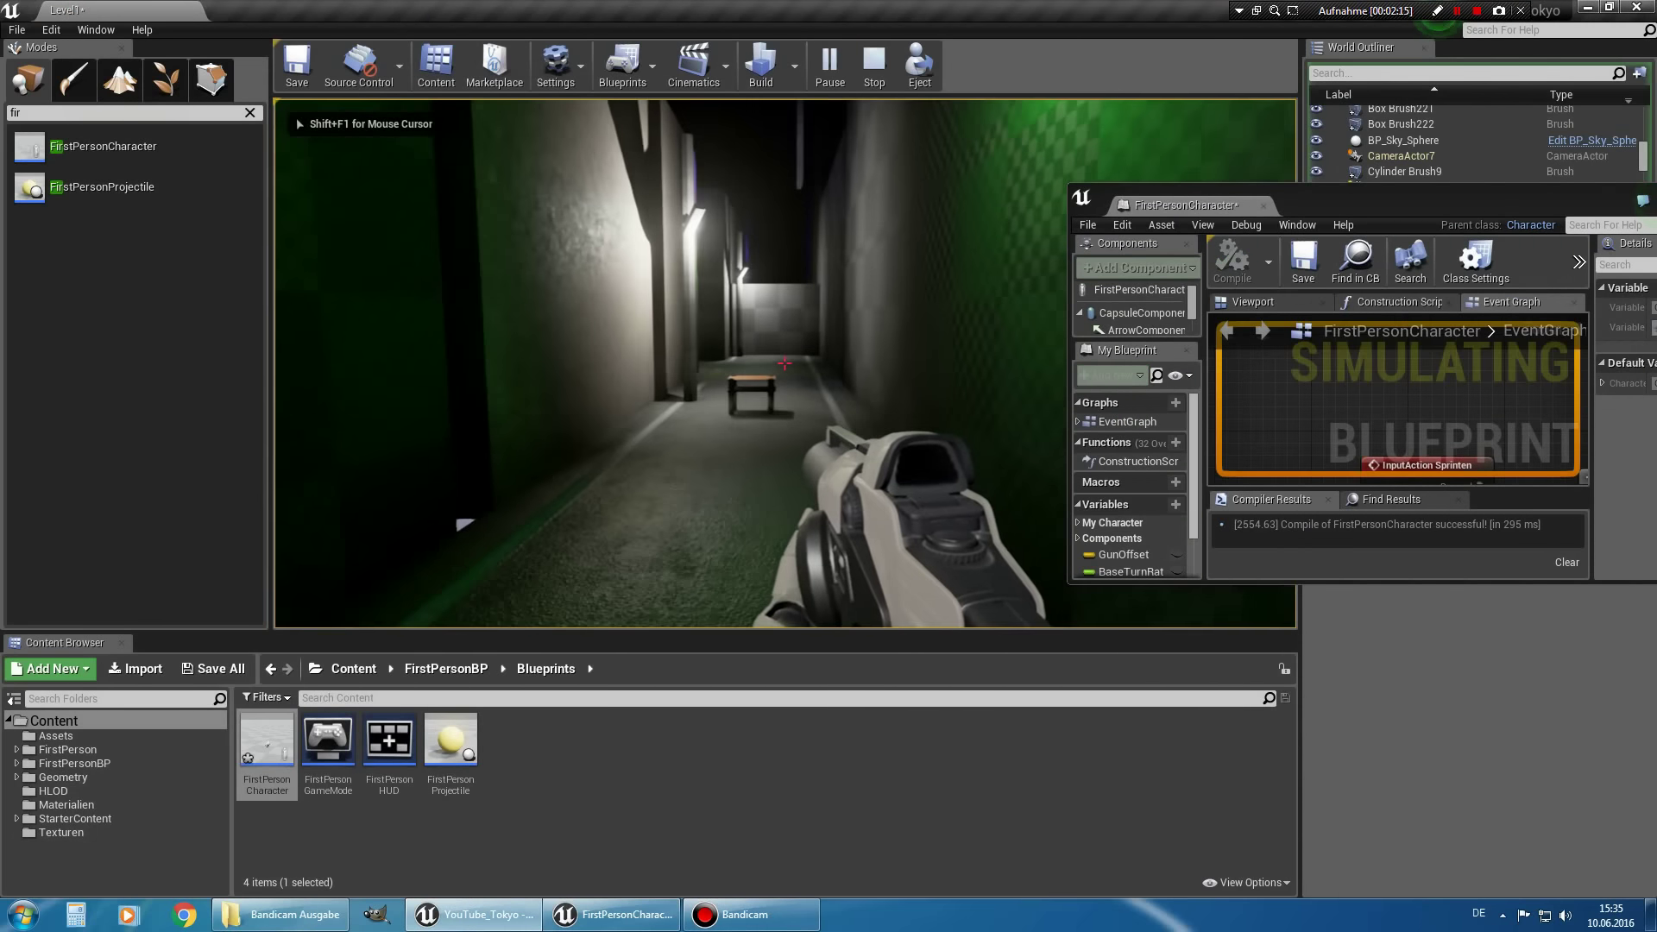
pyautogui.press('Escape')
pyautogui.moveTo(1392, 394); pyautogui.dragTo(1365, 361, button='right')
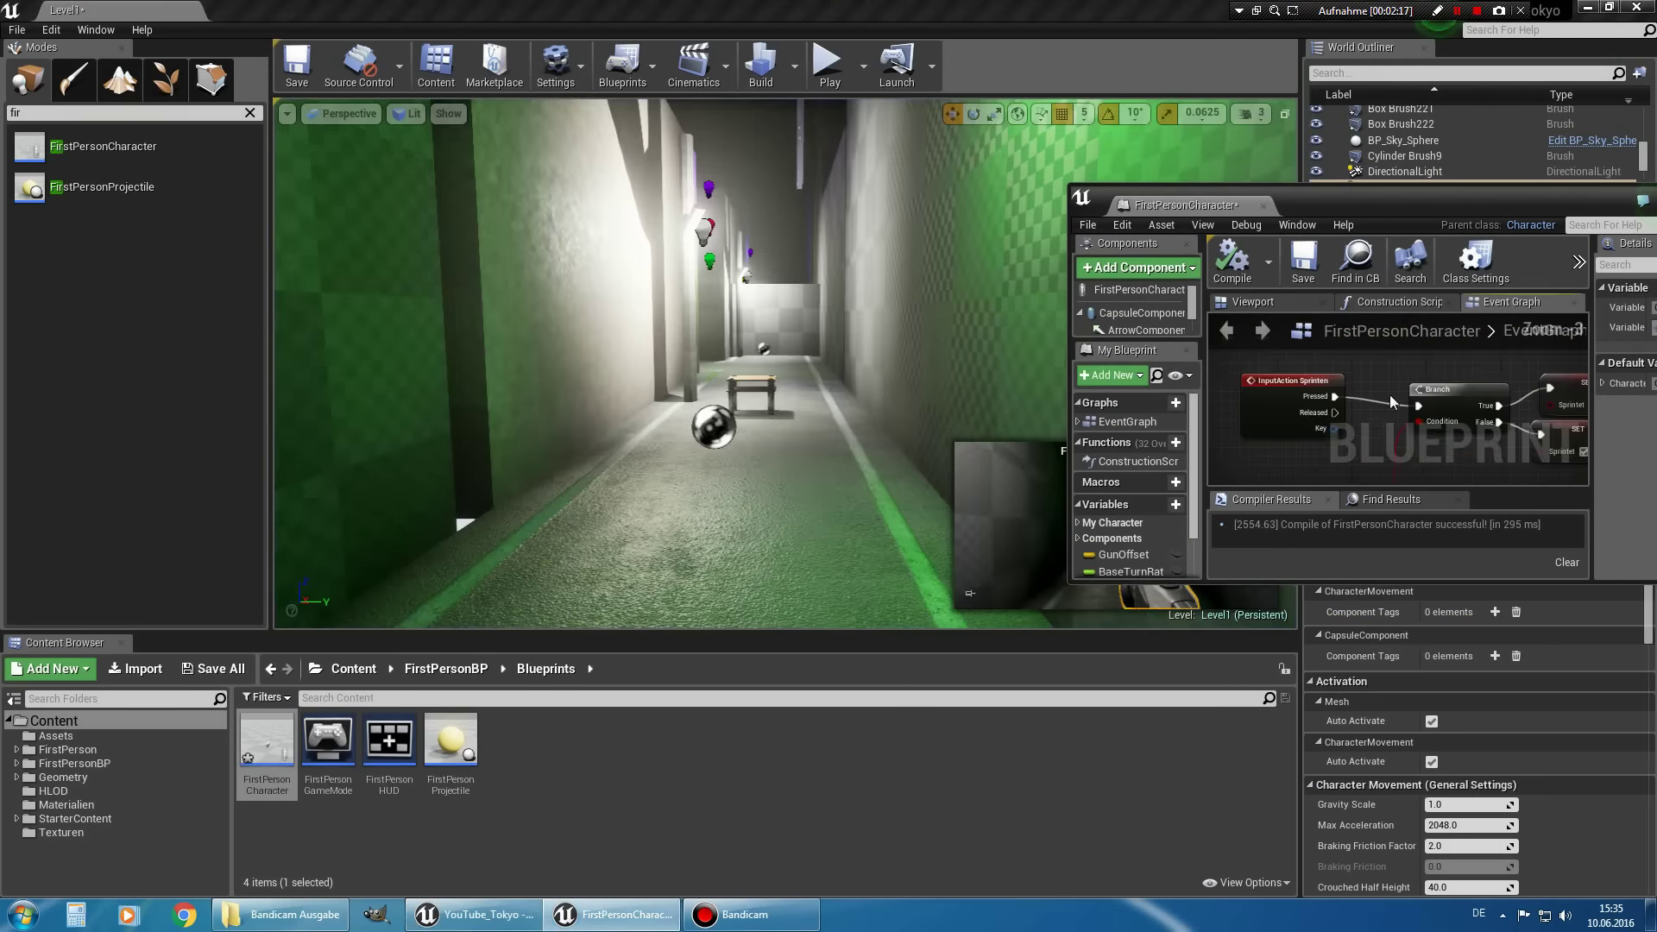
pyautogui.scroll(-2, 1365, 362)
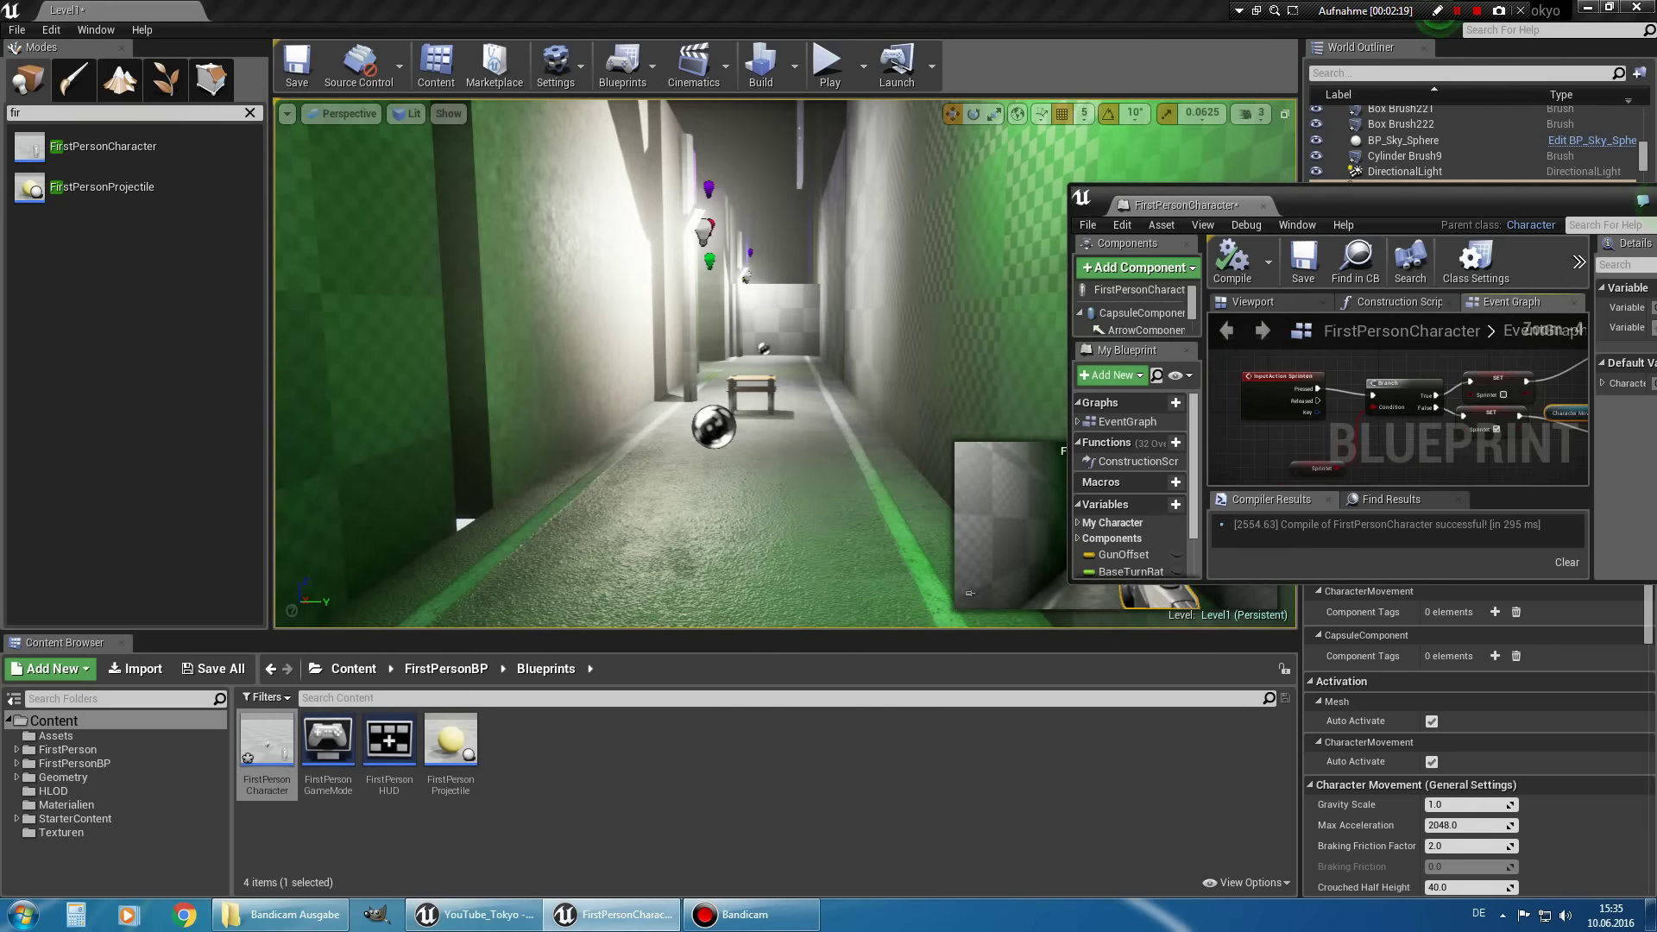
pyautogui.scroll(-2, 1363, 380)
pyautogui.scroll(-1, 1362, 391)
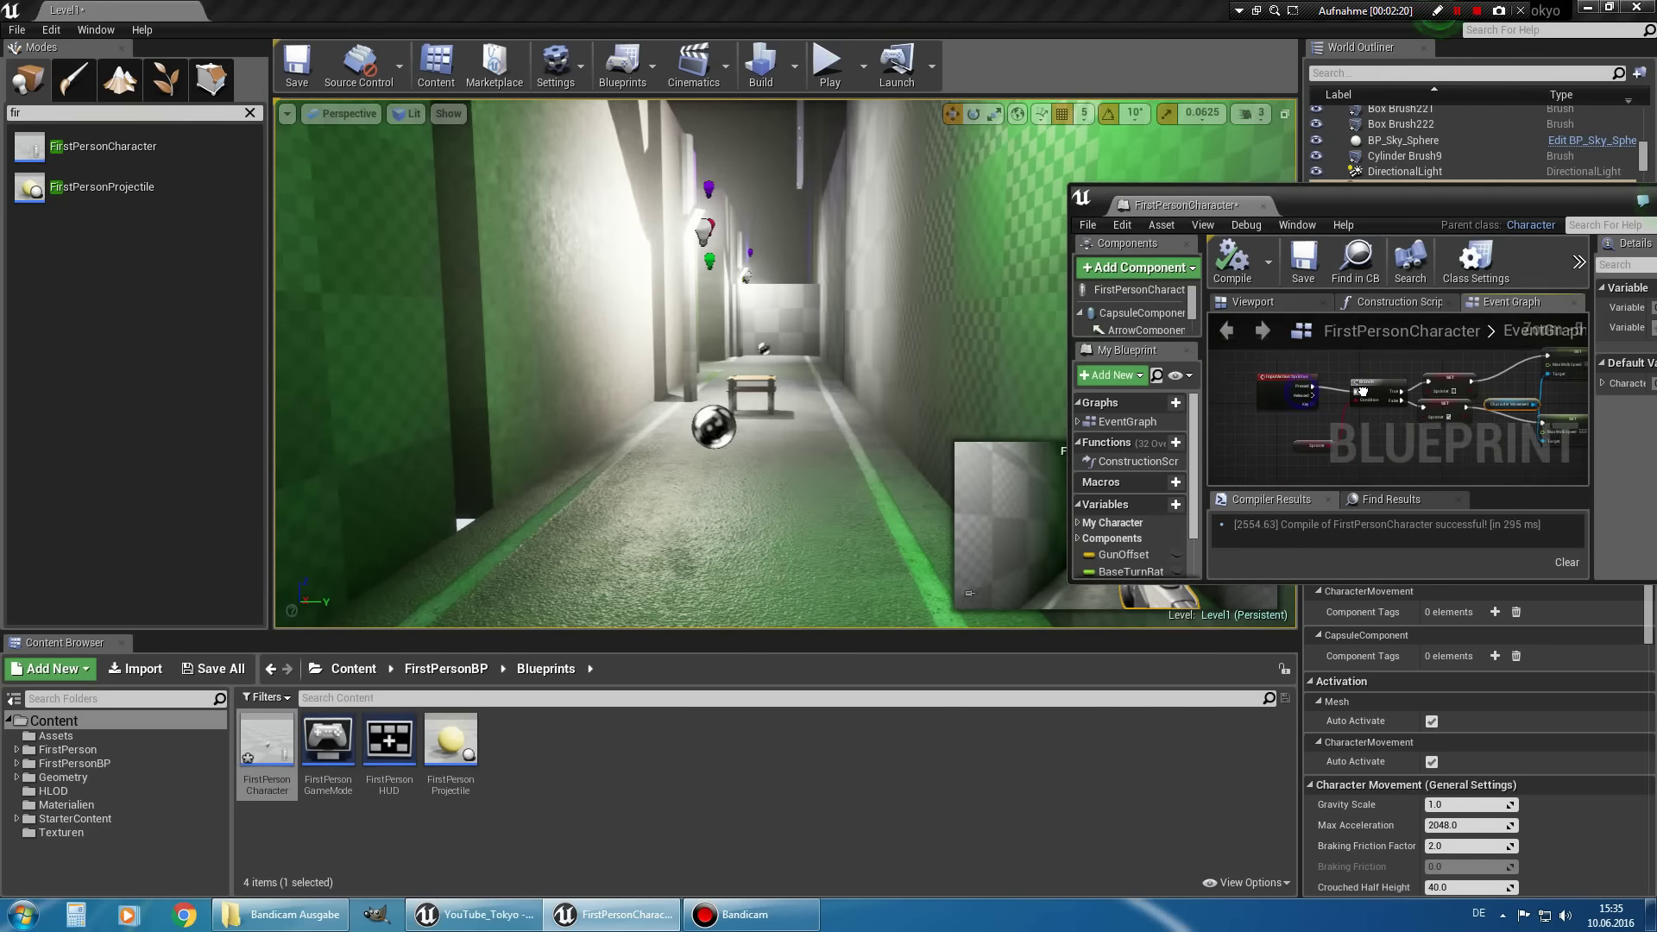
# Play the level again, walking down the green-lit corridors to test the sprint speed.
pyautogui.click(826, 67)
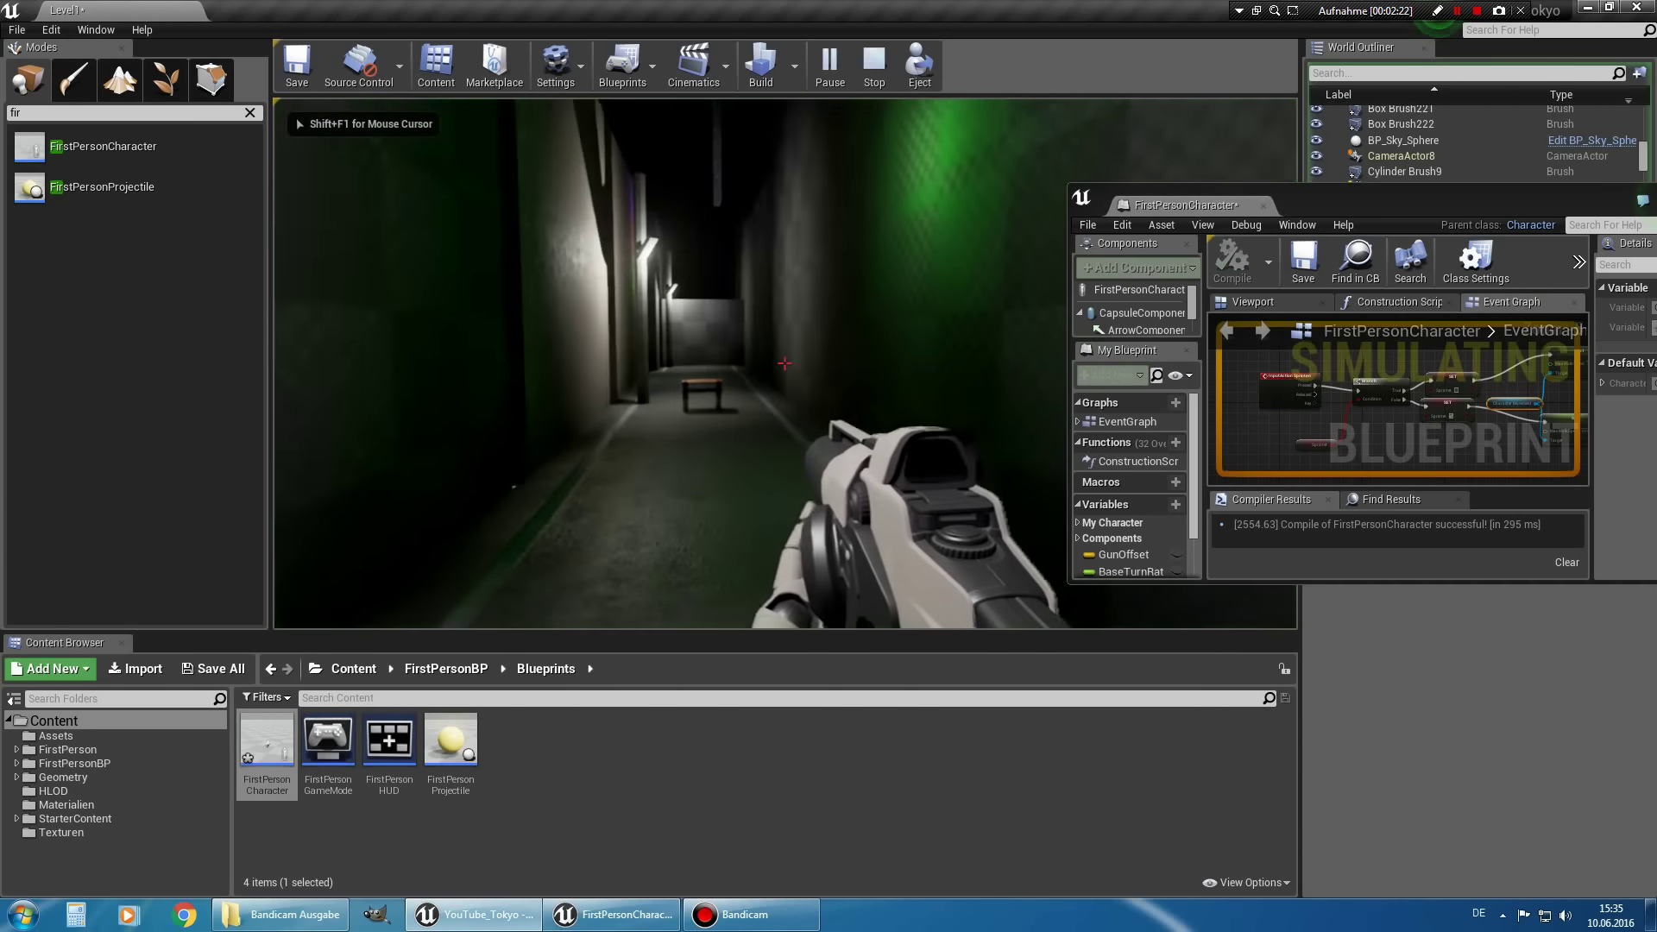
pyautogui.press('w')
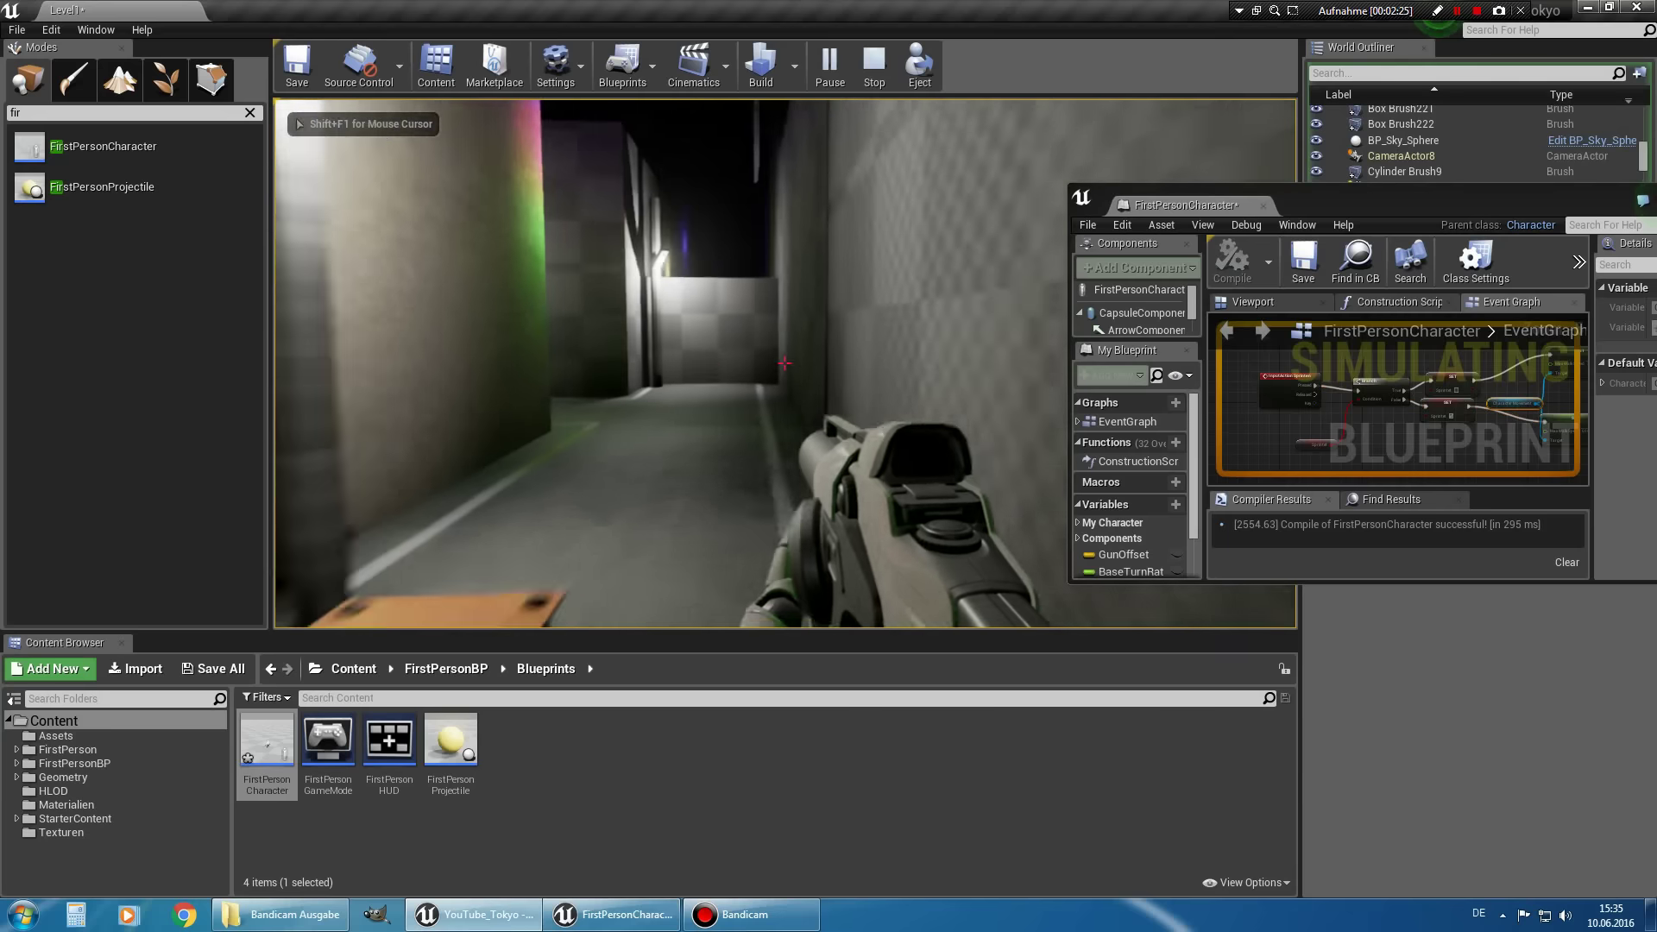
pyautogui.press('w')
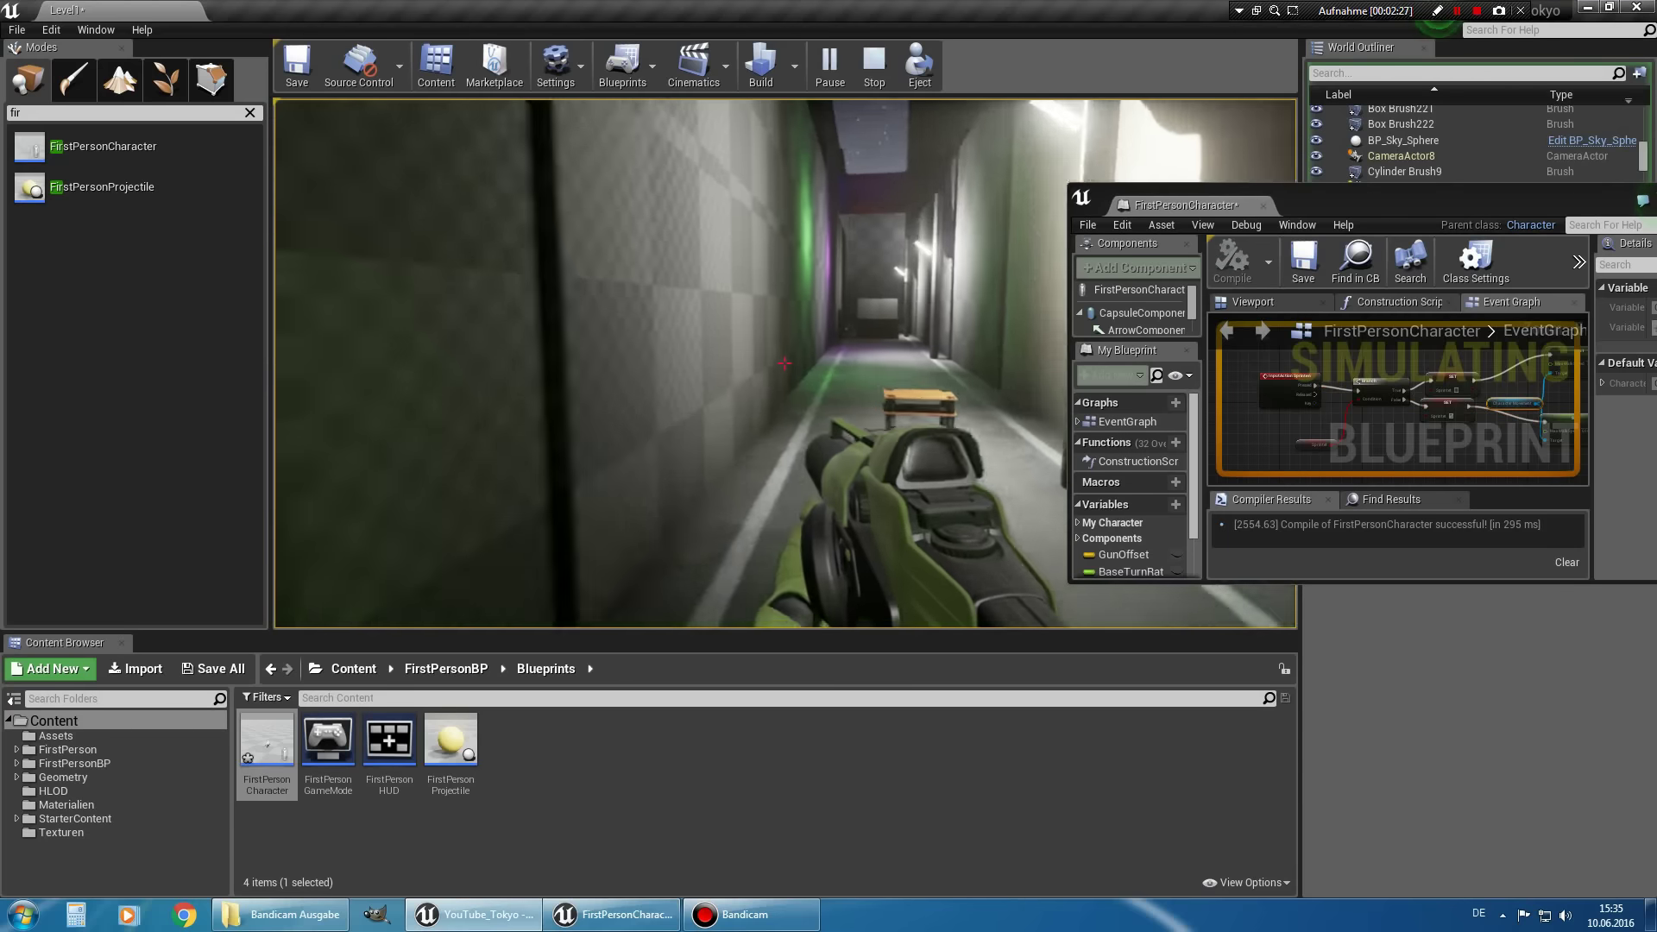
pyautogui.press('w')
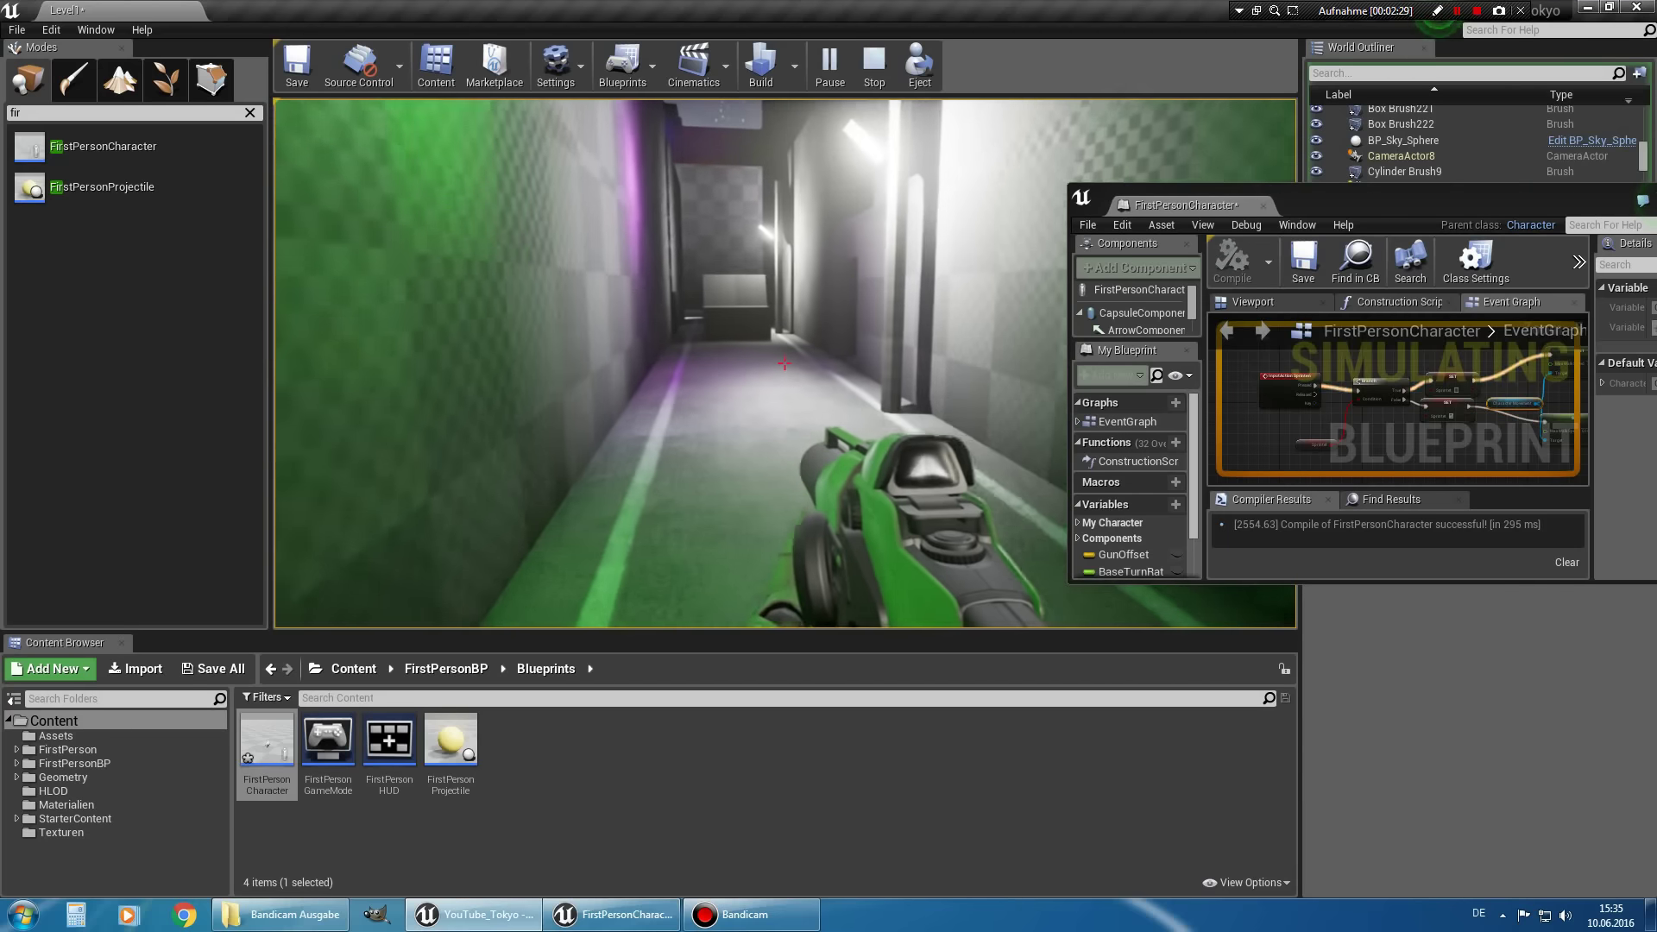
pyautogui.press('w')
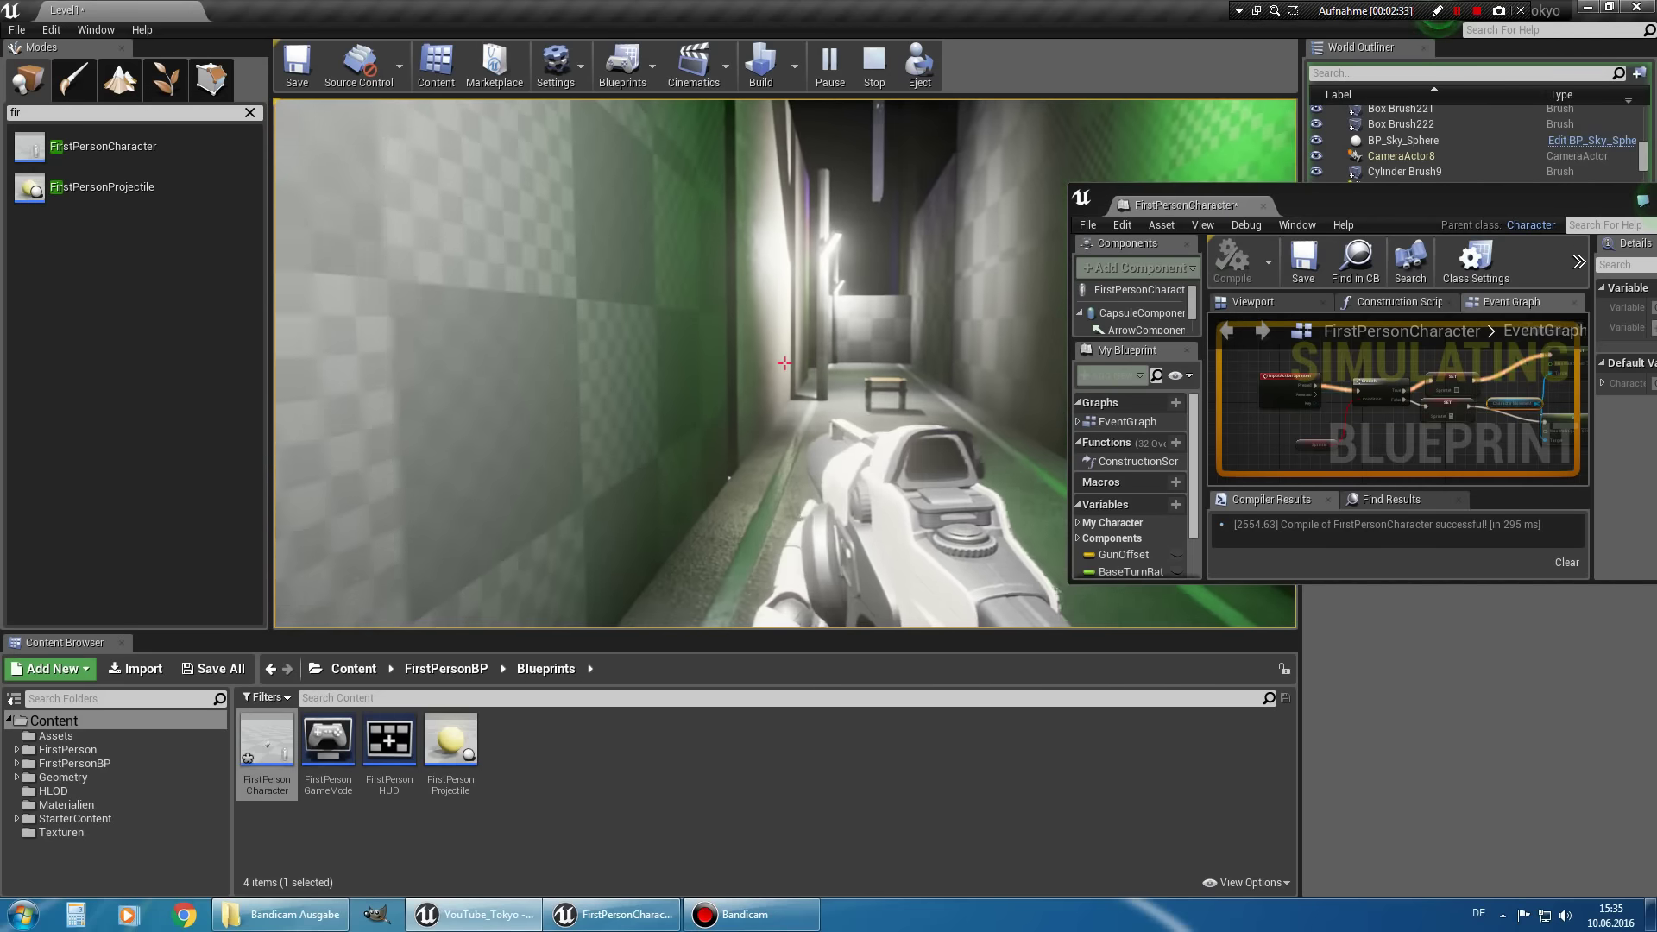
# End the play session, maximize the blueprint editor and bring the Branch, SET and Sprinten nodes into view.
pyautogui.press('Escape')
pyautogui.doubleClick(1486, 225)
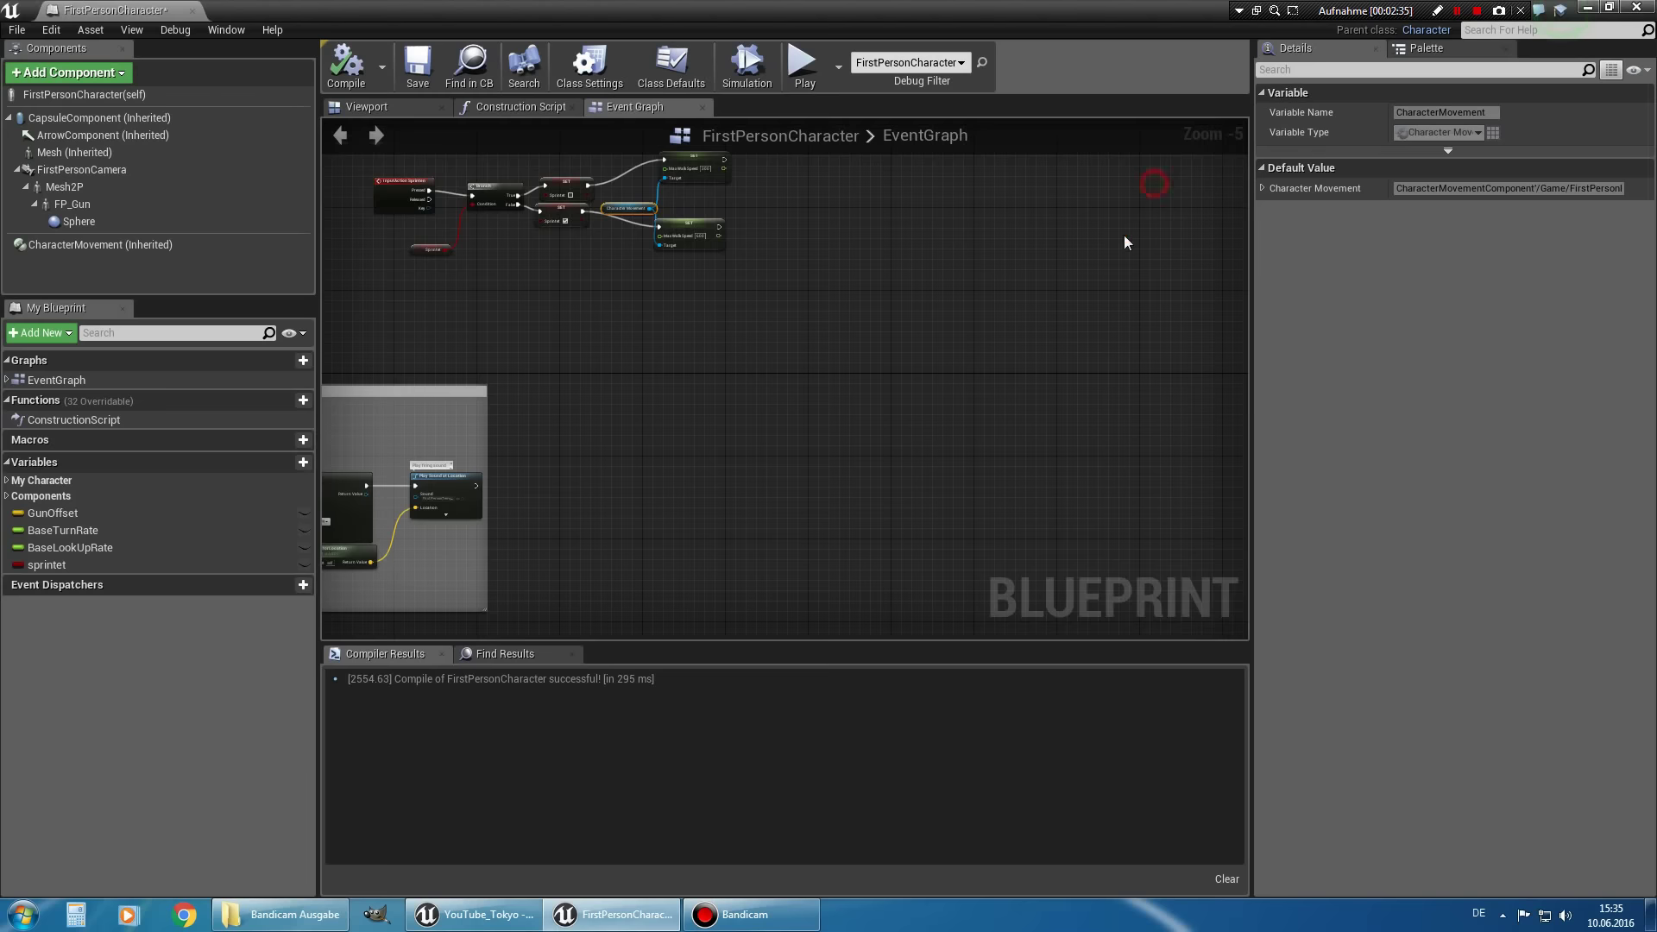
pyautogui.scroll(5, 586, 359)
pyautogui.moveTo(586, 359); pyautogui.dragTo(793, 504, button='right')
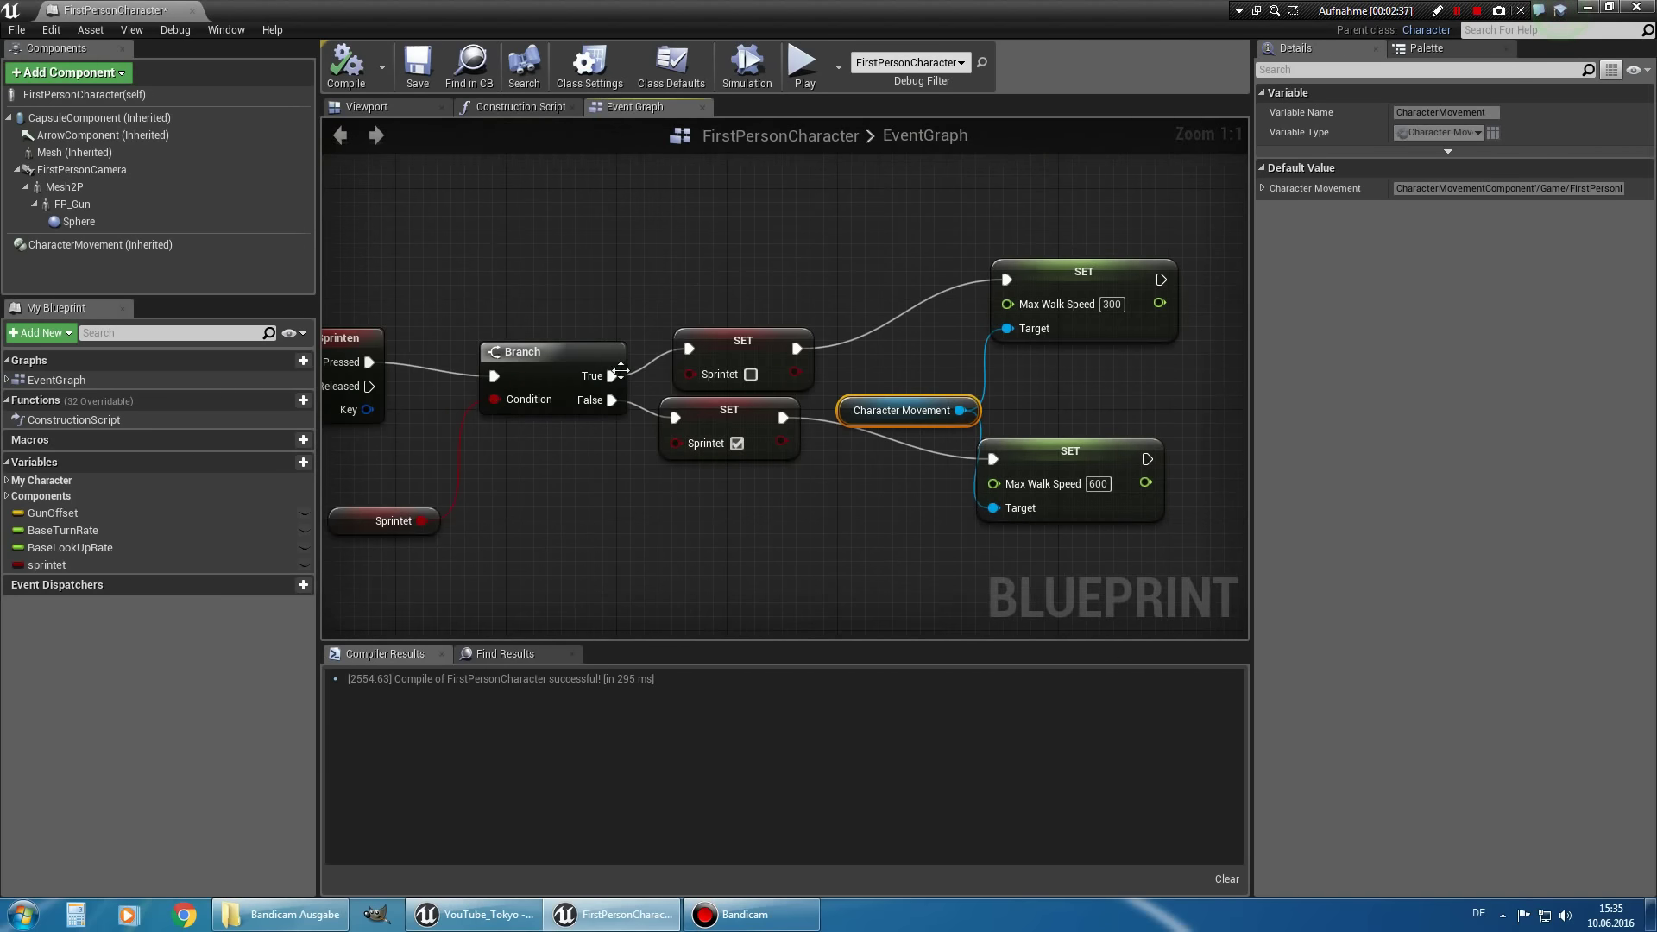
pyautogui.moveTo(620, 370); pyautogui.dragTo(504, 503, button='right')
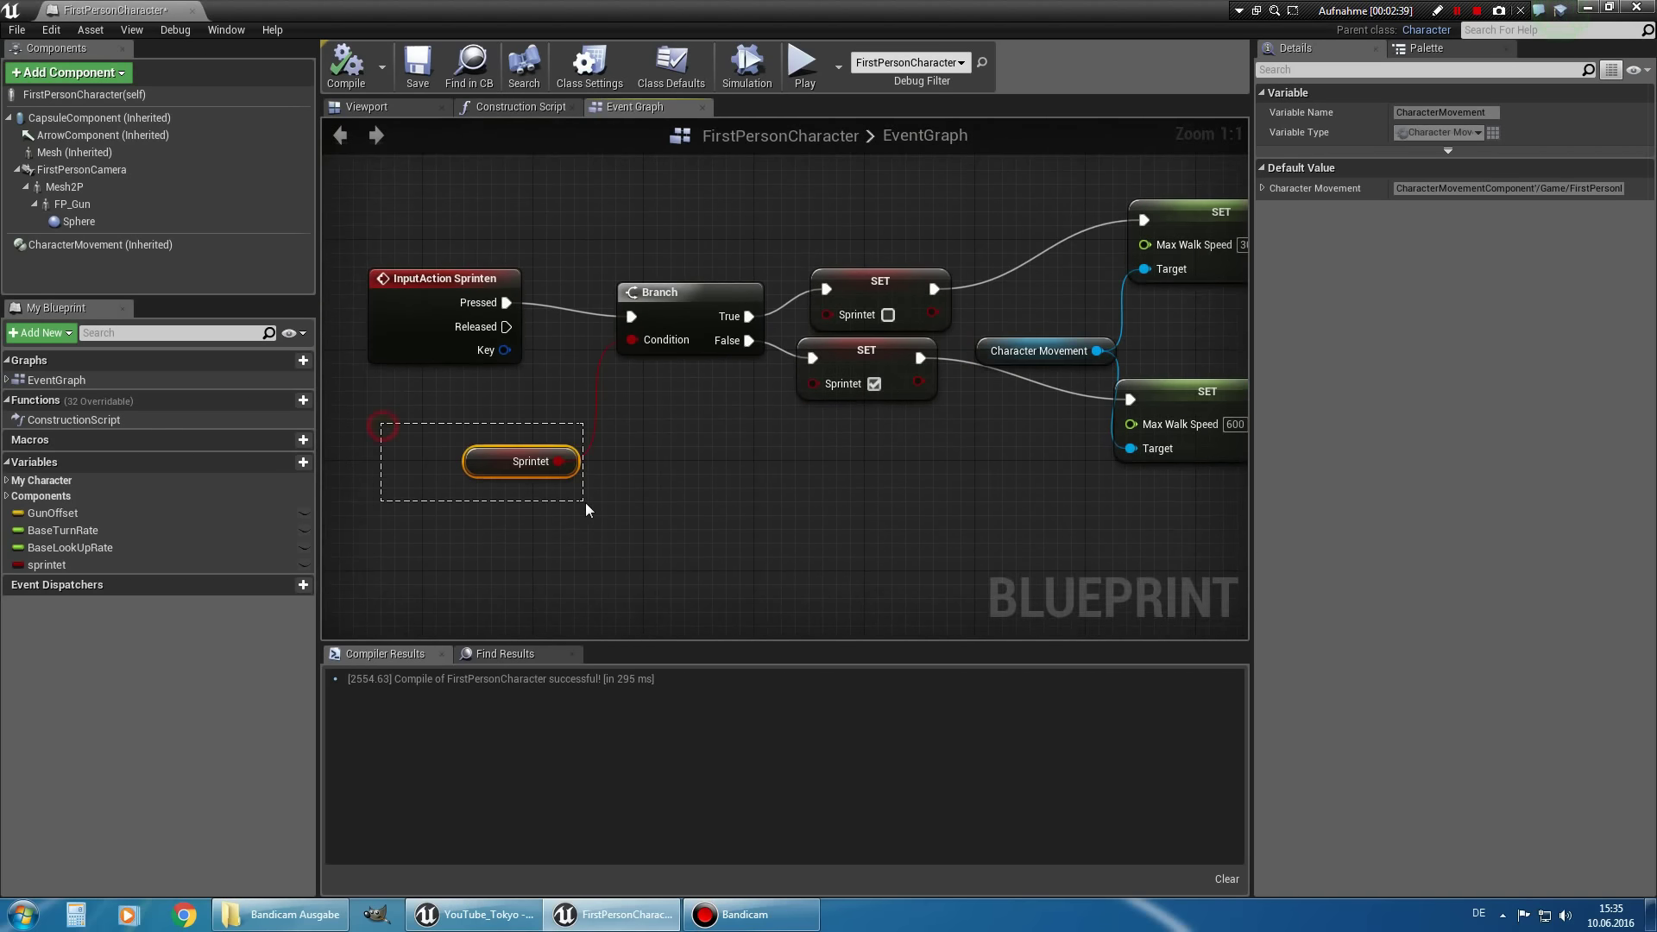
pyautogui.moveTo(586, 502); pyautogui.dragTo(649, 524)
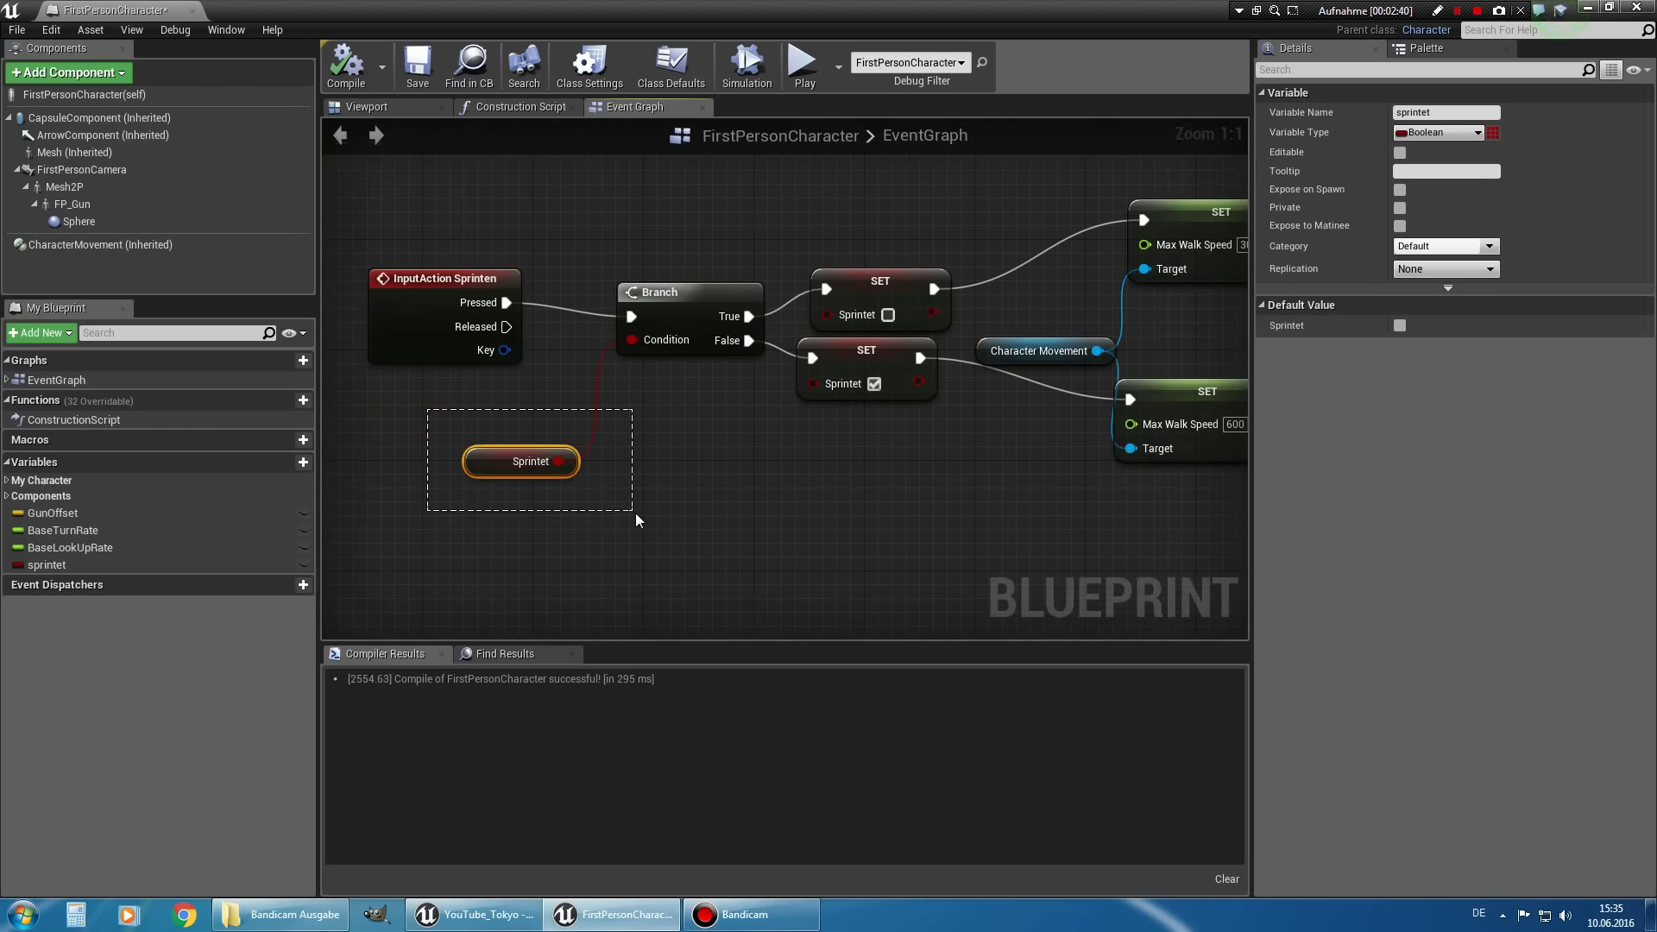
pyautogui.click(676, 543)
# Zoom out and move the InputAction Sprinten event to the right of the sprint logic.
pyautogui.moveTo(695, 510); pyautogui.dragTo(639, 552, button='right')
pyautogui.scroll(-1, 670, 521)
pyautogui.scroll(-2, 670, 539)
pyautogui.scroll(-1, 576, 403)
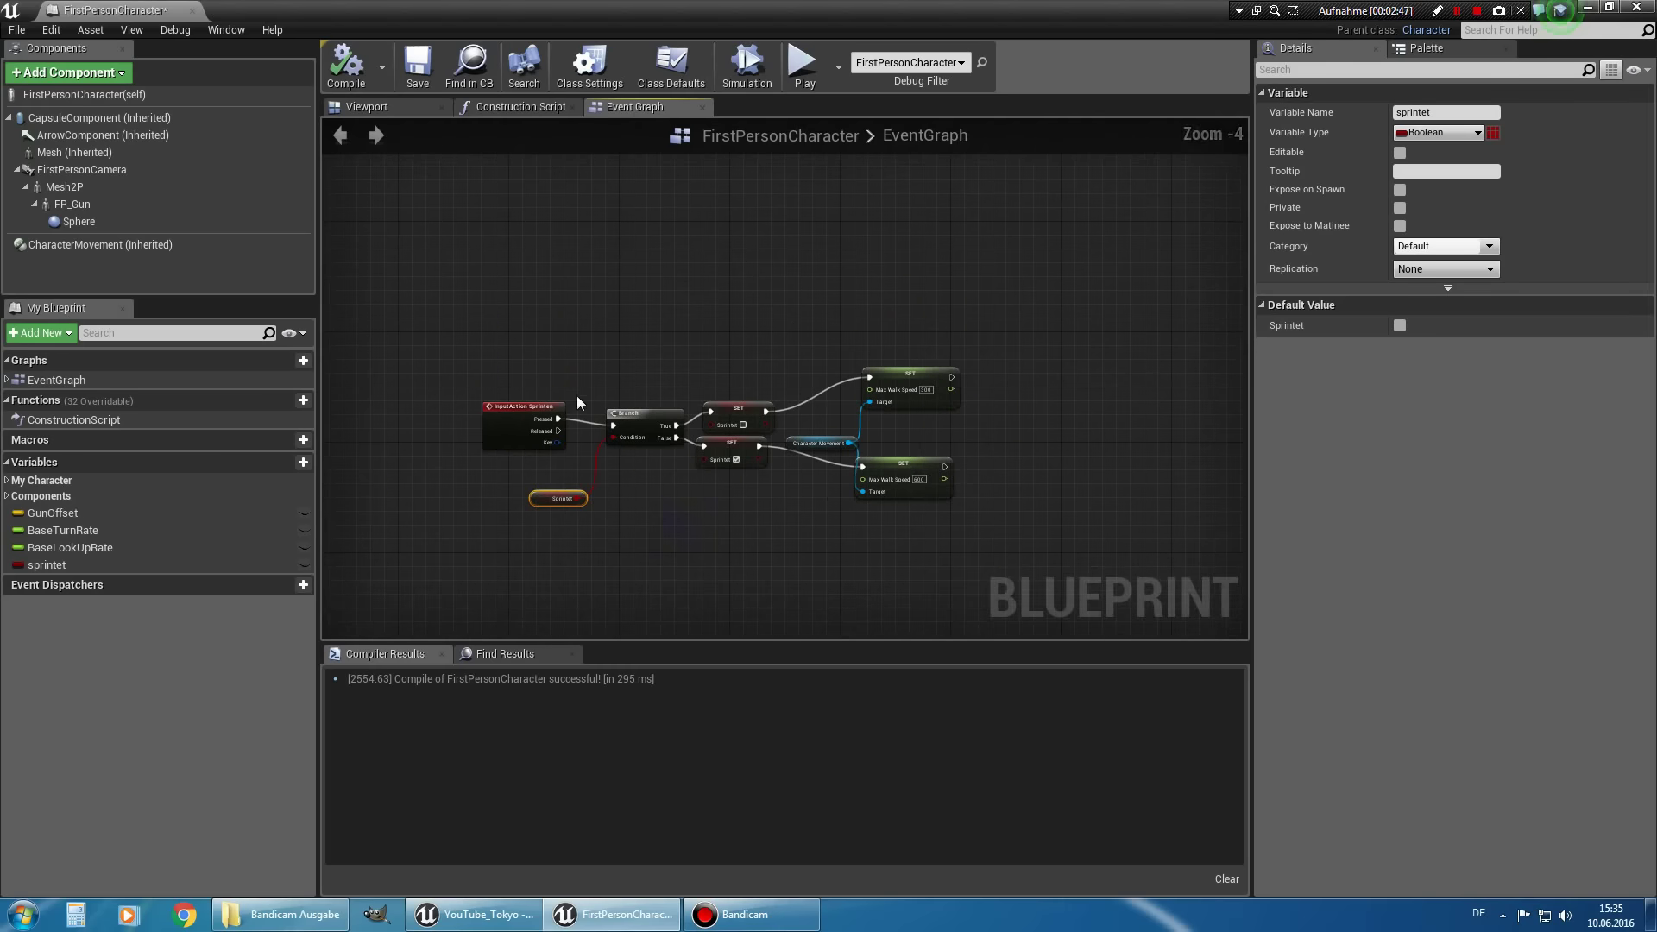
pyautogui.click(494, 405)
pyautogui.moveTo(767, 403); pyautogui.dragTo(794, 378)
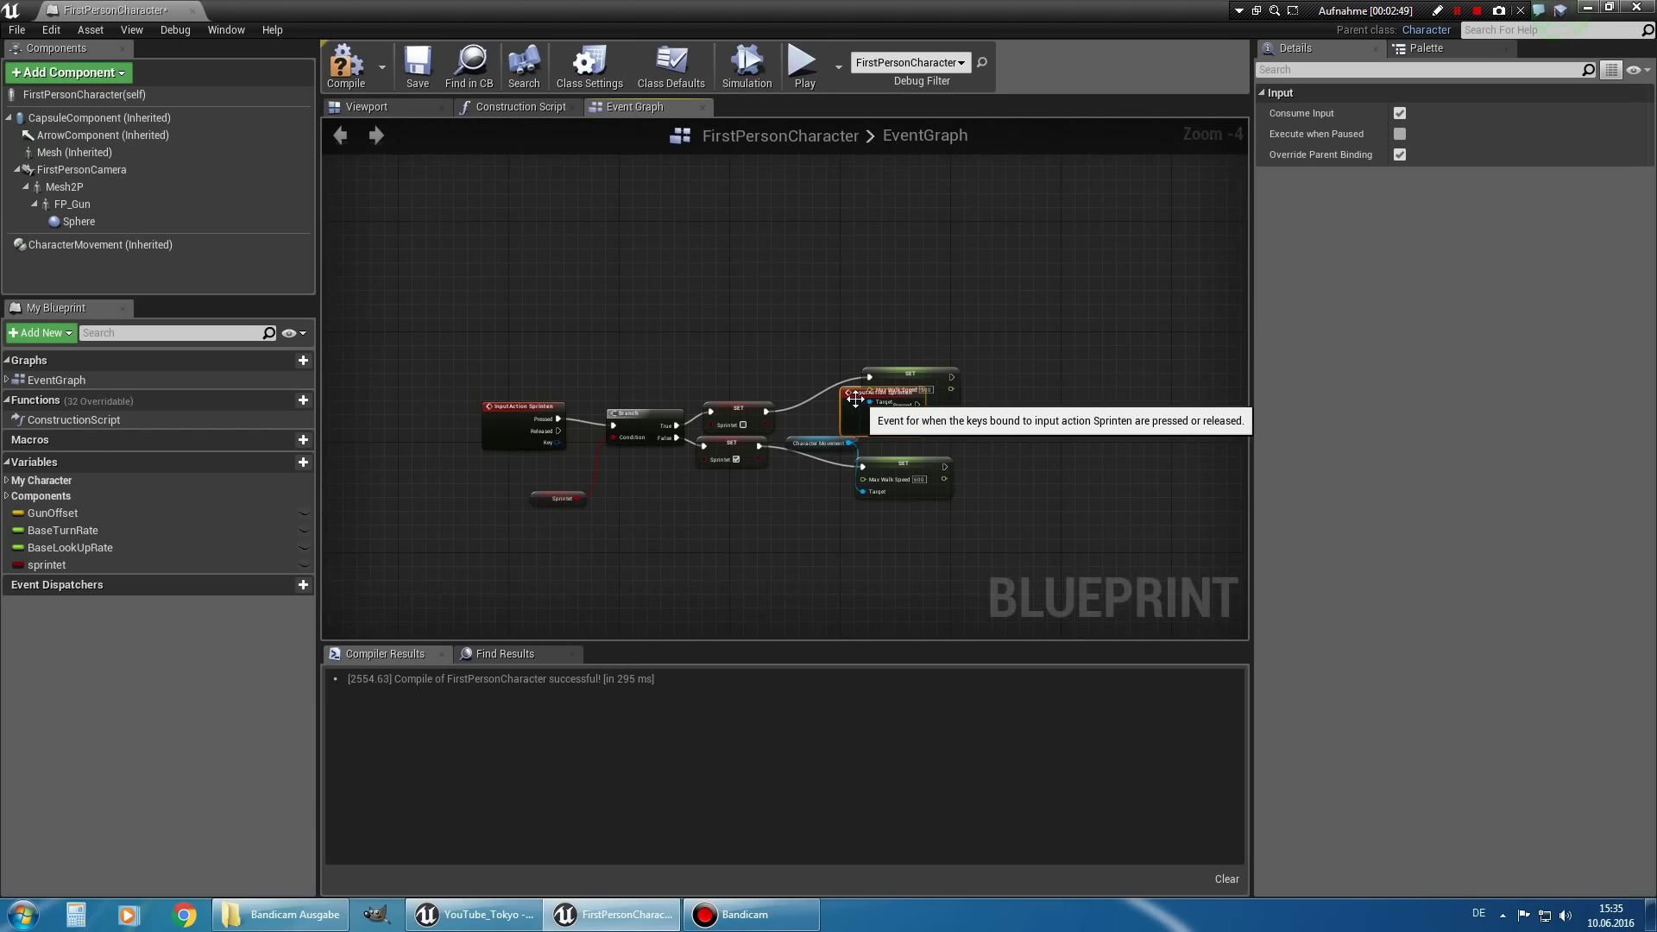
pyautogui.scroll(2, 794, 380)
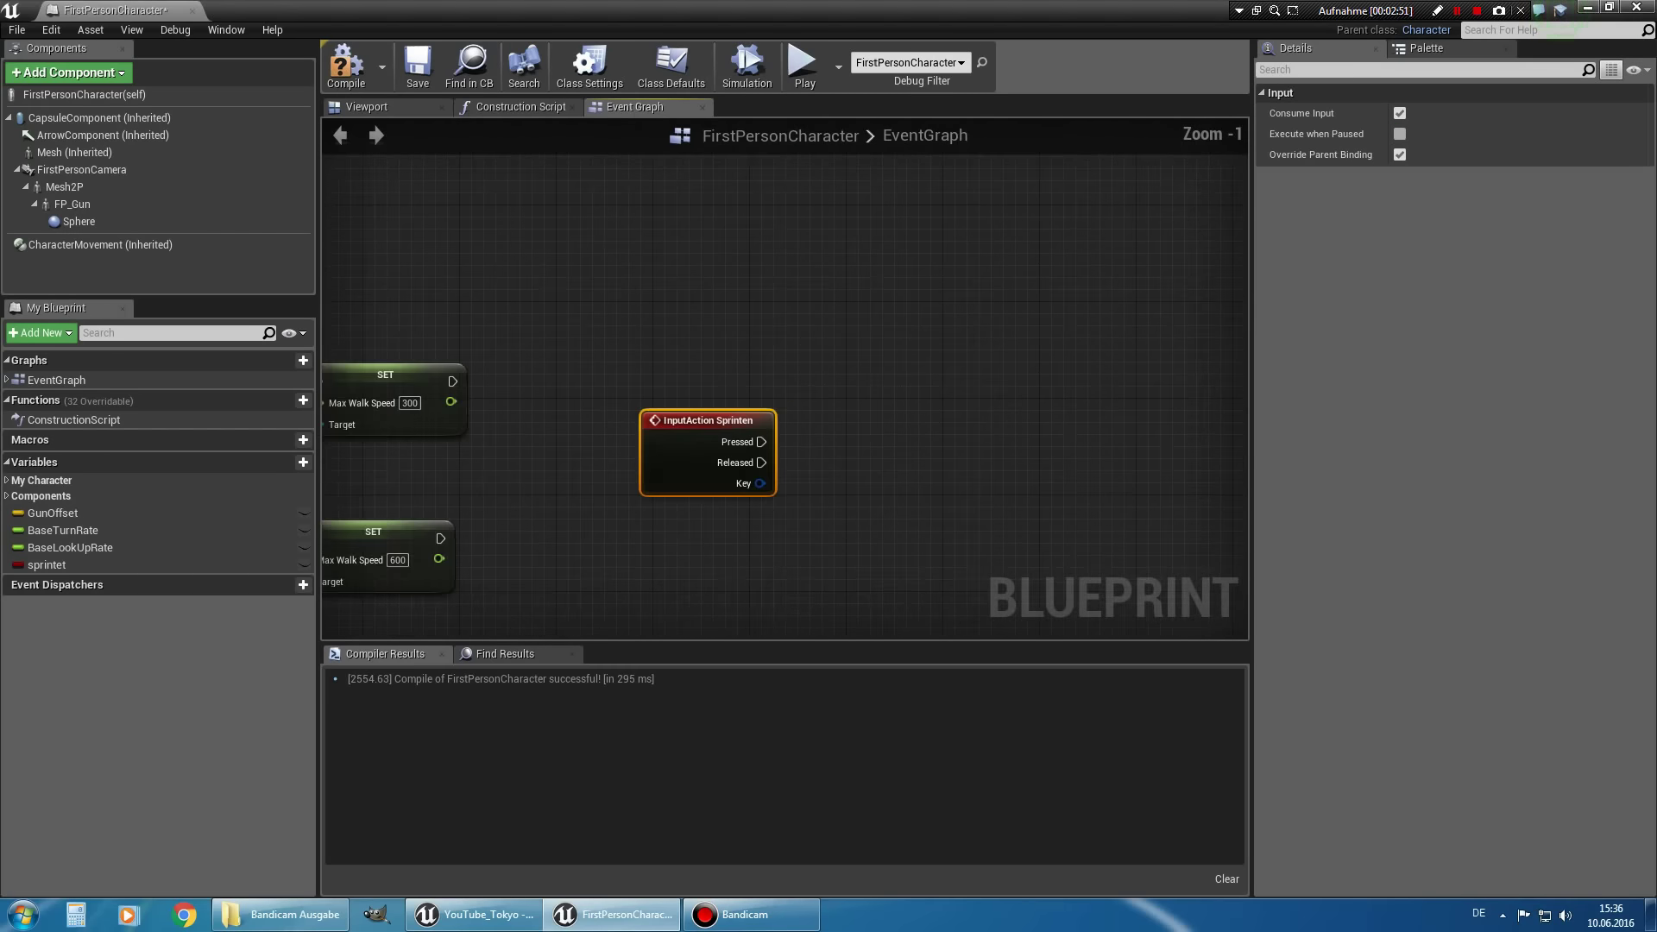
pyautogui.scroll(1, 878, 411)
# Add a FlipFlop node after the Sprinten Pressed output.
pyautogui.moveTo(860, 418); pyautogui.dragTo(940, 416)
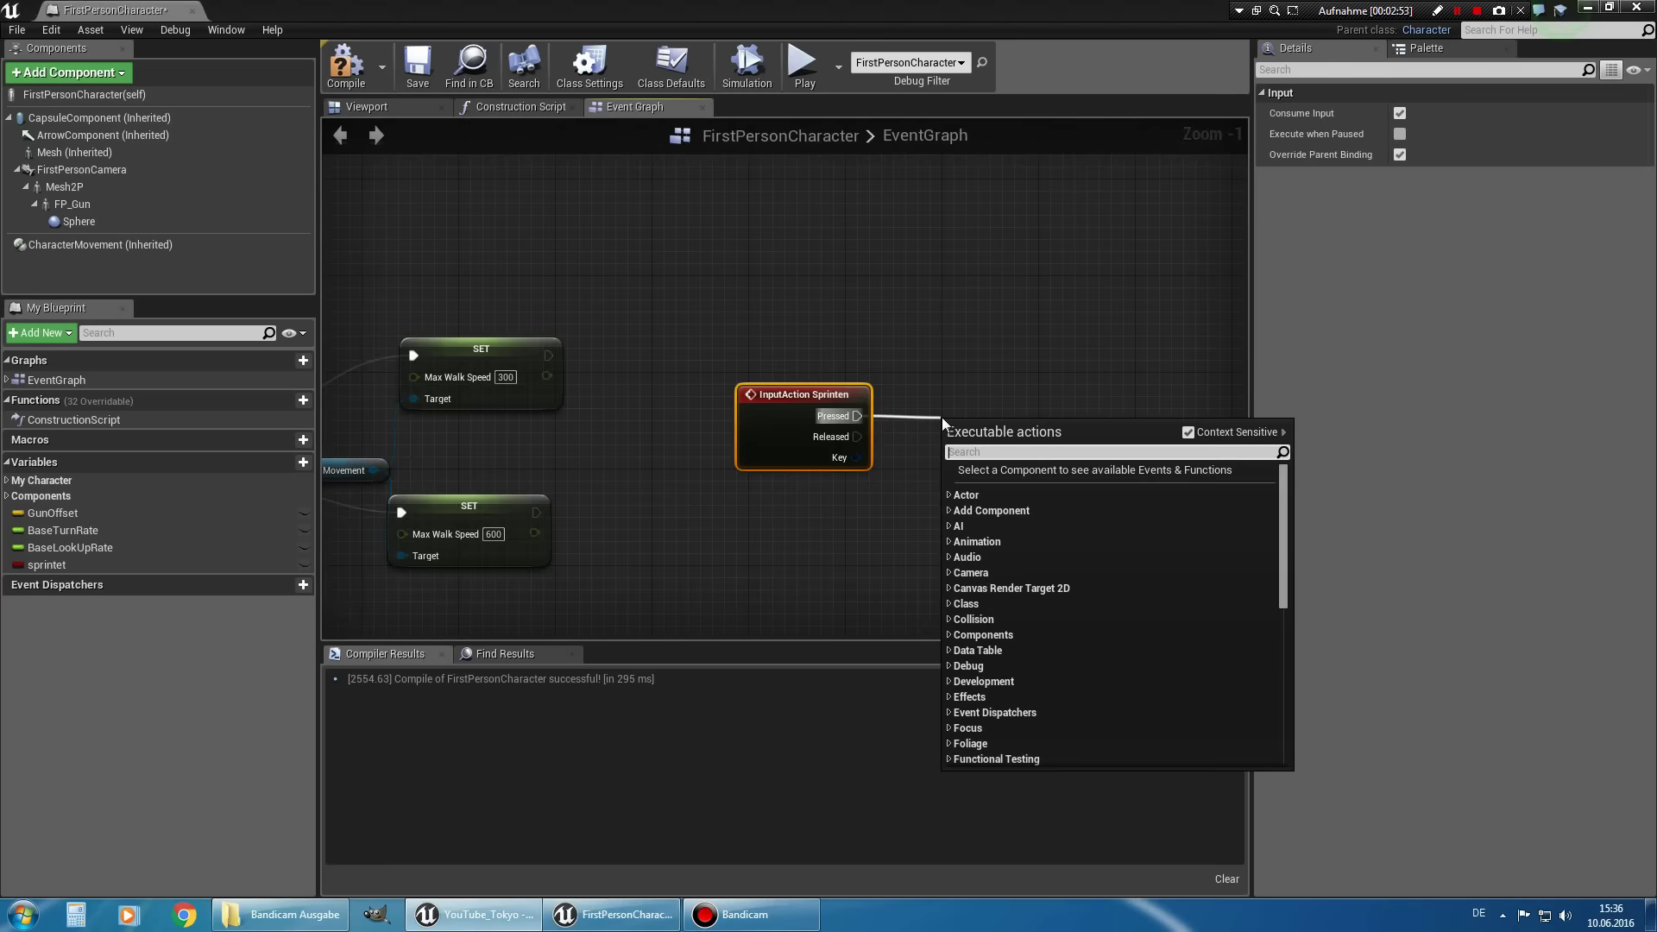
pyautogui.write('flipflo')
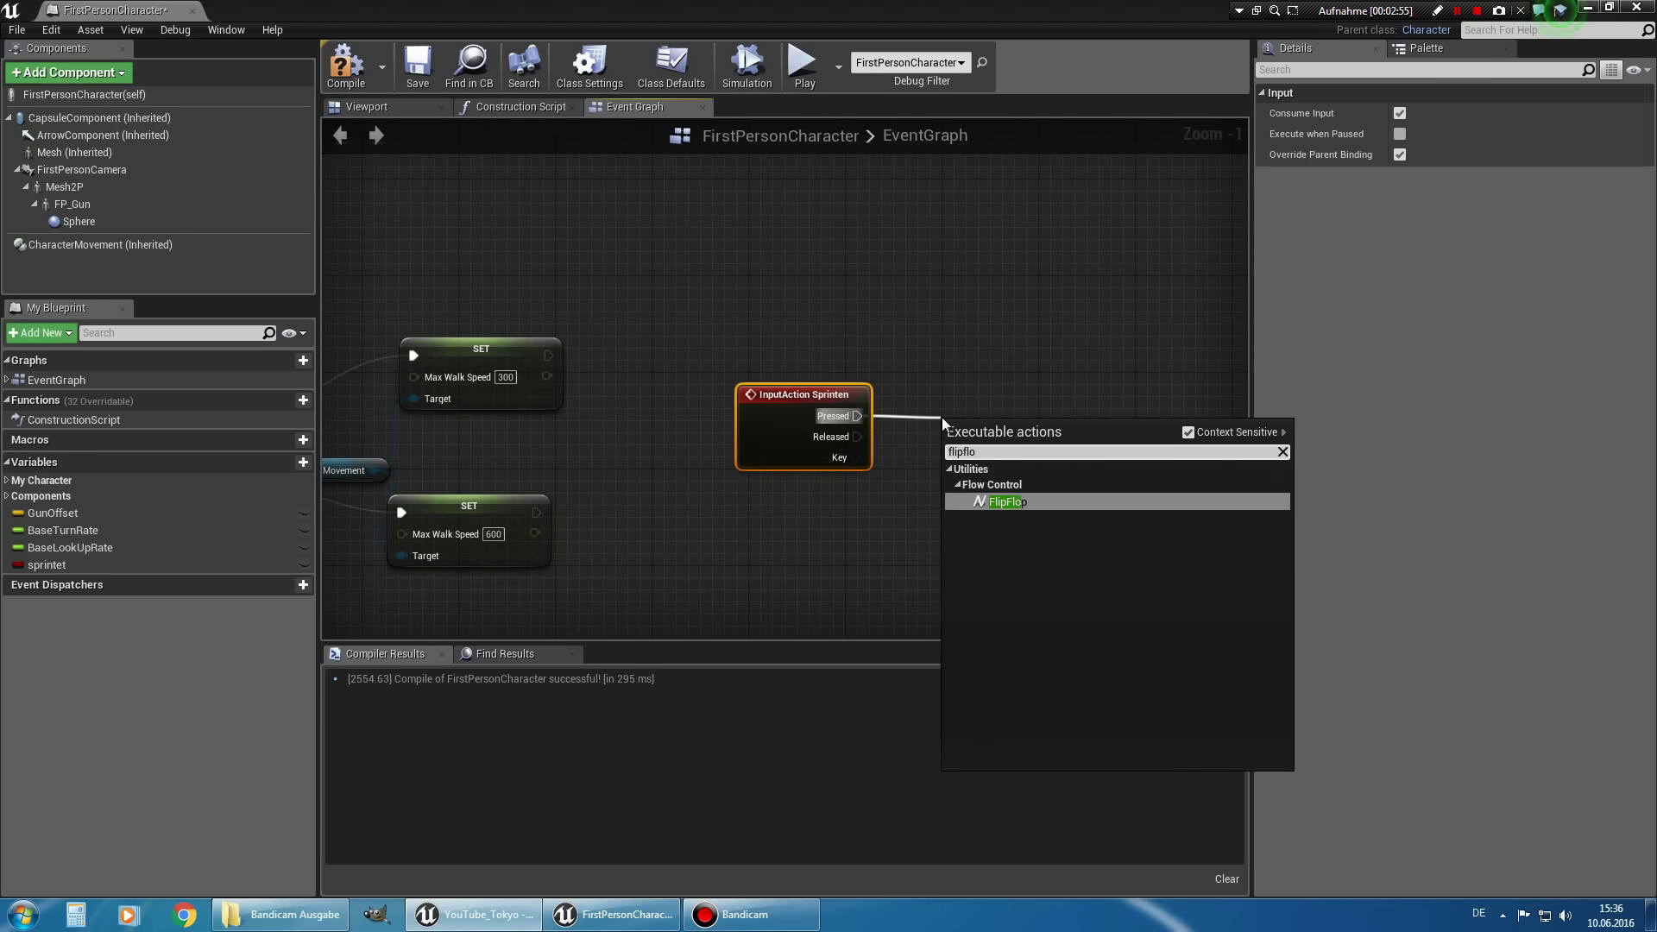
pyautogui.press('Return')
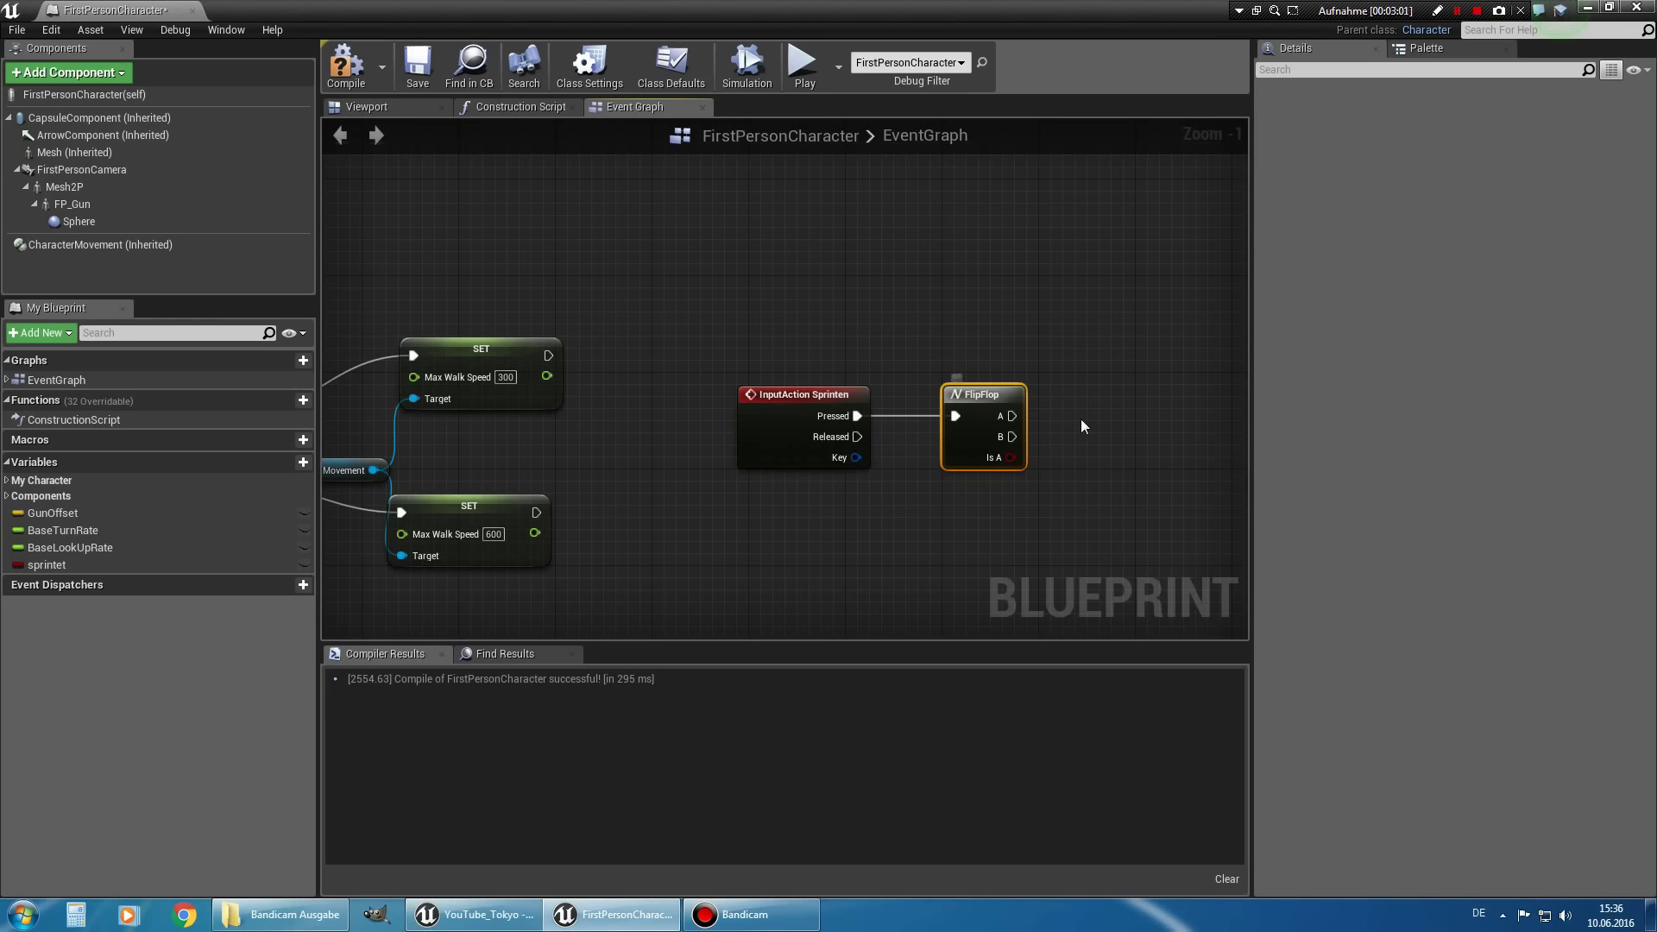
# Move the walk-speed SETs right of the FlipFlop and wire A to the 300 SET, B to the 600 SET.
pyautogui.moveTo(652, 424); pyautogui.dragTo(846, 412, button='right')
pyautogui.moveTo(540, 300); pyautogui.dragTo(799, 562)
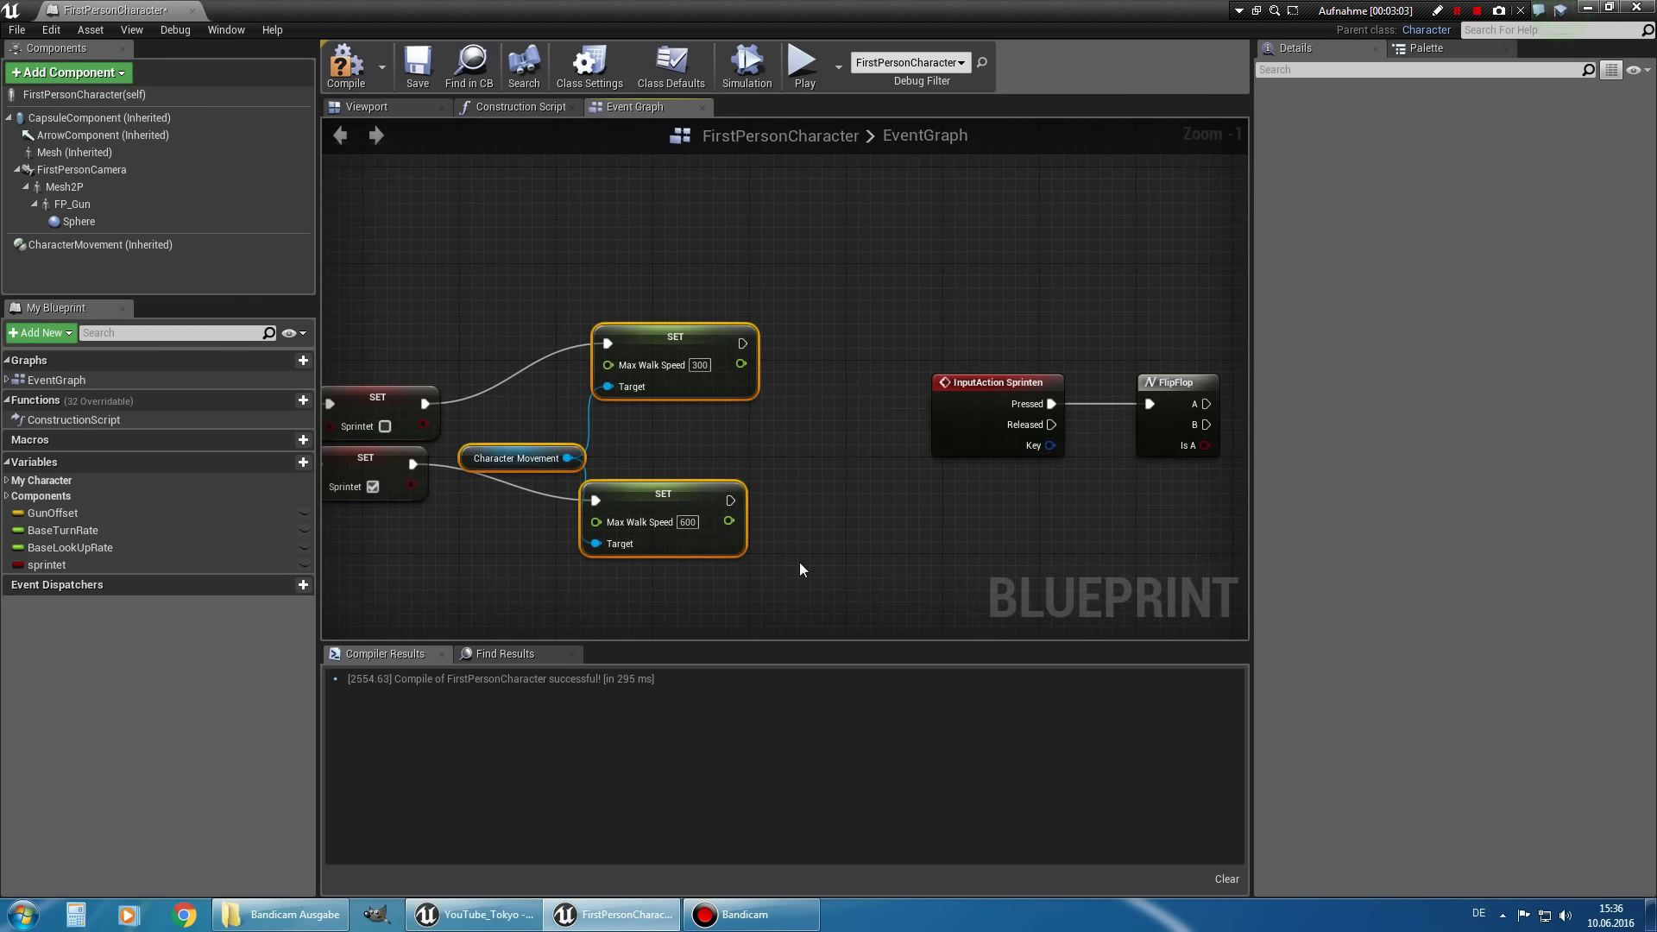
pyautogui.moveTo(640, 343)
pyautogui.mouseDown()
pyautogui.moveTo(1144, 257)
pyautogui.moveTo(1083, 271)
pyautogui.mouseUp()
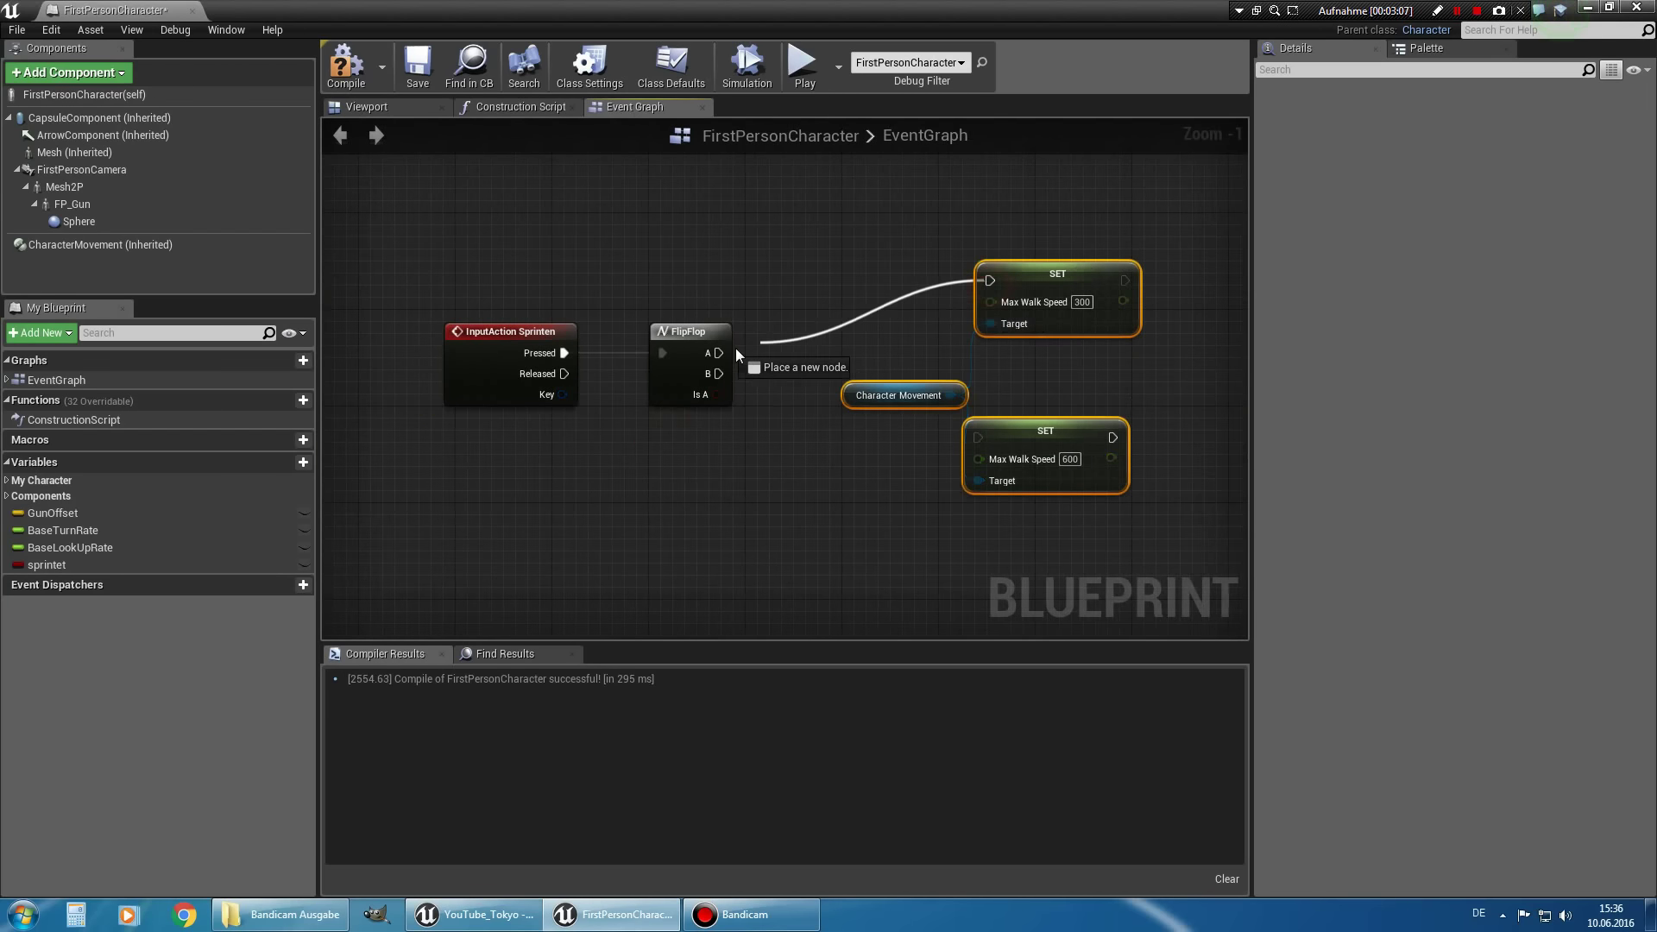
pyautogui.moveTo(725, 370); pyautogui.dragTo(881, 422)
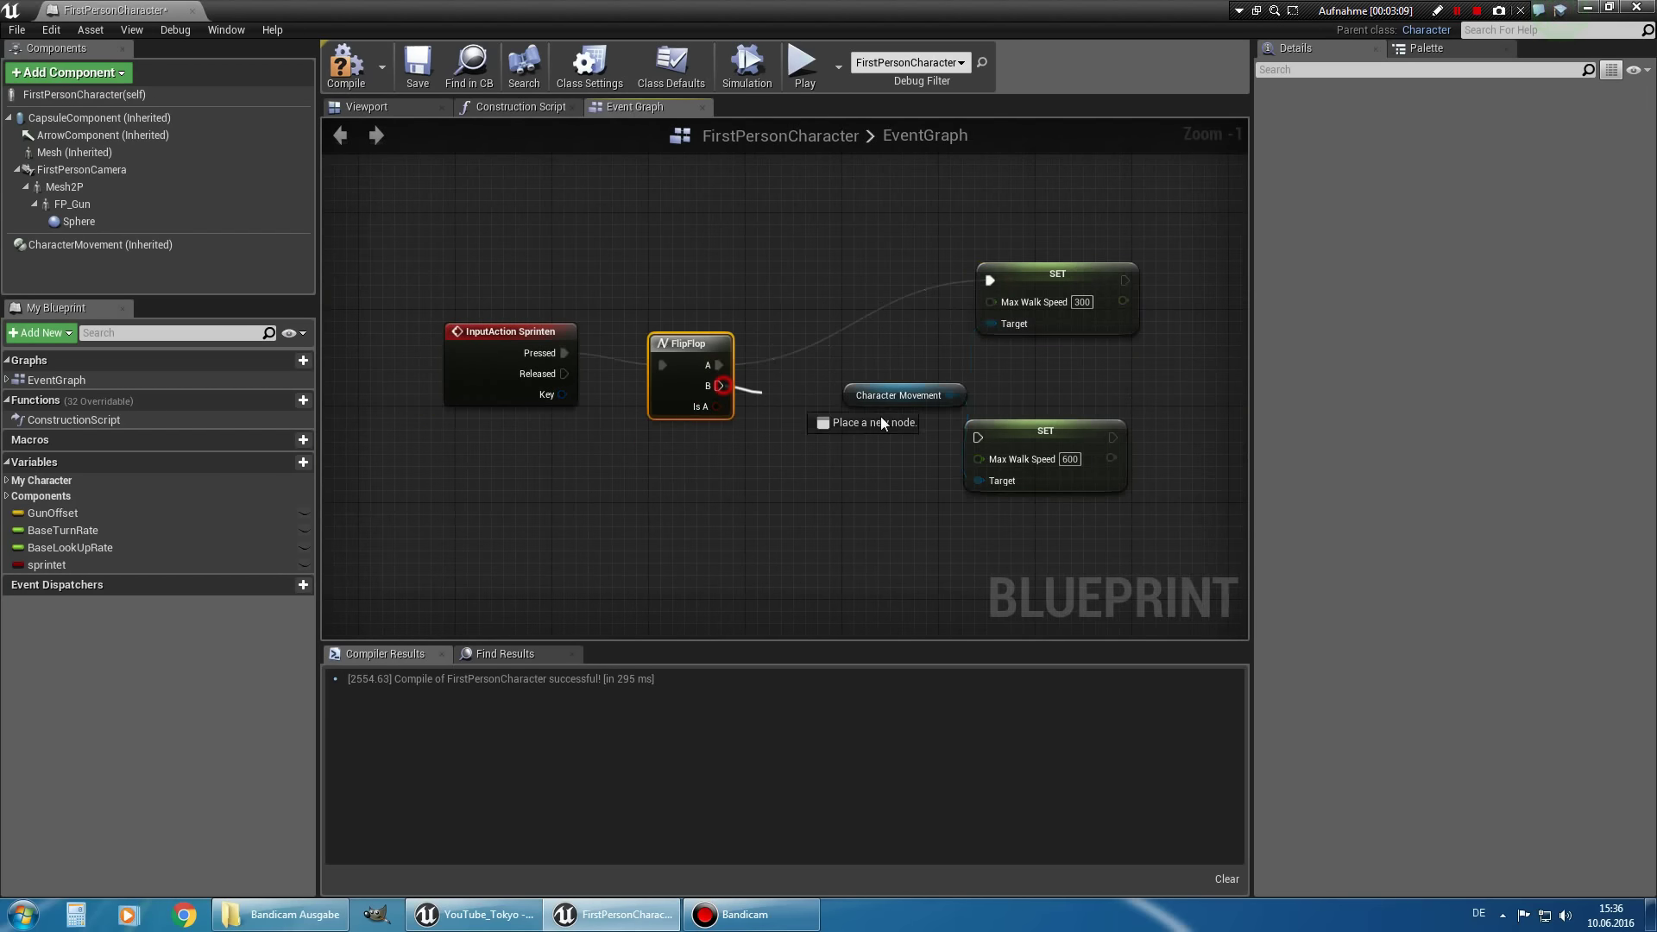
pyautogui.moveTo(980, 438); pyautogui.dragTo(980, 439)
pyautogui.moveTo(691, 474); pyautogui.dragTo(845, 578, button='right')
pyautogui.scroll(-1, 846, 578)
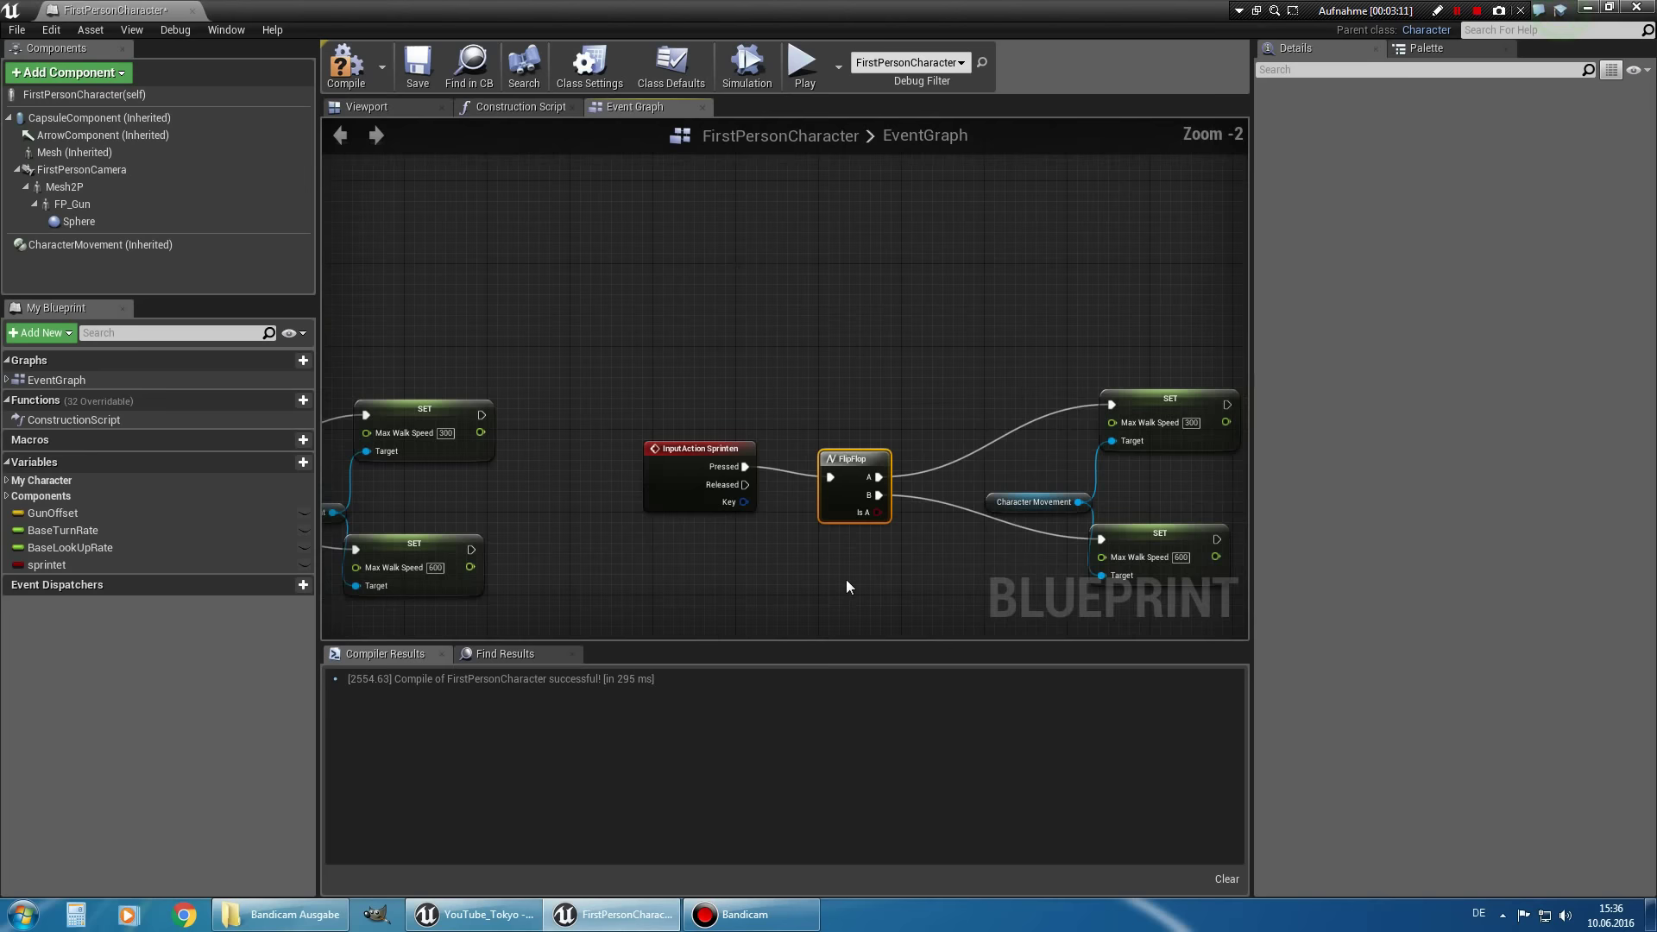
pyautogui.moveTo(1006, 498); pyautogui.dragTo(1019, 385, button='right')
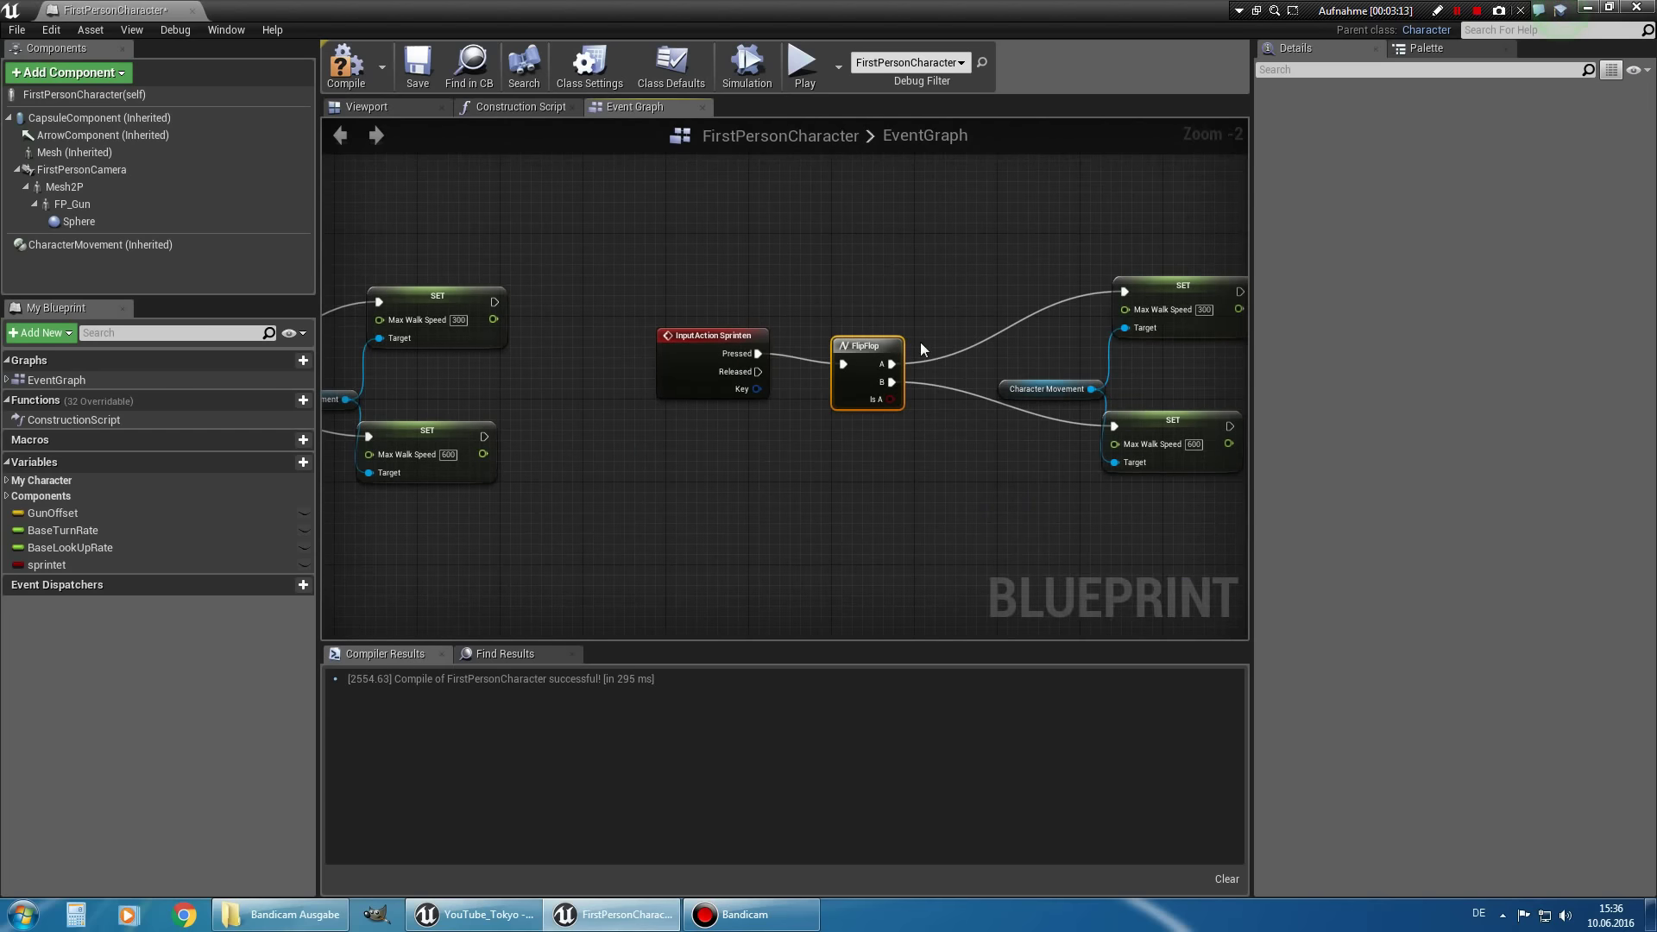
# Step through undo and redo to compare the FlipFlop and Branch sprint versions.
pyautogui.hotkey('ctrl', 'z')
pyautogui.hotkey('ctrl', 'z')
pyautogui.hotkey('ctrl', 'z')
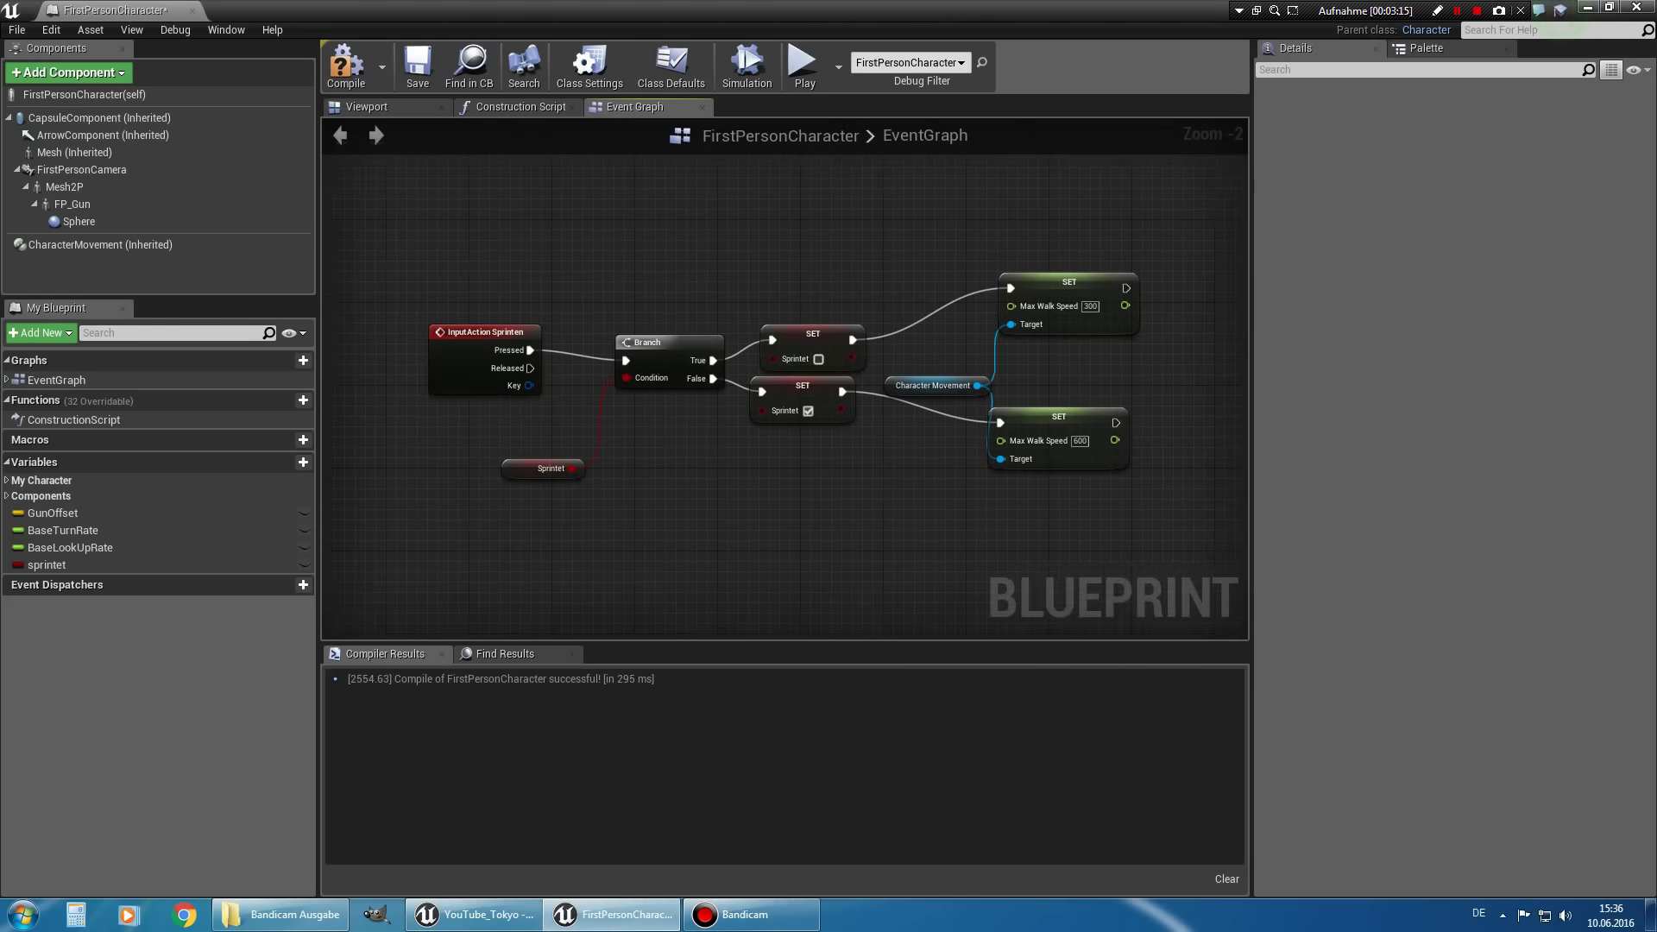
pyautogui.moveTo(843, 523); pyautogui.dragTo(887, 521)
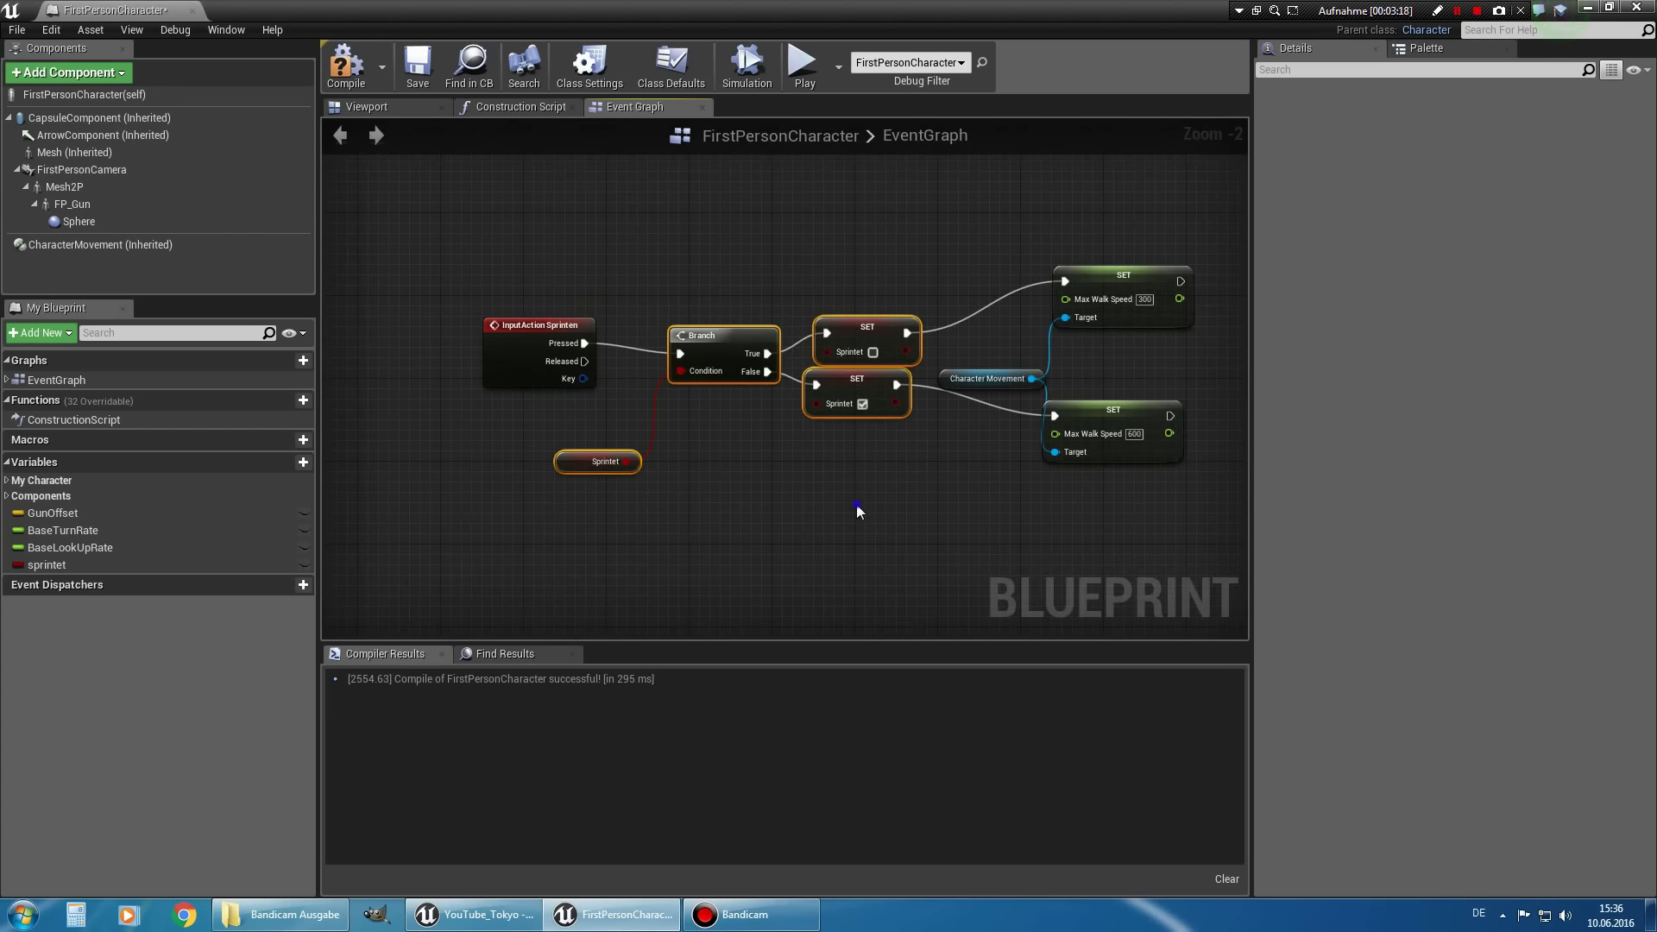
pyautogui.moveTo(820, 500); pyautogui.dragTo(811, 503, button='right')
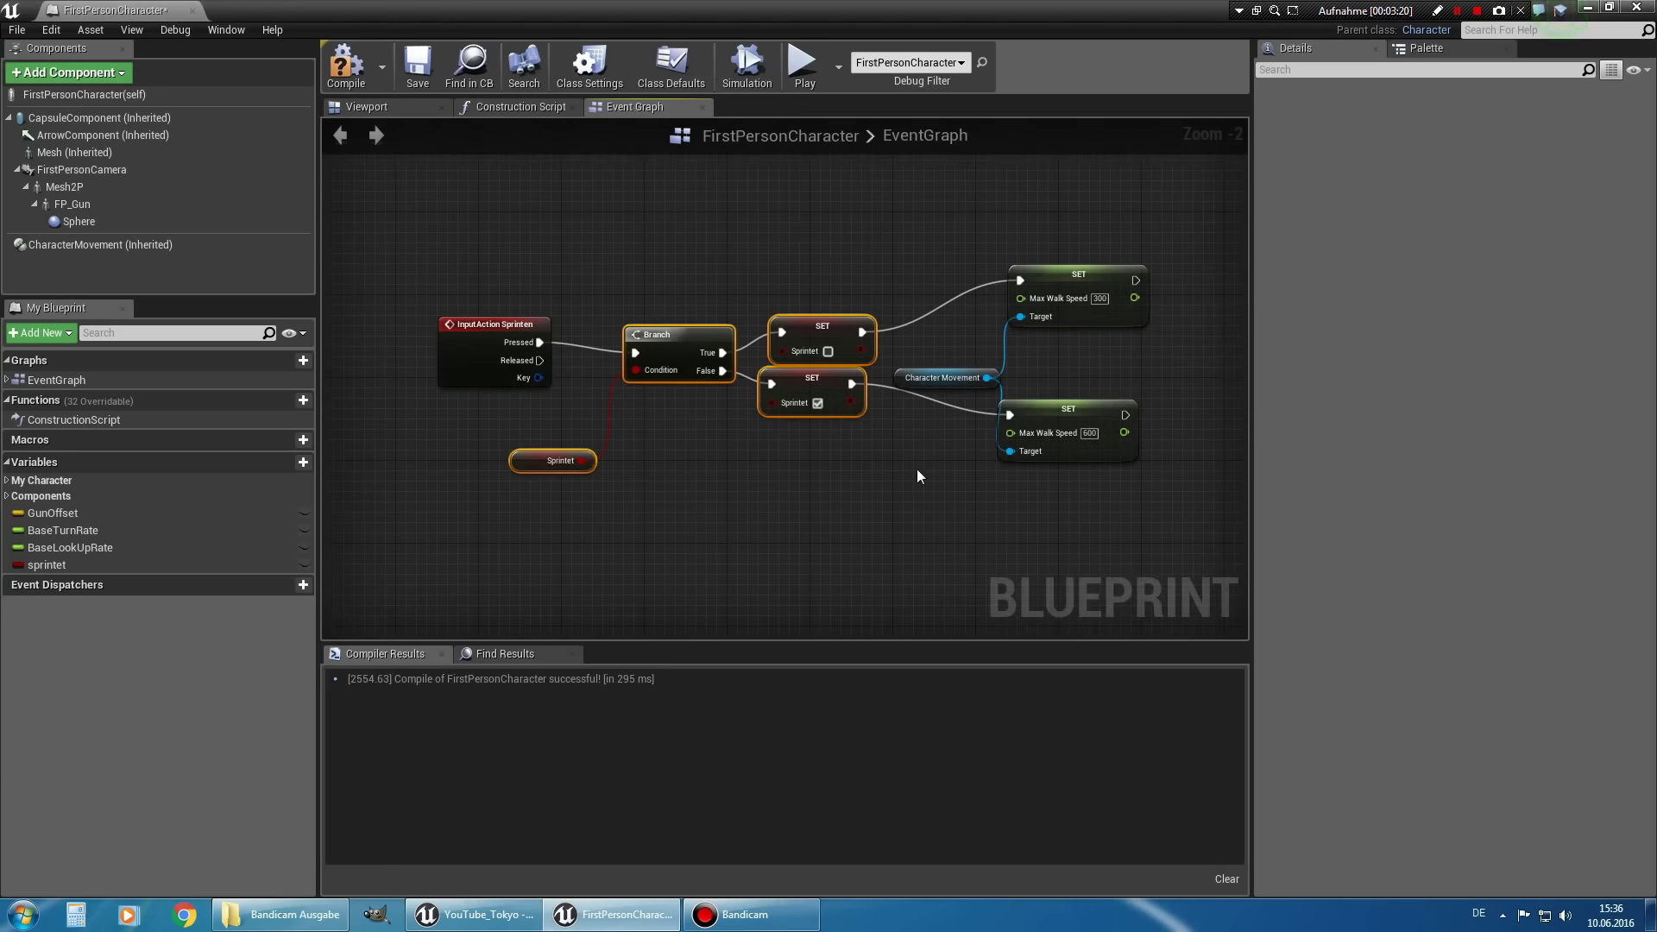
pyautogui.hotkey('ctrl', 'y')
pyautogui.hotkey('ctrl', 'y')
pyautogui.hotkey('ctrl', 'y')
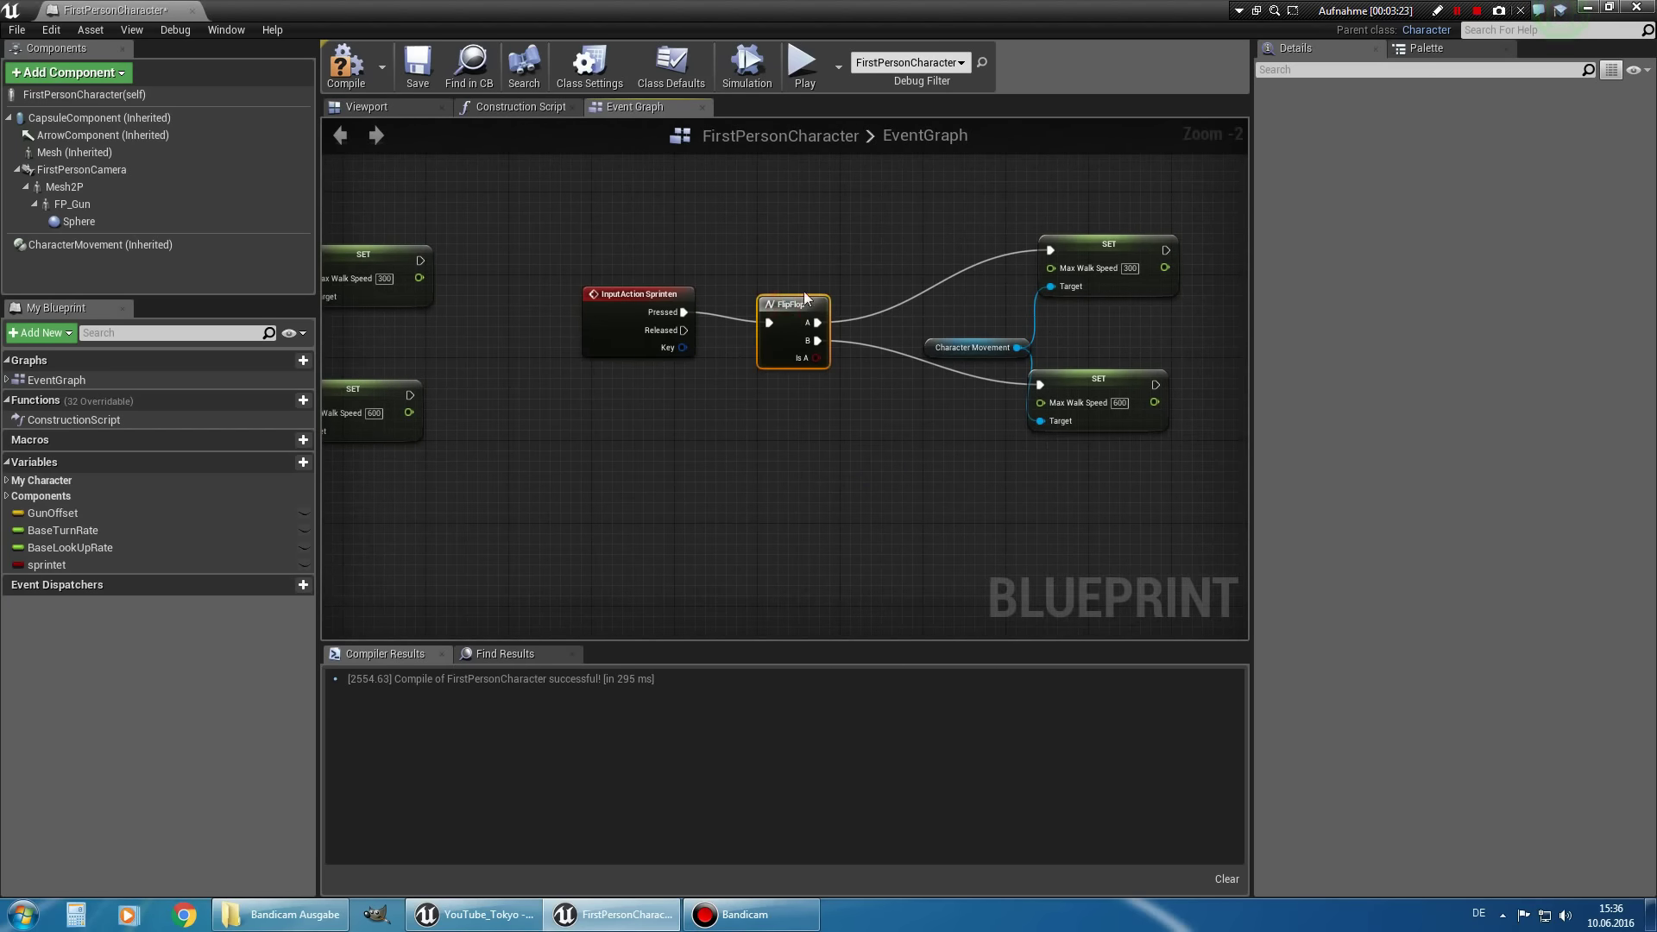
pyautogui.hotkey('ctrl', 'z')
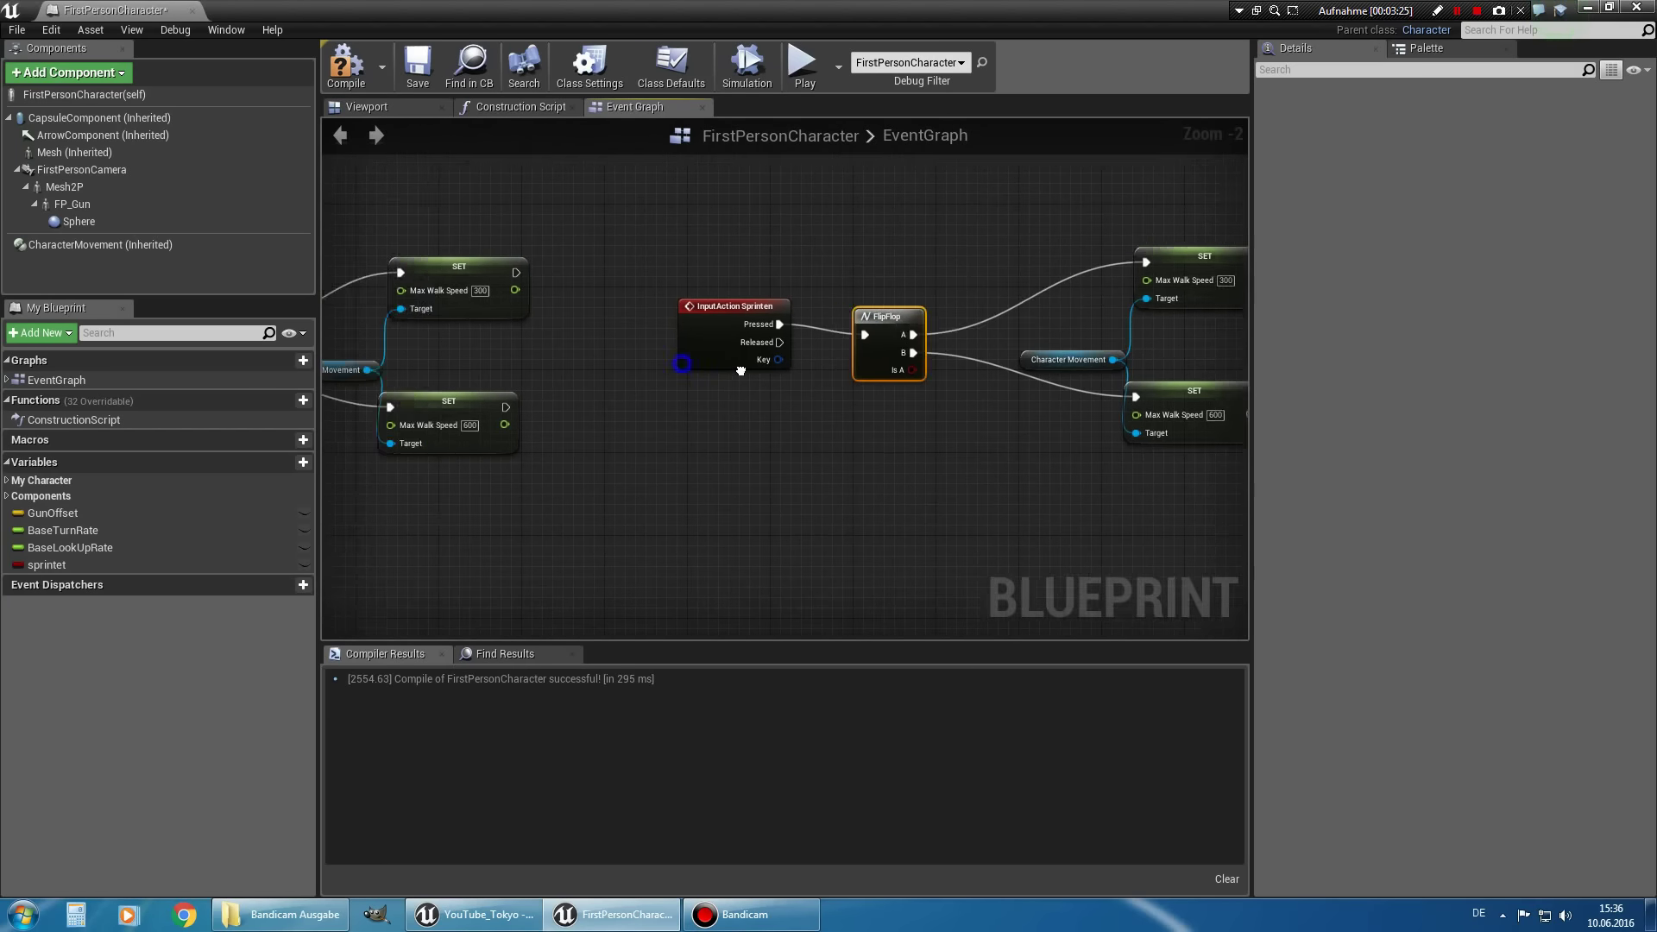
pyautogui.hotkey('ctrl', 'z')
# Marquee-select the FlipFlop sprint nodes and remove them, keeping the Branch toggle on Sprintet.
pyautogui.moveTo(486, 301); pyautogui.dragTo(785, 526)
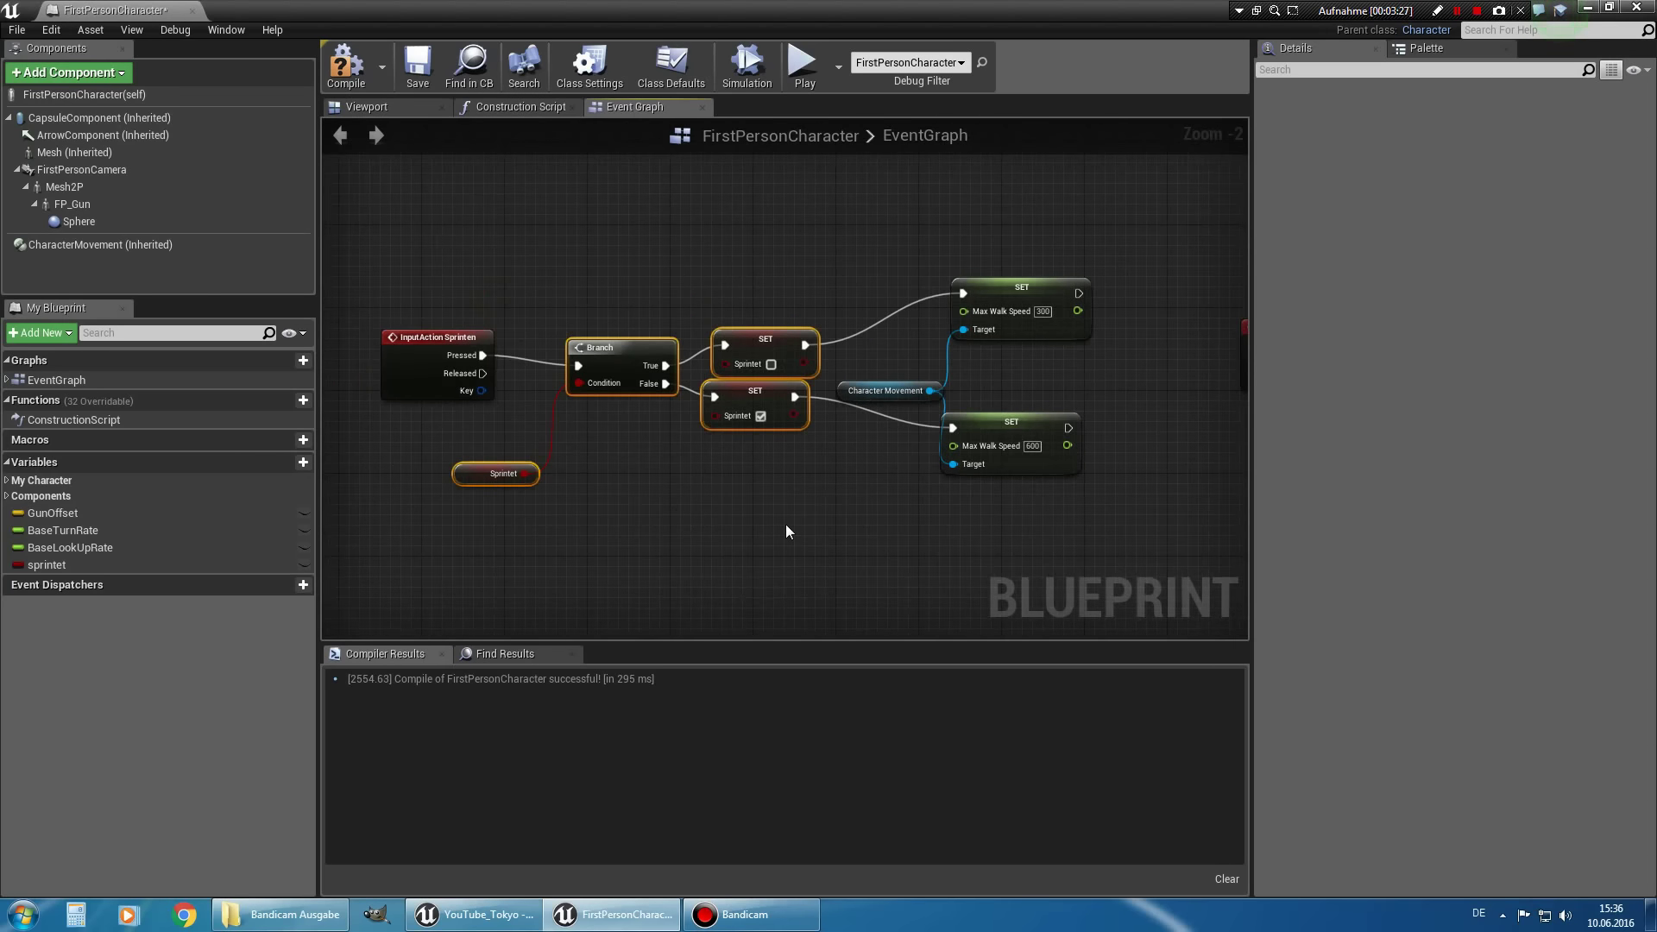
pyautogui.scroll(-2, 897, 565)
pyautogui.moveTo(898, 567); pyautogui.dragTo(802, 552, button='right')
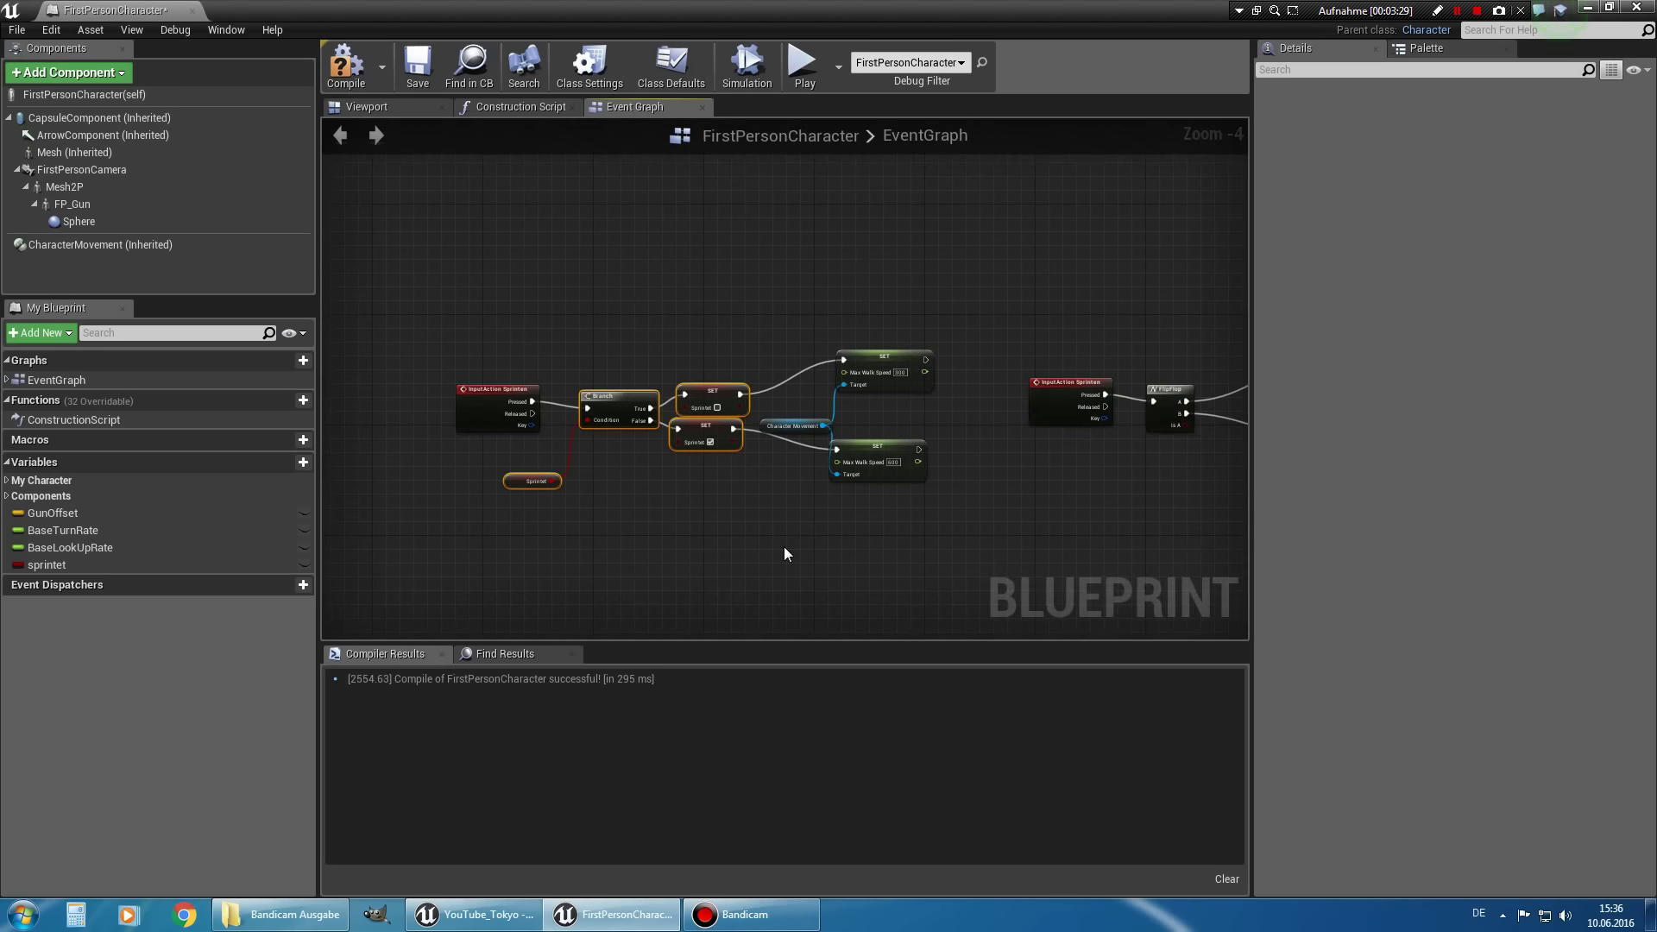
pyautogui.scroll(2, 784, 554)
pyautogui.moveTo(652, 516)
pyautogui.mouseDown(button='right')
pyautogui.moveTo(771, 561)
pyautogui.moveTo(363, 516)
pyautogui.mouseUp(button='right')
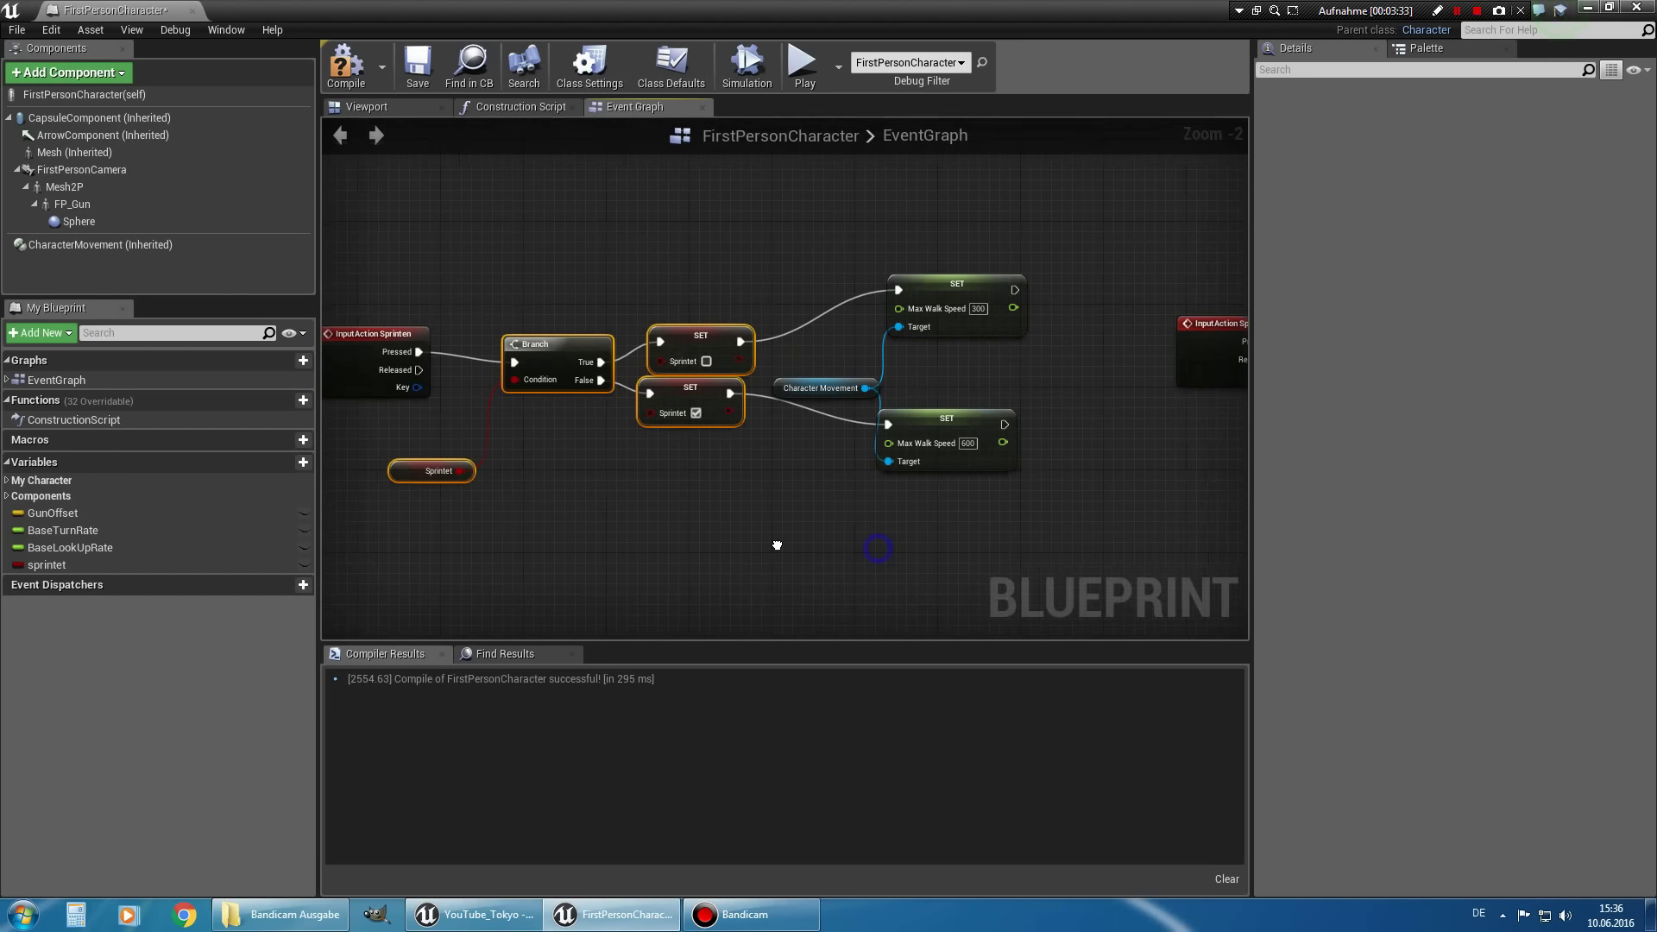
pyautogui.moveTo(1084, 429); pyautogui.dragTo(864, 433, button='right')
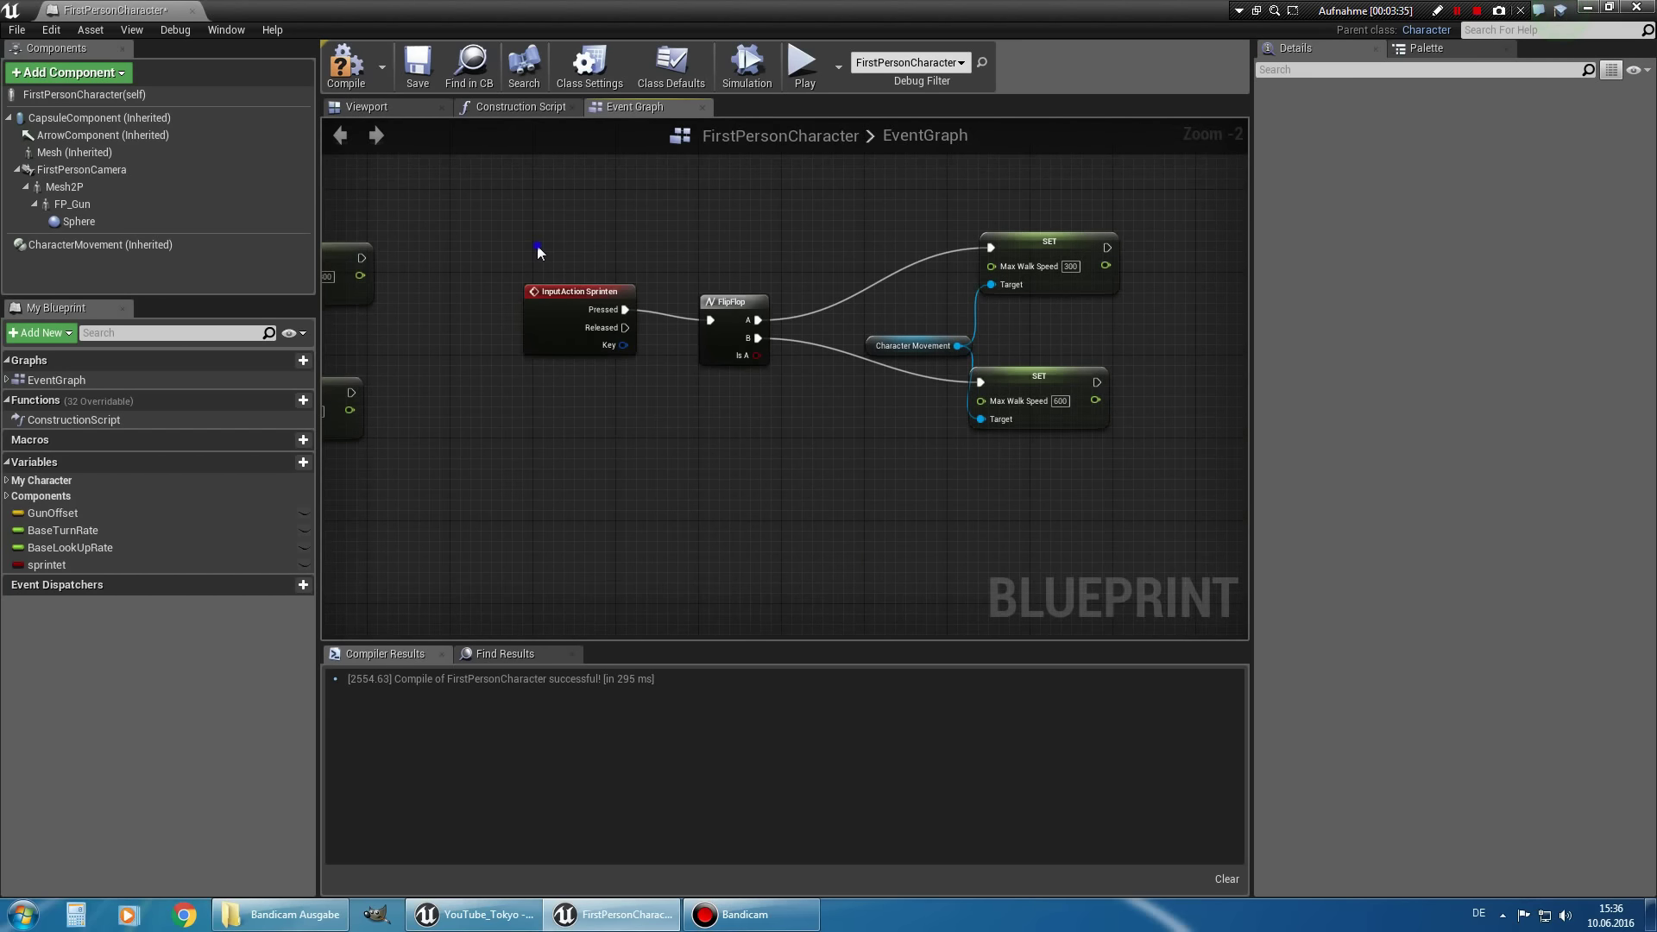
pyautogui.moveTo(538, 251); pyautogui.dragTo(562, 348, button='right')
pyautogui.moveTo(459, 475)
pyautogui.mouseDown(button='right')
pyautogui.moveTo(769, 411)
pyautogui.moveTo(679, 379)
pyautogui.mouseUp(button='right')
pyautogui.moveTo(661, 275); pyautogui.dragTo(563, 262, button='right')
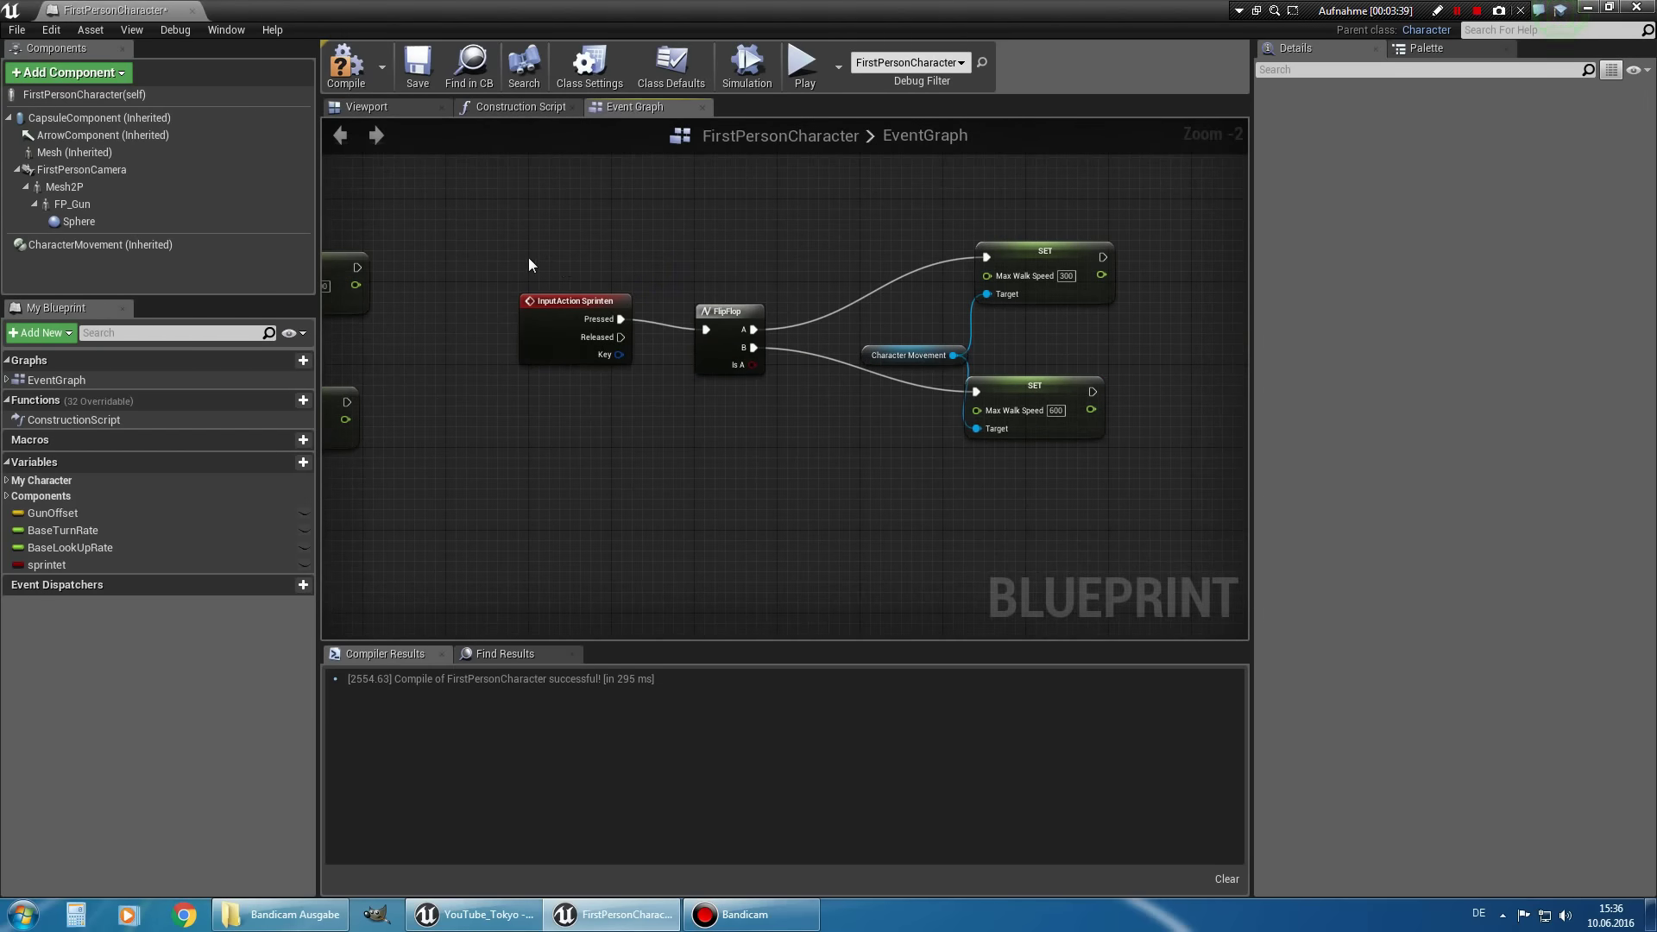
pyautogui.moveTo(473, 214); pyautogui.dragTo(1087, 464)
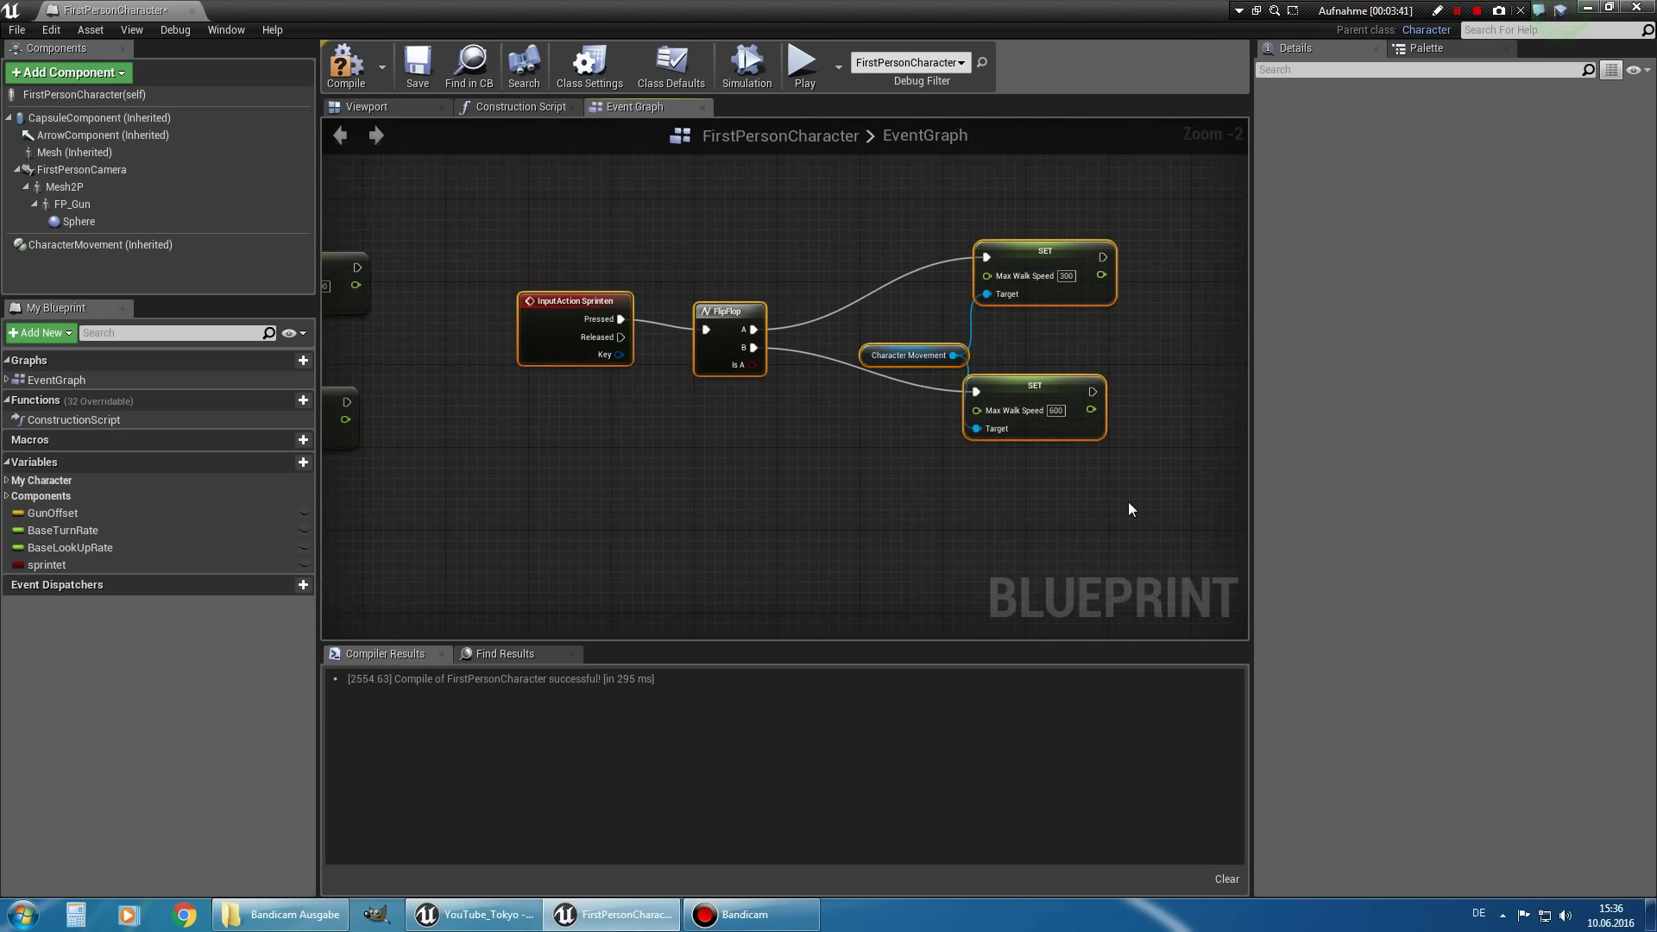
pyautogui.hotkey('ctrl', 'z')
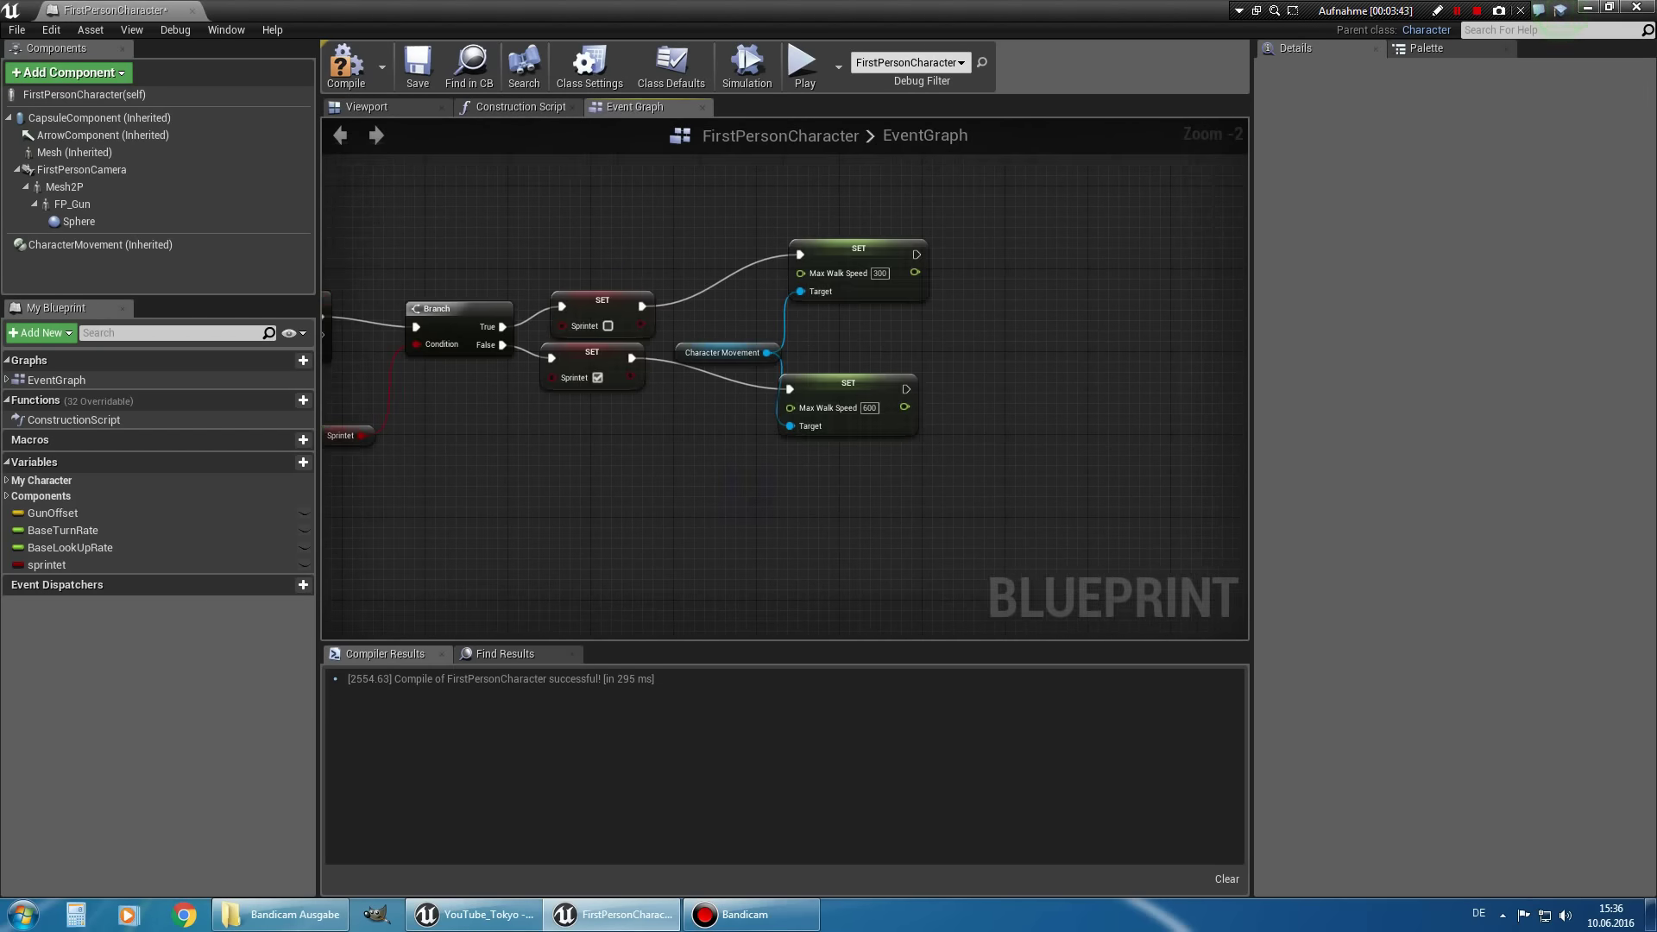
# Recompile the FirstPersonCharacter blueprint with the Branch sprint logic in view.
pyautogui.scroll(-1, 1032, 447)
pyautogui.moveTo(970, 375); pyautogui.dragTo(1161, 348, button='right')
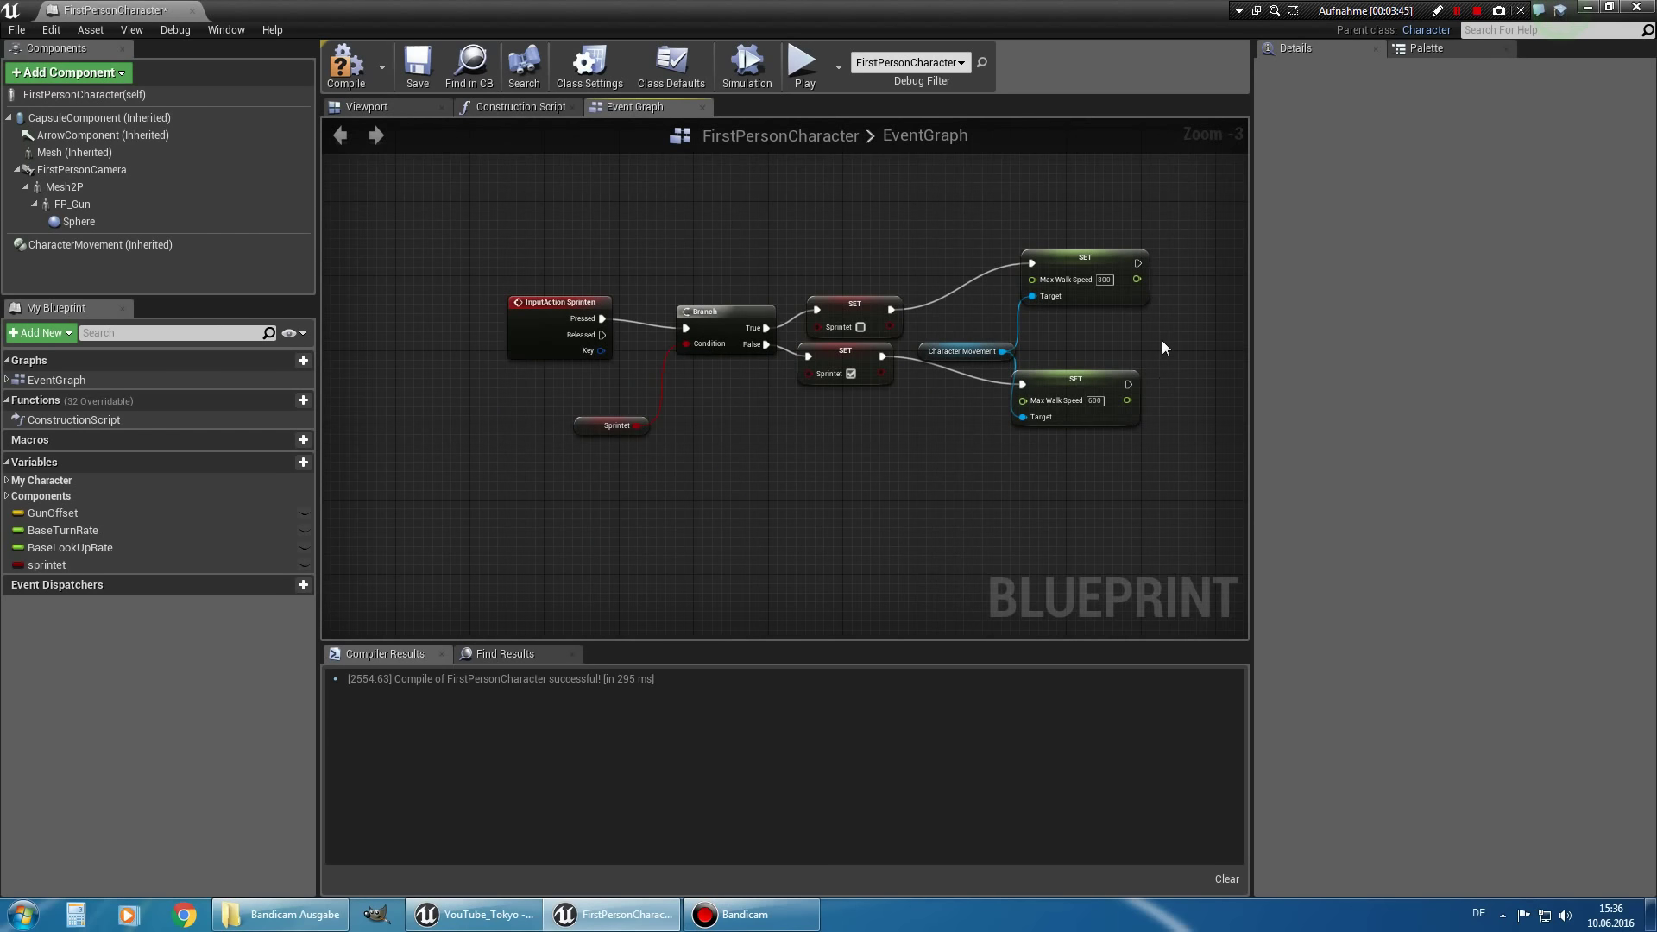
pyautogui.moveTo(1056, 508); pyautogui.dragTo(593, 375, button='right')
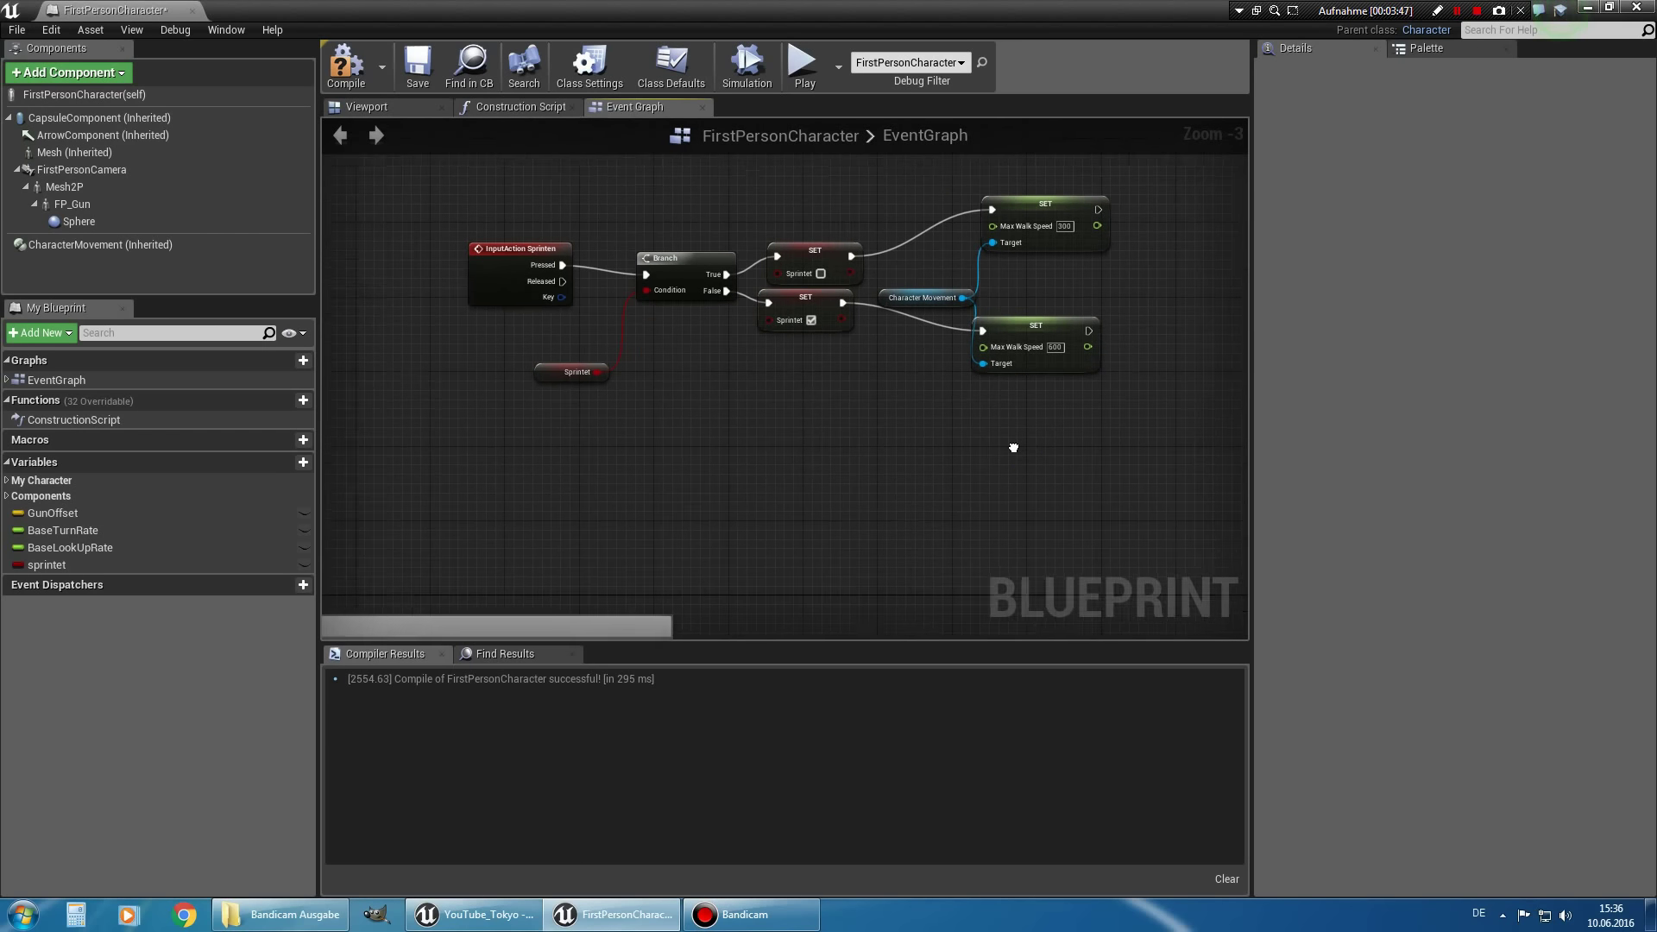
pyautogui.click(335, 64)
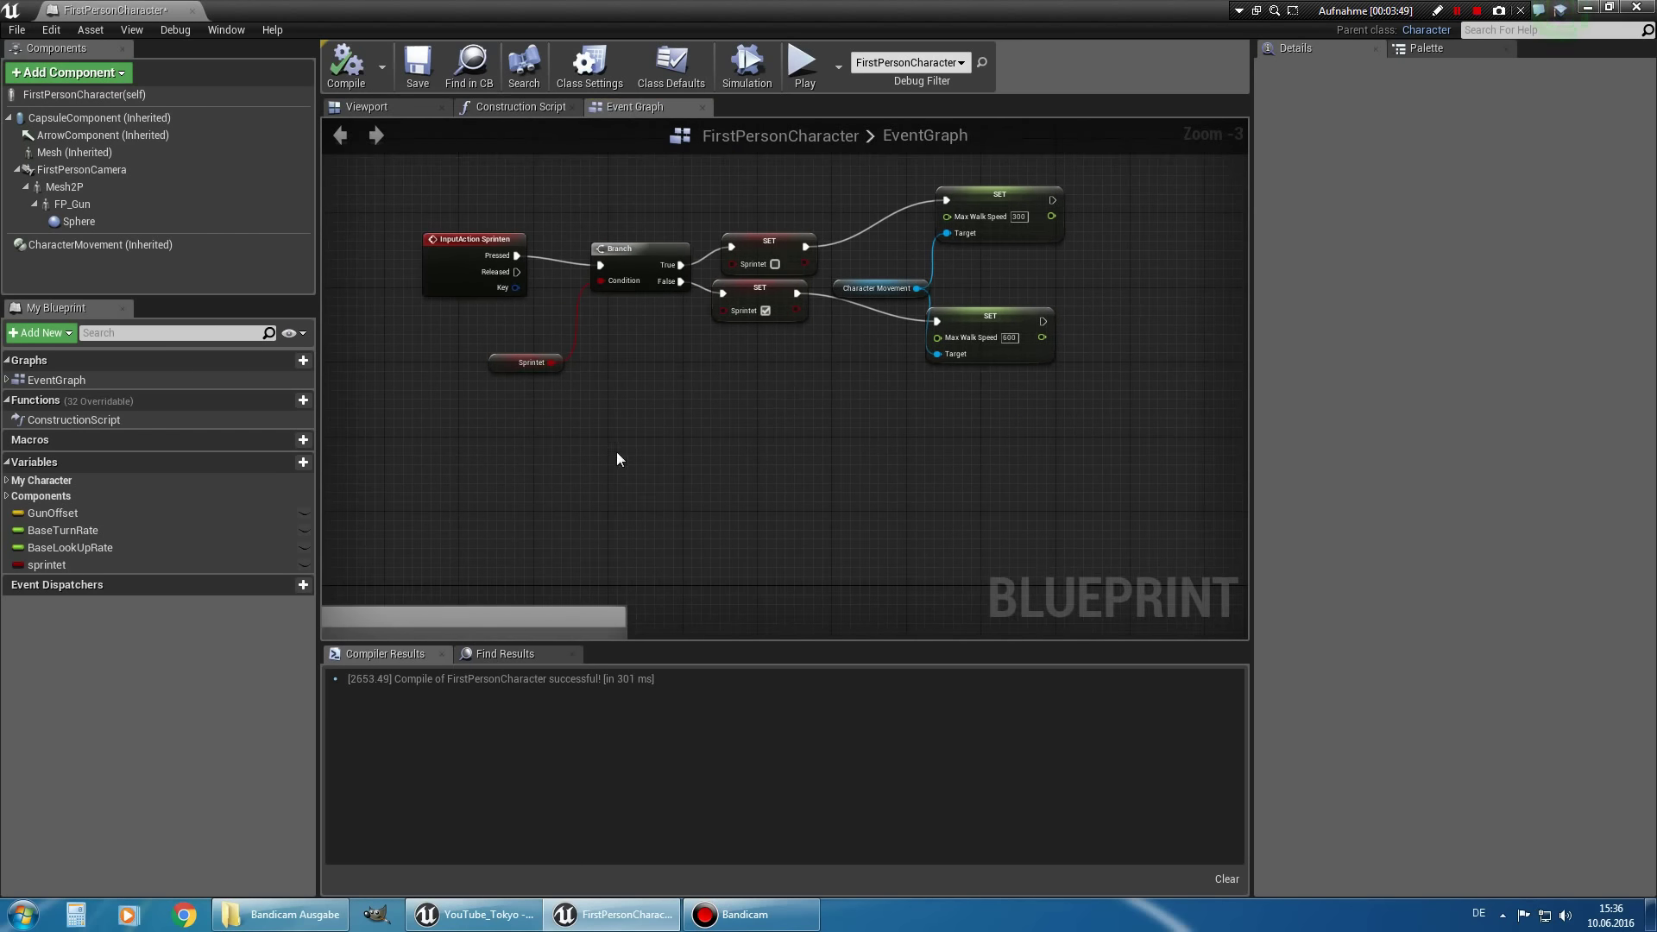
pyautogui.moveTo(640, 557); pyautogui.dragTo(640, 557)
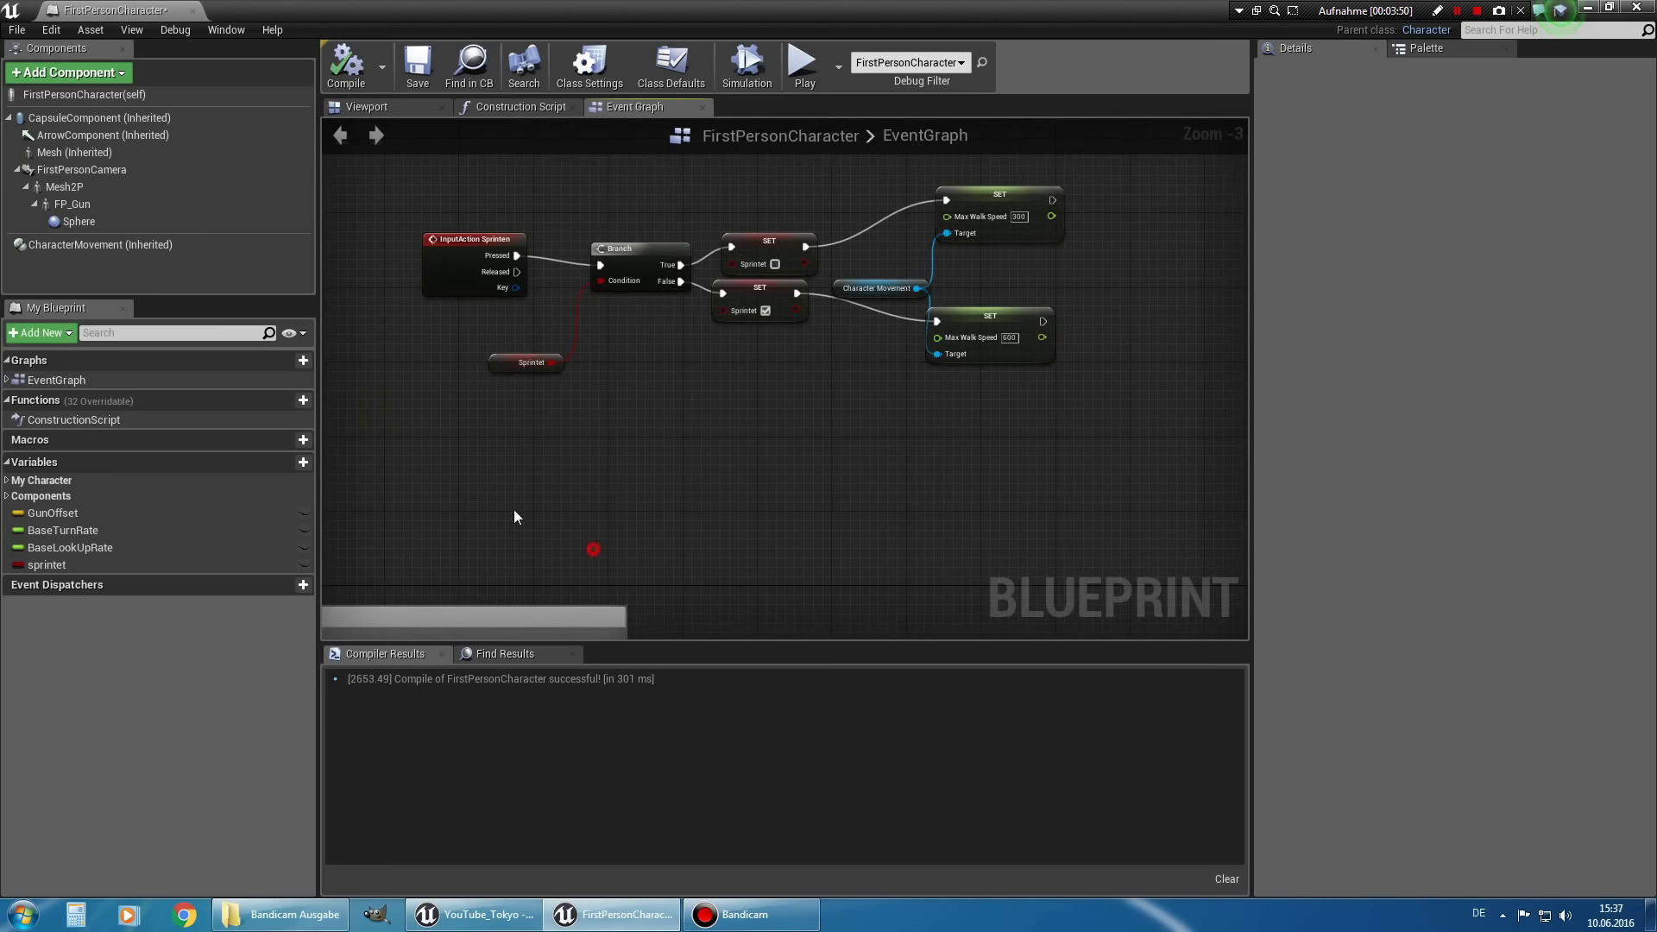
# Add an InputAction Ducken event node below the sprint logic.
pyautogui.rightClick(438, 464)
pyautogui.write('Duc')
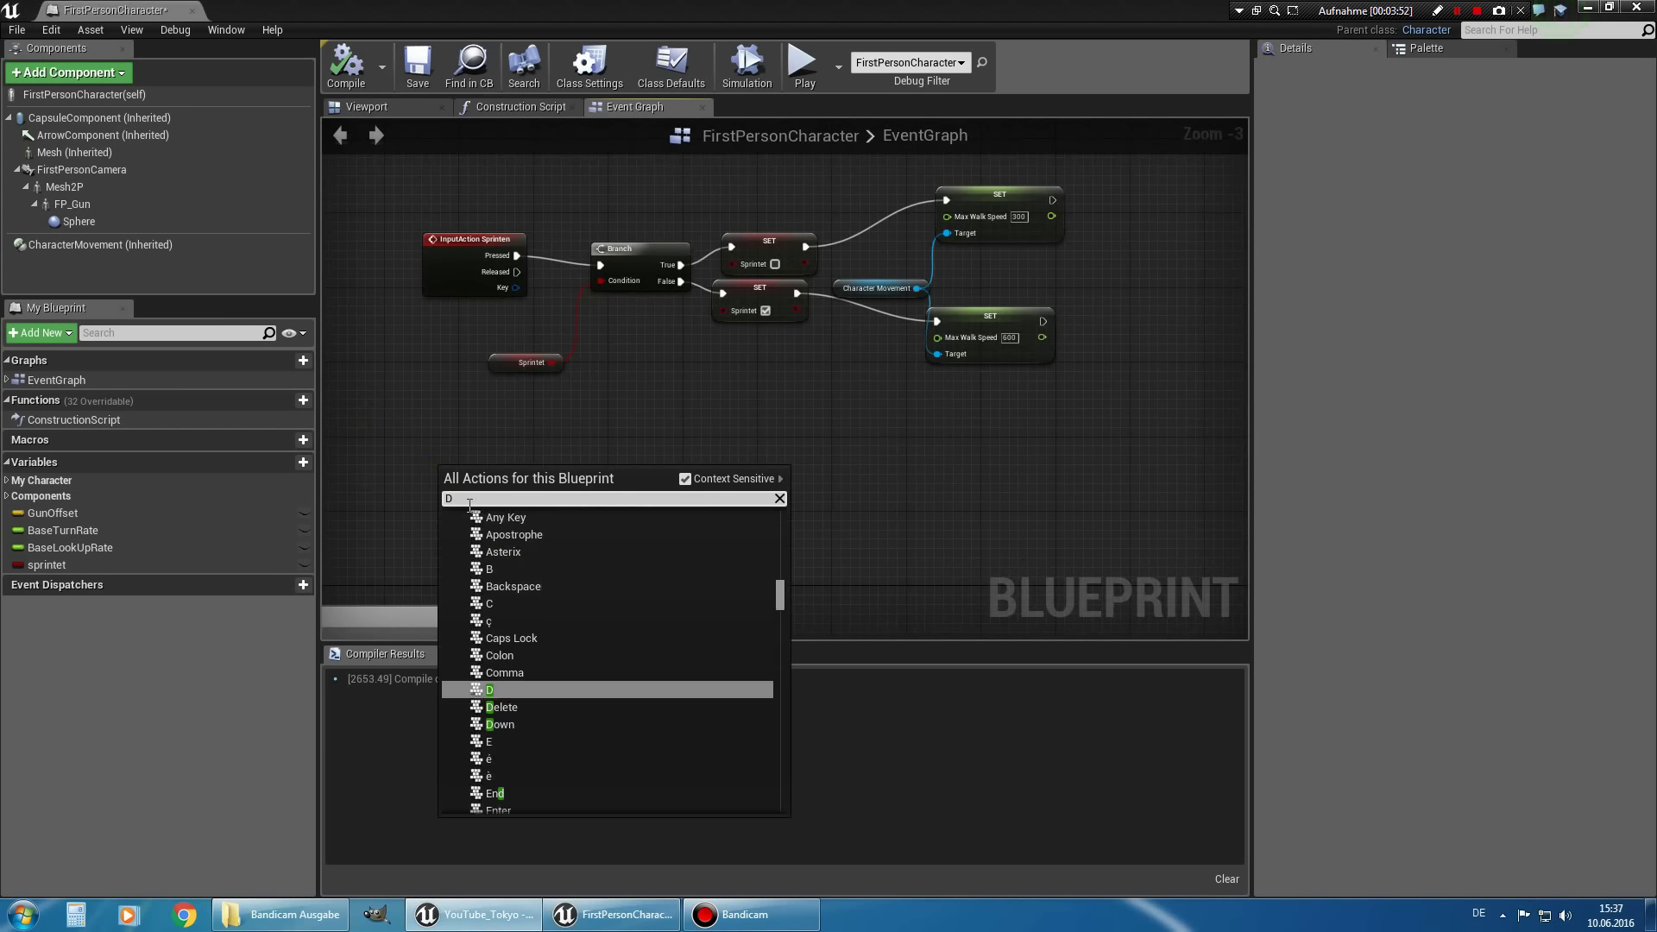
pyautogui.write('ken')
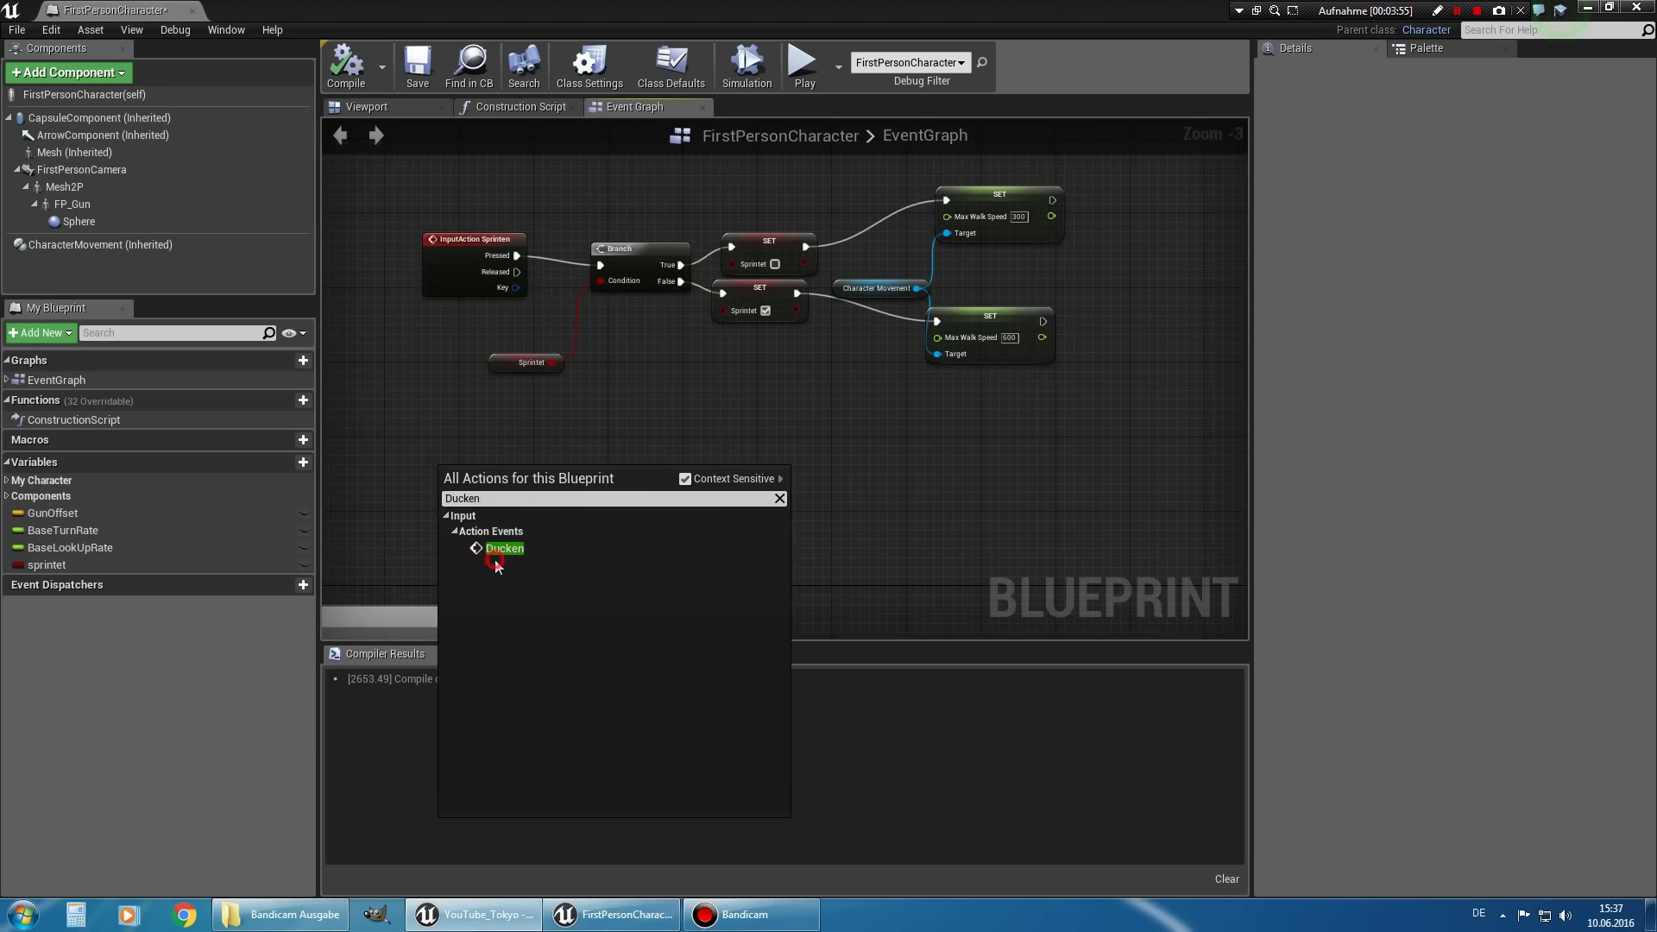
pyautogui.click(501, 549)
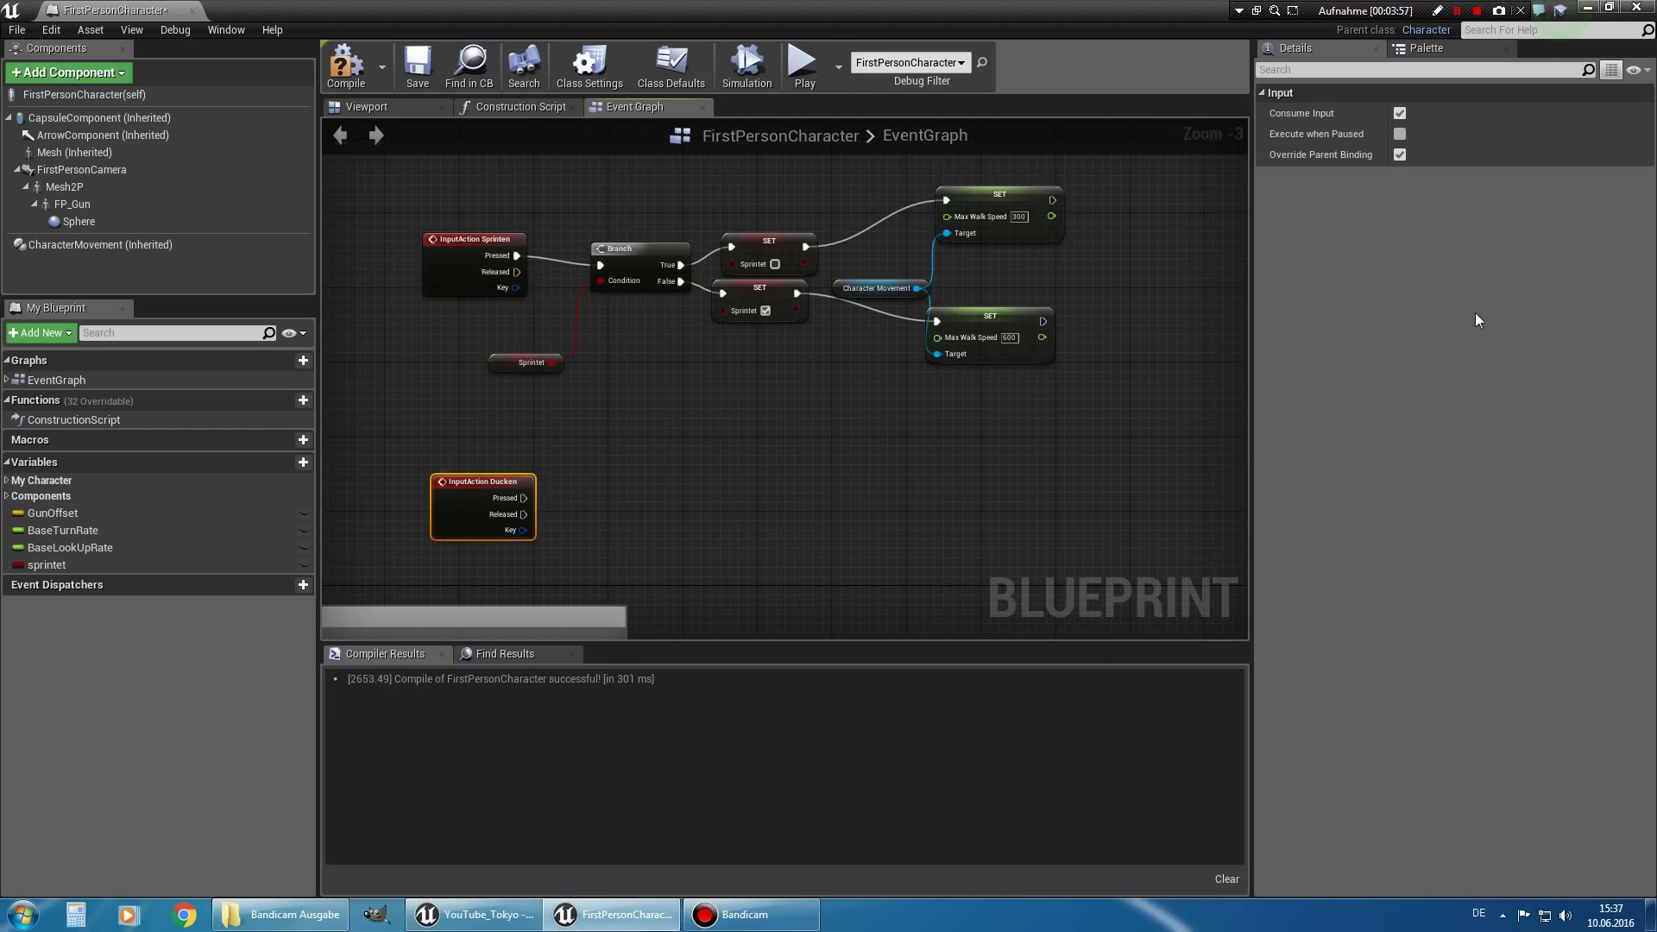
pyautogui.moveTo(272, 8); pyautogui.dragTo(273, 152)
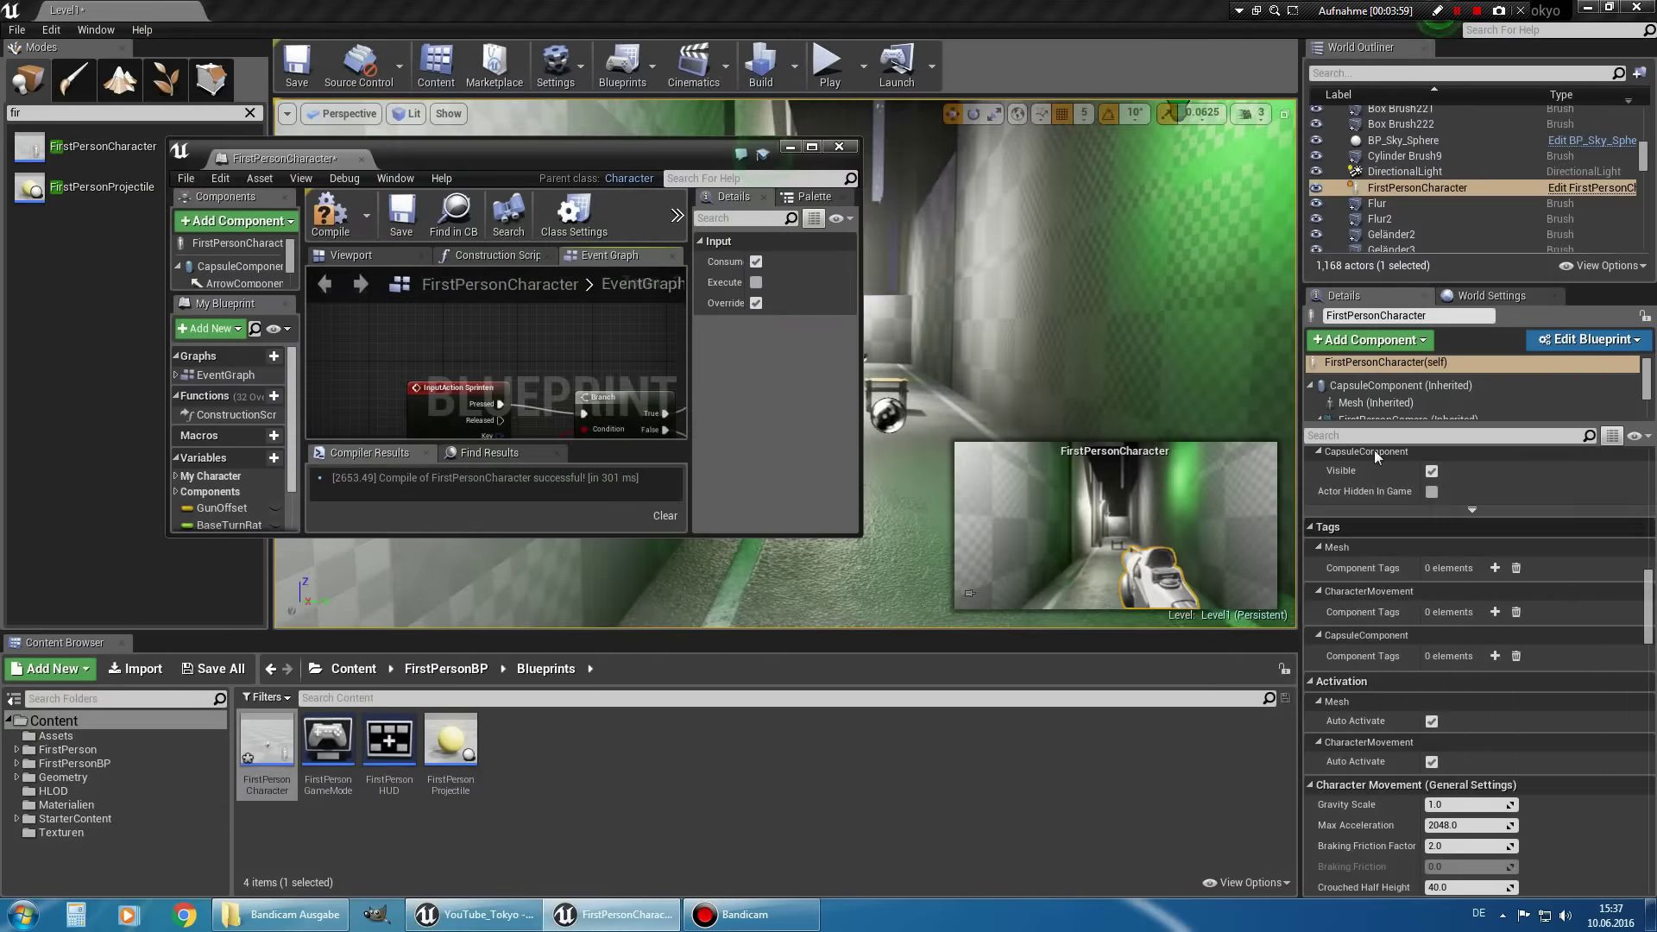
# Tick Can Crouch in the character's Movement Capabilities, then maximize the blueprint editor again.
pyautogui.moveTo(1650, 643); pyautogui.dragTo(1649, 462)
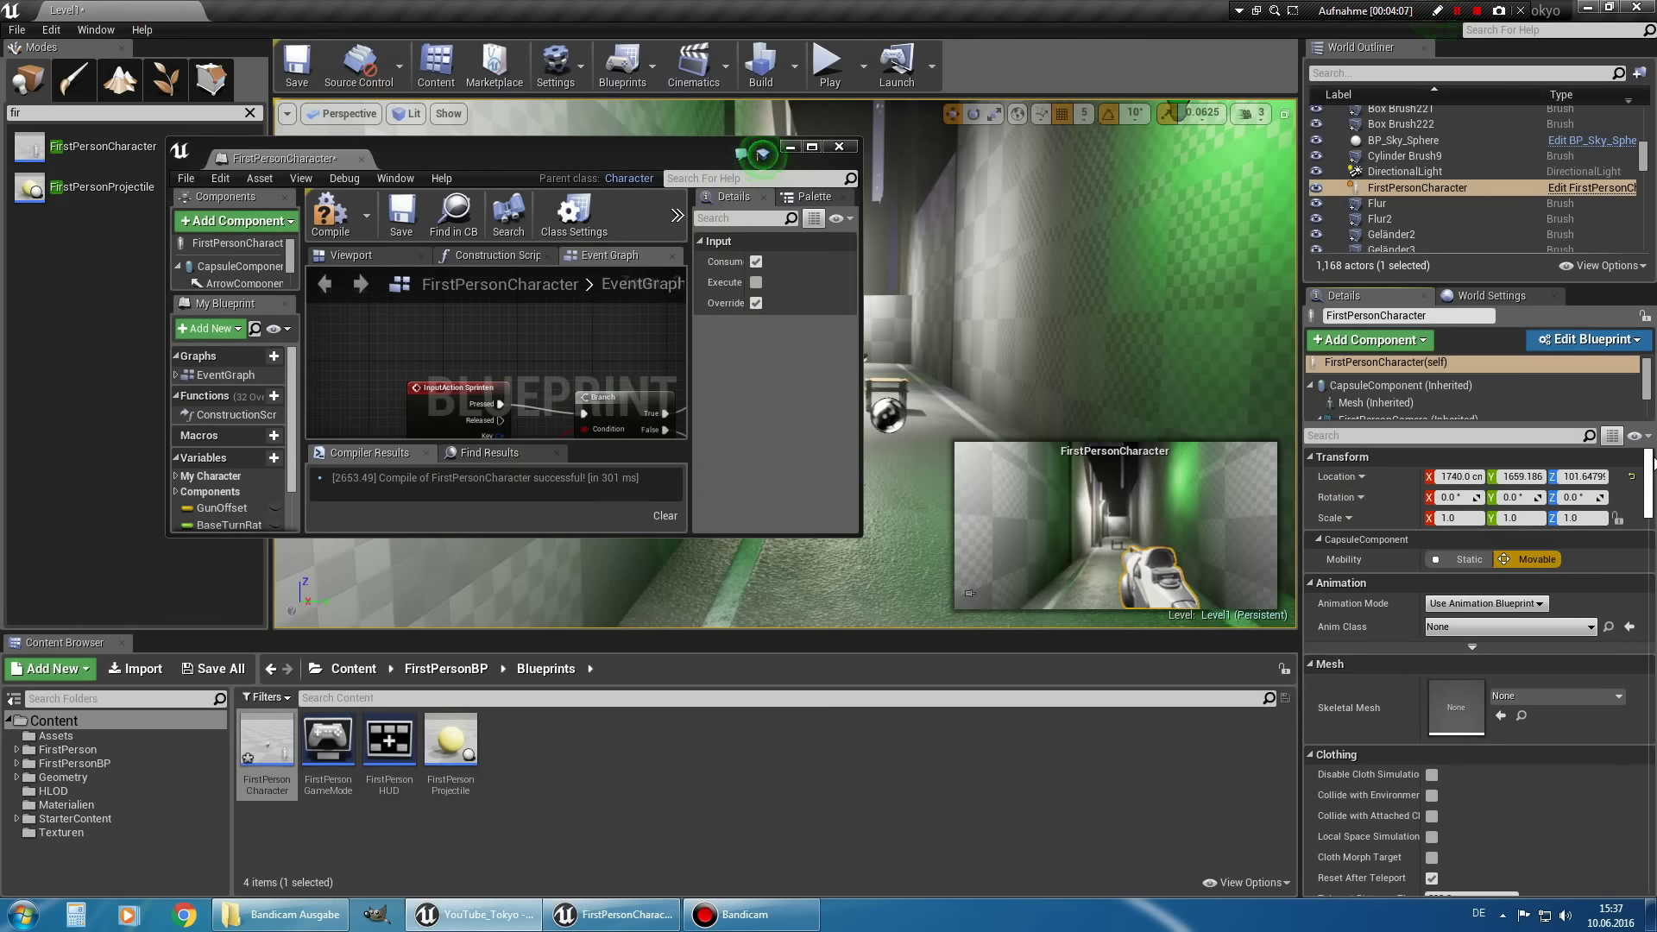
pyautogui.moveTo(1651, 465); pyautogui.dragTo(1626, 734)
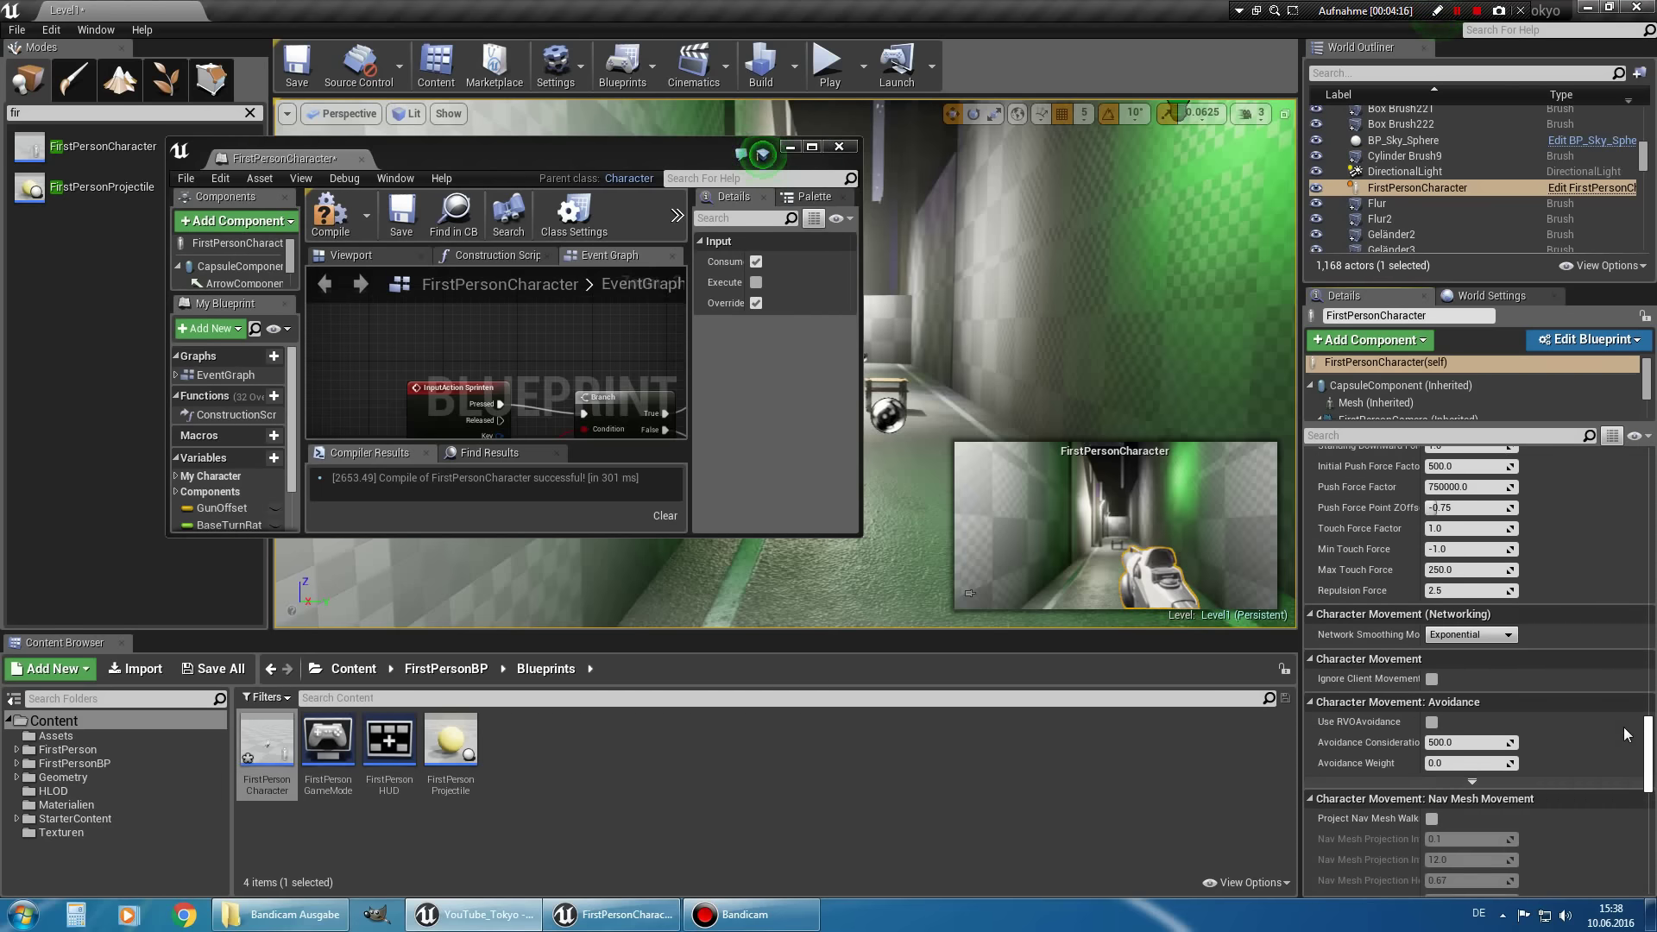
pyautogui.scroll(-5, 1333, 747)
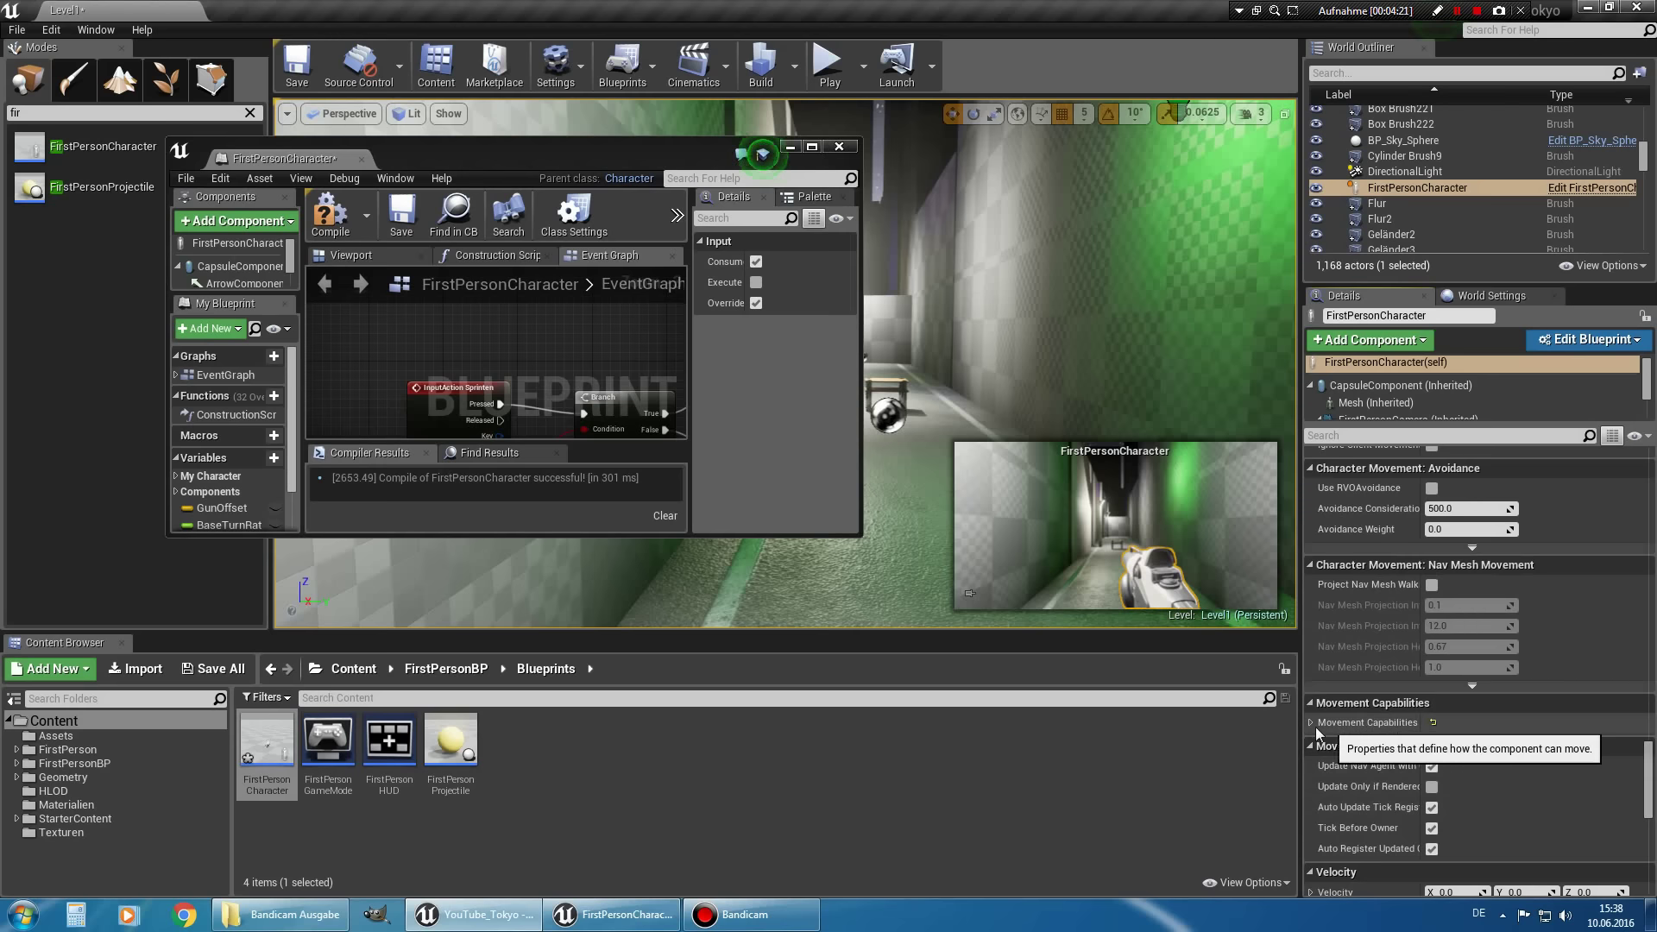
pyautogui.click(1310, 723)
pyautogui.scroll(-2, 1350, 718)
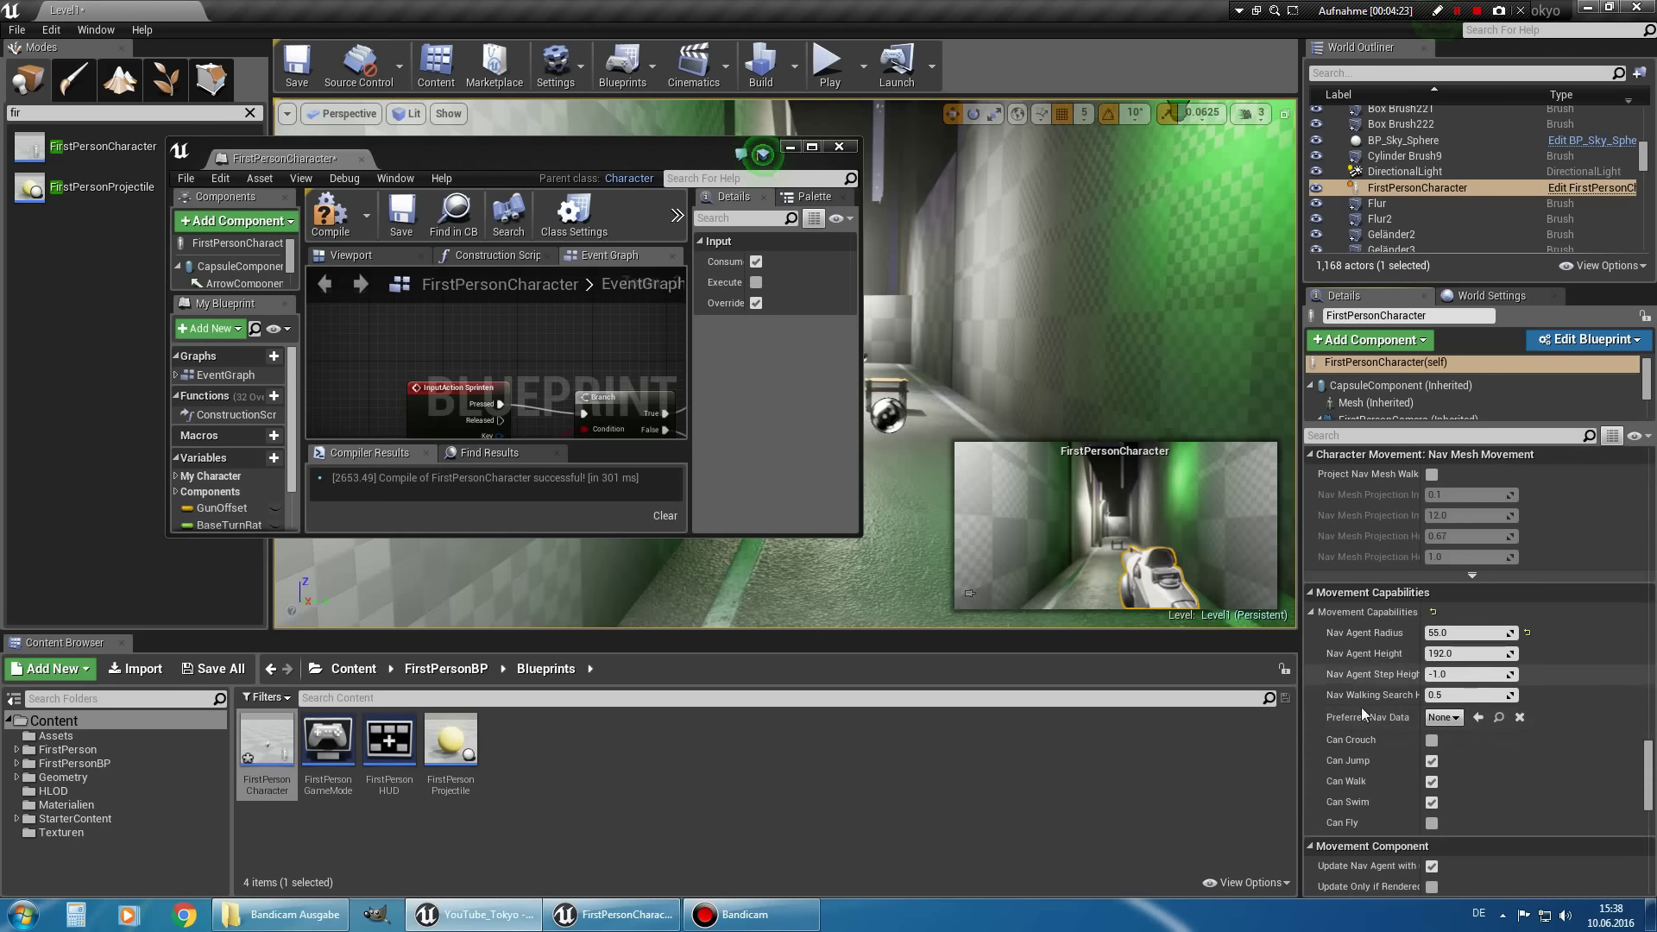
pyautogui.click(1433, 741)
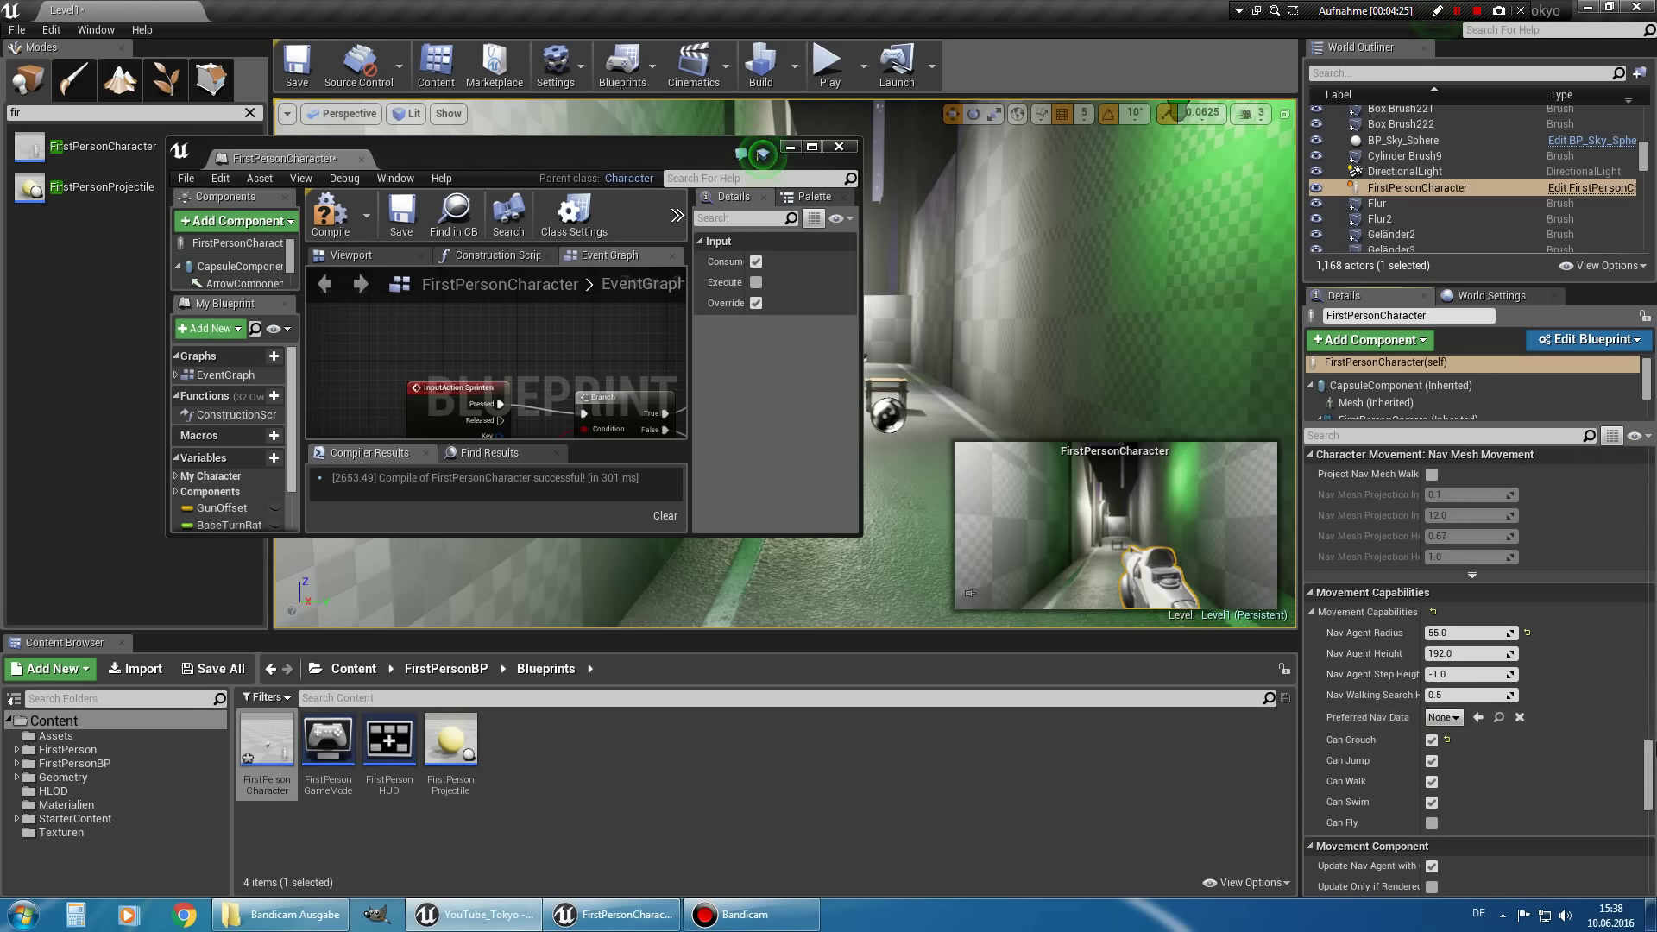
pyautogui.moveTo(1650, 732); pyautogui.dragTo(1647, 466)
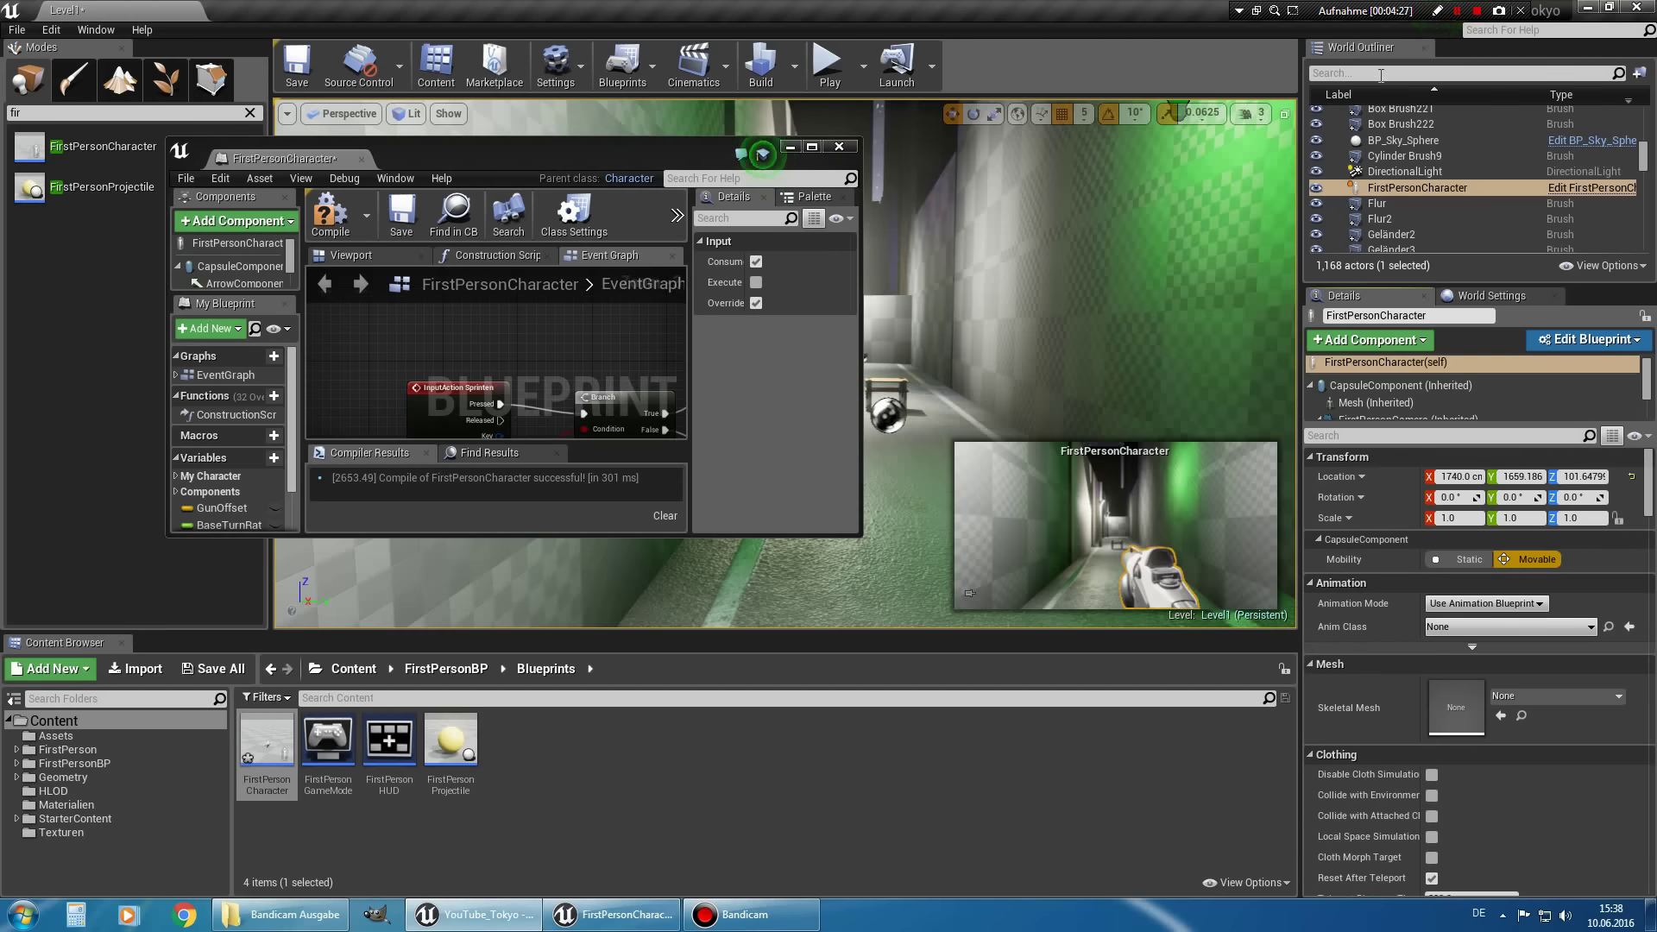
pyautogui.click(1402, 436)
pyautogui.write('crouch')
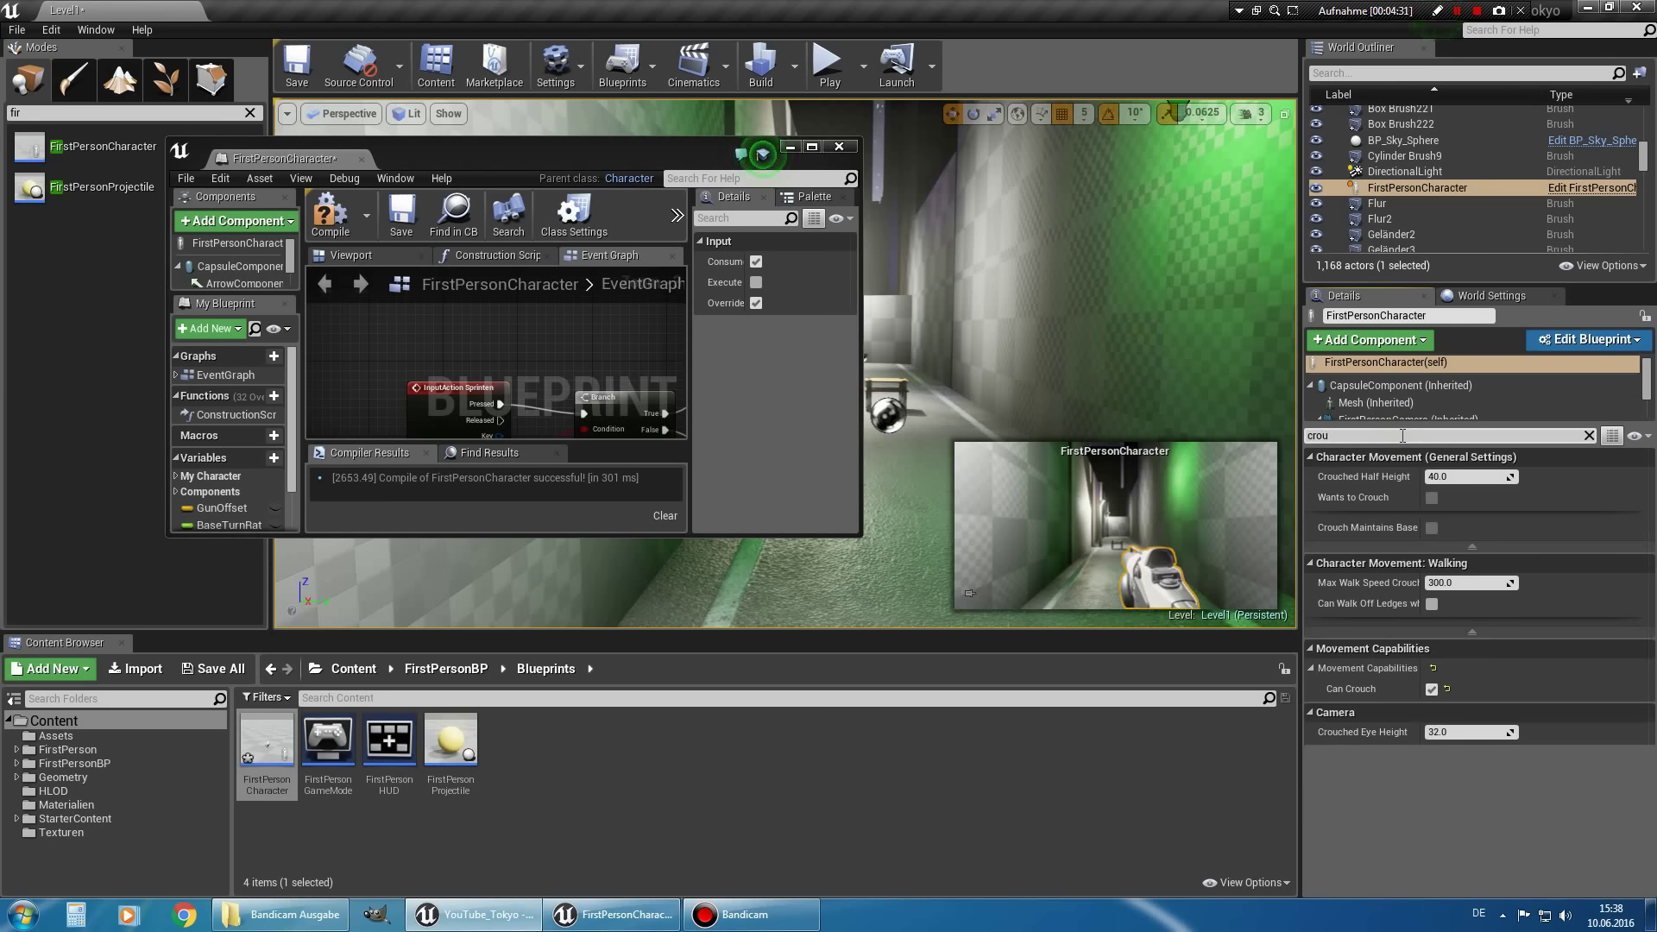
pyautogui.click(1431, 690)
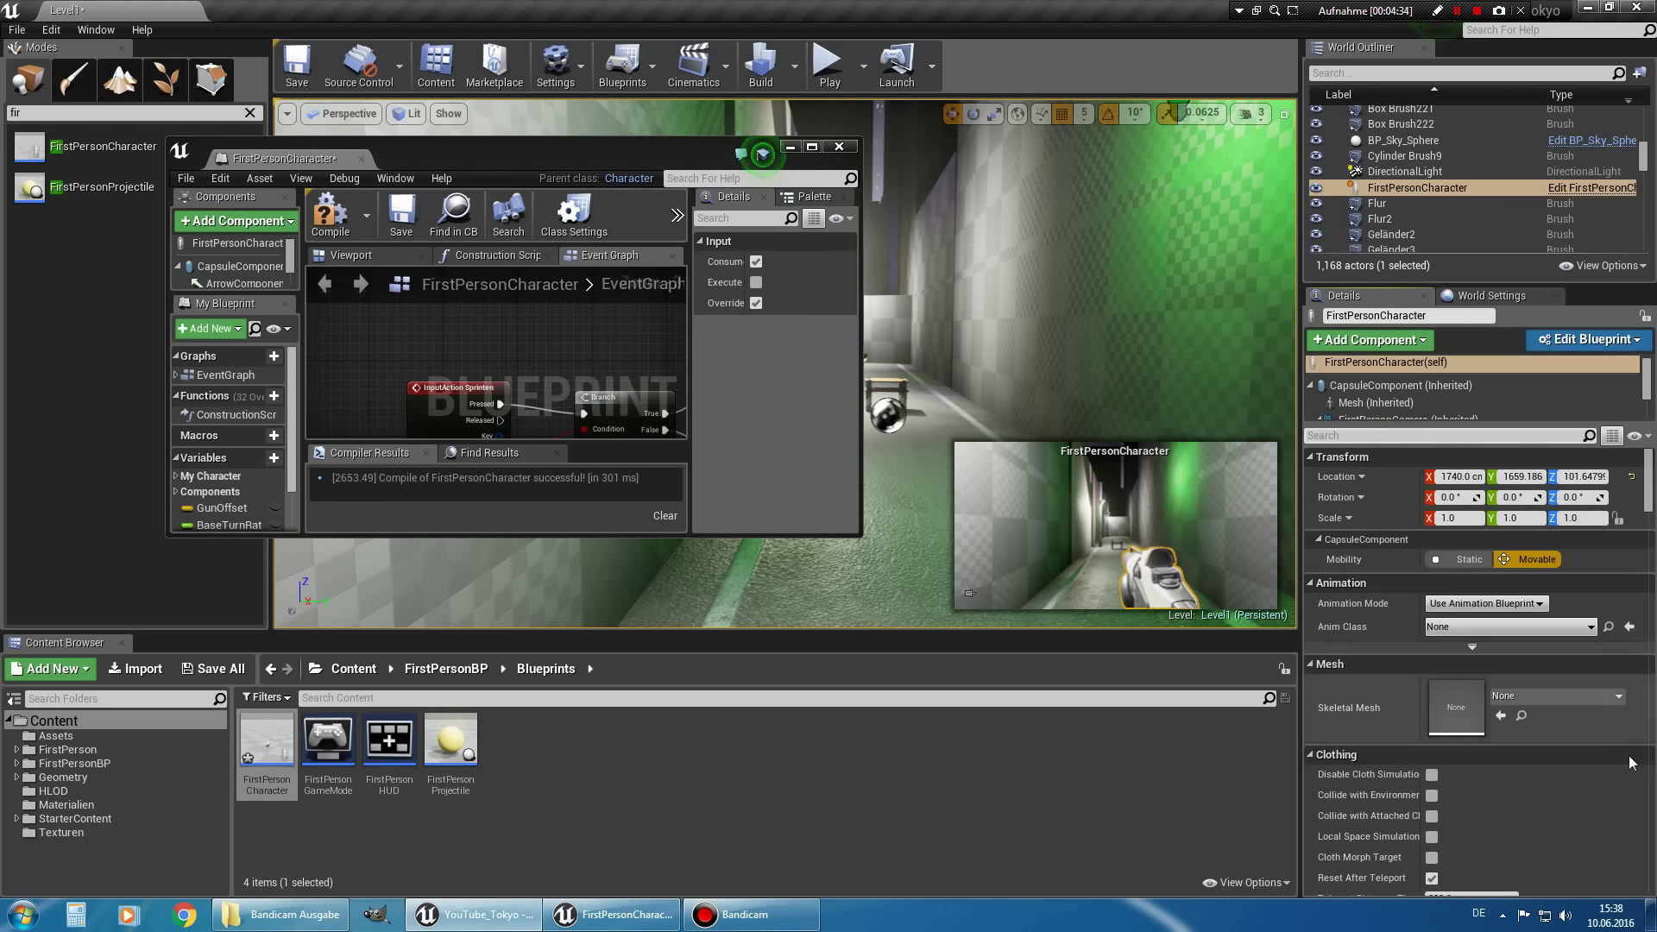
pyautogui.doubleClick(654, 163)
pyautogui.scroll(1, 749, 353)
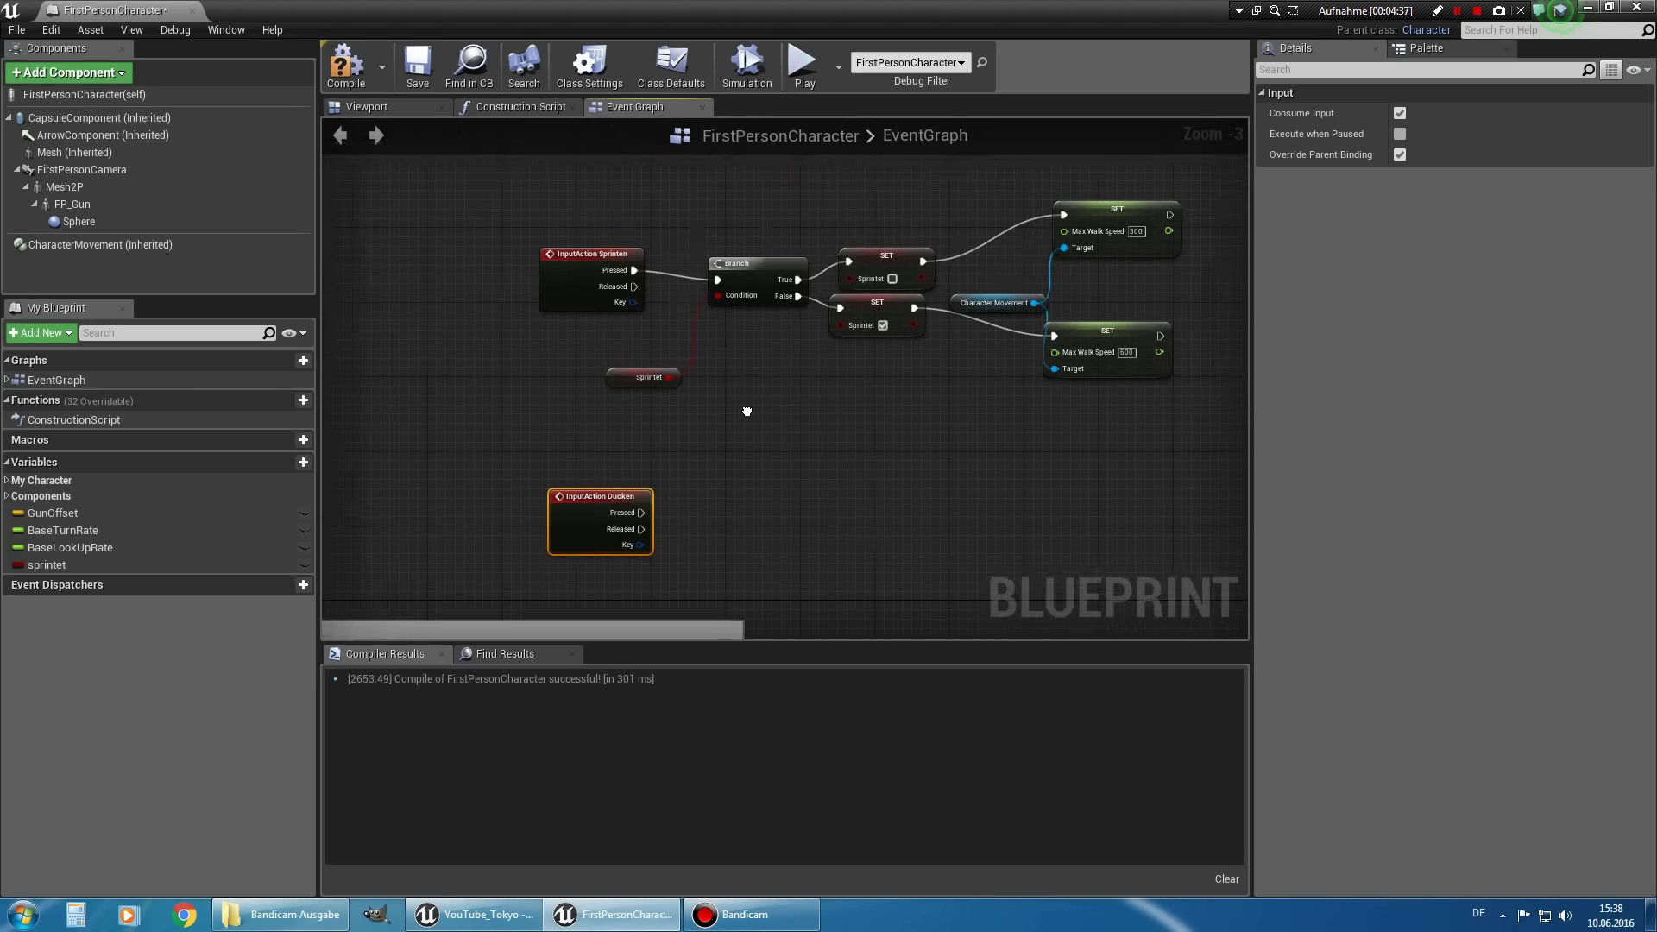
pyautogui.scroll(1, 839, 398)
pyautogui.moveTo(840, 398)
pyautogui.mouseDown(button='right')
pyautogui.moveTo(919, 409)
pyautogui.moveTo(911, 453)
pyautogui.mouseUp(button='right')
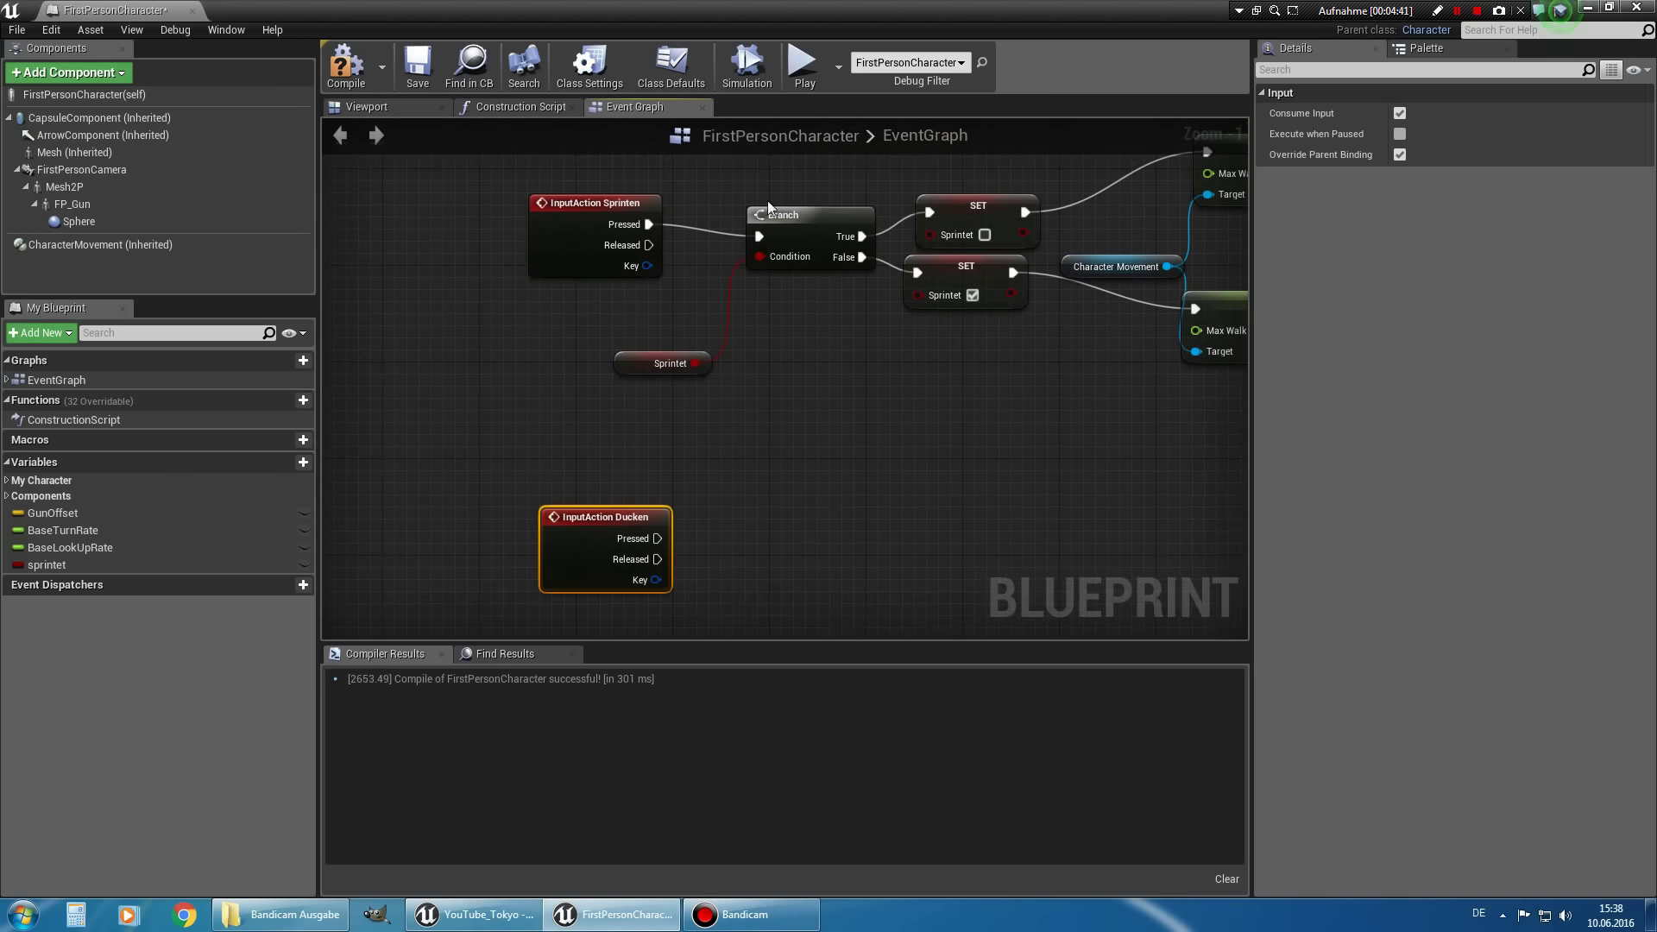
pyautogui.moveTo(764, 509); pyautogui.dragTo(810, 463, button='right')
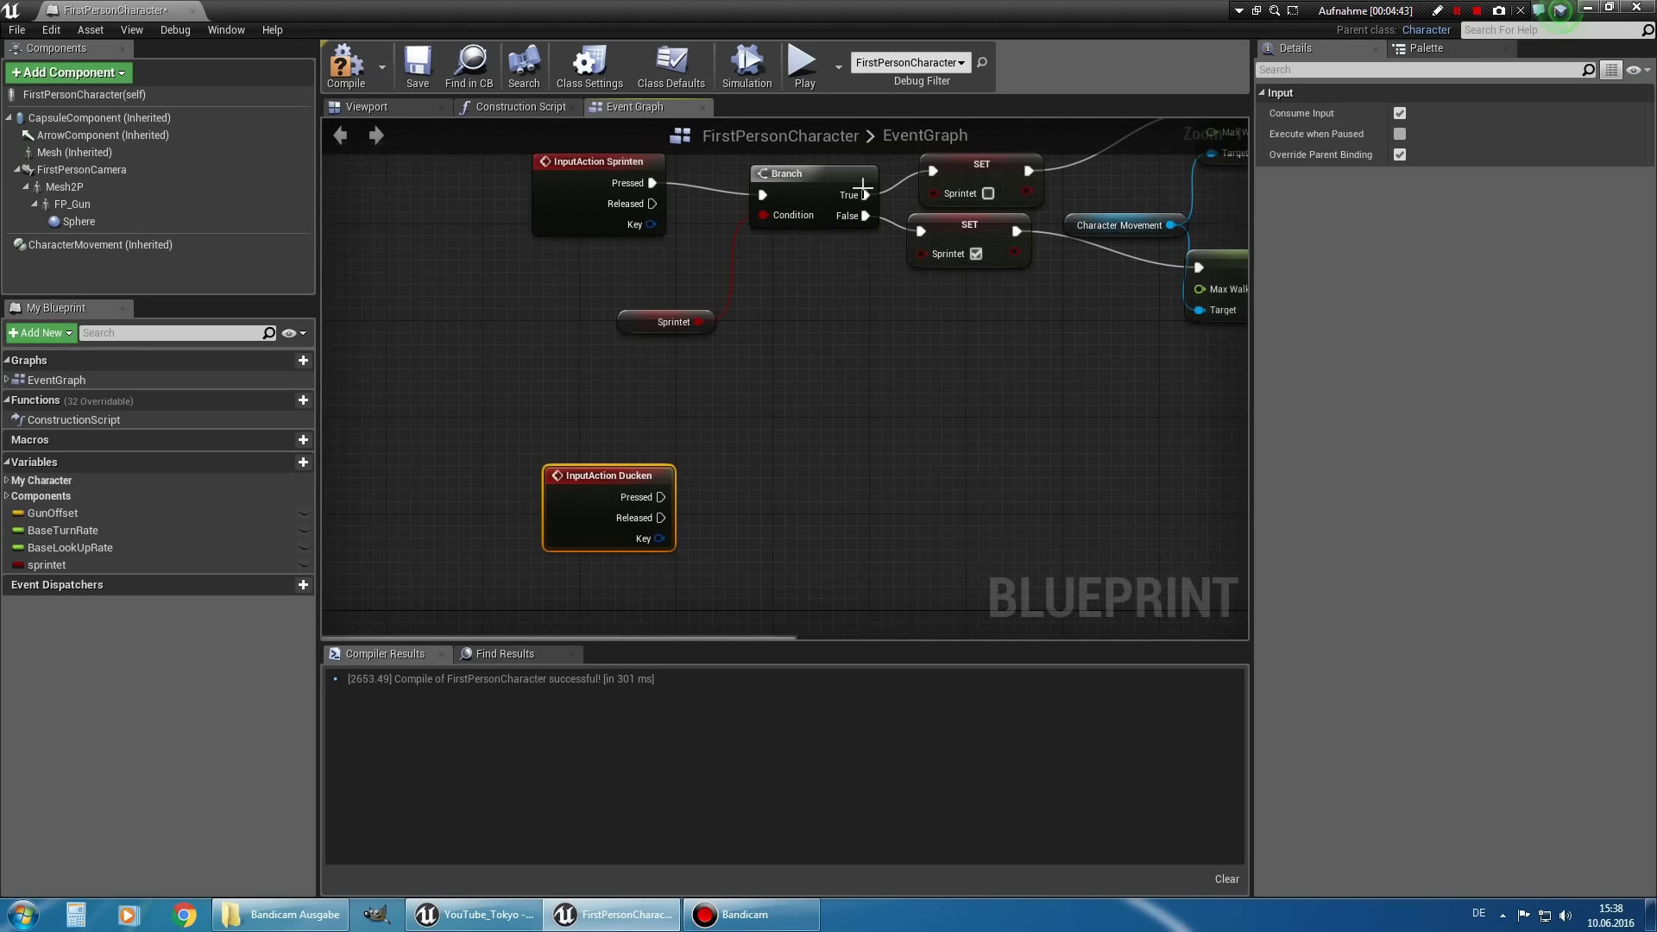
# Create a Boolean variable geduckt and place a Get geduckt node in the graph.
pyautogui.click(39, 333)
pyautogui.click(75, 376)
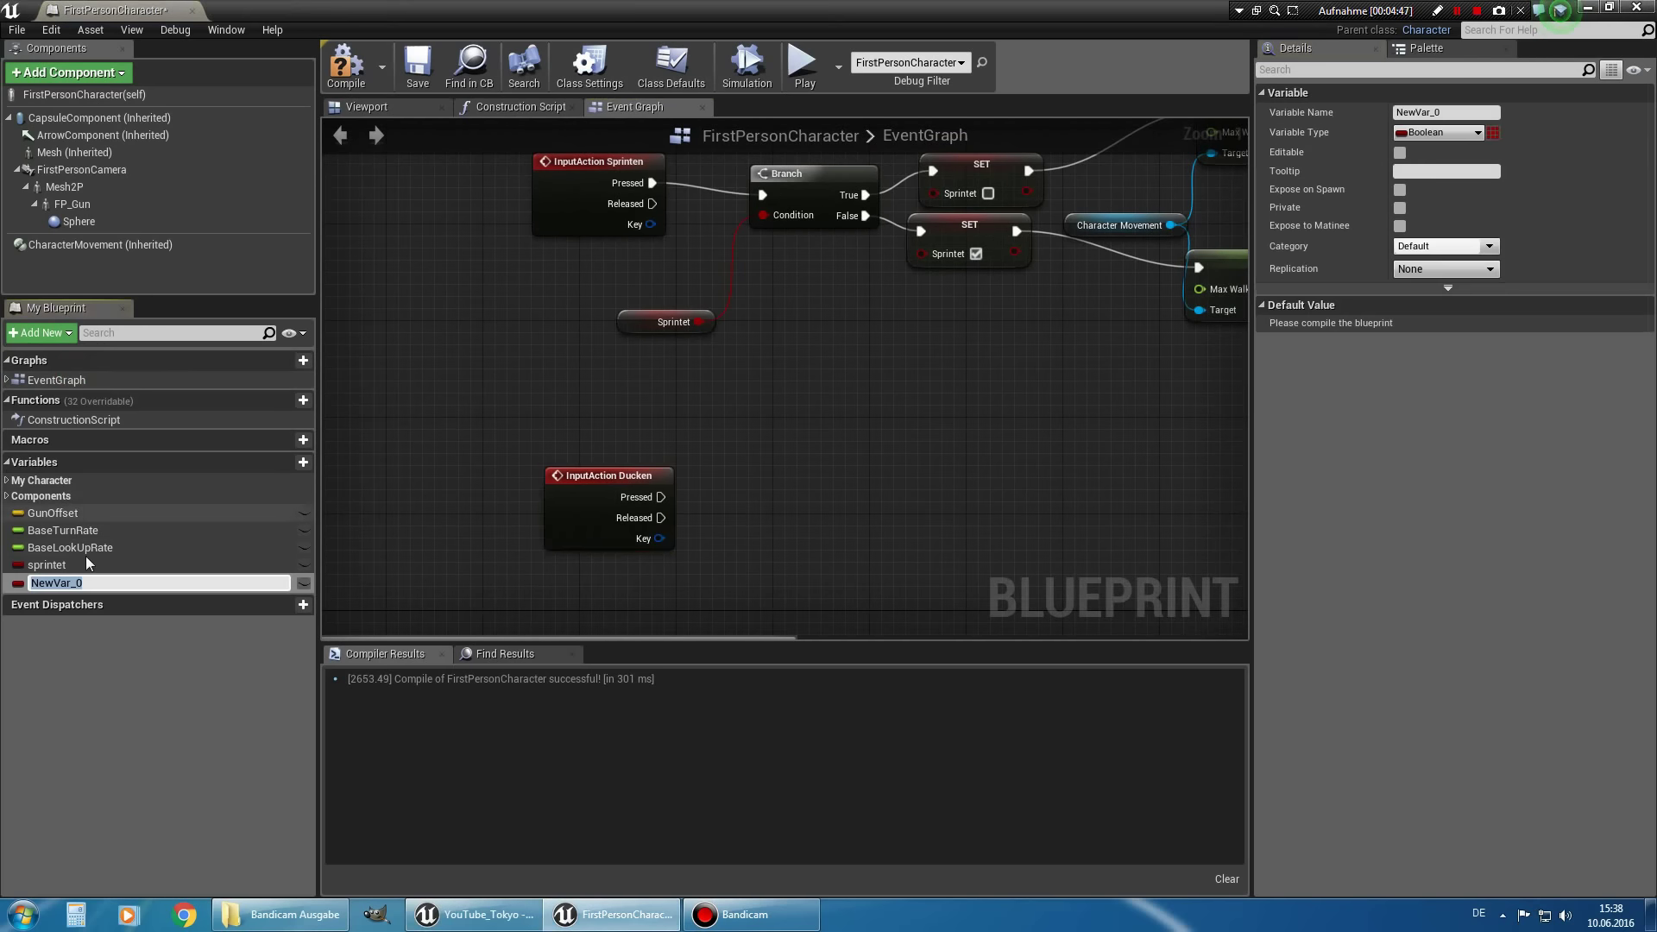
pyautogui.write('geduck')
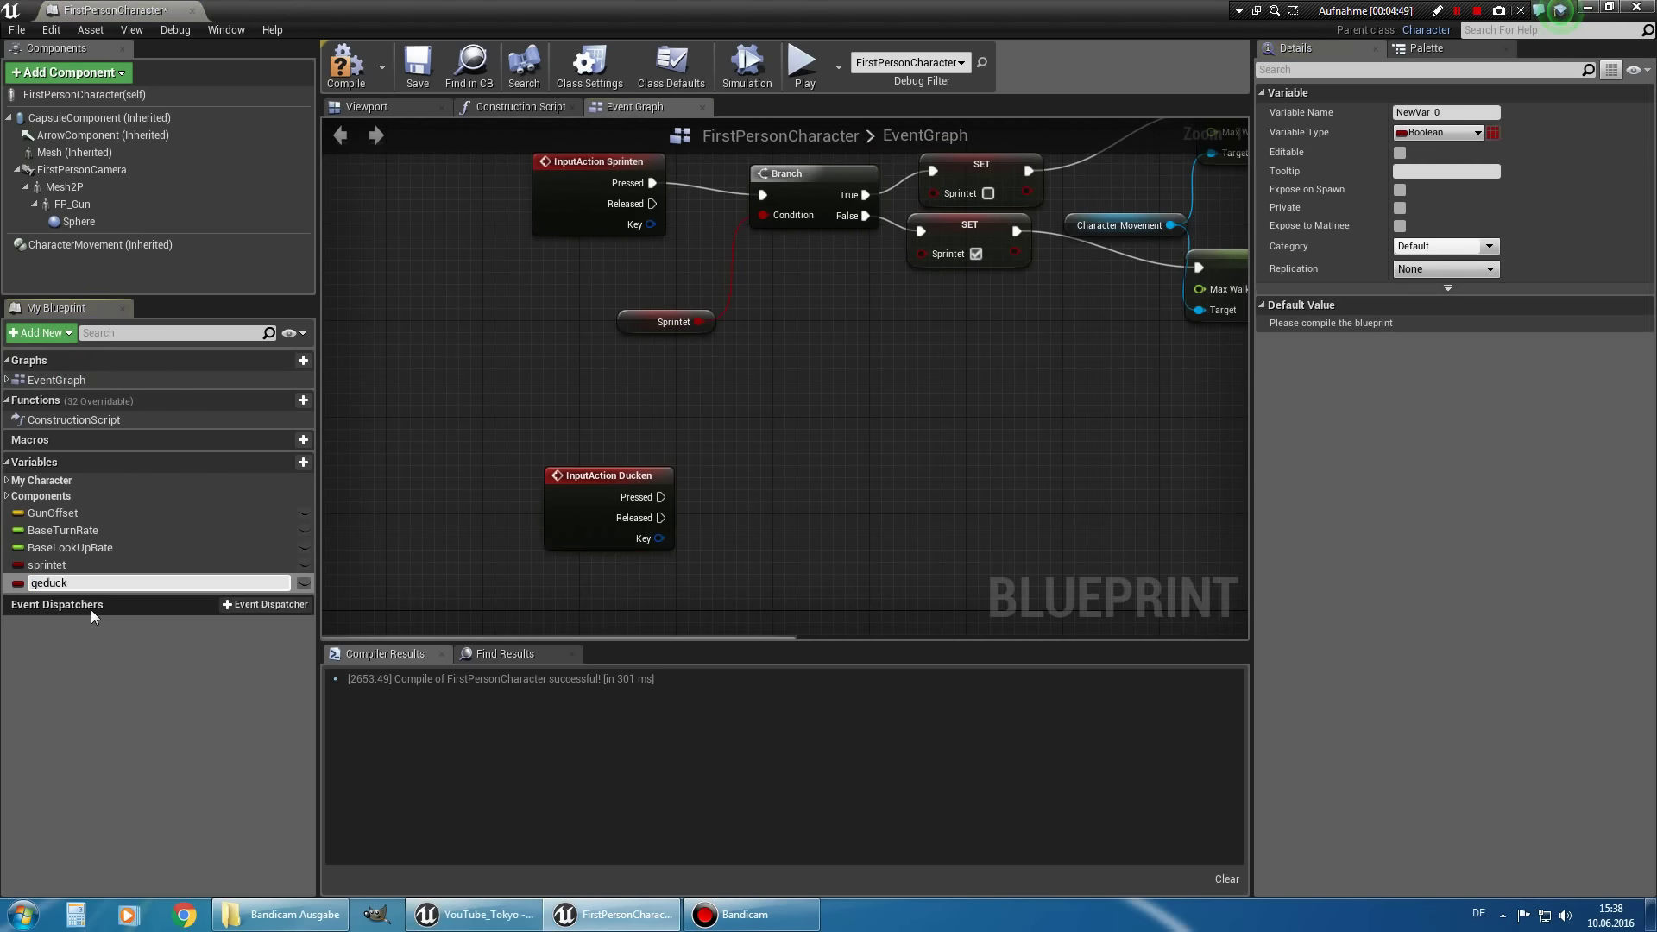
pyautogui.write('t')
pyautogui.press('Return')
pyautogui.click(52, 583)
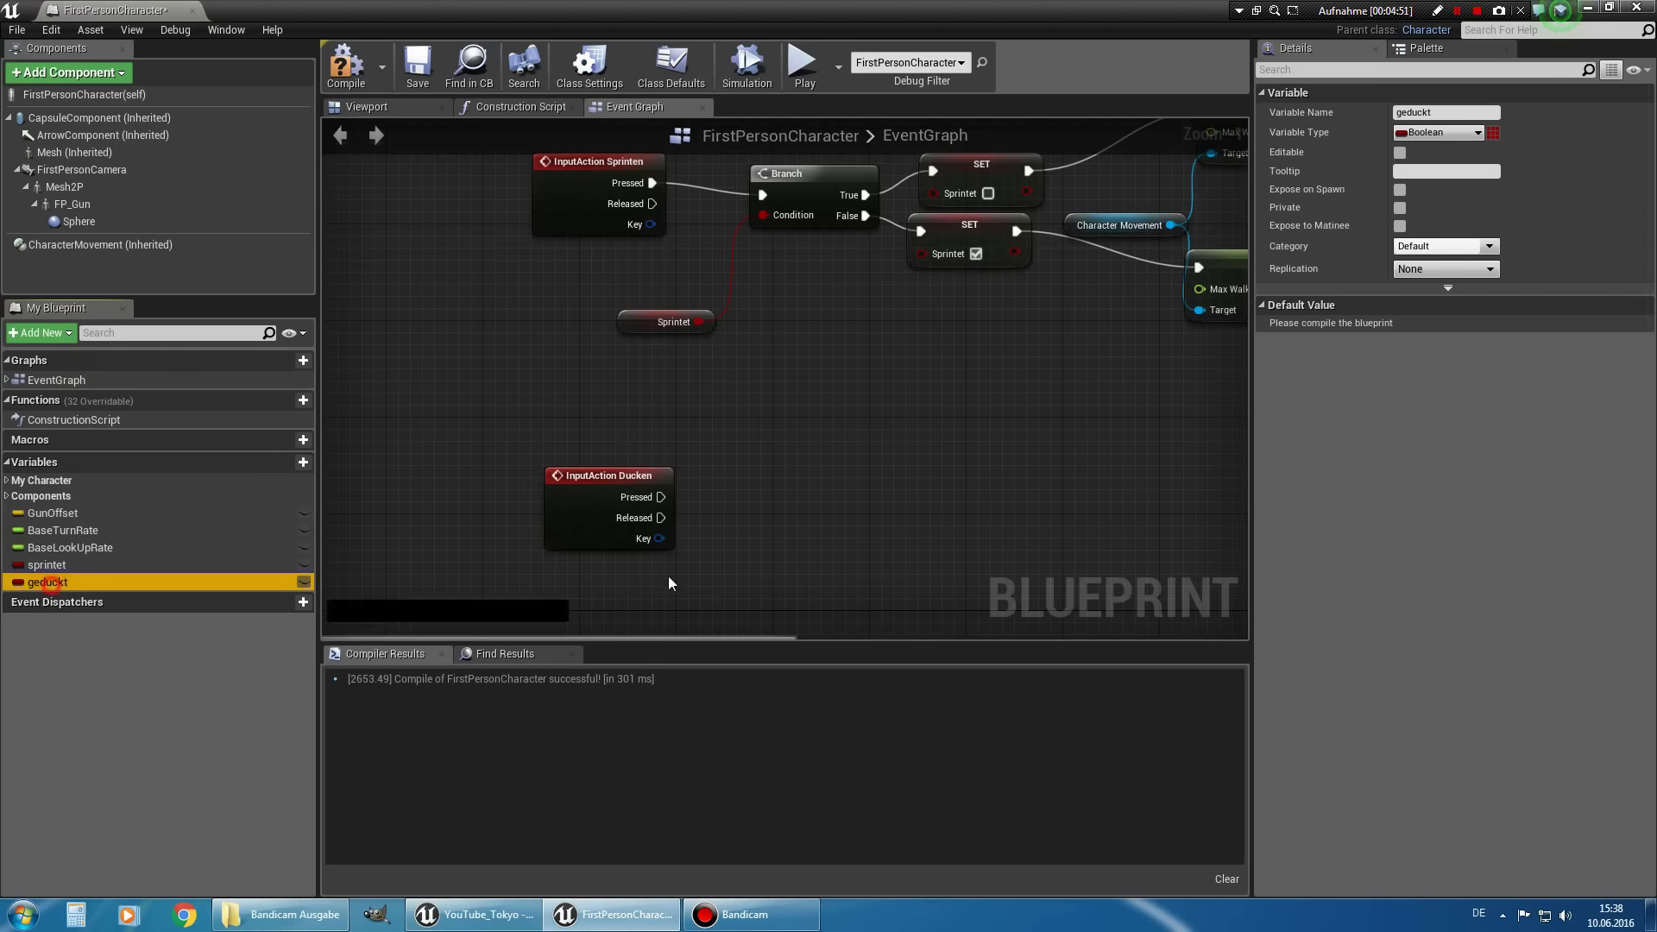
pyautogui.moveTo(668, 582); pyautogui.dragTo(730, 568)
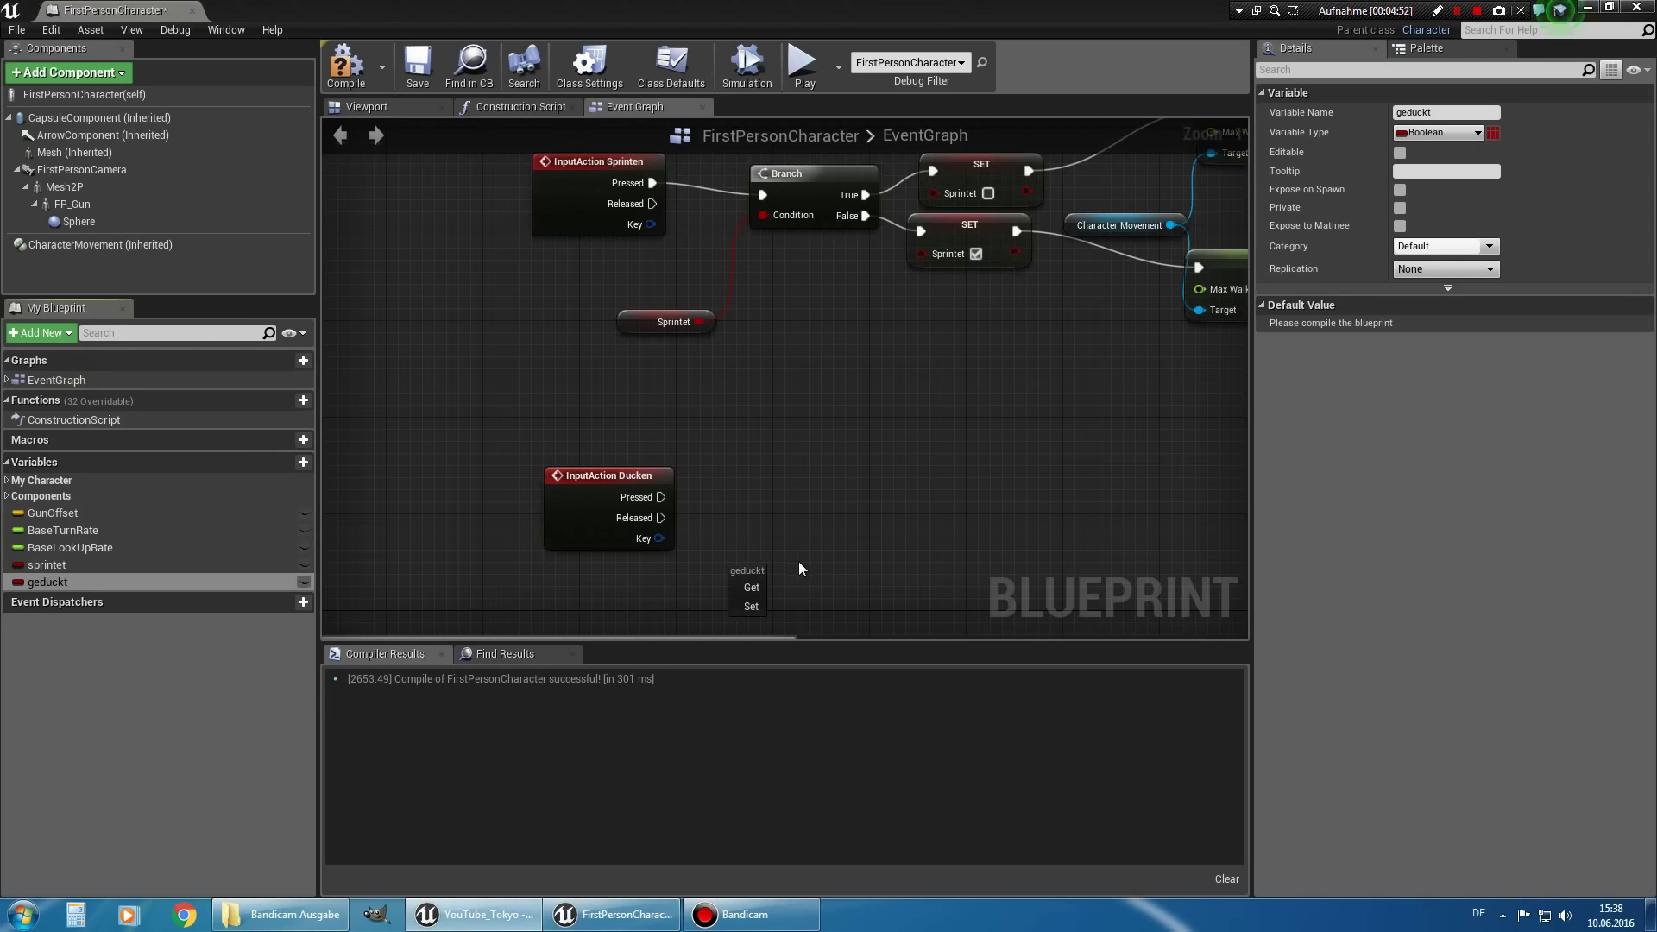
pyautogui.click(749, 587)
# Add a Branch on geduckt and connect Ducken's Pressed event to it.
pyautogui.moveTo(761, 582)
pyautogui.mouseDown()
pyautogui.moveTo(701, 606)
pyautogui.moveTo(799, 525)
pyautogui.mouseUp()
pyautogui.write('bra')
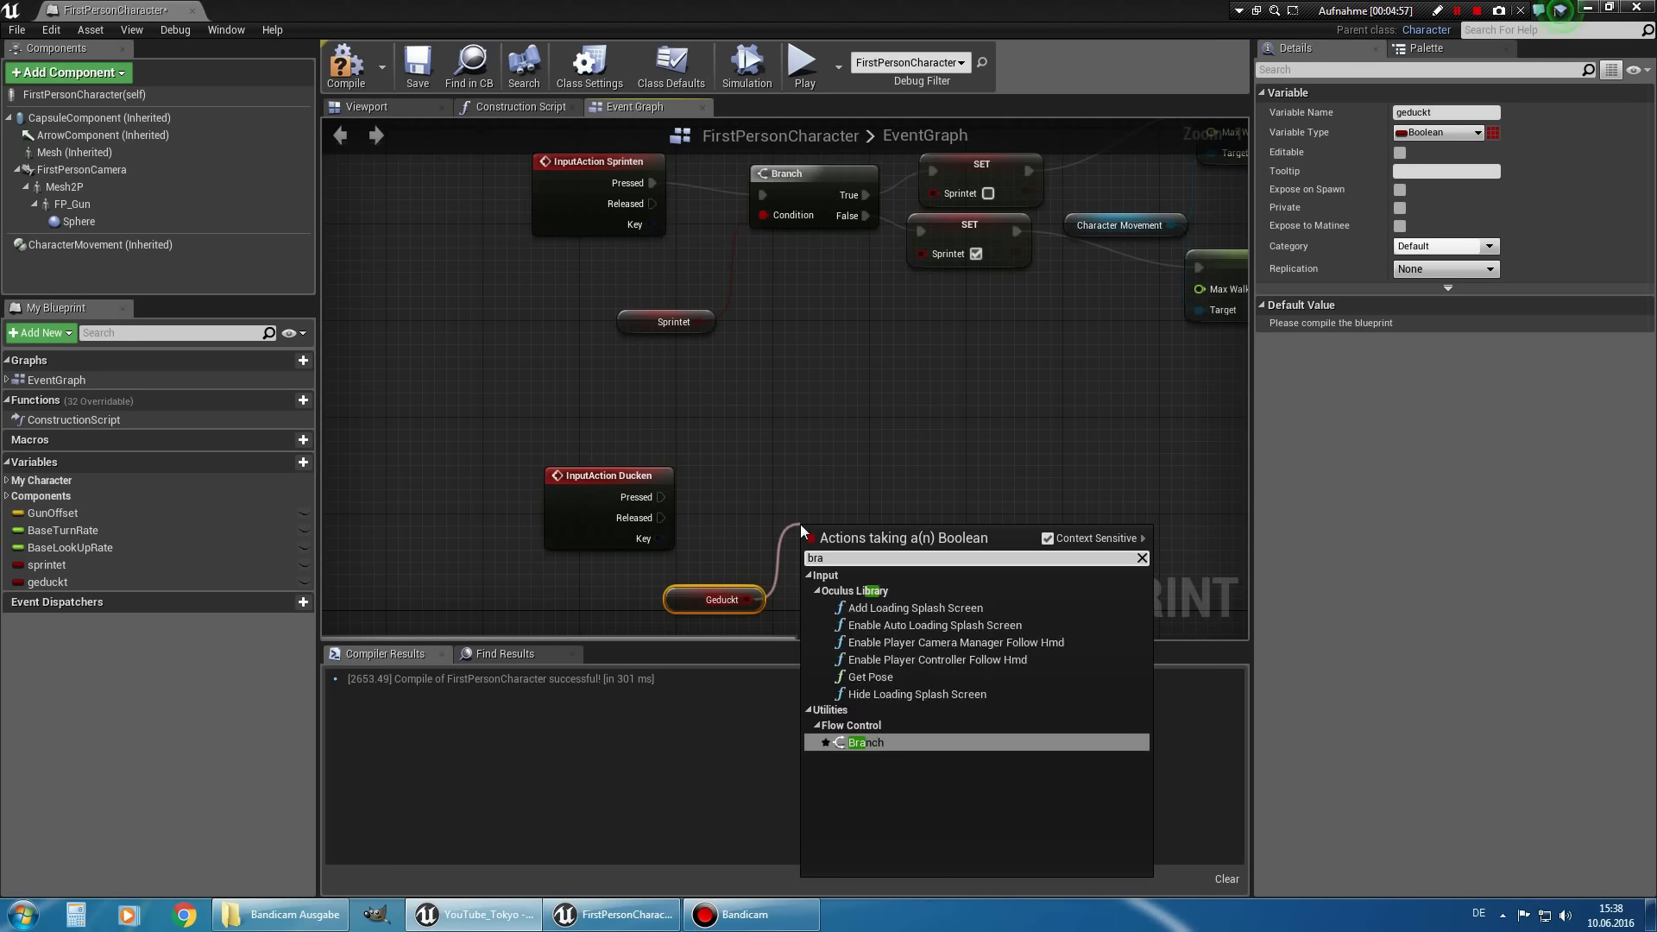
pyautogui.write('nch')
pyautogui.press('Return')
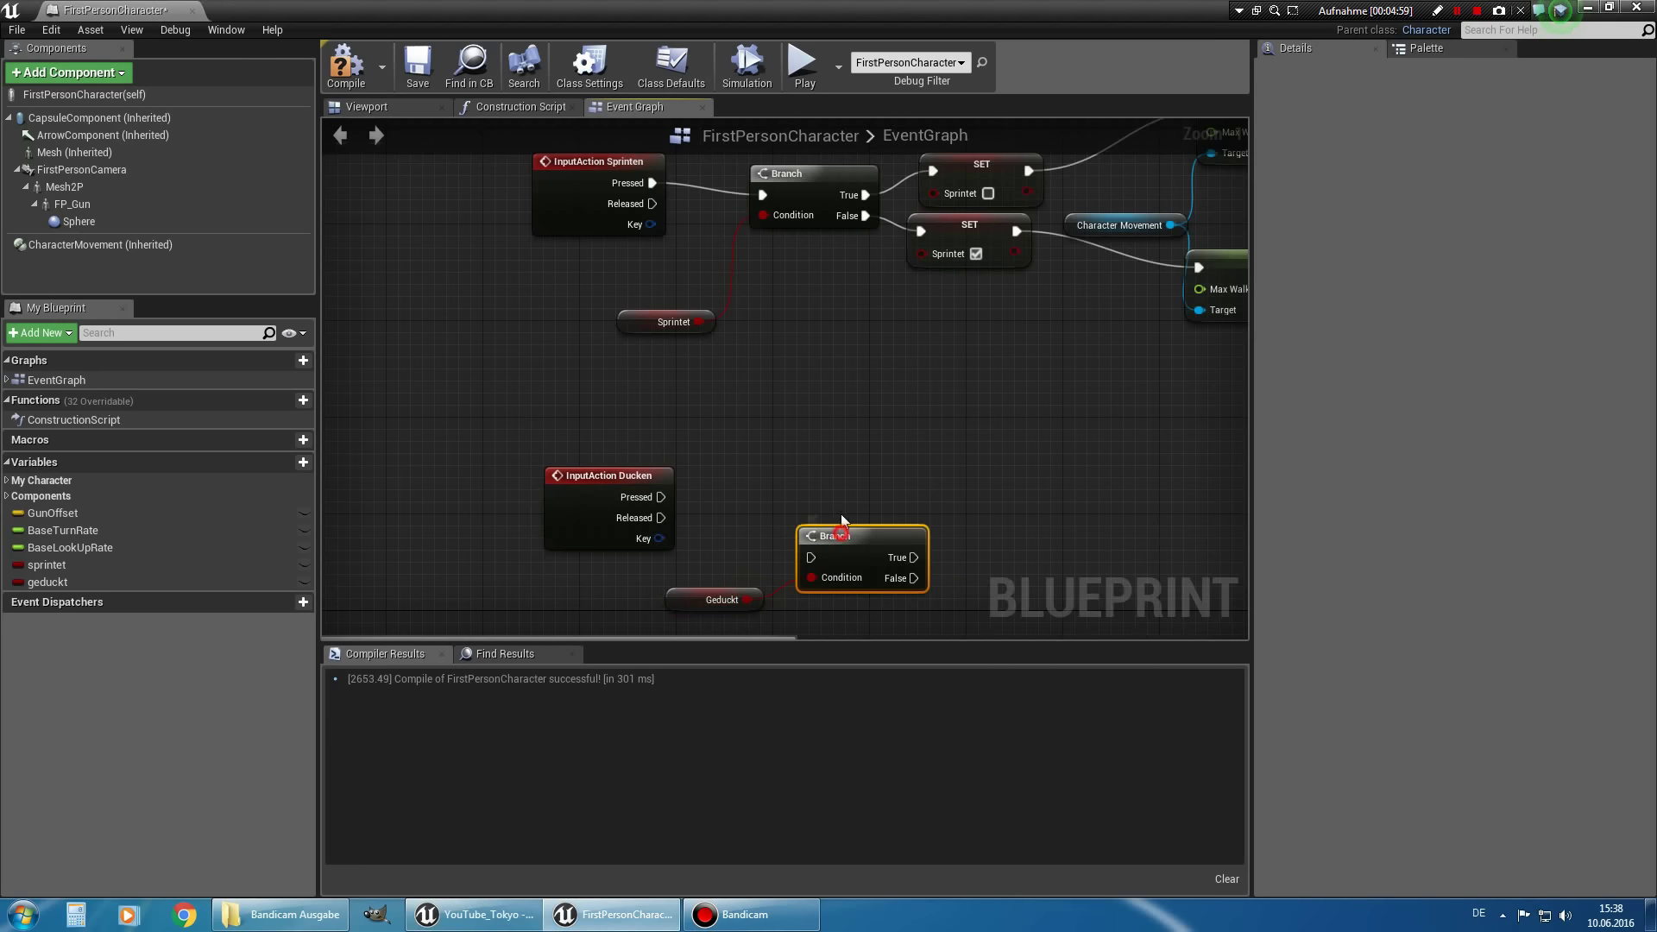
pyautogui.moveTo(837, 536); pyautogui.dragTo(837, 476)
pyautogui.moveTo(661, 497); pyautogui.dragTo(810, 497)
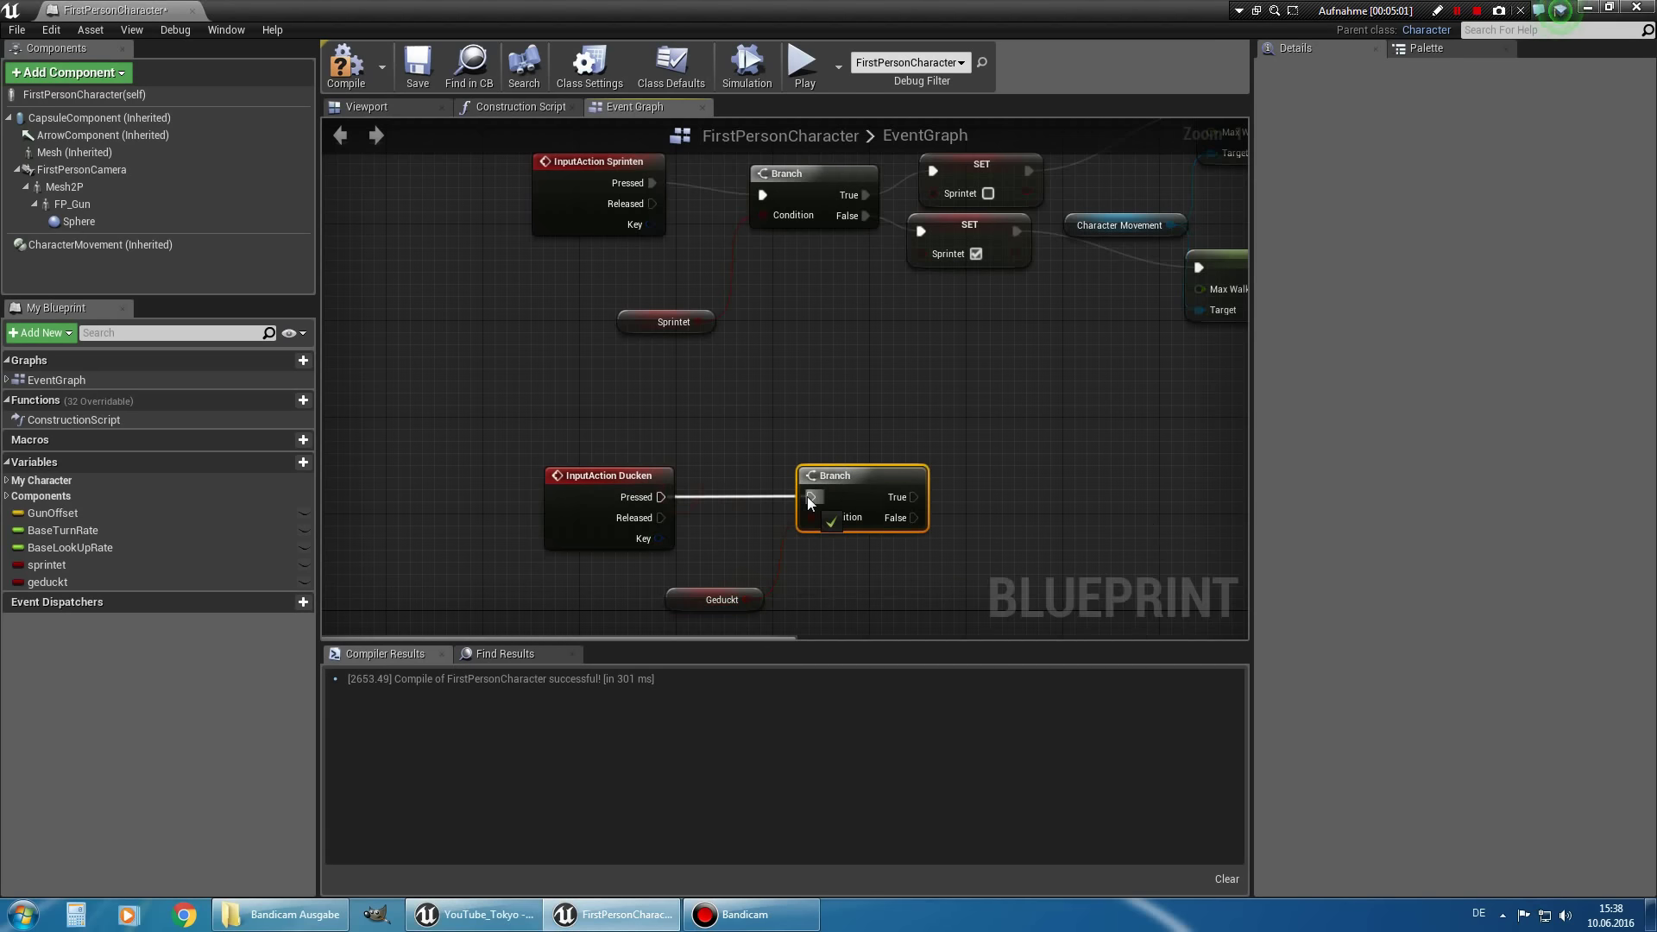
pyautogui.moveTo(927, 602)
pyautogui.mouseDown(button='right')
pyautogui.moveTo(816, 575)
pyautogui.moveTo(717, 588)
pyautogui.mouseUp(button='right')
# Call Crouch from the Branch's False output.
pyautogui.moveTo(675, 519); pyautogui.dragTo(840, 540)
pyautogui.write('crouch')
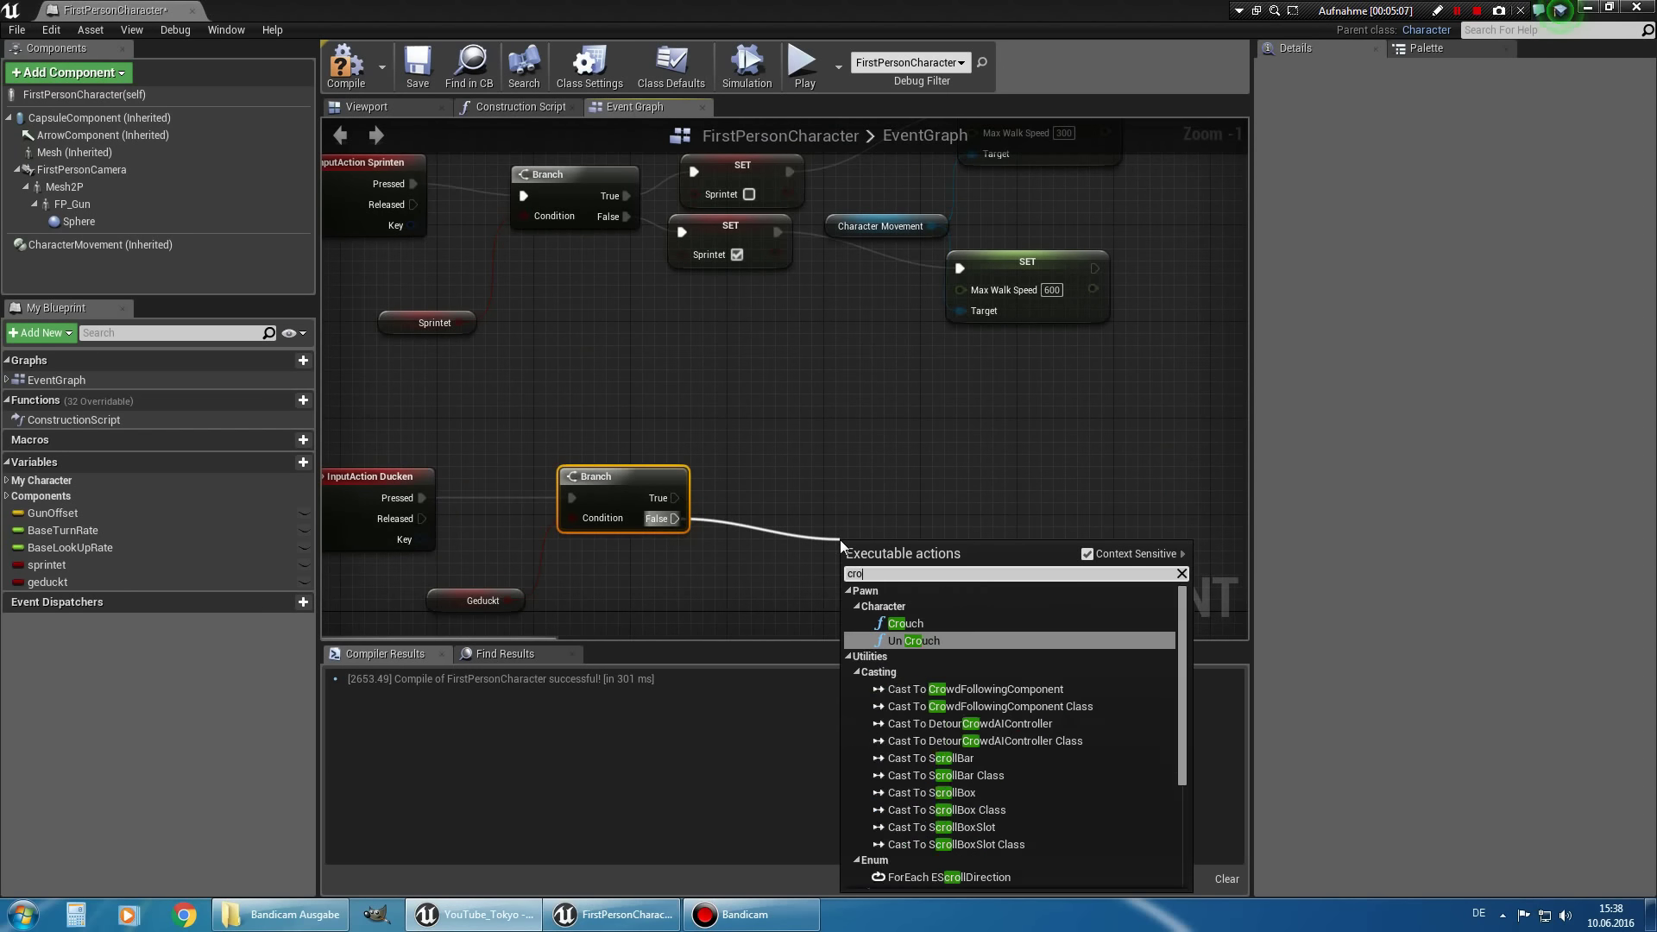
pyautogui.click(906, 623)
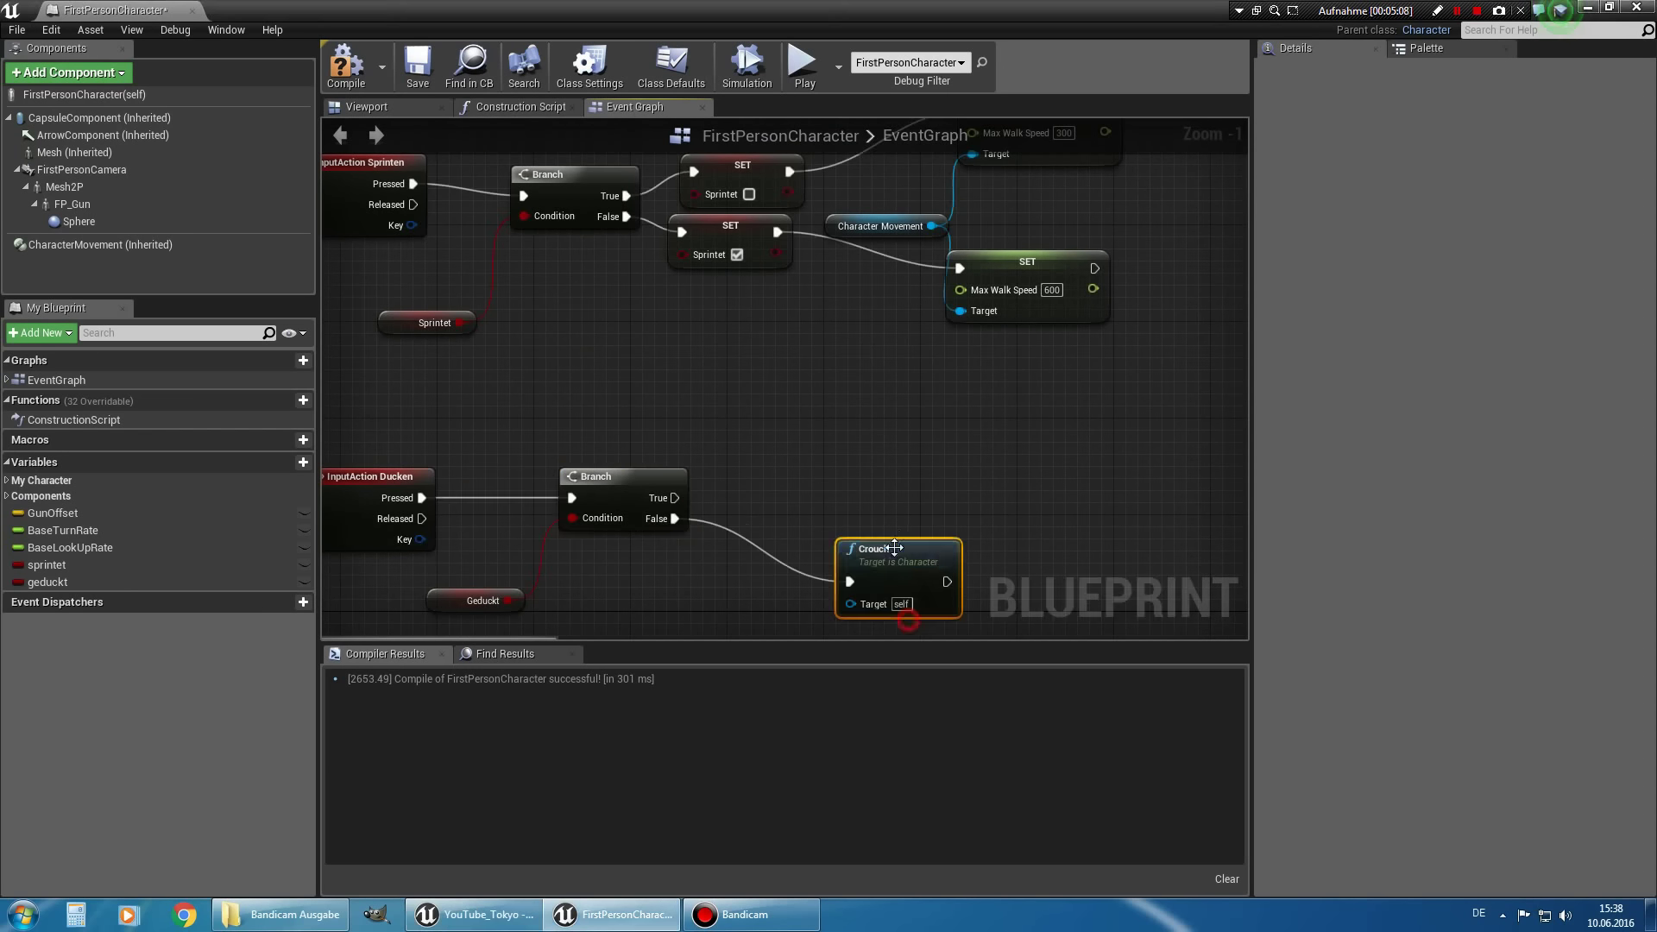
pyautogui.moveTo(665, 473); pyautogui.dragTo(911, 449, button='right')
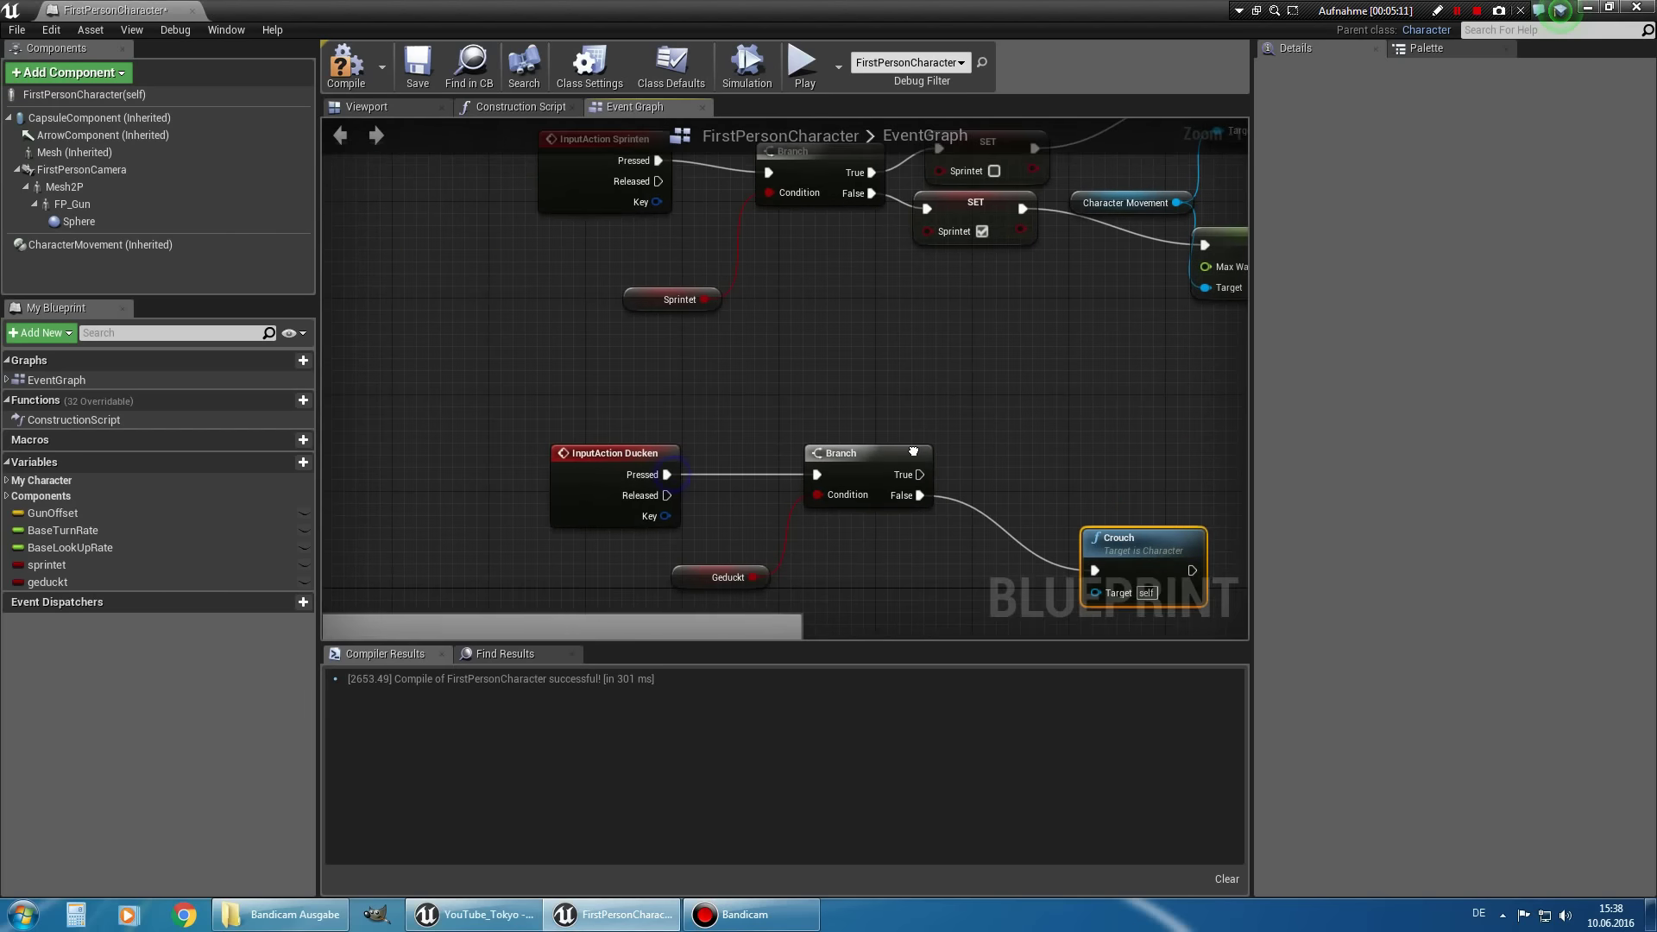
pyautogui.moveTo(862, 582); pyautogui.dragTo(701, 598, button='right')
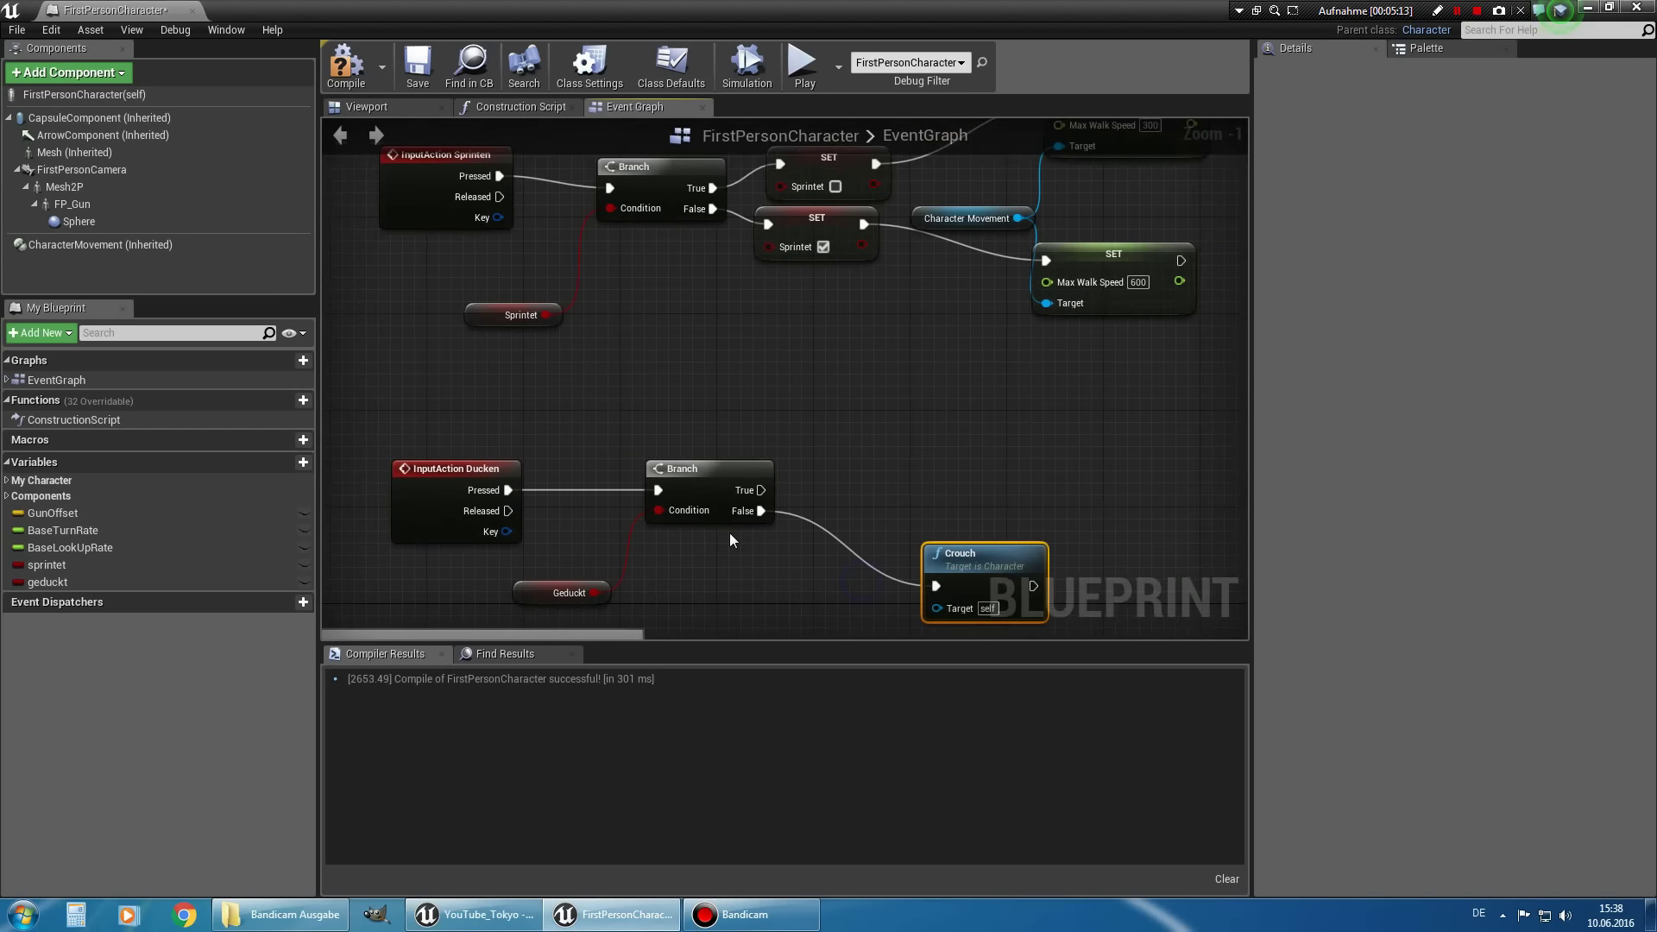
# Call Un Crouch from the Branch's True output and compile the blueprint.
pyautogui.moveTo(759, 491); pyautogui.dragTo(918, 478)
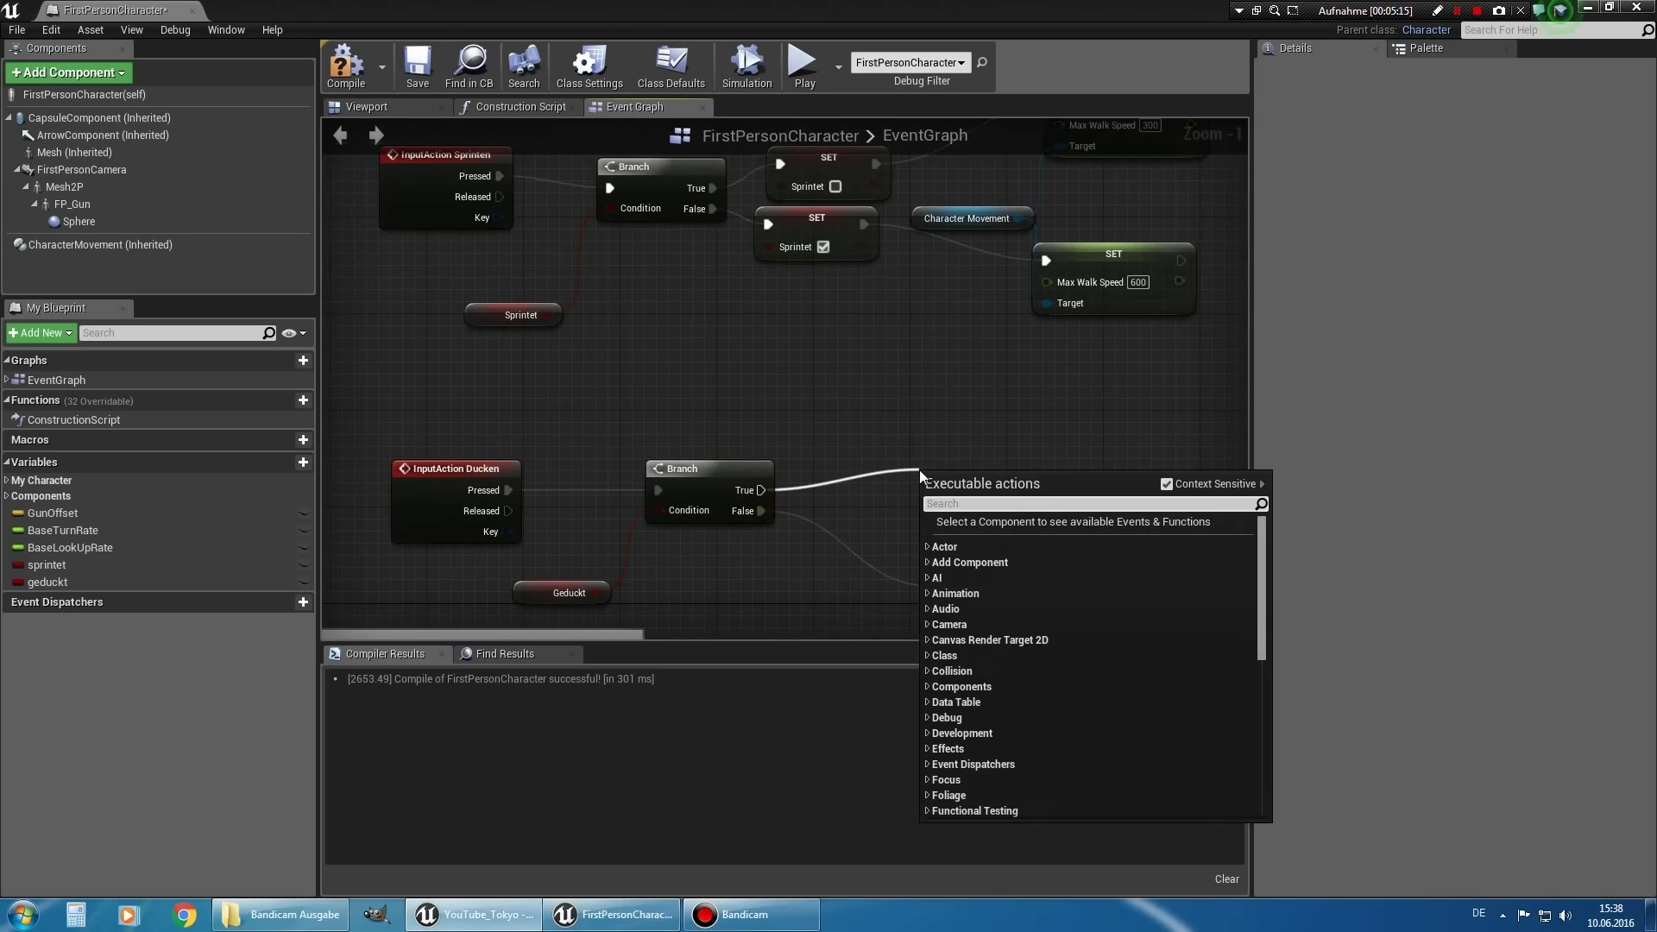
pyautogui.write('un crouch')
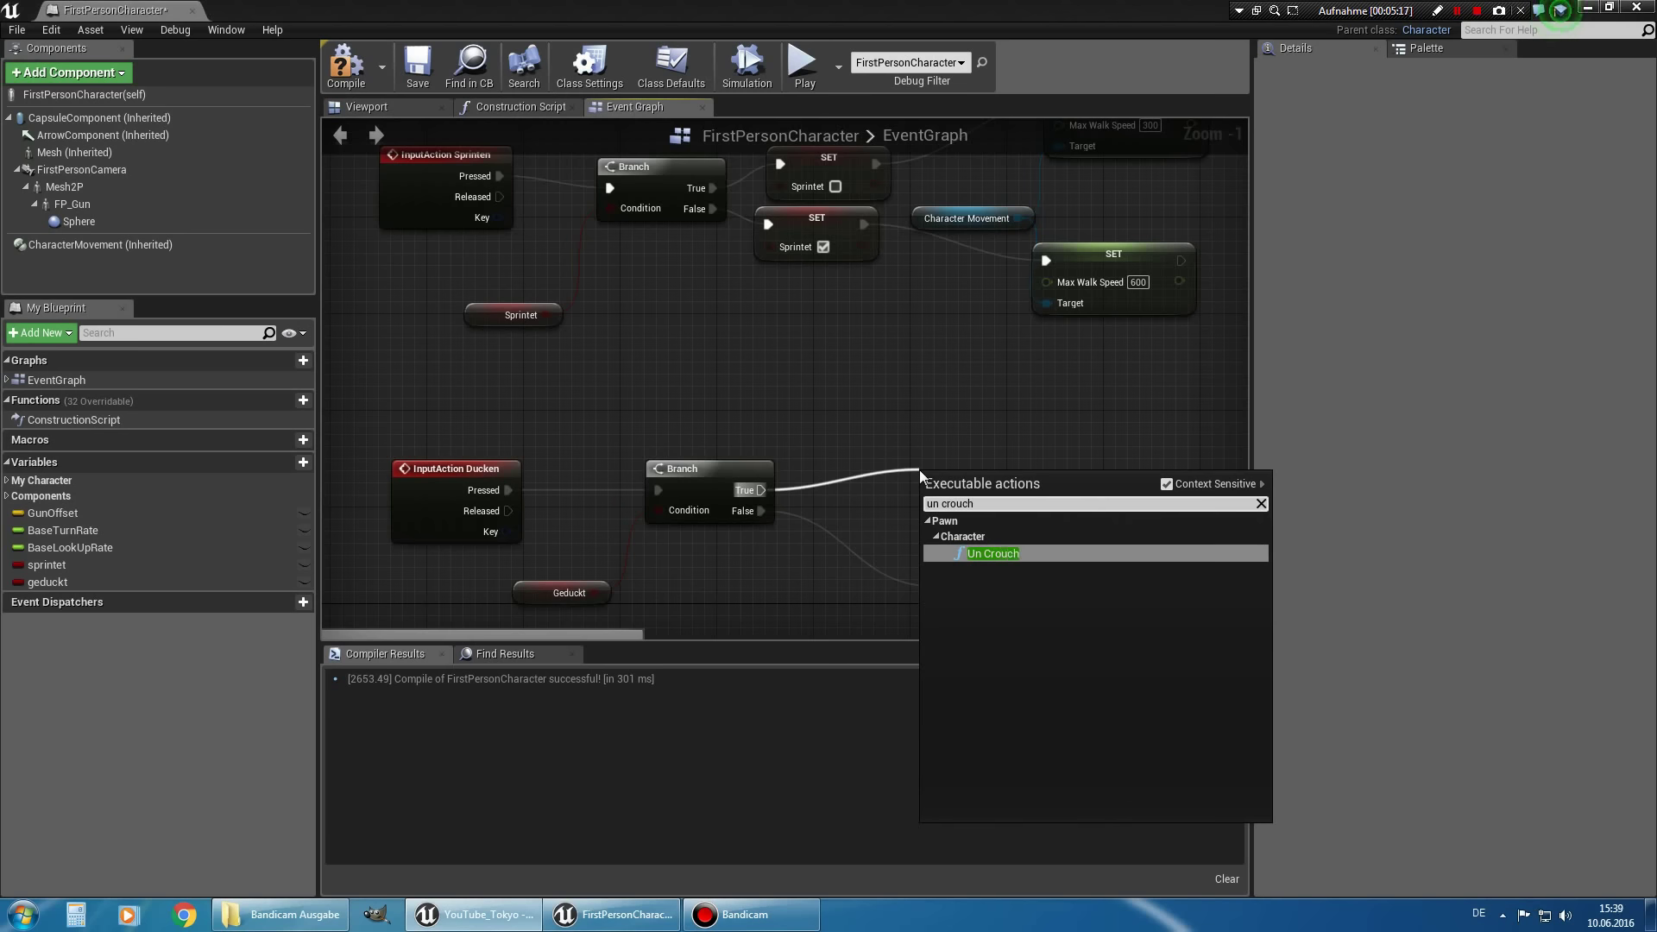
pyautogui.click(984, 553)
pyautogui.moveTo(984, 489); pyautogui.dragTo(973, 456)
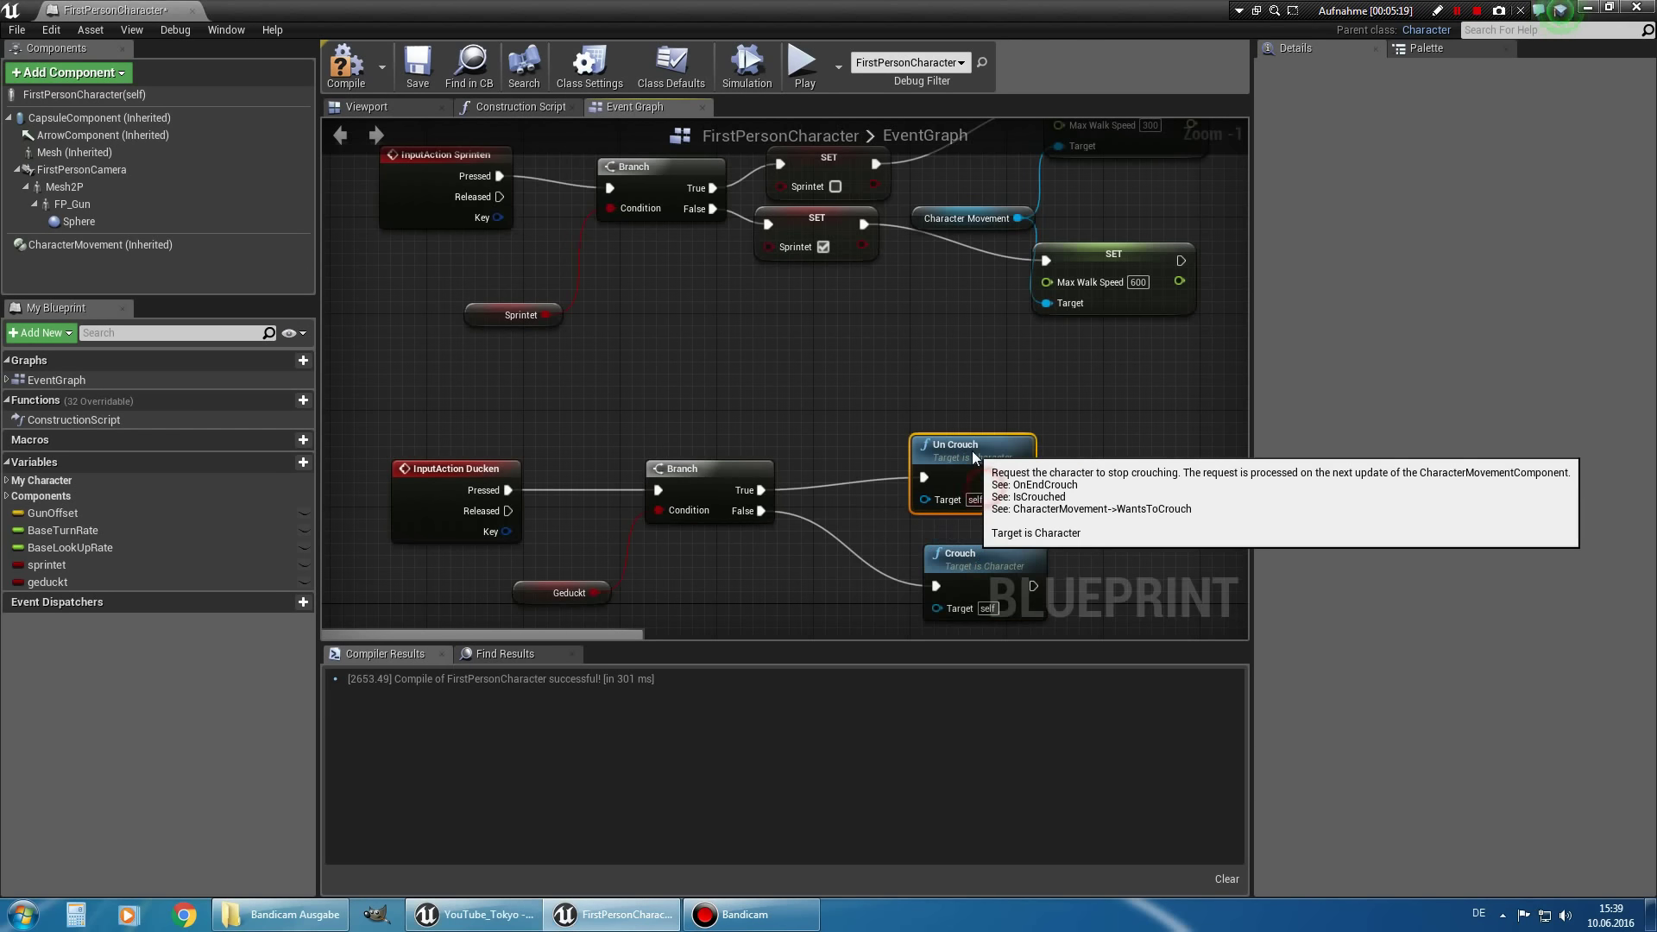
pyautogui.click(345, 69)
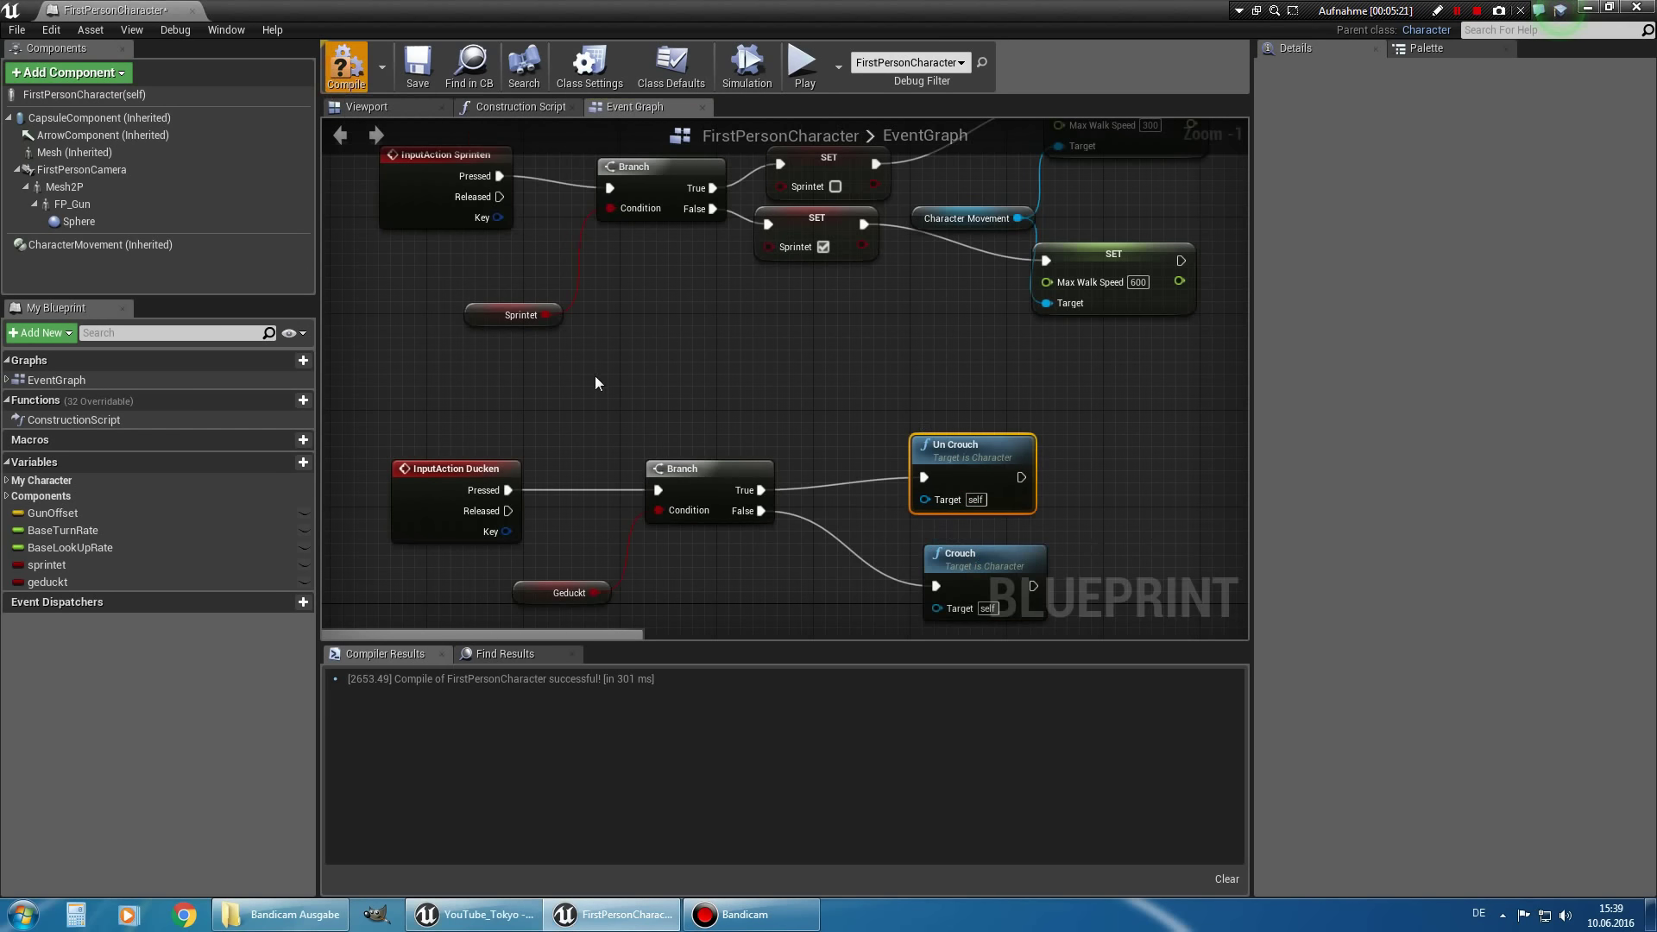
pyautogui.moveTo(593, 375); pyautogui.dragTo(767, 355, button='right')
pyautogui.scroll(-3, 675, 473)
# Play the level walking forward down the corridor, then end the session with Esc.
pyautogui.click(193, 10)
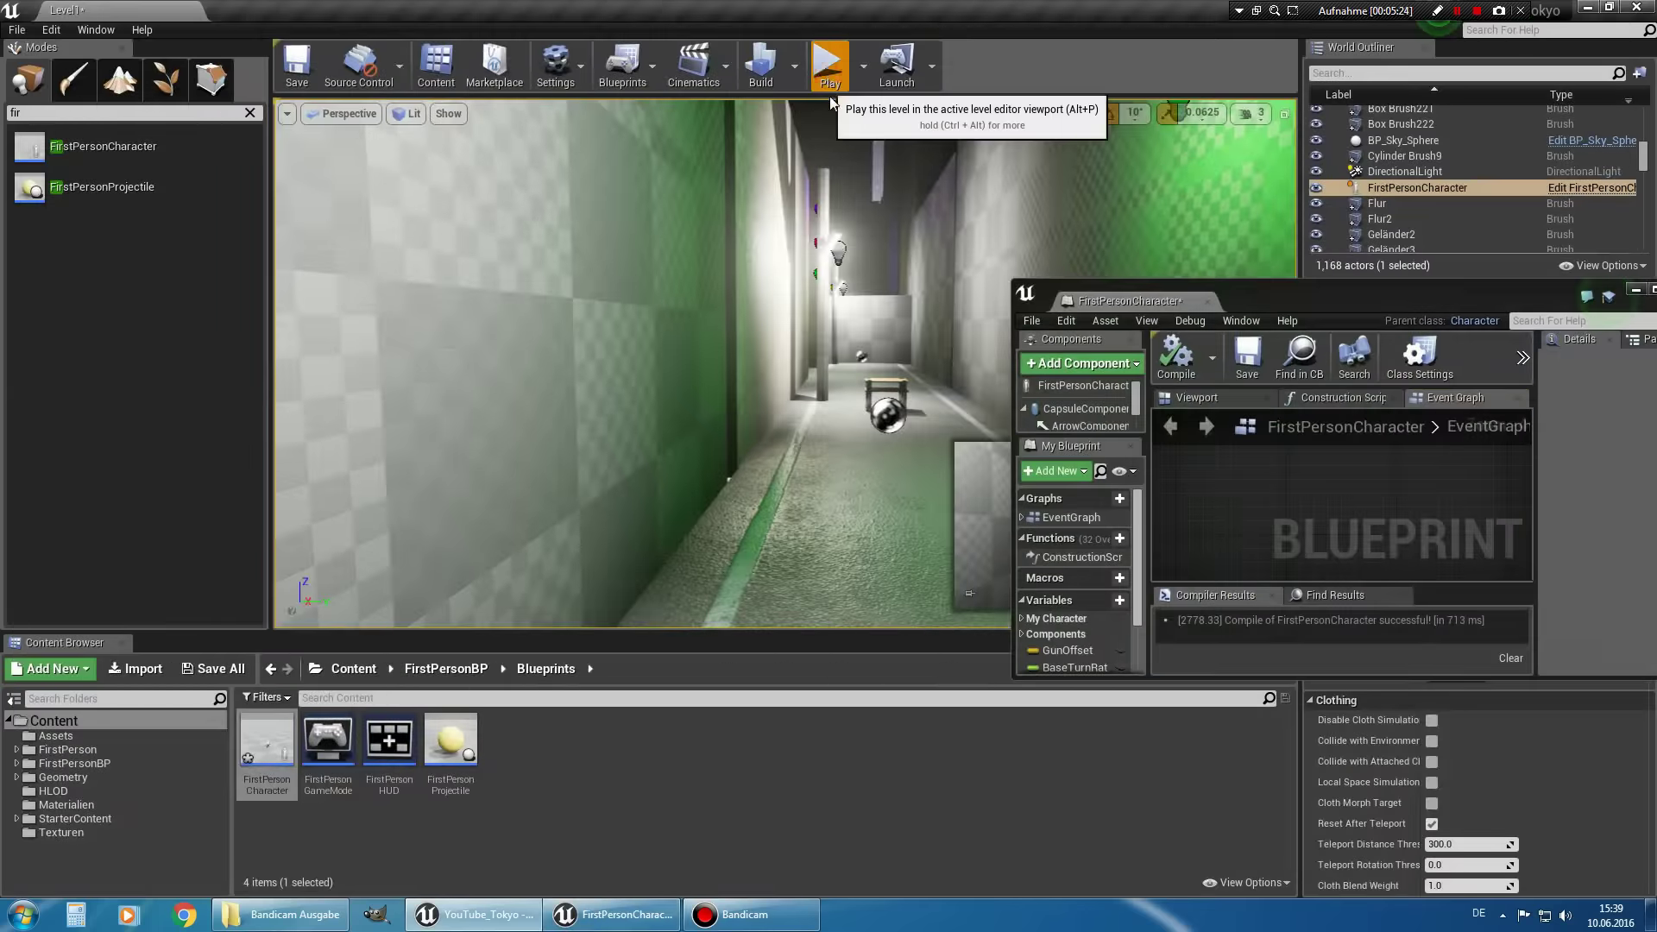
pyautogui.click(829, 97)
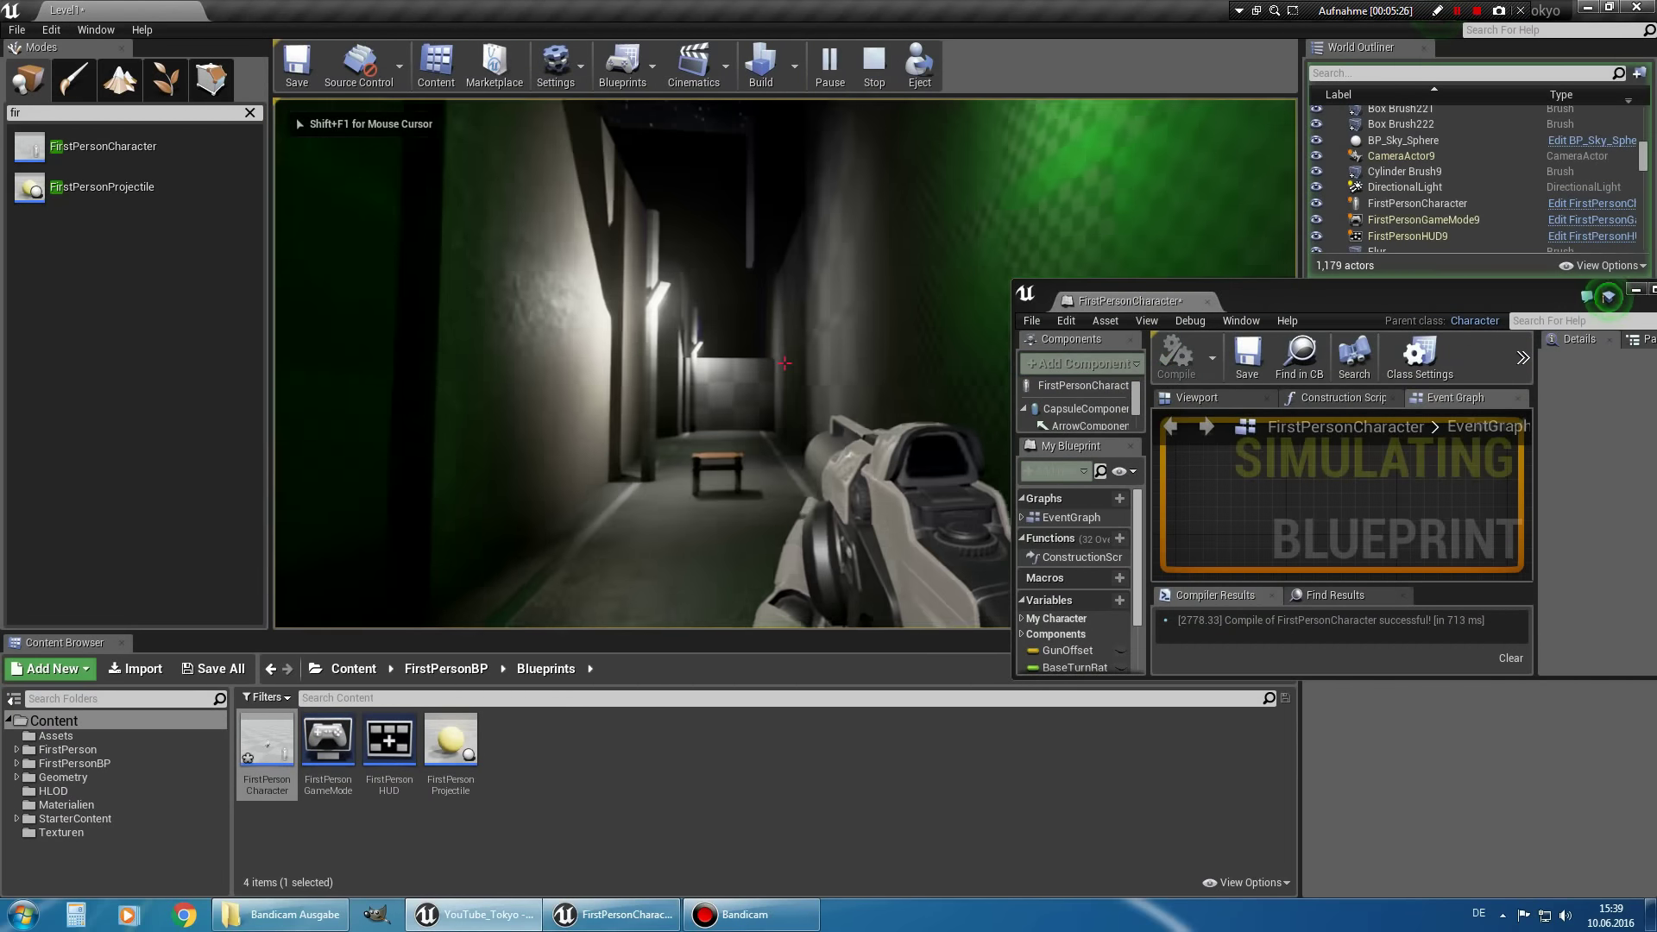
pyautogui.press('w')
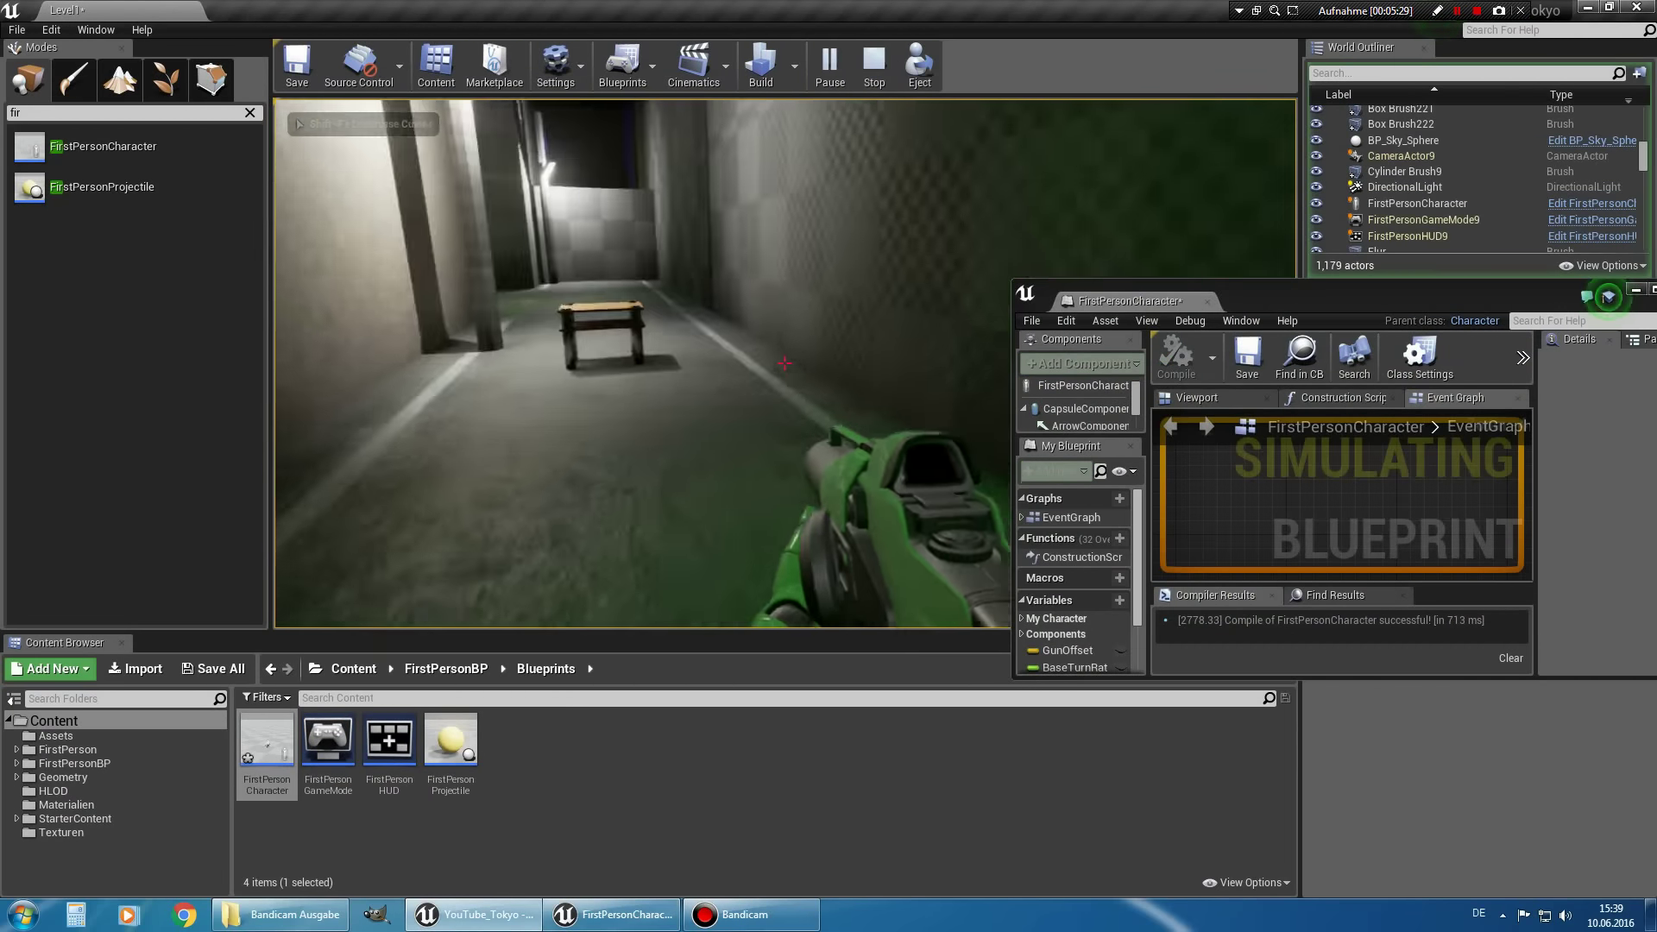
pyautogui.moveTo(784, 362)
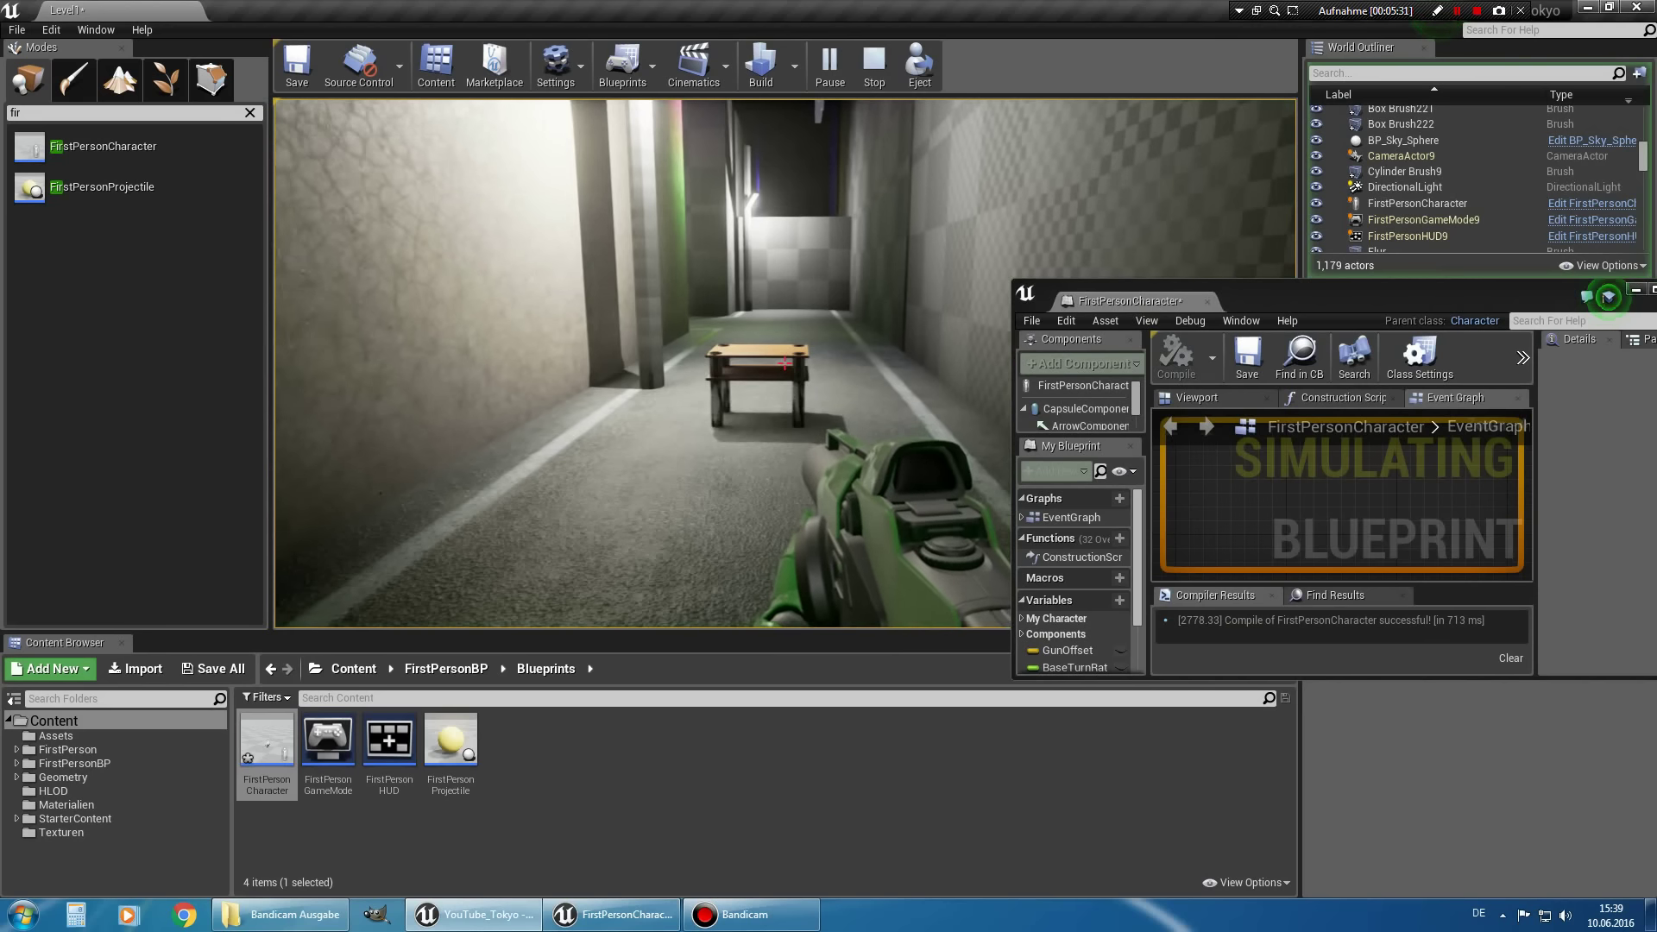
pyautogui.press('Escape')
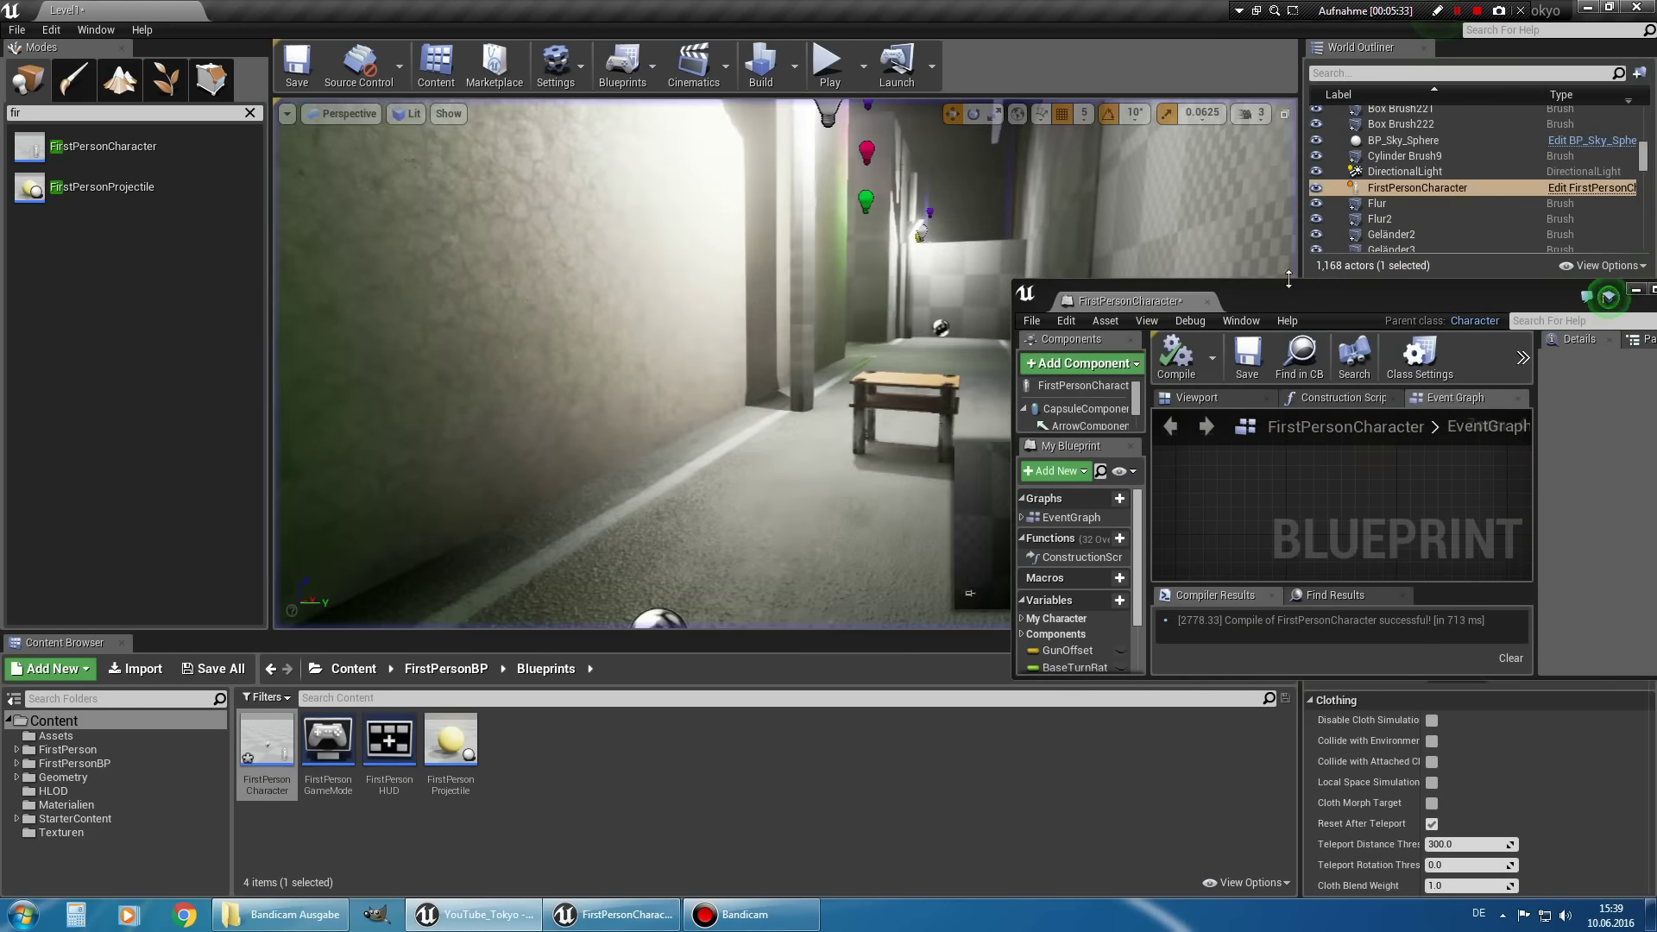
# Add a SET geduckt node in front of Un Crouch.
pyautogui.doubleClick(1291, 285)
pyautogui.scroll(2, 909, 438)
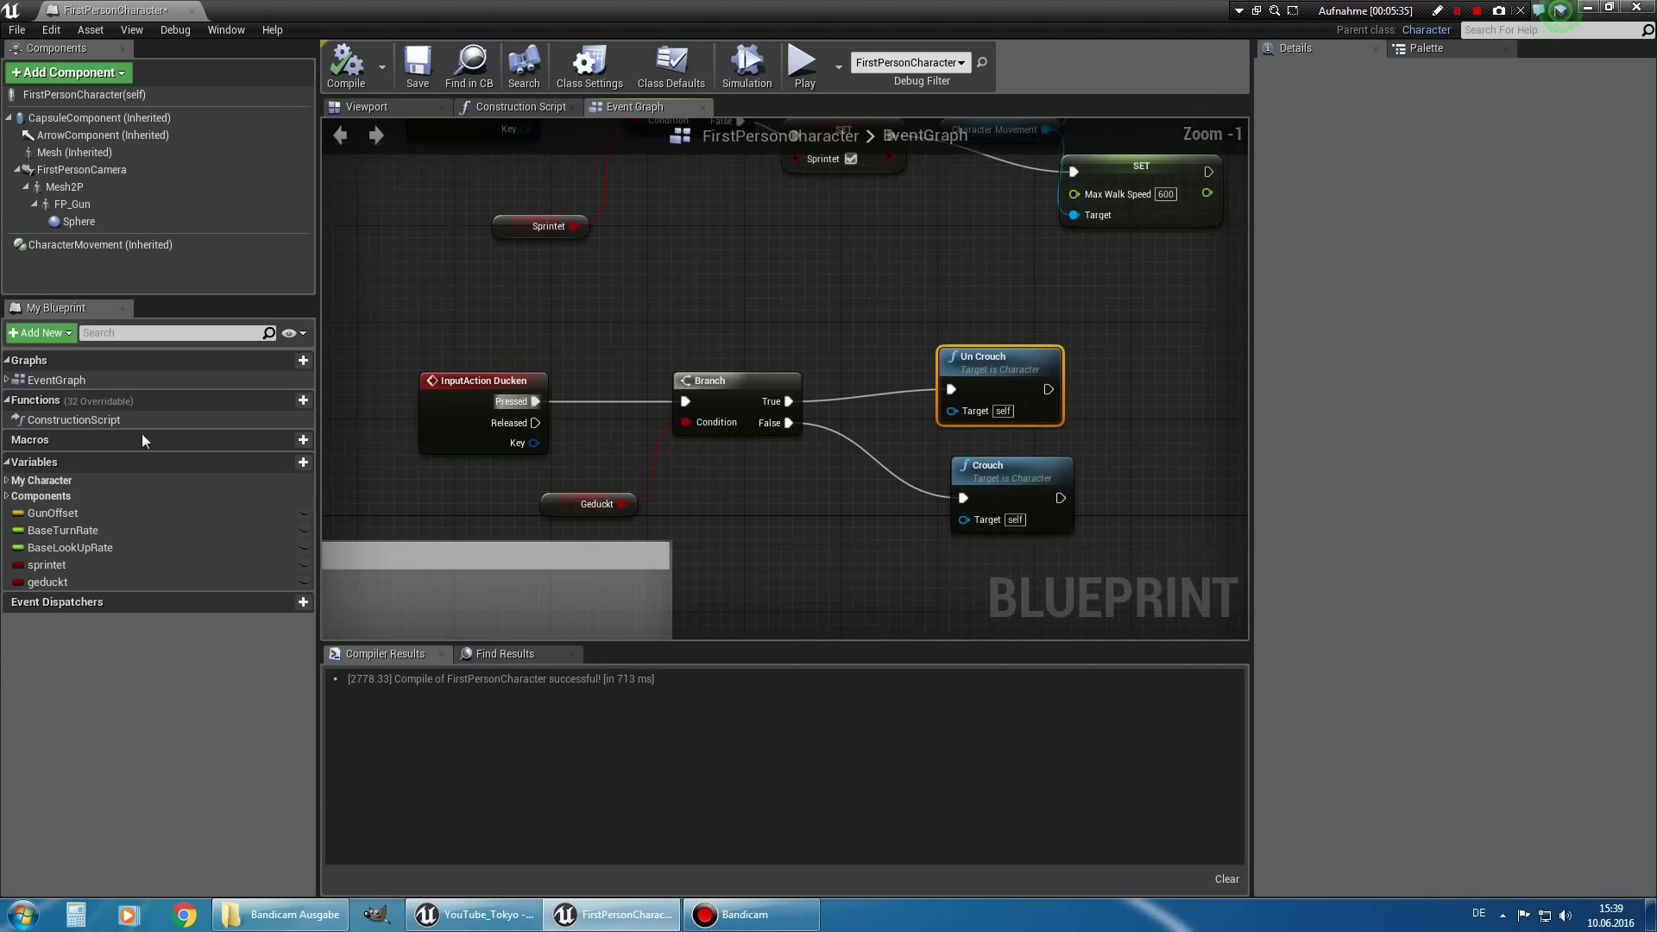
pyautogui.moveTo(47, 582); pyautogui.dragTo(849, 366)
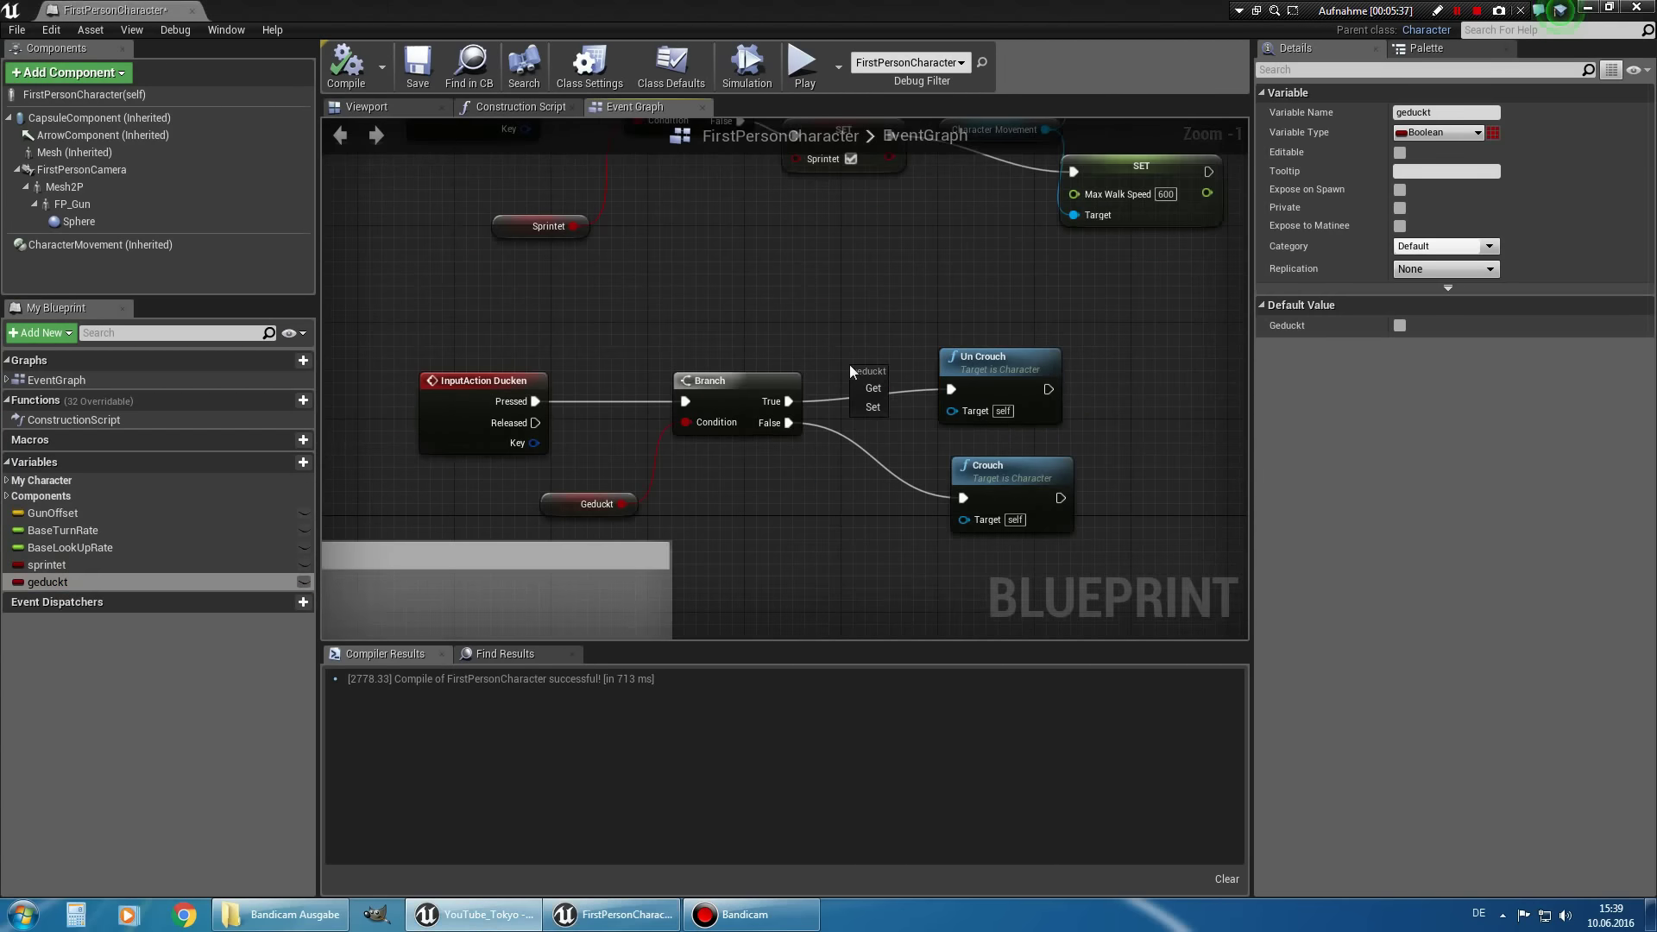
pyautogui.click(872, 407)
pyautogui.moveTo(991, 364); pyautogui.dragTo(1099, 340)
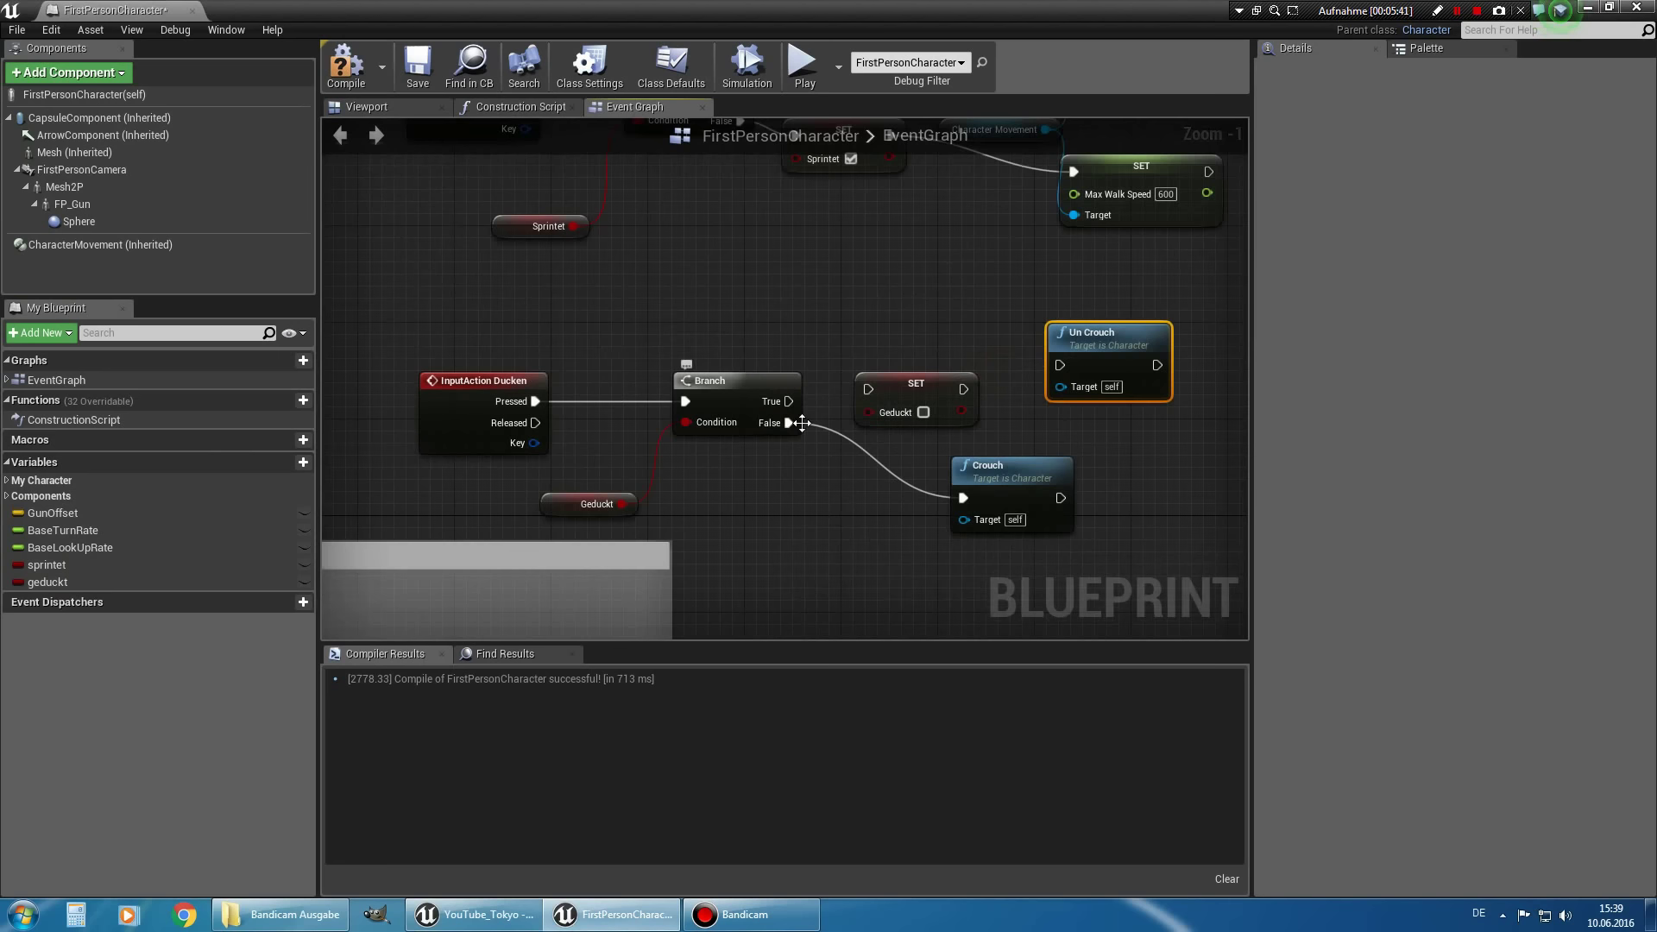
# Duplicate the SET geduckt node before Crouch and wire Branch False into it.
pyautogui.click(914, 384)
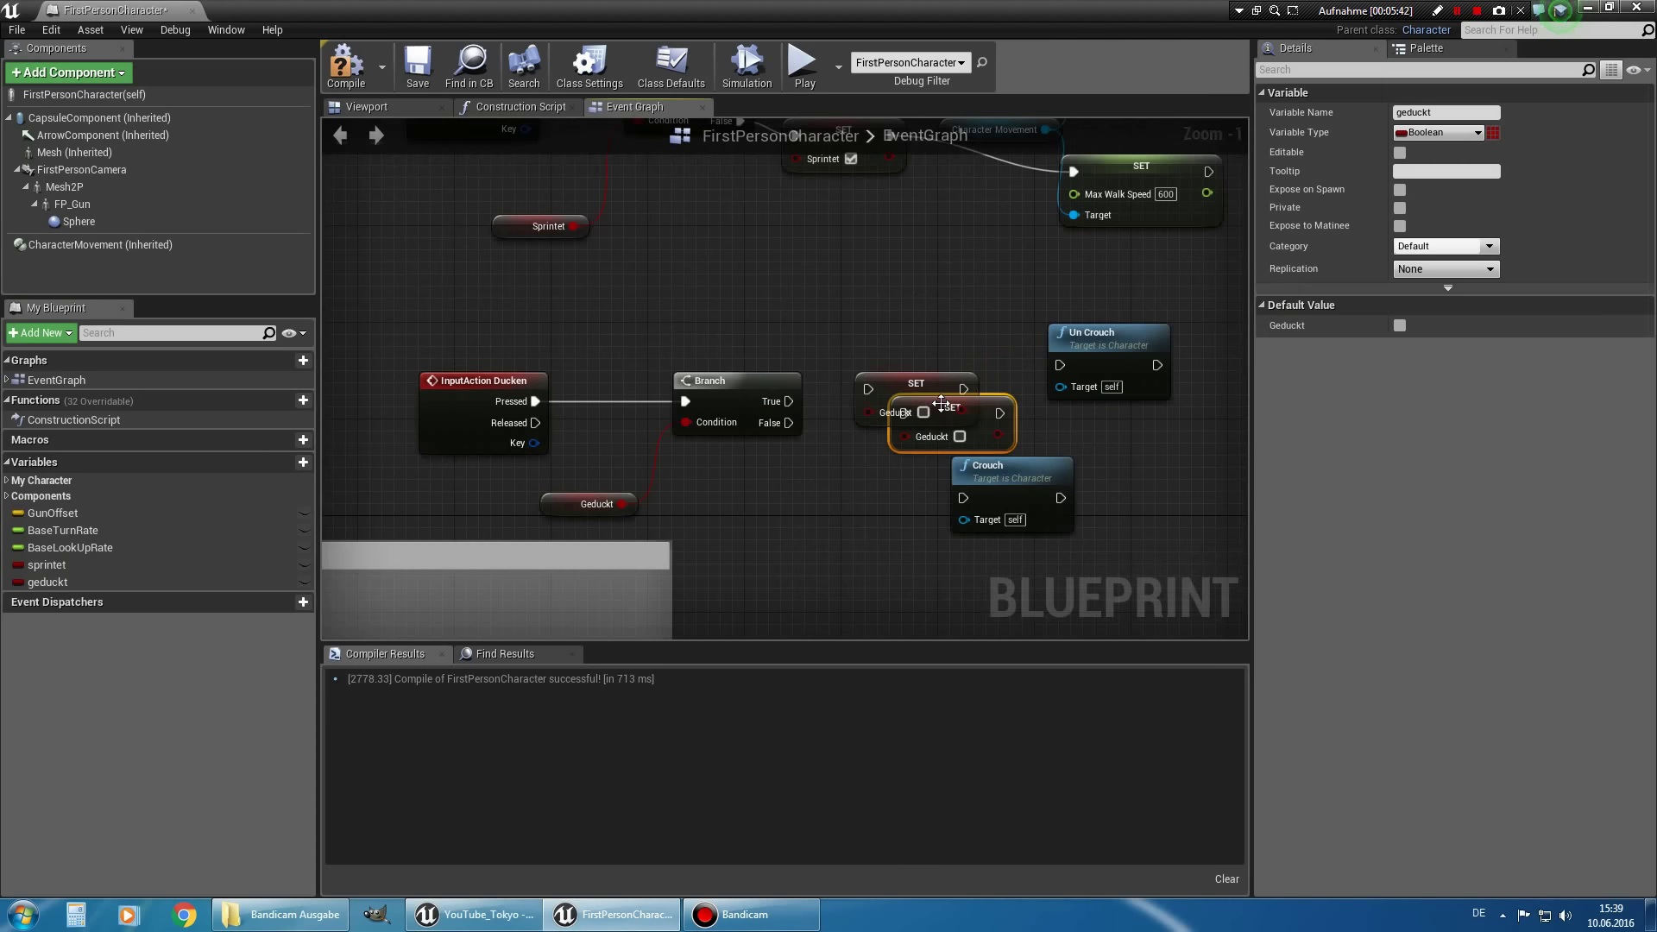
pyautogui.hotkey('ctrl', 'c')
pyautogui.hotkey('ctrl', 'v')
pyautogui.moveTo(906, 441); pyautogui.dragTo(878, 486)
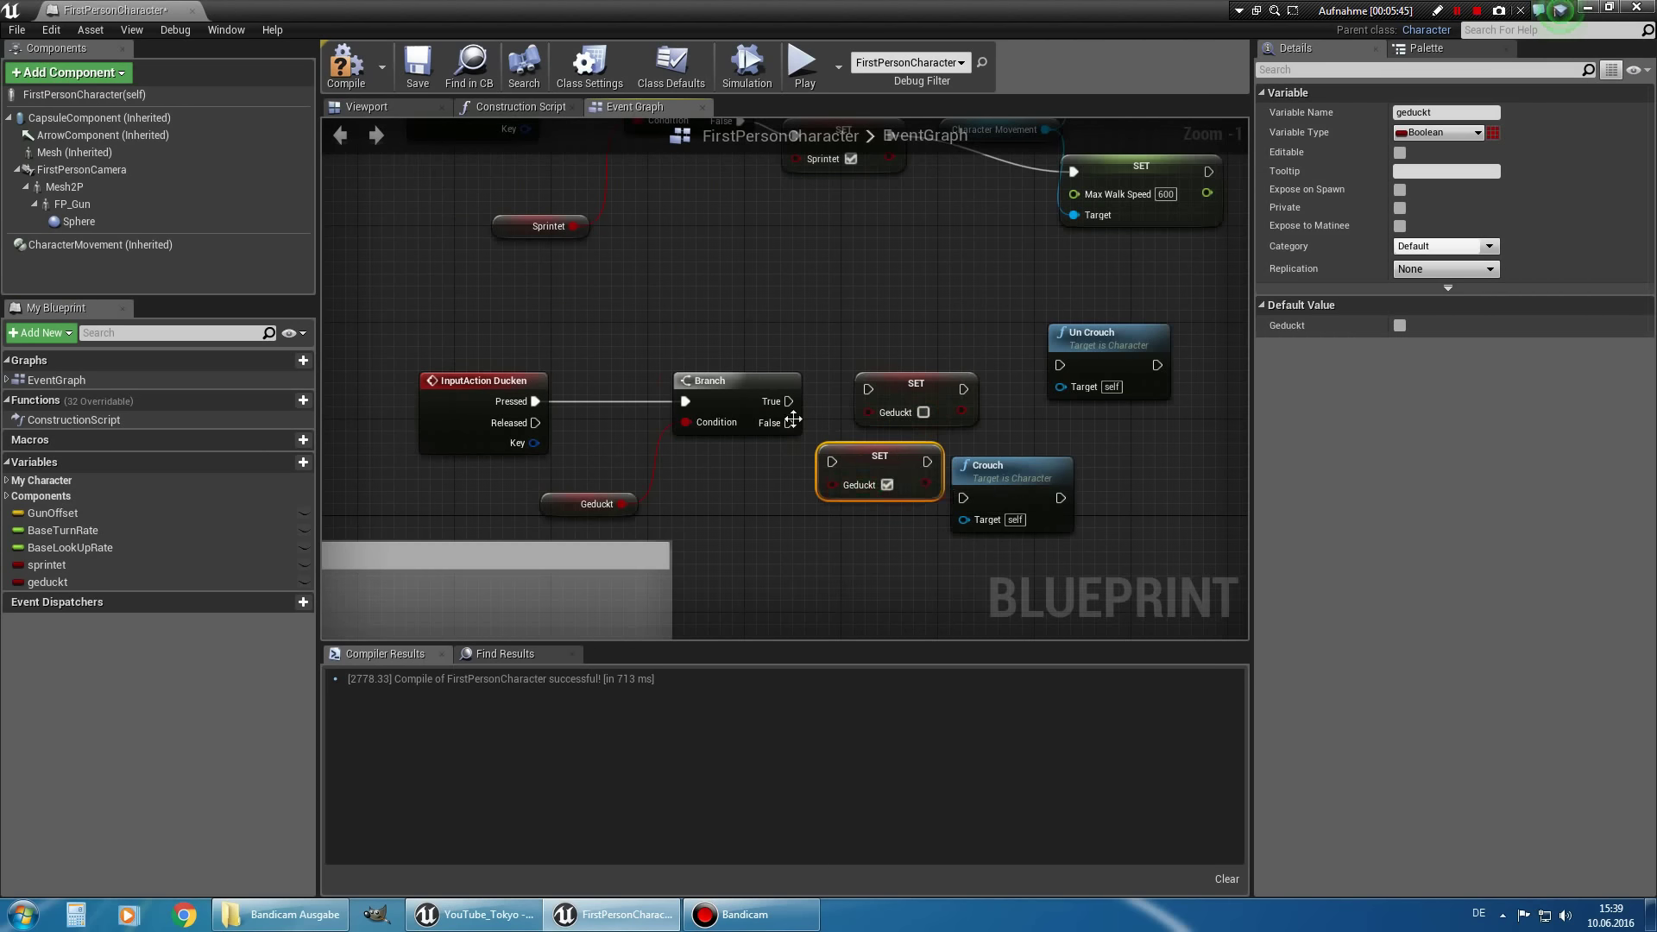
pyautogui.moveTo(792, 420)
pyautogui.mouseDown()
pyautogui.moveTo(824, 466)
pyautogui.moveTo(963, 498)
pyautogui.mouseUp()
# Wire Branch True through the unchecked SET geduckt into Un Crouch, then recompile.
pyautogui.moveTo(972, 400); pyautogui.dragTo(948, 364)
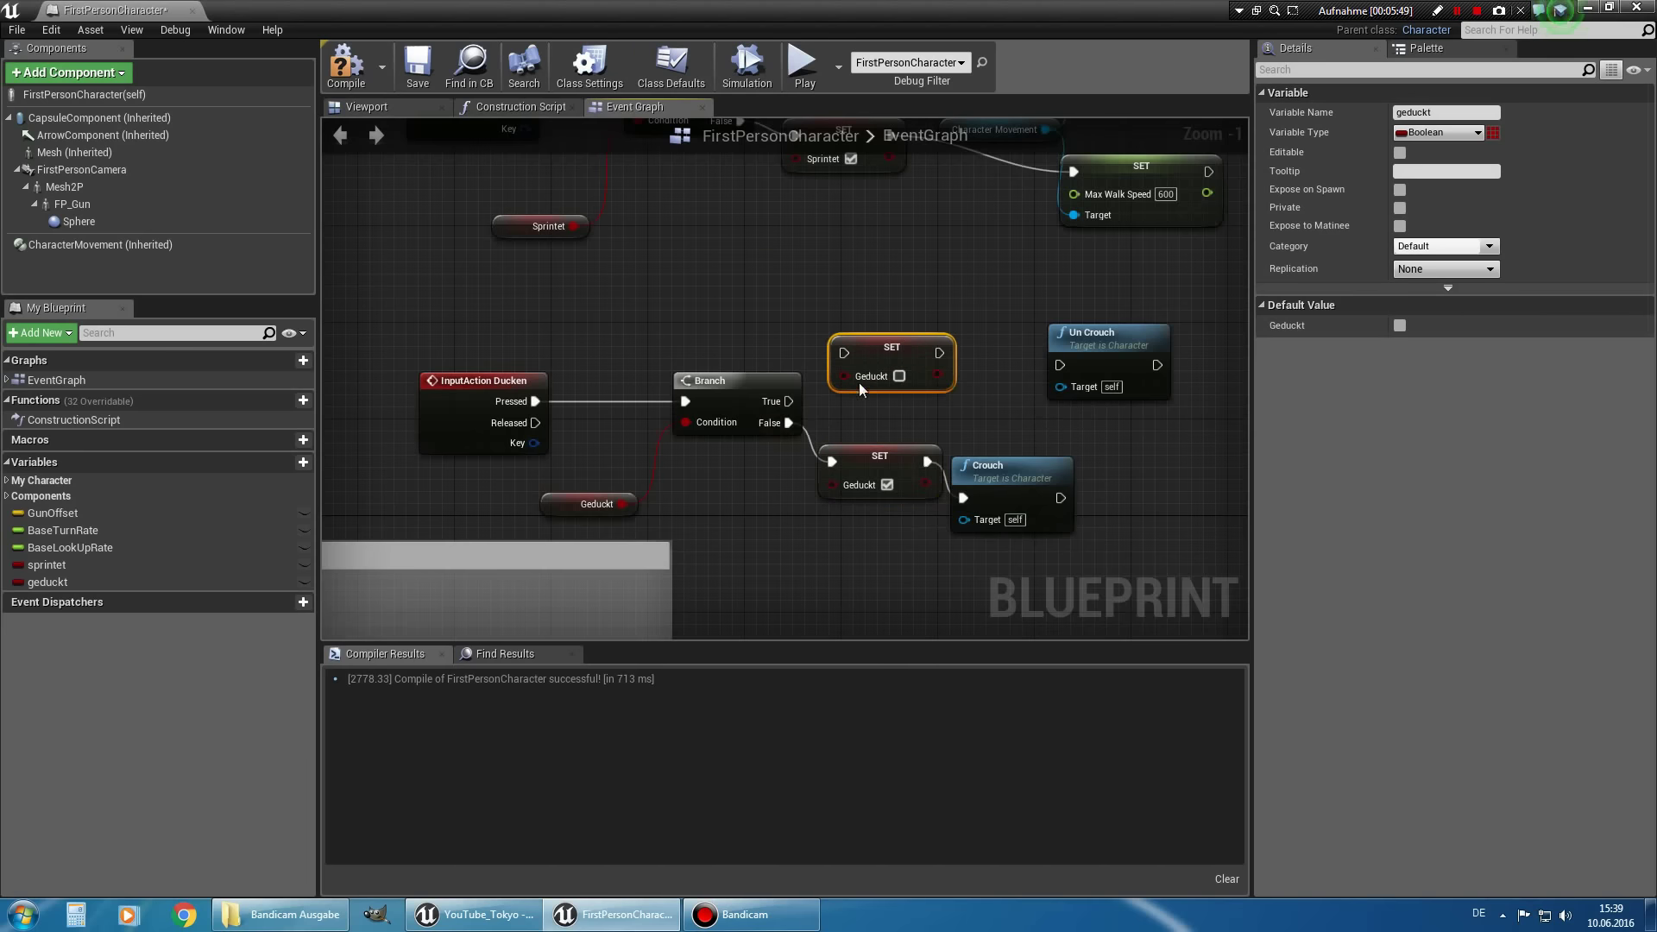
pyautogui.moveTo(788, 401); pyautogui.dragTo(844, 352)
pyautogui.click(932, 361)
pyautogui.moveTo(938, 353); pyautogui.dragTo(1077, 370)
pyautogui.click(1062, 368)
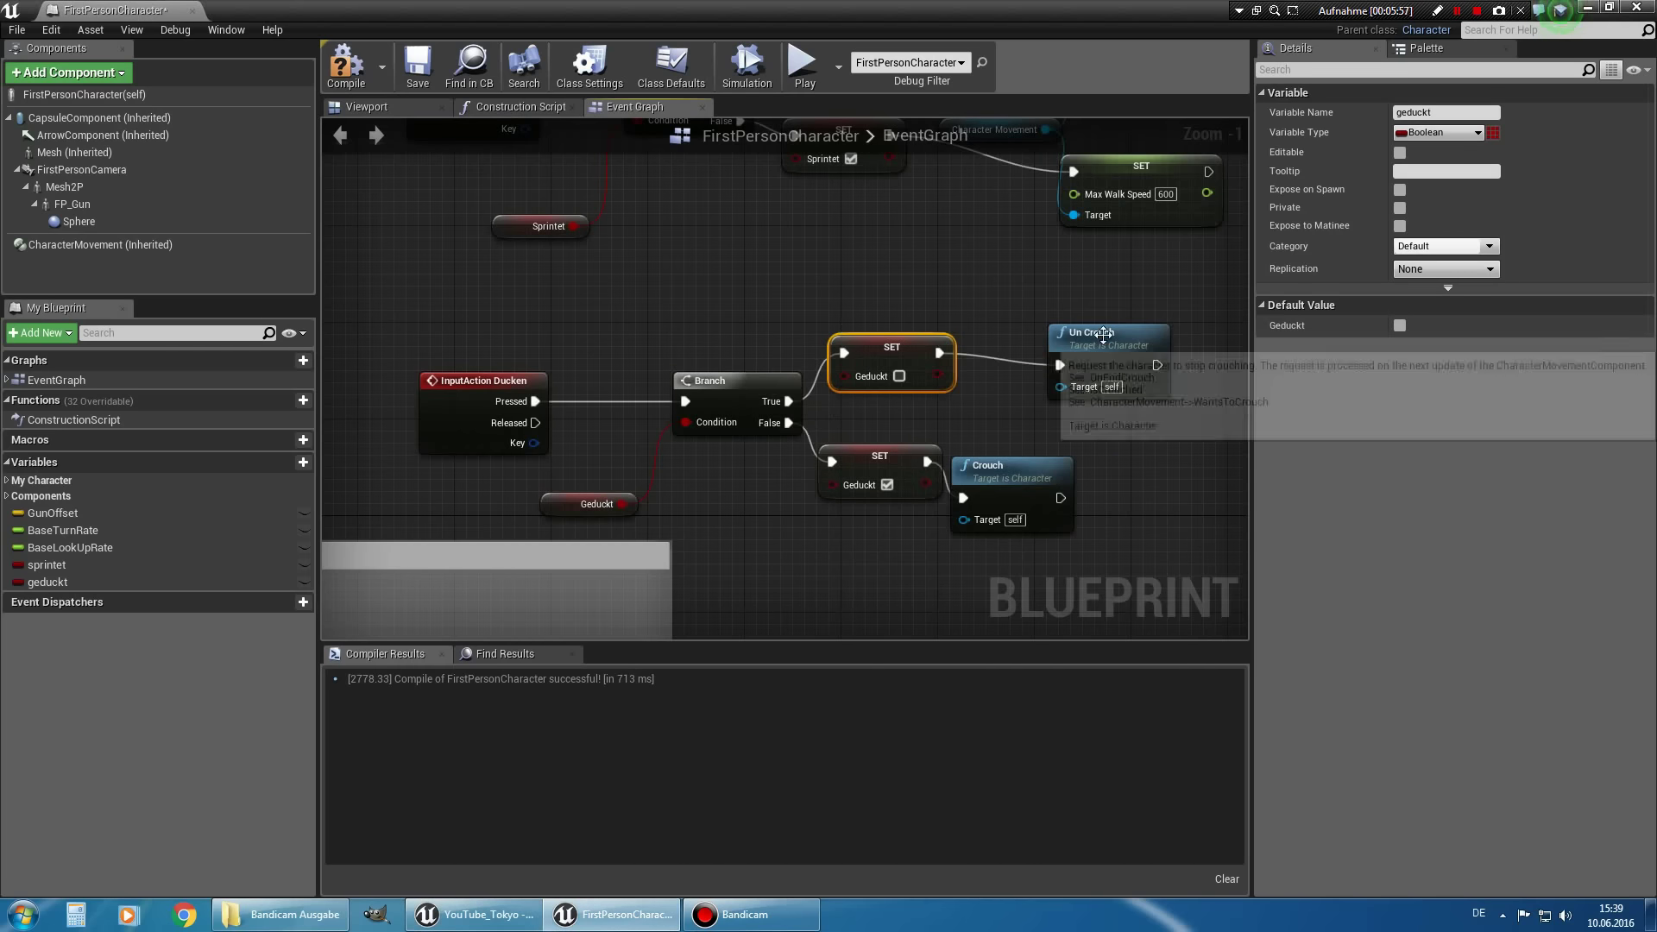
pyautogui.moveTo(1109, 337)
pyautogui.mouseDown()
pyautogui.moveTo(1023, 336)
pyautogui.moveTo(1070, 336)
pyautogui.mouseUp()
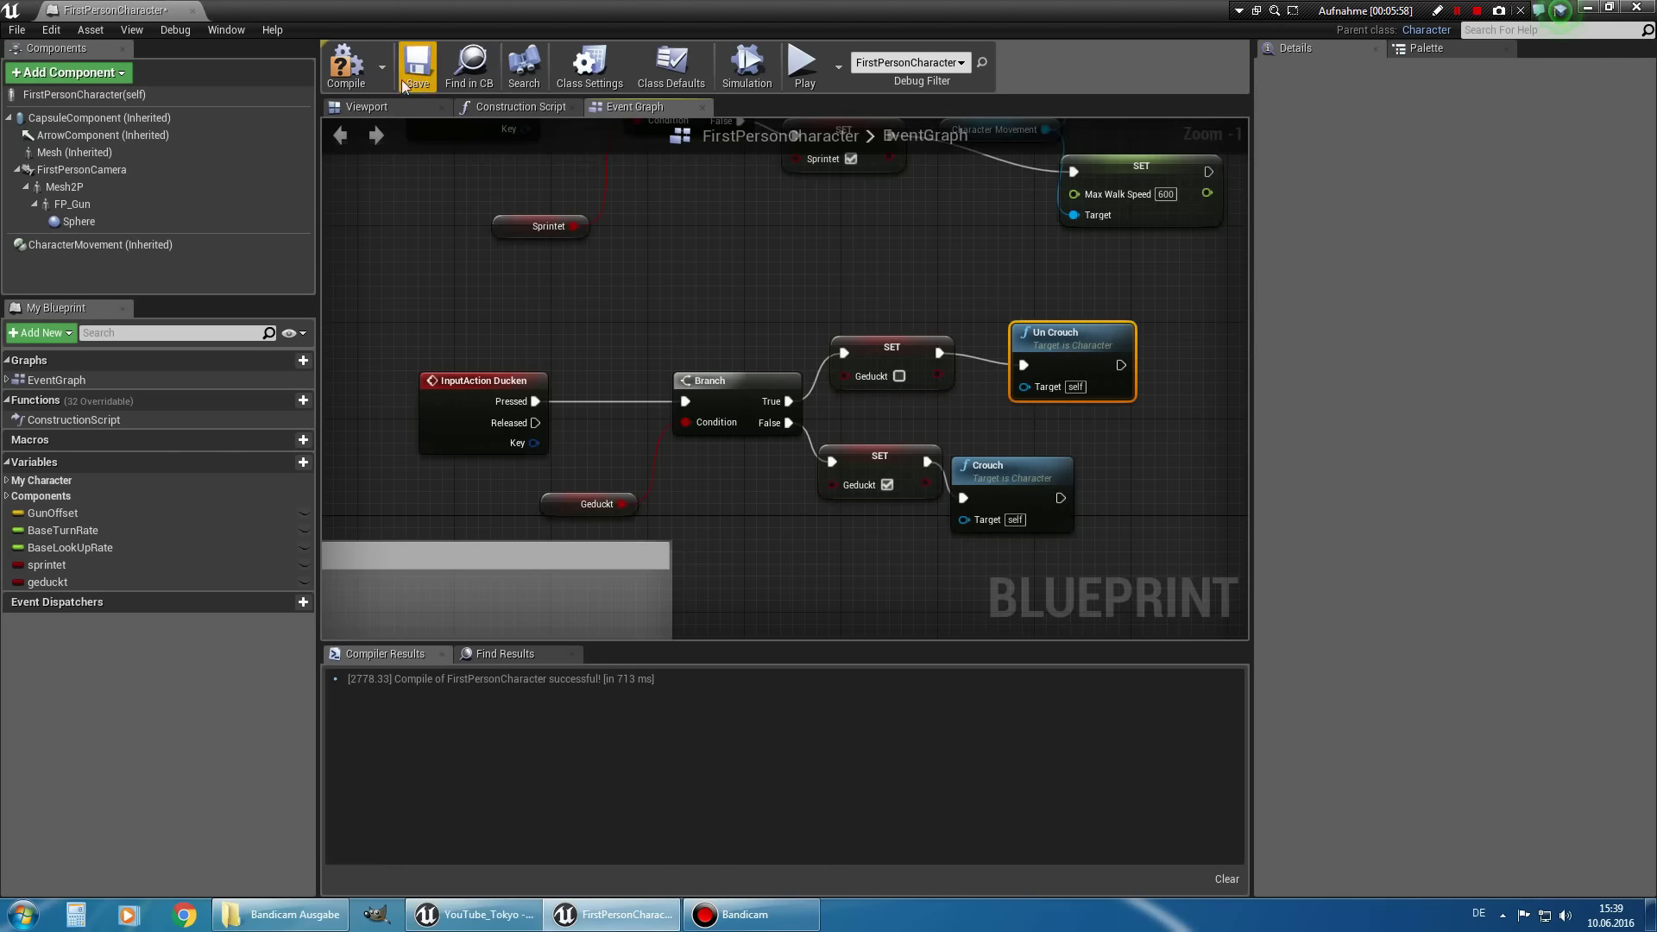
pyautogui.click(346, 68)
pyautogui.scroll(-3, 732, 506)
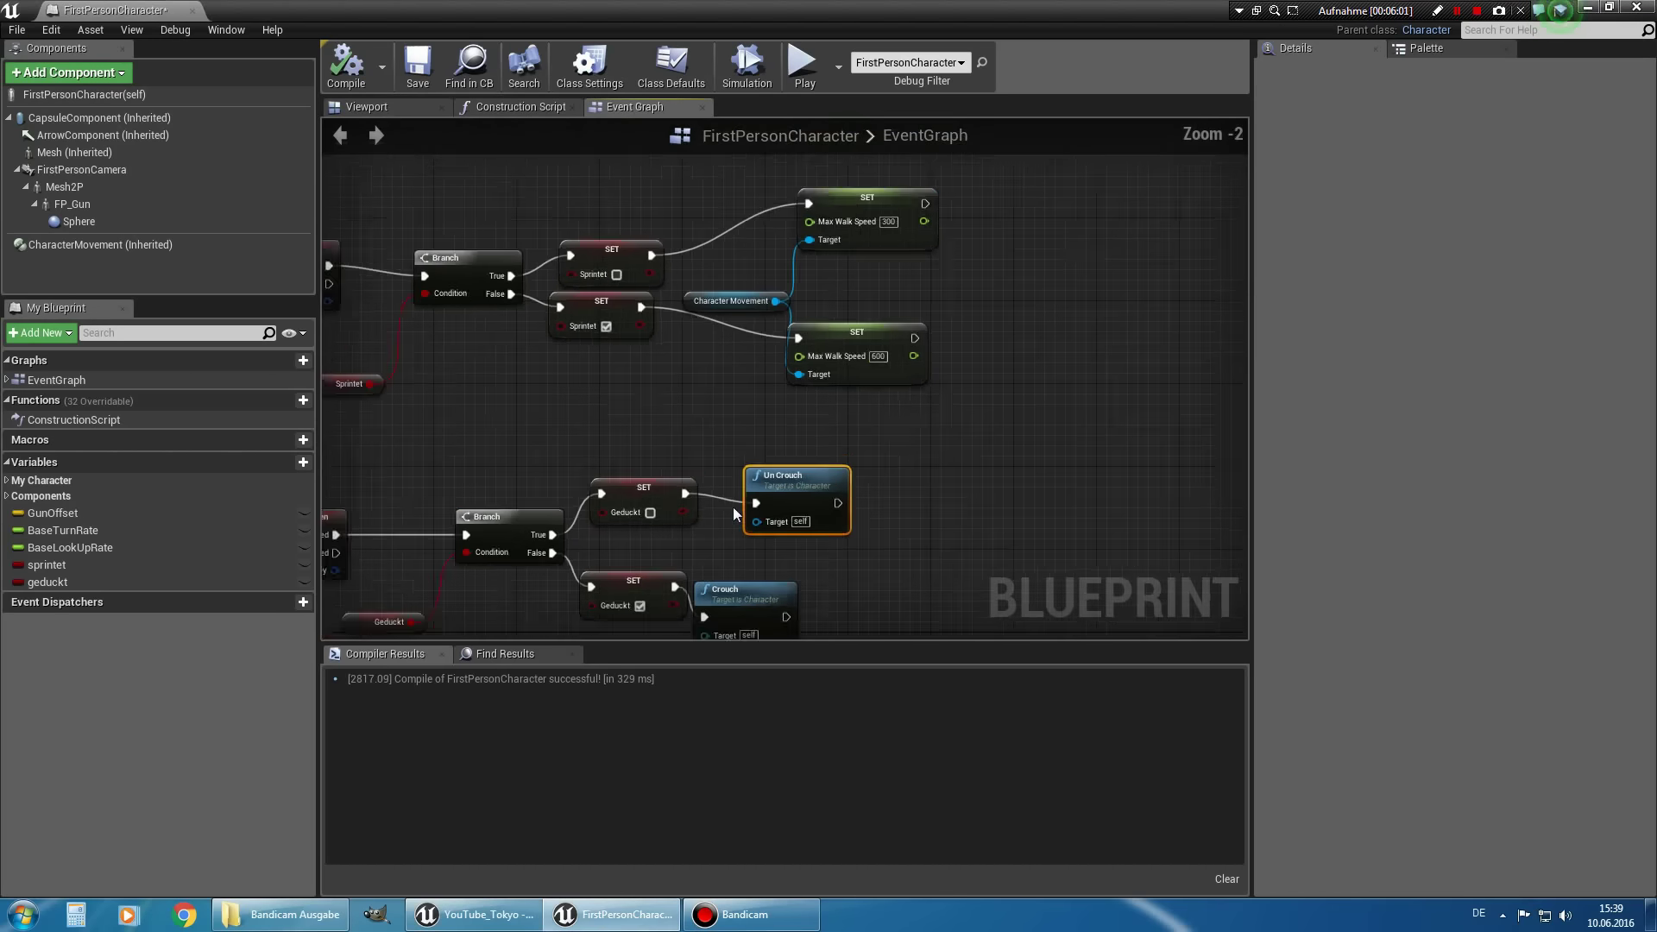
# Play-test by walking the corridors past the bench and box, then exit with Shift+F1.
pyautogui.doubleClick(146, 11)
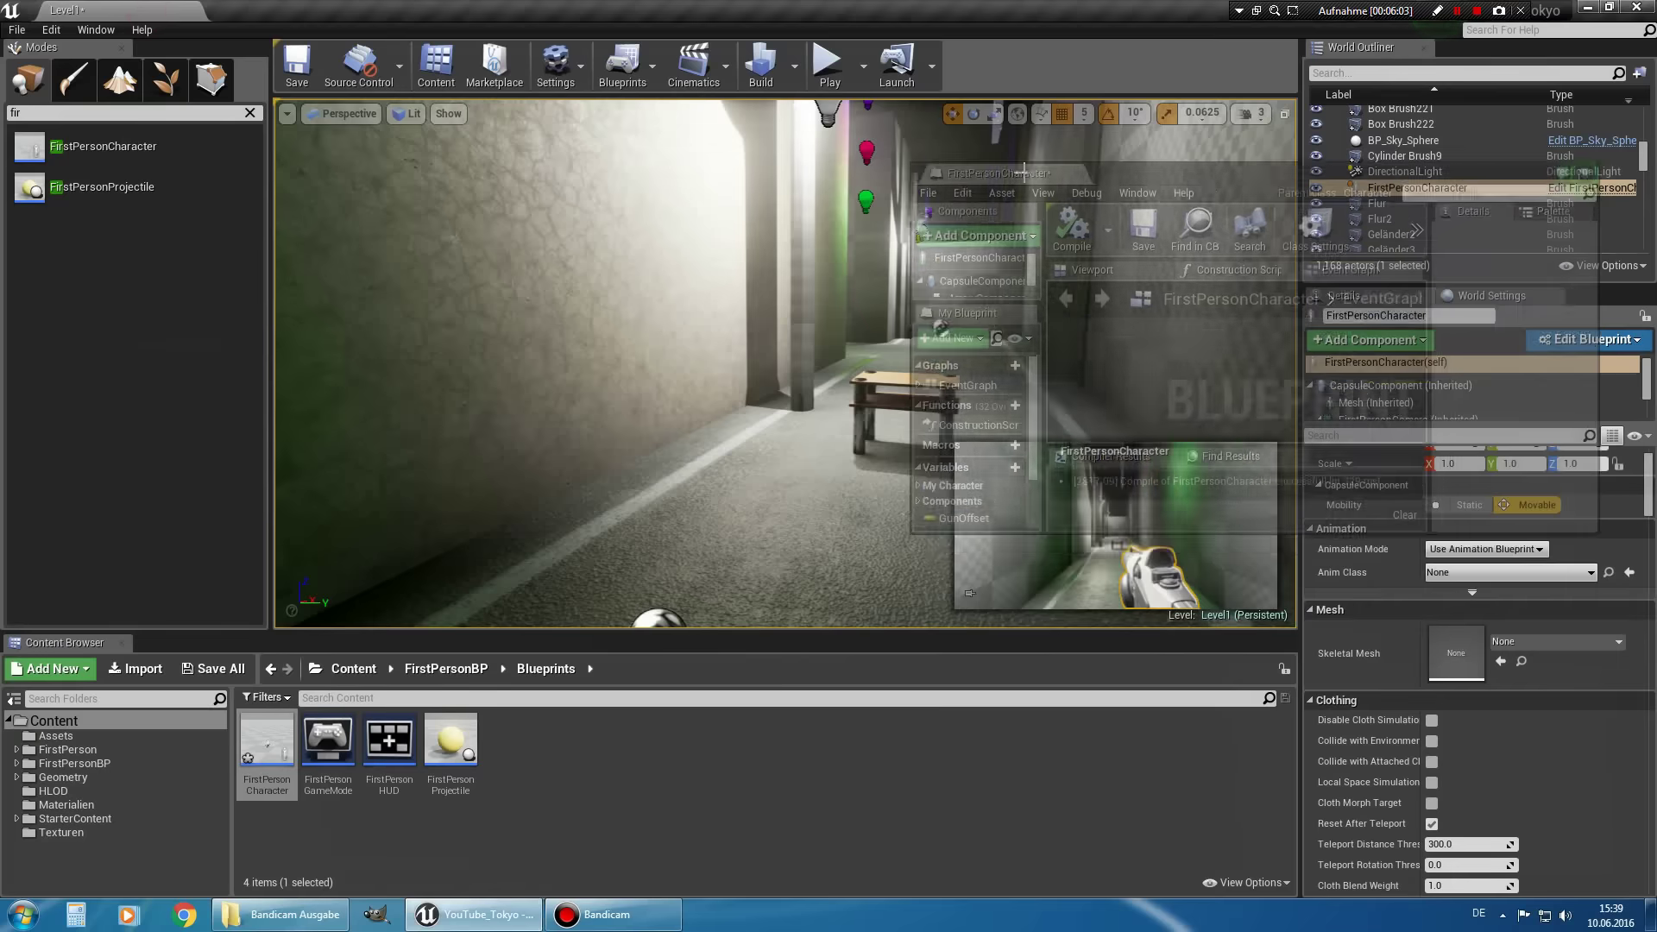
pyautogui.click(829, 67)
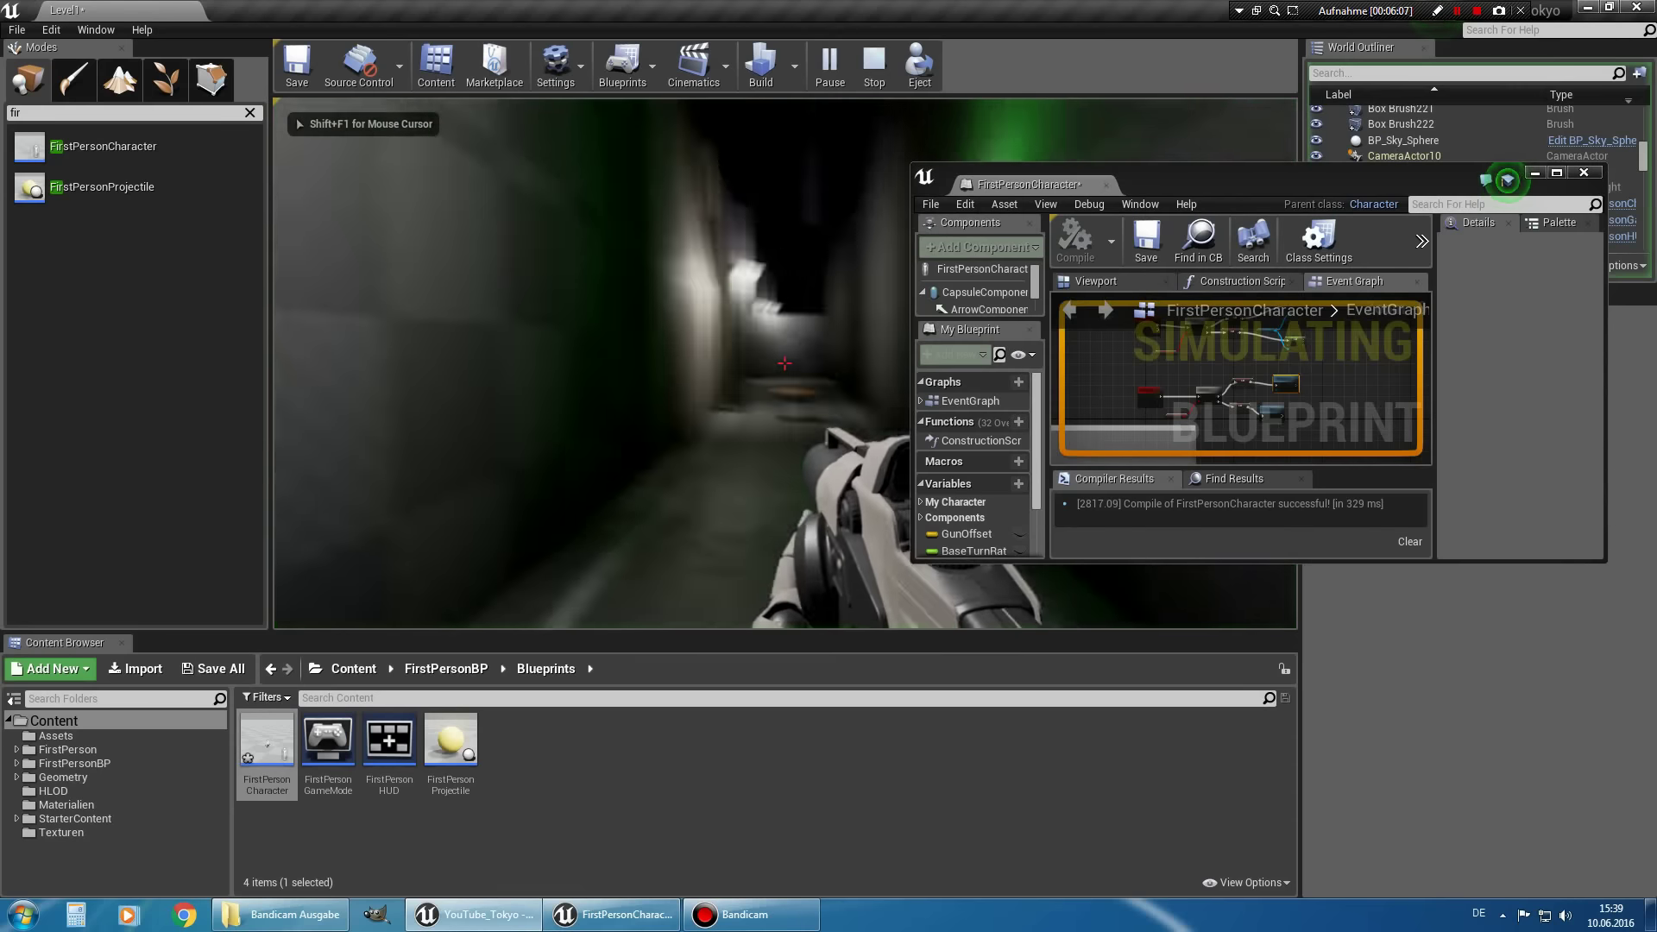
pyautogui.press('w')
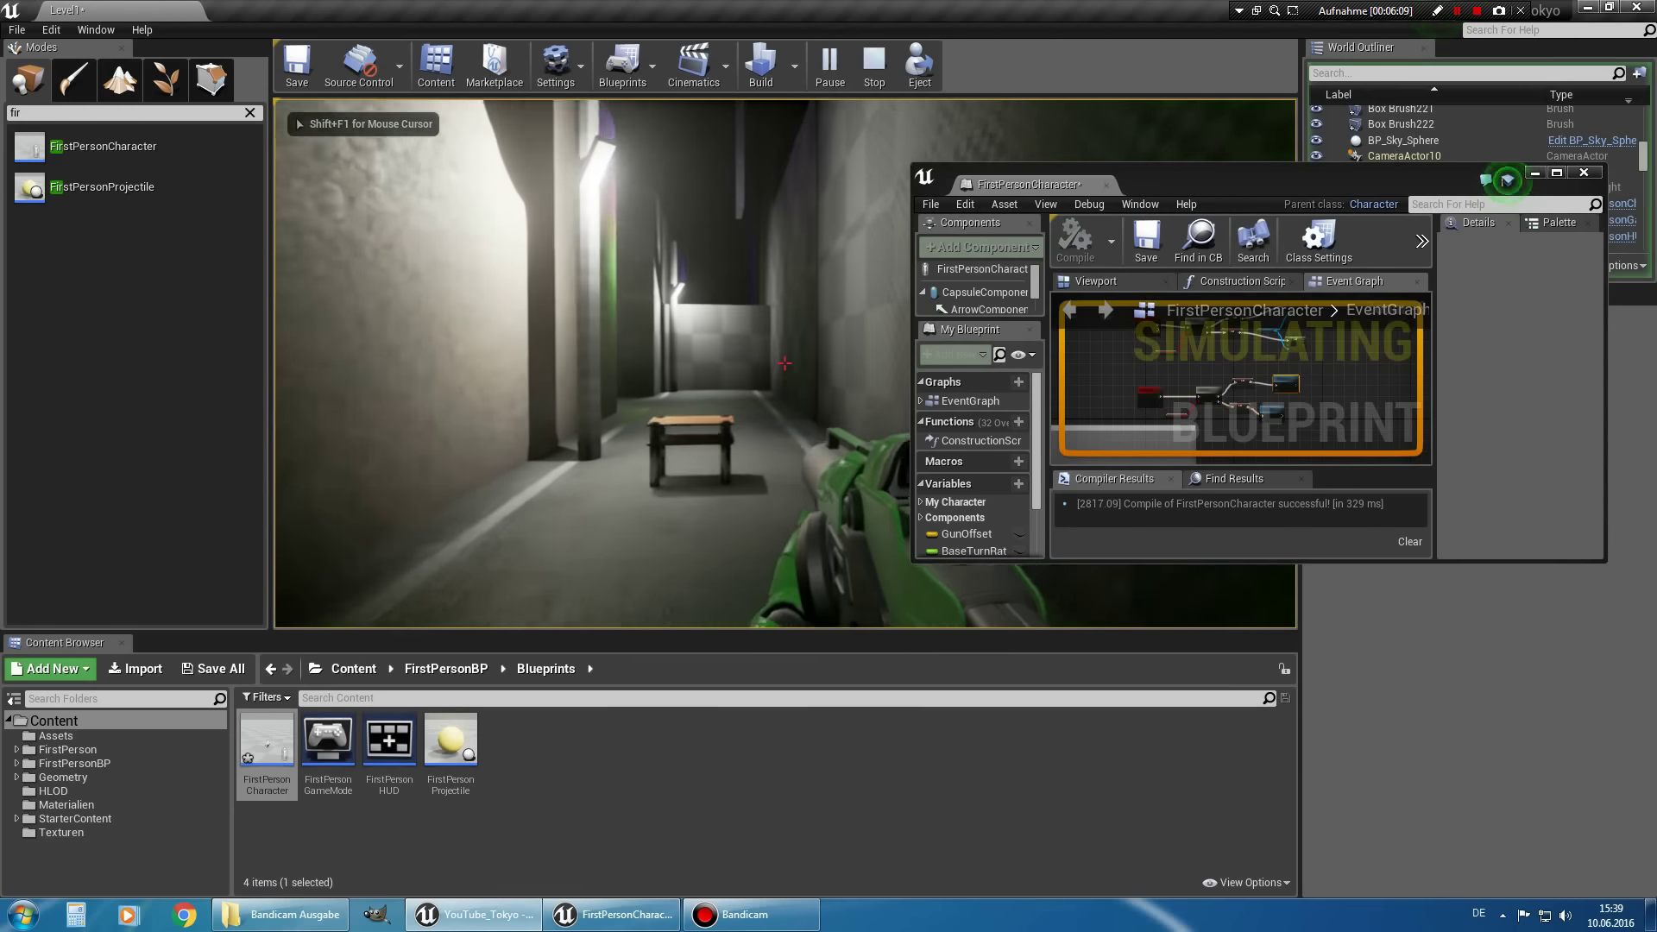
pyautogui.press('w')
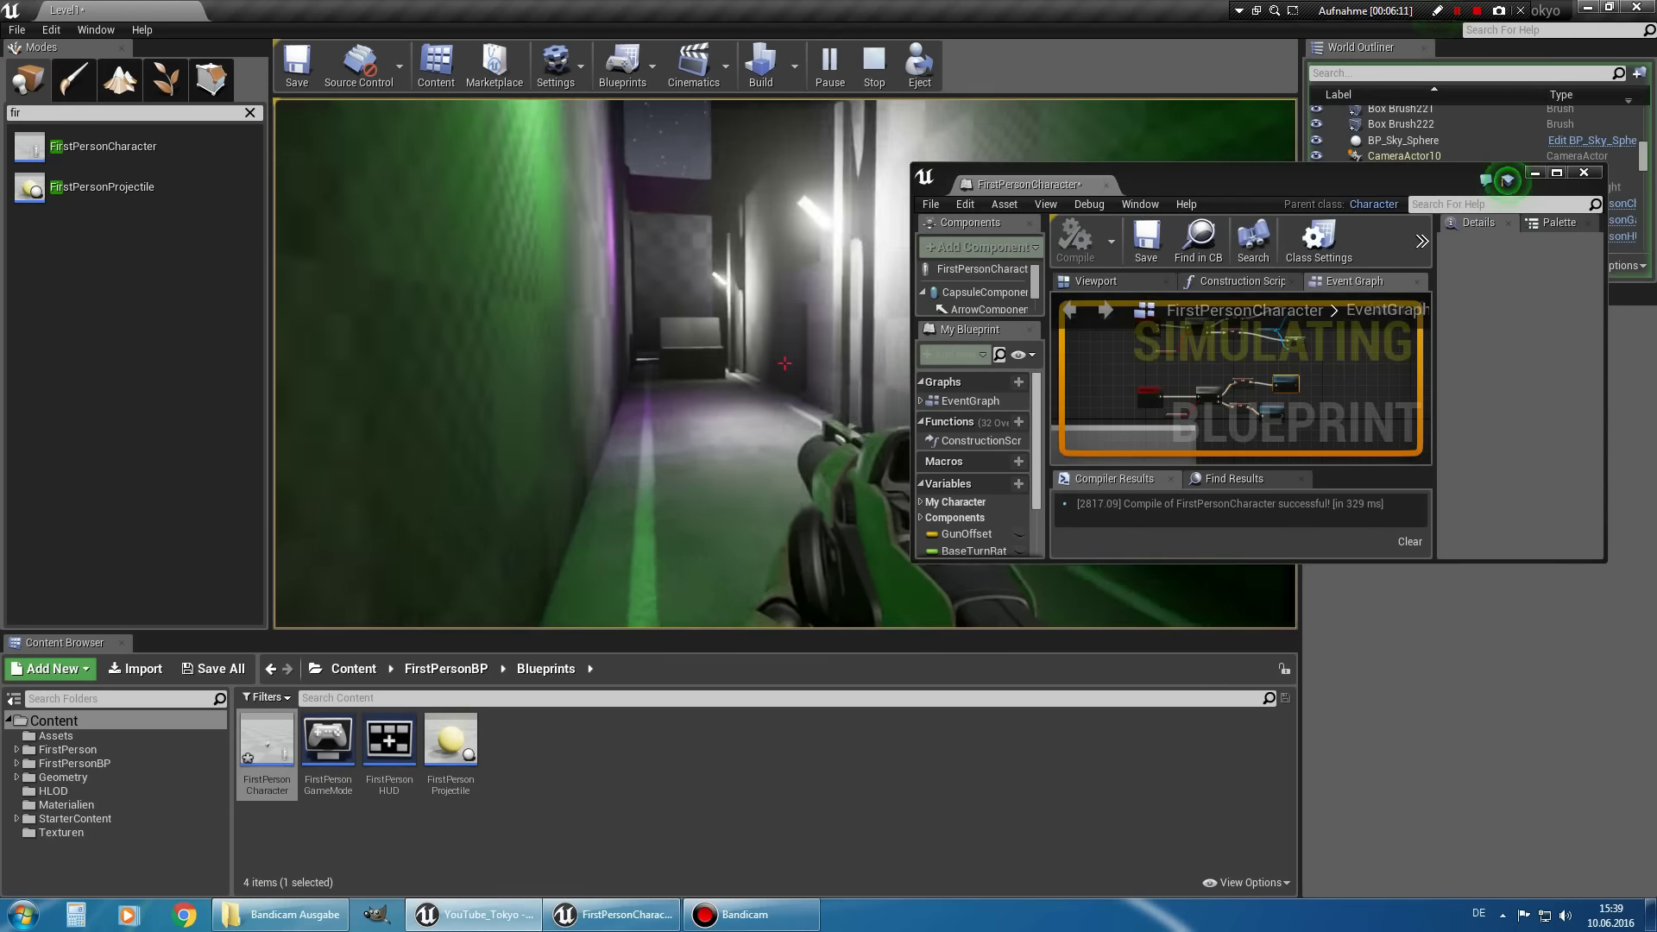
pyautogui.press('w')
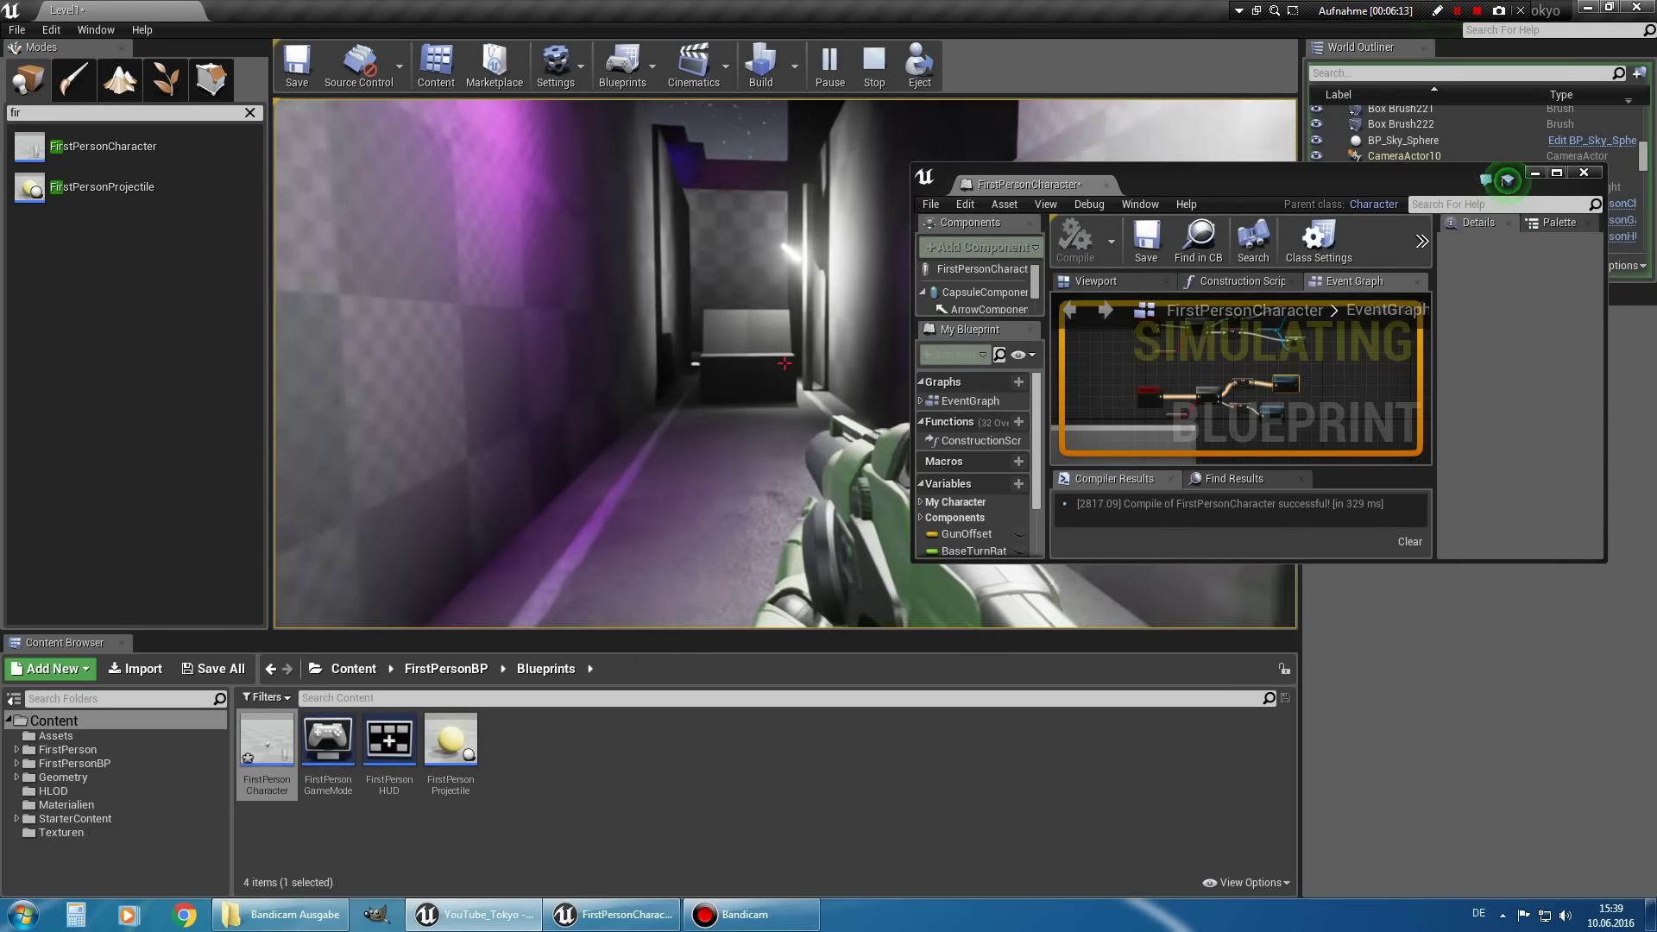
pyautogui.press('w')
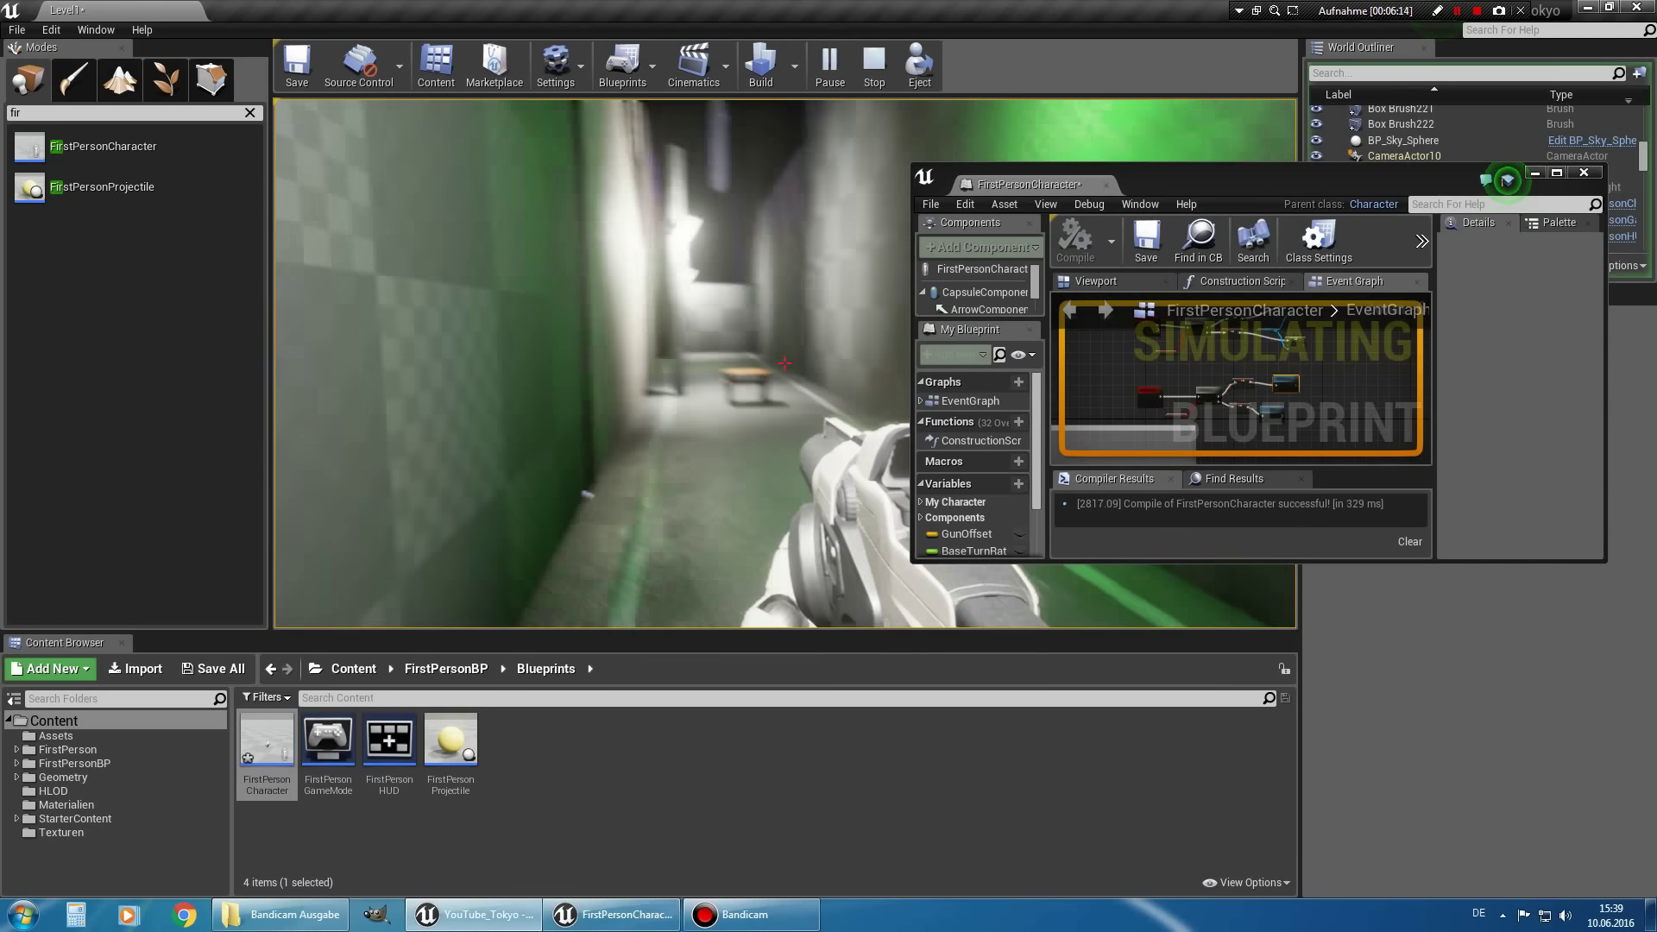
pyautogui.press('w')
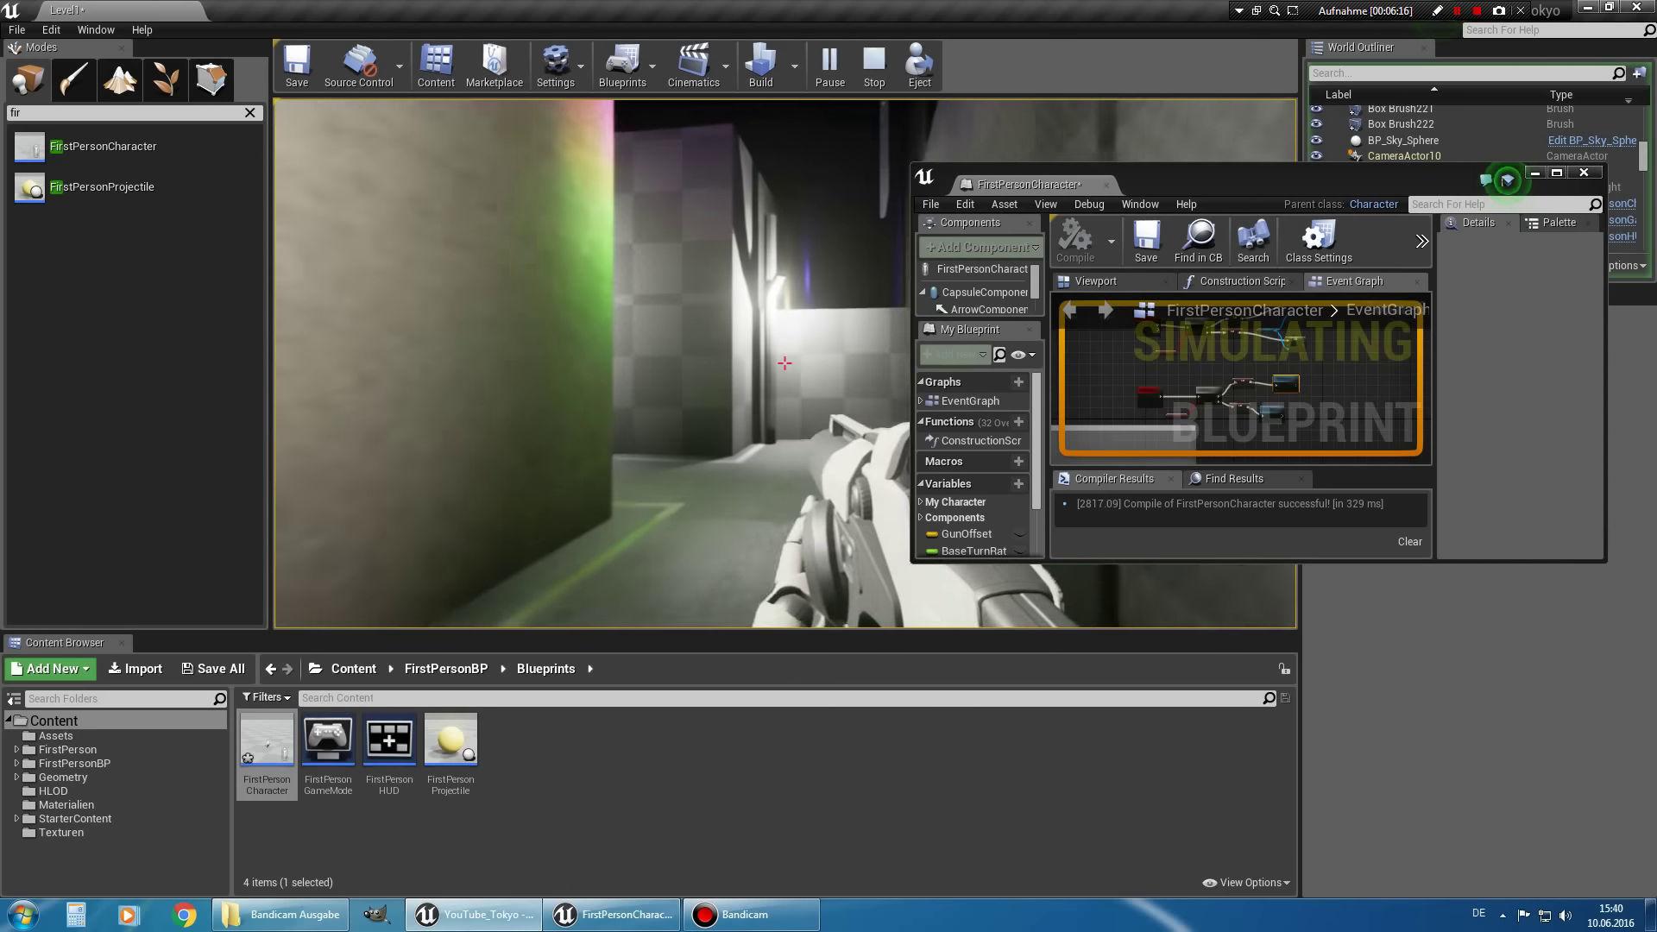
pyautogui.press('w')
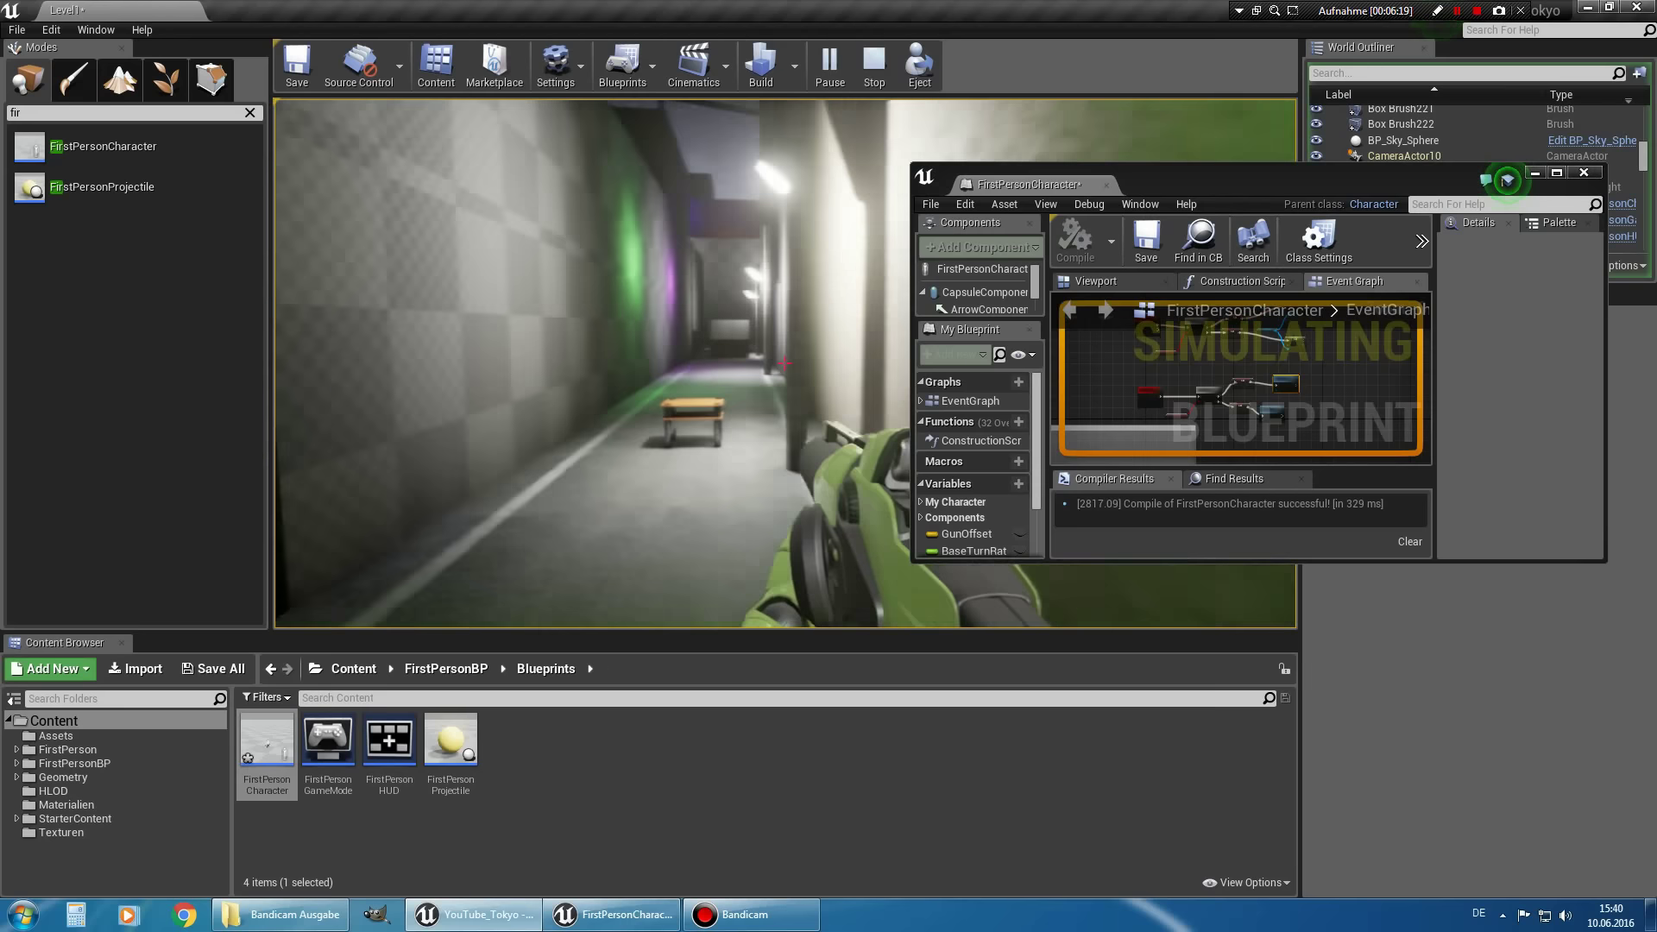
pyautogui.press('w')
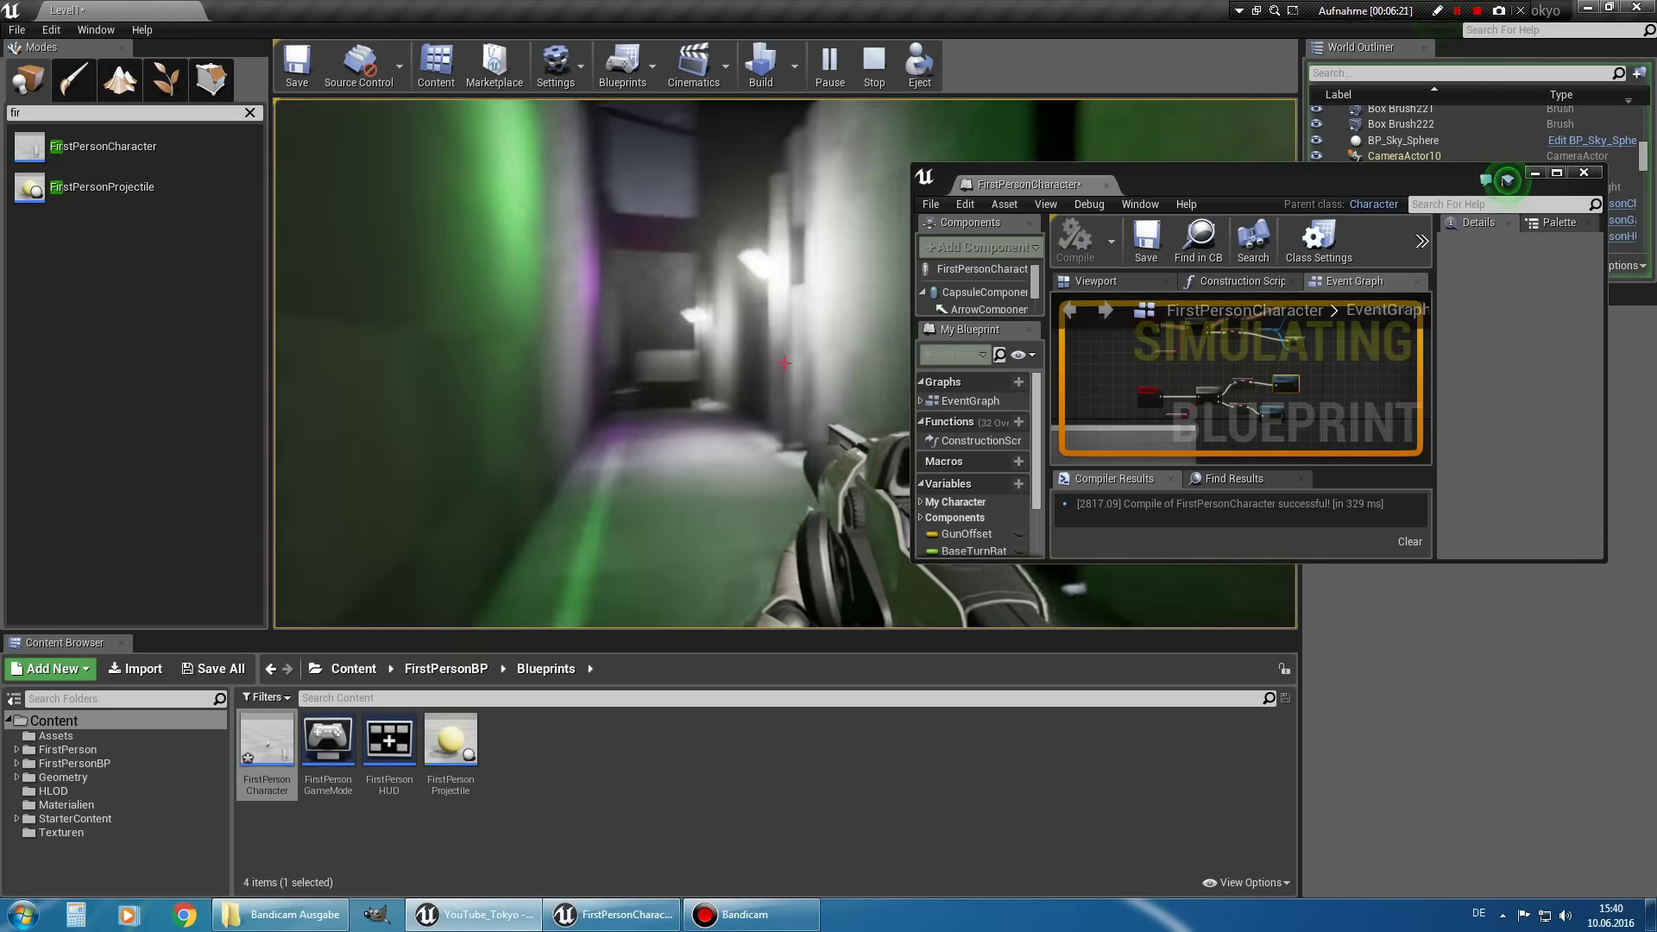
pyautogui.hotkey('shift', 'F1')
# Maximize the blueprint editor and pan to show the Sprinten and Ducken networks.
pyautogui.moveTo(1164, 183); pyautogui.dragTo(710, 250)
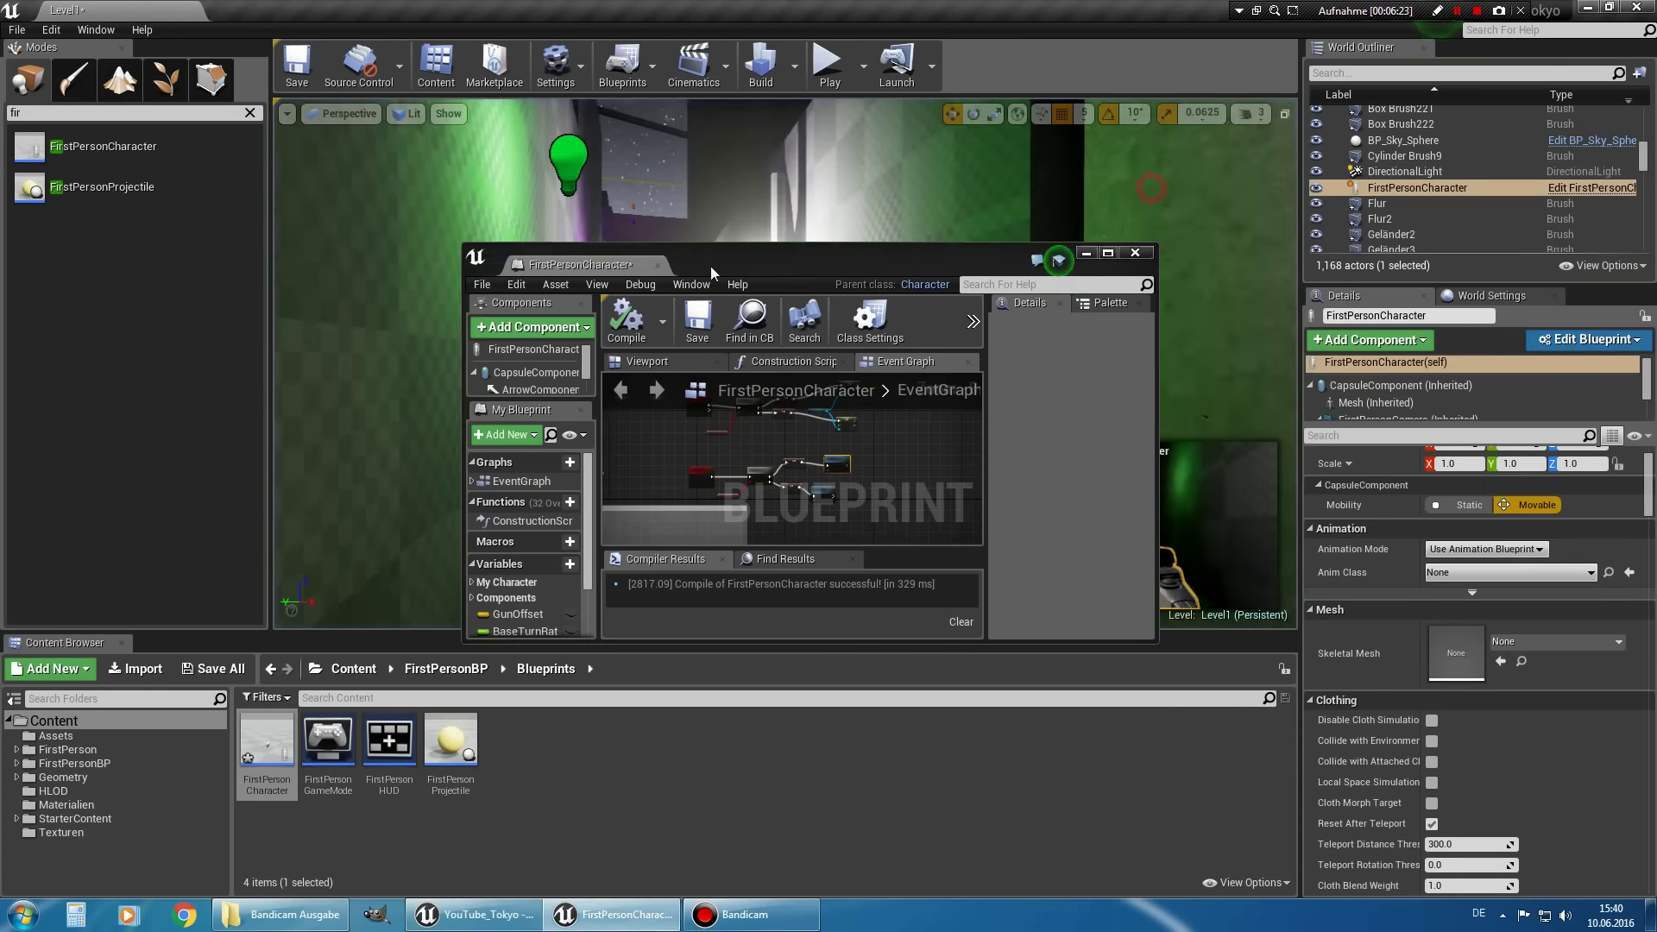
pyautogui.doubleClick(710, 250)
pyautogui.scroll(5, 887, 443)
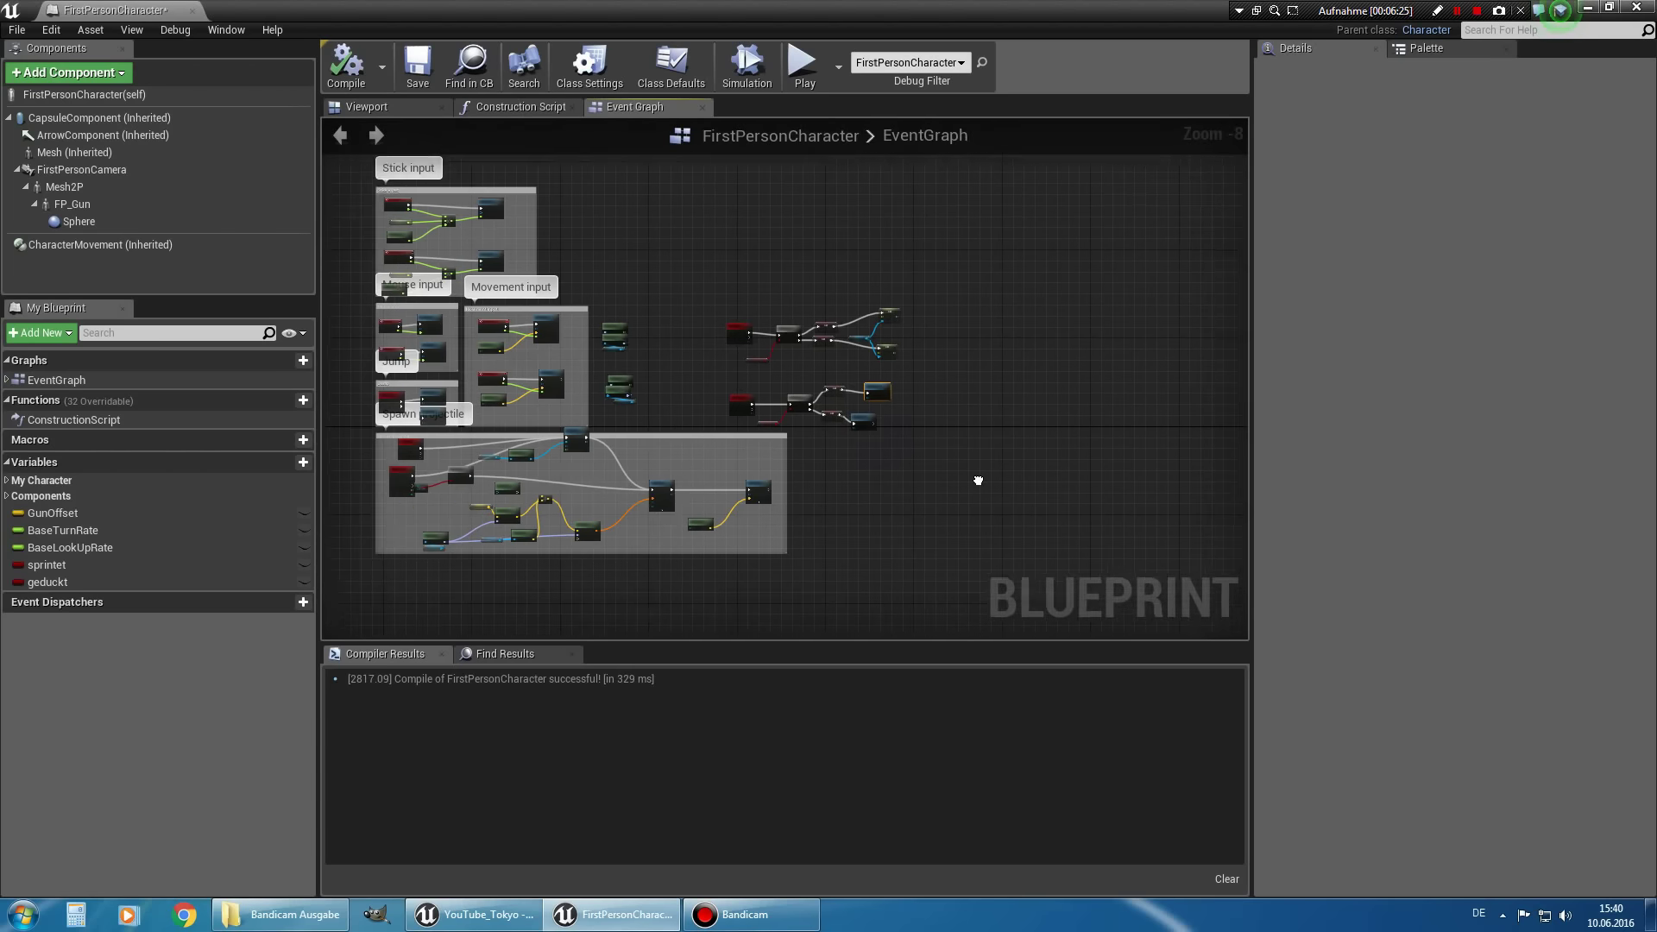
pyautogui.scroll(-4, 1115, 506)
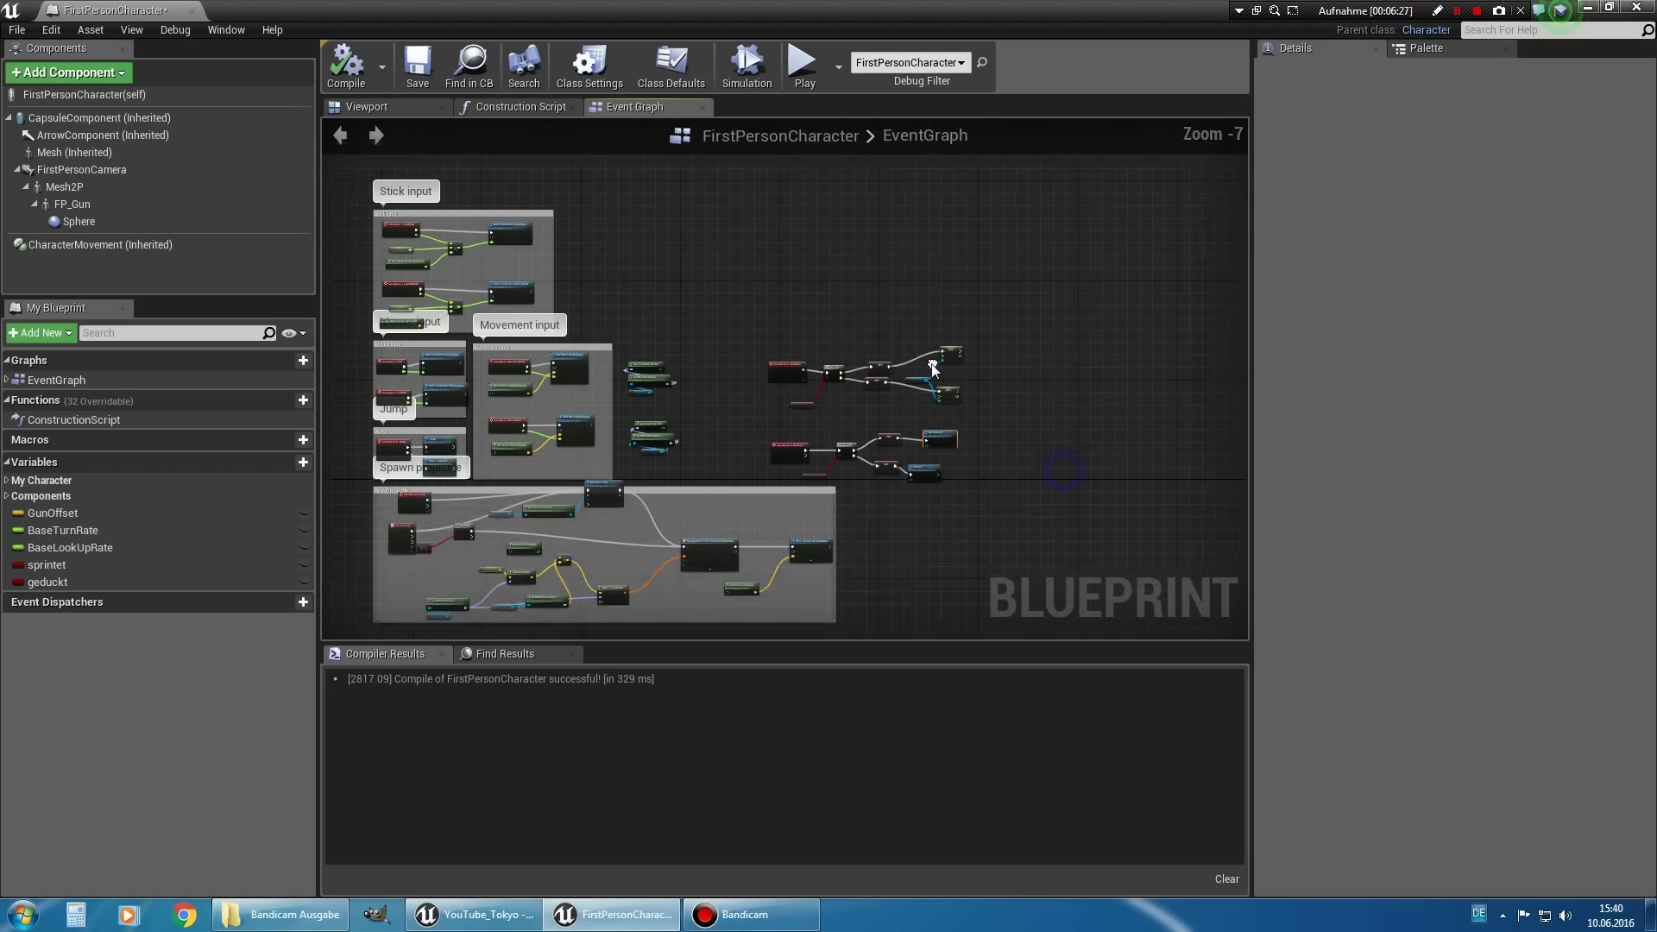
pyautogui.scroll(4, 1115, 505)
pyautogui.moveTo(863, 369); pyautogui.dragTo(987, 259, button='right')
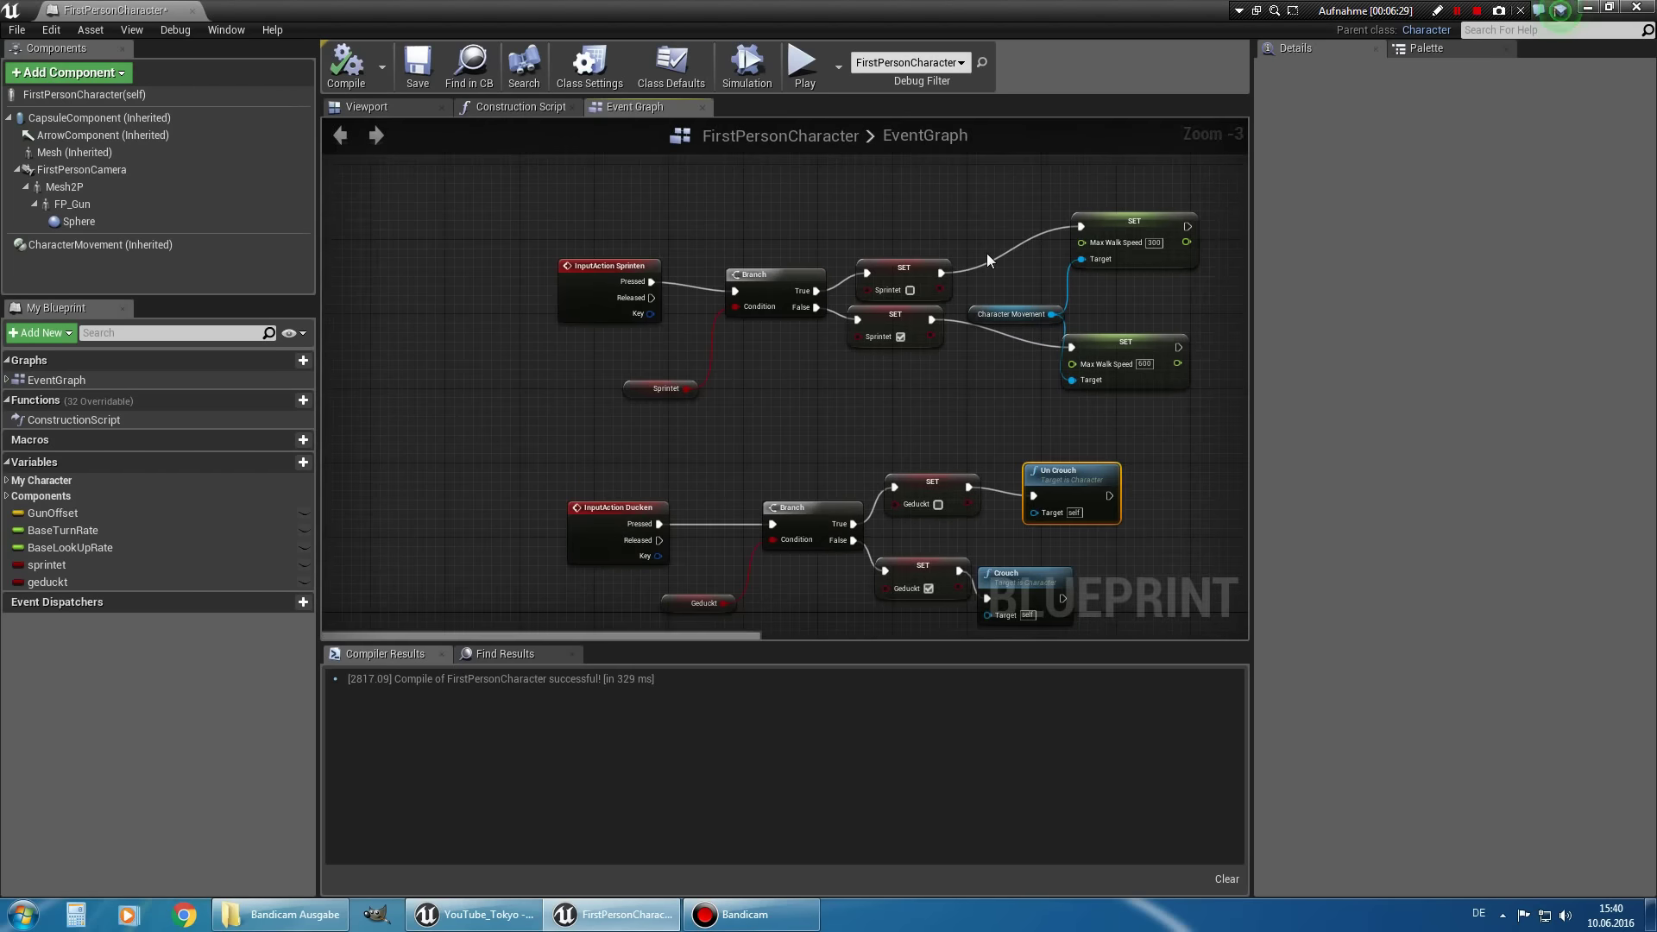
pyautogui.moveTo(969, 387); pyautogui.dragTo(887, 365, button='right')
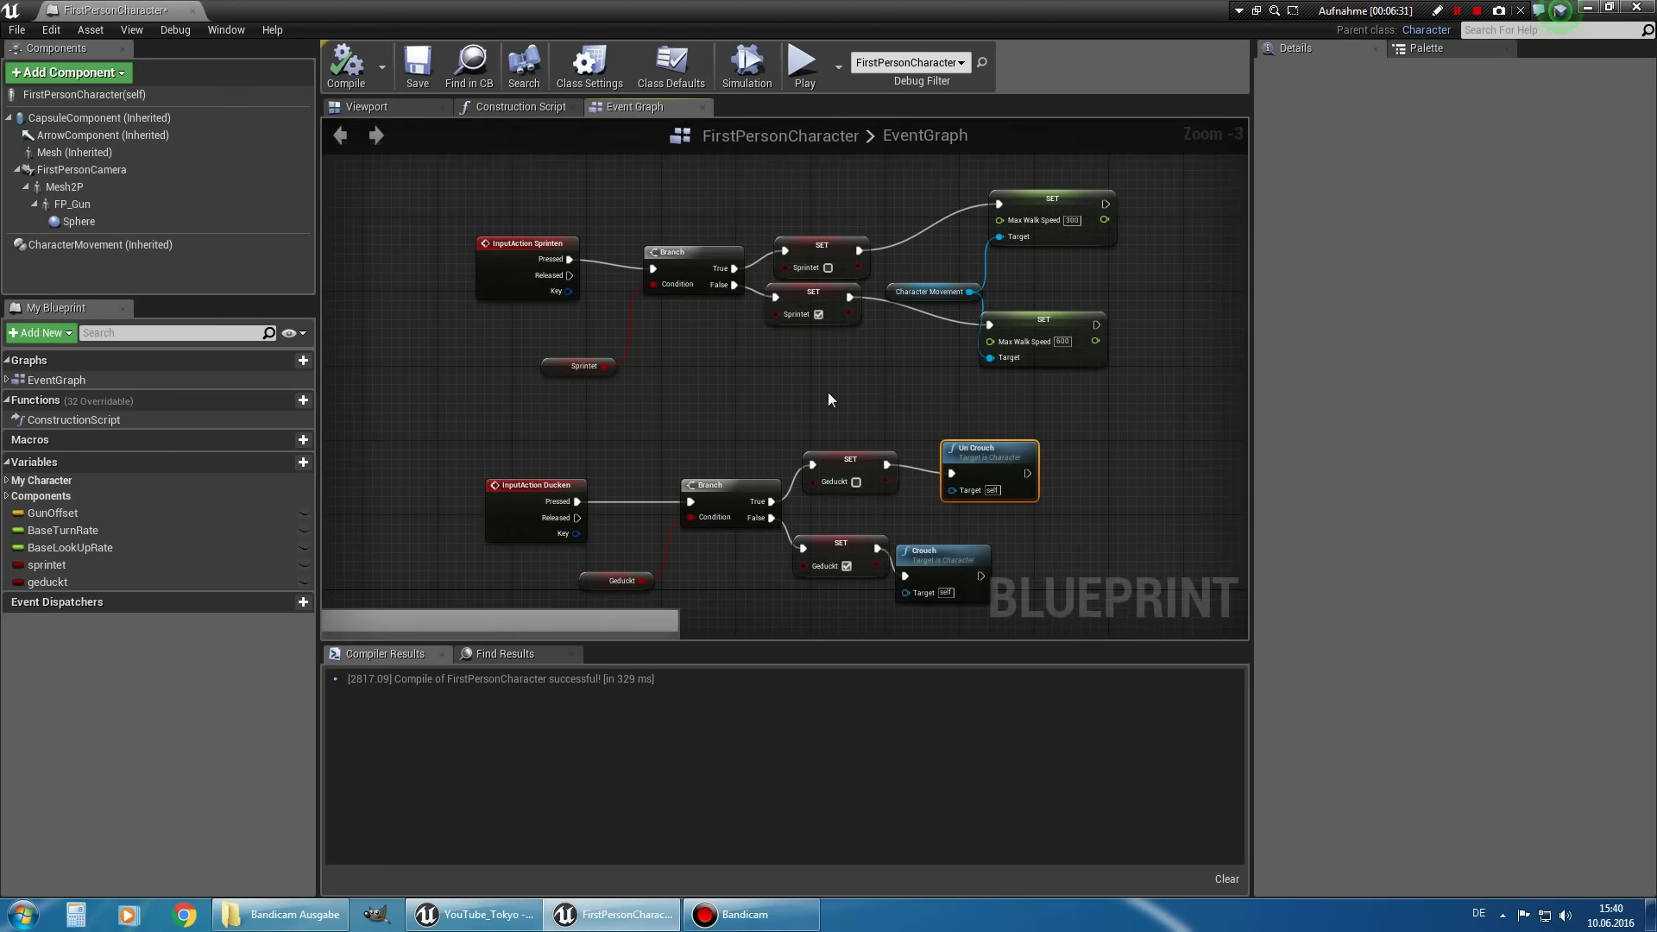
pyautogui.scroll(-1, 739, 427)
pyautogui.scroll(-1, 739, 427)
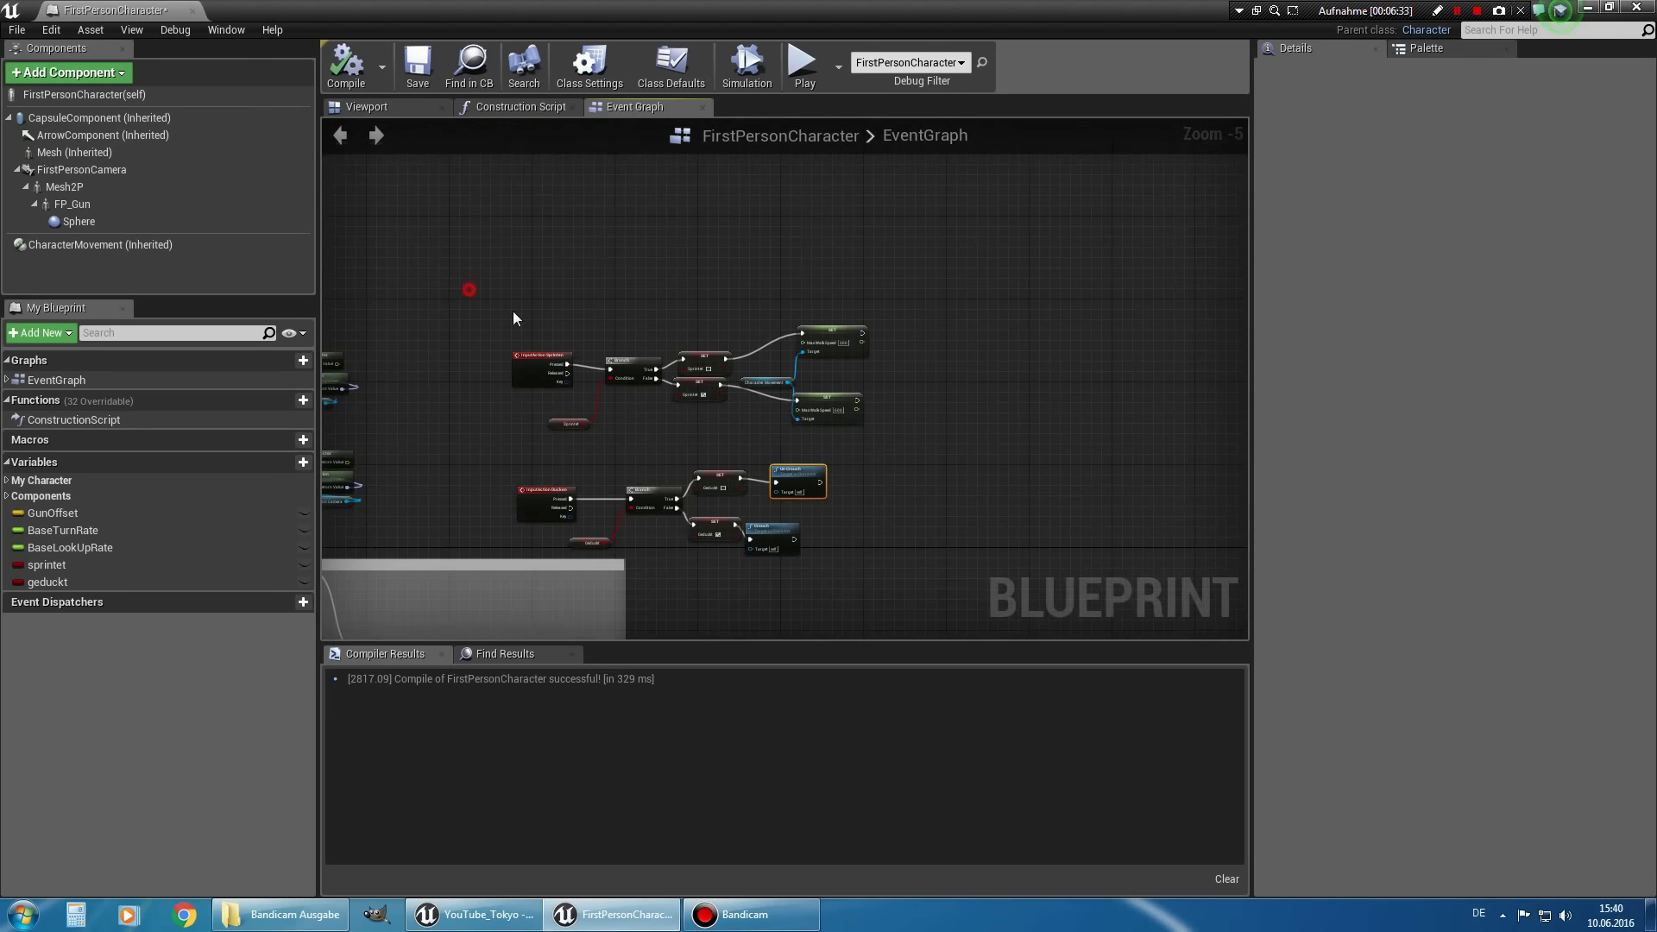
# Marquee-select the Sprinten nodes and move them up and to the right.
pyautogui.moveTo(469, 290); pyautogui.dragTo(951, 426)
pyautogui.scroll(1, 950, 426)
pyautogui.scroll(3, 952, 316)
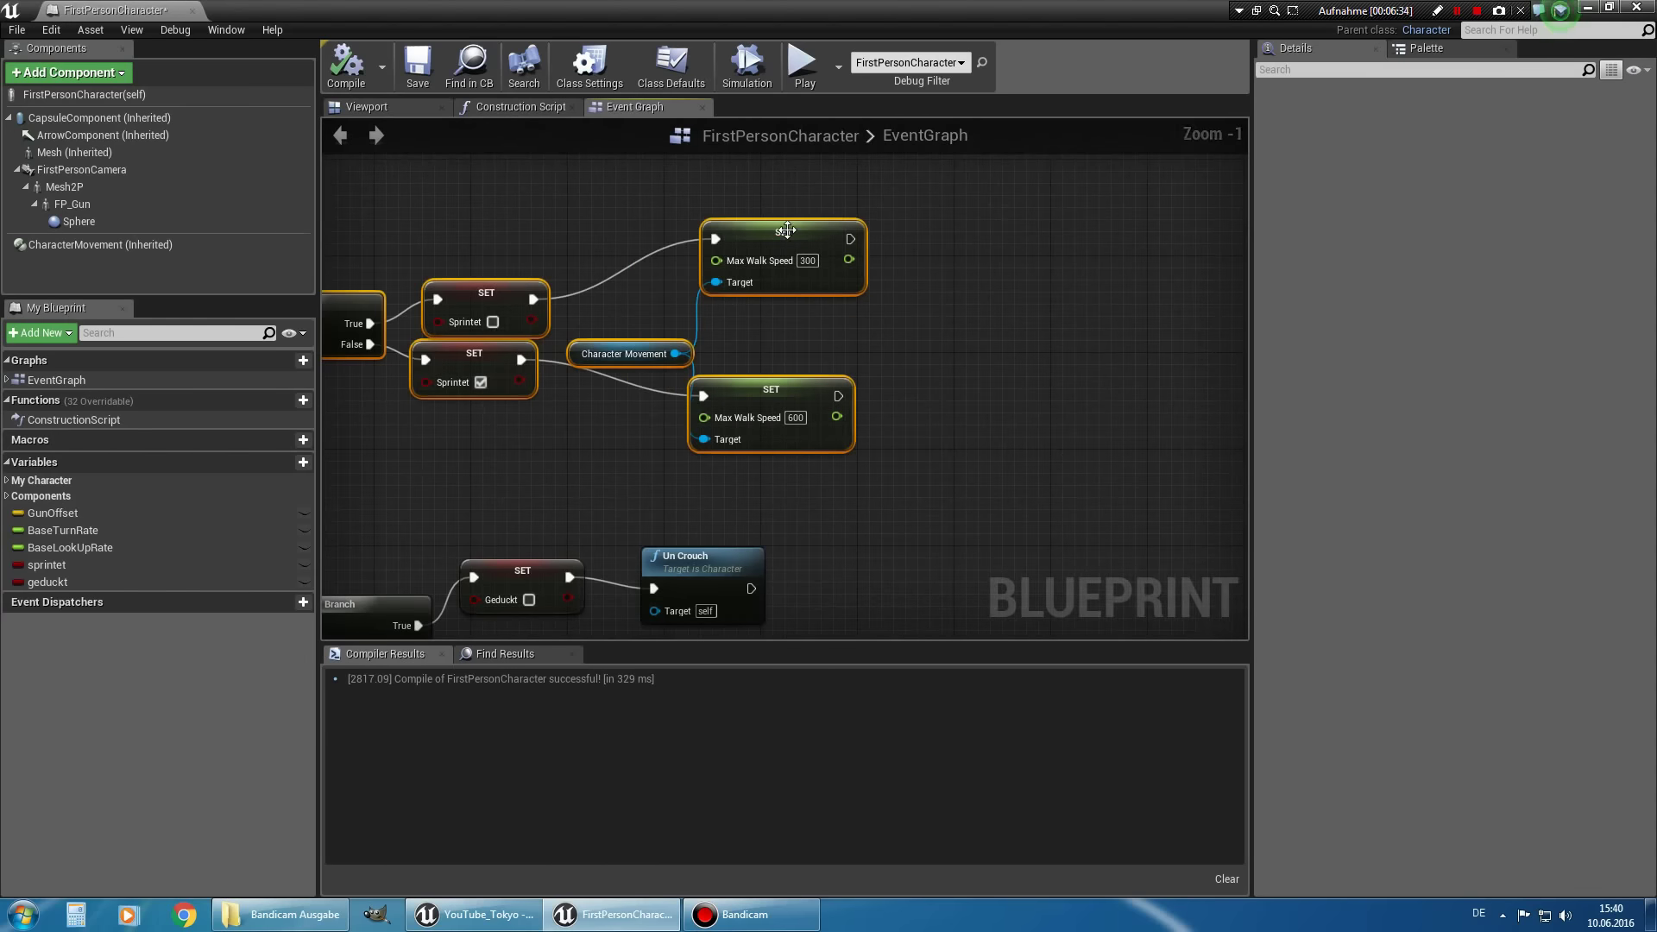
pyautogui.moveTo(786, 229); pyautogui.dragTo(847, 181)
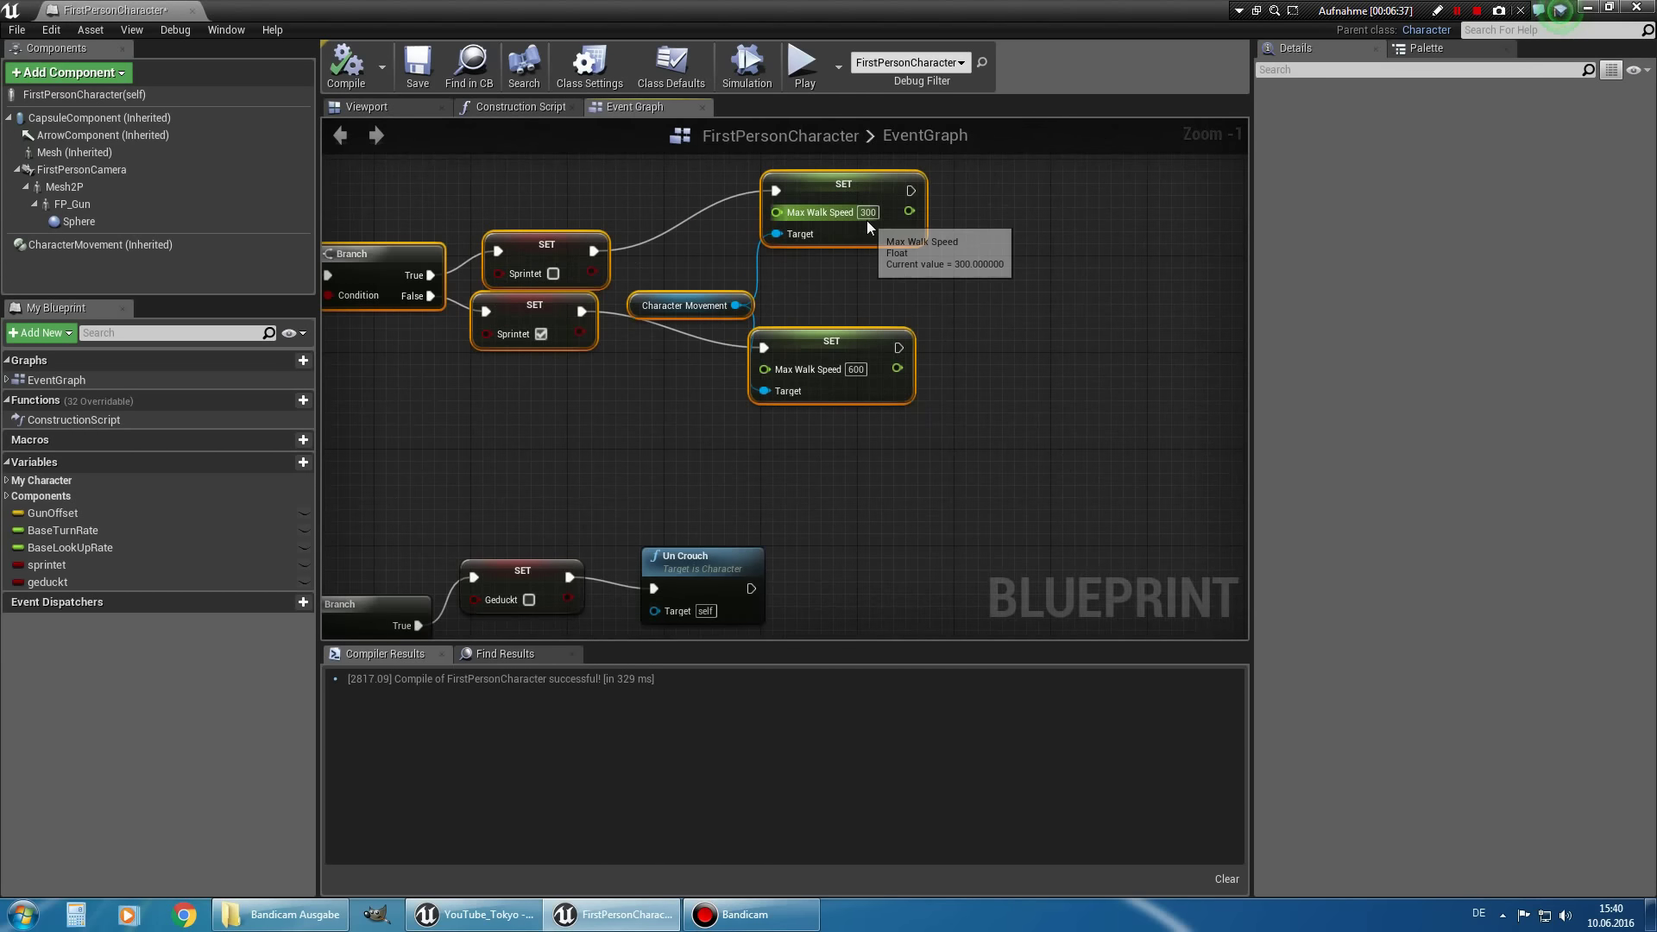
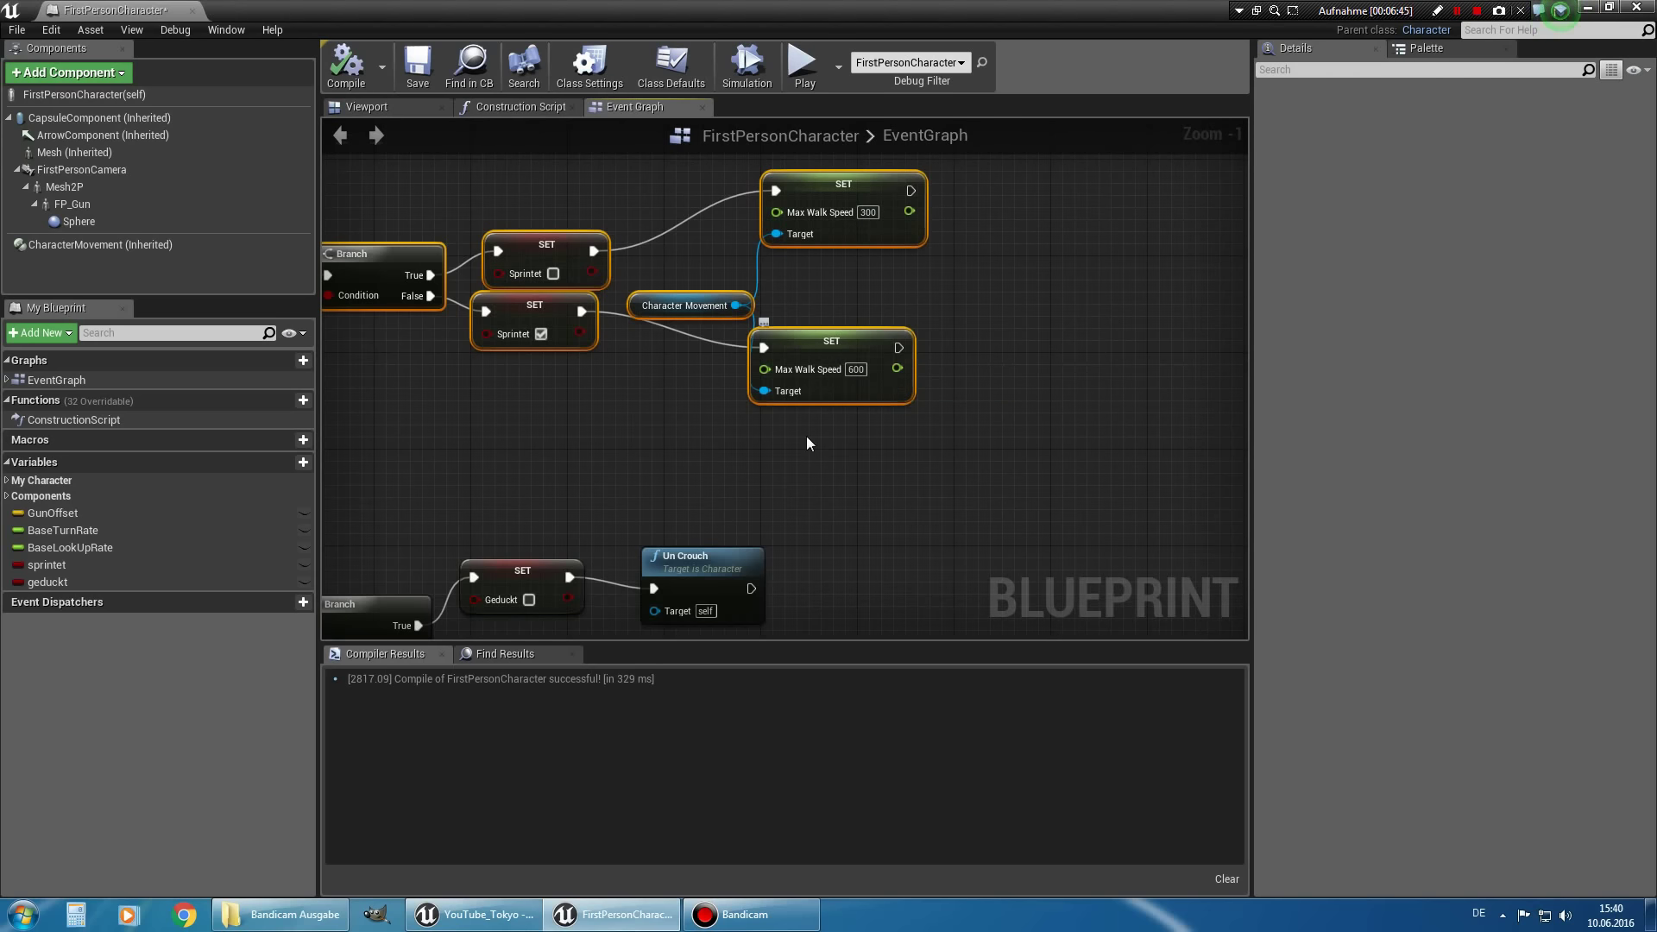
# Break the wires from the sprint Branch's exec outputs to the Sprintet SET nodes.
pyautogui.scroll(-1, 806, 437)
pyautogui.moveTo(950, 444)
pyautogui.mouseDown(button='right')
pyautogui.moveTo(1004, 455)
pyautogui.moveTo(741, 444)
pyautogui.mouseUp(button='right')
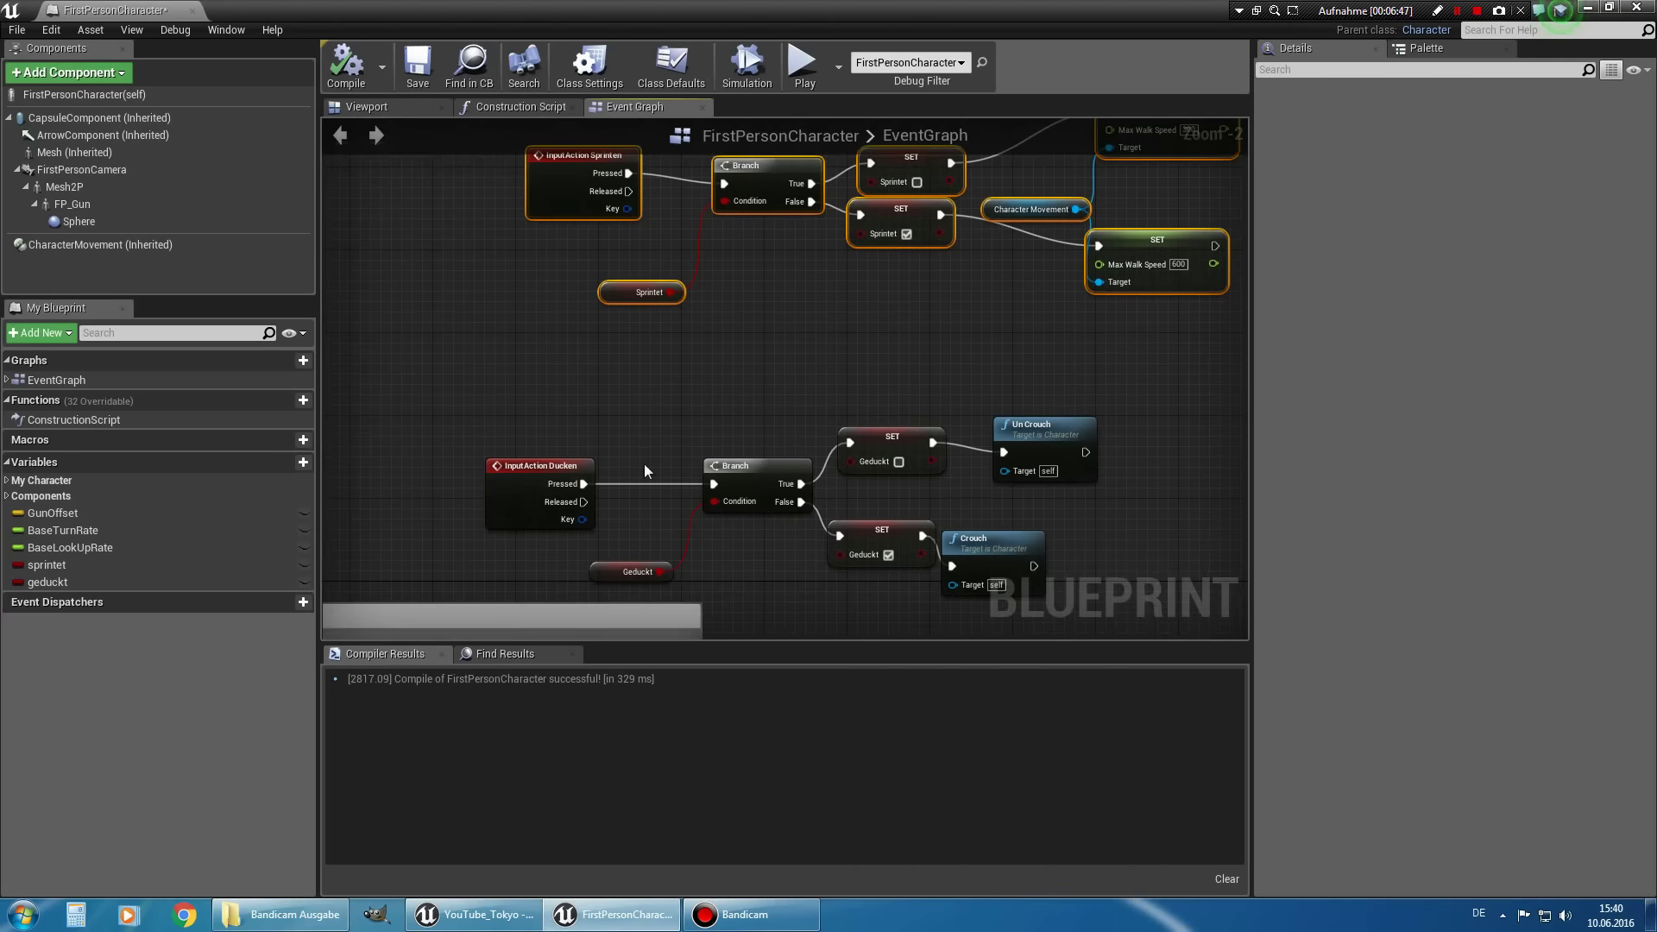
pyautogui.moveTo(933, 429); pyautogui.dragTo(956, 289, button='right')
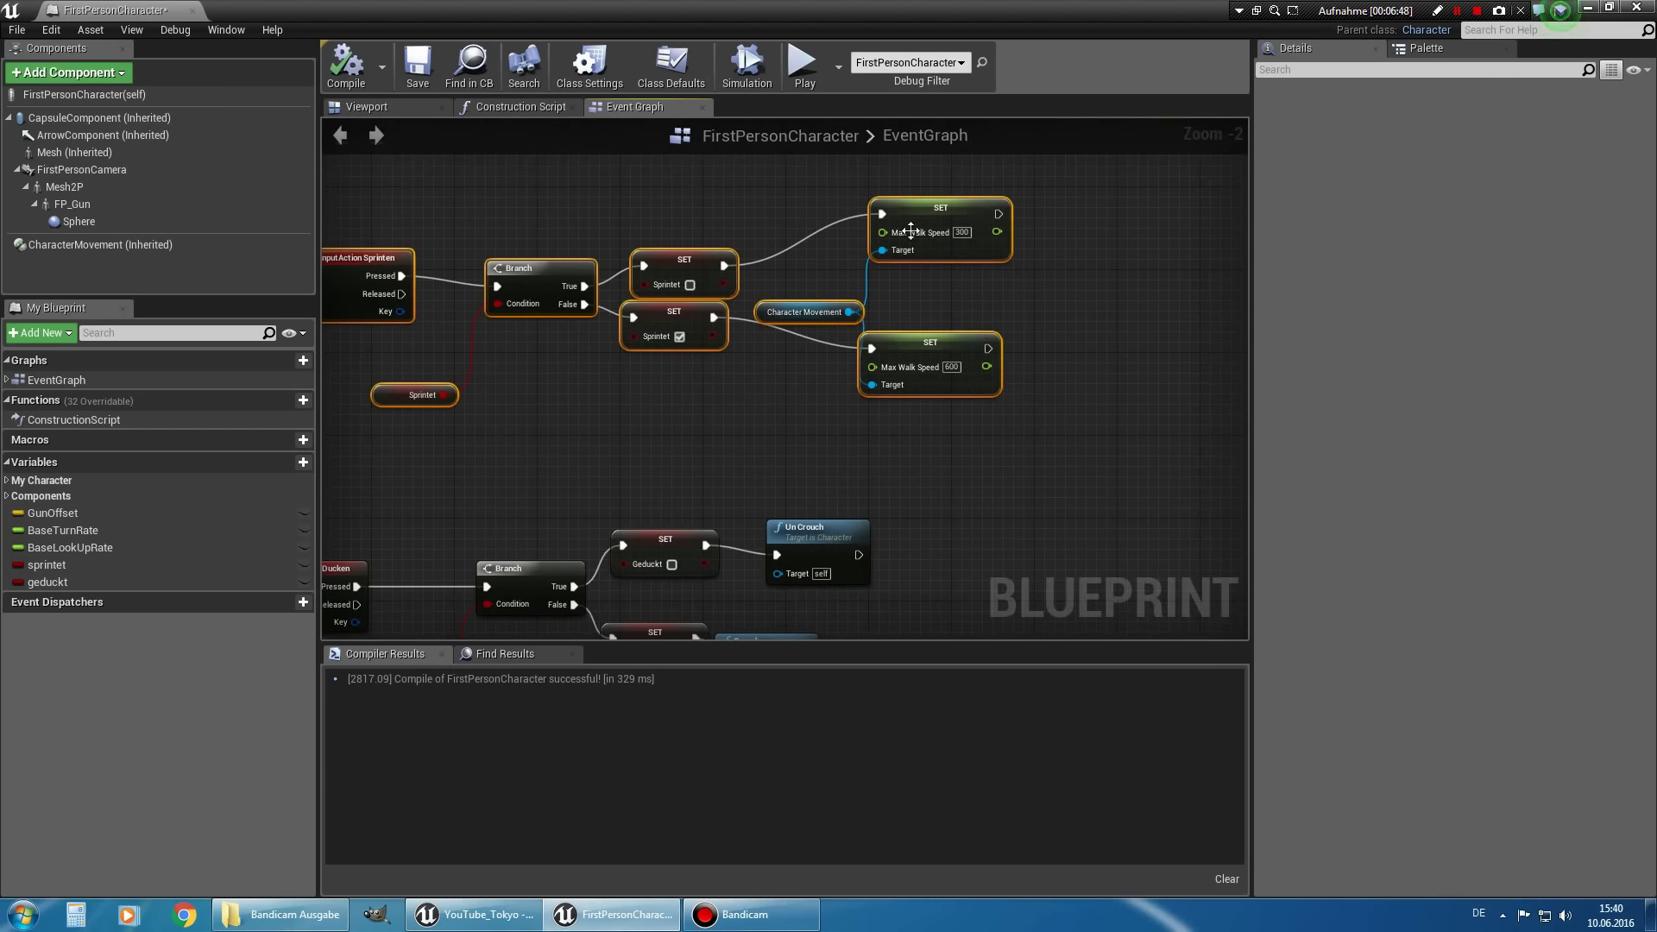
pyautogui.moveTo(478, 525)
pyautogui.mouseDown(button='right')
pyautogui.moveTo(720, 436)
pyautogui.moveTo(641, 427)
pyautogui.mouseUp(button='right')
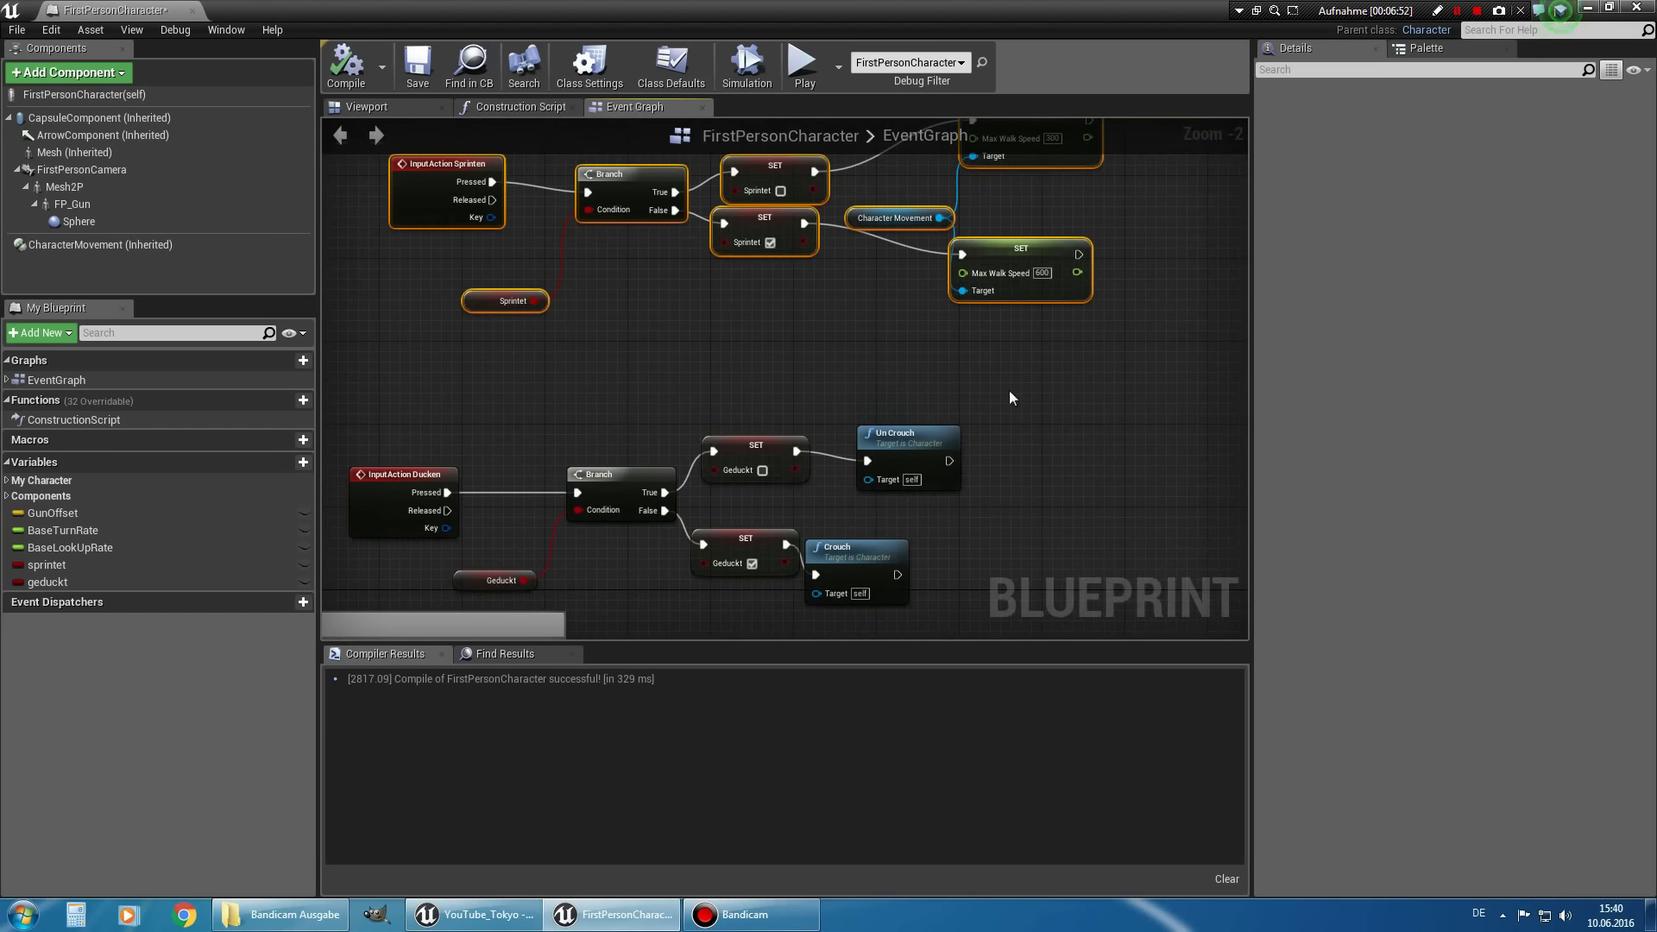
pyautogui.scroll(-2, 1146, 440)
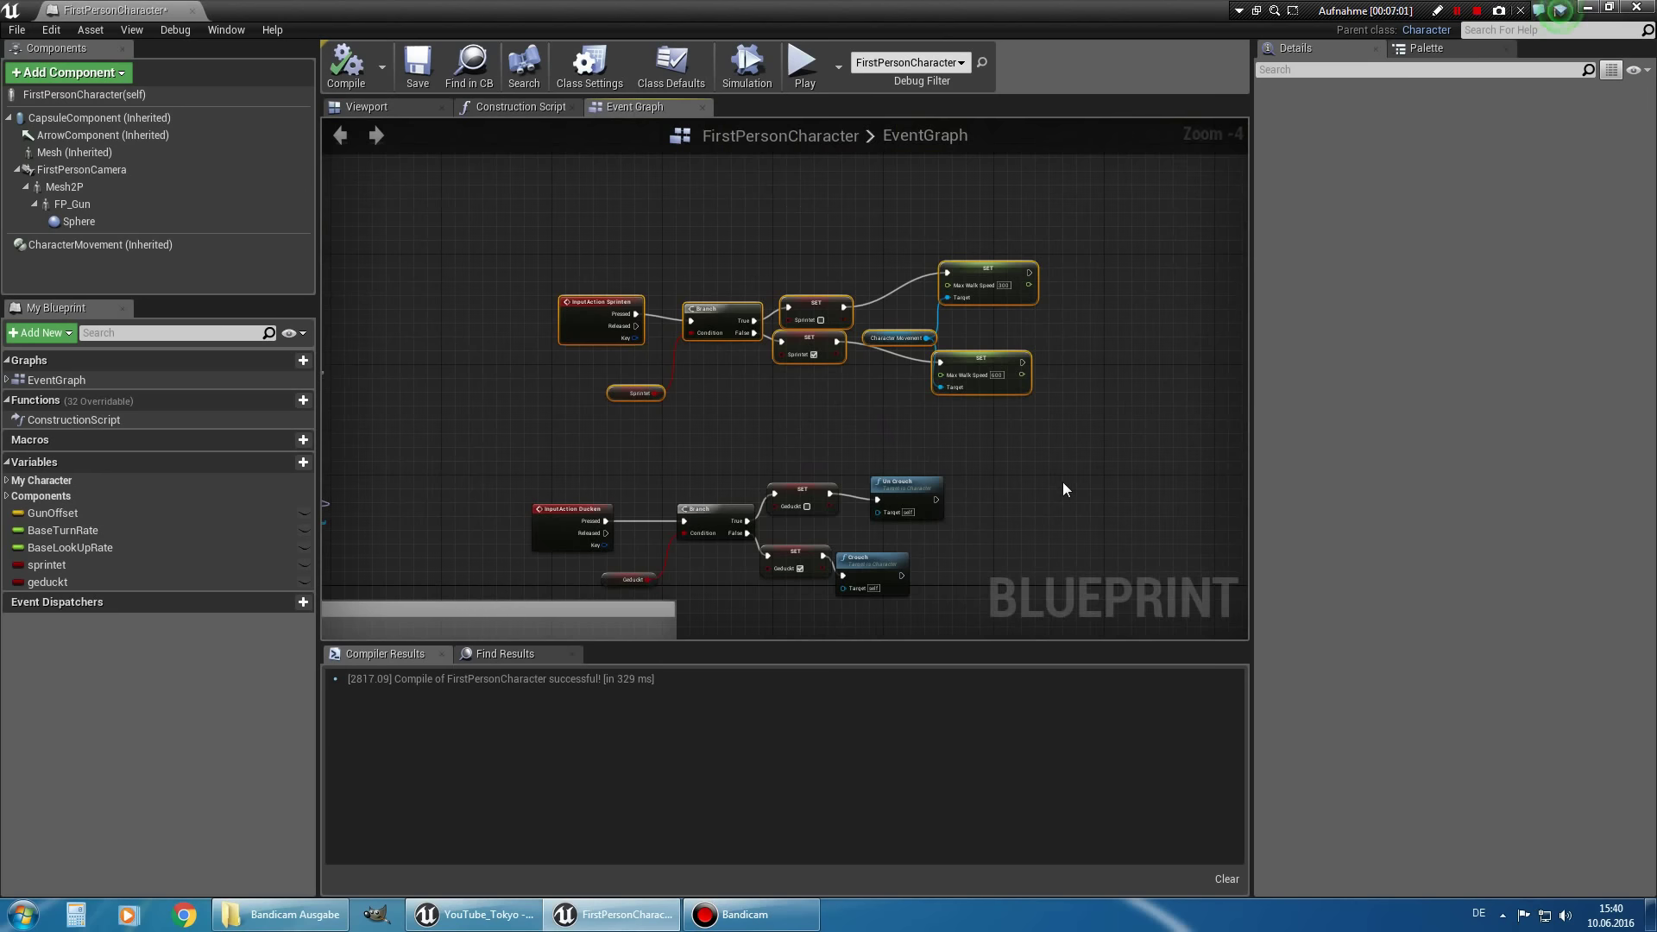
pyautogui.scroll(1, 778, 448)
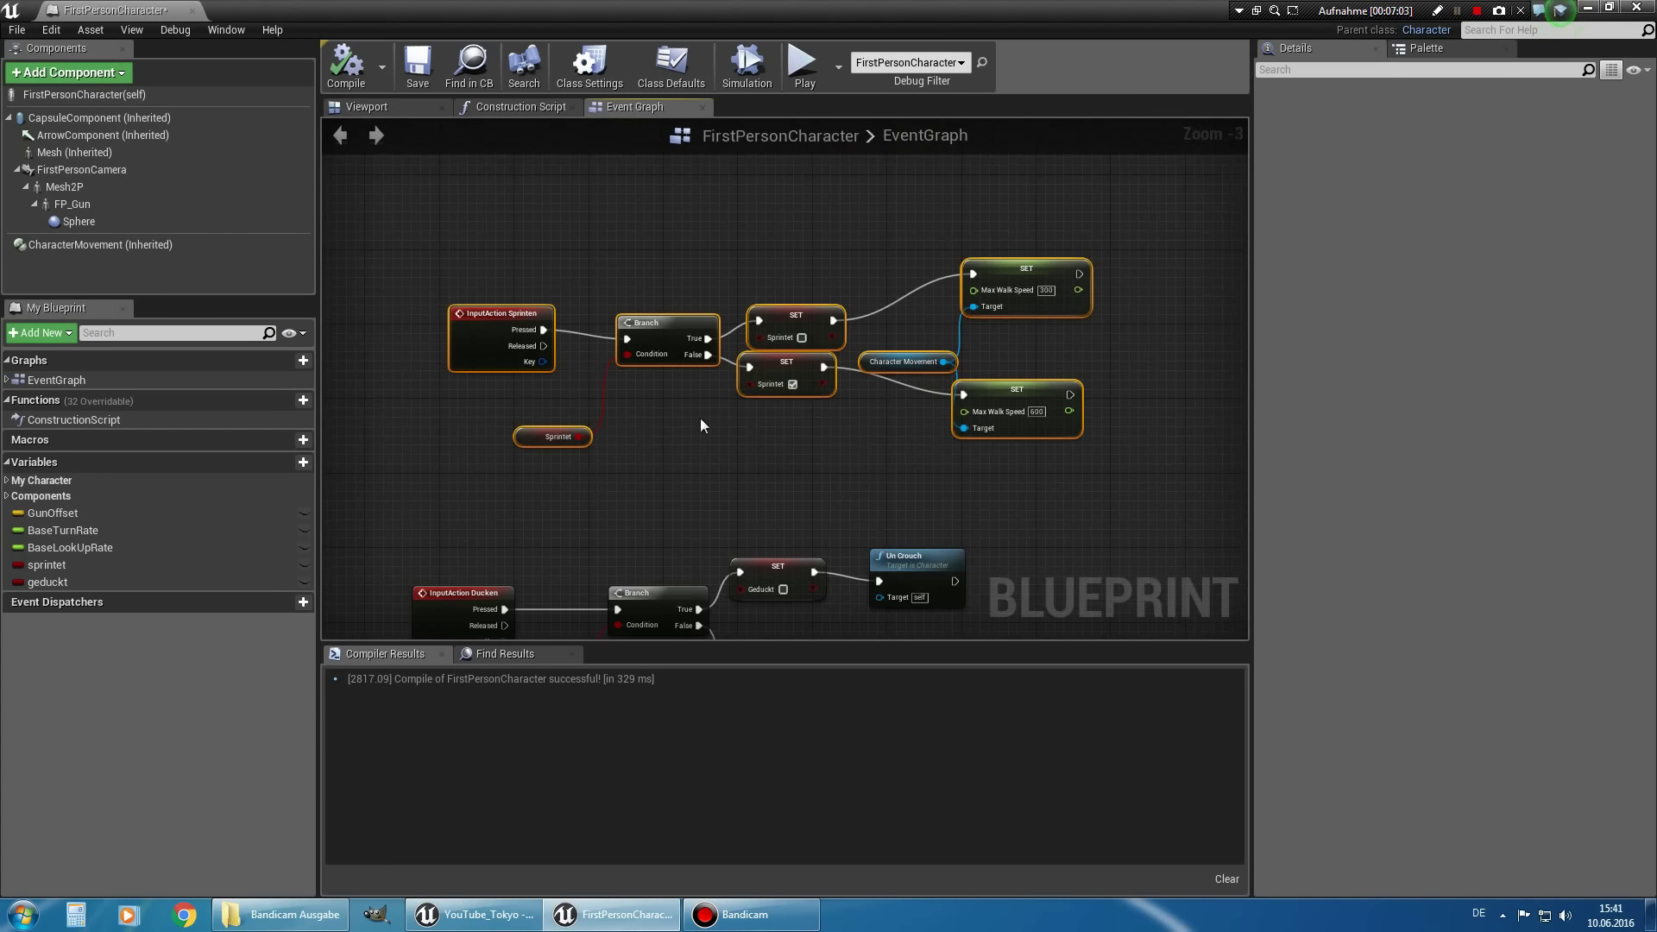
pyautogui.keyDown('alt'); pyautogui.click(707, 338); pyautogui.keyUp('alt')
# Shift the Sprintet SET and Max Walk Speed nodes further right.
pyautogui.moveTo(751, 252); pyautogui.dragTo(1083, 473)
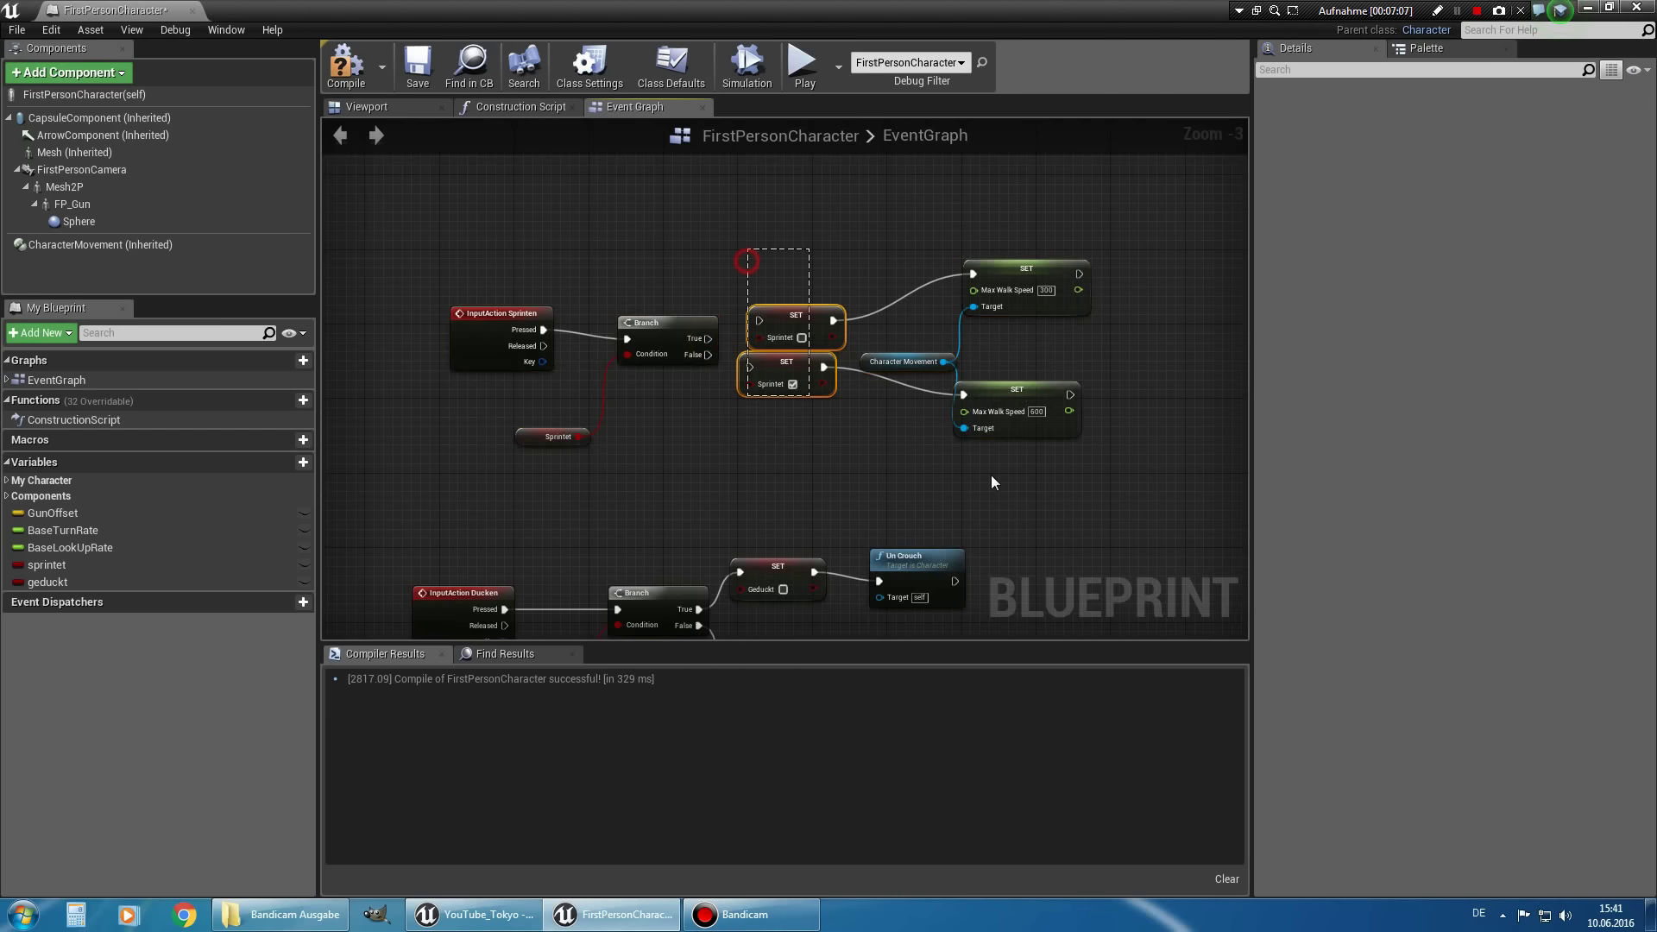
pyautogui.moveTo(1044, 396); pyautogui.dragTo(1203, 396)
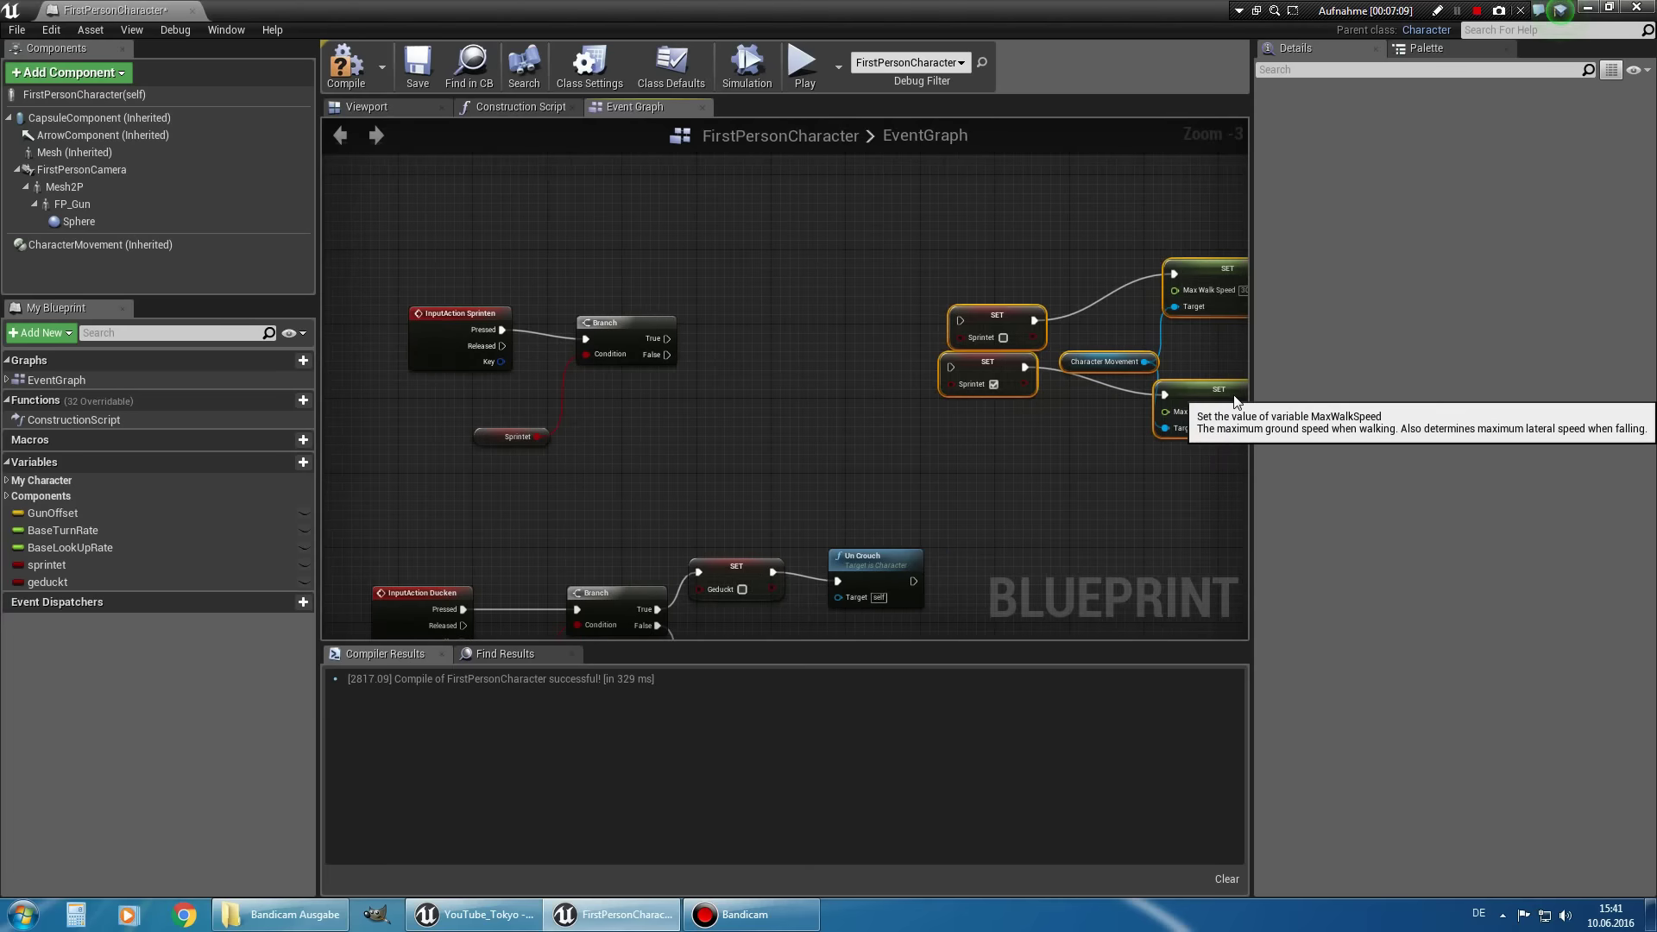
pyautogui.scroll(2, 989, 433)
pyautogui.scroll(1, 989, 435)
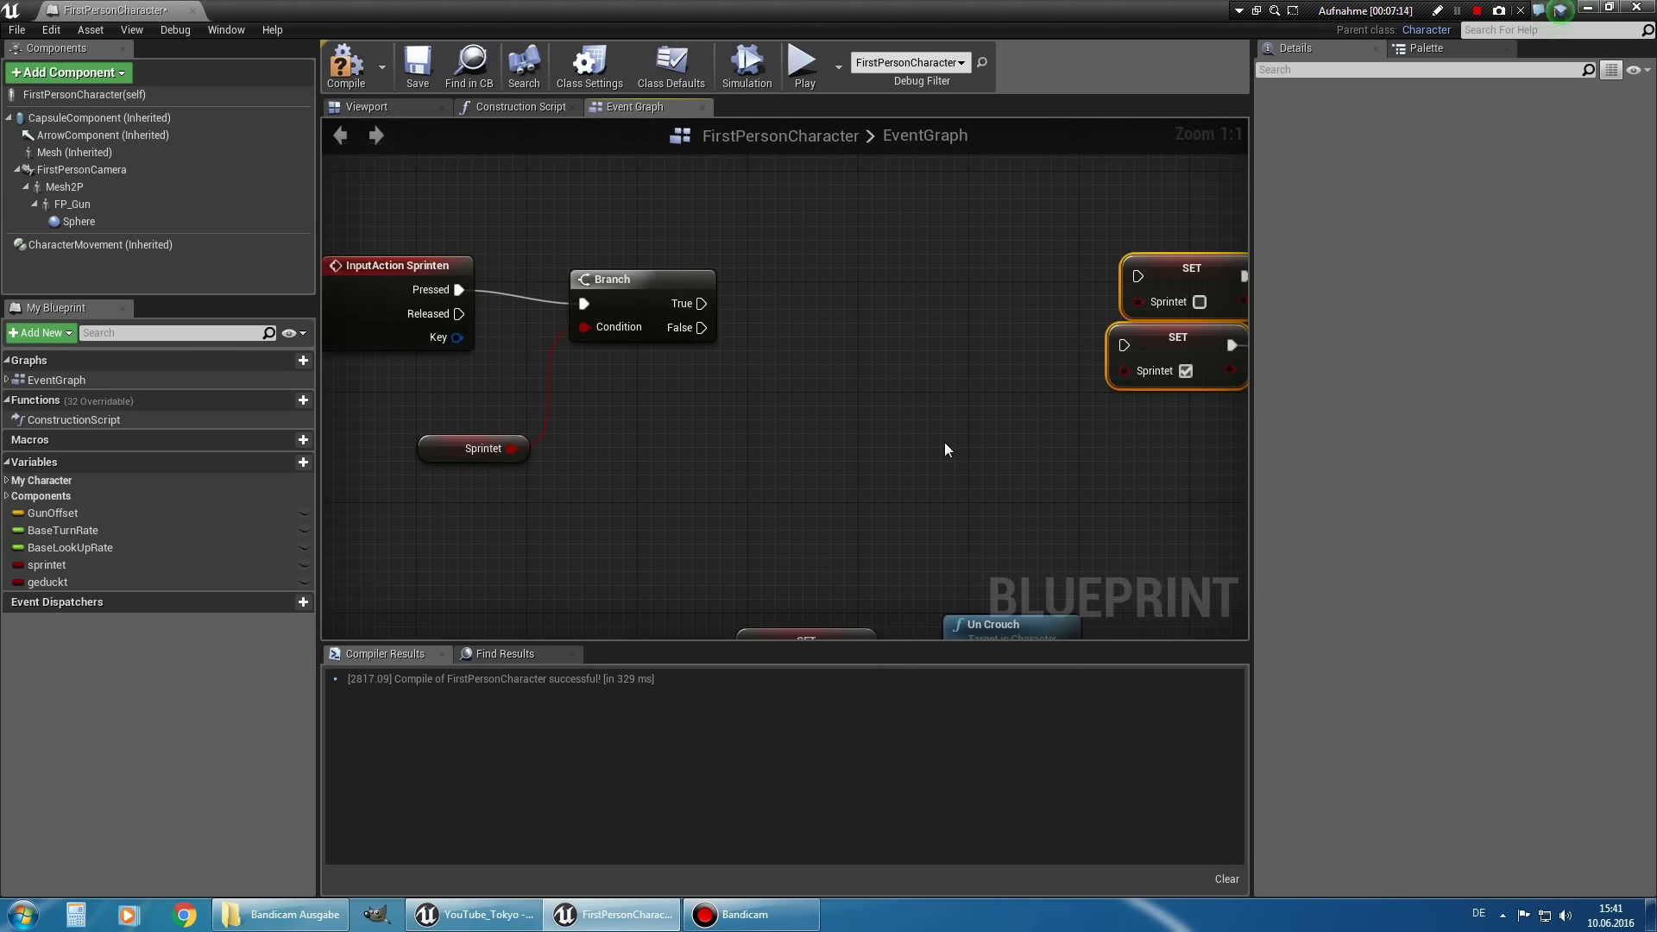
pyautogui.moveTo(944, 442); pyautogui.dragTo(1047, 445, button='right')
pyautogui.moveTo(914, 328); pyautogui.dragTo(778, 406, button='right')
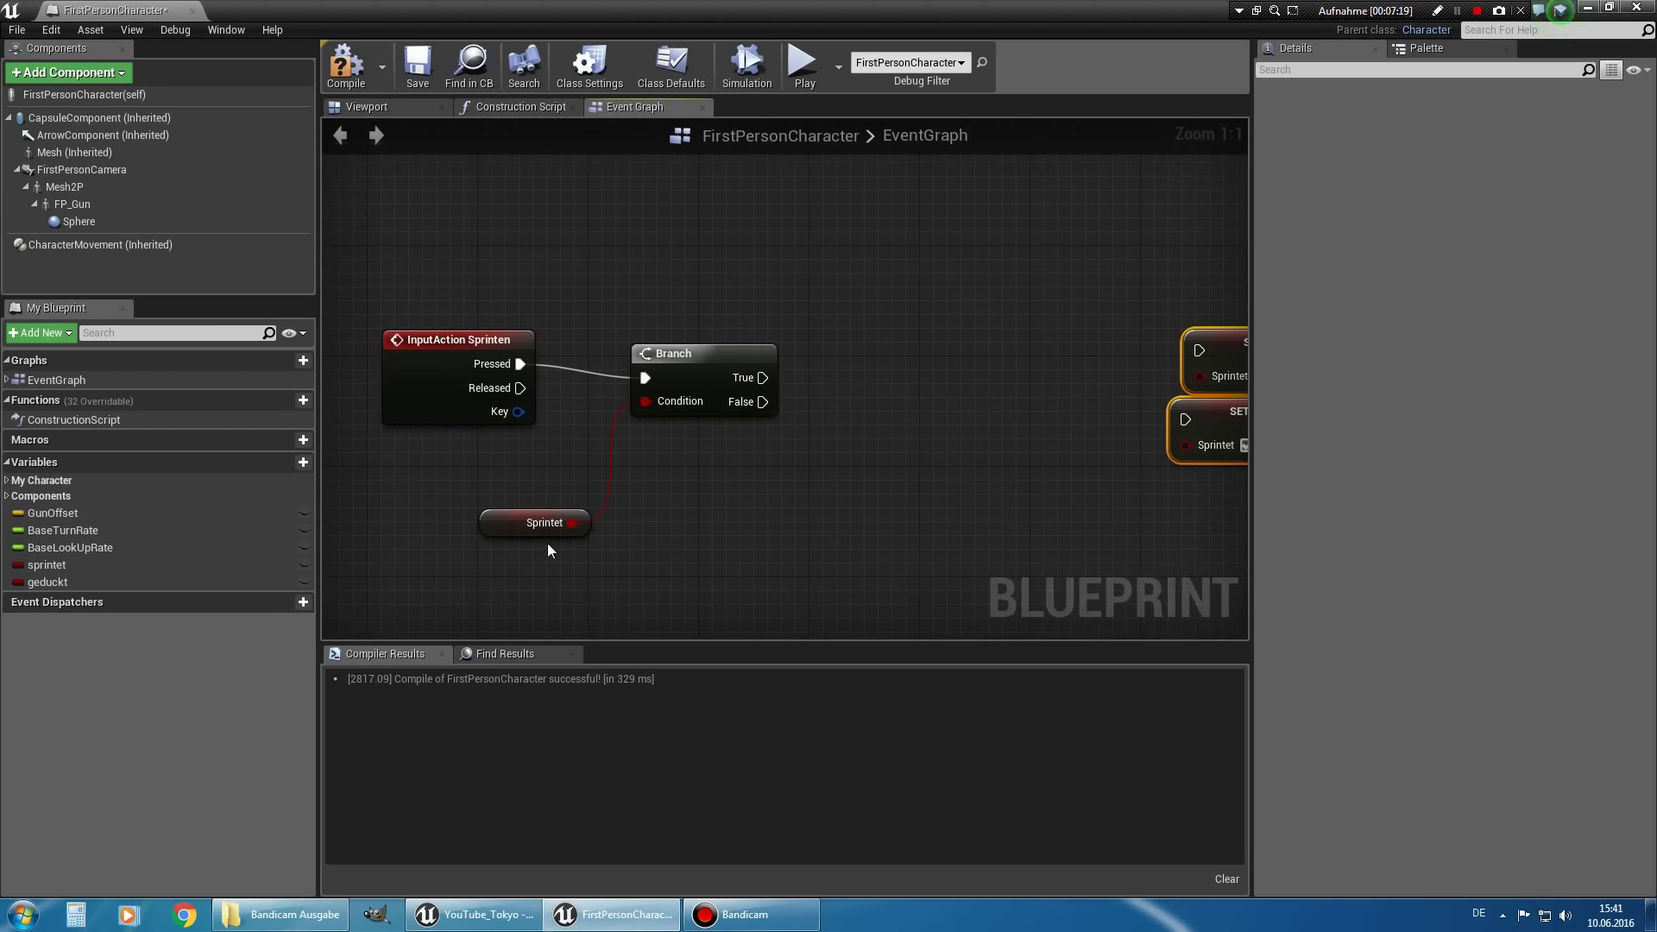
pyautogui.moveTo(778, 410)
pyautogui.mouseDown(button='right')
pyautogui.moveTo(812, 437)
pyautogui.moveTo(689, 422)
pyautogui.moveTo(824, 544)
pyautogui.mouseUp(button='right')
pyautogui.moveTo(568, 573); pyautogui.dragTo(368, 588, button='right')
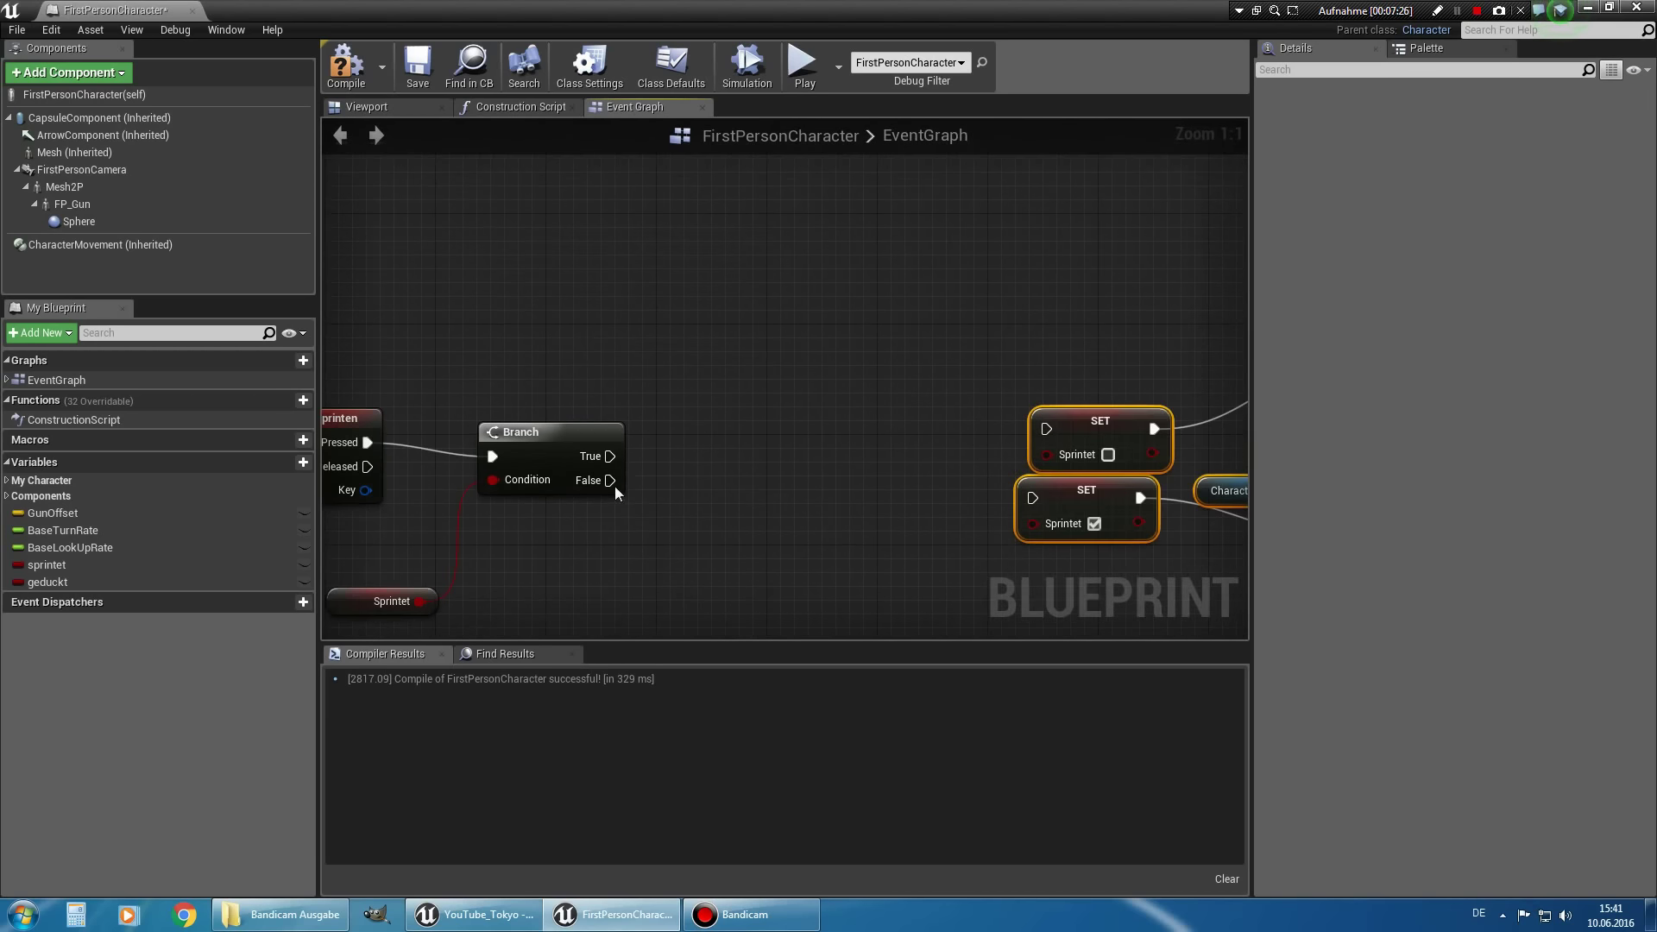
# Add a Branch off the sprint Branch's False output, with a Geduckt getter as its Condition.
pyautogui.moveTo(610, 481); pyautogui.dragTo(722, 476)
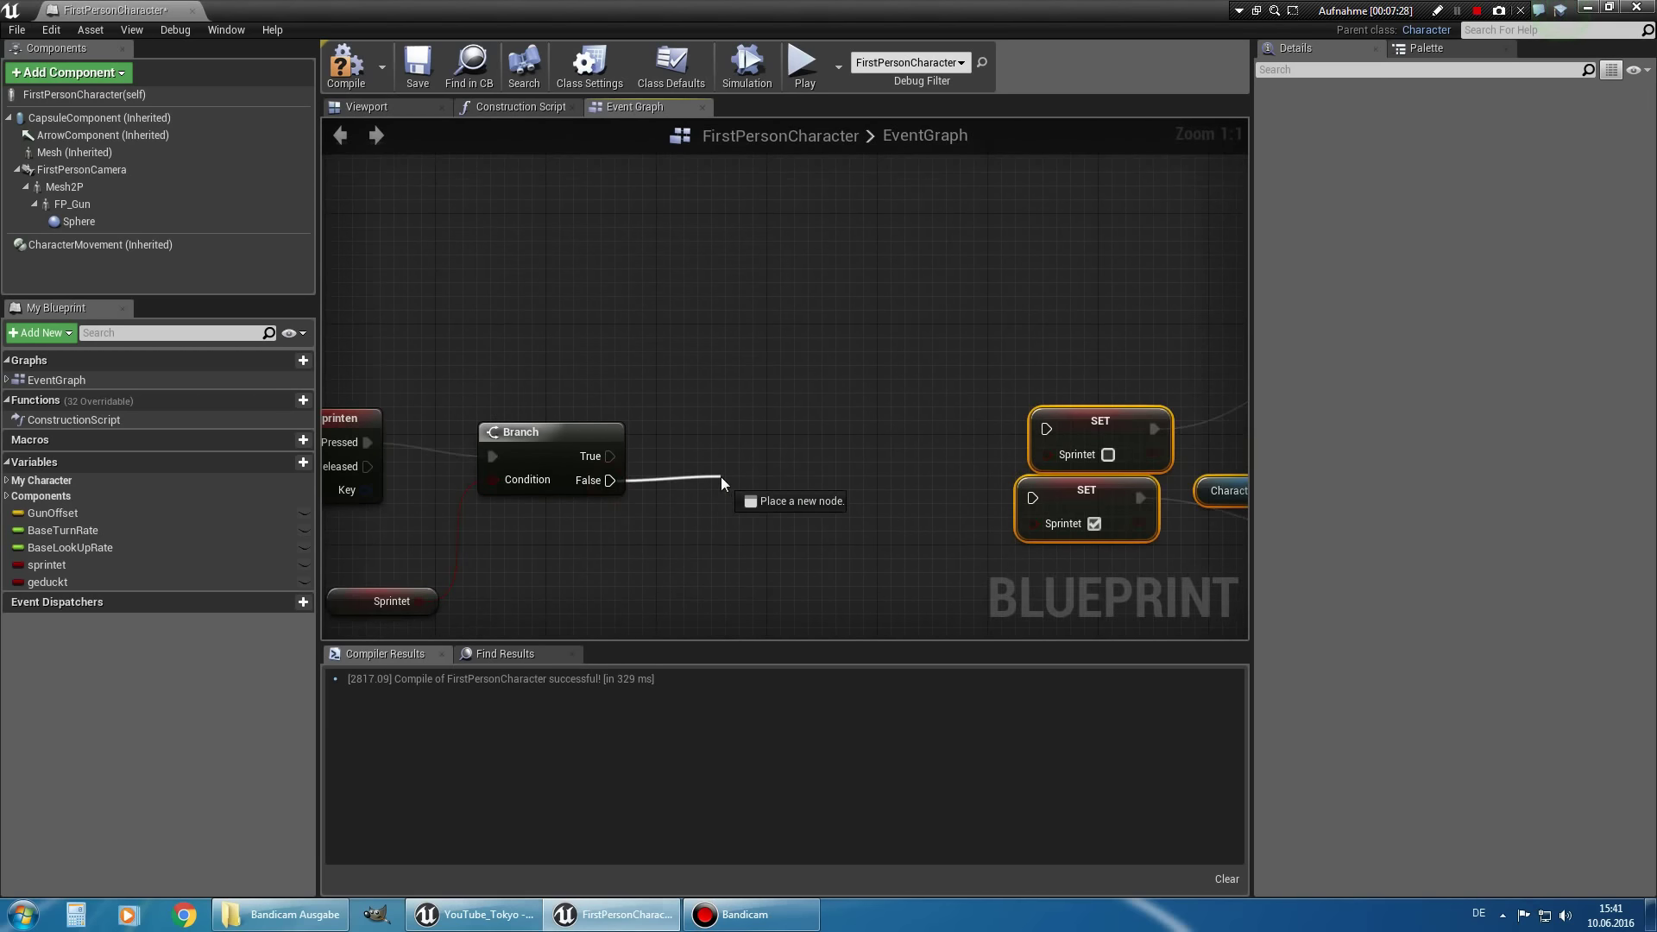
pyautogui.write('bran')
pyautogui.press('Return')
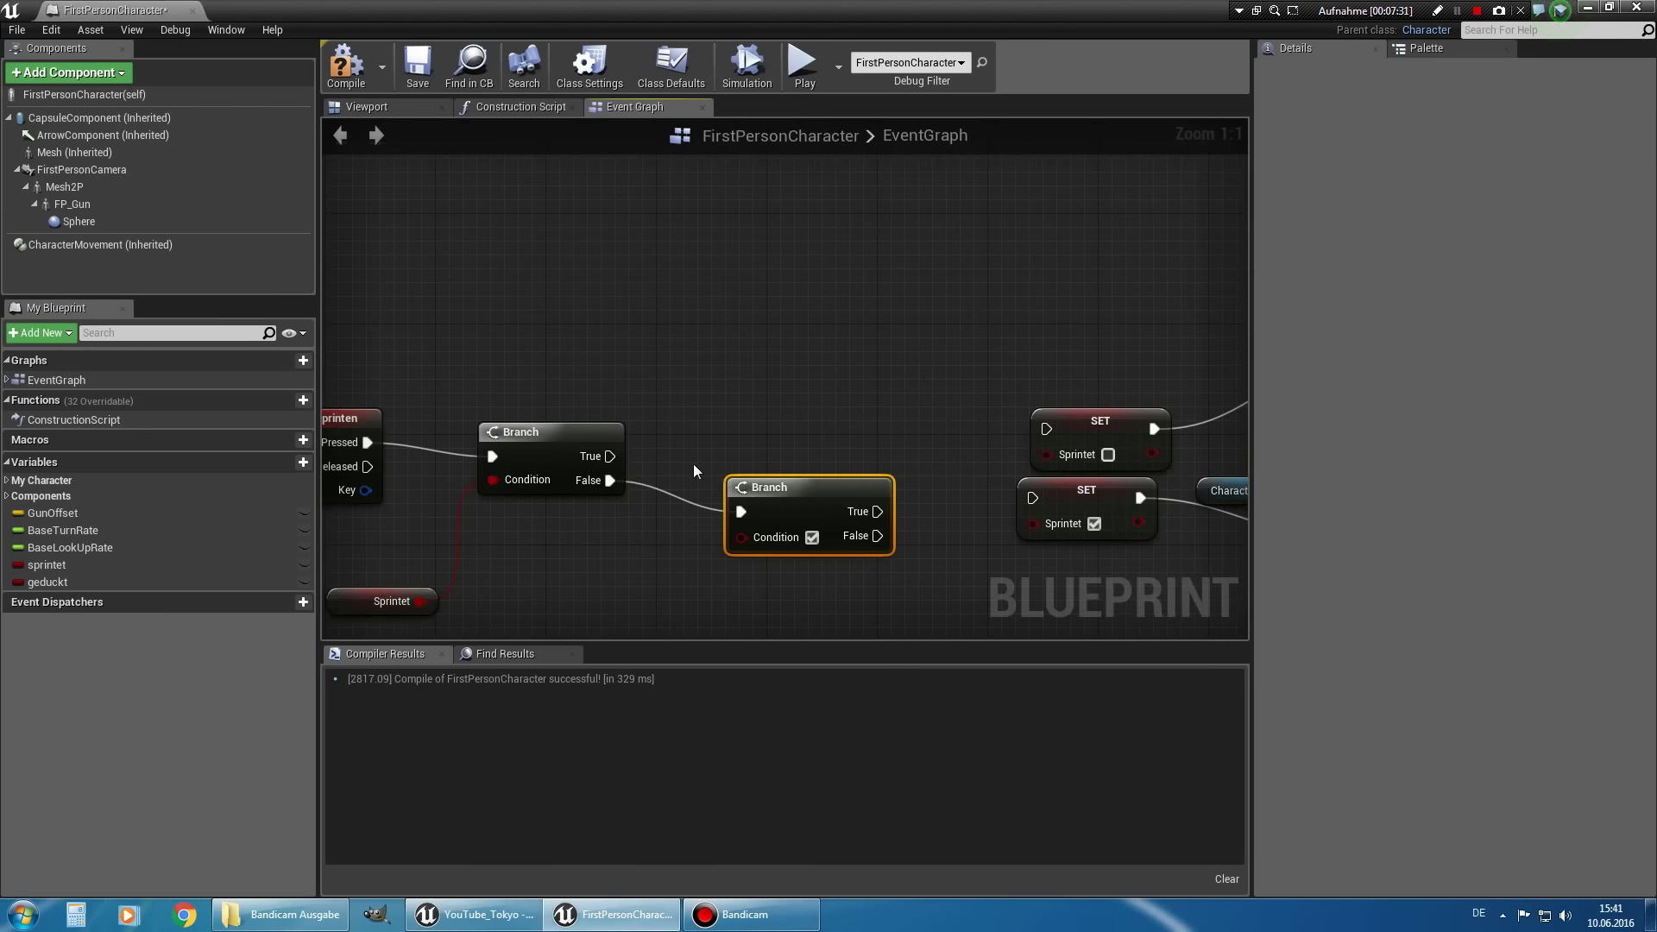
pyautogui.click(47, 583)
pyautogui.moveTo(178, 598); pyautogui.dragTo(599, 584)
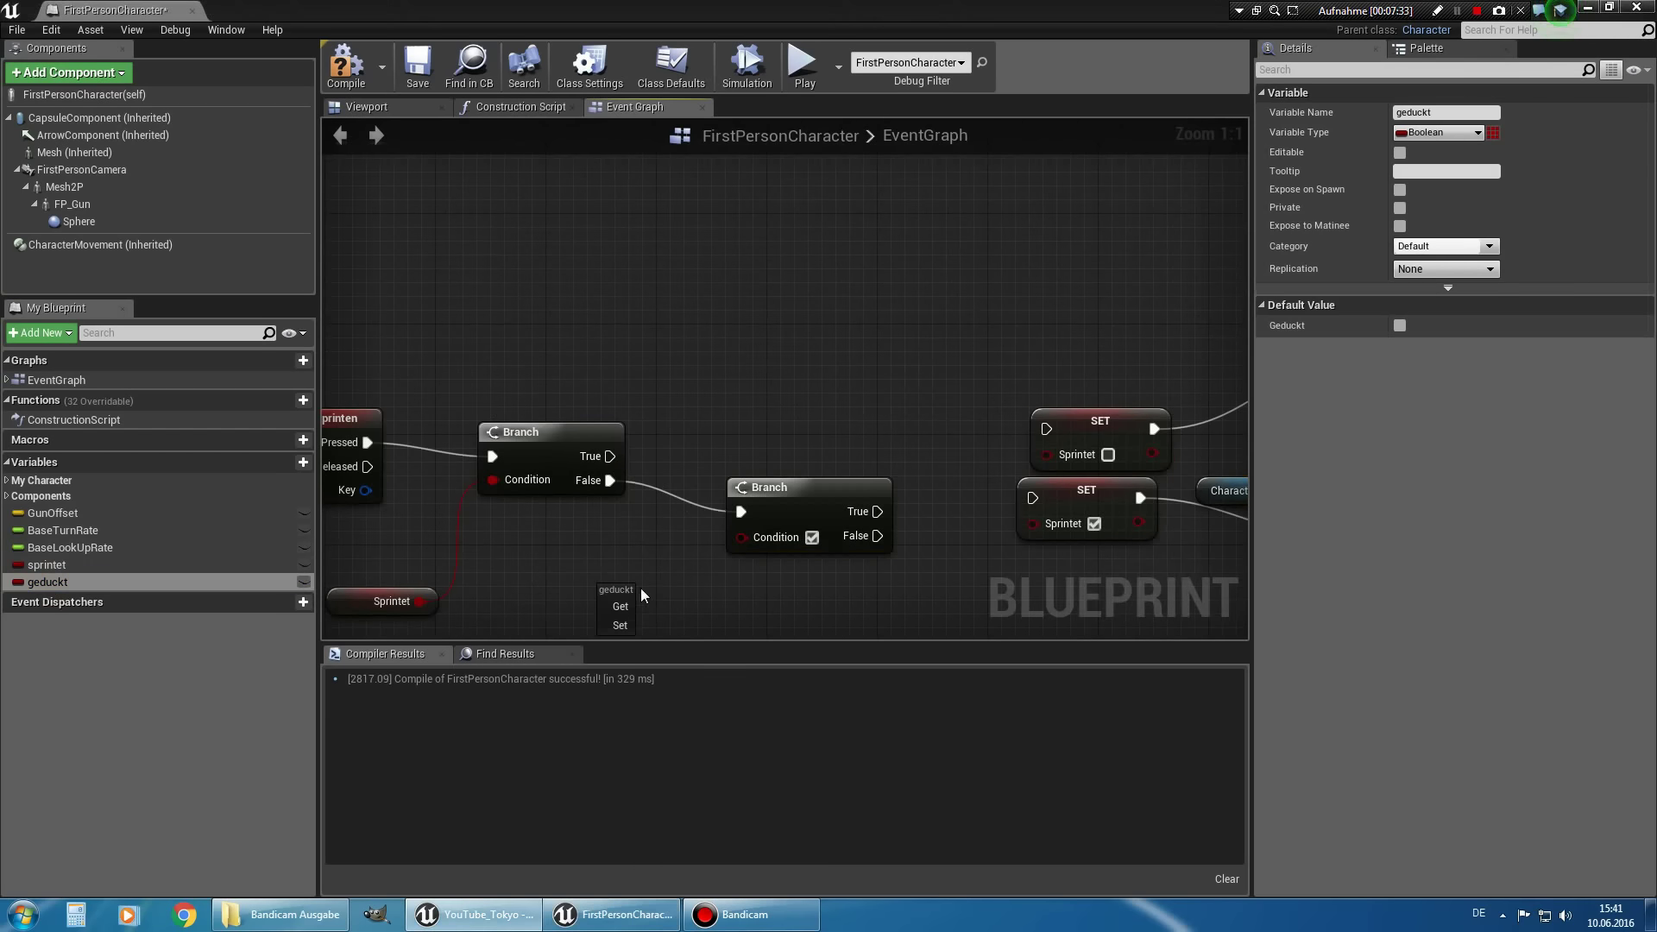
pyautogui.click(620, 606)
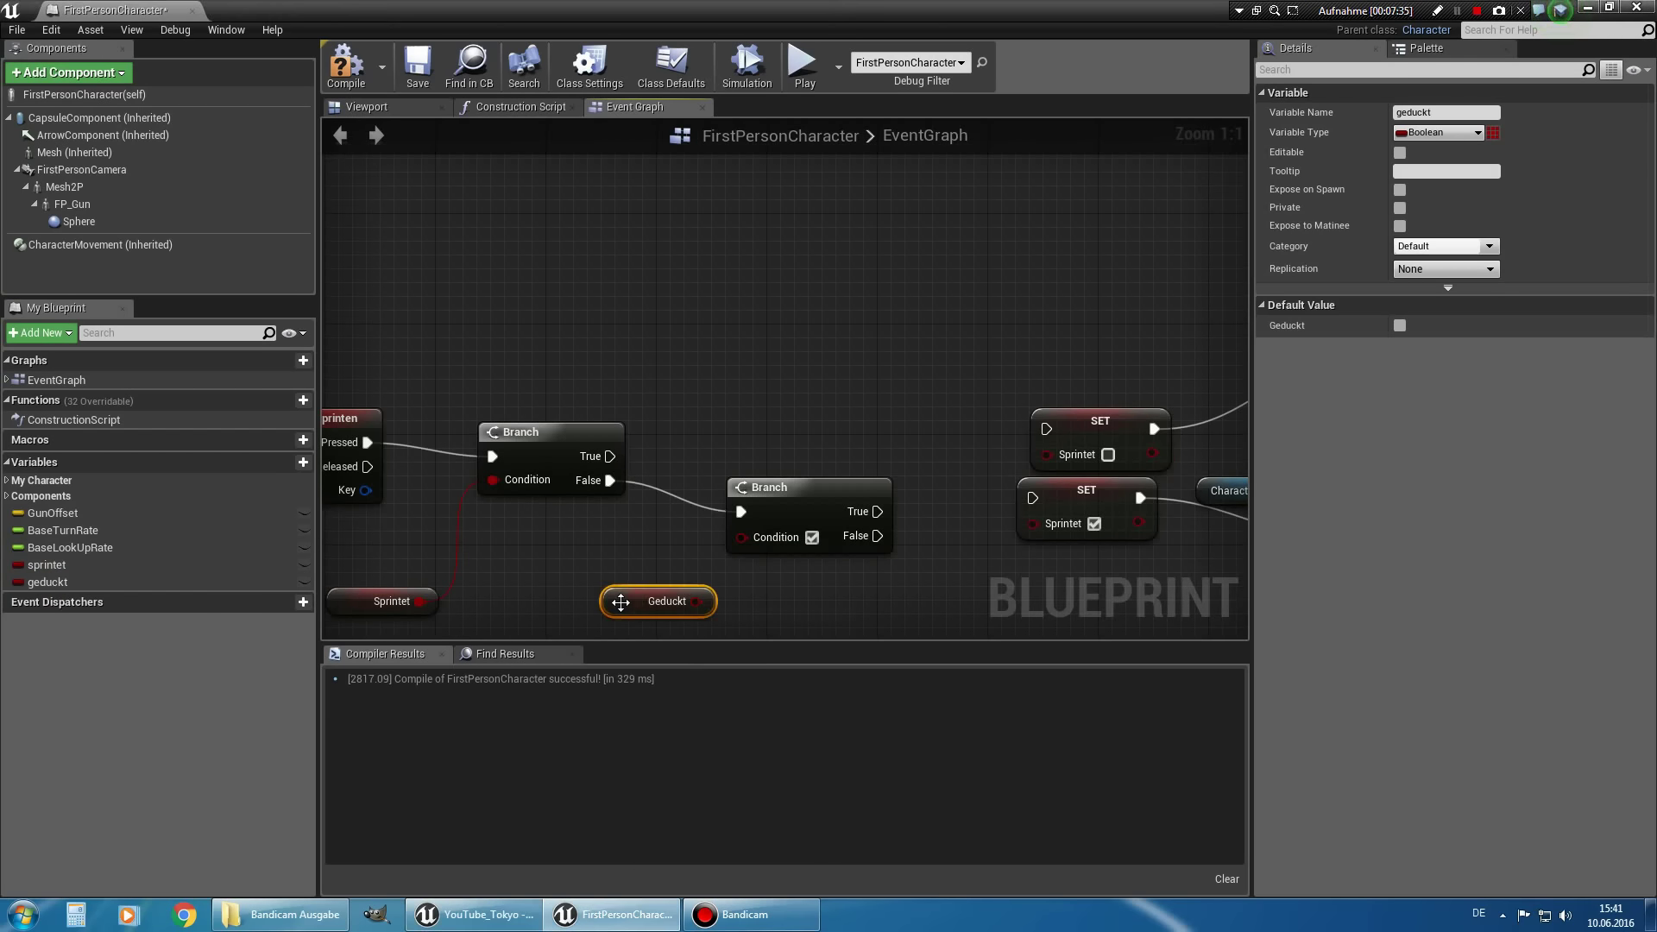
pyautogui.moveTo(699, 601); pyautogui.dragTo(789, 501)
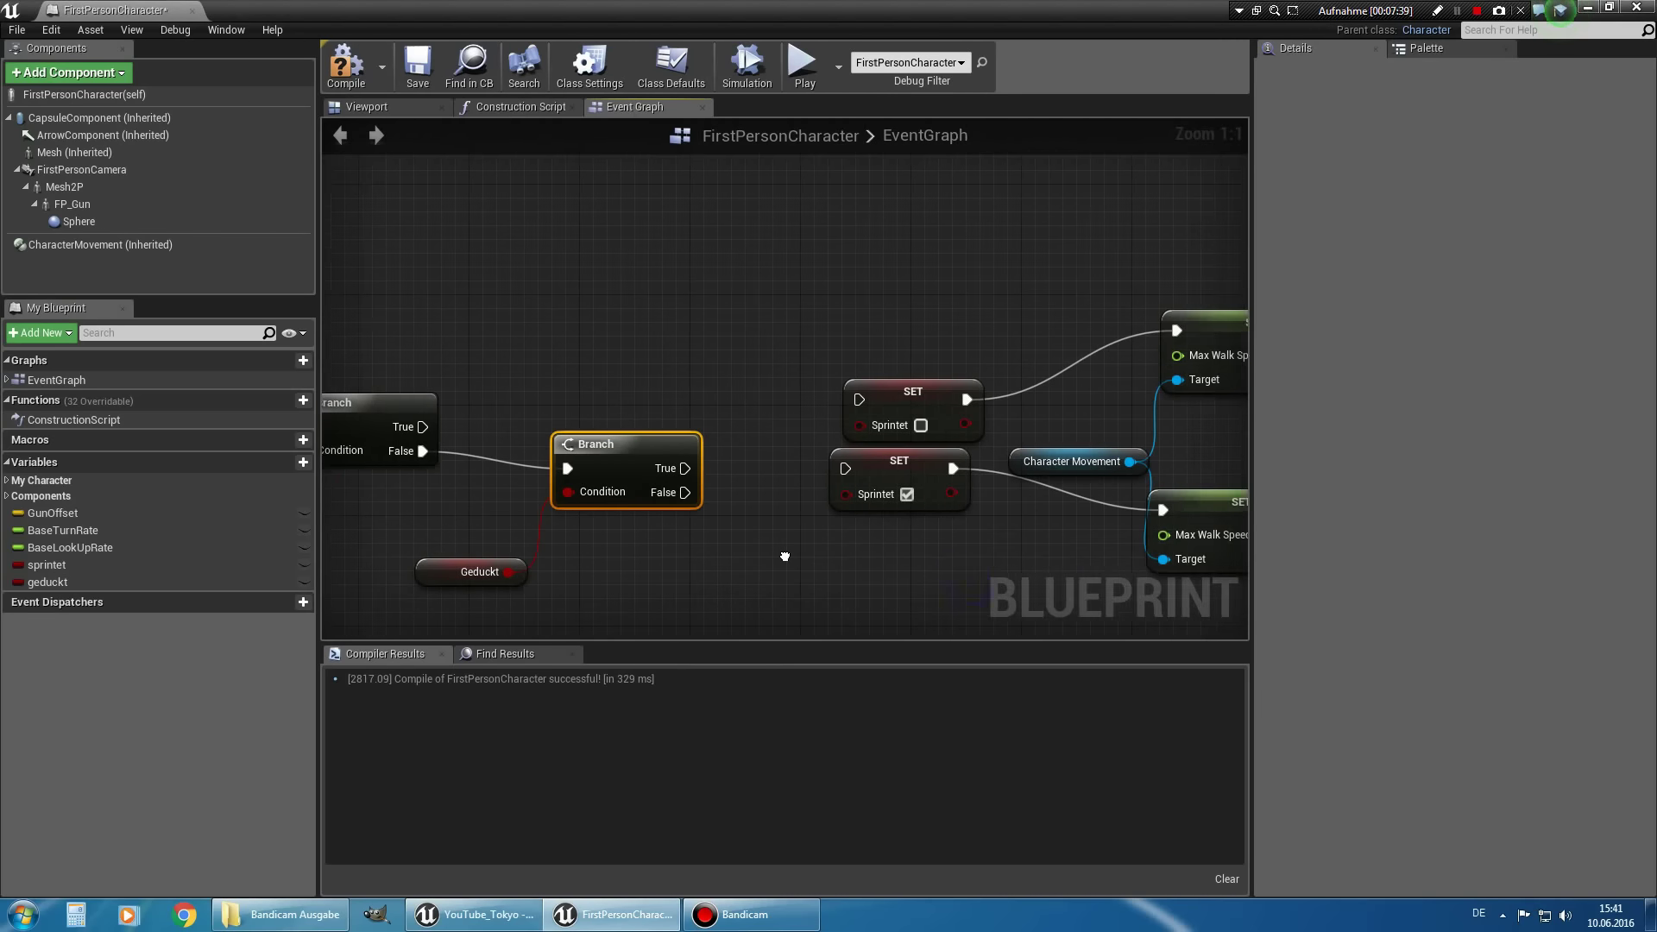
# Move the Sprintet SETs and walk-speed nodes right and down to make room.
pyautogui.moveTo(929, 583); pyautogui.dragTo(600, 516, button='right')
pyautogui.scroll(-1, 630, 252)
pyautogui.moveTo(630, 259); pyautogui.dragTo(1143, 509)
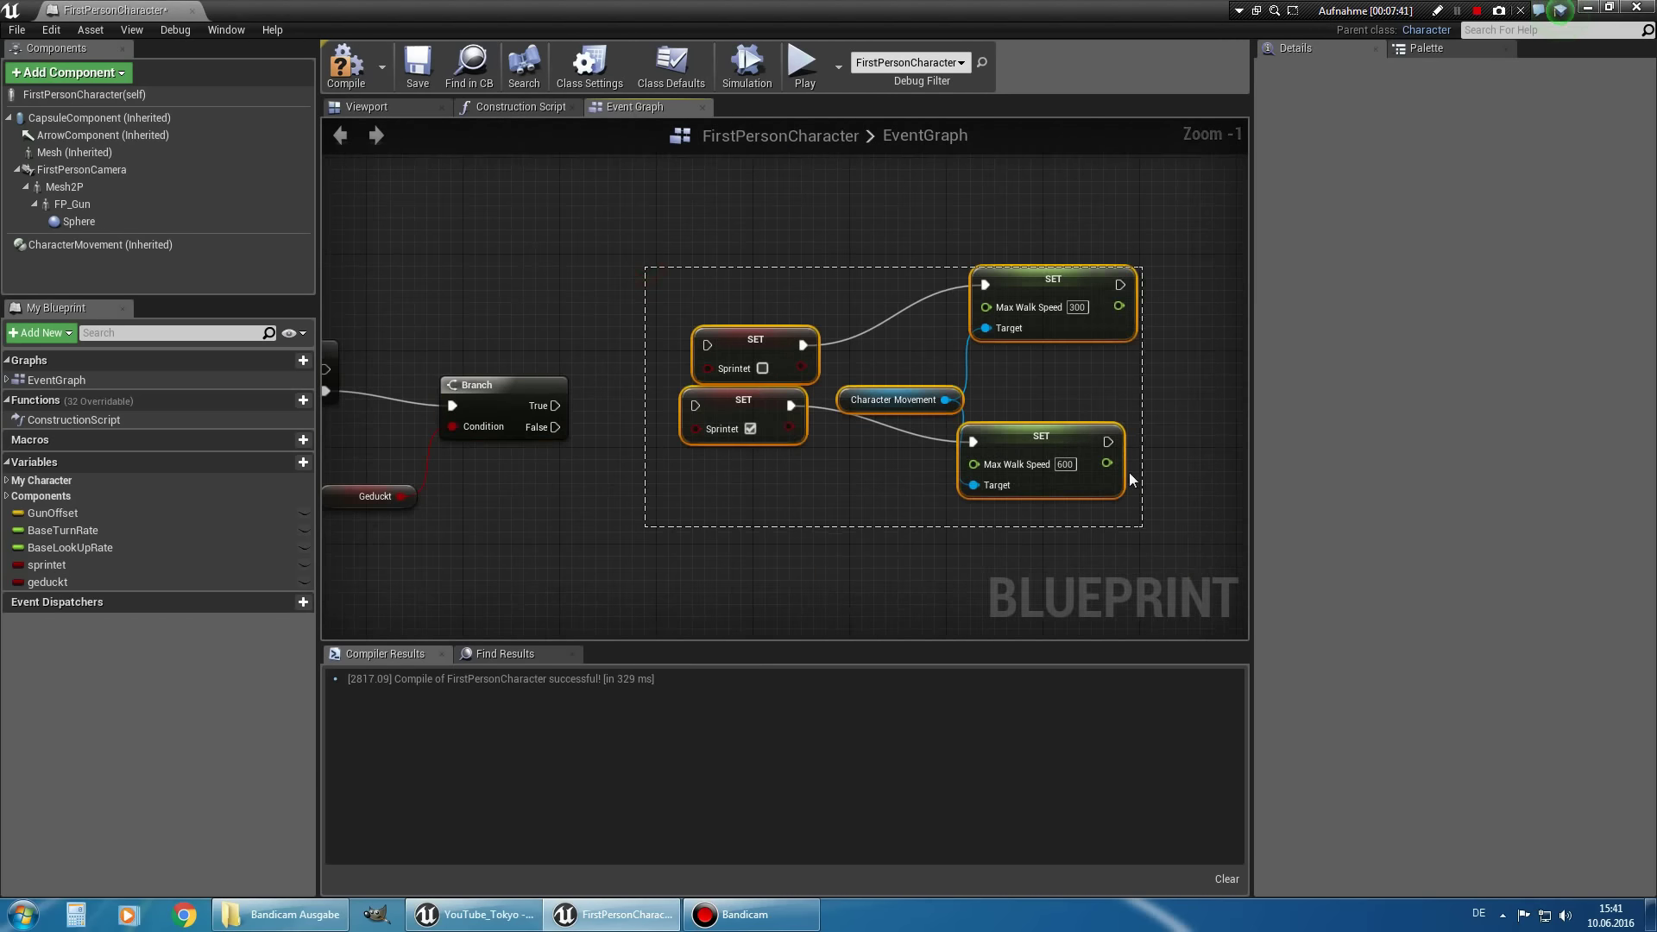
pyautogui.moveTo(1078, 346); pyautogui.dragTo(1162, 408)
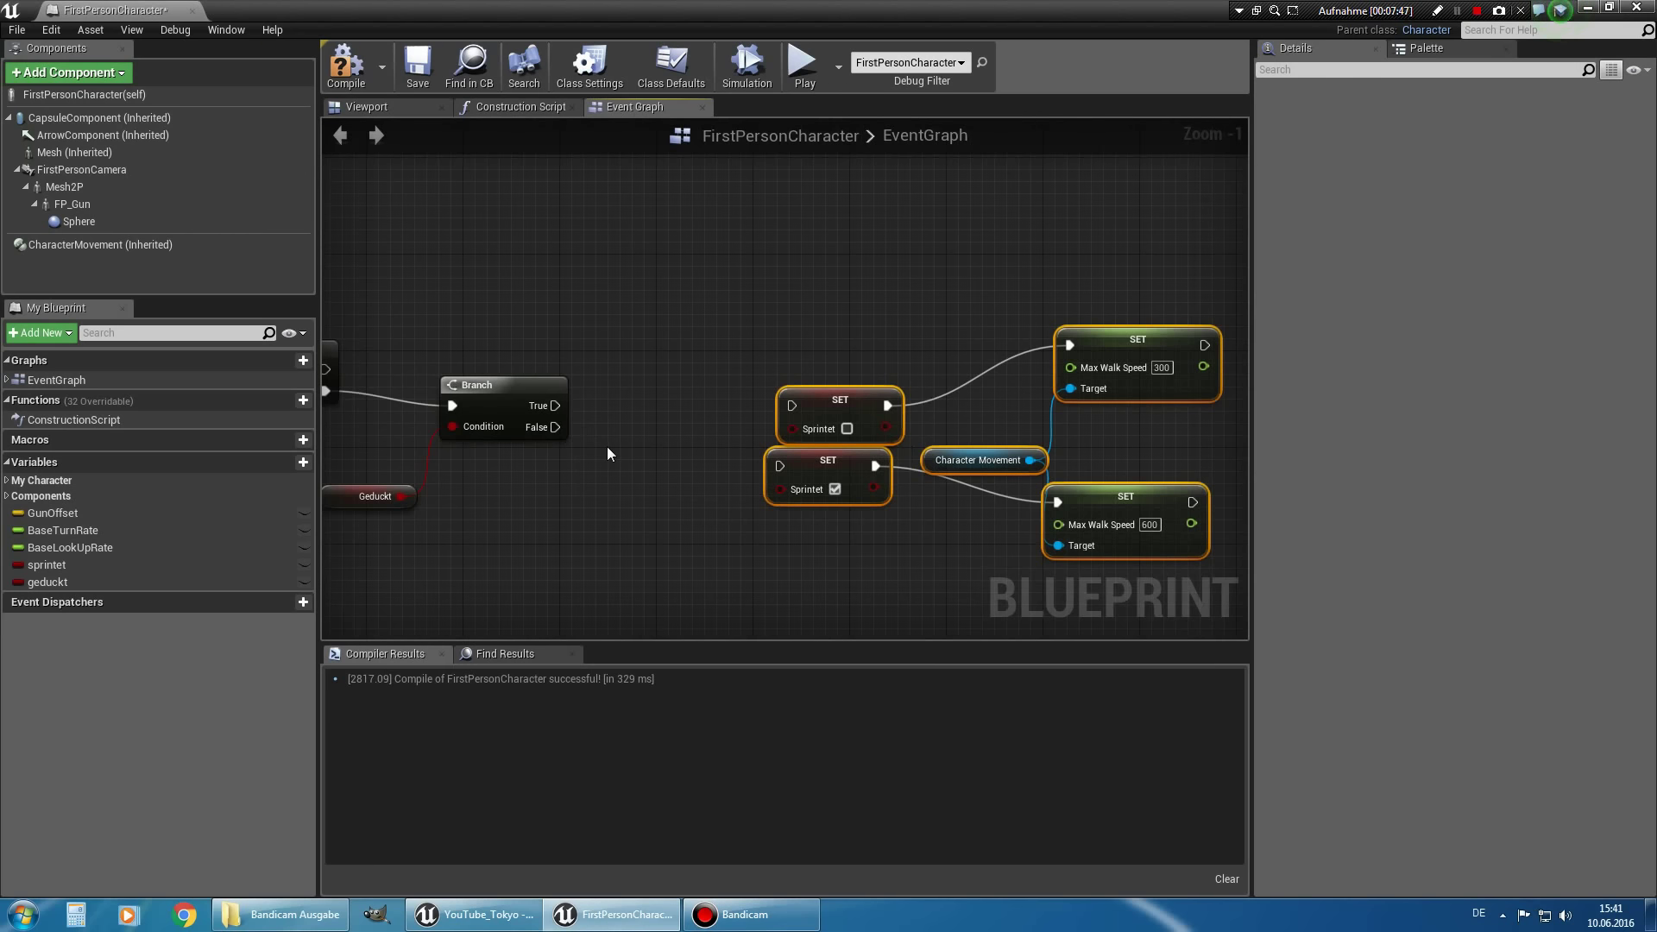
pyautogui.moveTo(570, 488); pyautogui.dragTo(885, 488, button='right')
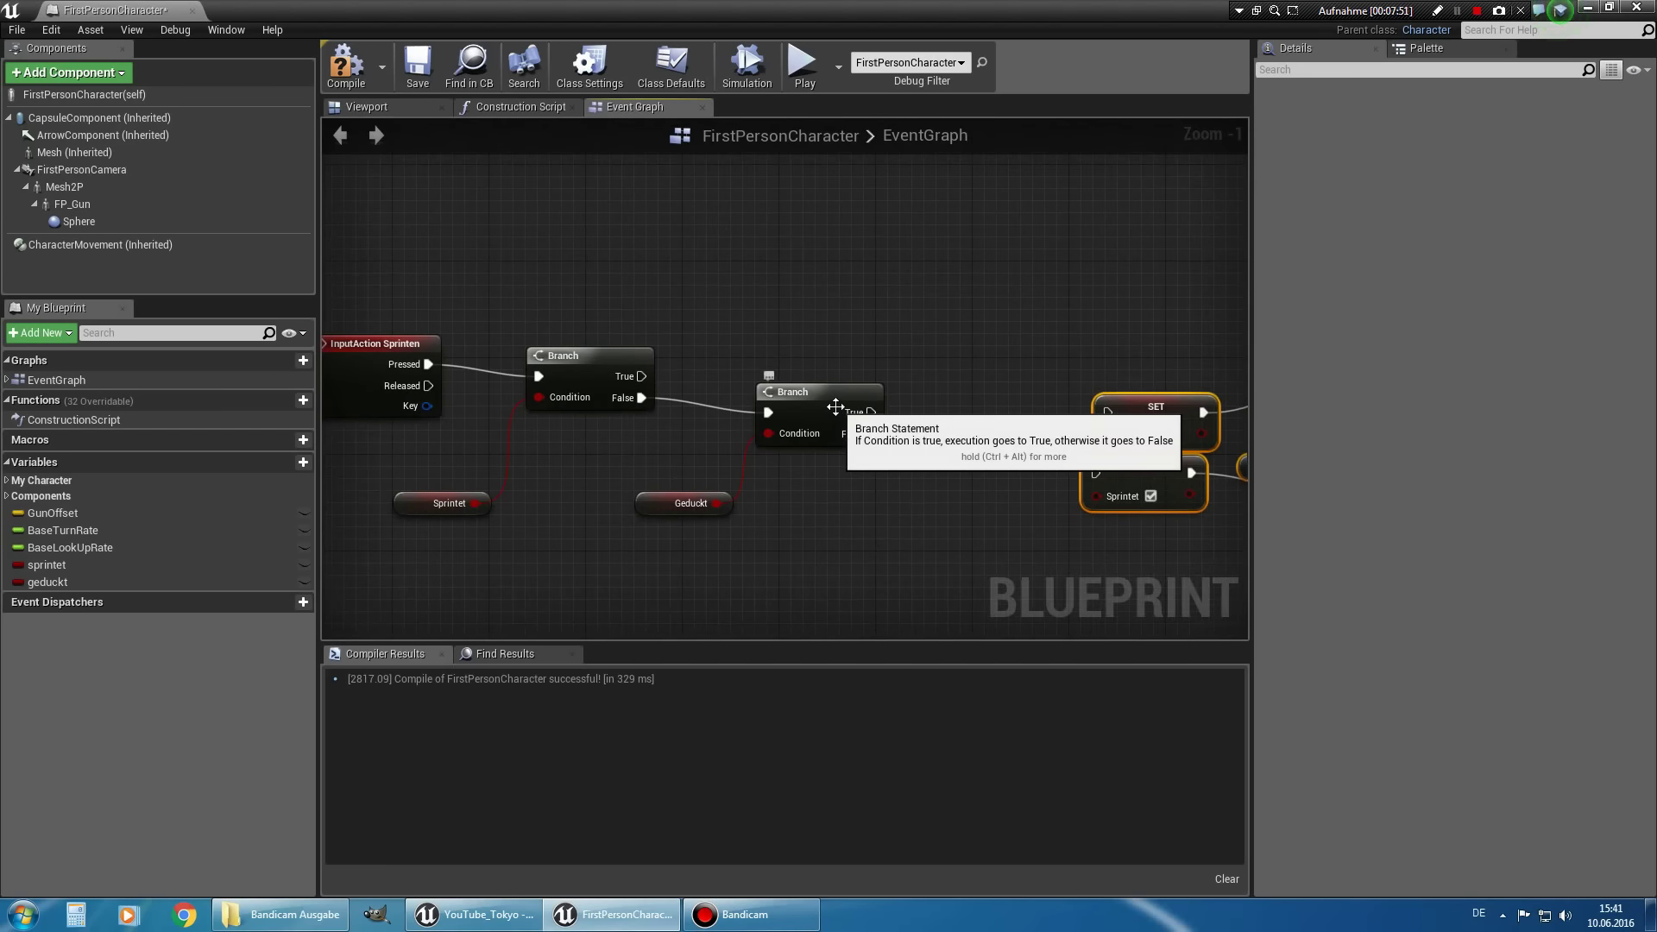
pyautogui.moveTo(871, 413); pyautogui.dragTo(965, 375)
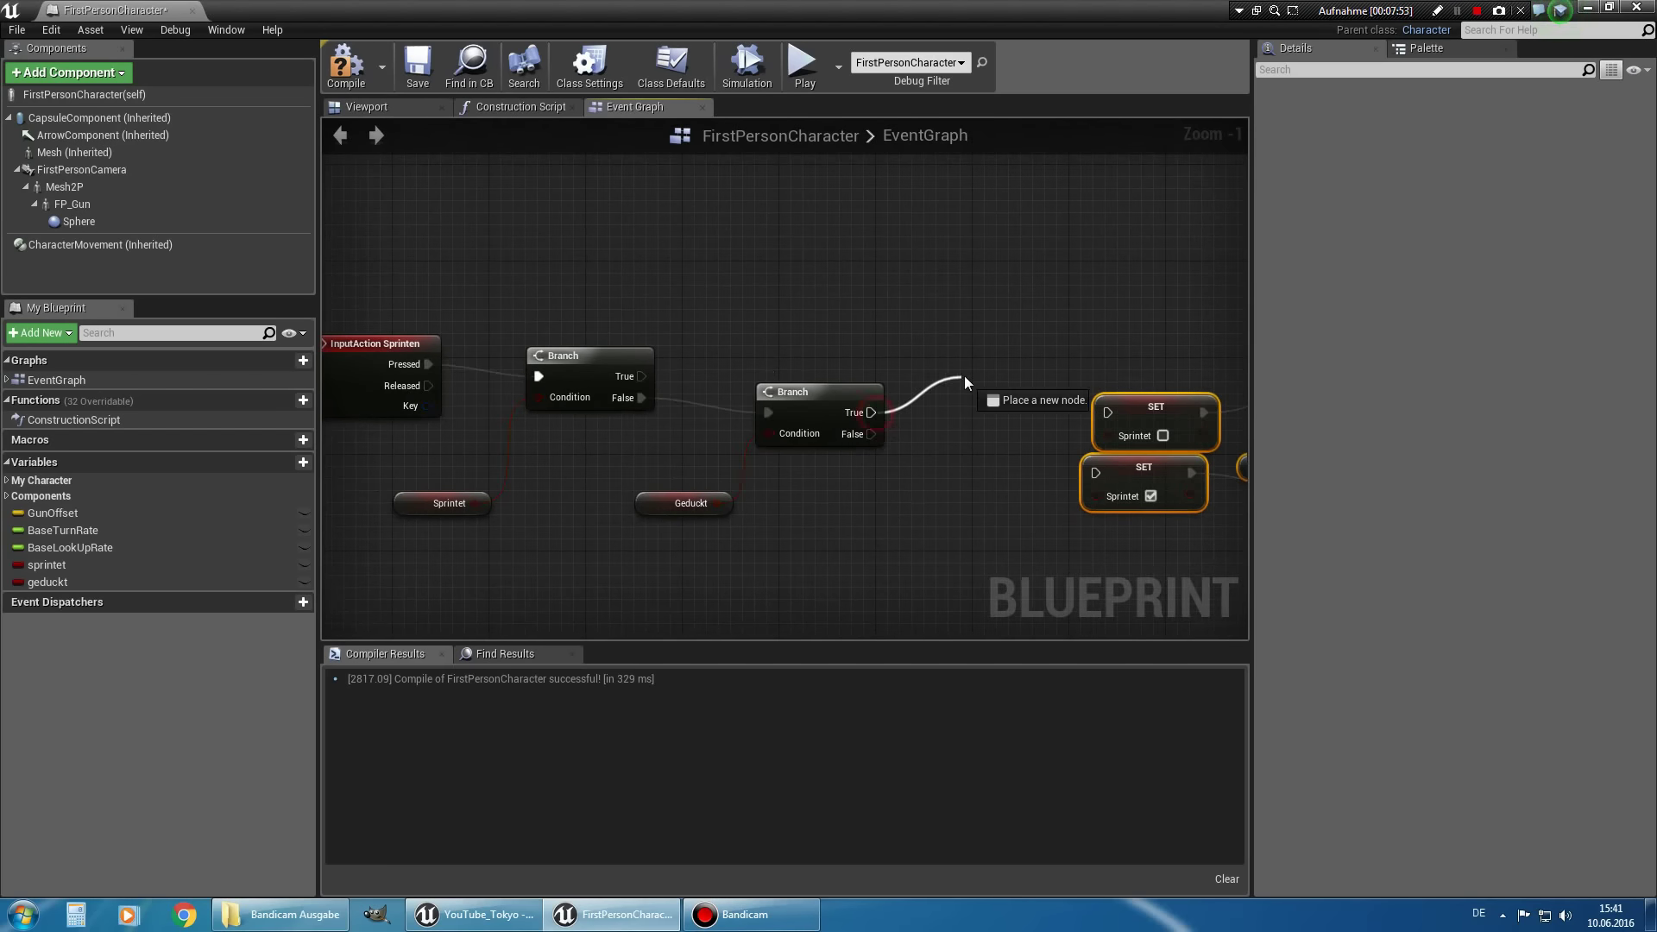
pyautogui.moveTo(958, 522)
pyautogui.mouseDown(button='right')
pyautogui.moveTo(868, 473)
pyautogui.moveTo(729, 462)
pyautogui.moveTo(941, 383)
pyautogui.mouseUp(button='right')
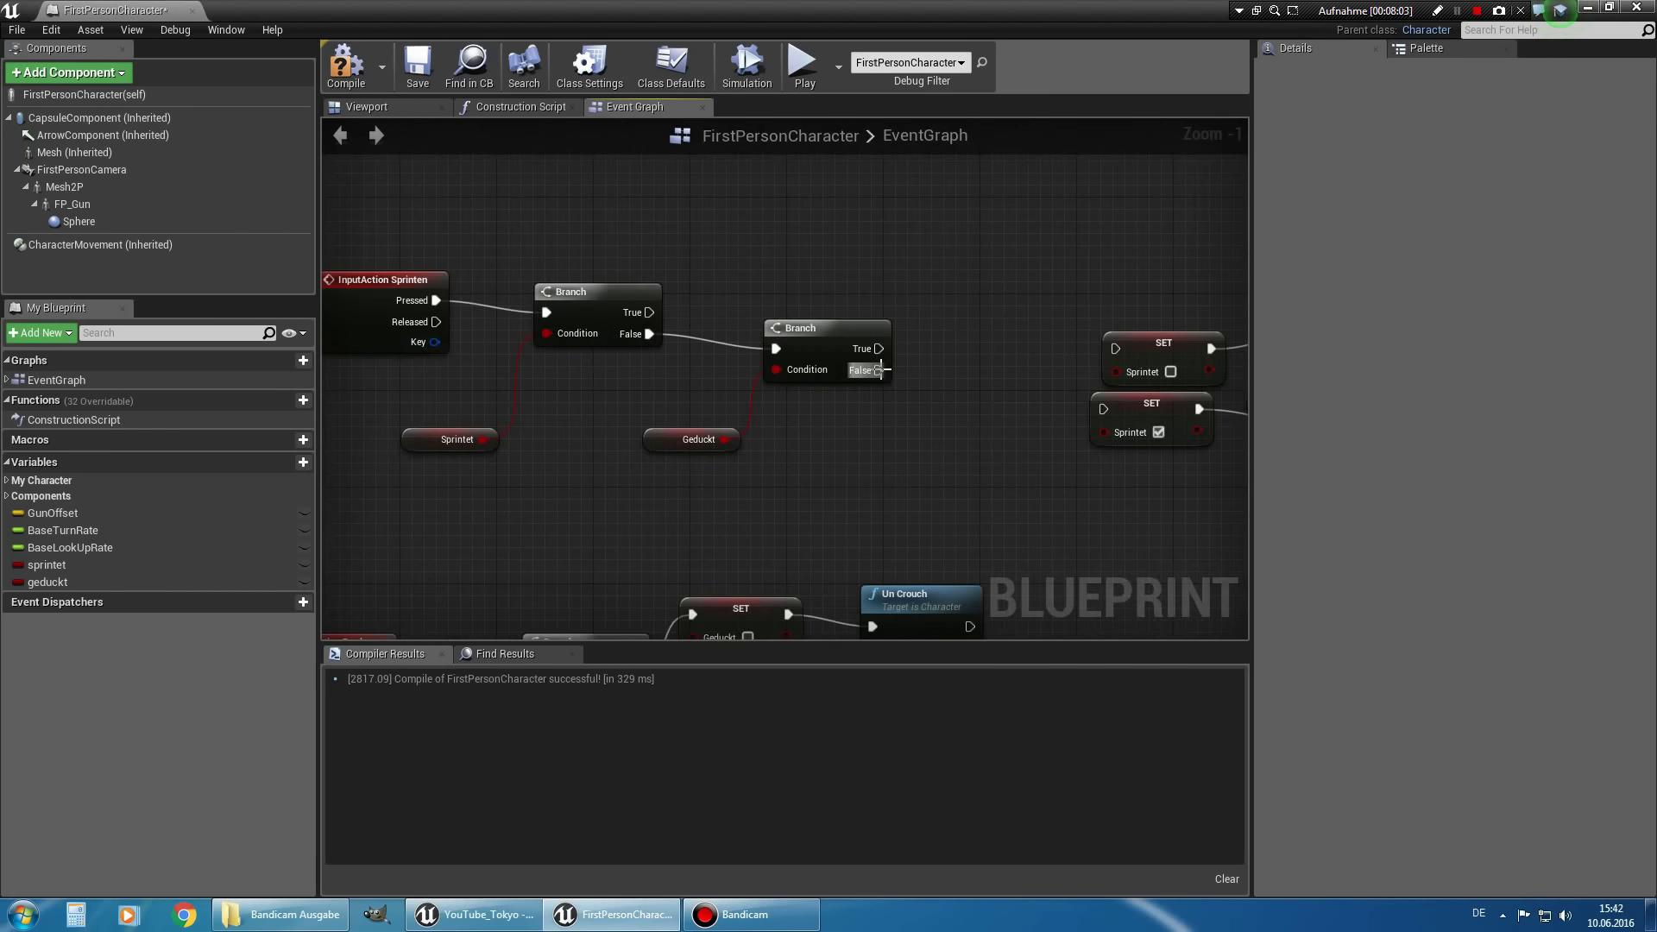
# Wire the Geduckt Branch's False output into the checked Sprintet SET node.
pyautogui.moveTo(879, 370); pyautogui.dragTo(930, 365)
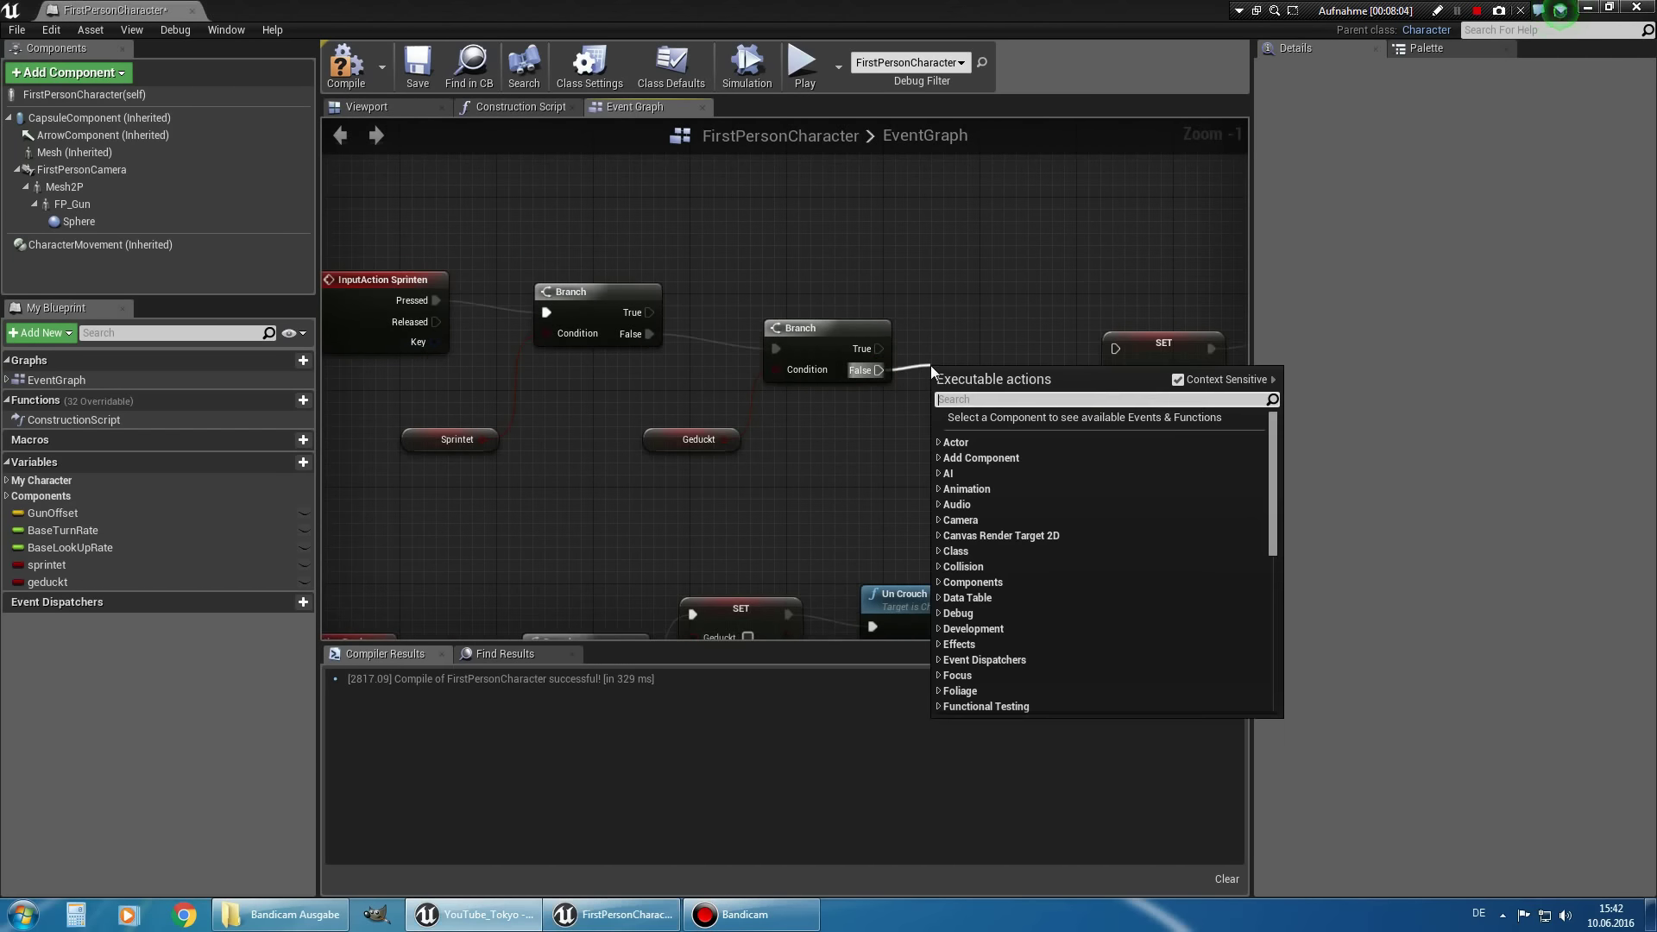
pyautogui.click(843, 429)
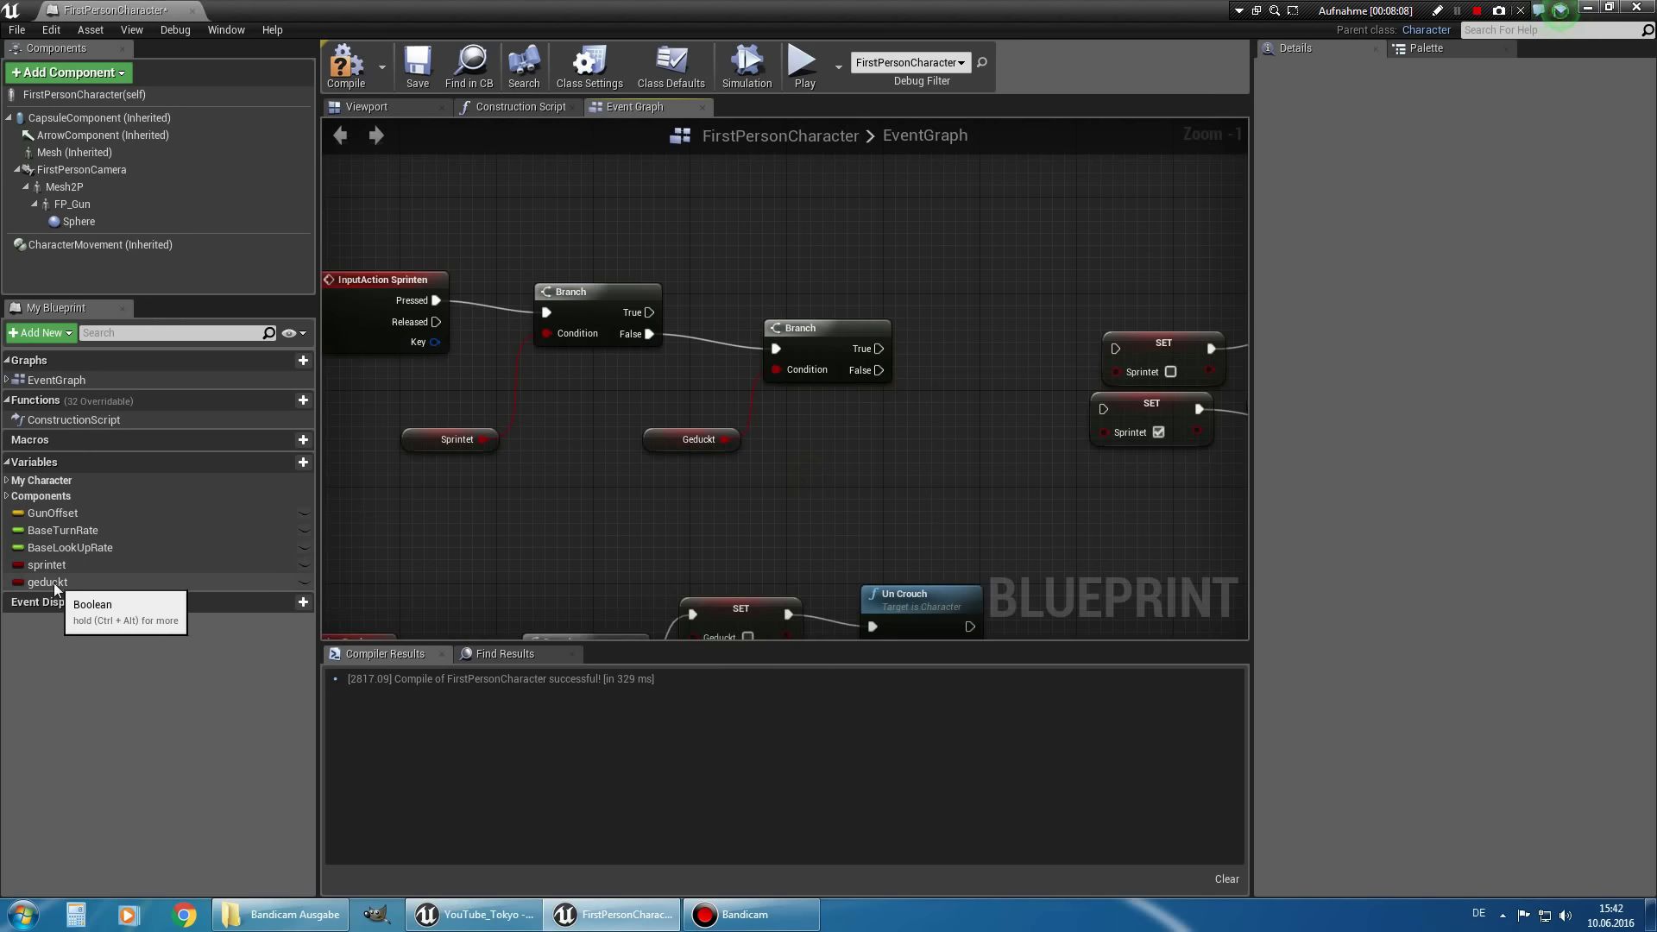
pyautogui.moveTo(48, 581)
pyautogui.mouseDown()
pyautogui.moveTo(952, 422)
pyautogui.moveTo(80, 577)
pyautogui.mouseUp()
pyautogui.moveTo(980, 369); pyautogui.dragTo(945, 382, button='right')
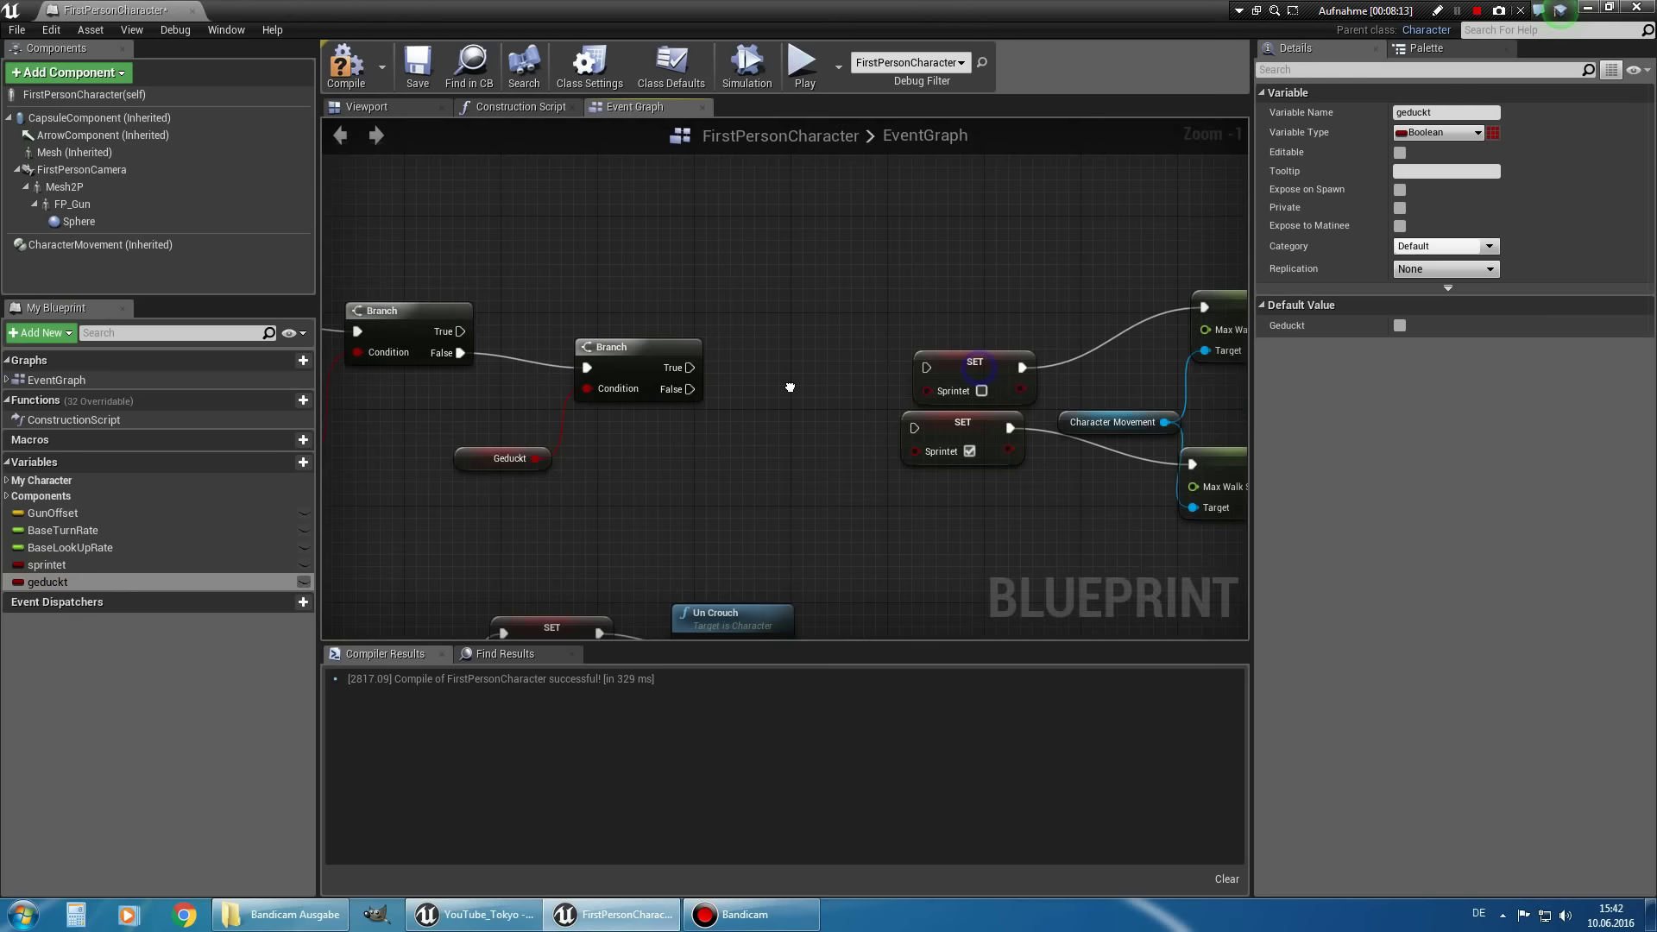
pyautogui.moveTo(844, 384); pyautogui.dragTo(934, 387)
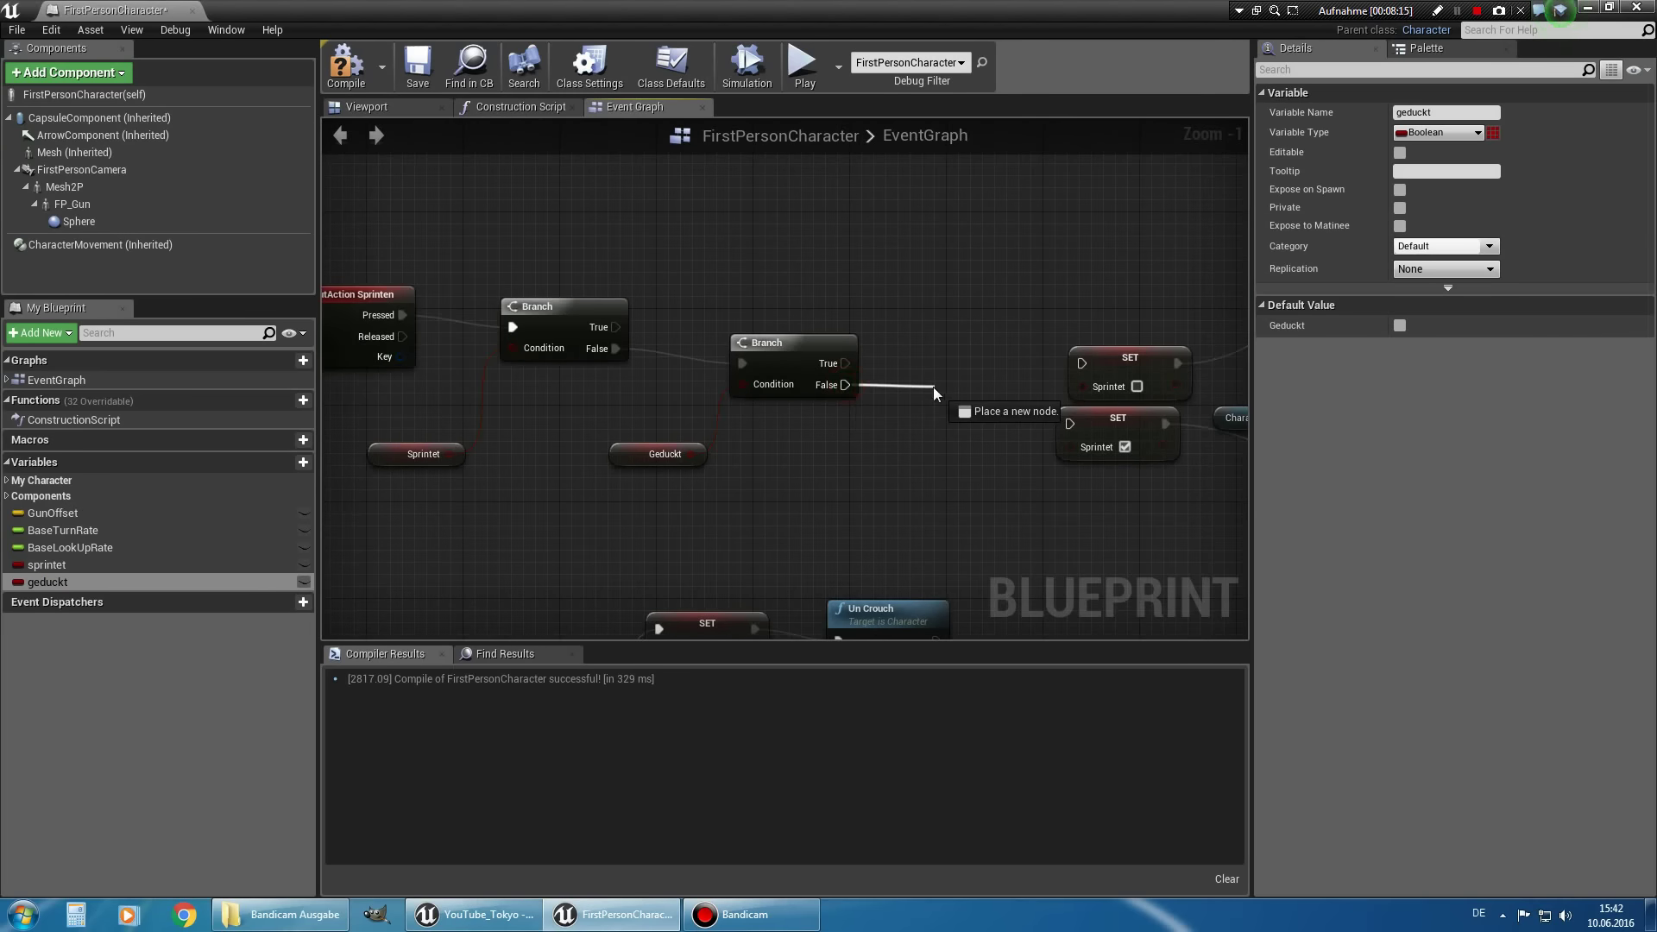
pyautogui.click(847, 466)
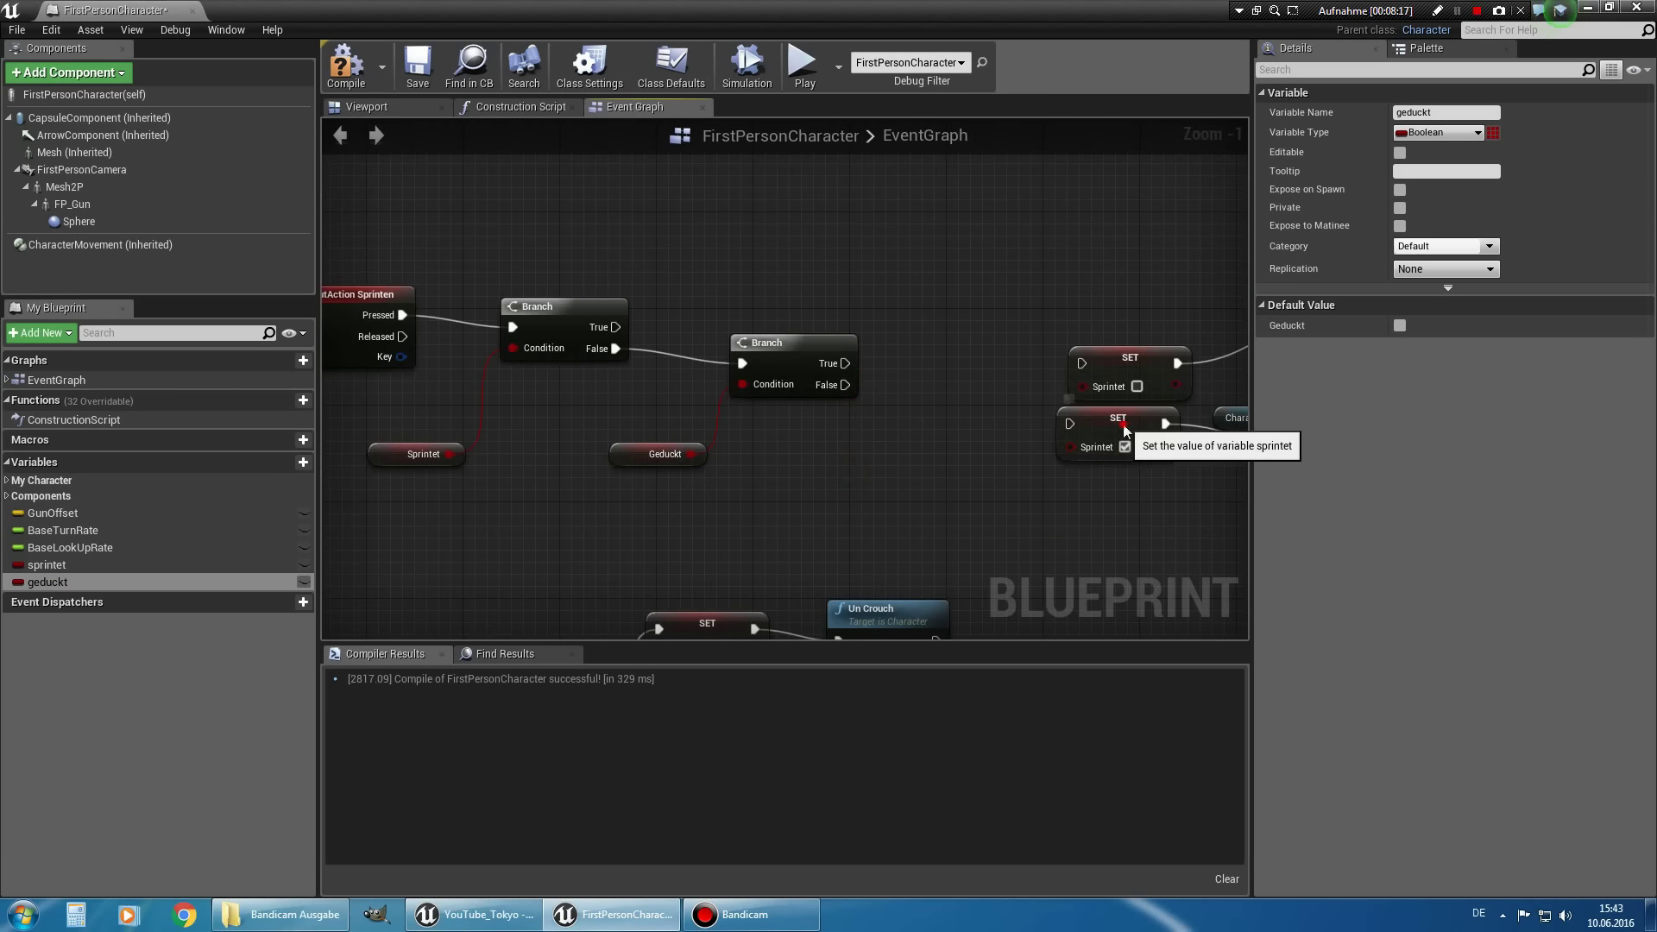
pyautogui.moveTo(1125, 430); pyautogui.dragTo(1029, 441)
pyautogui.moveTo(845, 385); pyautogui.dragTo(975, 436)
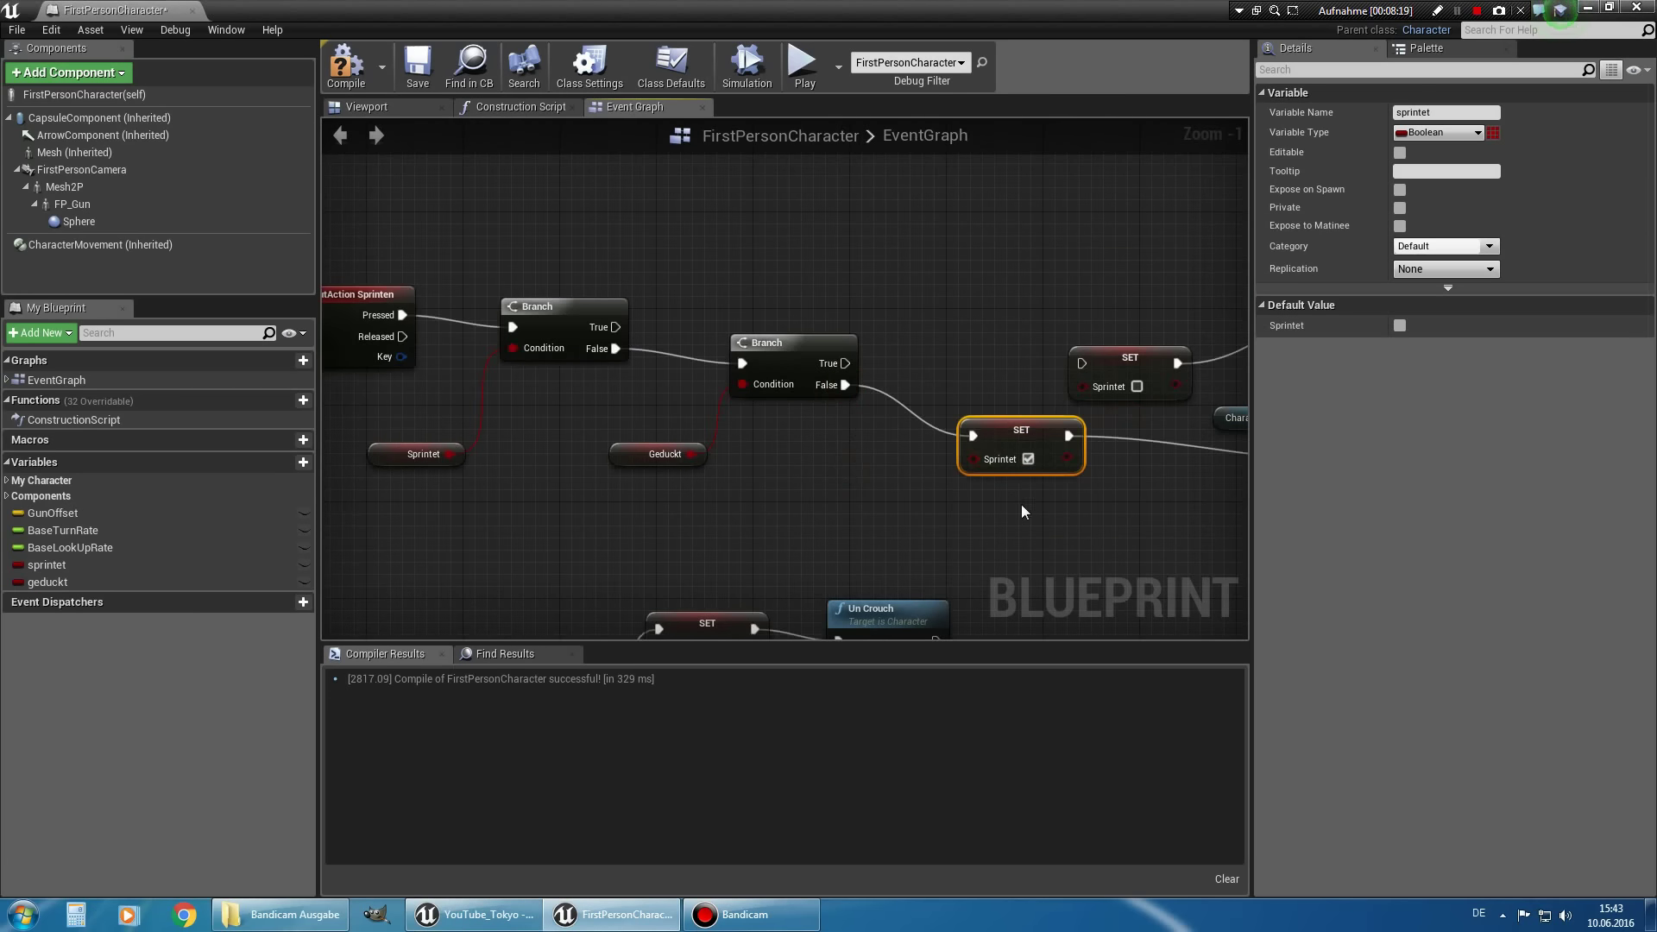
# Detach the SET node's link and reroute the 600 Max Walk Speed node's exec input to the Geduckt Branch.
pyautogui.scroll(1, 915, 440)
pyautogui.moveTo(910, 432)
pyautogui.mouseDown(button='right')
pyautogui.moveTo(739, 438)
pyautogui.moveTo(920, 448)
pyautogui.mouseUp(button='right')
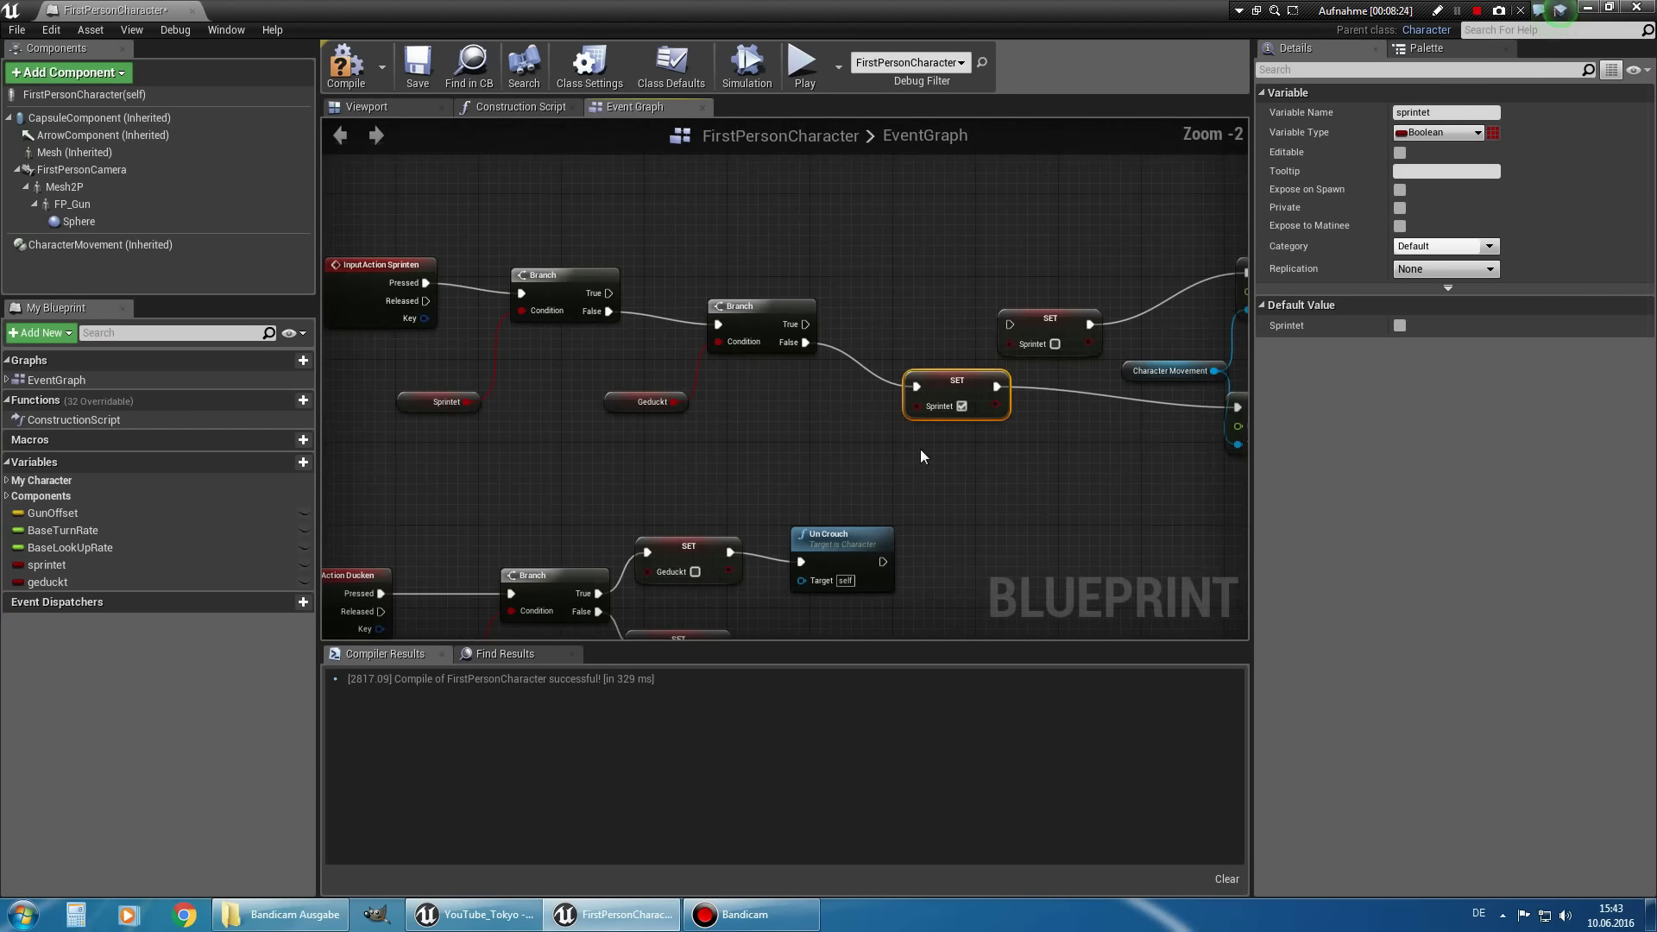
pyautogui.scroll(-3, 753, 421)
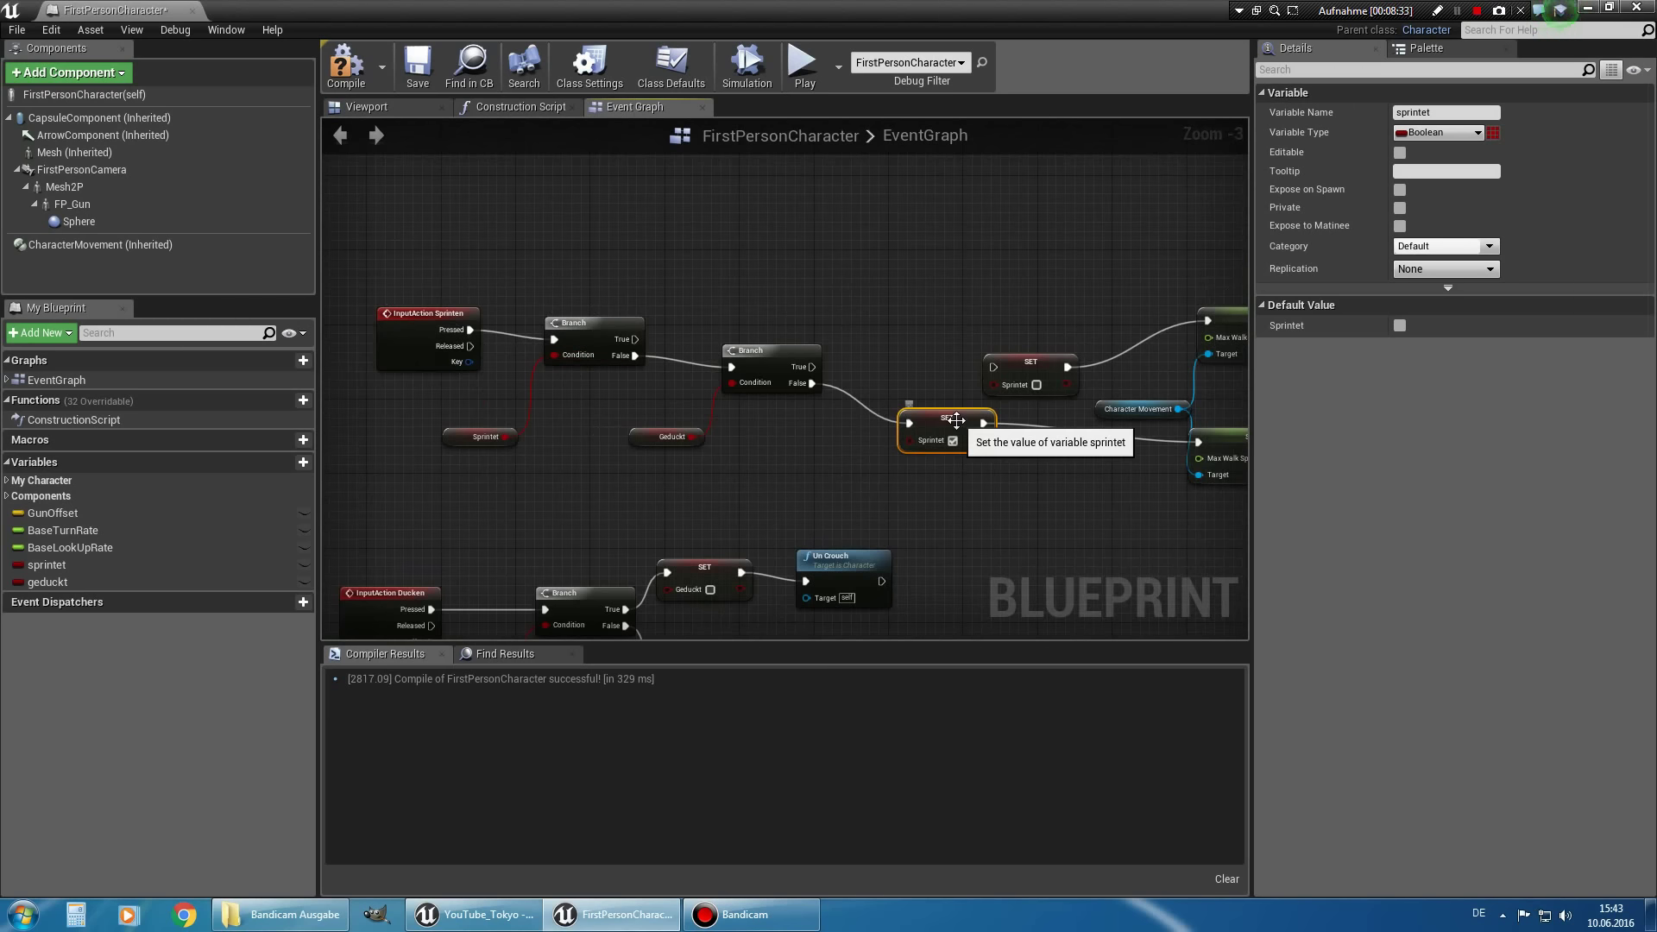
pyautogui.moveTo(798, 378); pyautogui.dragTo(807, 378)
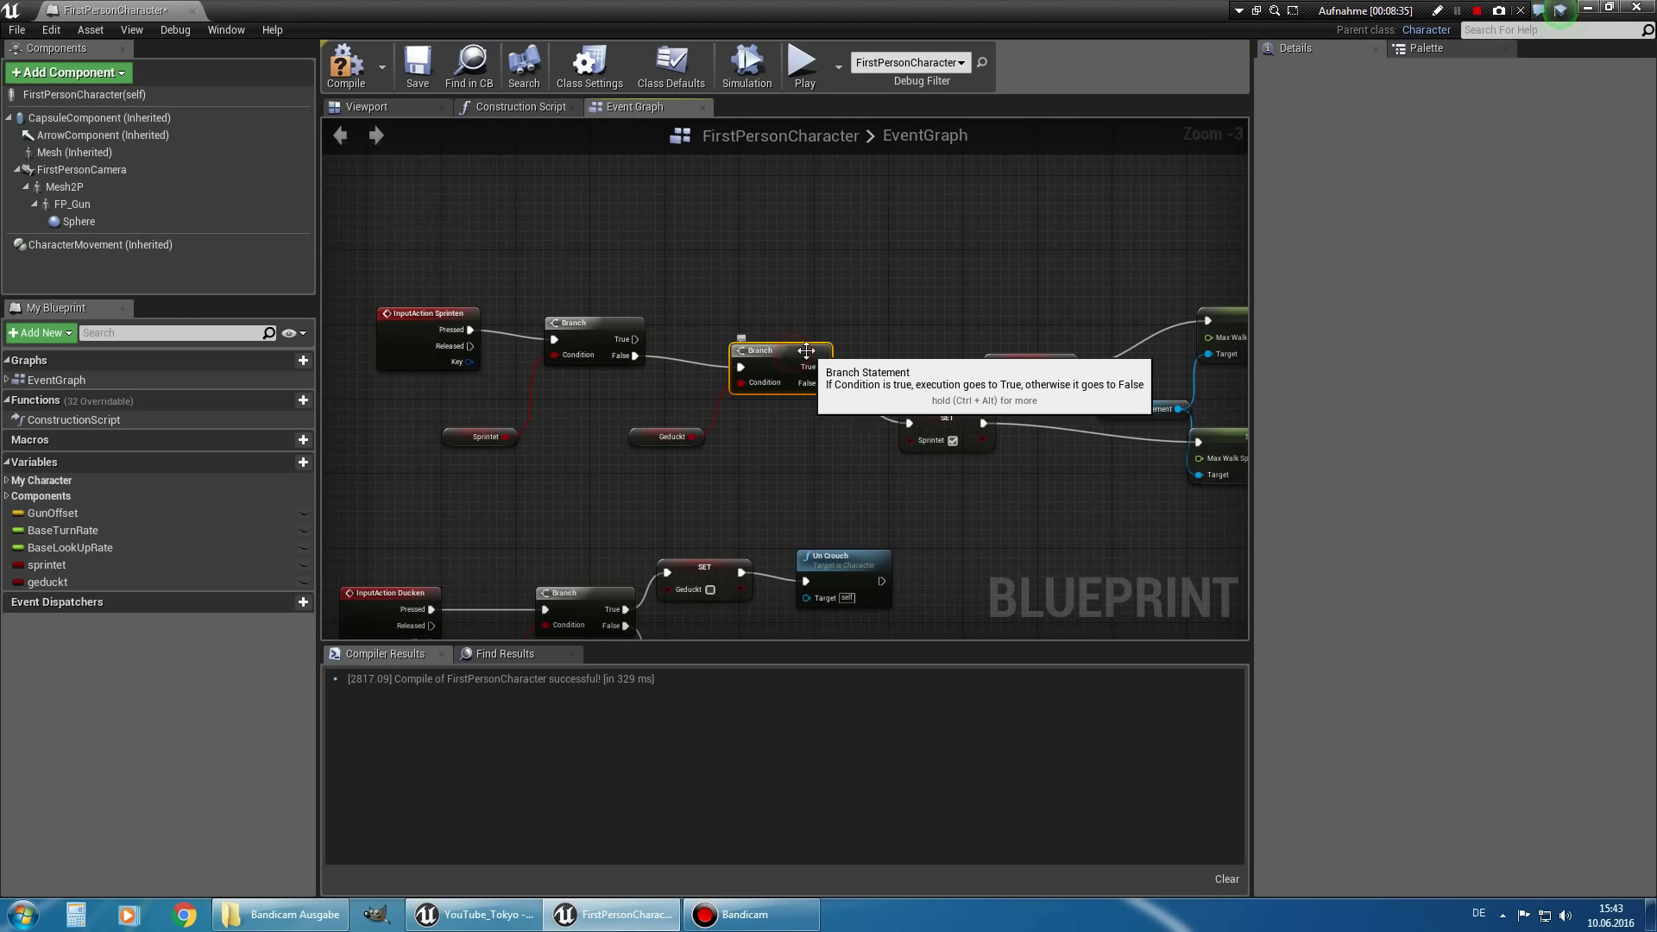
pyautogui.click(951, 421)
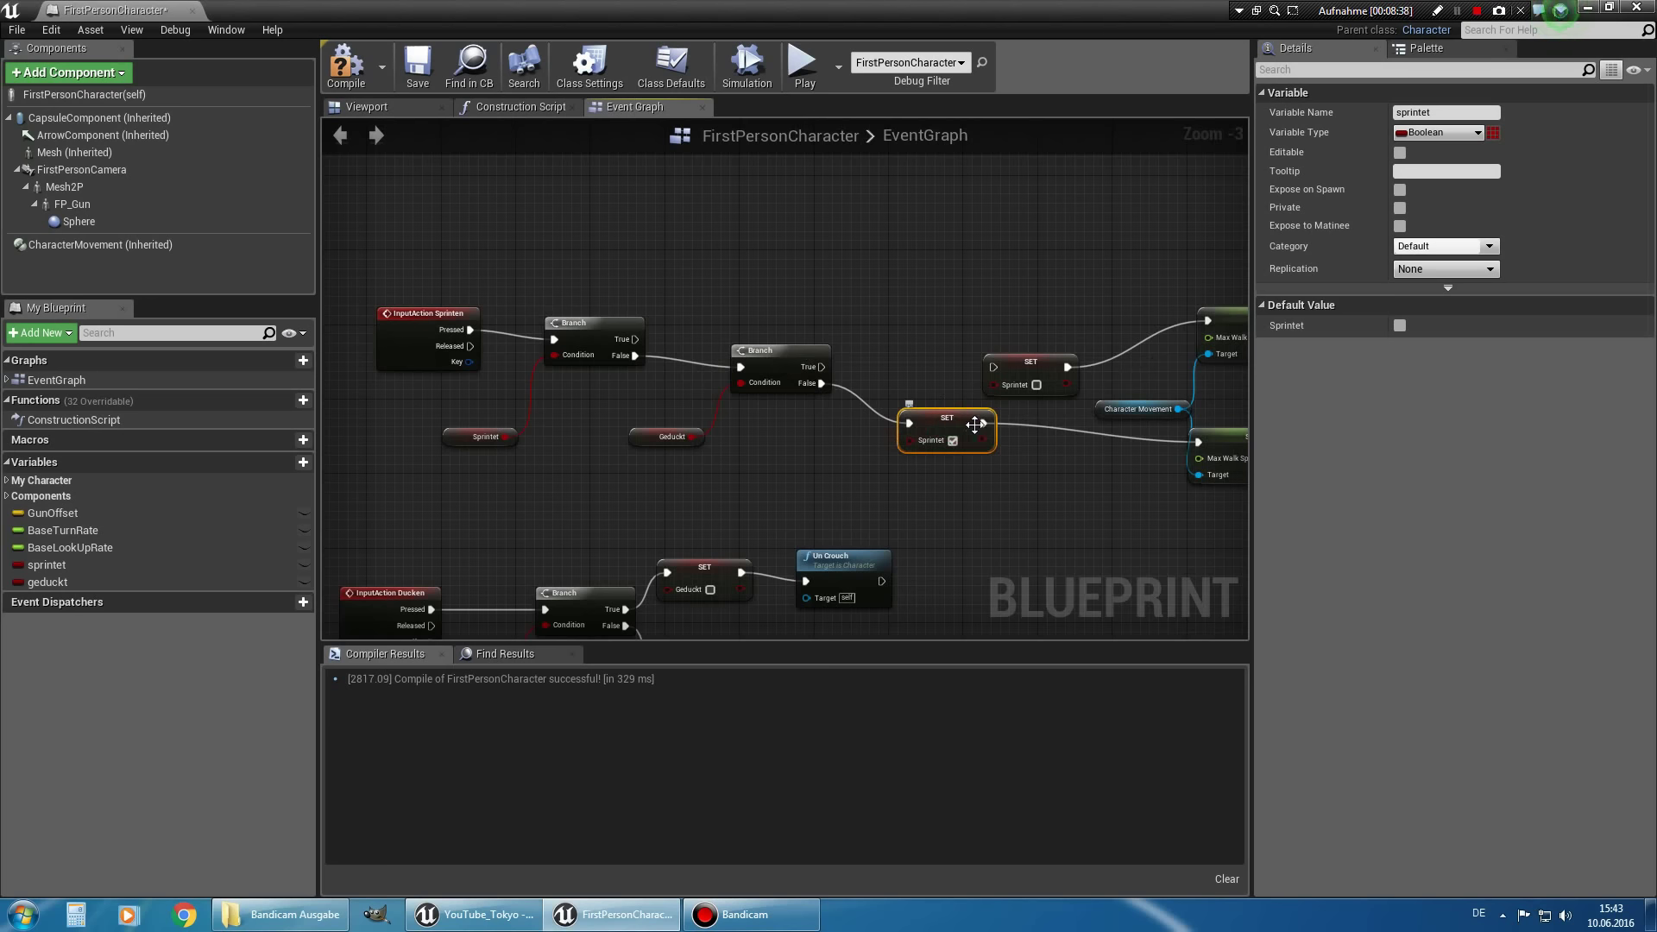
pyautogui.keyDown('alt'); pyautogui.click(983, 423); pyautogui.keyUp('alt')
pyautogui.moveTo(1198, 441); pyautogui.dragTo(822, 369)
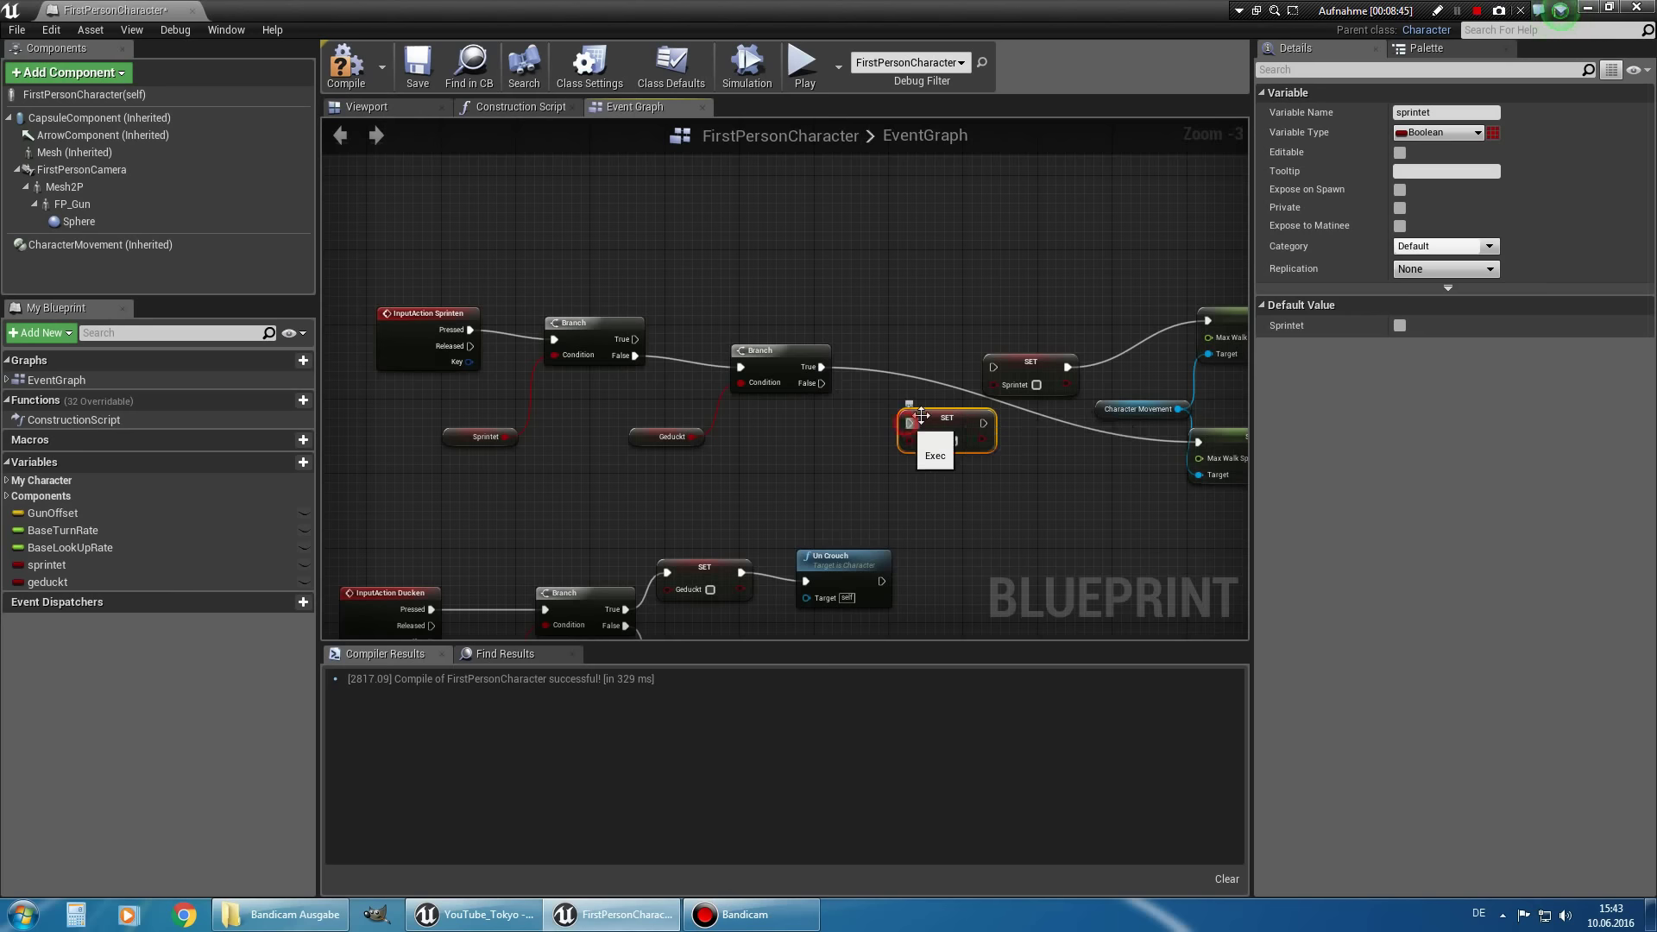
# Place the Sprintet setter before the Geduckt Branch and chain it into that Branch.
pyautogui.moveTo(956, 418)
pyautogui.mouseDown()
pyautogui.moveTo(692, 343)
pyautogui.moveTo(900, 389)
pyautogui.mouseUp()
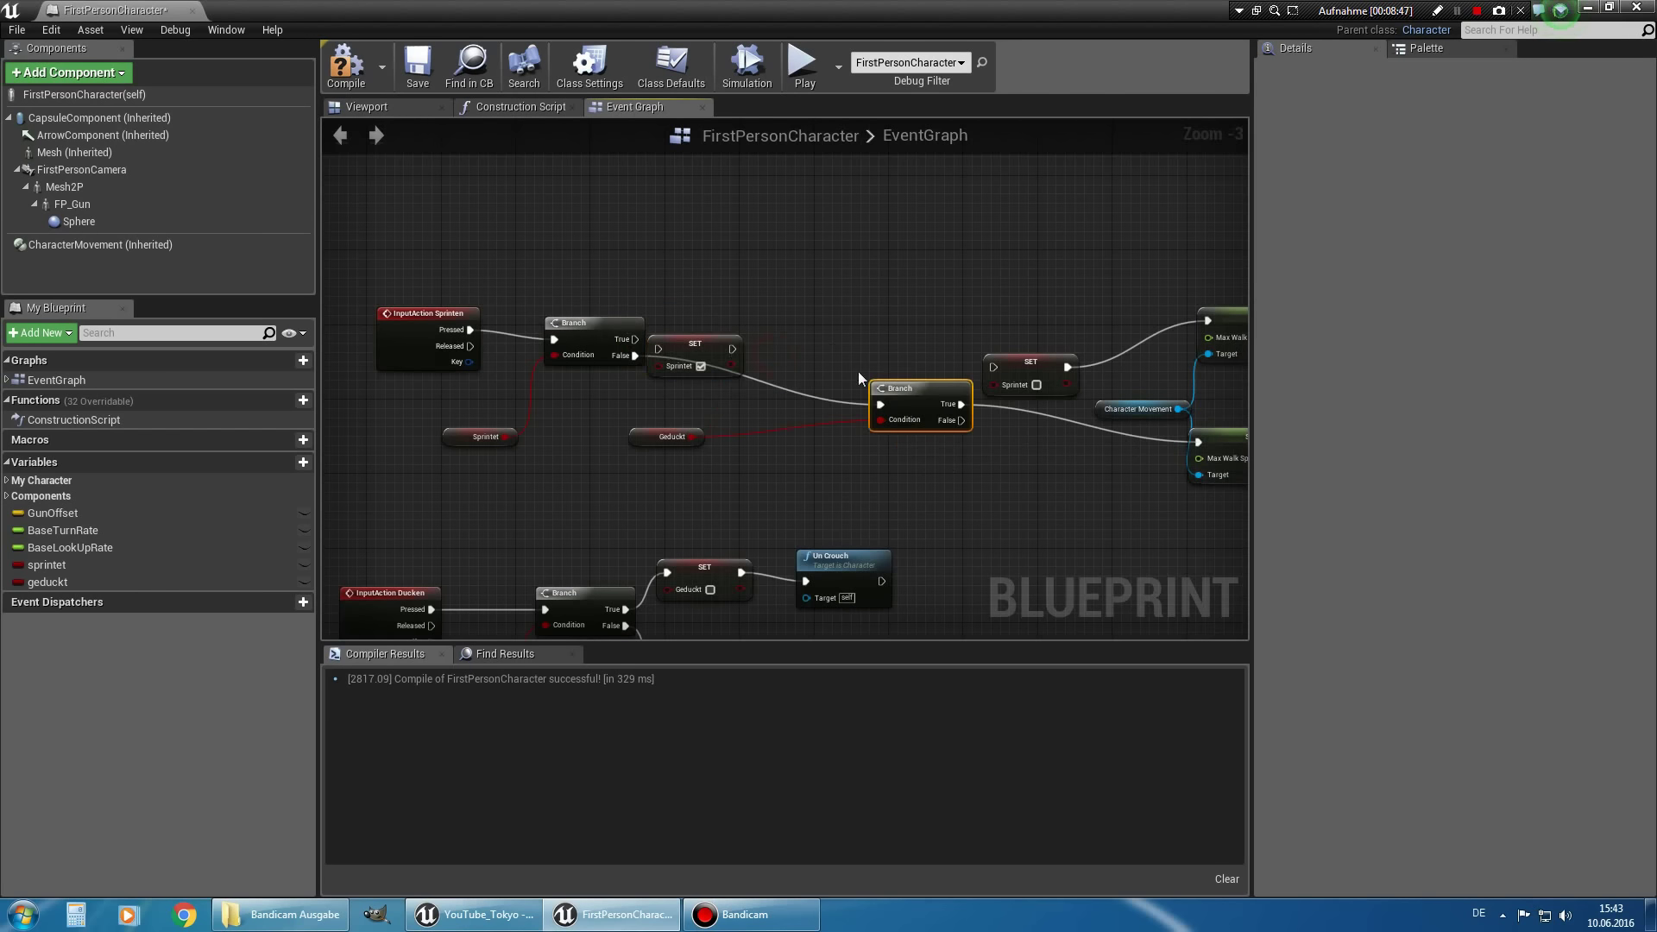
pyautogui.moveTo(711, 348); pyautogui.dragTo(758, 357)
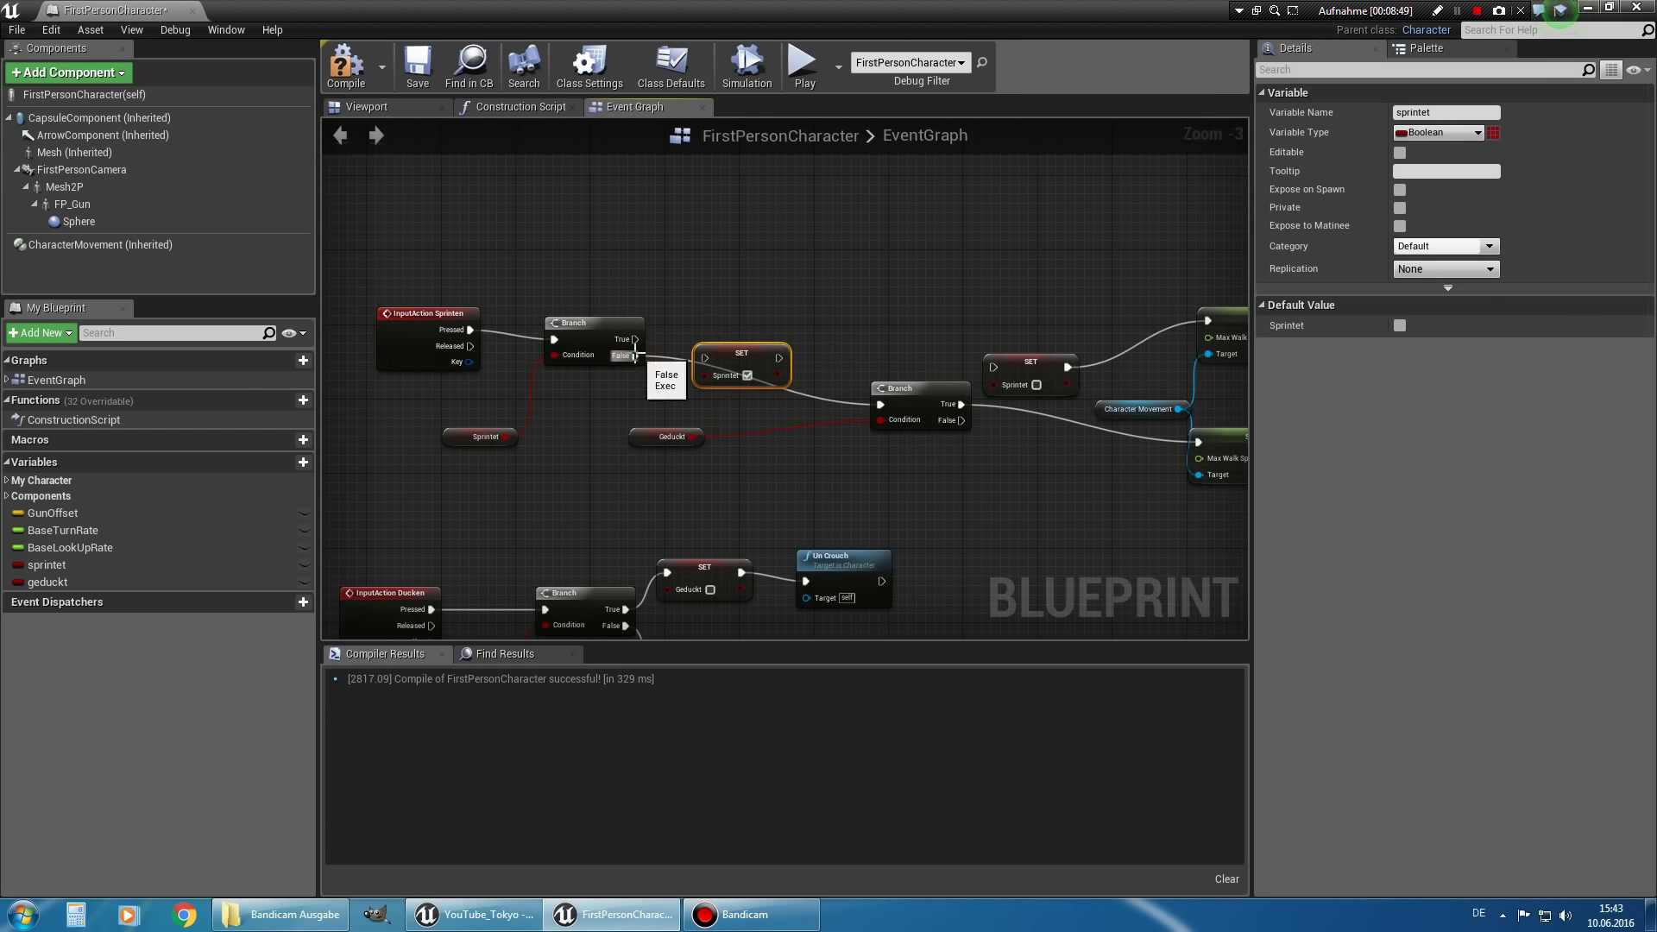
pyautogui.moveTo(634, 355); pyautogui.dragTo(876, 402)
pyautogui.moveTo(740, 364); pyautogui.dragTo(750, 373)
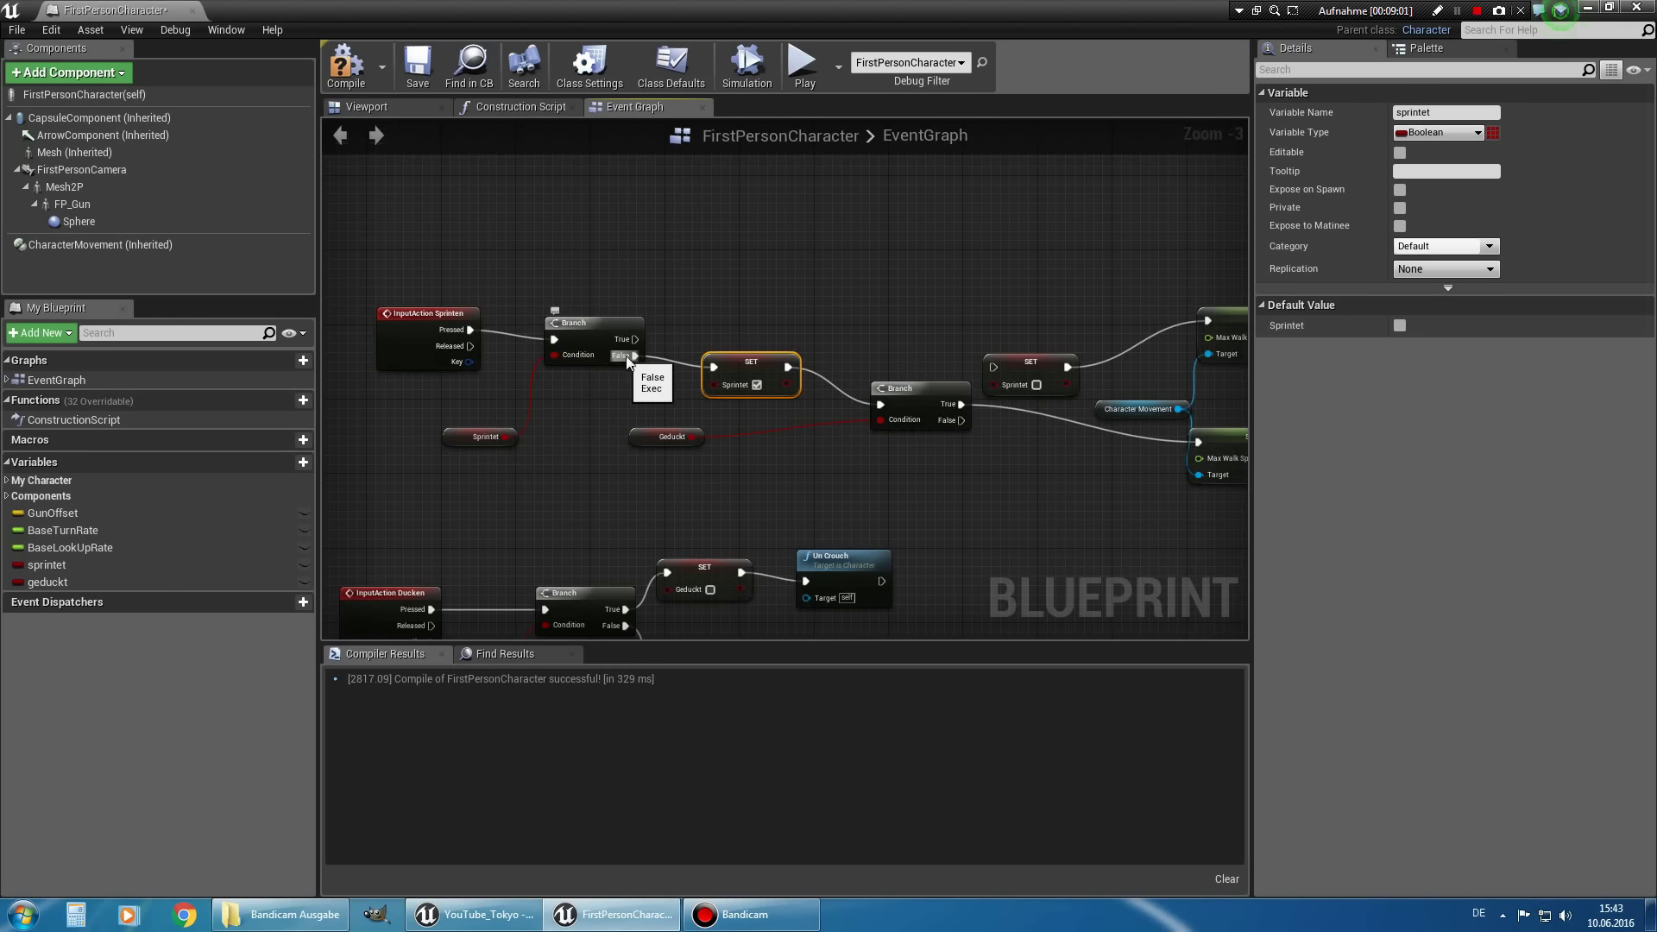
# Connect the Geduckt Branch's False output to the 600 Max Walk Speed setter.
pyautogui.moveTo(818, 429); pyautogui.dragTo(672, 421, button='right')
pyautogui.scroll(2, 672, 421)
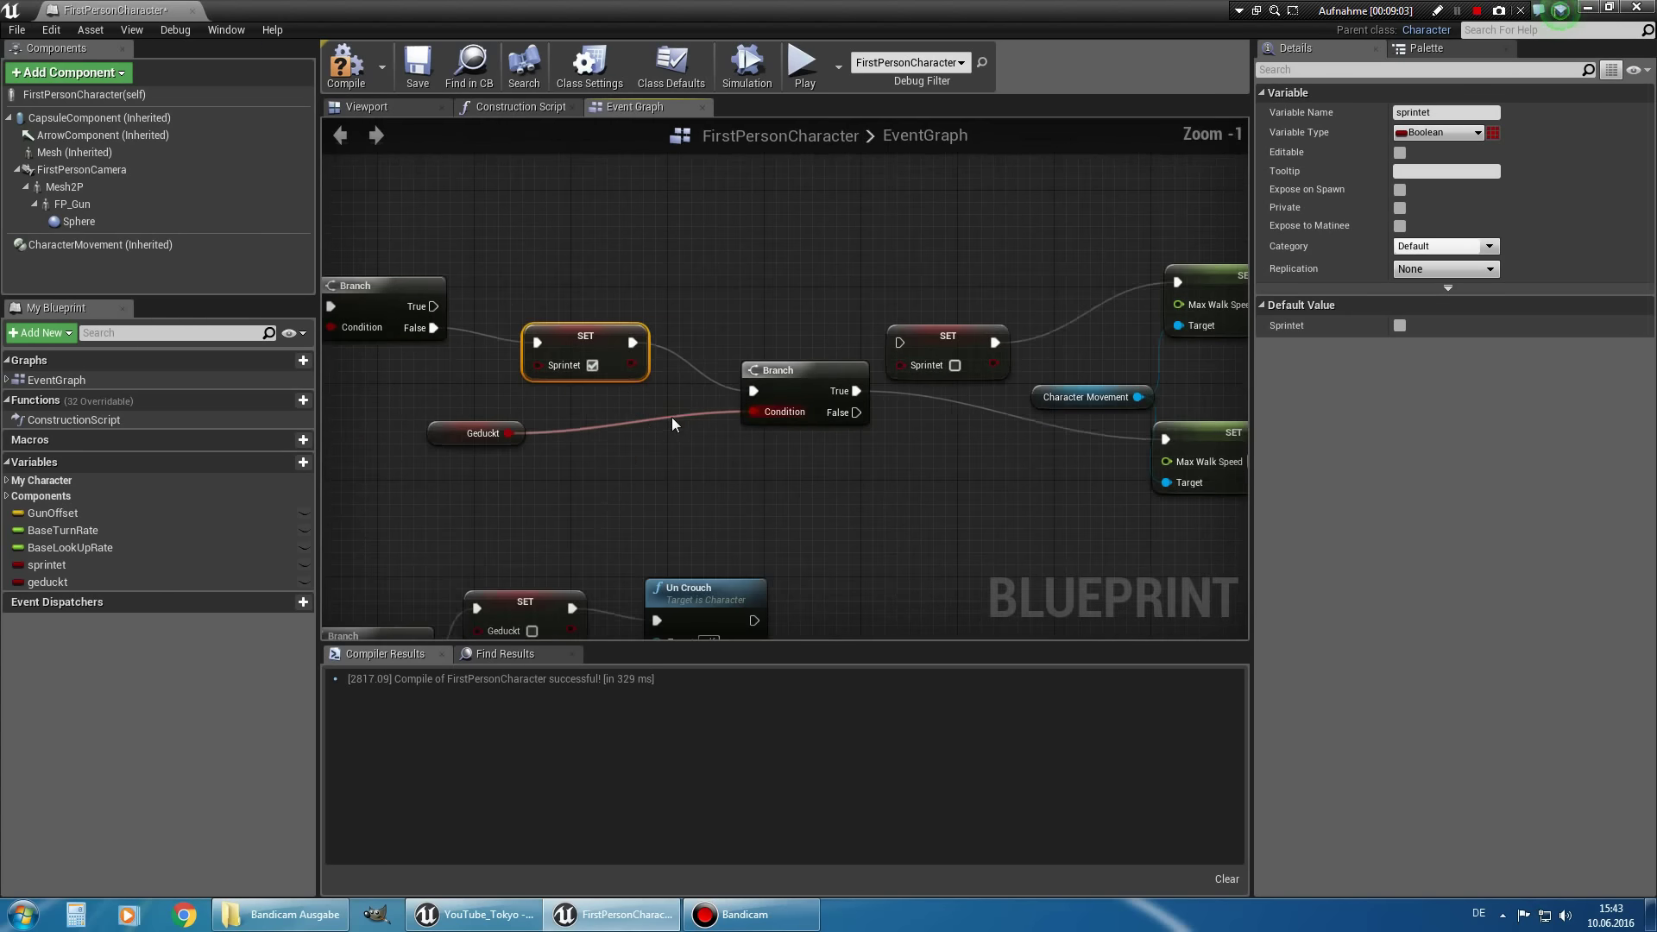
pyautogui.moveTo(804, 377); pyautogui.dragTo(770, 374)
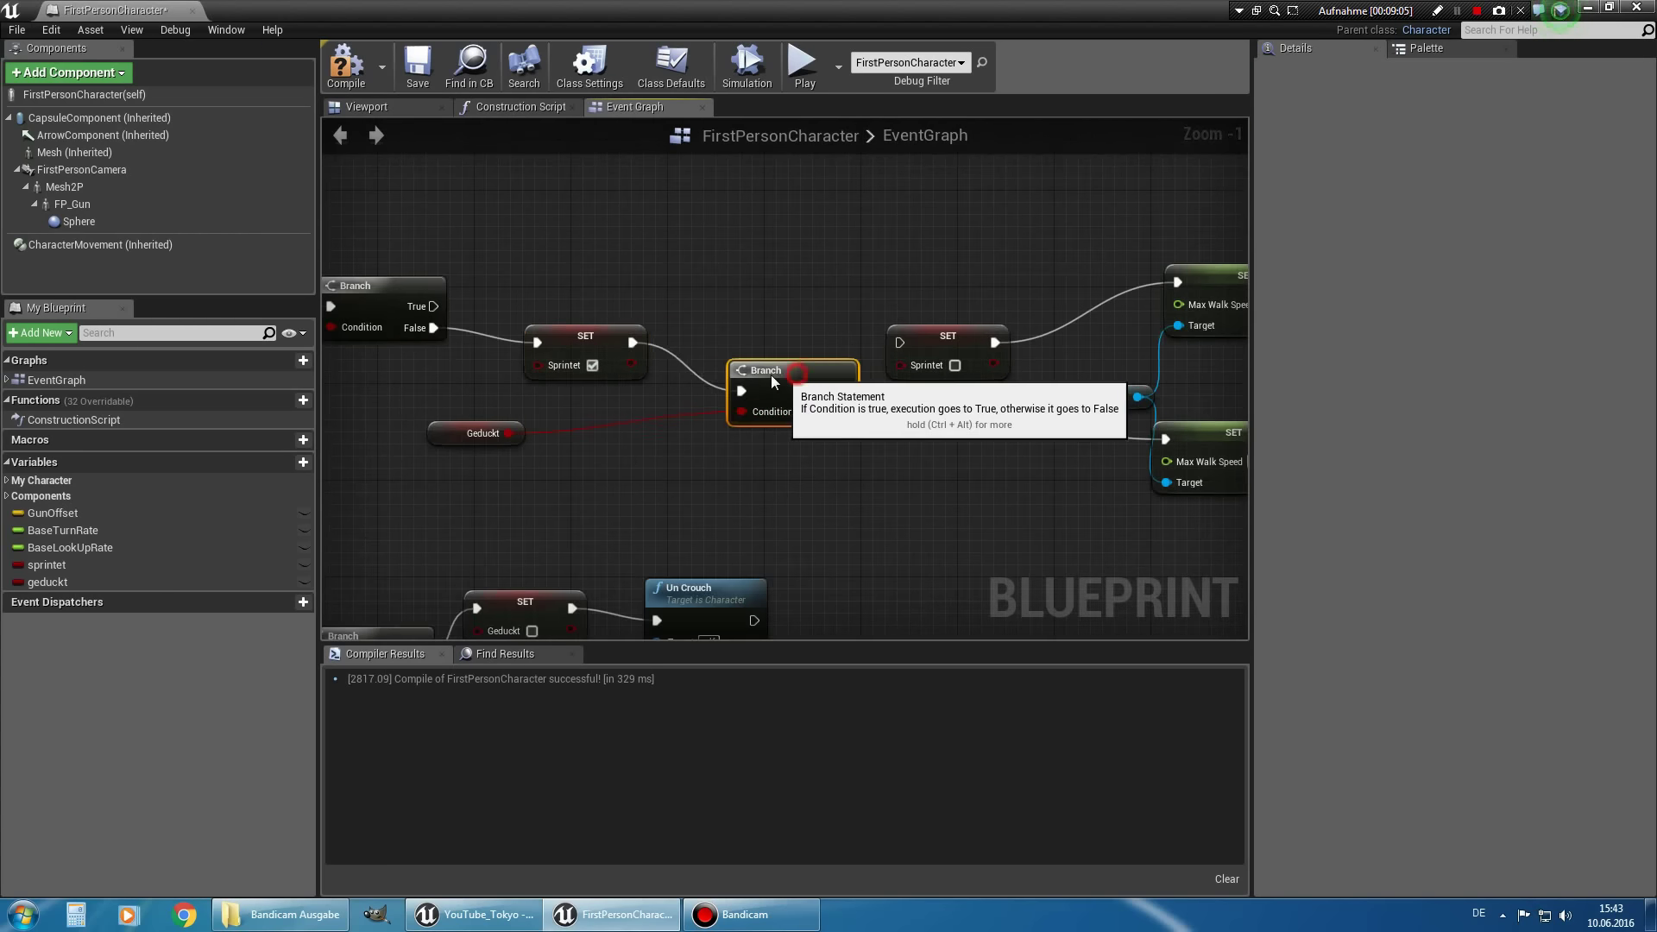
pyautogui.moveTo(478, 437); pyautogui.dragTo(476, 459)
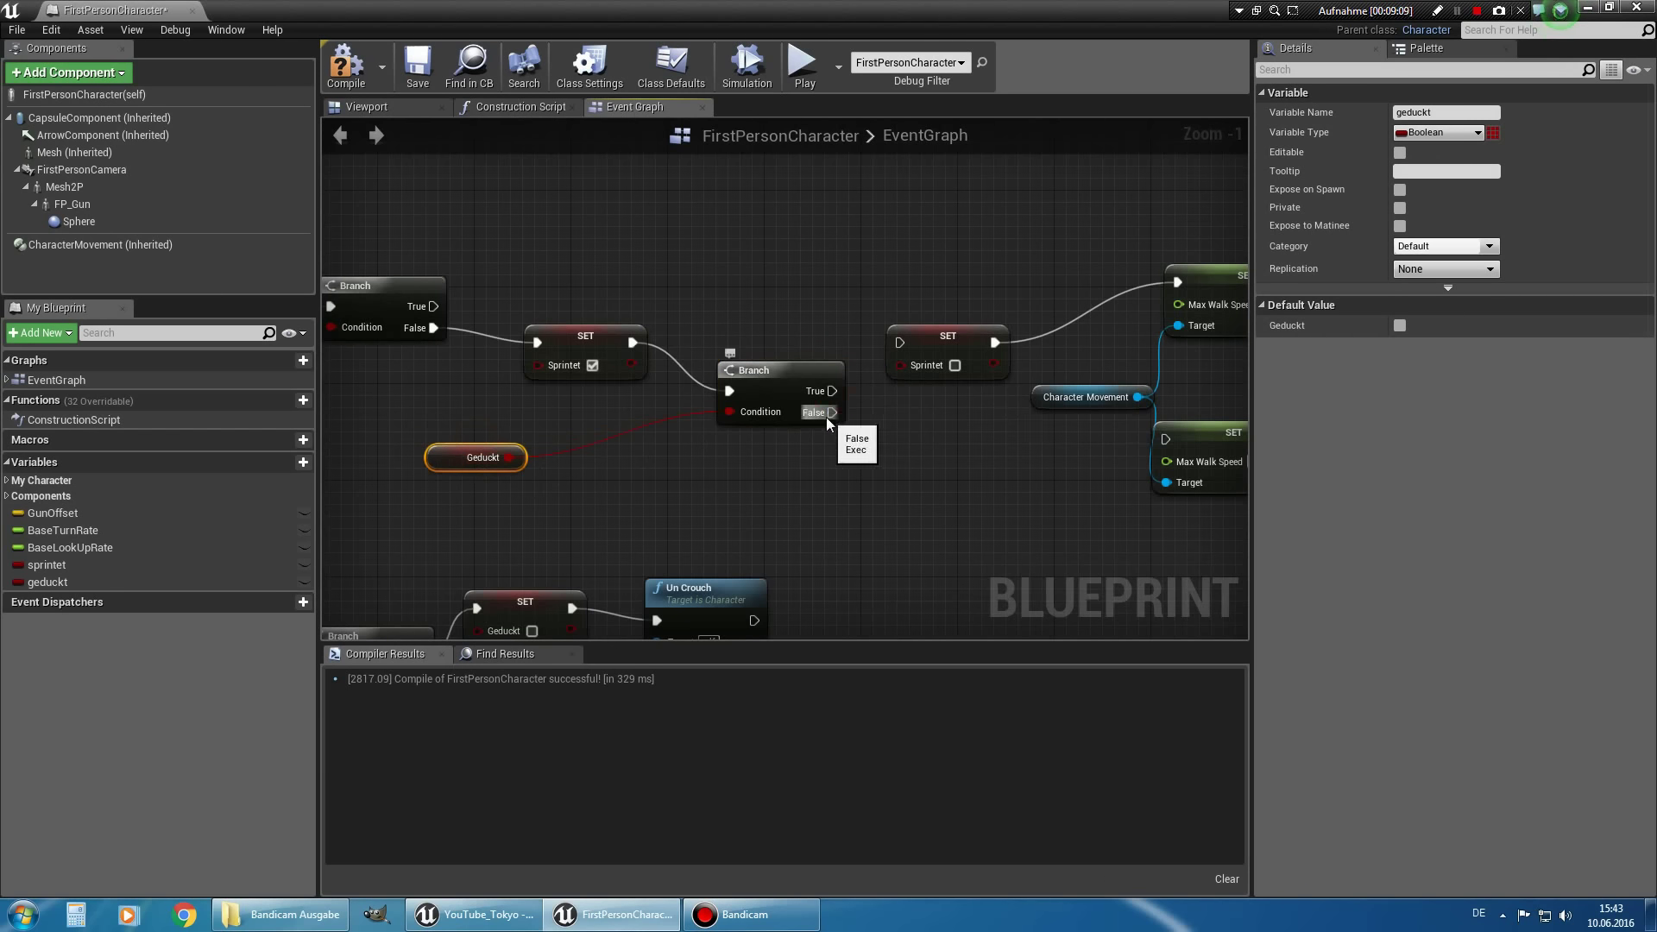
pyautogui.moveTo(830, 413); pyautogui.dragTo(1165, 439)
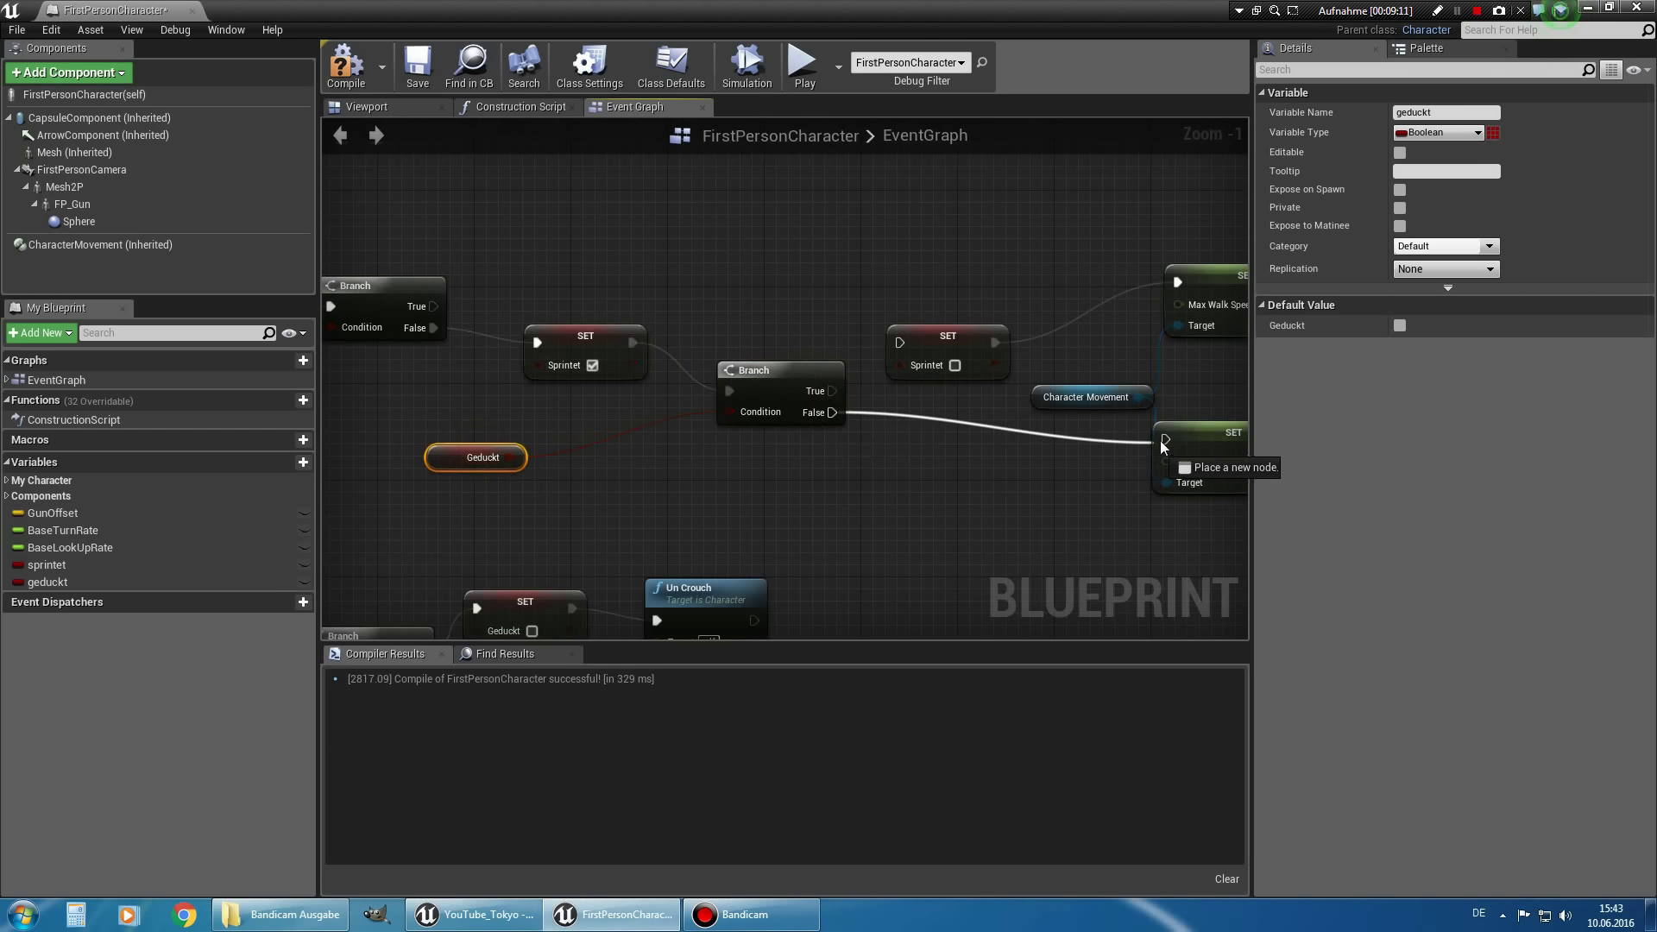
# Delete the unchecked Sprintet SET and the 300 Max Walk Speed setter.
pyautogui.moveTo(1125, 489); pyautogui.dragTo(1068, 443, button='right')
pyautogui.moveTo(793, 513); pyautogui.dragTo(922, 510, button='right')
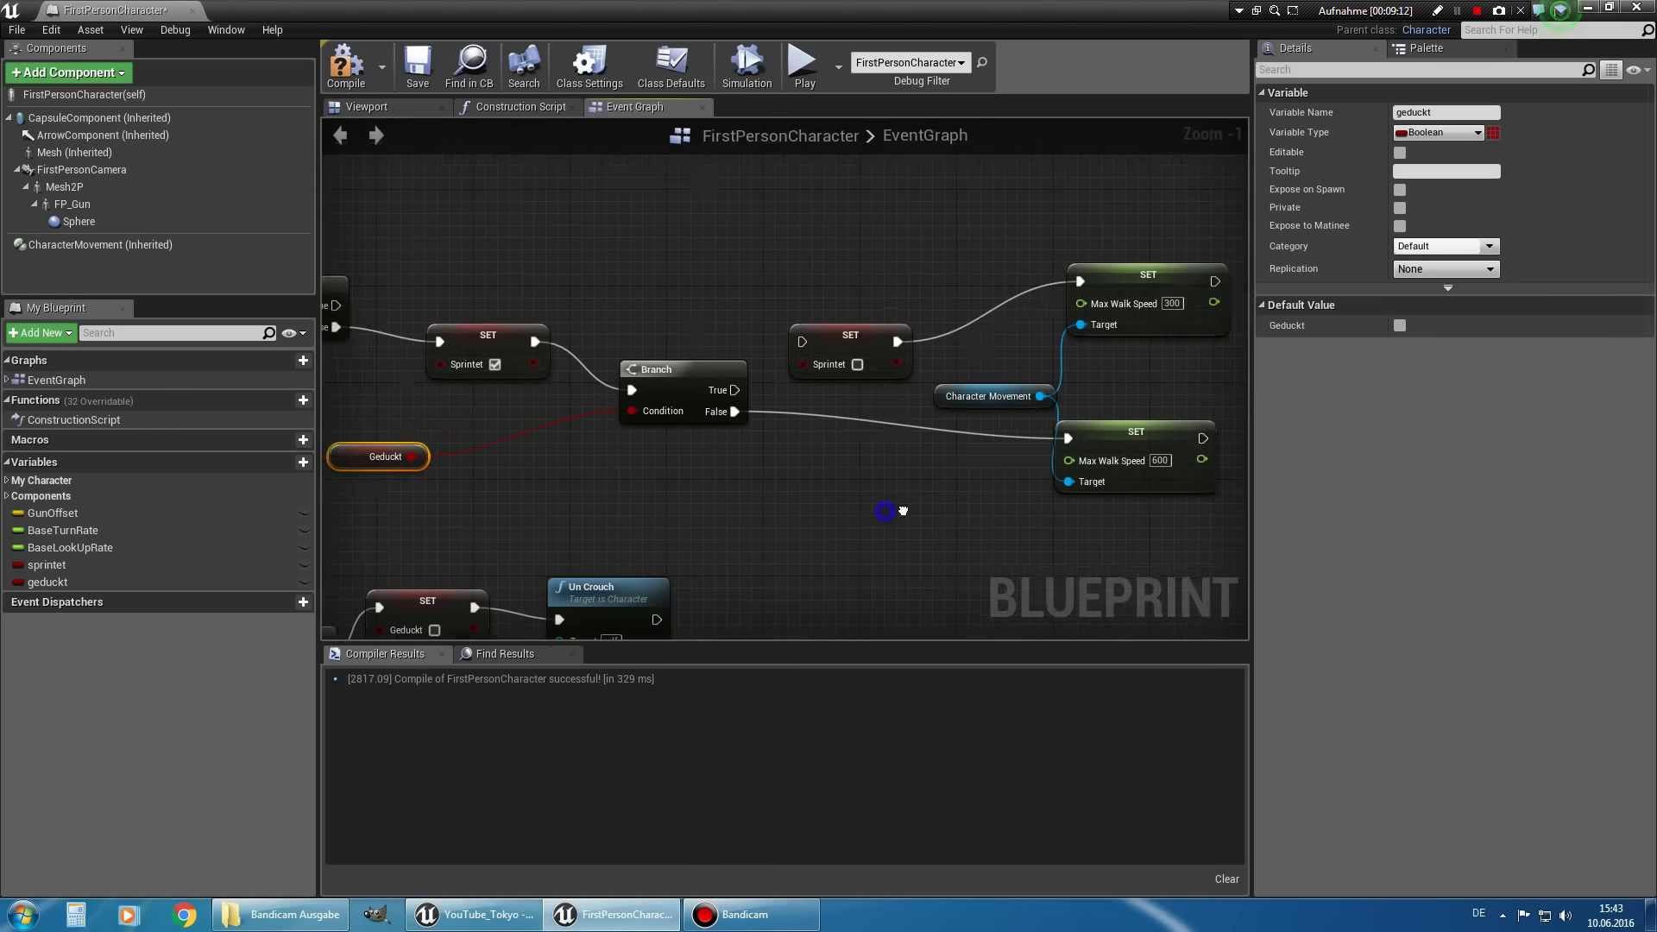
pyautogui.click(862, 334)
pyautogui.moveTo(869, 349); pyautogui.dragTo(812, 324, button='right')
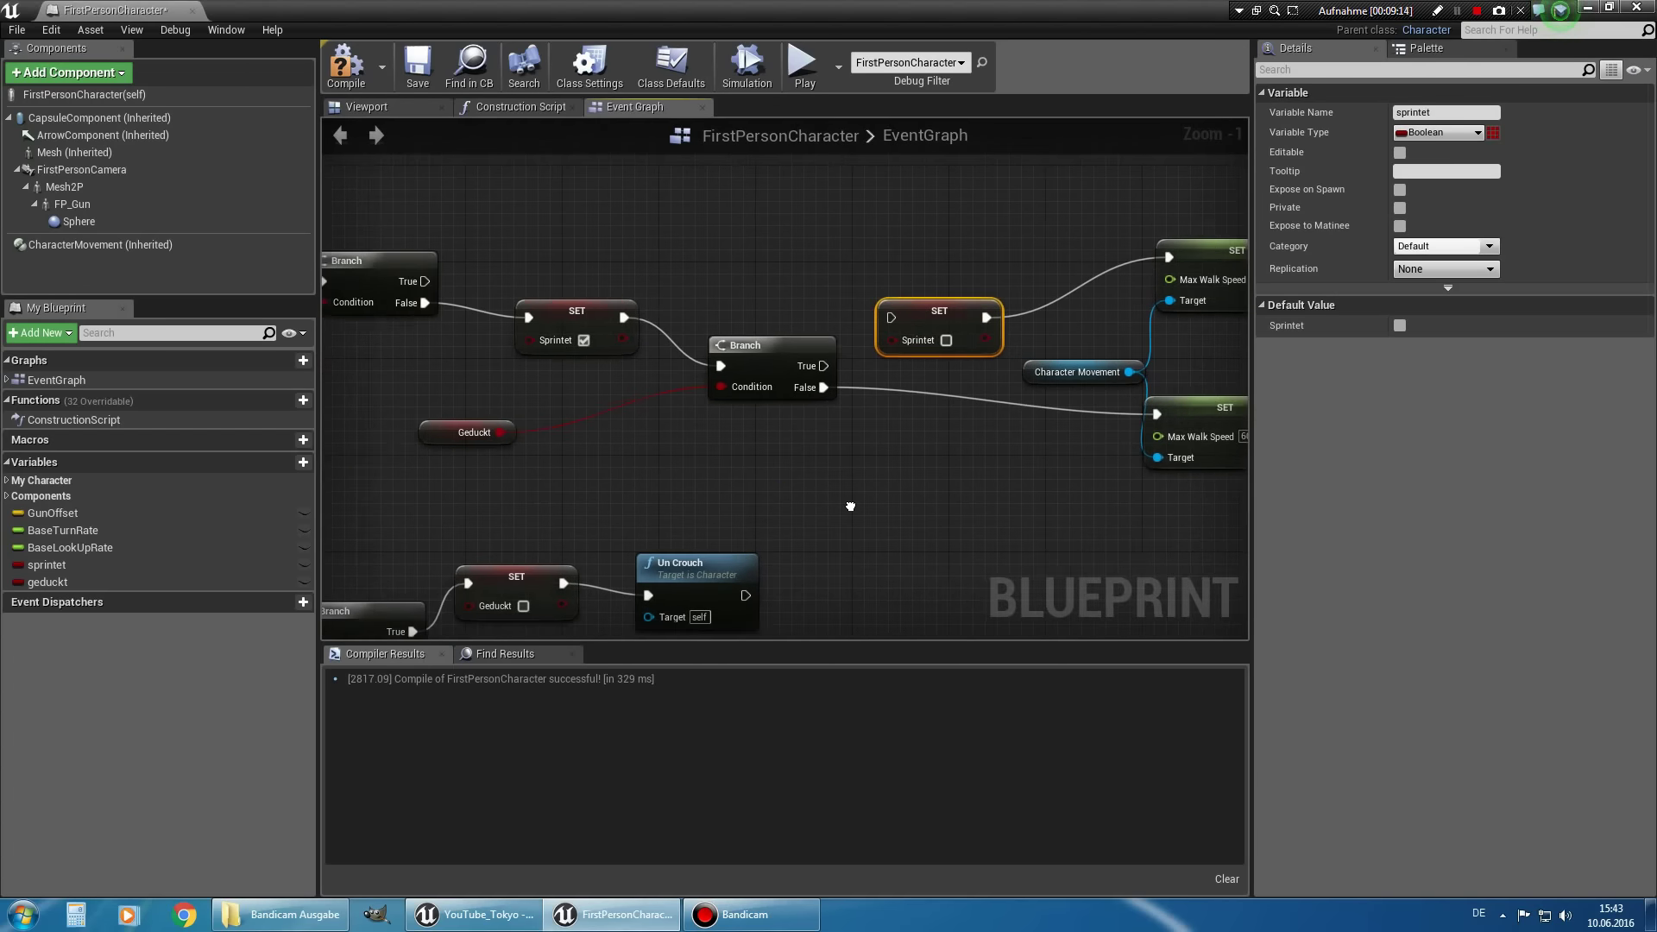
pyautogui.press('Delete')
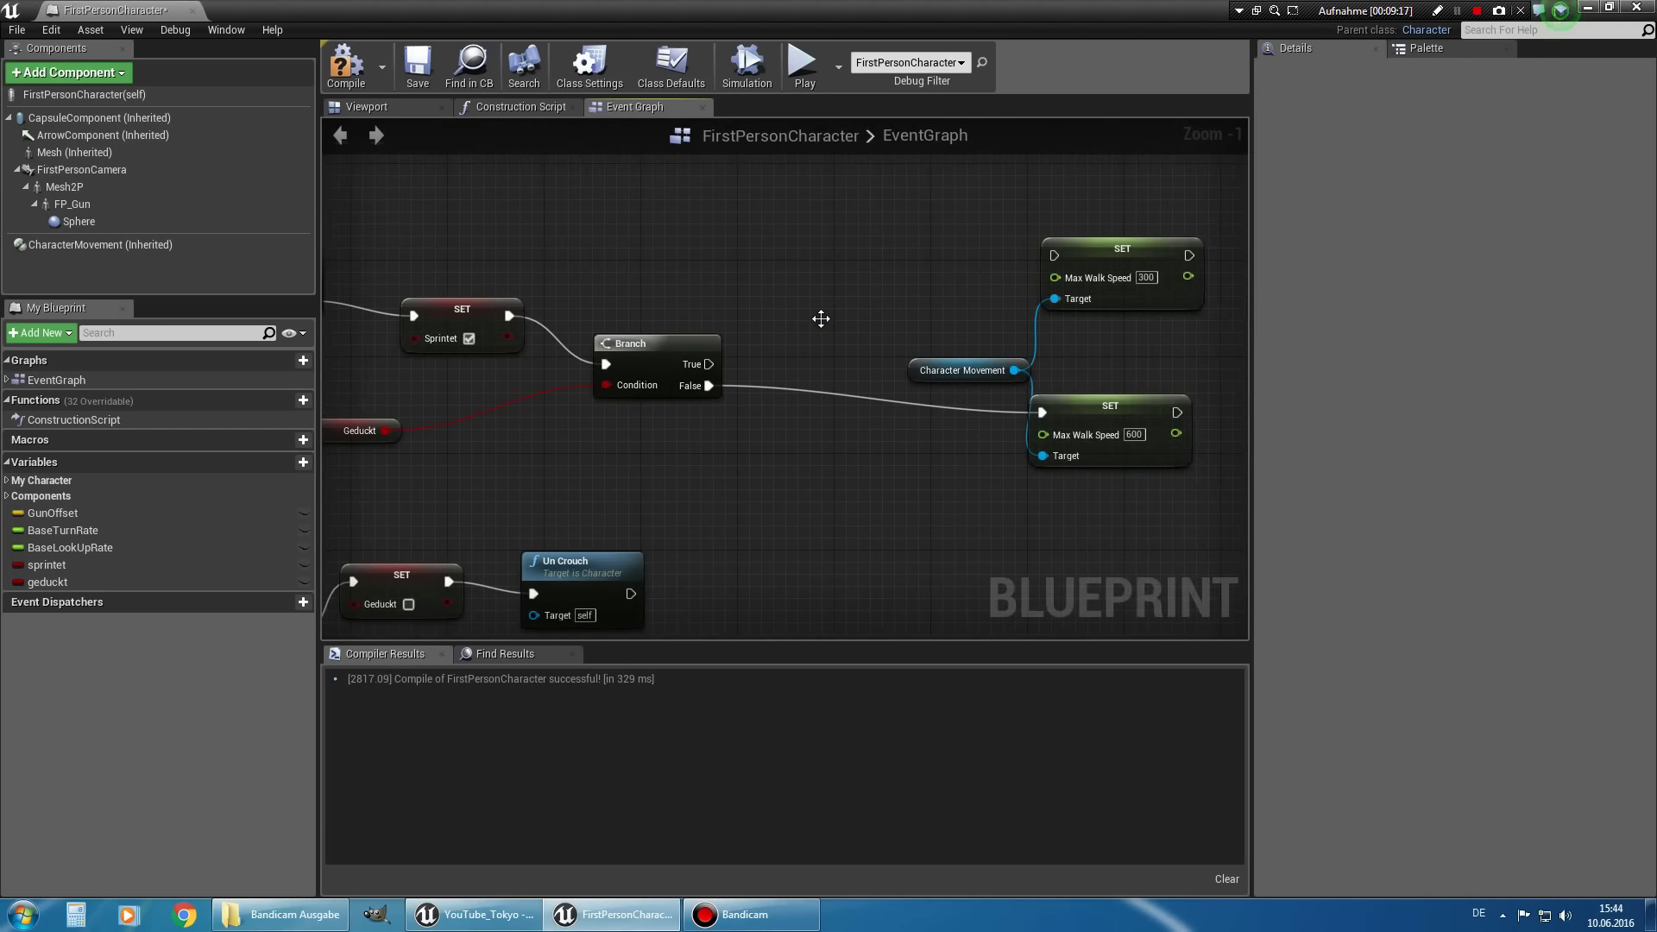
pyautogui.moveTo(345, 350); pyautogui.dragTo(639, 357, button='right')
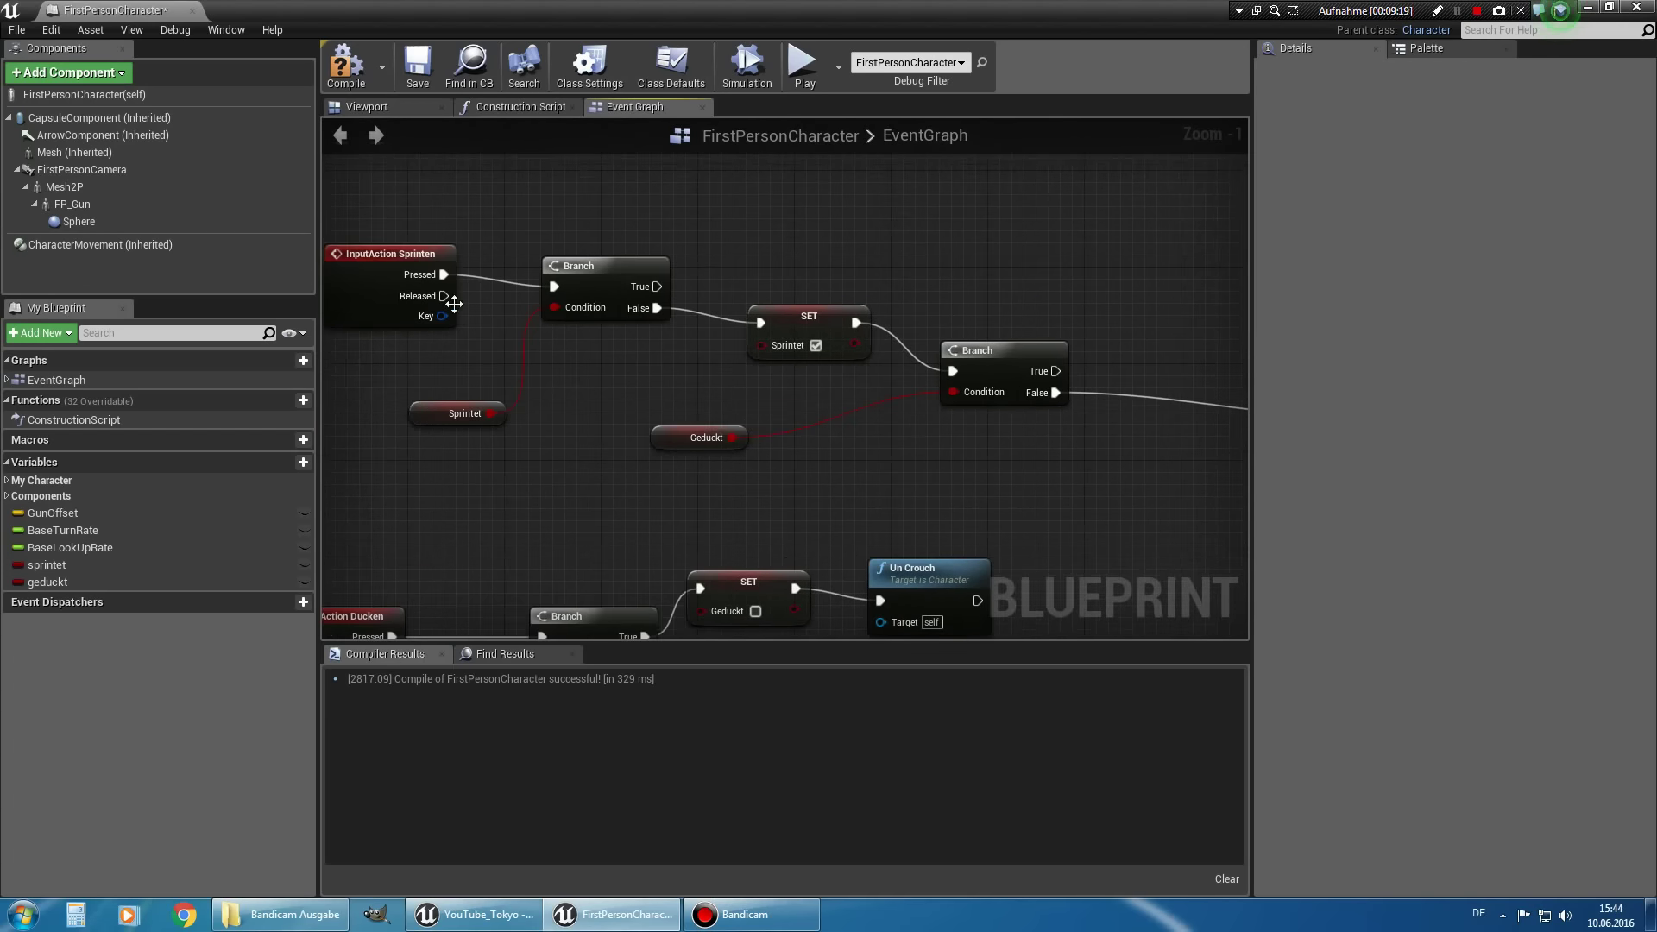
pyautogui.moveTo(830, 372); pyautogui.dragTo(572, 368, button='right')
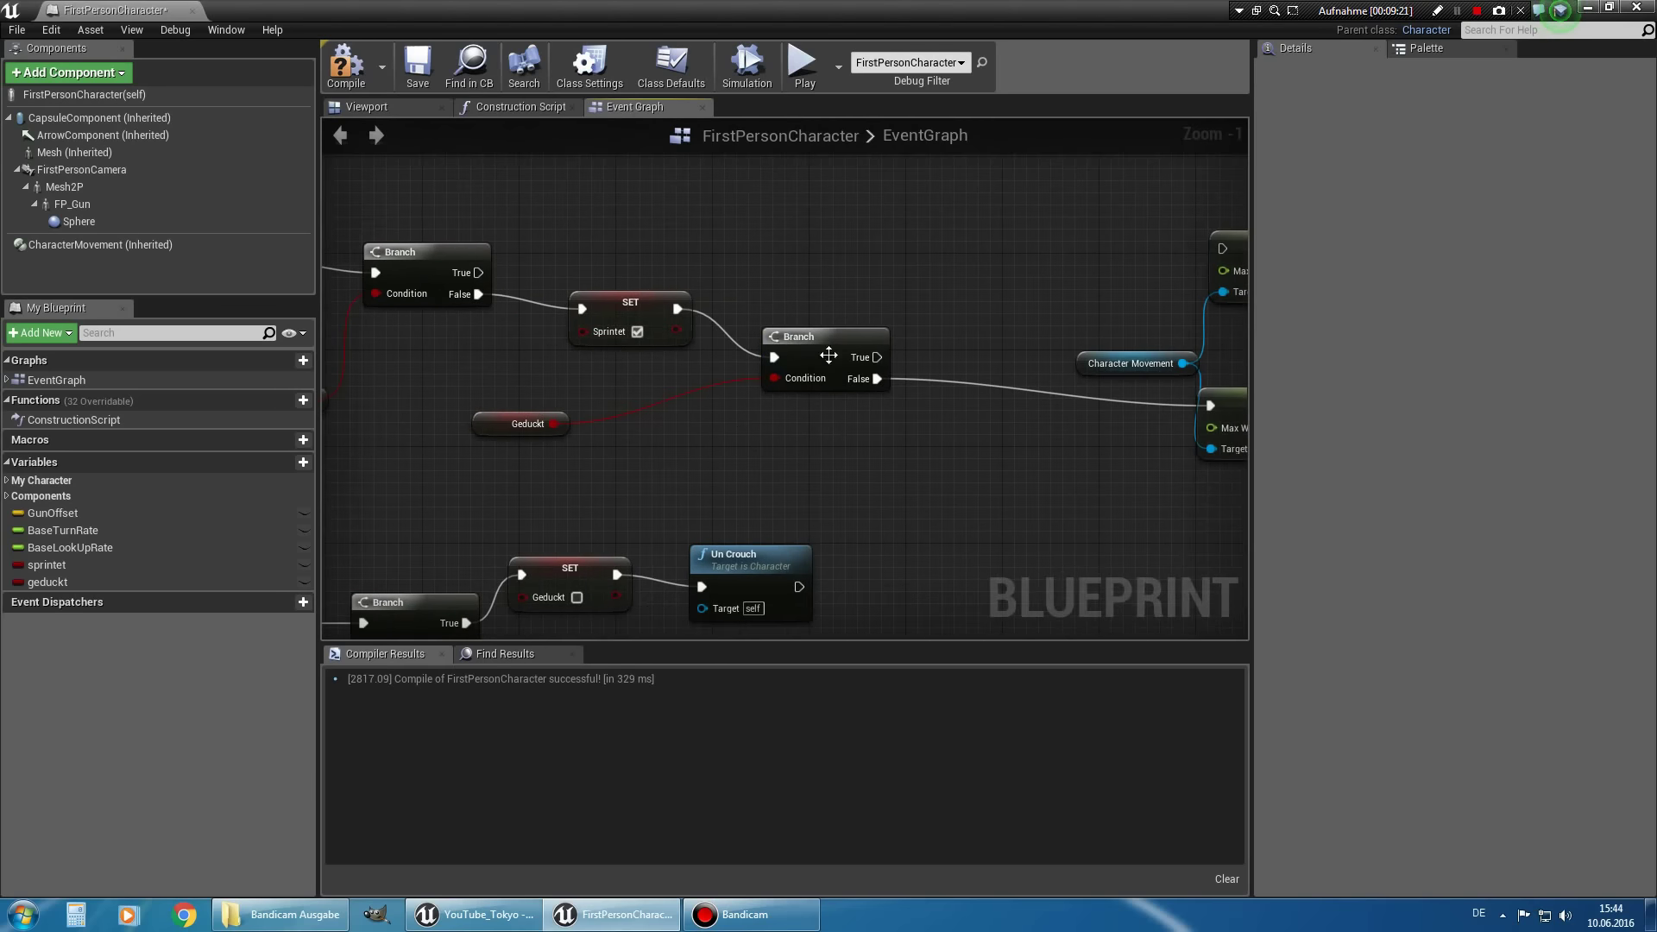
pyautogui.moveTo(831, 372); pyautogui.dragTo(726, 369, button='right')
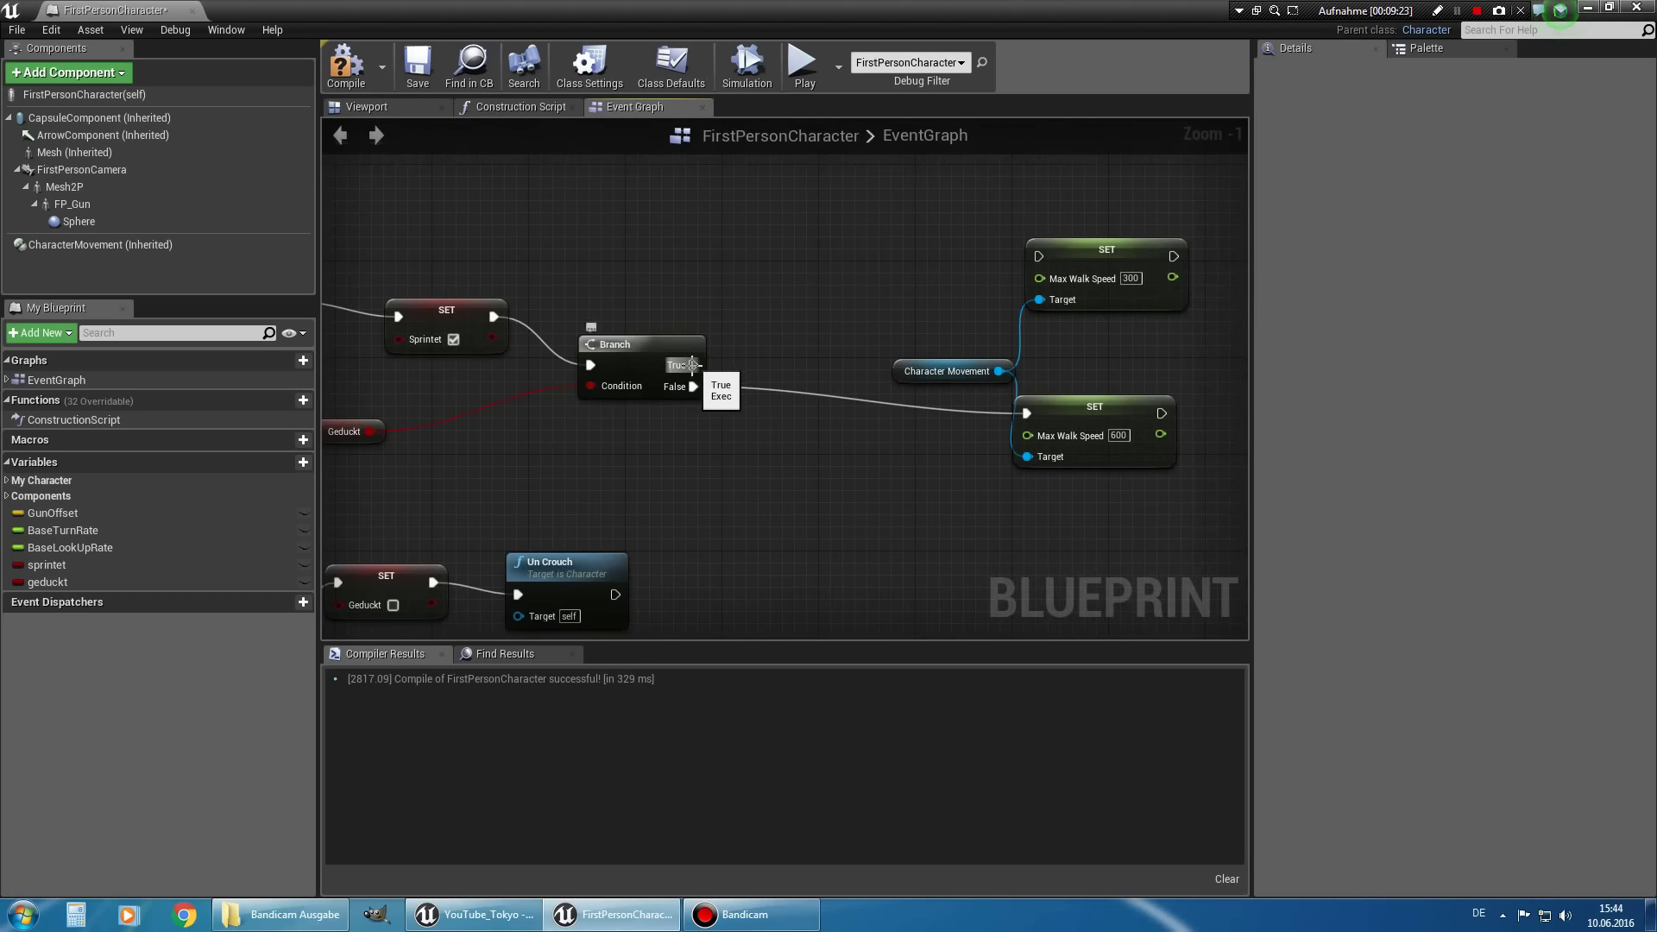
pyautogui.click(1083, 249)
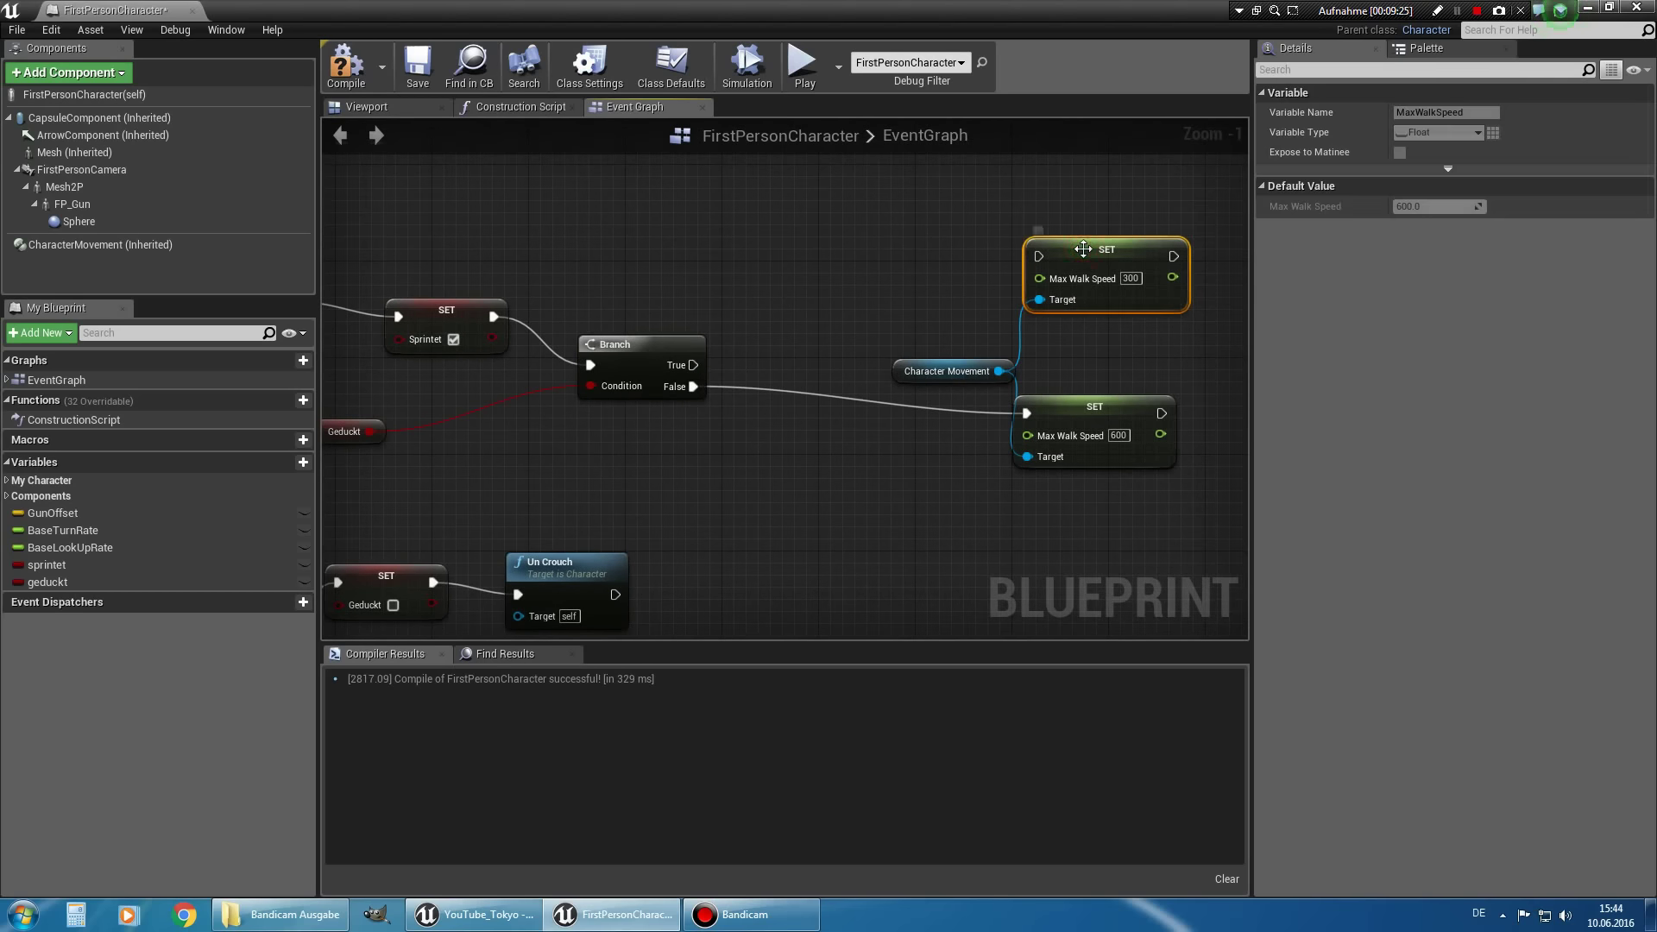
pyautogui.press('Delete')
# Add a Max Walk Speed Crouched setter of 400 from Character Movement, fed by the Geduckt Branch's True output.
pyautogui.moveTo(998, 371); pyautogui.dragTo(1045, 299)
pyautogui.write('ma')
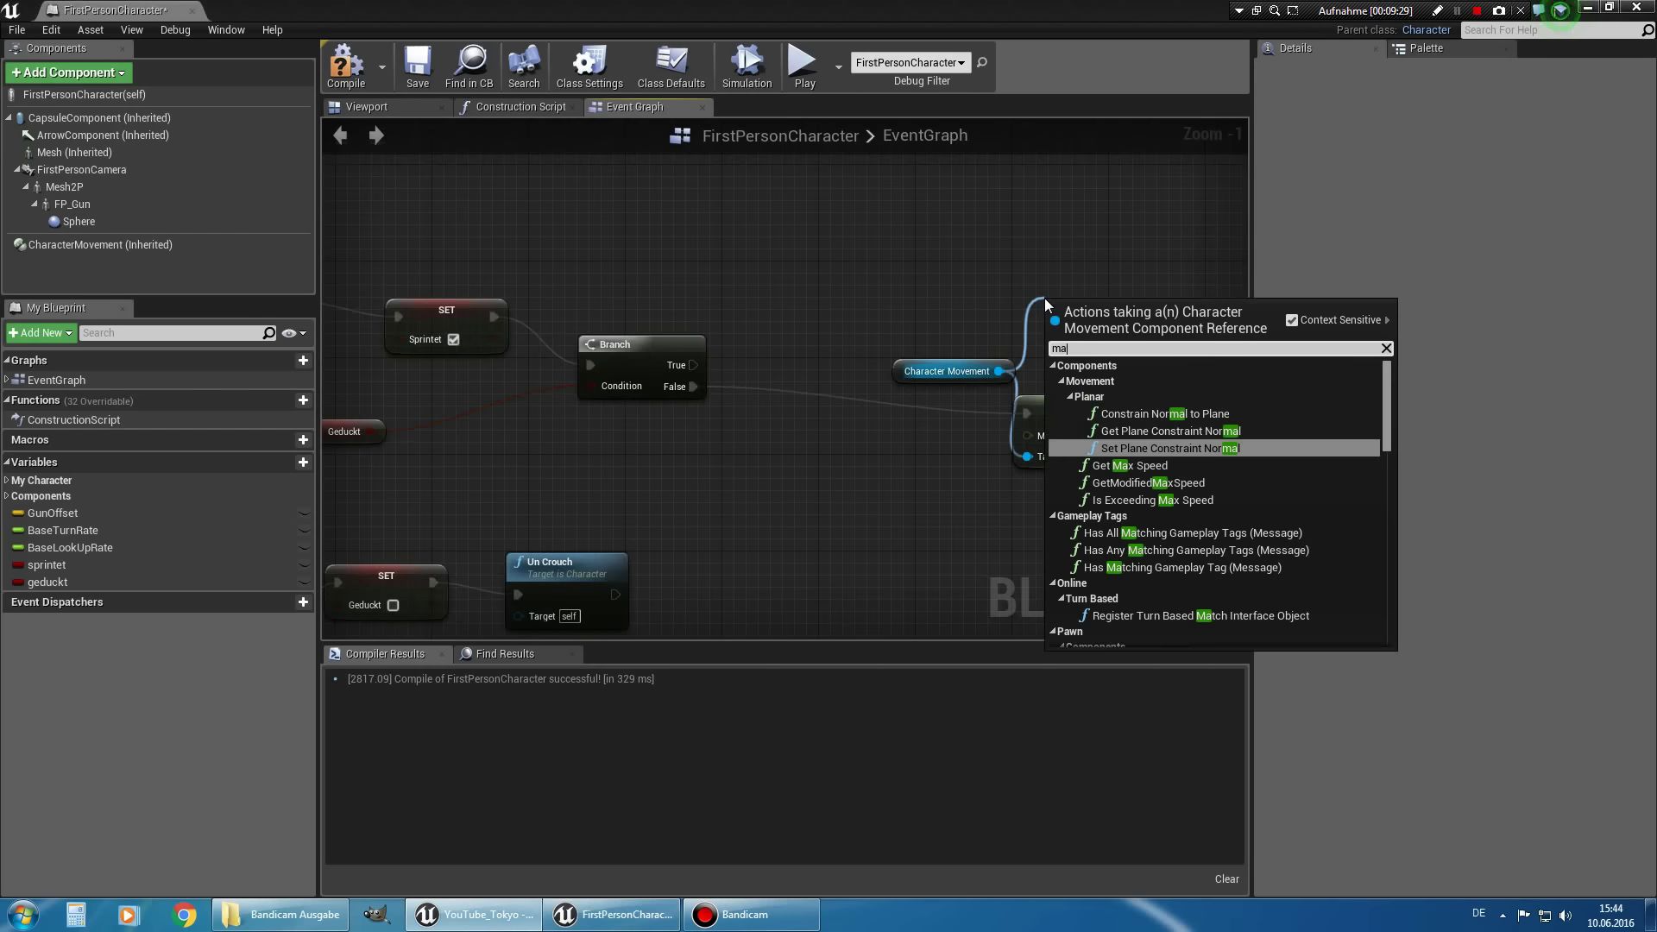
pyautogui.write('xwalk')
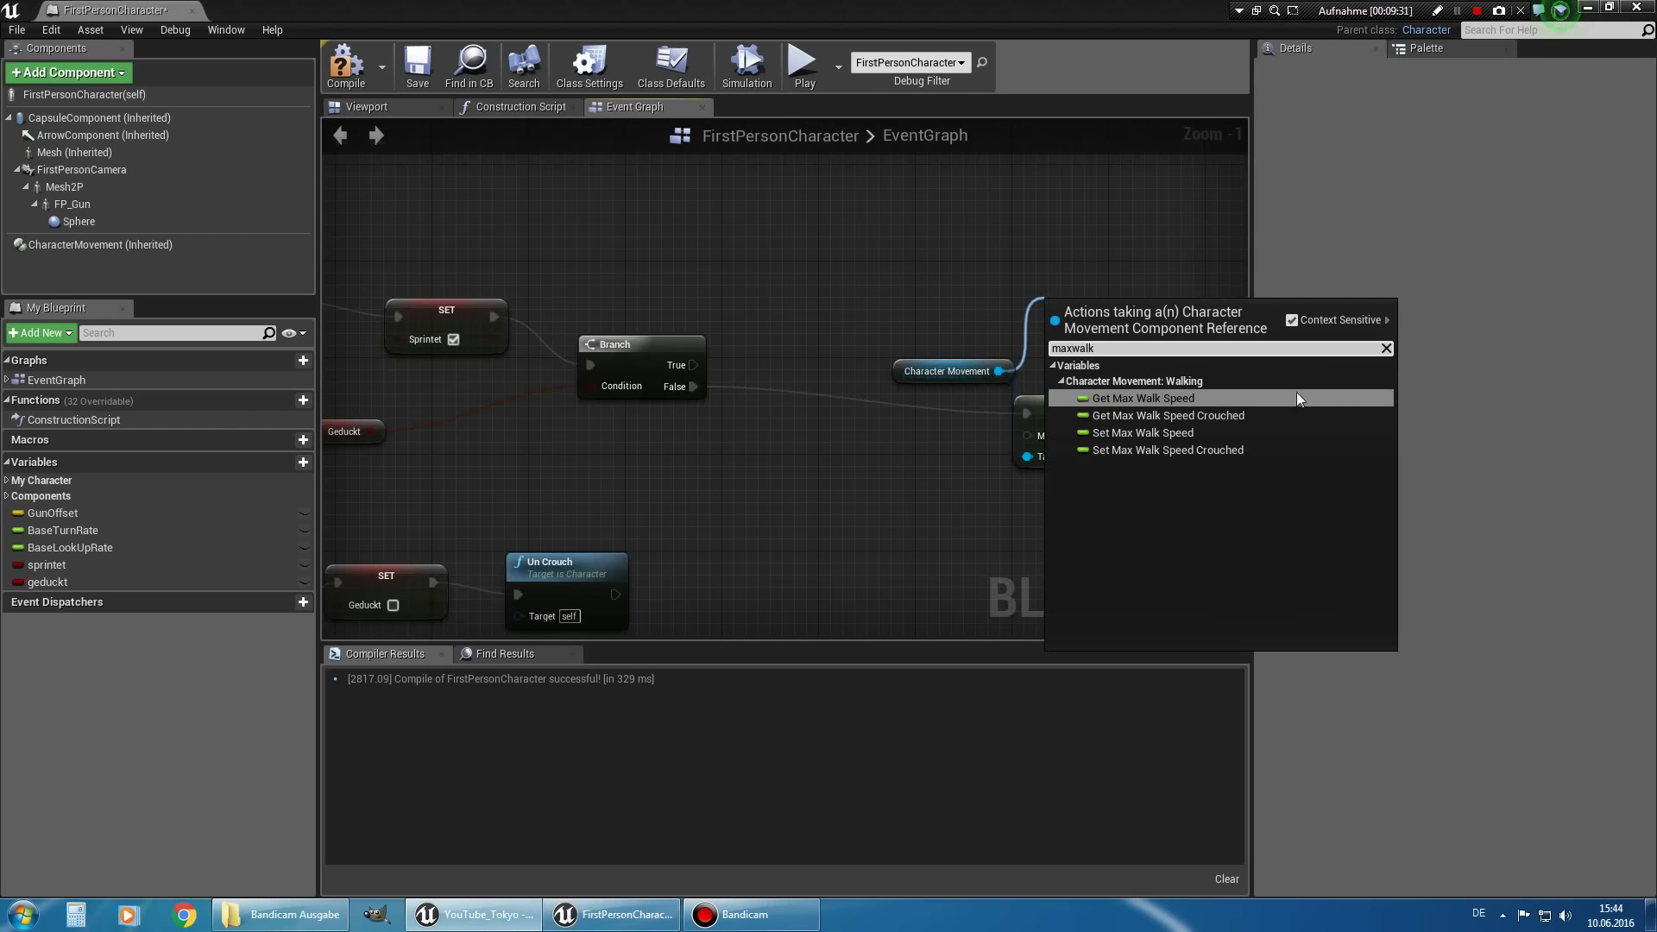
pyautogui.click(1223, 452)
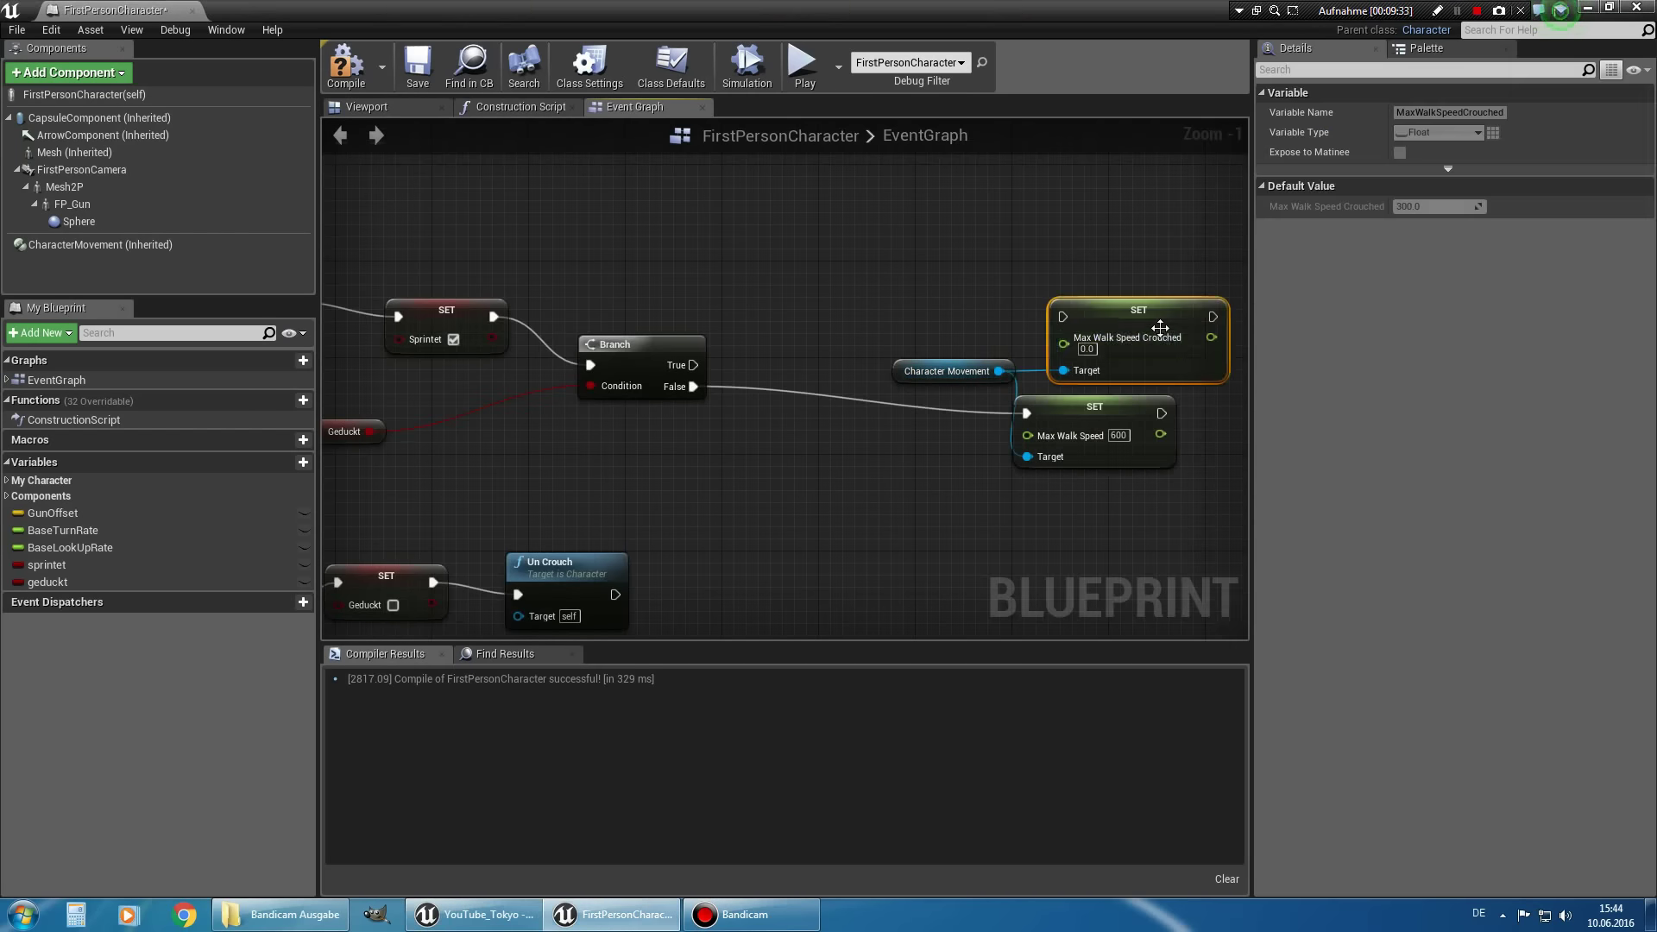
pyautogui.moveTo(1090, 353); pyautogui.dragTo(1066, 332)
pyautogui.click(1062, 325)
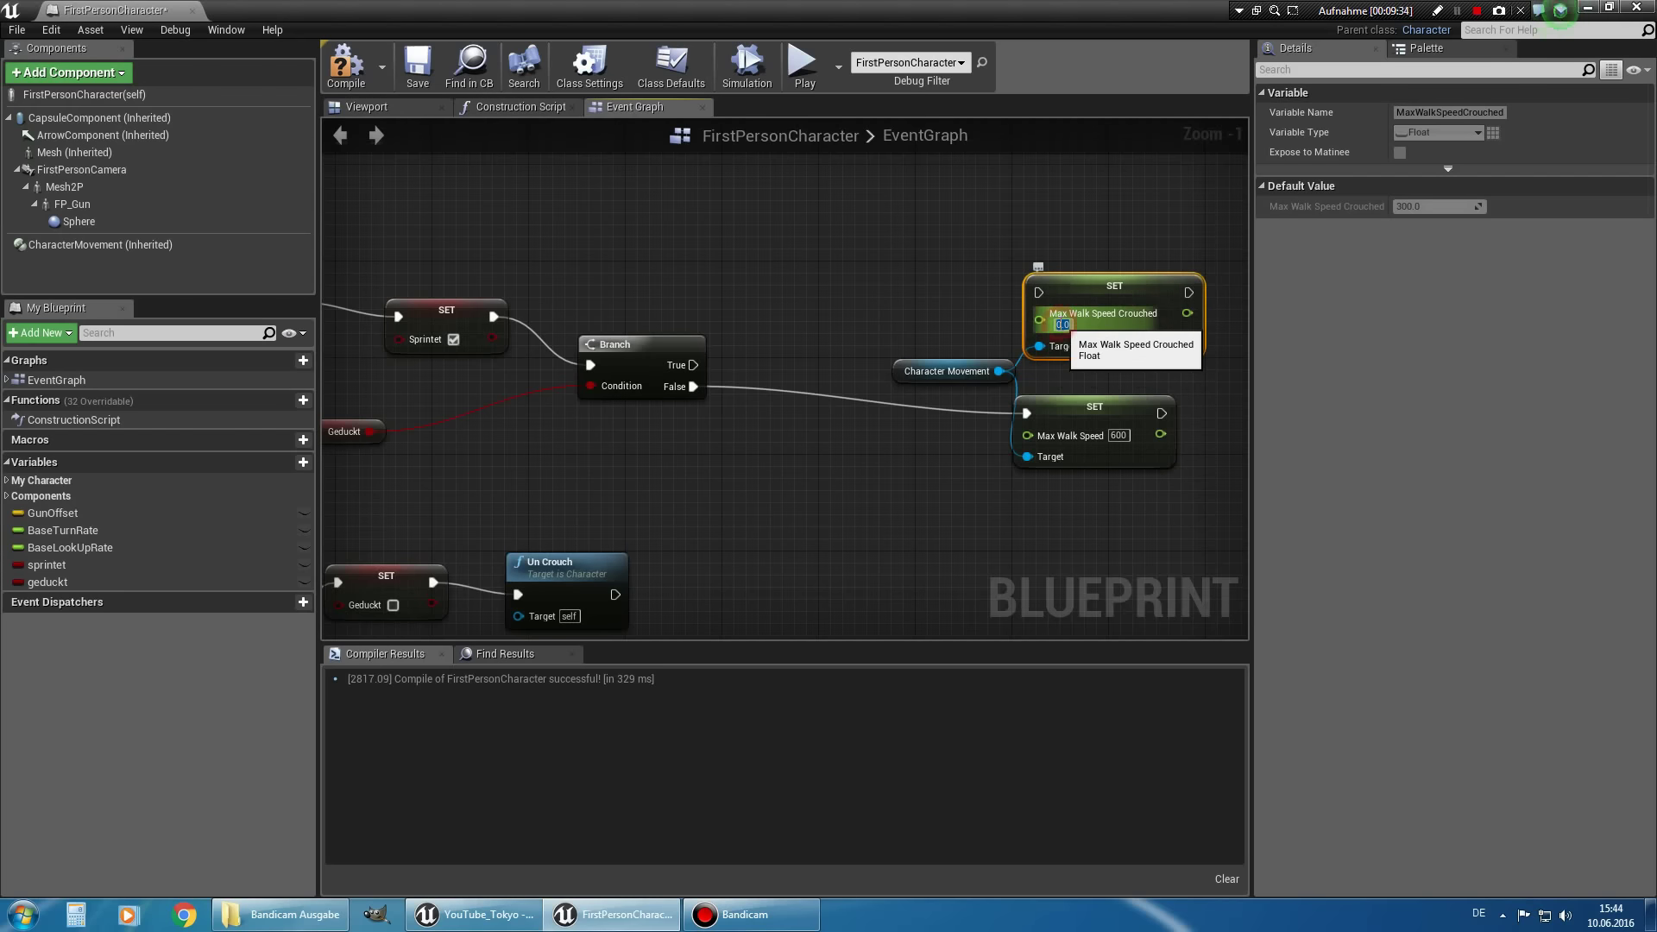
pyautogui.write('400')
pyautogui.press('Return')
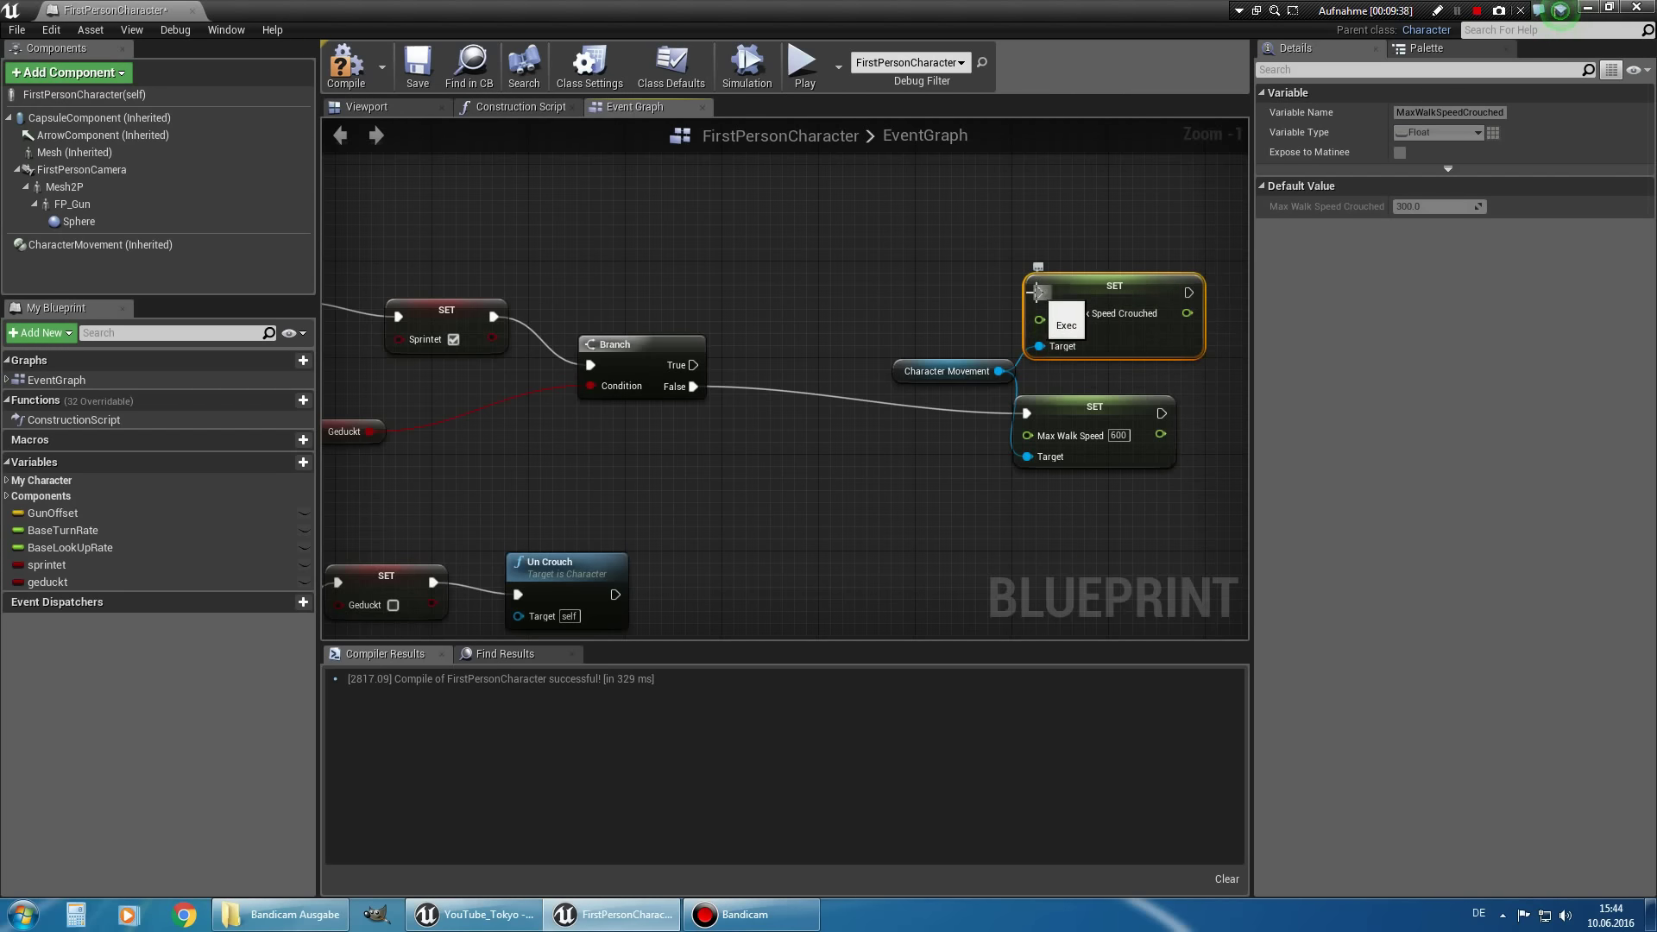
pyautogui.moveTo(1038, 292); pyautogui.dragTo(693, 365)
pyautogui.moveTo(873, 461); pyautogui.dragTo(947, 451, button='right')
pyautogui.click(1198, 404)
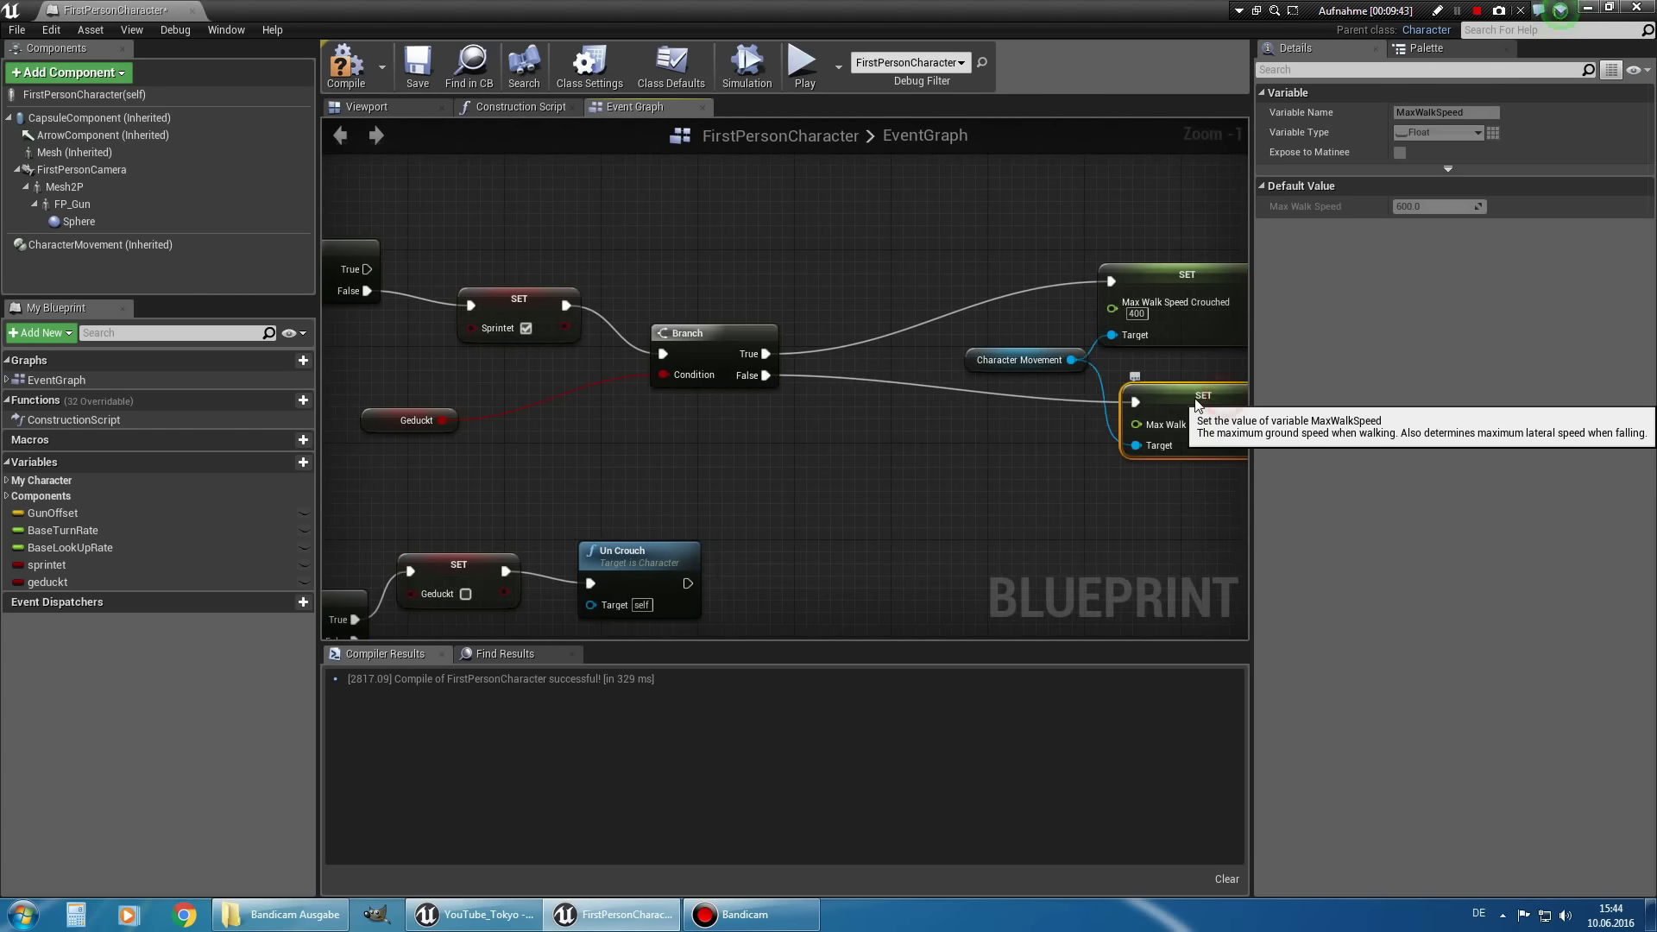
# Duplicate the Sprintet setter and place the copy by the first Branch's True output.
pyautogui.scroll(-4, 1154, 492)
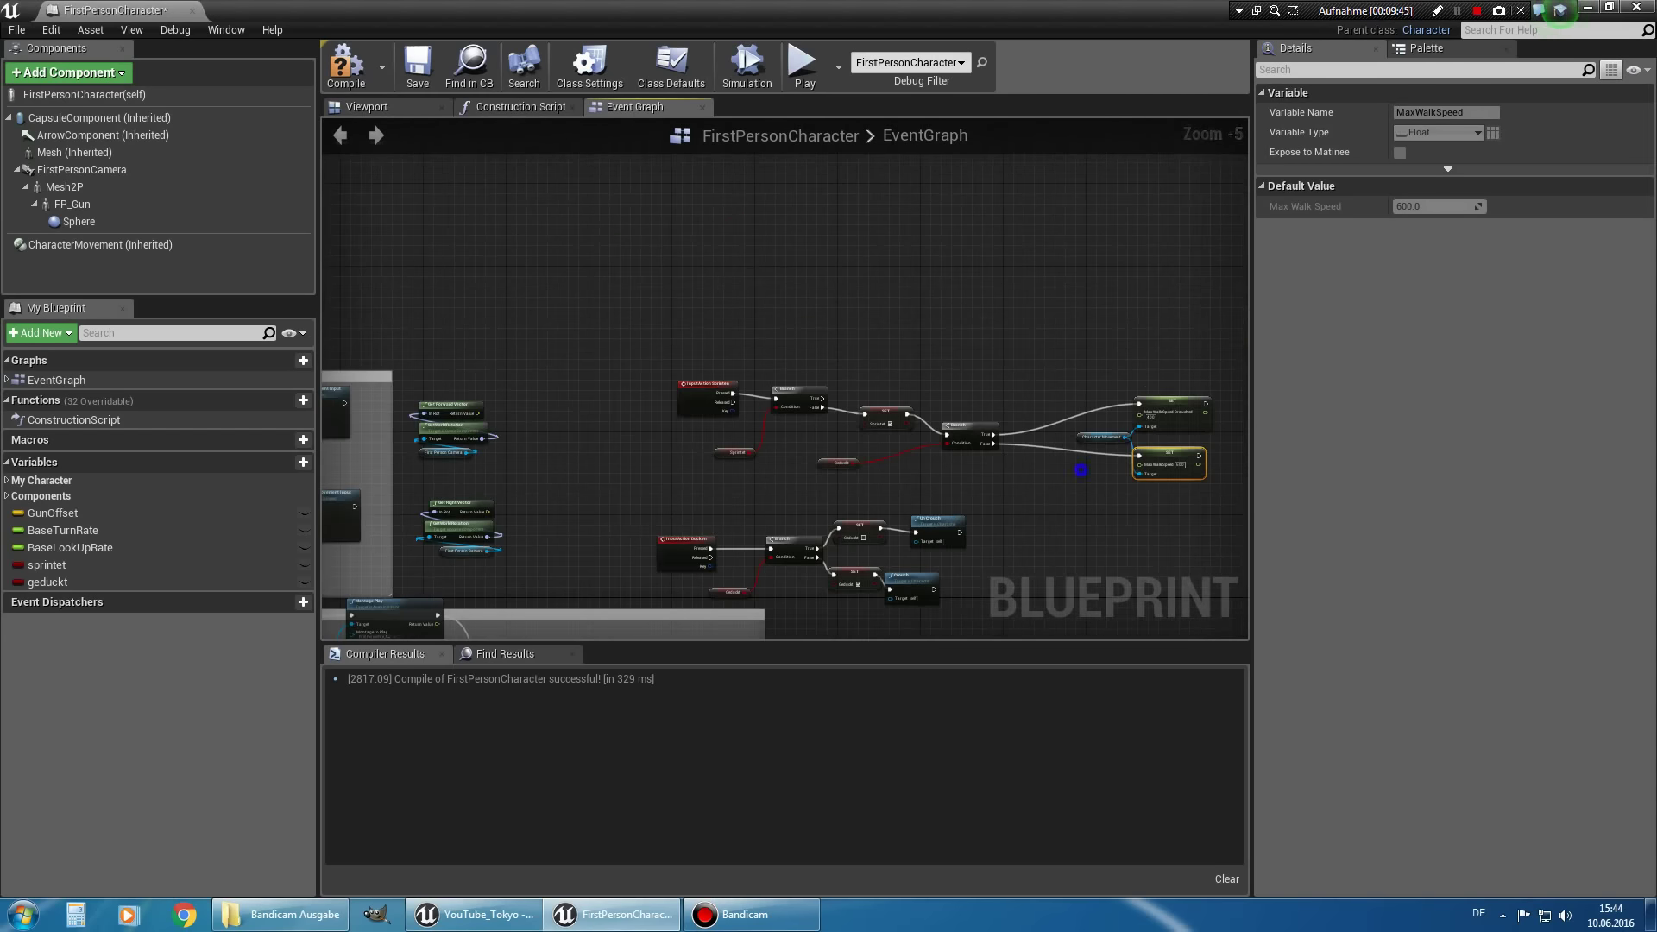
pyautogui.scroll(1, 1139, 497)
pyautogui.scroll(2, 1139, 497)
pyautogui.scroll(1, 1139, 497)
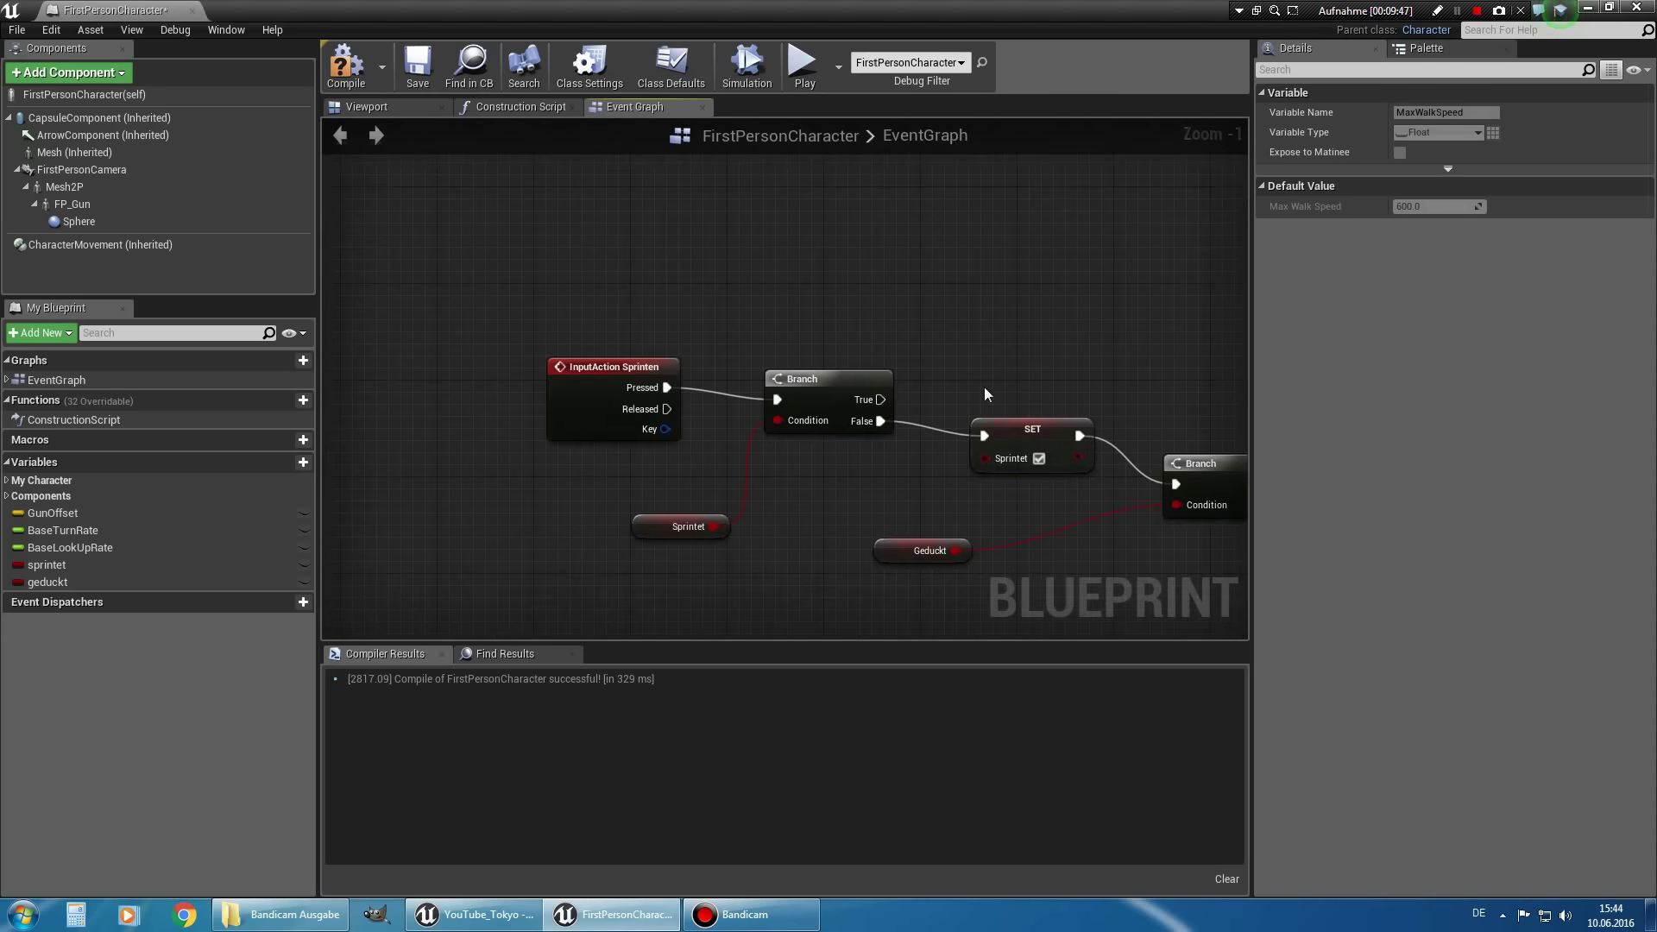
pyautogui.moveTo(984, 380)
pyautogui.mouseDown(button='right')
pyautogui.moveTo(973, 354)
pyautogui.moveTo(684, 466)
pyautogui.mouseUp(button='right')
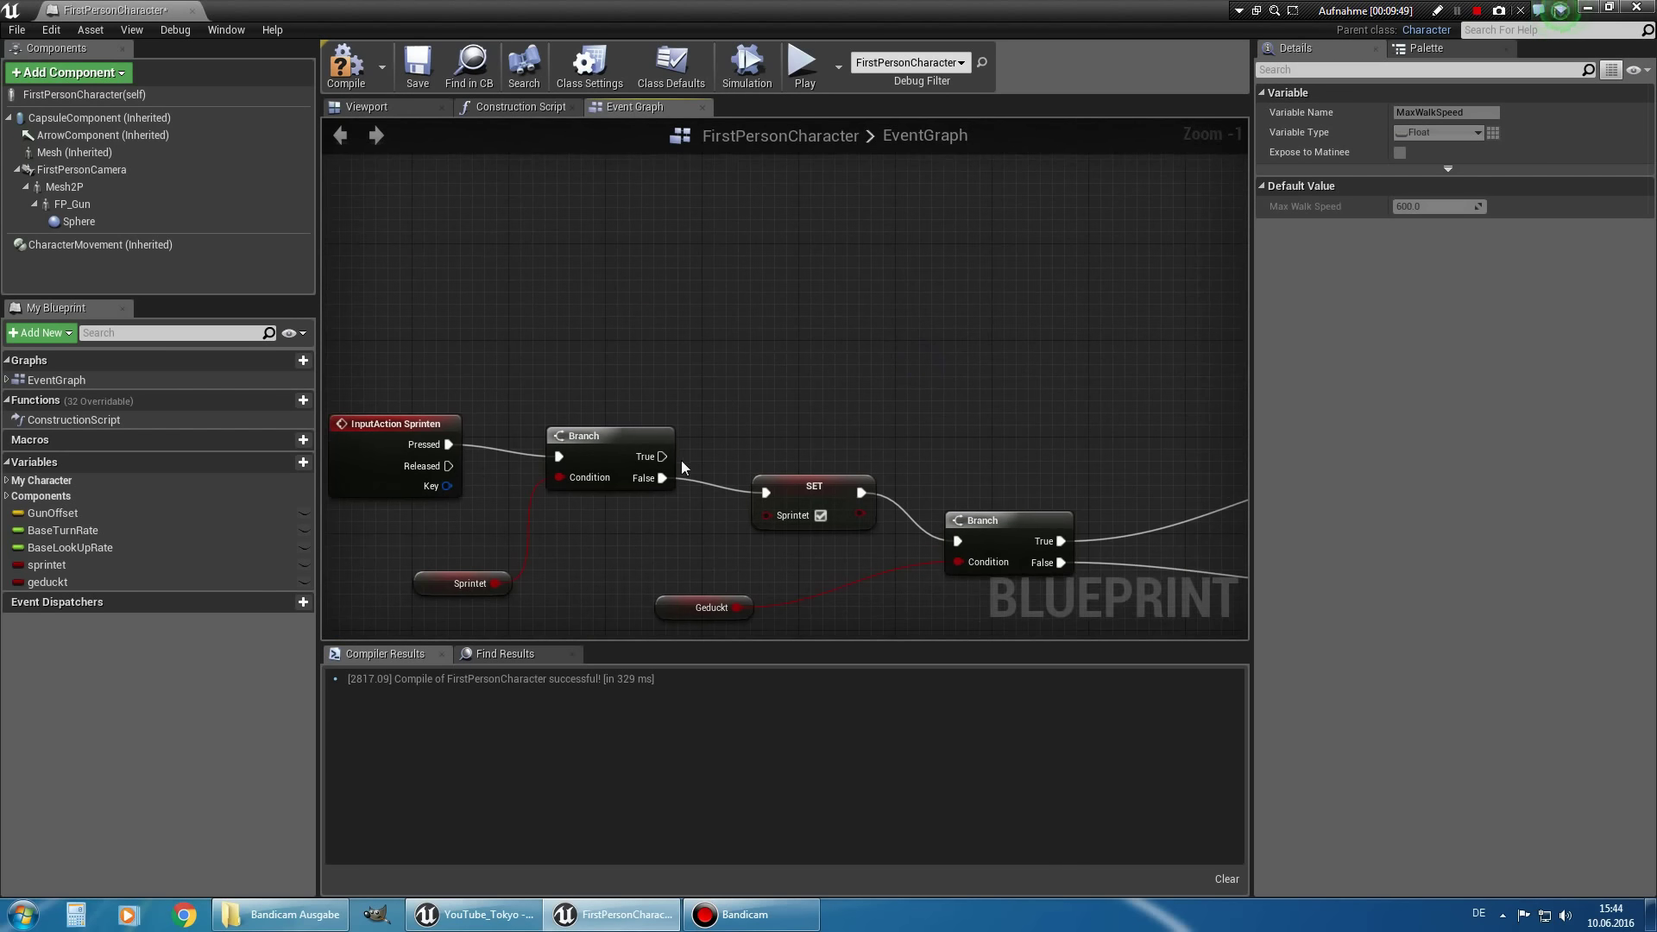
pyautogui.click(788, 476)
pyautogui.hotkey('ctrl', 'c')
pyautogui.hotkey('ctrl', 'v')
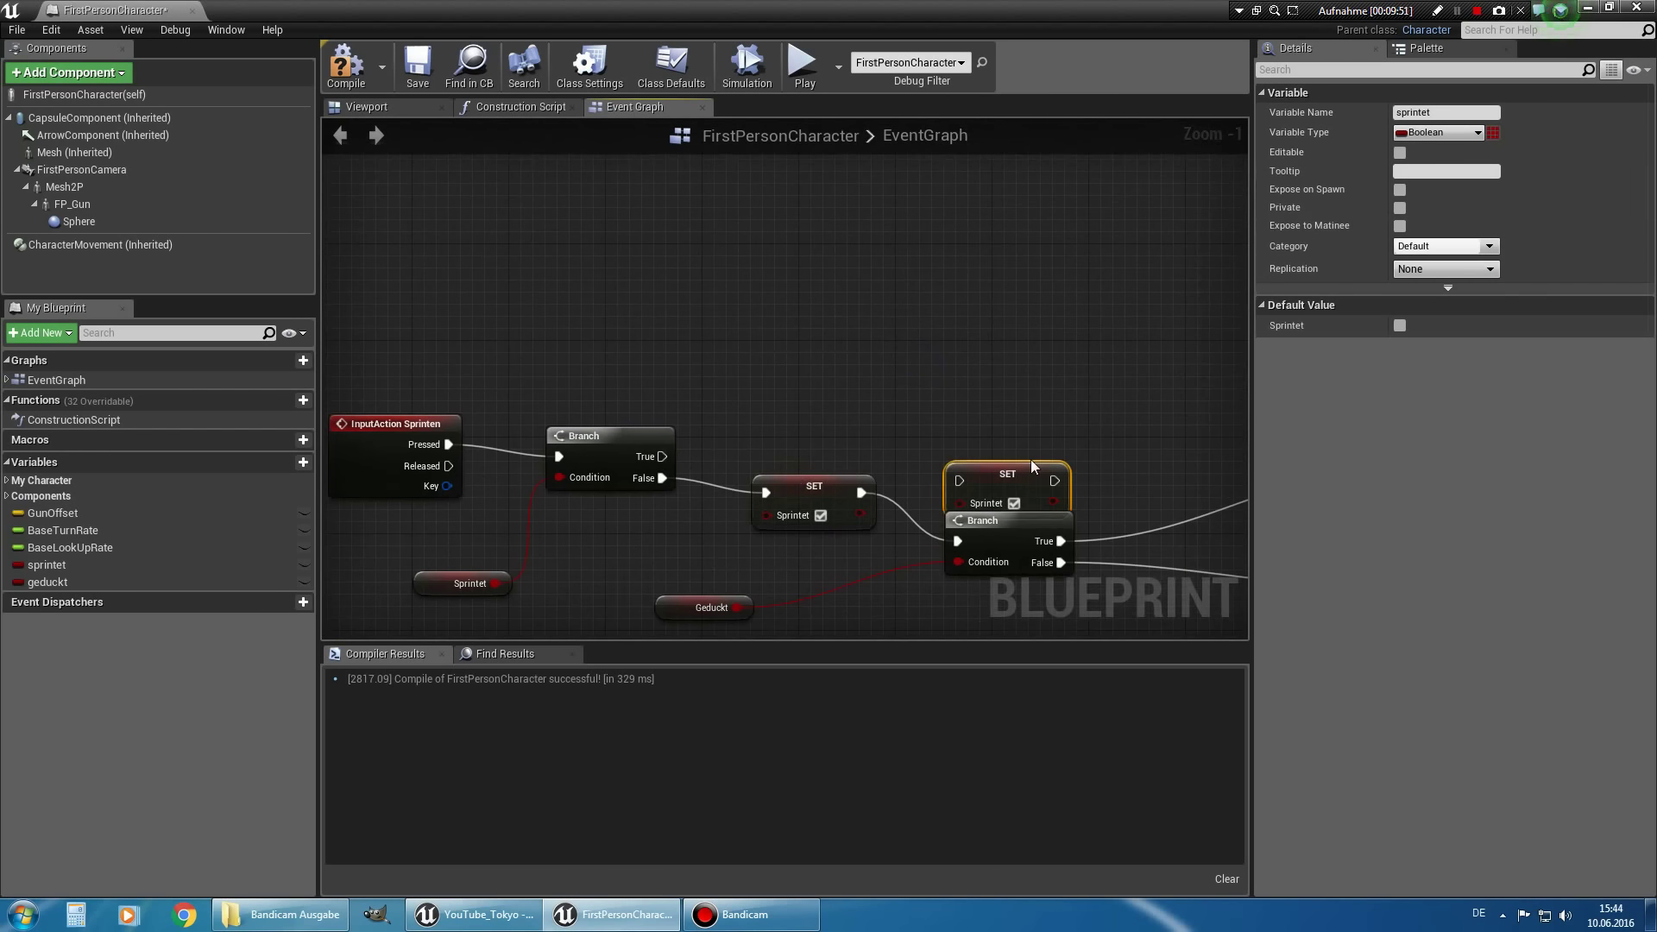
pyautogui.moveTo(1001, 474)
pyautogui.mouseDown()
pyautogui.moveTo(812, 402)
pyautogui.moveTo(662, 457)
pyautogui.mouseUp()
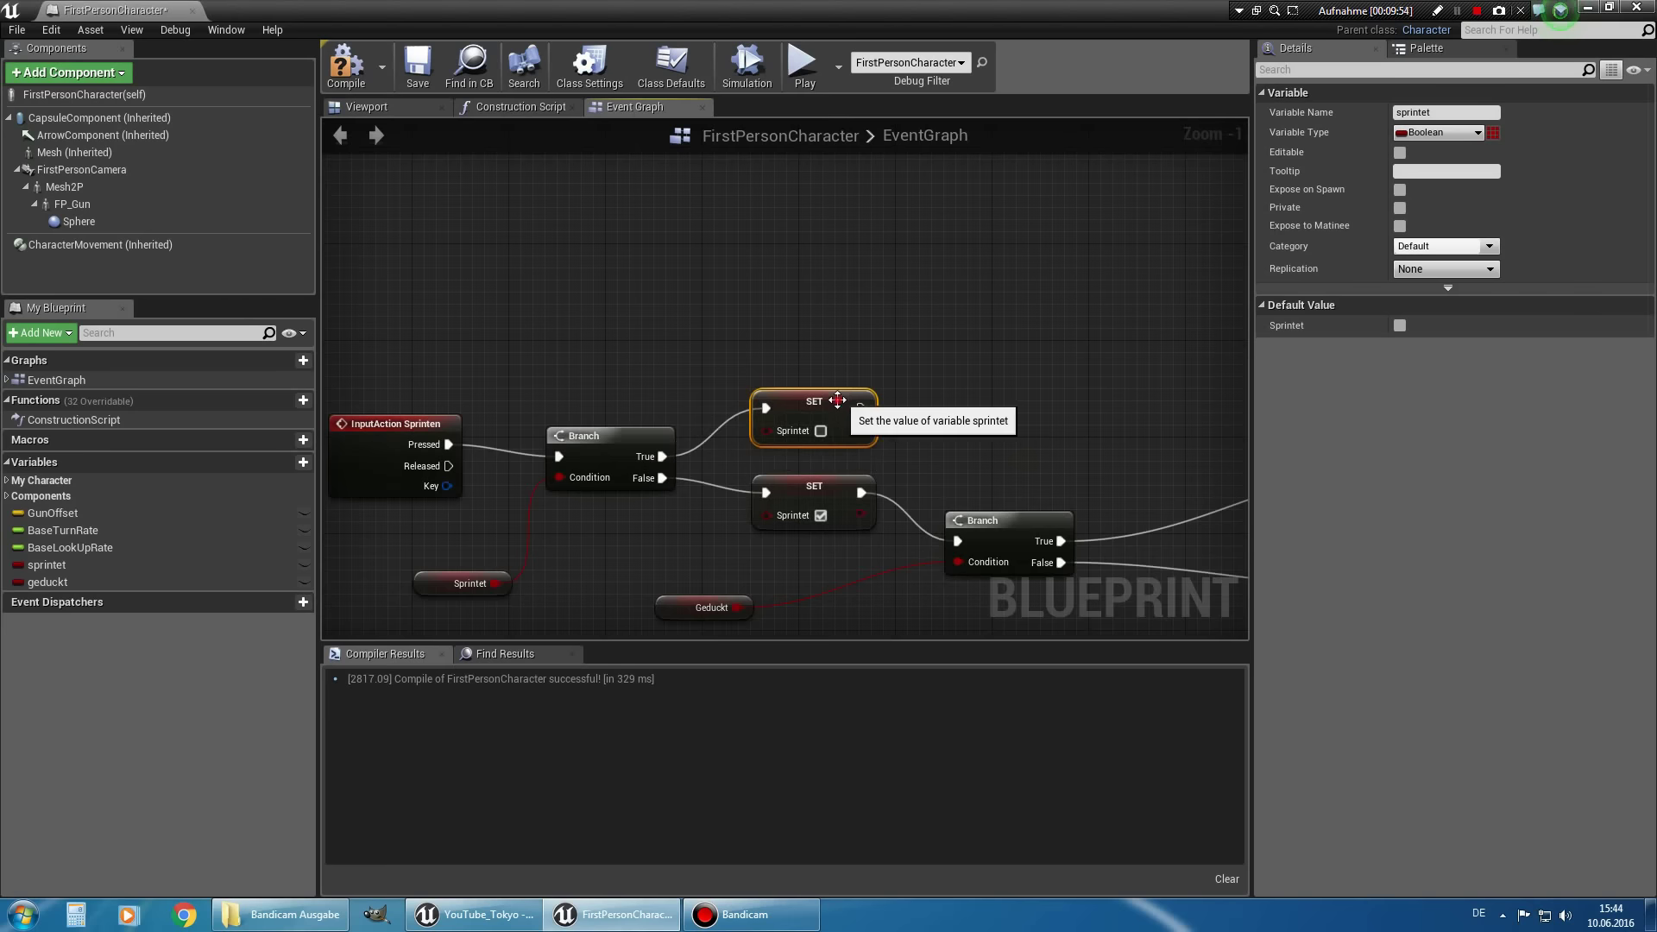
pyautogui.moveTo(837, 411); pyautogui.dragTo(674, 391, button='right')
pyautogui.scroll(-1, 675, 391)
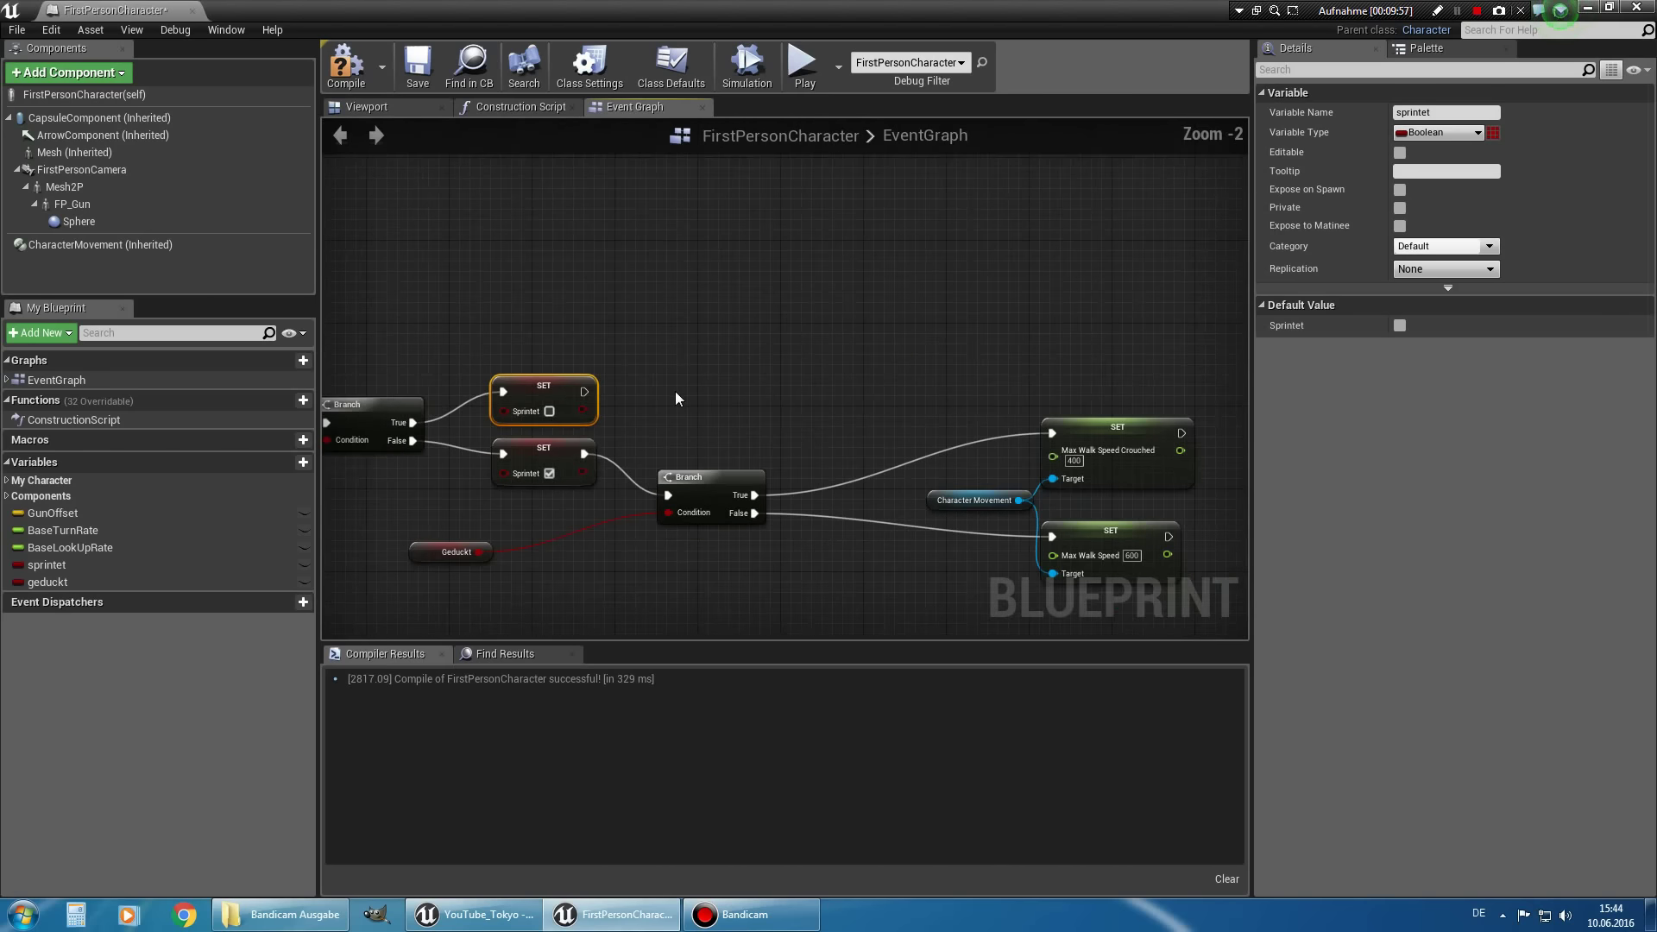
pyautogui.click(641, 405)
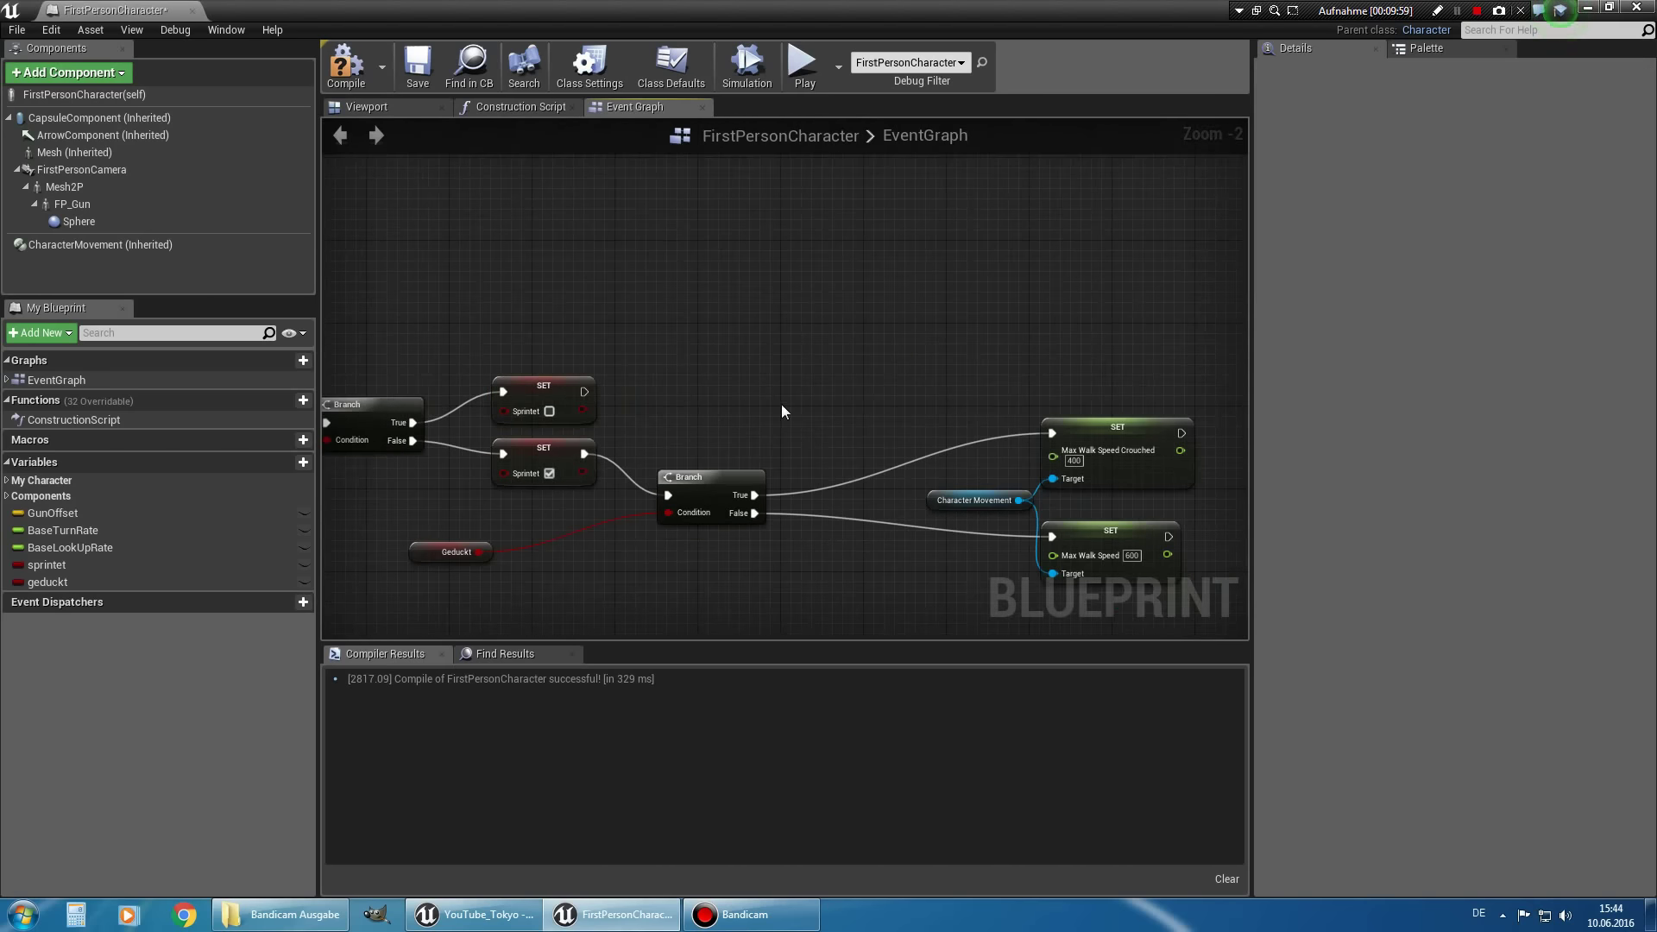
# Add a Geduckt getter and a new Branch, wired after the unticked Sprintet setter.
pyautogui.moveTo(781, 403); pyautogui.dragTo(721, 442, button='right')
pyautogui.moveTo(373, 590)
pyautogui.keyDown('alt'); pyautogui.mouseDown()
pyautogui.moveTo(466, 593)
pyautogui.moveTo(706, 396)
pyautogui.mouseUp(); pyautogui.keyUp('alt')
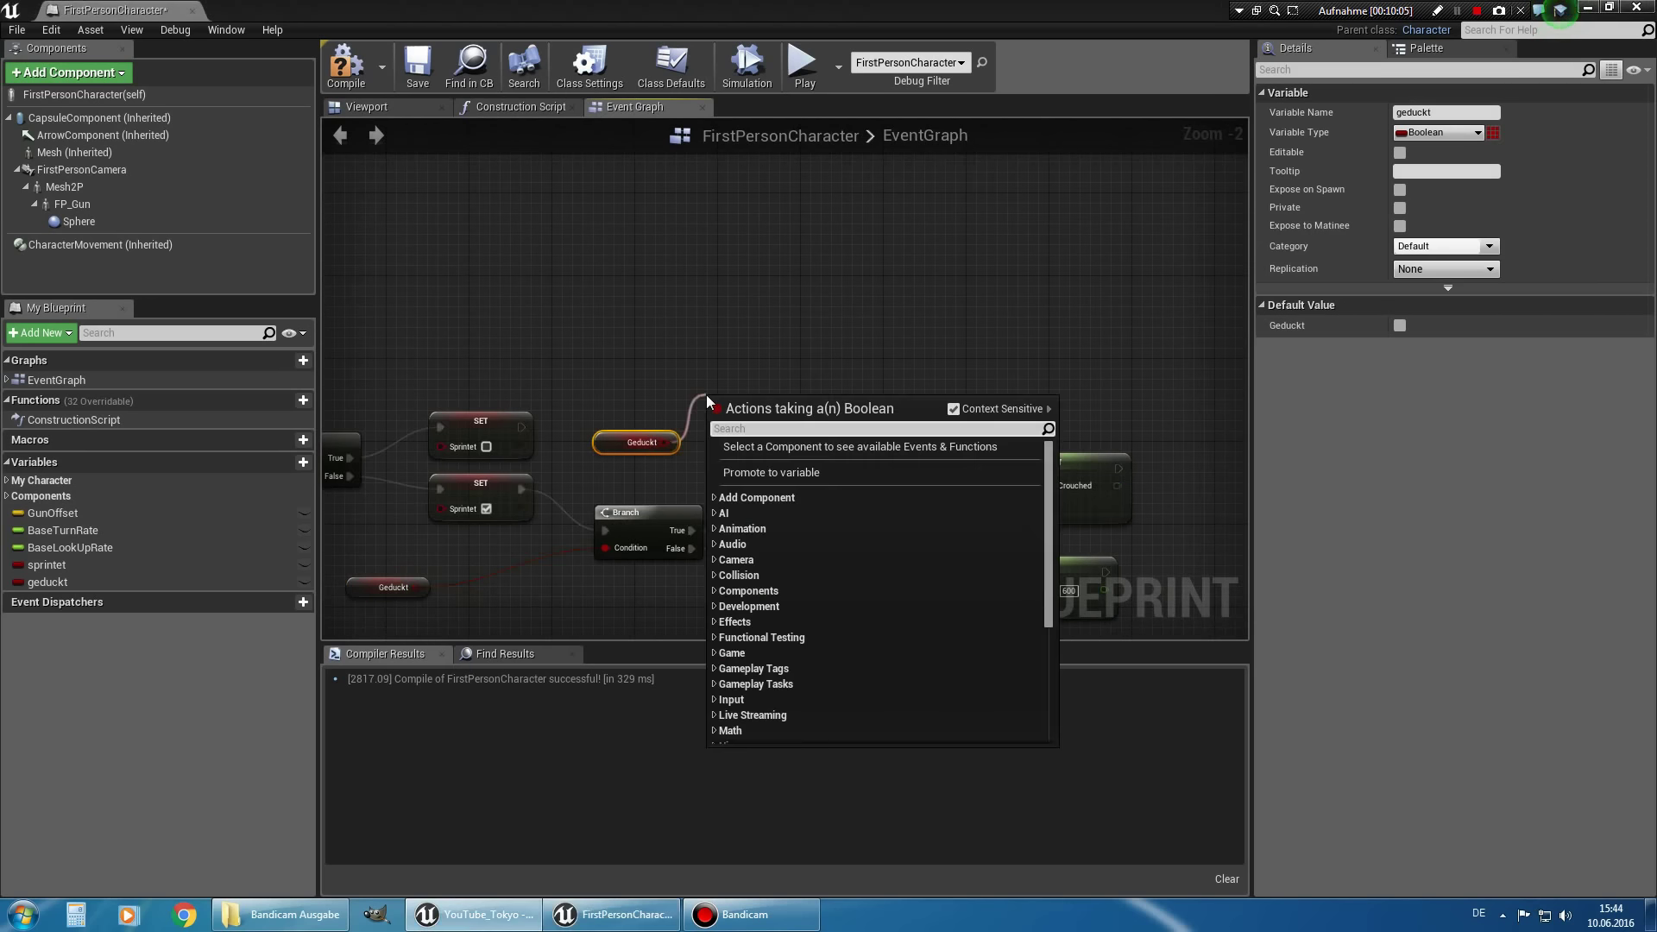
pyautogui.write('branch')
pyautogui.press('Return')
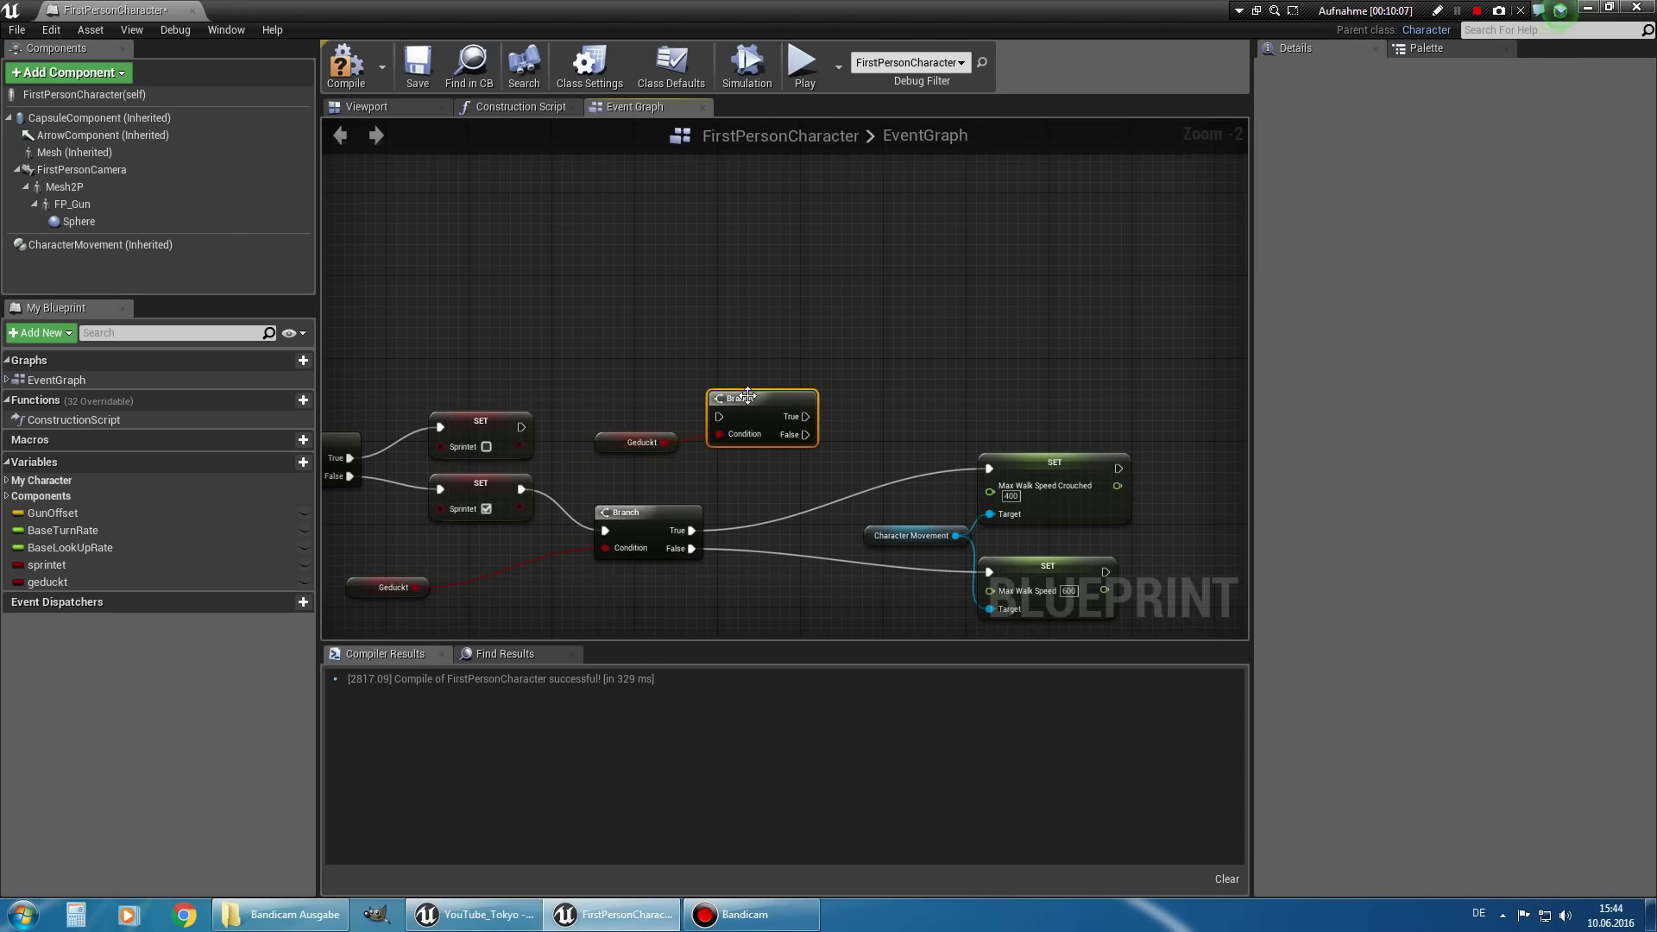
pyautogui.moveTo(741, 399); pyautogui.dragTo(730, 378)
pyautogui.moveTo(624, 435); pyautogui.dragTo(623, 456)
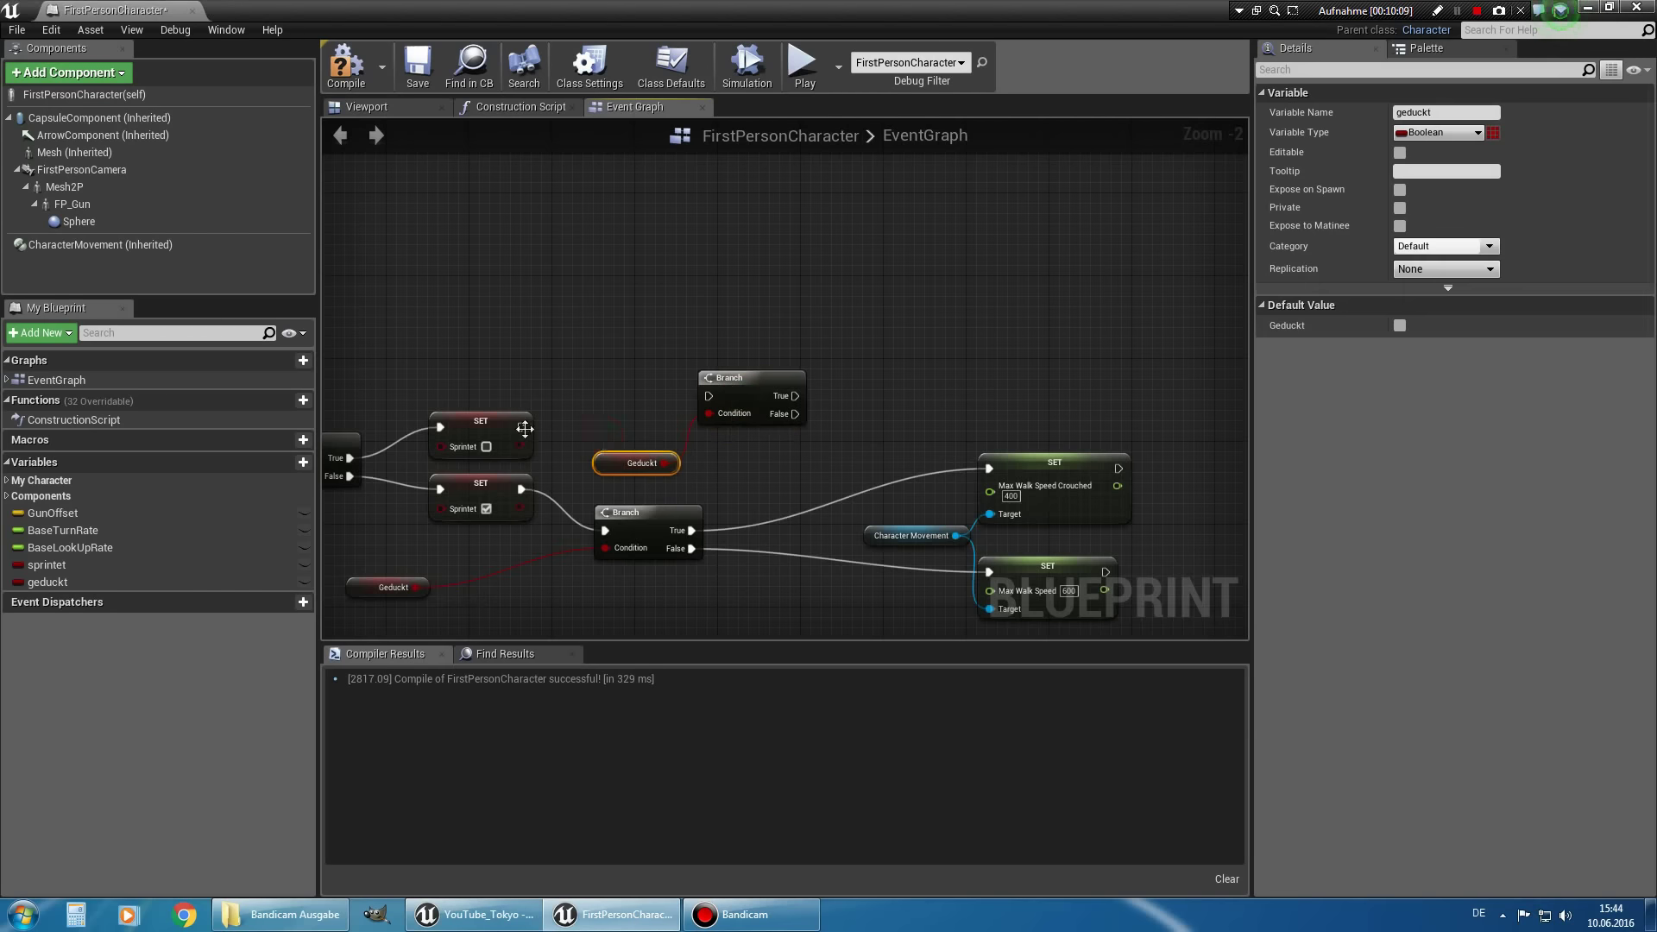
pyautogui.moveTo(521, 426); pyautogui.dragTo(702, 400)
pyautogui.moveTo(656, 423)
pyautogui.mouseDown(button='right')
pyautogui.moveTo(774, 392)
pyautogui.moveTo(524, 428)
pyautogui.mouseUp(button='right')
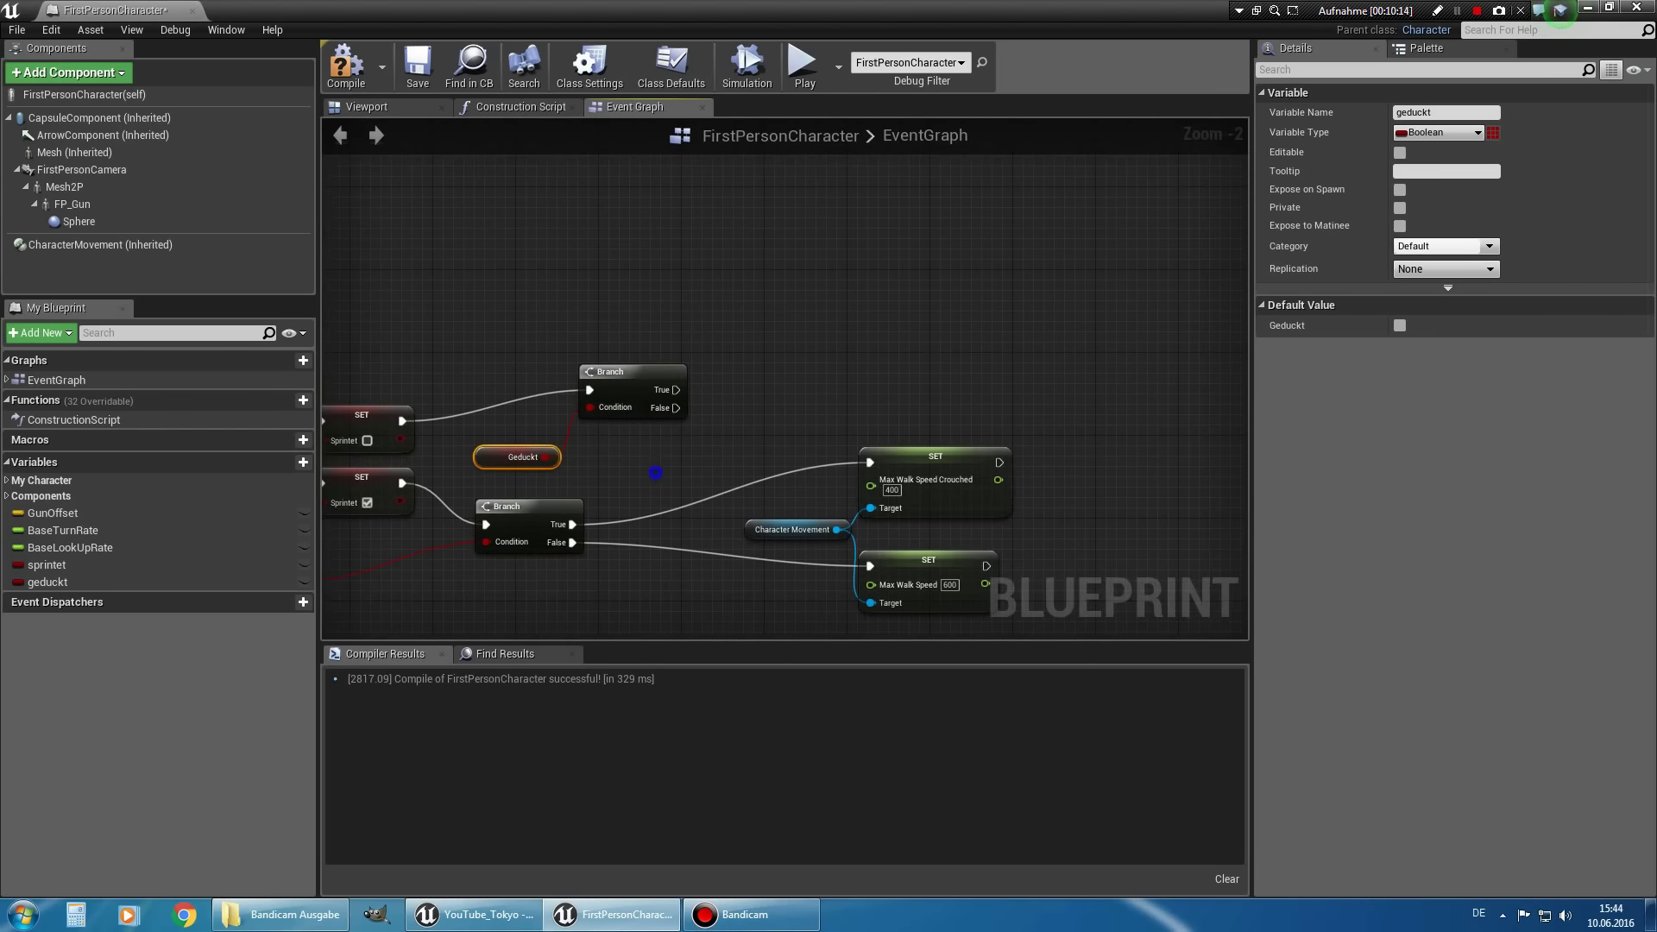
pyautogui.moveTo(656, 472); pyautogui.dragTo(575, 468, button='right')
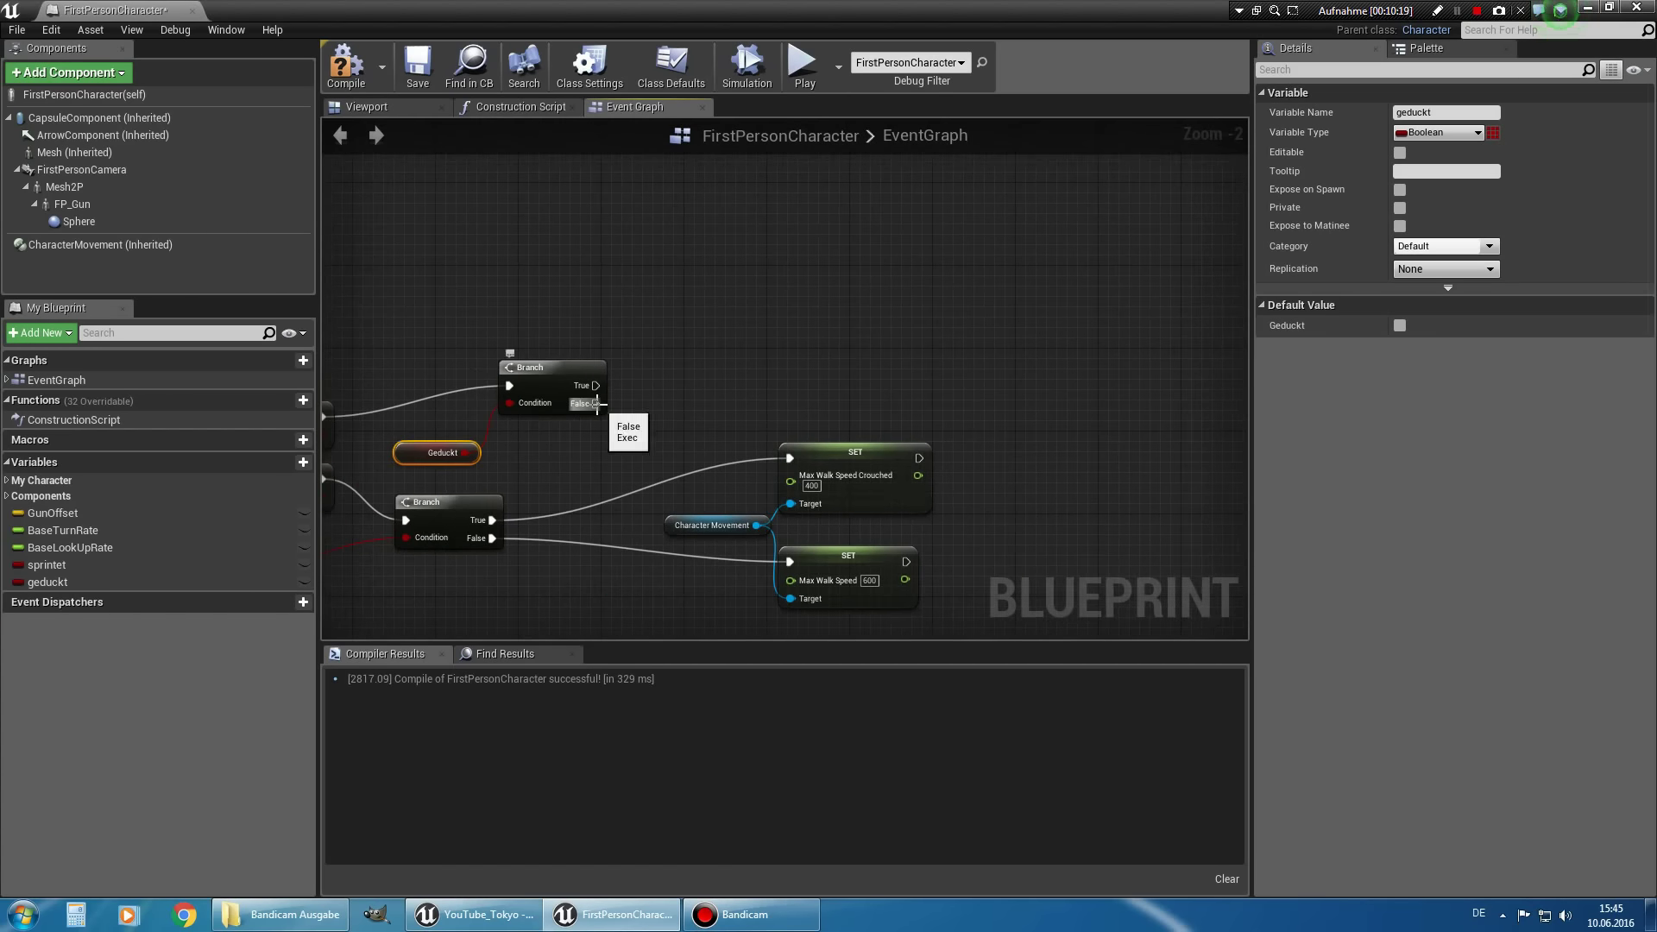
# Copy the Max Walk Speed setter next to the top Branch and set its speed to 300.
pyautogui.click(899, 556)
pyautogui.hotkey('ctrl', 'c')
pyautogui.hotkey('ctrl', 'v')
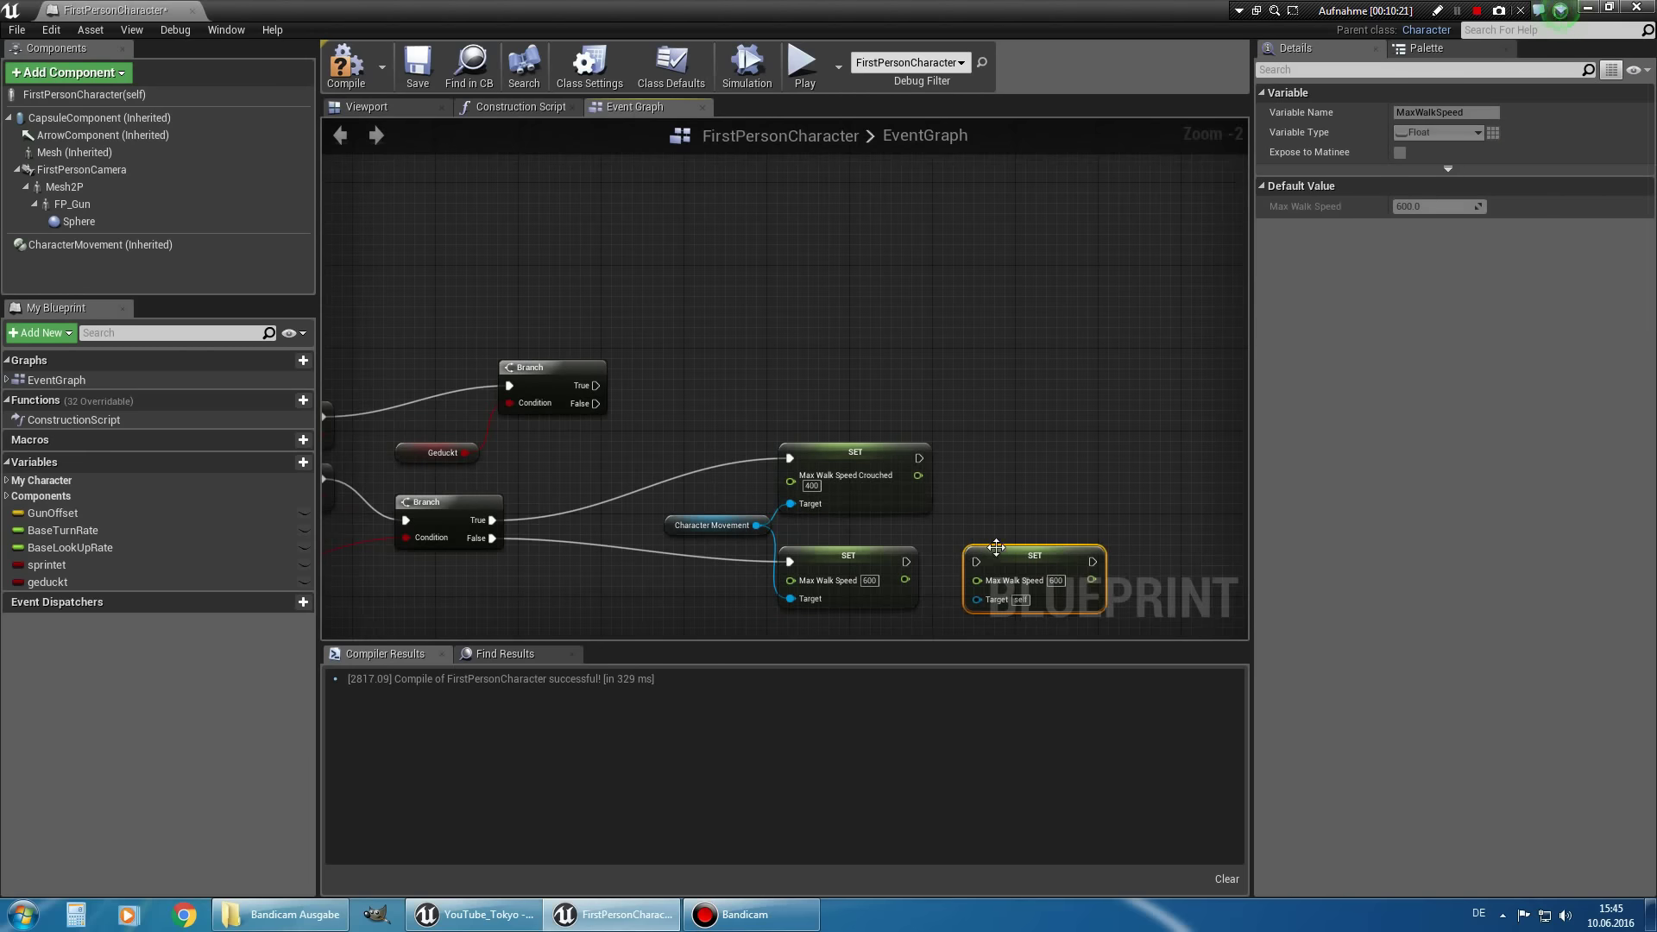
pyautogui.moveTo(995, 546)
pyautogui.mouseDown()
pyautogui.moveTo(822, 361)
pyautogui.moveTo(596, 408)
pyautogui.mouseUp()
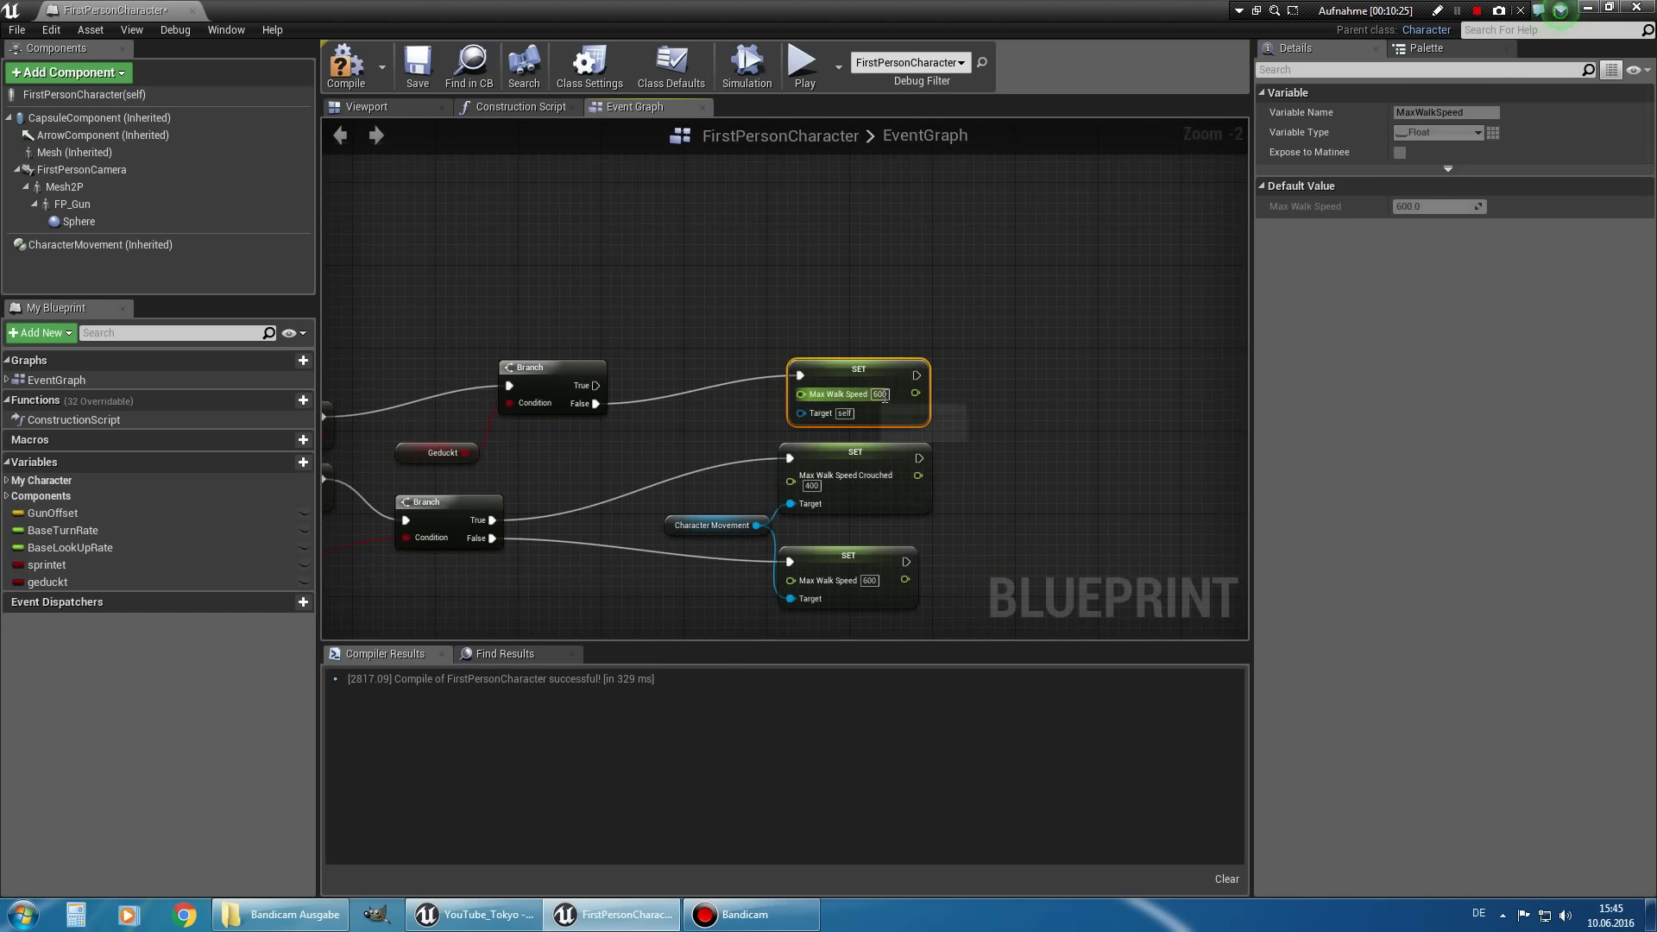
pyautogui.click(879, 393)
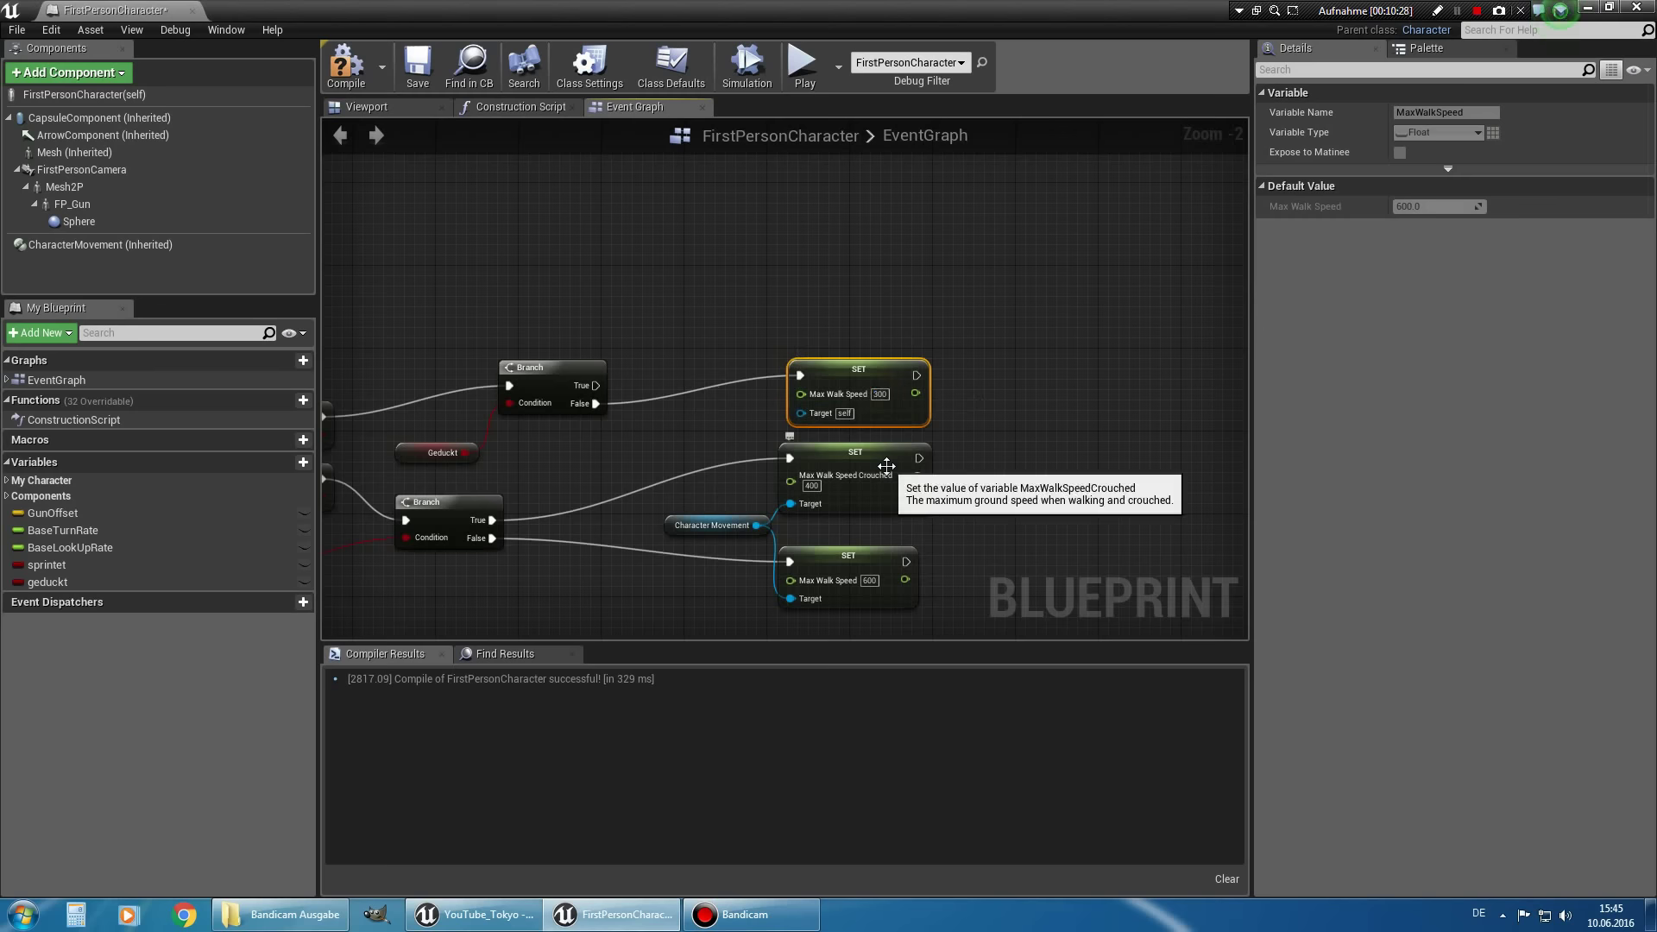
# Copy the crouched-speed setter, wire it to the top Branch's True output and set 200.
pyautogui.click(886, 466)
pyautogui.hotkey('ctrl', 'c')
pyautogui.hotkey('ctrl', 'v')
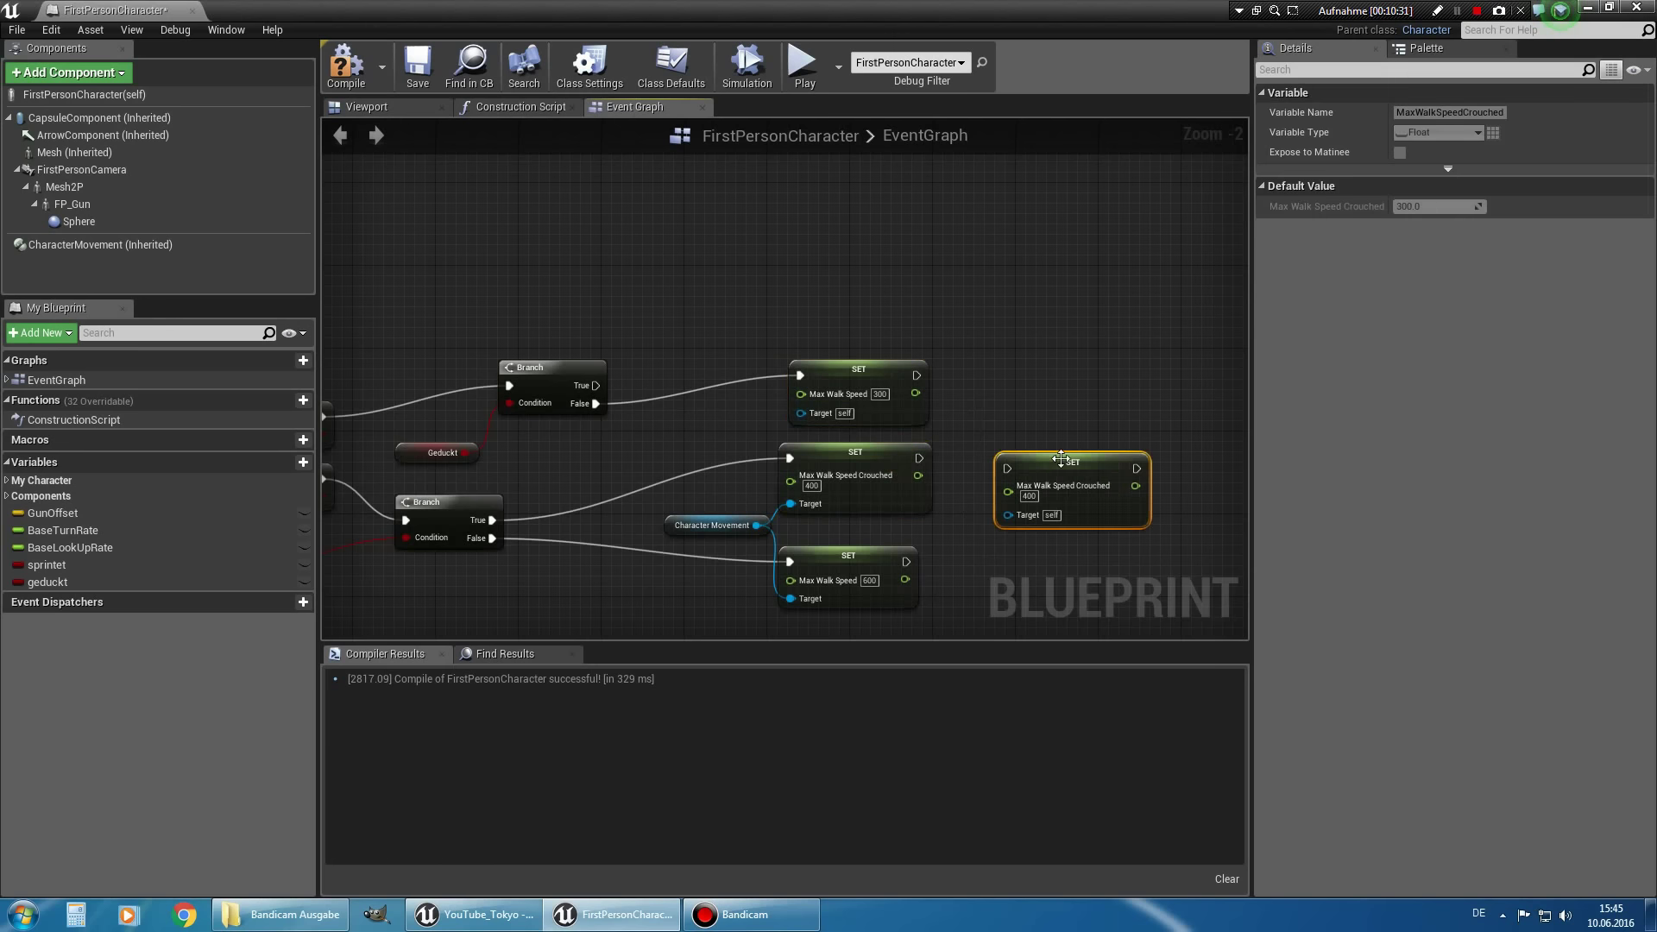
pyautogui.moveTo(1072, 464); pyautogui.dragTo(893, 284)
pyautogui.moveTo(589, 421)
pyautogui.mouseDown(button='right')
pyautogui.moveTo(1201, 441)
pyautogui.moveTo(781, 410)
pyautogui.mouseUp(button='right')
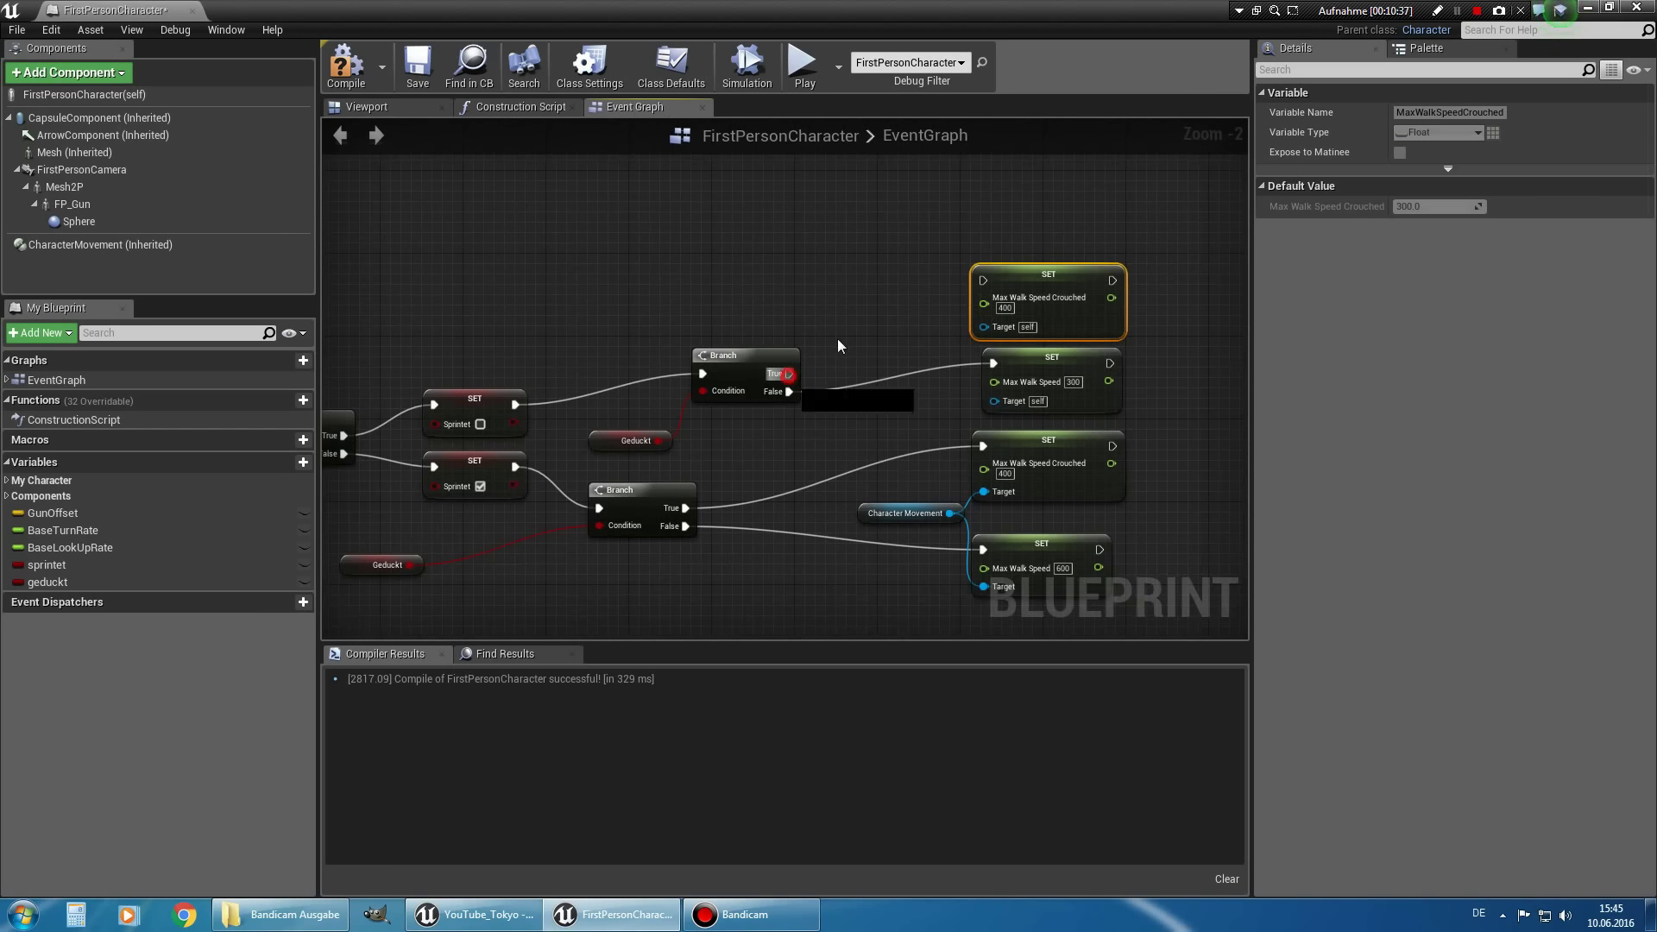
pyautogui.moveTo(788, 374); pyautogui.dragTo(1001, 317)
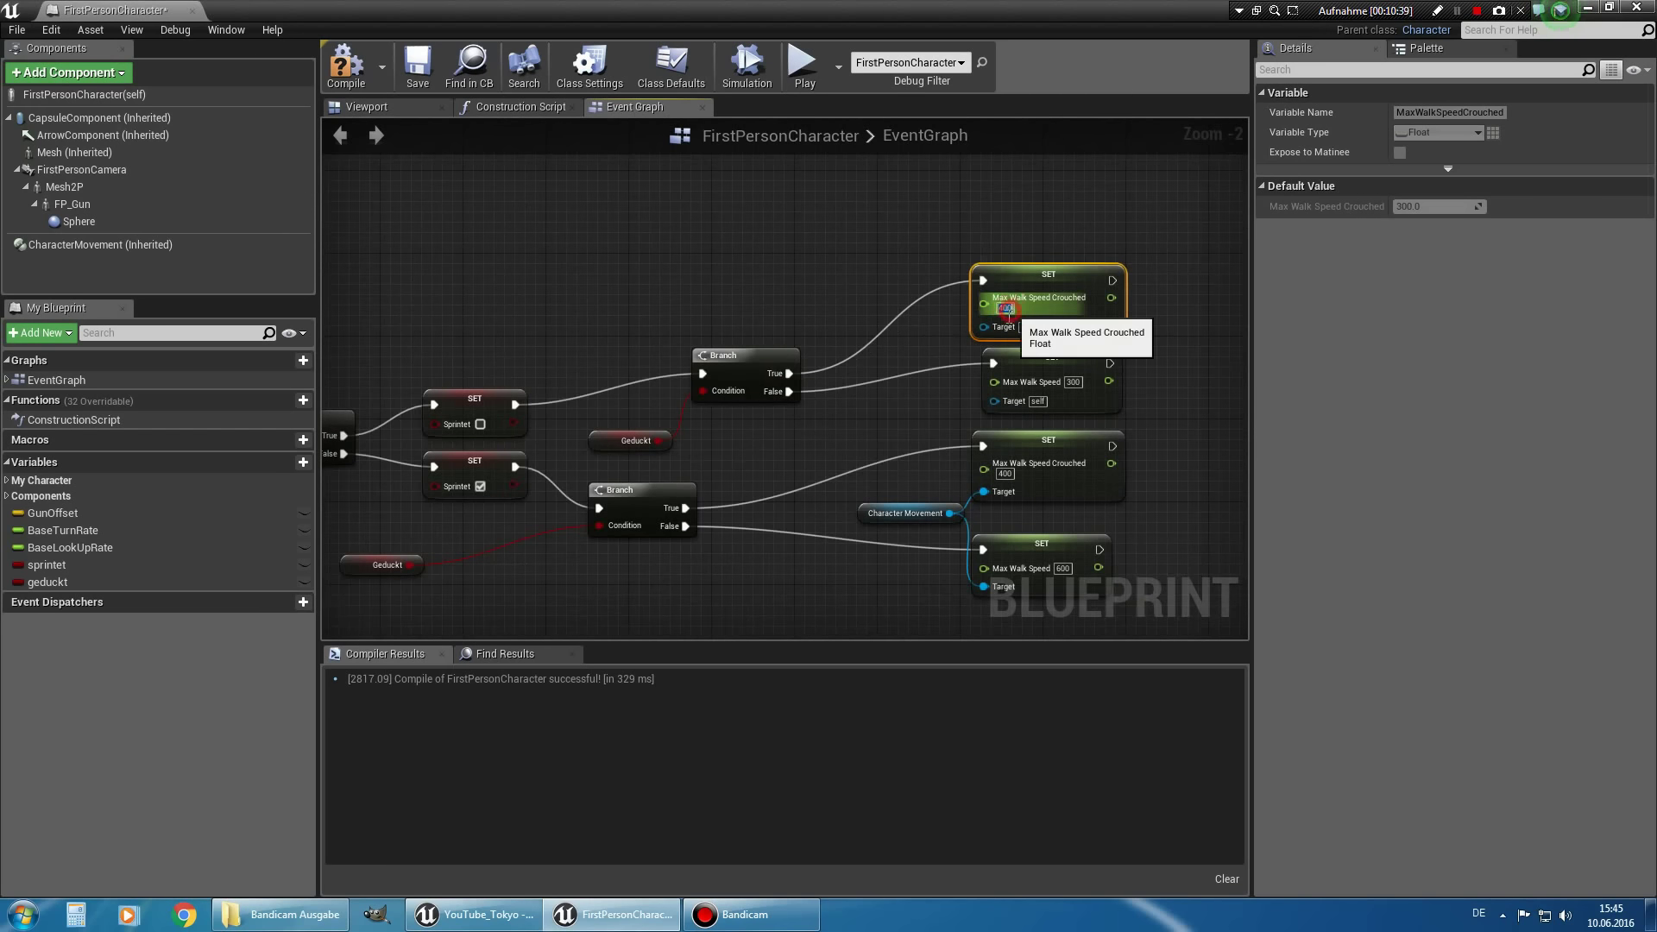
pyautogui.click(1005, 307)
pyautogui.write('200')
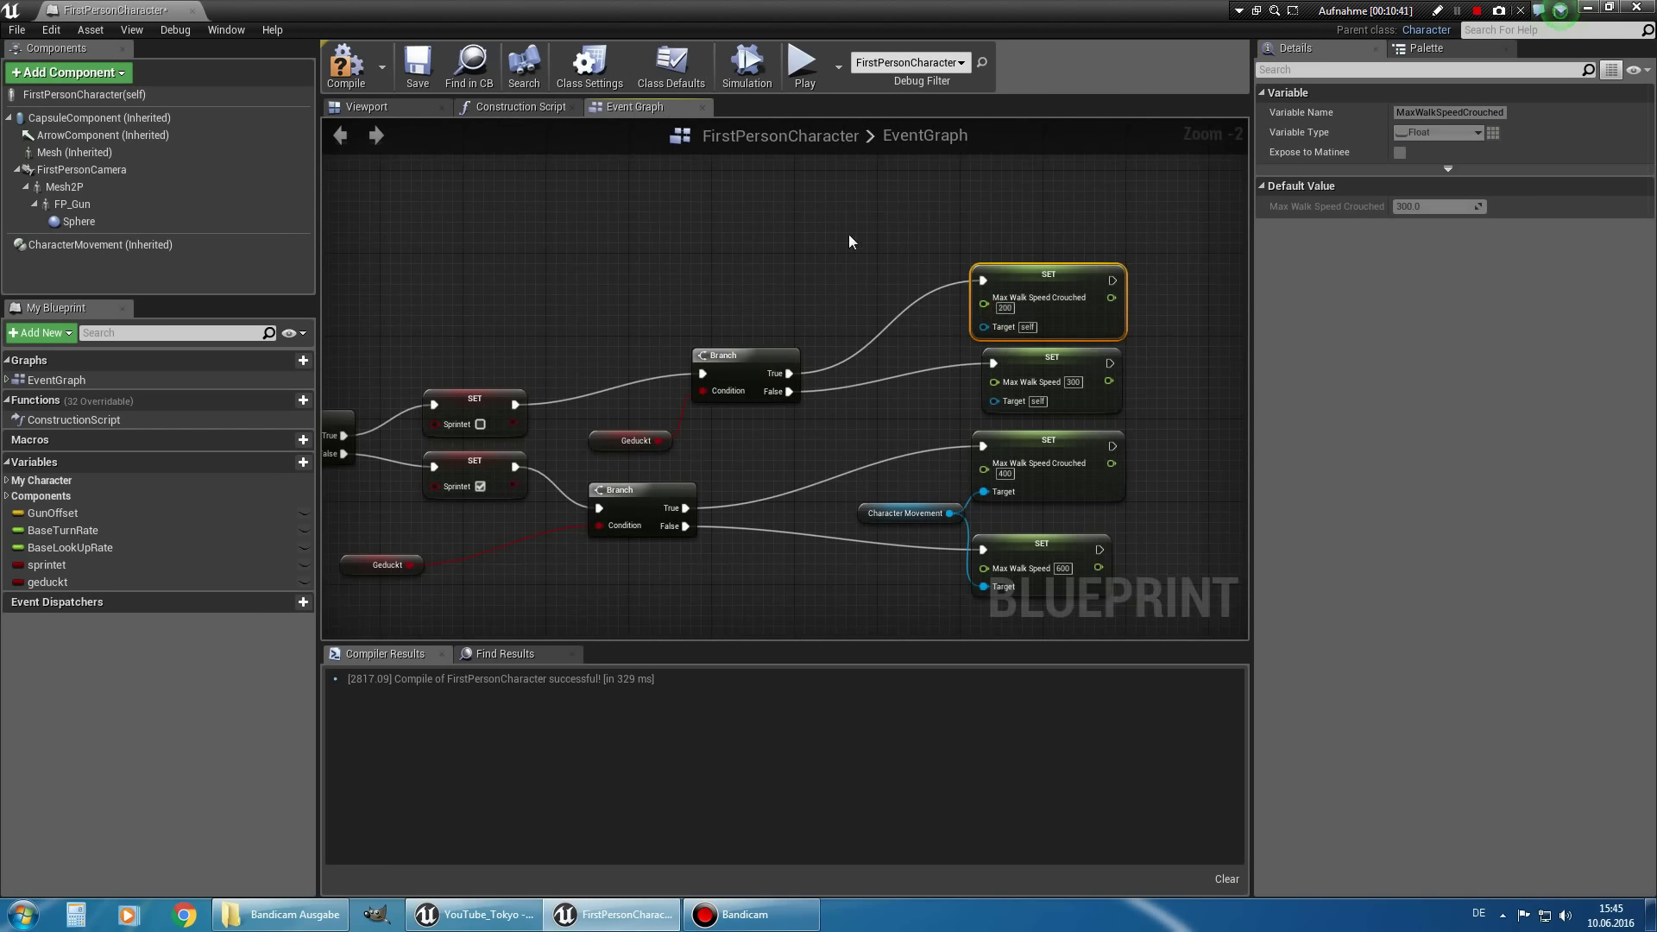
# Select the entire Sprinten node chain.
pyautogui.scroll(-2, 847, 235)
pyautogui.moveTo(973, 419)
pyautogui.mouseDown(button='right')
pyautogui.moveTo(800, 427)
pyautogui.moveTo(920, 499)
pyautogui.mouseUp(button='right')
pyautogui.moveTo(444, 263)
pyautogui.mouseDown()
pyautogui.moveTo(1067, 530)
pyautogui.moveTo(1198, 537)
pyautogui.mouseUp()
# Title the comment around the sprint chain 'Sprinten'.
pyautogui.write('c')
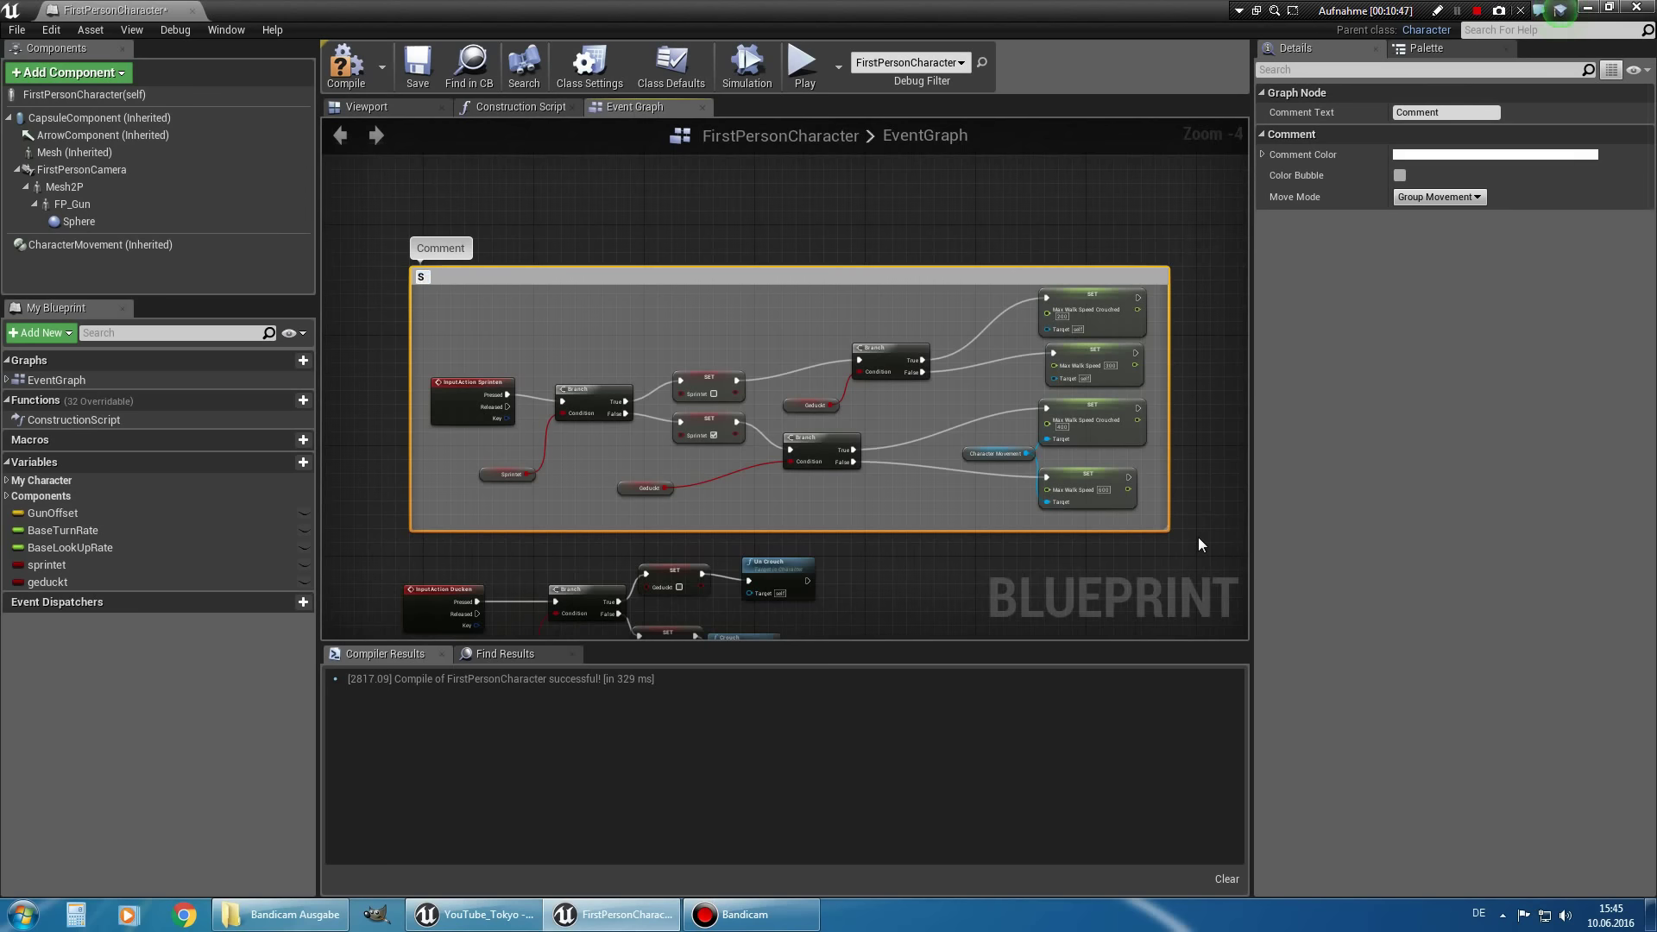
pyautogui.write('nten')
pyautogui.press('Return')
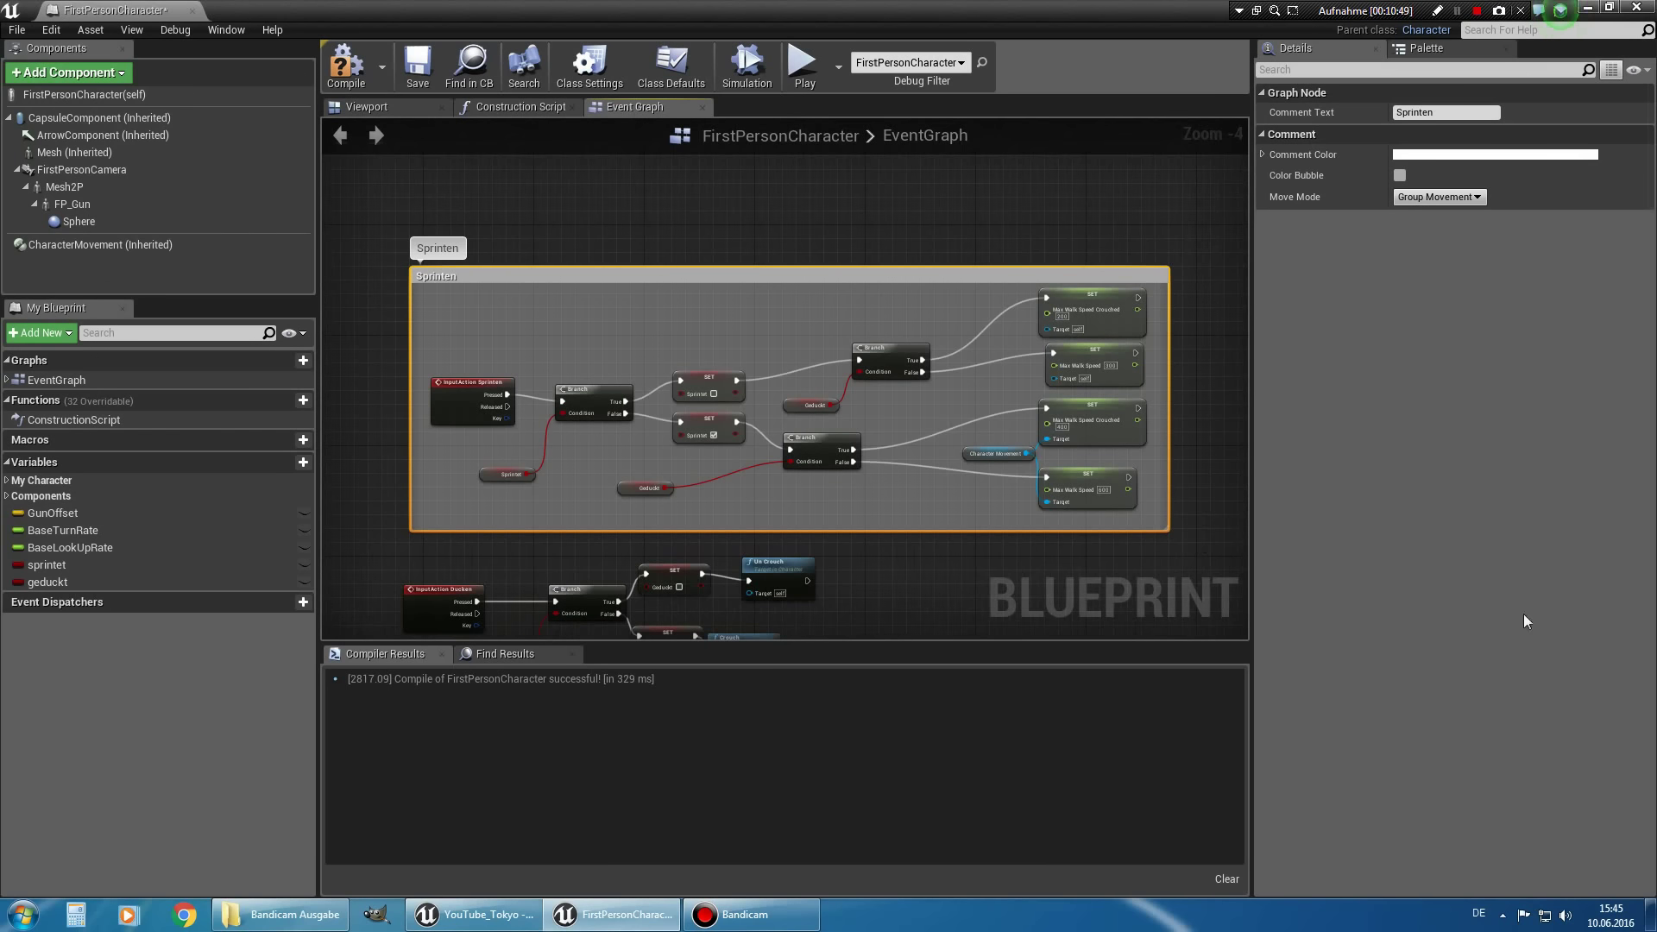
pyautogui.moveTo(706, 635); pyautogui.dragTo(784, 516, button='right')
pyautogui.moveTo(572, 515); pyautogui.dragTo(426, 506, button='right')
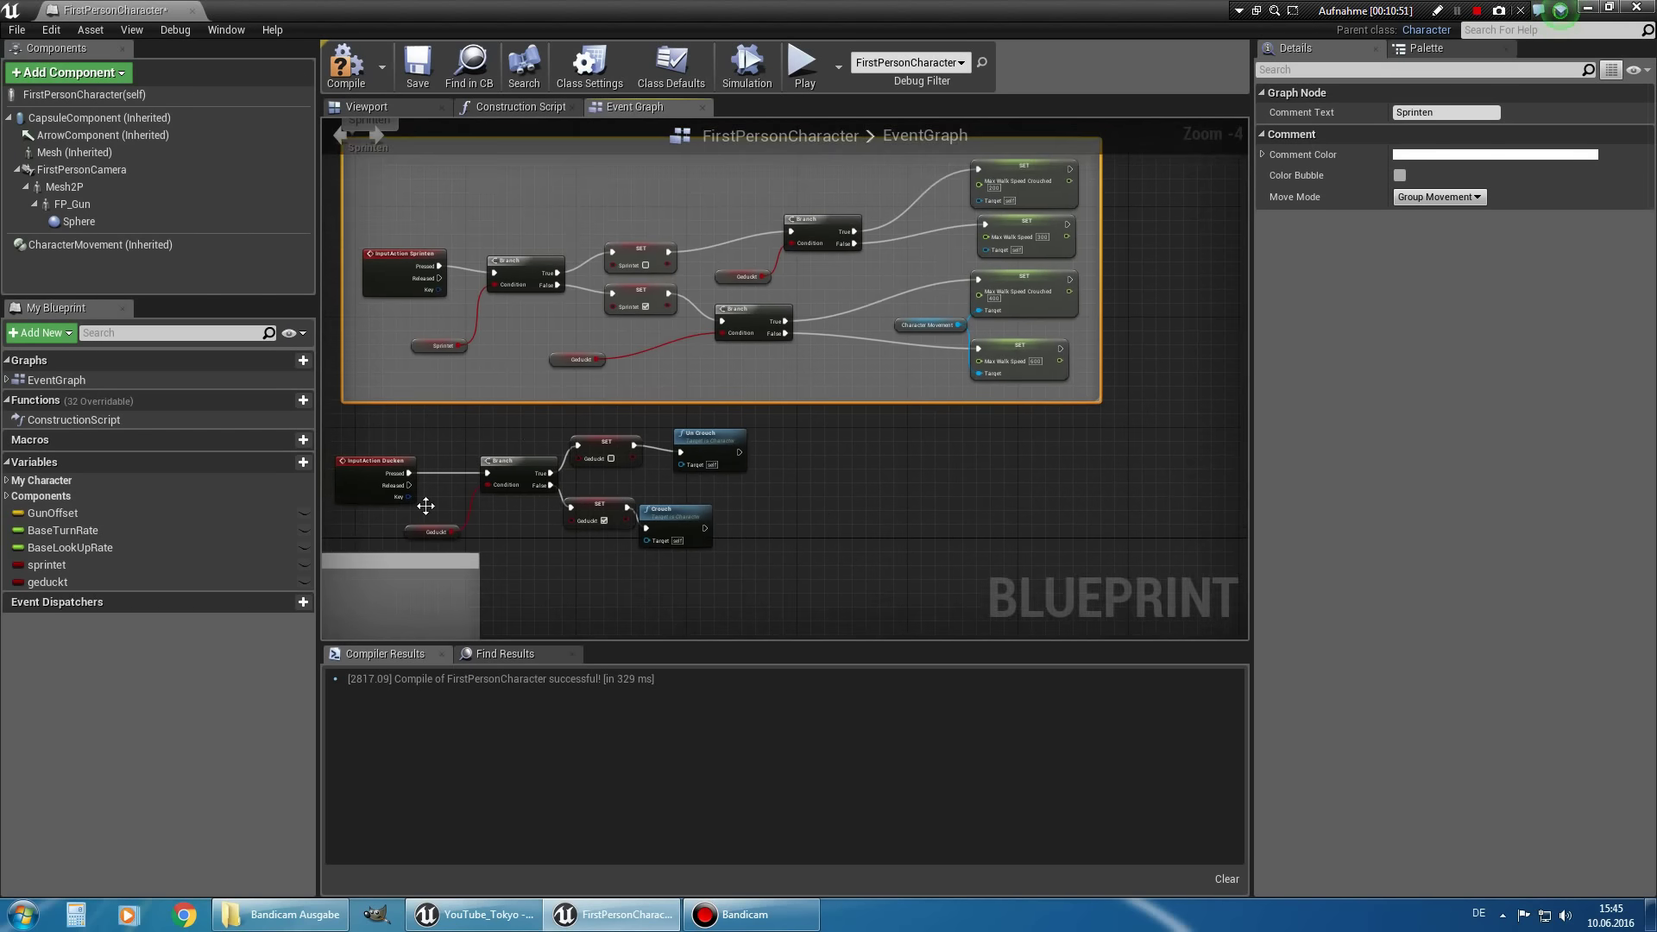
pyautogui.scroll(2, 604, 440)
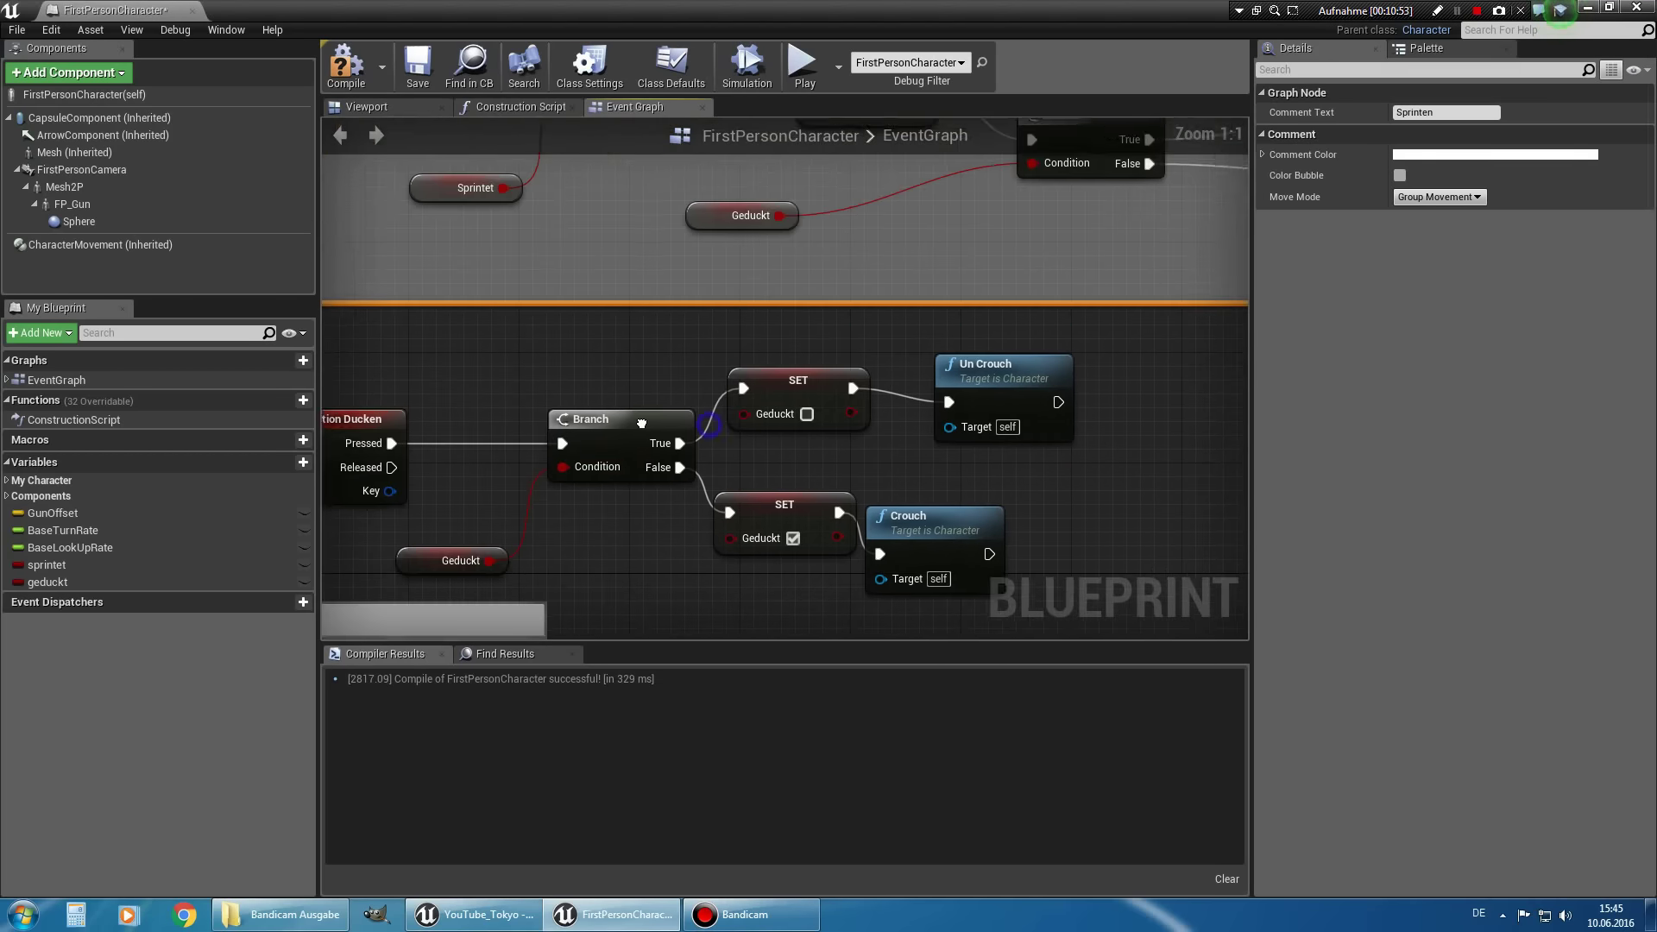
pyautogui.scroll(-3, 880, 408)
pyautogui.moveTo(880, 408); pyautogui.dragTo(777, 457, button='right')
pyautogui.scroll(2, 793, 440)
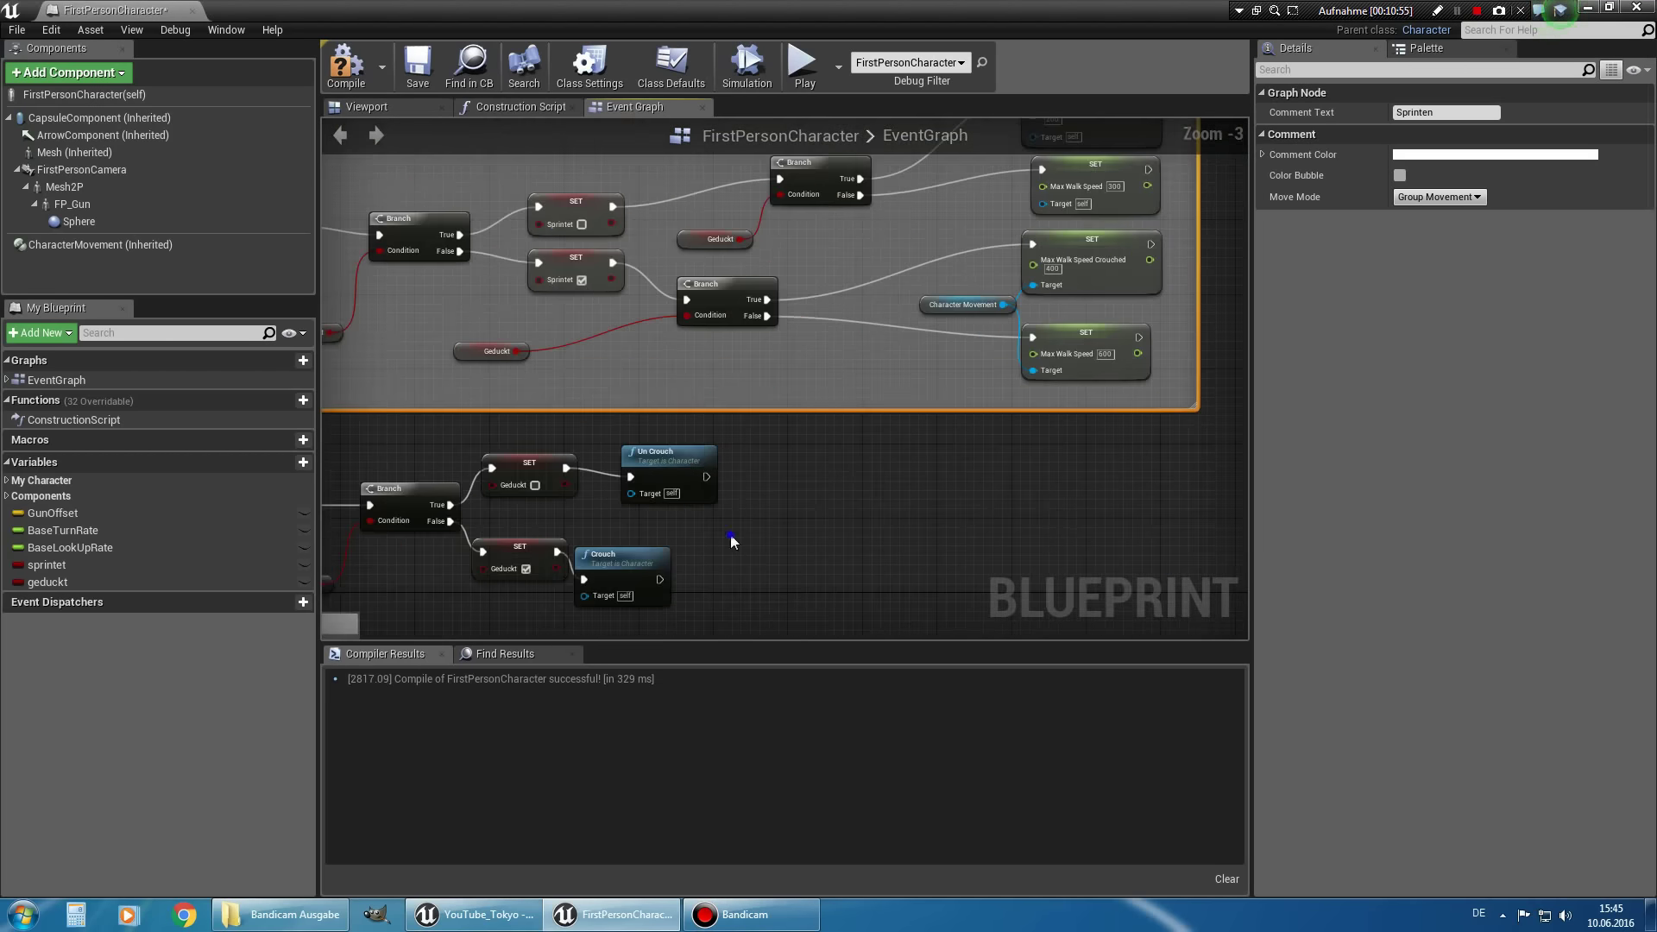
pyautogui.moveTo(730, 542); pyautogui.dragTo(808, 420, button='right')
pyautogui.moveTo(395, 372); pyautogui.dragTo(630, 353, button='right')
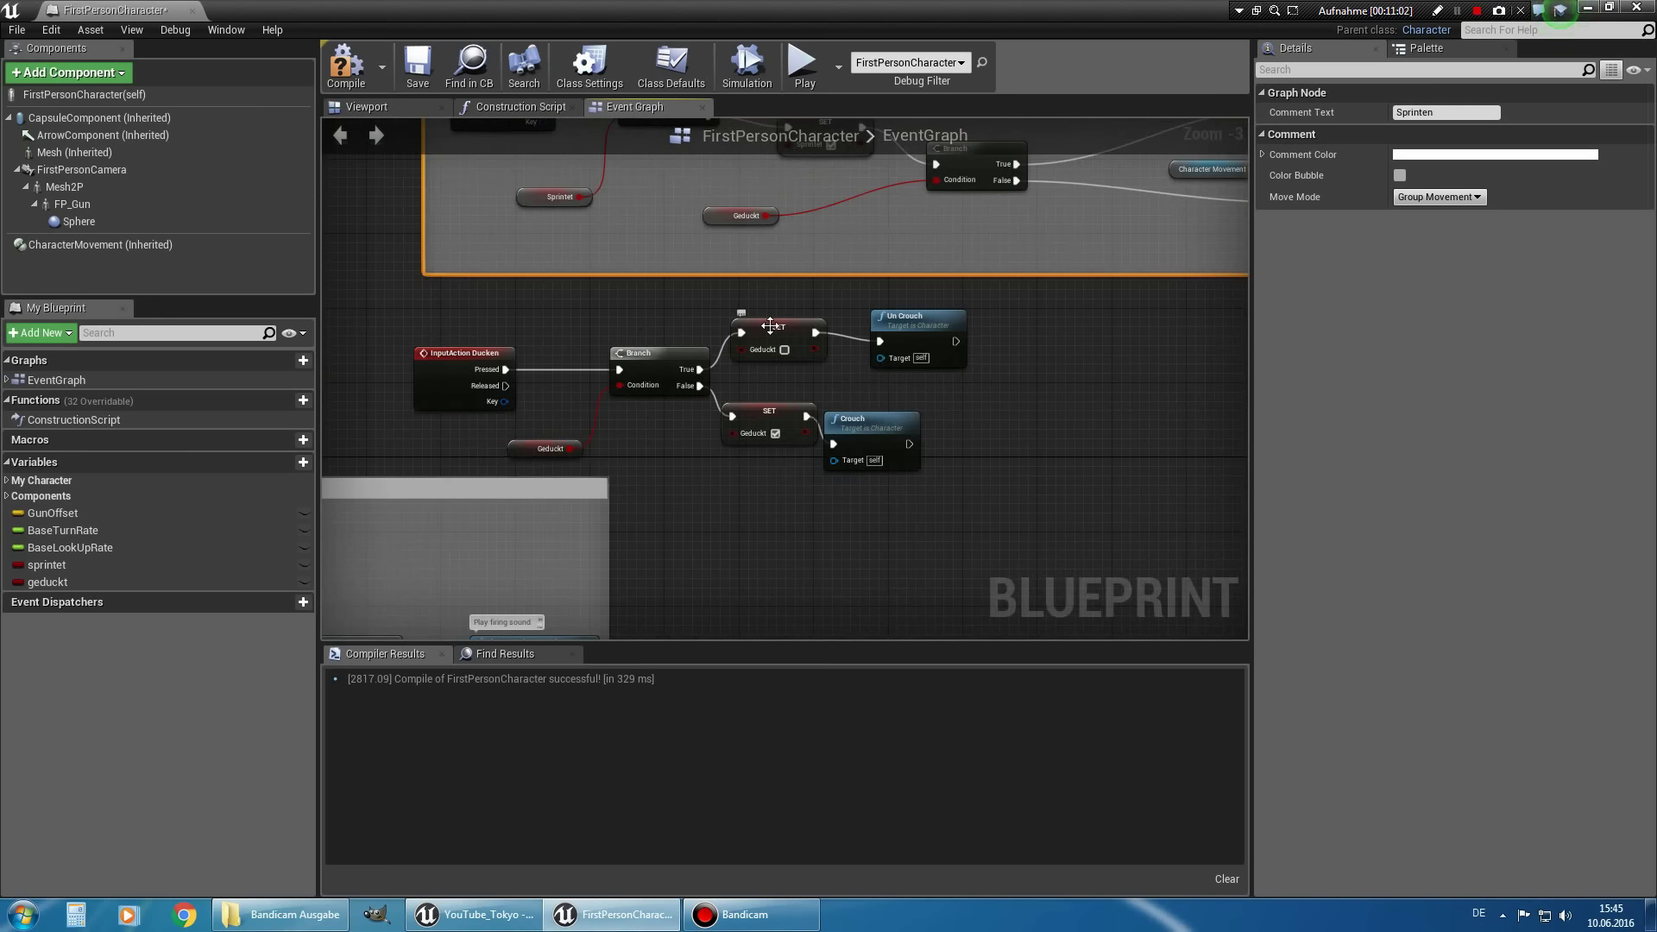
# Rearrange the Ducken crouch nodes and add a Sprintet getter beside them.
pyautogui.moveTo(847, 447); pyautogui.dragTo(901, 447)
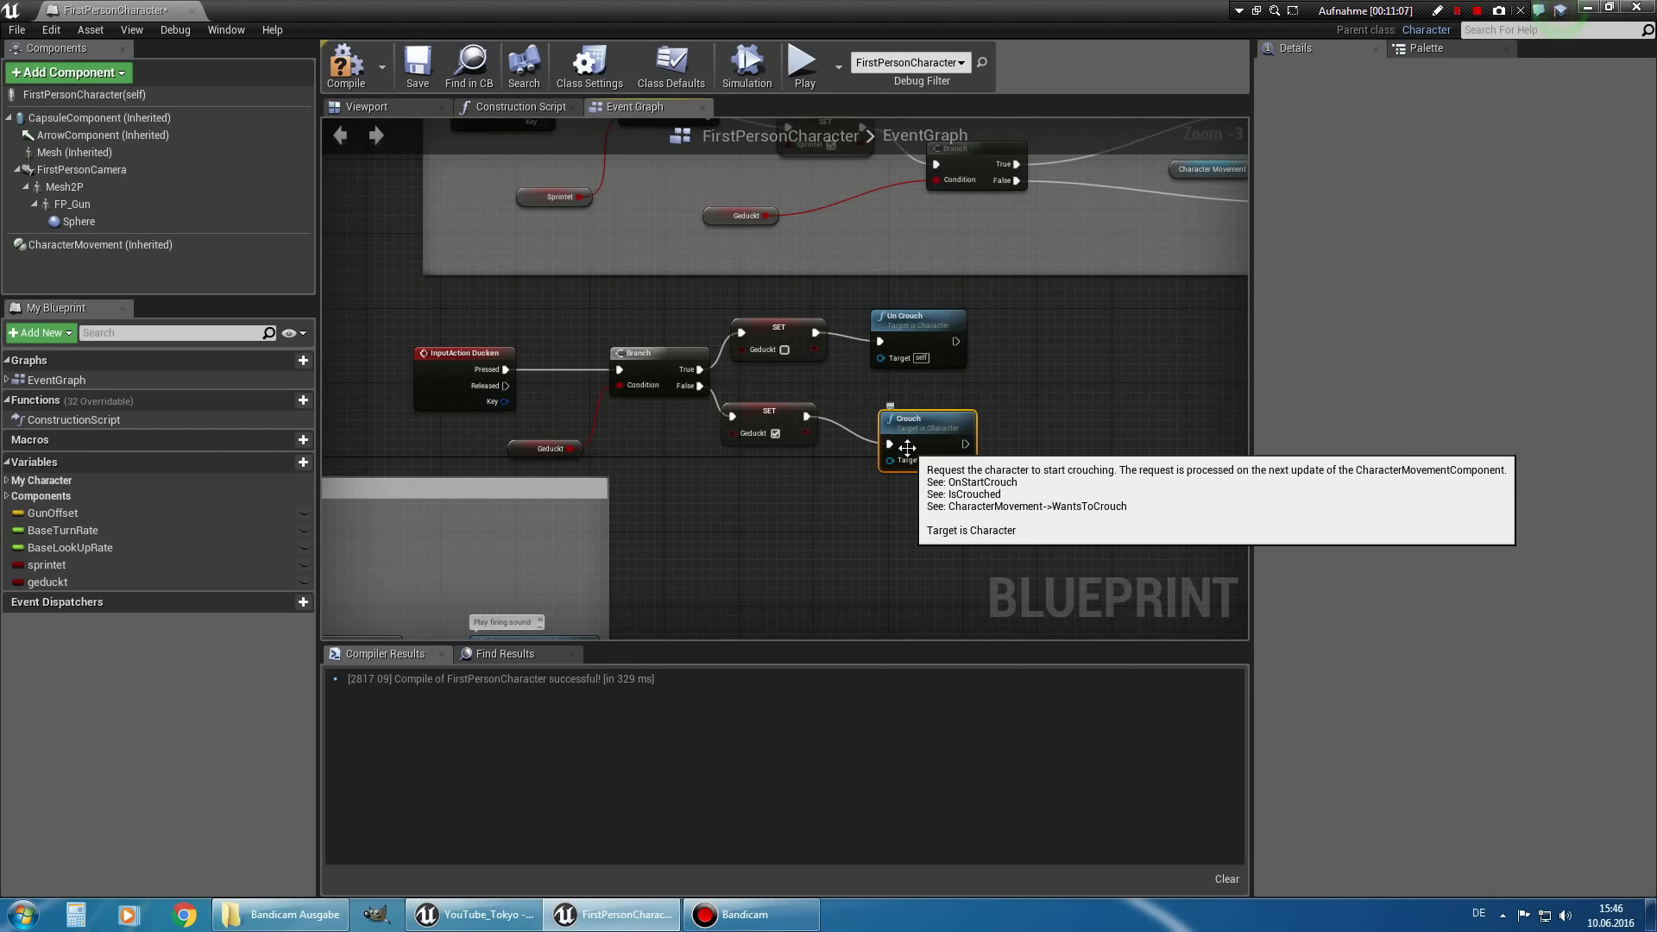
pyautogui.moveTo(394, 296); pyautogui.dragTo(1065, 486)
pyautogui.click(1053, 475)
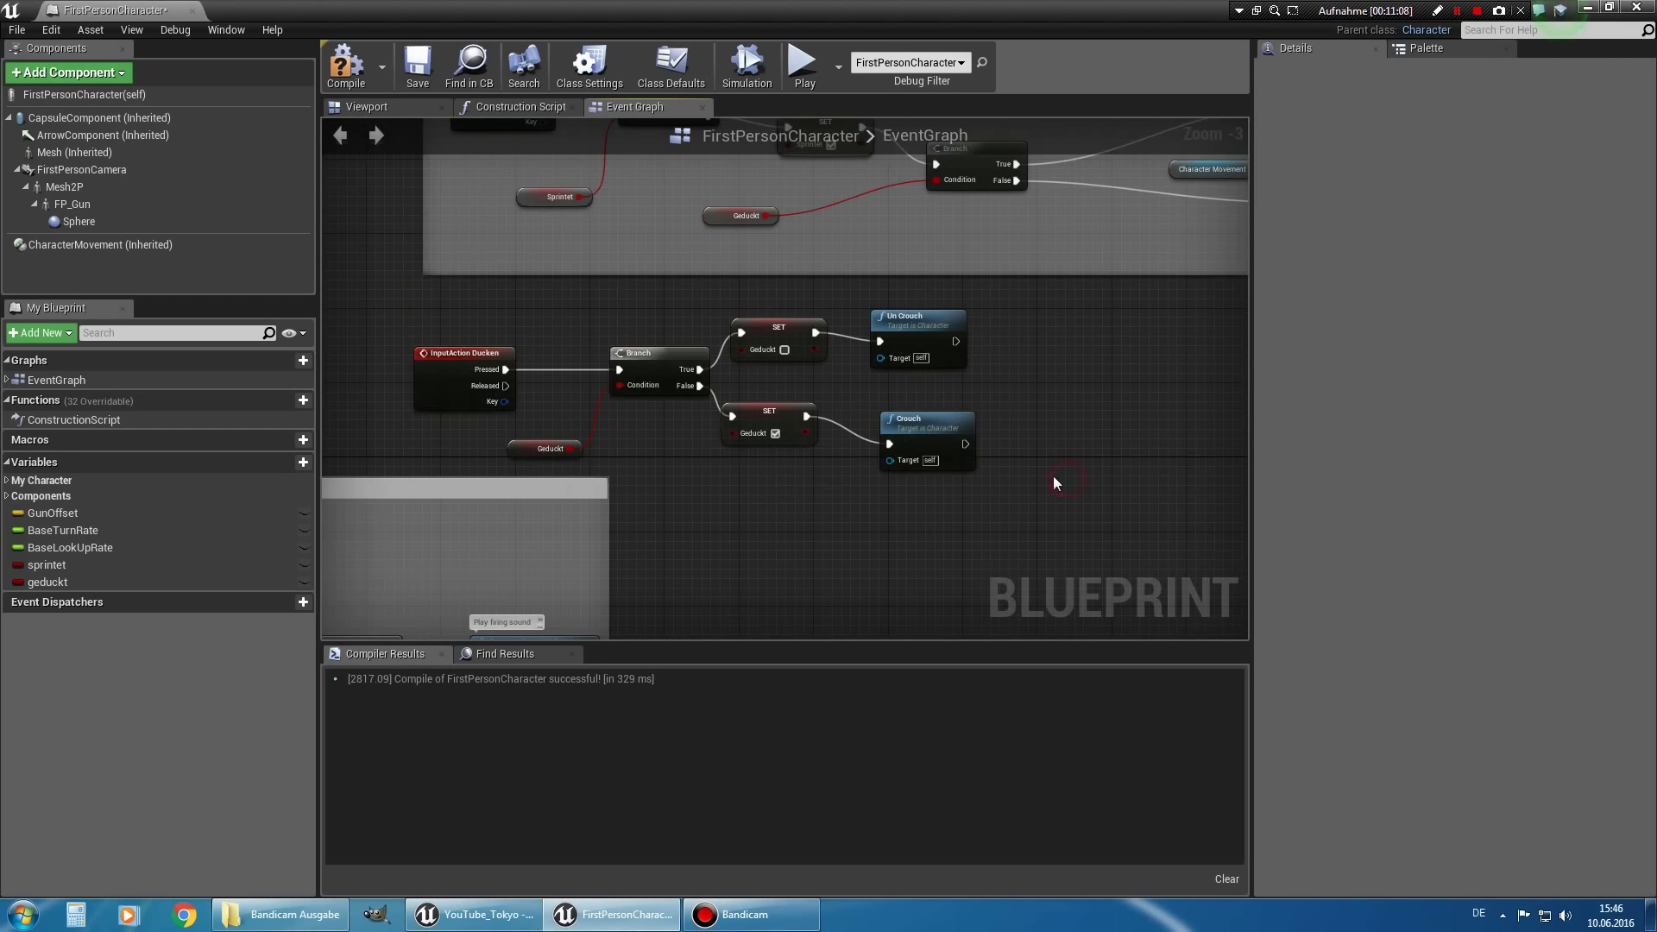
pyautogui.moveTo(530, 438); pyautogui.dragTo(549, 420)
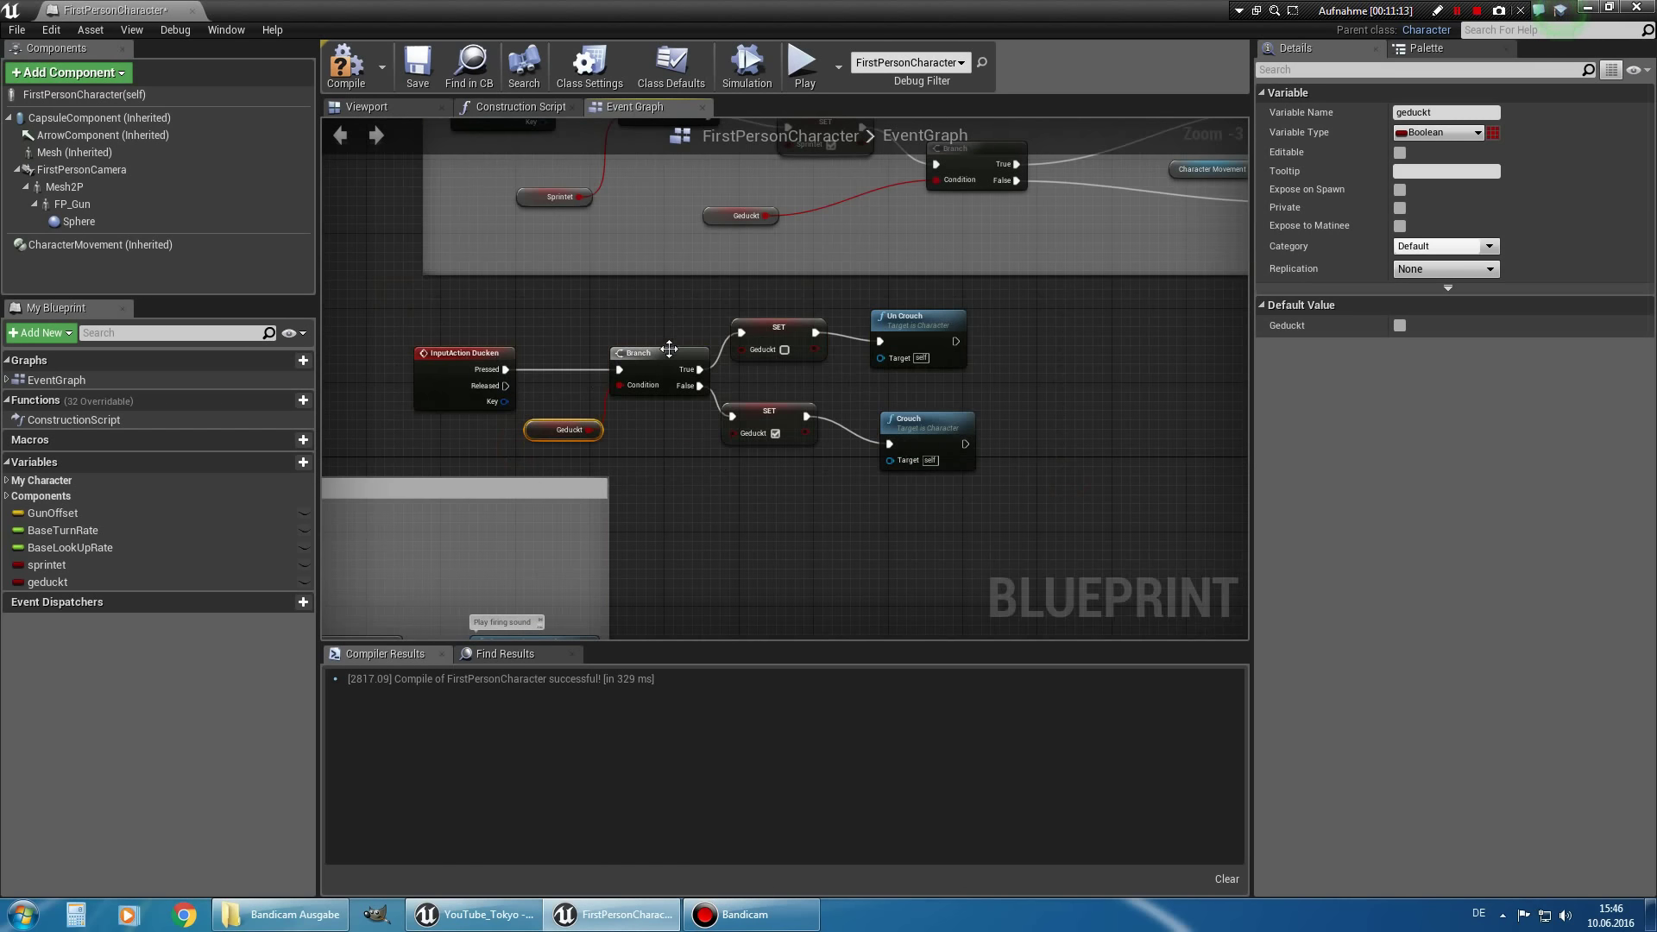
pyautogui.moveTo(1512, 513); pyautogui.dragTo(893, 406)
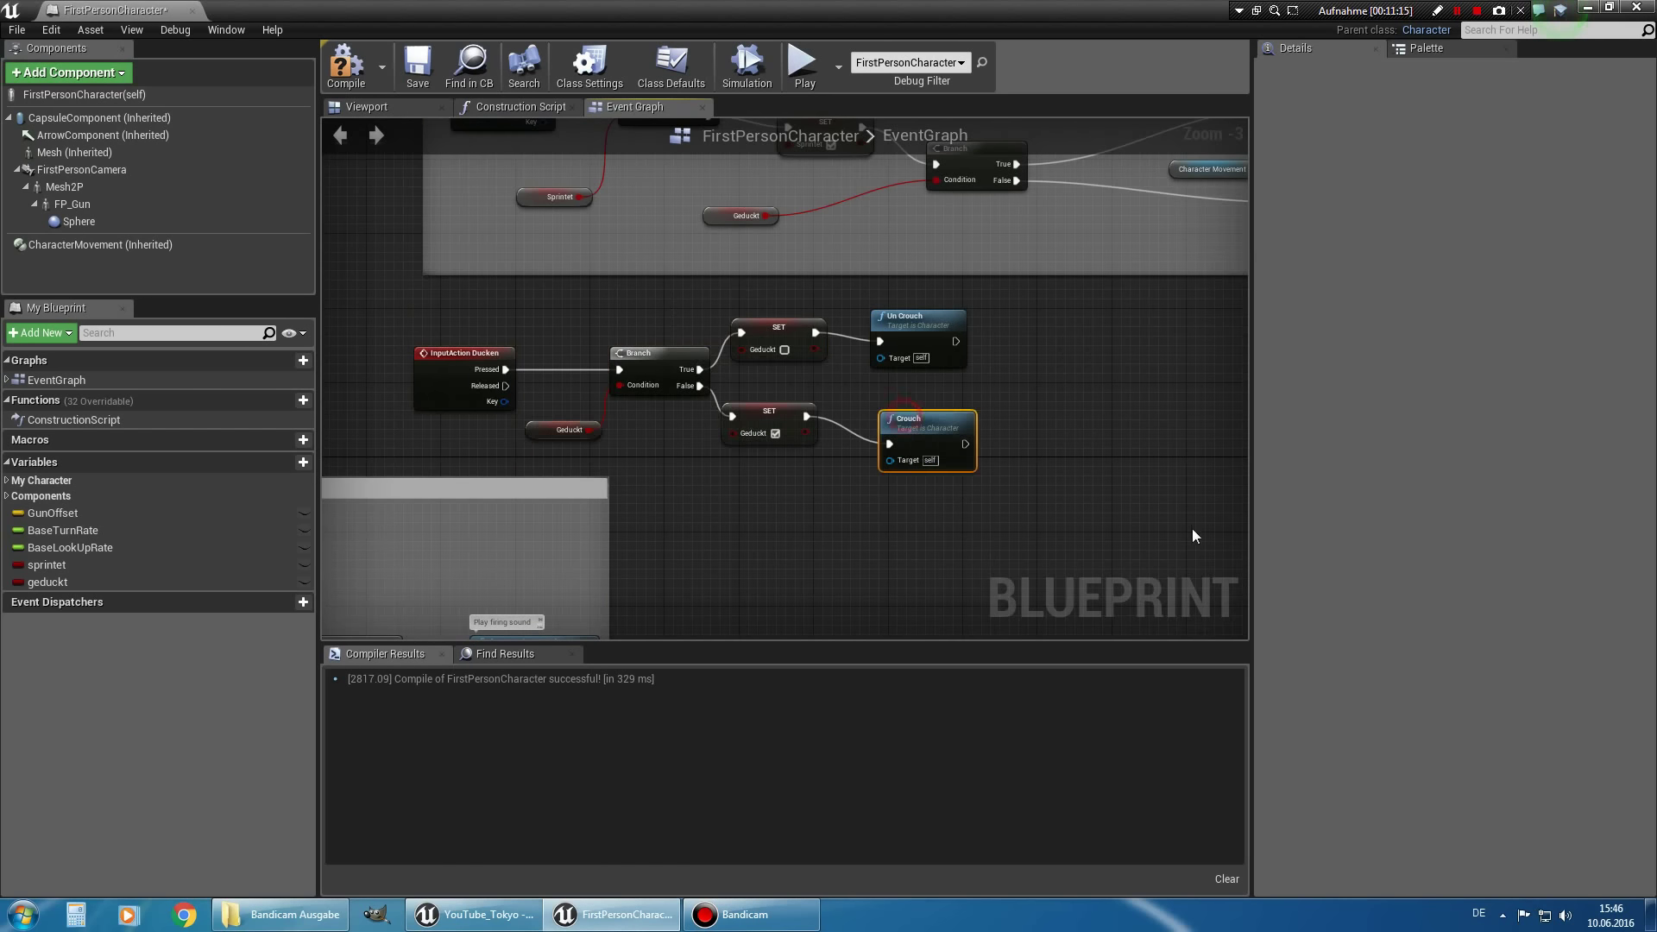
pyautogui.moveTo(1192, 528); pyautogui.dragTo(731, 426, button='right')
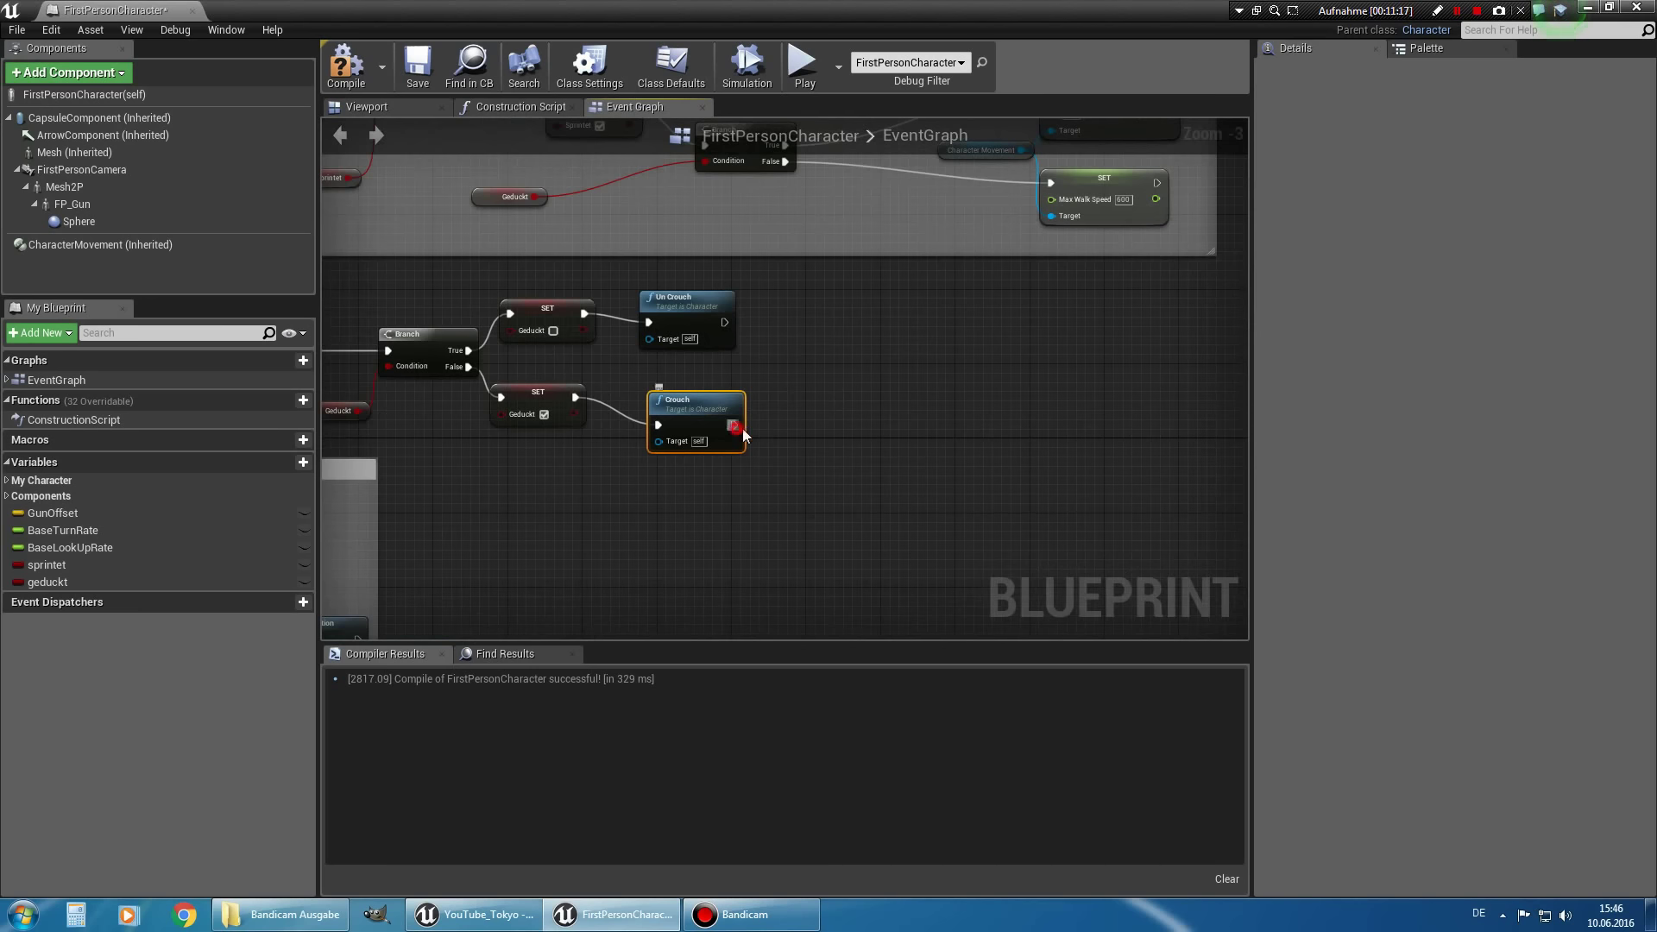
pyautogui.moveTo(734, 424); pyautogui.dragTo(814, 427)
pyautogui.moveTo(738, 518); pyautogui.dragTo(776, 587, button='right')
pyautogui.moveTo(47, 565)
pyautogui.mouseDown()
pyautogui.moveTo(806, 566)
pyautogui.moveTo(791, 579)
pyautogui.moveTo(885, 505)
pyautogui.mouseUp()
# Add a Sprintet getter feeding a new Branch, and connect Crouch's output to that Branch.
pyautogui.click(826, 587)
pyautogui.write('branch')
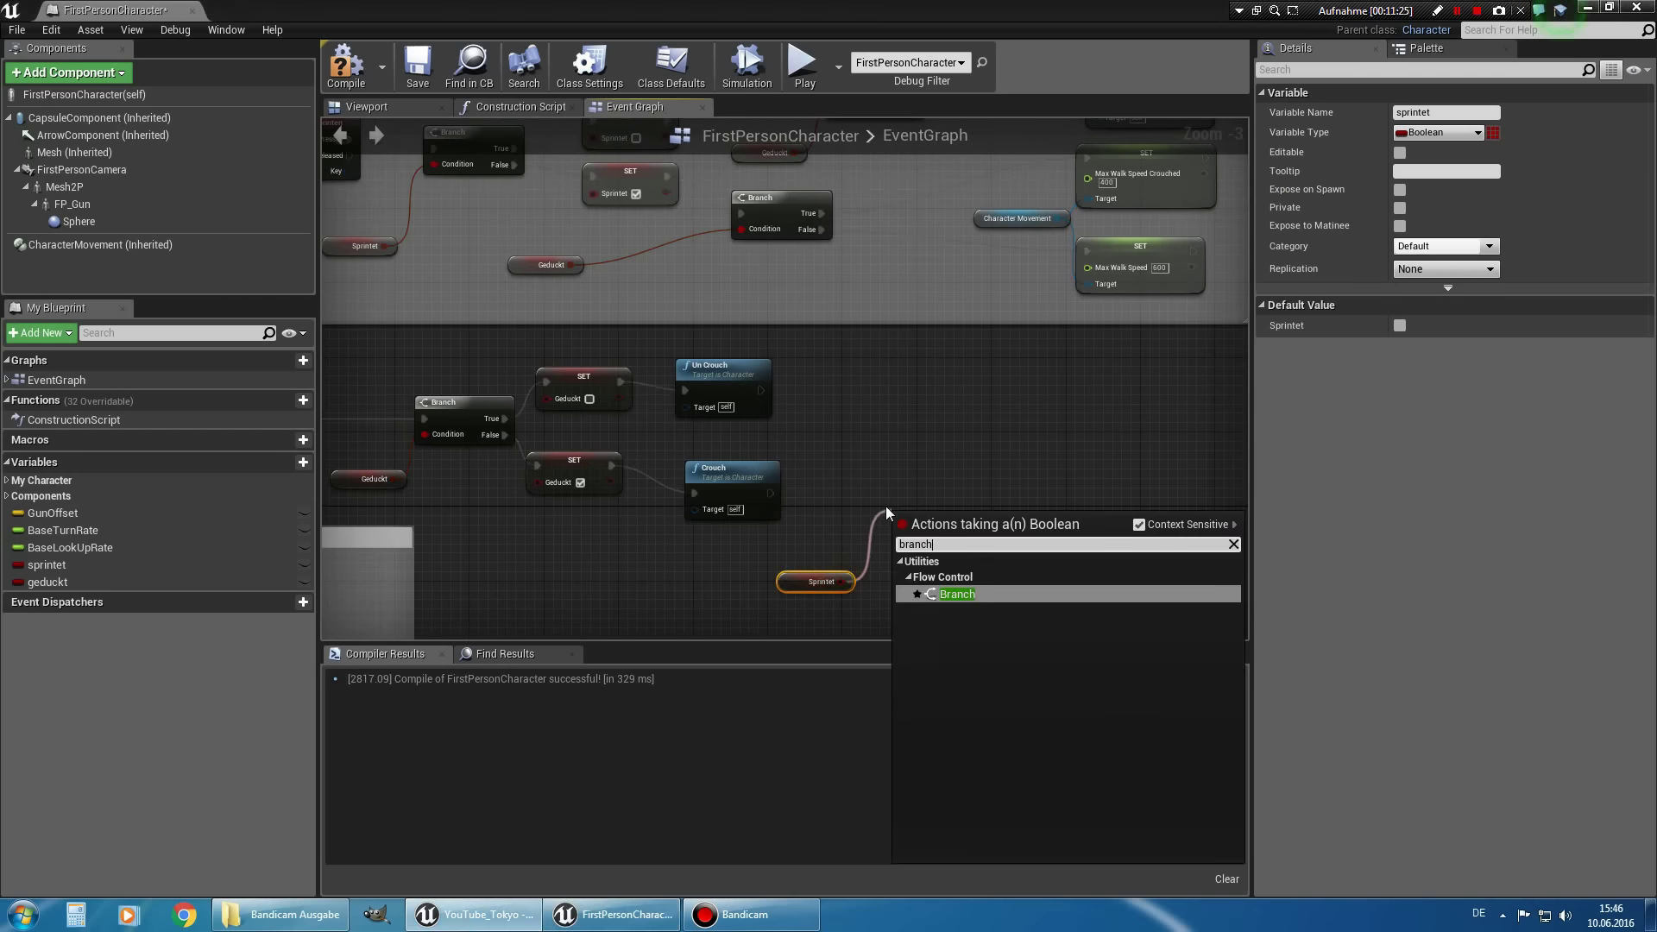
pyautogui.press('Return')
pyautogui.moveTo(951, 485); pyautogui.dragTo(953, 483)
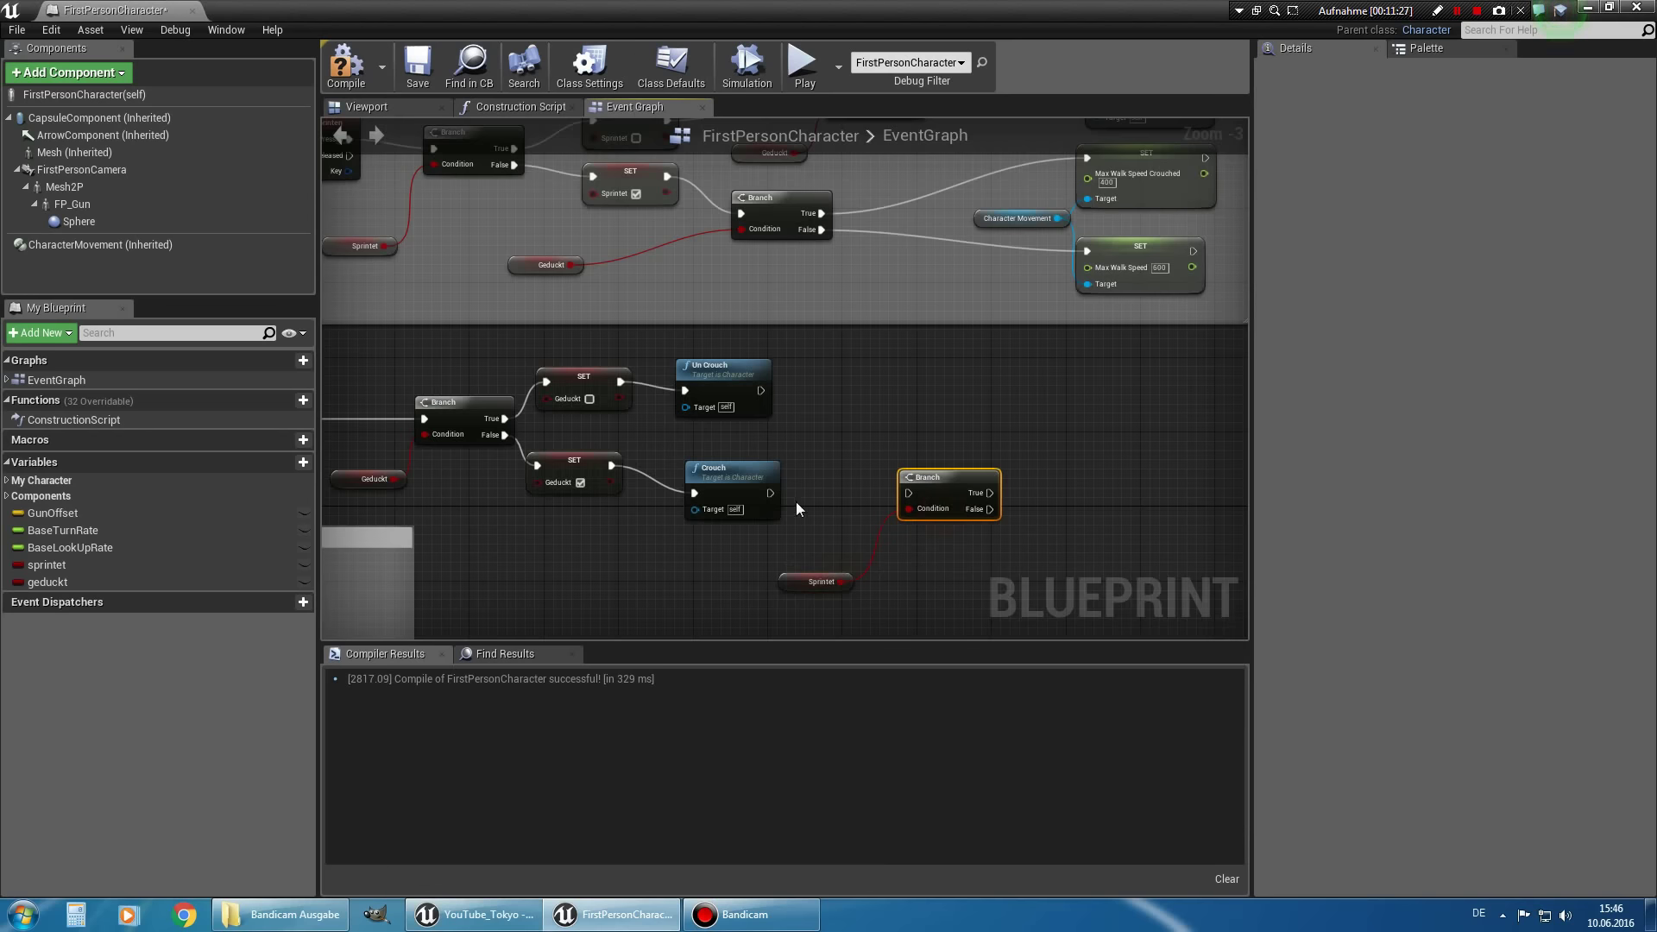
pyautogui.moveTo(773, 493)
pyautogui.mouseDown()
pyautogui.moveTo(908, 493)
pyautogui.moveTo(877, 502)
pyautogui.mouseUp()
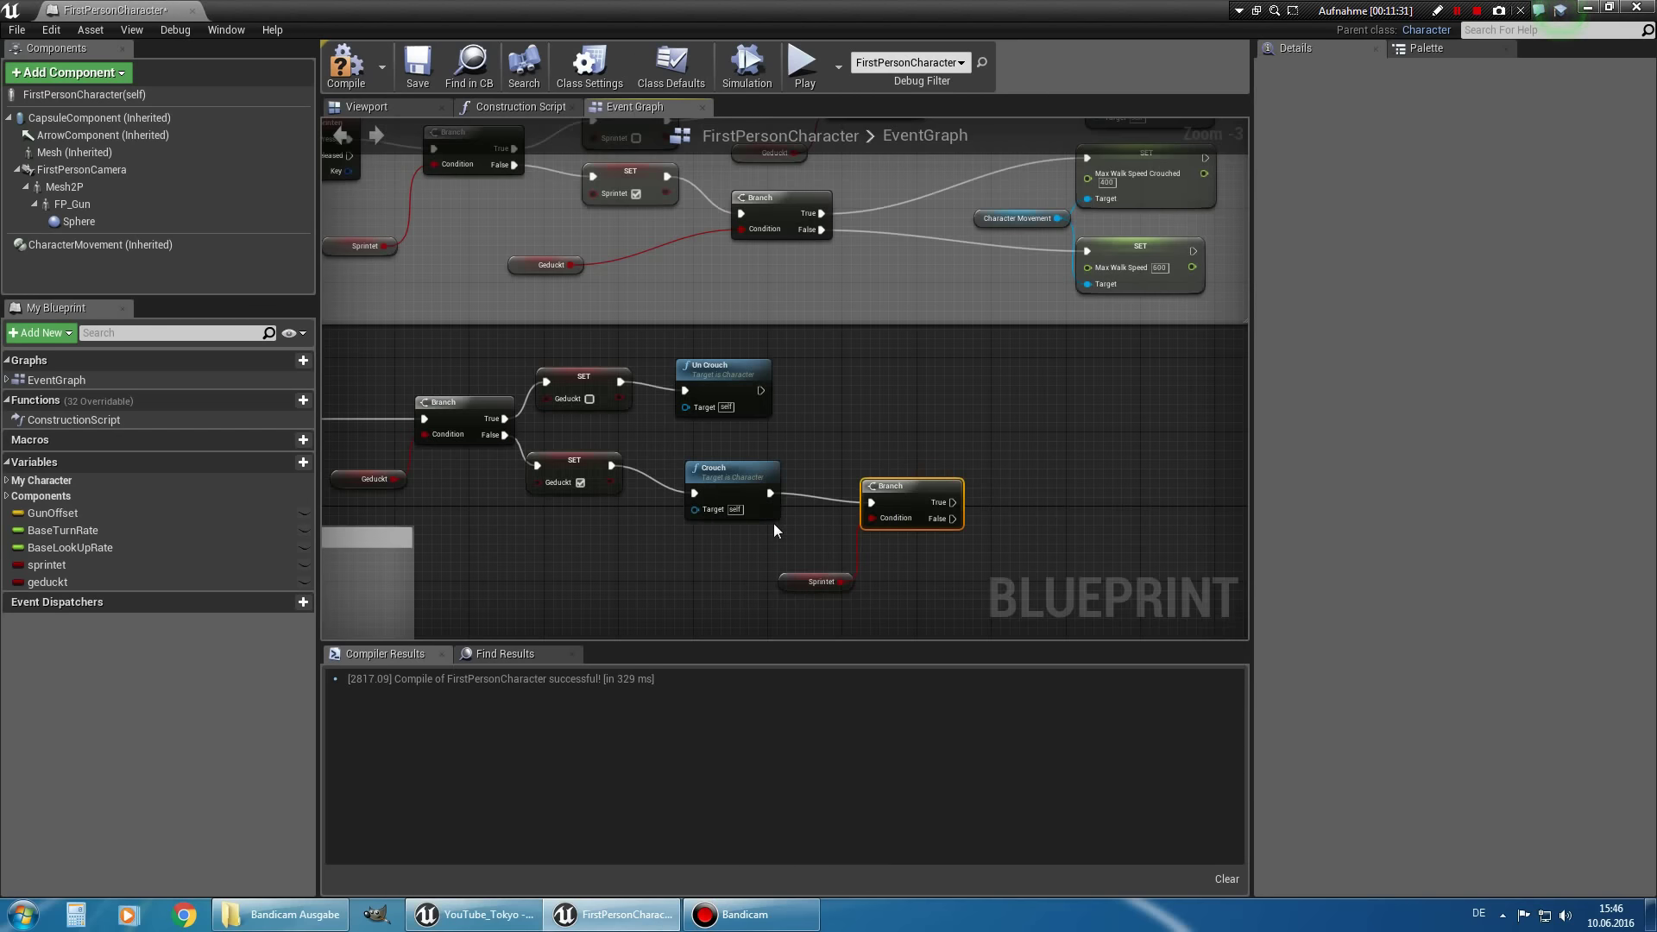
pyautogui.moveTo(569, 513)
pyautogui.mouseDown(button='right')
pyautogui.moveTo(778, 423)
pyautogui.moveTo(624, 490)
pyautogui.mouseUp(button='right')
pyautogui.moveTo(875, 478); pyautogui.dragTo(893, 526, button='right')
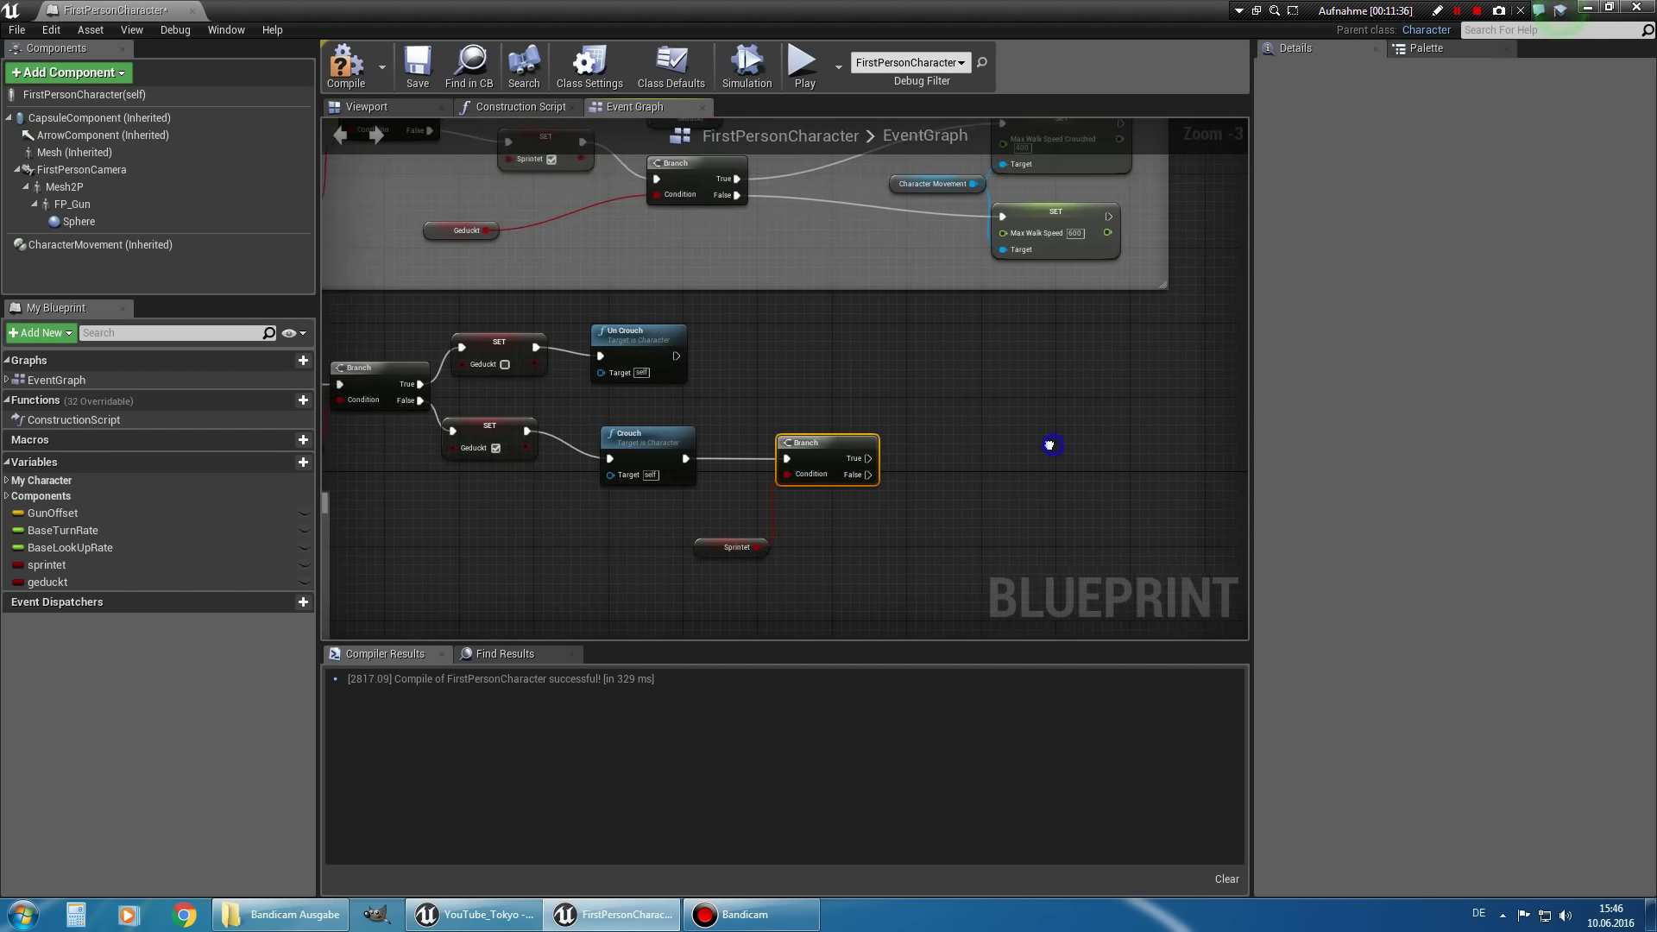
pyautogui.moveTo(1047, 448); pyautogui.dragTo(892, 525, button='right')
# Duplicate the SET Max Walk Speed Crouched node, wire it to Branch False, and enter 200.
pyautogui.click(906, 207)
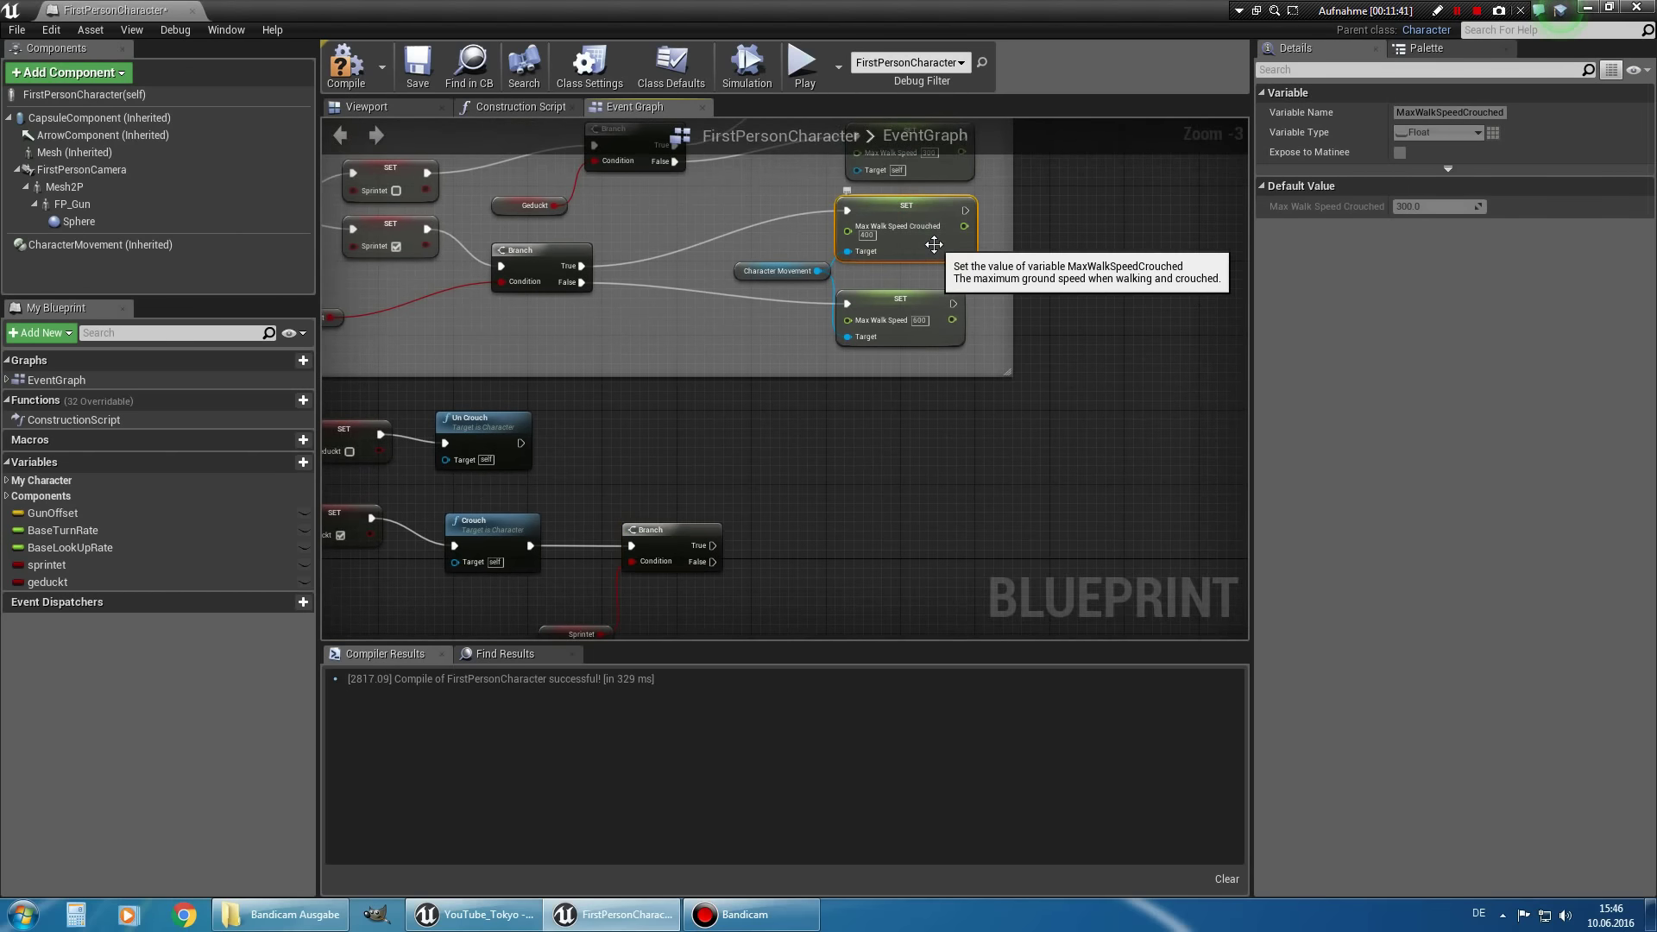
pyautogui.hotkey('ctrl', 'c')
pyautogui.hotkey('ctrl', 'v')
pyautogui.moveTo(961, 437)
pyautogui.mouseDown()
pyautogui.moveTo(917, 540)
pyautogui.moveTo(926, 558)
pyautogui.mouseUp()
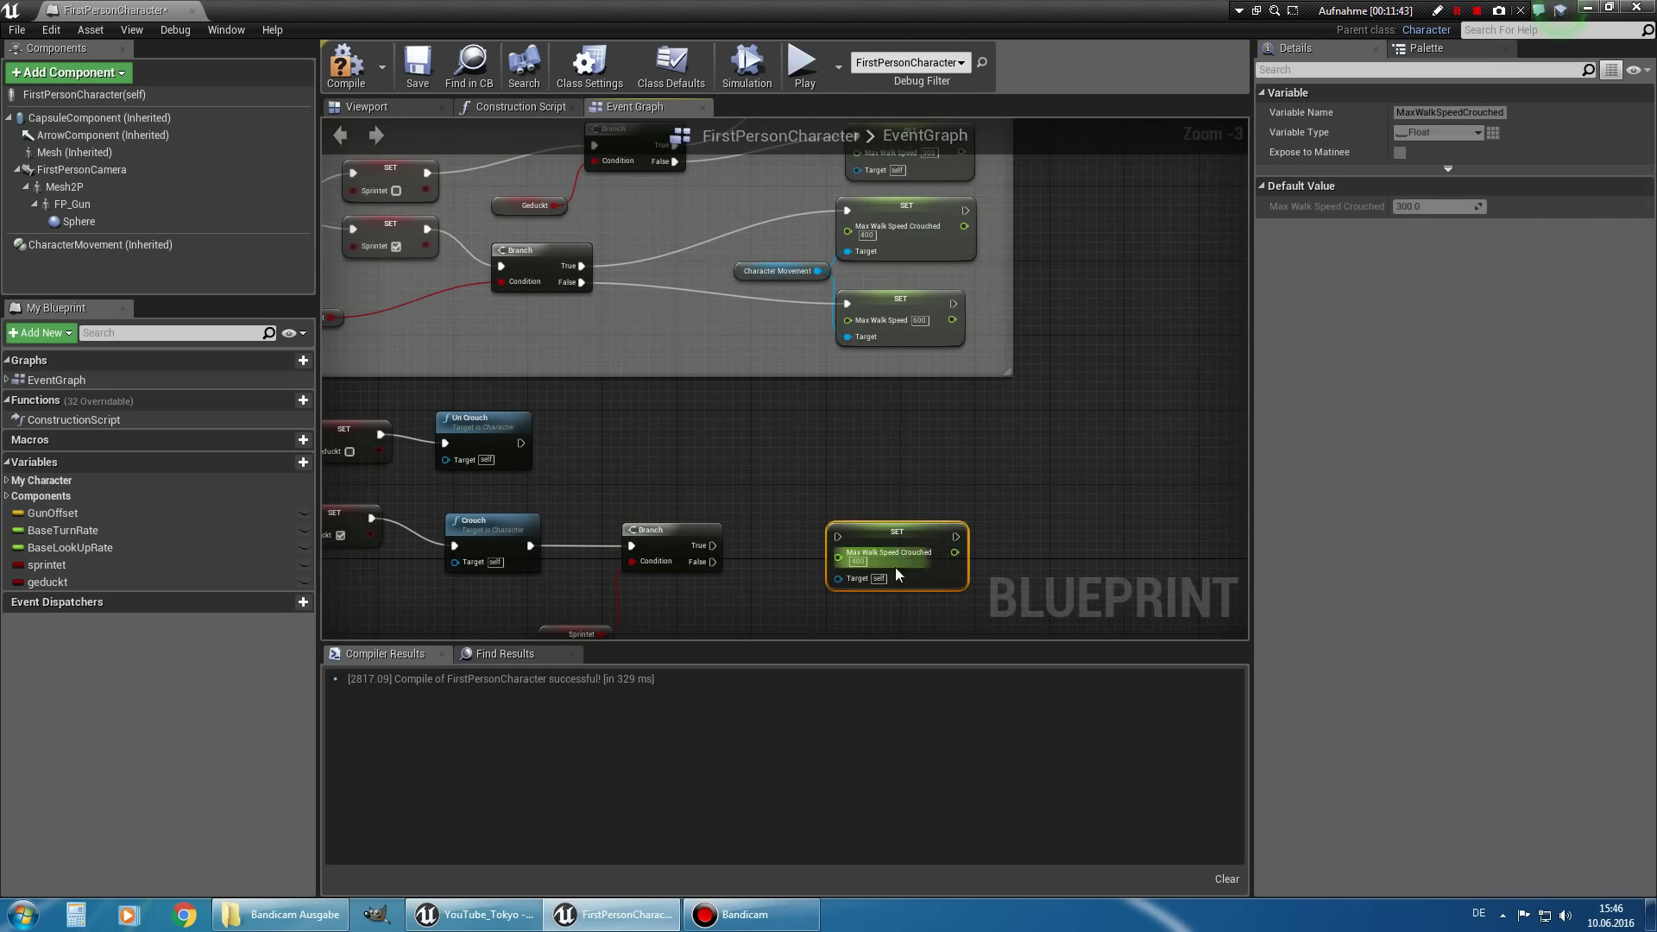
pyautogui.moveTo(787, 507)
pyautogui.mouseDown(button='right')
pyautogui.moveTo(1018, 408)
pyautogui.moveTo(1145, 383)
pyautogui.mouseUp(button='right')
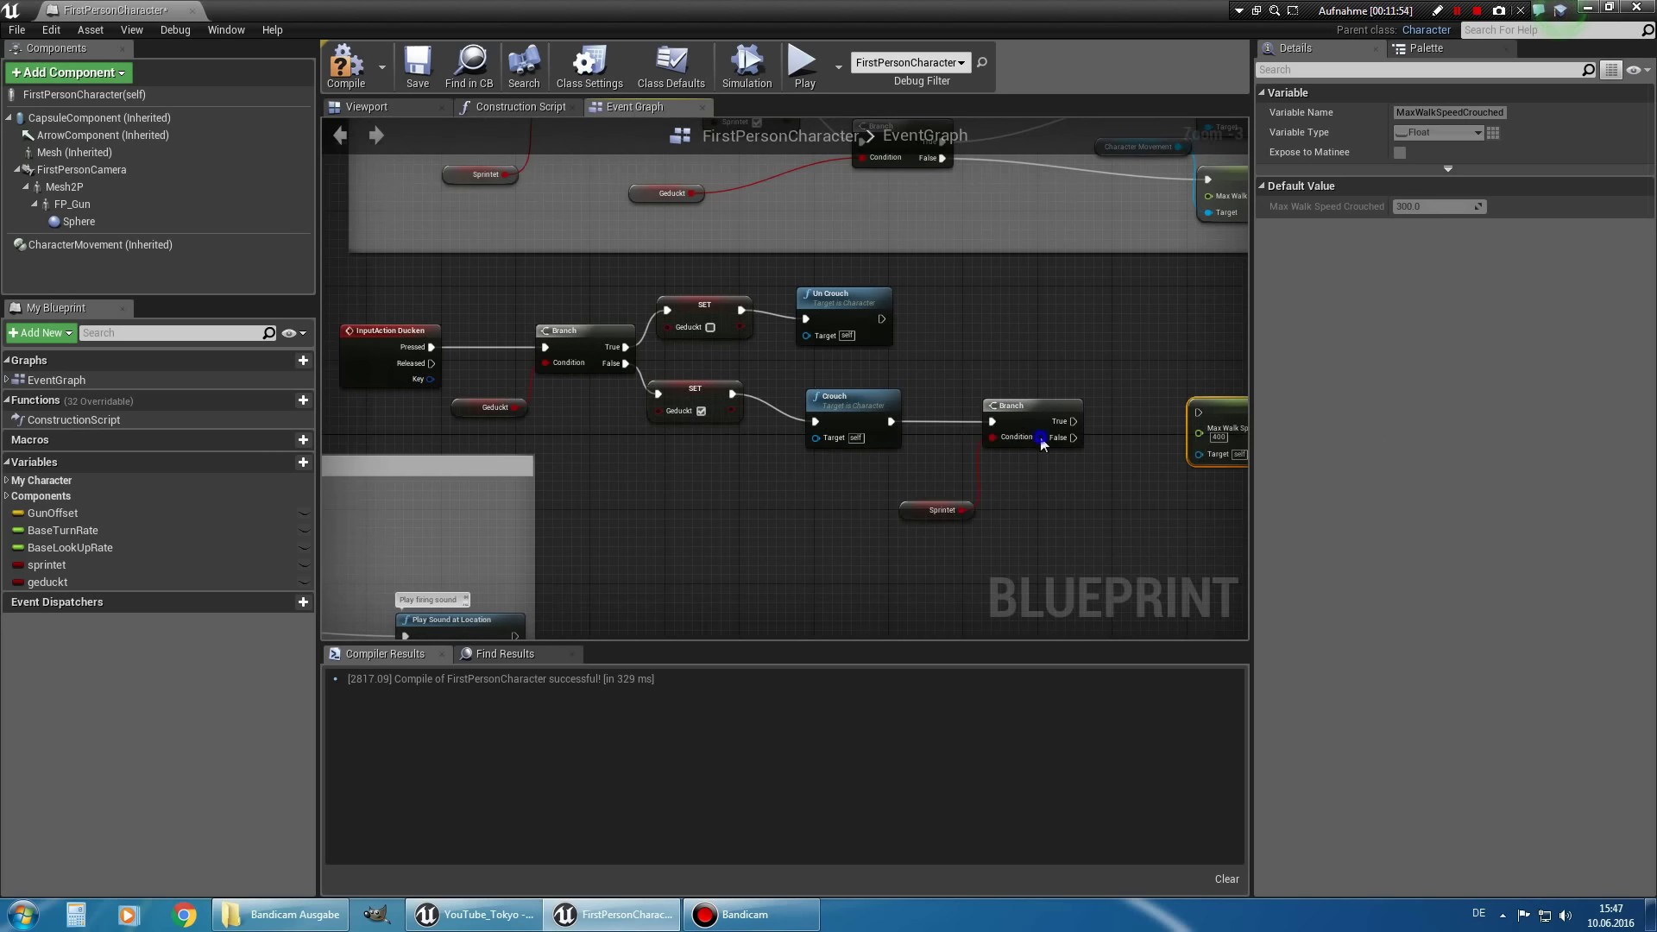
pyautogui.moveTo(1042, 444); pyautogui.dragTo(813, 409, button='right')
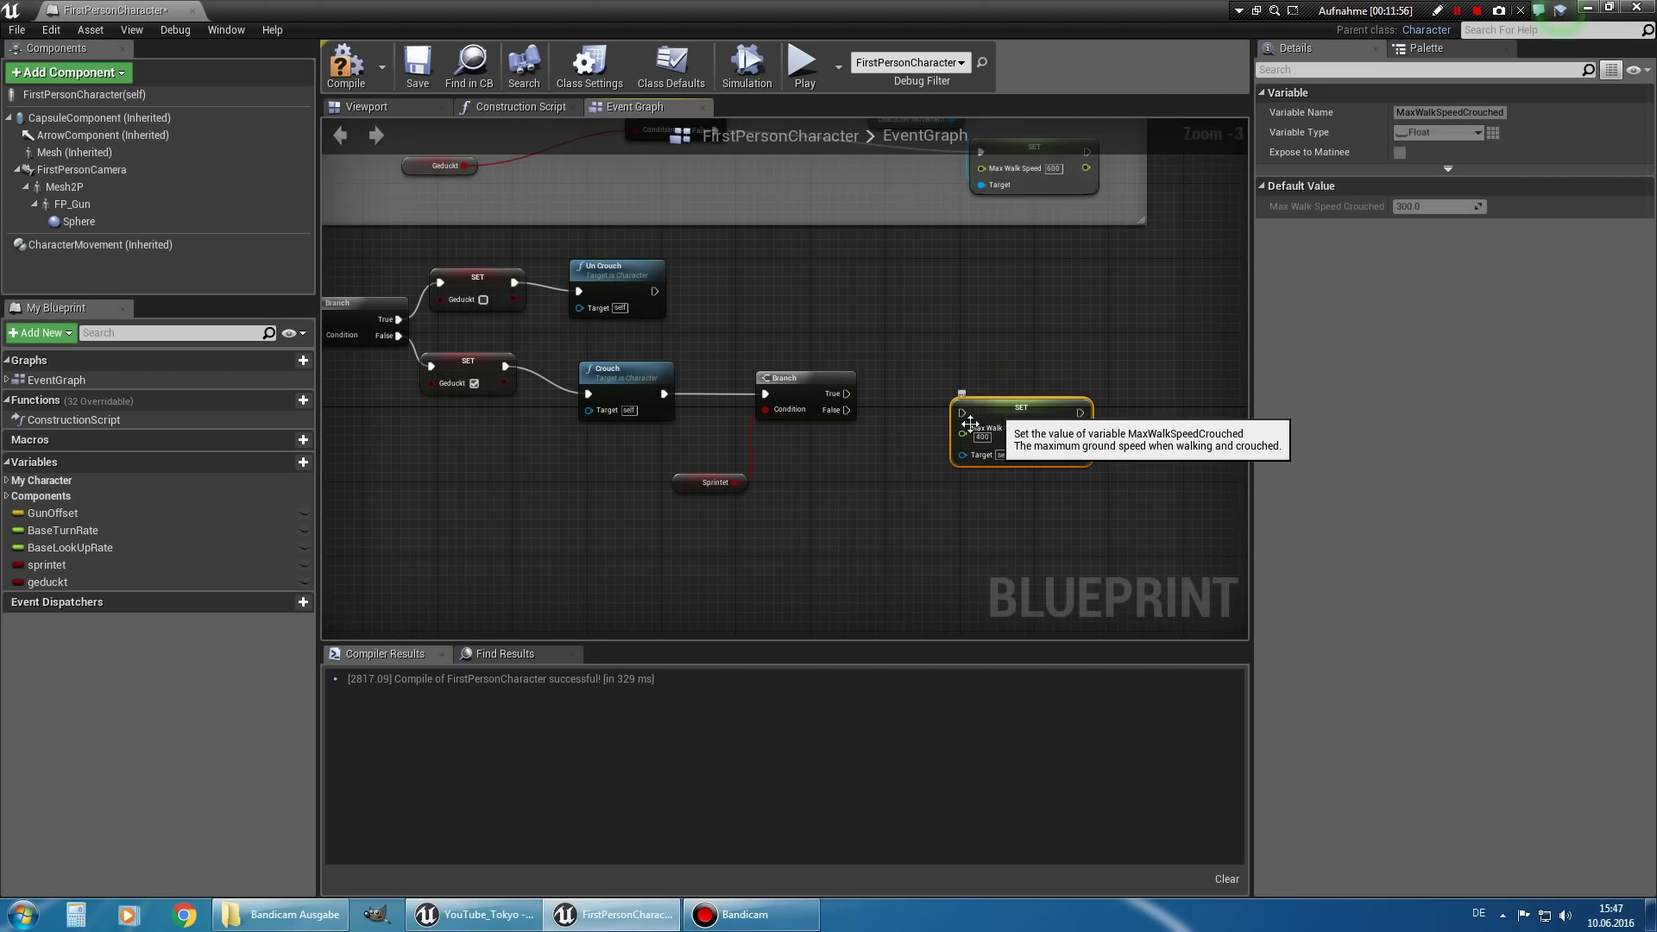
pyautogui.moveTo(1001, 383)
pyautogui.mouseDown()
pyautogui.moveTo(990, 410)
pyautogui.moveTo(811, 408)
pyautogui.moveTo(847, 409)
pyautogui.mouseUp()
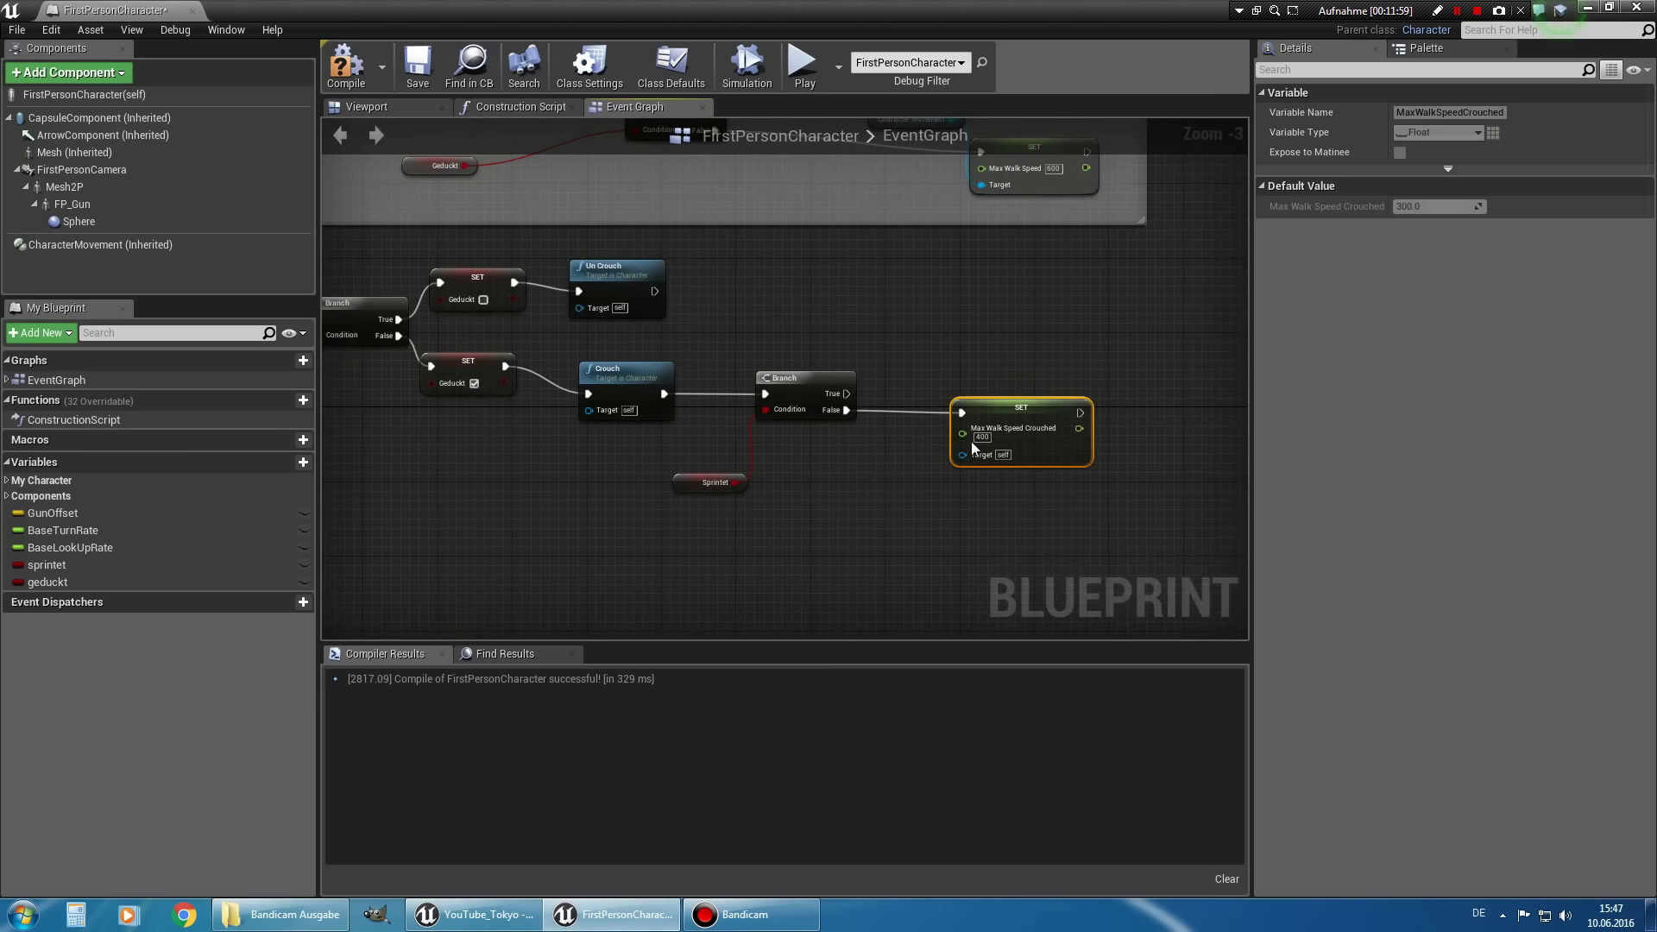
pyautogui.click(982, 437)
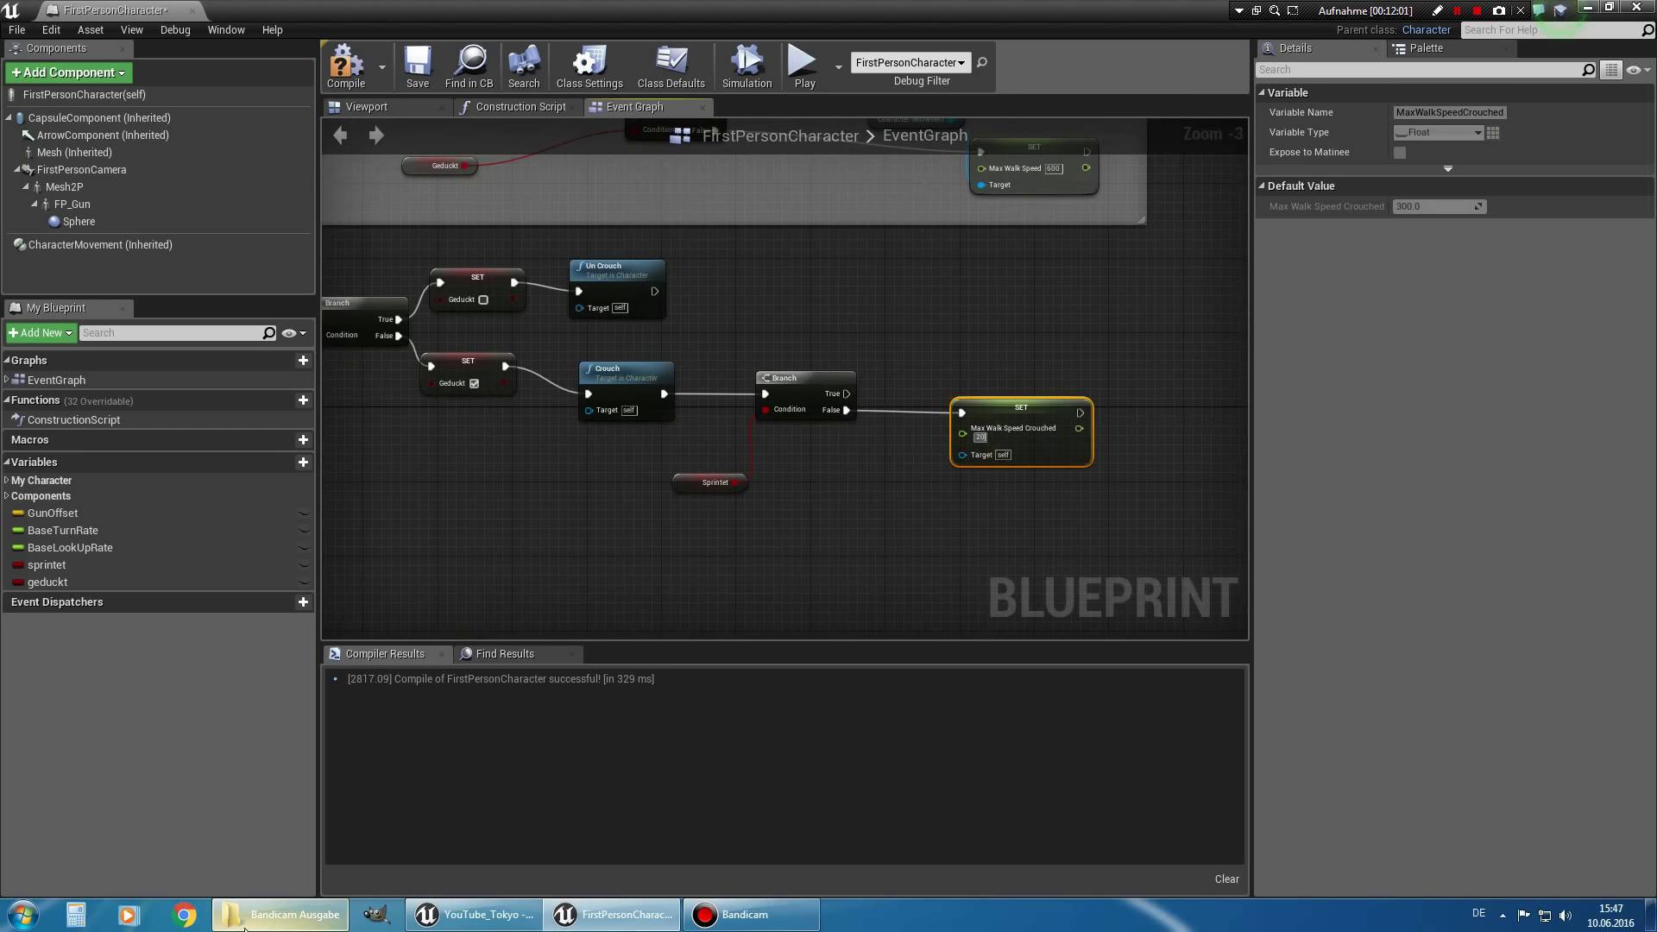
pyautogui.write('0')
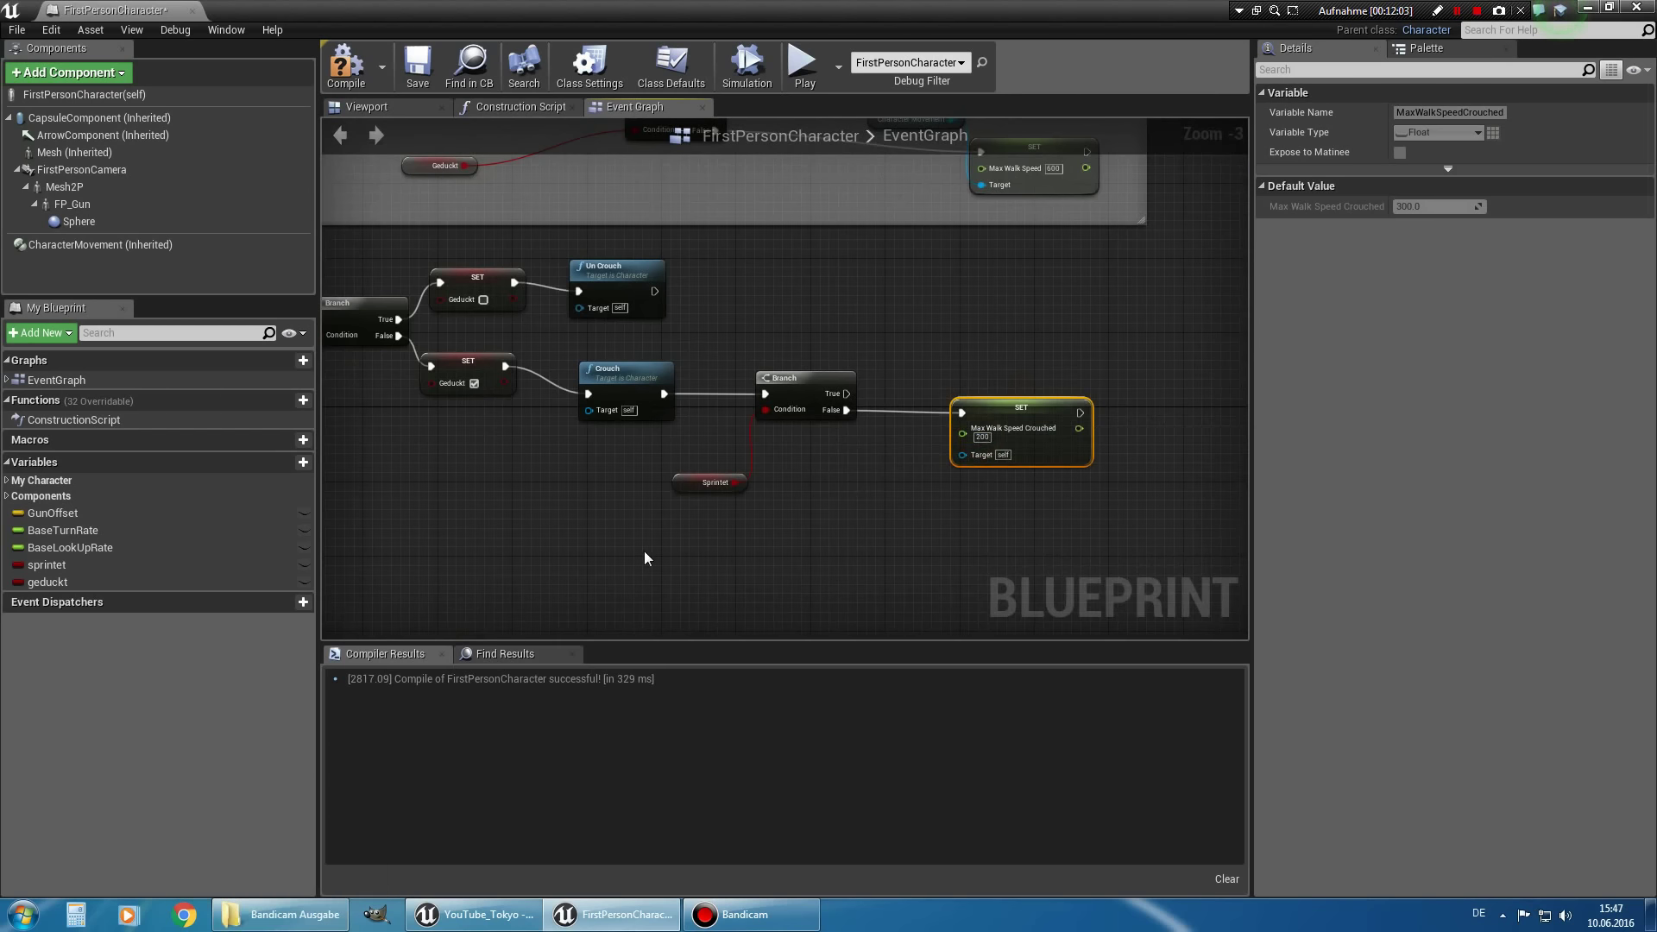
# Duplicate the crouched speed setter with value 400 and wire Branch True into it.
pyautogui.moveTo(645, 537); pyautogui.dragTo(704, 568, button='right')
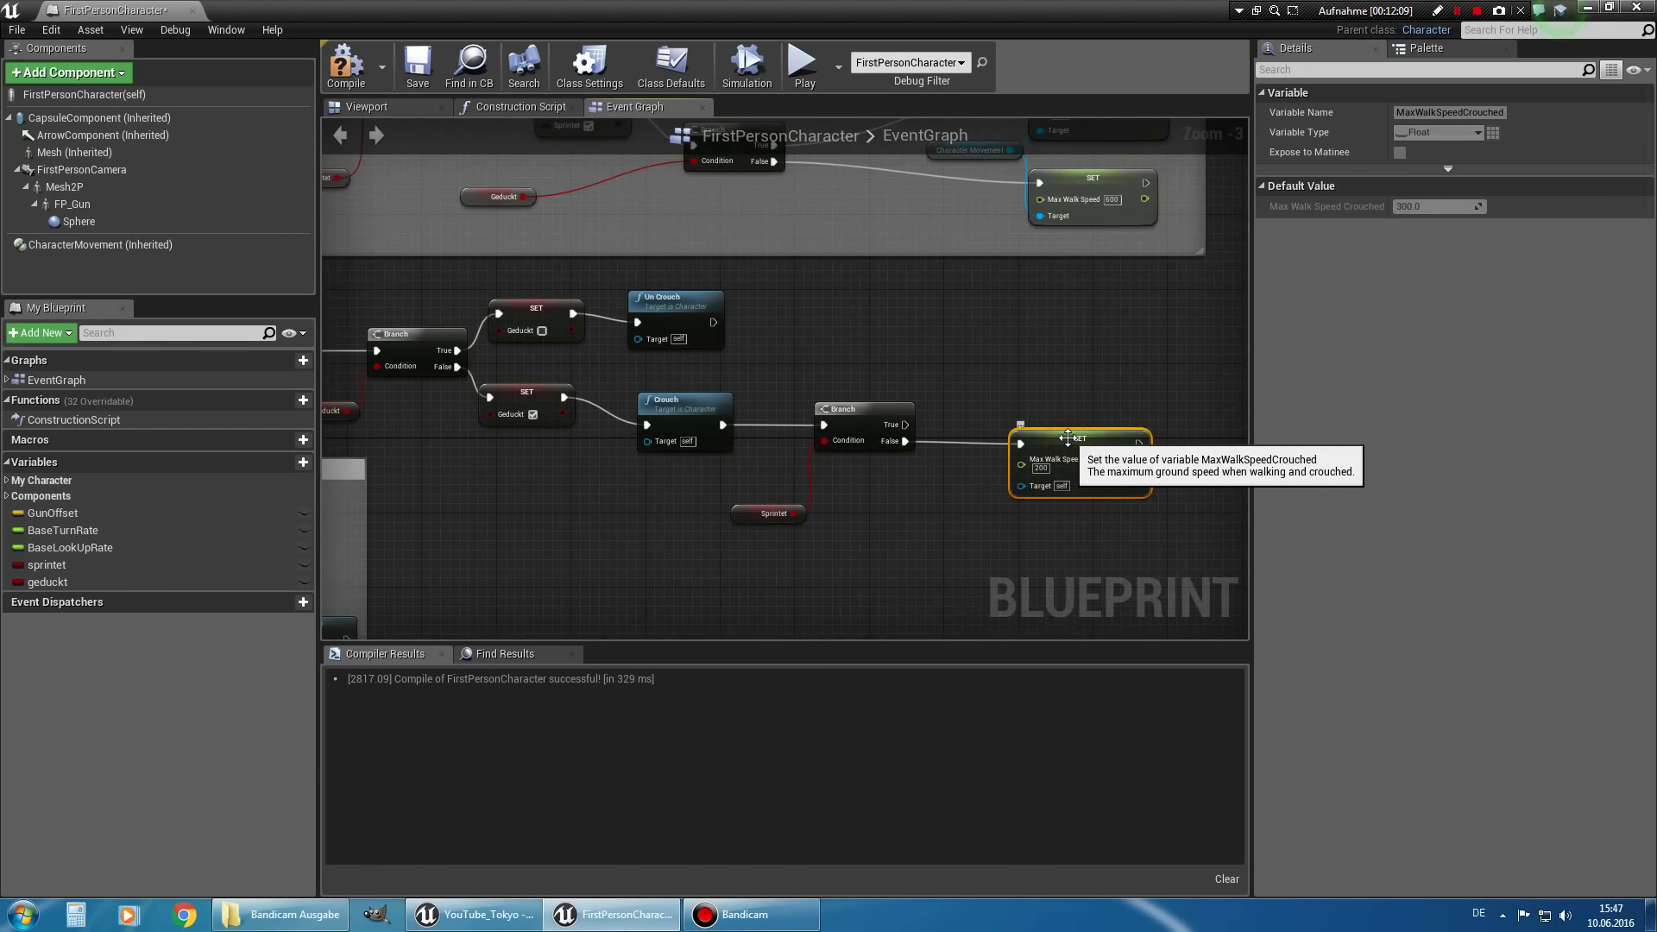
pyautogui.hotkey('ctrl', 'c')
pyautogui.hotkey('ctrl', 'v')
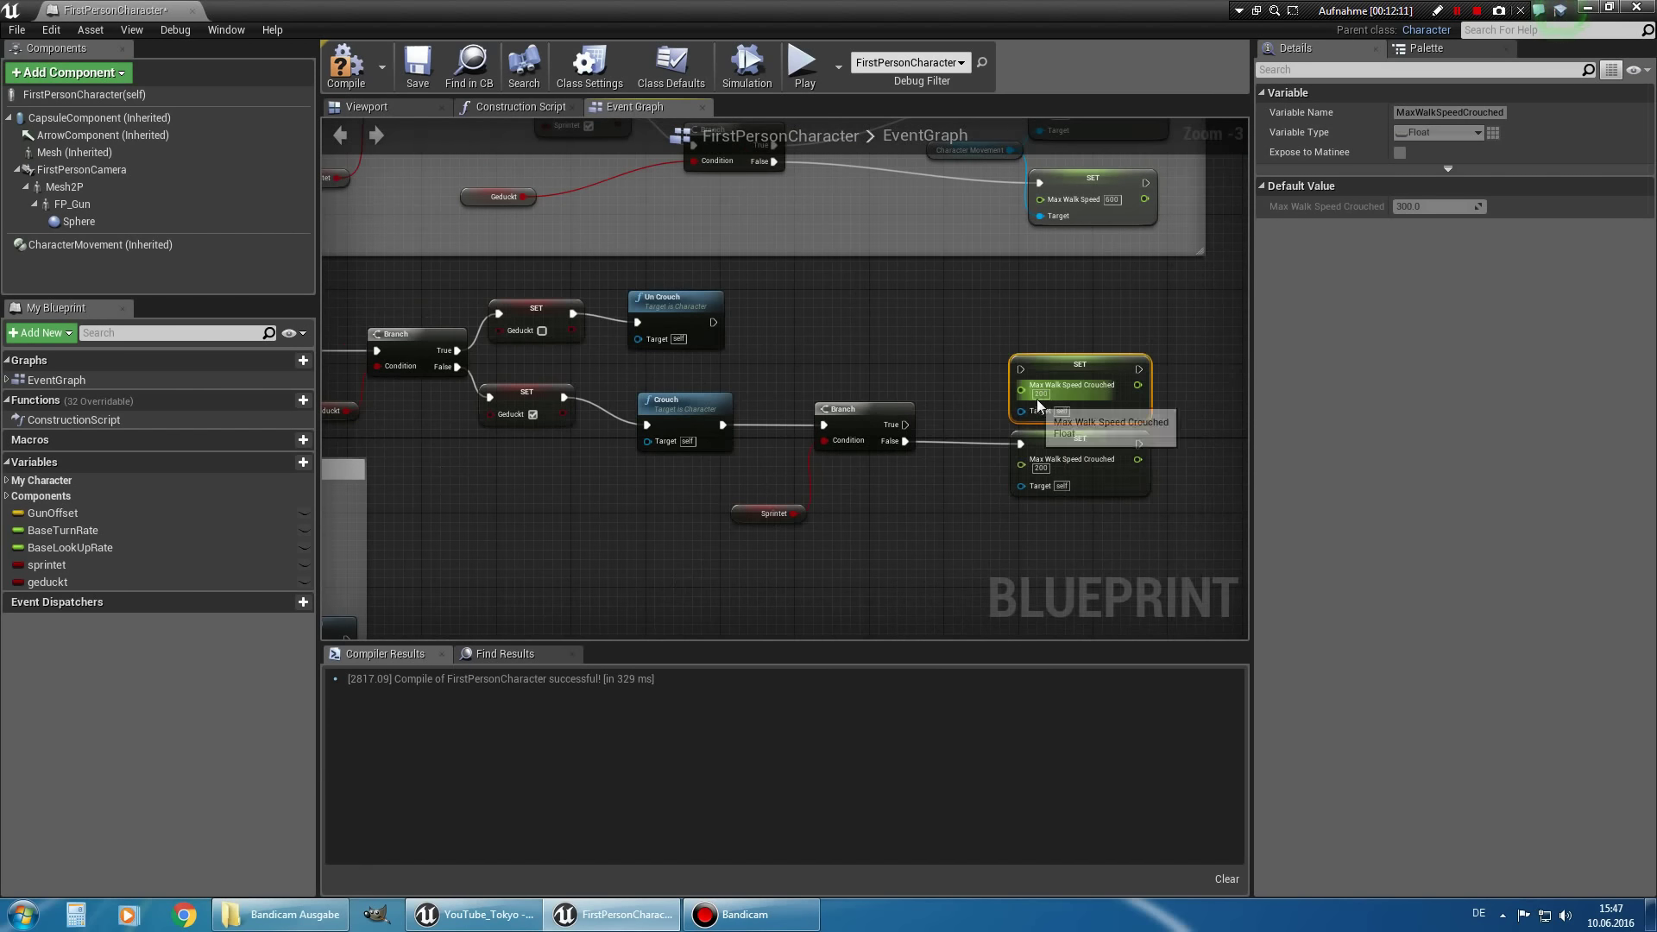
pyautogui.click(1038, 395)
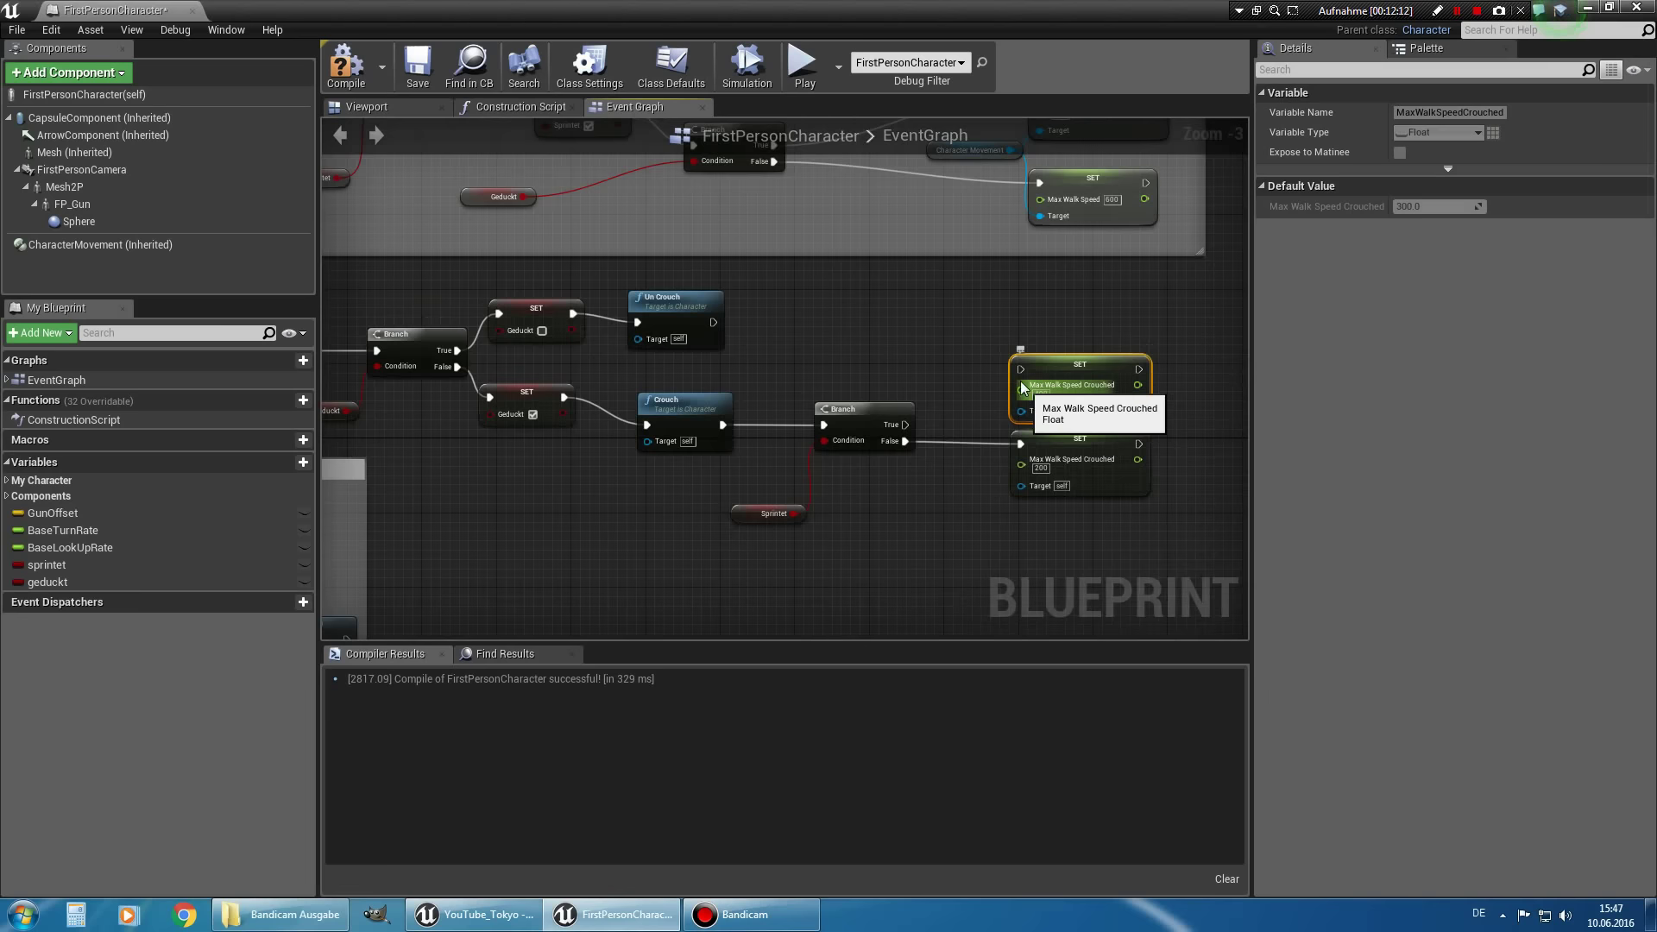
pyautogui.press('Return')
pyautogui.moveTo(1021, 369); pyautogui.dragTo(905, 425)
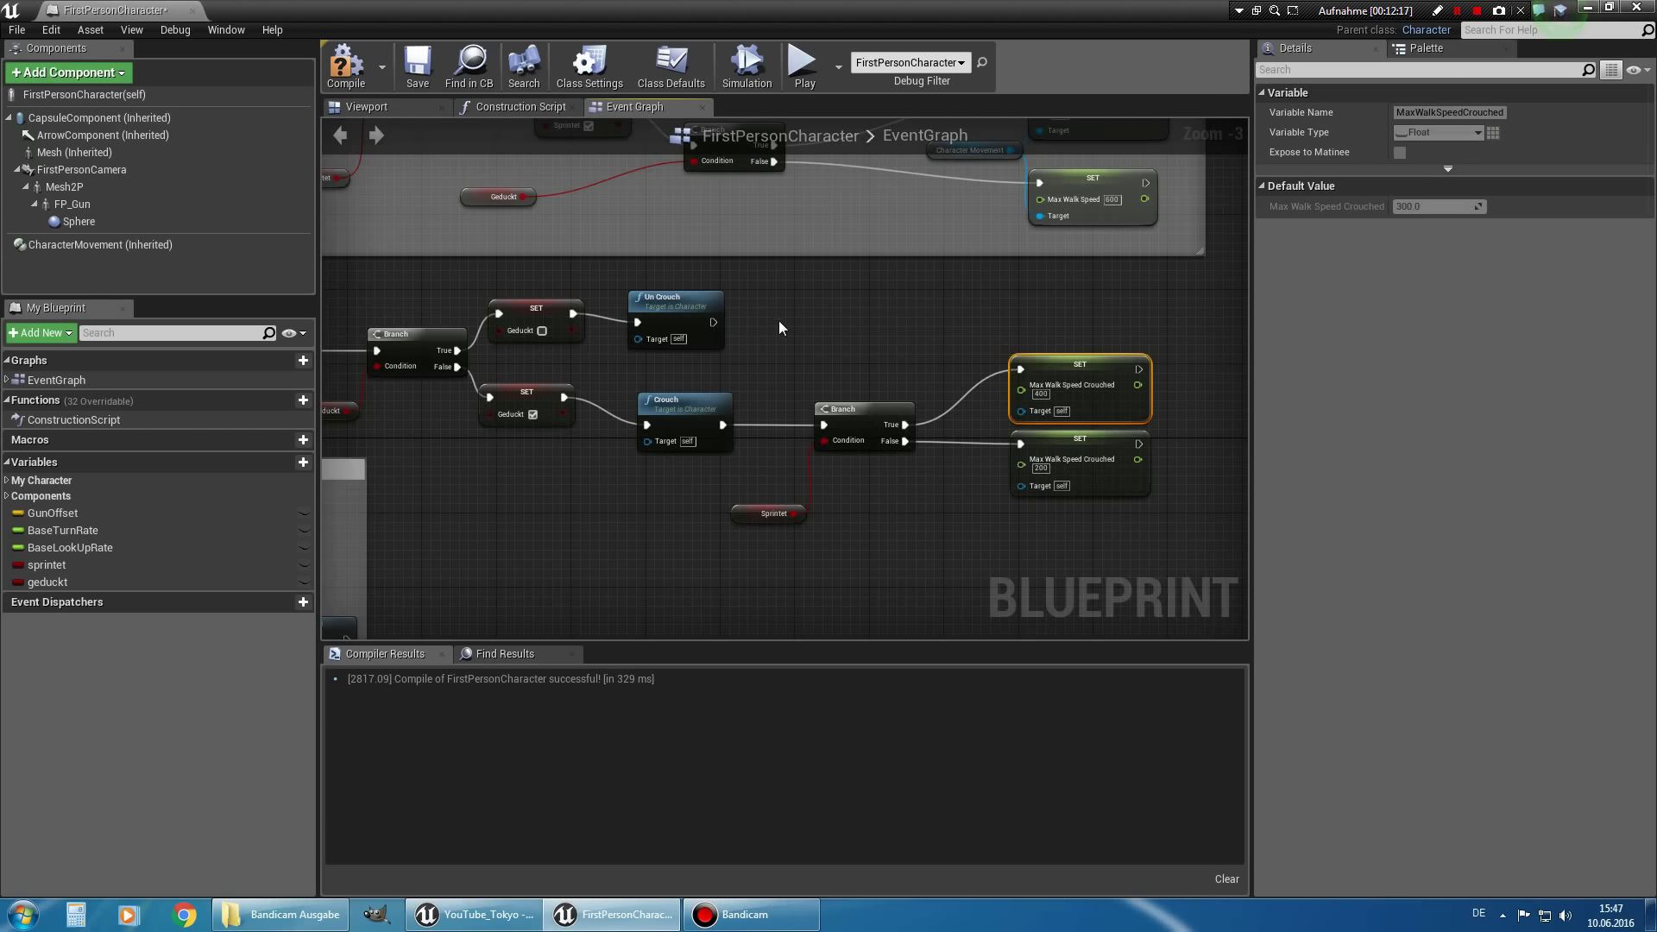
# Move the Branch, Sprintet getter and both setters right to make space.
pyautogui.moveTo(779, 328); pyautogui.dragTo(1073, 547)
pyautogui.moveTo(1042, 341); pyautogui.dragTo(1070, 397)
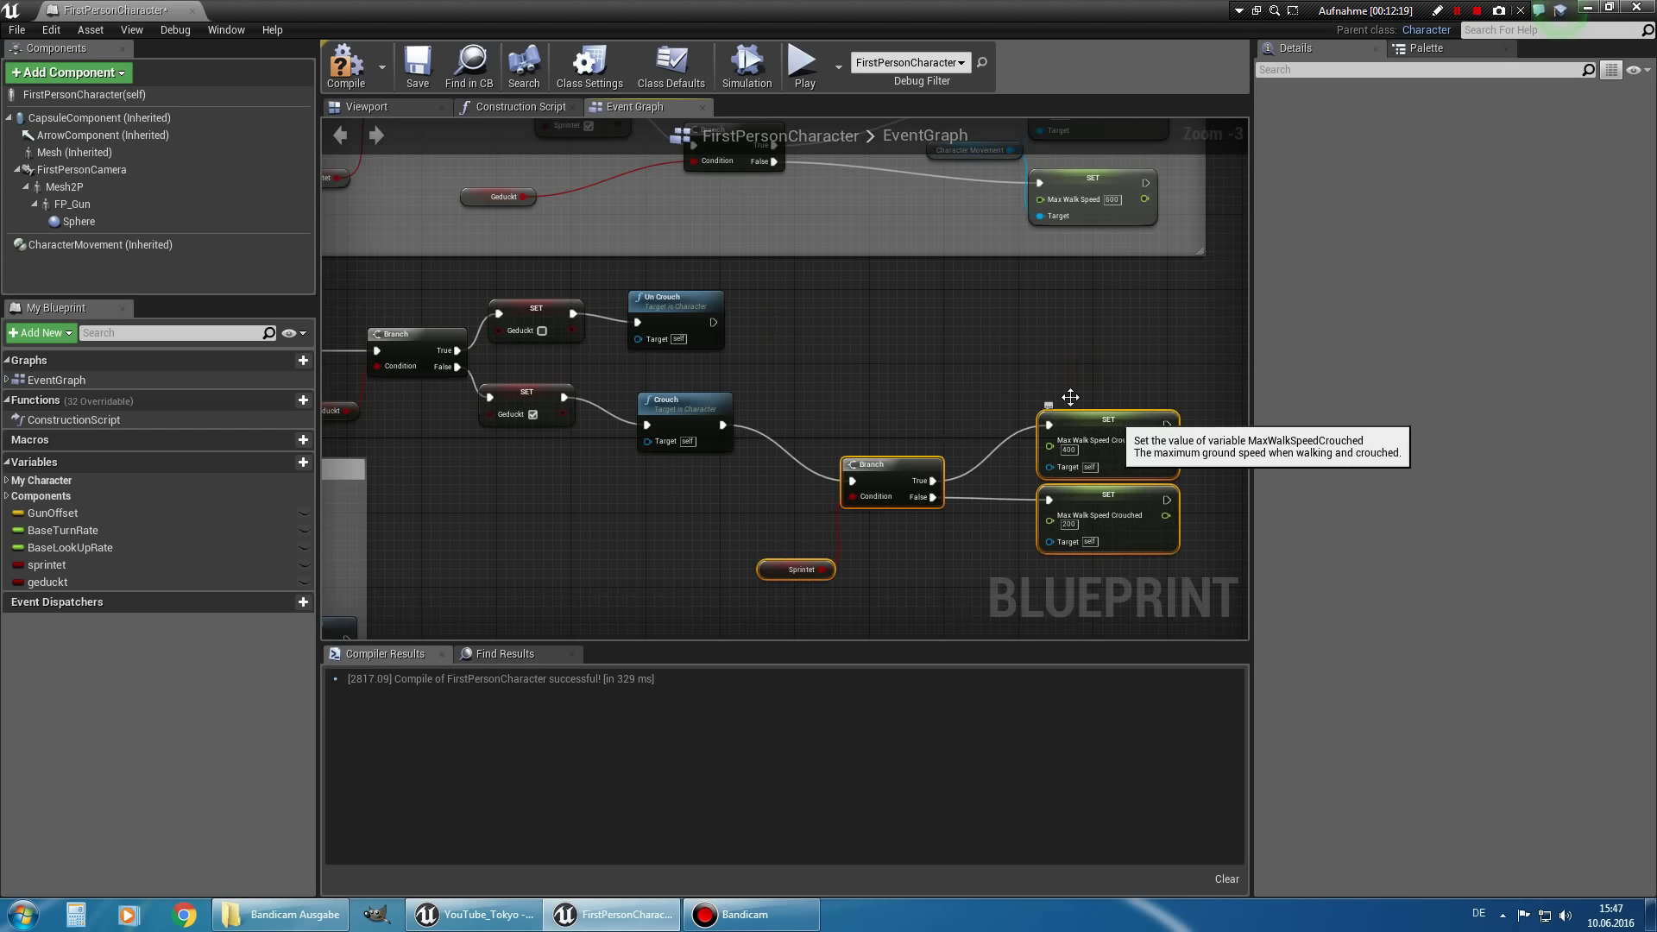
pyautogui.moveTo(1070, 397); pyautogui.dragTo(1248, 360, button='right')
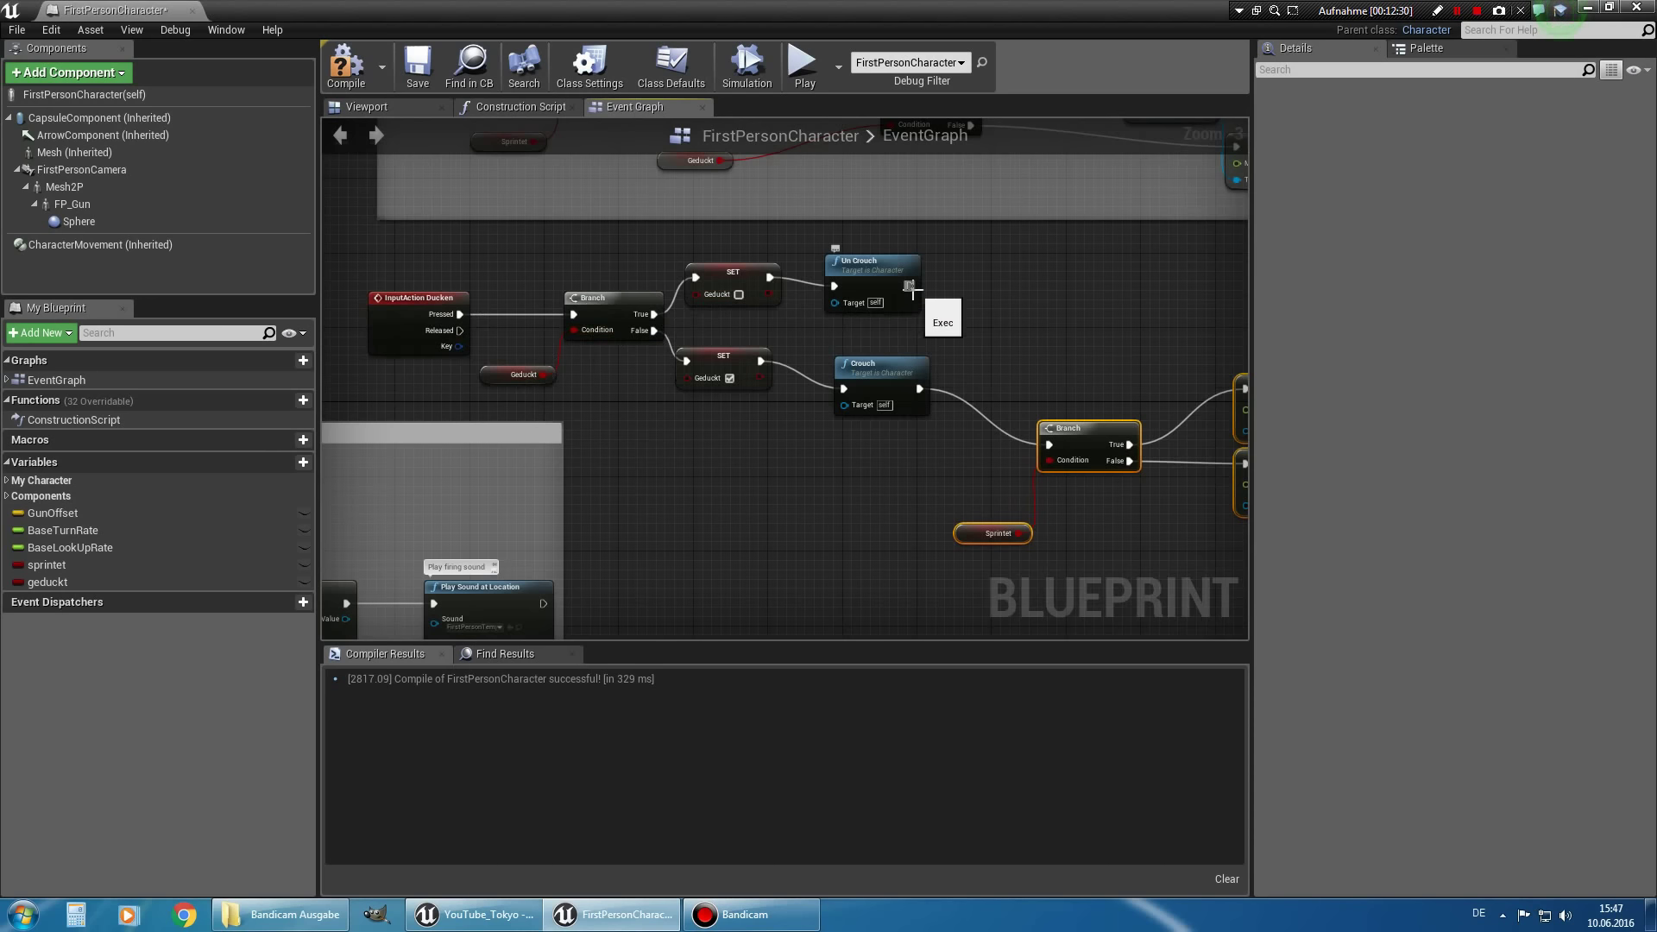
# Paste a copy of the Branch and Sprintet nodes and wire Un Crouch into the new Branch.
pyautogui.click(1098, 436)
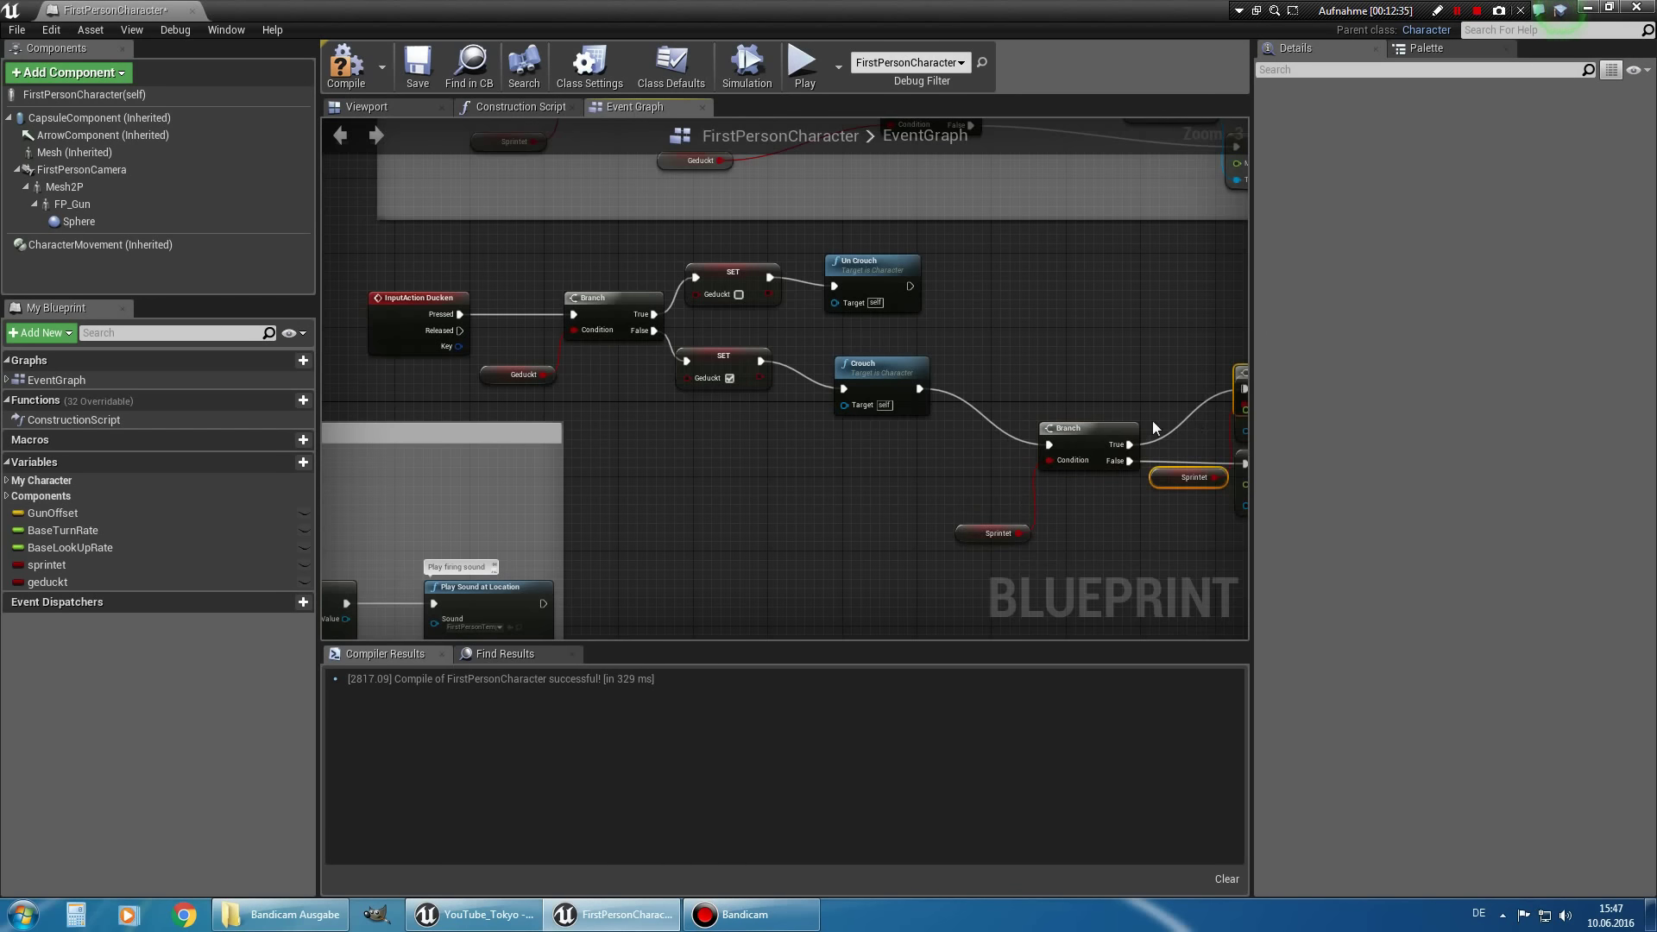
pyautogui.hotkey('ctrl', 'c')
pyautogui.hotkey('ctrl', 'v')
pyautogui.moveTo(1011, 381); pyautogui.dragTo(993, 400)
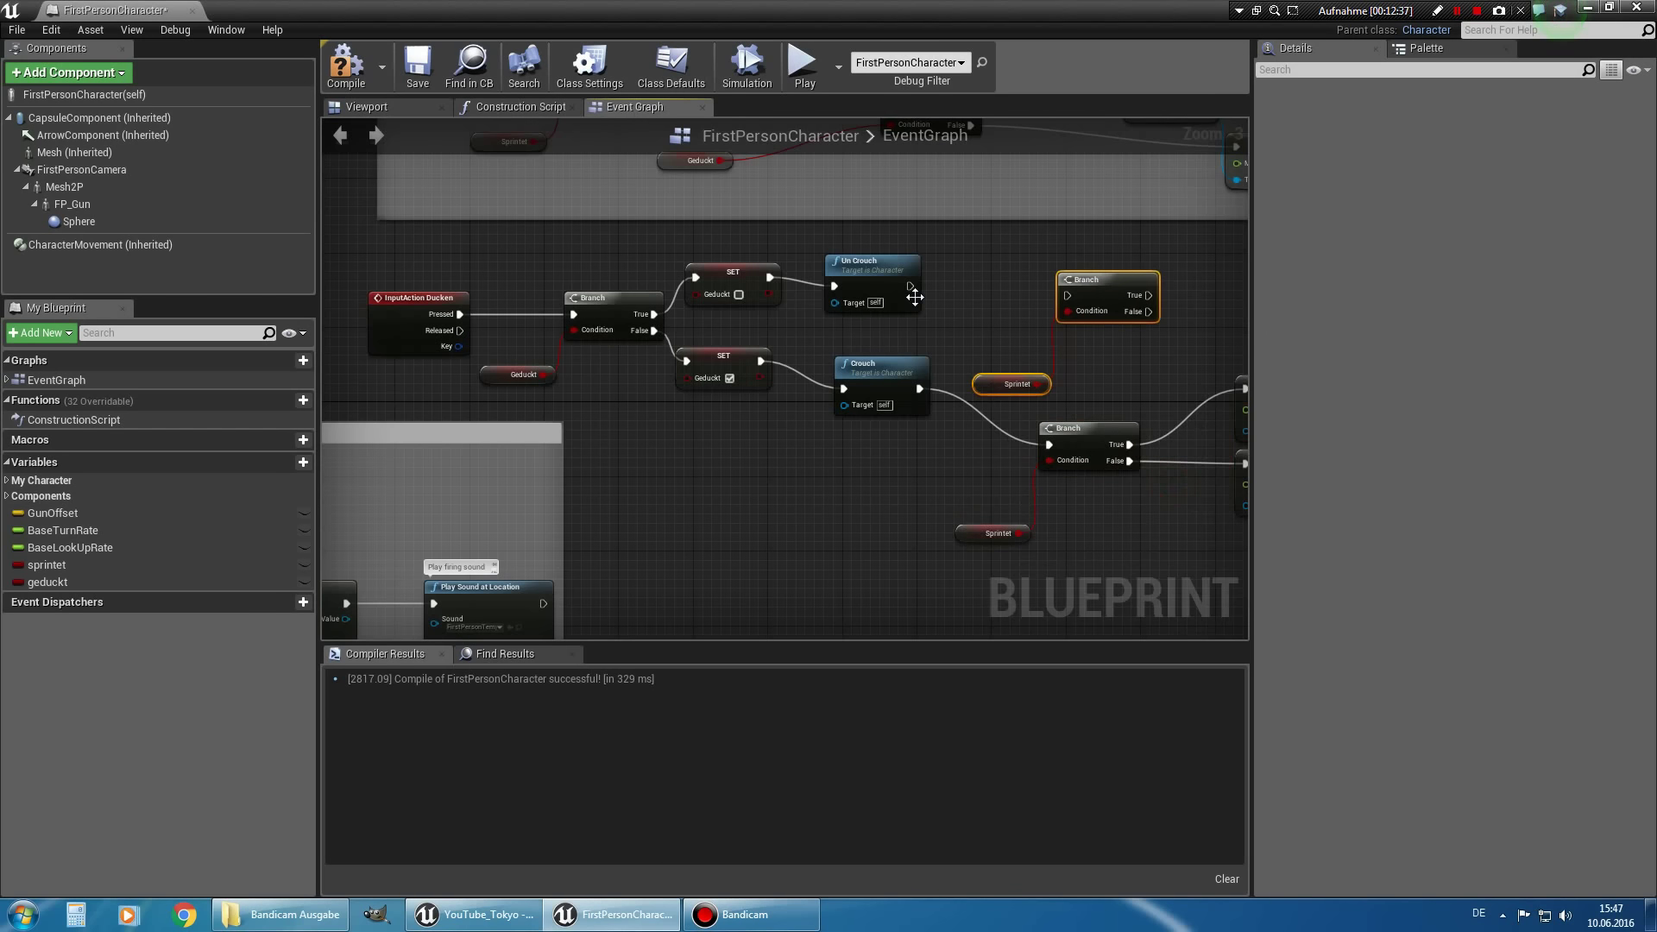
pyautogui.moveTo(911, 286); pyautogui.dragTo(1070, 296)
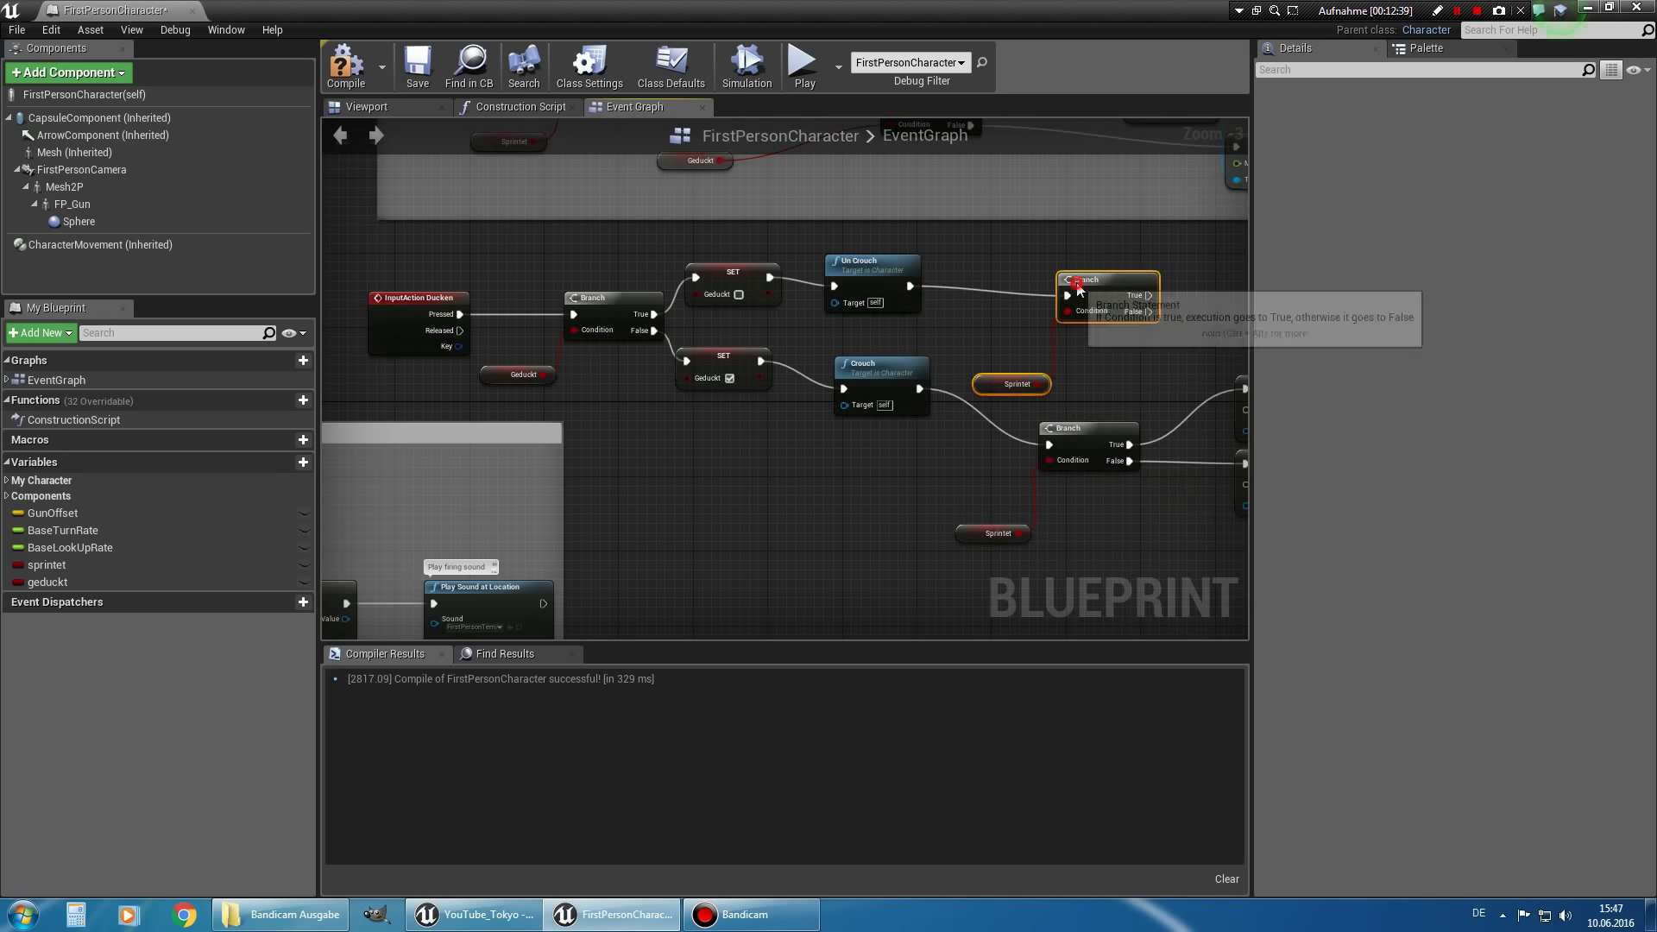
pyautogui.moveTo(1074, 296); pyautogui.dragTo(786, 379, button='right')
pyautogui.scroll(2, 810, 466)
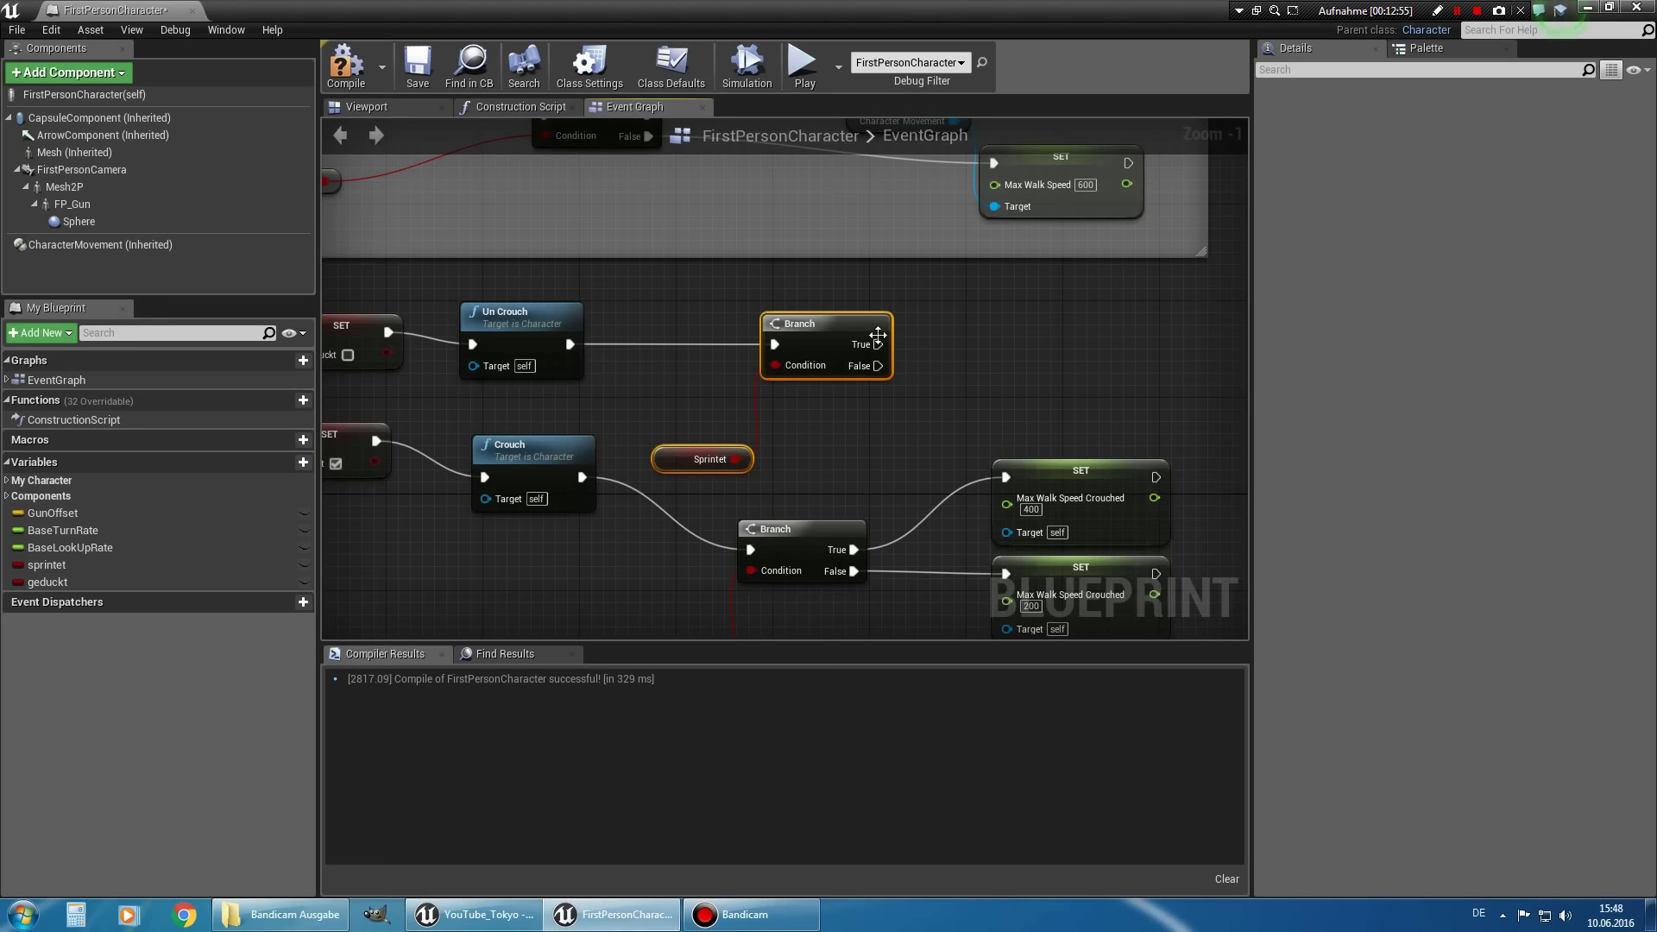
# Connect the Sprintet getter to the new Branch's Condition pin.
pyautogui.moveTo(982, 413); pyautogui.dragTo(926, 413, button='right')
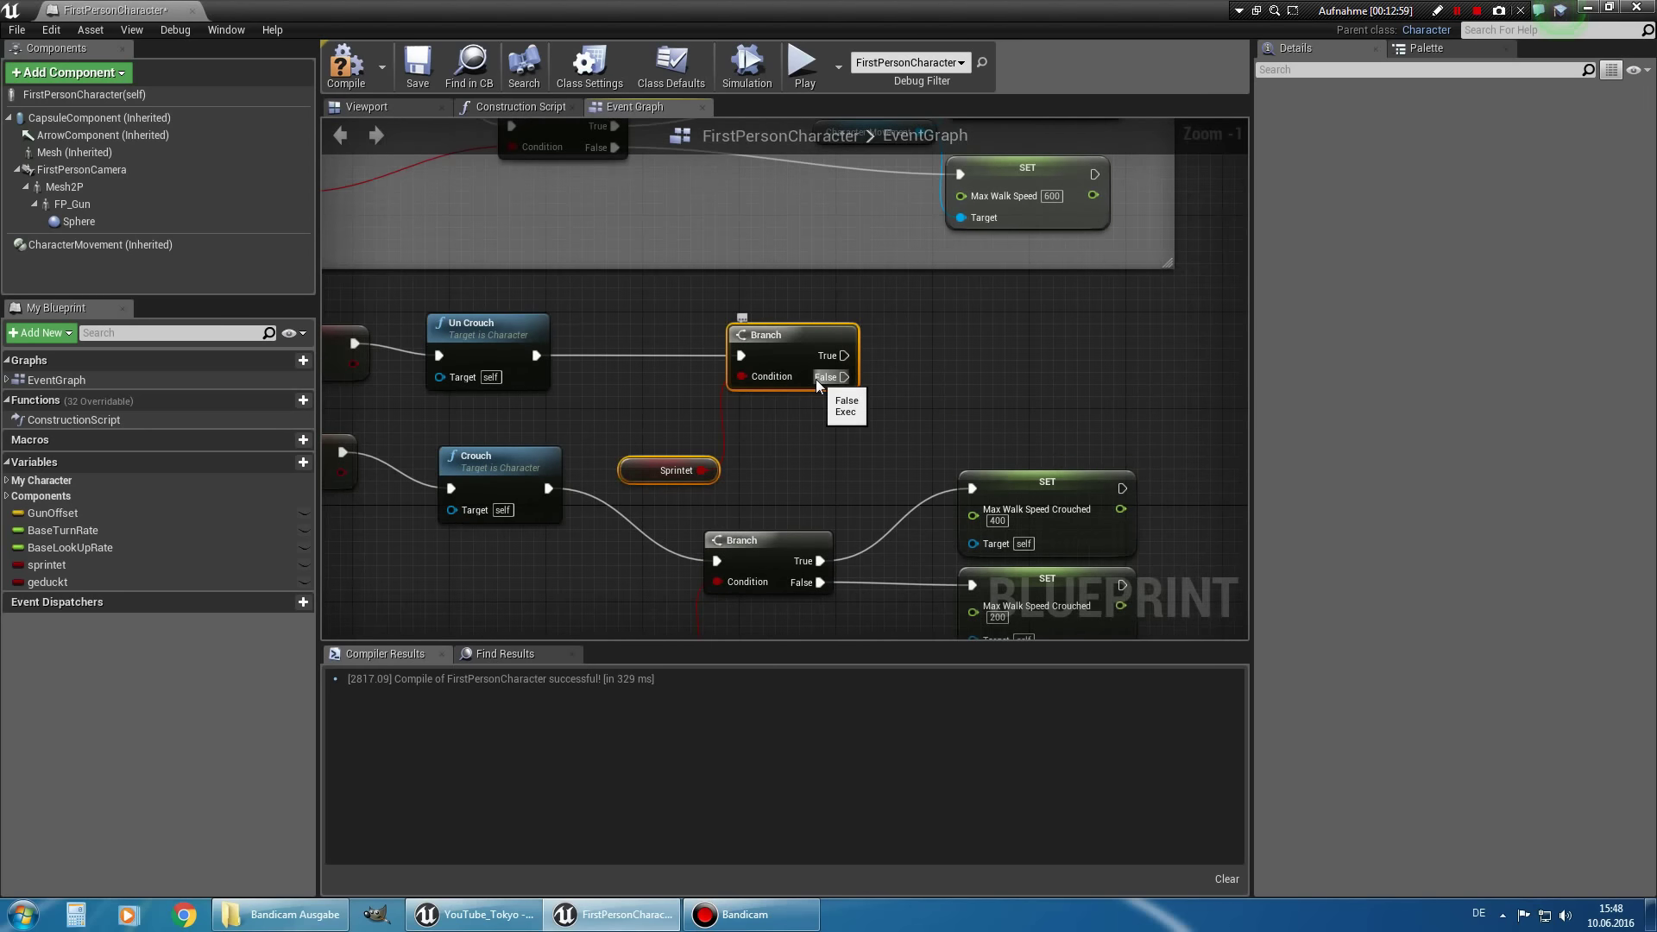
pyautogui.moveTo(738, 340); pyautogui.dragTo(867, 315, button='right')
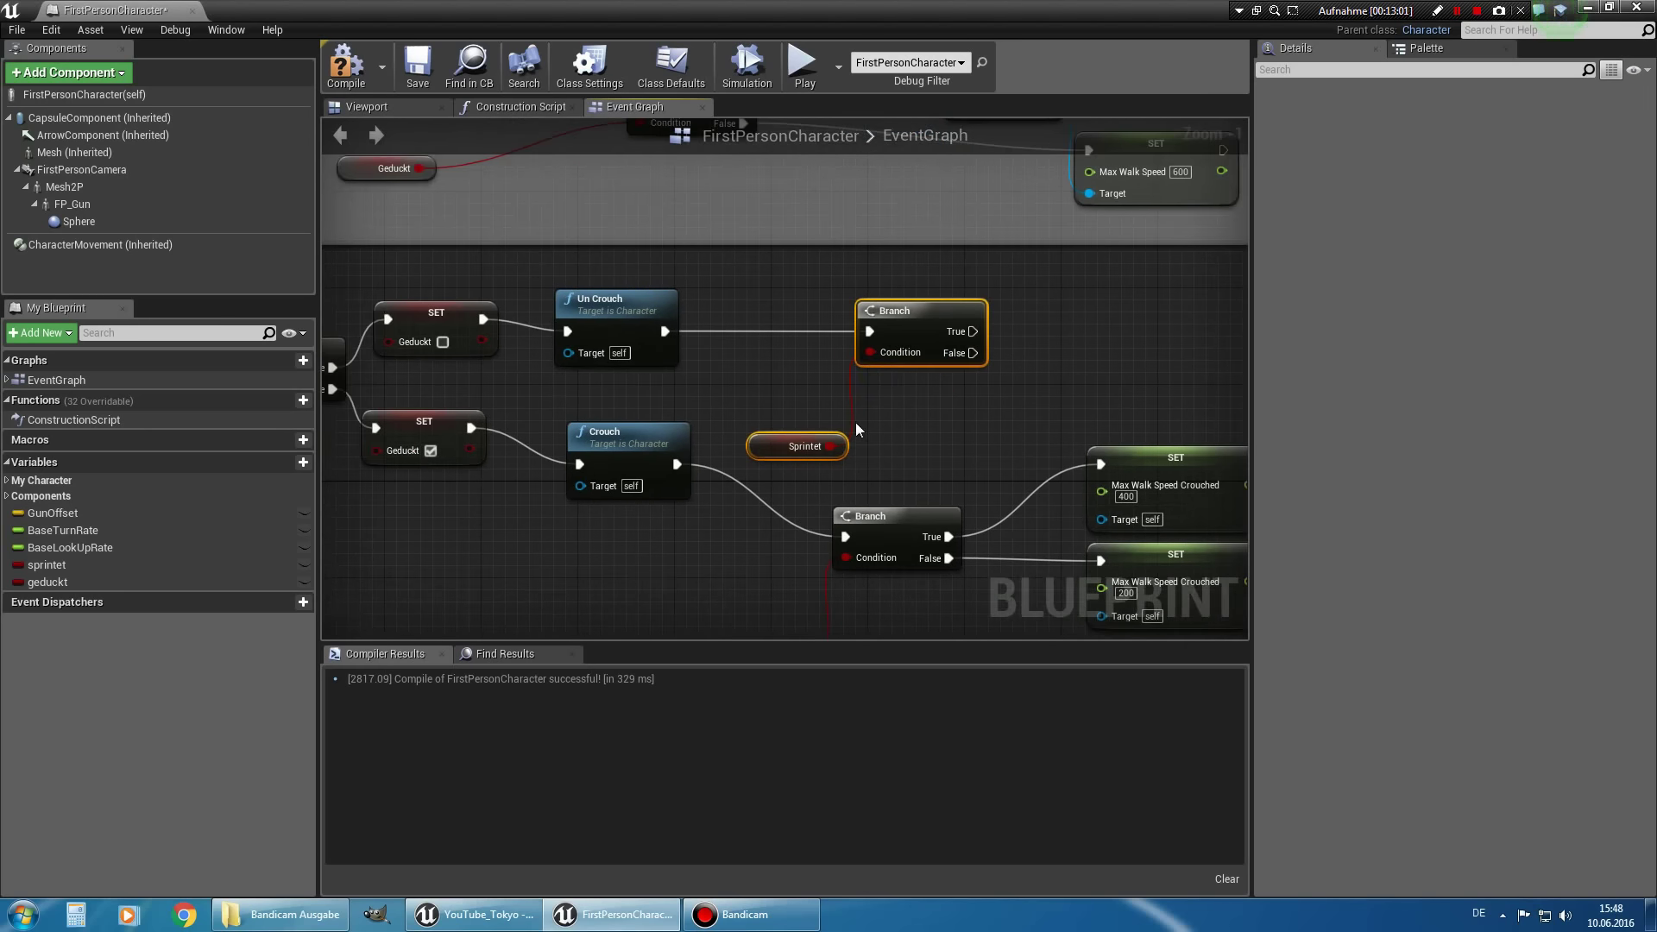
pyautogui.moveTo(856, 422); pyautogui.dragTo(856, 425)
pyautogui.scroll(-2, 885, 423)
pyautogui.scroll(-2, 885, 422)
pyautogui.scroll(1, 886, 423)
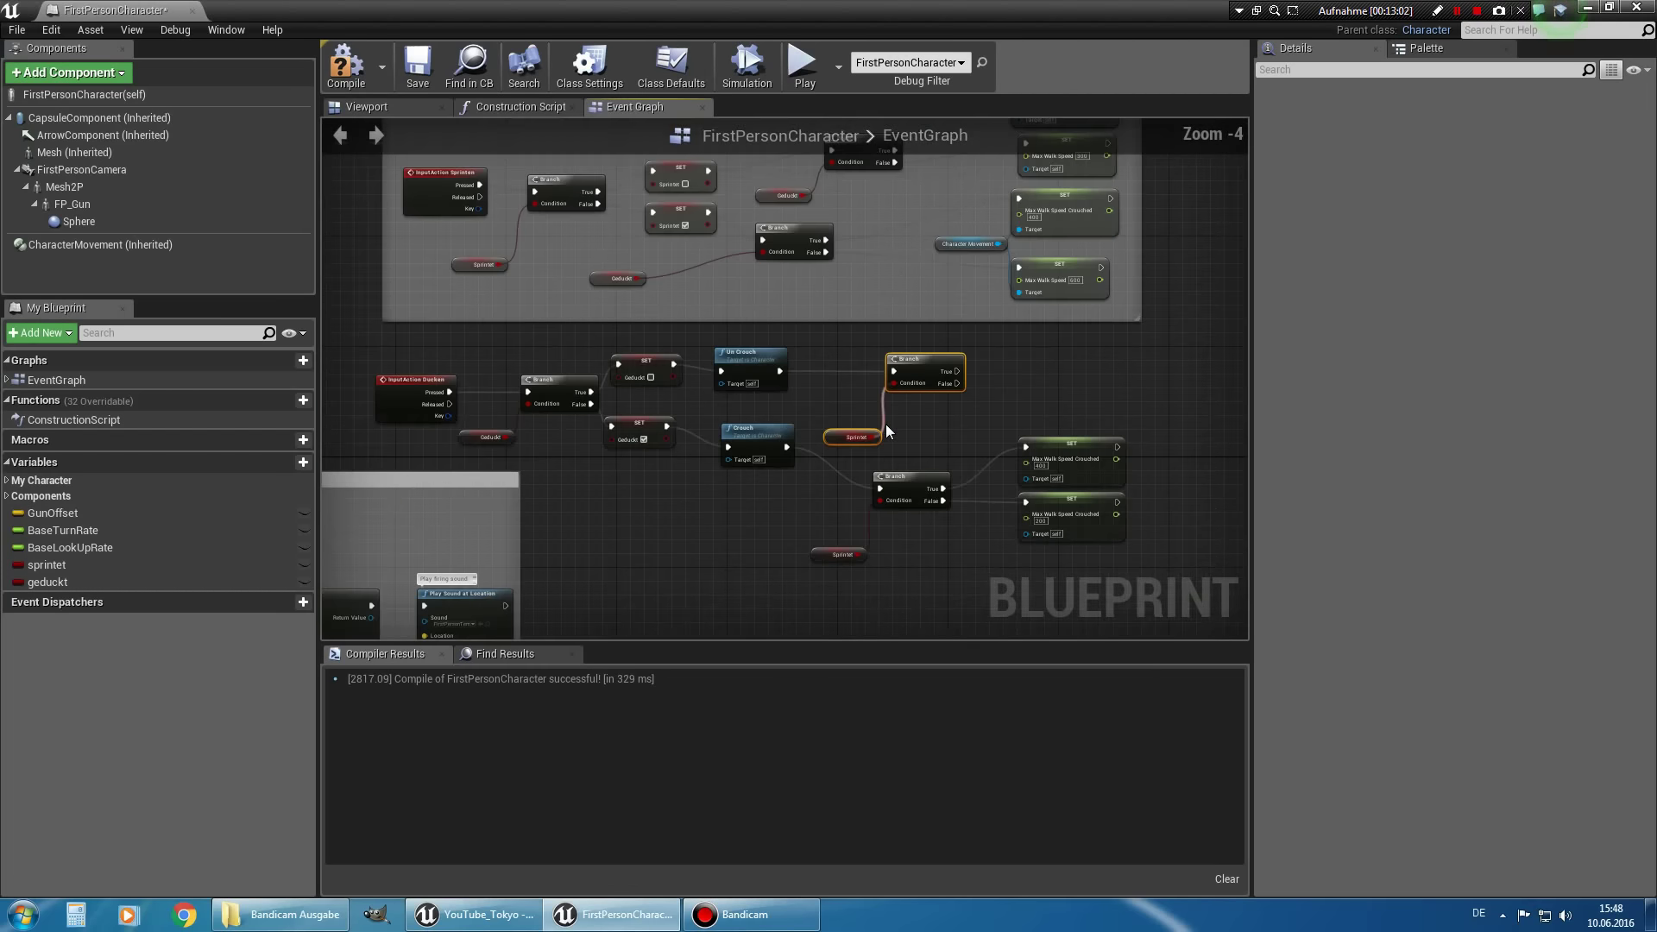
pyautogui.scroll(2, 829, 456)
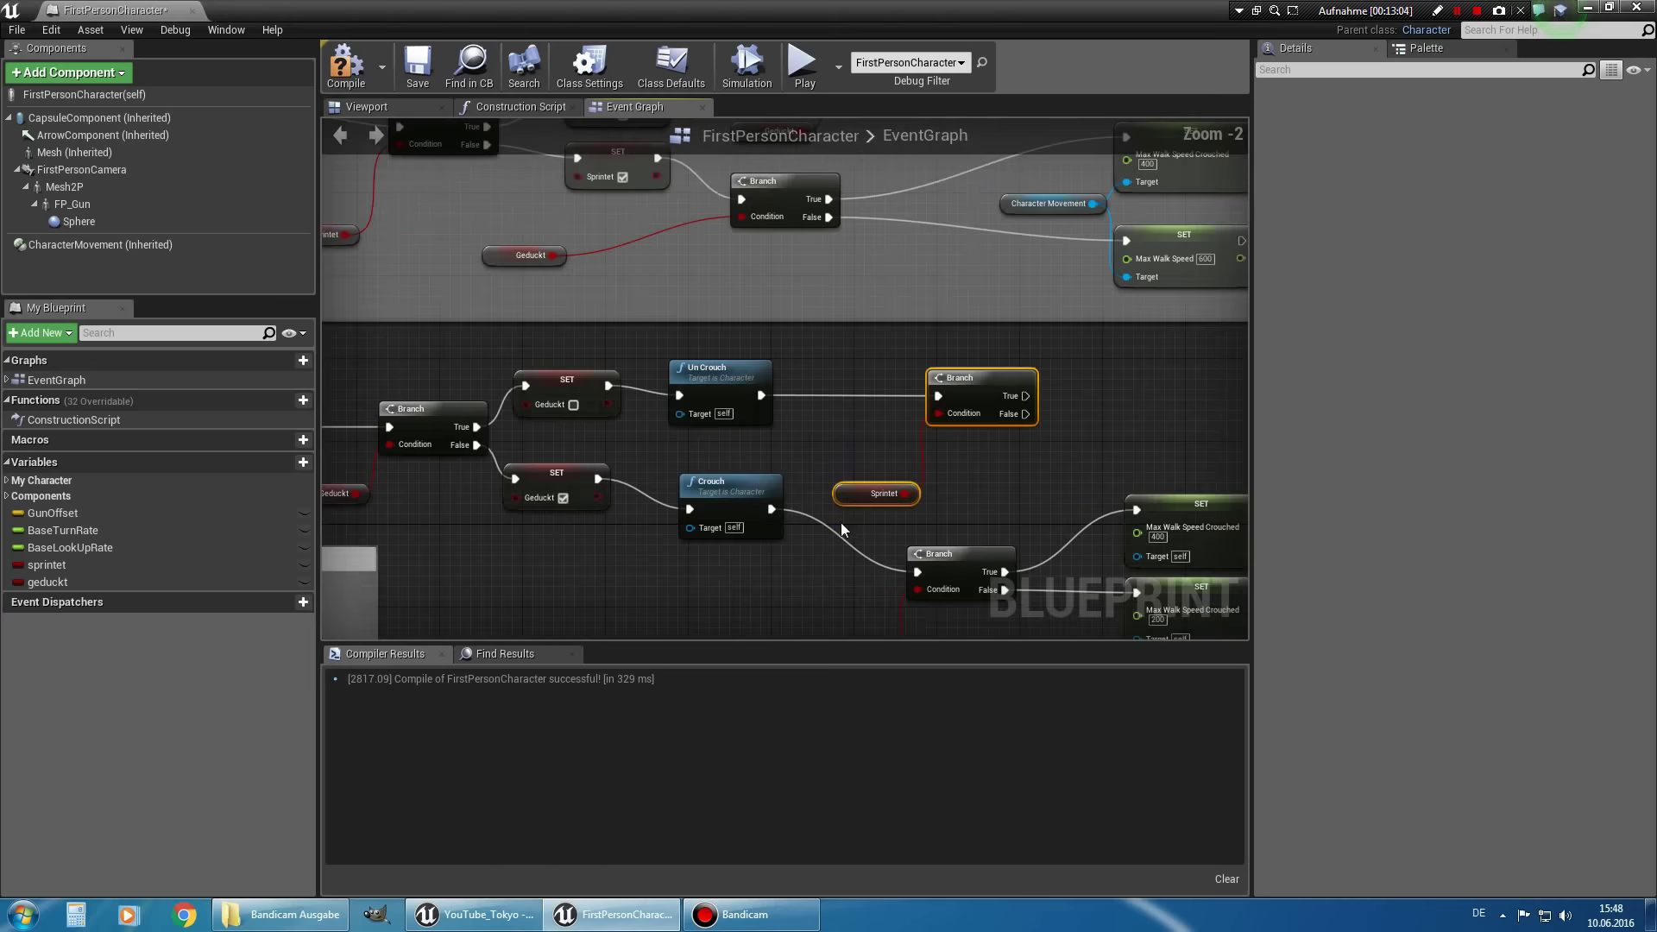
pyautogui.moveTo(857, 522); pyautogui.dragTo(1035, 507, button='right')
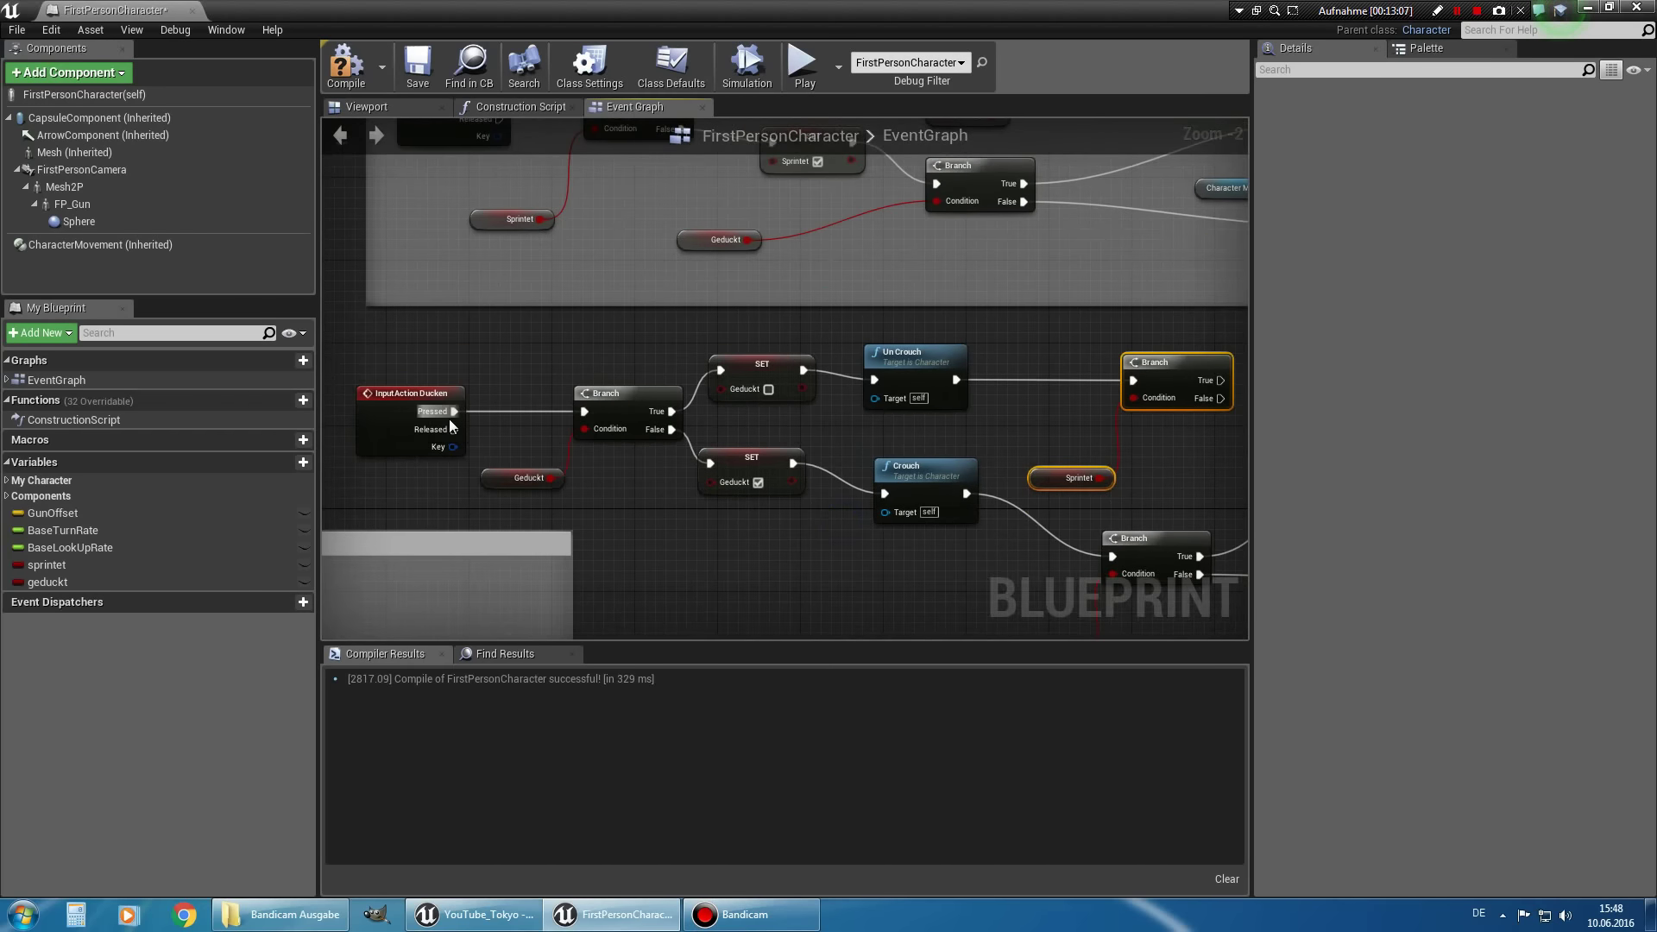
pyautogui.moveTo(655, 429); pyautogui.dragTo(569, 408, button='right')
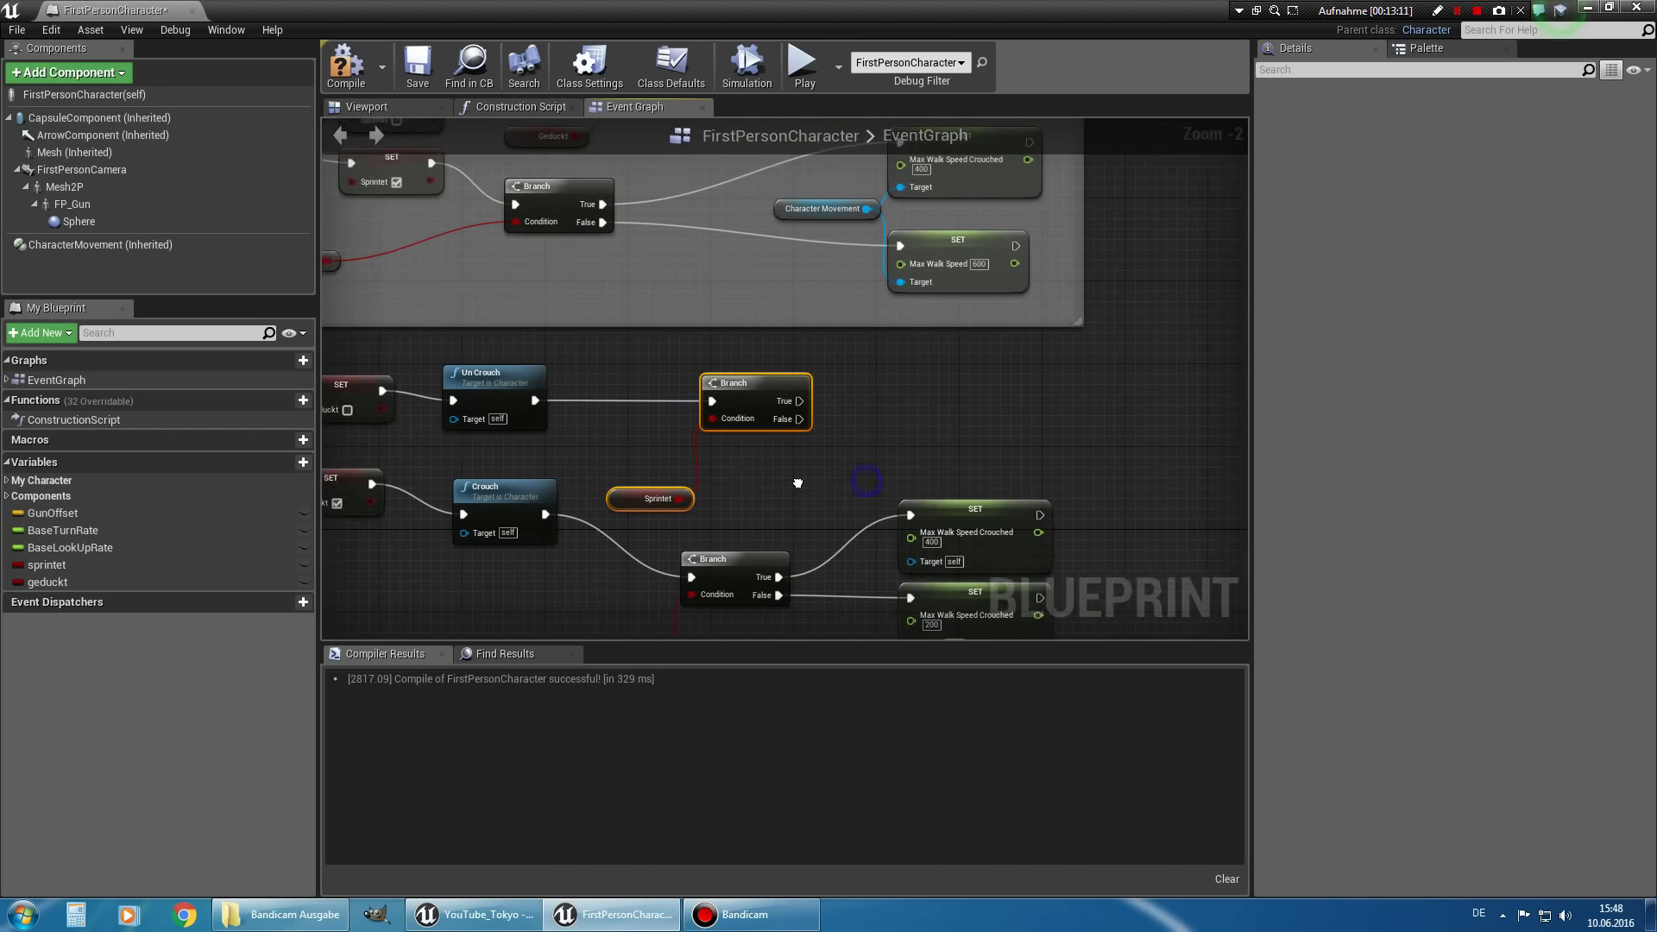
pyautogui.moveTo(872, 488); pyautogui.dragTo(749, 489, button='right')
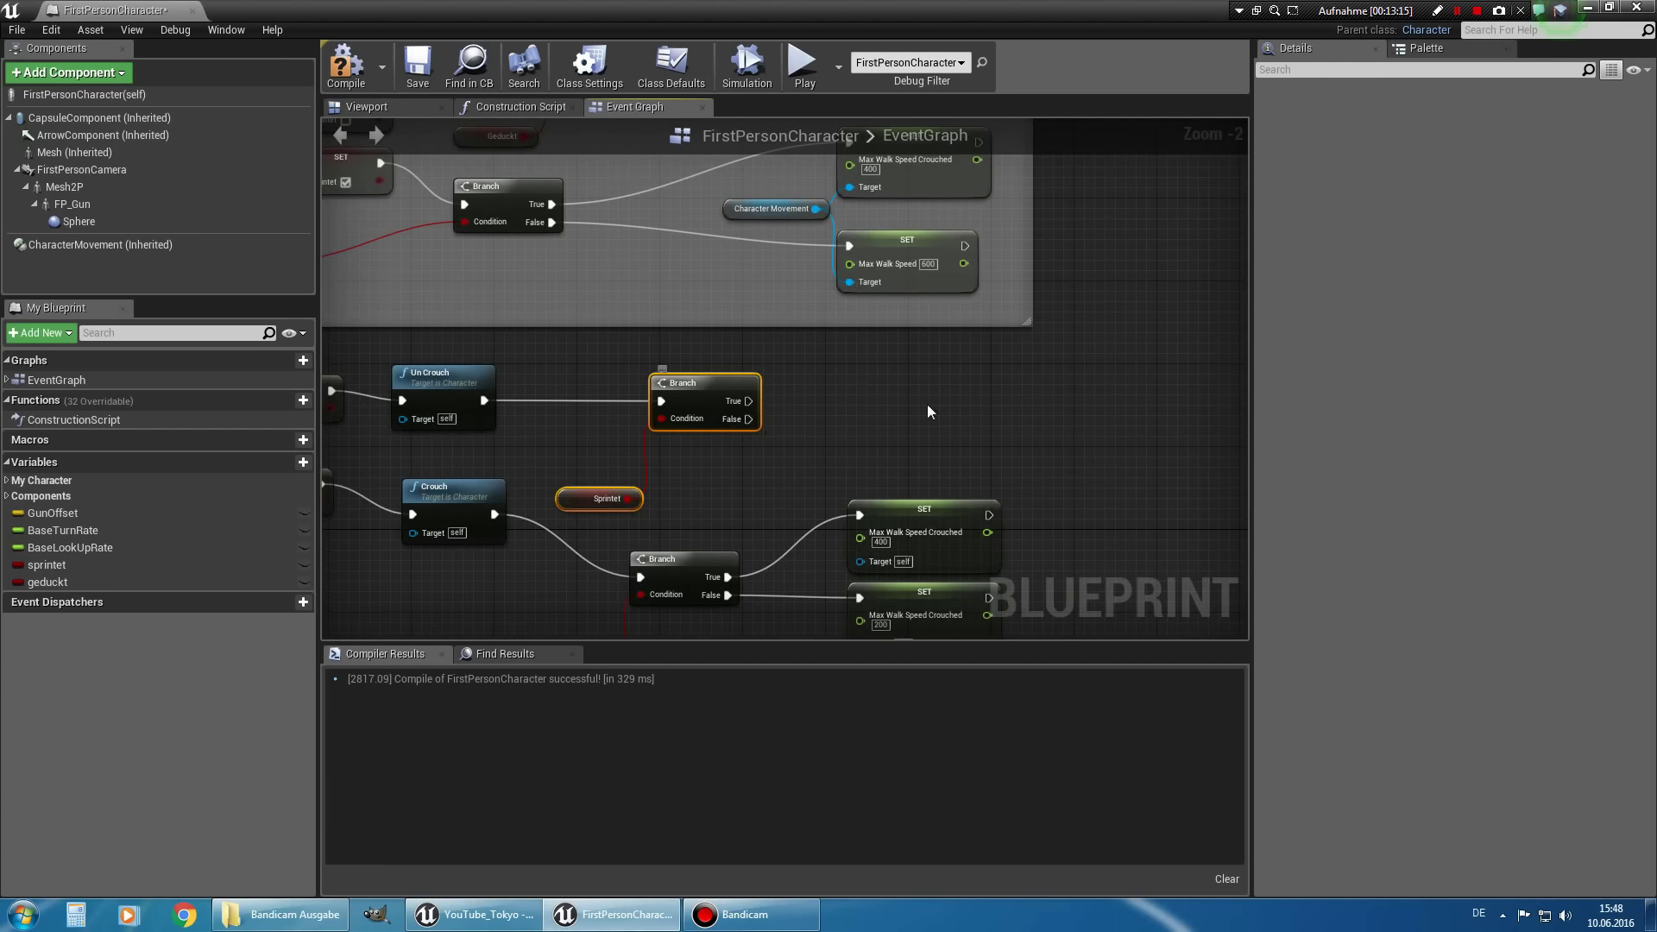
# Duplicate the SET Max Walk Speed node, wire Branch False to it, and set 300.
pyautogui.click(939, 275)
pyautogui.hotkey('ctrl', 'c')
pyautogui.hotkey('ctrl', 'v')
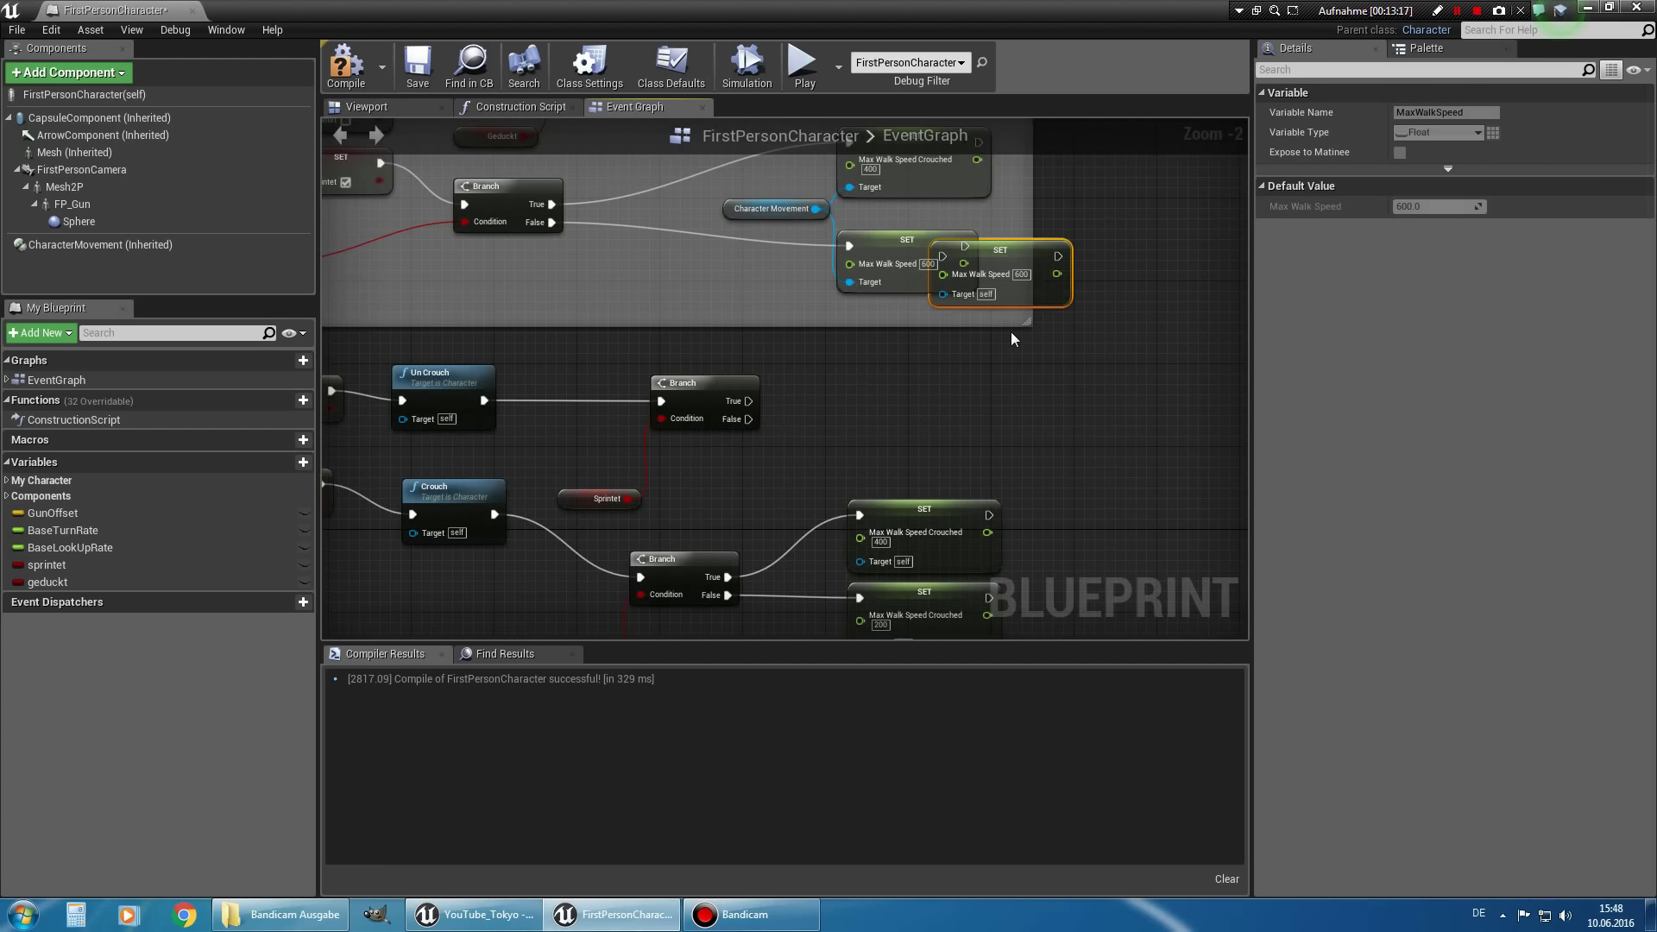
pyautogui.moveTo(993, 259); pyautogui.dragTo(929, 444)
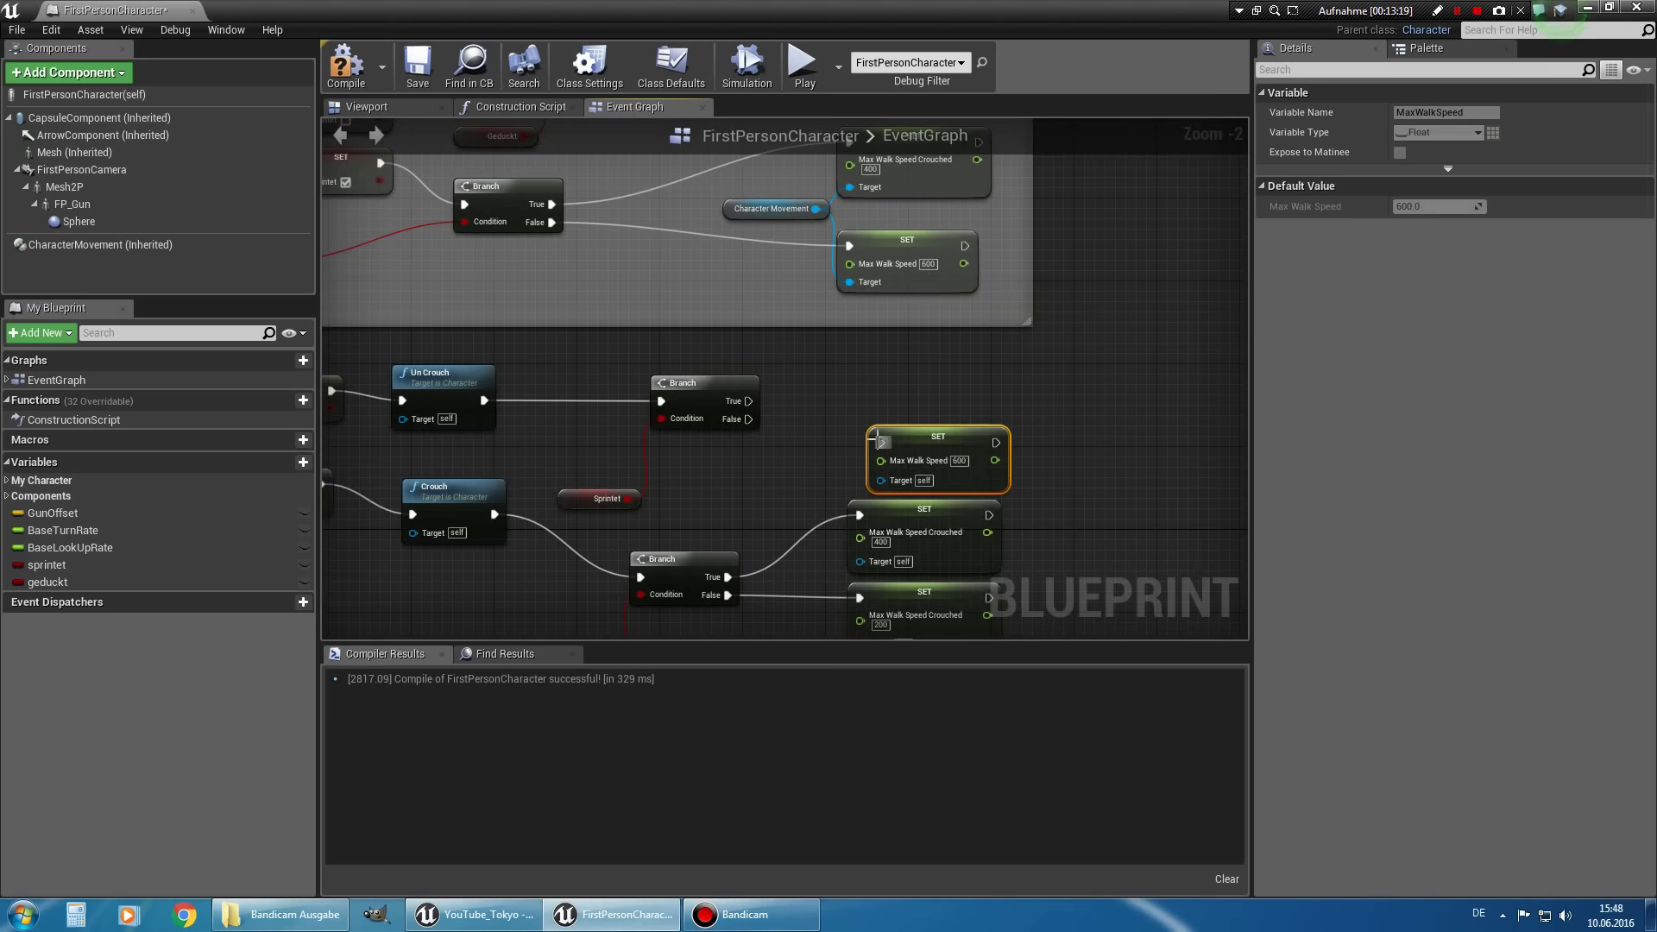
pyautogui.moveTo(748, 419); pyautogui.dragTo(880, 441)
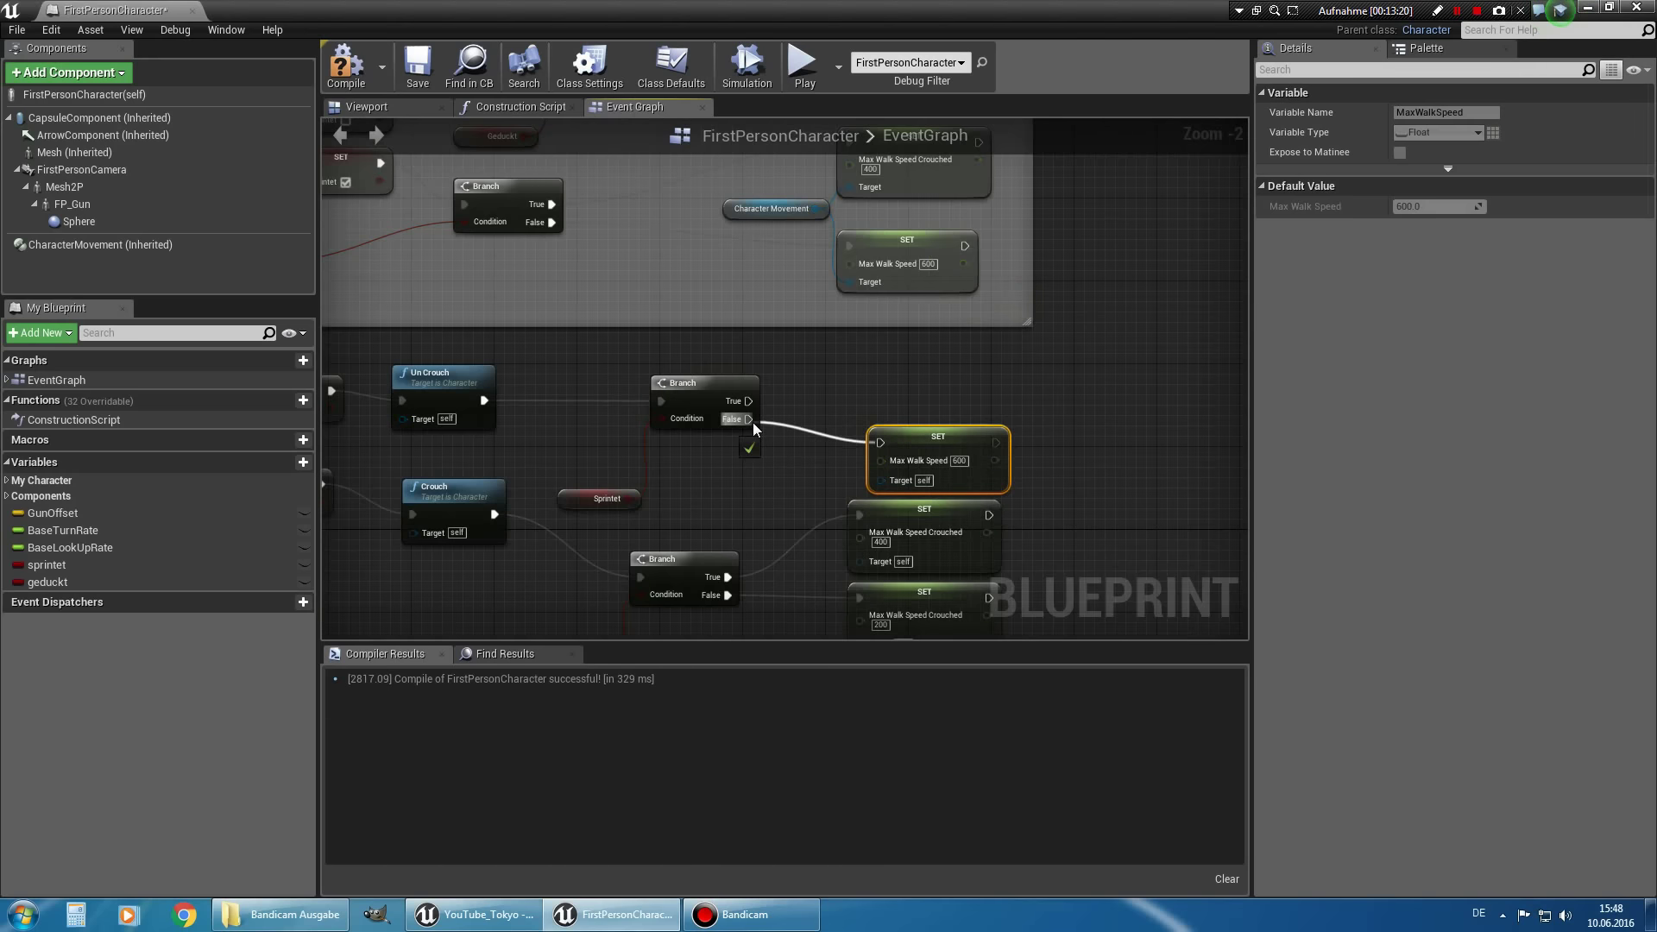
pyautogui.click(960, 460)
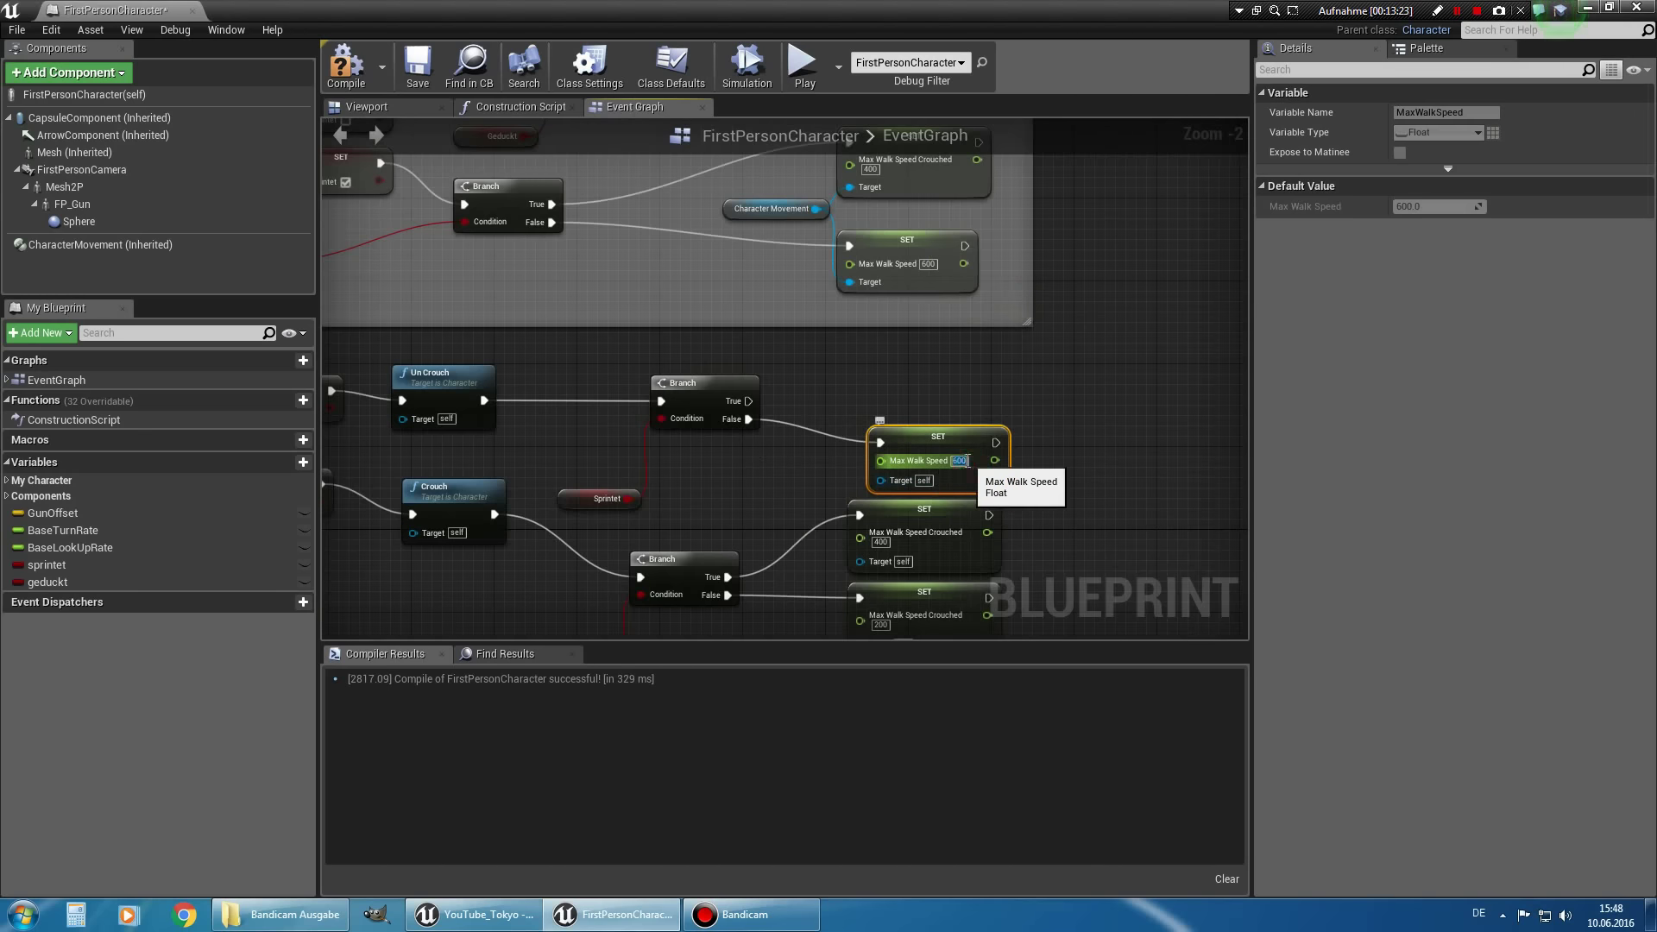
pyautogui.write('300')
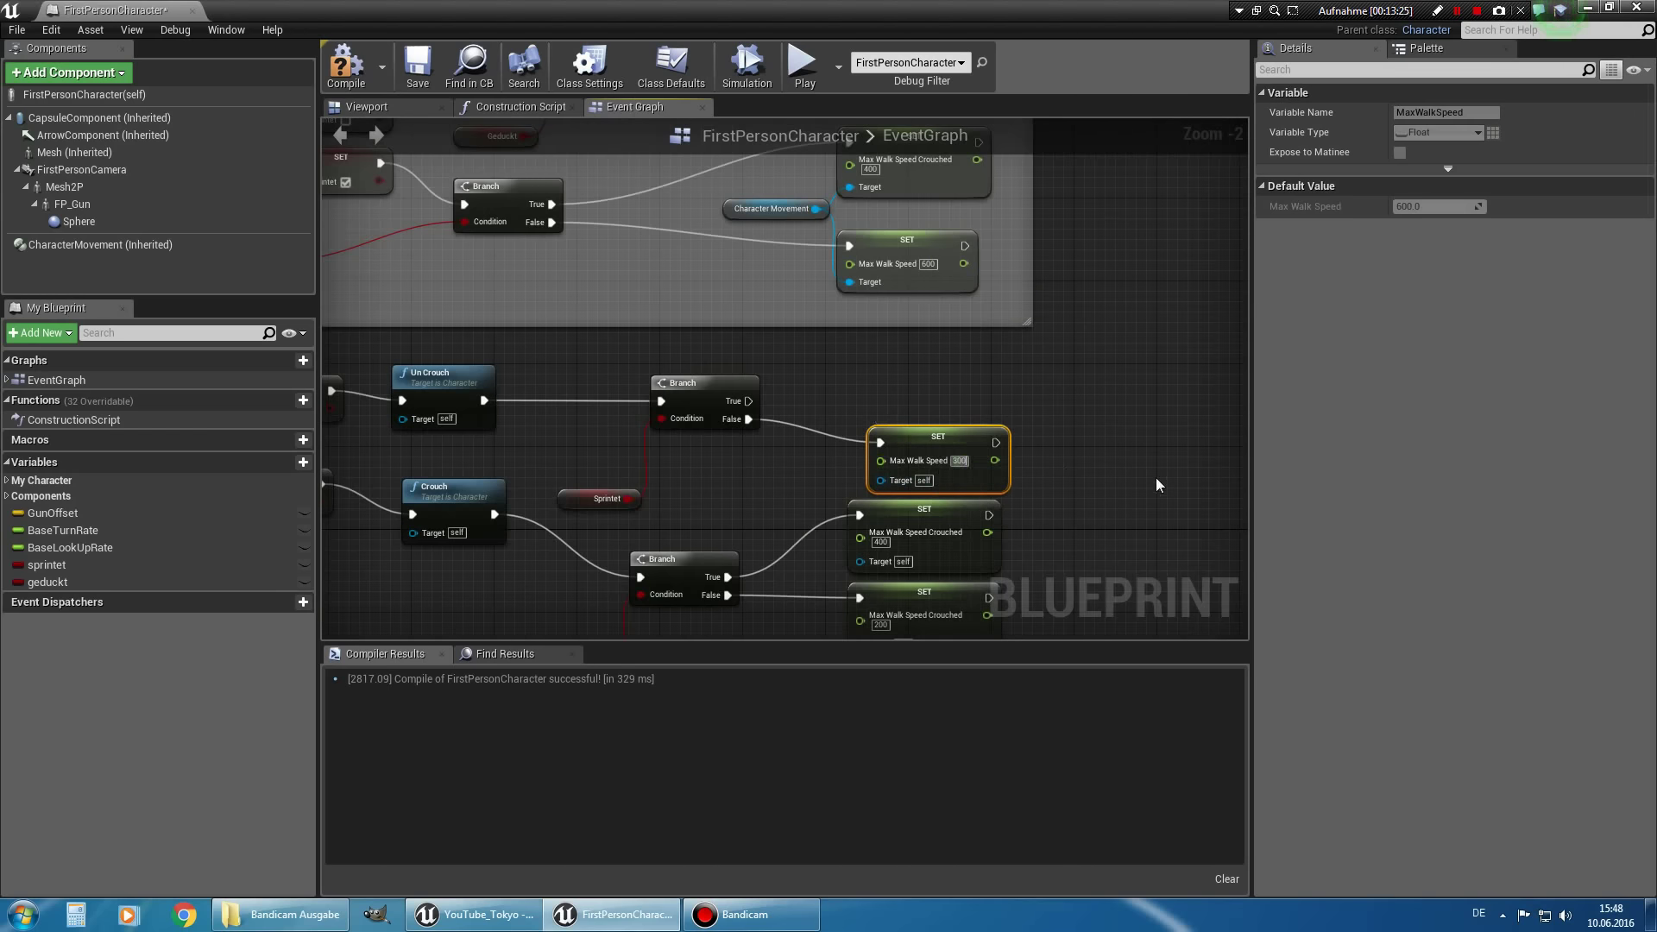
pyautogui.press('Return')
# Add another Max Walk Speed setter above it for the True path with value 600.
pyautogui.hotkey('ctrl', 'c')
pyautogui.hotkey('ctrl', 'v')
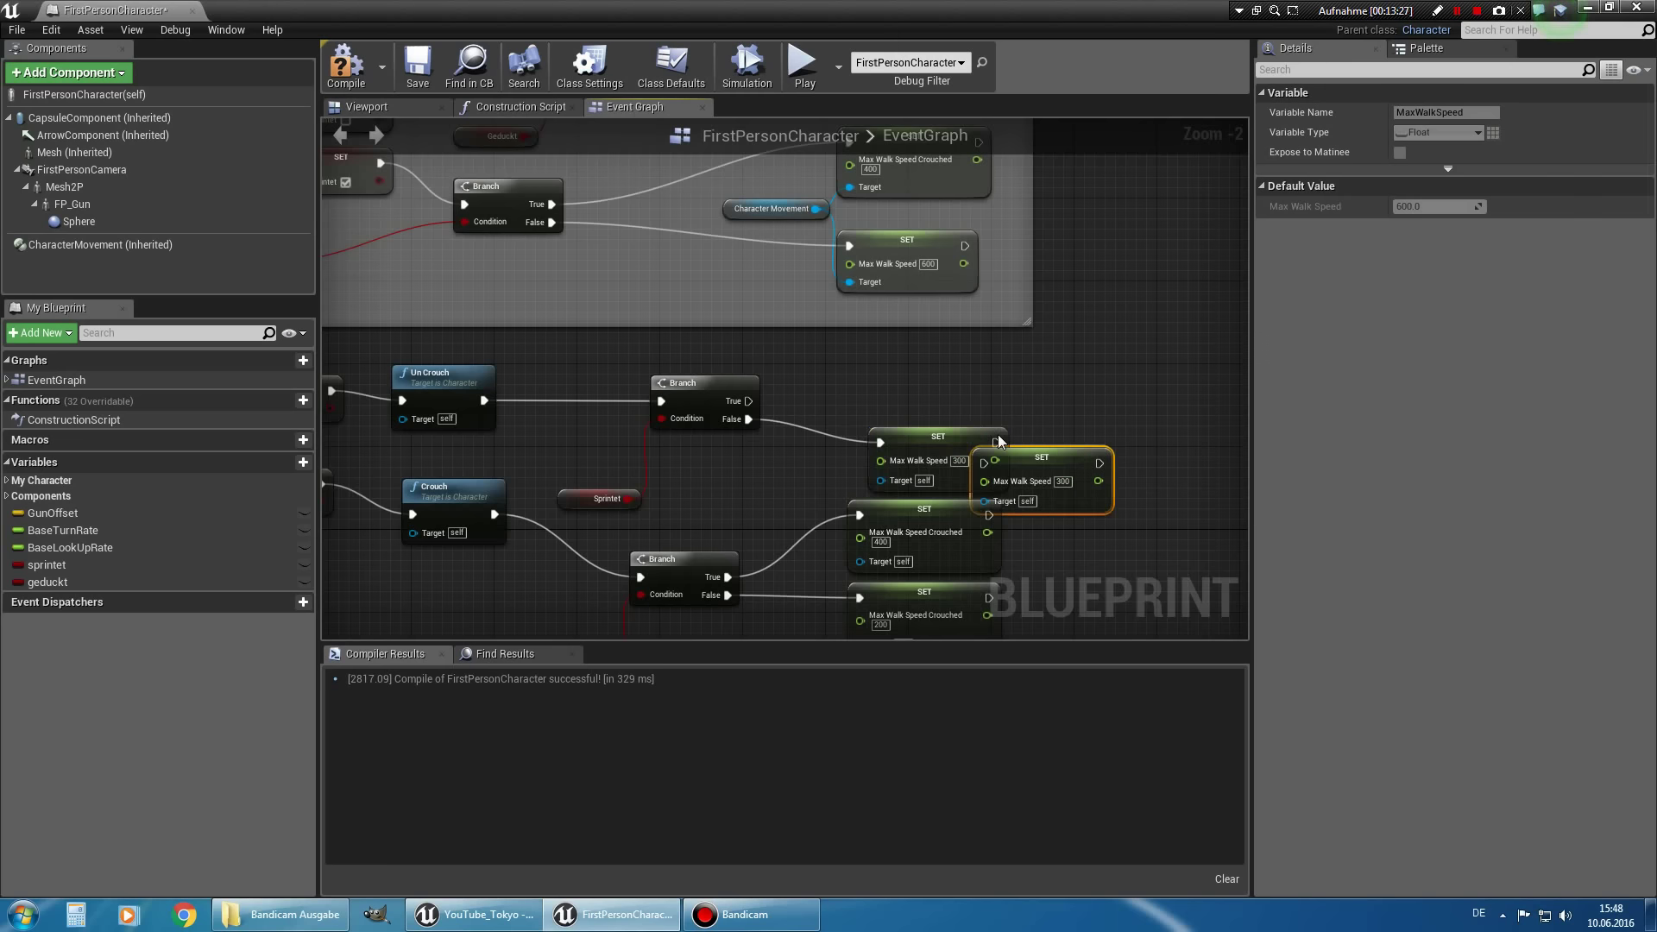
pyautogui.moveTo(1026, 470)
pyautogui.mouseDown()
pyautogui.moveTo(920, 381)
pyautogui.moveTo(748, 400)
pyautogui.mouseUp()
pyautogui.click(961, 388)
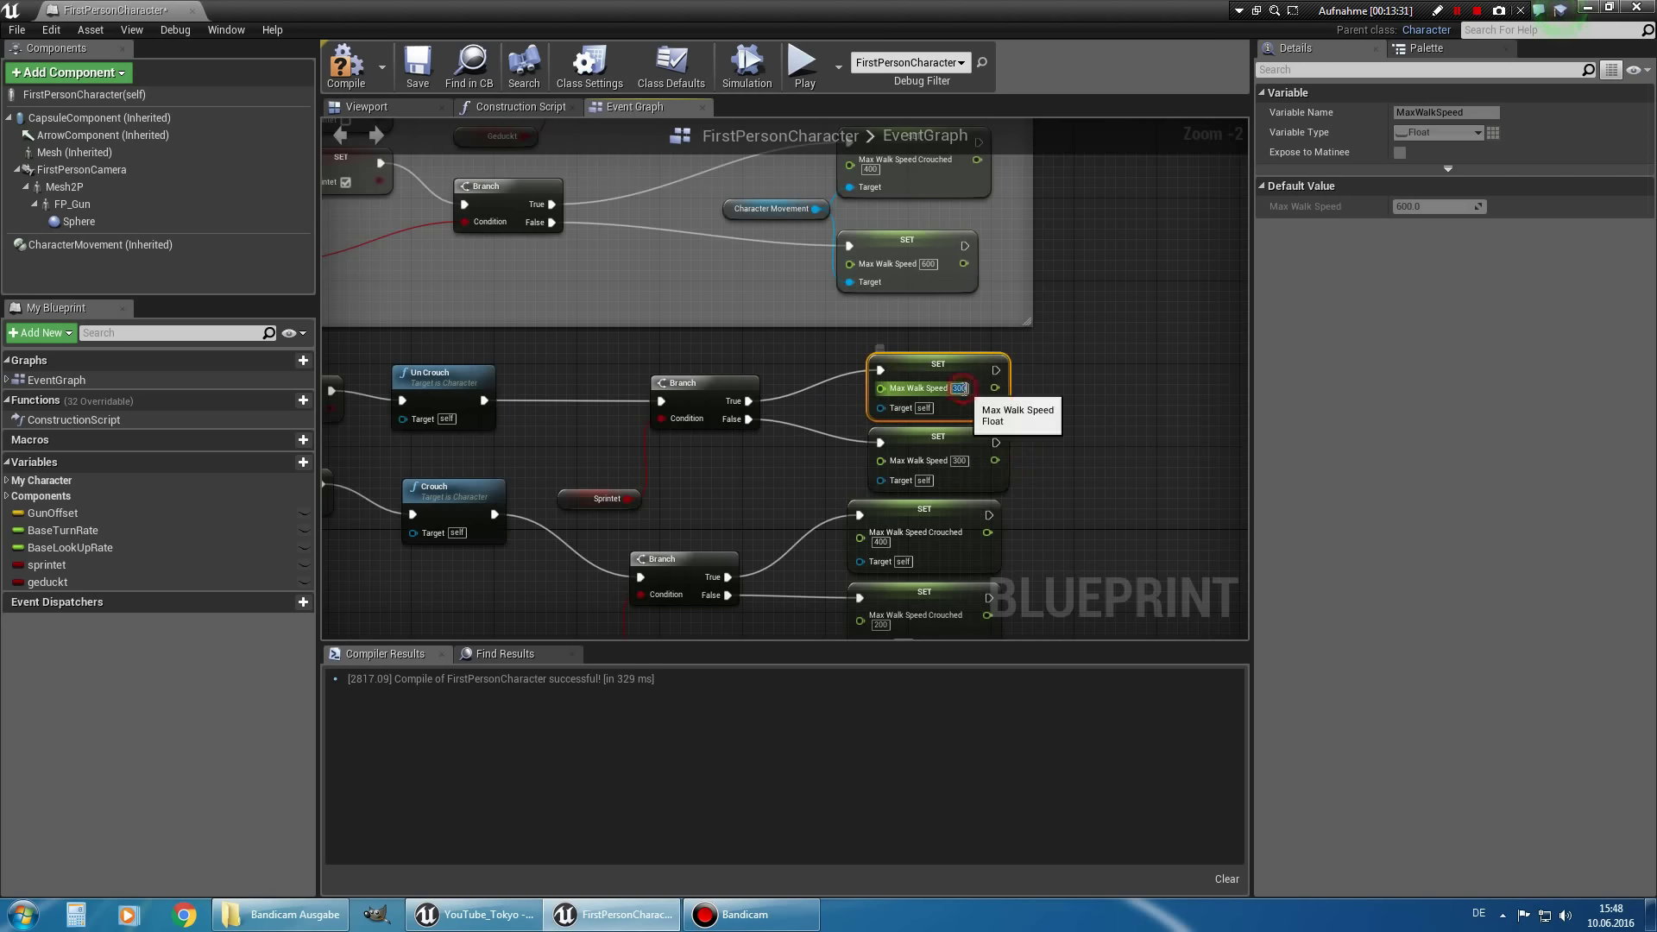
pyautogui.write('00')
pyautogui.press('Return')
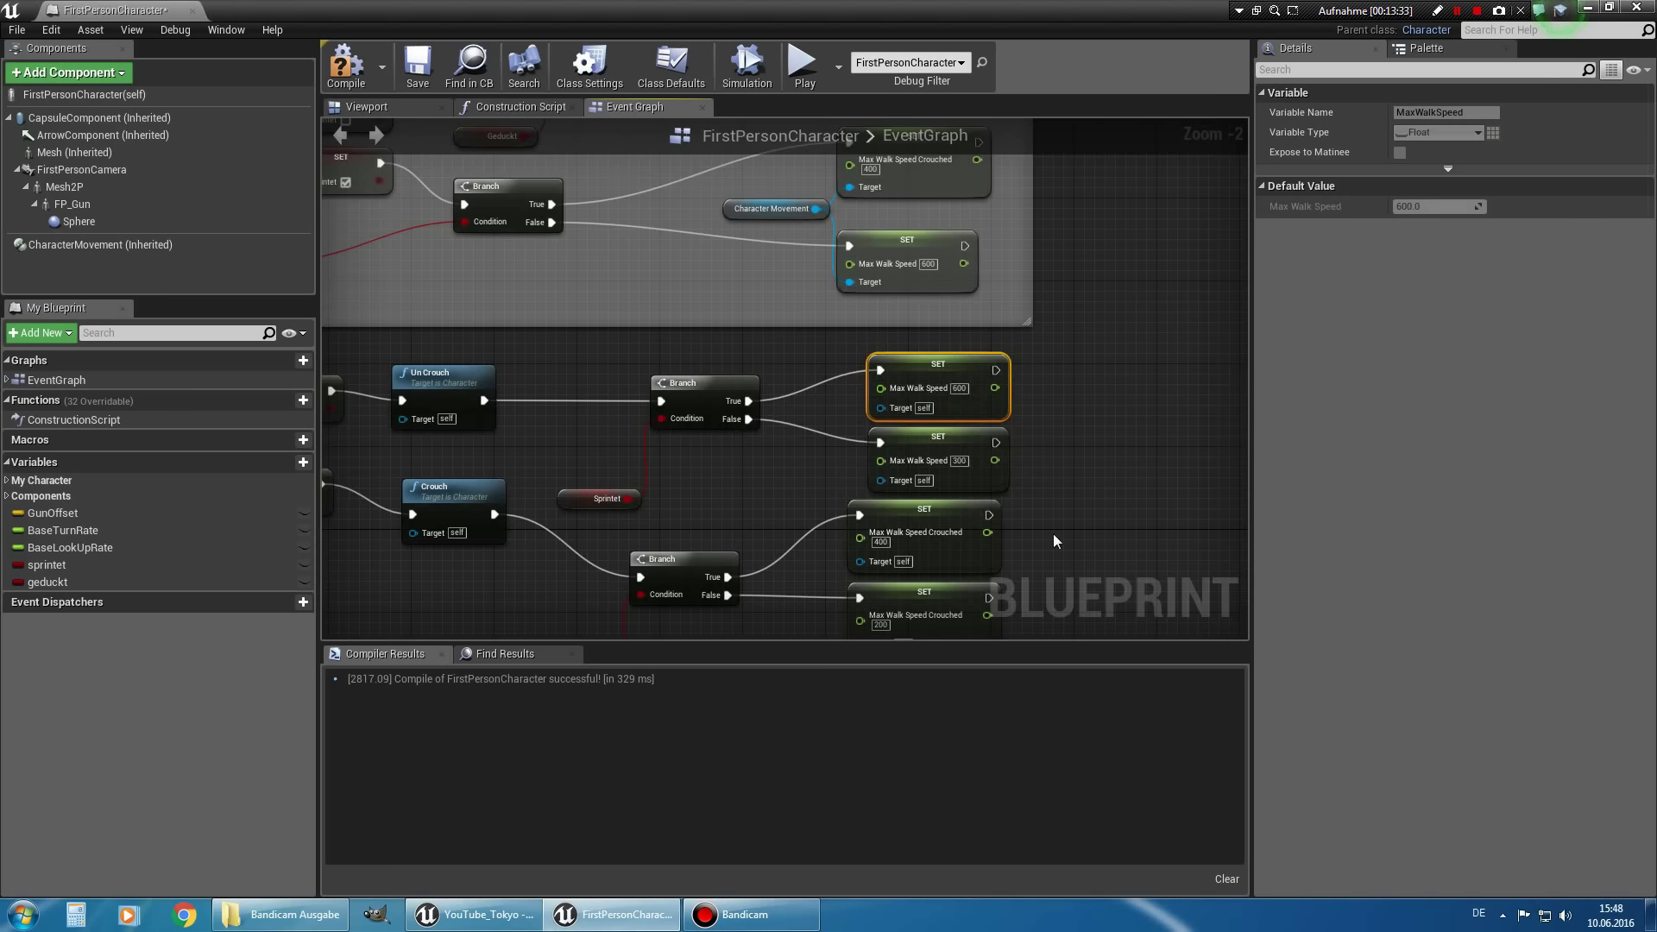
pyautogui.scroll(-3, 1146, 437)
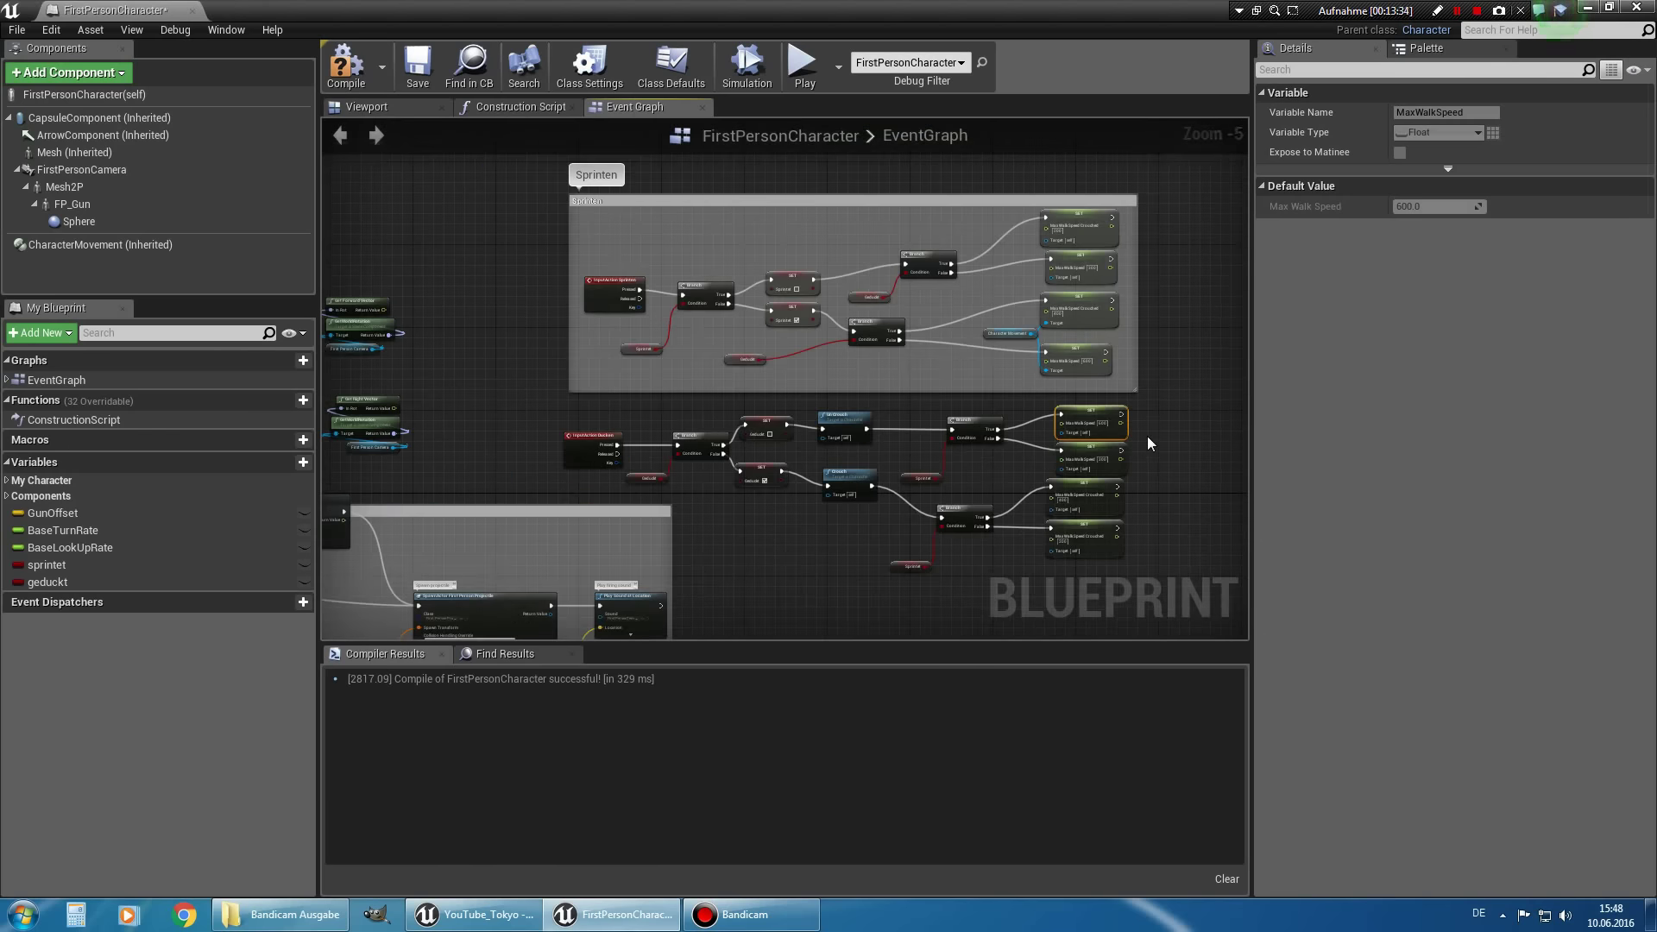
pyautogui.scroll(1, 1147, 437)
pyautogui.scroll(1, 1057, 390)
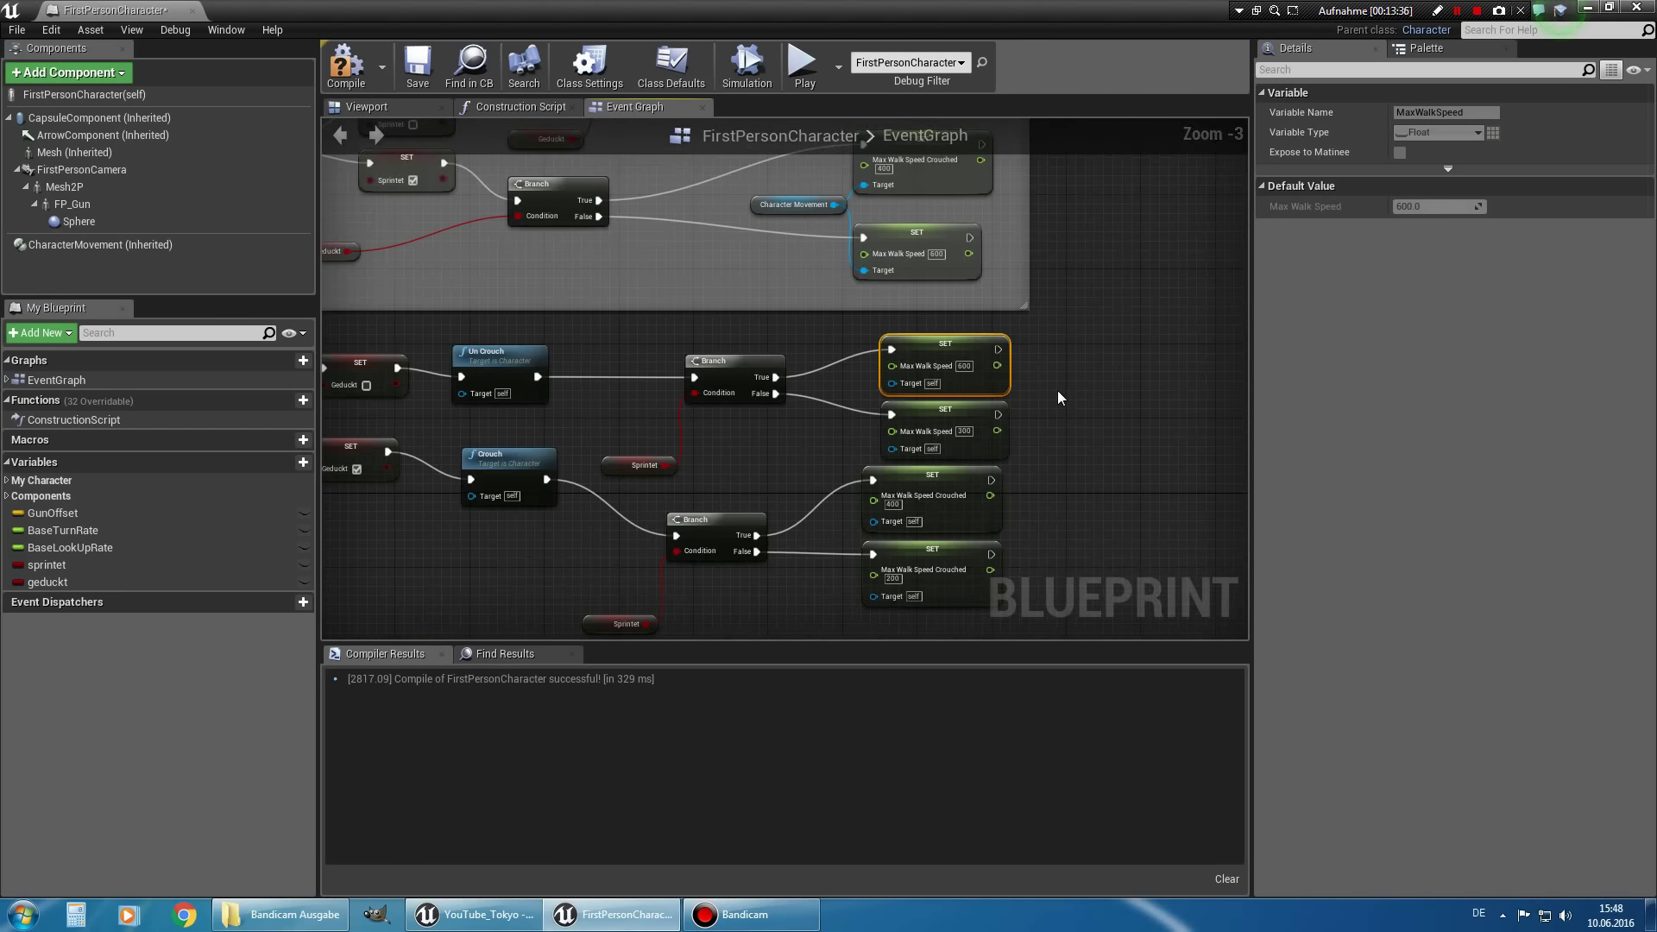
# Wire a Character Movement getter into the Targets of the 600, crouched 400 and crouched 200 setters.
pyautogui.click(809, 215)
pyautogui.click(811, 210)
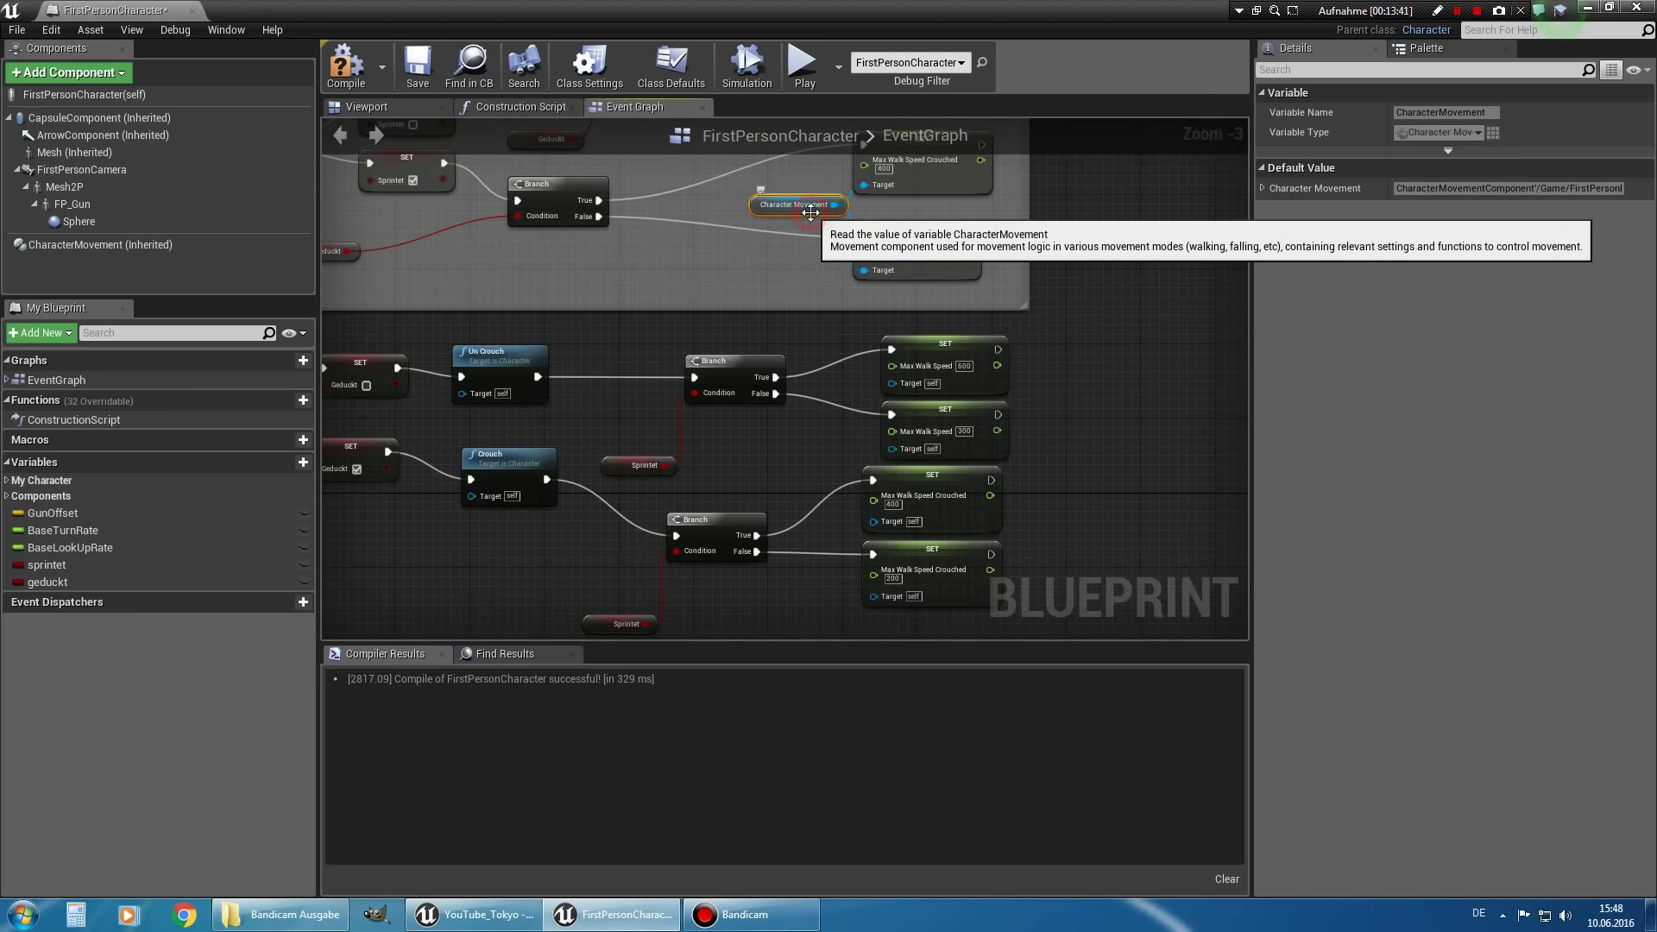
pyautogui.hotkey('ctrl', 'v')
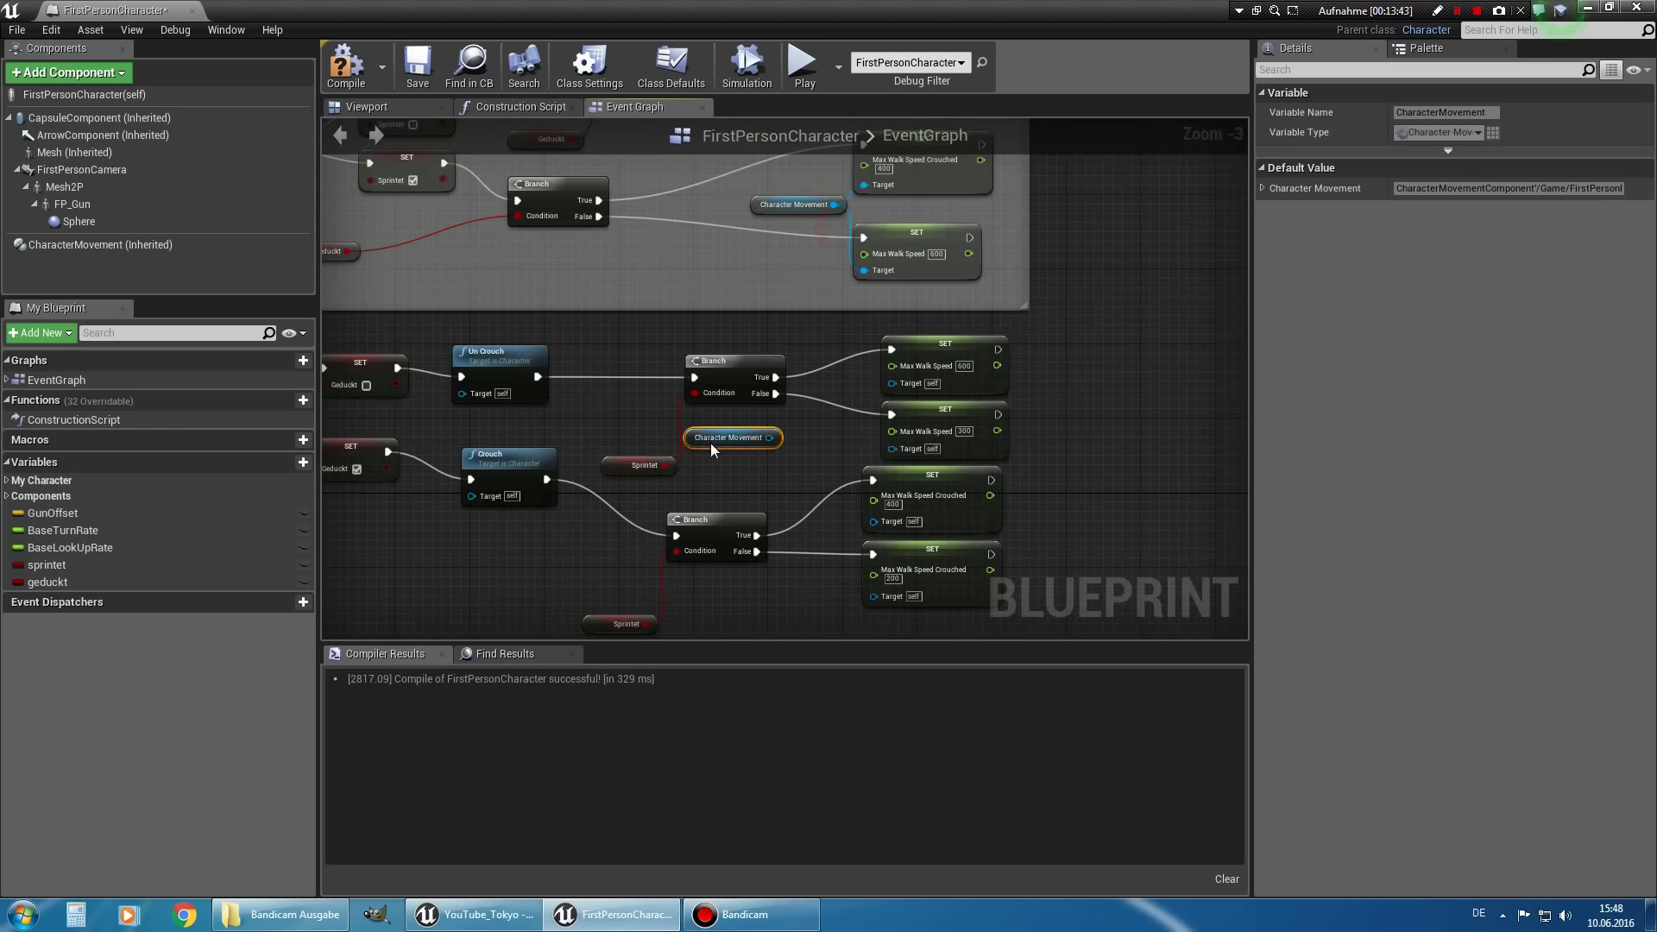
pyautogui.moveTo(760, 465); pyautogui.dragTo(891, 383)
pyautogui.moveTo(760, 465); pyautogui.dragTo(891, 447)
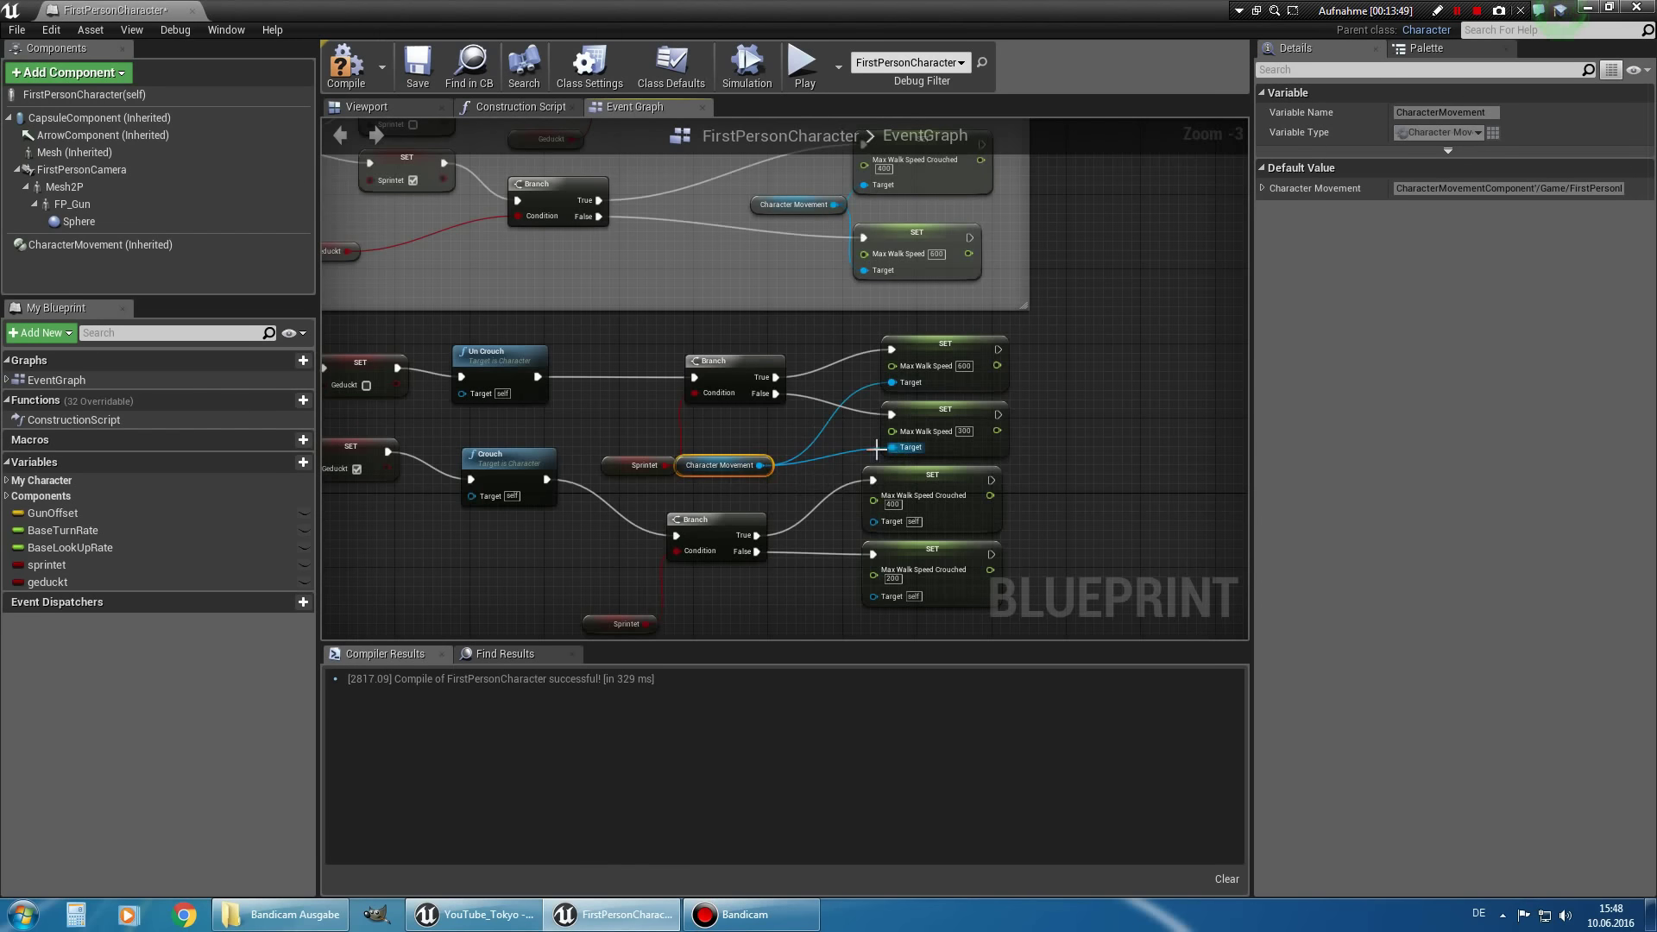
pyautogui.moveTo(760, 465); pyautogui.dragTo(874, 520)
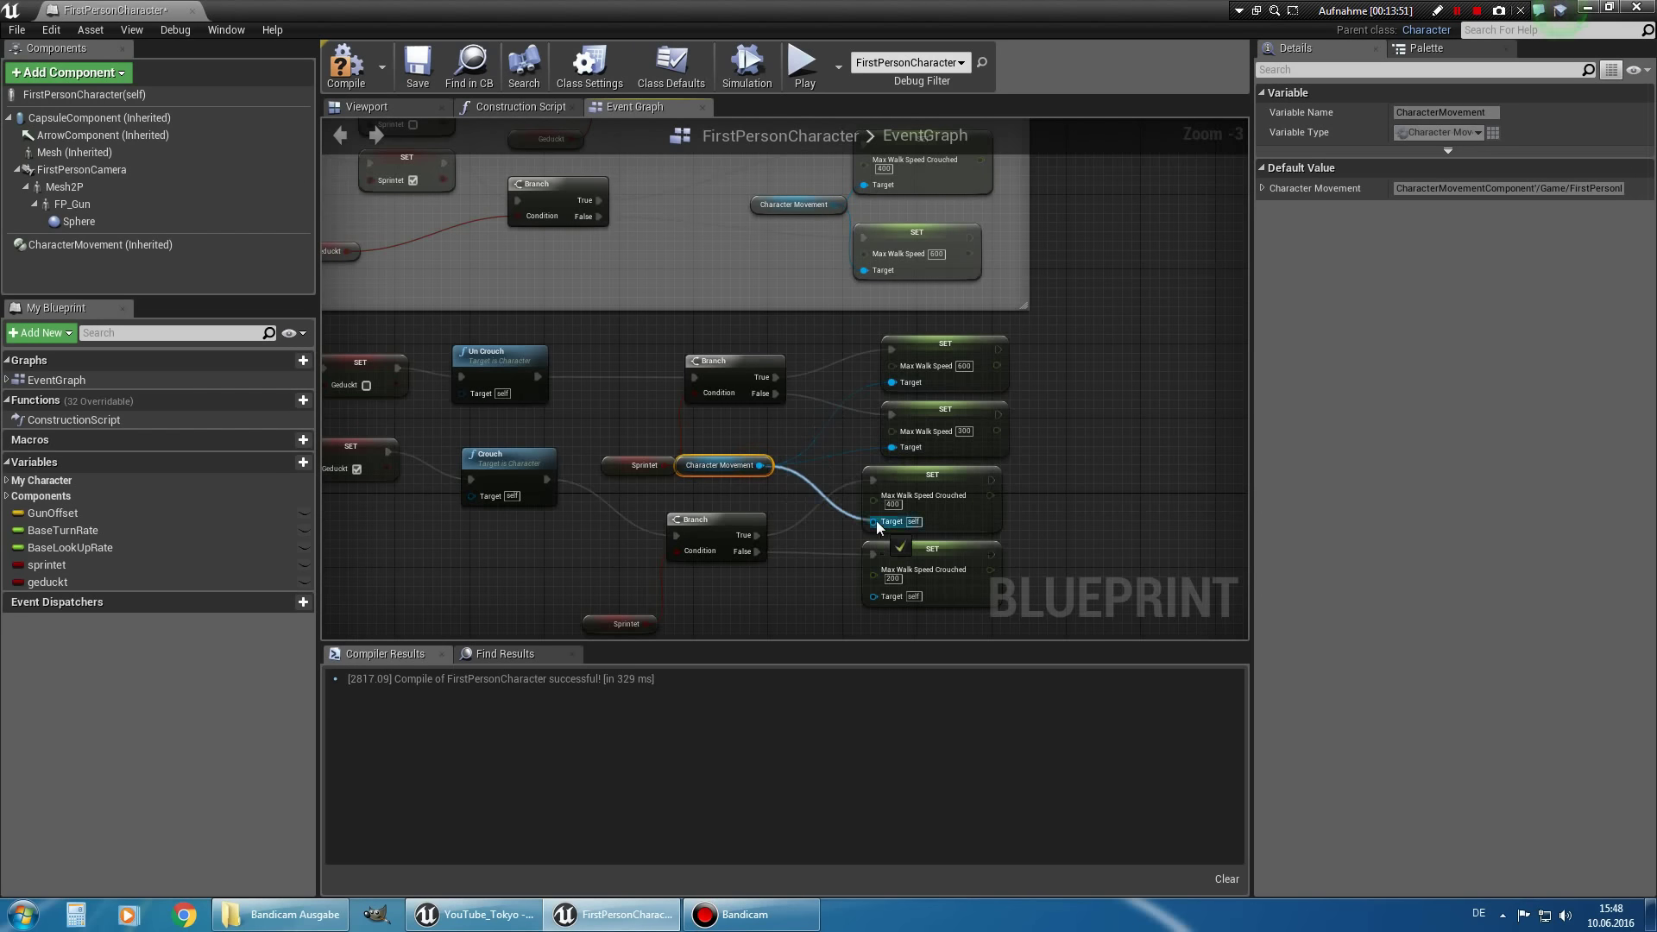
pyautogui.moveTo(760, 465); pyautogui.dragTo(874, 595)
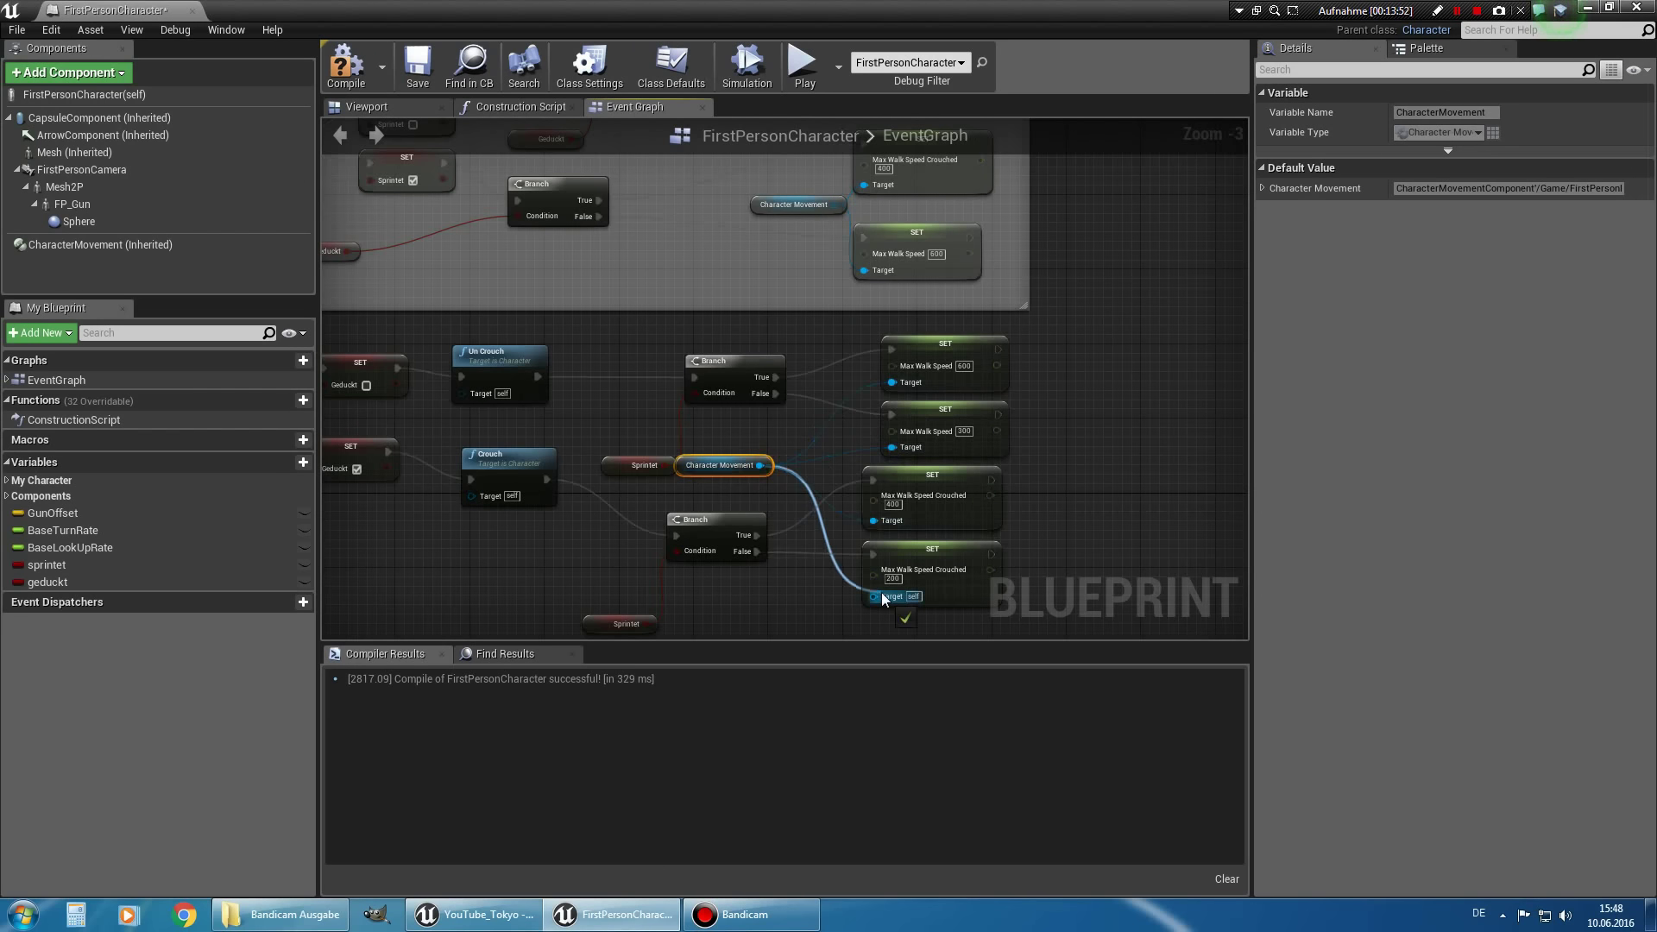
pyautogui.scroll(-3, 785, 488)
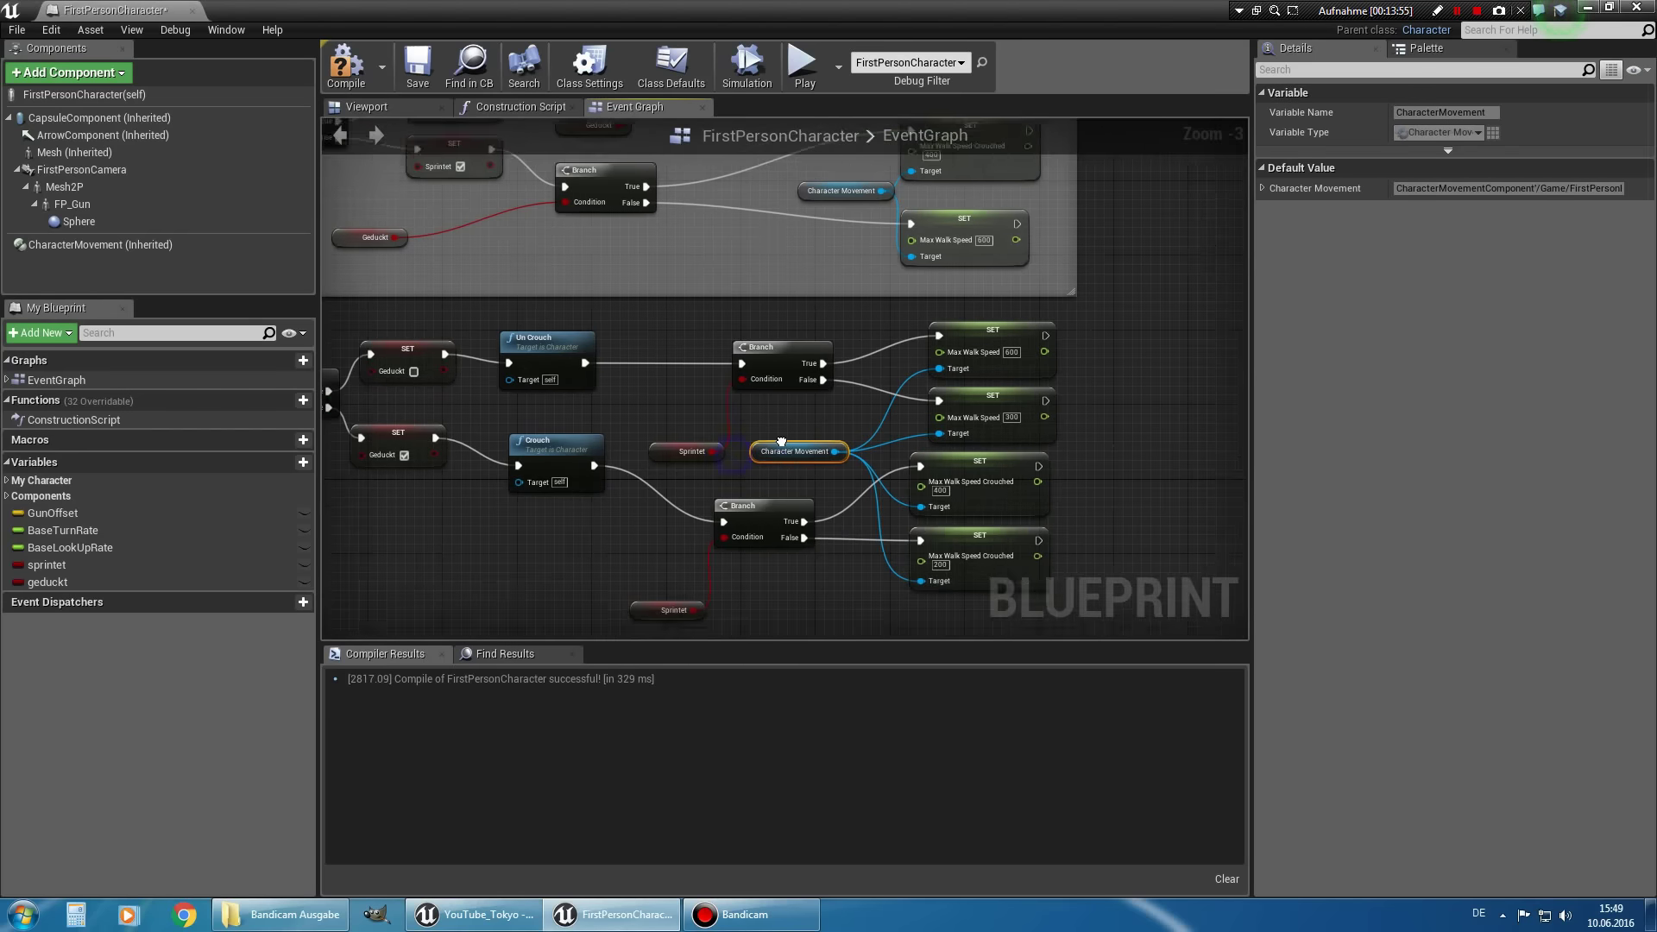
pyautogui.scroll(-2, 799, 477)
pyautogui.scroll(3, 799, 478)
pyautogui.moveTo(799, 477); pyautogui.dragTo(901, 456, button='right')
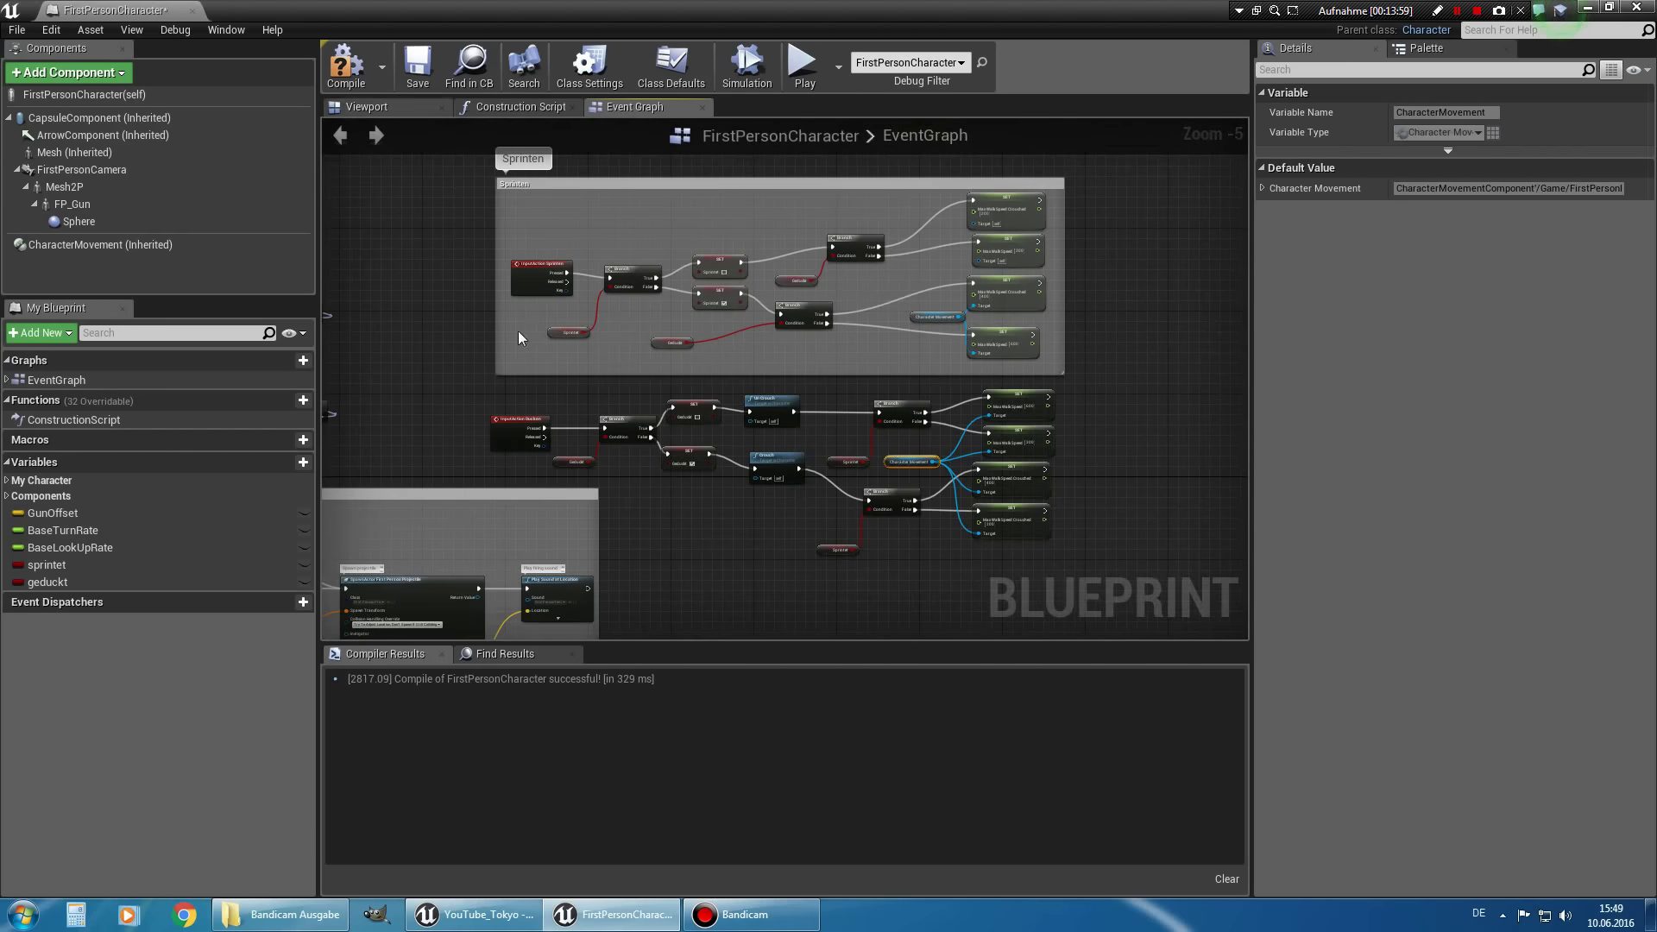
pyautogui.scroll(1, 526, 346)
pyautogui.moveTo(544, 358); pyautogui.dragTo(455, 325, button='right')
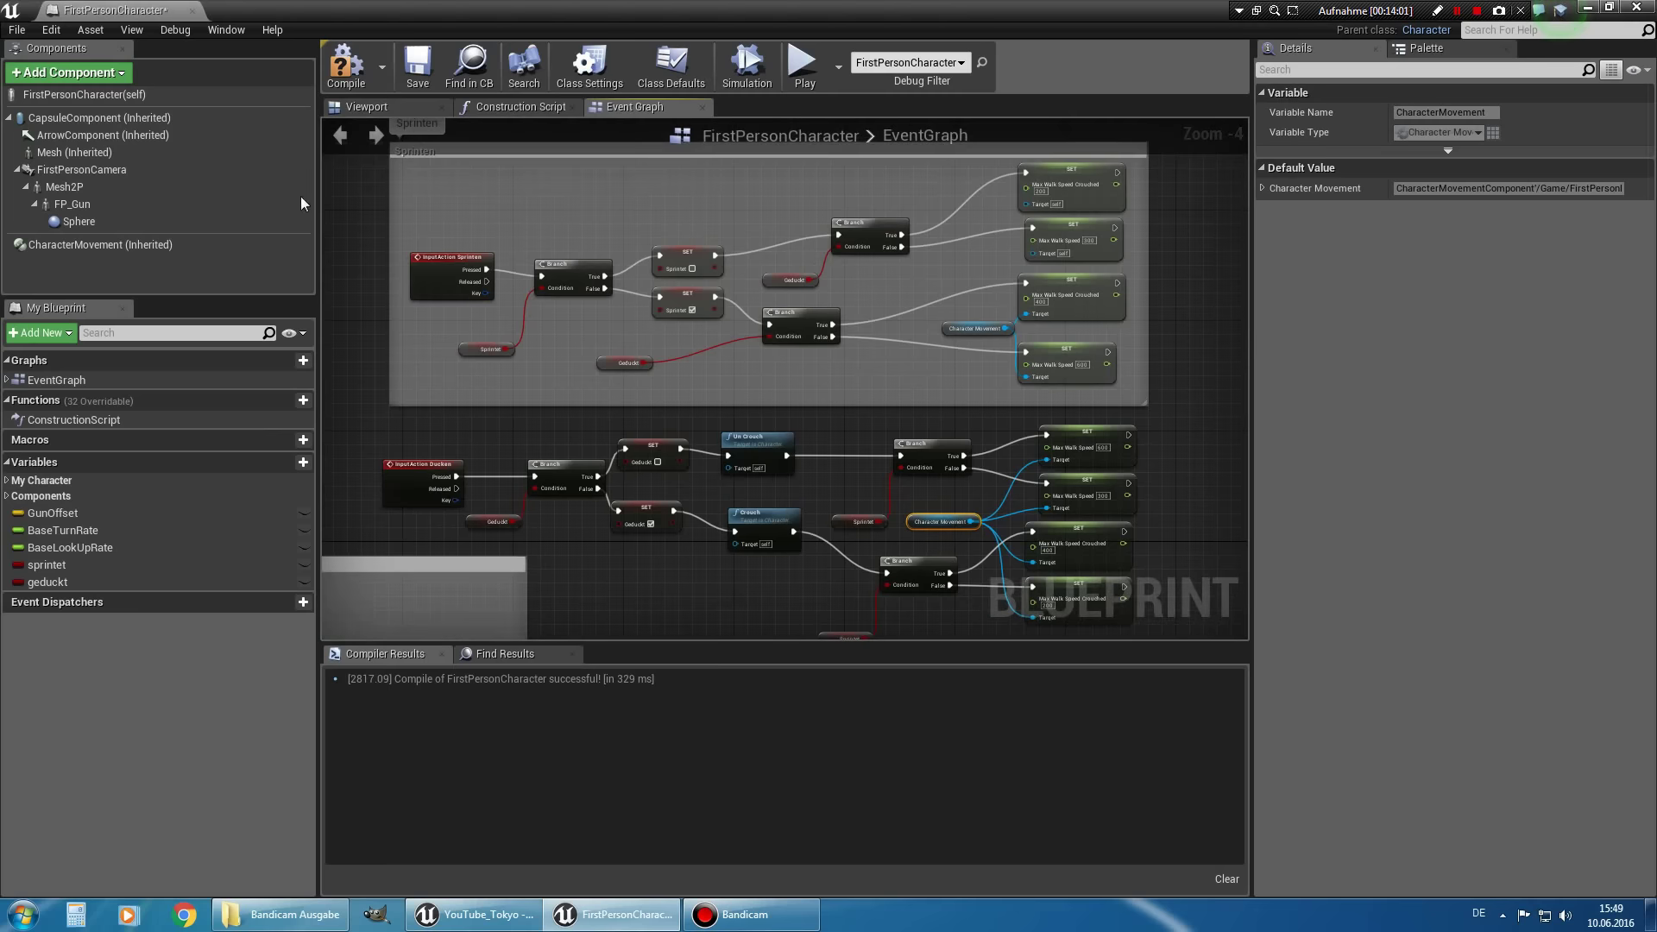
# Connect Character Movement to the failing Sprinten SET nodes' Target pins and recompile successfully.
pyautogui.click(345, 67)
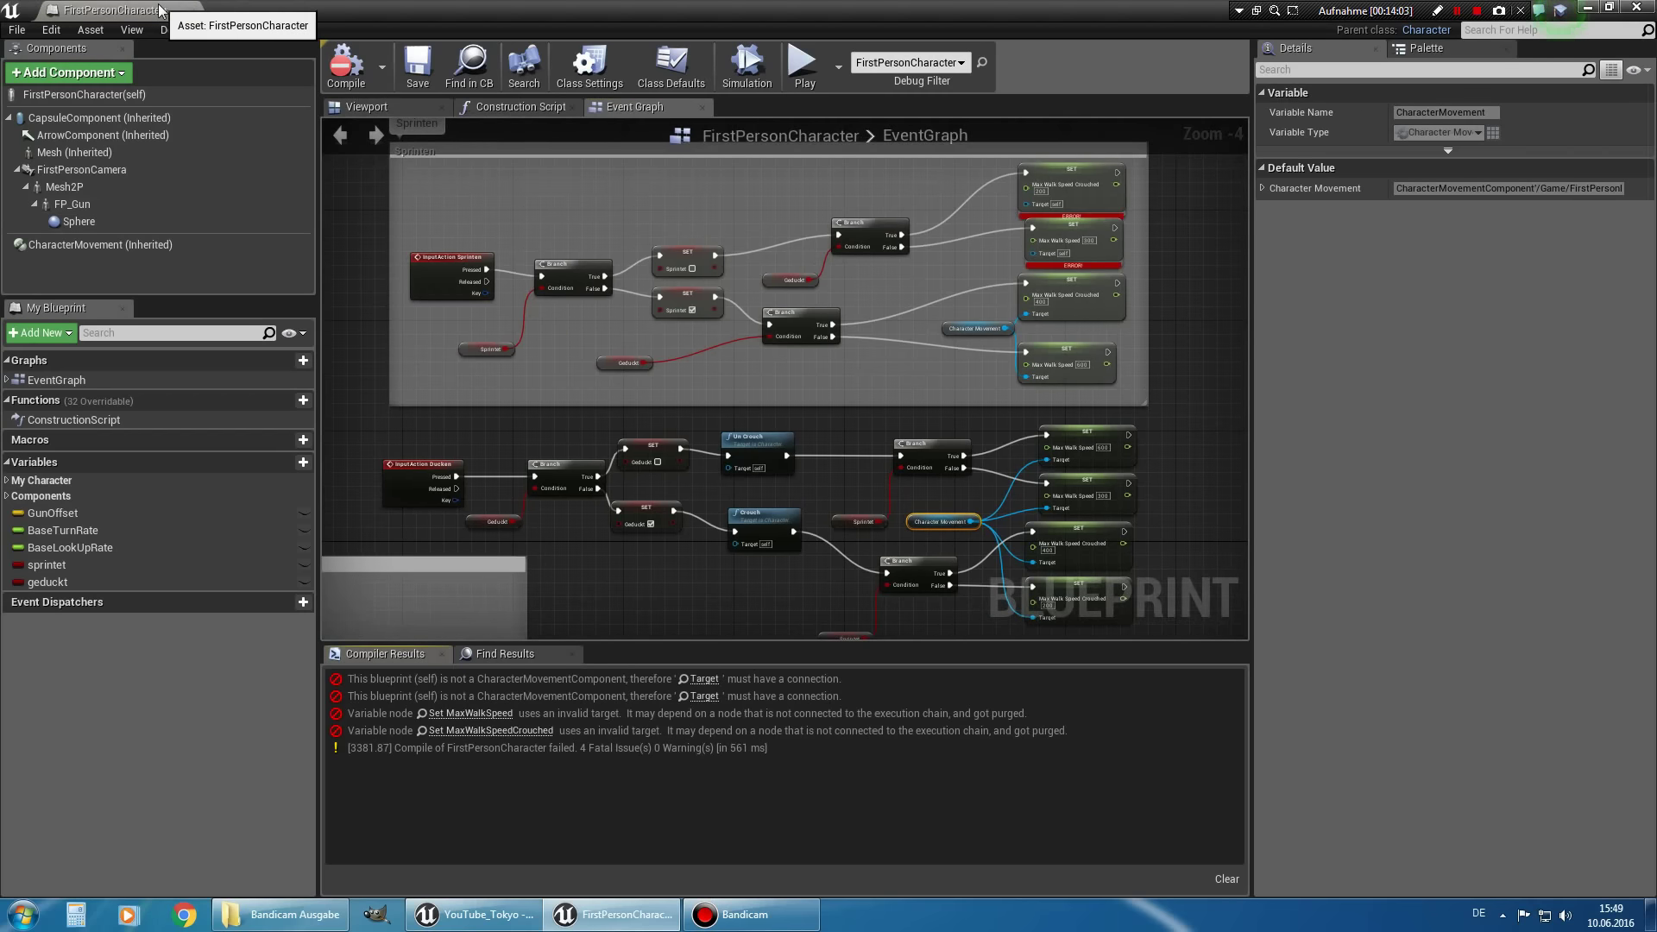
pyautogui.moveTo(986, 336); pyautogui.dragTo(892, 441, button='right')
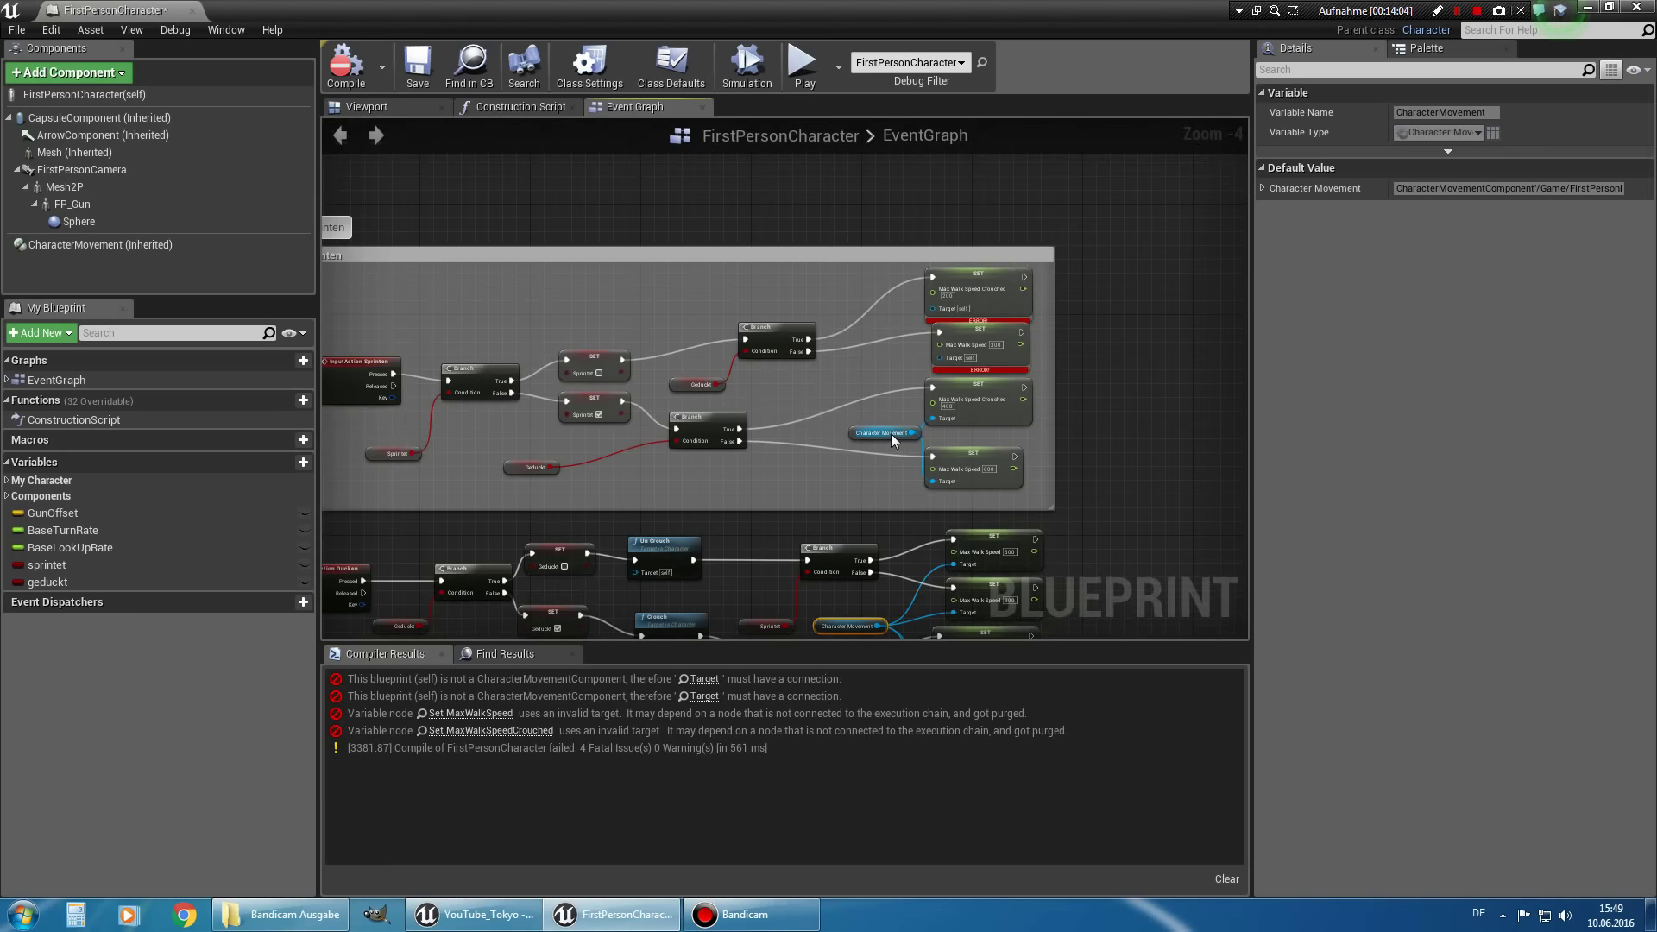
pyautogui.moveTo(858, 436)
pyautogui.mouseDown()
pyautogui.moveTo(802, 401)
pyautogui.moveTo(939, 356)
pyautogui.mouseUp()
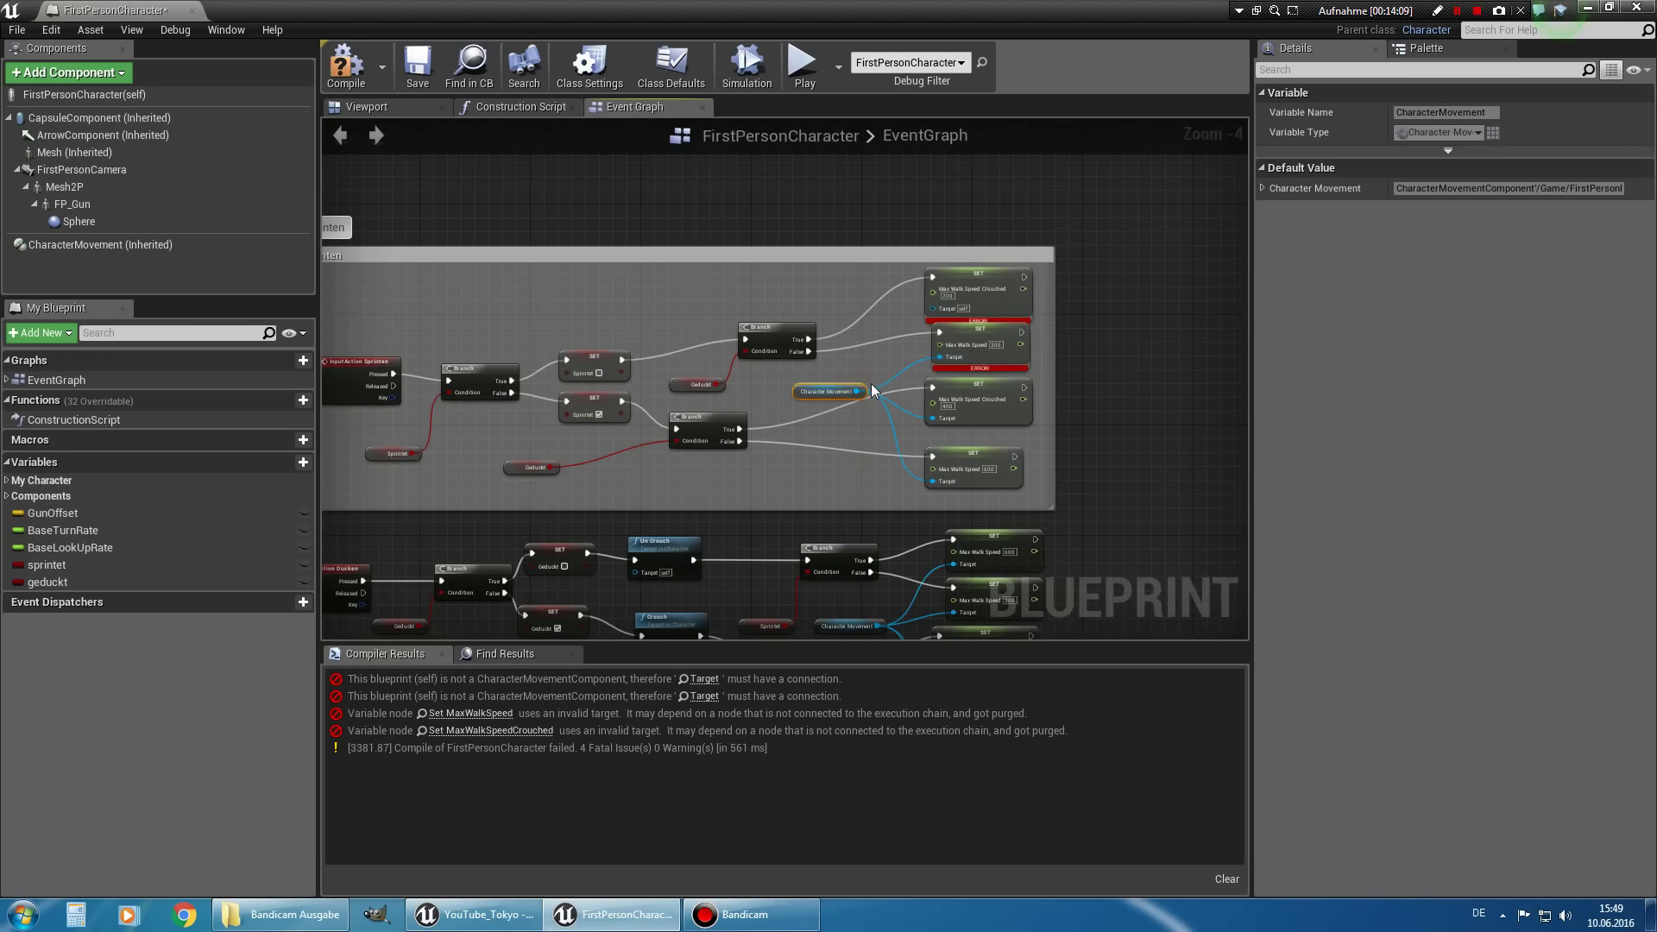
pyautogui.moveTo(858, 390); pyautogui.dragTo(933, 308)
pyautogui.moveTo(877, 418)
pyautogui.mouseDown(button='right')
pyautogui.moveTo(929, 376)
pyautogui.moveTo(925, 333)
pyautogui.mouseUp(button='right')
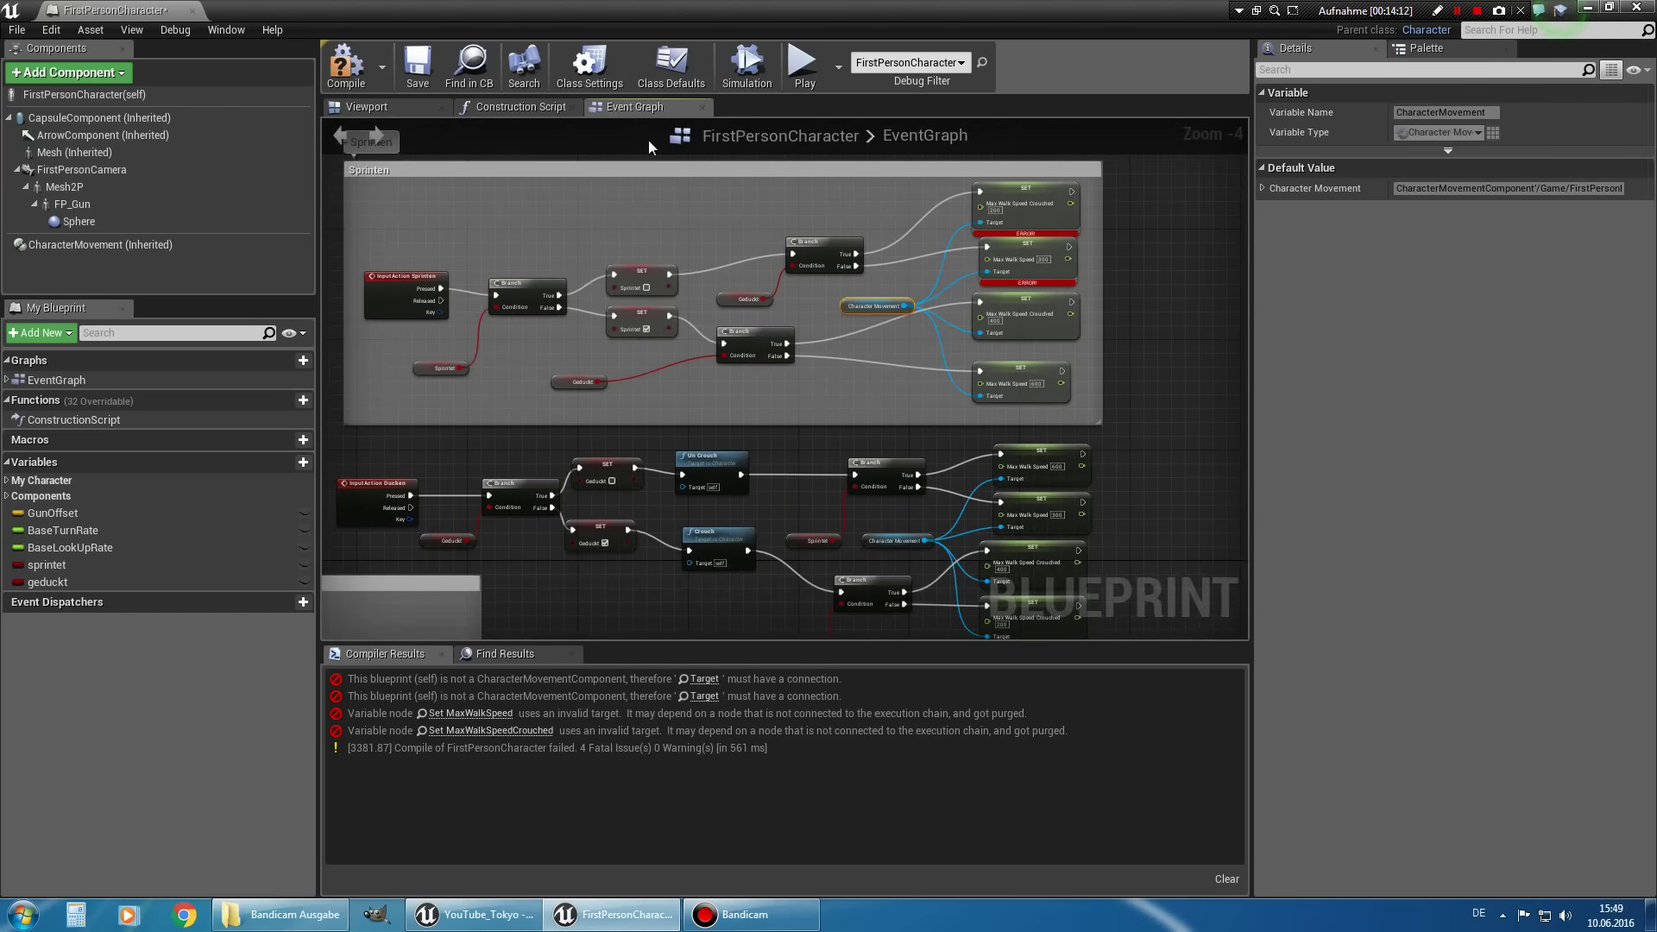
pyautogui.click(357, 74)
pyautogui.moveTo(688, 419); pyautogui.dragTo(694, 375, button='right')
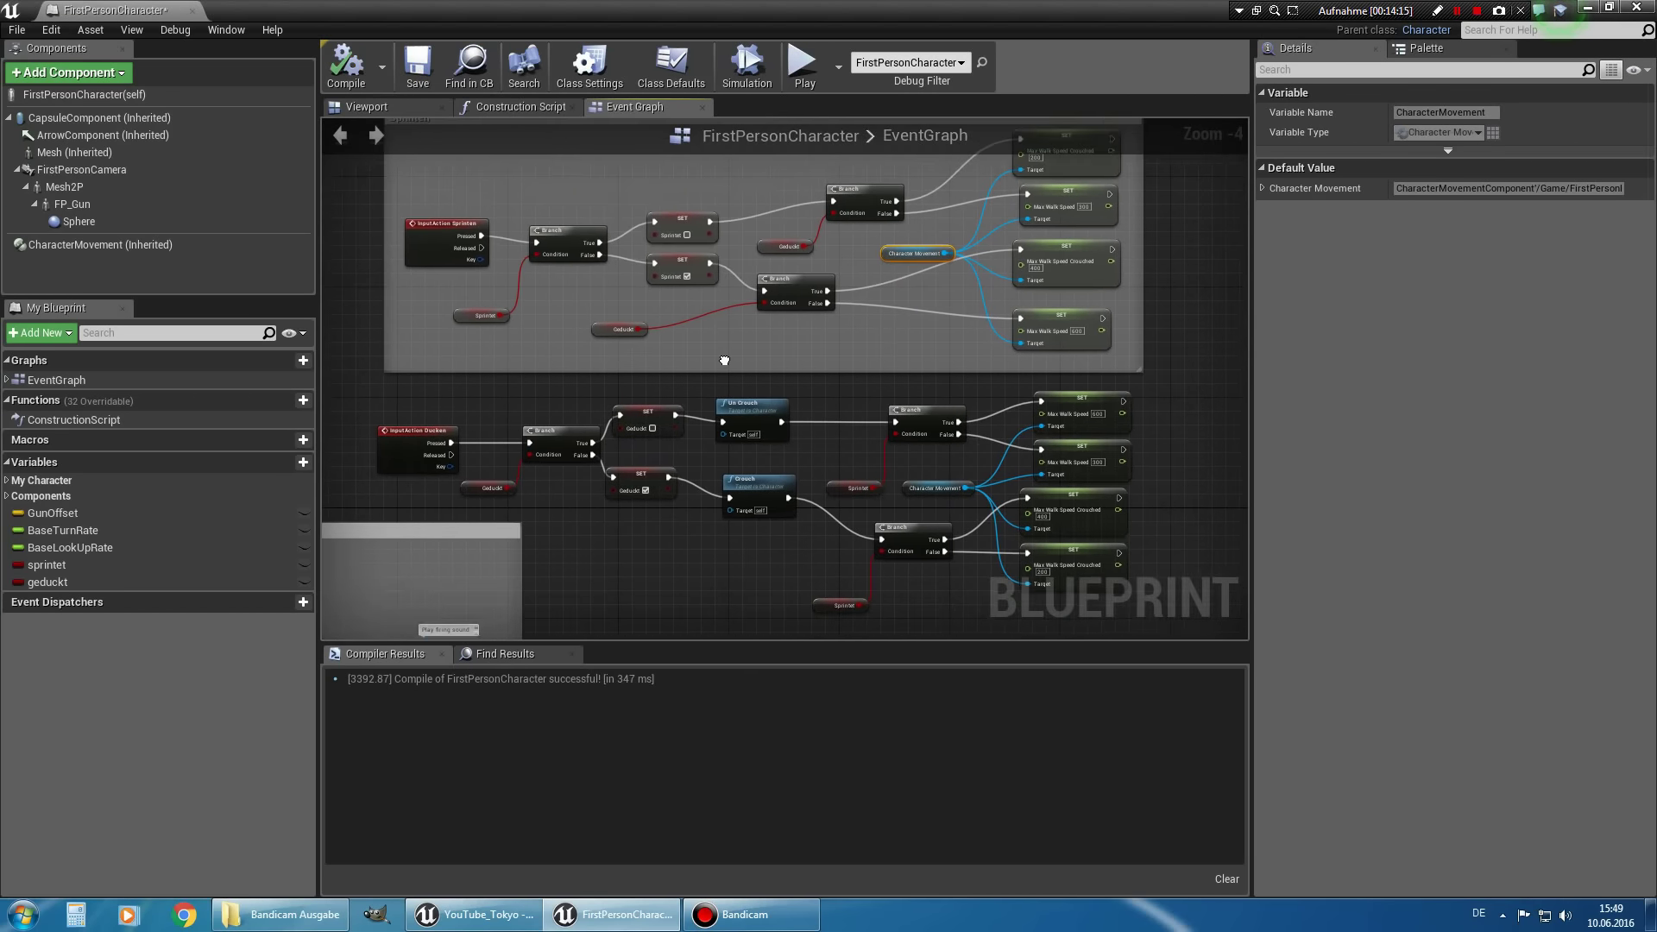
# Shrink the Blueprint editor window to reveal the level, then make it taller.
pyautogui.moveTo(484, 10); pyautogui.dragTo(1148, 93)
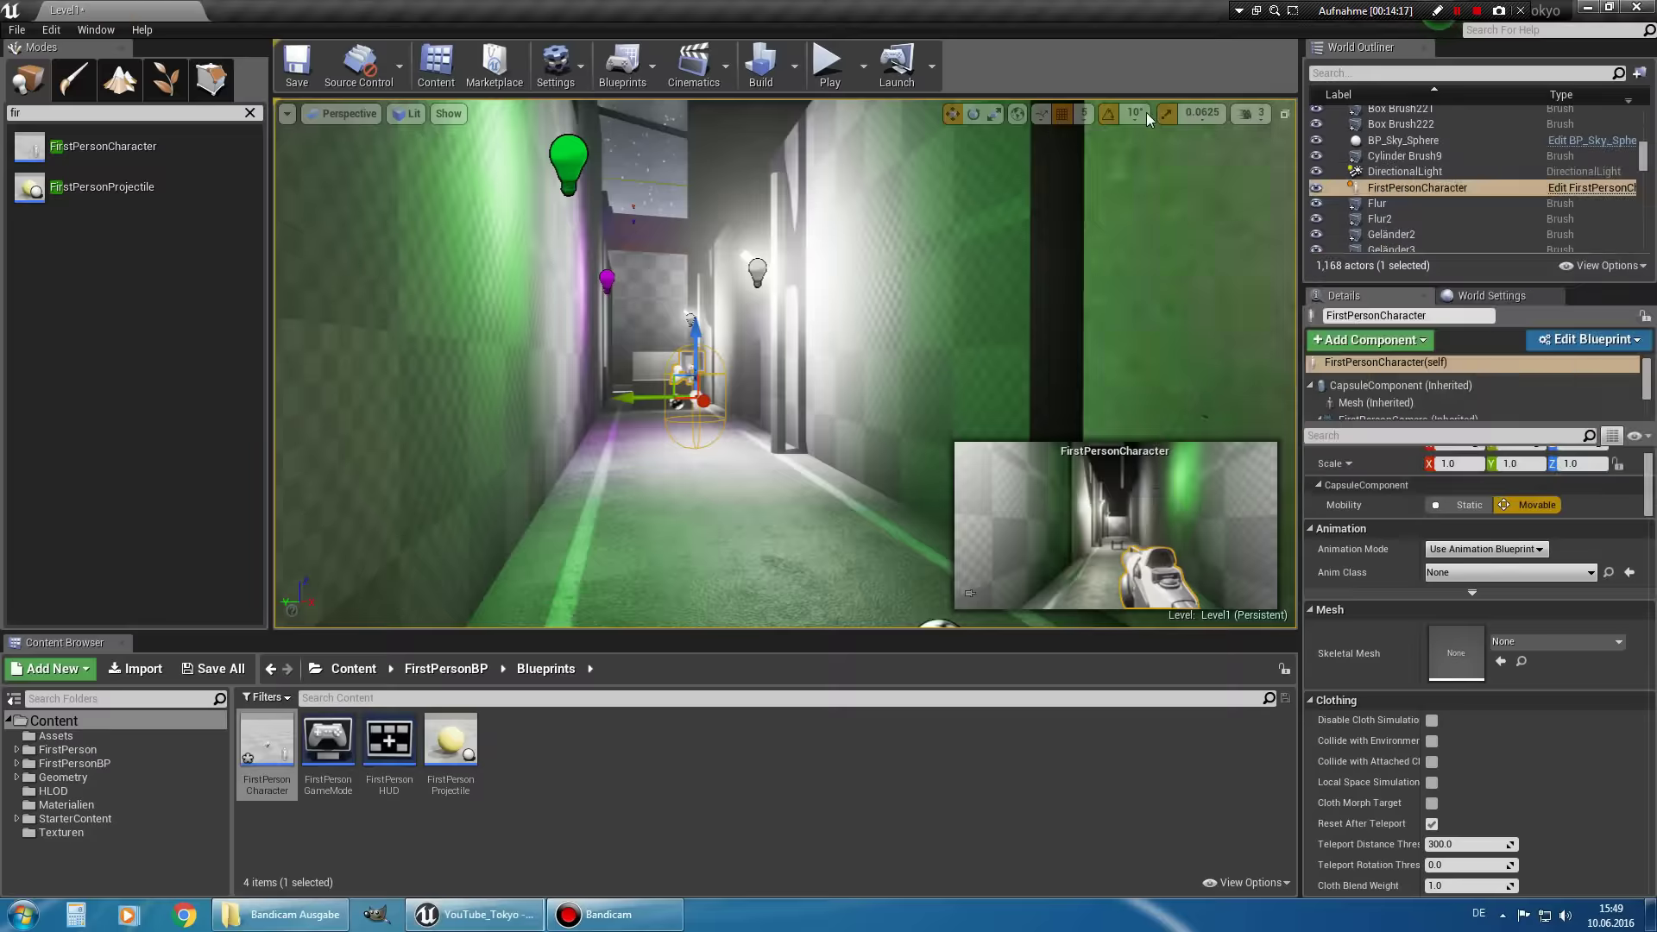
pyautogui.scroll(-3, 1322, 339)
pyautogui.scroll(-3, 1355, 293)
pyautogui.scroll(-3, 1385, 251)
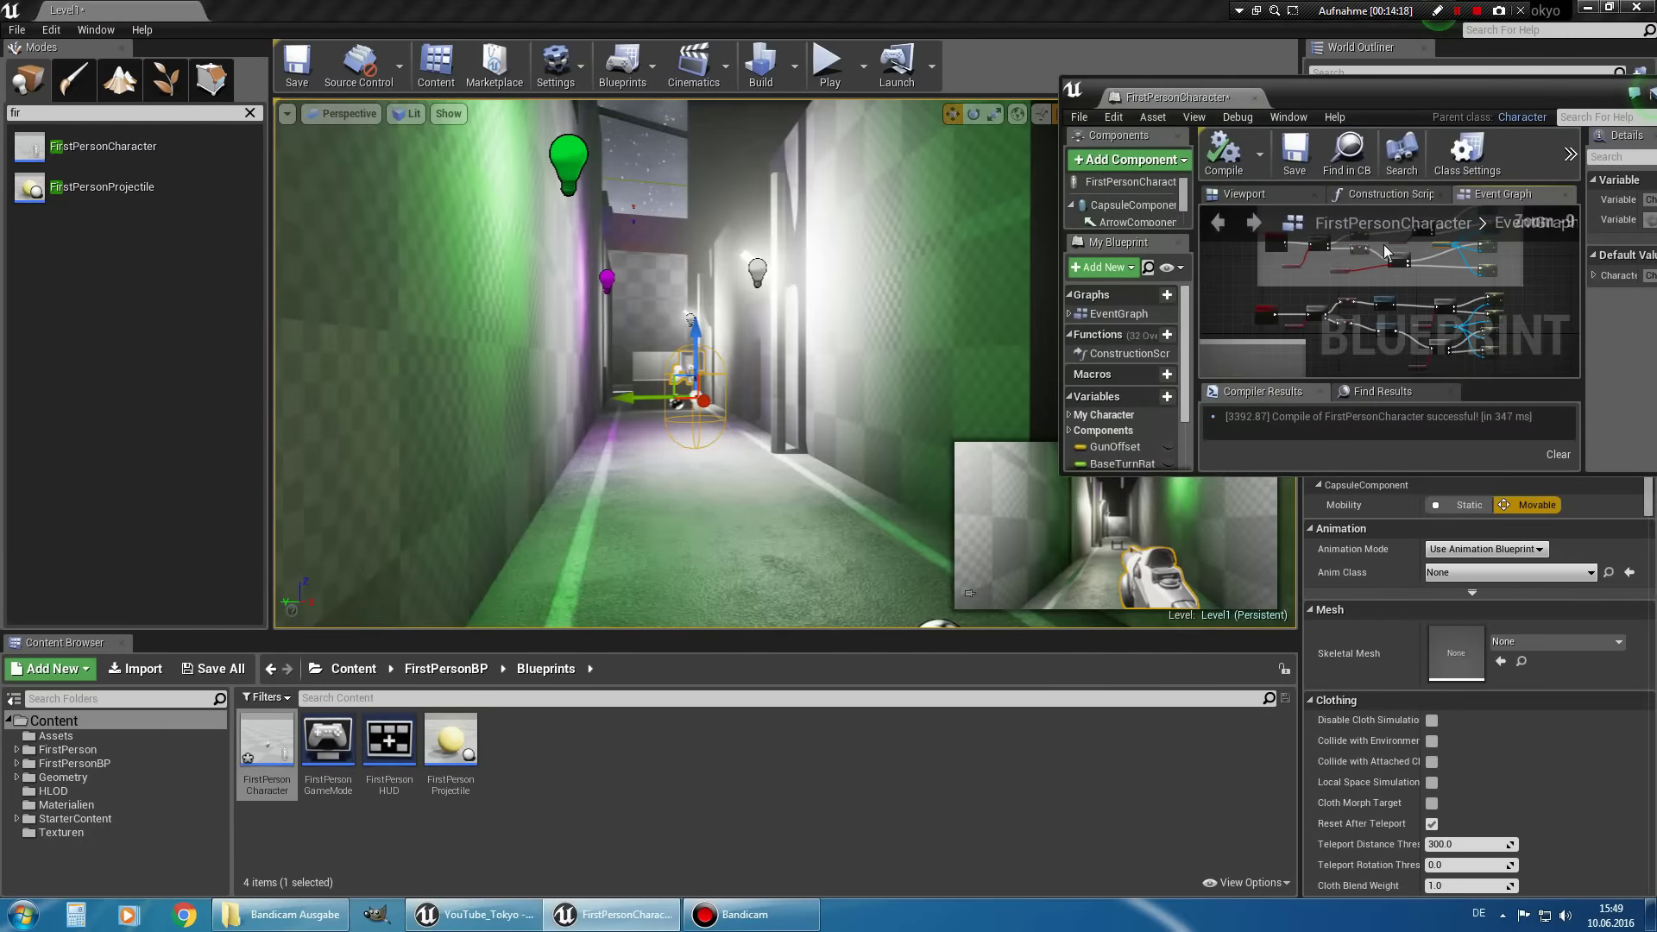
pyautogui.moveTo(1437, 473); pyautogui.dragTo(1450, 863)
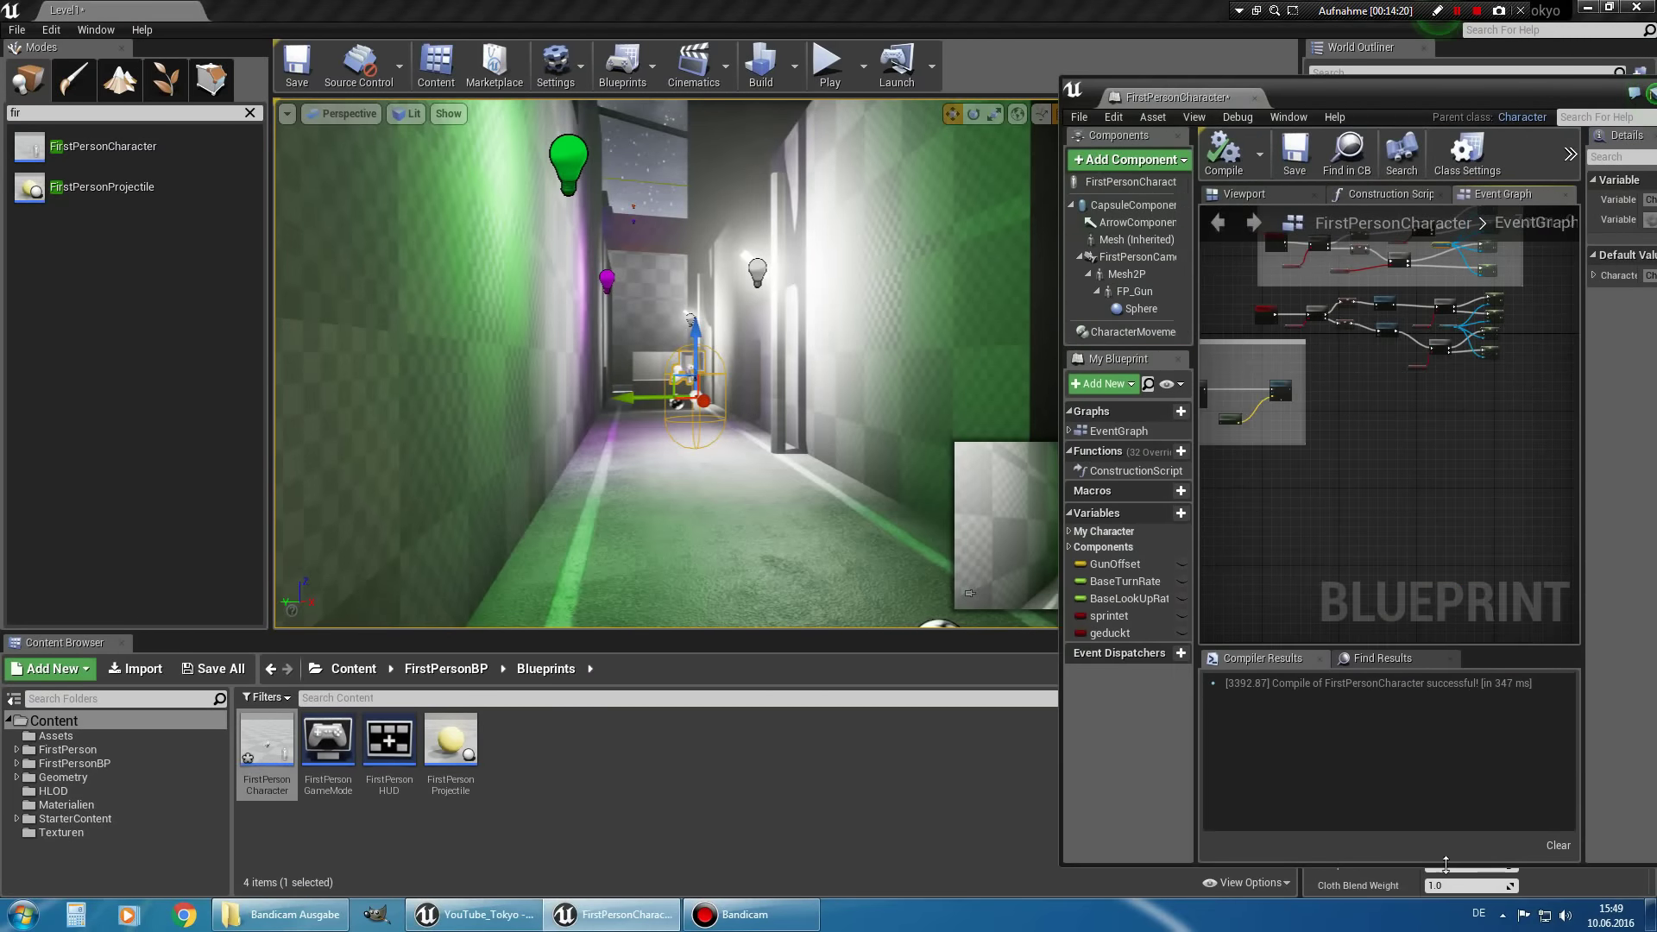
pyautogui.moveTo(1455, 492); pyautogui.dragTo(1448, 628, button='right')
pyautogui.scroll(2, 1447, 627)
pyautogui.scroll(1, 1429, 524)
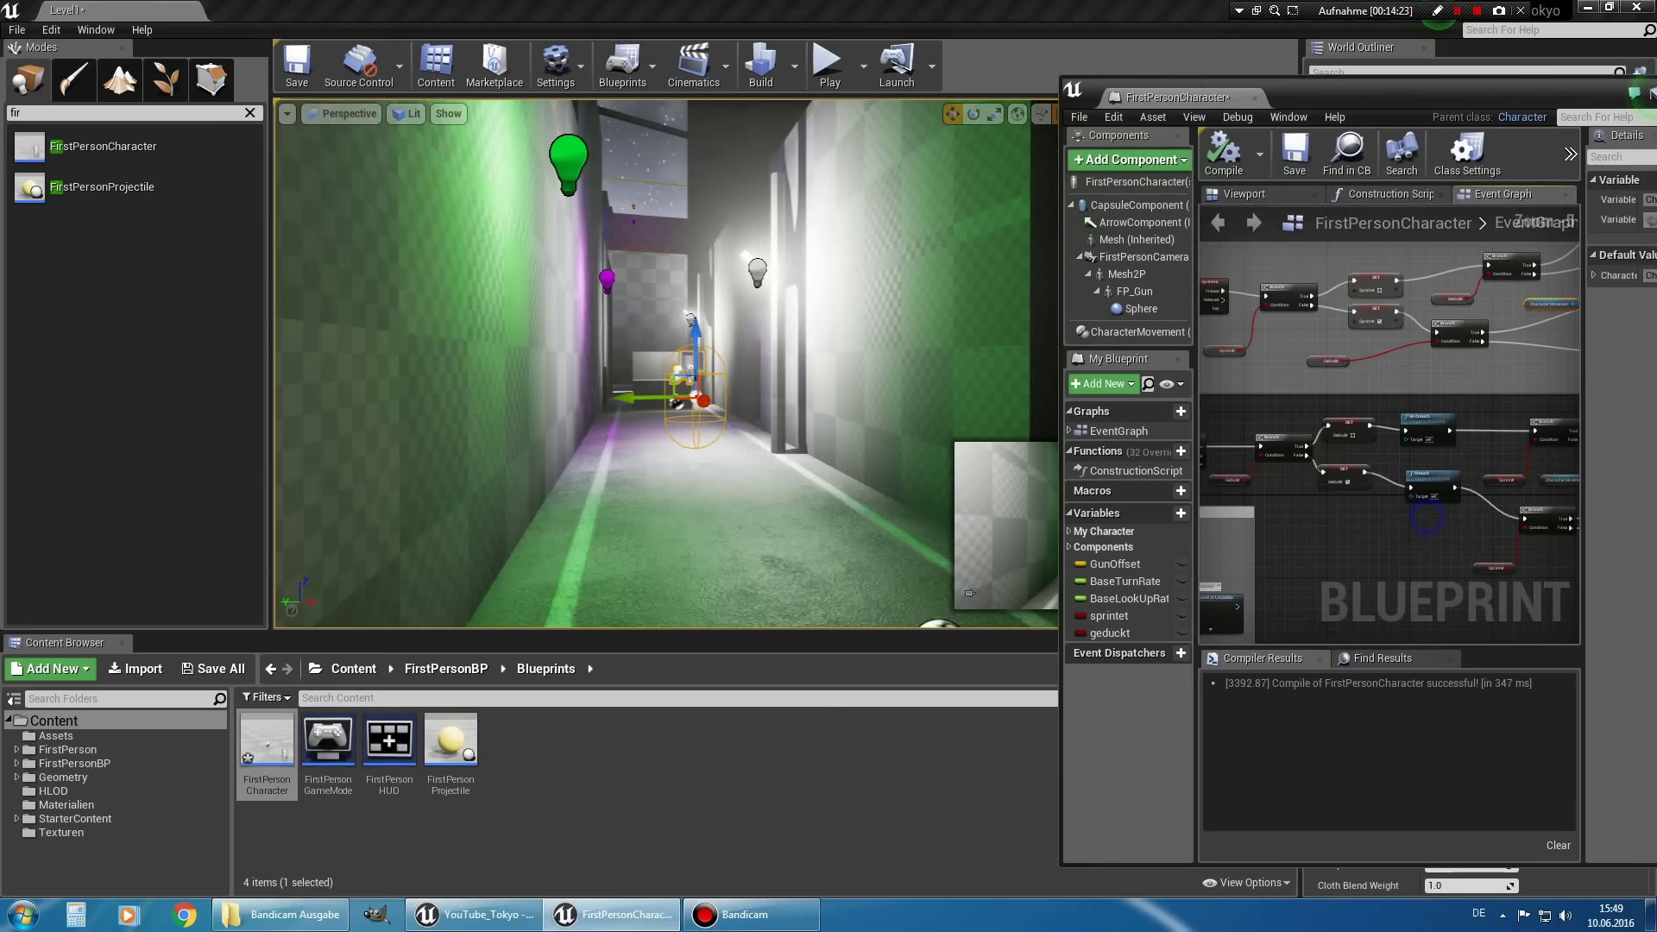
pyautogui.scroll(1, 1428, 523)
pyautogui.scroll(1, 1428, 523)
# Collapse the components, variables and Details panels so only the event graph shows.
pyautogui.moveTo(1194, 419); pyautogui.dragTo(1078, 418)
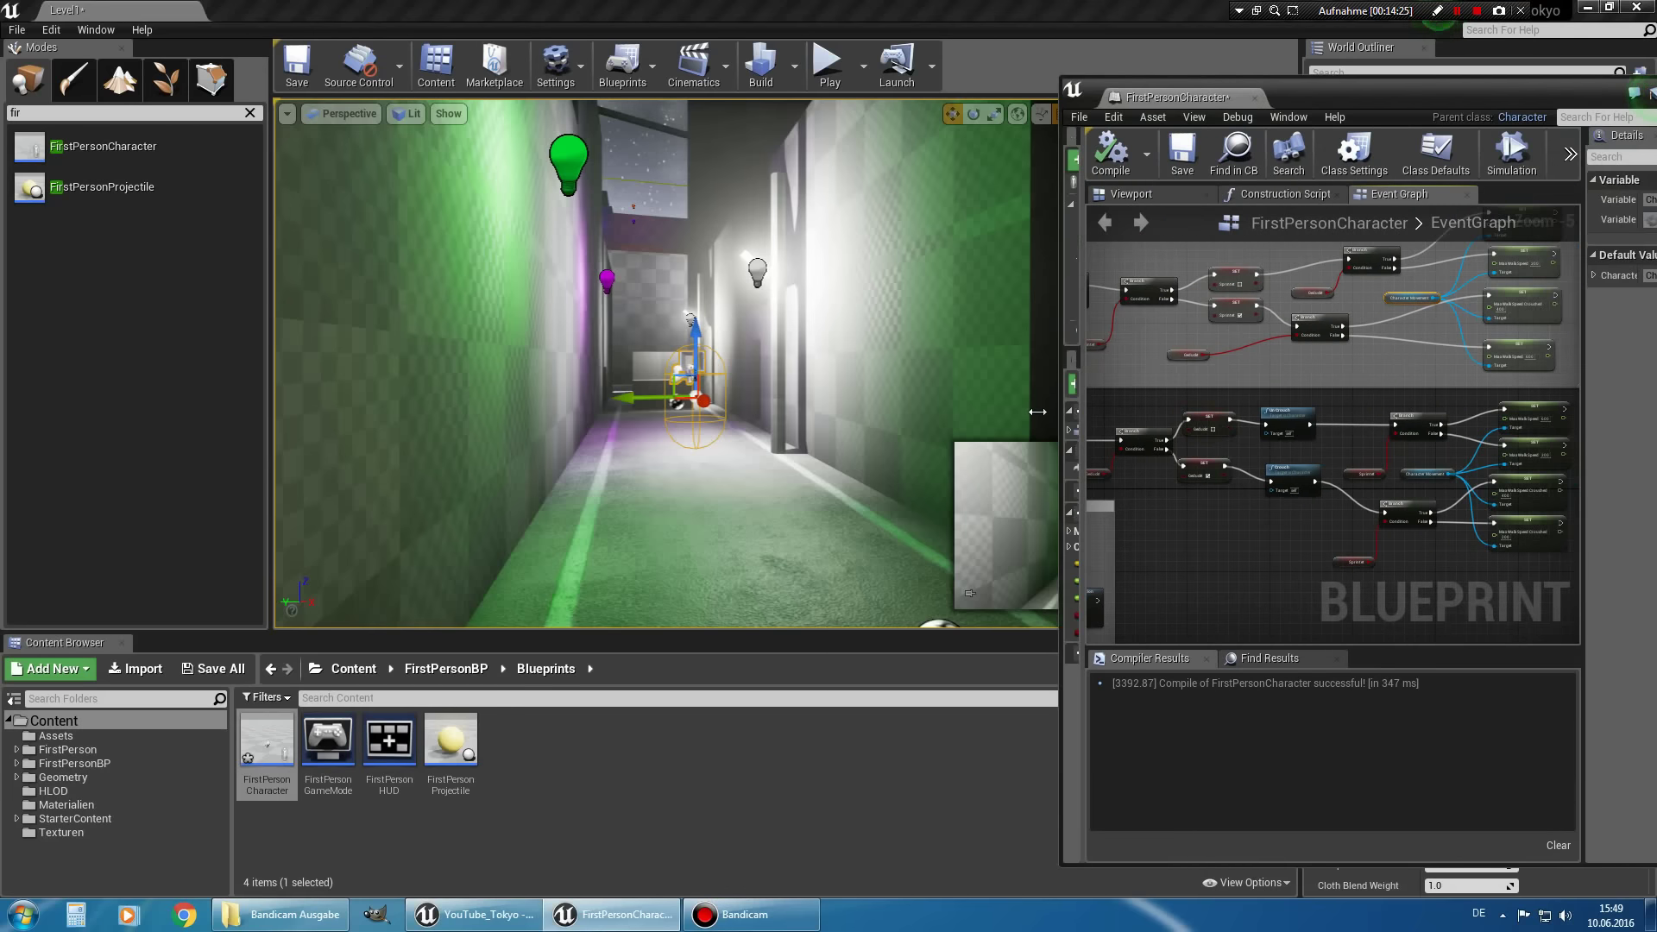
pyautogui.moveTo(1377, 411); pyautogui.dragTo(1308, 445, button='right')
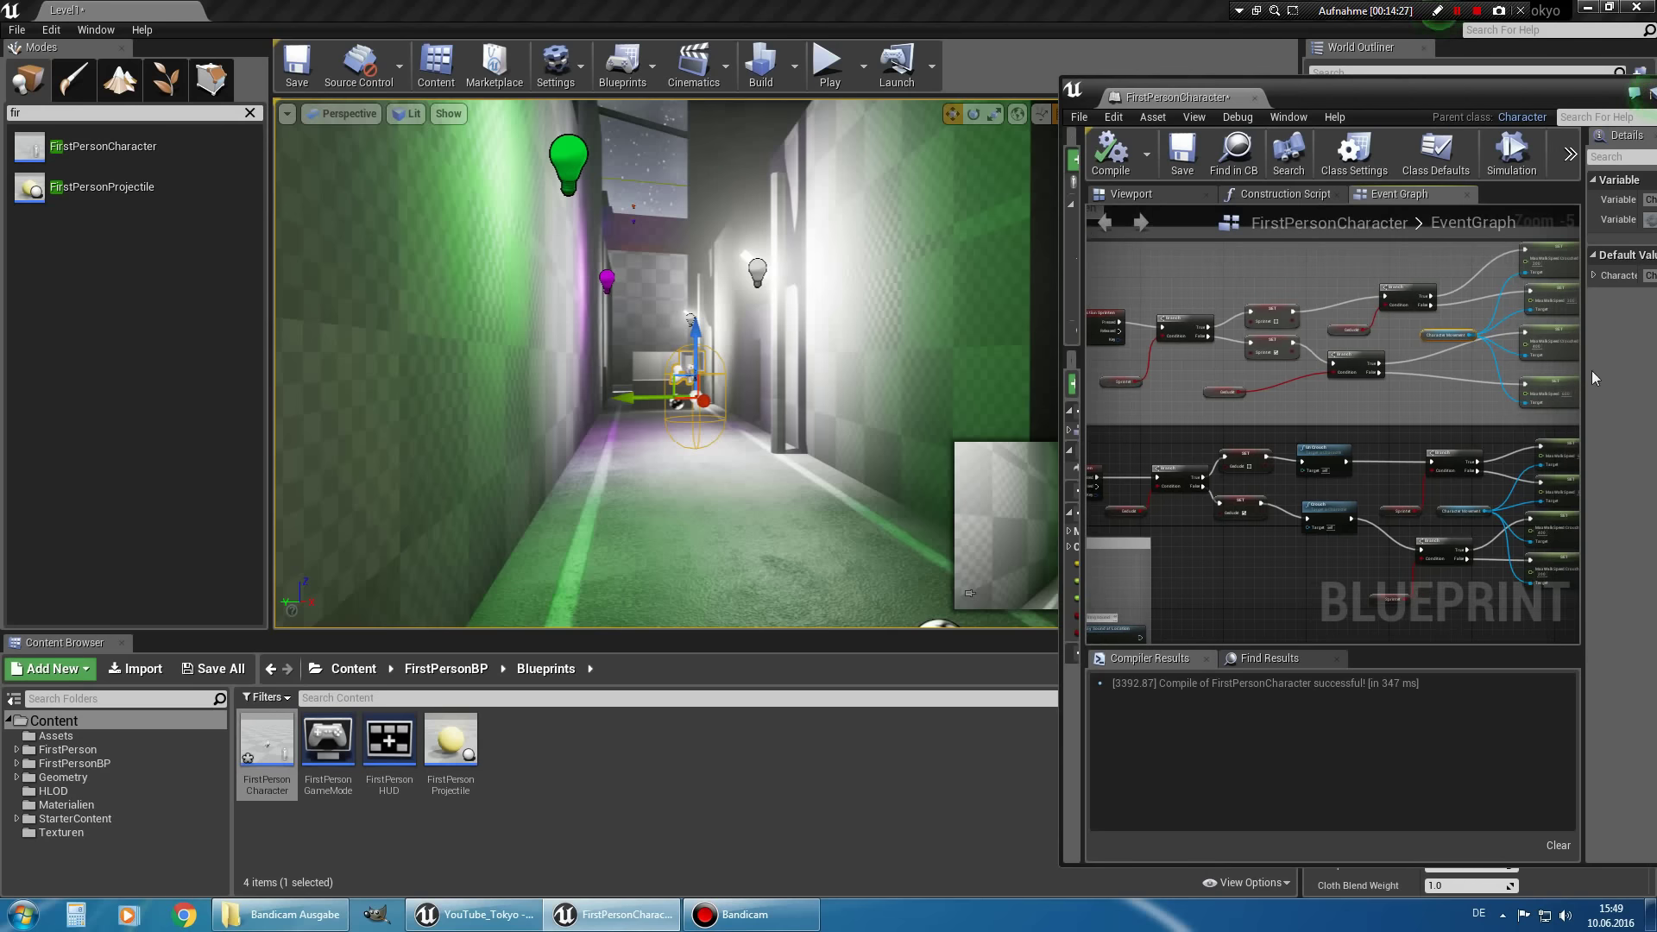
pyautogui.moveTo(1585, 379); pyautogui.dragTo(1654, 380)
pyautogui.moveTo(1423, 389); pyautogui.dragTo(1467, 384, button='right')
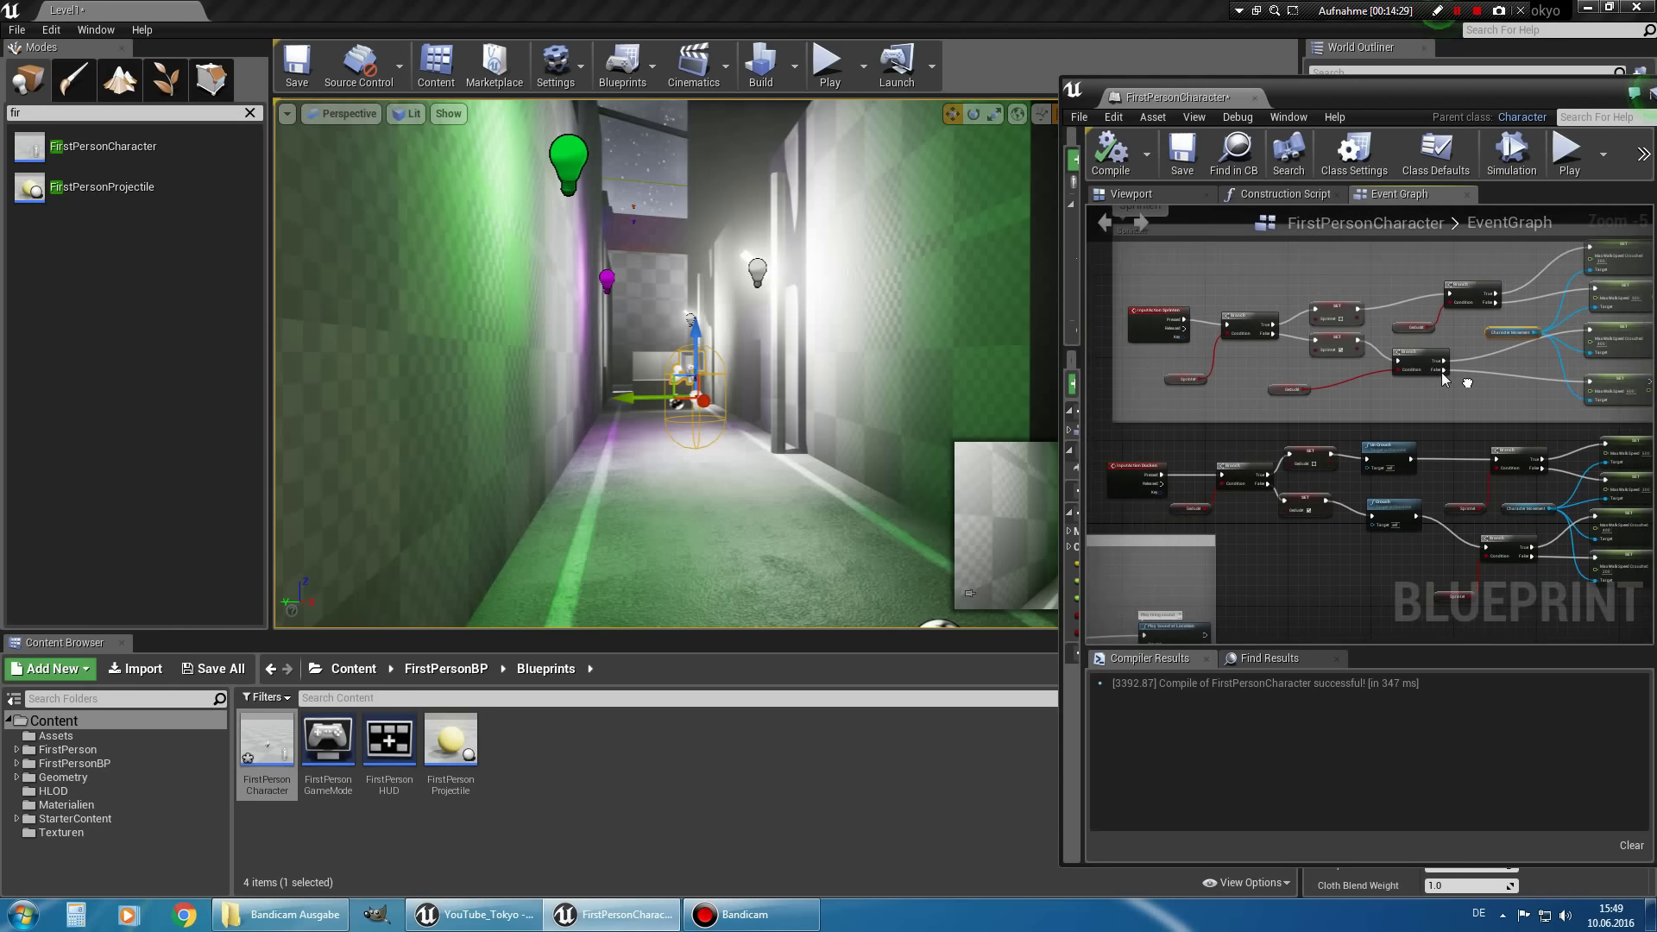
# Play the level, walking, sprinting and crouching down the corridors toward the table, then stop.
pyautogui.click(824, 69)
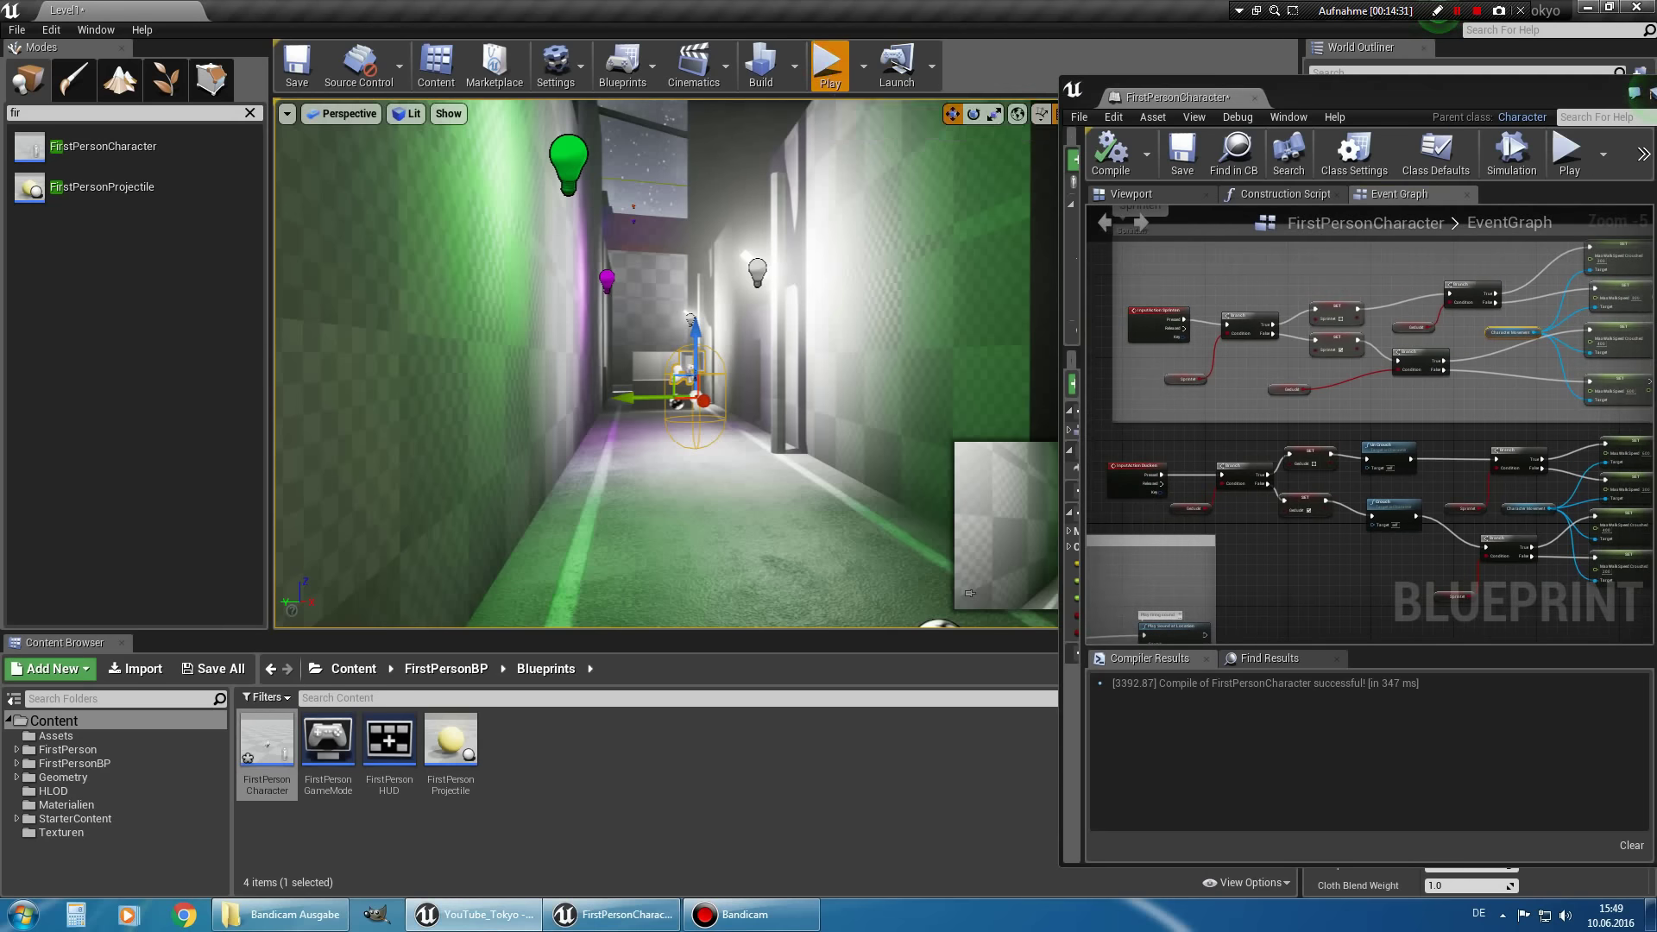
pyautogui.press('w')
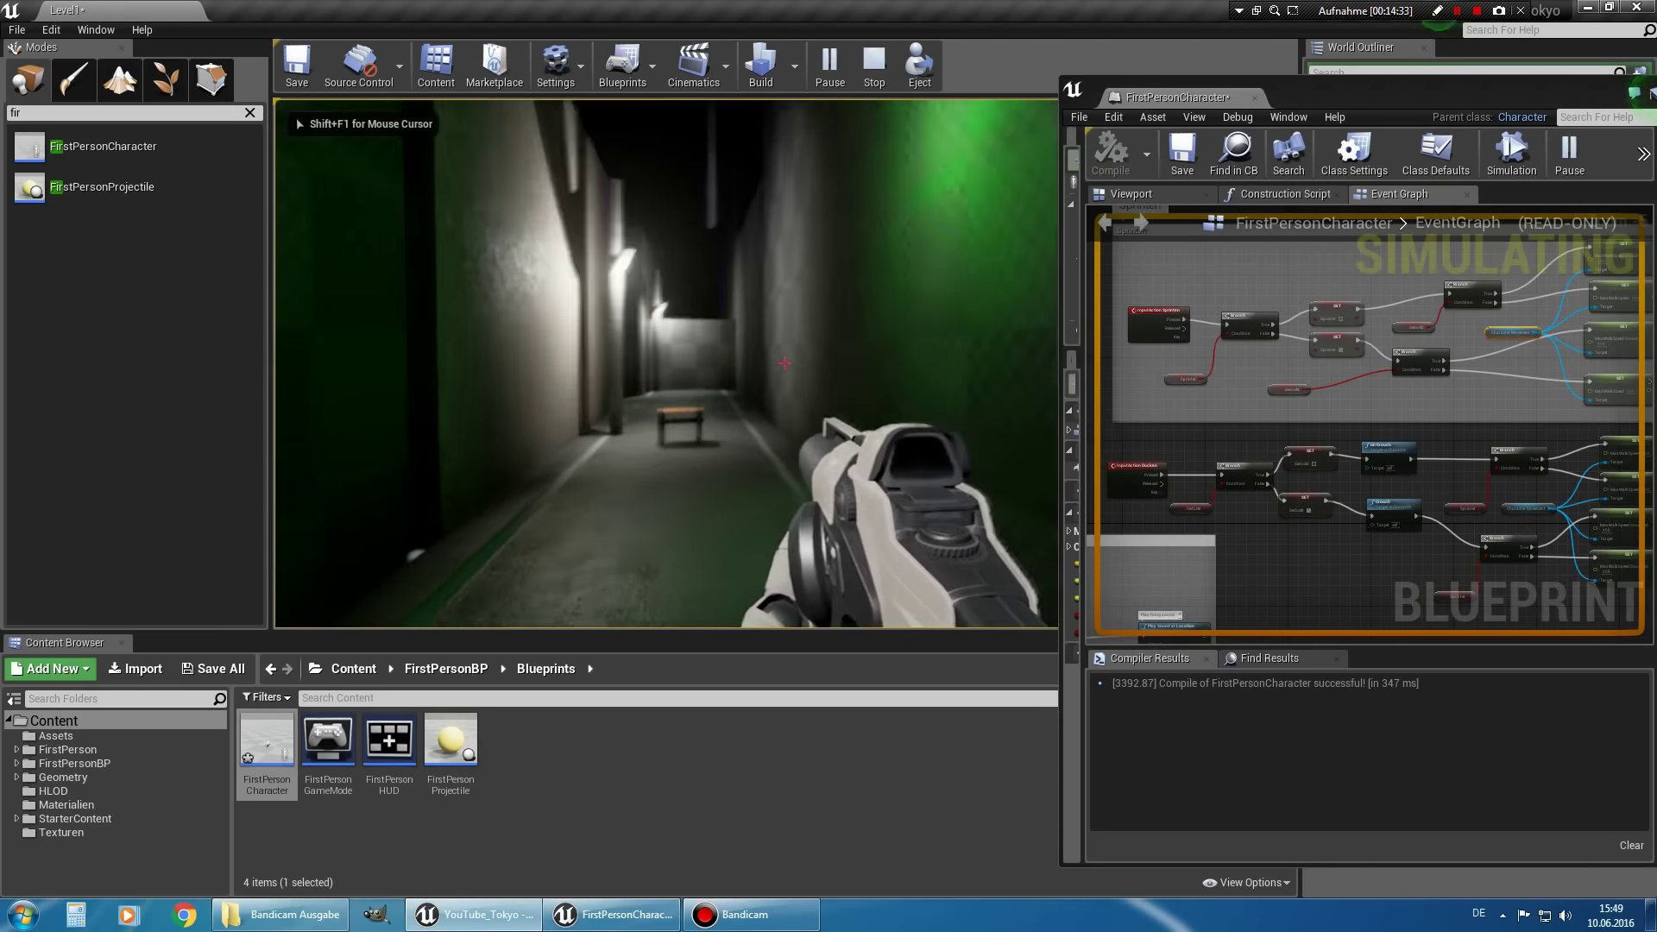
pyautogui.press('w')
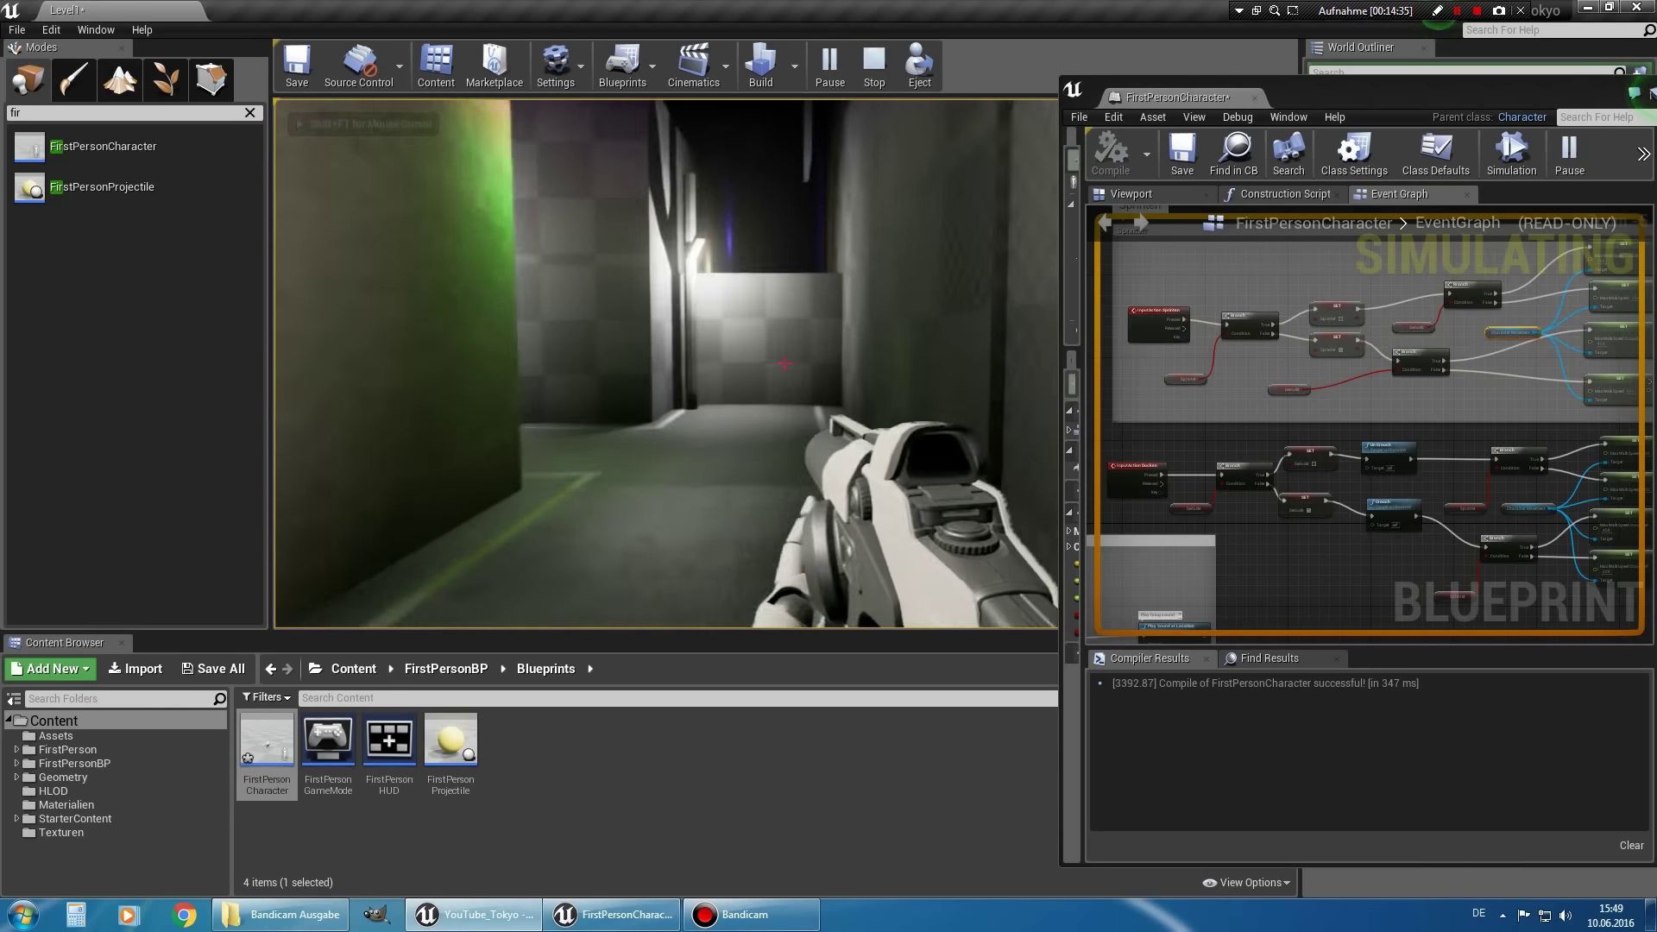
pyautogui.press('w')
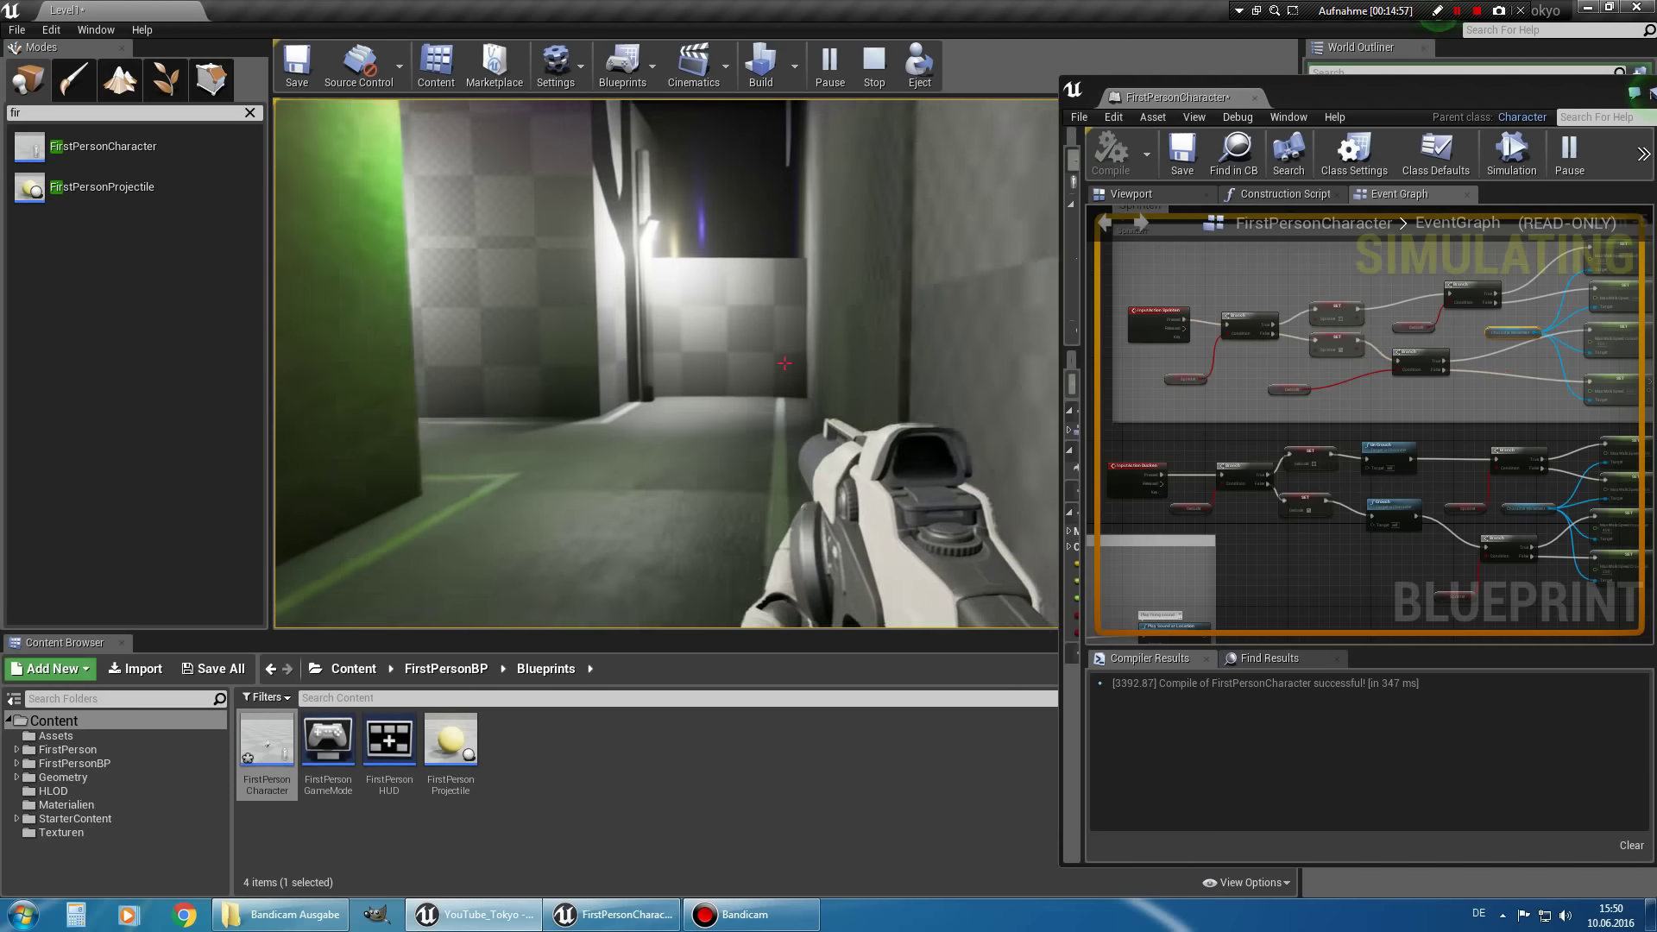
pyautogui.press('c')
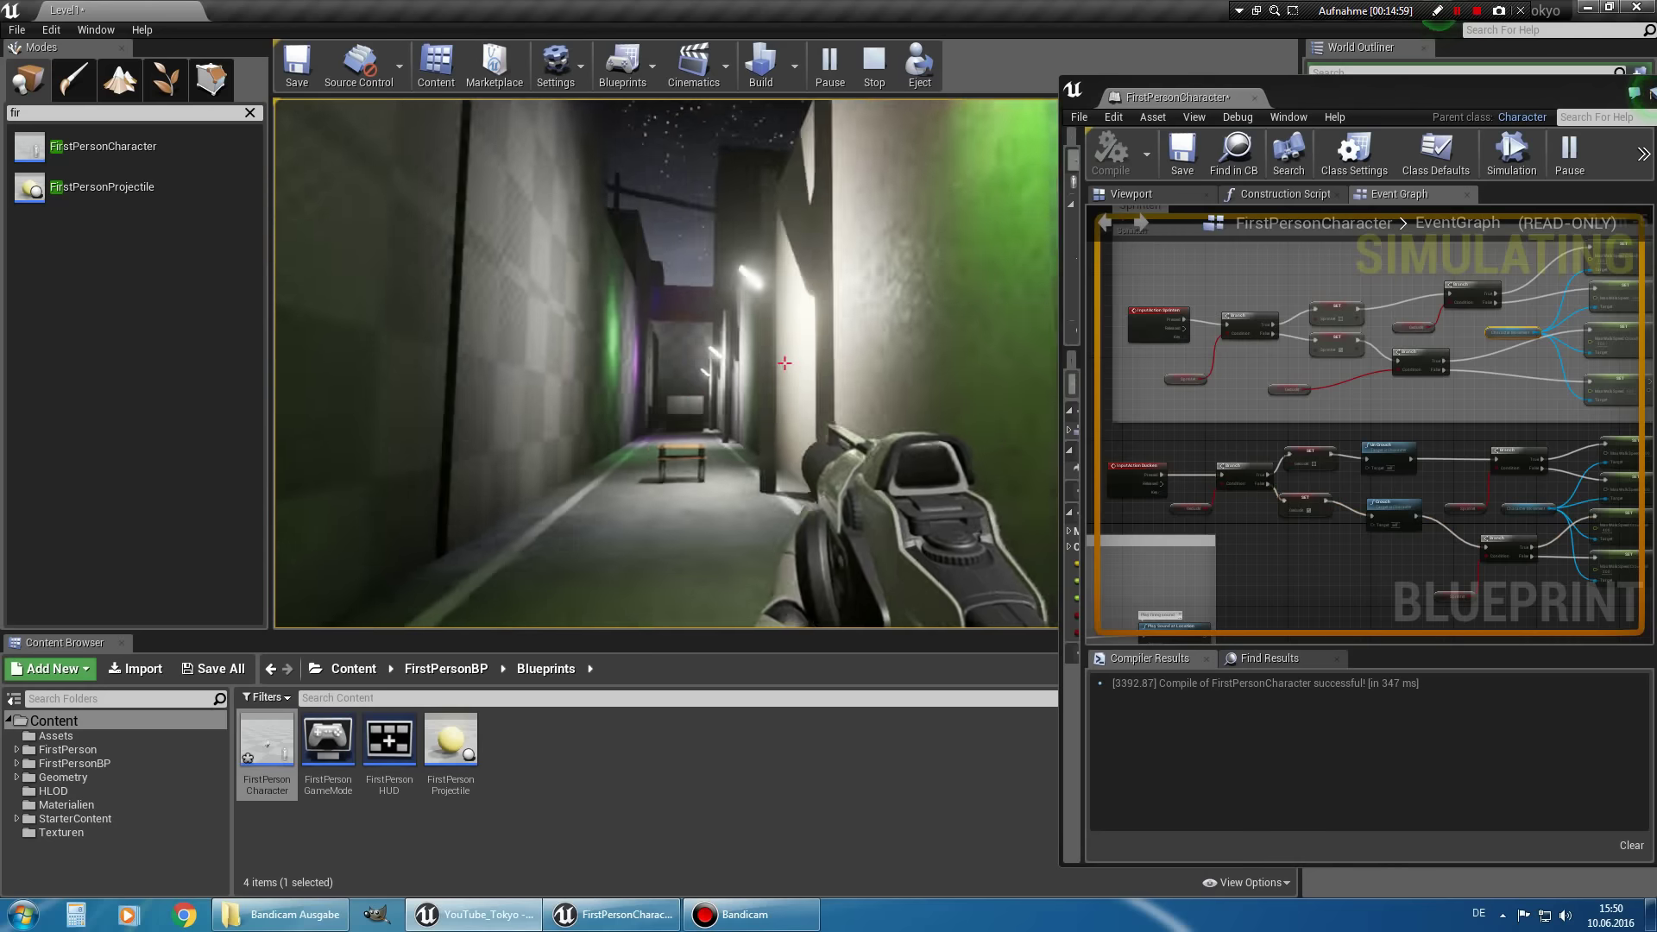
pyautogui.press('w')
pyautogui.press('w')
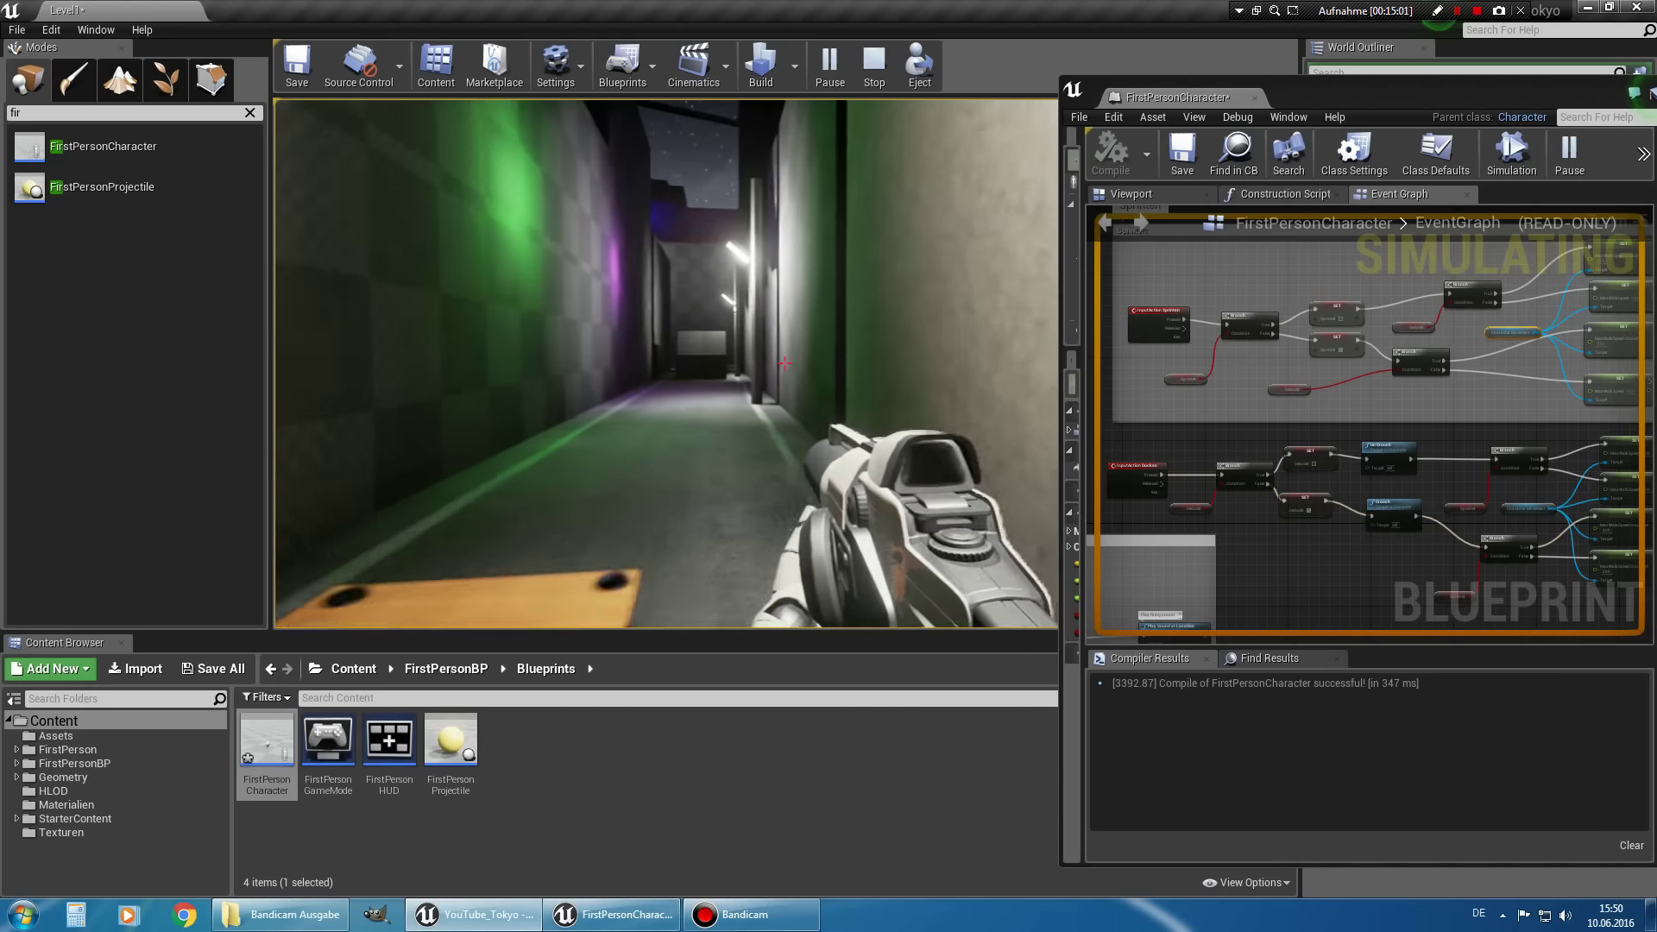
pyautogui.press('w')
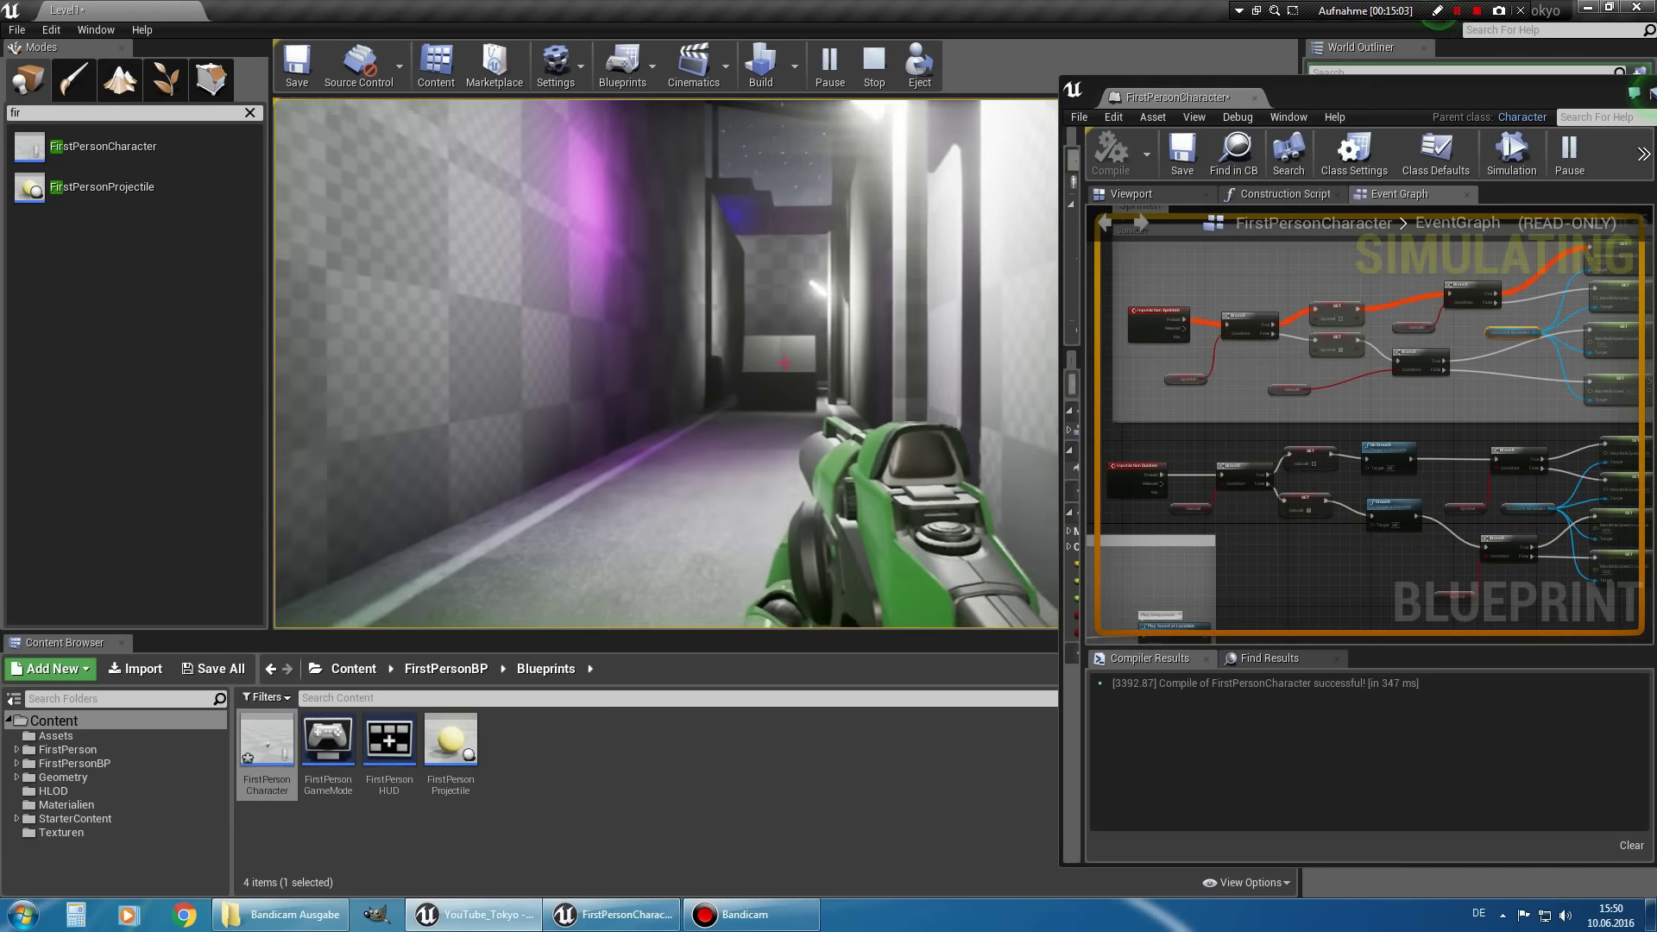
pyautogui.press('w')
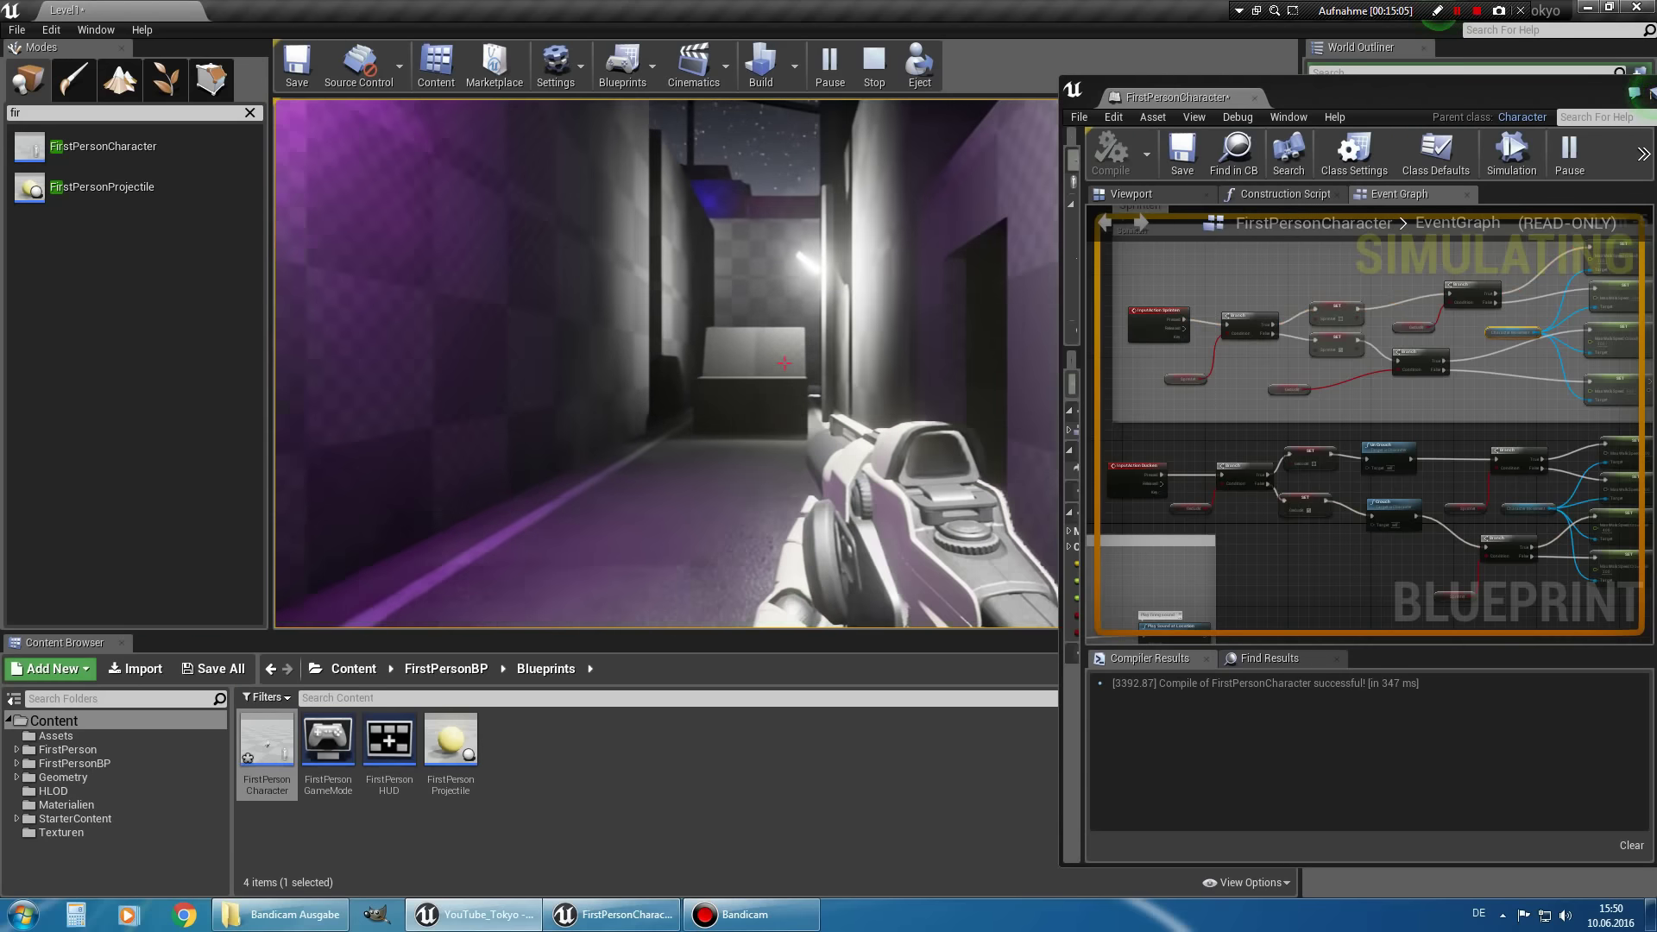
pyautogui.press('c')
pyautogui.press('w')
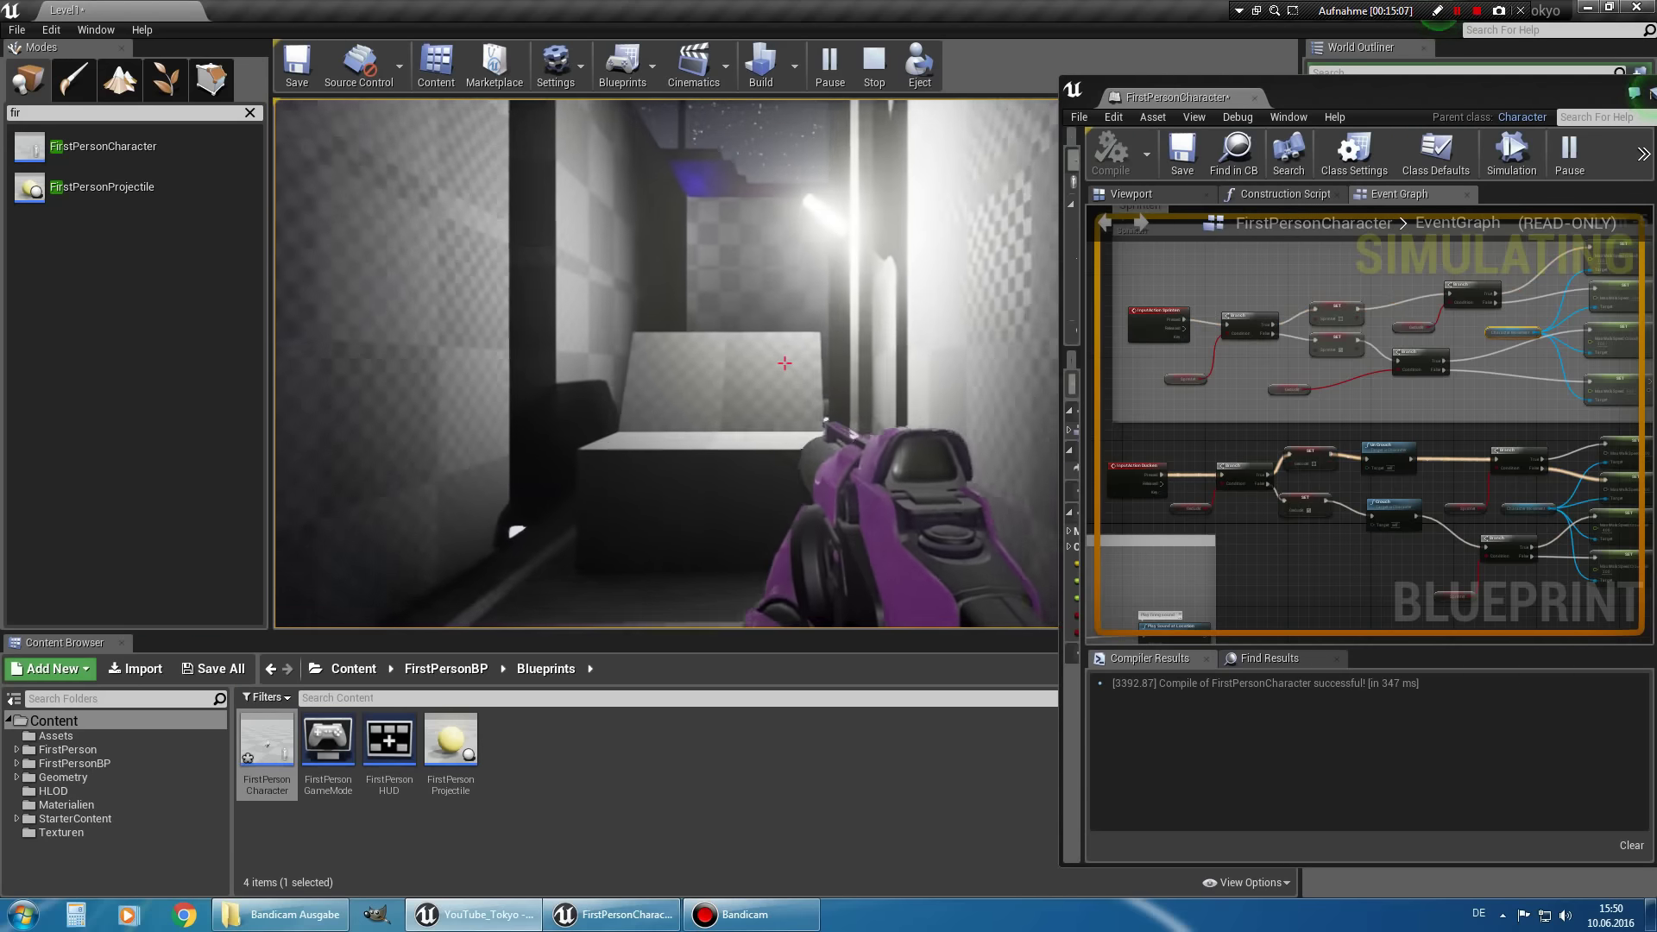
pyautogui.press('w')
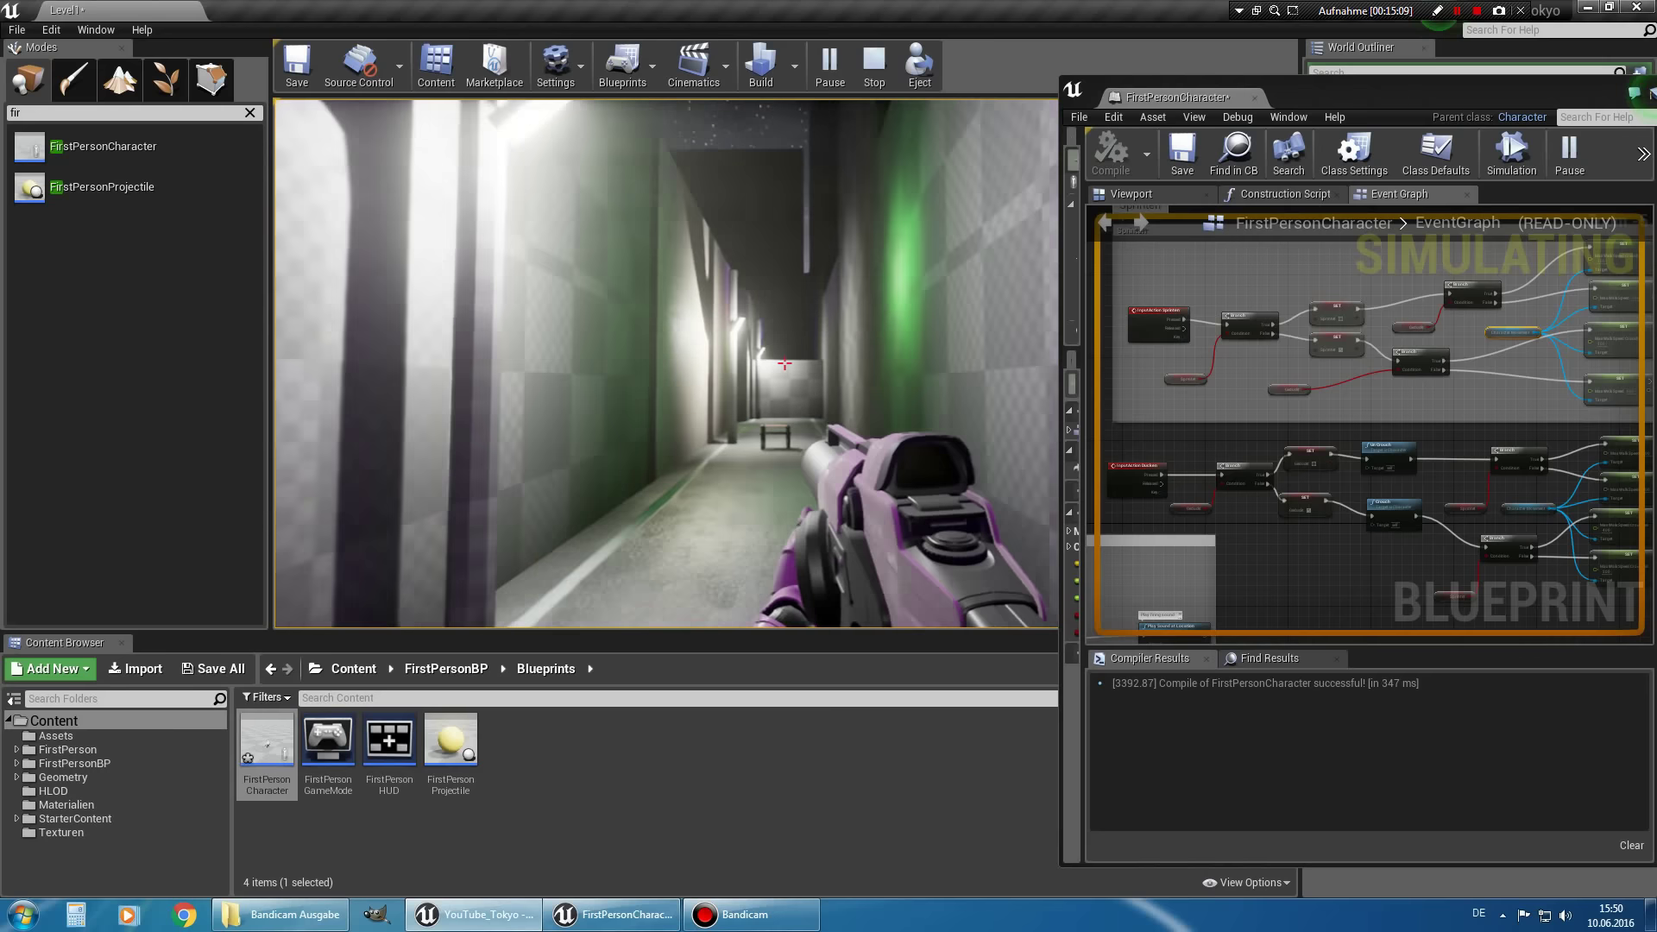
pyautogui.press('w')
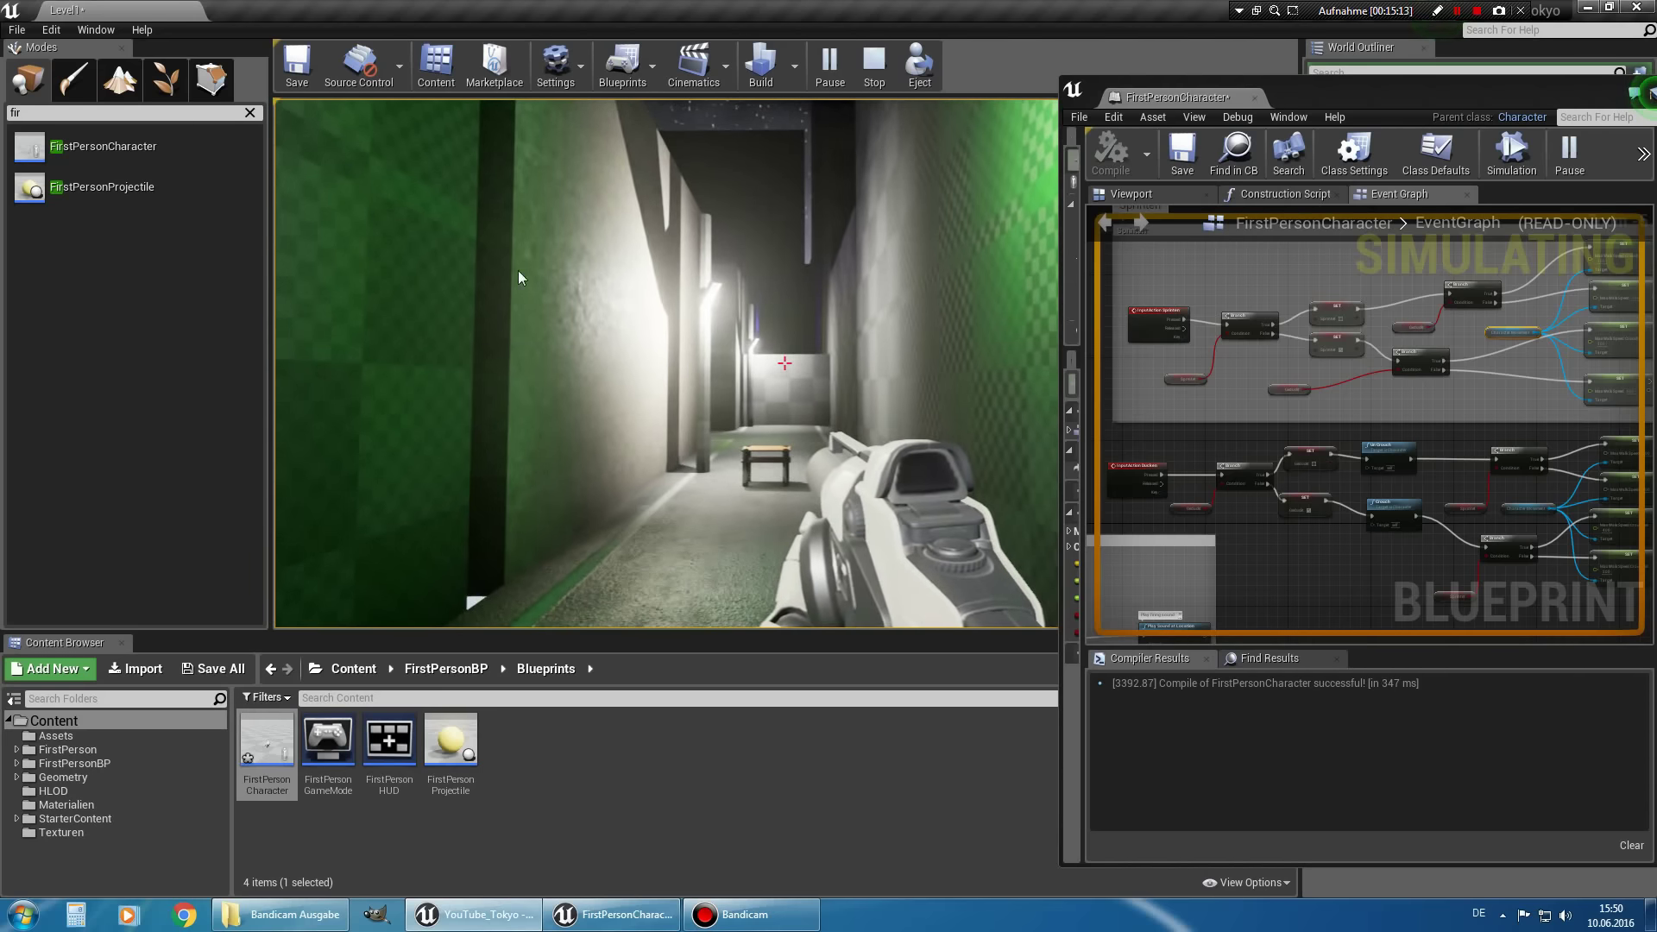
pyautogui.press('Escape')
# Run a second play test, walking down the corridor to the box, then end it.
pyautogui.scroll(3, 1383, 476)
pyautogui.scroll(3, 1384, 476)
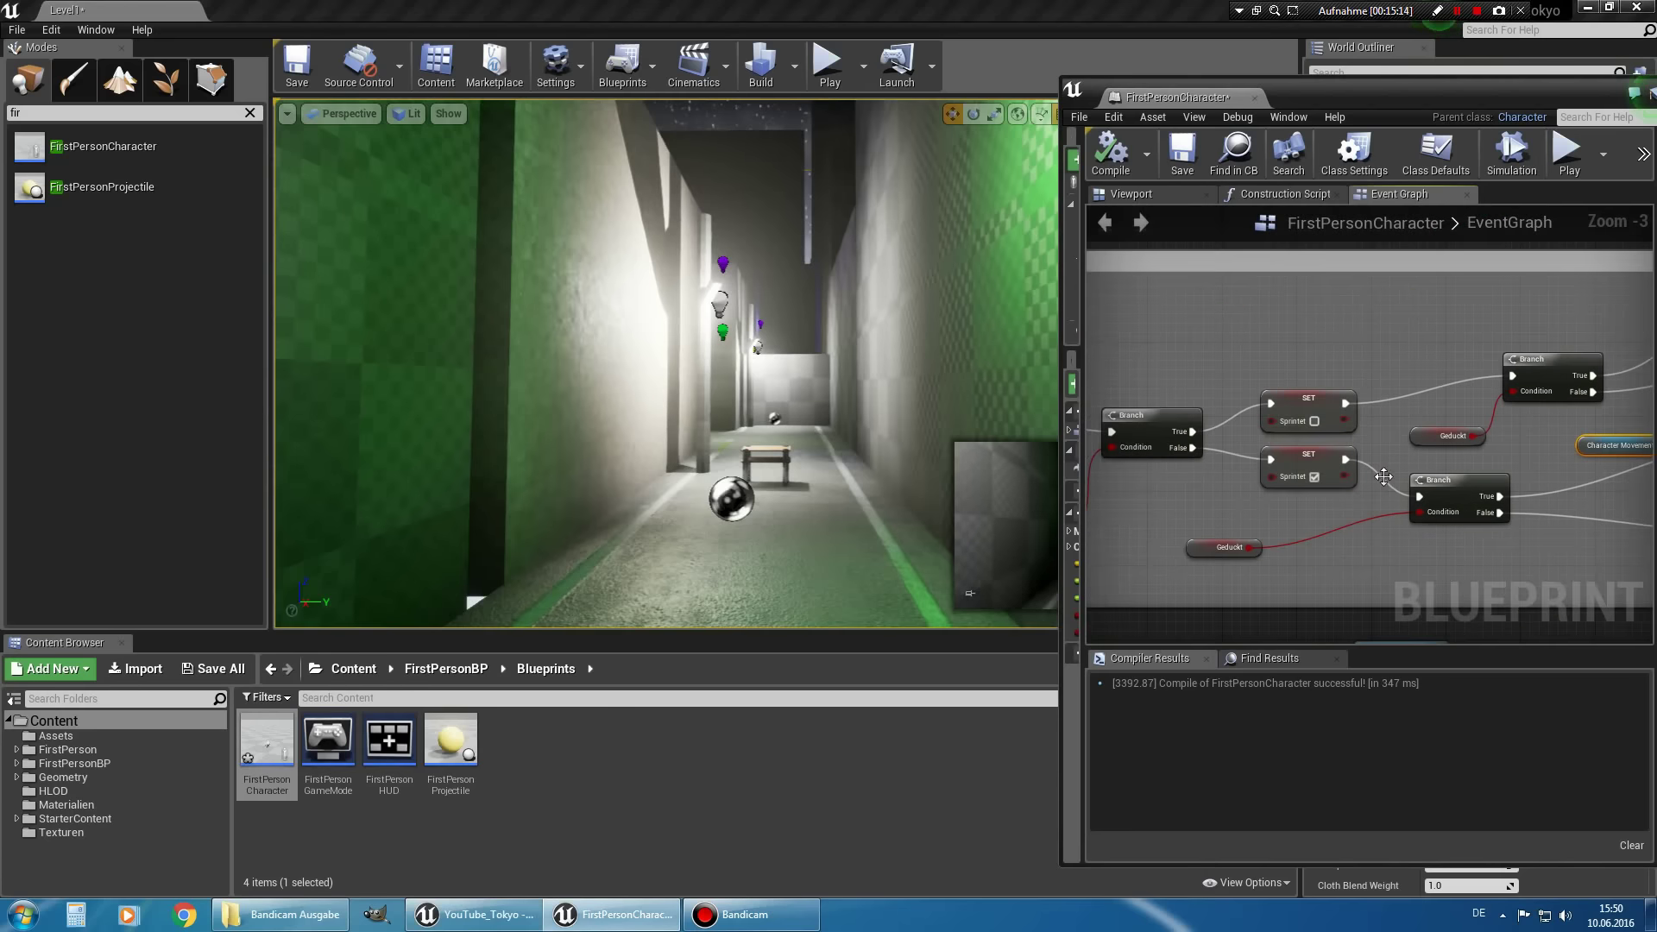
pyautogui.scroll(-3, 1411, 464)
pyautogui.scroll(3, 1230, 351)
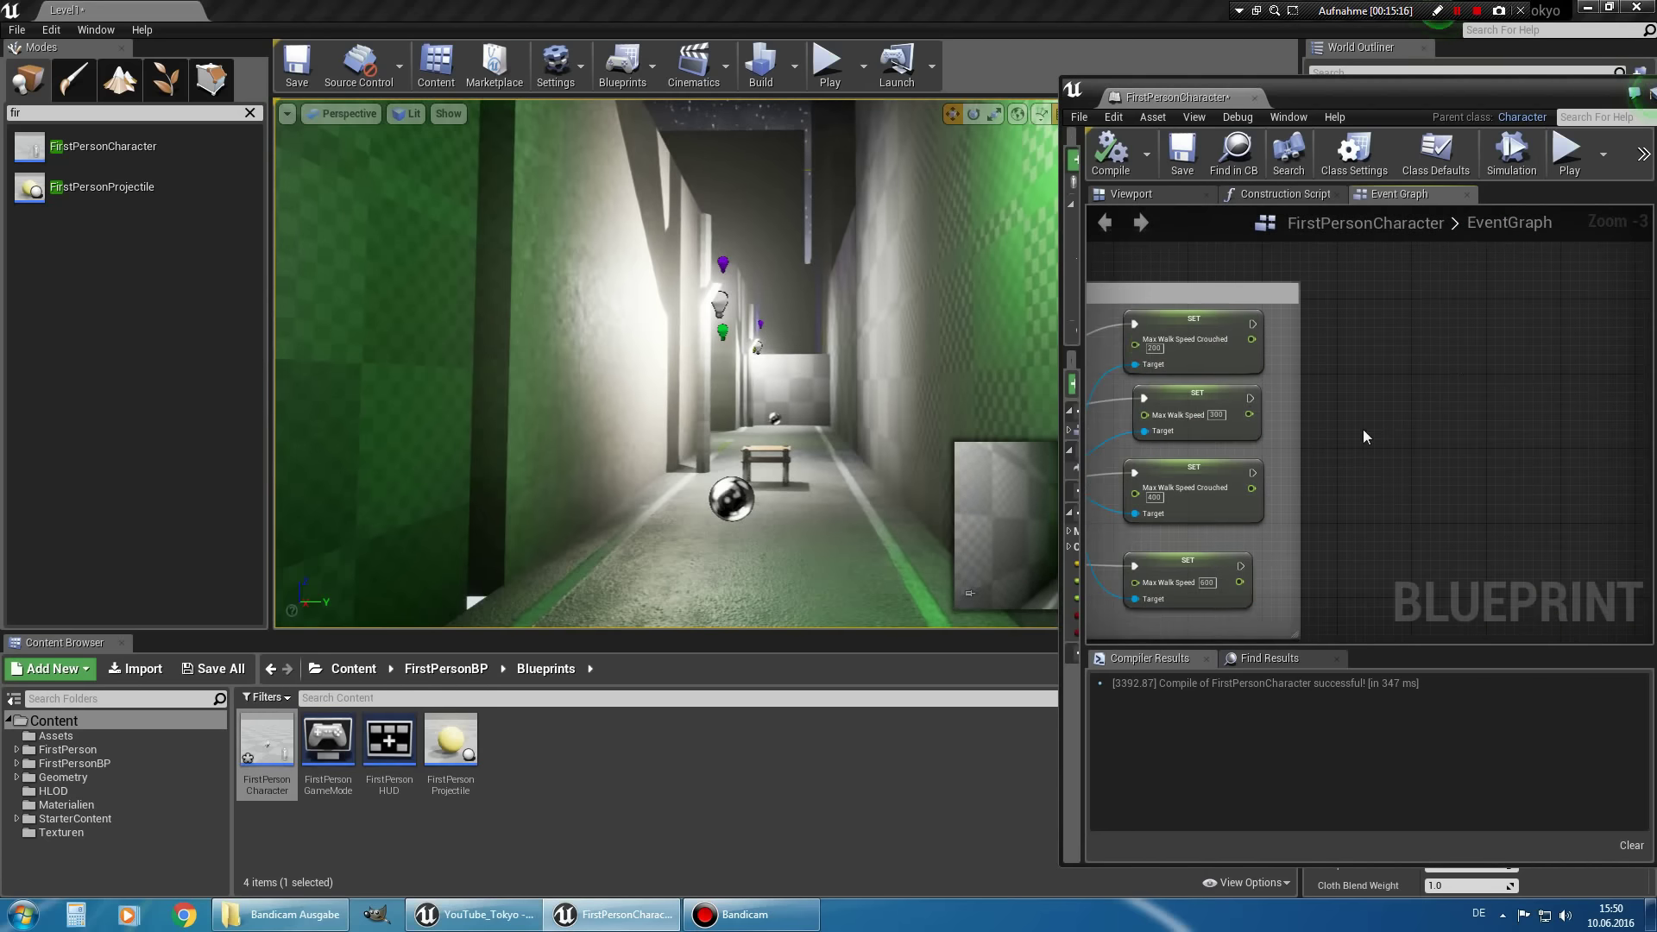
pyautogui.scroll(-3, 1365, 435)
pyautogui.scroll(-2, 1256, 488)
pyautogui.scroll(2, 1256, 489)
pyautogui.scroll(3, 1344, 402)
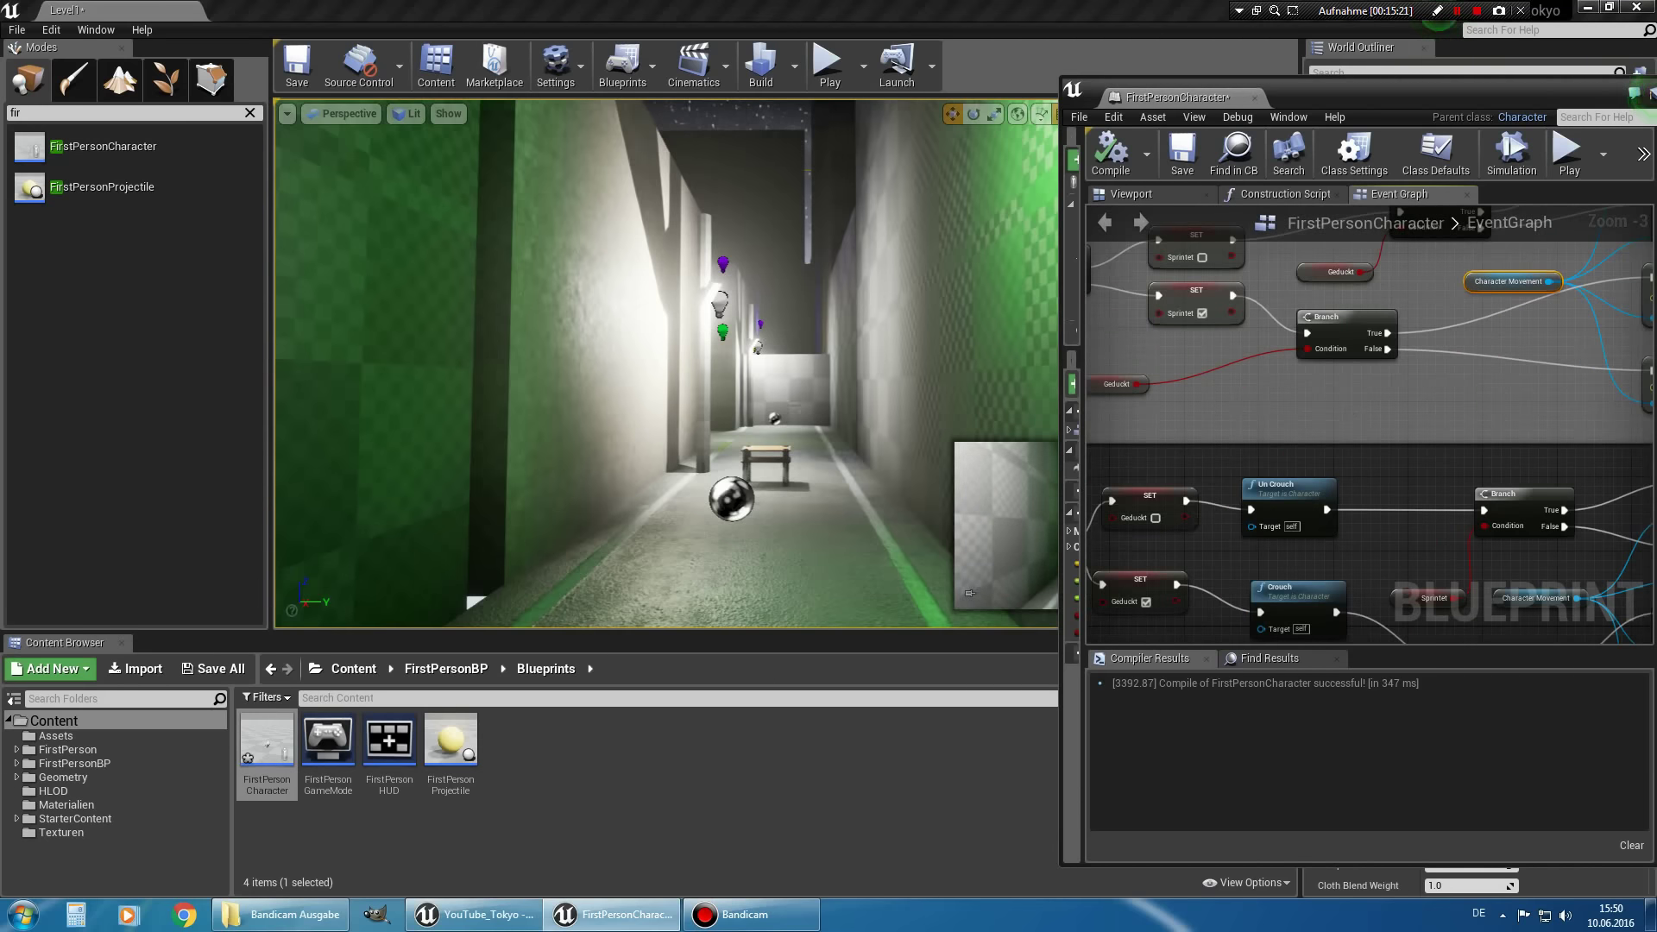
pyautogui.click(830, 80)
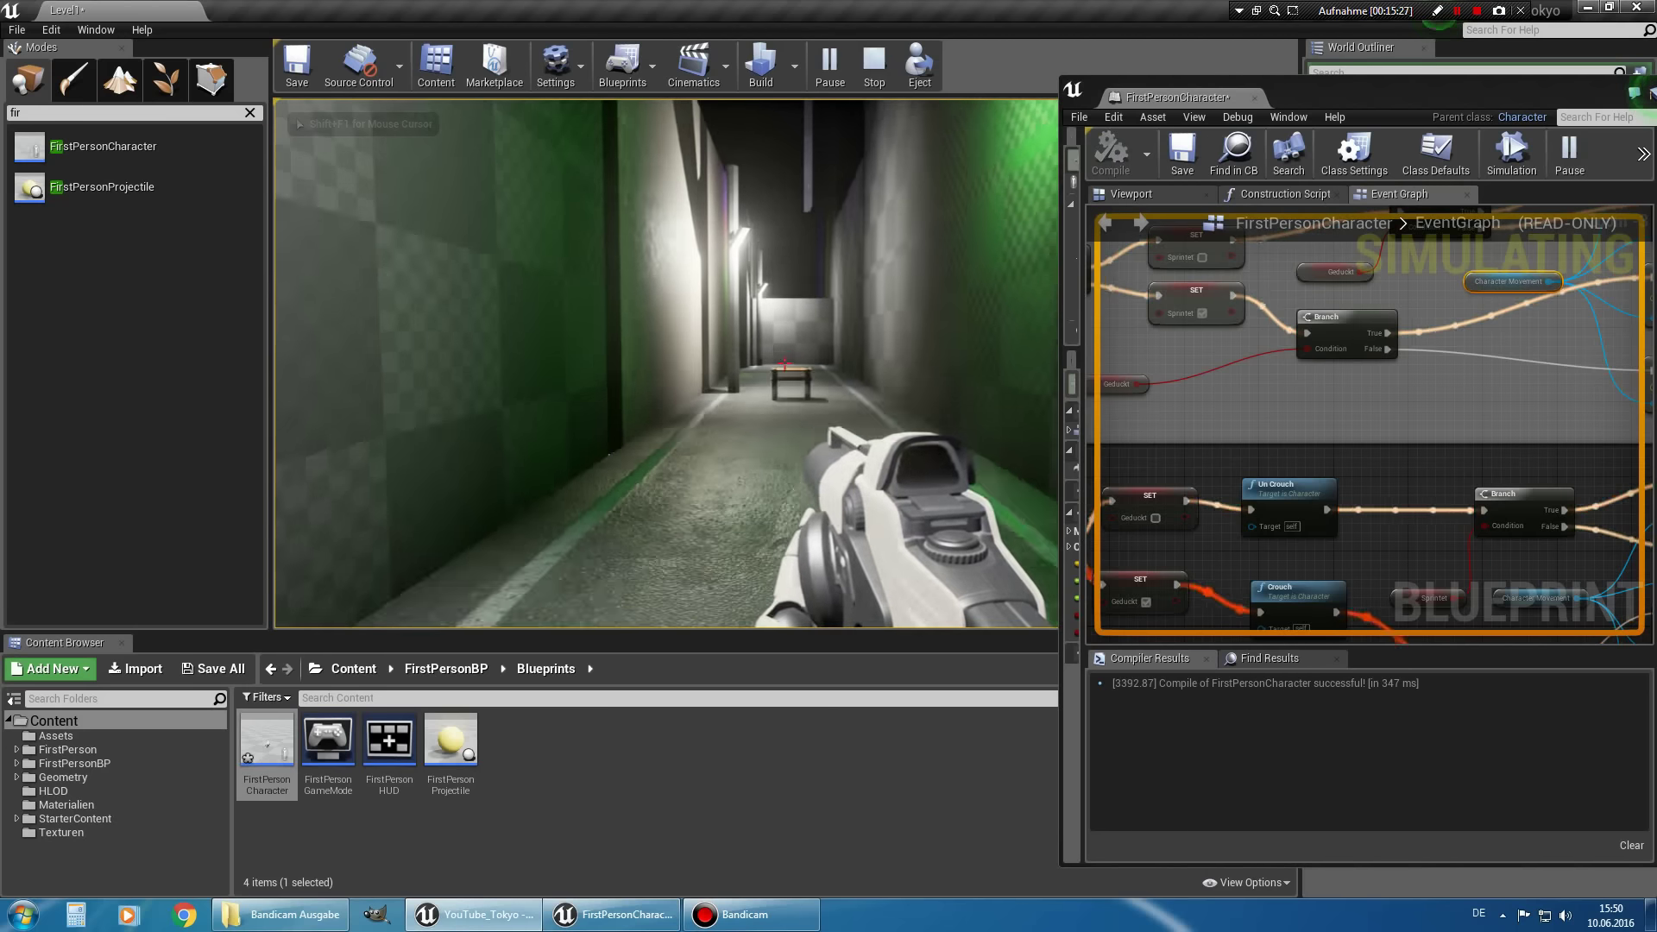
pyautogui.press('w')
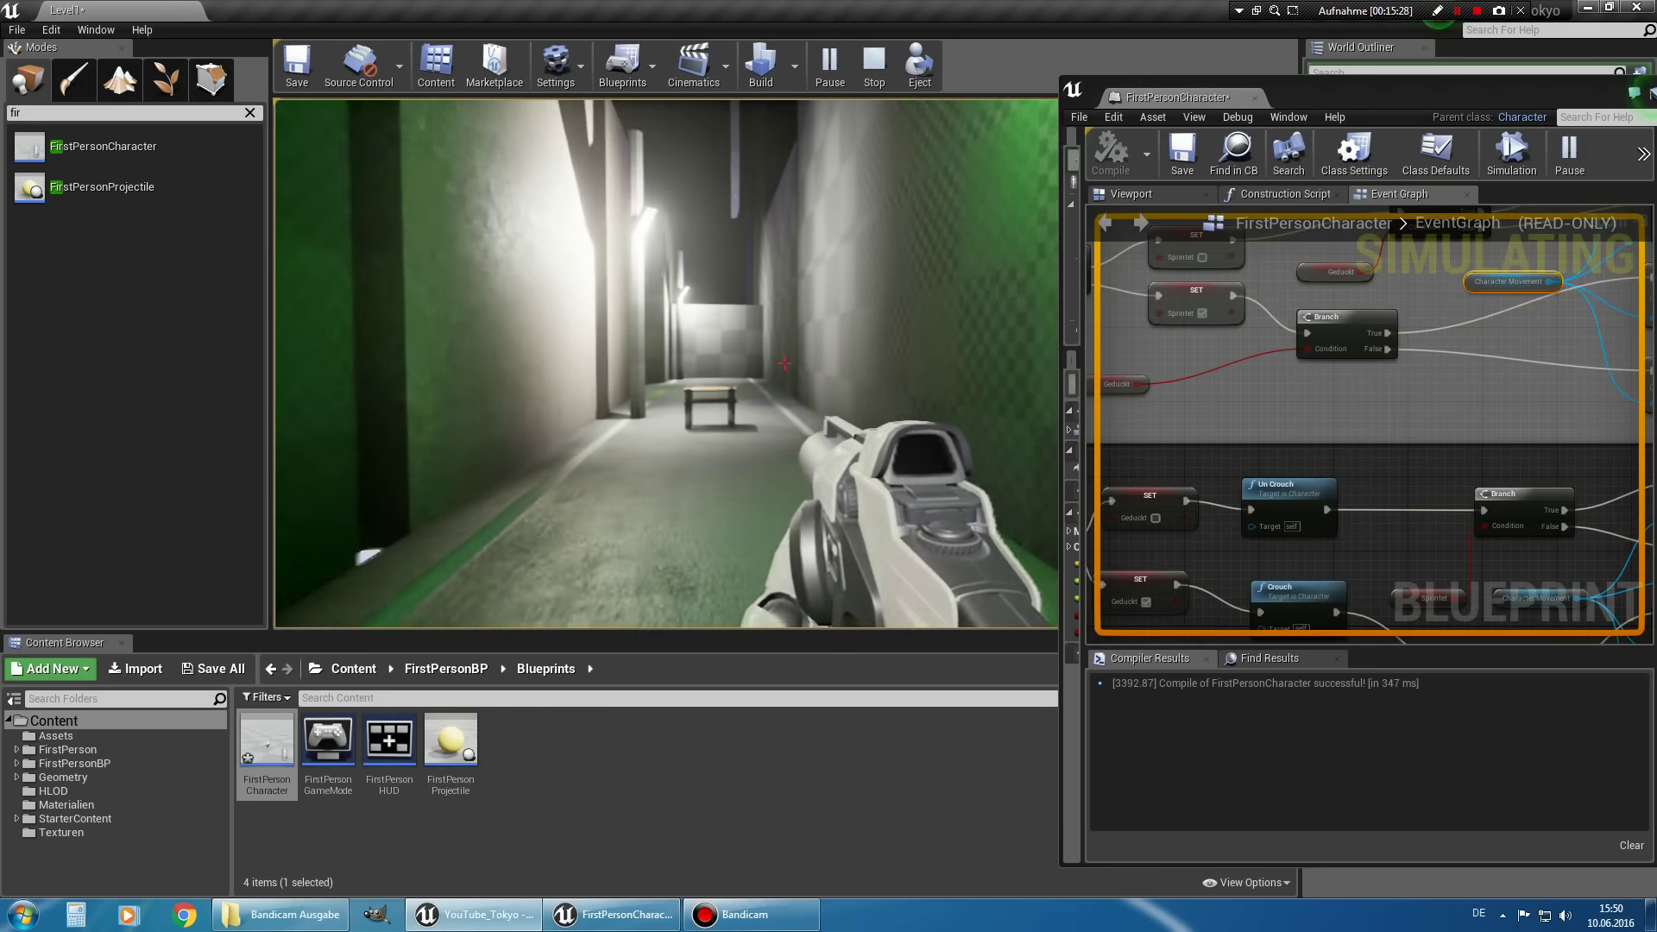
pyautogui.press('w')
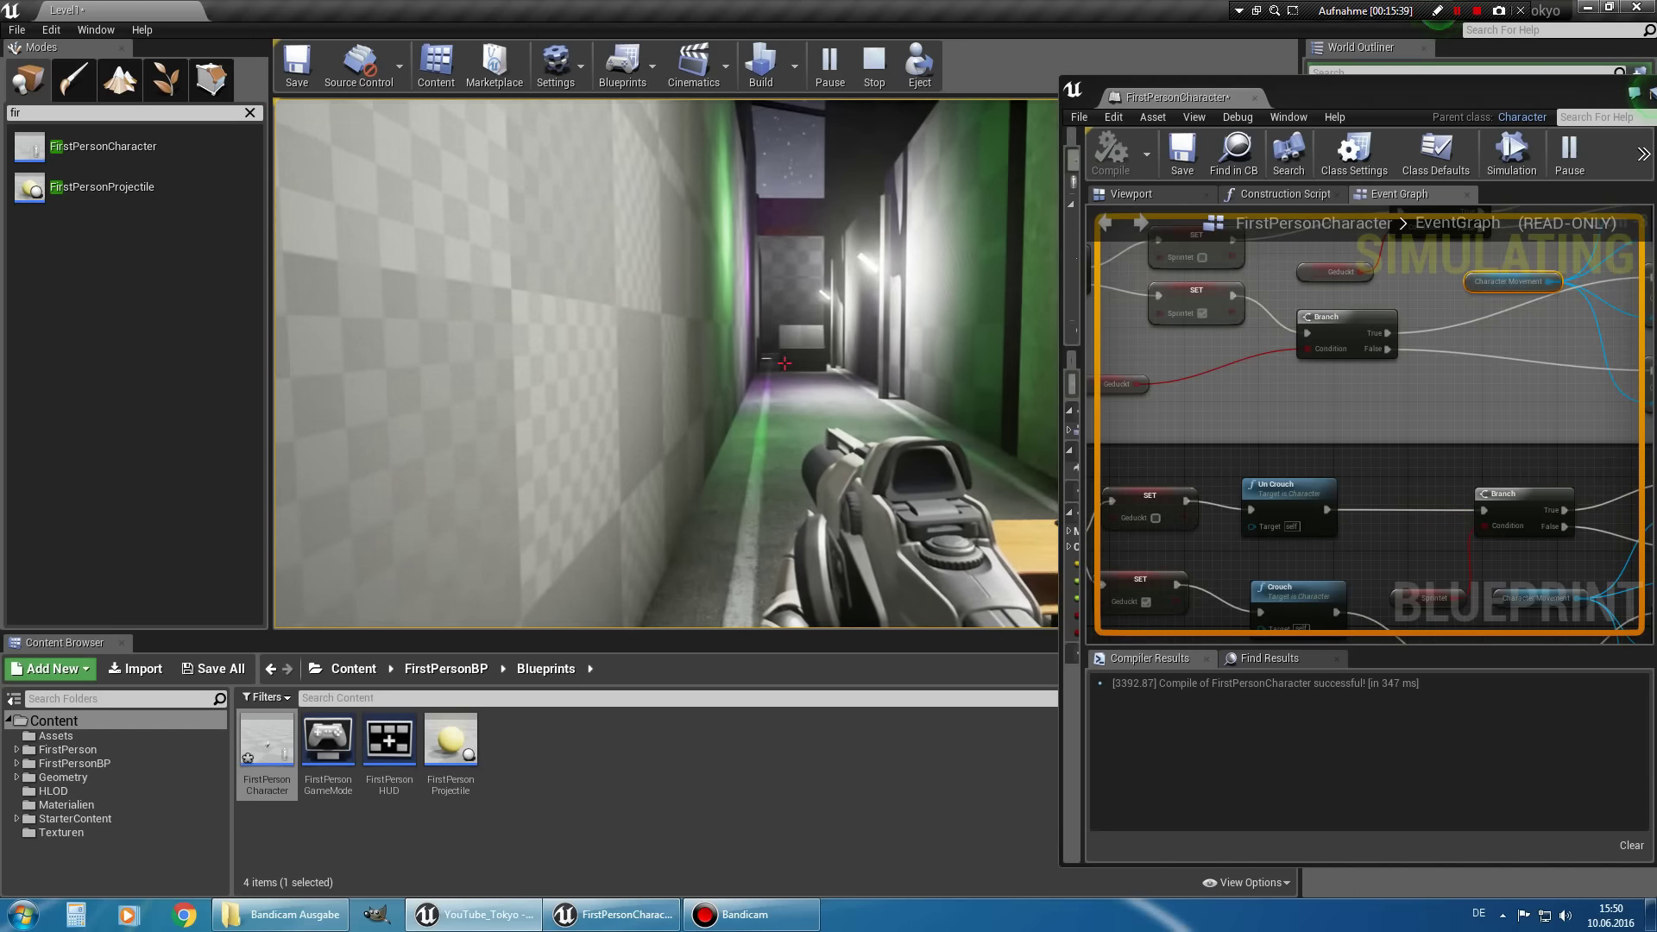
pyautogui.press('w')
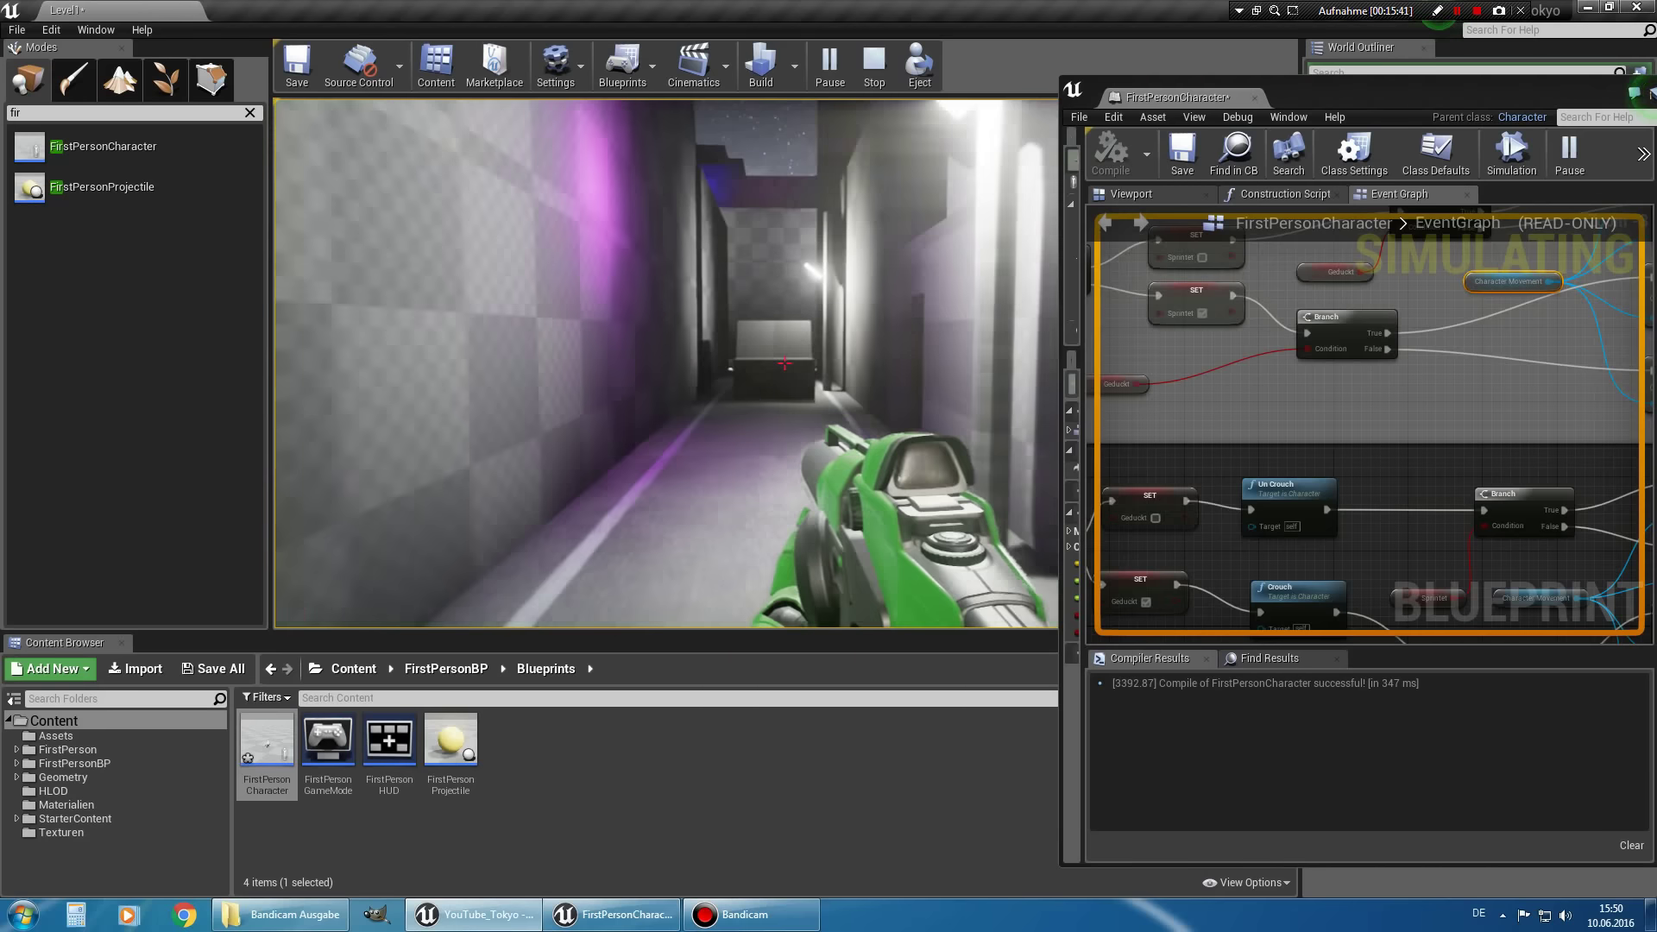
pyautogui.press('w')
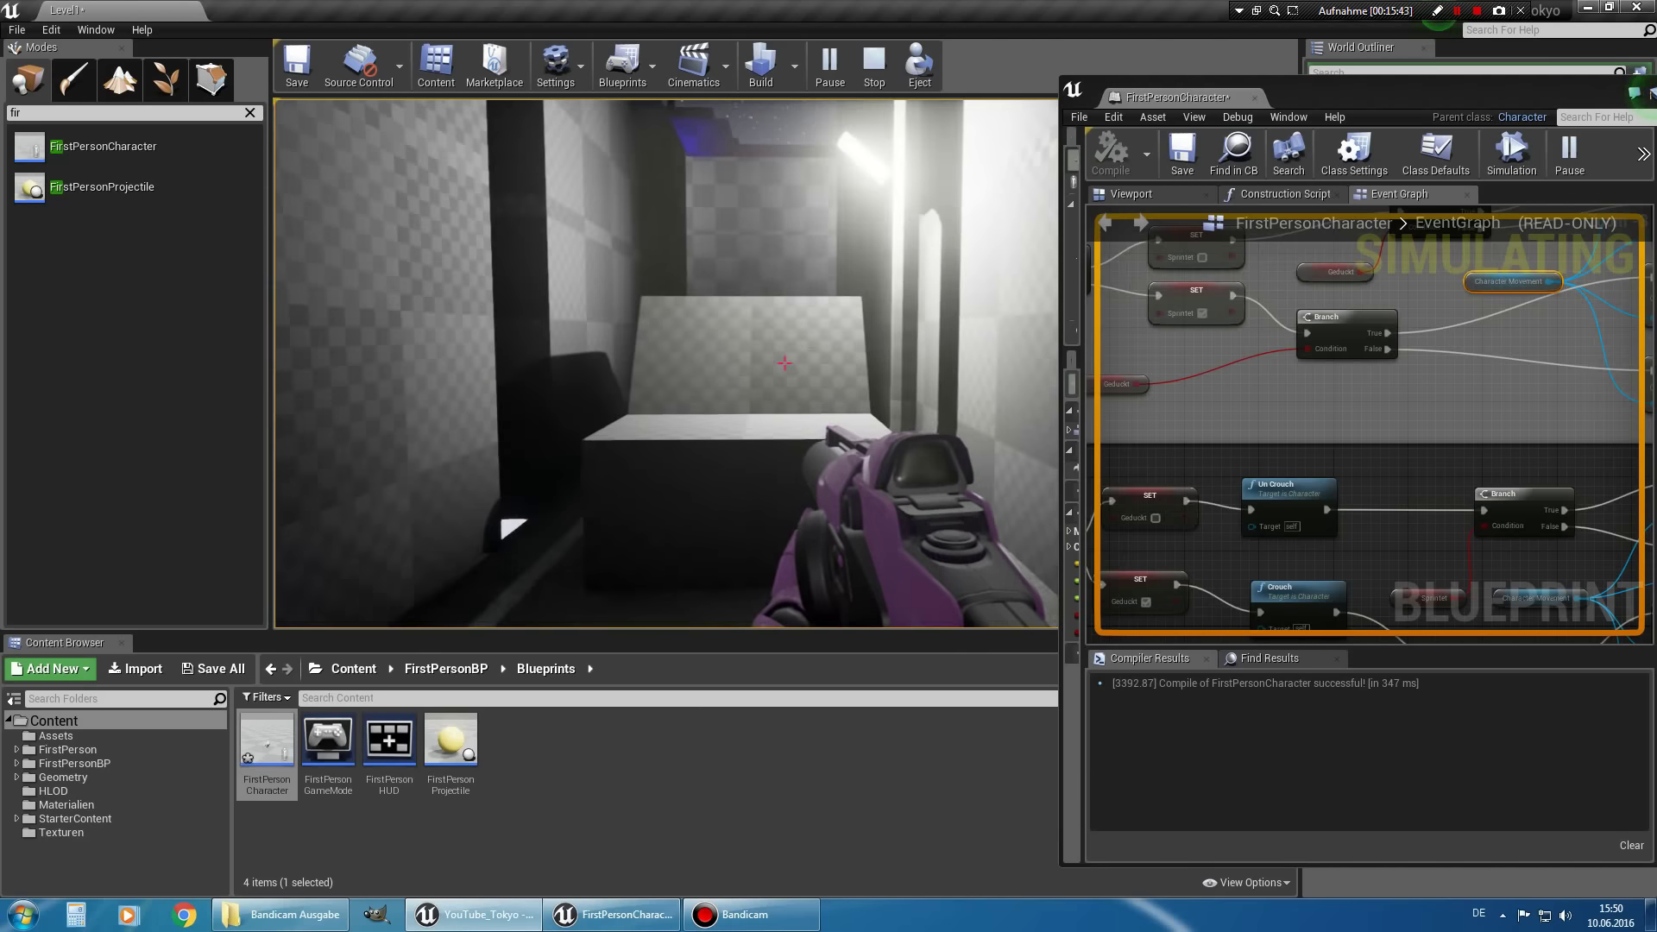
pyautogui.press('Escape')
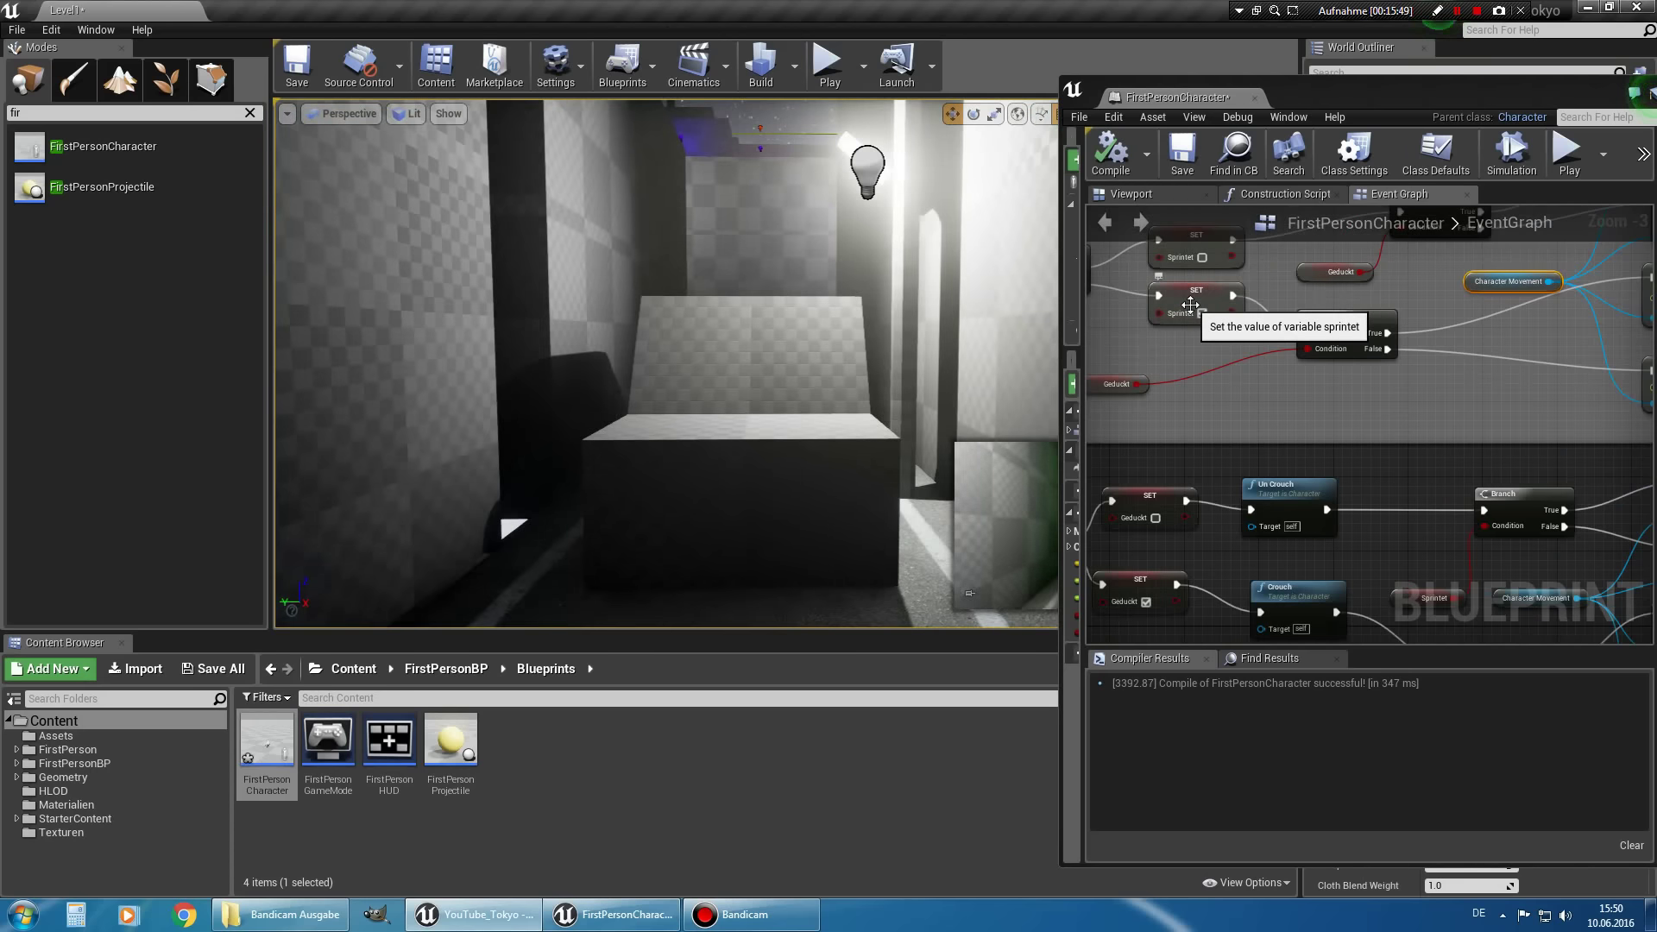
# Tick Sprintet on the second sprint SET node so it sets Sprintet to true.
pyautogui.click(1202, 313)
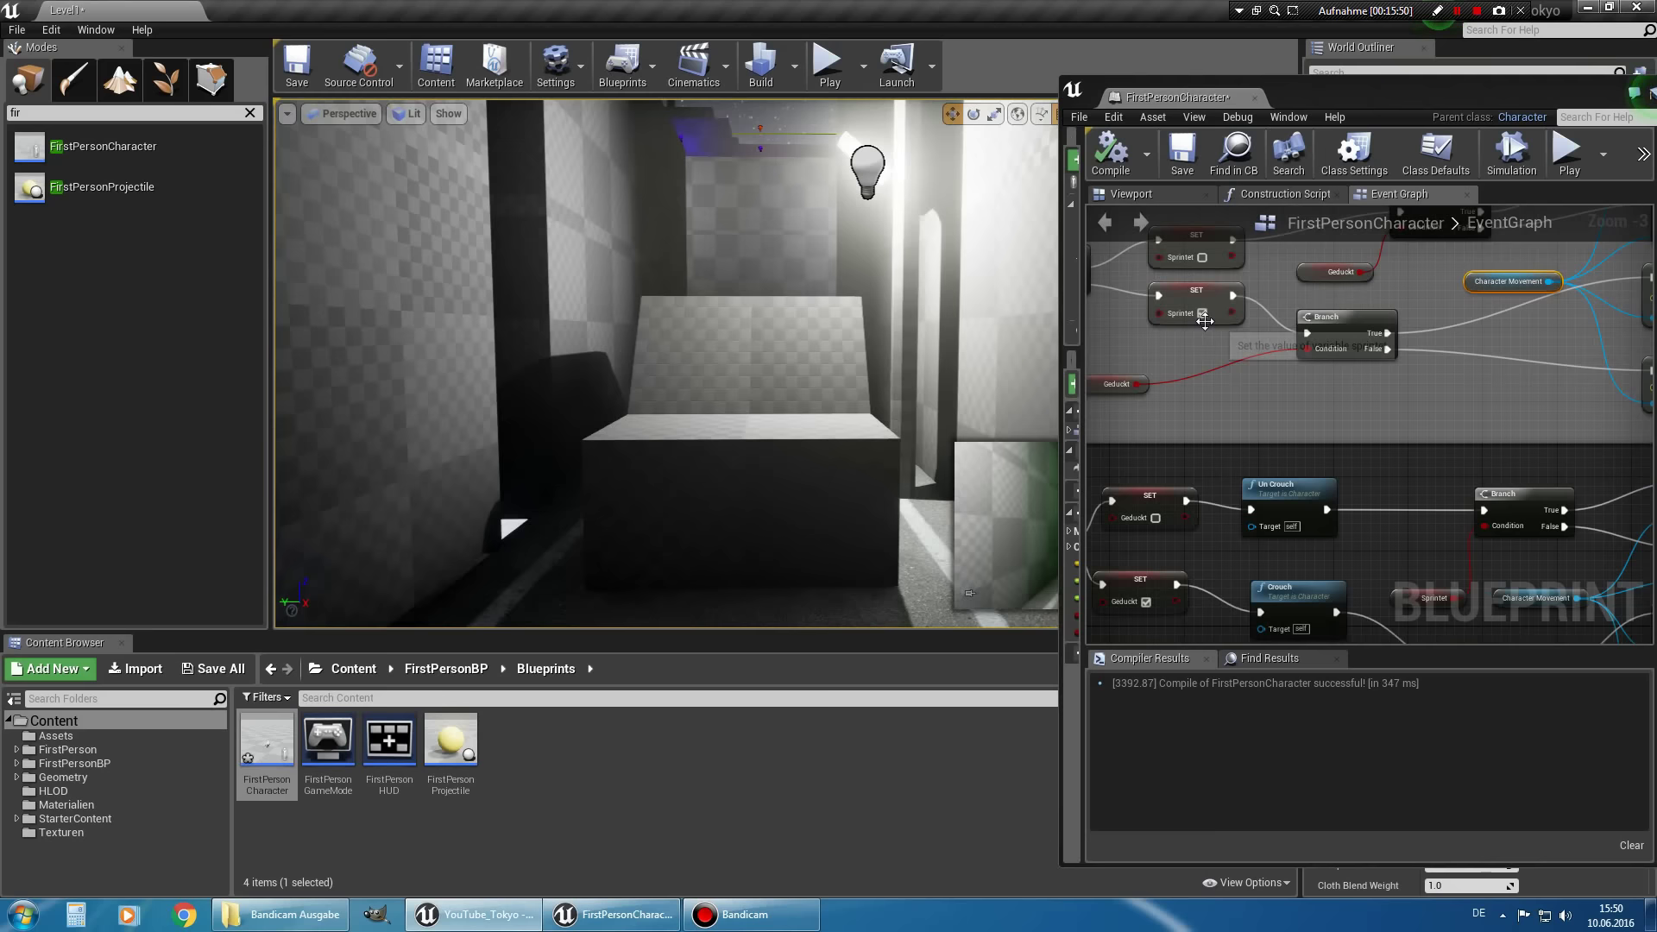
pyautogui.moveTo(1204, 321); pyautogui.dragTo(1371, 336, button='right')
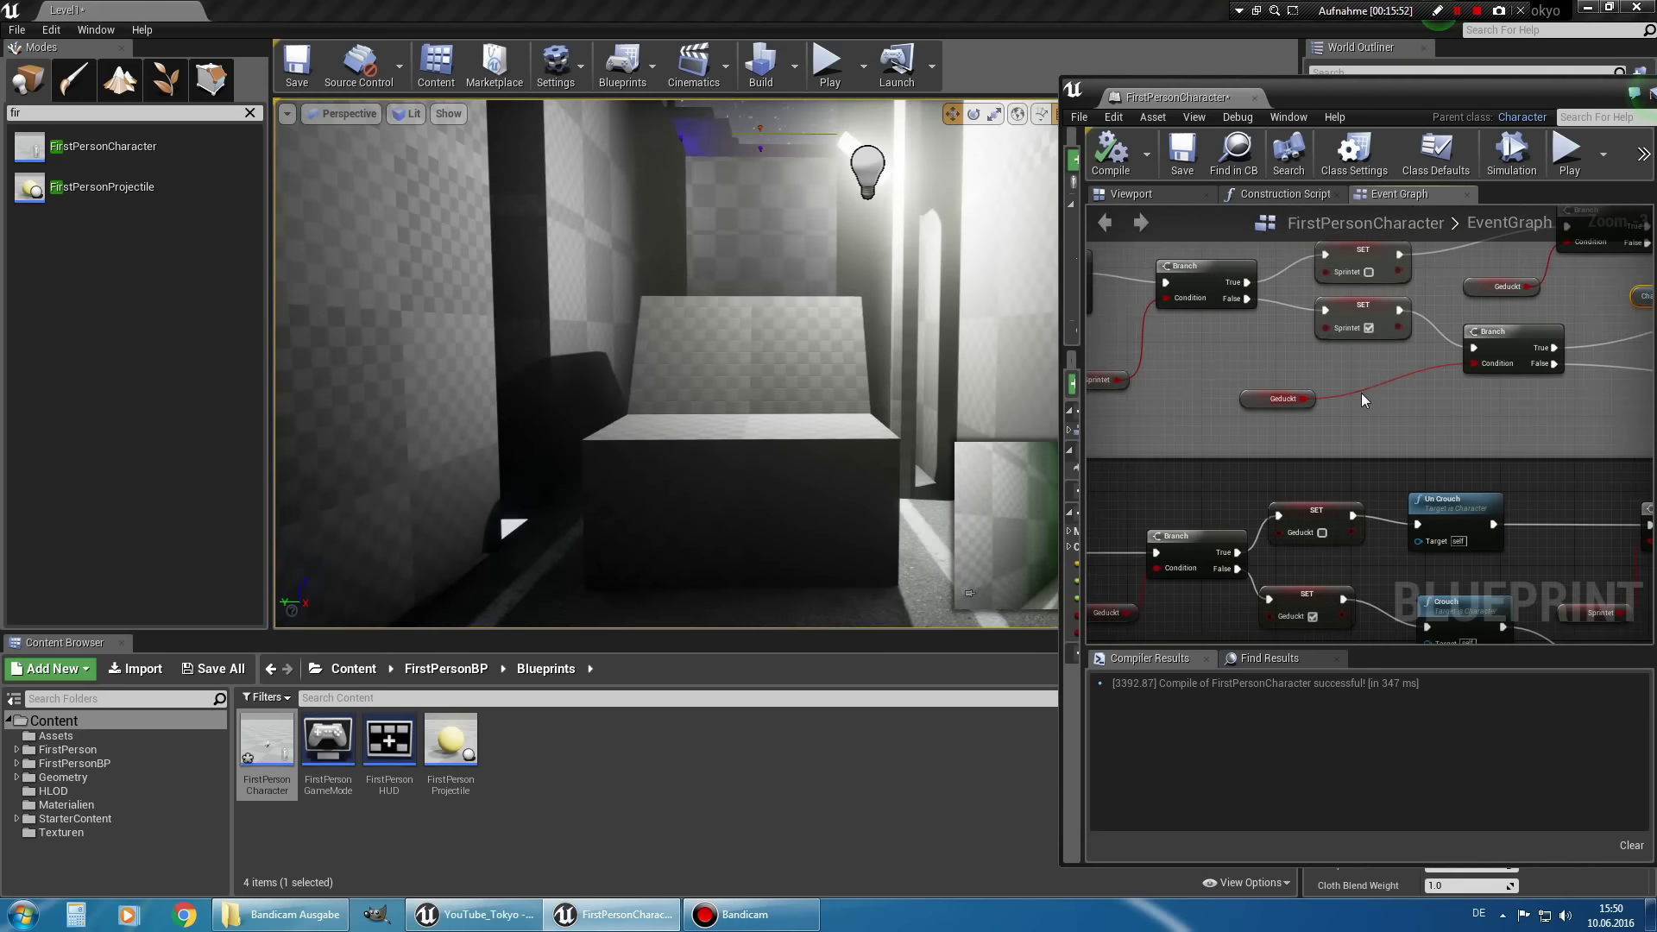
pyautogui.scroll(-1, 1361, 329)
pyautogui.scroll(-1, 1361, 329)
pyautogui.scroll(-1, 1361, 329)
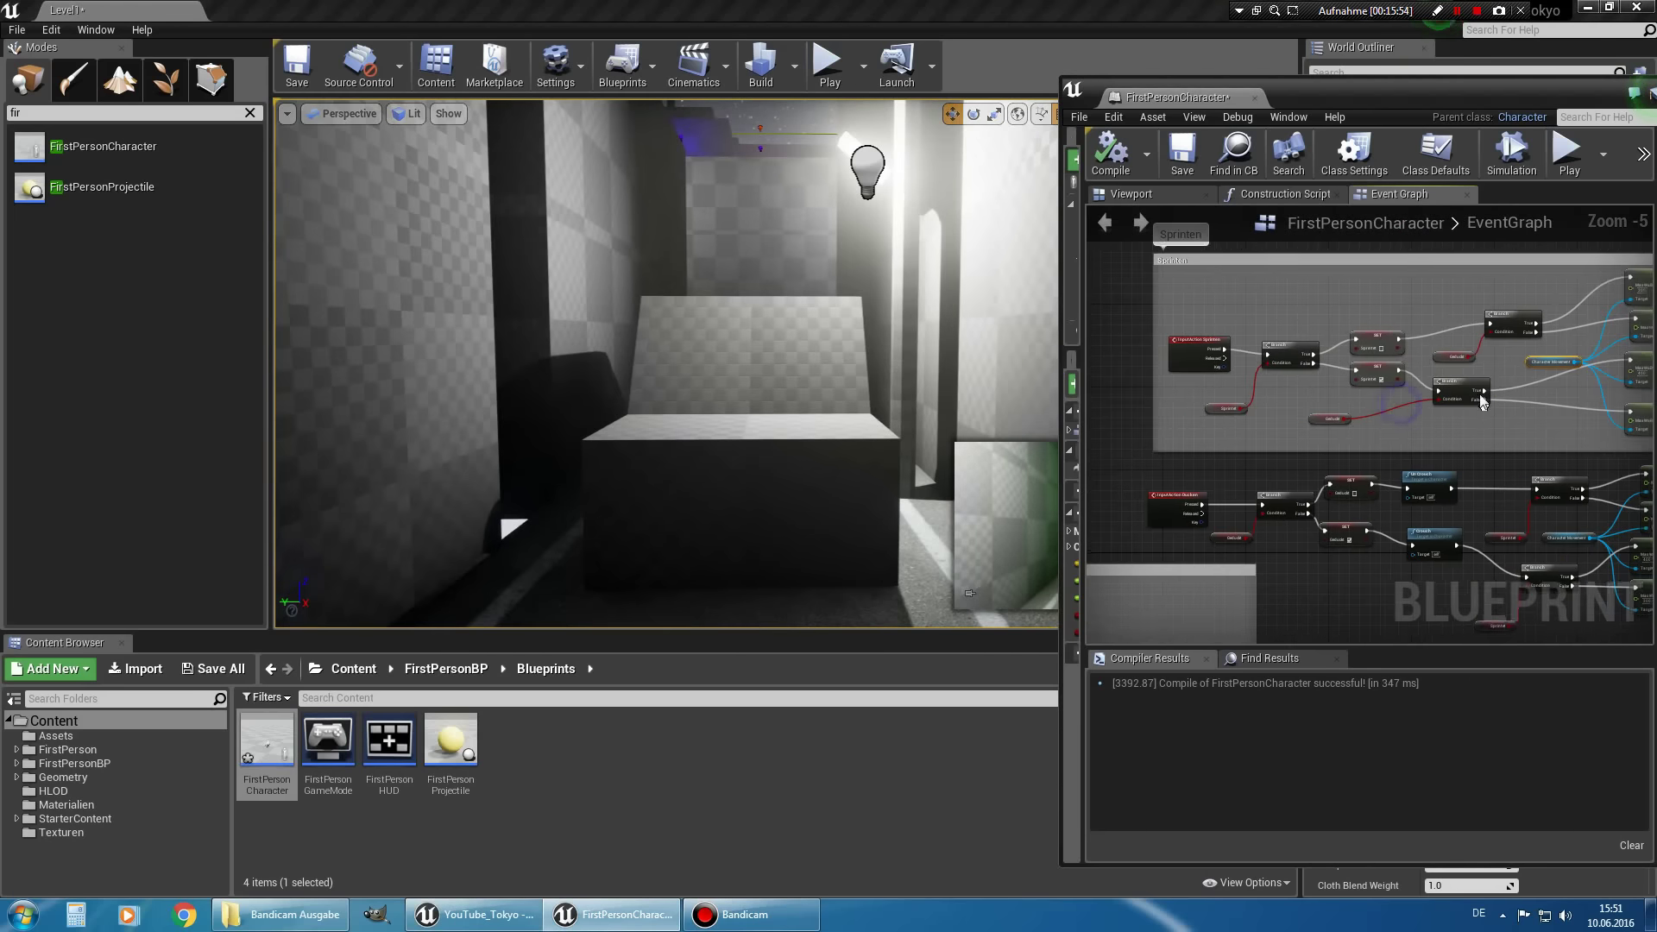
pyautogui.scroll(-1, 1361, 329)
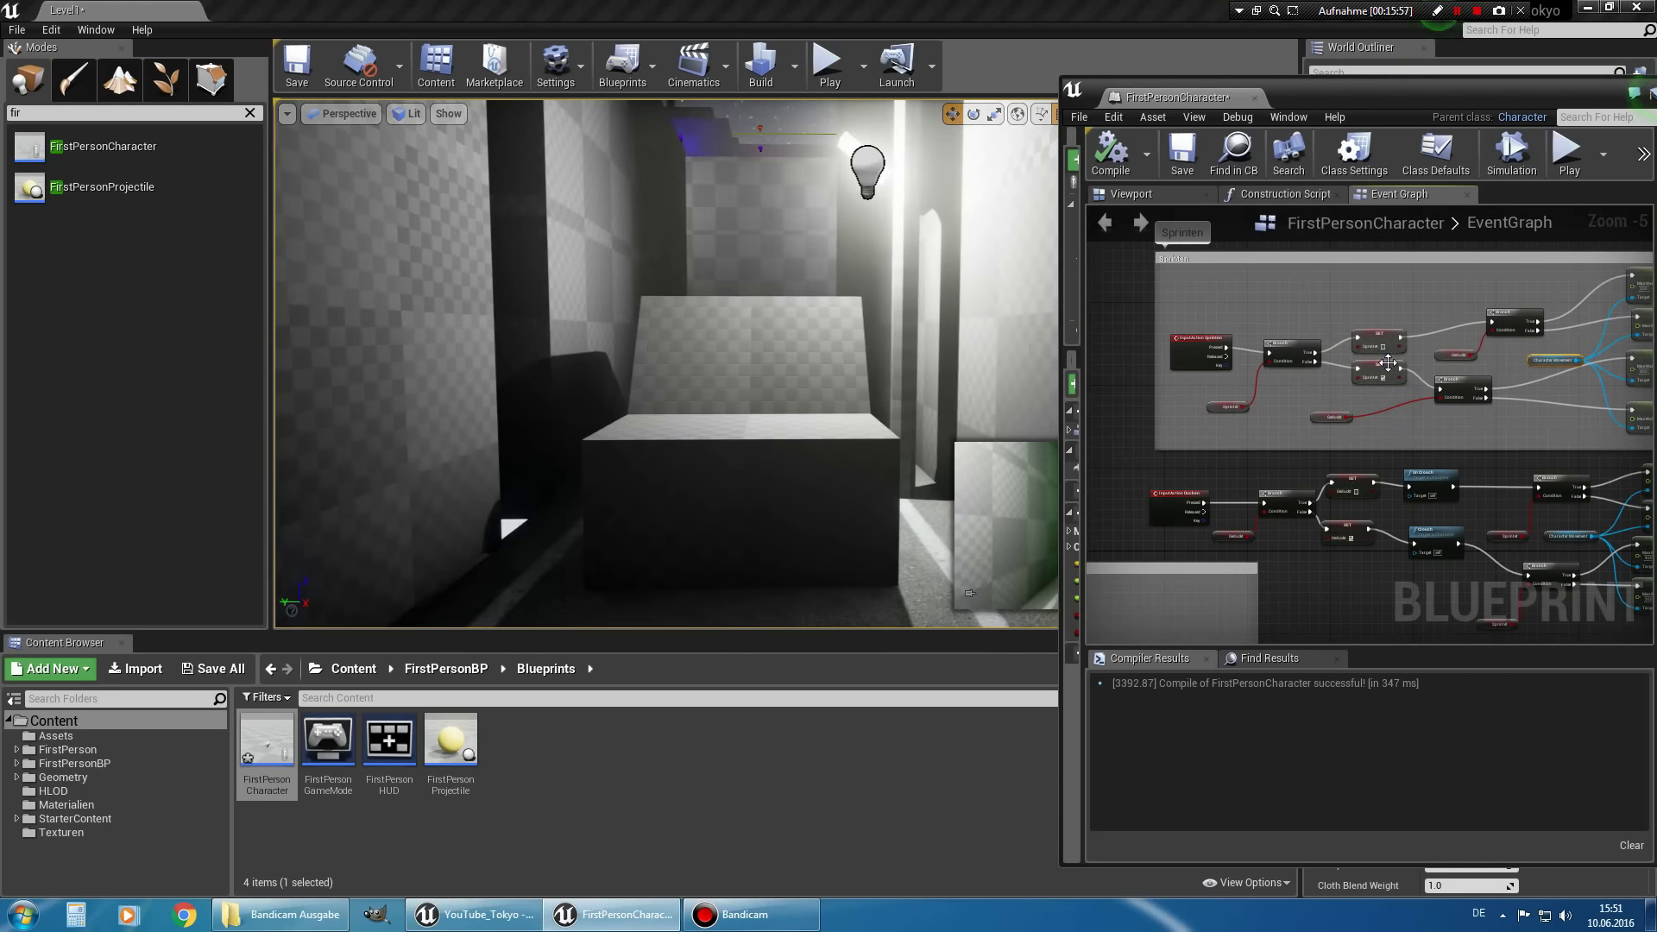
pyautogui.moveTo(1376, 408); pyautogui.dragTo(1283, 403, button='right')
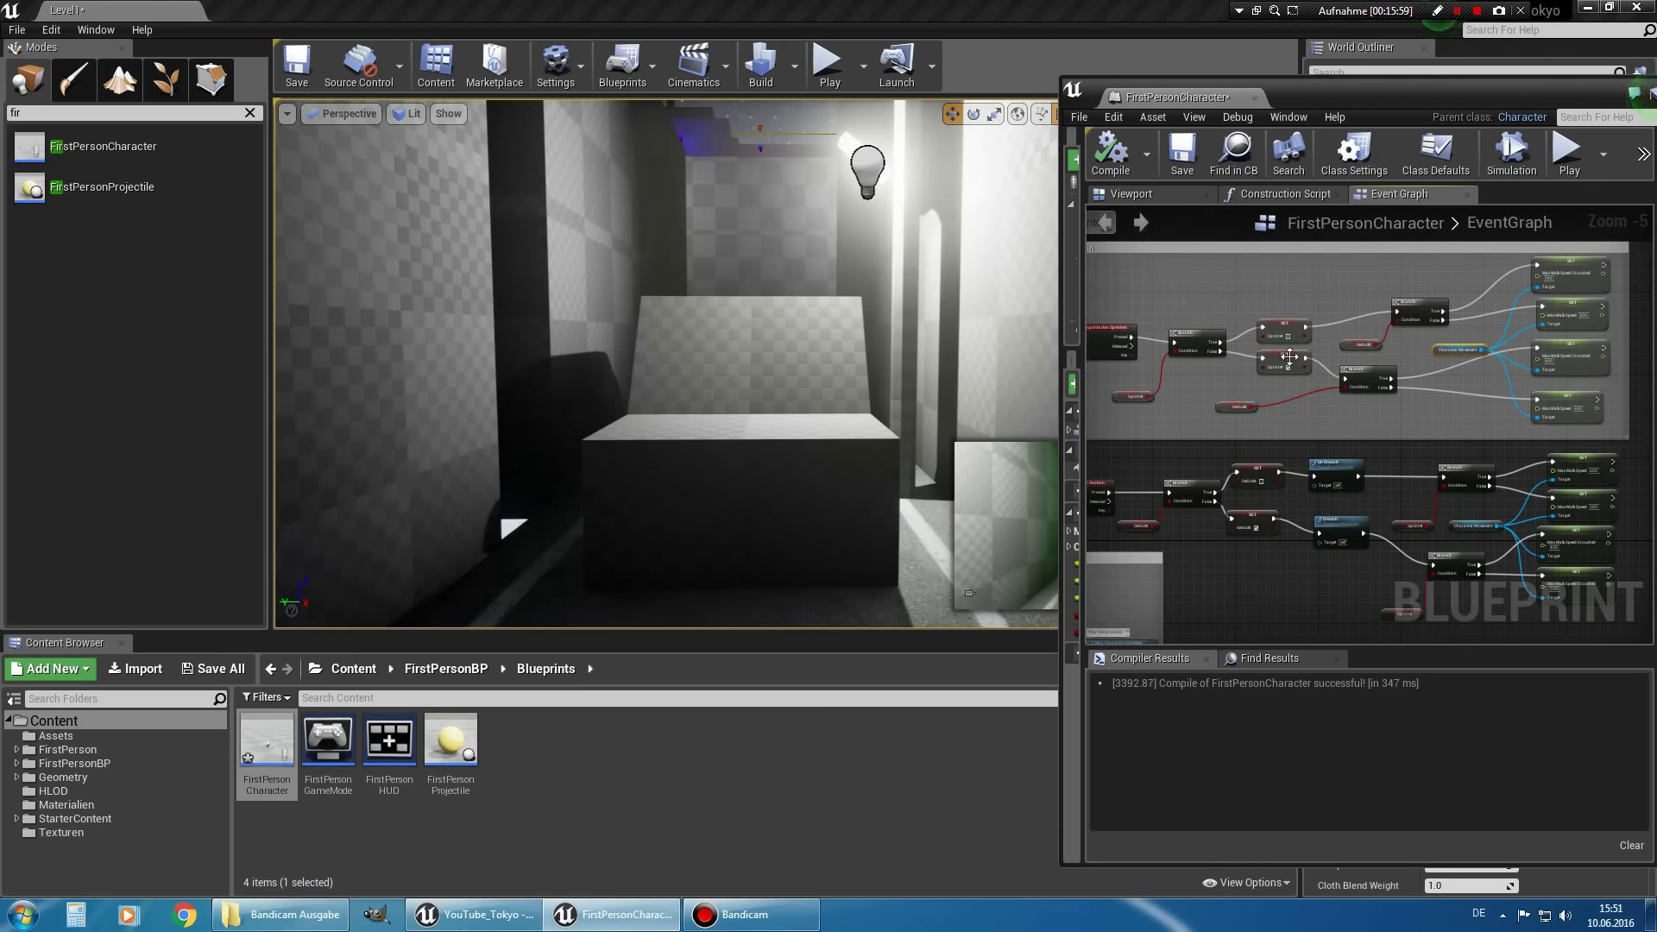
pyautogui.moveTo(1335, 336); pyautogui.dragTo(1283, 333, button='right')
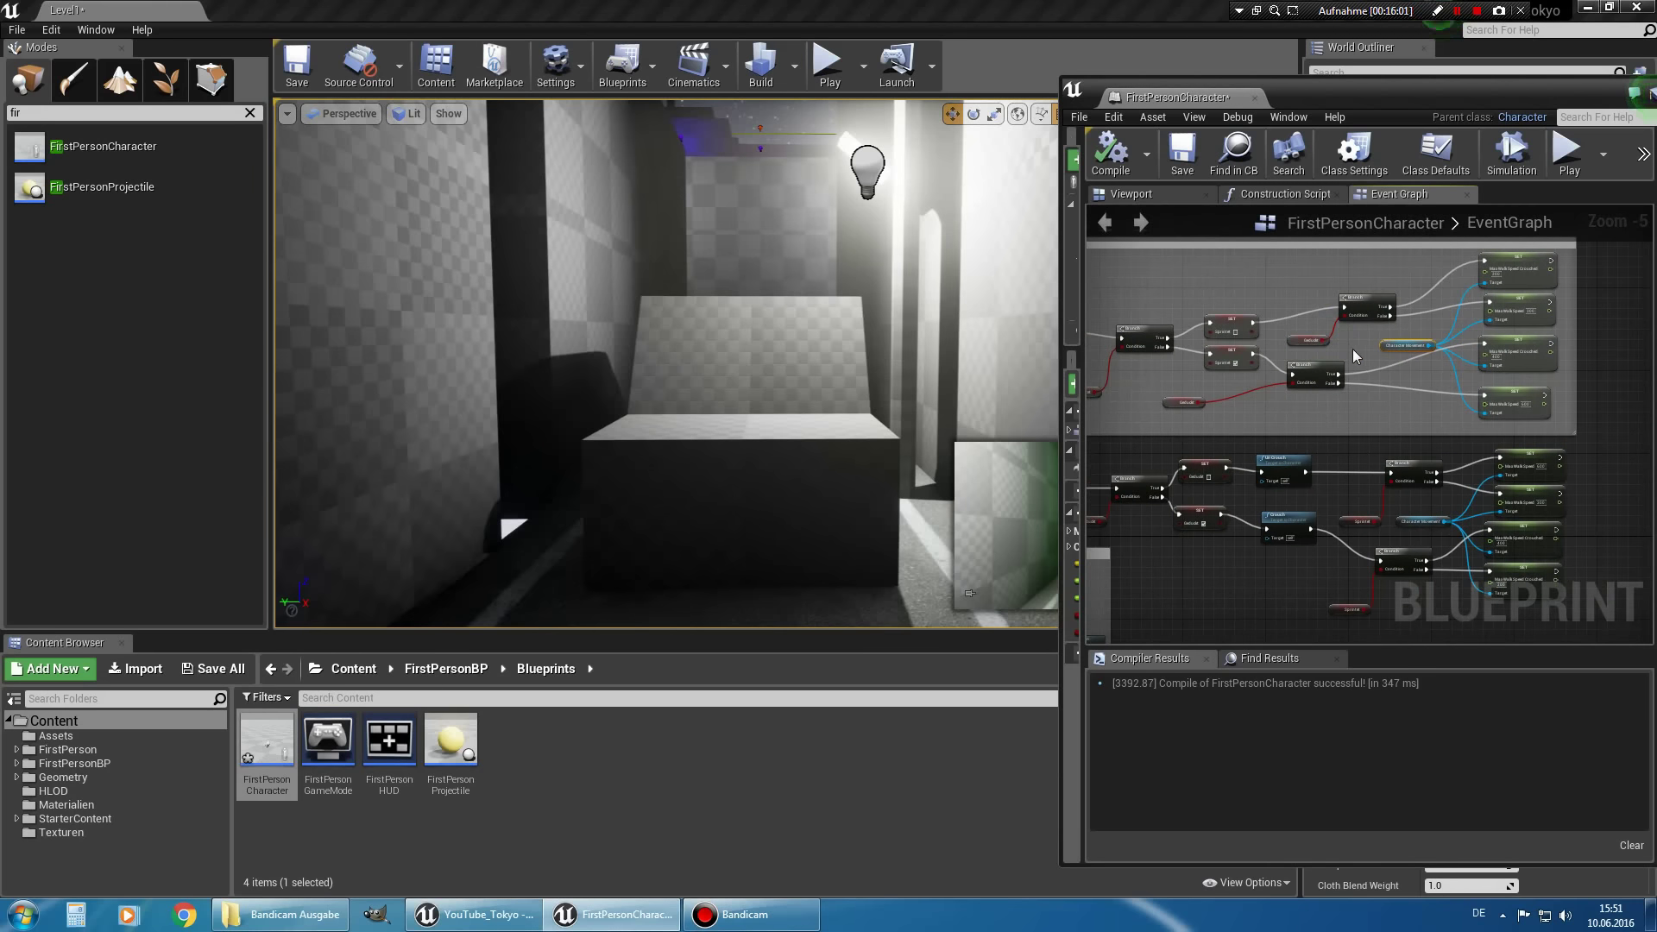
pyautogui.scroll(-1, 1327, 341)
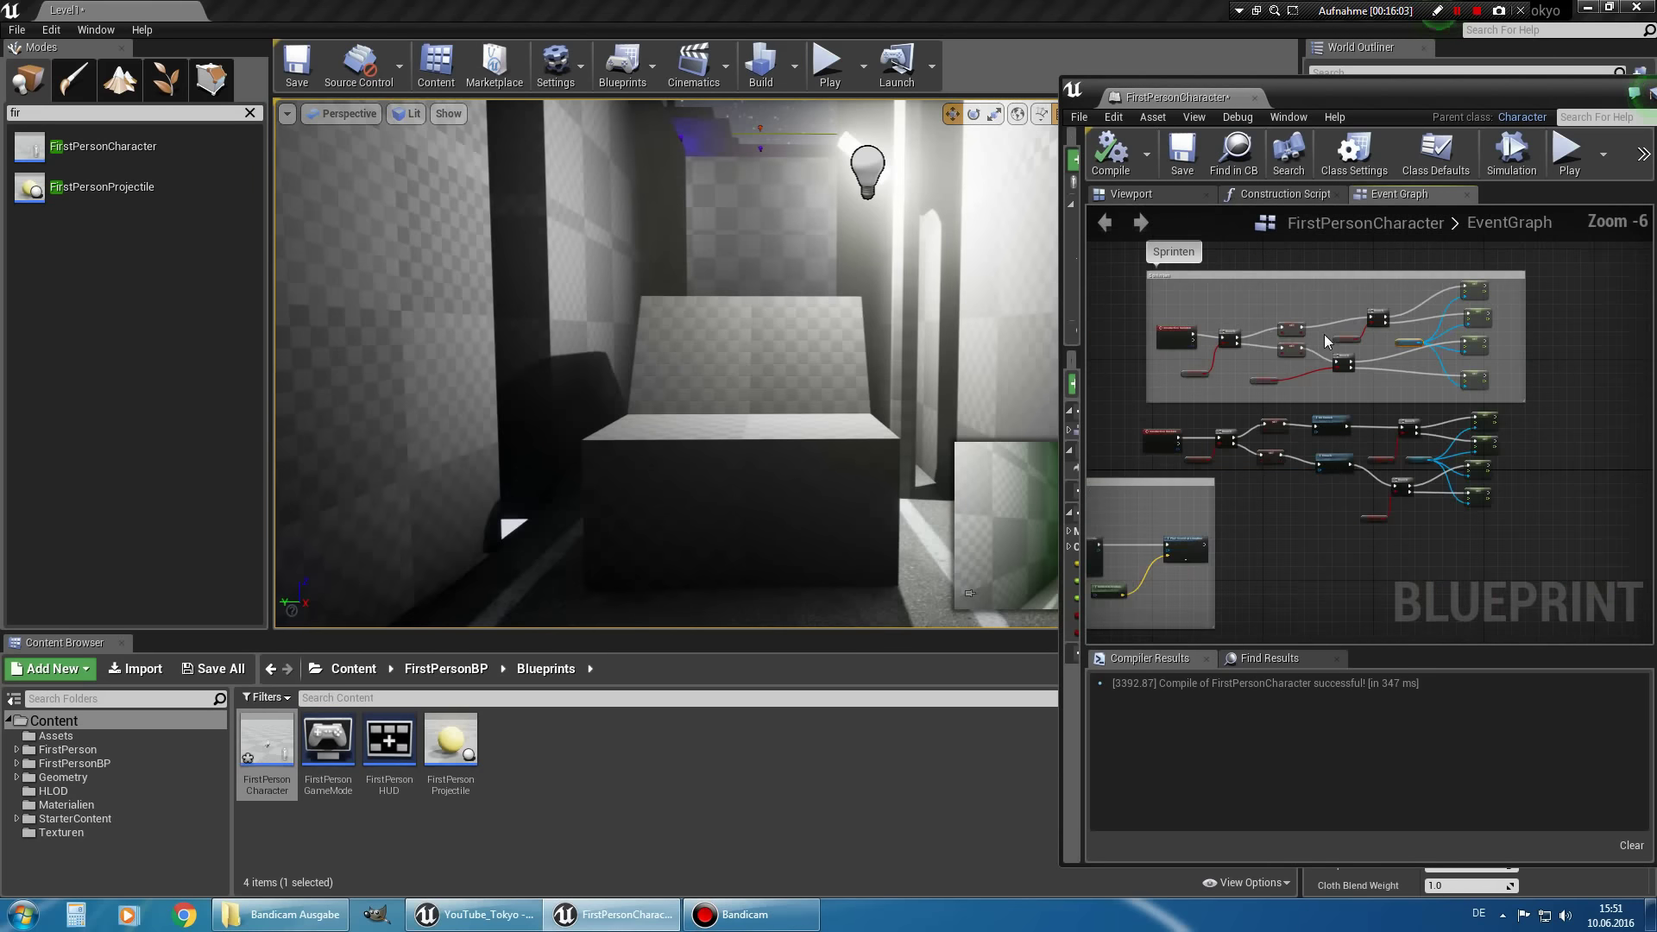
pyautogui.scroll(1, 1335, 390)
pyautogui.scroll(1, 1335, 390)
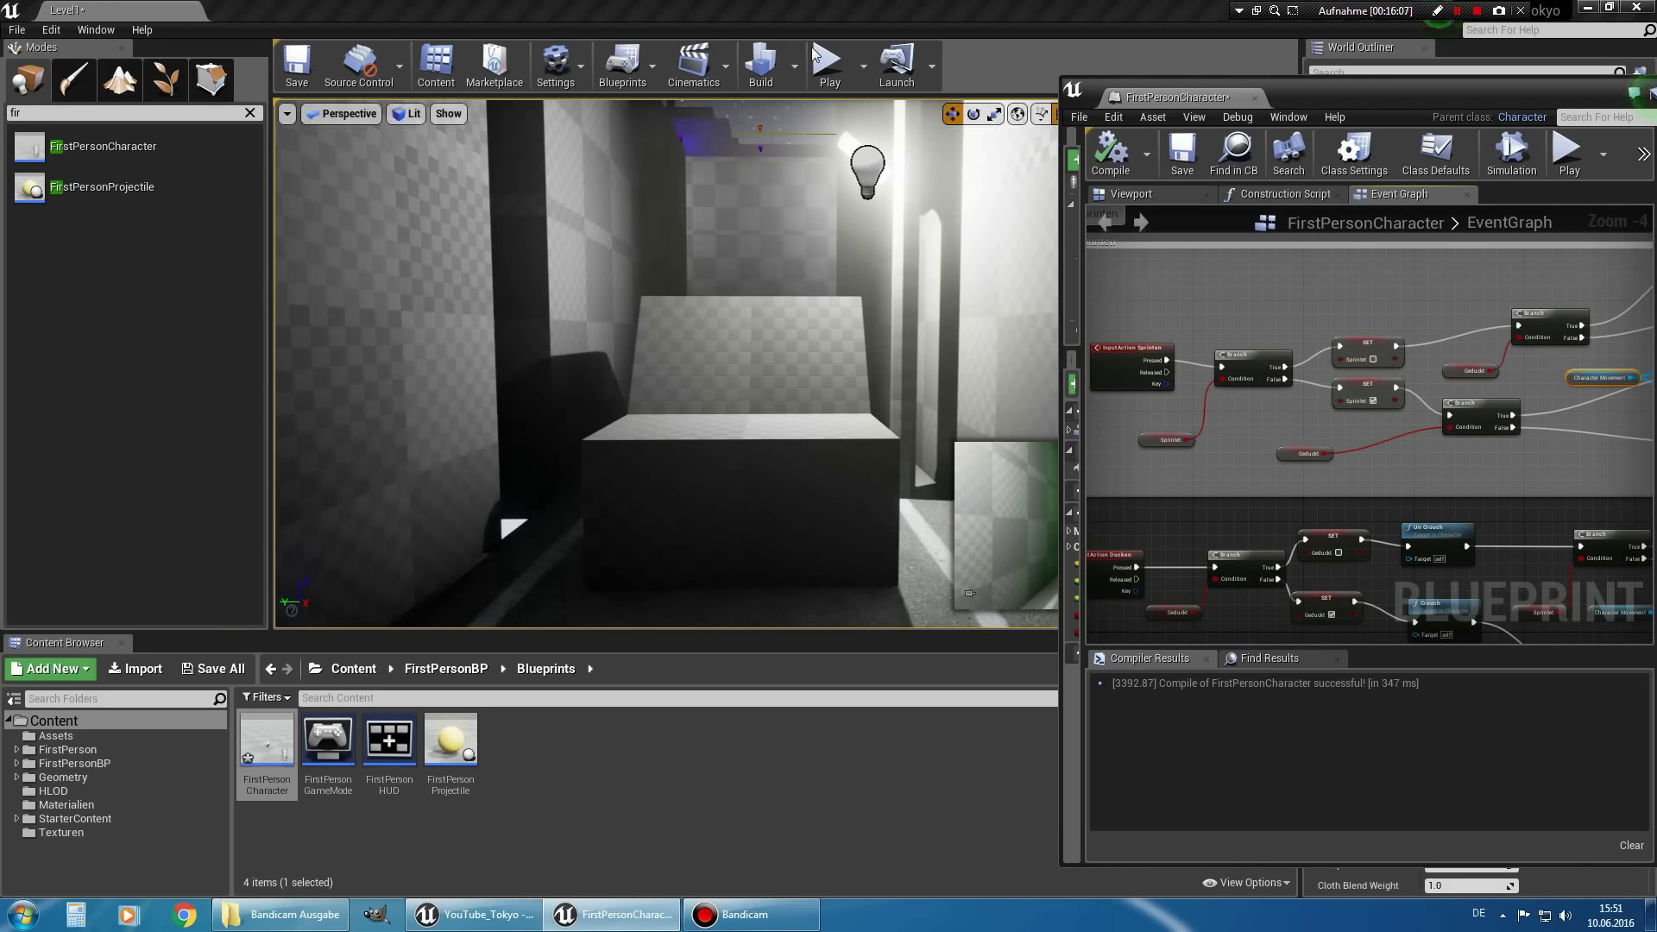
pyautogui.scroll(-1, 1386, 363)
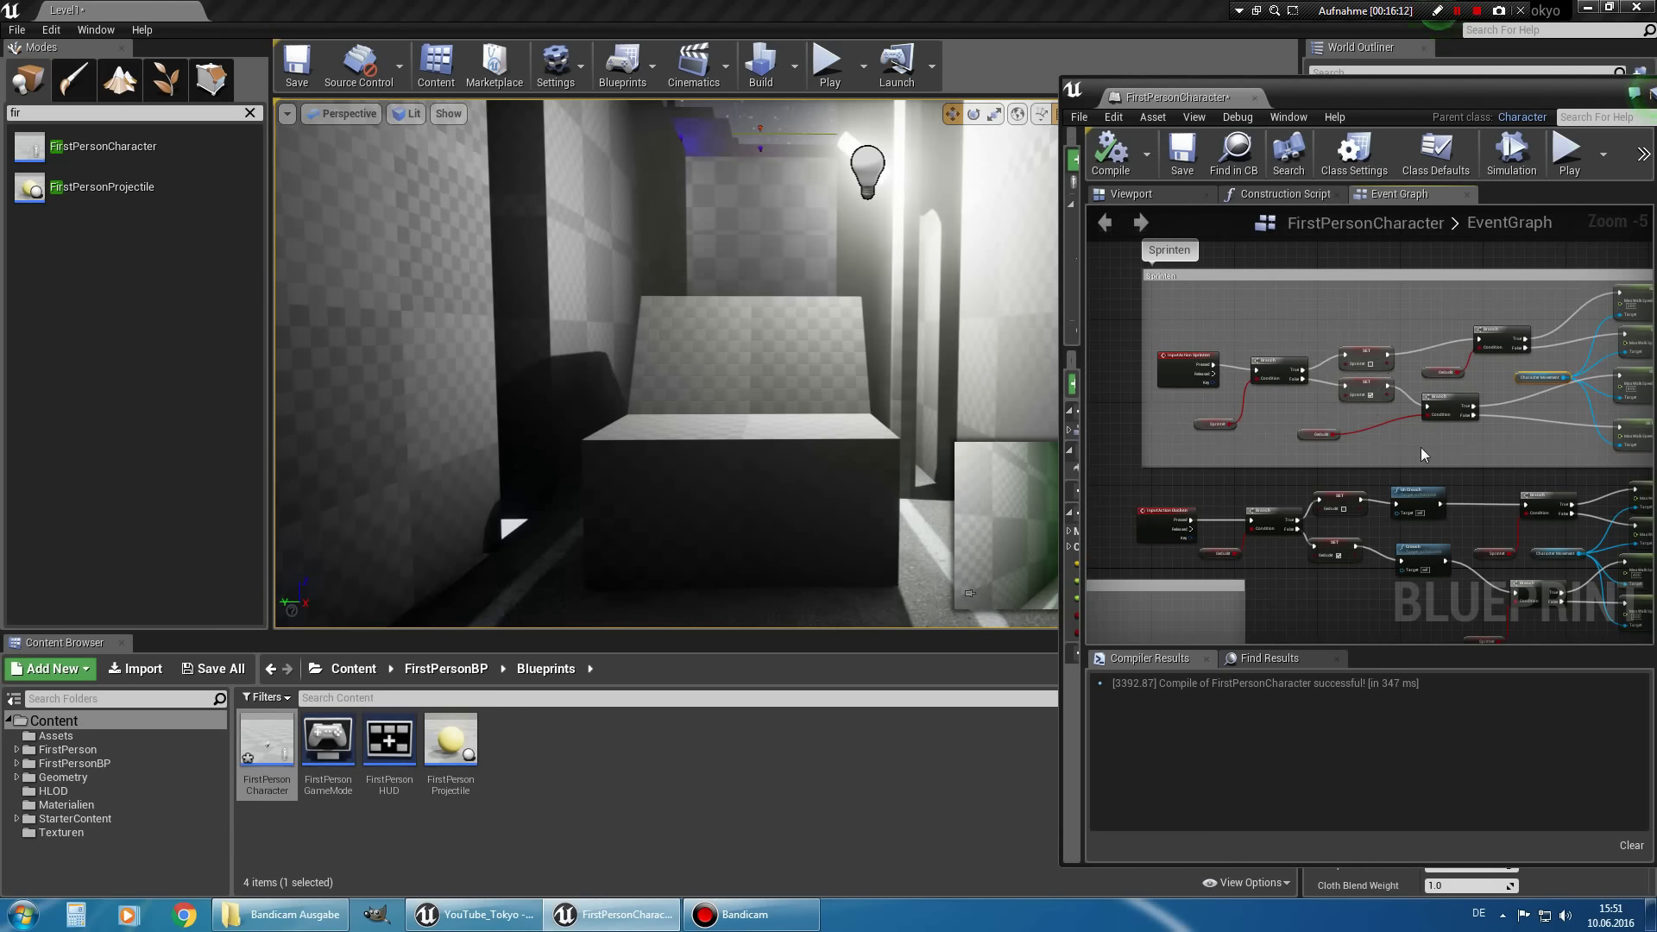
pyautogui.moveTo(1422, 455); pyautogui.dragTo(1077, 427, button='right')
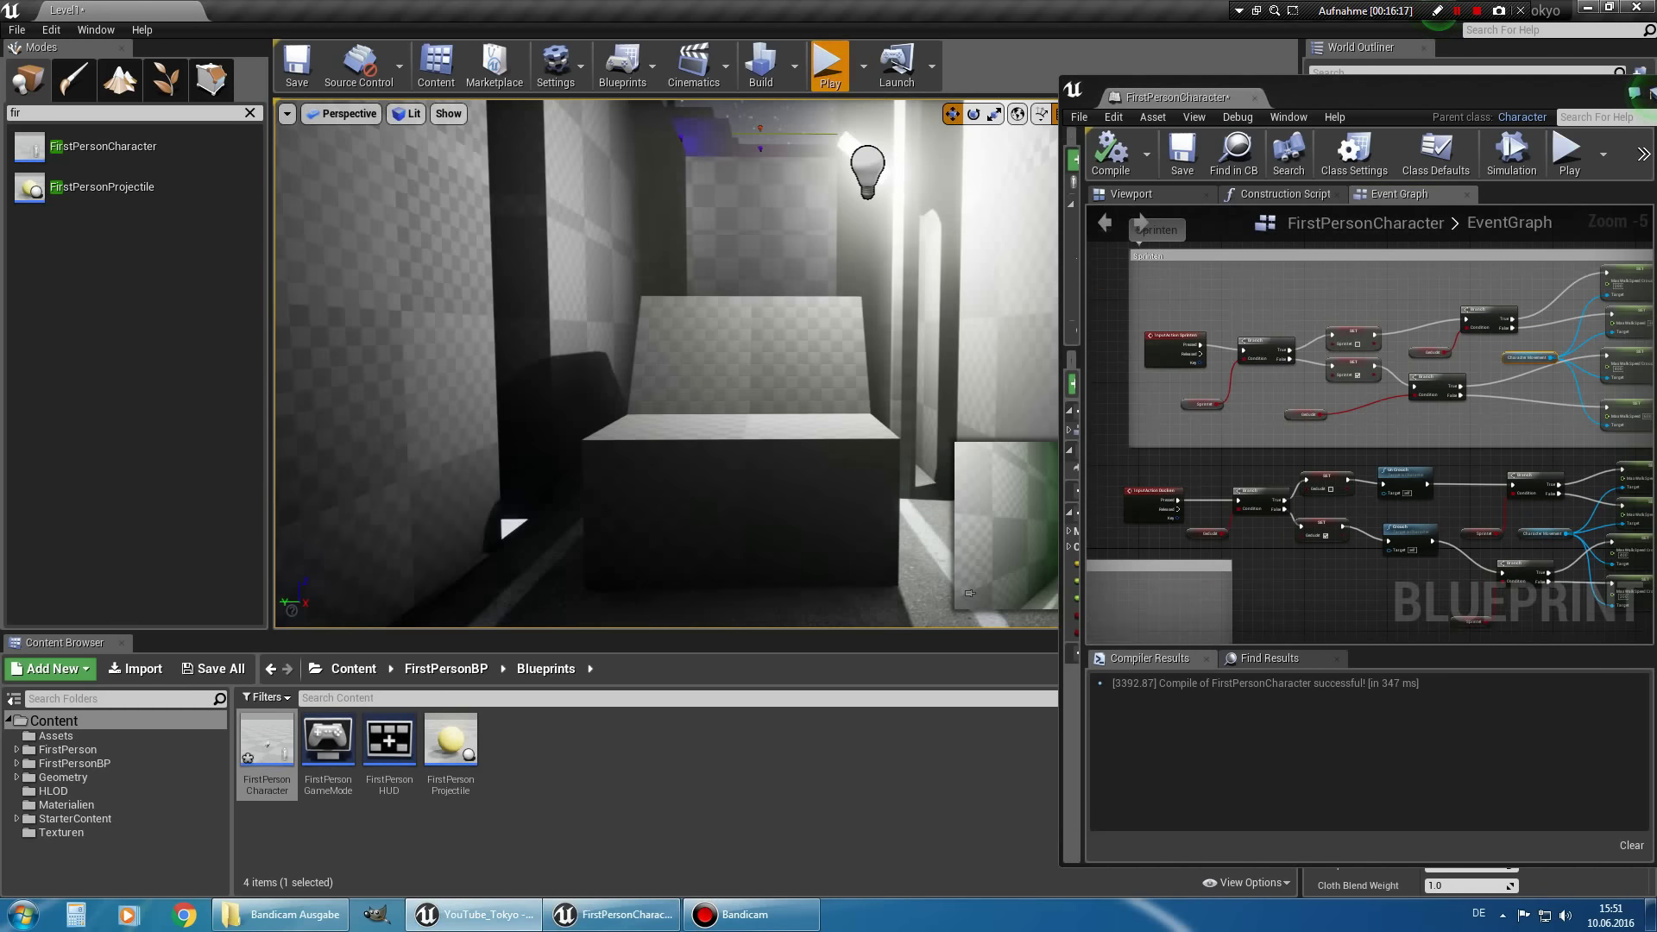
# Play-test sprinting down the corridors again, then stop the session.
pyautogui.click(828, 65)
pyautogui.press('w')
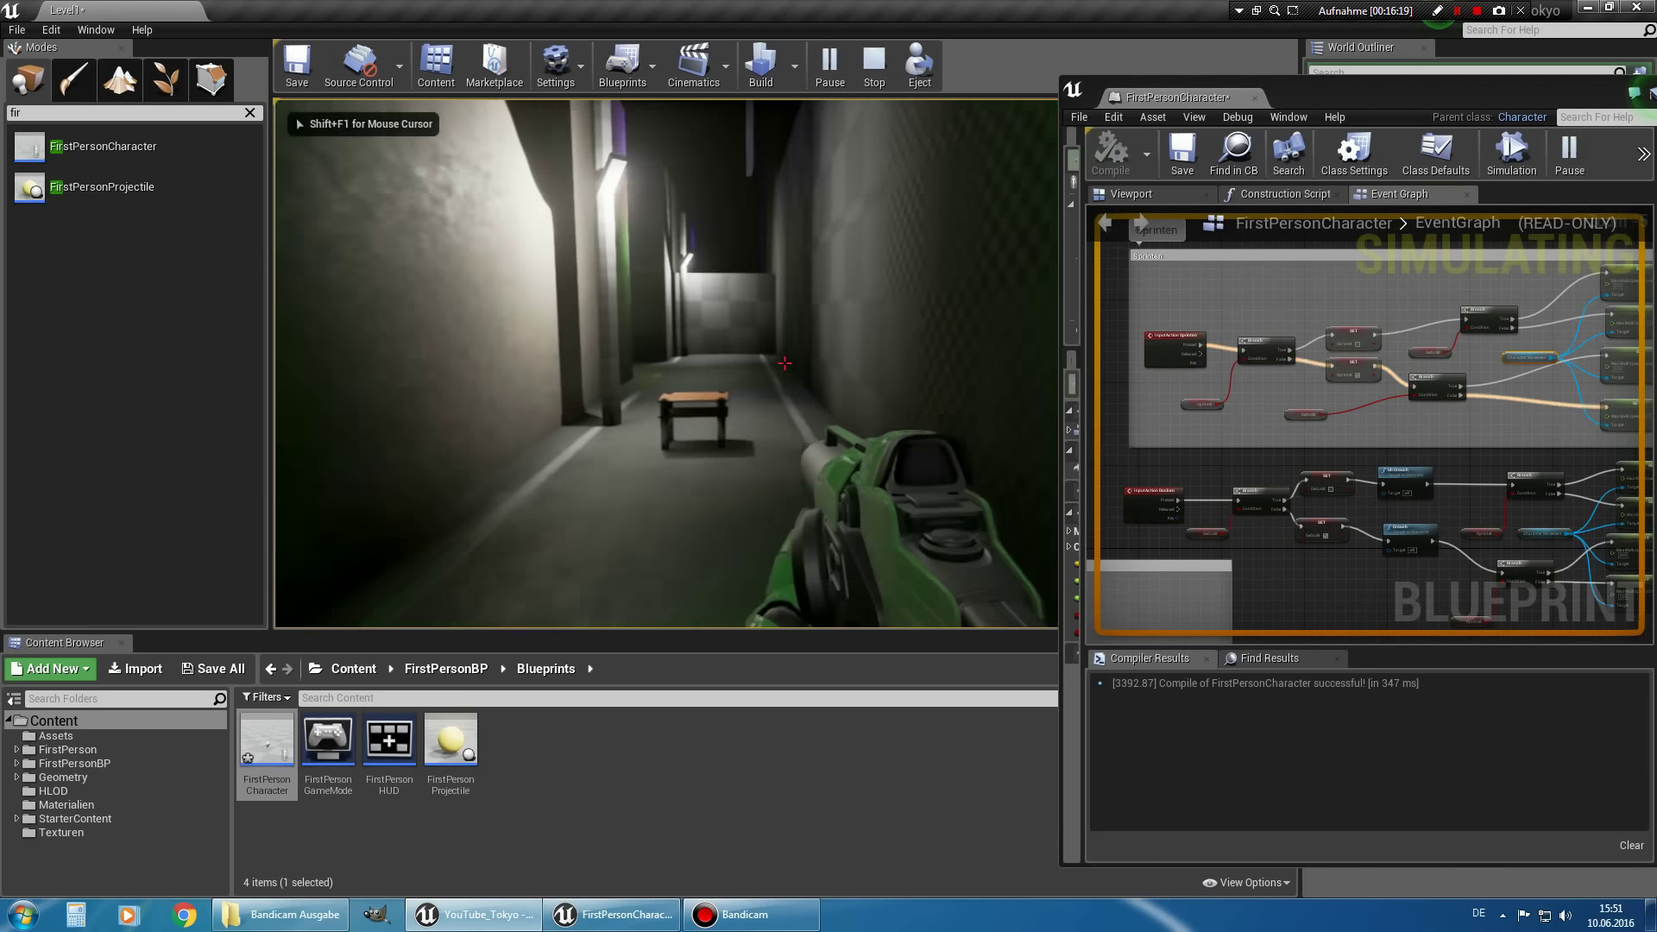
pyautogui.press('w')
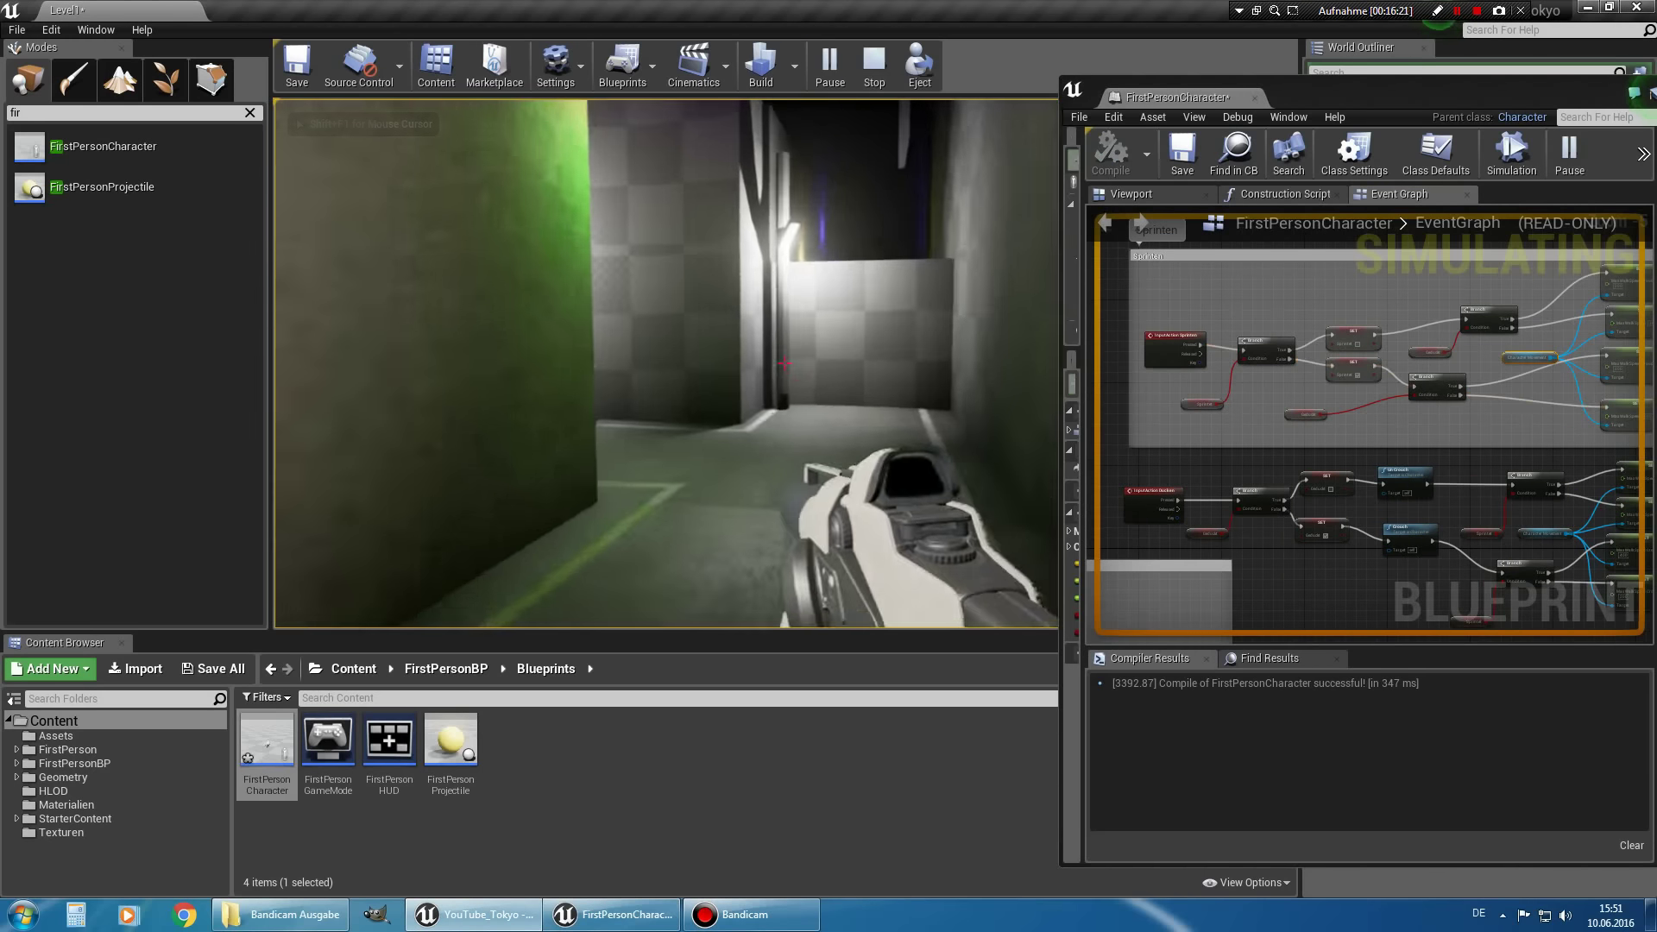
pyautogui.press('w')
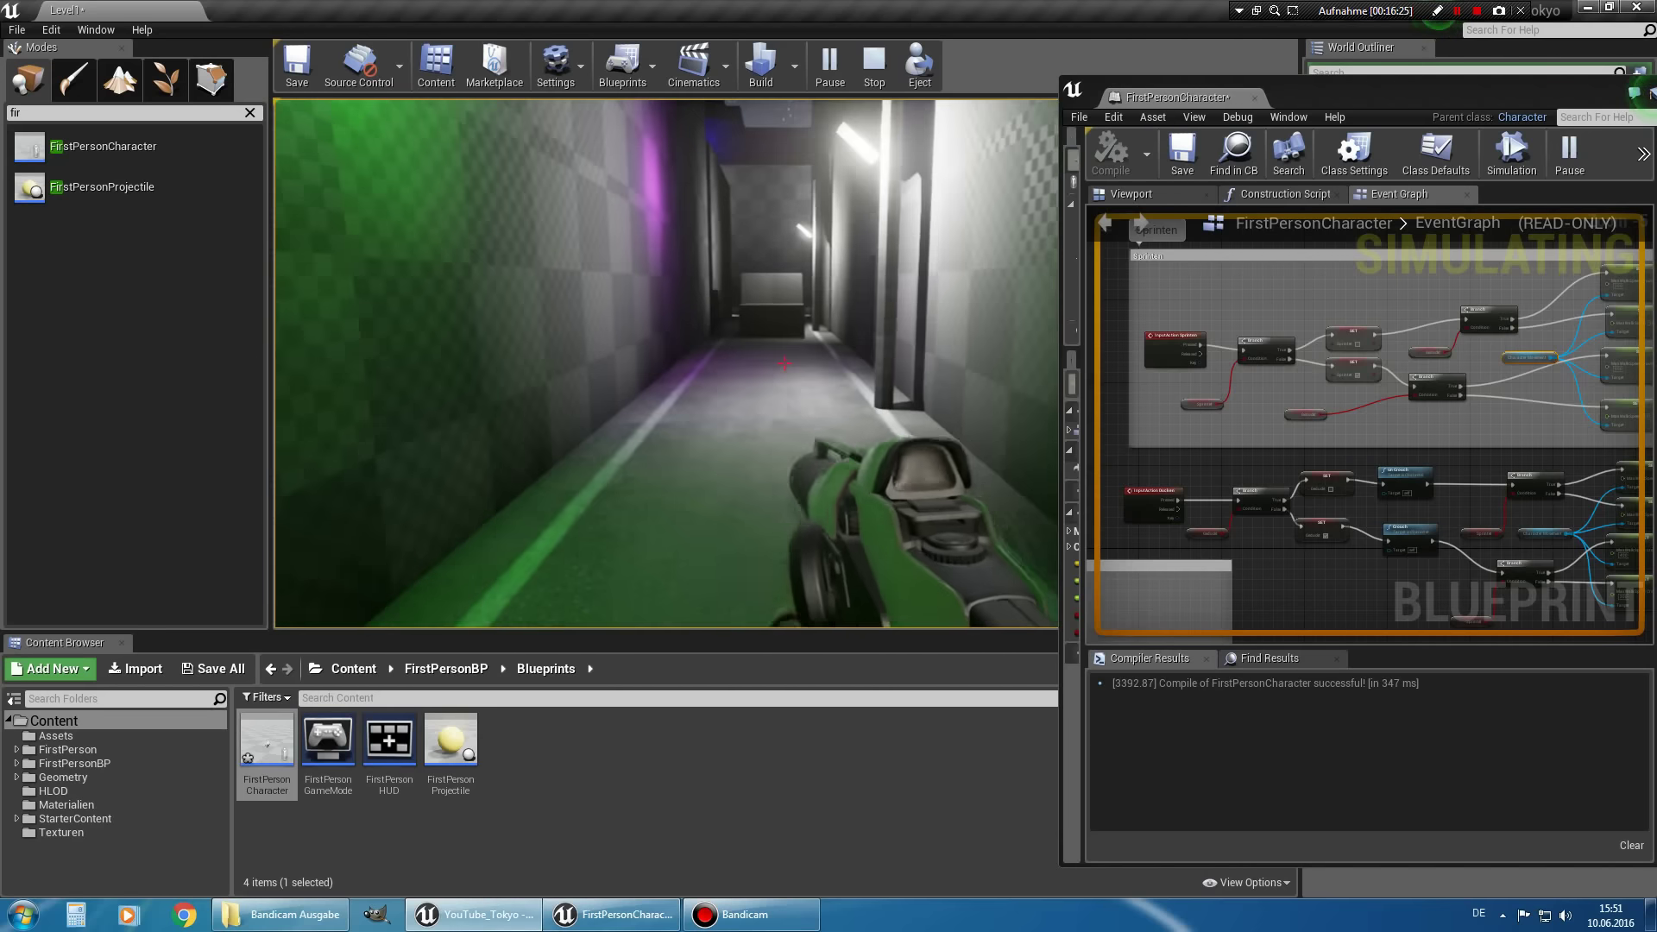
pyautogui.press('Escape')
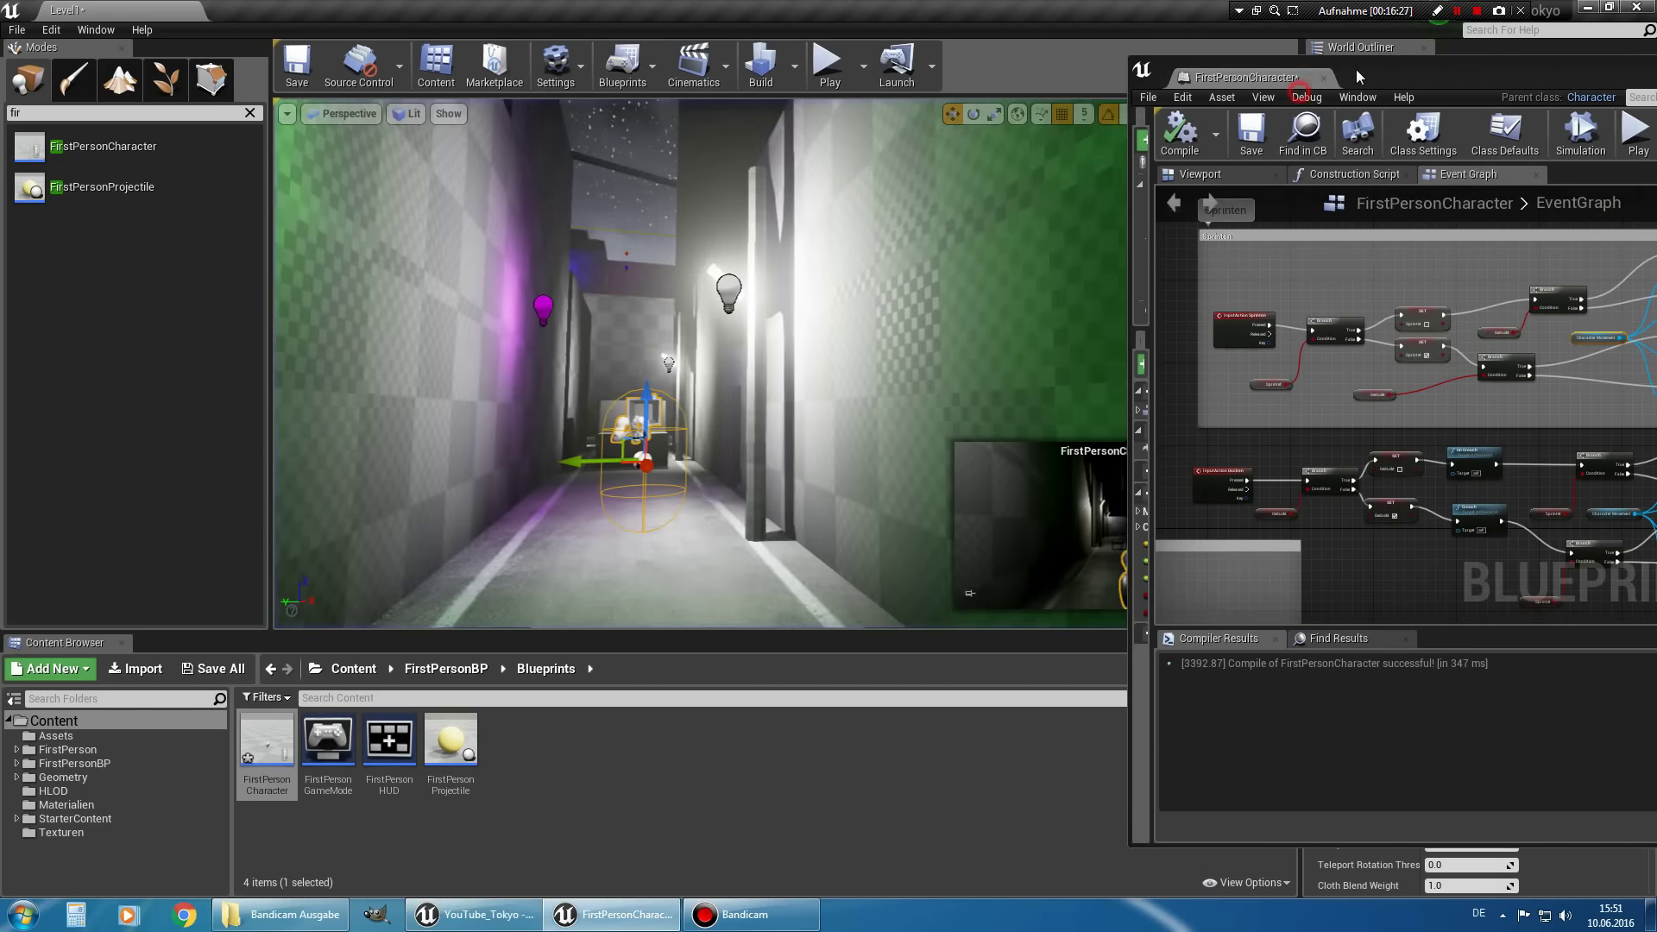
# Maximize the Blueprint editor and move the Jump comment group beside the Sprinten group.
pyautogui.moveTo(1400, 86); pyautogui.dragTo(1080, 74)
pyautogui.doubleClick(1079, 74)
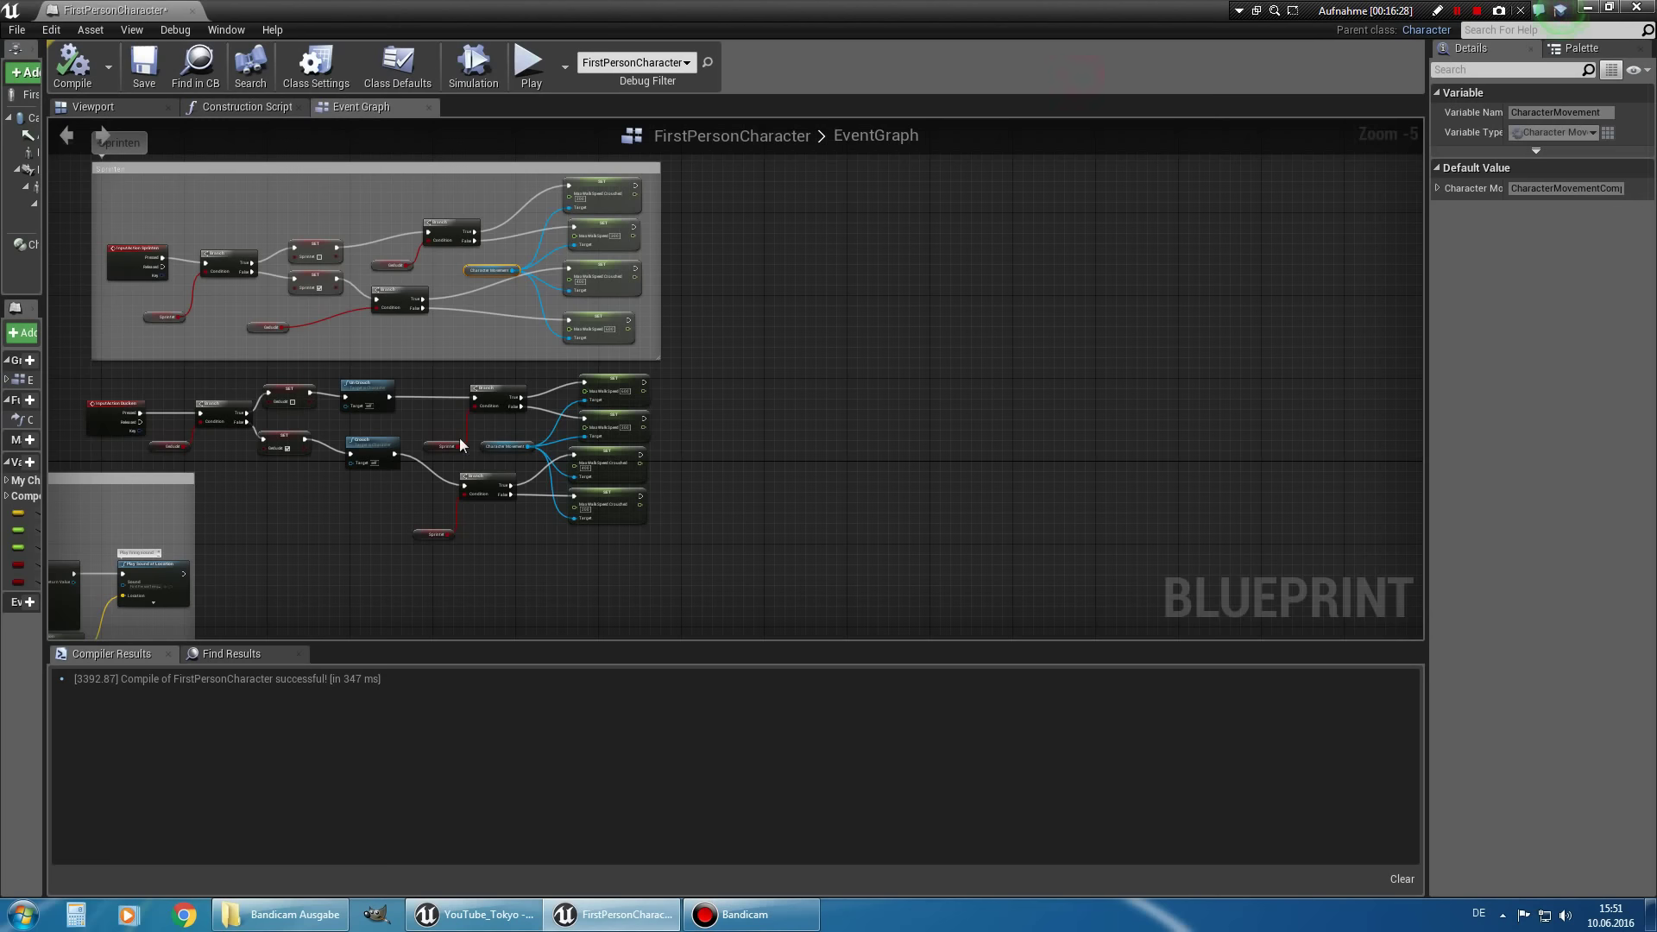
pyautogui.moveTo(42, 533); pyautogui.dragTo(188, 498)
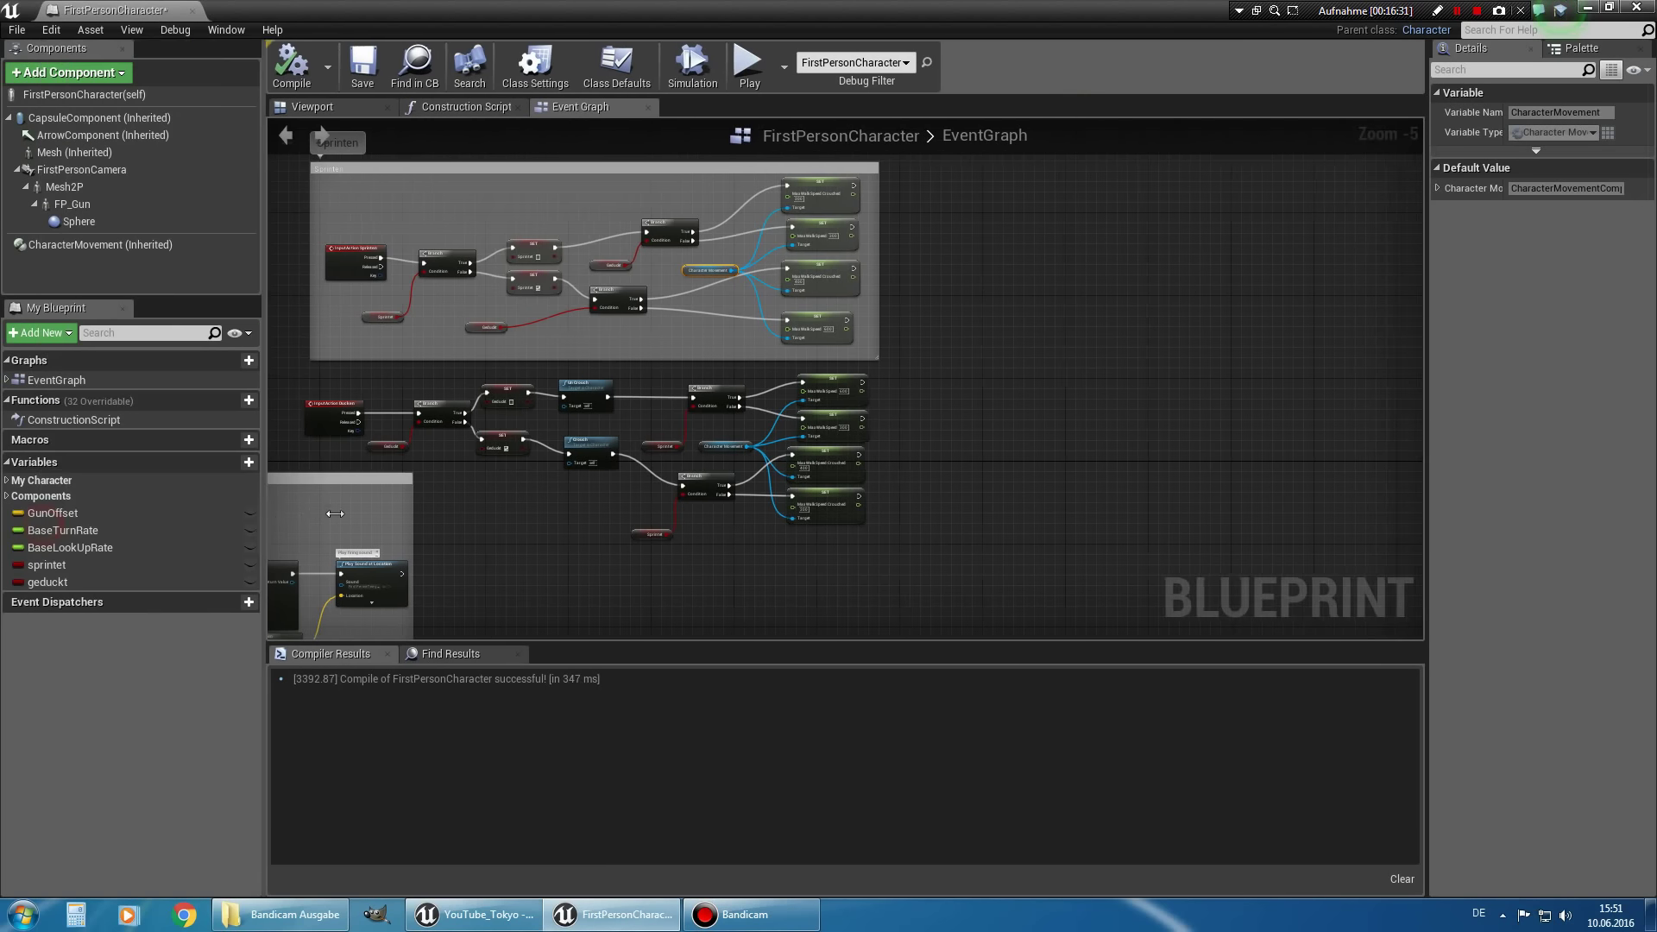
pyautogui.moveTo(399, 498); pyautogui.dragTo(1102, 369, button='right')
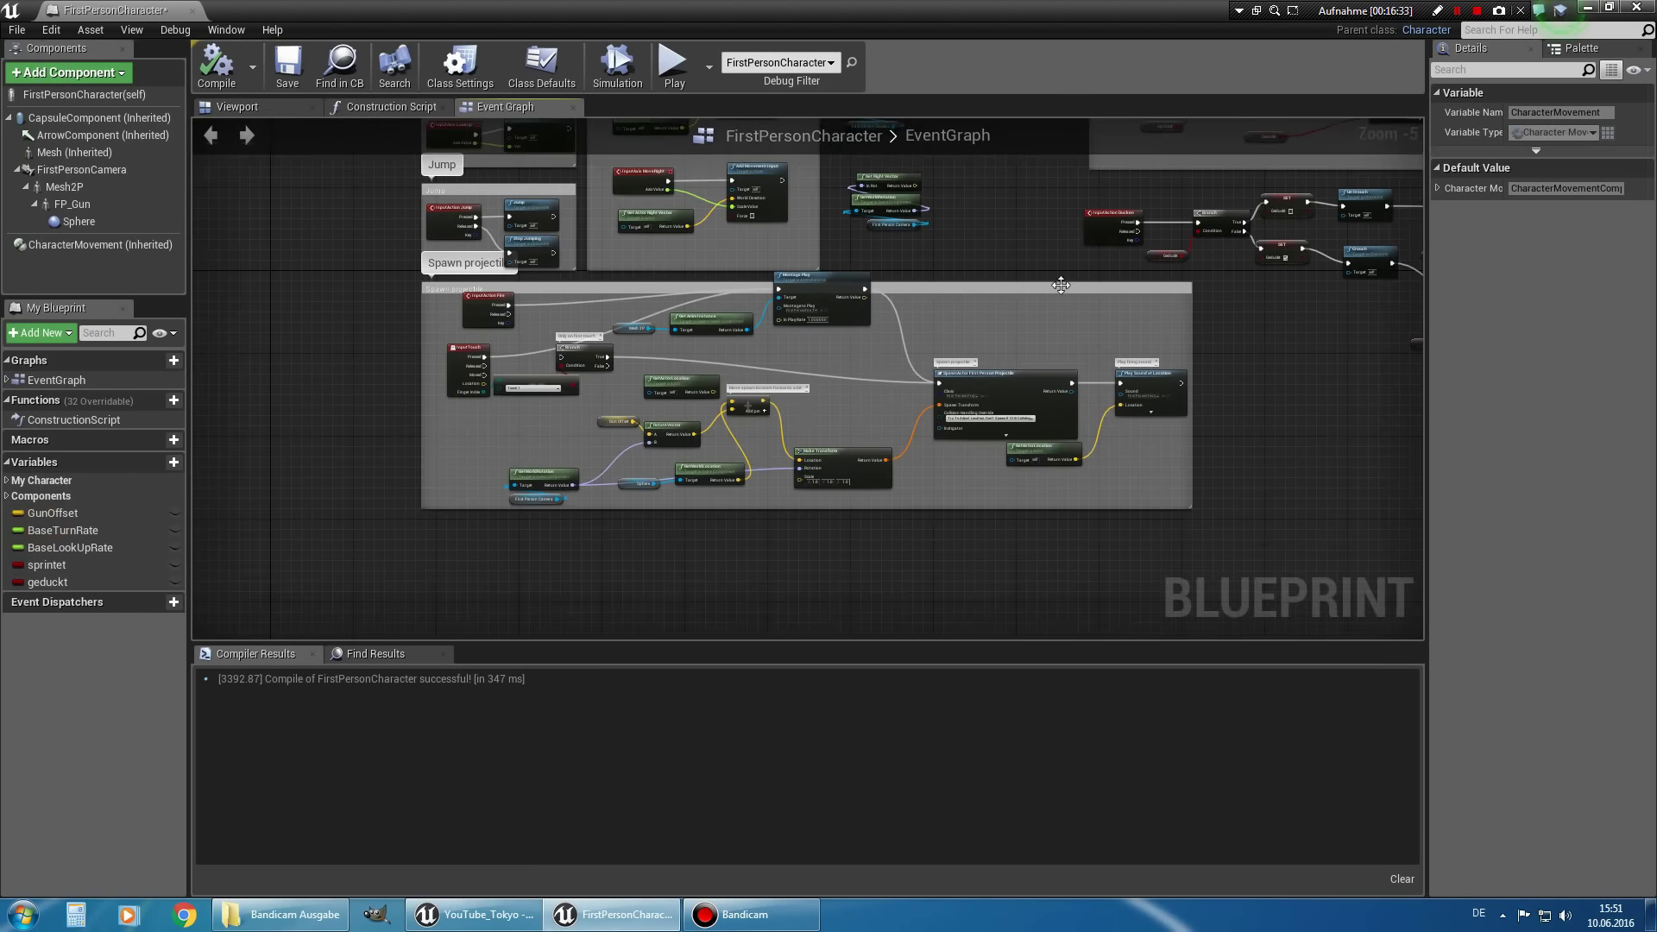
pyautogui.moveTo(814, 277); pyautogui.dragTo(709, 293, button='right')
pyautogui.moveTo(646, 316); pyautogui.dragTo(770, 373)
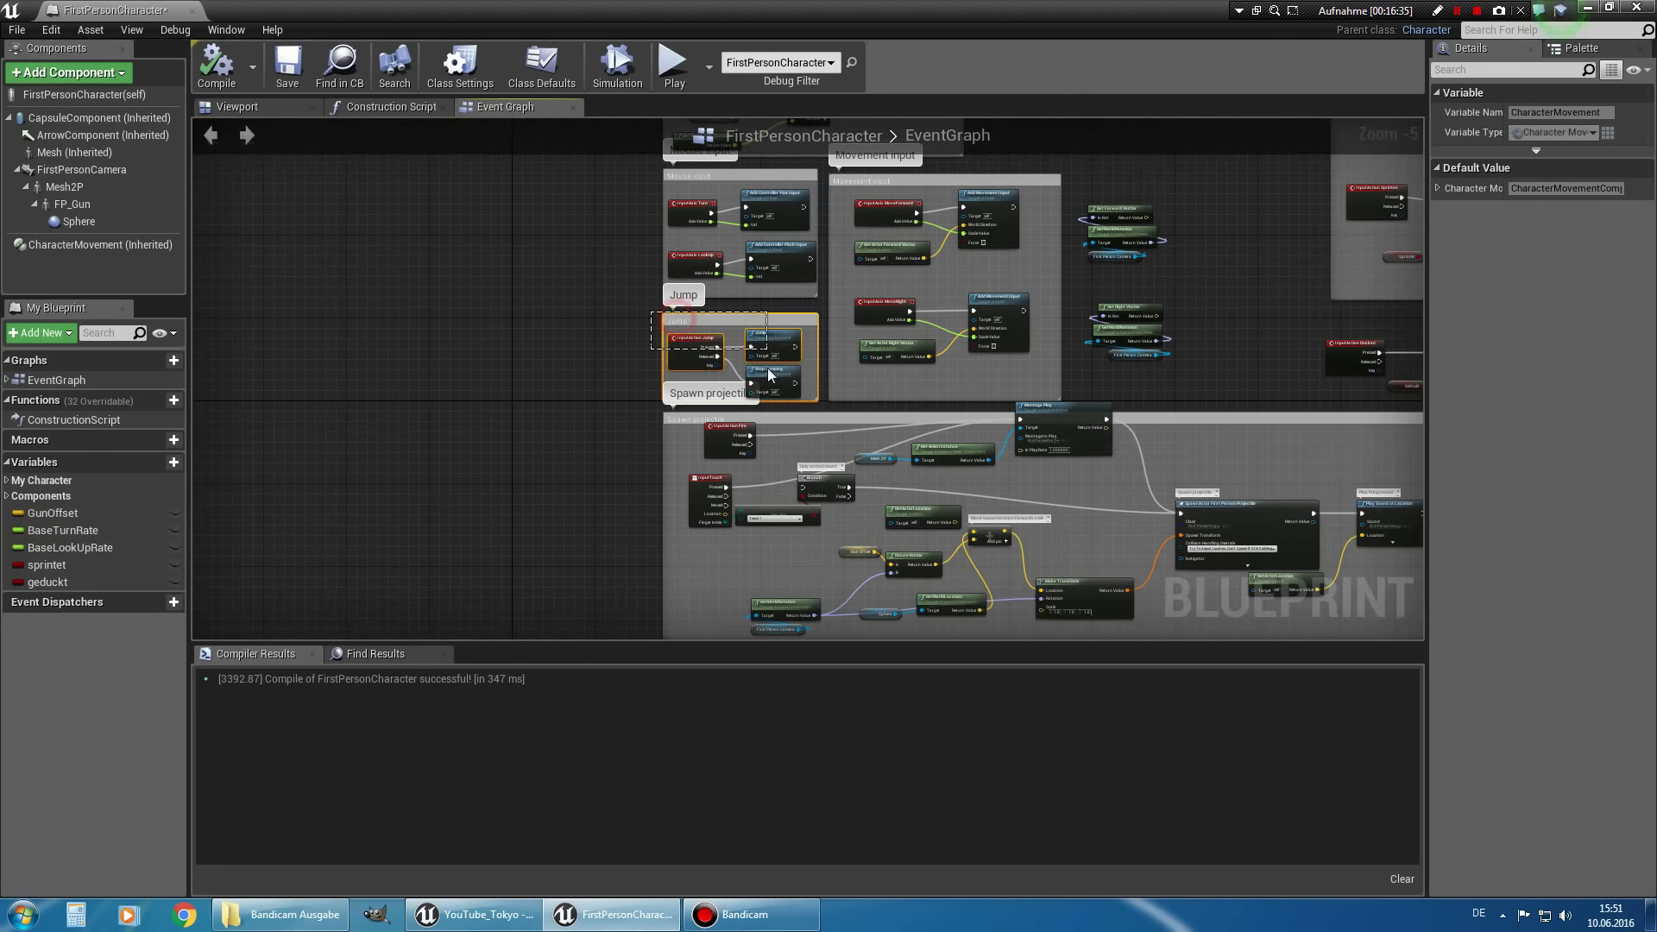
pyautogui.scroll(-3, 792, 357)
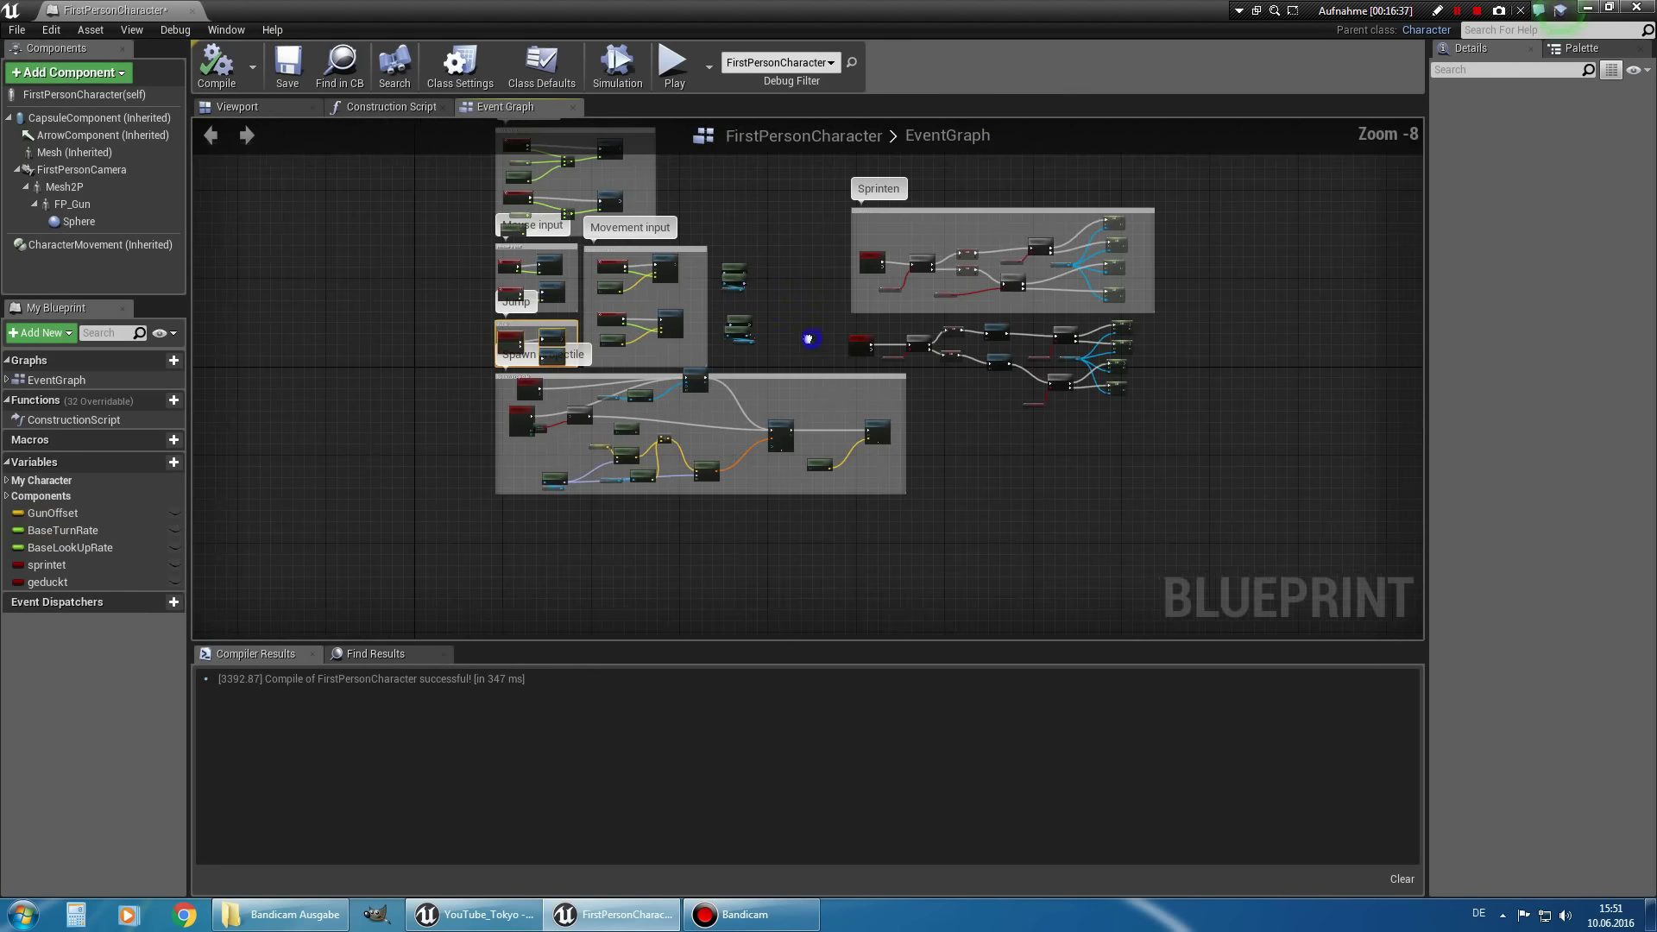
pyautogui.moveTo(428, 343); pyautogui.dragTo(1208, 280)
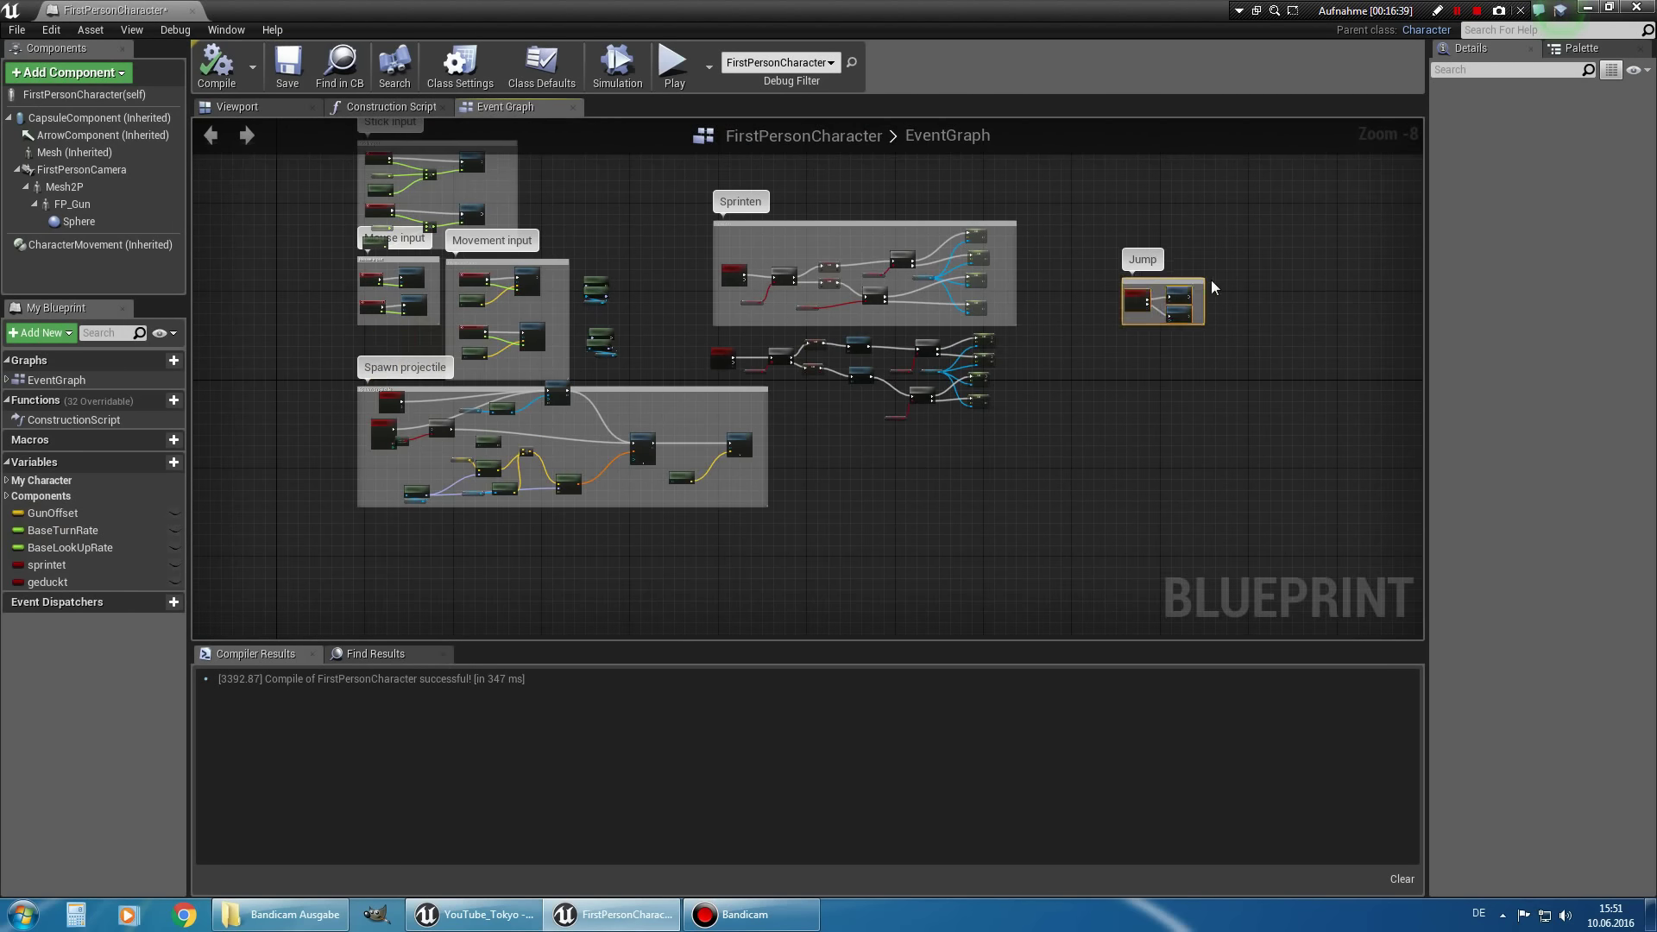
pyautogui.scroll(7, 1017, 440)
pyautogui.moveTo(831, 310); pyautogui.dragTo(1096, 421, button='right')
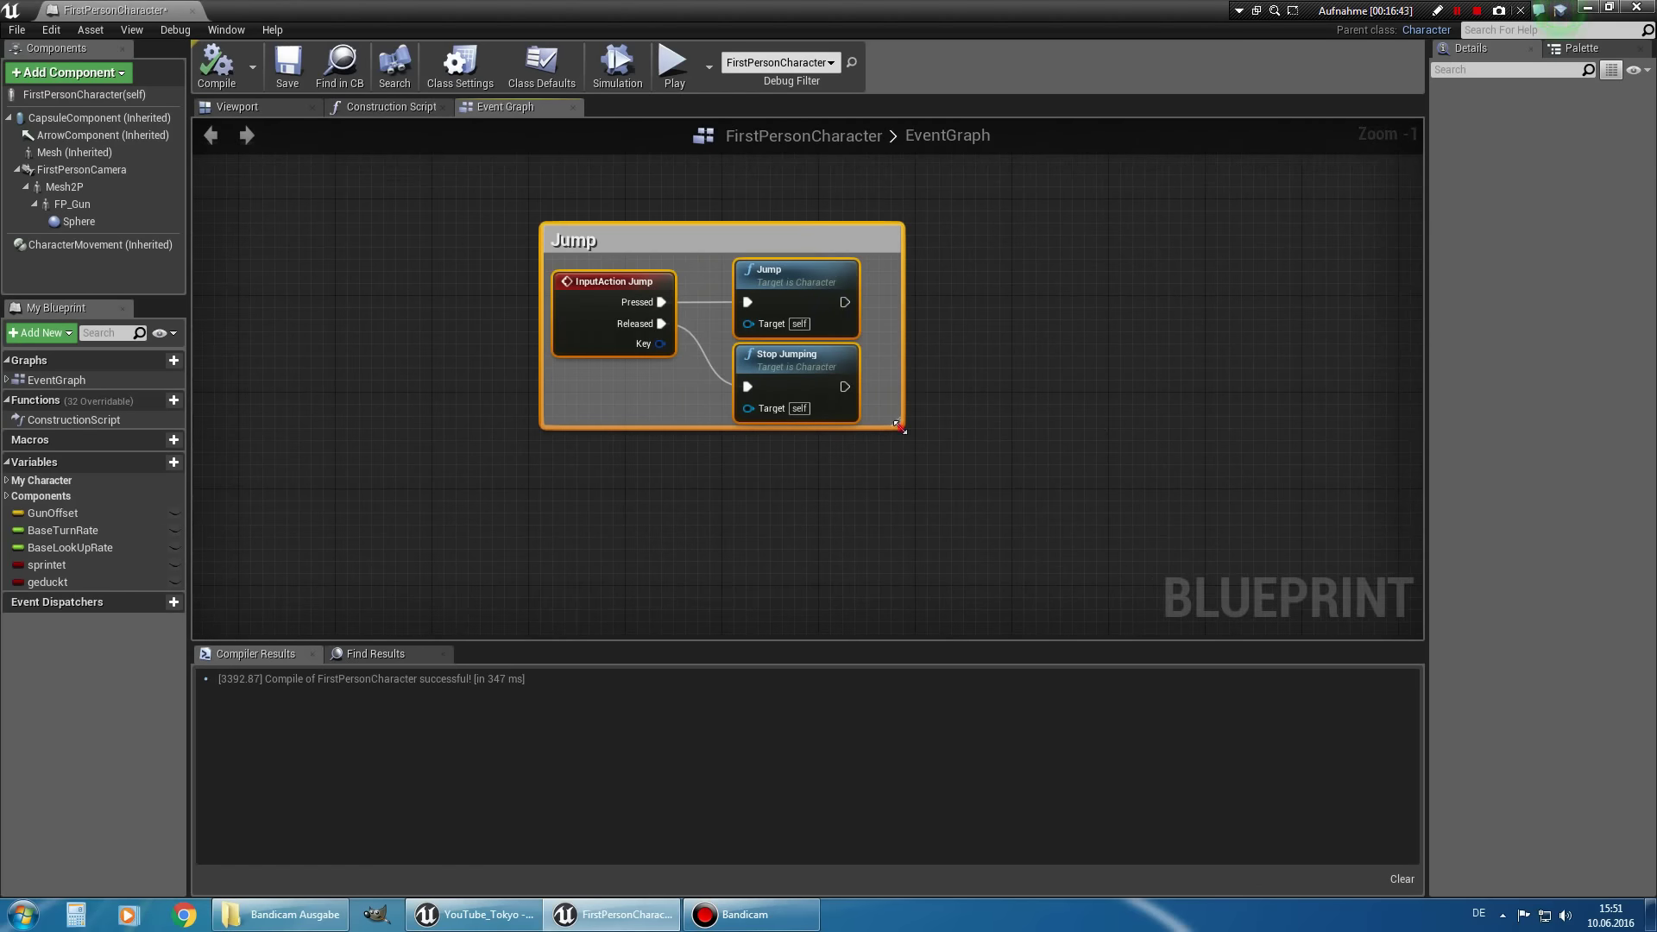
# Enlarge the Jump comment box and move the Jump node up and right.
pyautogui.moveTo(900, 423); pyautogui.dragTo(1124, 640)
pyautogui.moveTo(897, 253)
pyautogui.mouseDown()
pyautogui.moveTo(926, 304)
pyautogui.moveTo(939, 144)
pyautogui.mouseUp()
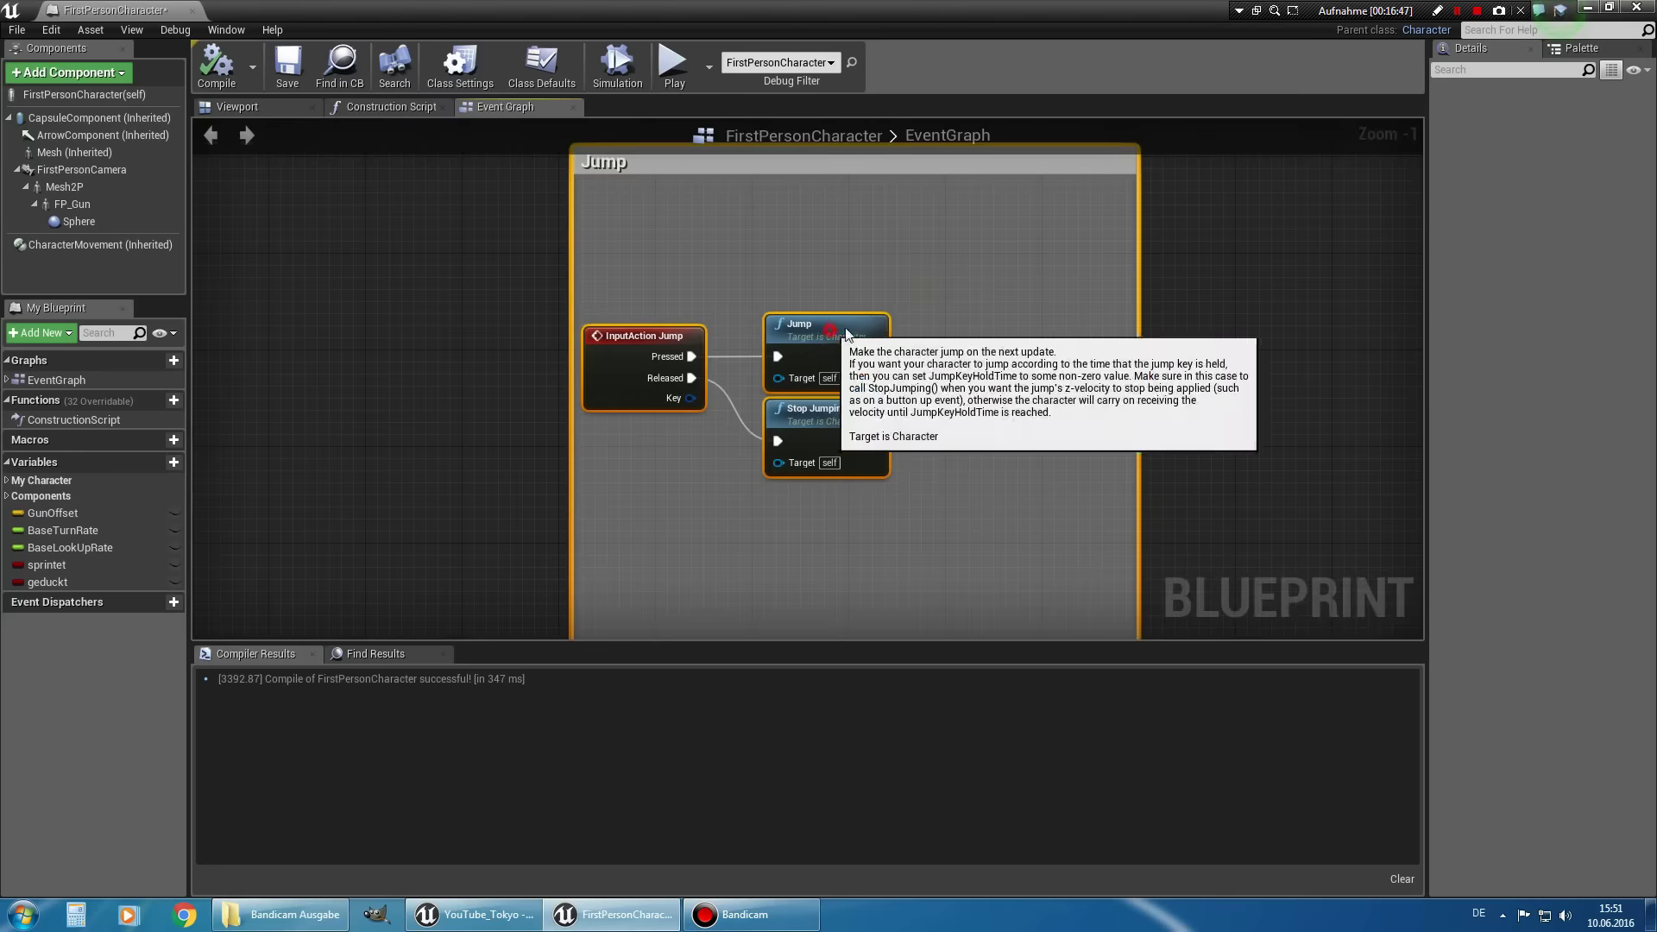
pyautogui.moveTo(862, 318); pyautogui.dragTo(765, 476, button='right')
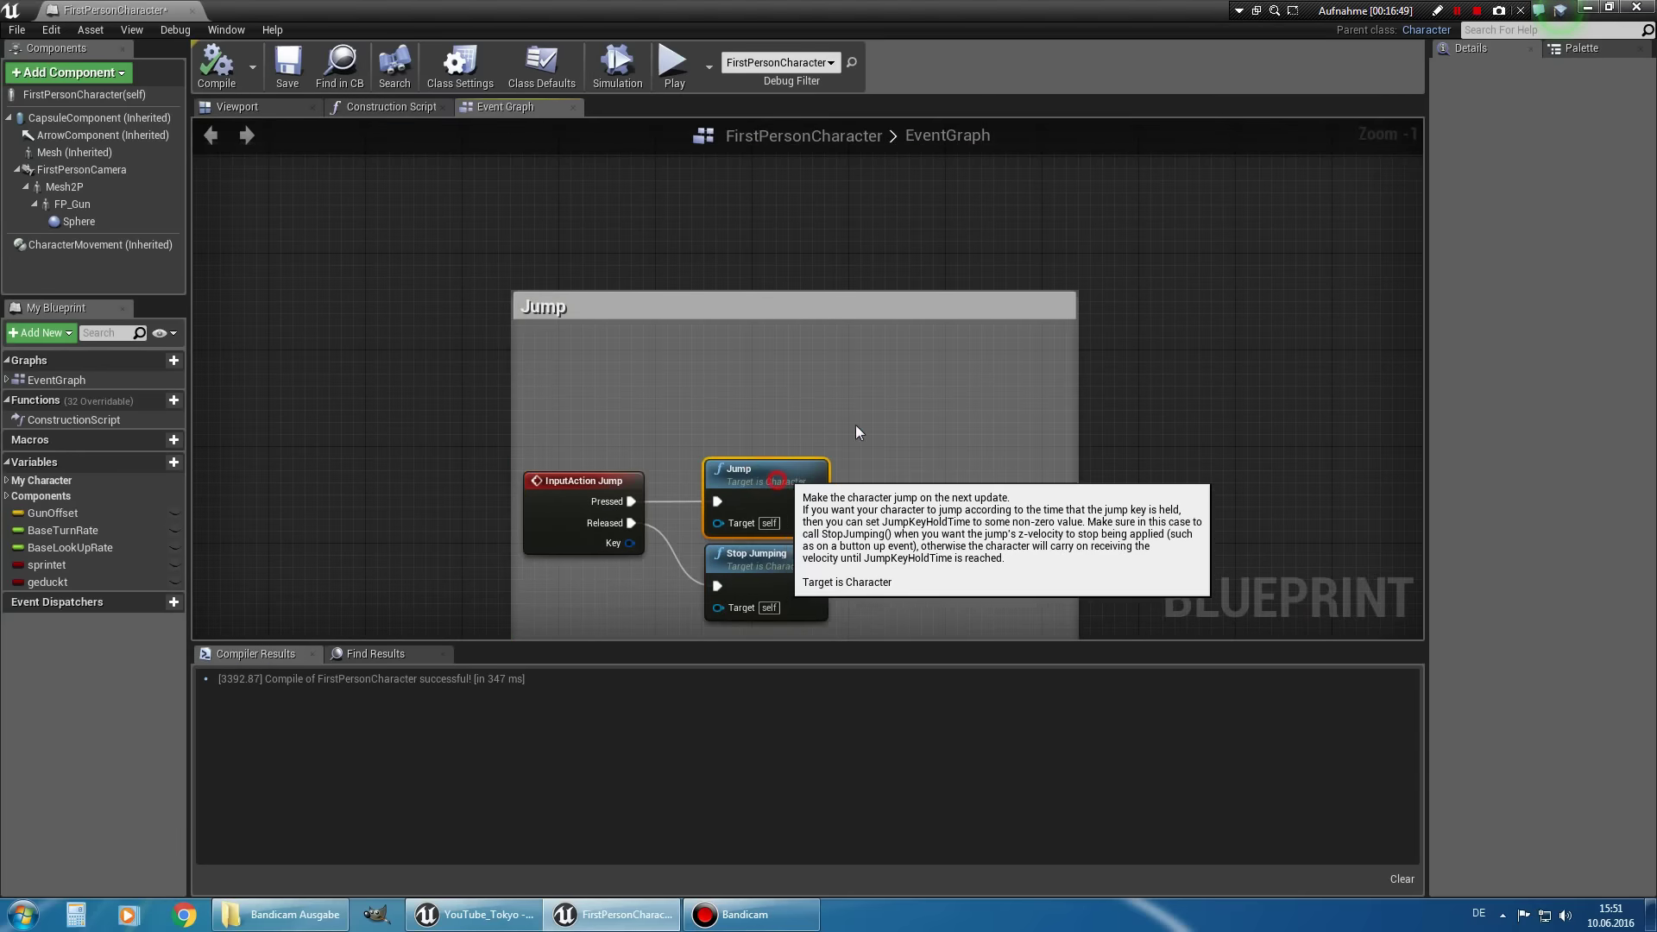
pyautogui.moveTo(765, 475); pyautogui.dragTo(934, 391)
# Detach Jump from the Pressed event and add a Sprintet getter feeding a new Branch node.
pyautogui.keyDown('alt'); pyautogui.click(632, 501); pyautogui.keyUp('alt')
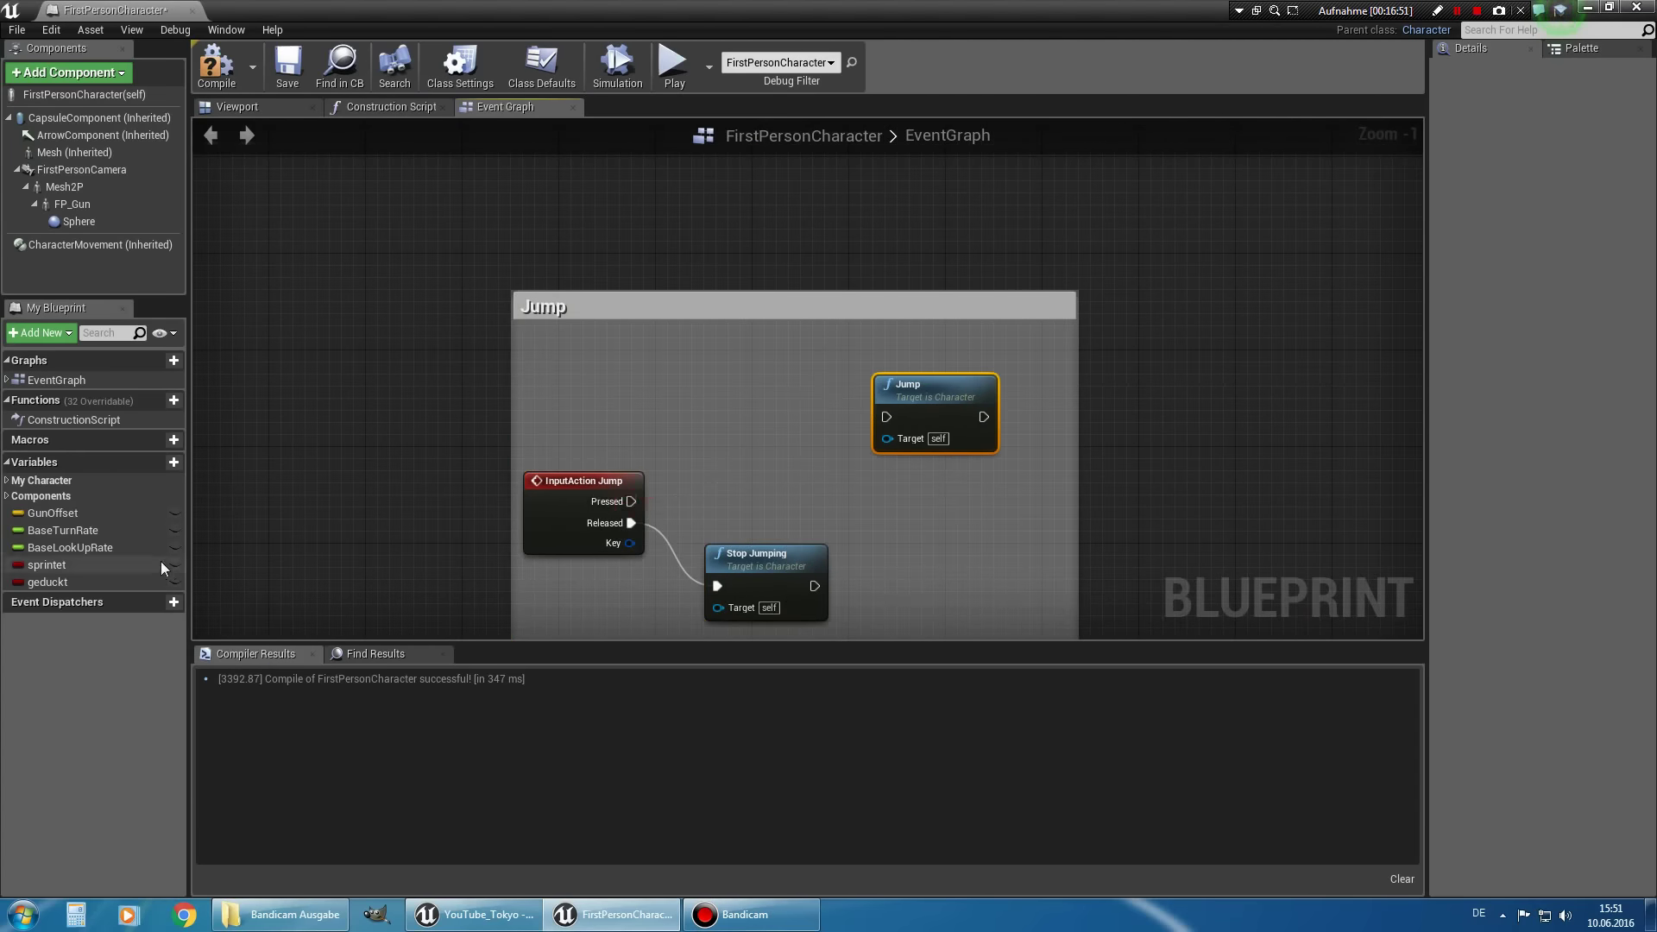
pyautogui.moveTo(84, 566); pyautogui.dragTo(703, 472)
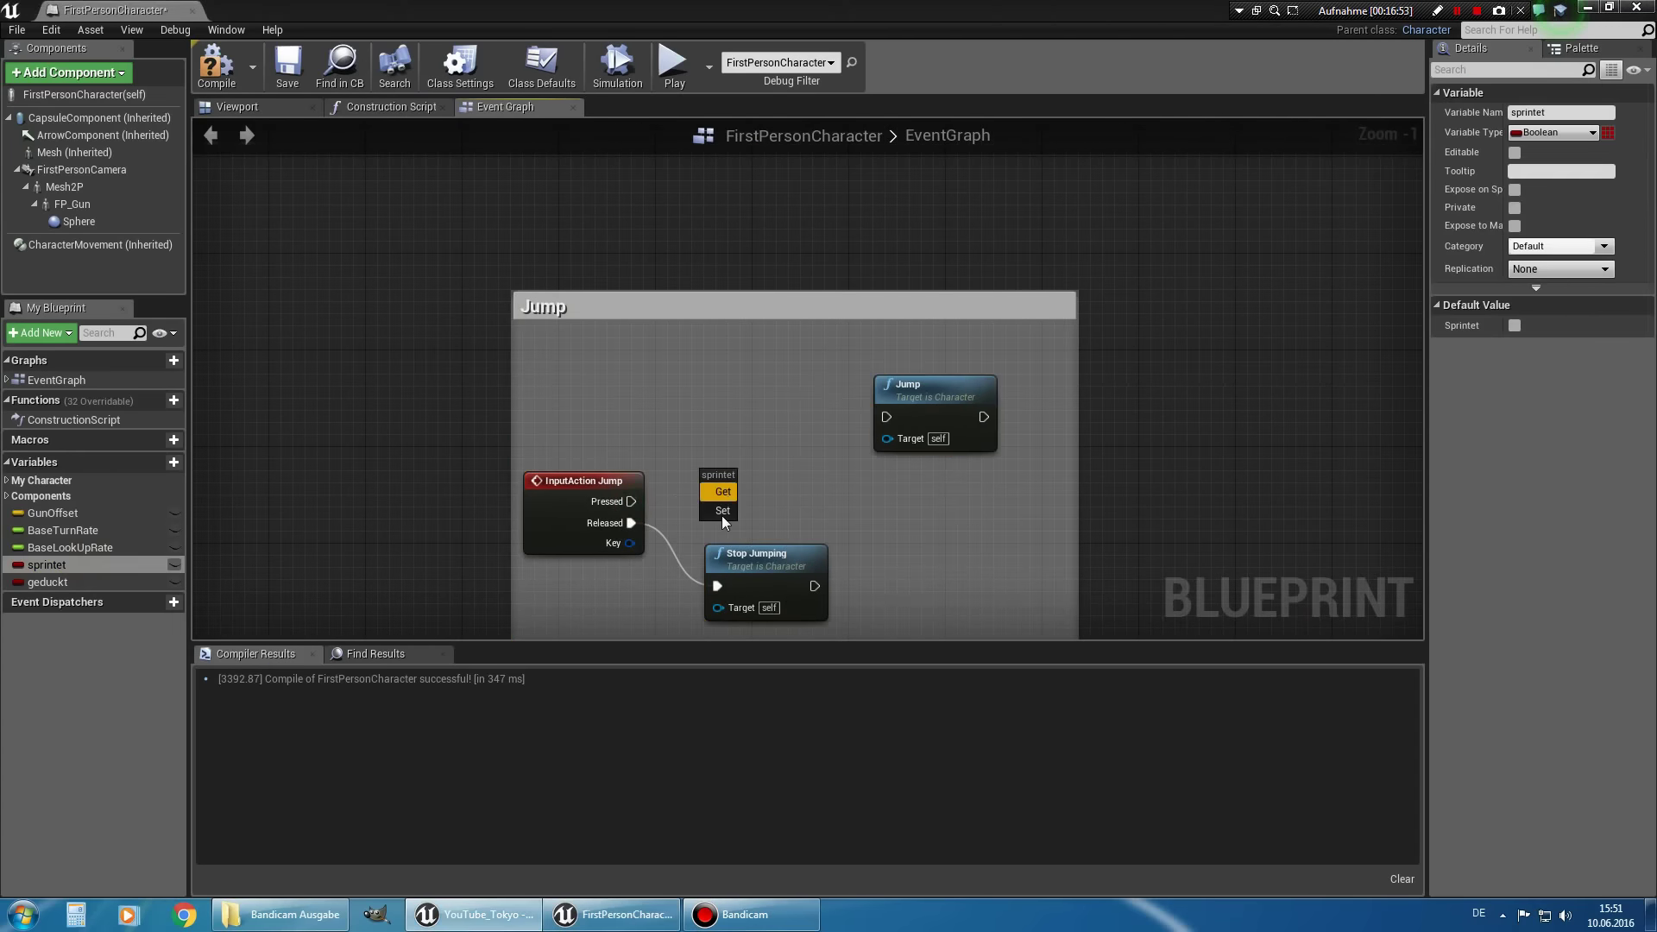
pyautogui.click(738, 490)
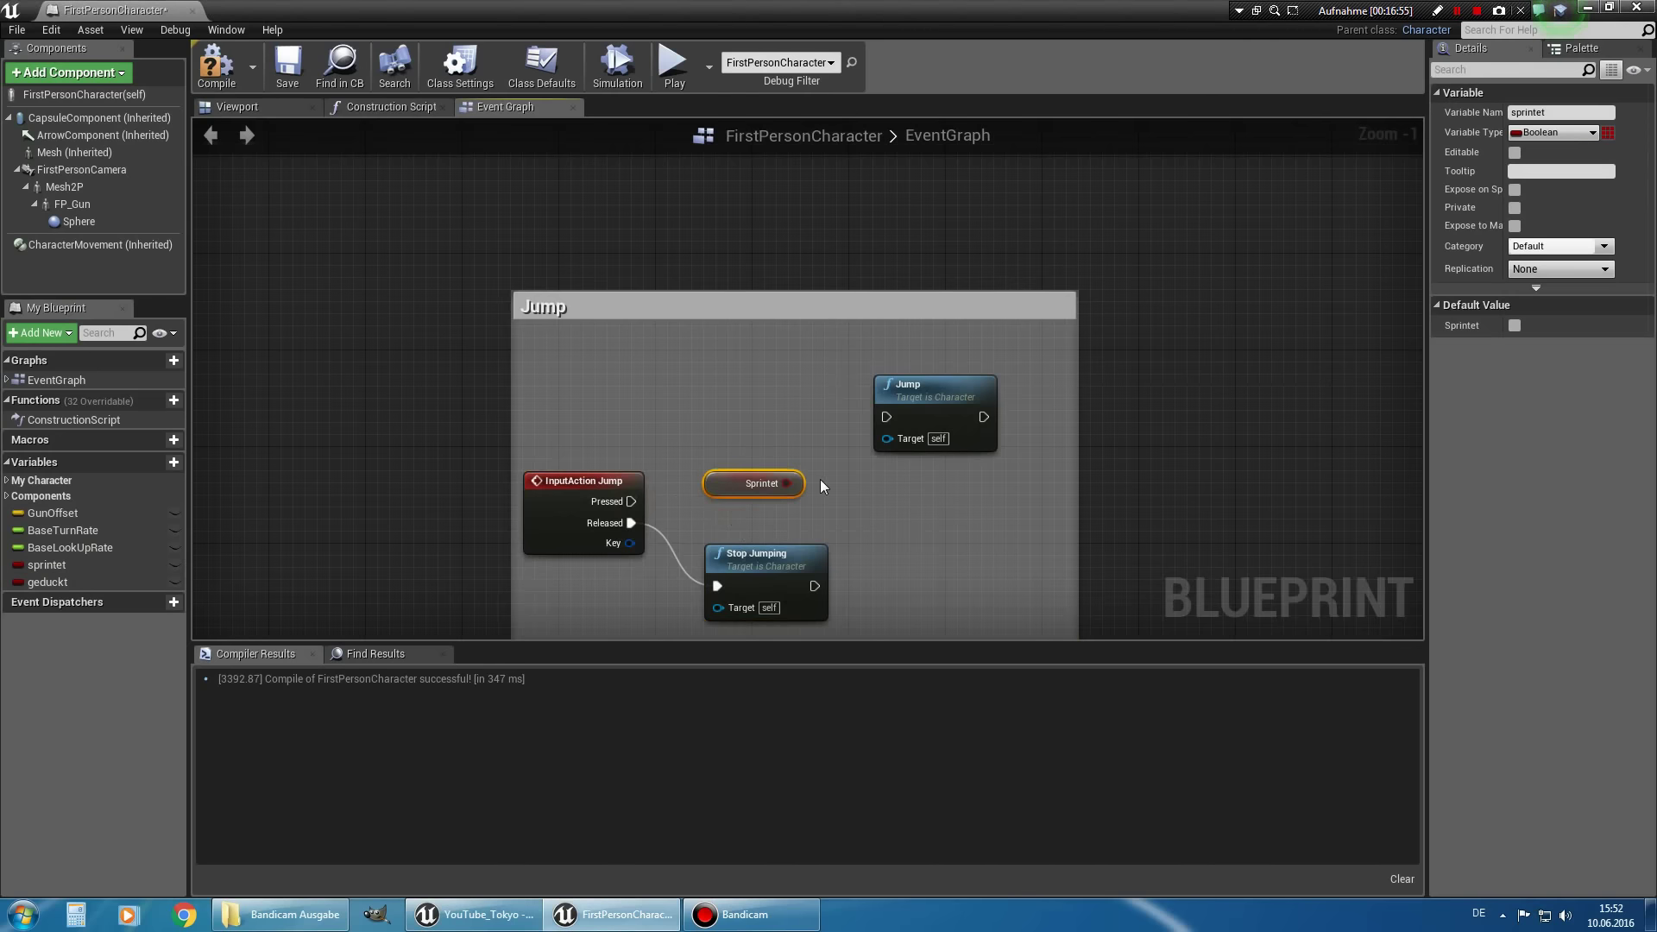
pyautogui.moveTo(792, 415); pyautogui.dragTo(791, 407)
pyautogui.write('branch')
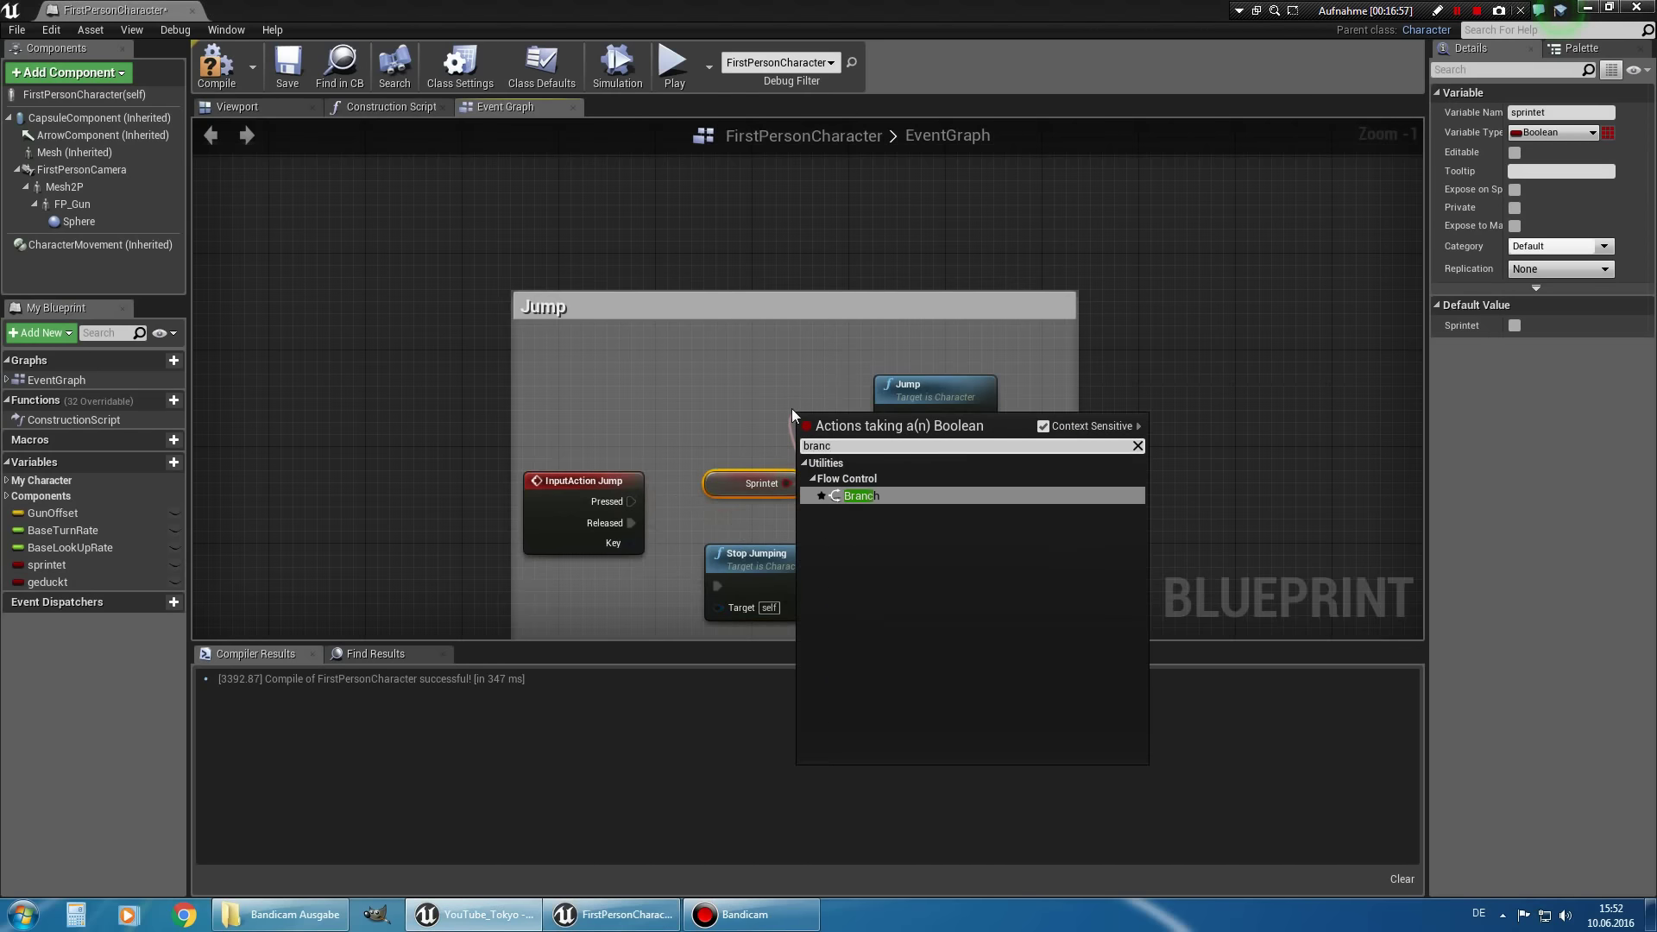
pyautogui.press('Return')
# Wire Pressed into the Branch on Sprintet and Released into Stop Jumping, then widen the Jump comment box.
pyautogui.moveTo(949, 386); pyautogui.dragTo(1031, 359)
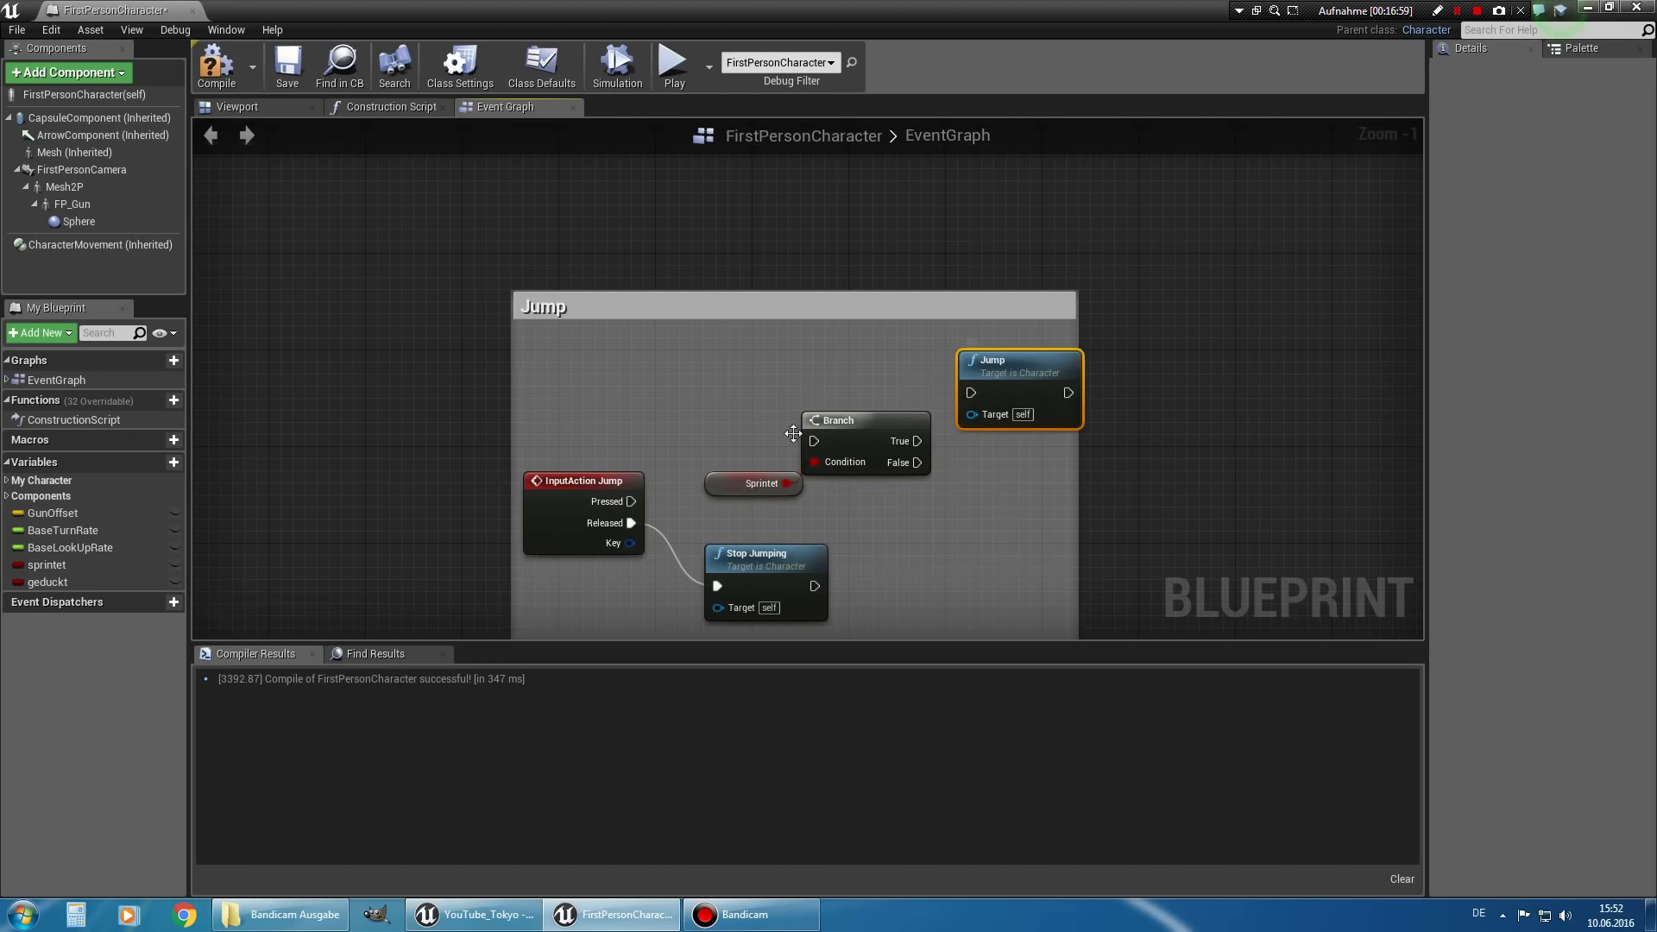
pyautogui.moveTo(633, 501)
pyautogui.mouseDown()
pyautogui.moveTo(828, 426)
pyautogui.moveTo(814, 442)
pyautogui.mouseUp()
pyautogui.moveTo(630, 523); pyautogui.dragTo(717, 586)
pyautogui.moveTo(903, 494); pyautogui.dragTo(701, 468, button='right')
pyautogui.click(542, 491)
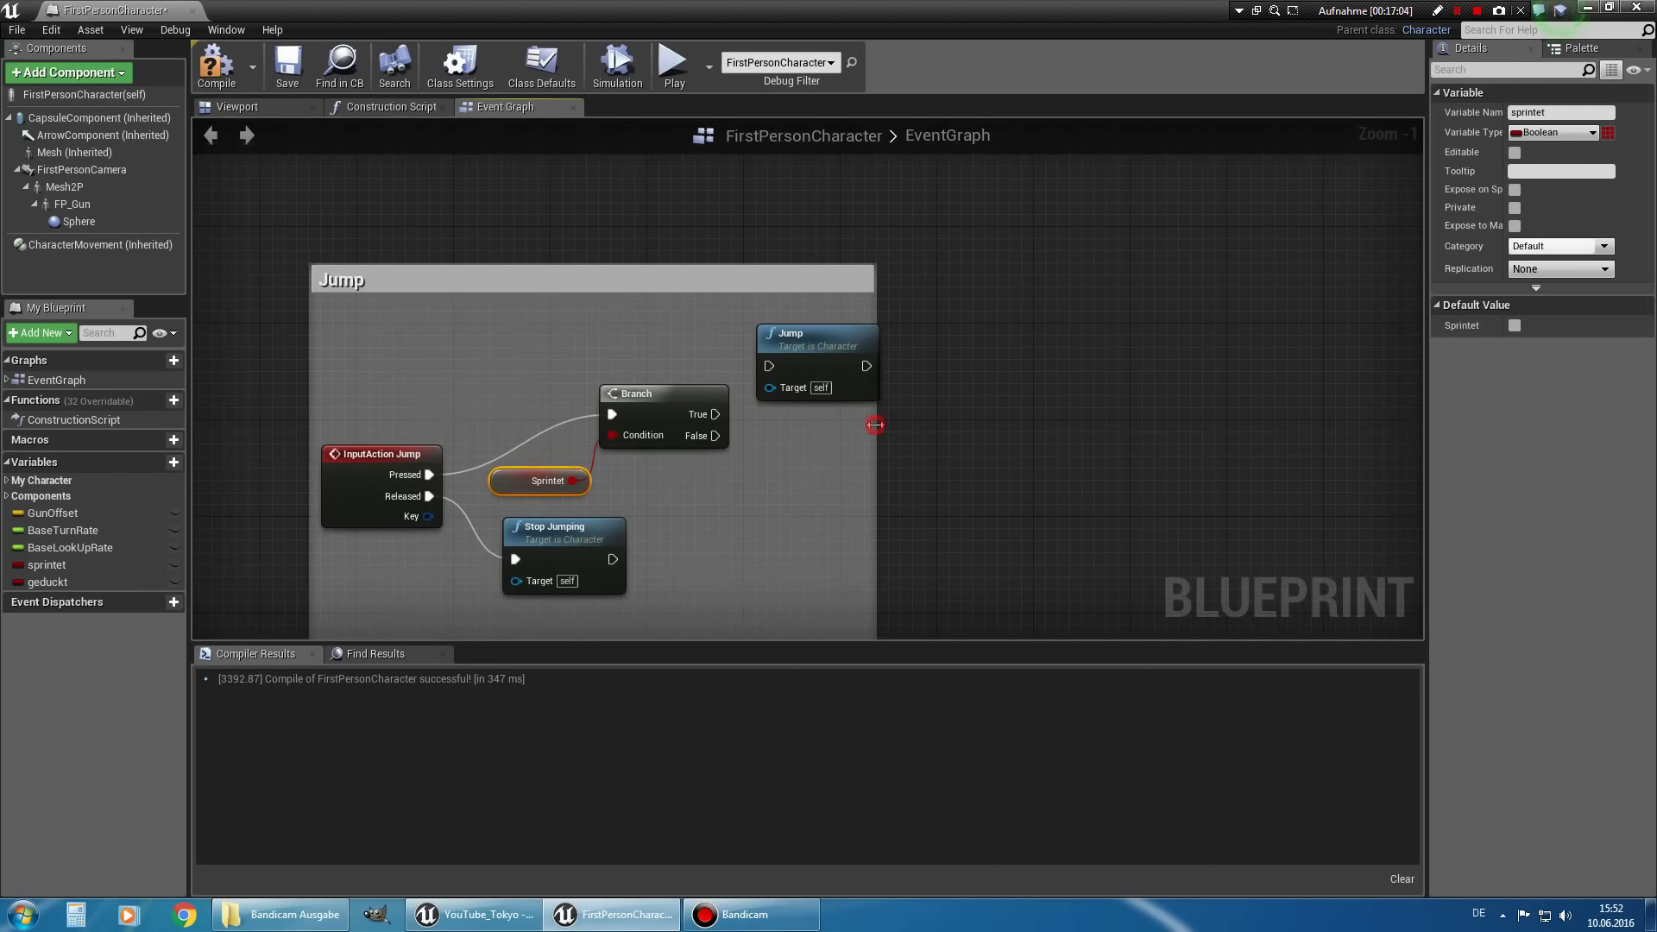
pyautogui.moveTo(878, 423); pyautogui.dragTo(971, 425)
pyautogui.moveTo(887, 348); pyautogui.dragTo(1008, 397)
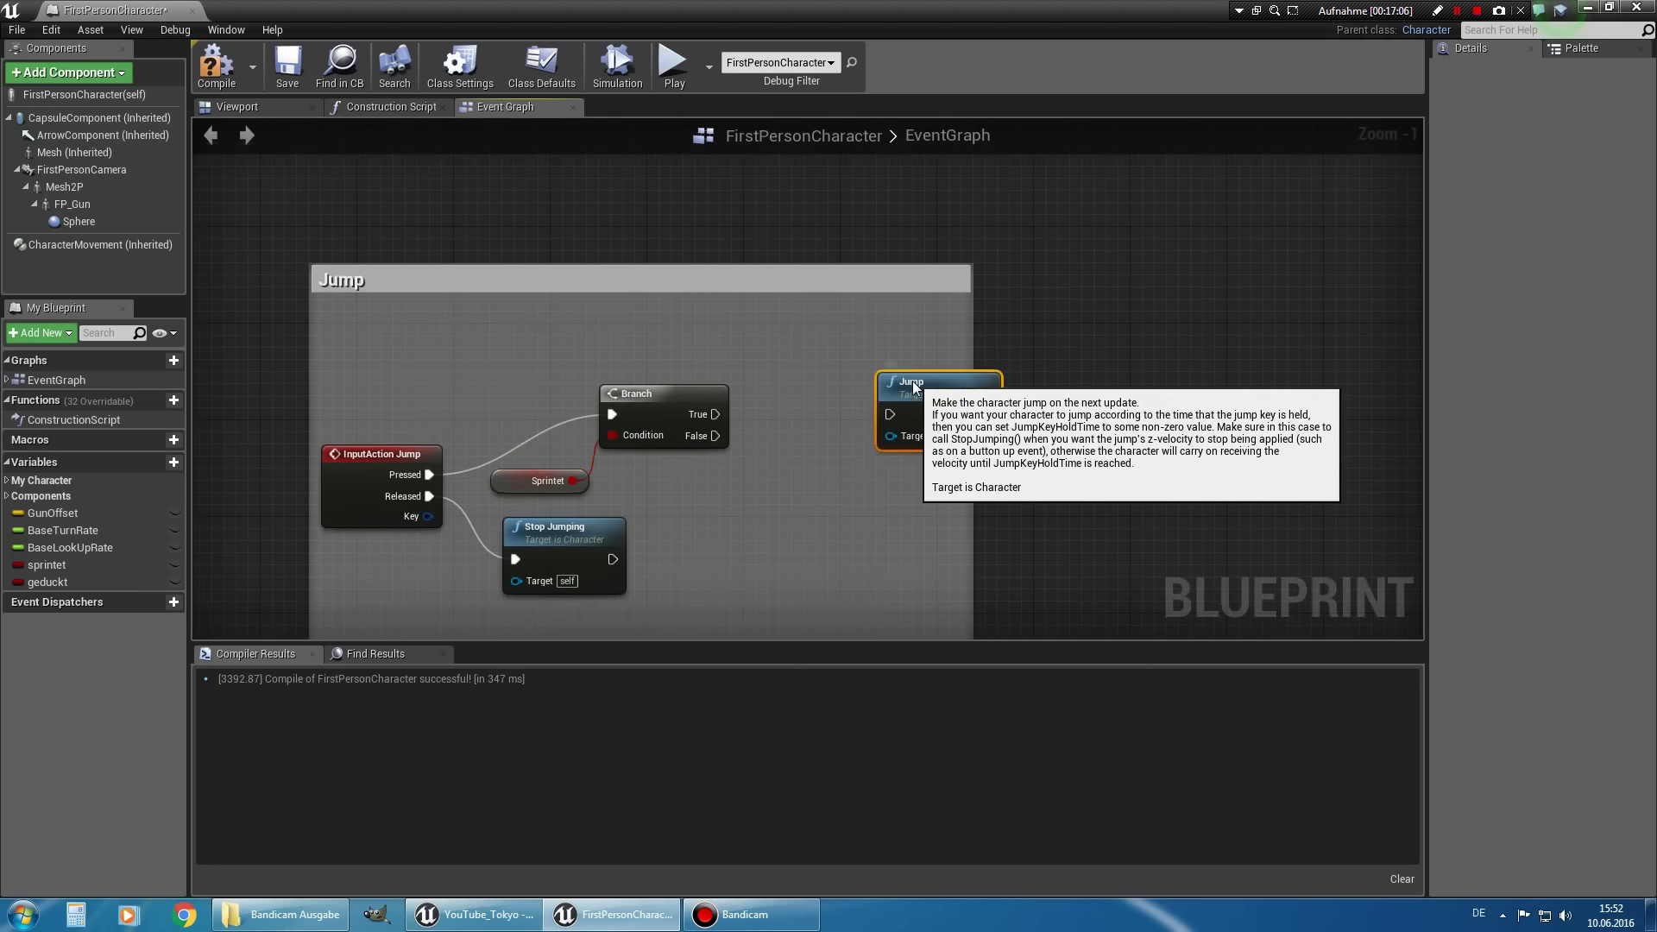
pyautogui.click(90, 246)
# Drag in a Character Movement reference and add a Set Jump Z Velocity node from it via 'zv'.
pyautogui.moveTo(89, 249); pyautogui.dragTo(699, 511)
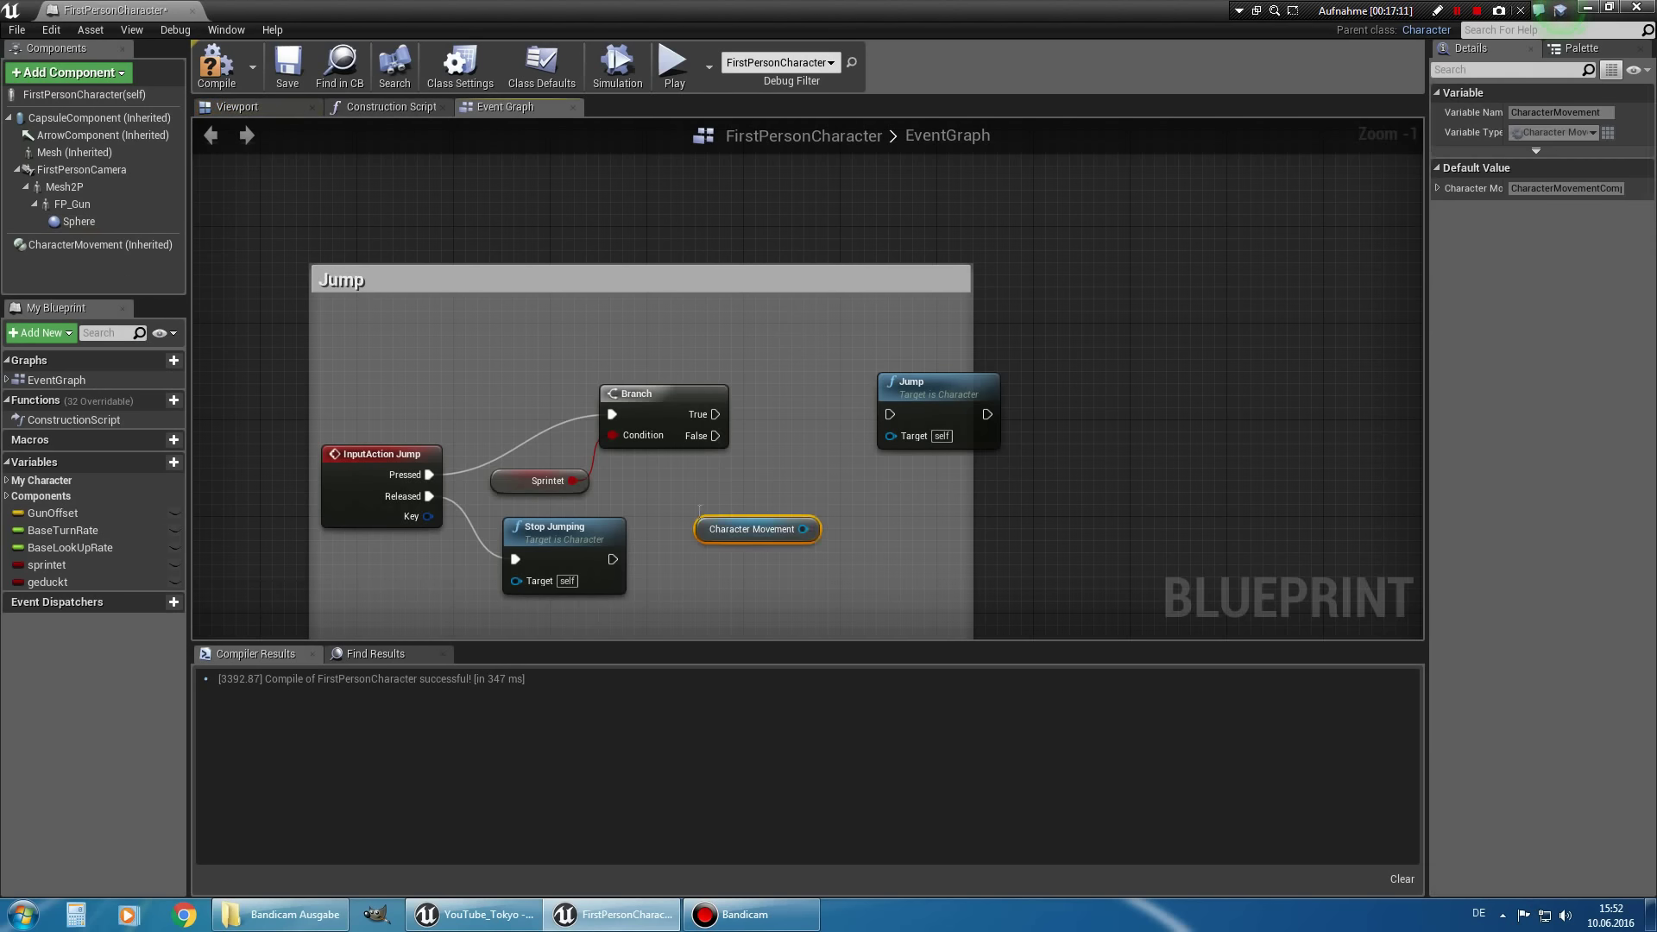
pyautogui.moveTo(129, 10); pyautogui.dragTo(284, 9)
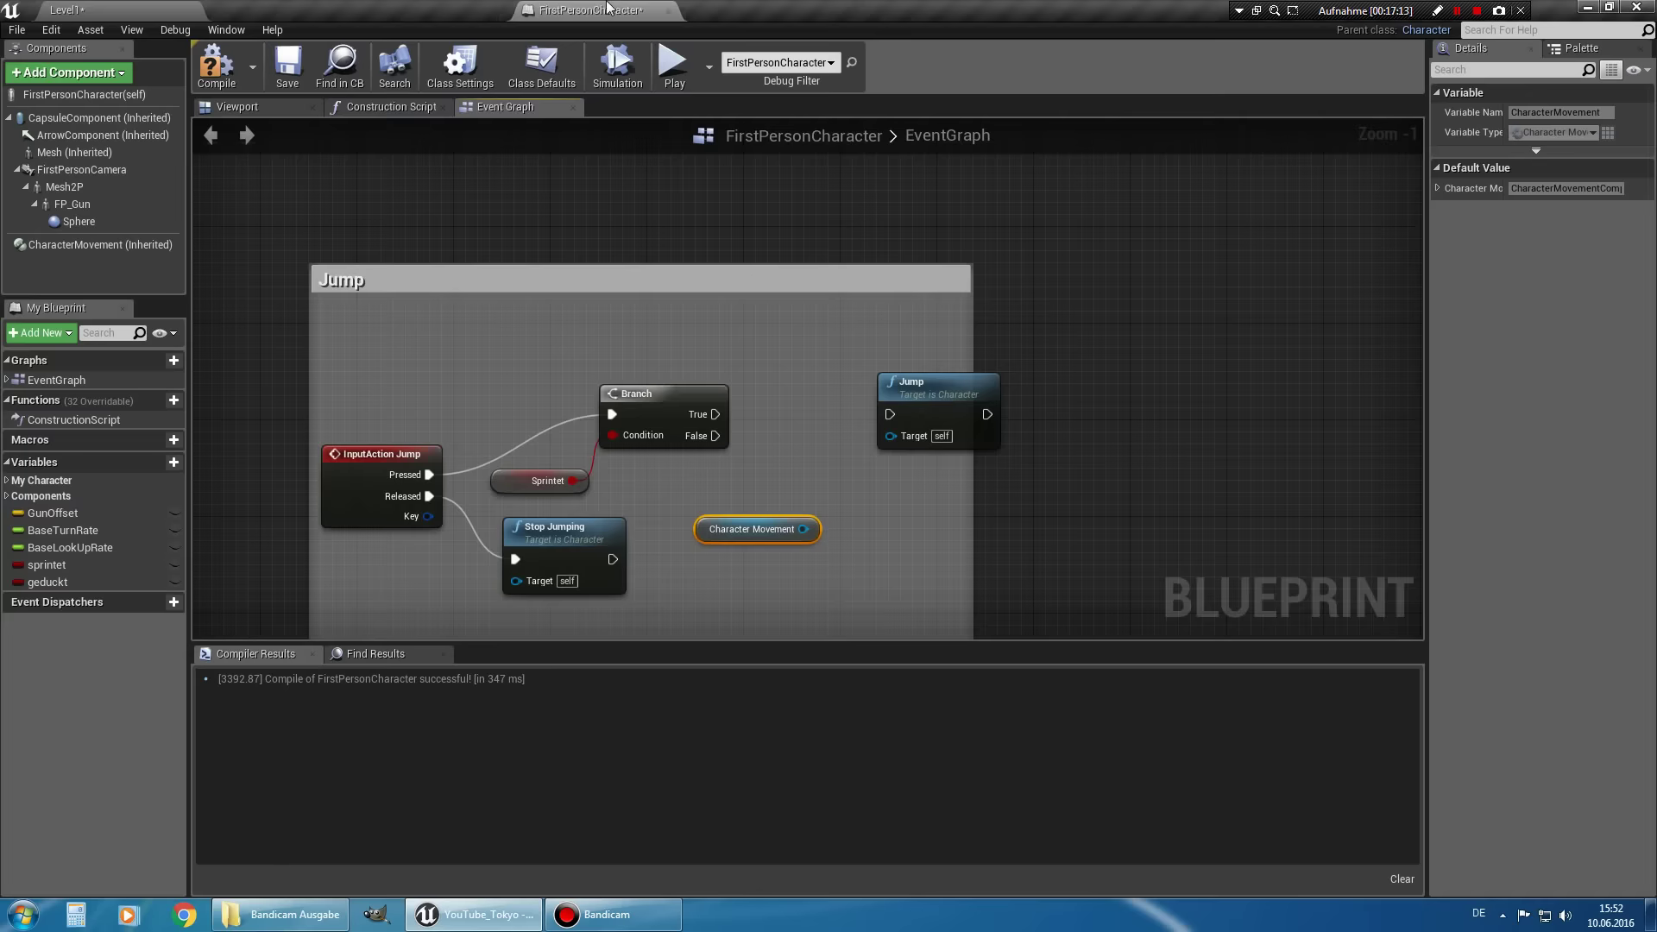
pyautogui.moveTo(852, 635); pyautogui.dragTo(814, 591, button='right')
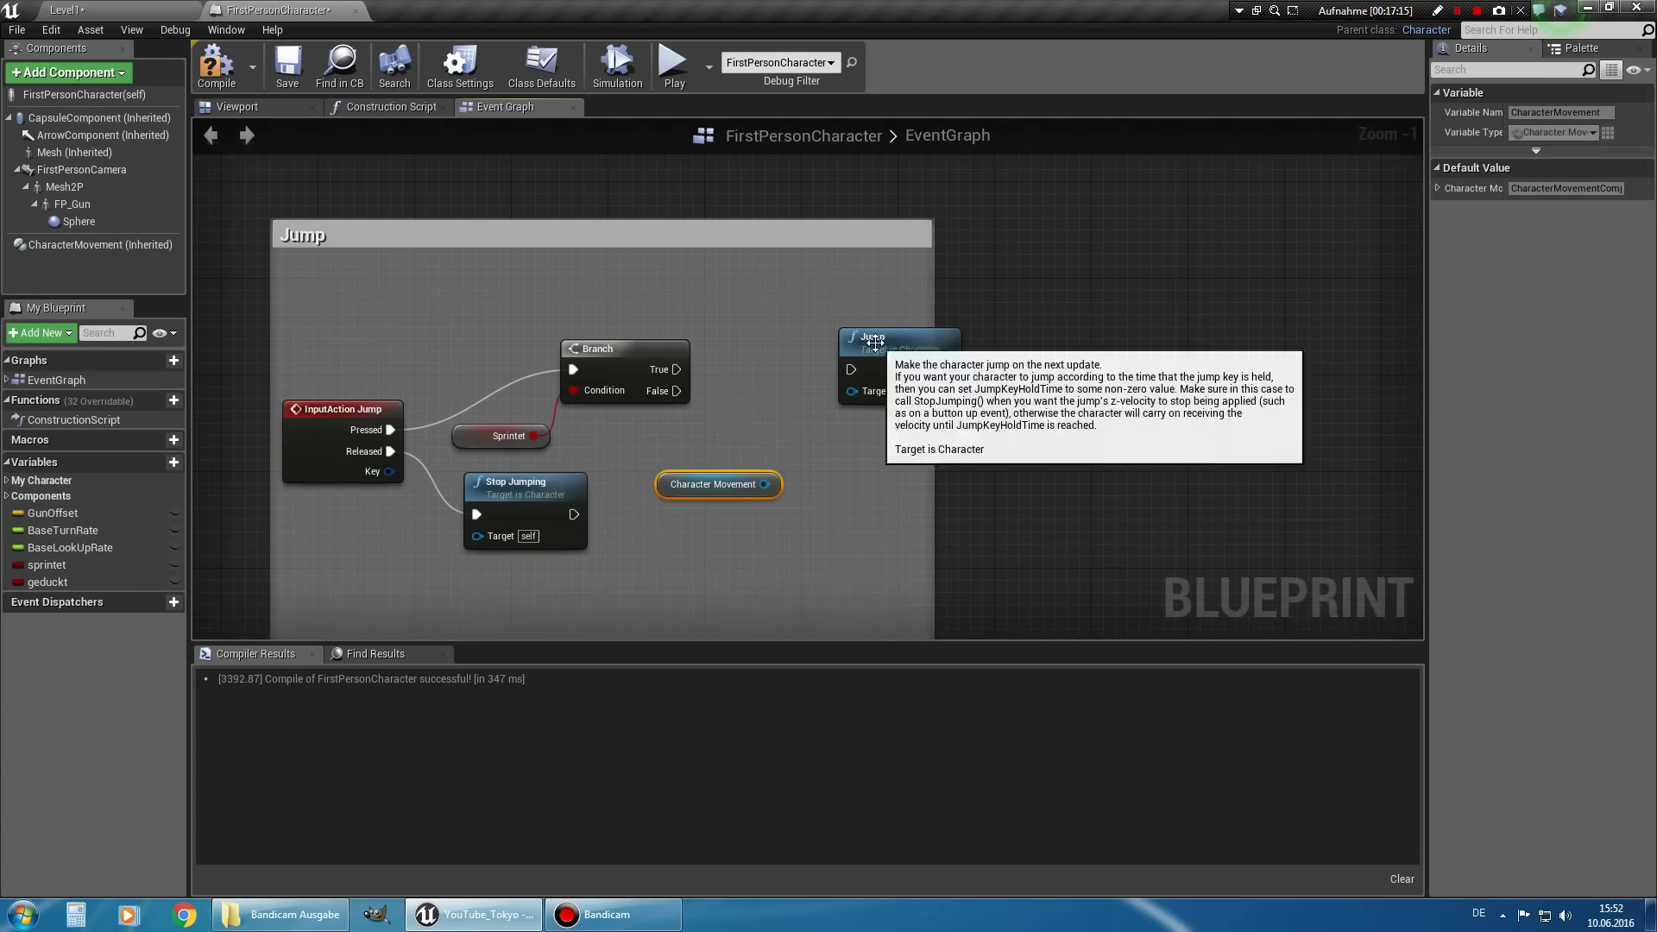
pyautogui.click(863, 323)
pyautogui.moveTo(764, 484); pyautogui.dragTo(811, 435)
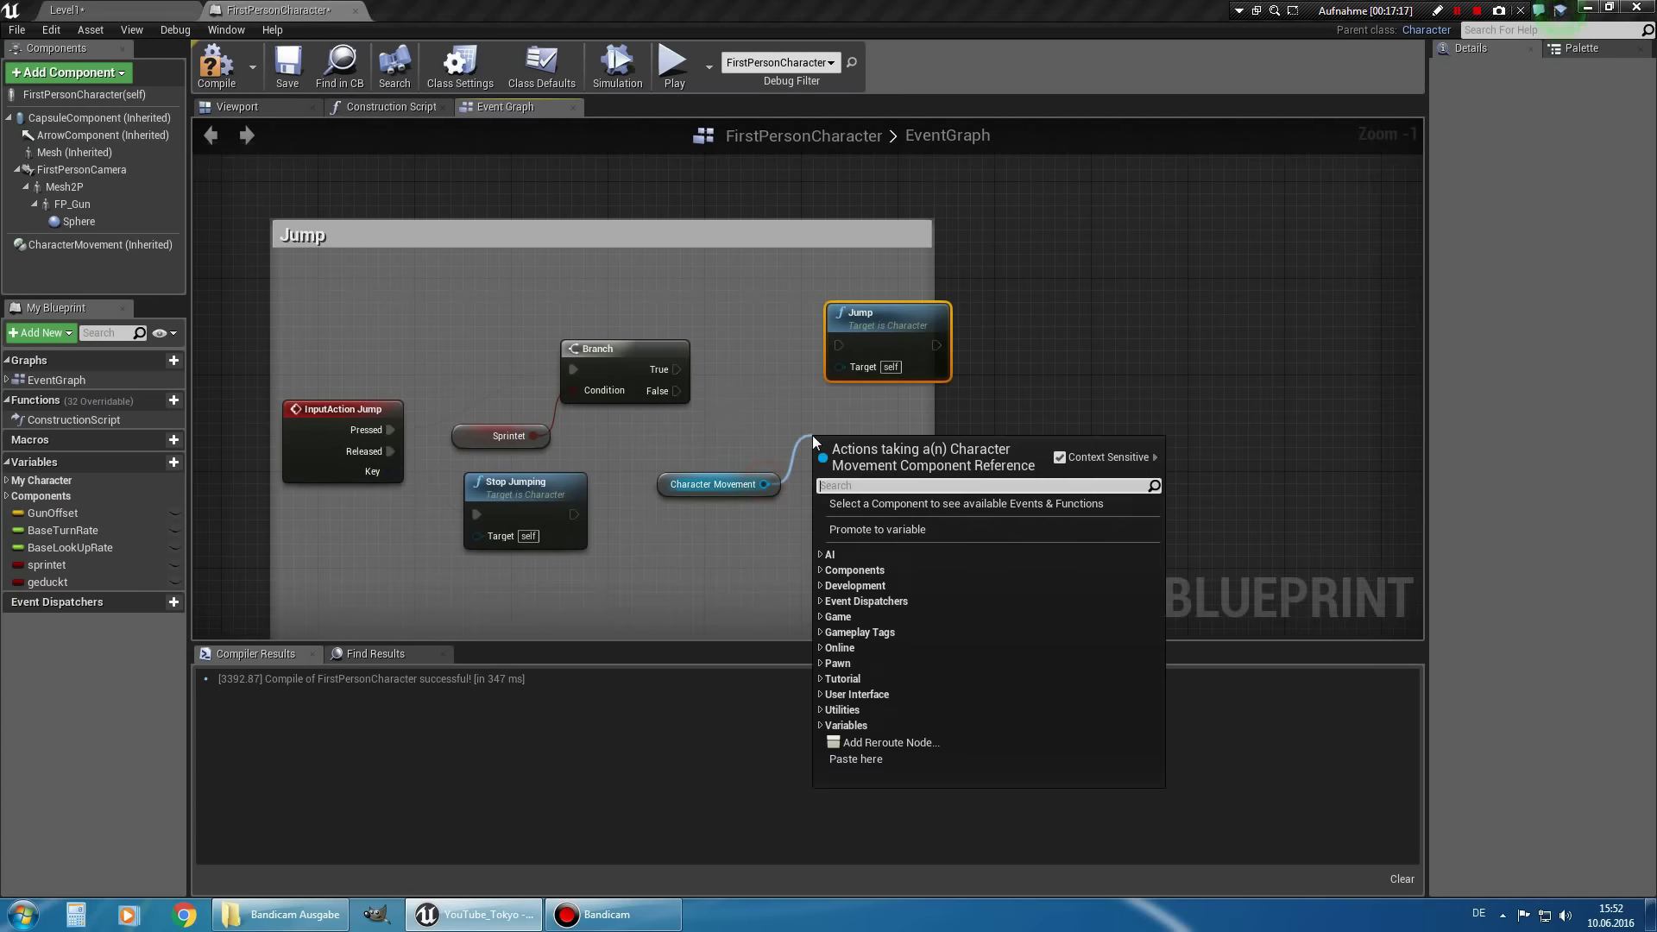
pyautogui.write('z')
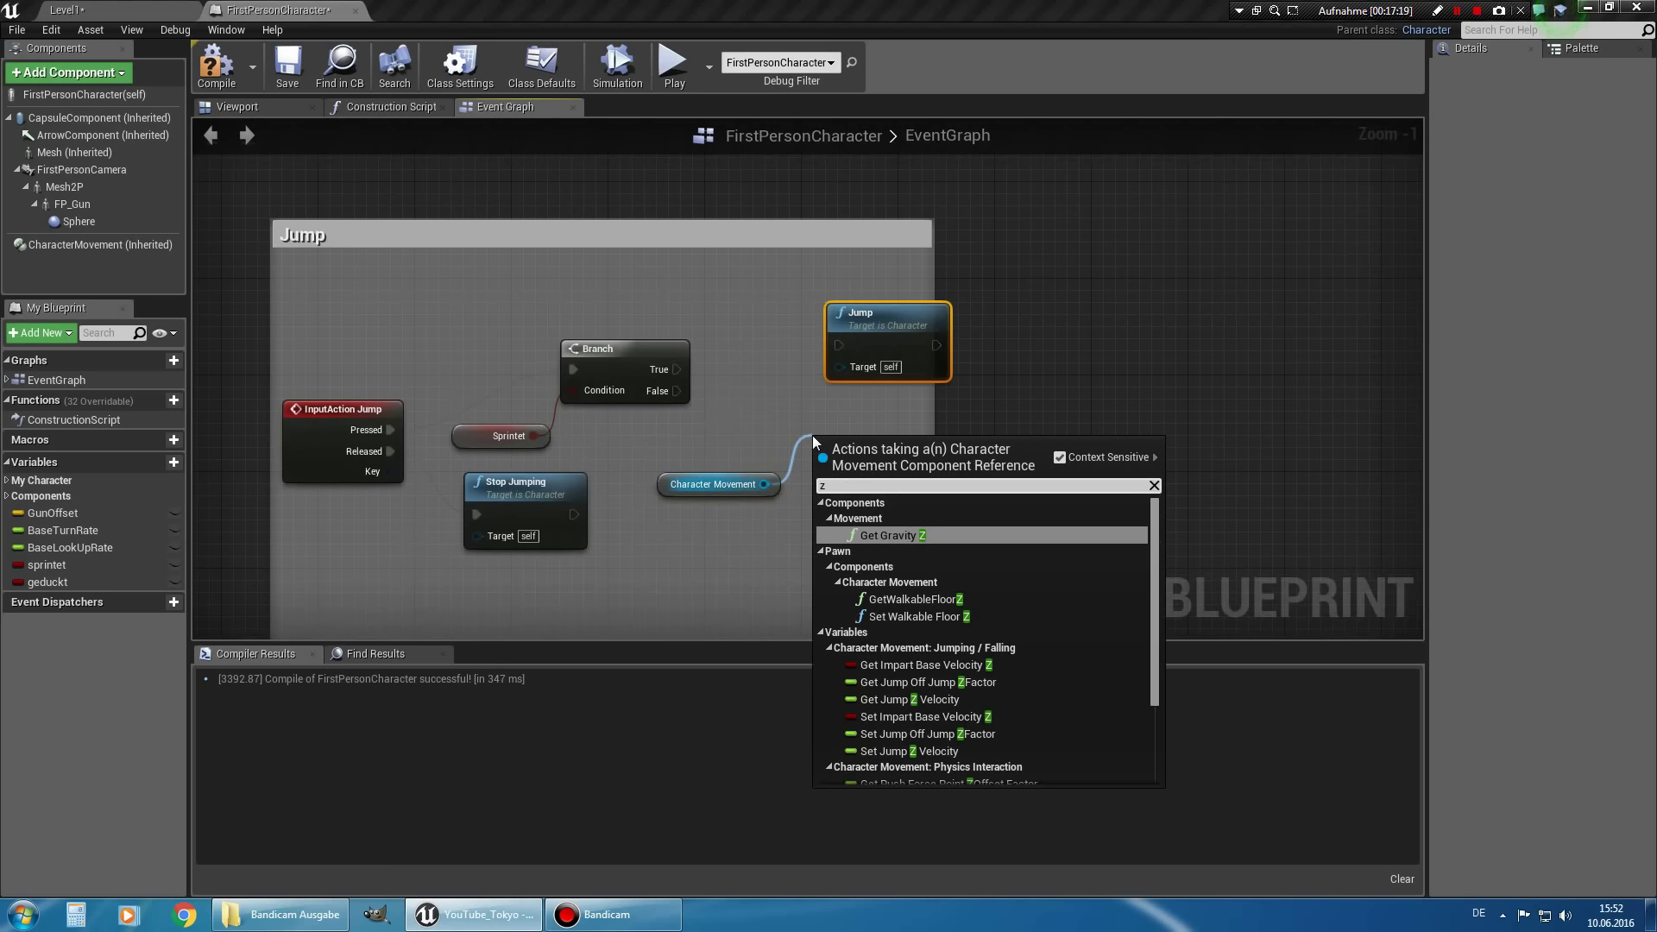
pyautogui.write('v')
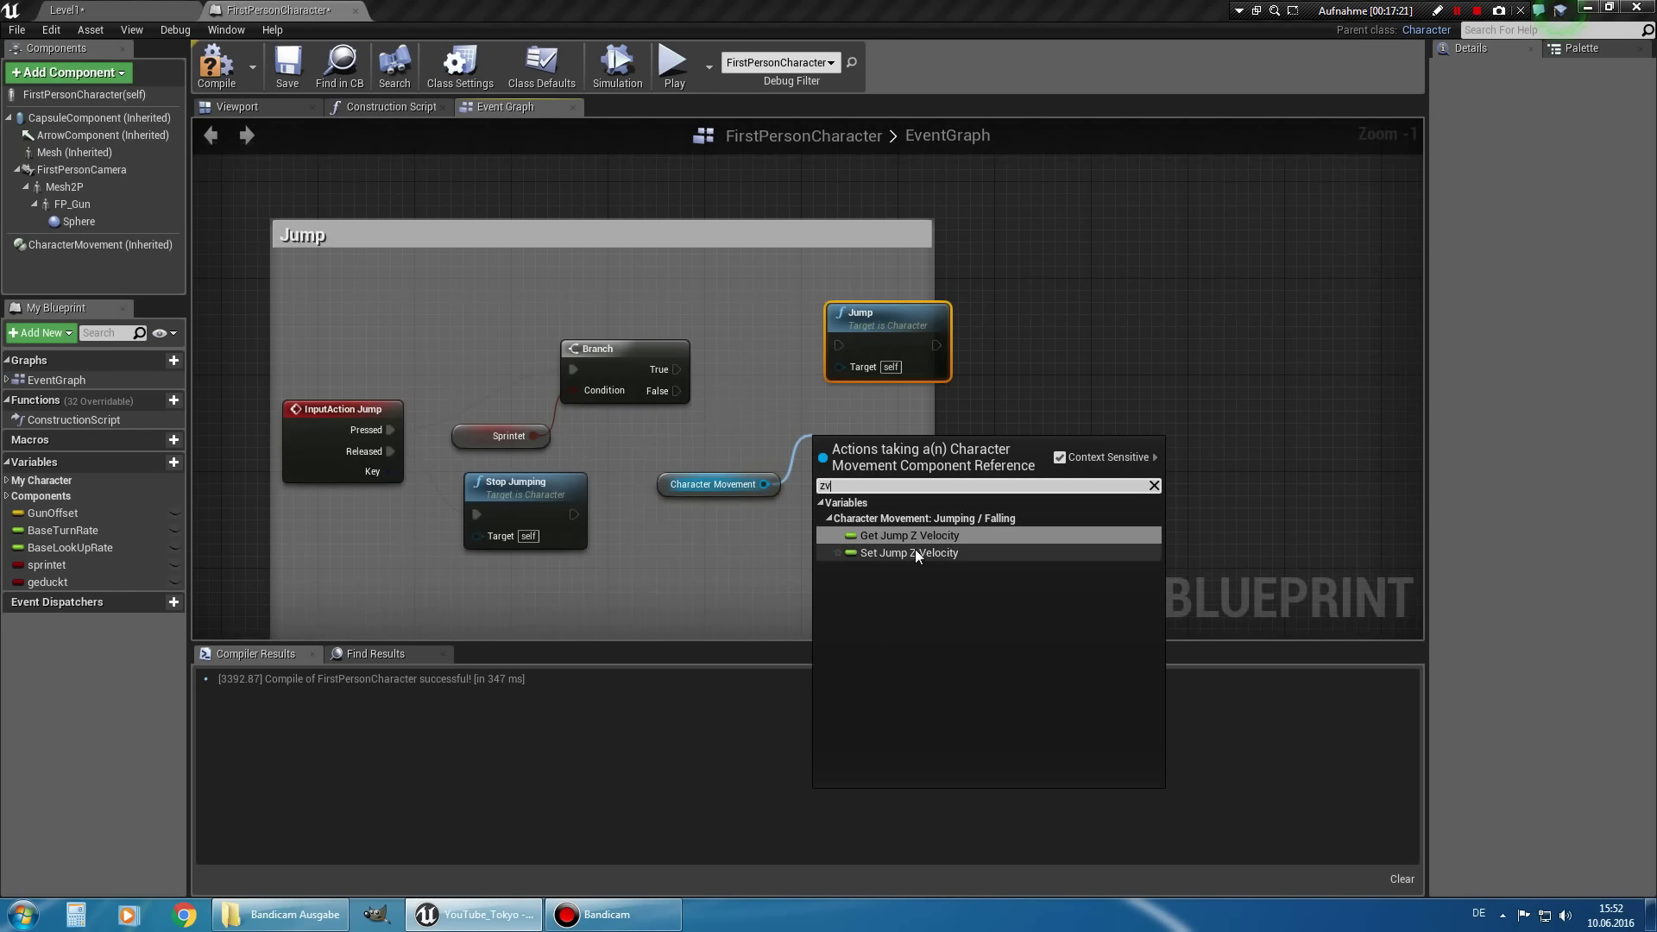
pyautogui.click(932, 554)
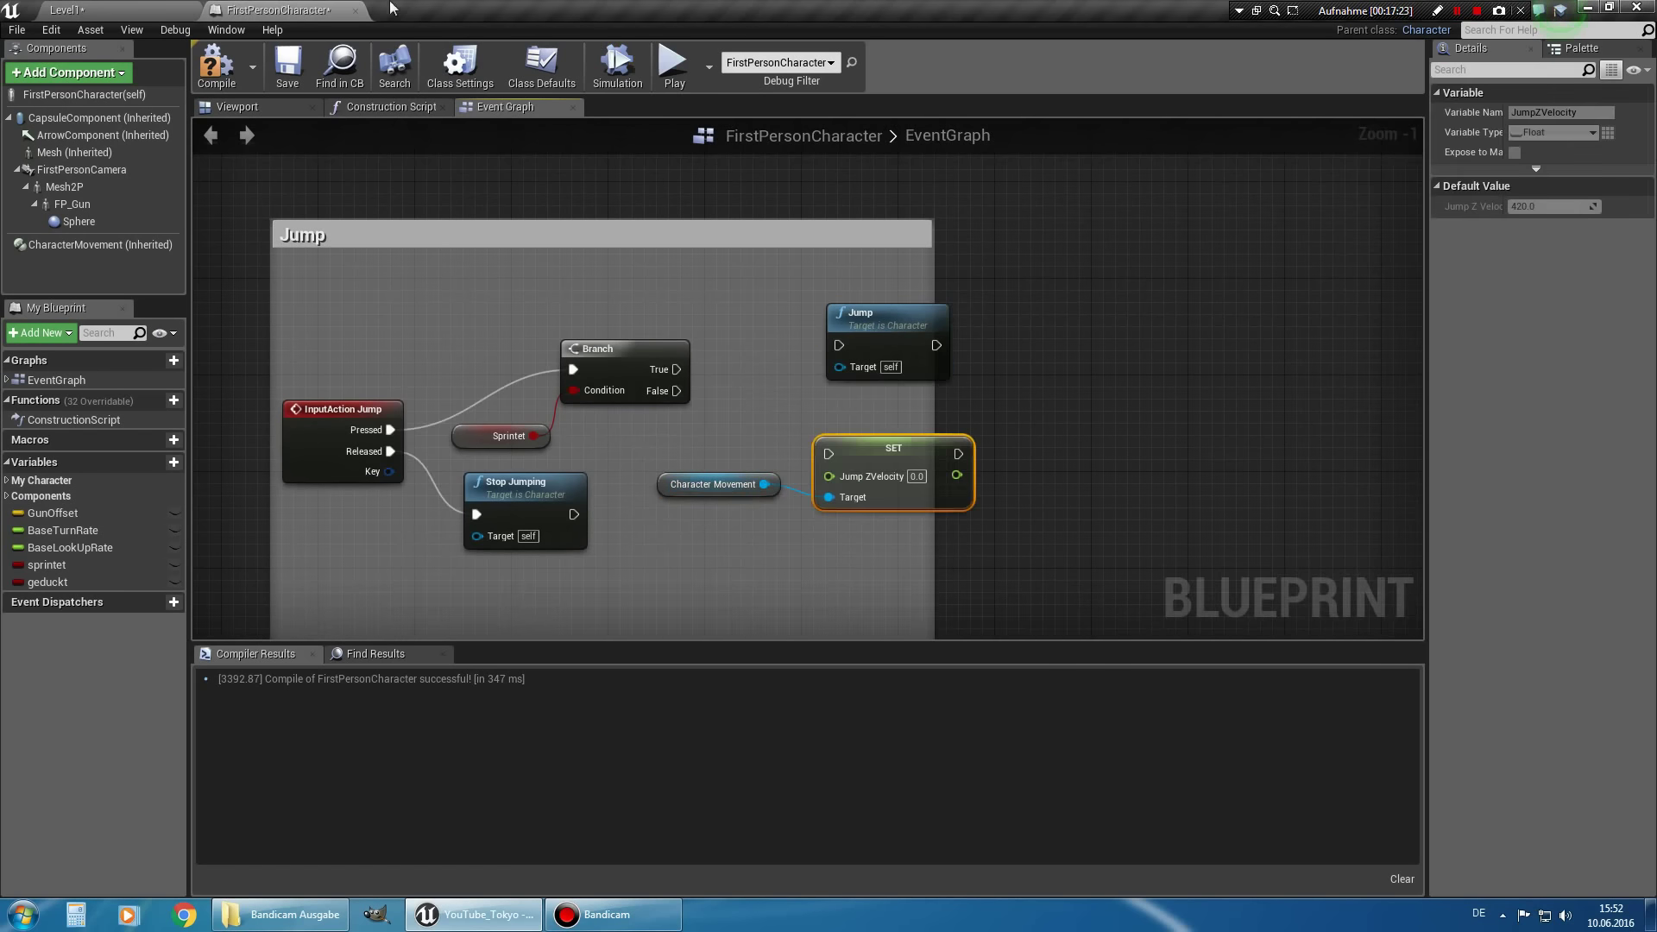
pyautogui.moveTo(251, 11); pyautogui.dragTo(278, 176)
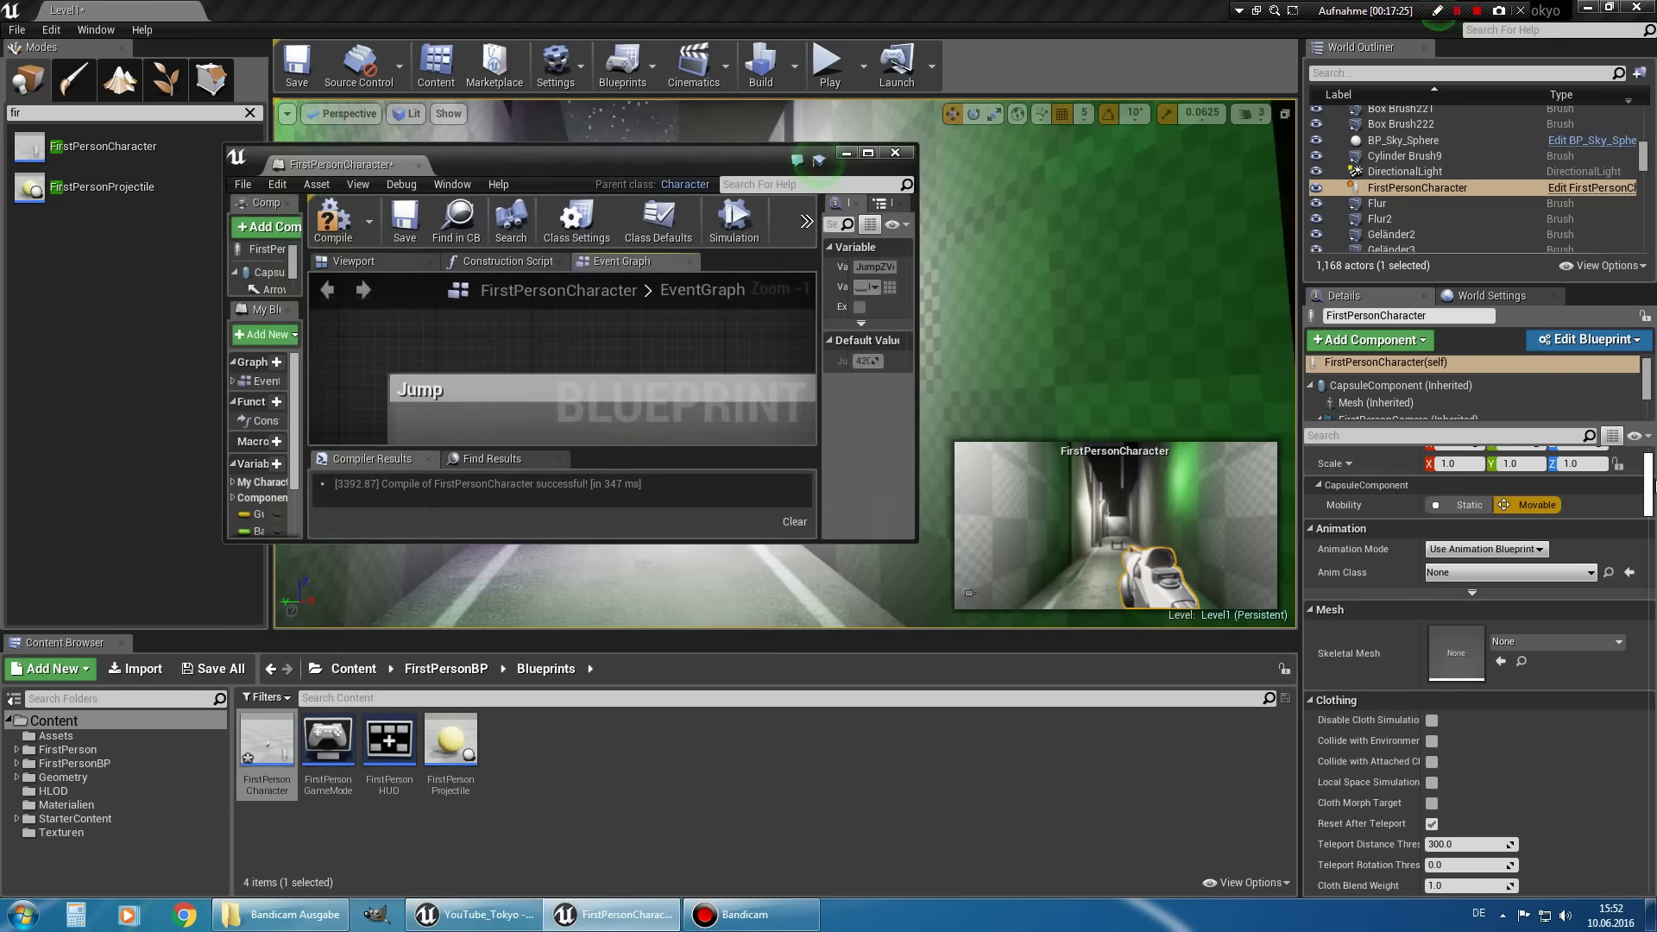
# Filter the character's Details for 'z ve' to read Jump Z Velocity 420.0, then maximize the blueprint editor.
pyautogui.moveTo(1652, 483)
pyautogui.mouseDown()
pyautogui.moveTo(1652, 616)
pyautogui.moveTo(1651, 471)
pyautogui.mouseUp()
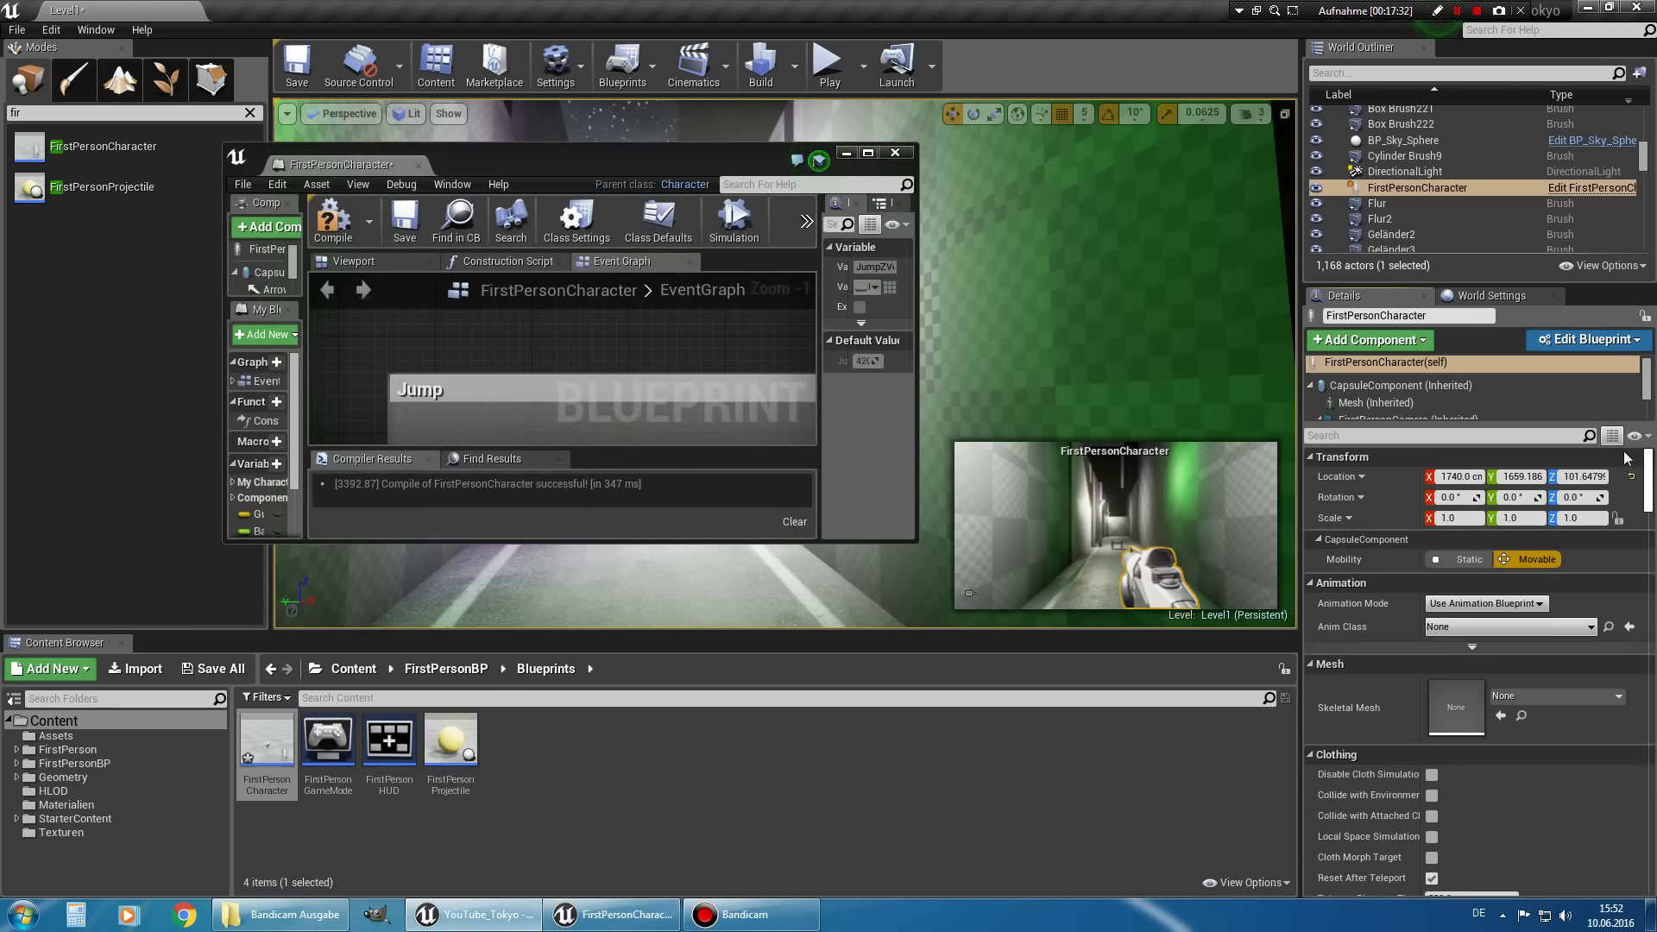
pyautogui.click(1527, 439)
pyautogui.write('z')
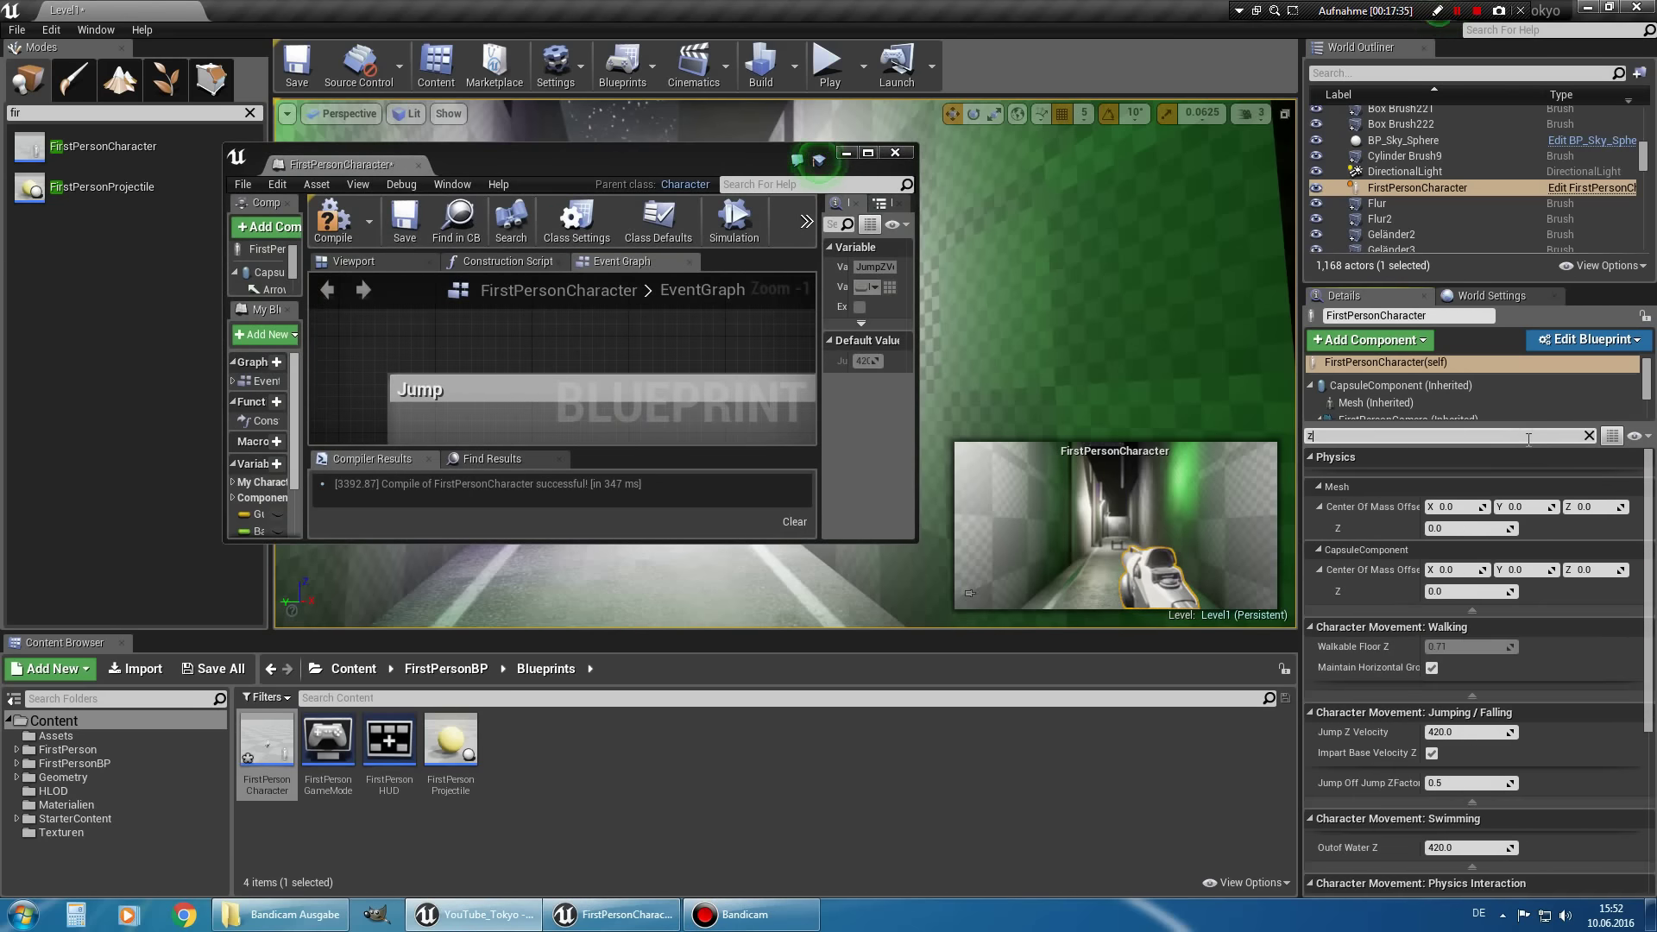
pyautogui.write(' ve')
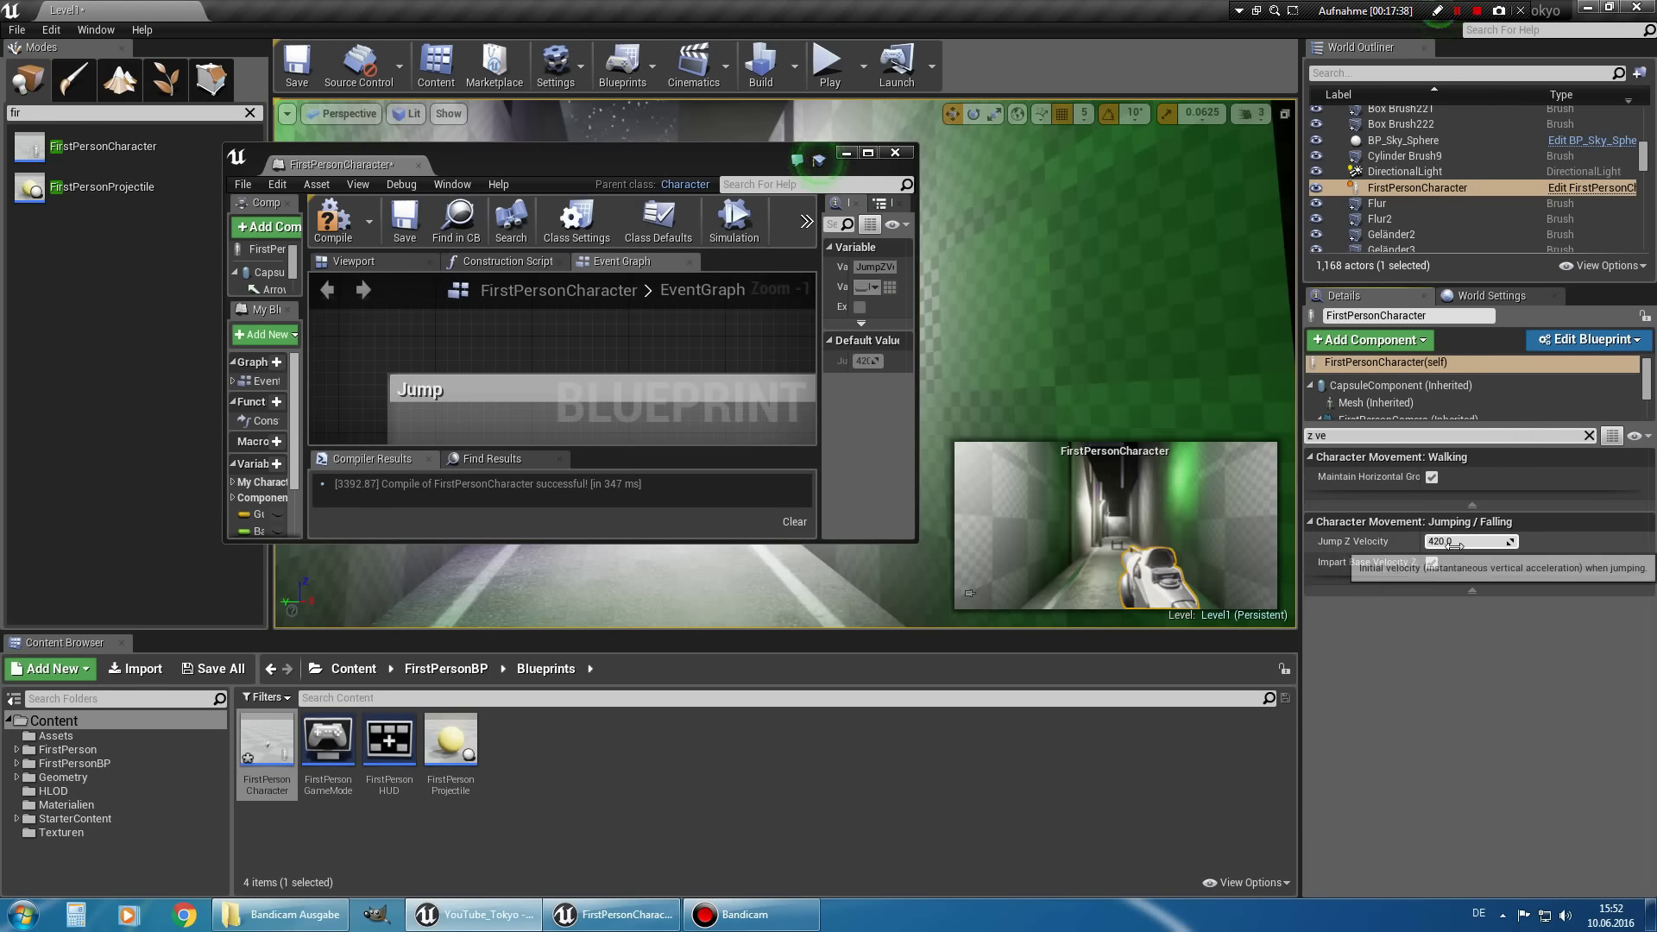
pyautogui.doubleClick(663, 158)
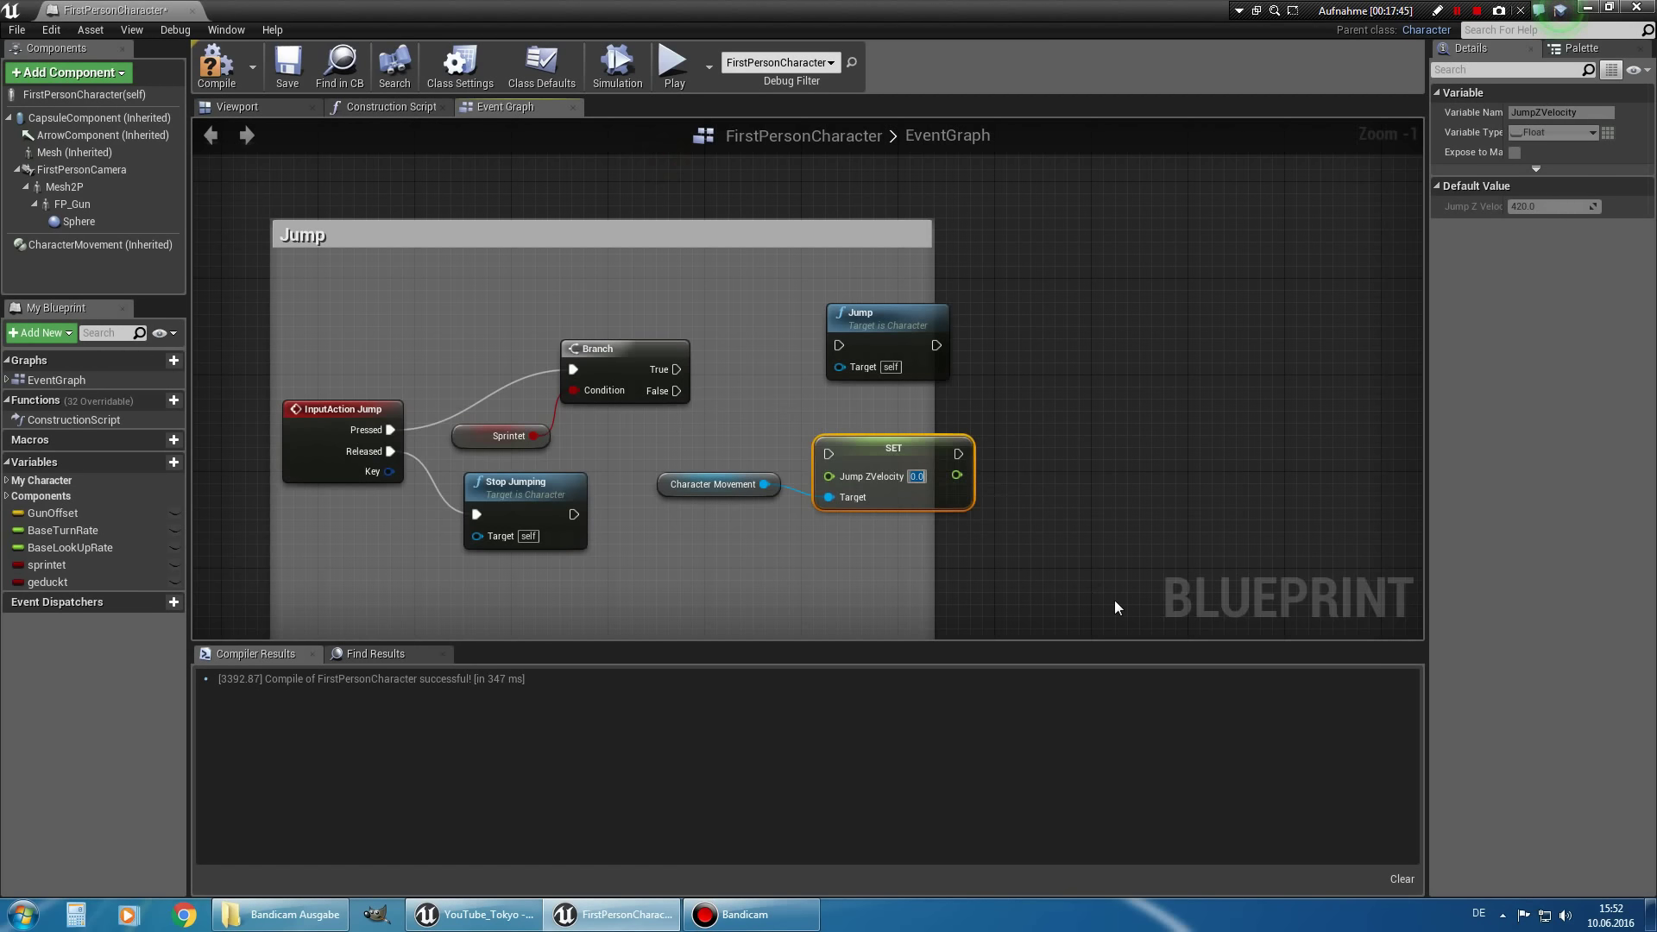
# Set Jump Z Velocity to 420 and wire Branch False through that SET node into Jump.
pyautogui.write('420')
pyautogui.press('Return')
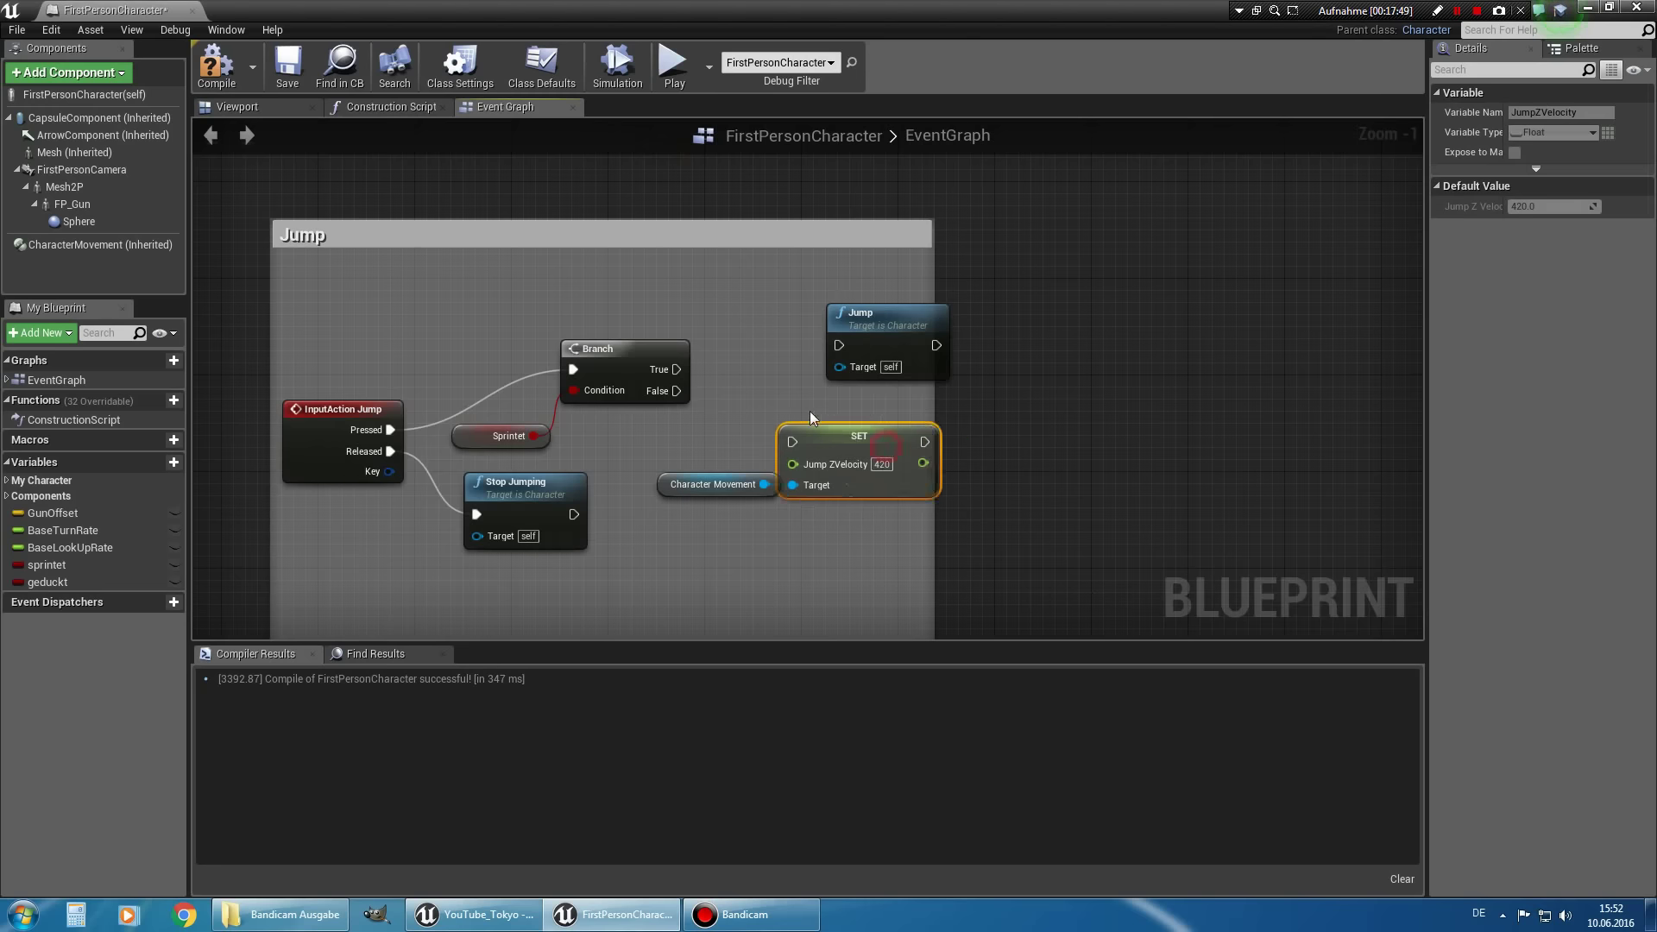
pyautogui.moveTo(895, 448); pyautogui.dragTo(799, 400)
pyautogui.moveTo(866, 344); pyautogui.dragTo(914, 320)
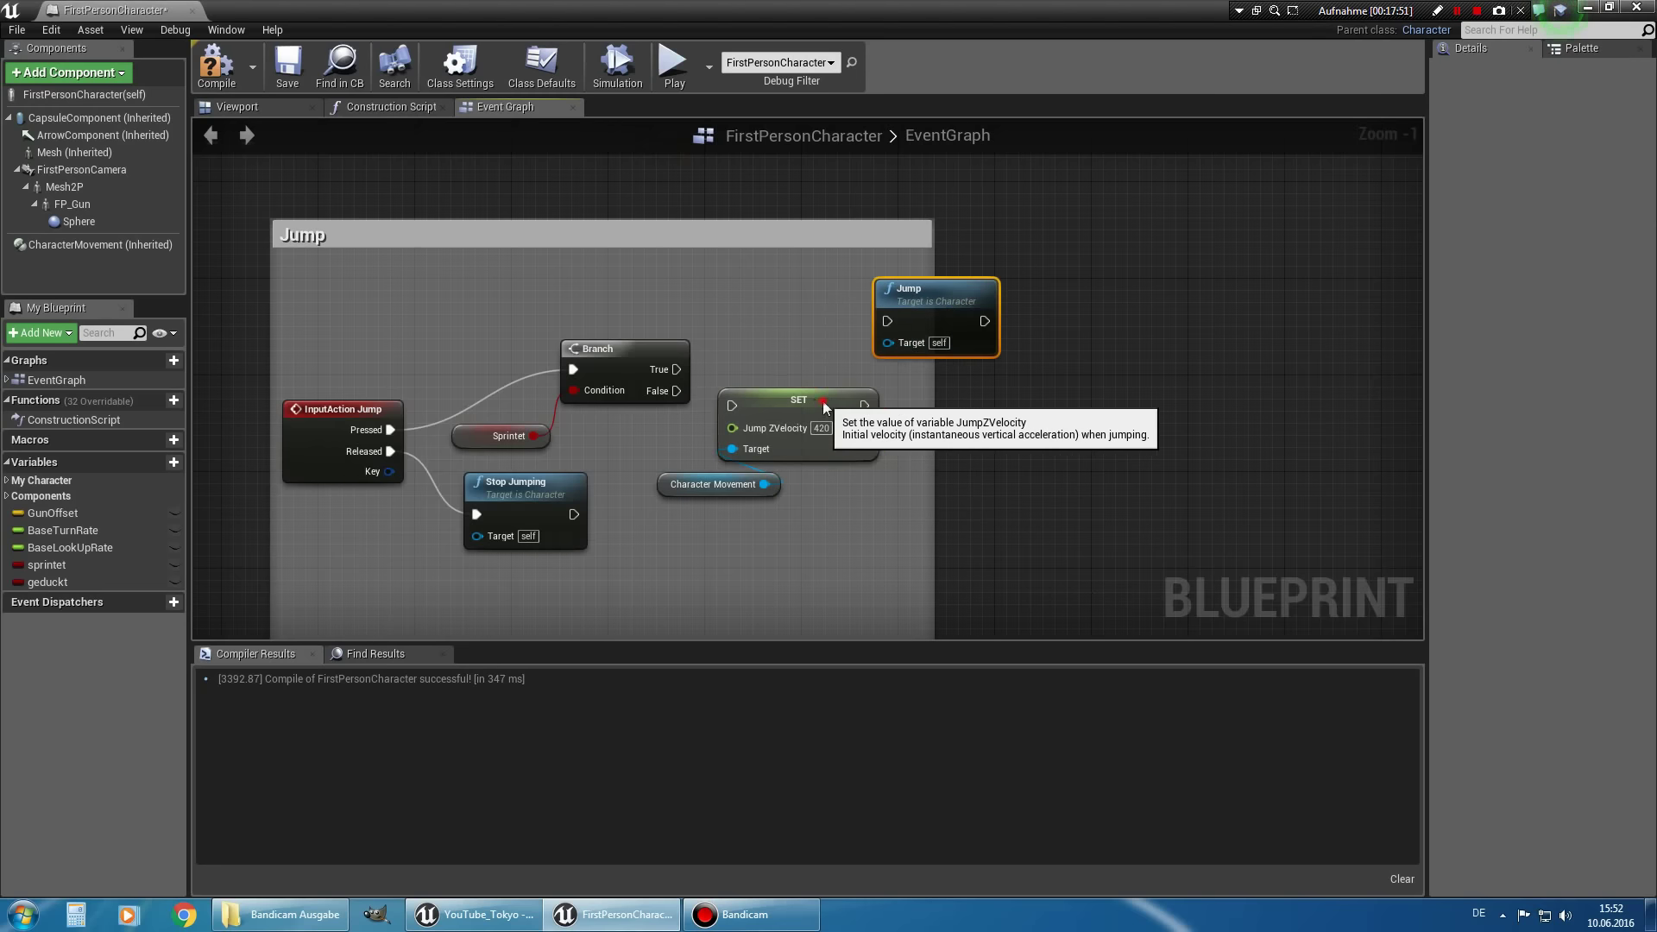
pyautogui.moveTo(803, 414); pyautogui.dragTo(814, 390)
pyautogui.moveTo(674, 390); pyautogui.dragTo(744, 382)
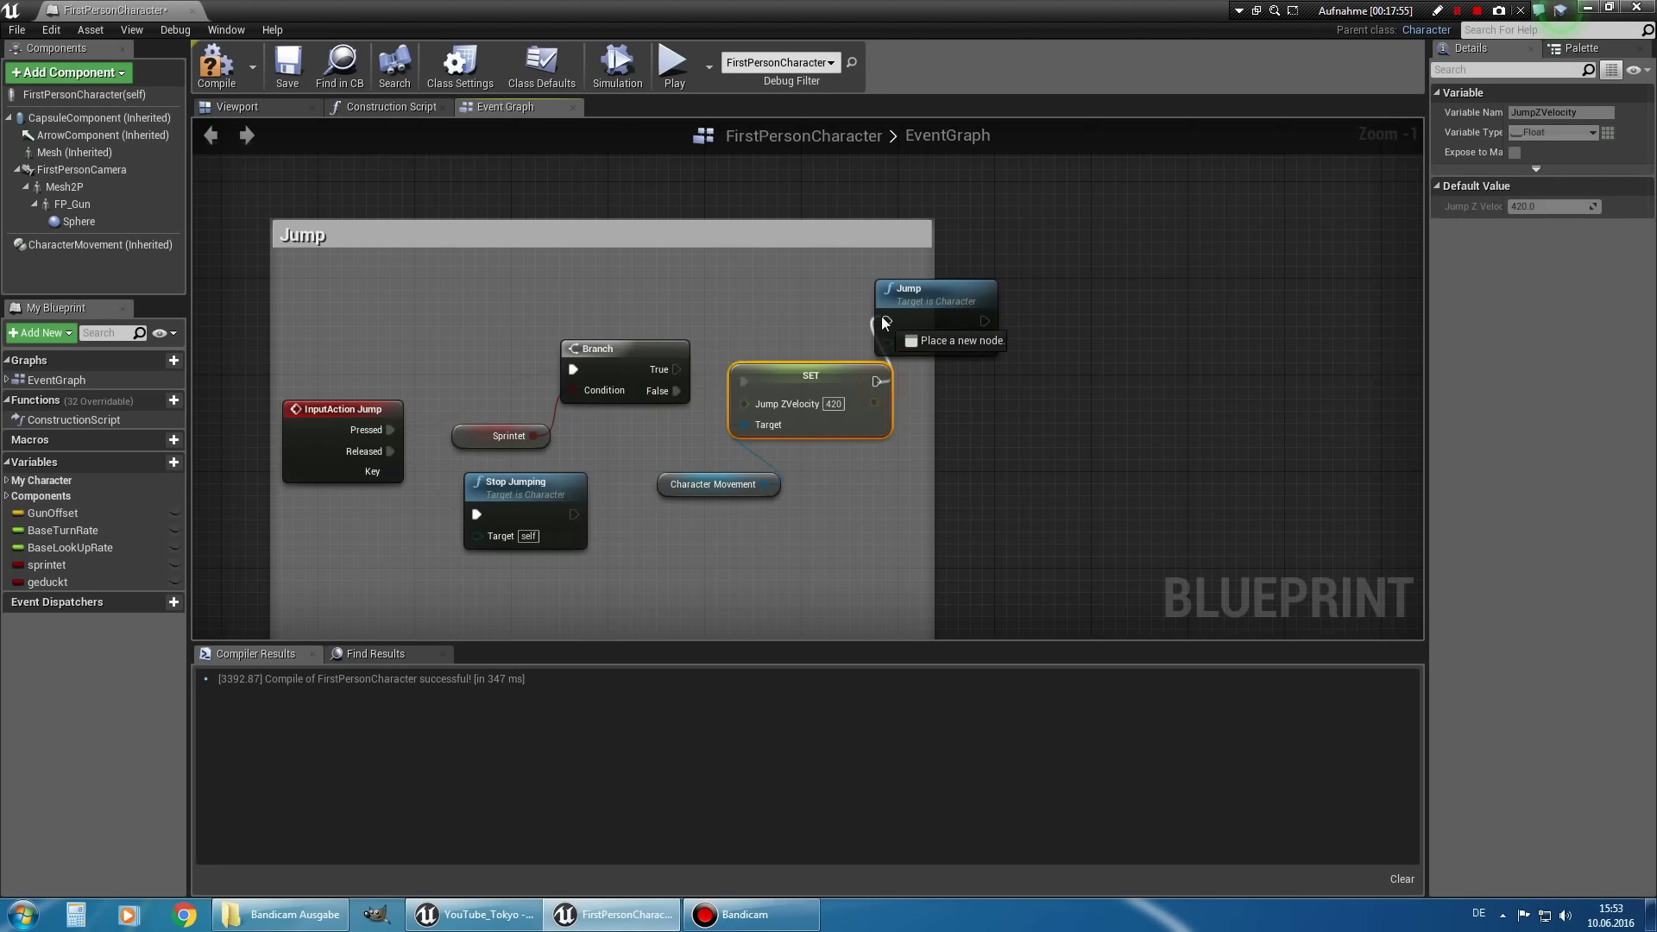
pyautogui.moveTo(877, 382)
pyautogui.mouseDown()
pyautogui.moveTo(882, 319)
pyautogui.moveTo(976, 332)
pyautogui.mouseUp()
pyautogui.click(910, 306)
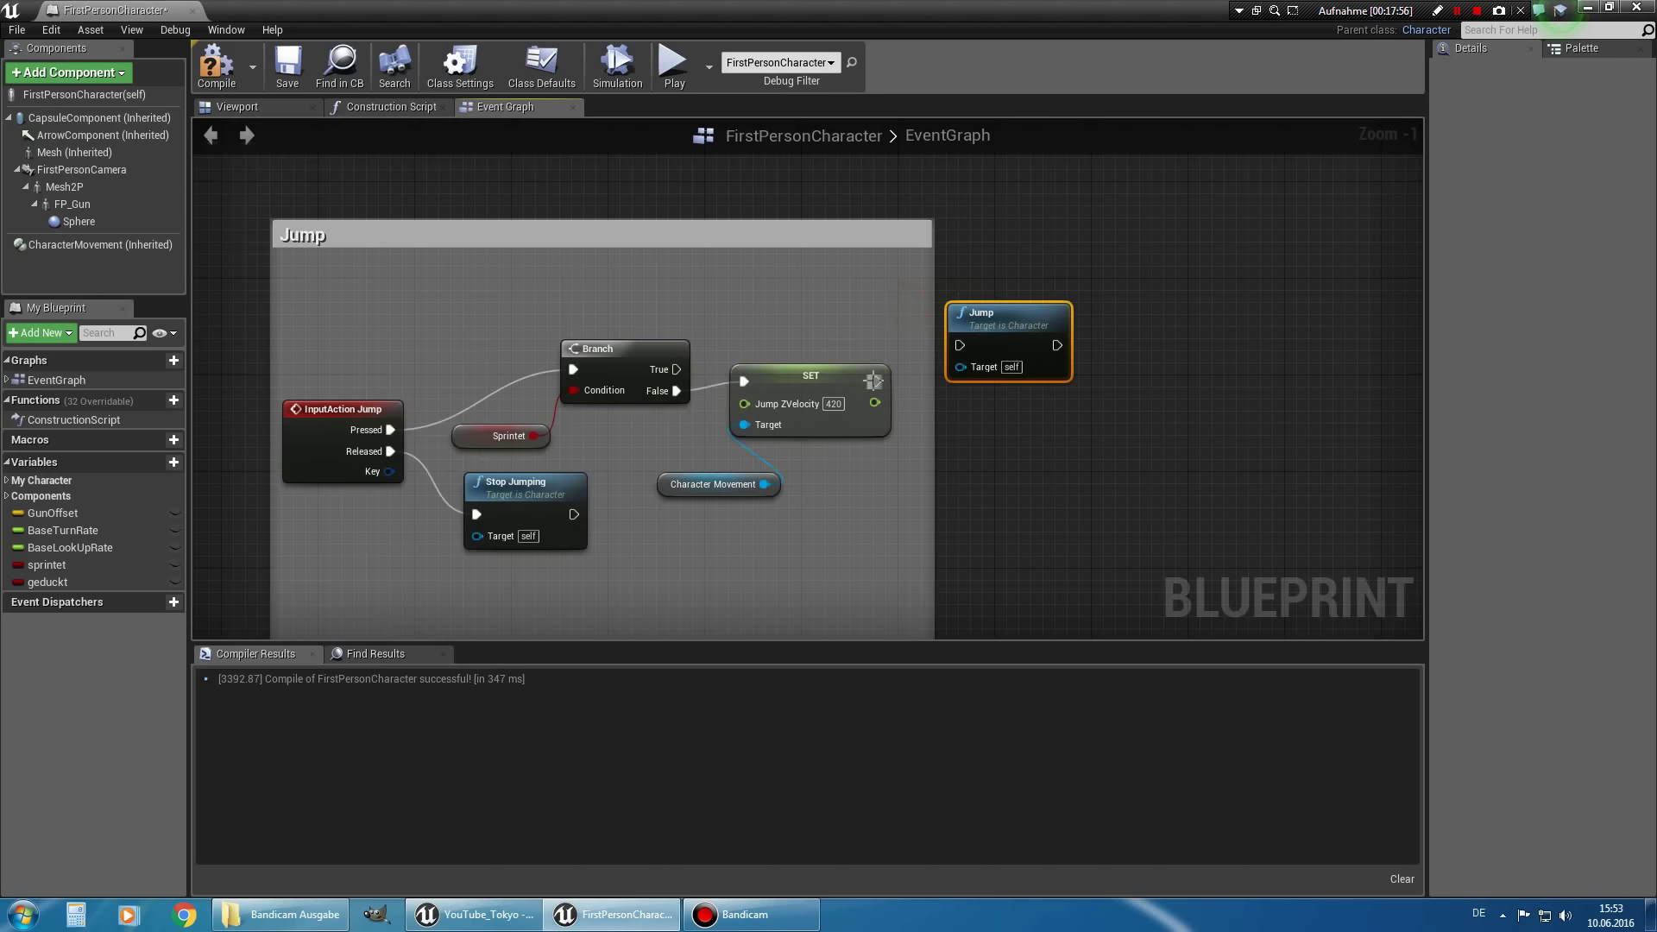
pyautogui.moveTo(876, 381); pyautogui.dragTo(958, 345)
pyautogui.moveTo(706, 499); pyautogui.dragTo(683, 510)
pyautogui.moveTo(801, 372); pyautogui.dragTo(801, 396)
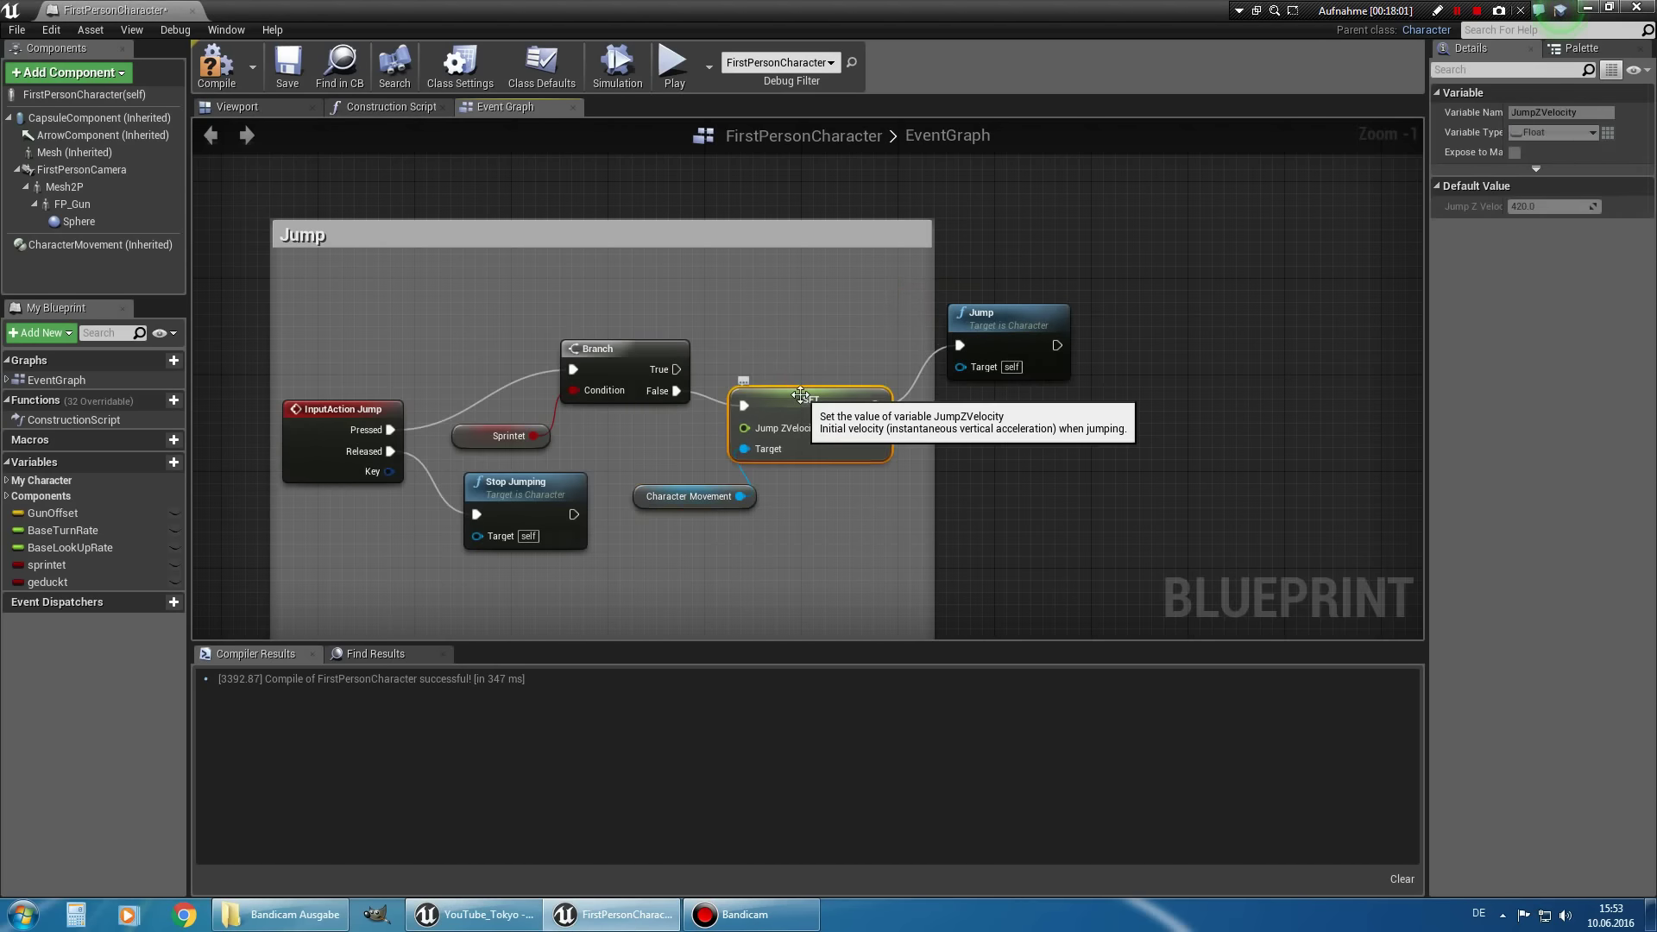
# Duplicate the SET node as 800 on Branch True into Jump, then compile successfully.
pyautogui.hotkey('ctrl', 'c')
pyautogui.hotkey('ctrl', 'v')
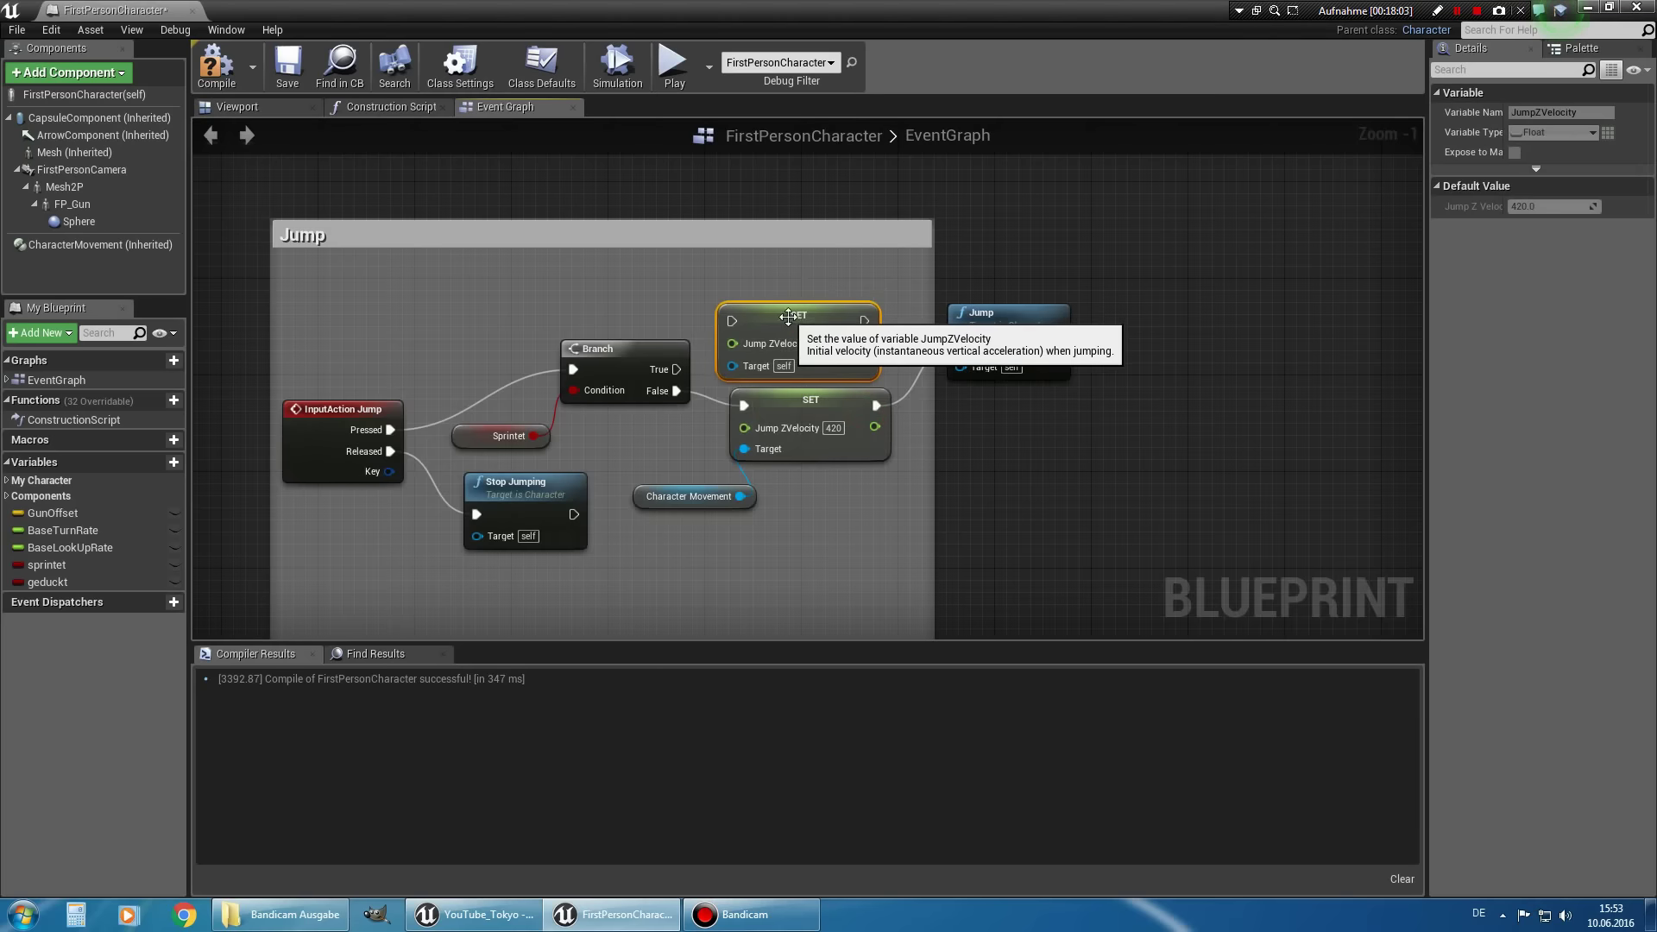
pyautogui.moveTo(788, 317); pyautogui.dragTo(824, 316)
pyautogui.moveTo(693, 366); pyautogui.dragTo(768, 321)
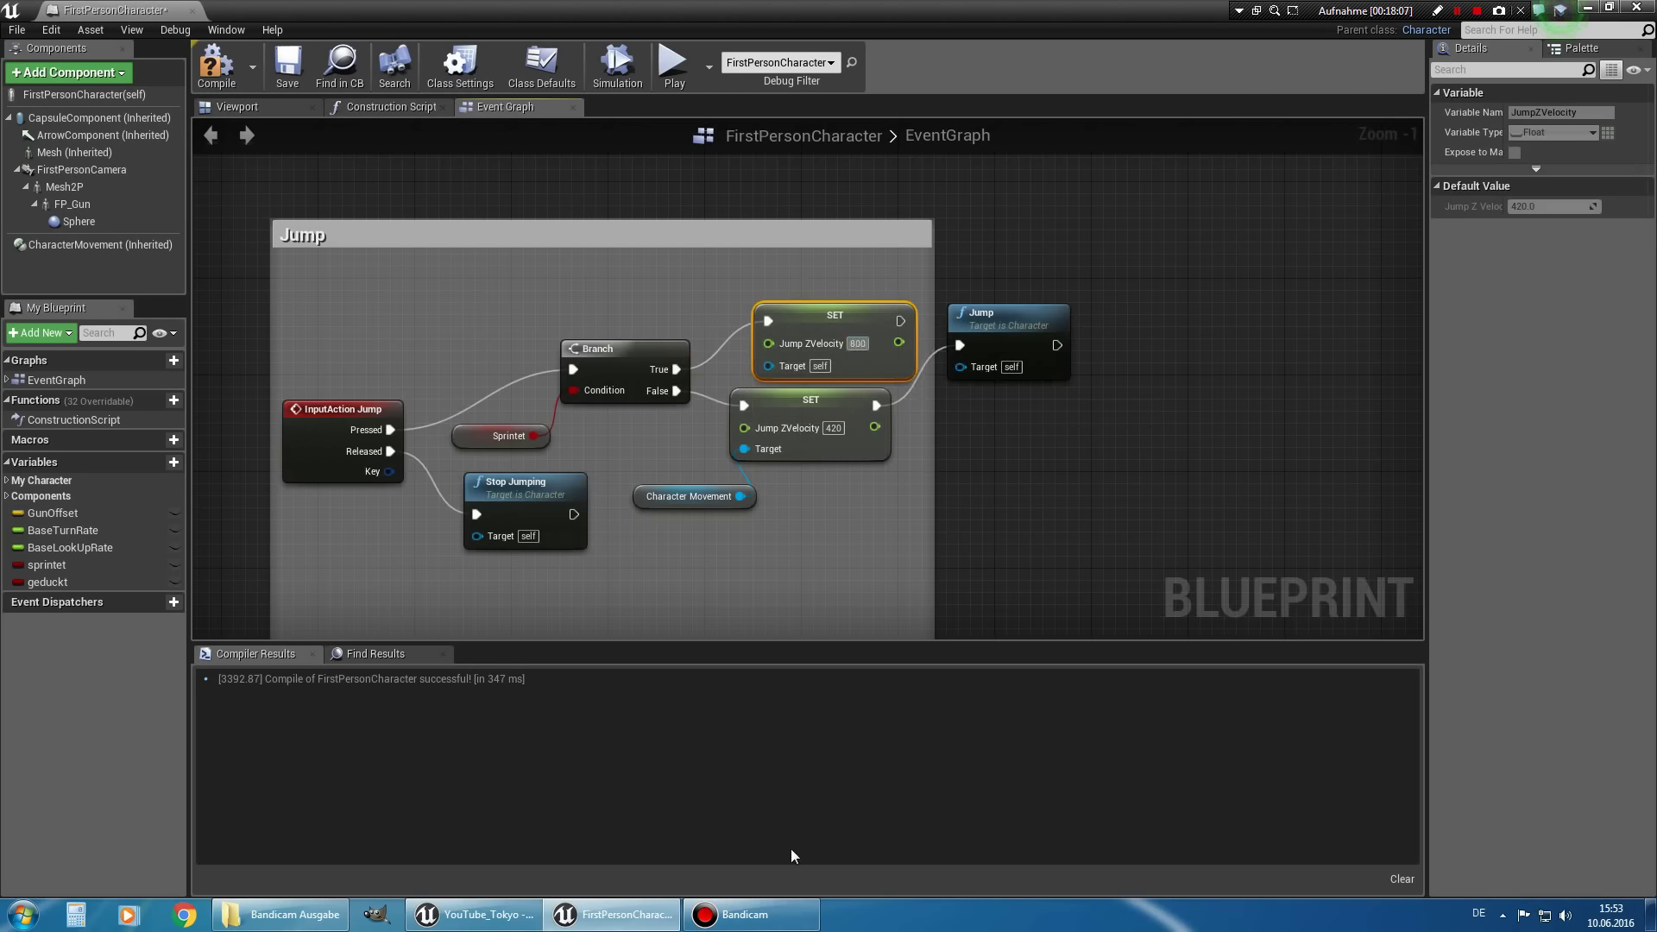
pyautogui.moveTo(862, 363); pyautogui.dragTo(960, 345)
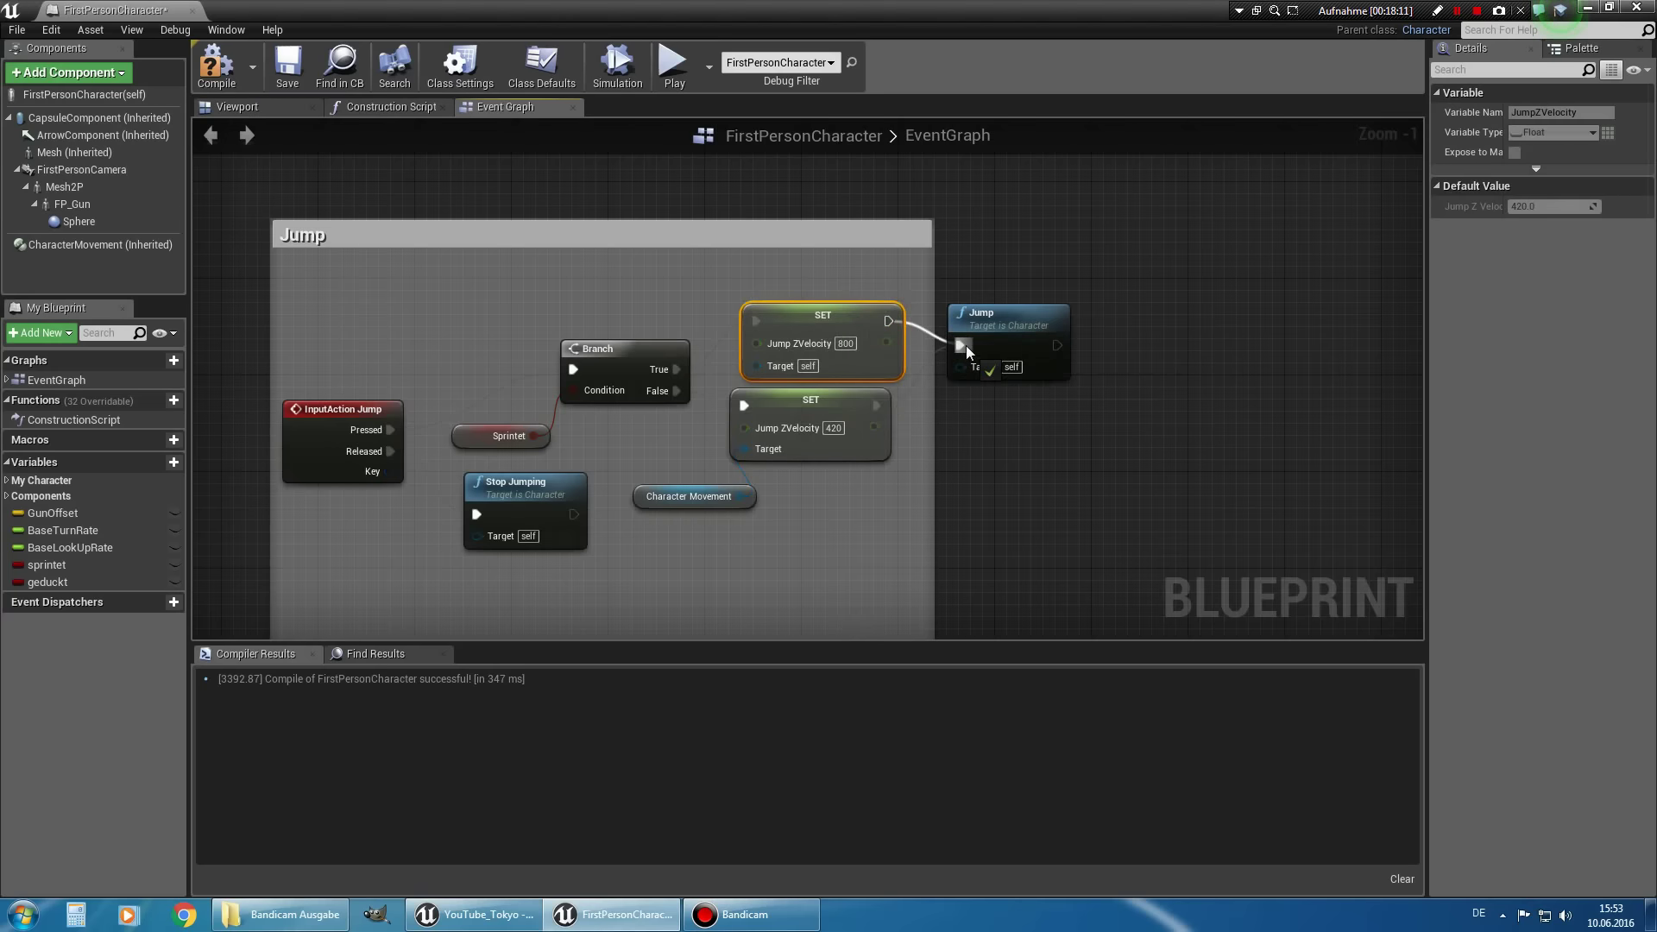
pyautogui.moveTo(929, 544); pyautogui.dragTo(1044, 516, button='right')
pyautogui.scroll(-2, 1043, 516)
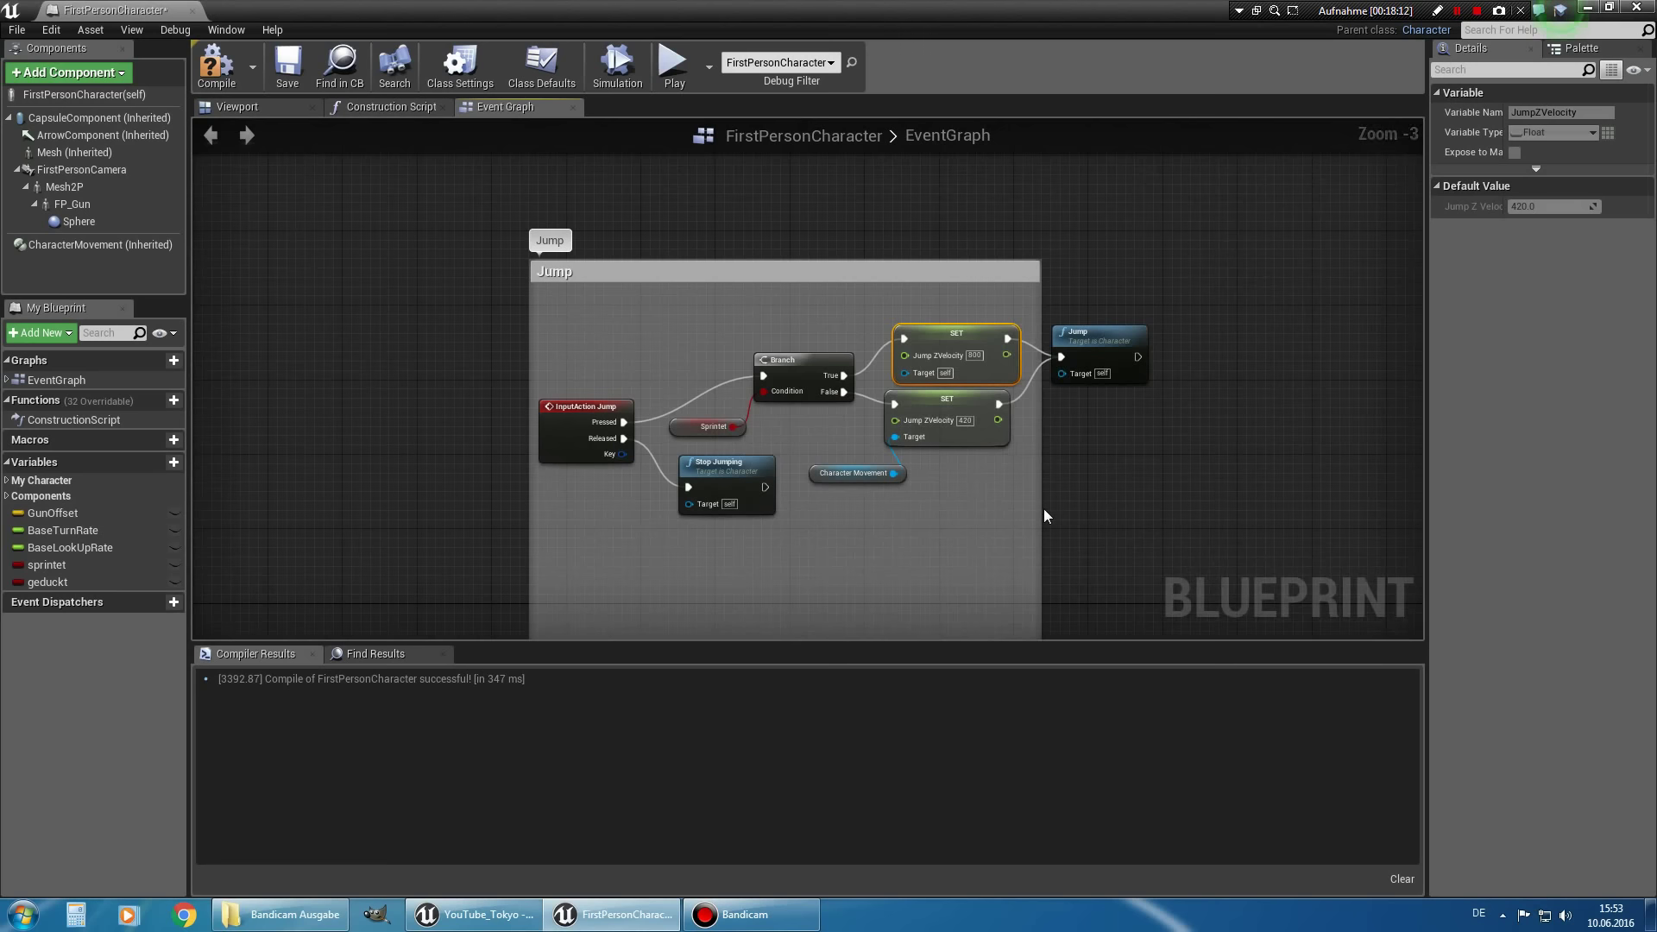
pyautogui.click(214, 63)
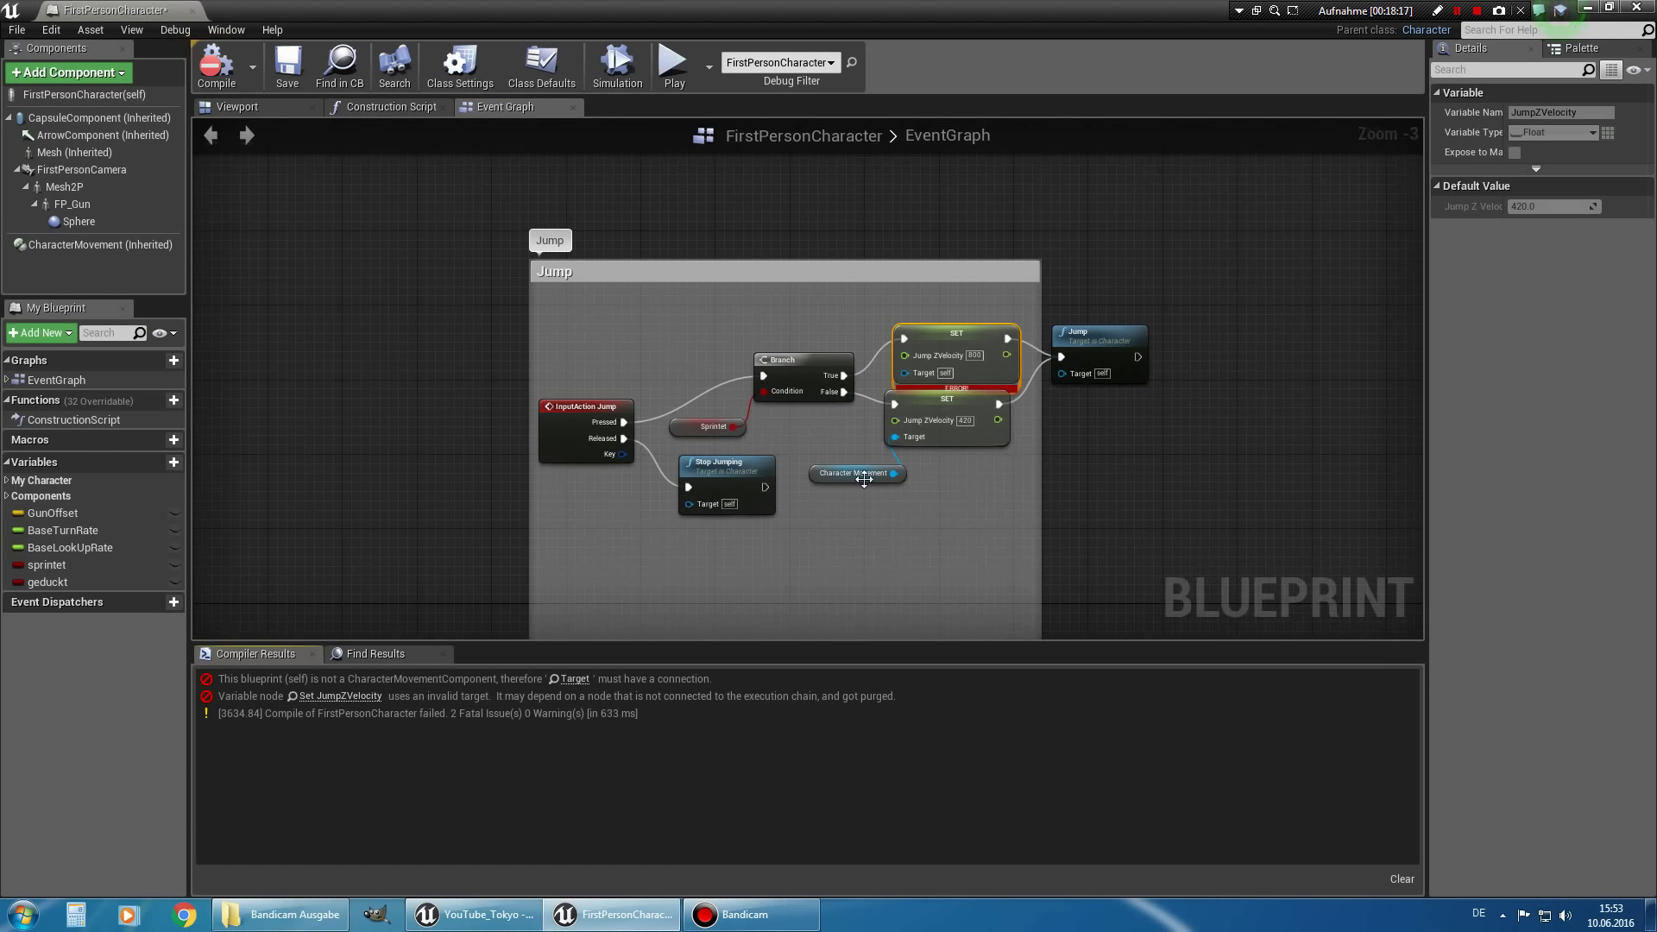
pyautogui.moveTo(836, 479)
pyautogui.mouseDown()
pyautogui.moveTo(791, 424)
pyautogui.moveTo(891, 390)
pyautogui.moveTo(944, 400)
pyautogui.mouseUp()
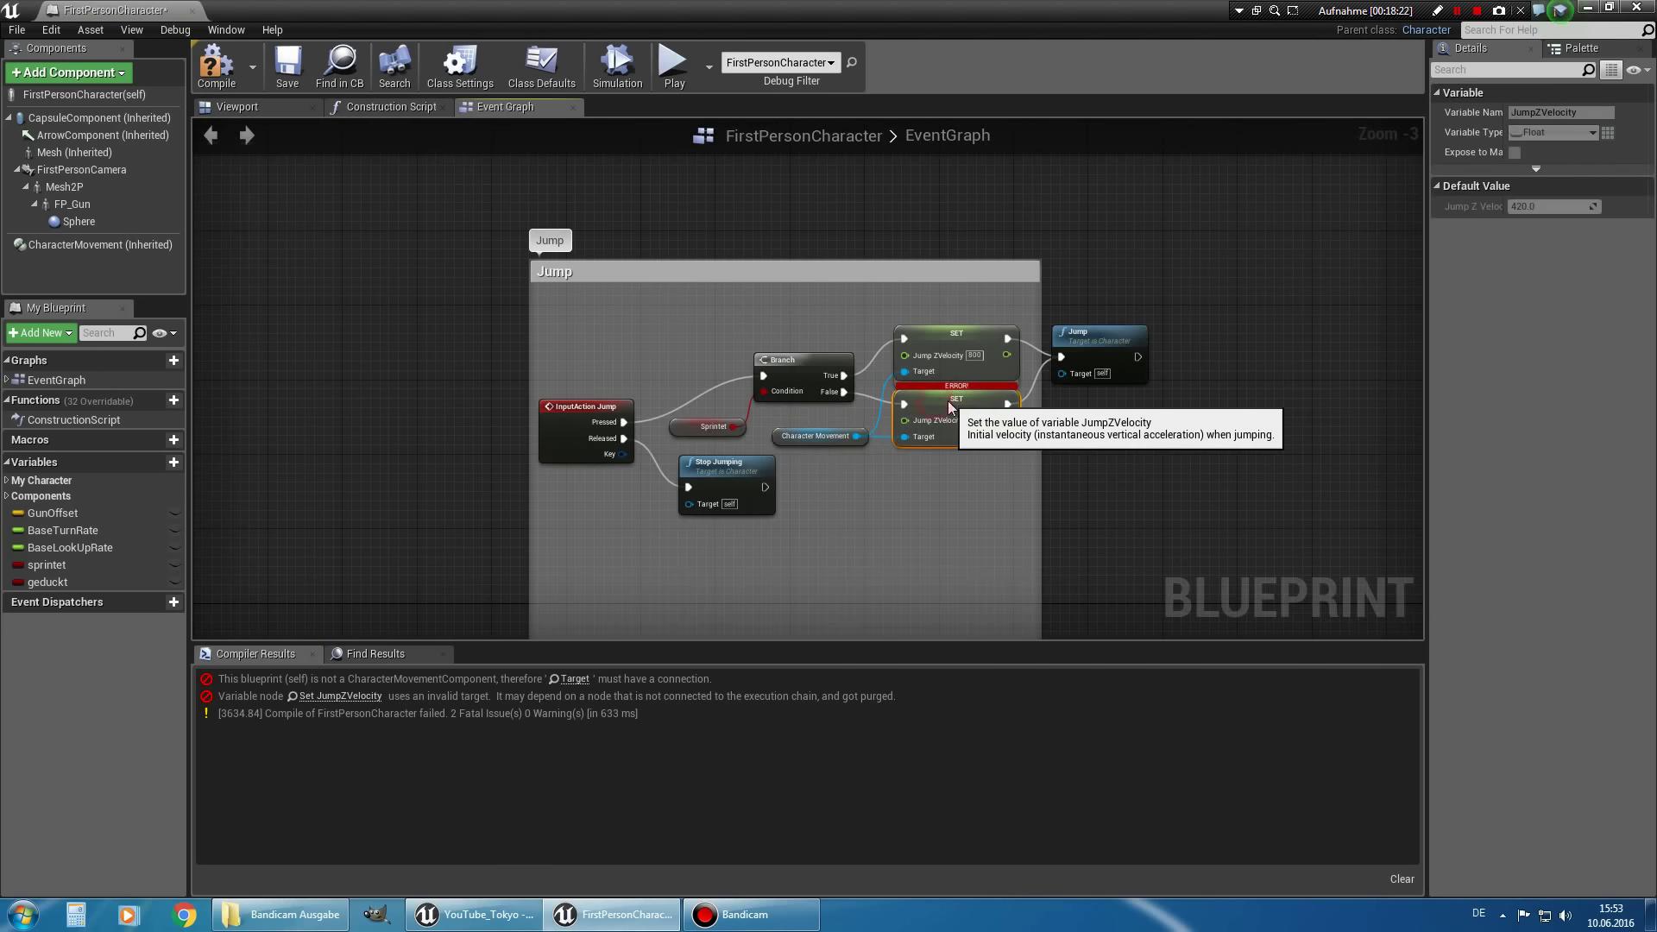
pyautogui.click(216, 69)
pyautogui.moveTo(121, 10); pyautogui.dragTo(1107, 204)
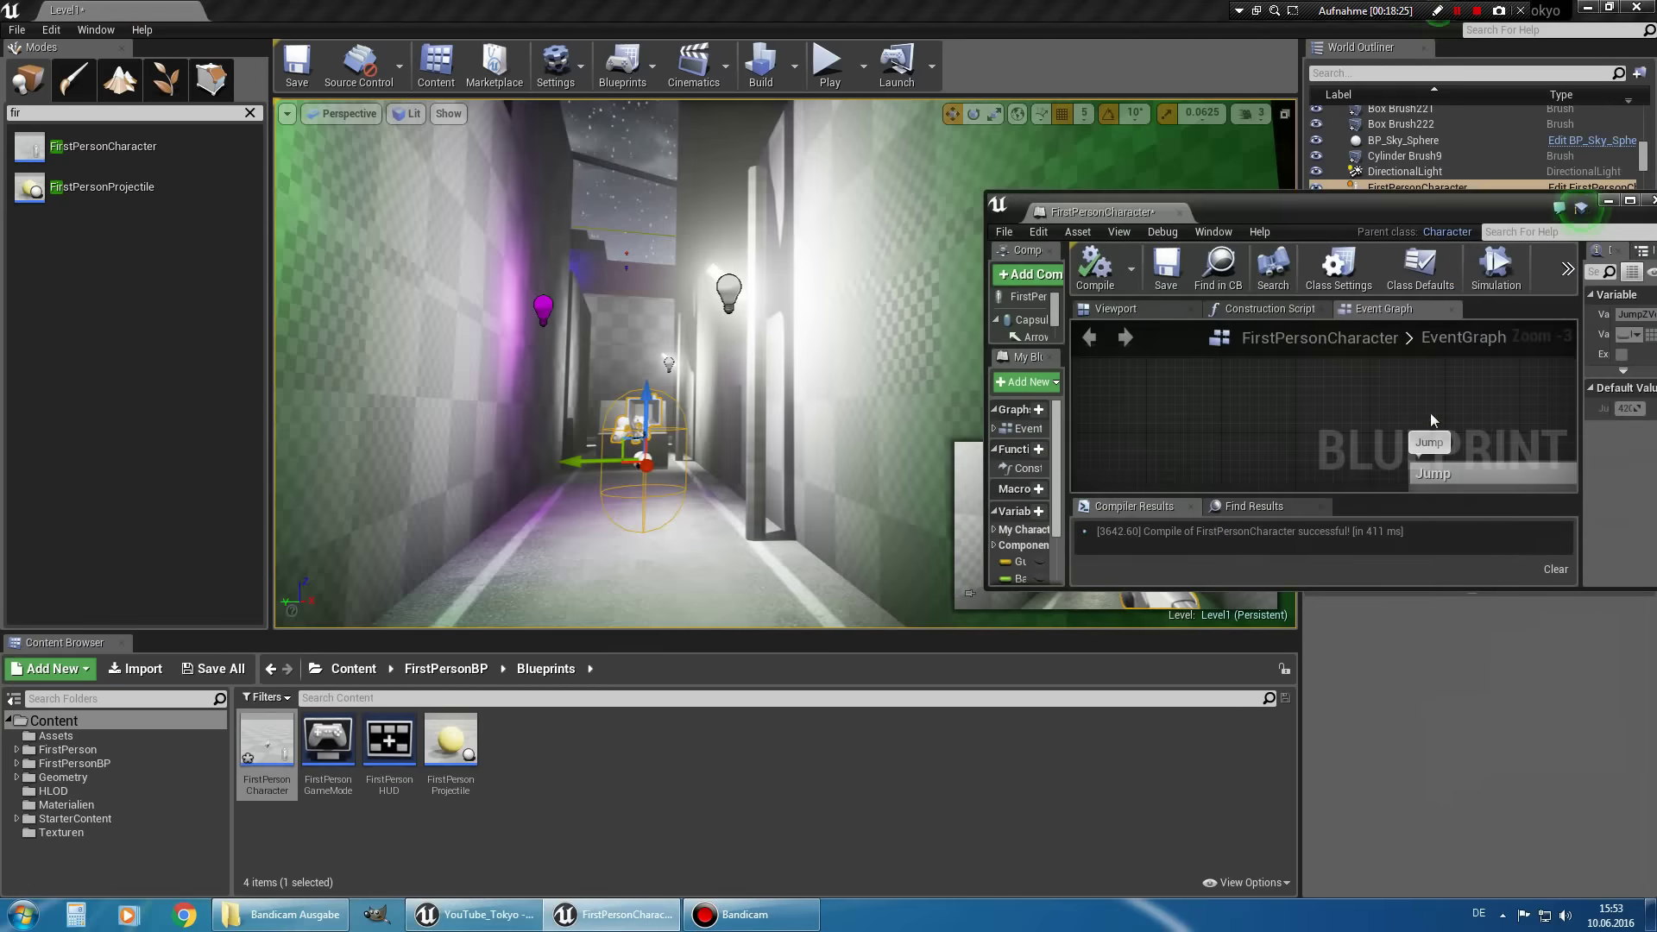
# Play-test the level walking forward down the corridor toward the box, then stop with Esc.
pyautogui.scroll(-1, 1432, 420)
pyautogui.scroll(-1, 1432, 420)
pyautogui.scroll(-1, 1431, 421)
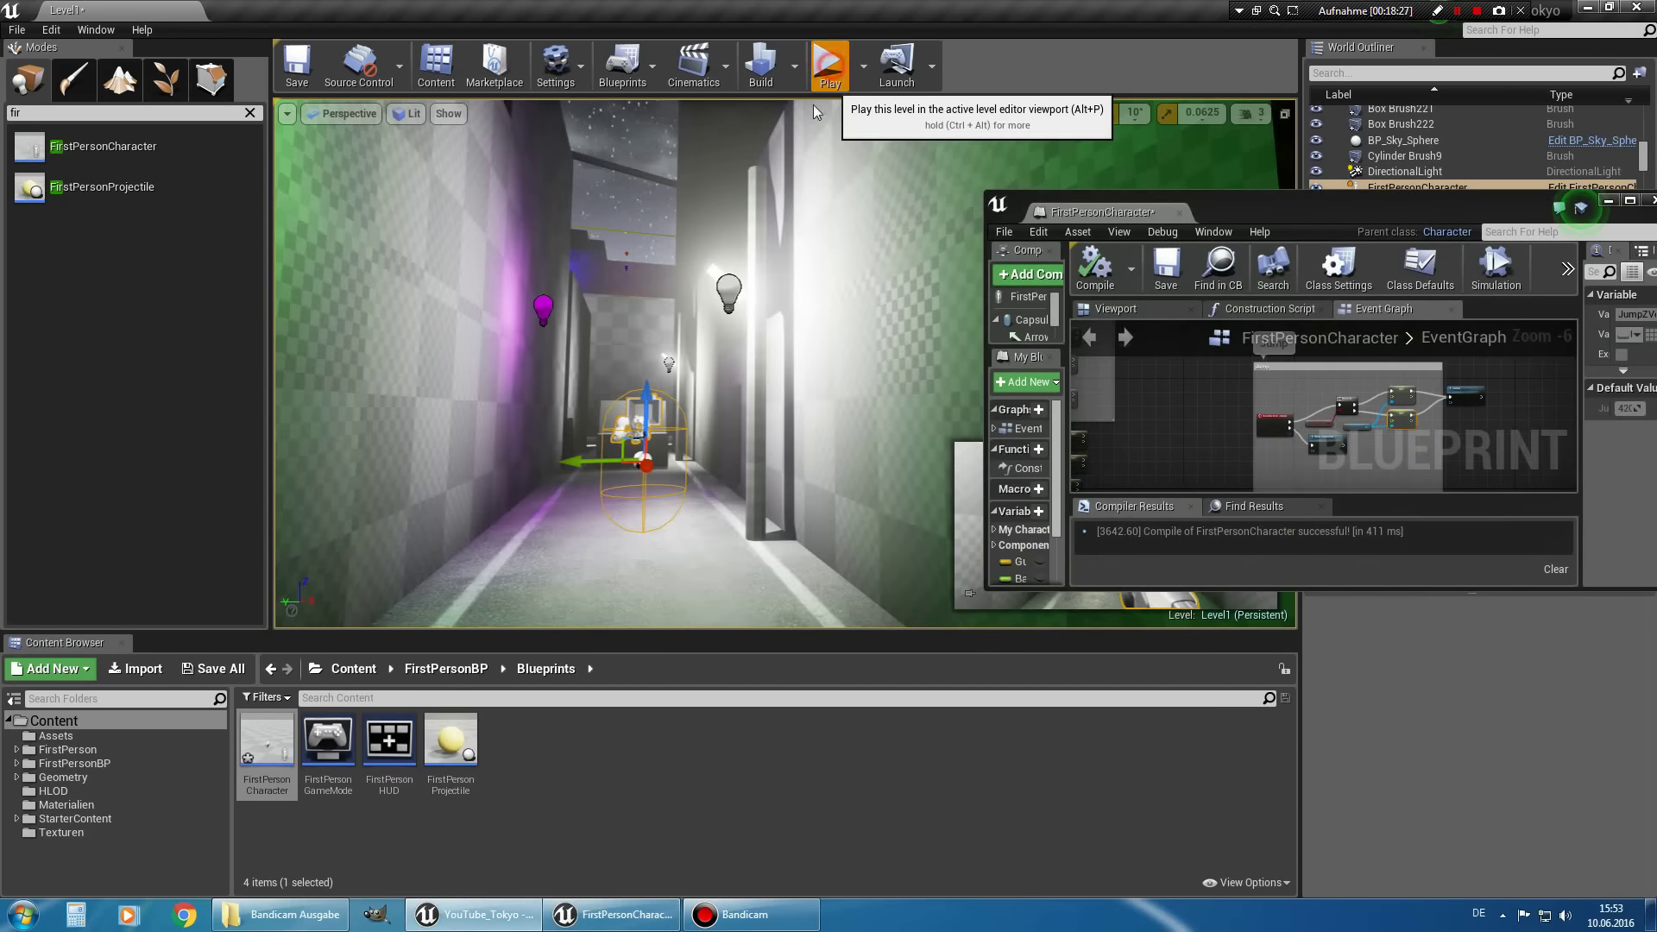
pyautogui.click(829, 67)
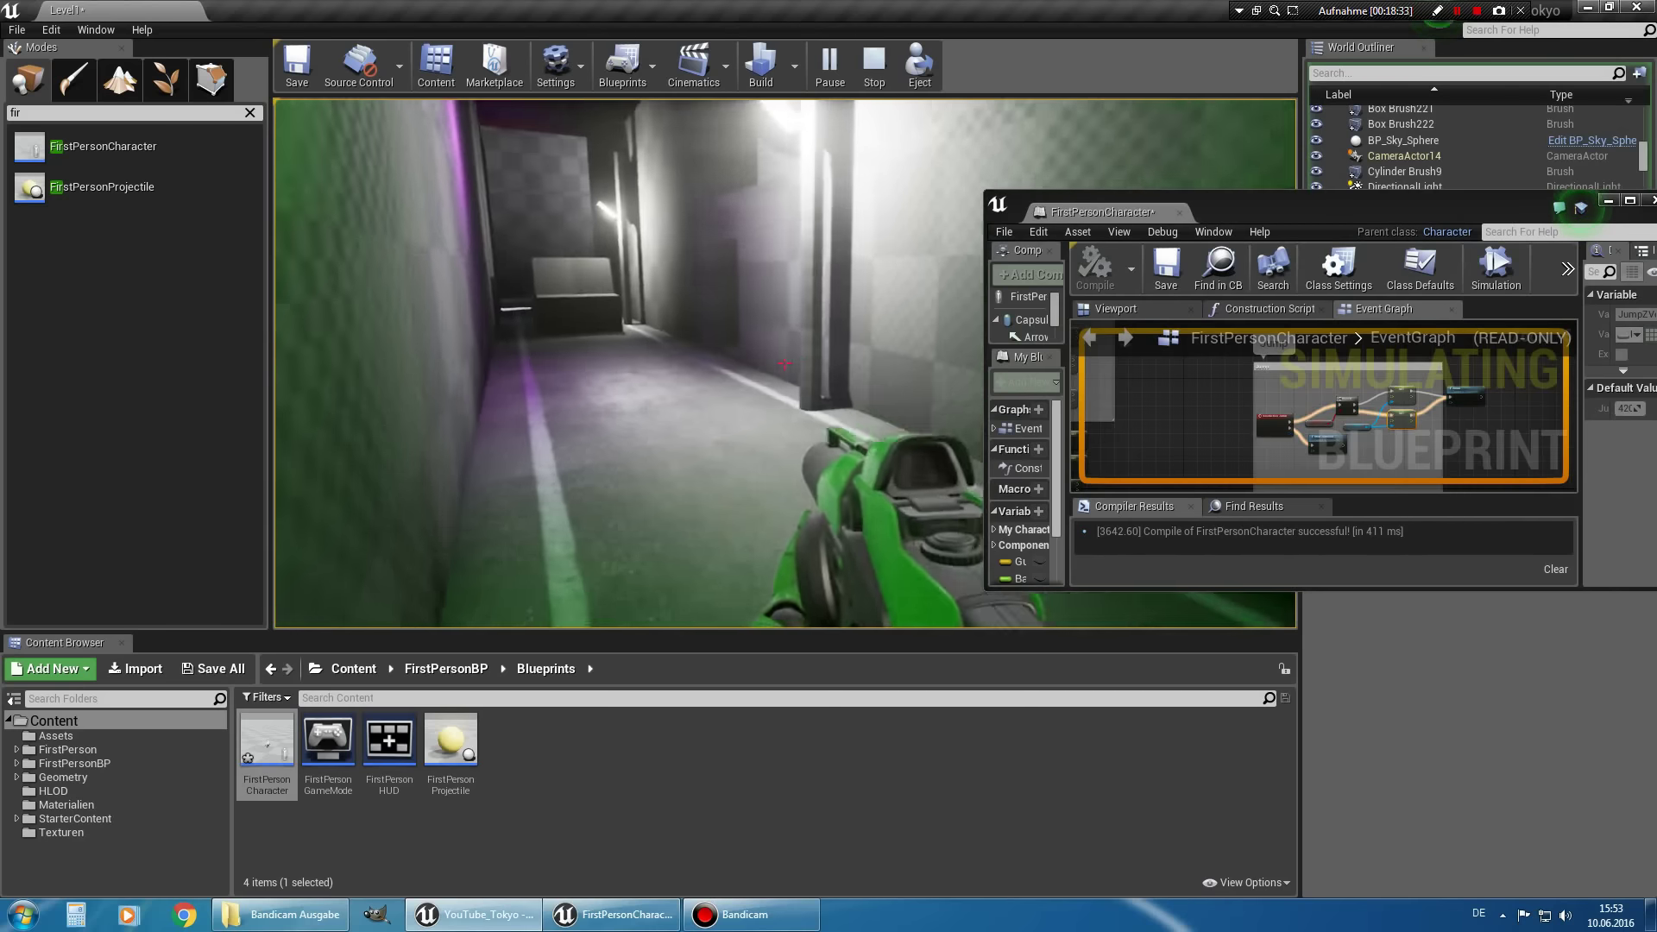
pyautogui.press('w')
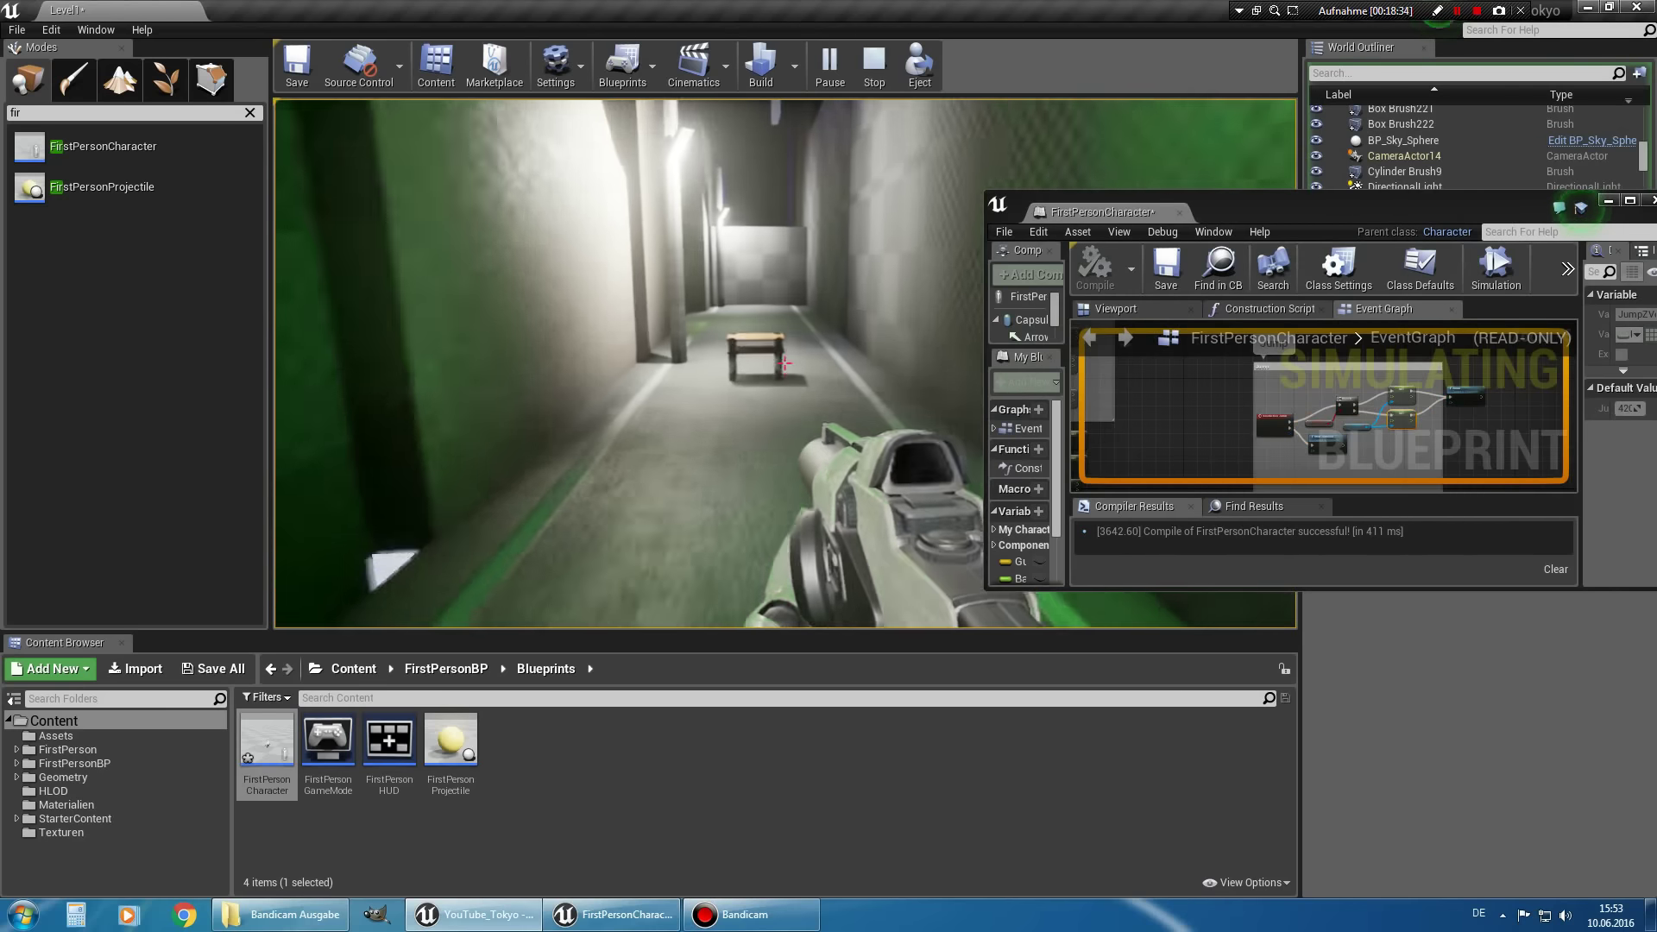
pyautogui.press('w')
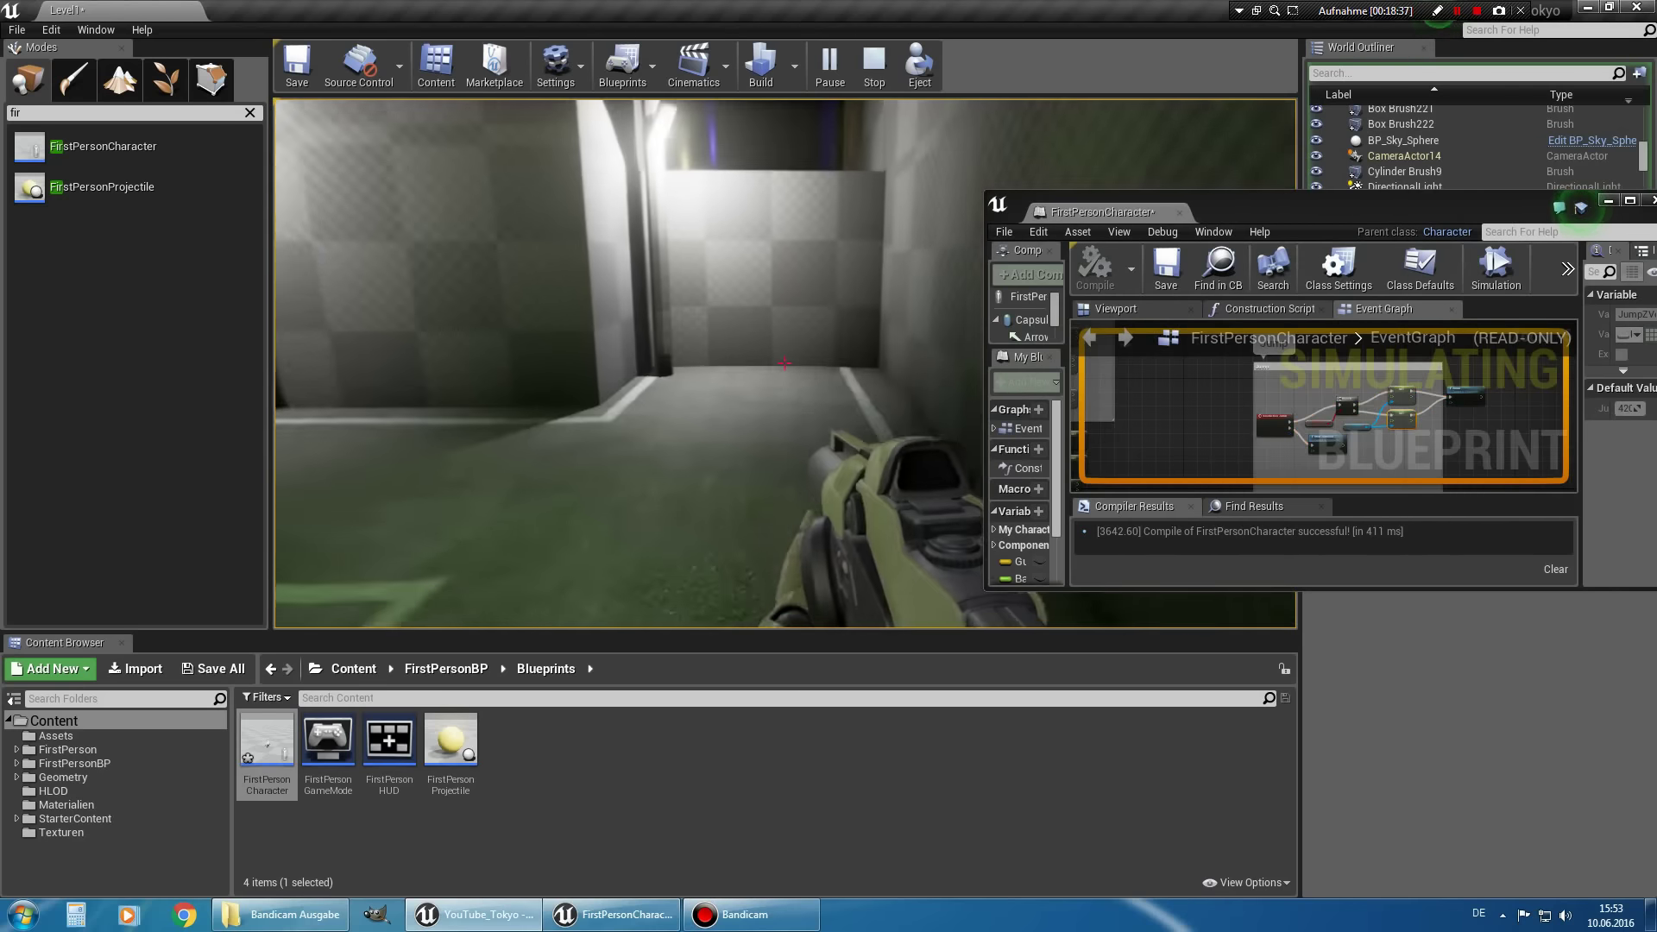
pyautogui.press('w')
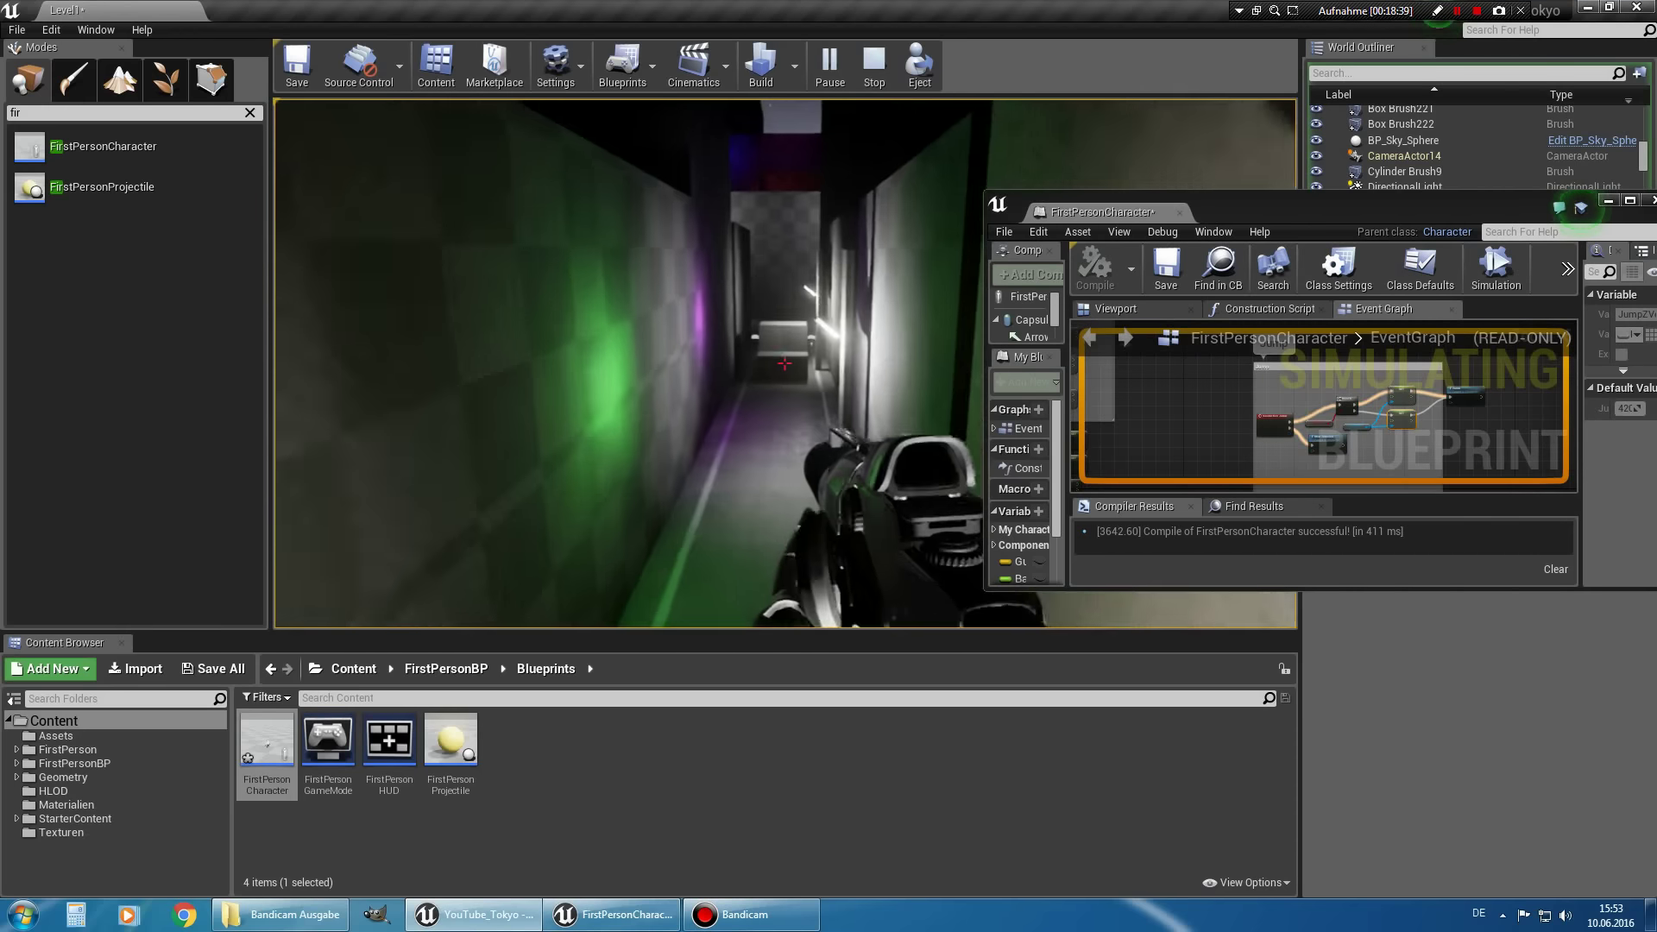
pyautogui.press('w')
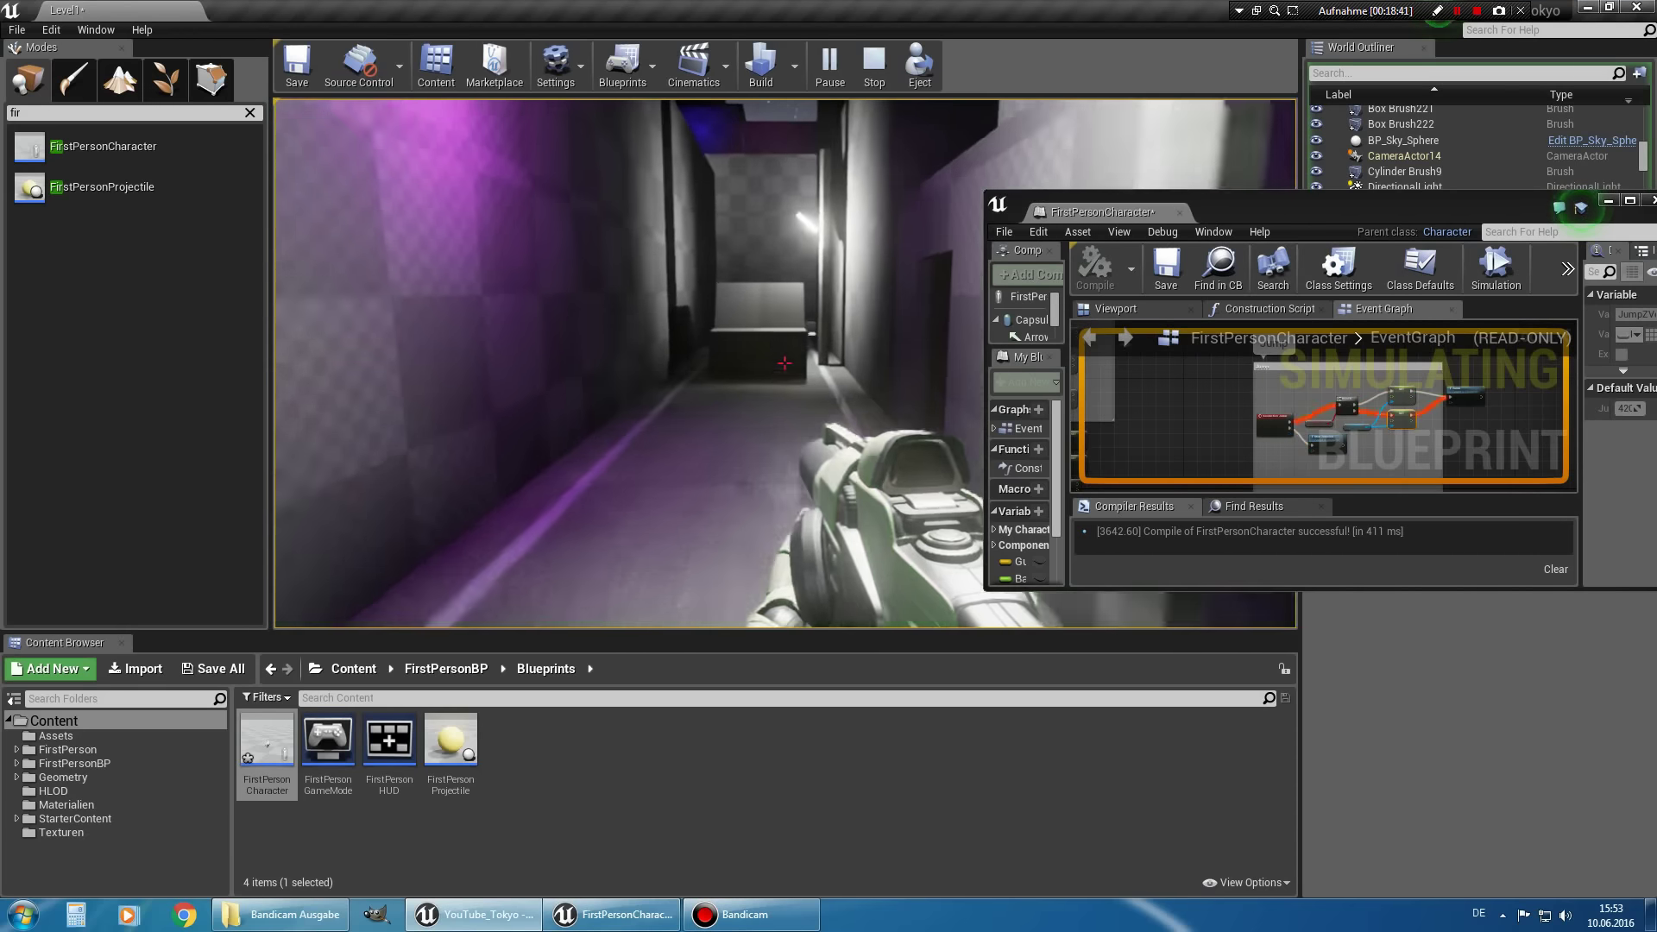
pyautogui.press('Escape')
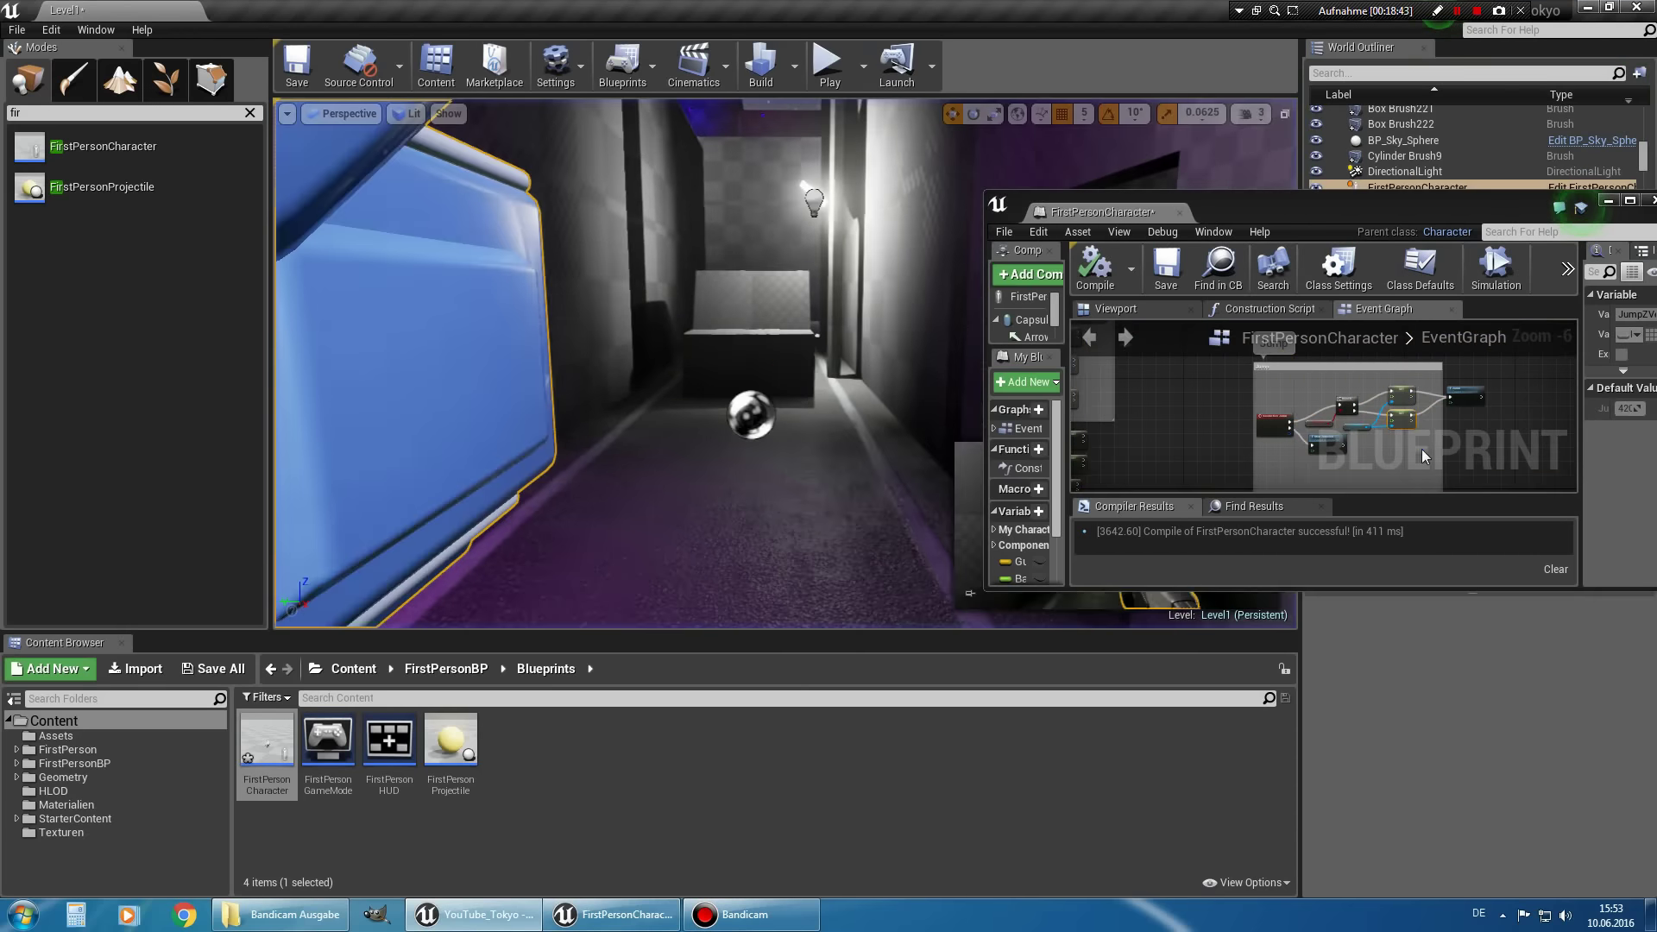
pyautogui.scroll(3, 1381, 436)
# Delete the Branch and Jump Z Velocity setters so Jump Pressed fires Jump directly, placing Jump above Stop Jumping.
pyautogui.doubleClick(1358, 212)
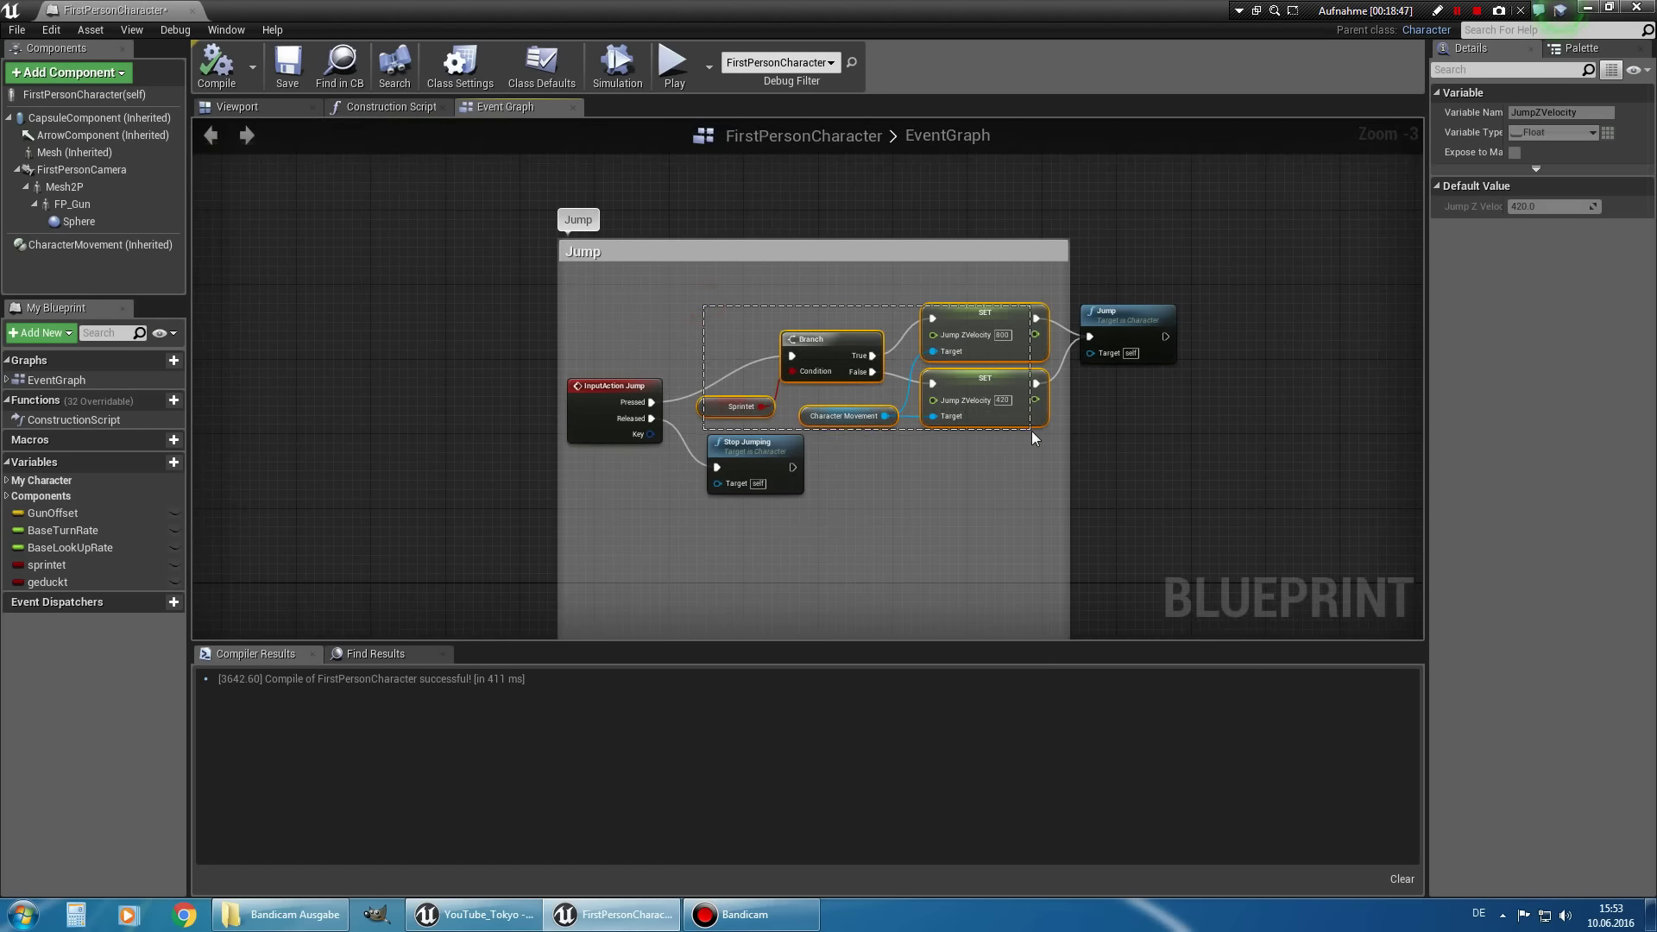
pyautogui.moveTo(836, 339); pyautogui.dragTo(1032, 431)
pyautogui.press('Delete')
pyautogui.moveTo(1139, 314); pyautogui.dragTo(765, 366)
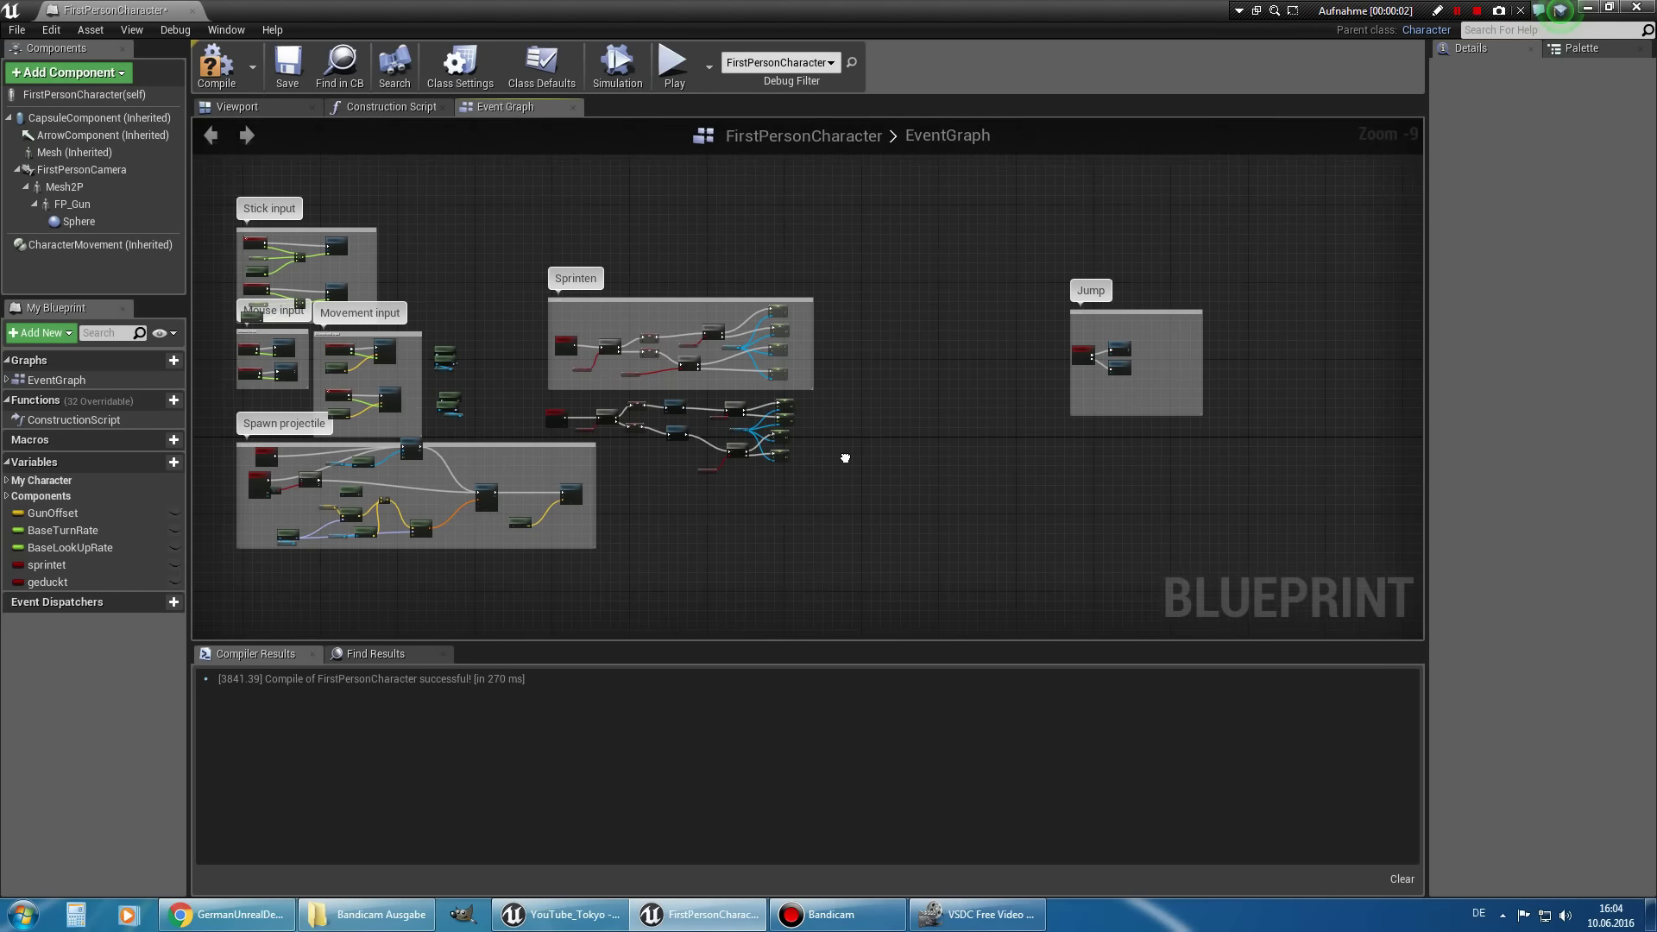
pyautogui.scroll(4, 834, 457)
pyautogui.moveTo(834, 458); pyautogui.dragTo(946, 465, button='right')
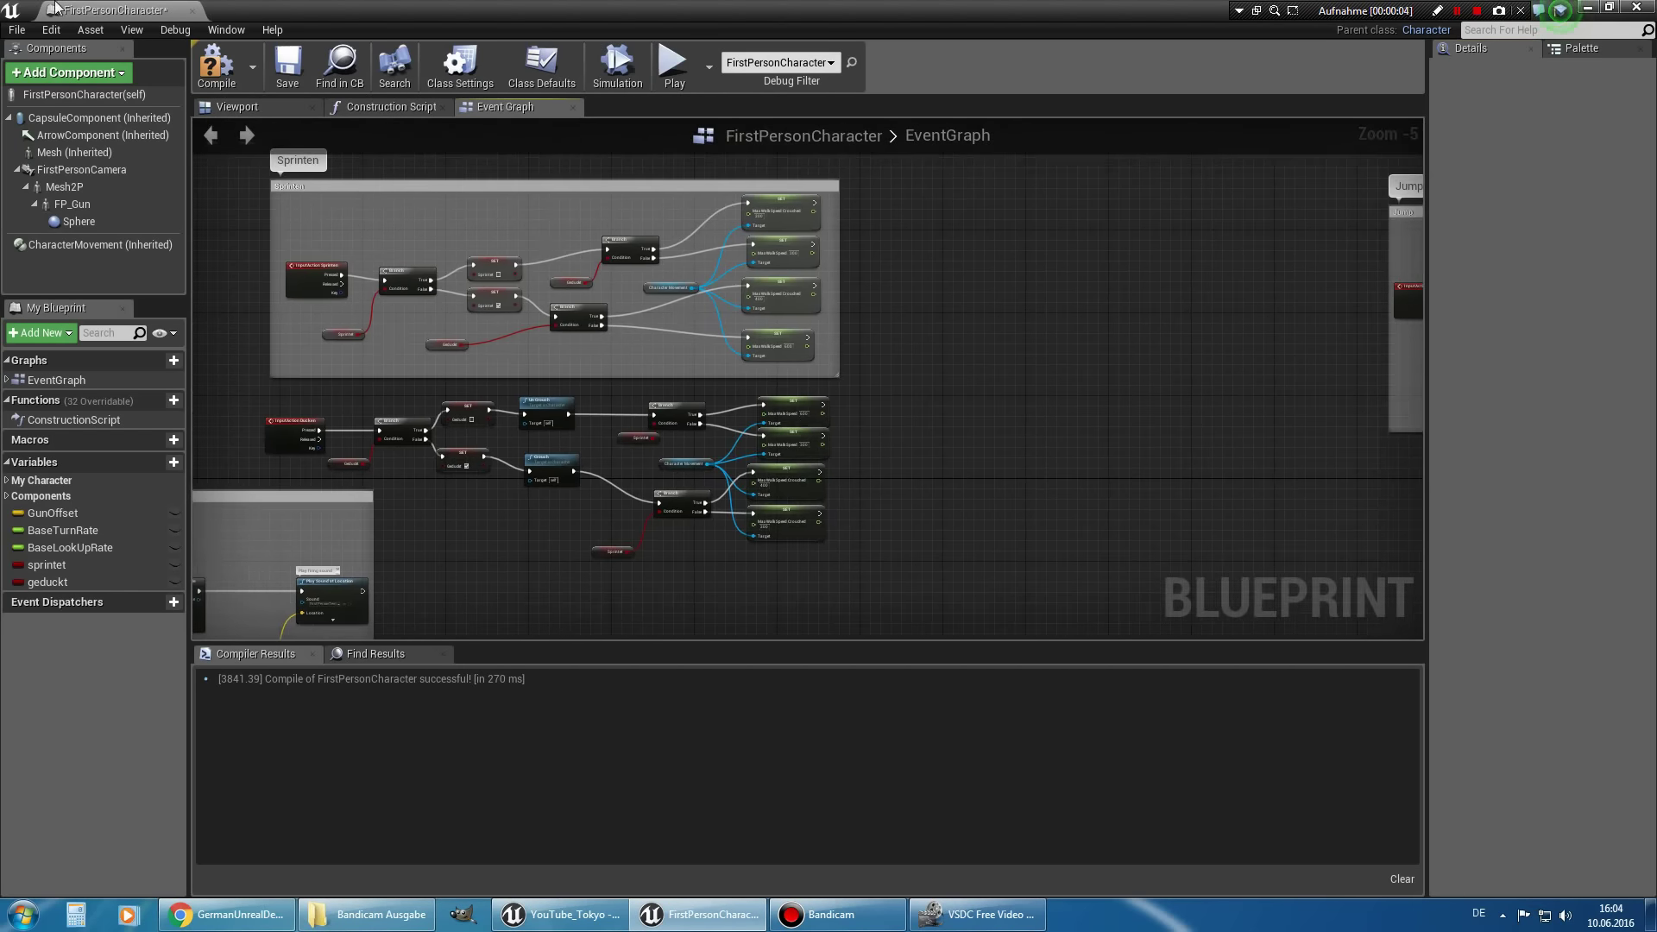
pyautogui.doubleClick(54, 8)
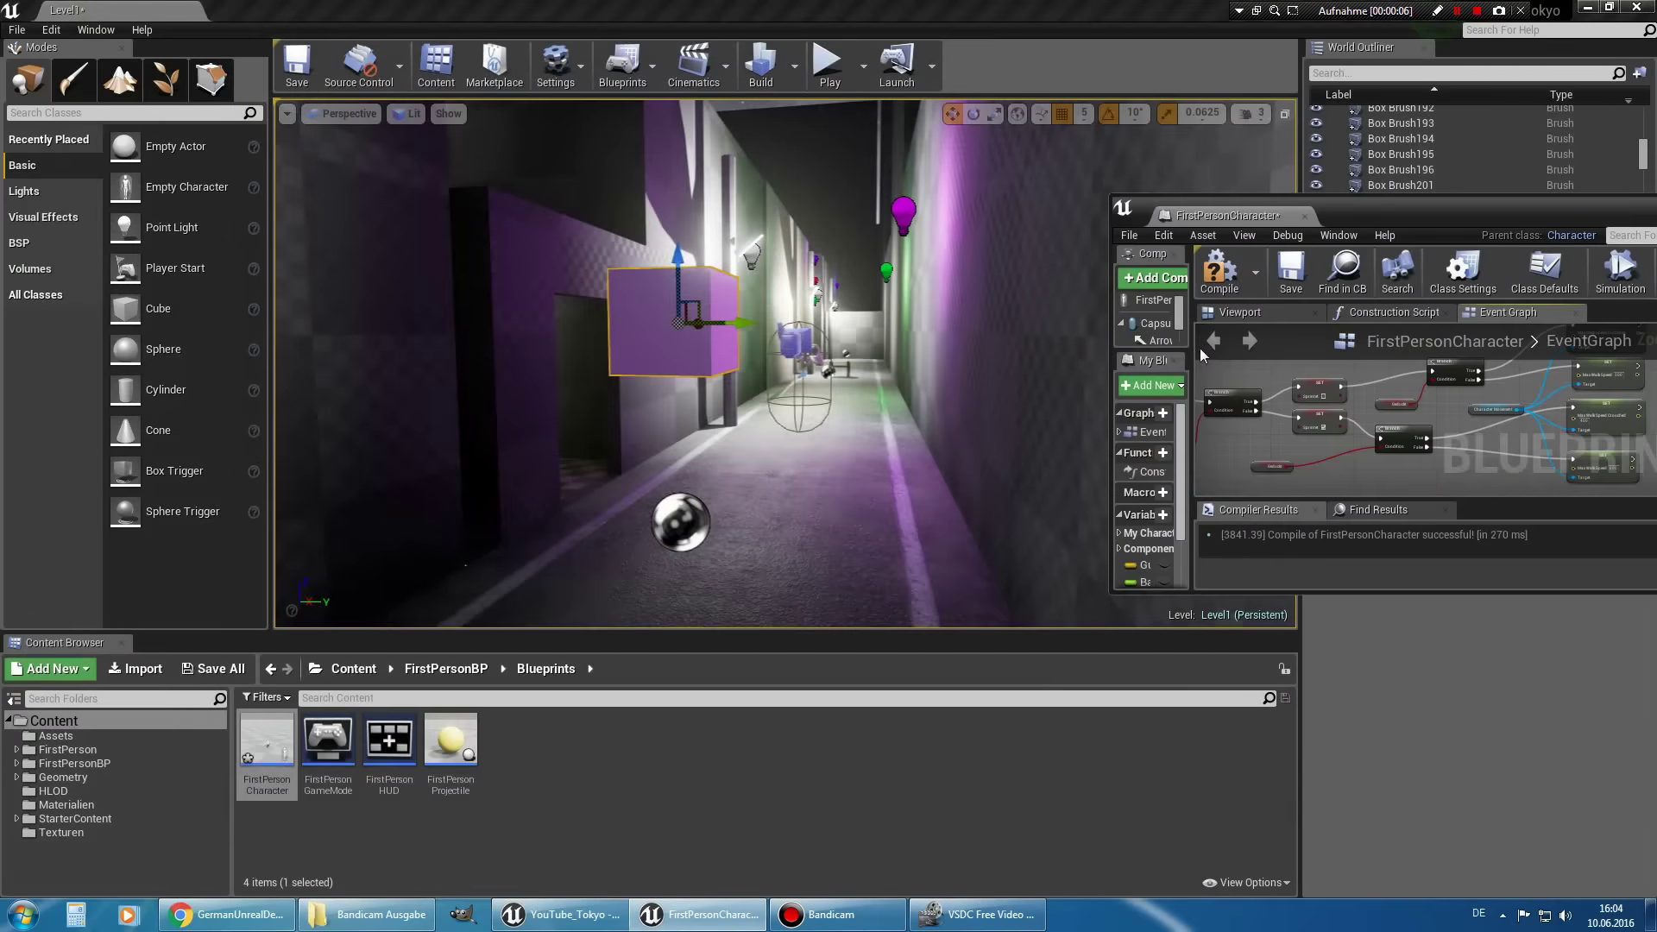
# Play-test walking around the purple cube and down the long corridors, then stop with Esc.
pyautogui.scroll(-3, 1208, 363)
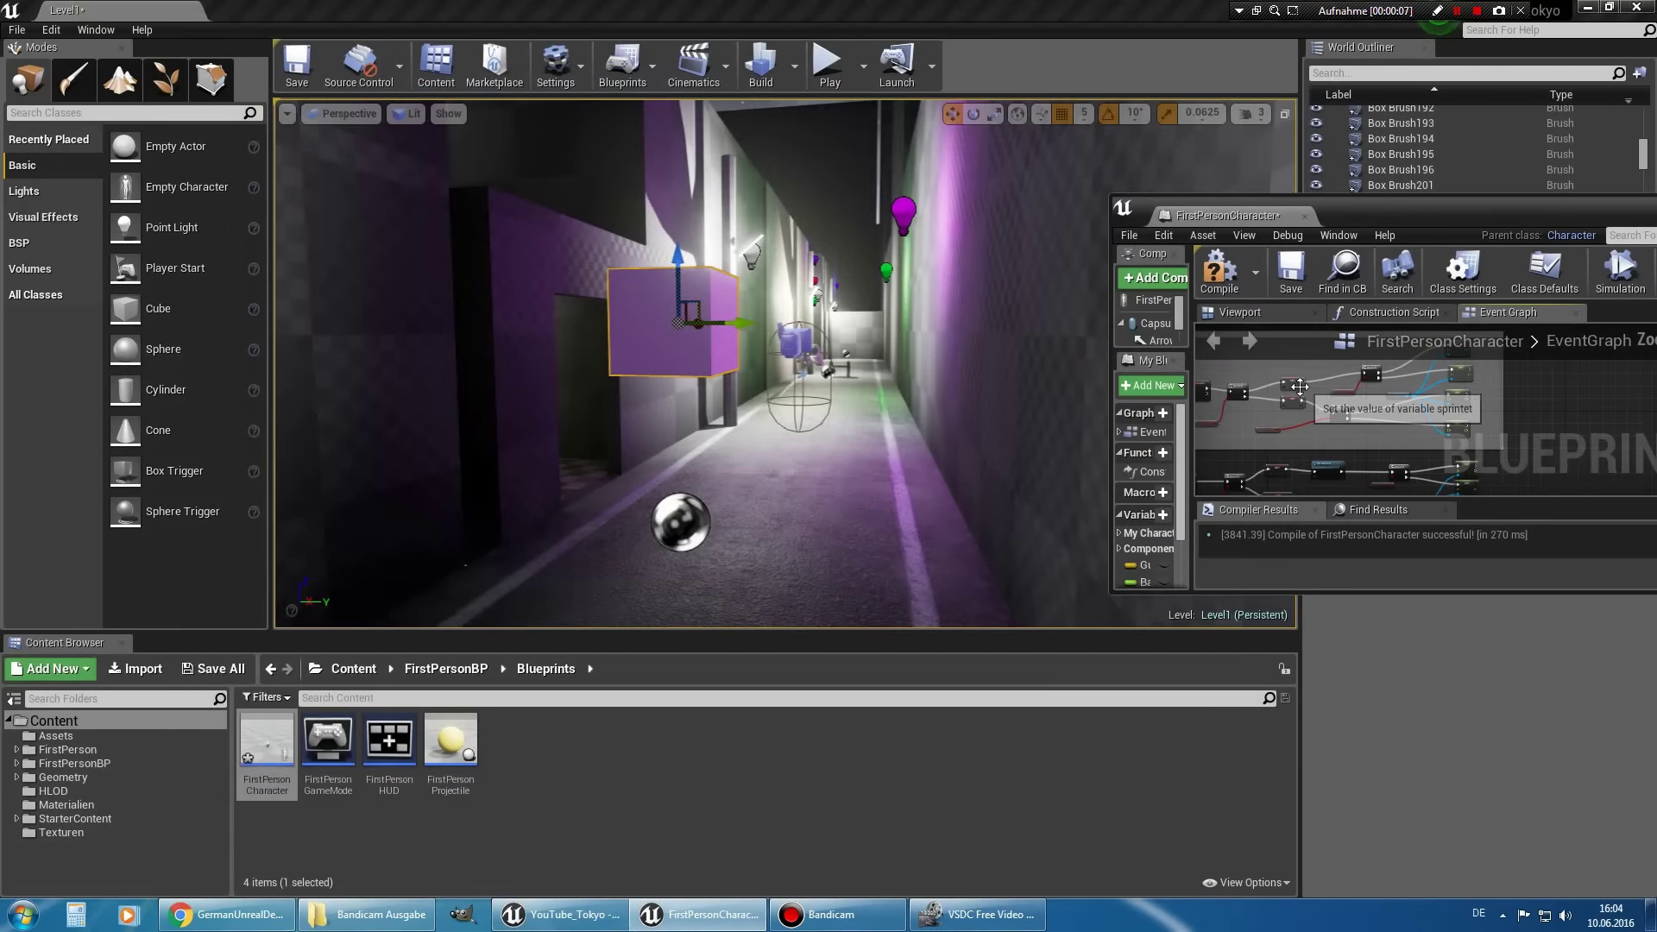
pyautogui.click(820, 59)
pyautogui.click(827, 65)
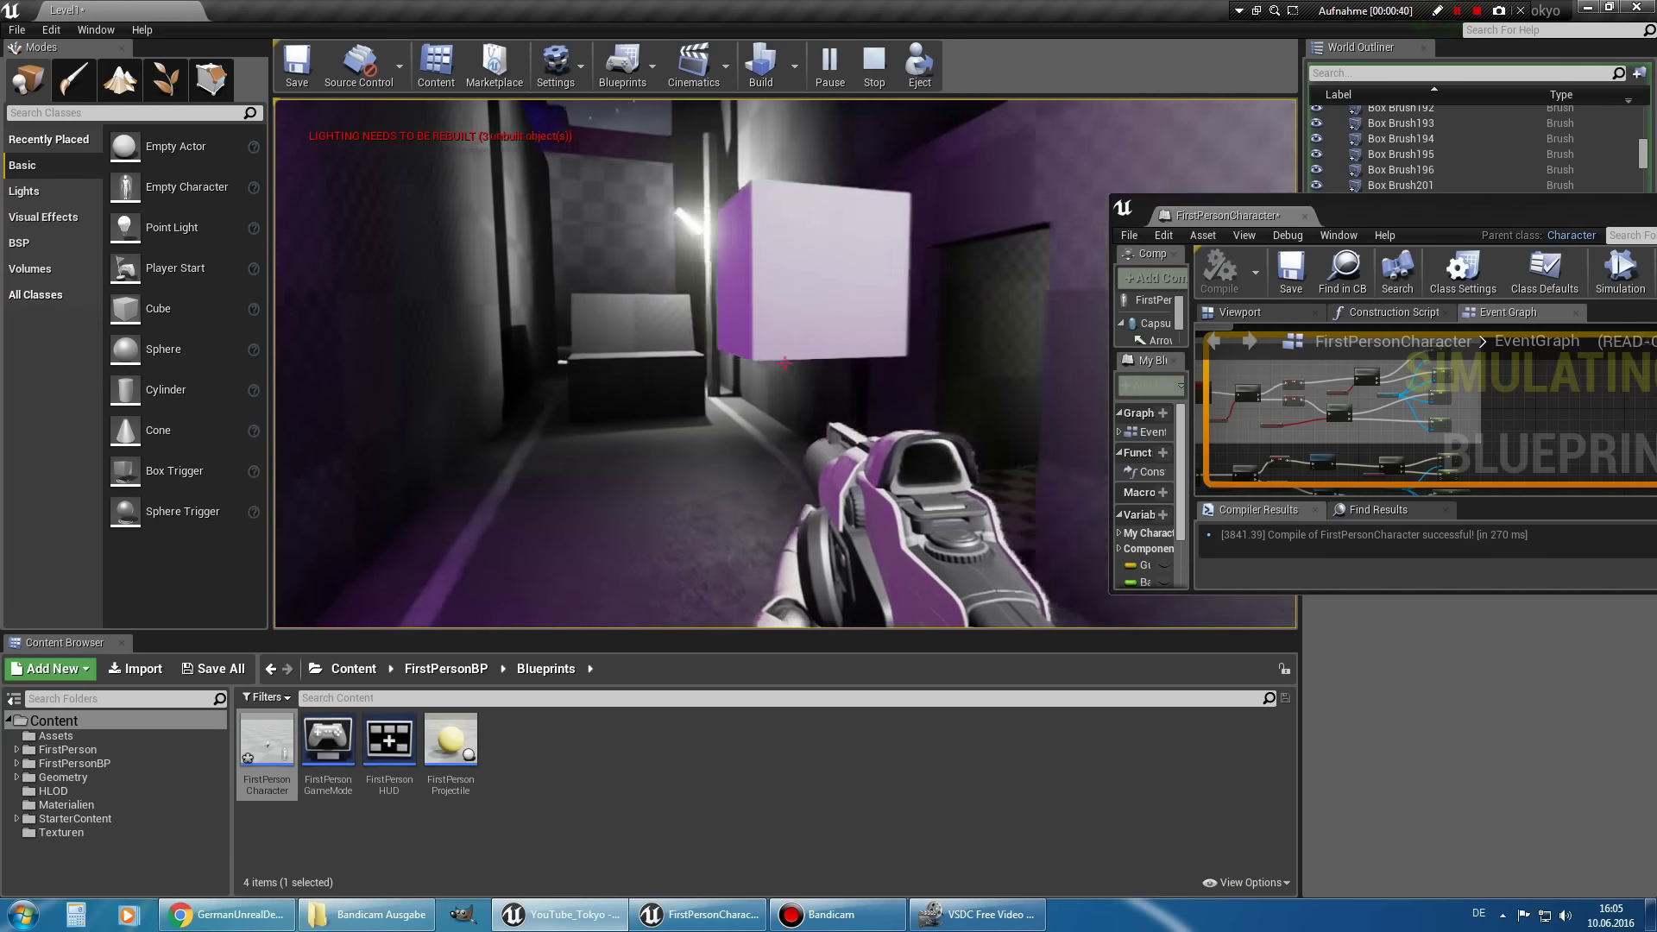
pyautogui.press('w')
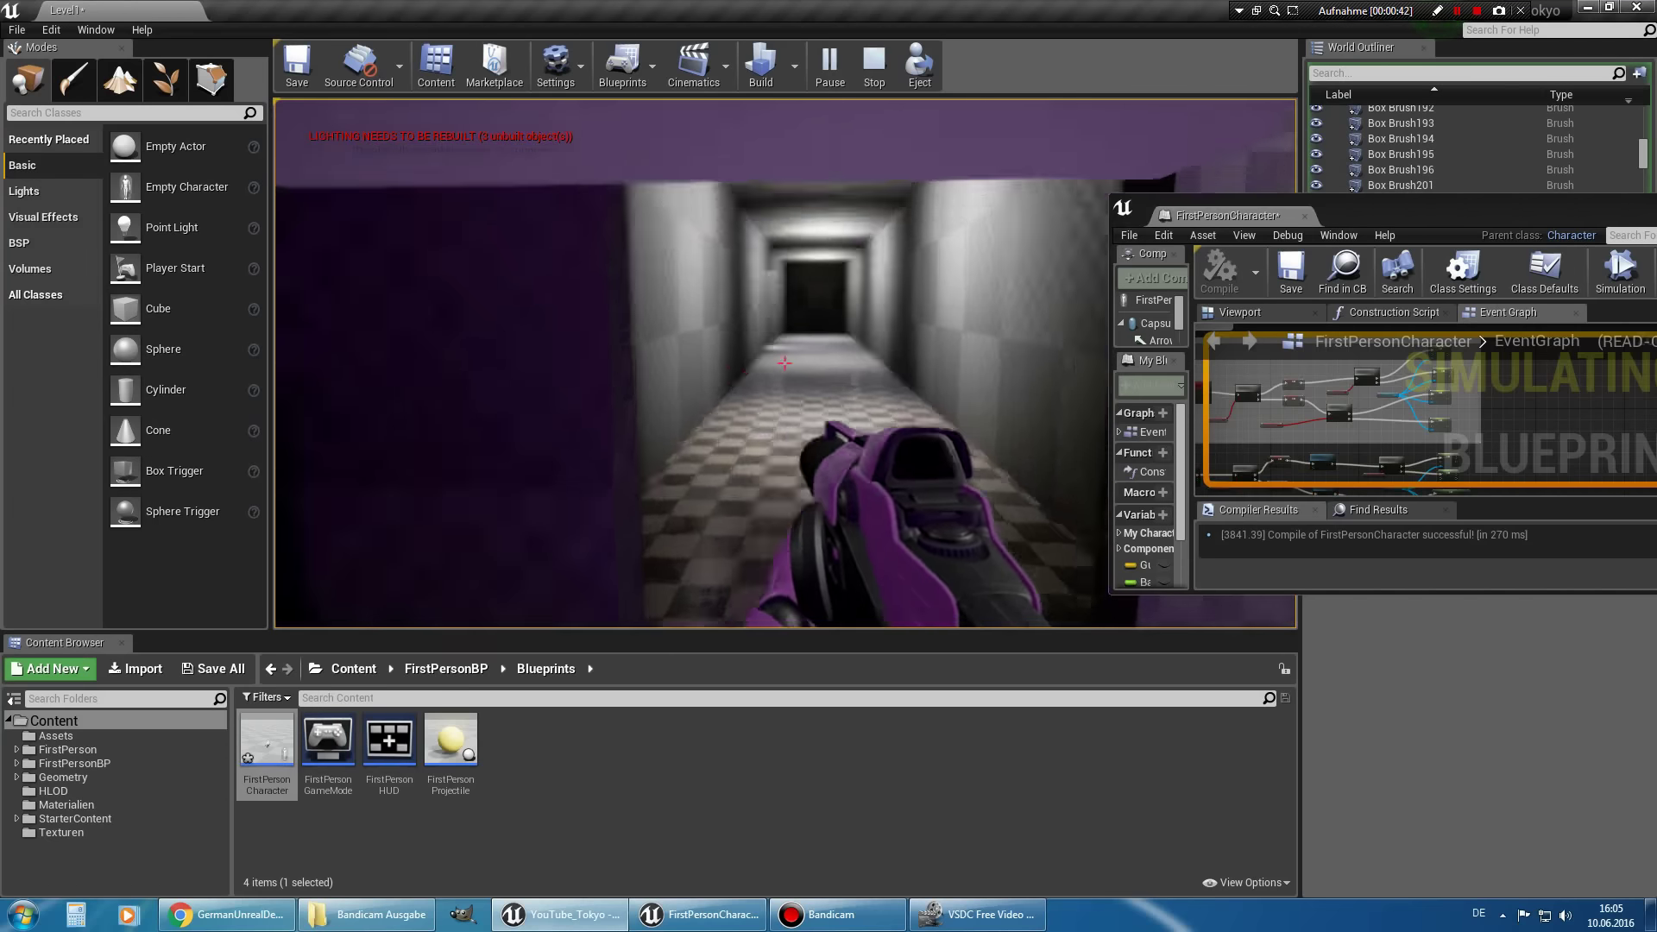
pyautogui.press('s')
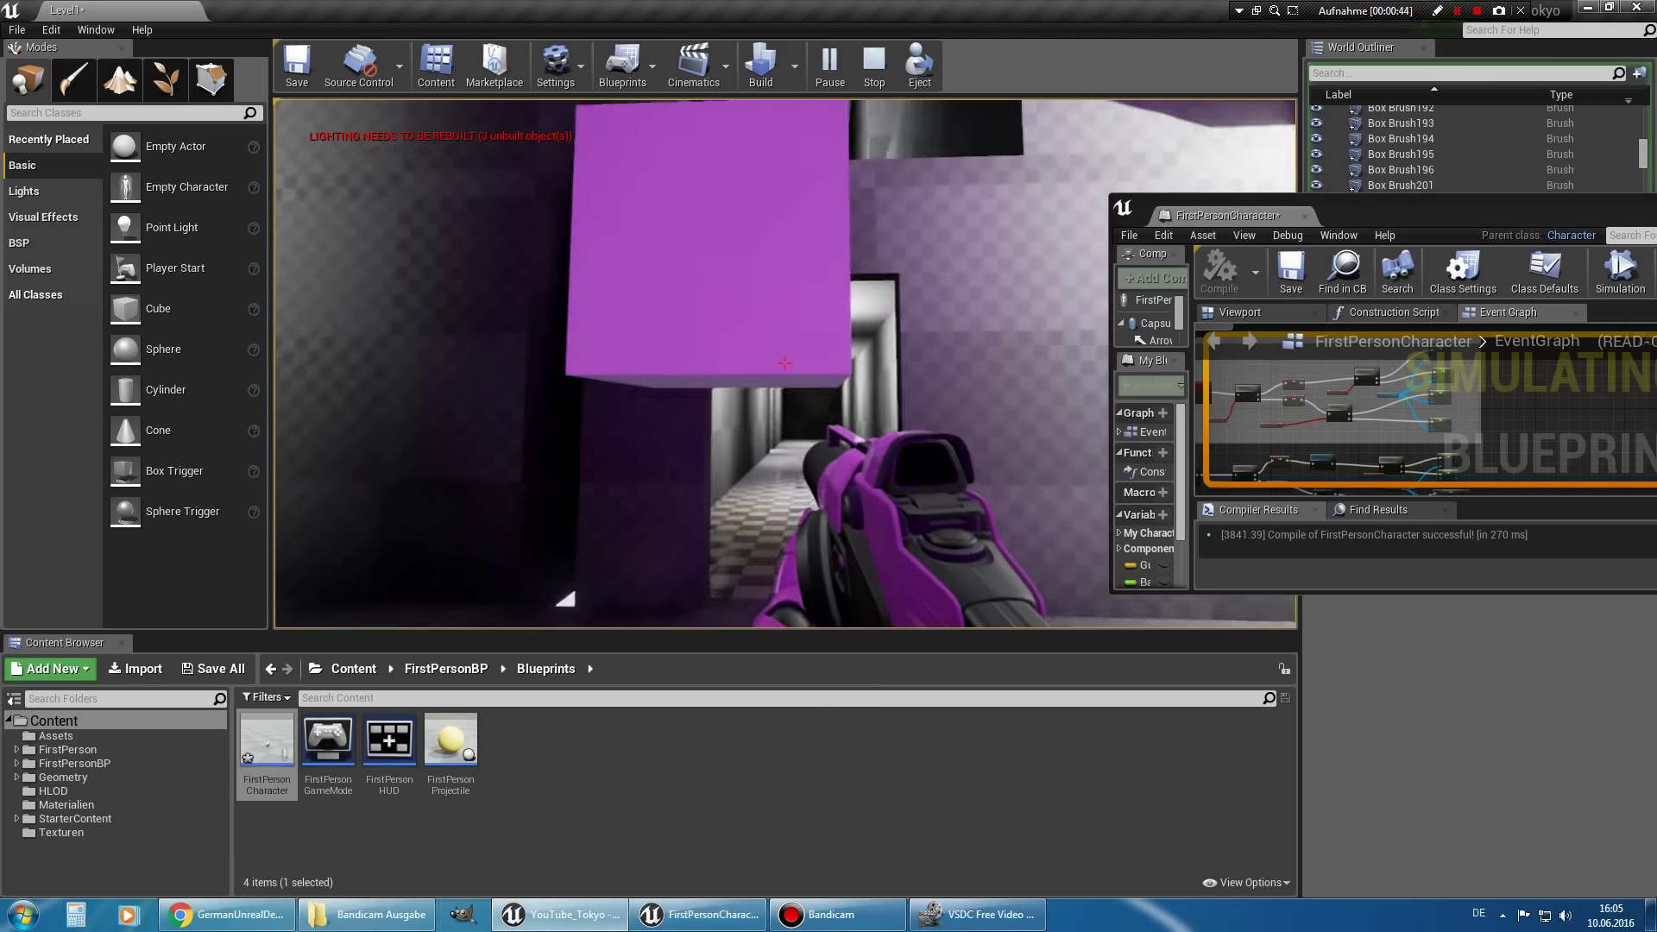
pyautogui.press('w')
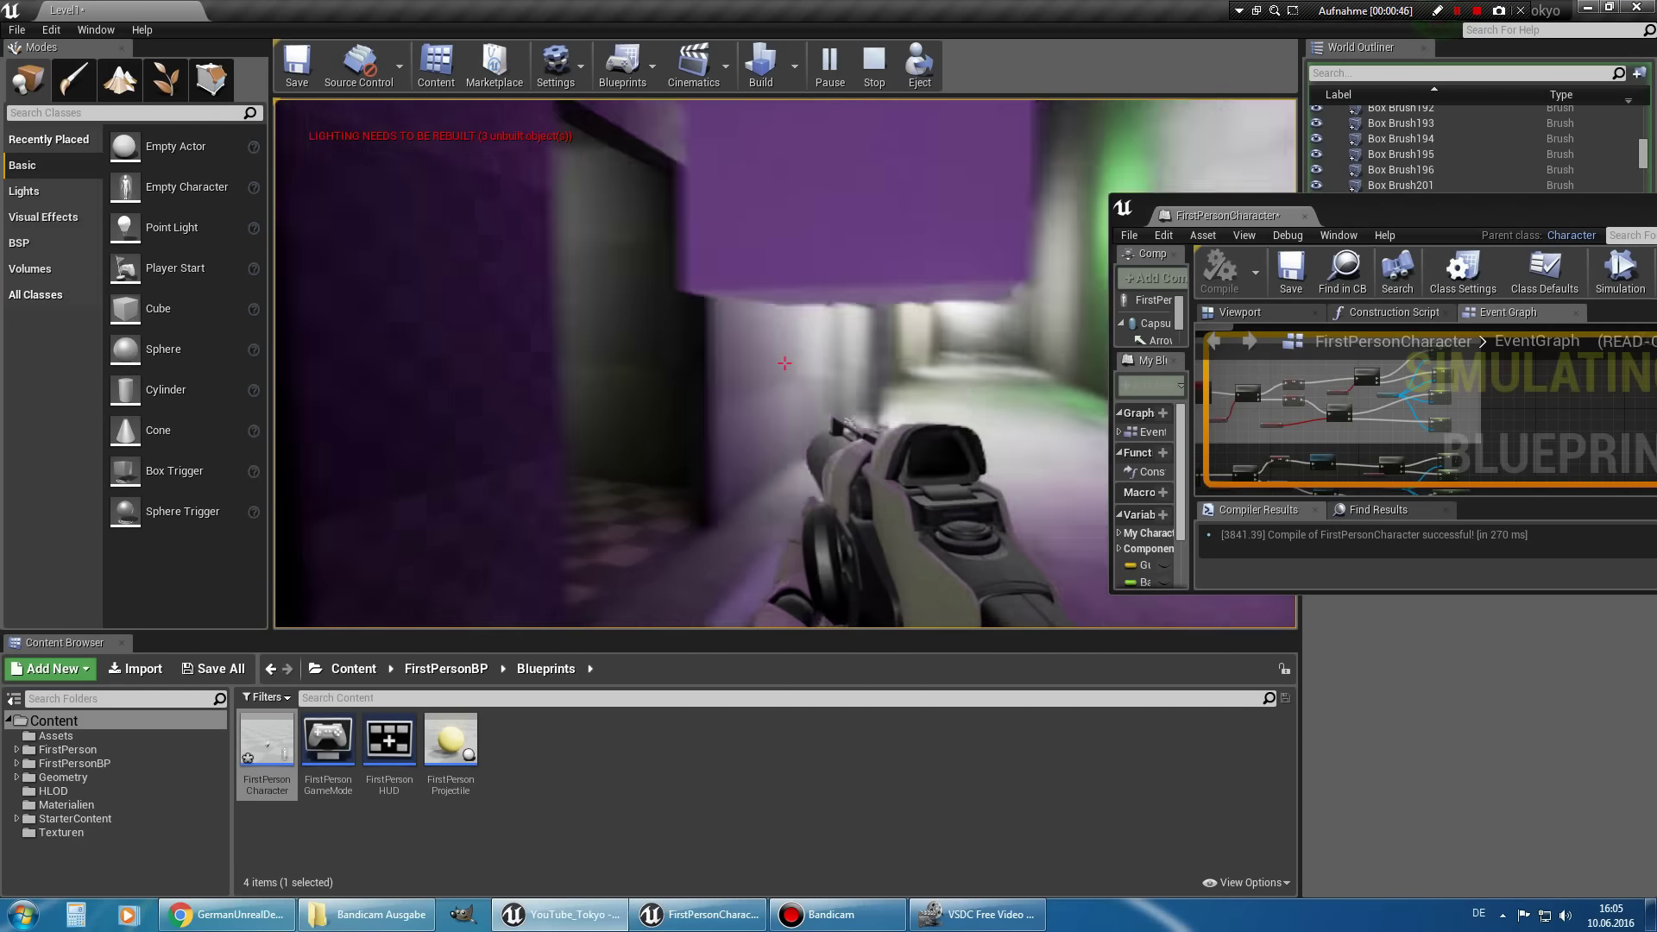
pyautogui.press('w')
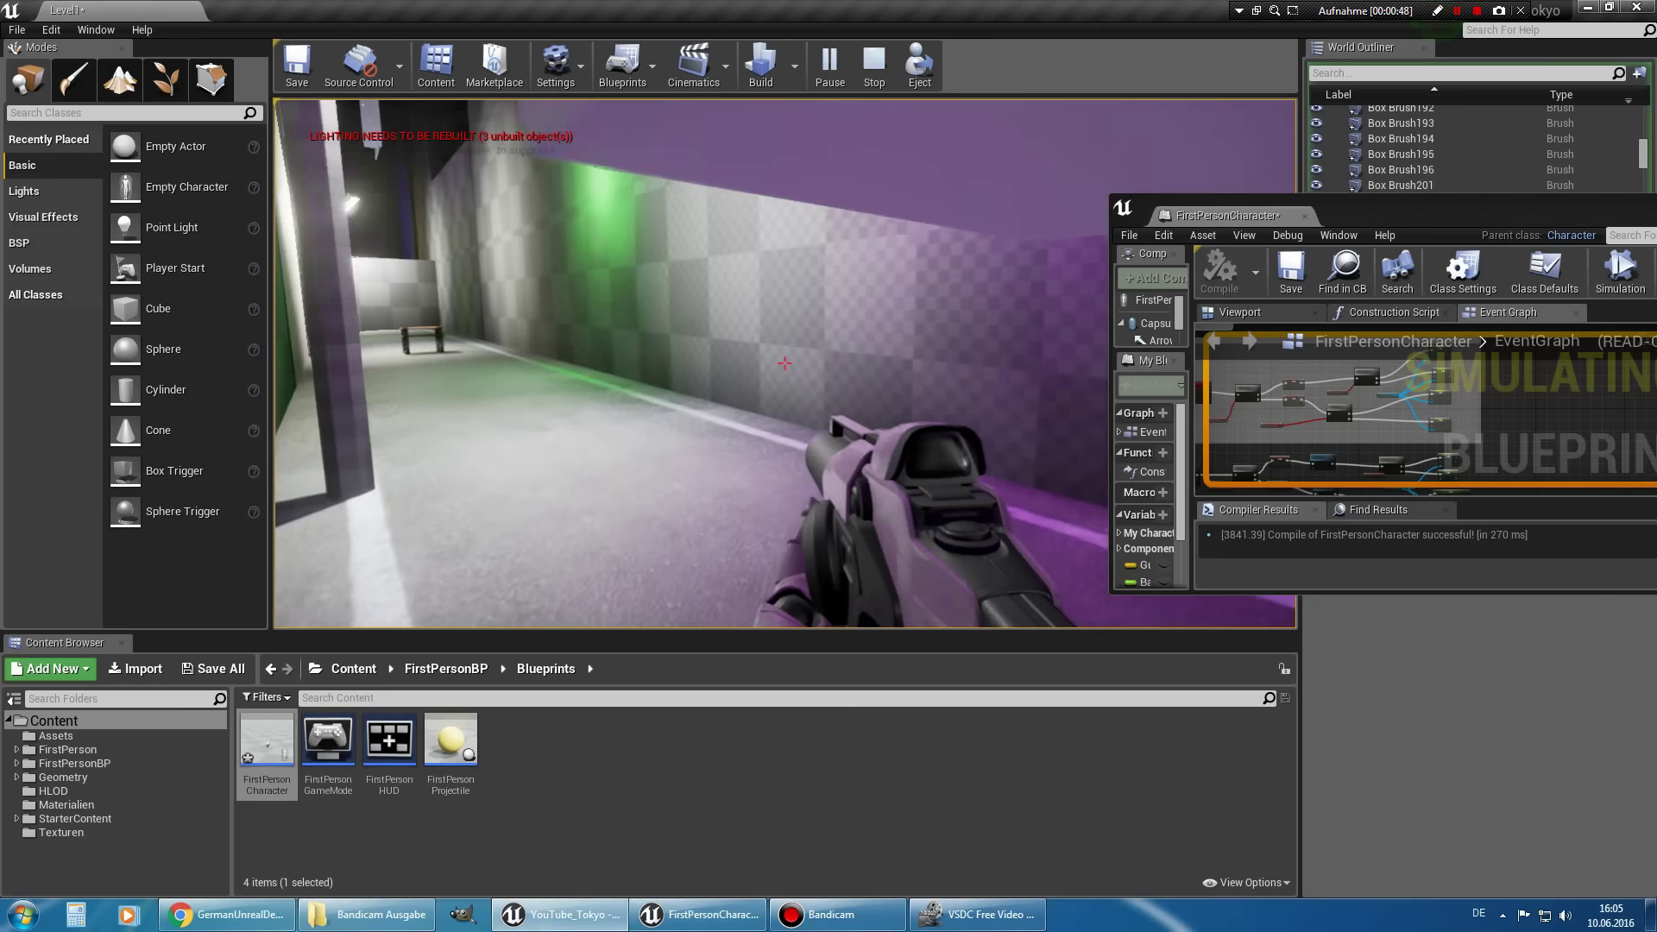
pyautogui.press('w')
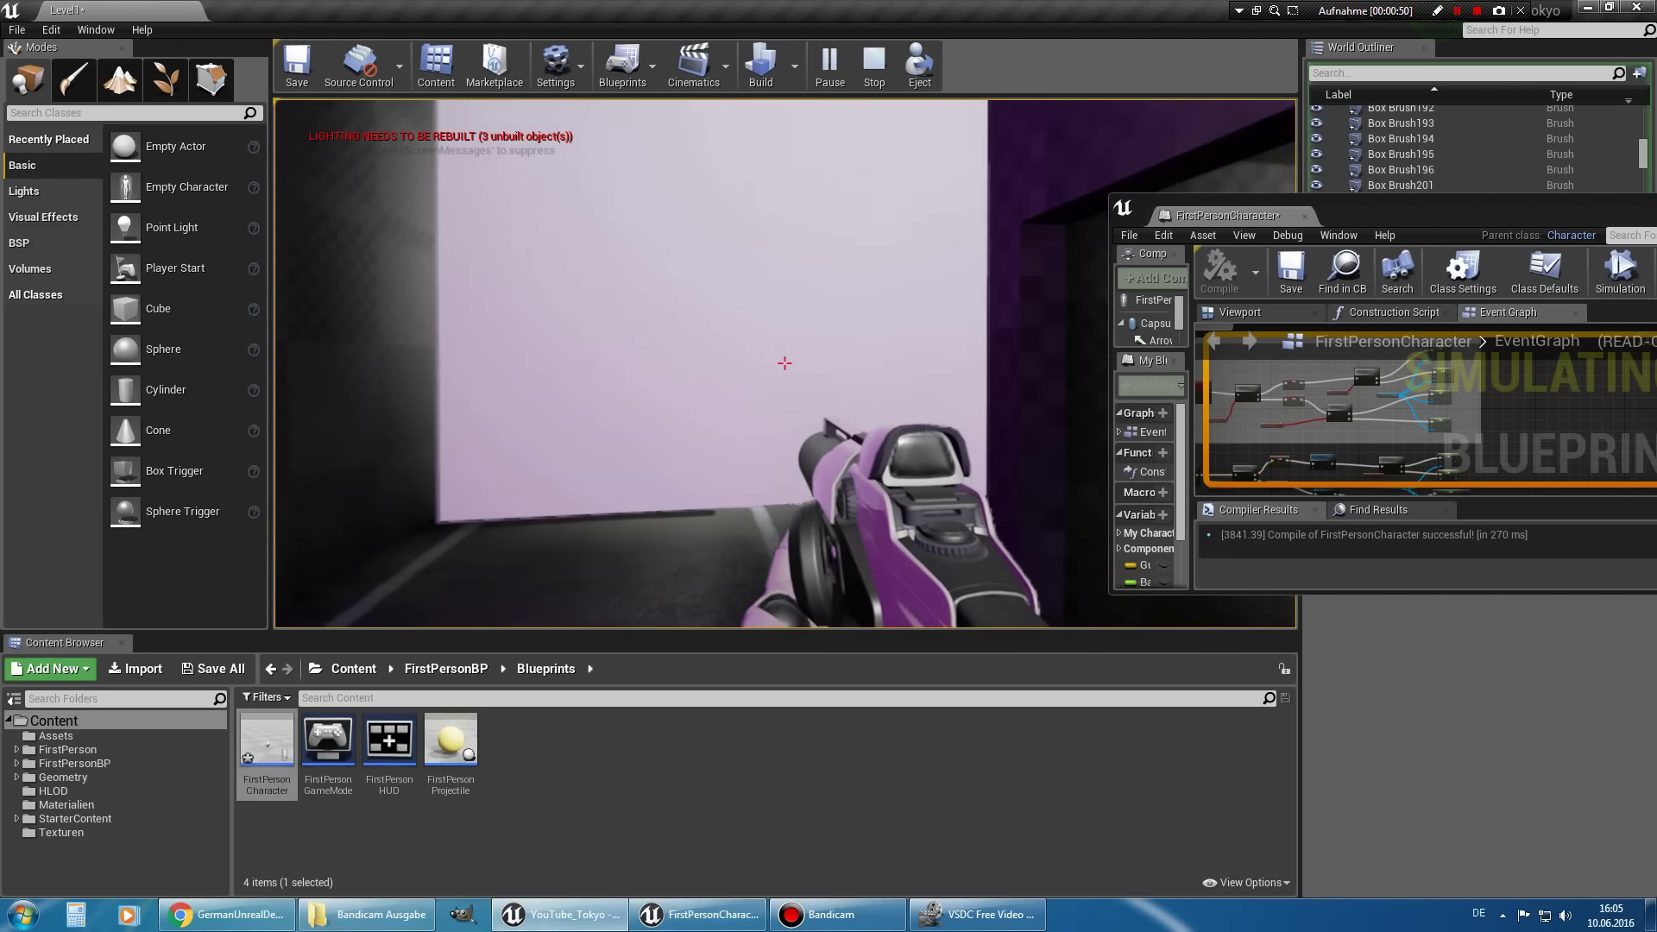
pyautogui.press('w')
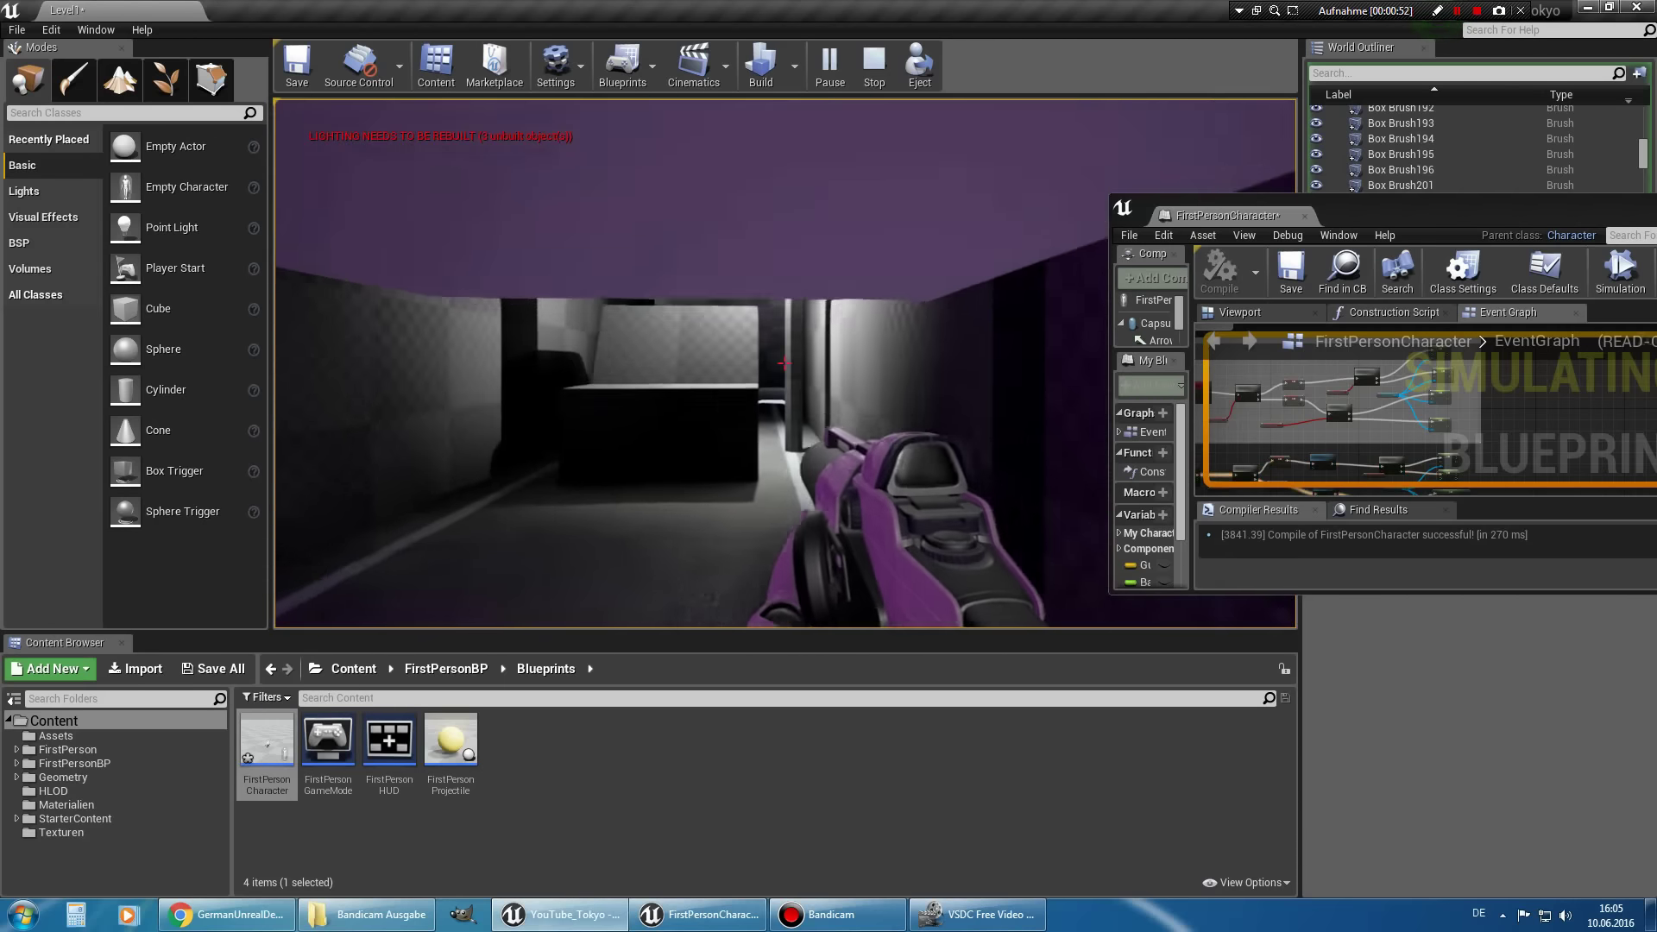
pyautogui.press('w')
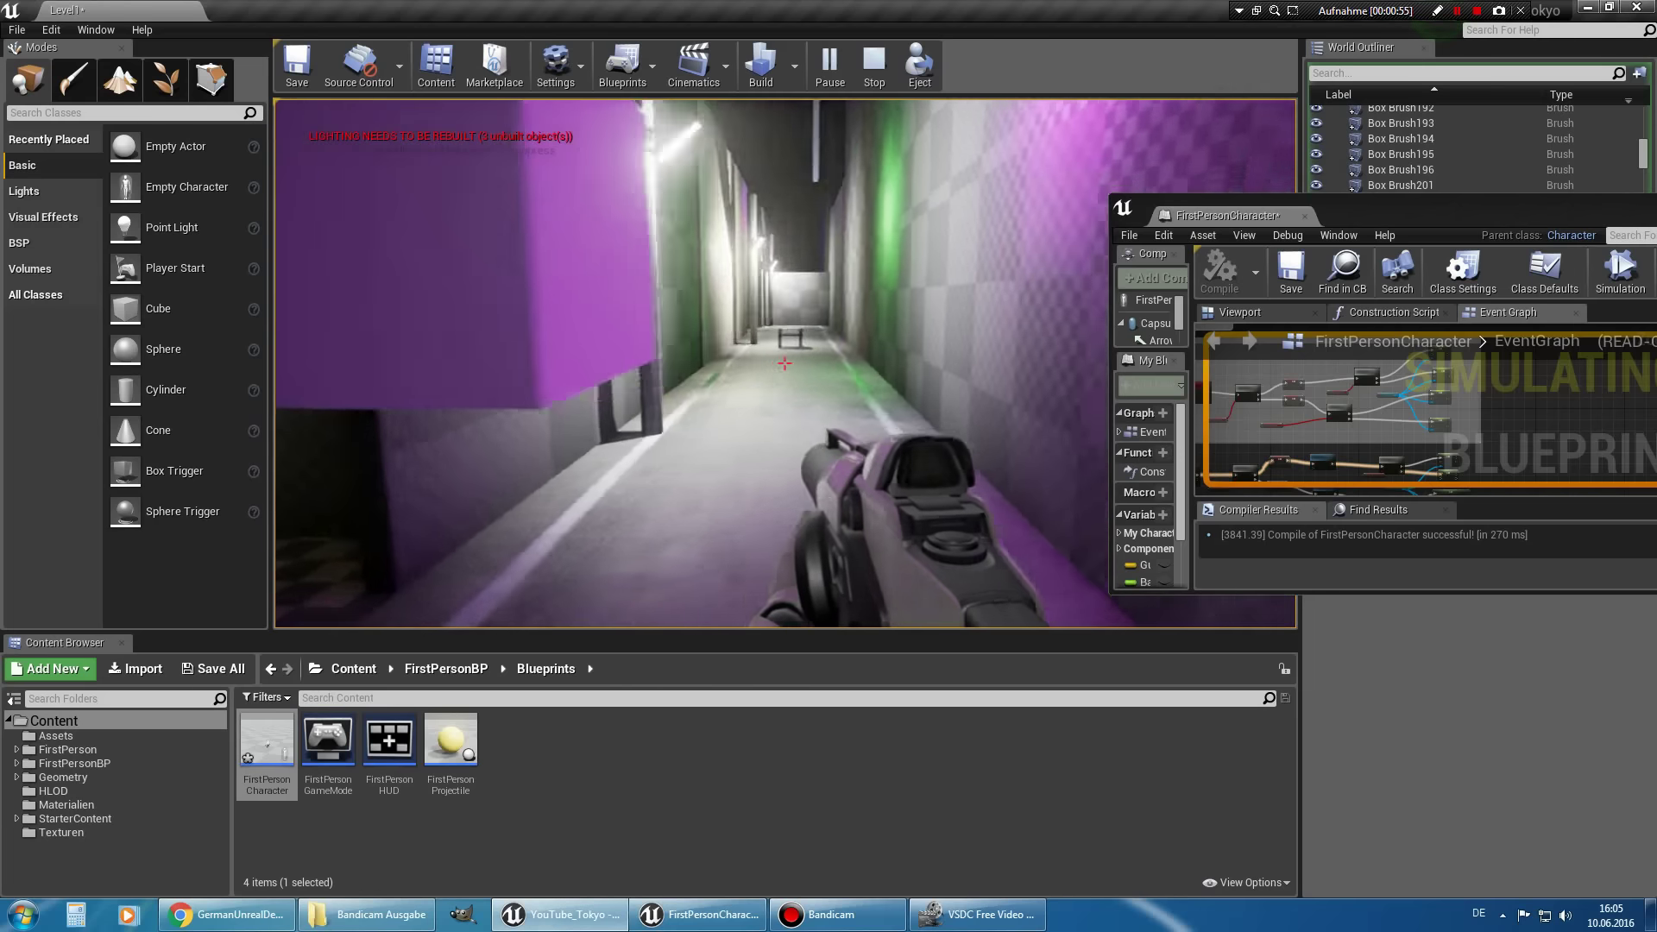
pyautogui.press('w')
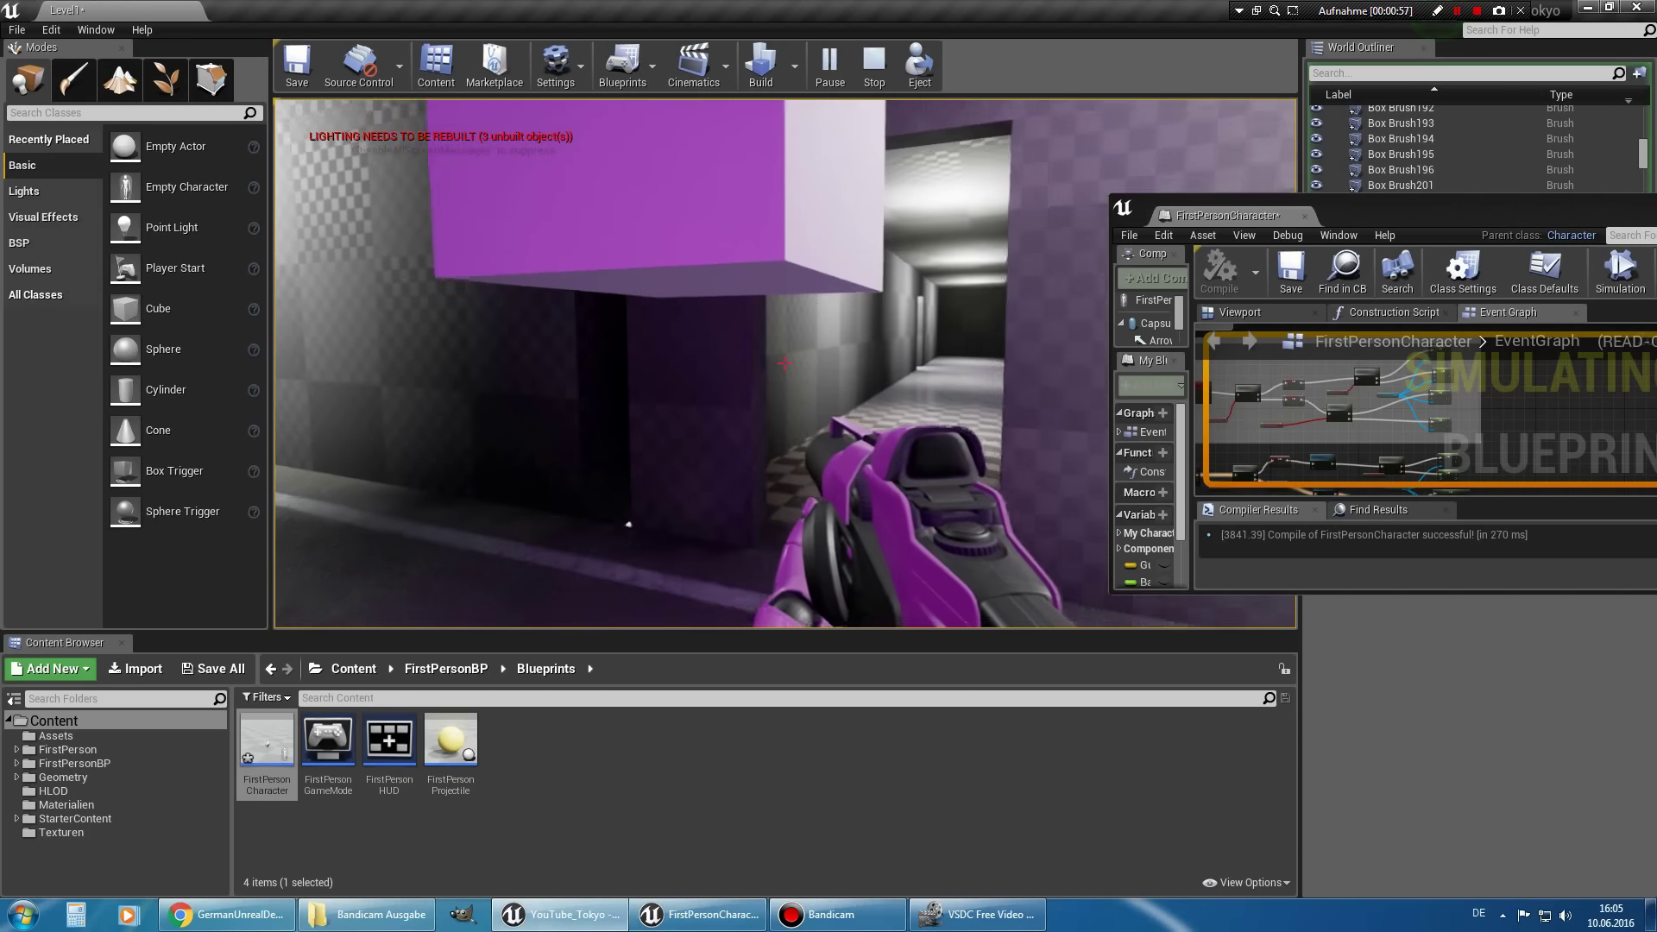
pyautogui.press('w')
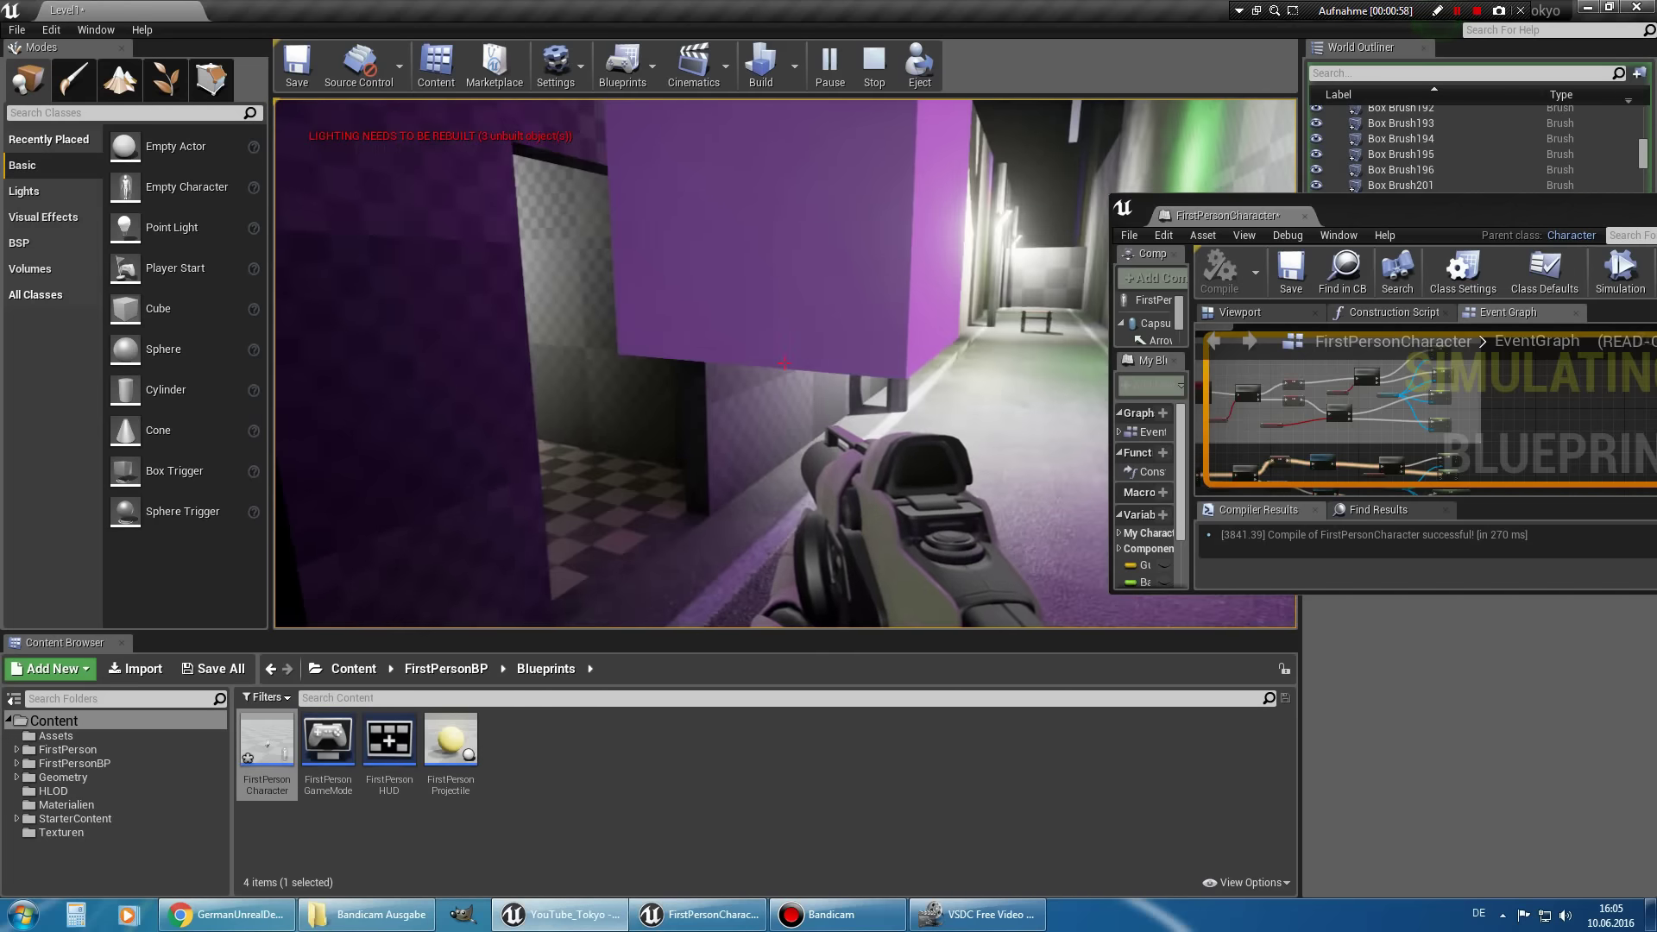
pyautogui.press('Escape')
# Maximize the blueprint and zoom into the InputAction Ducken crouch chain, selecting the Crouch node and reviewing its speed setters.
pyautogui.doubleClick(1234, 171)
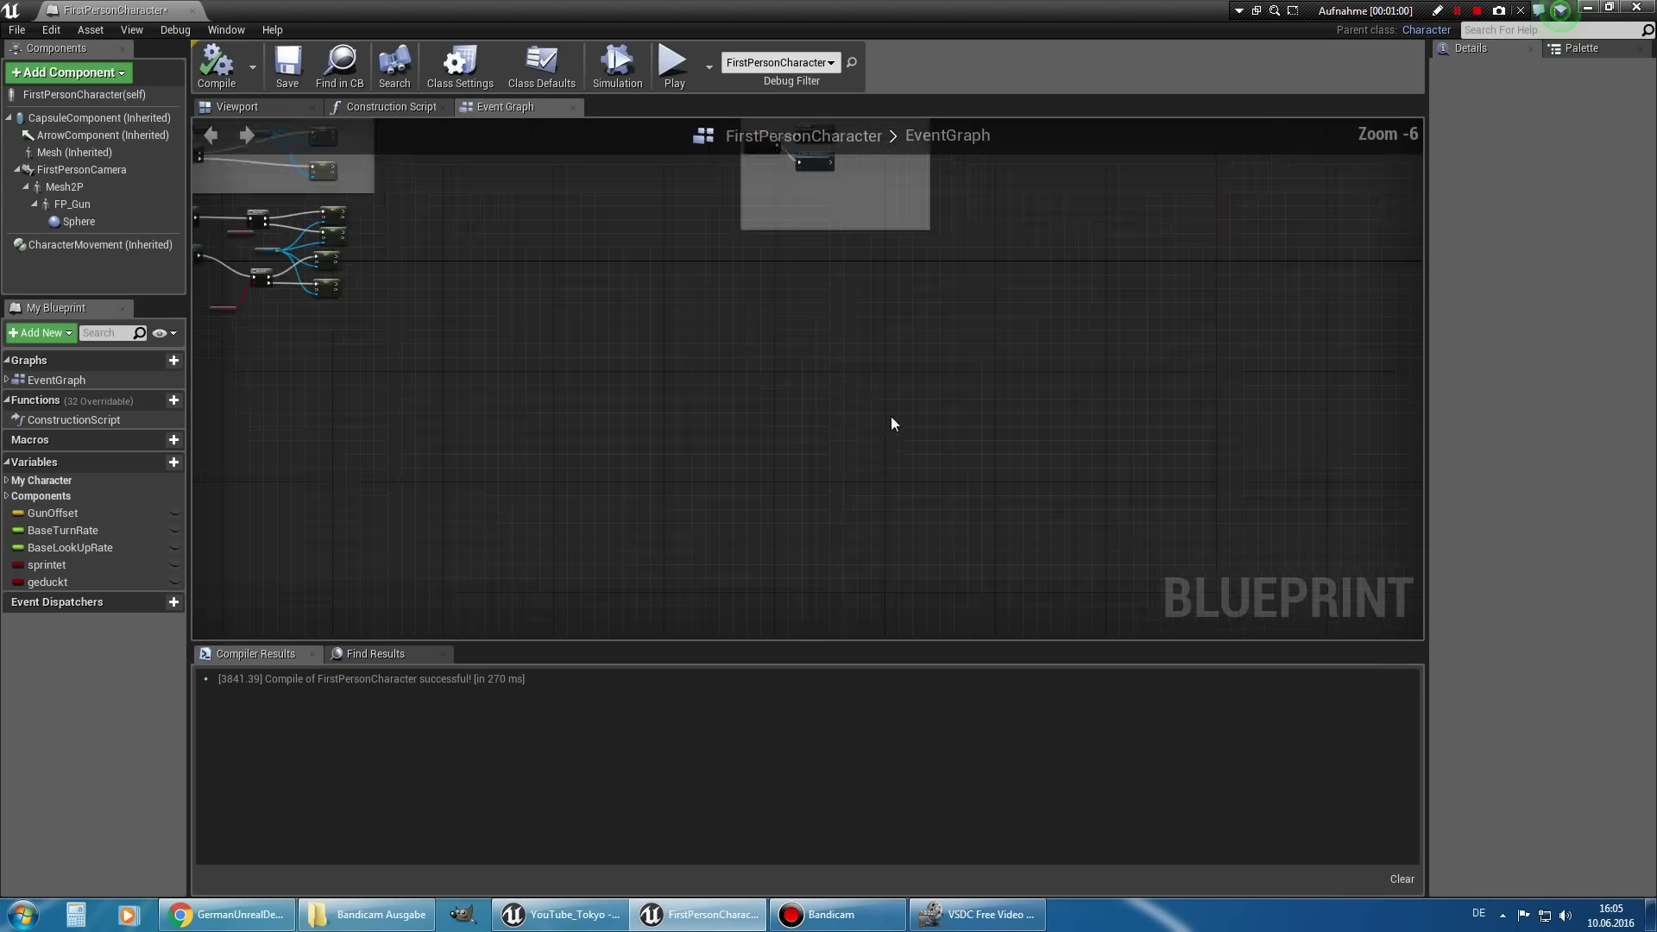
pyautogui.scroll(1, 1046, 500)
pyautogui.scroll(2, 1246, 557)
pyautogui.scroll(1, 949, 483)
pyautogui.scroll(1, 860, 458)
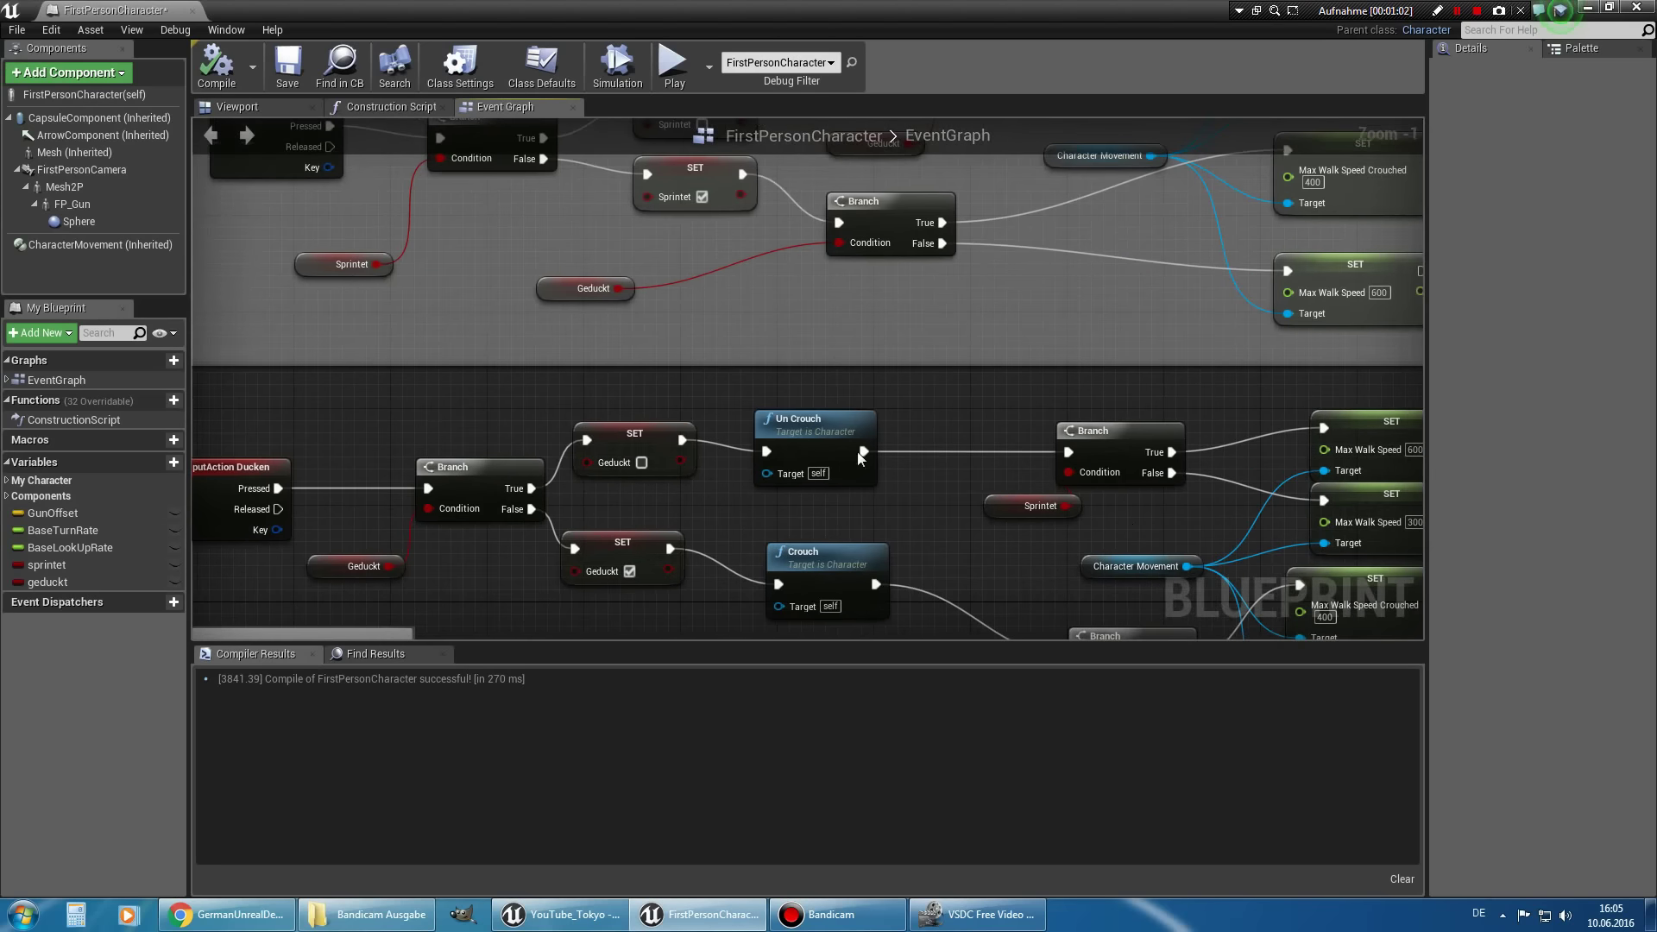
pyautogui.moveTo(867, 488); pyautogui.dragTo(887, 529)
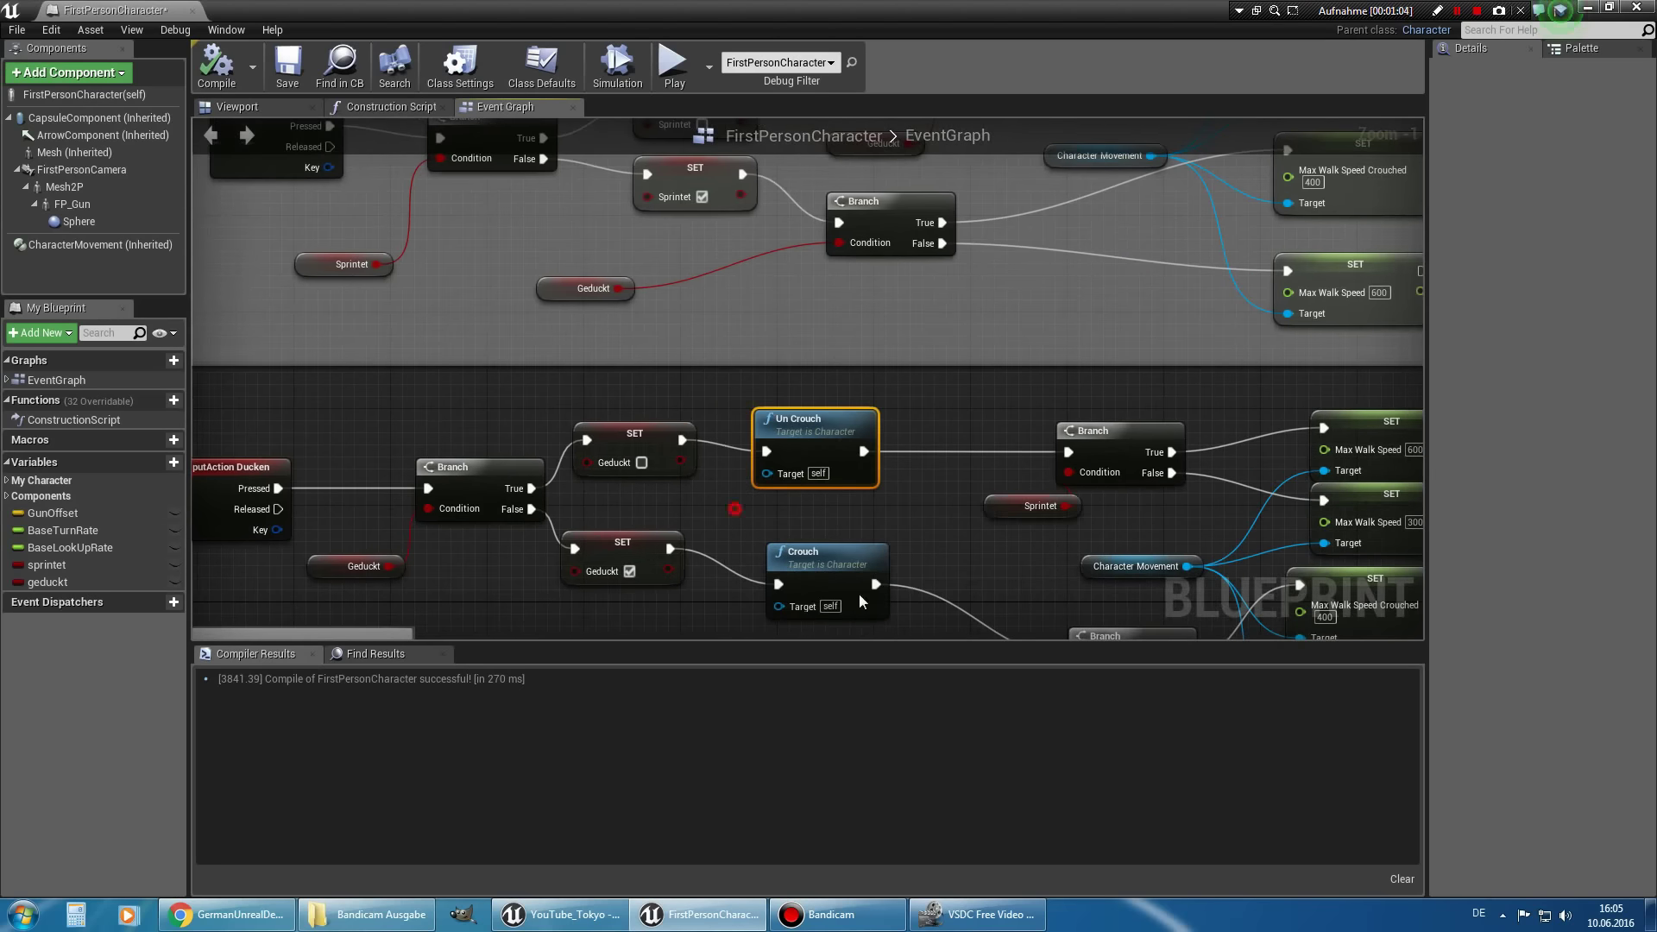
pyautogui.moveTo(861, 601); pyautogui.dragTo(936, 531)
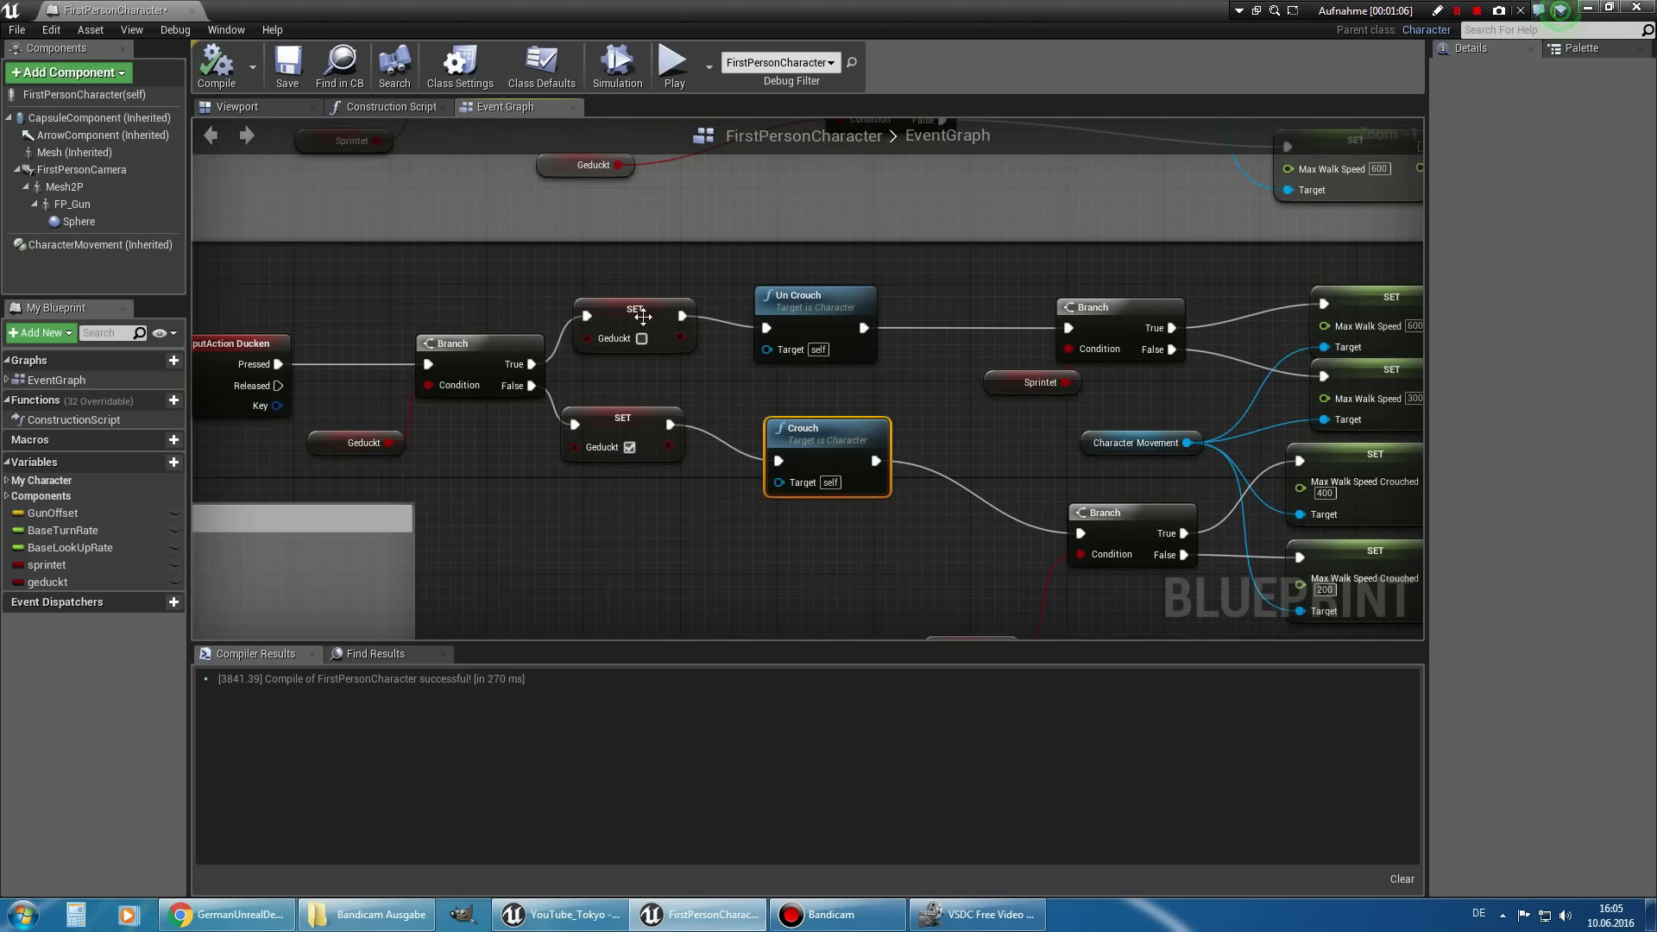
pyautogui.moveTo(809, 585); pyautogui.dragTo(819, 557, button='right')
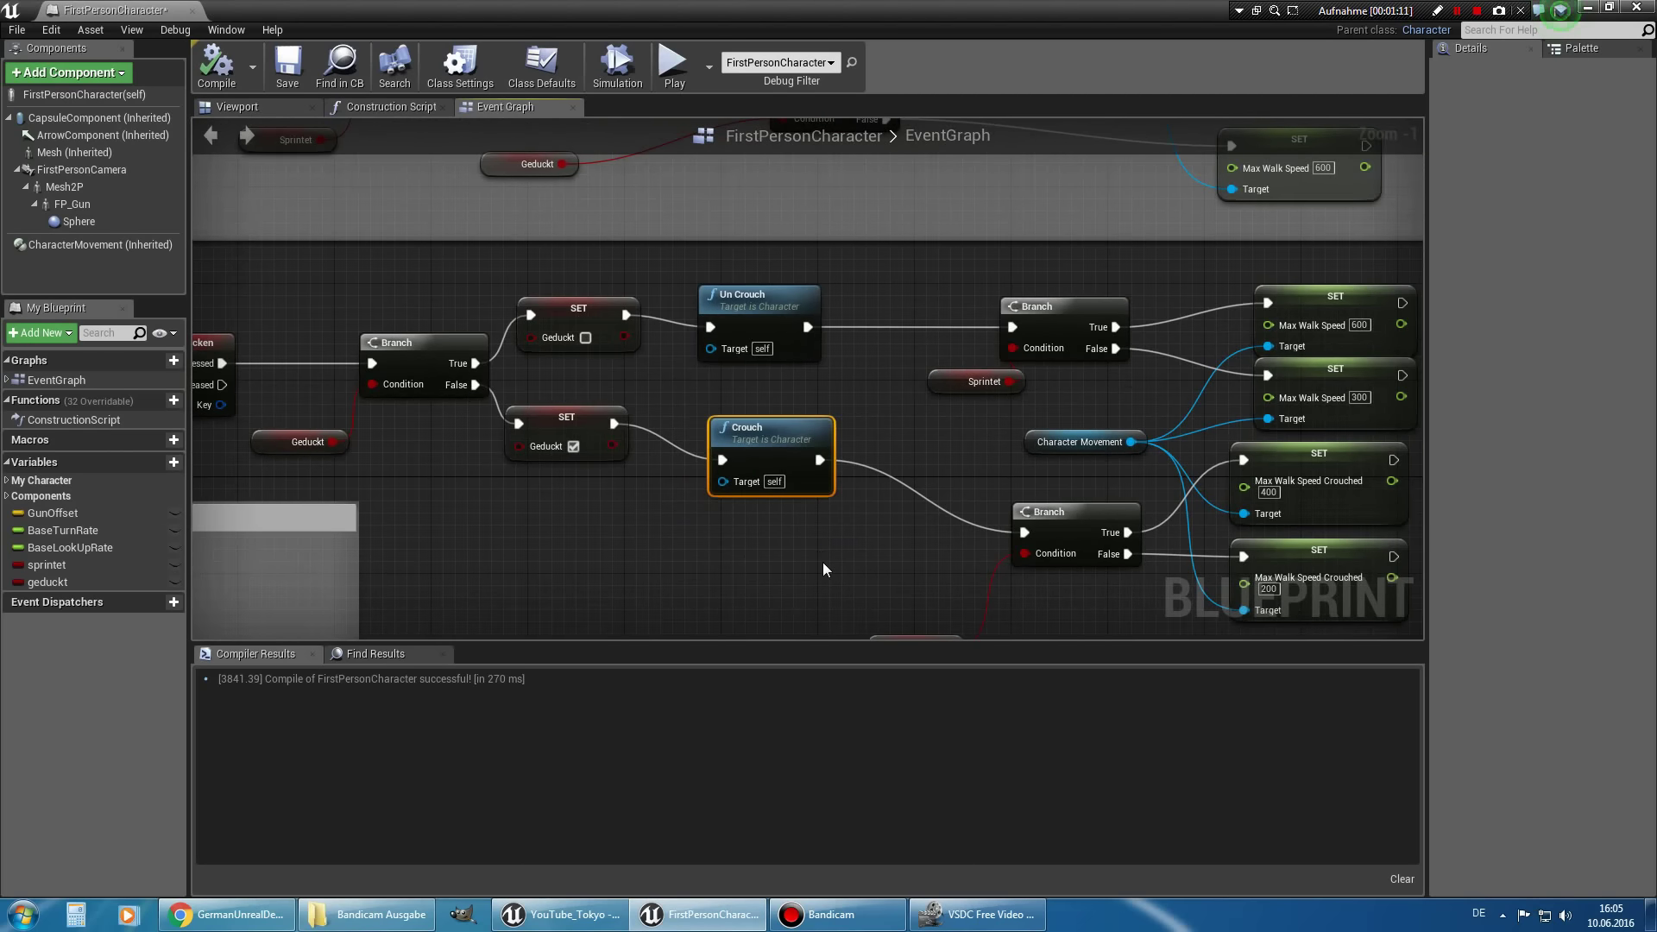
pyautogui.scroll(1, 802, 602)
pyautogui.moveTo(804, 540); pyautogui.dragTo(841, 594, button='right')
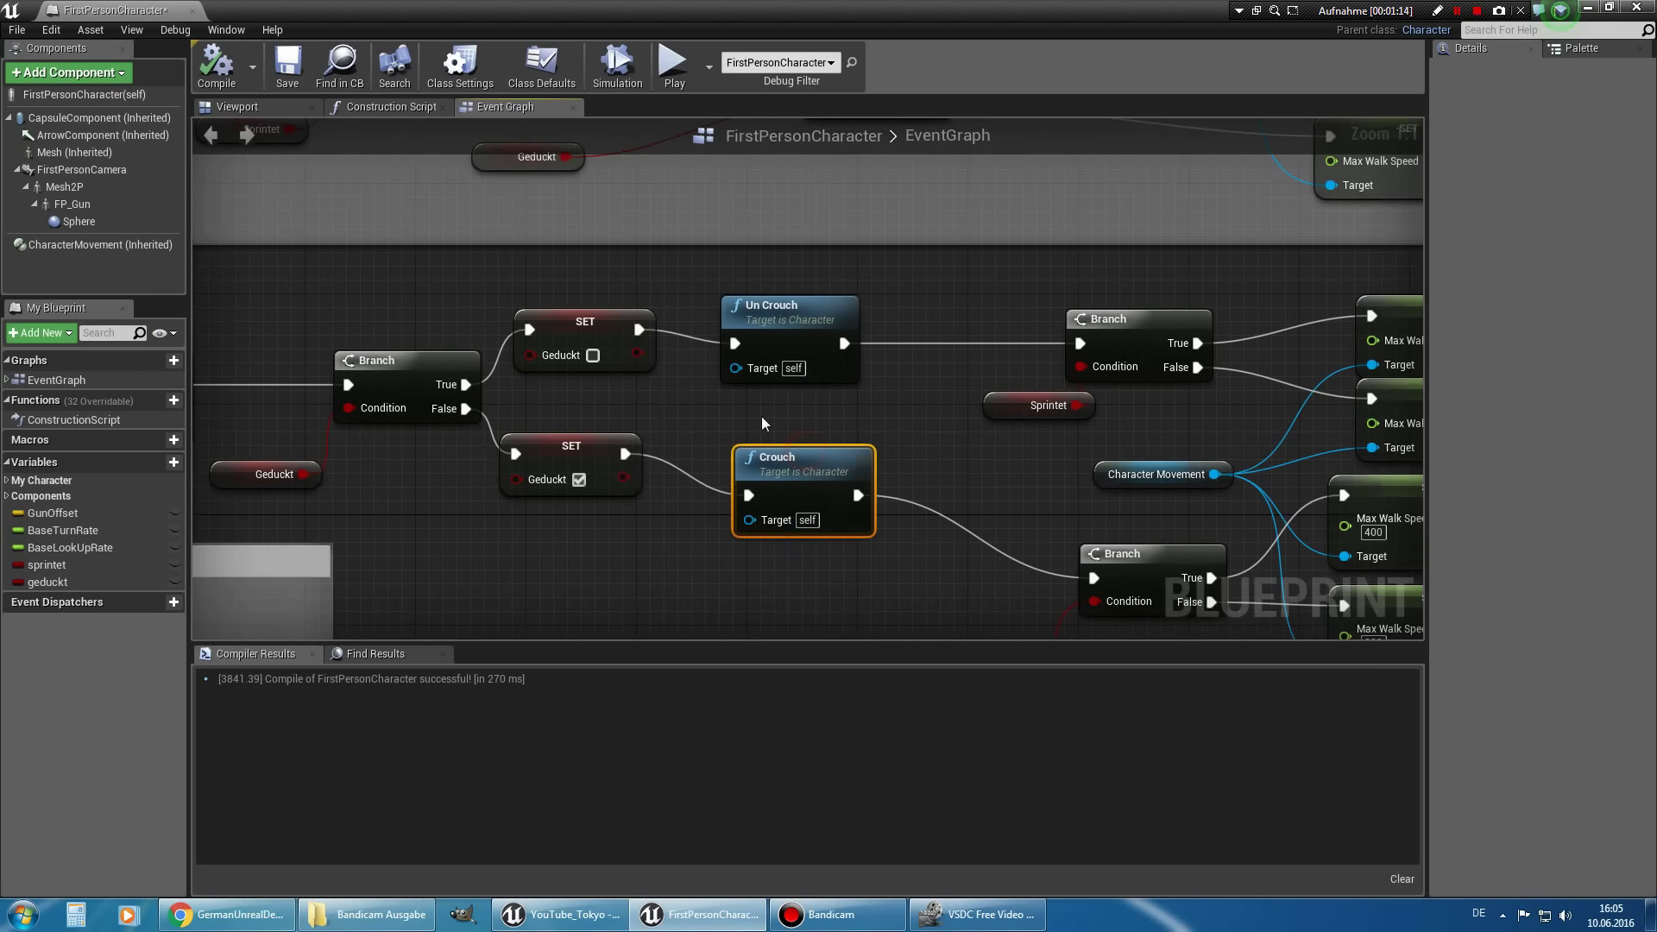
pyautogui.moveTo(882, 557)
pyautogui.mouseDown()
pyautogui.moveTo(930, 592)
pyautogui.moveTo(700, 418)
pyautogui.mouseUp()
pyautogui.moveTo(646, 403); pyautogui.dragTo(911, 471, button='right')
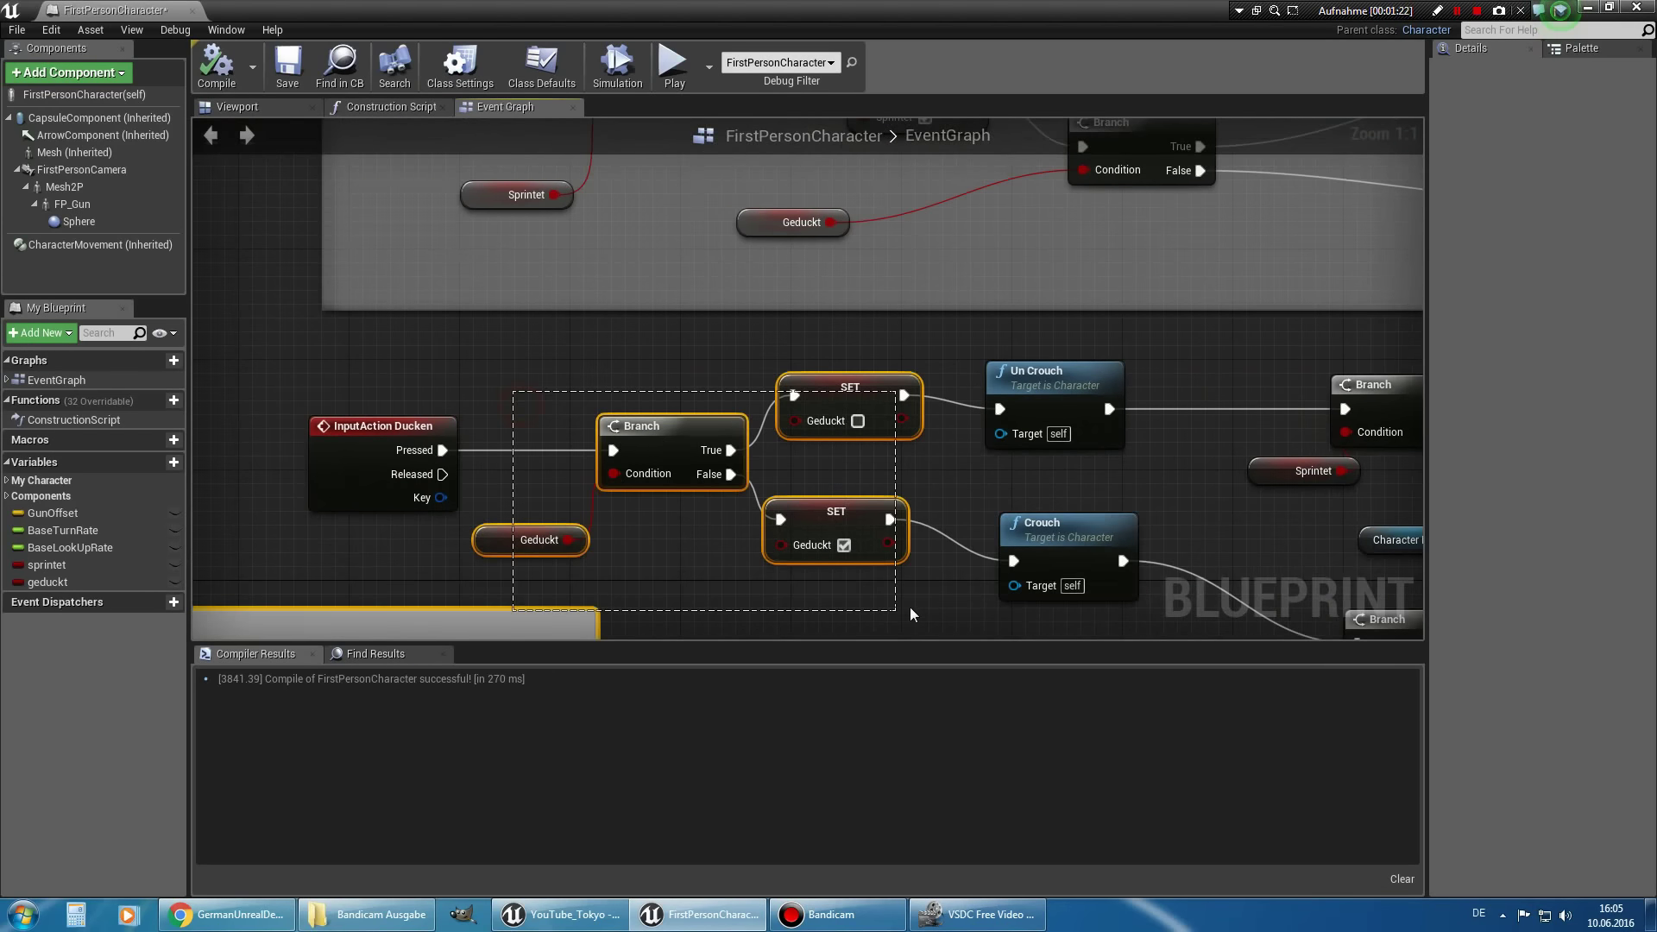
pyautogui.moveTo(909, 599); pyautogui.dragTo(616, 406, button='right')
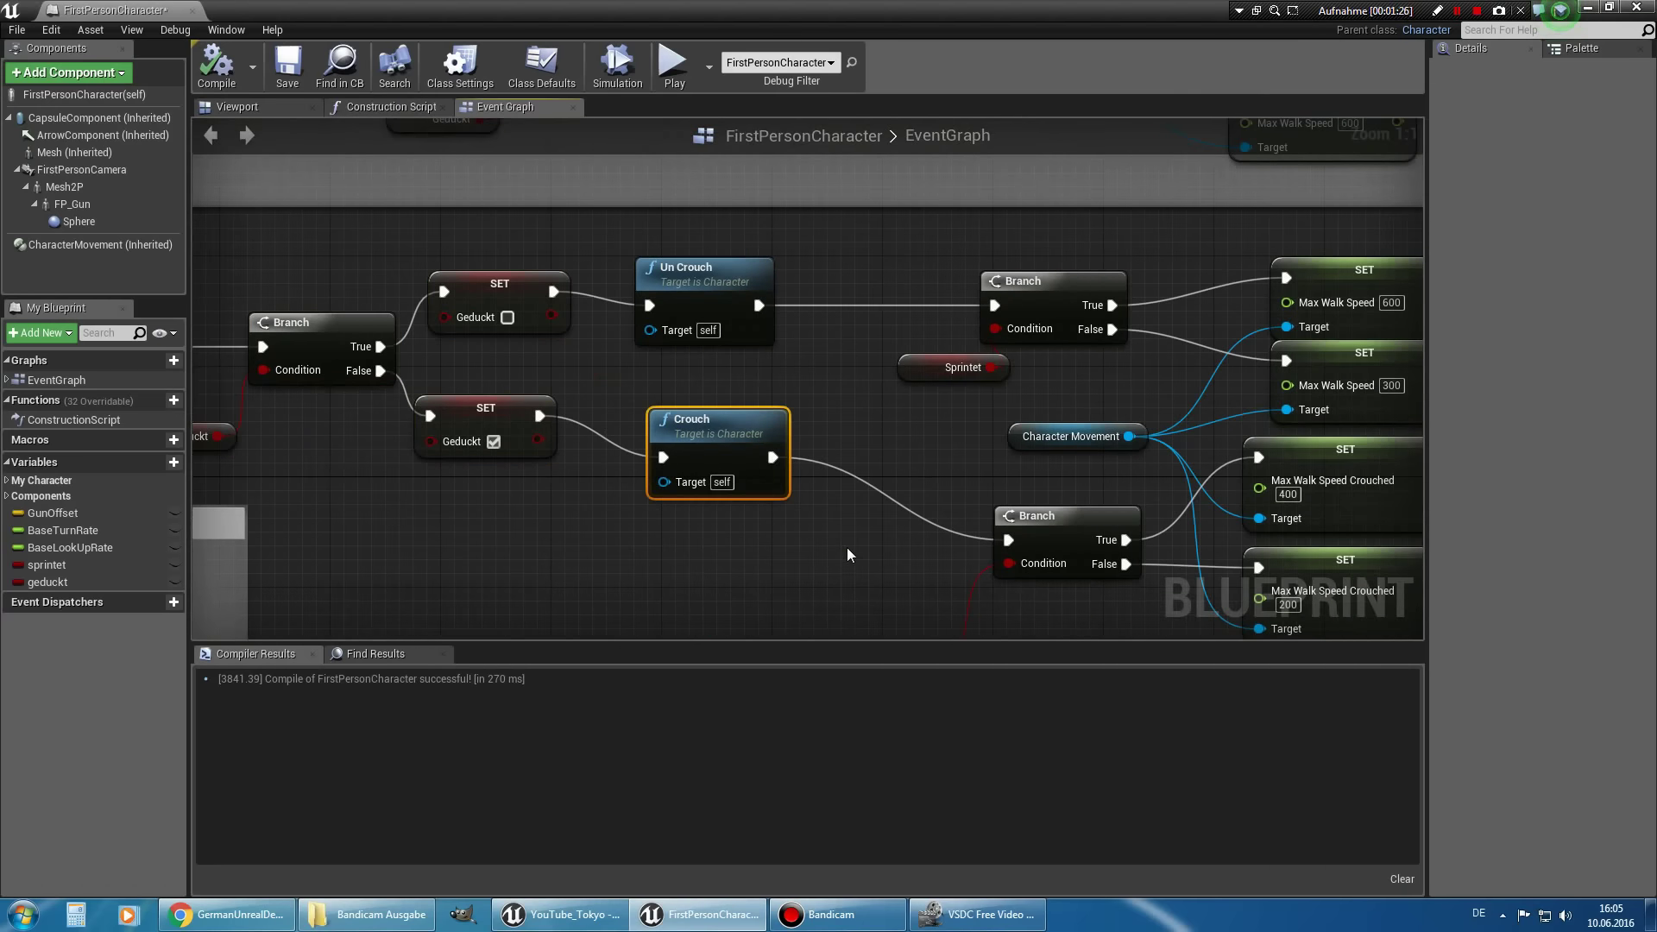
pyautogui.moveTo(604, 388); pyautogui.dragTo(847, 568)
pyautogui.moveTo(847, 567); pyautogui.dragTo(842, 587, button='right')
pyautogui.scroll(-2, 844, 594)
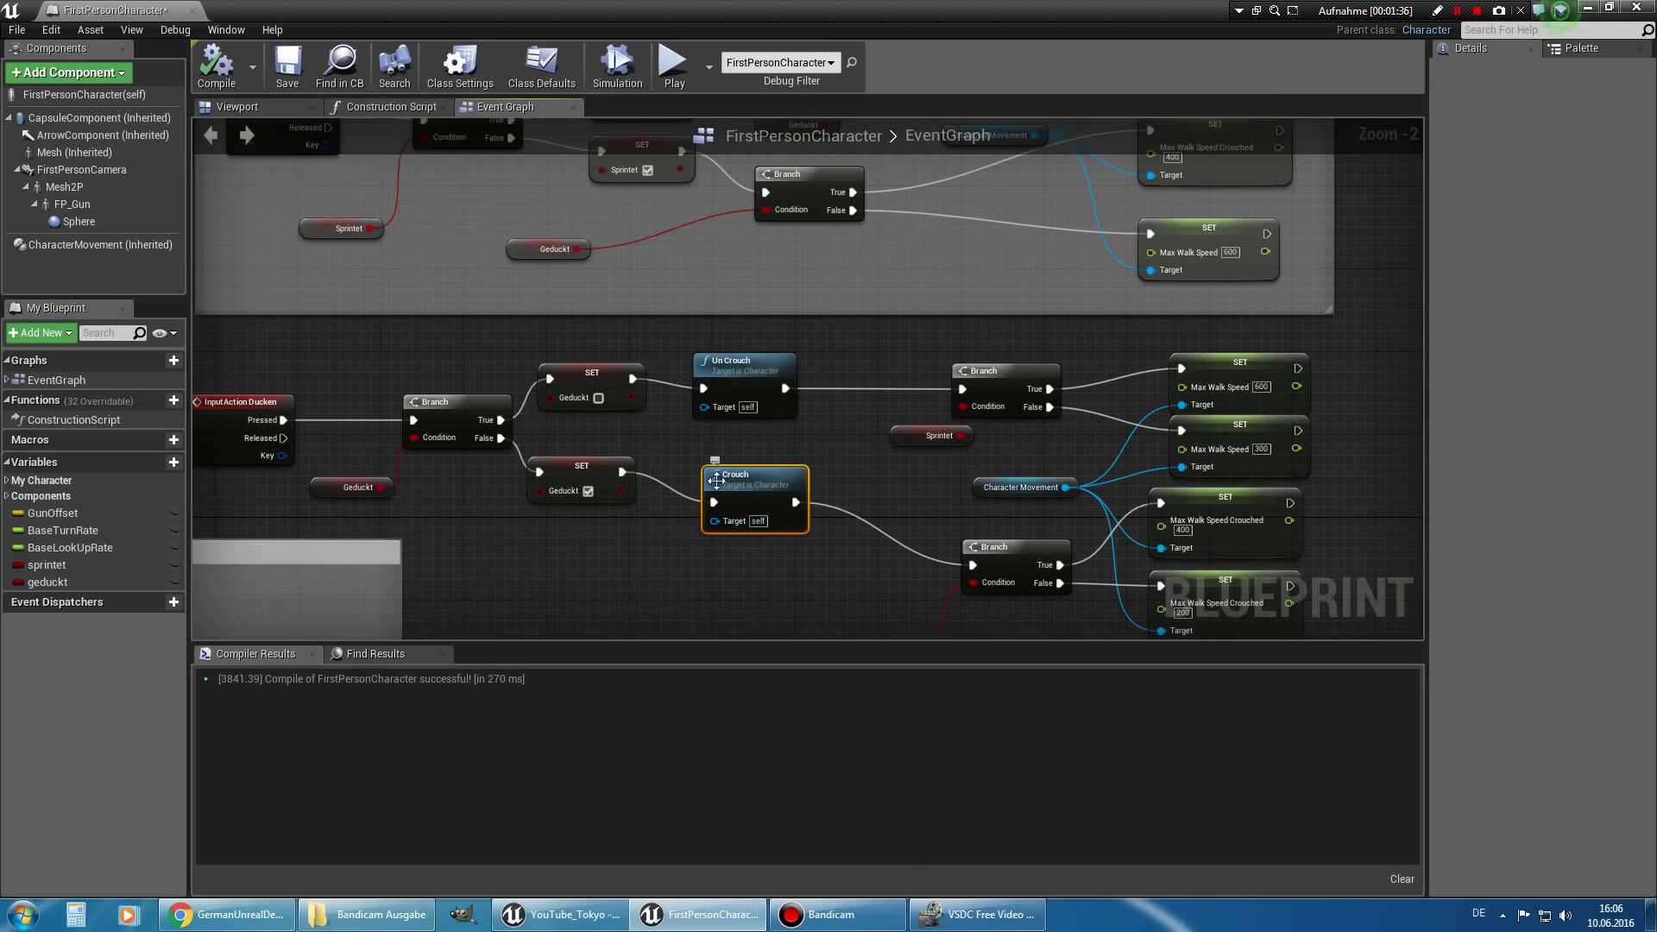
pyautogui.scroll(-5, 830, 391)
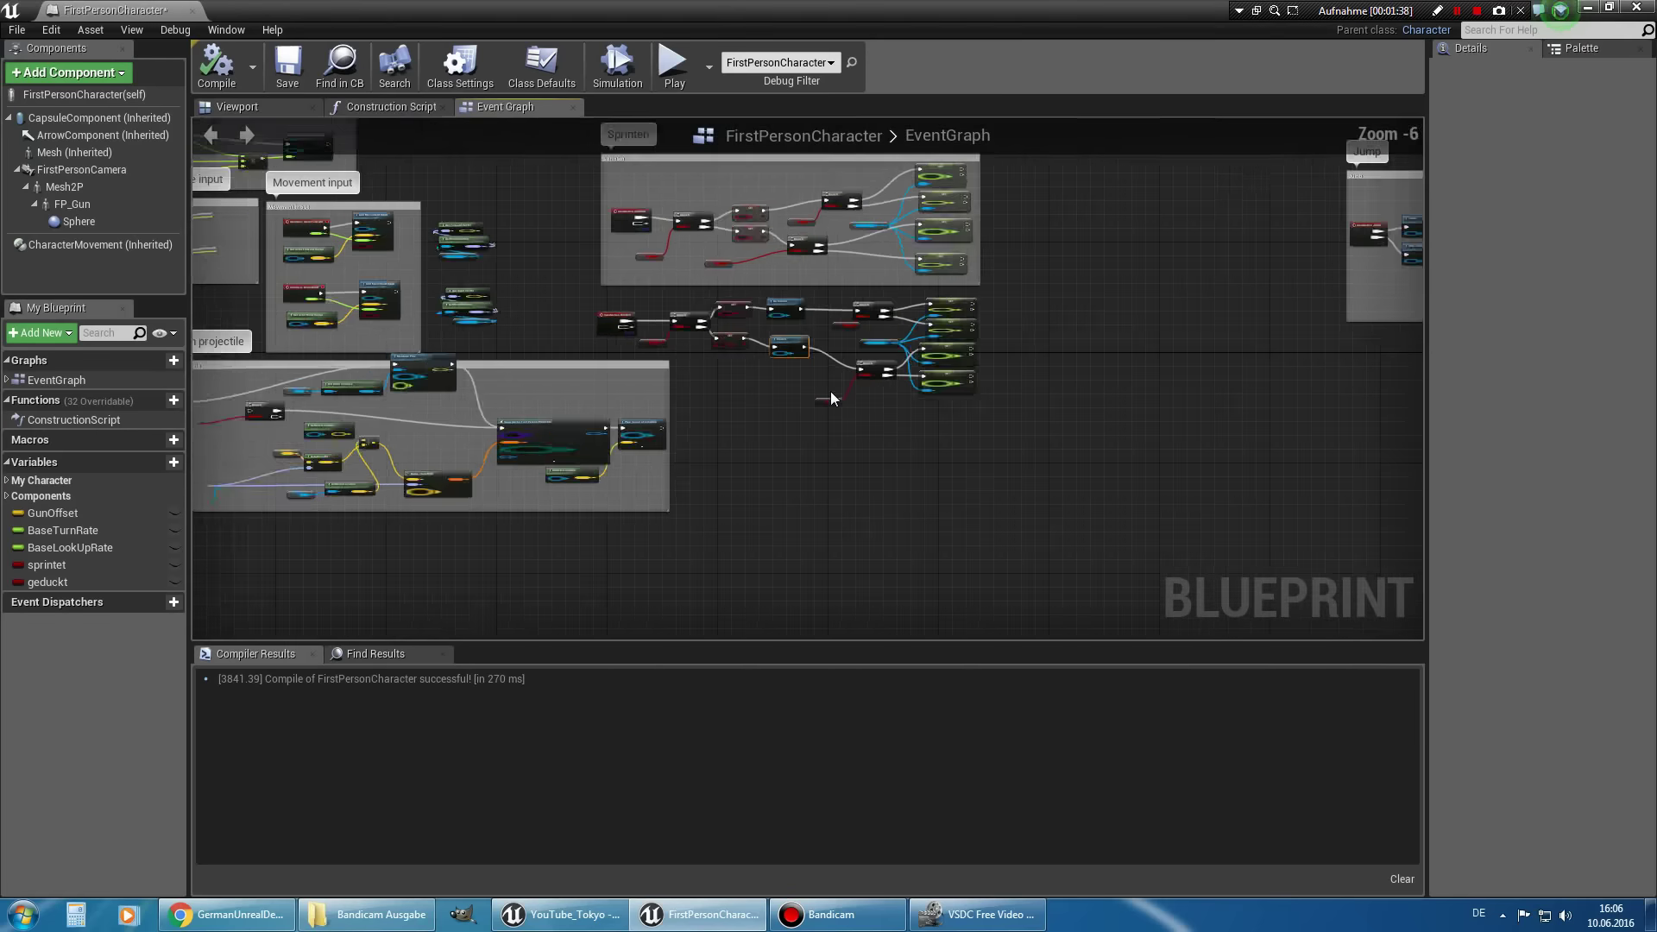
pyautogui.scroll(5, 833, 470)
pyautogui.moveTo(845, 262); pyautogui.dragTo(919, 640, button='right')
pyautogui.scroll(-2, 874, 397)
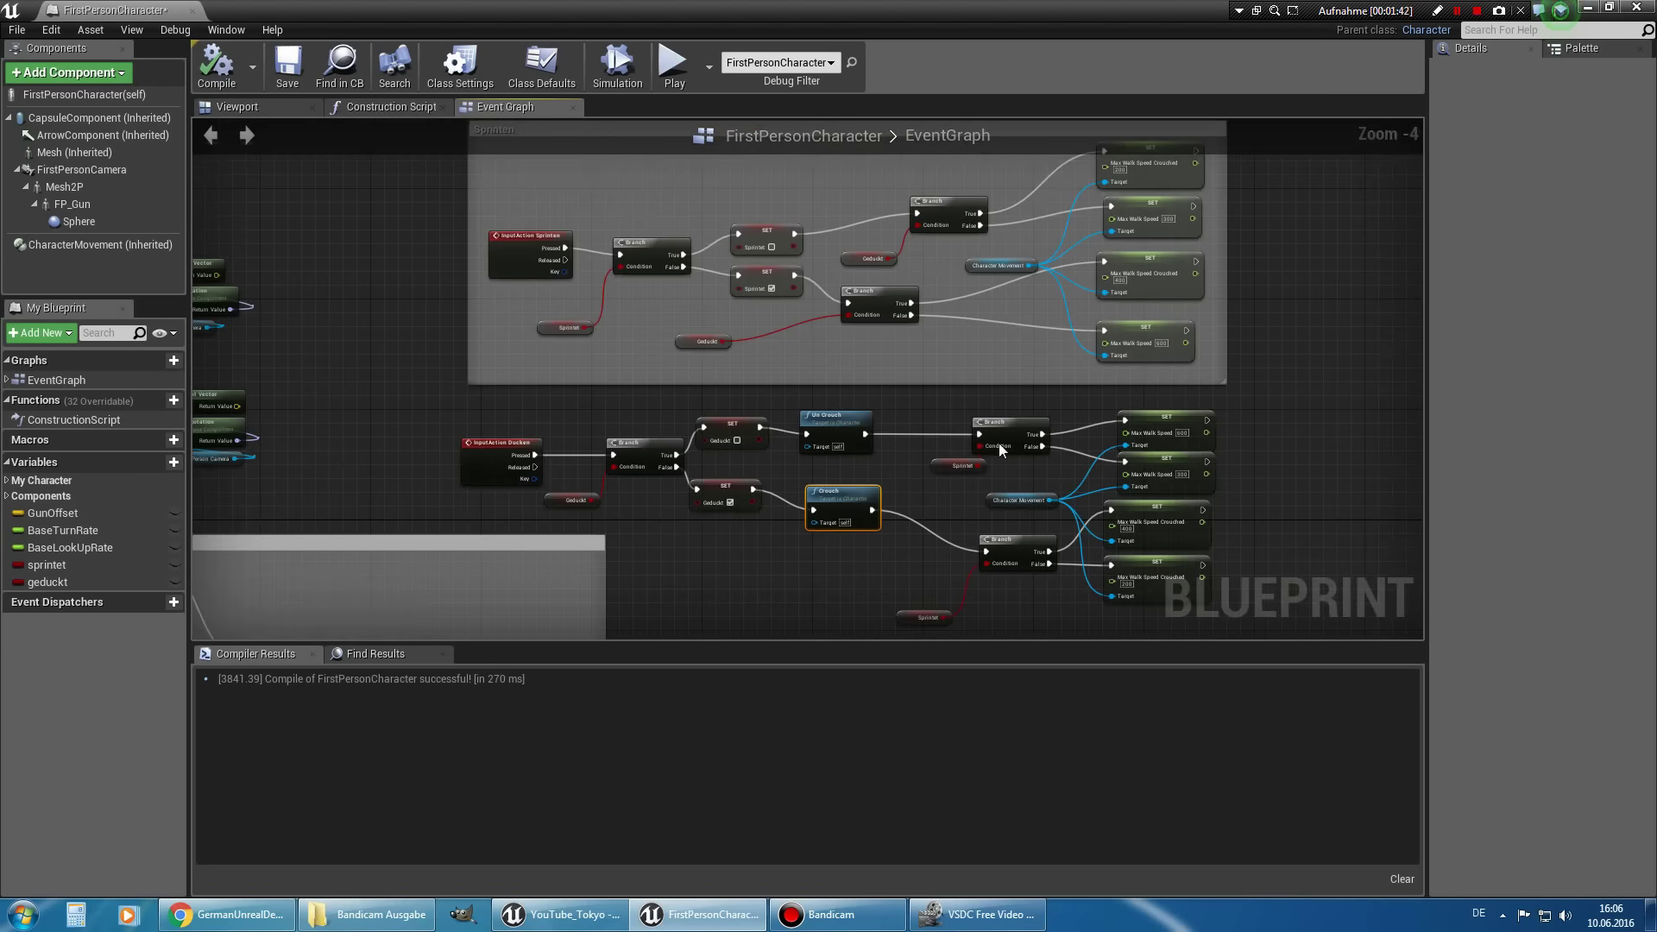
pyautogui.moveTo(997, 443)
pyautogui.mouseDown(button='right')
pyautogui.moveTo(917, 485)
pyautogui.moveTo(778, 449)
pyautogui.mouseUp(button='right')
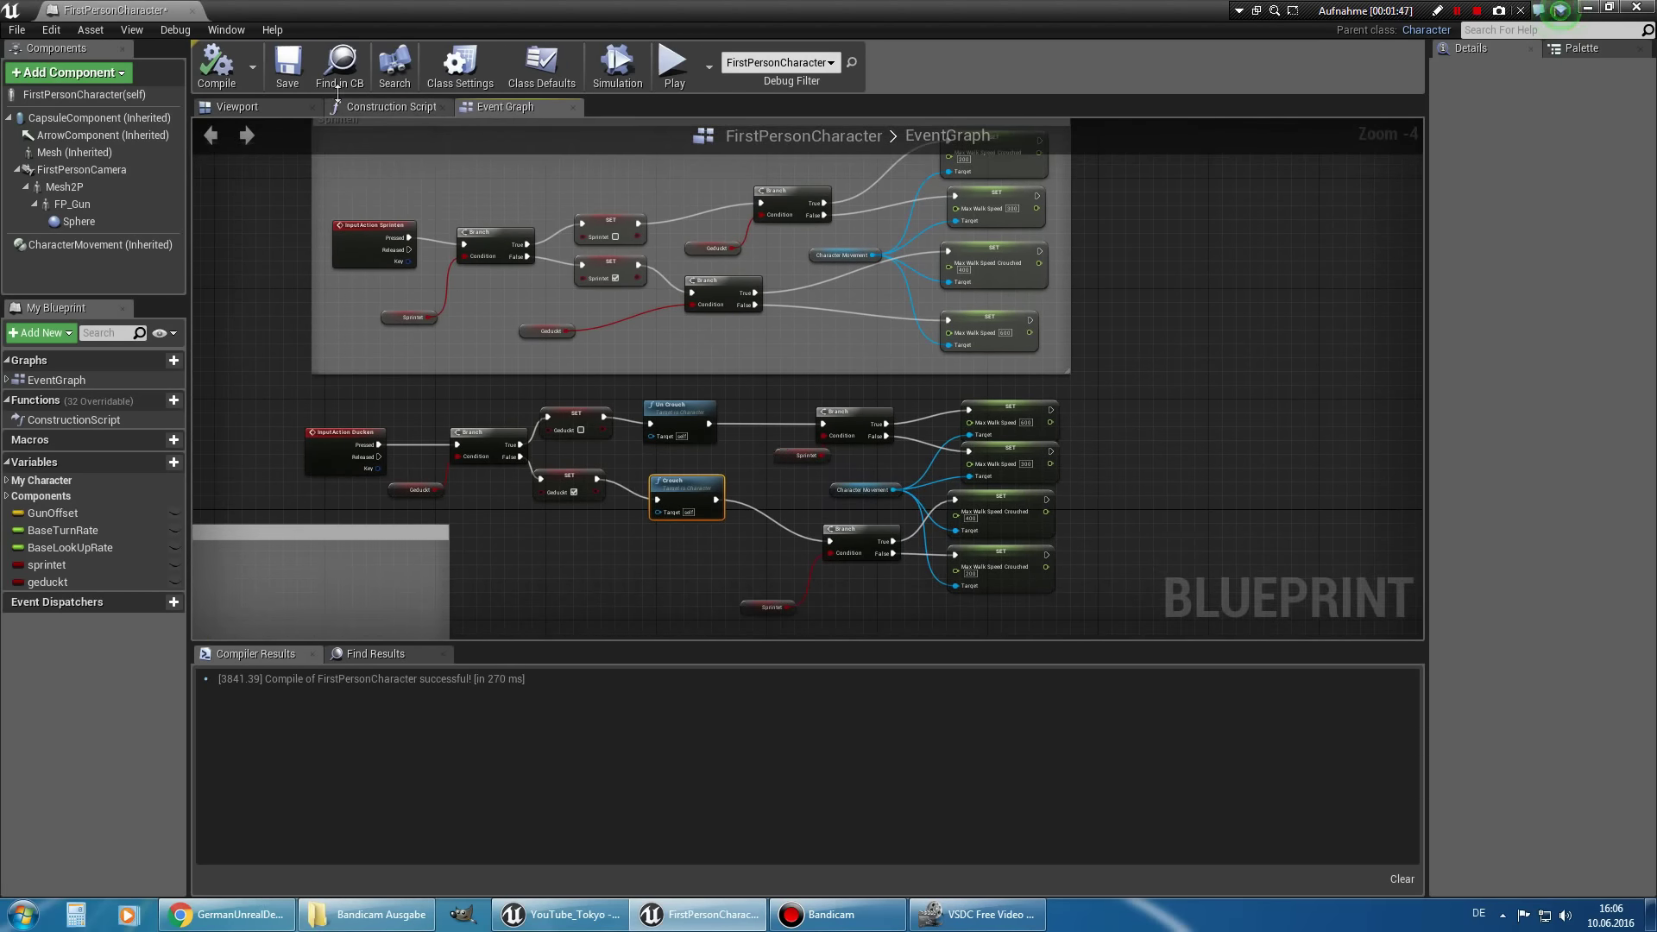
pyautogui.scroll(4, 841, 492)
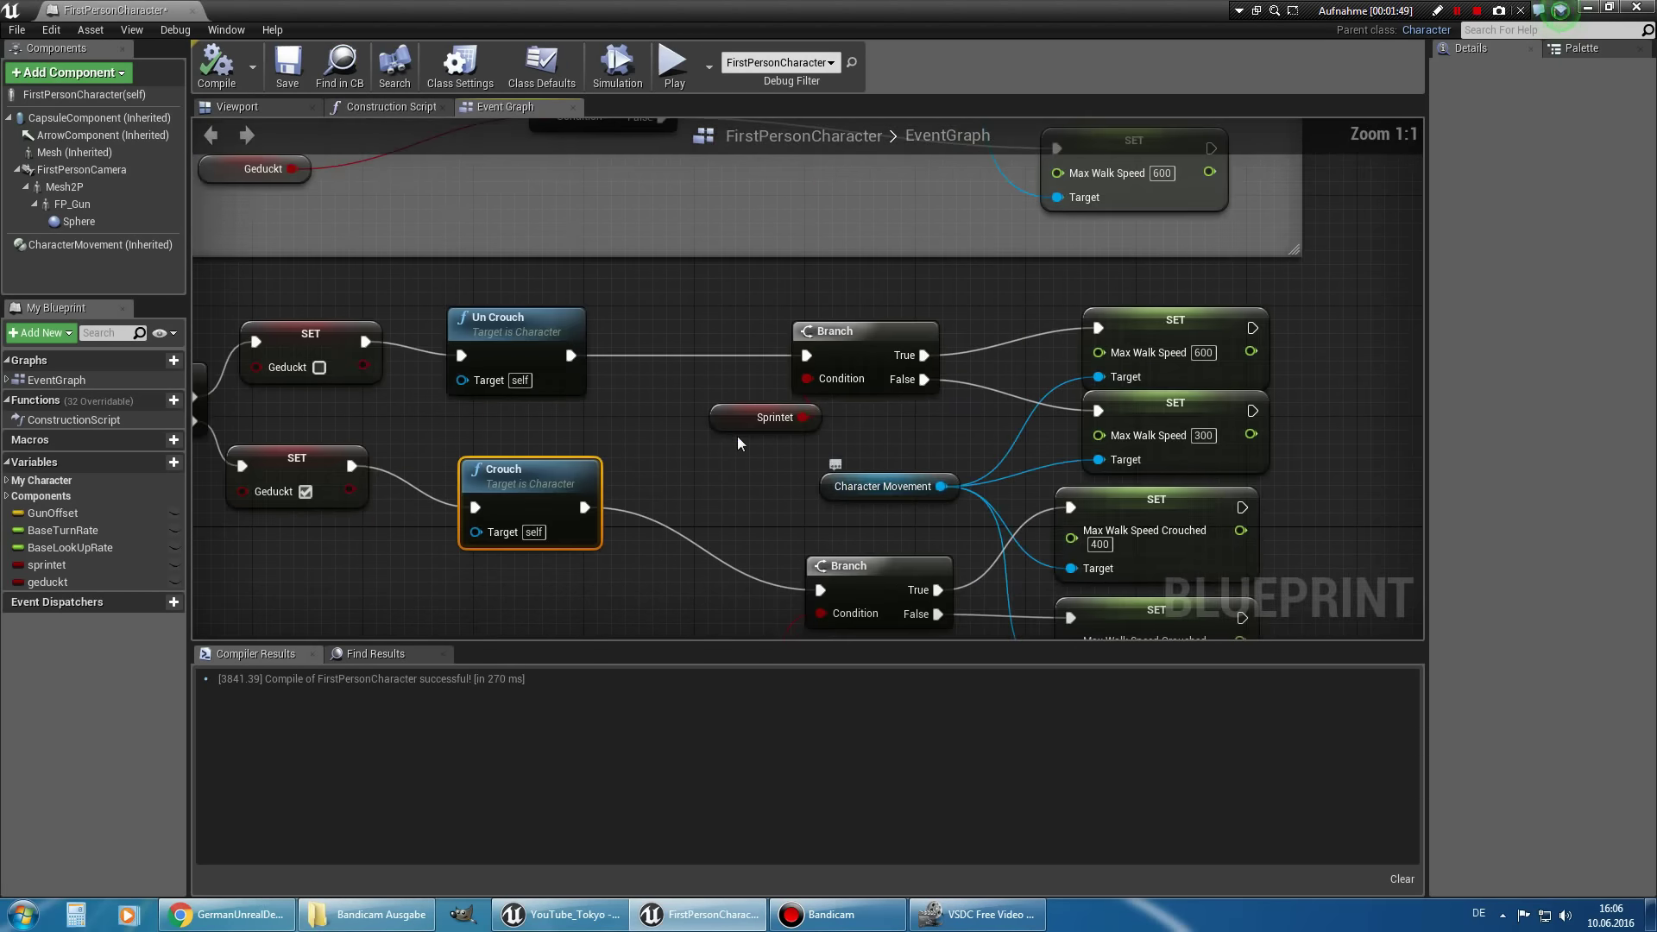
pyautogui.moveTo(737, 437)
pyautogui.mouseDown(button='right')
pyautogui.moveTo(951, 555)
pyautogui.moveTo(929, 473)
pyautogui.mouseUp(button='right')
pyautogui.scroll(-2, 951, 556)
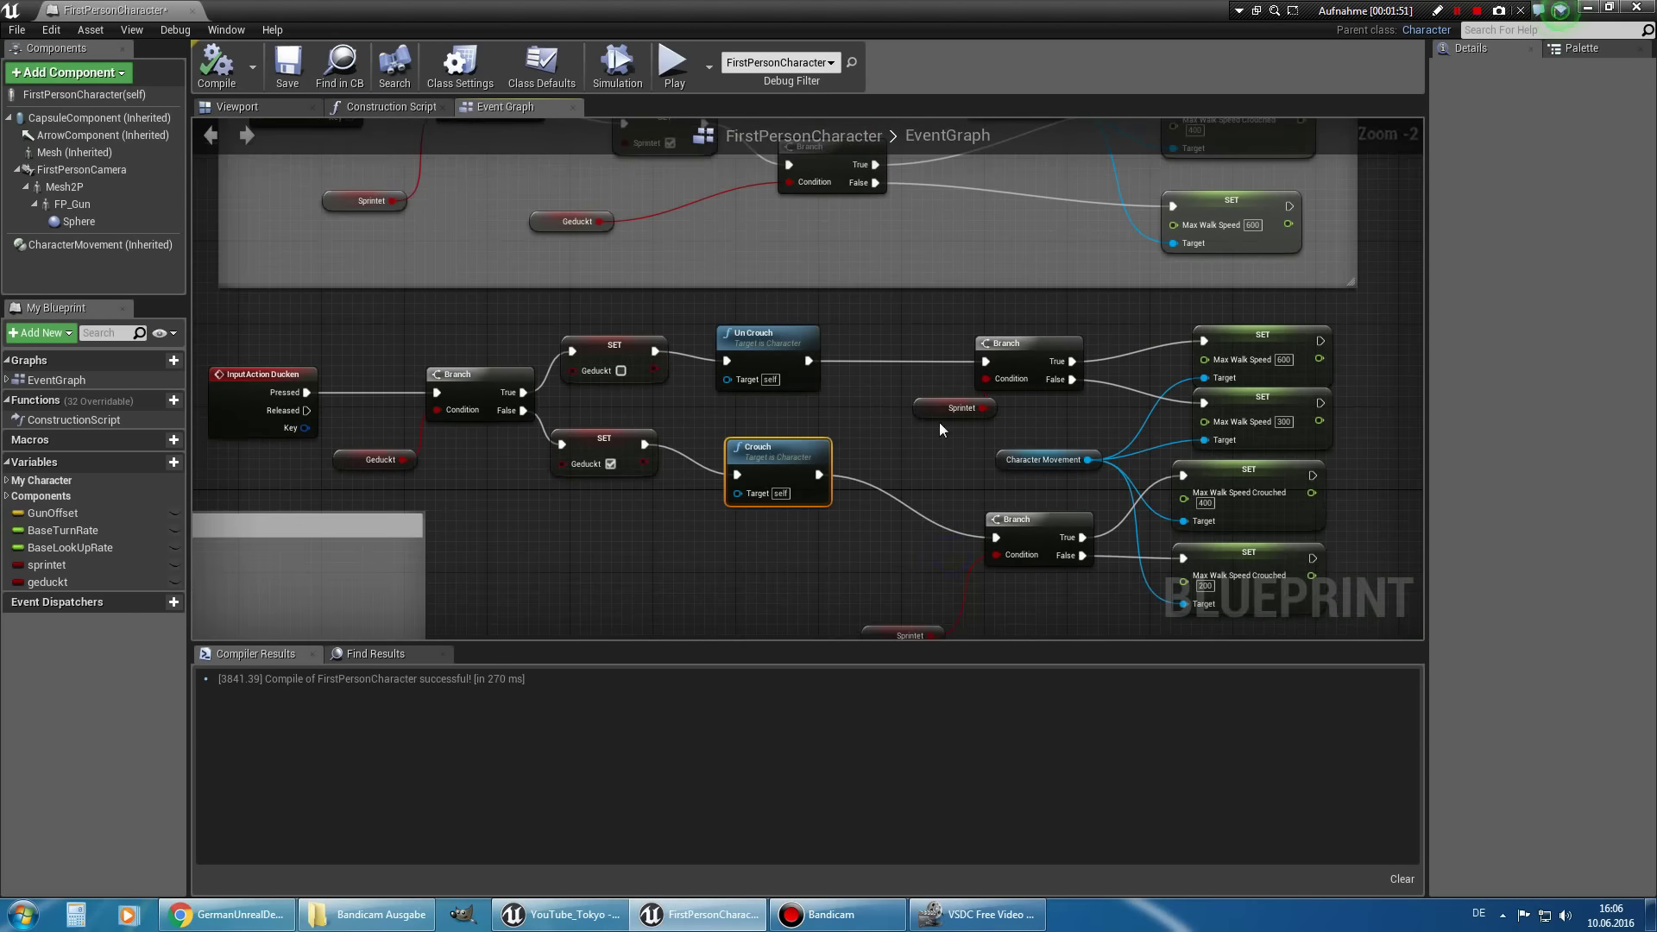
pyautogui.scroll(-2, 928, 473)
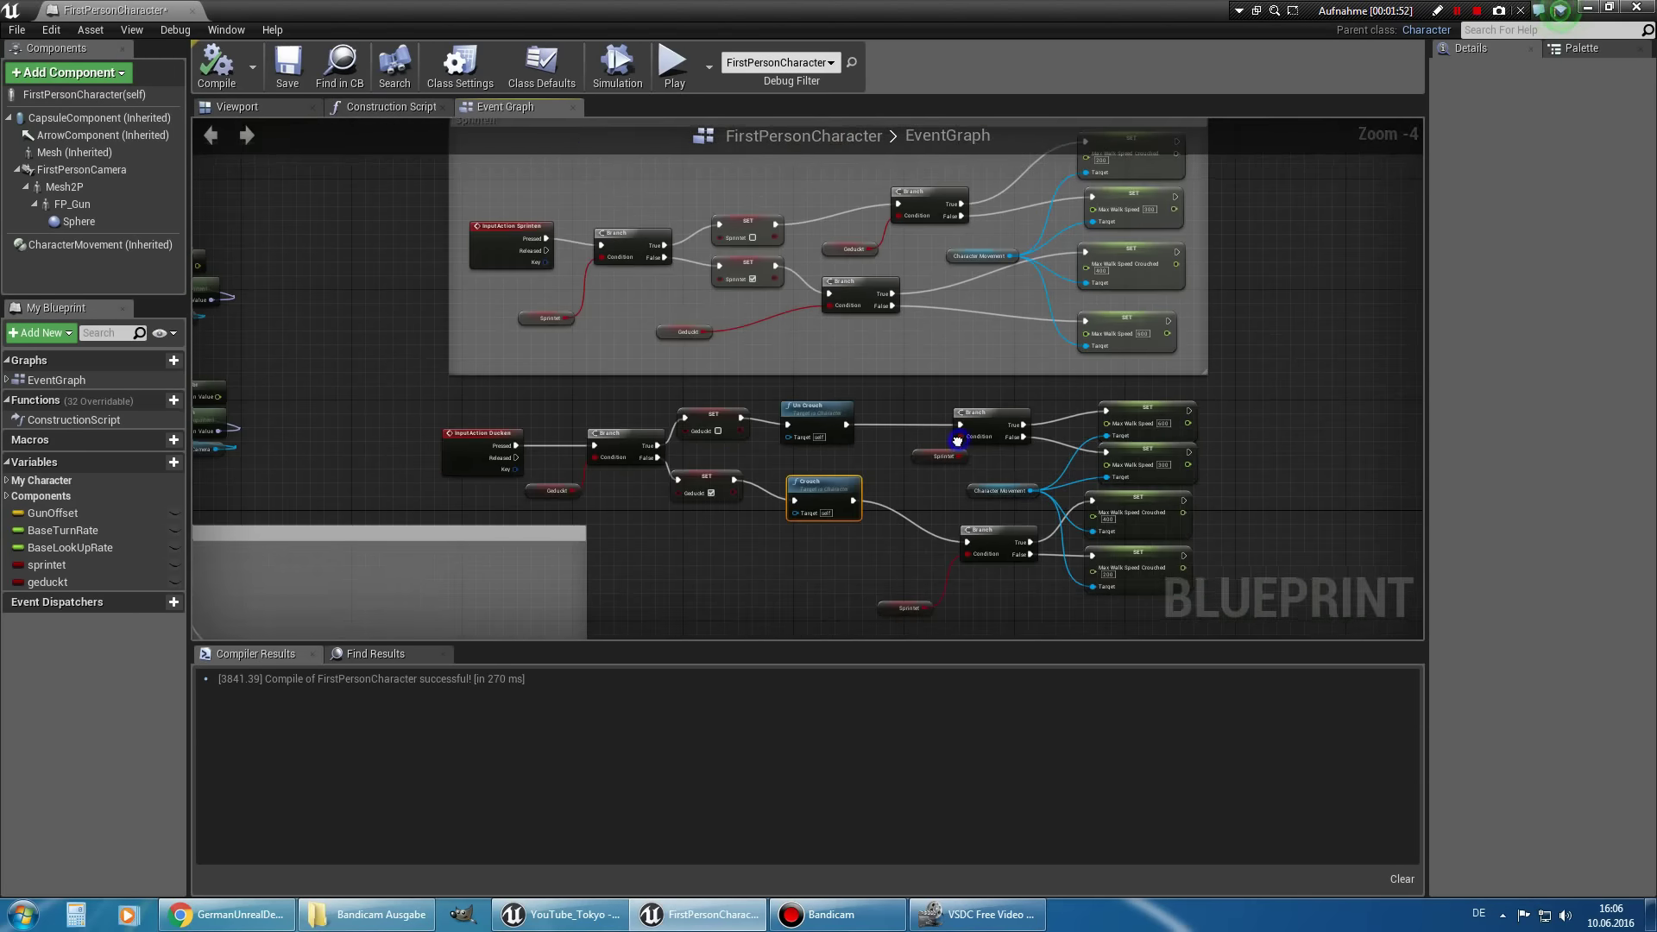
pyautogui.moveTo(932, 470); pyautogui.dragTo(799, 463, button='right')
pyautogui.scroll(1, 799, 462)
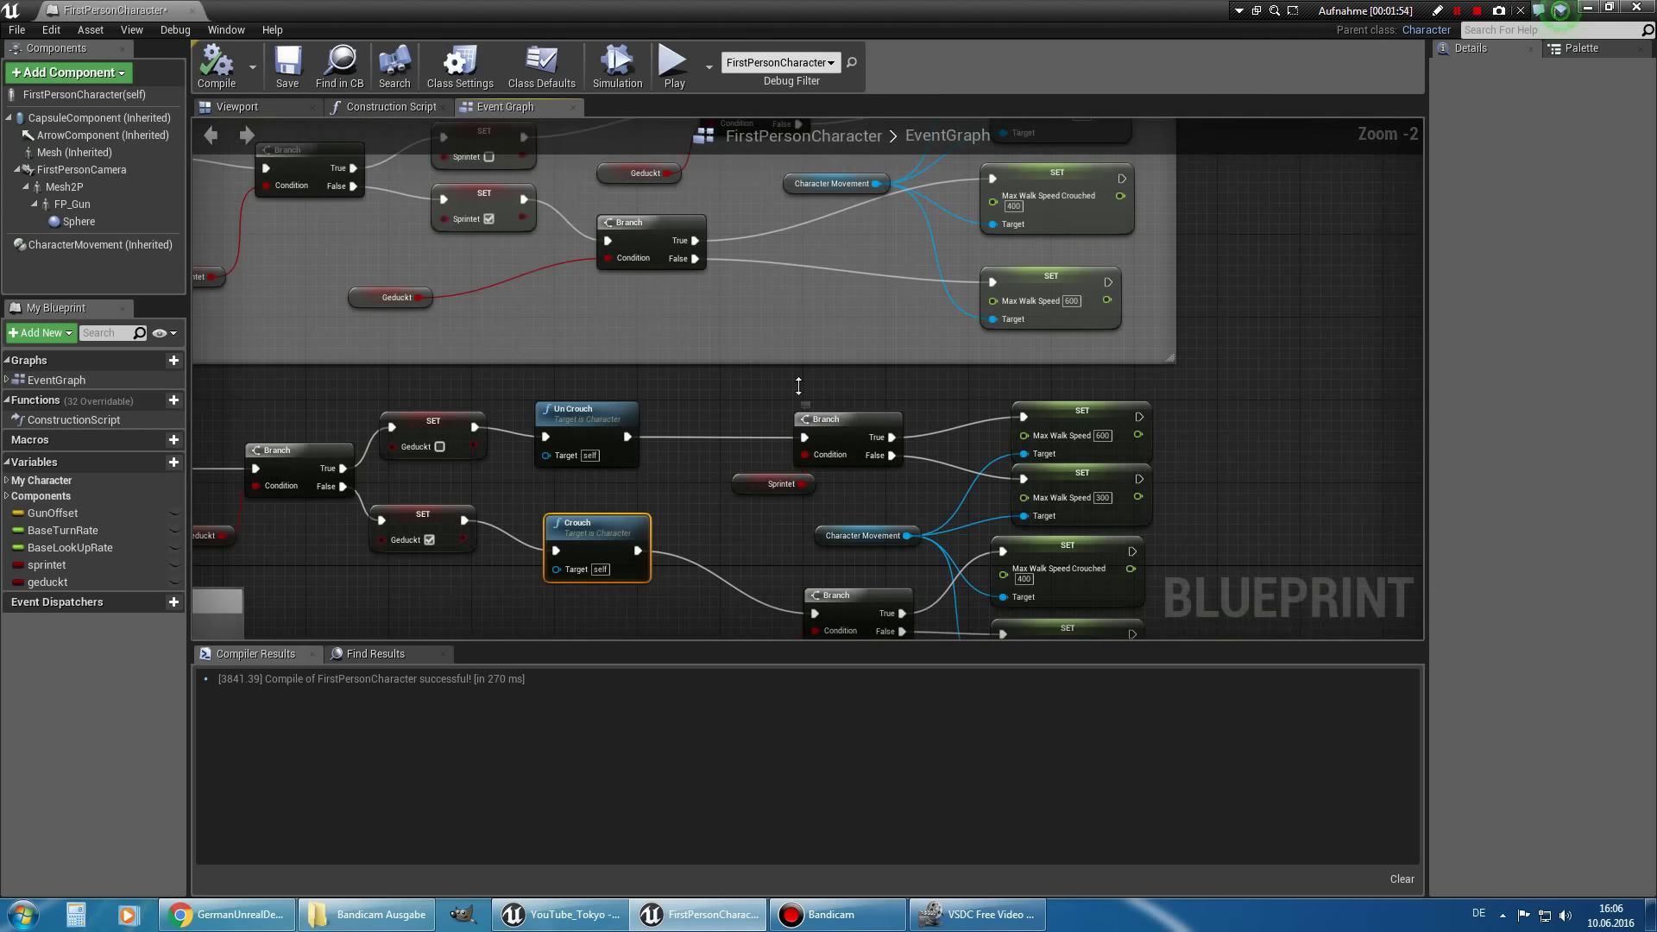
pyautogui.scroll(-1, 950, 436)
pyautogui.scroll(-1, 1066, 421)
pyautogui.moveTo(1065, 422); pyautogui.dragTo(1015, 426, button='right')
pyautogui.scroll(4, 1015, 427)
pyautogui.scroll(1, 899, 525)
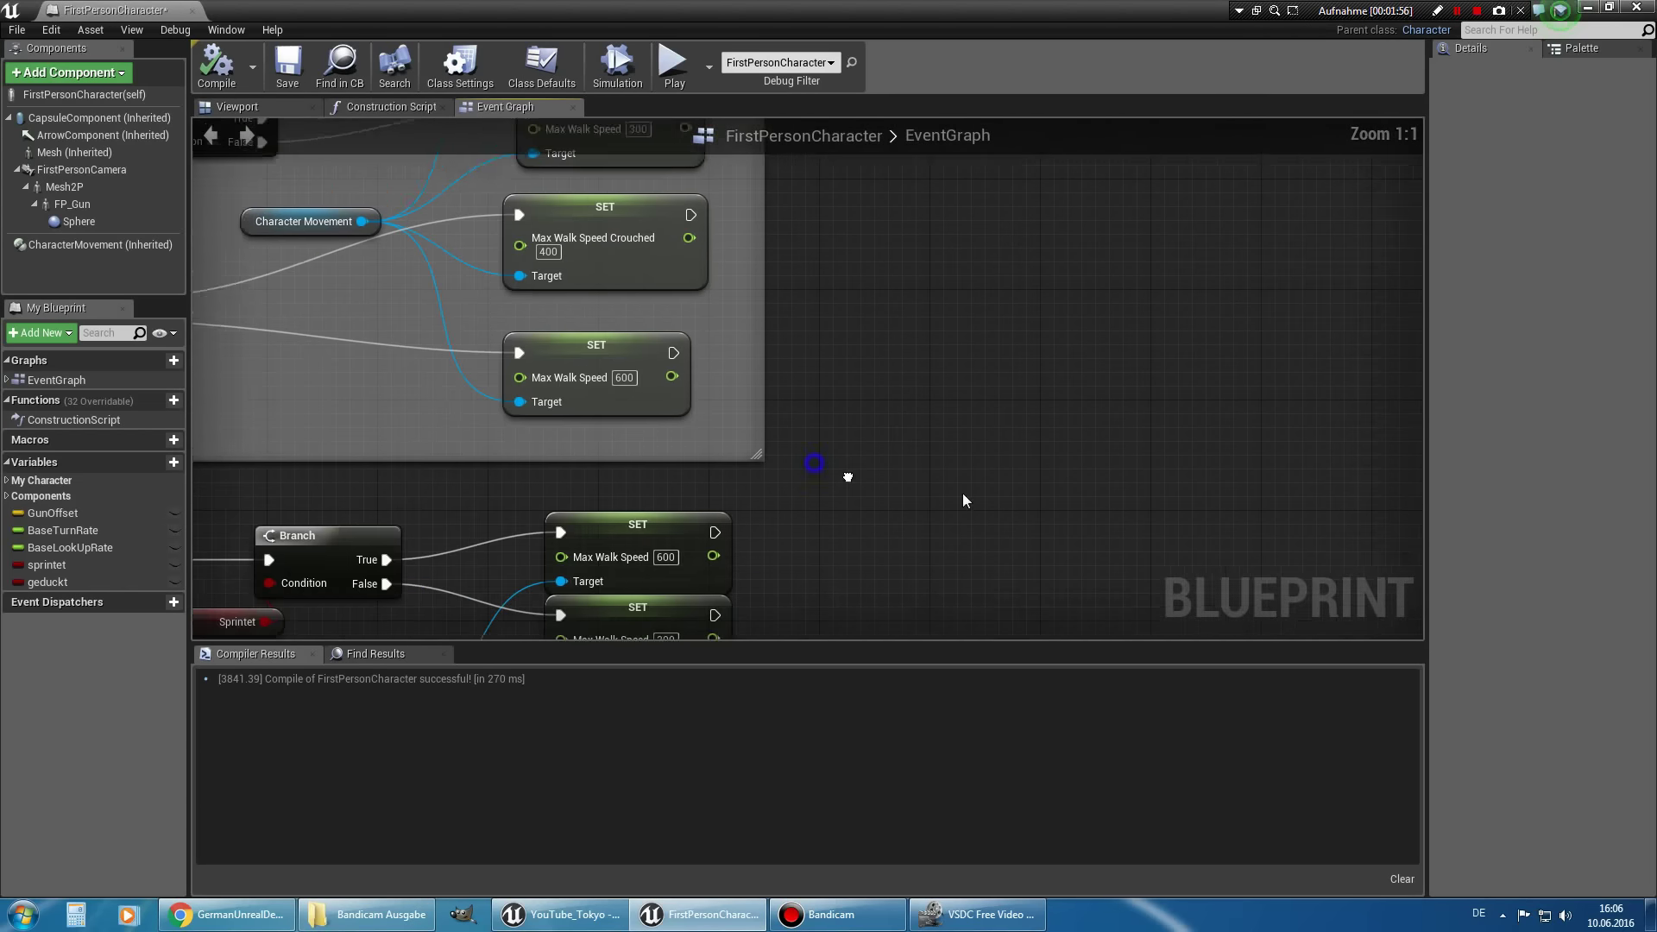
pyautogui.moveTo(816, 256)
pyautogui.mouseDown(button='right')
pyautogui.moveTo(1027, 339)
pyautogui.moveTo(908, 529)
pyautogui.mouseUp(button='right')
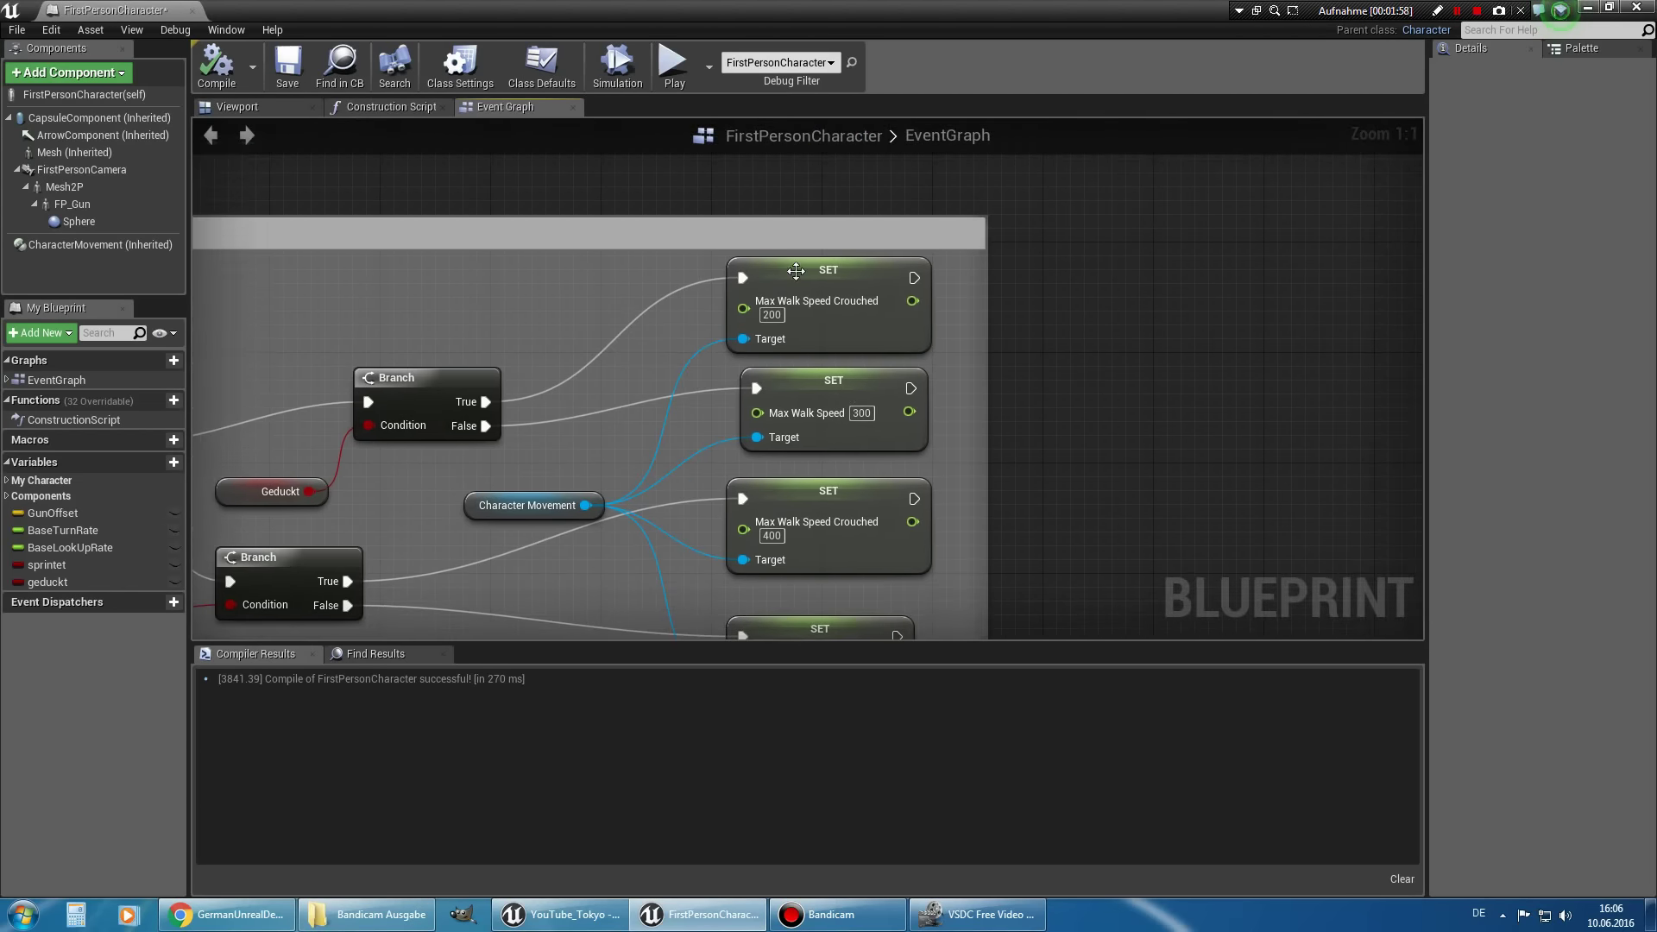
pyautogui.moveTo(643, 445); pyautogui.dragTo(736, 342, button='right')
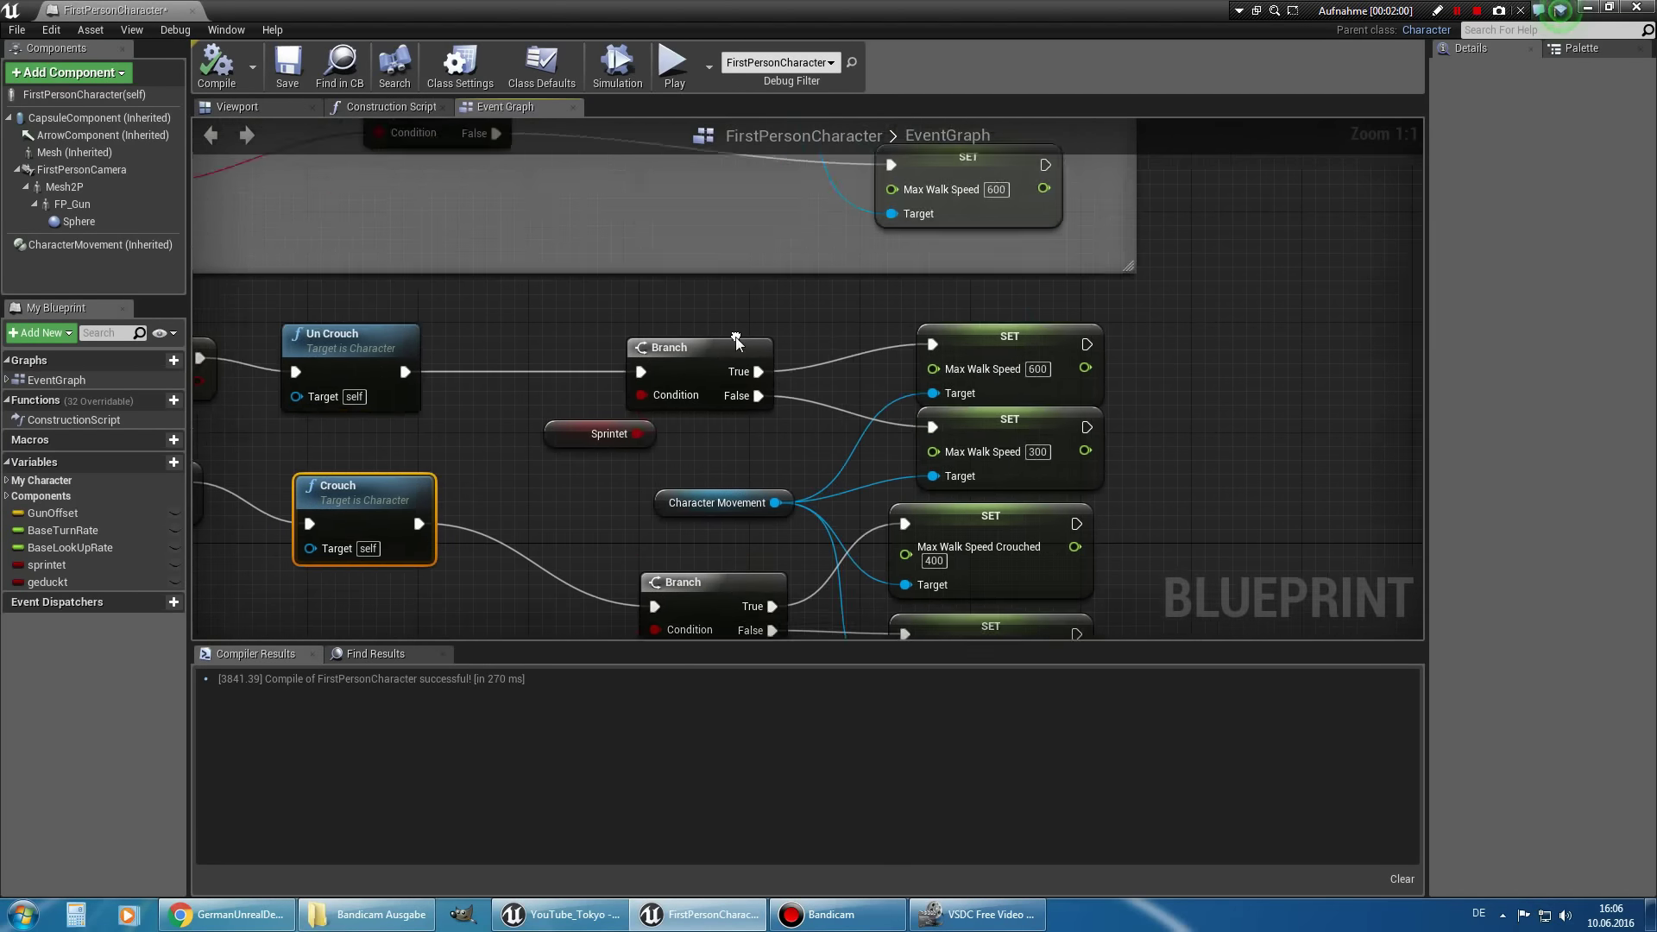
pyautogui.scroll(-2, 736, 341)
pyautogui.moveTo(724, 475); pyautogui.dragTo(763, 561, button='right')
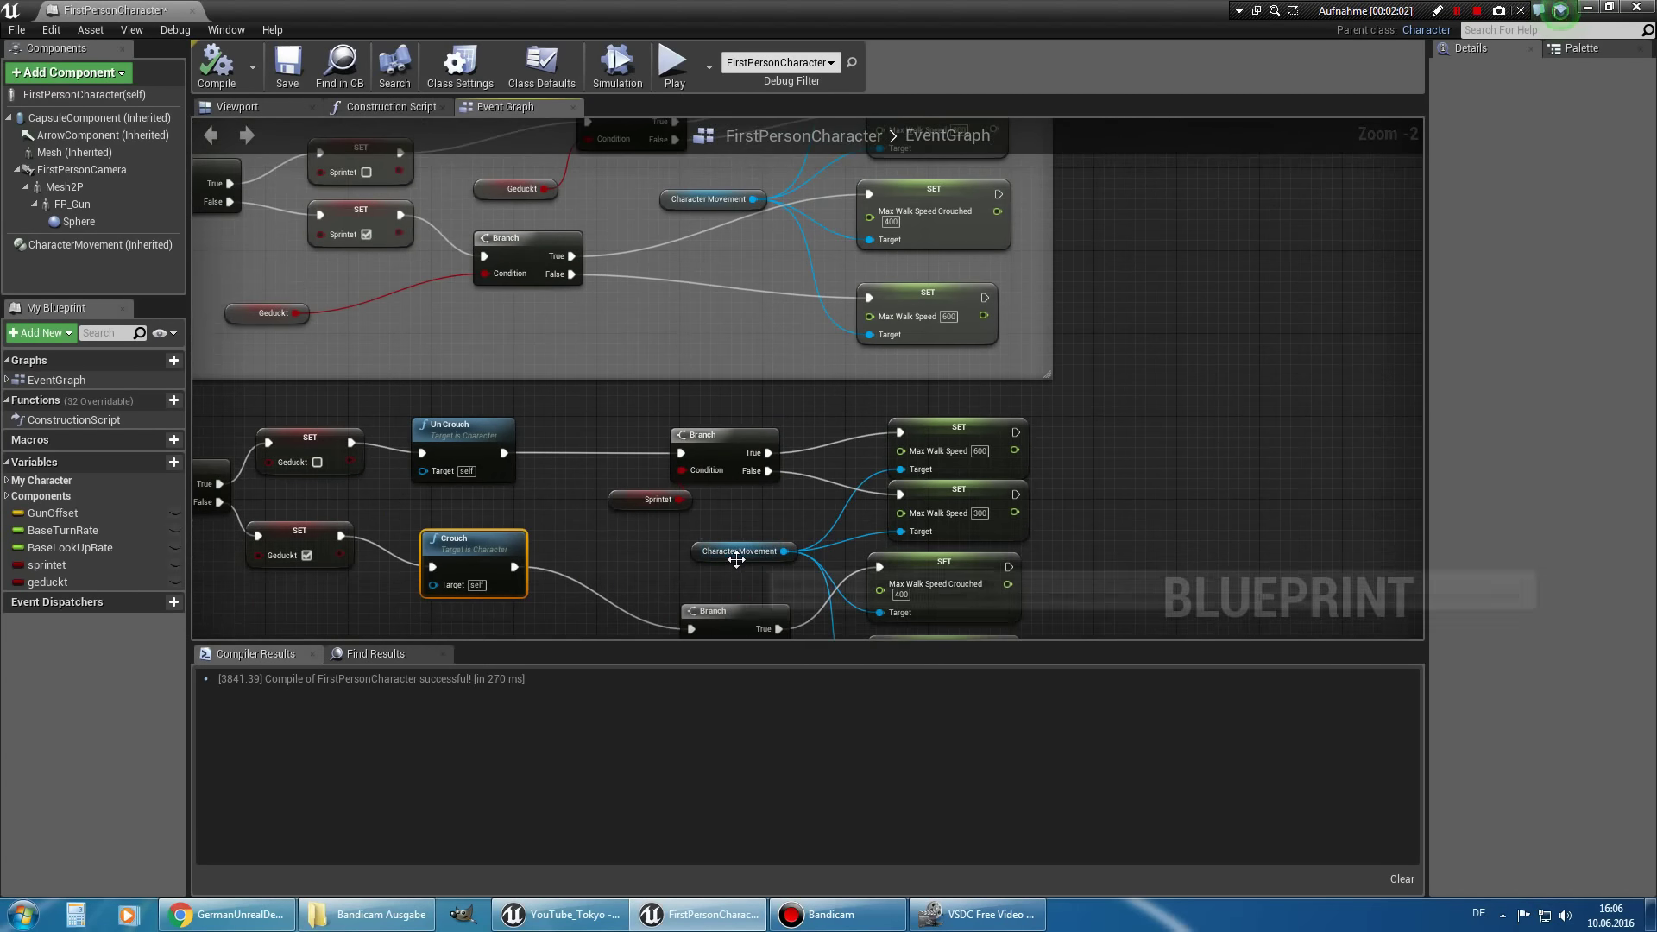
# Move the Character Movement getter up between the two crouch branches near Geduckt.
pyautogui.moveTo(736, 561); pyautogui.dragTo(570, 219)
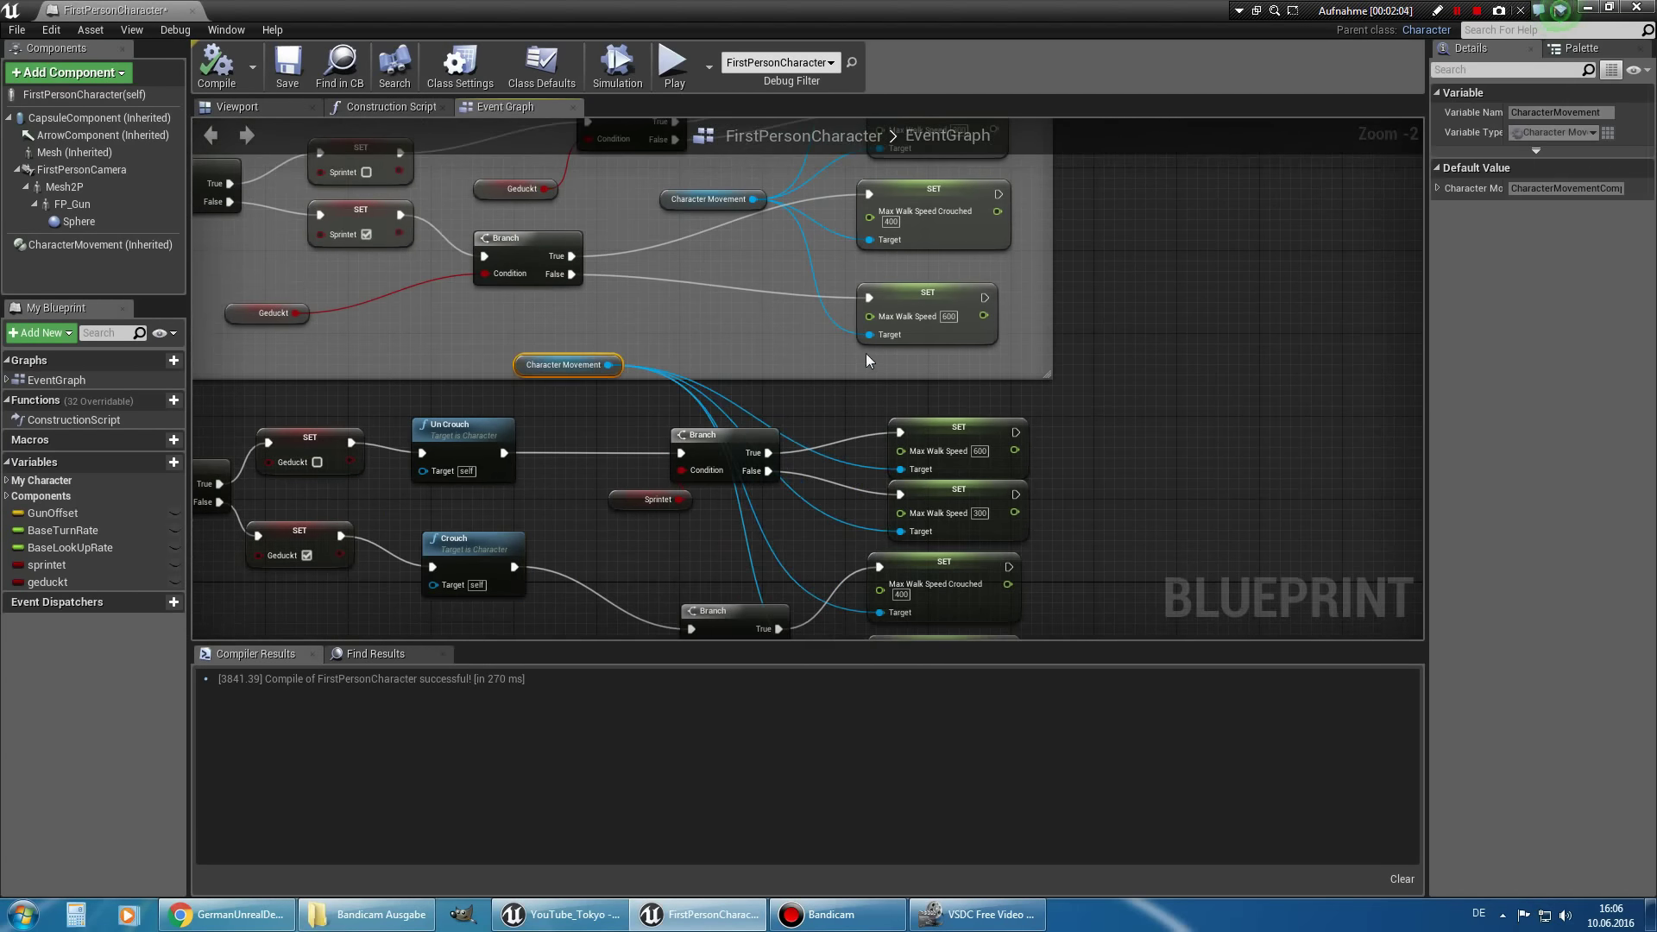
pyautogui.moveTo(534, 399); pyautogui.dragTo(510, 408, button='right')
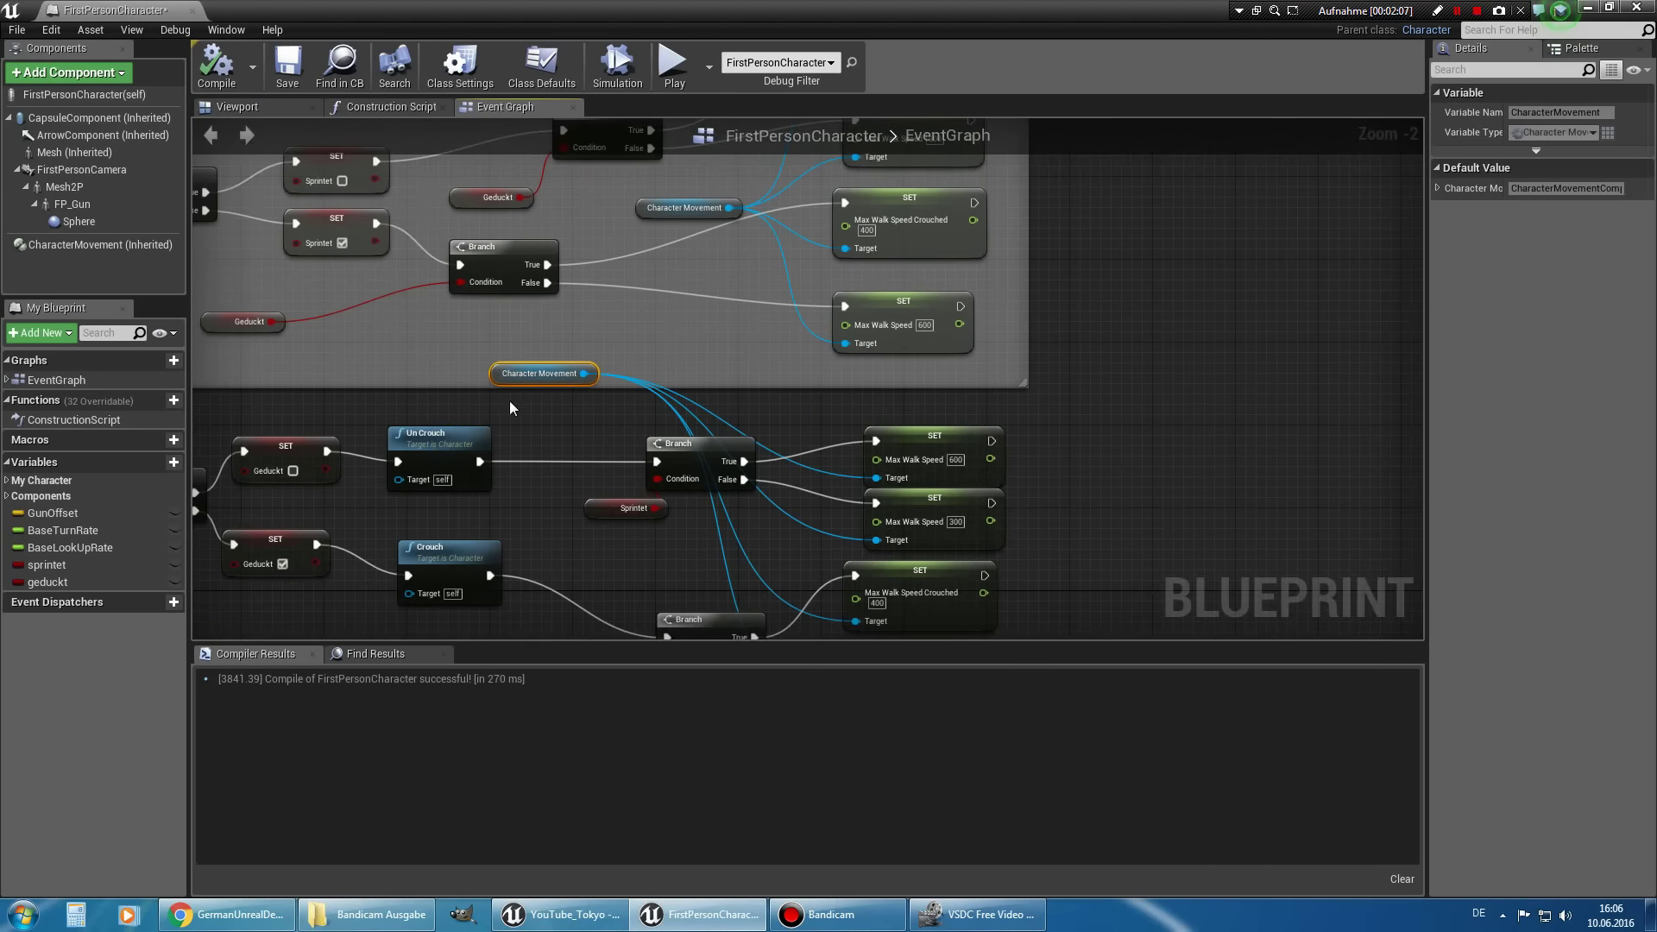
pyautogui.scroll(1, 805, 590)
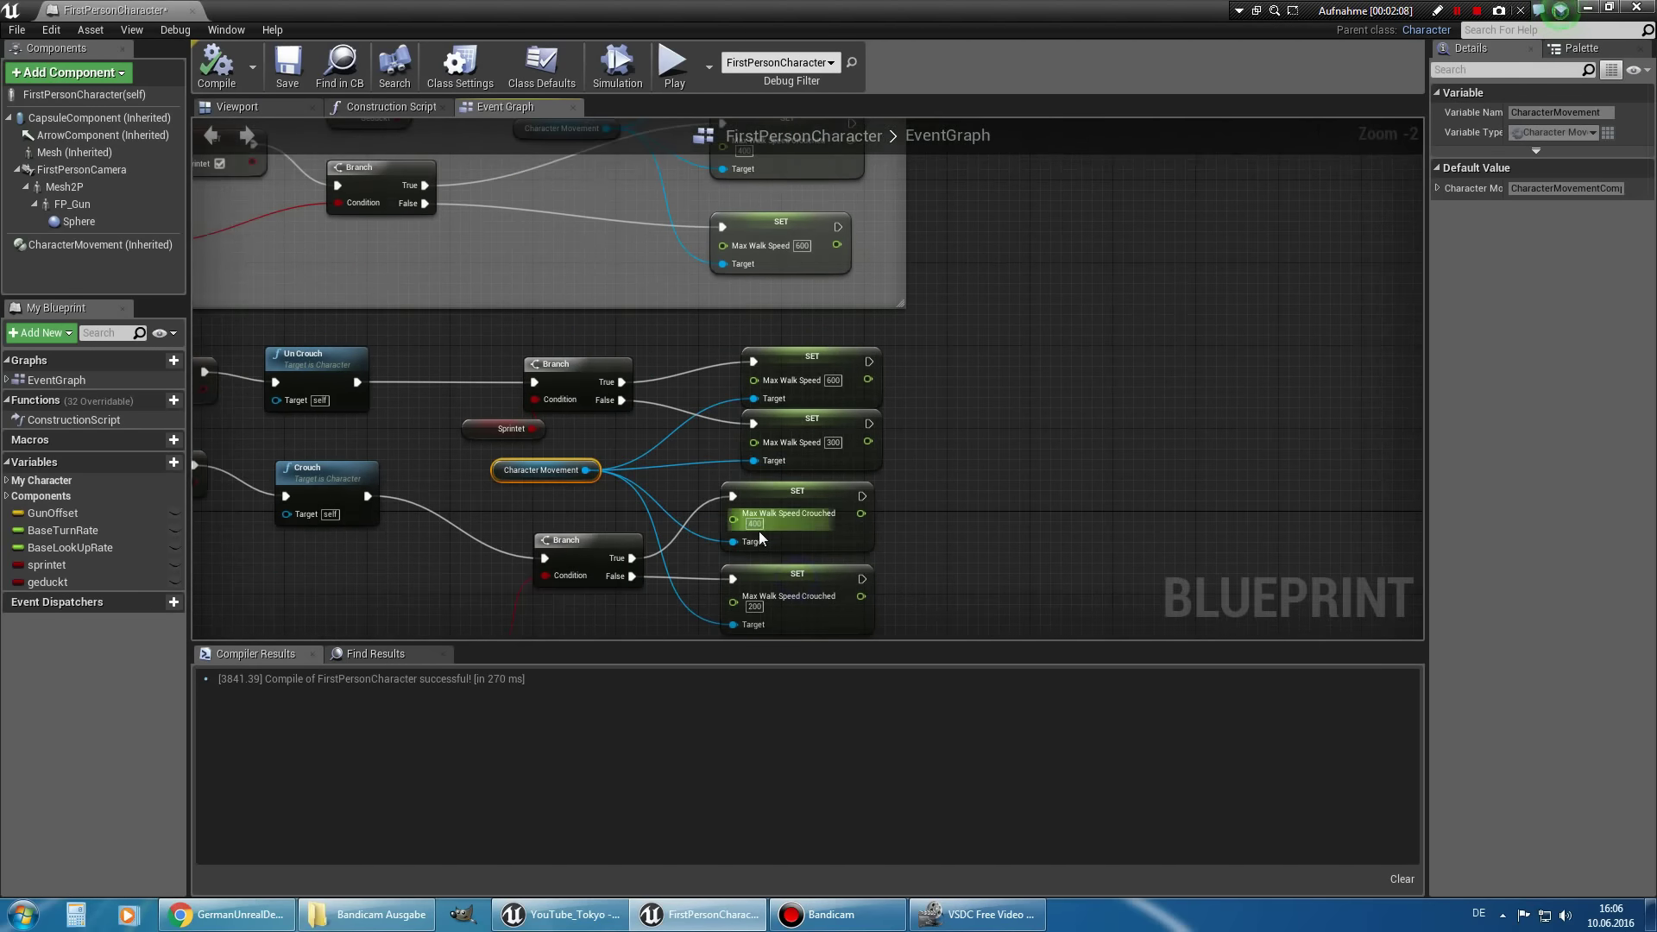
pyautogui.scroll(1, 941, 590)
pyautogui.moveTo(754, 535); pyautogui.dragTo(718, 449, button='right')
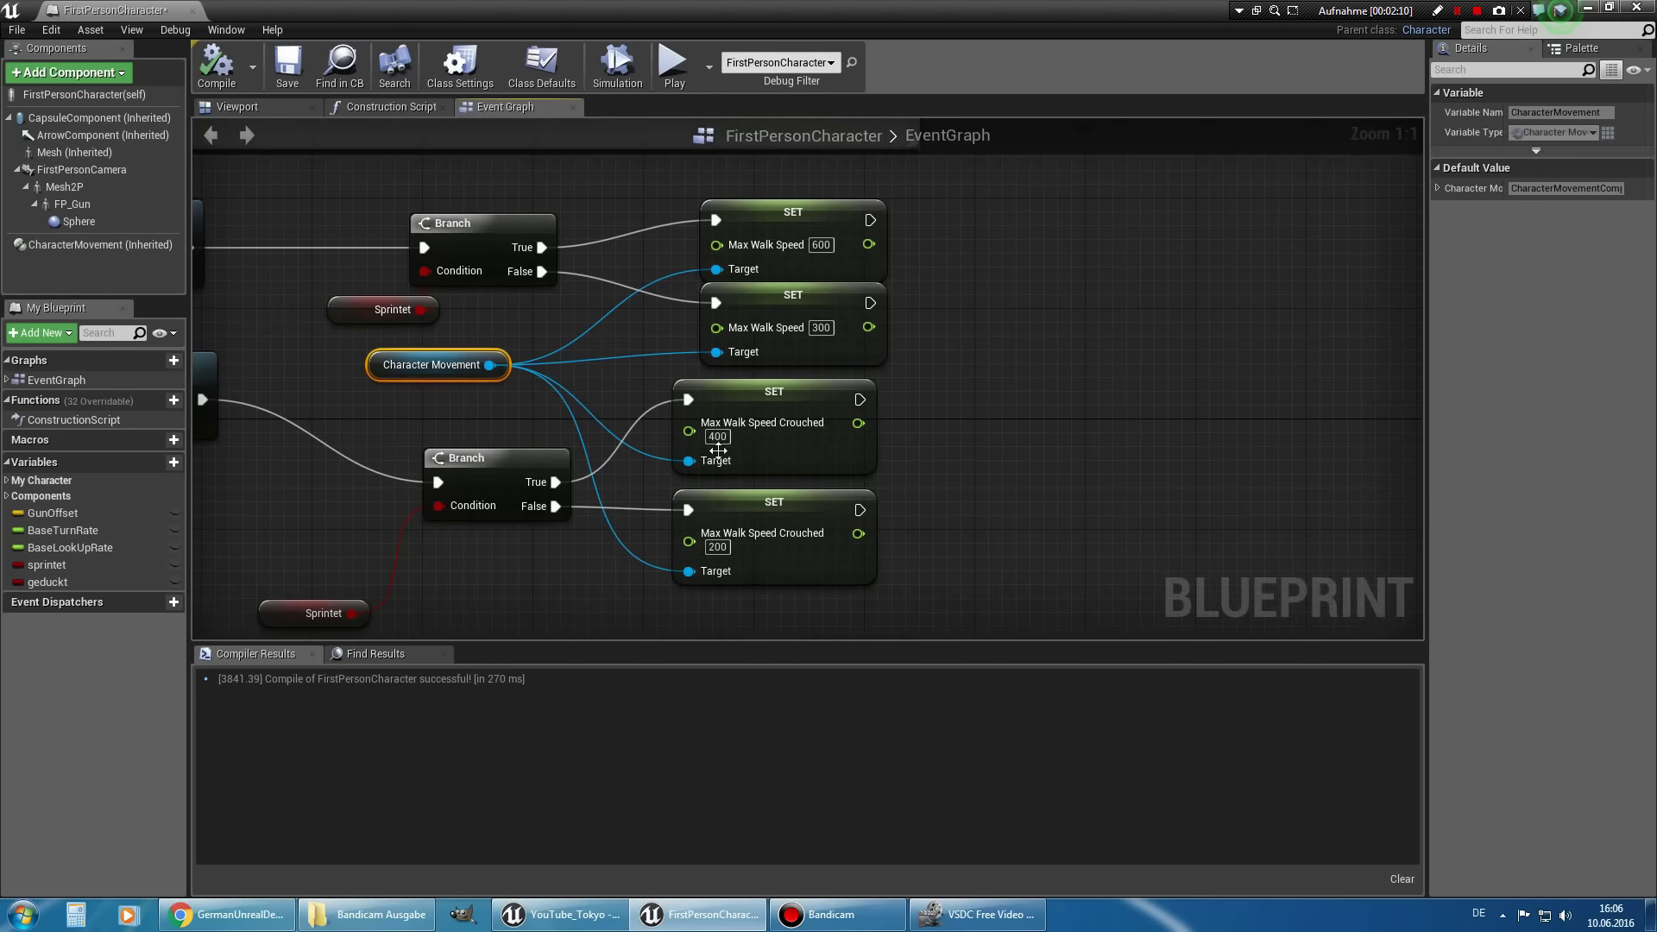
pyautogui.moveTo(688, 368); pyautogui.dragTo(758, 384, button='right')
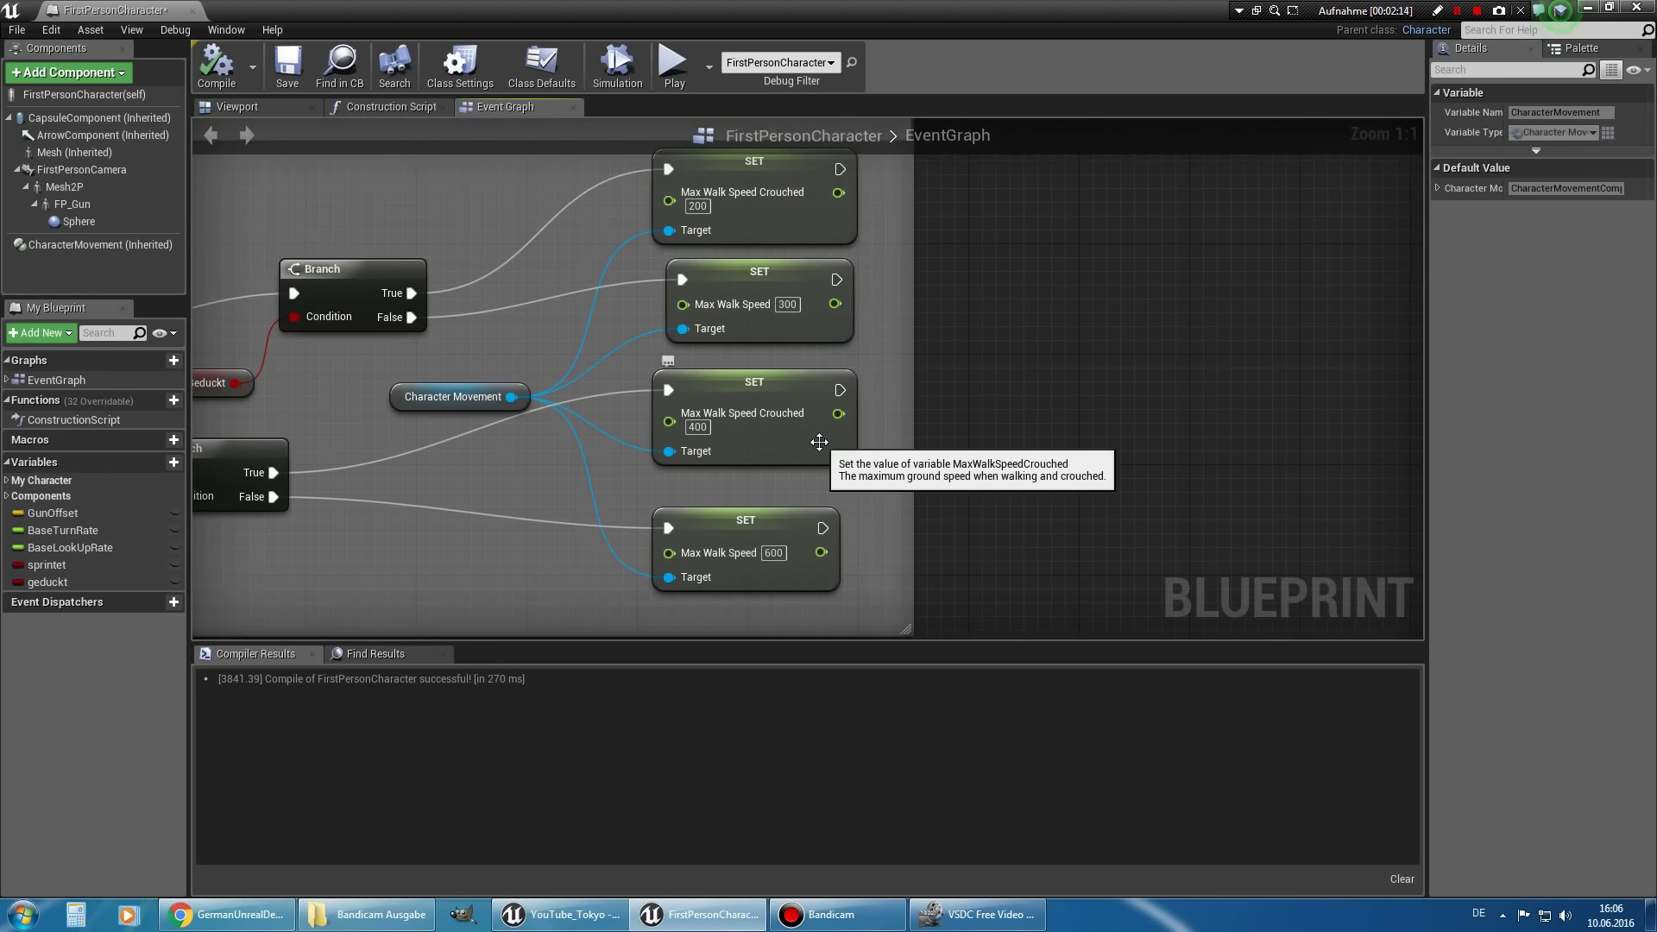
# Marquee-select the crouch group's nodes, then deselect to view the Sprinten comment.
pyautogui.scroll(-1, 824, 453)
pyautogui.scroll(-1, 837, 474)
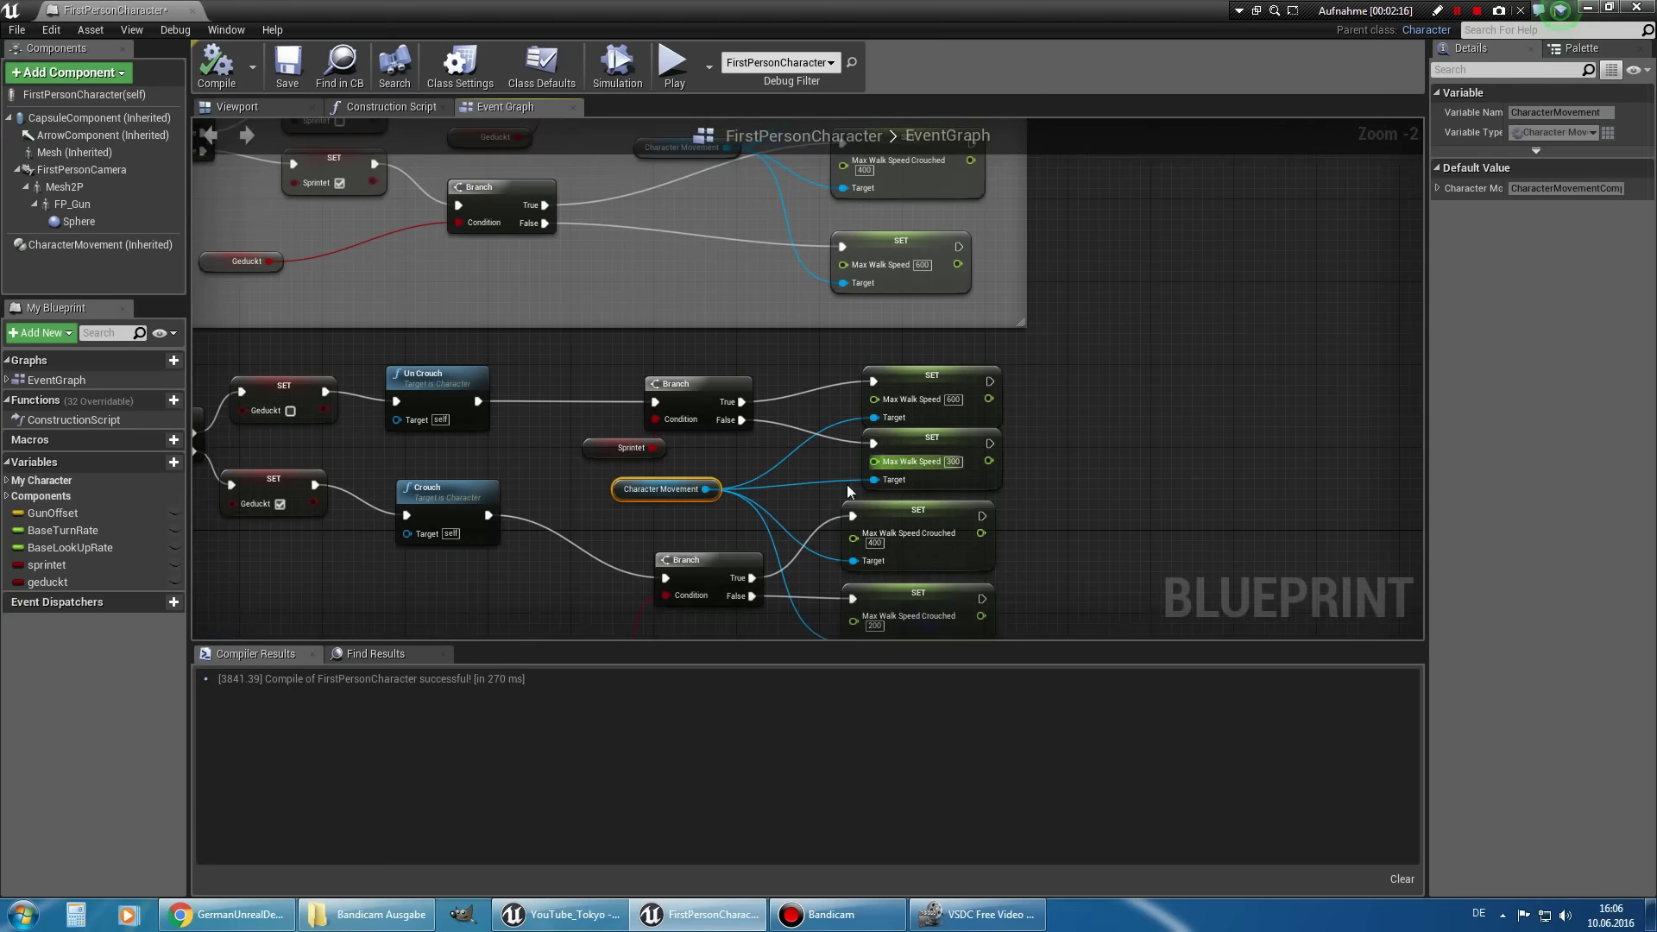
pyautogui.moveTo(920, 546)
pyautogui.mouseDown(button='right')
pyautogui.moveTo(899, 507)
pyautogui.moveTo(790, 634)
pyautogui.mouseUp(button='right')
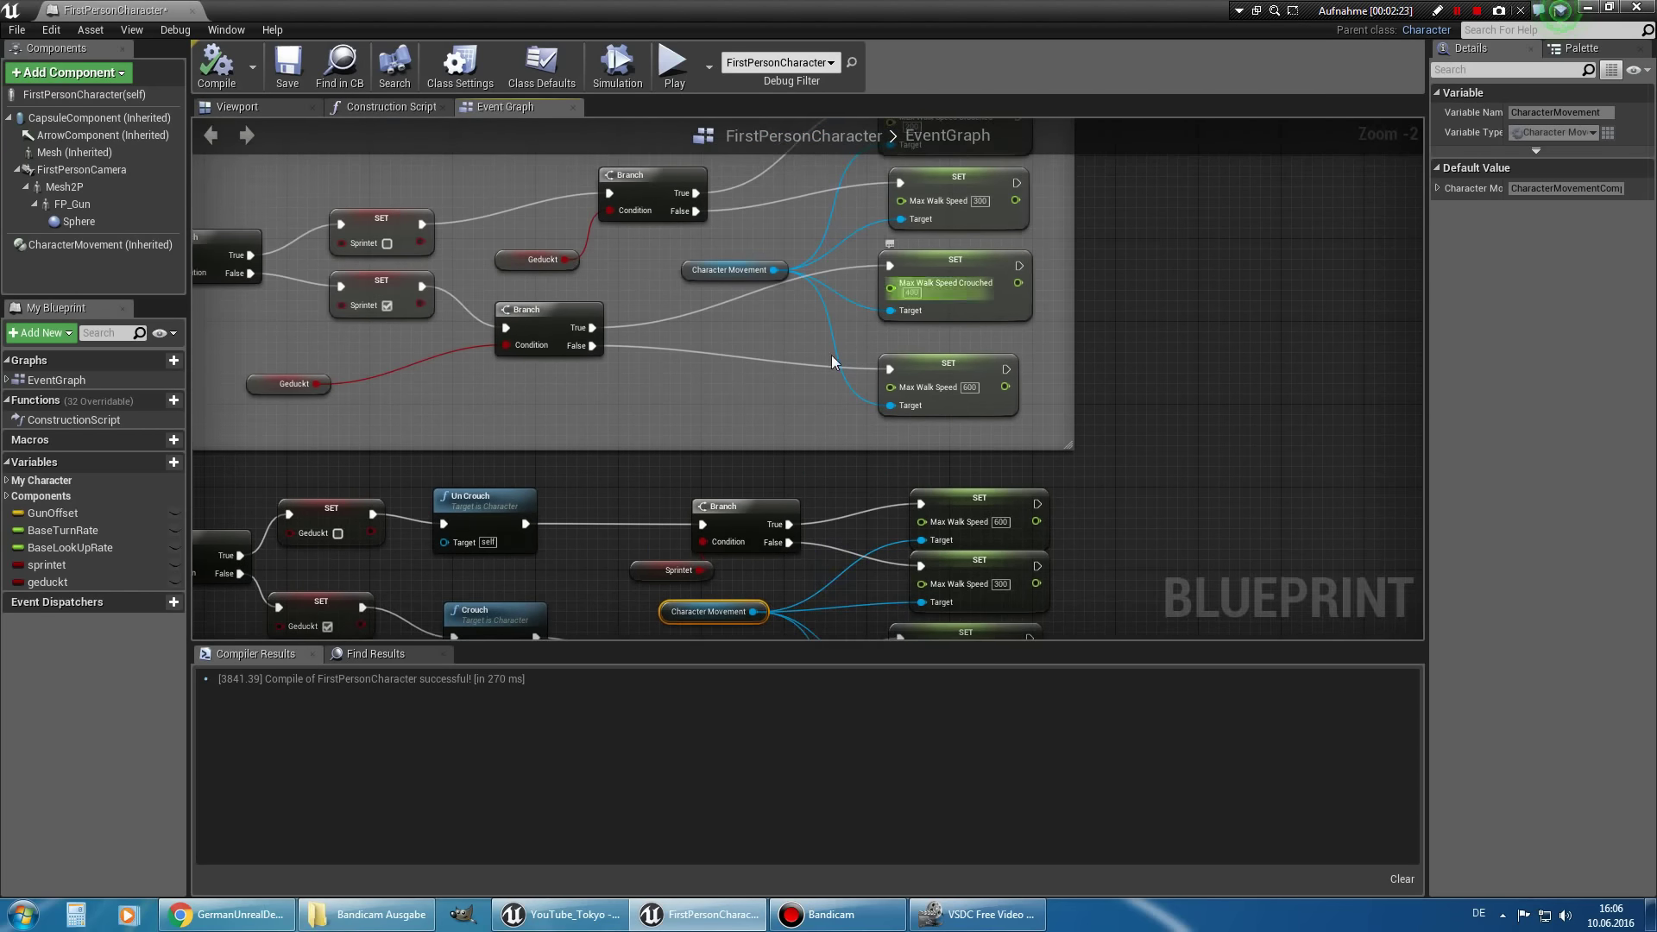
pyautogui.scroll(-2, 833, 363)
pyautogui.moveTo(1214, 312); pyautogui.dragTo(432, 472)
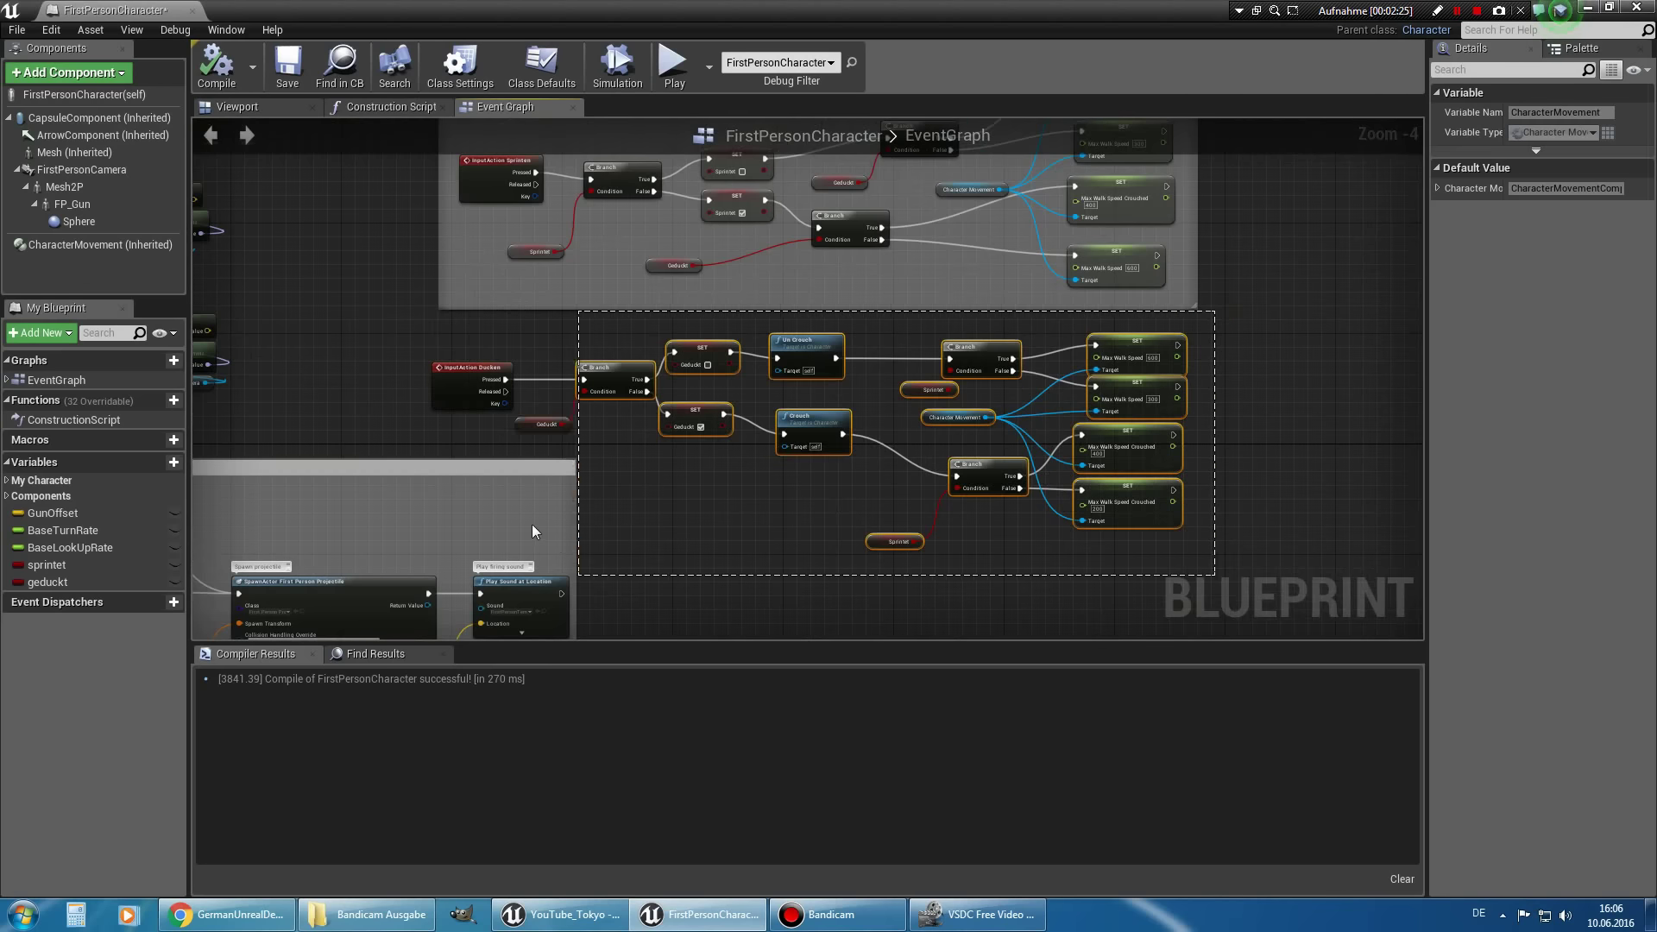
pyautogui.moveTo(1286, 344); pyautogui.dragTo(1232, 462, button='right')
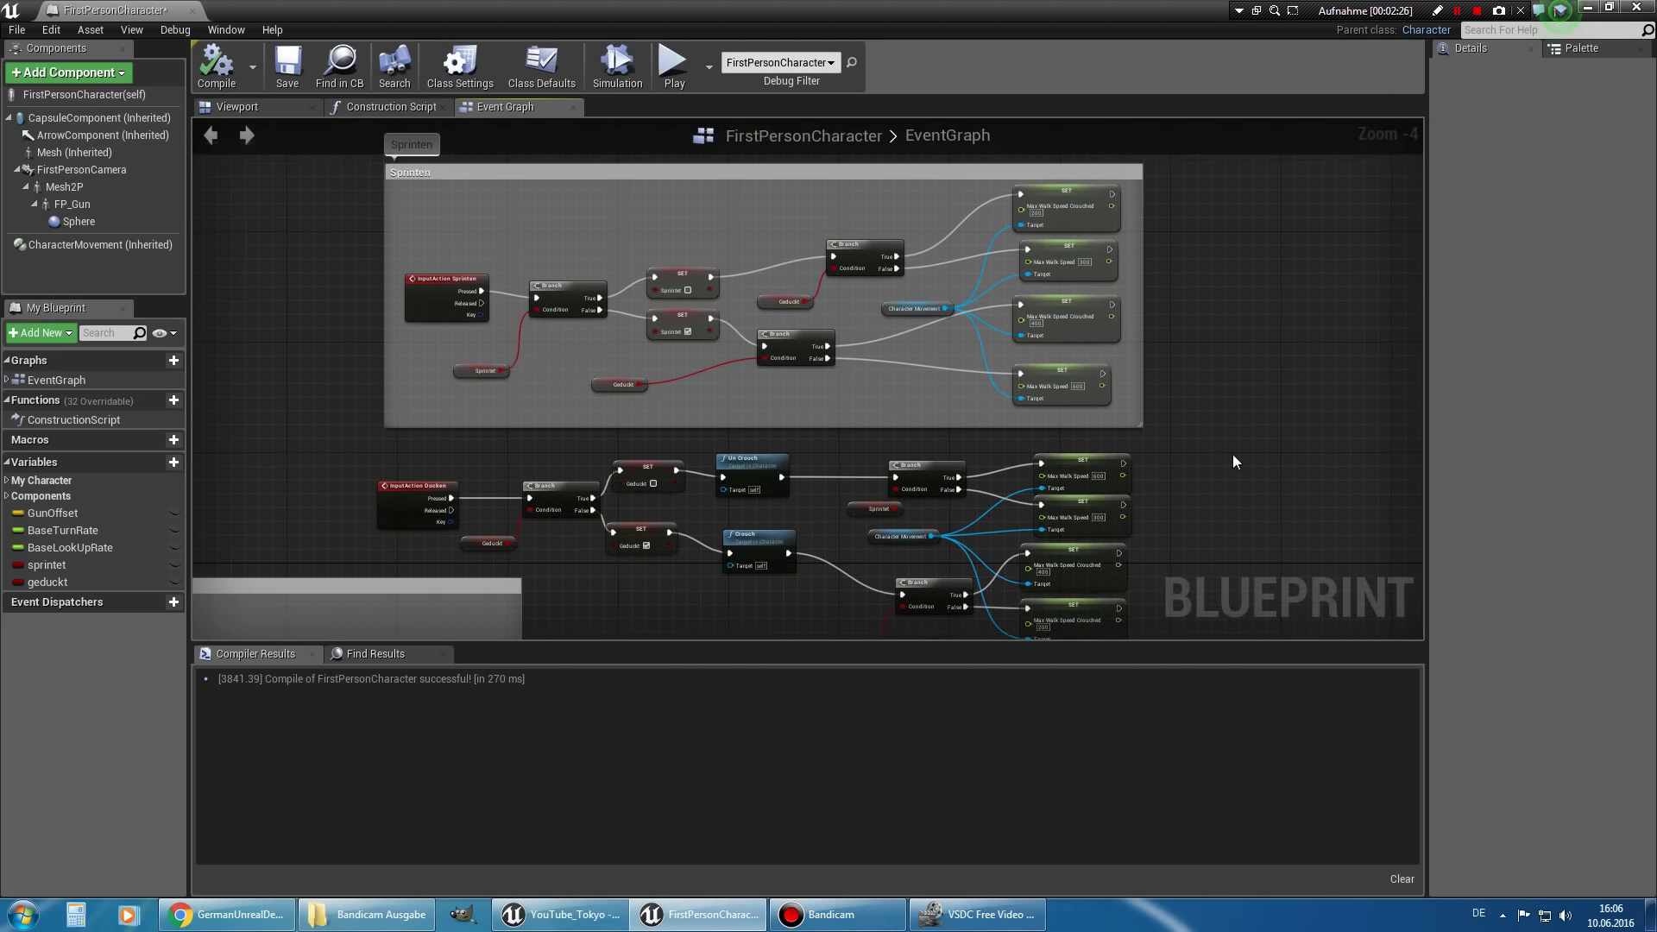
# Shrink the blueprint window to frame both groups, then maximize it again.
pyautogui.moveTo(145, 11); pyautogui.dragTo(1139, 287)
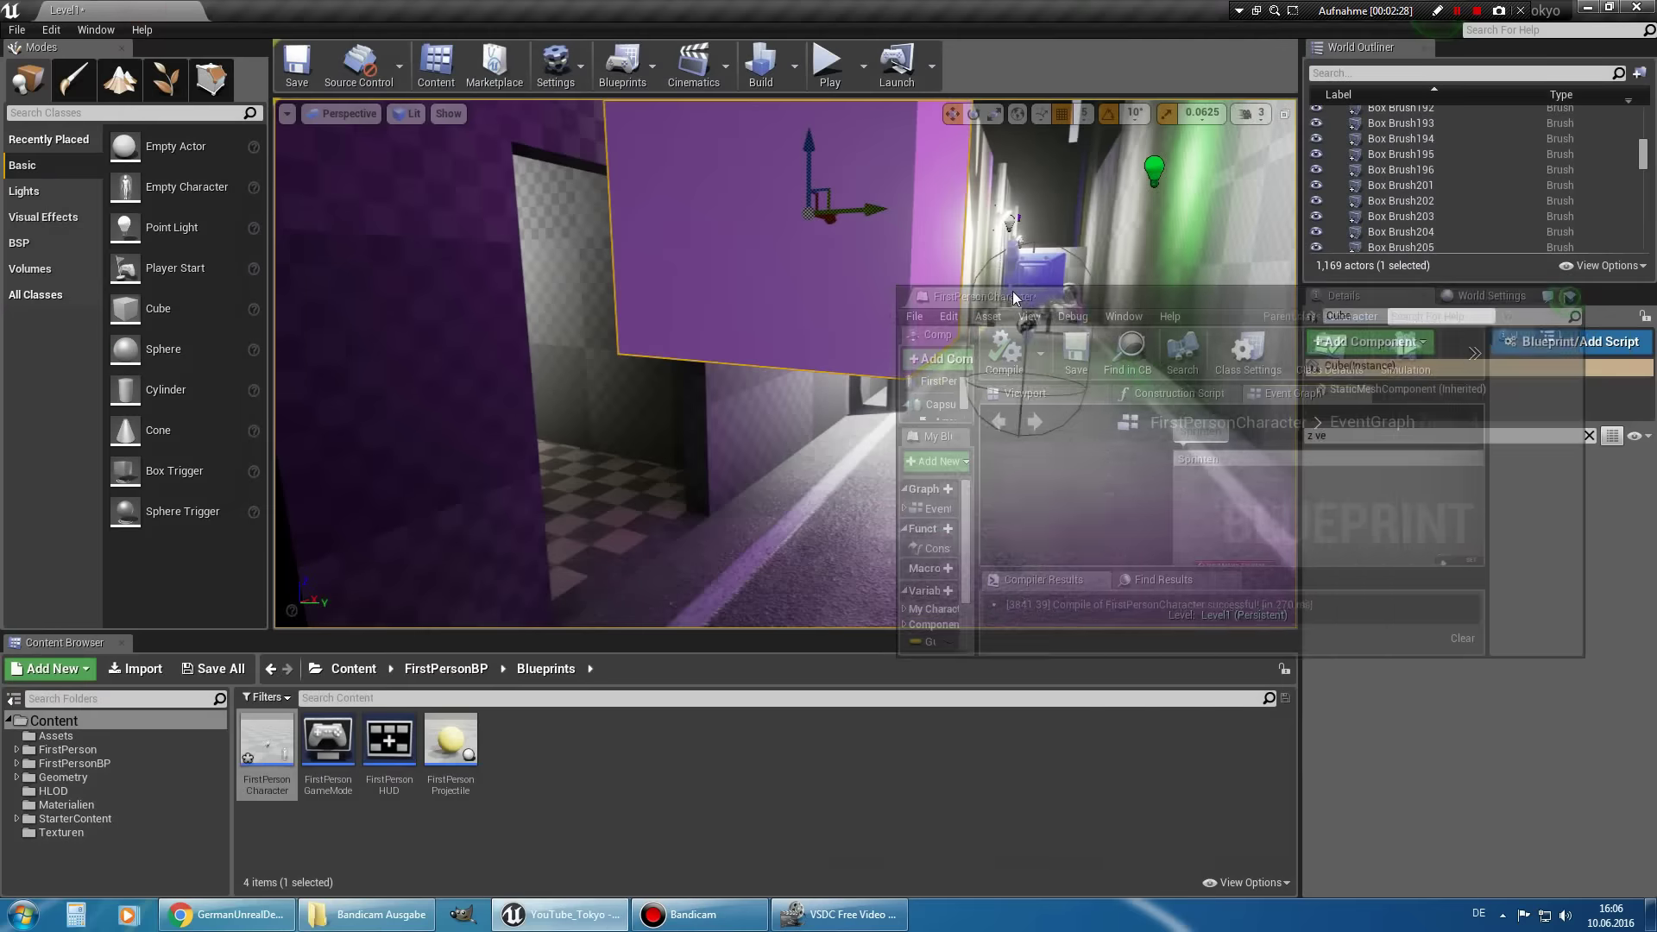
pyautogui.scroll(-1, 1453, 500)
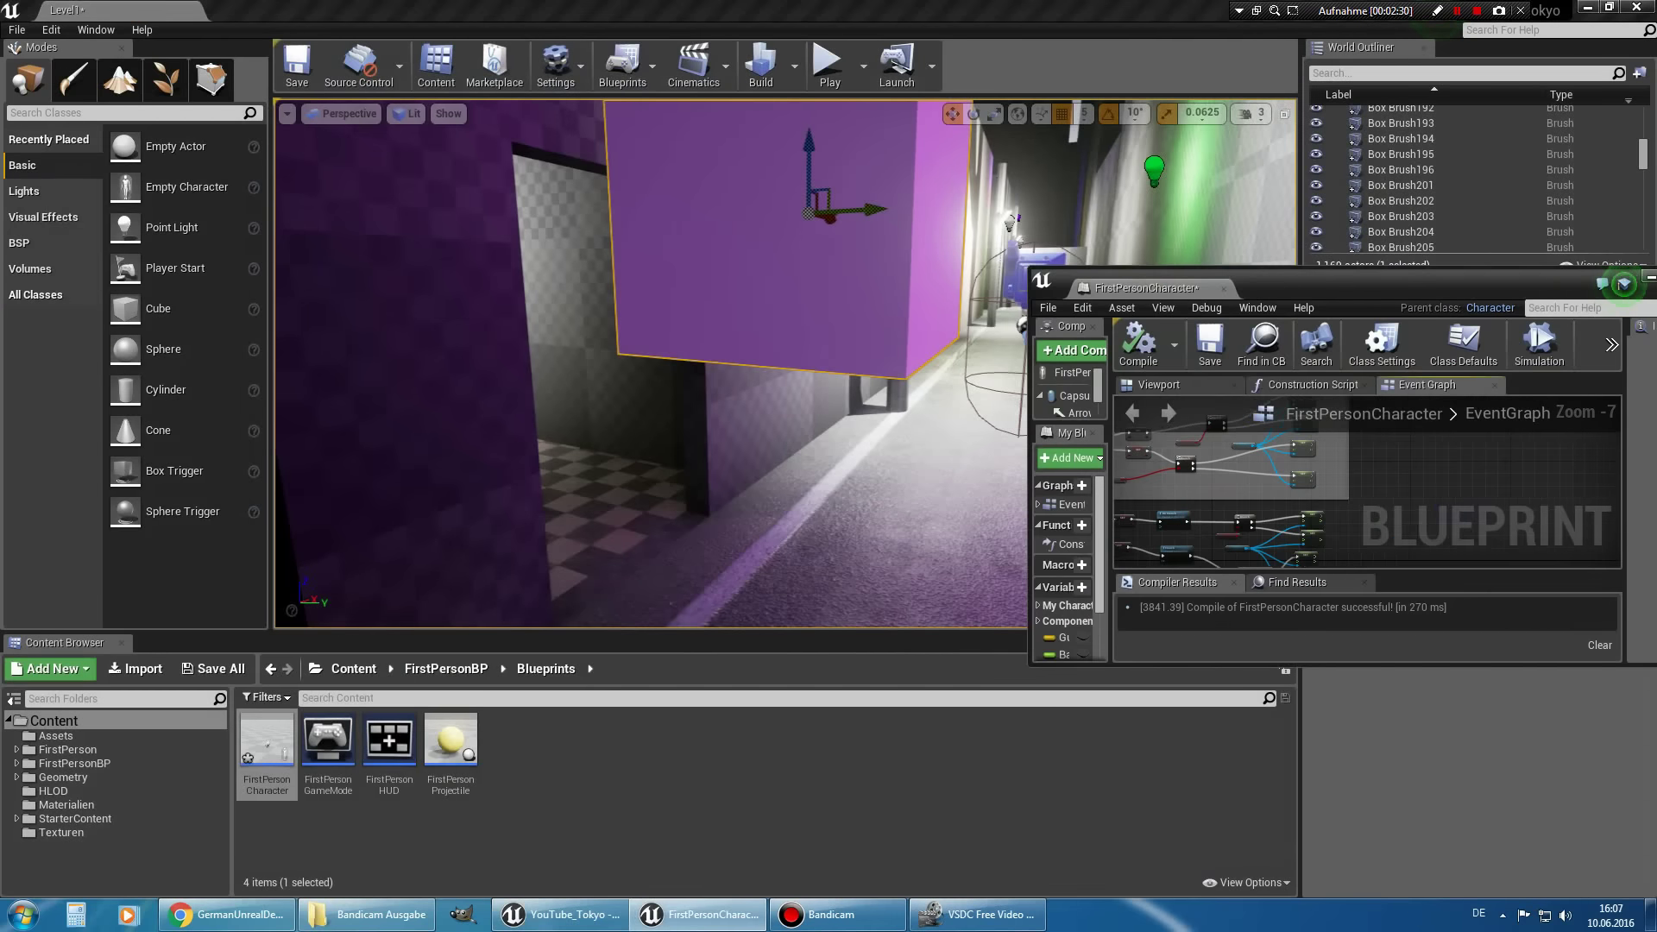
pyautogui.moveTo(1453, 500); pyautogui.dragTo(1259, 466, button='right')
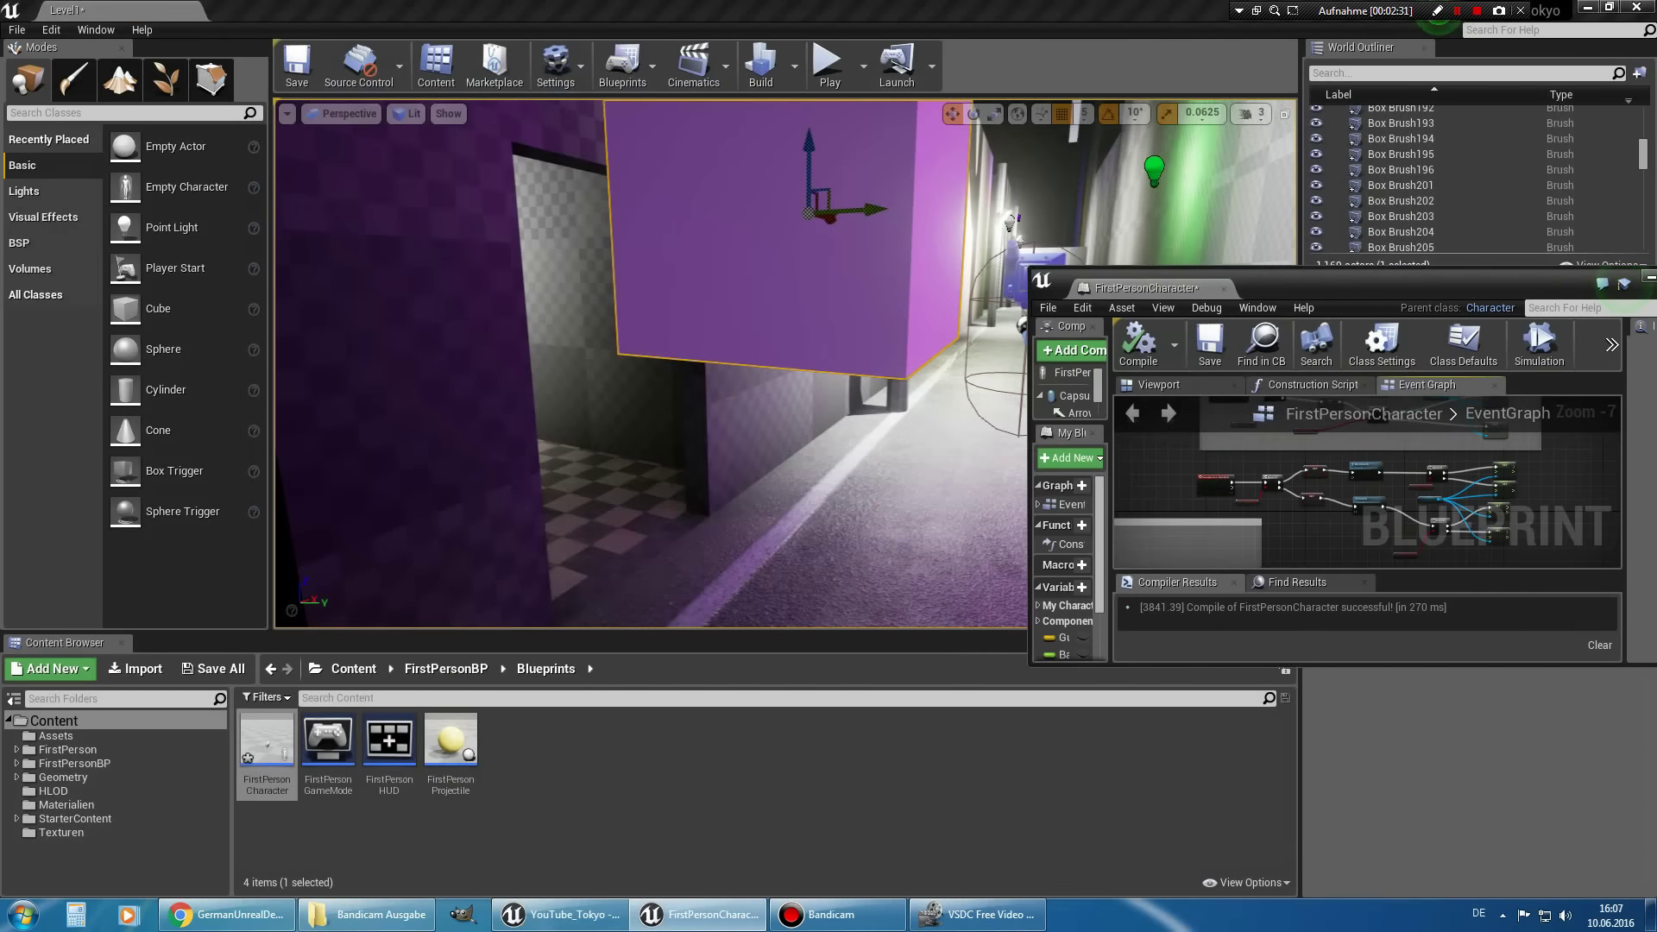
pyautogui.doubleClick(1374, 289)
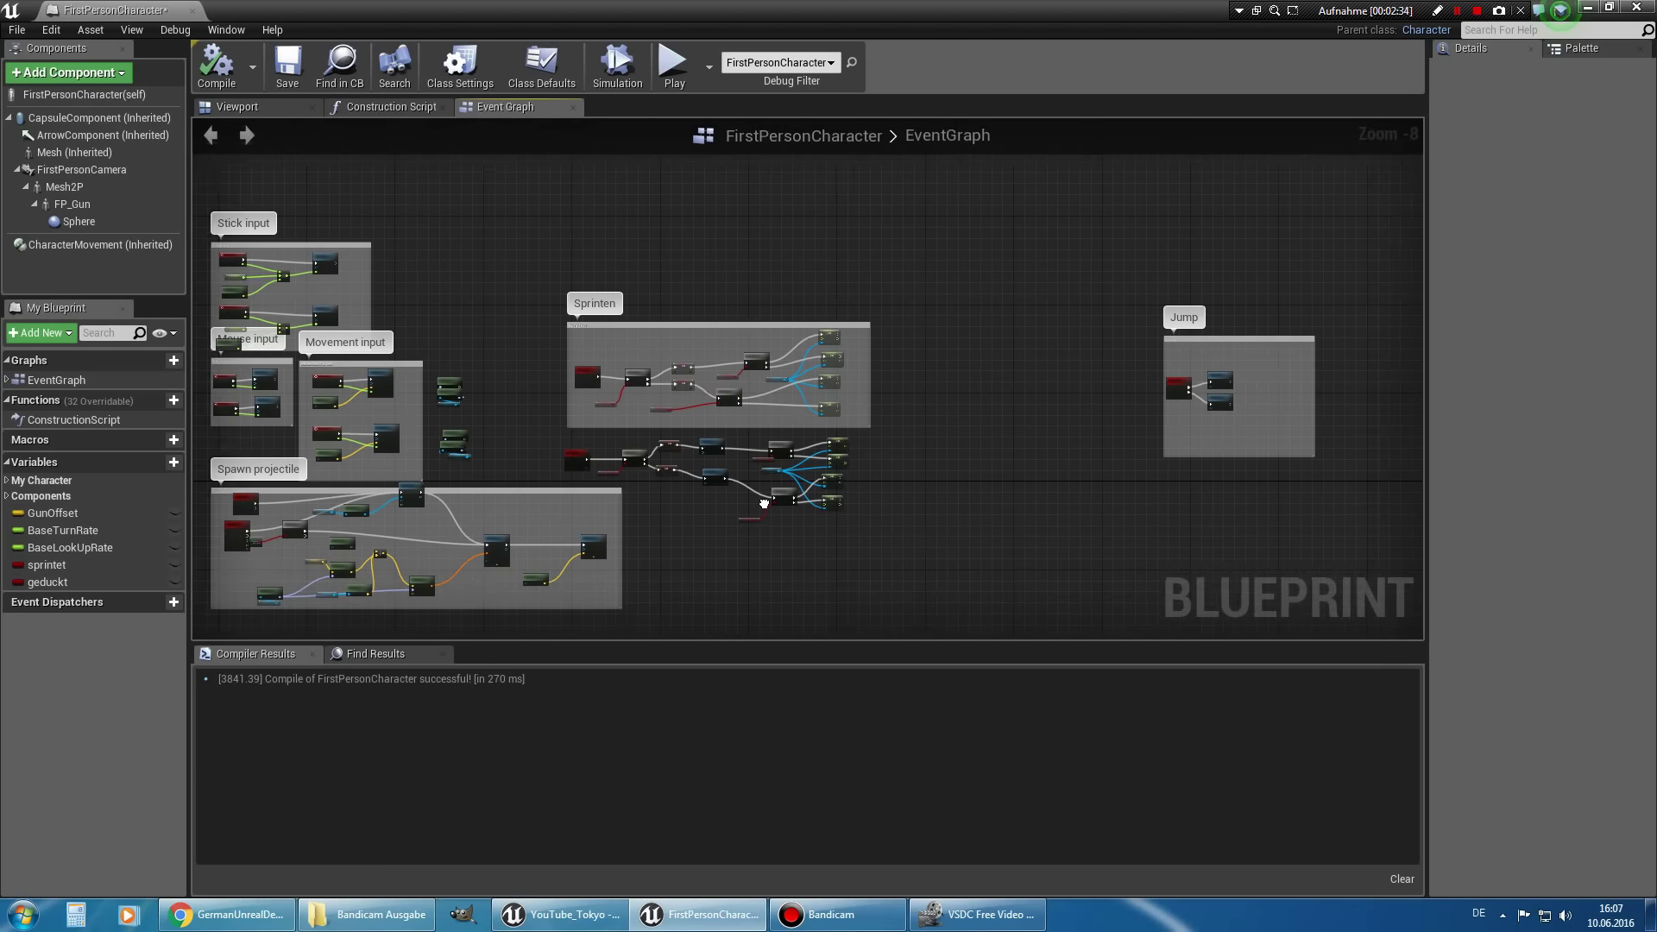
# Review the Max Walk Speed setters: 200 and 400 crouched, 300 and 600 walking.
pyautogui.moveTo(752, 523)
pyautogui.mouseDown(button='right')
pyautogui.moveTo(790, 502)
pyautogui.moveTo(672, 224)
pyautogui.mouseUp(button='right')
pyautogui.scroll(8, 790, 503)
pyautogui.moveTo(628, 316); pyautogui.dragTo(766, 261, button='right')
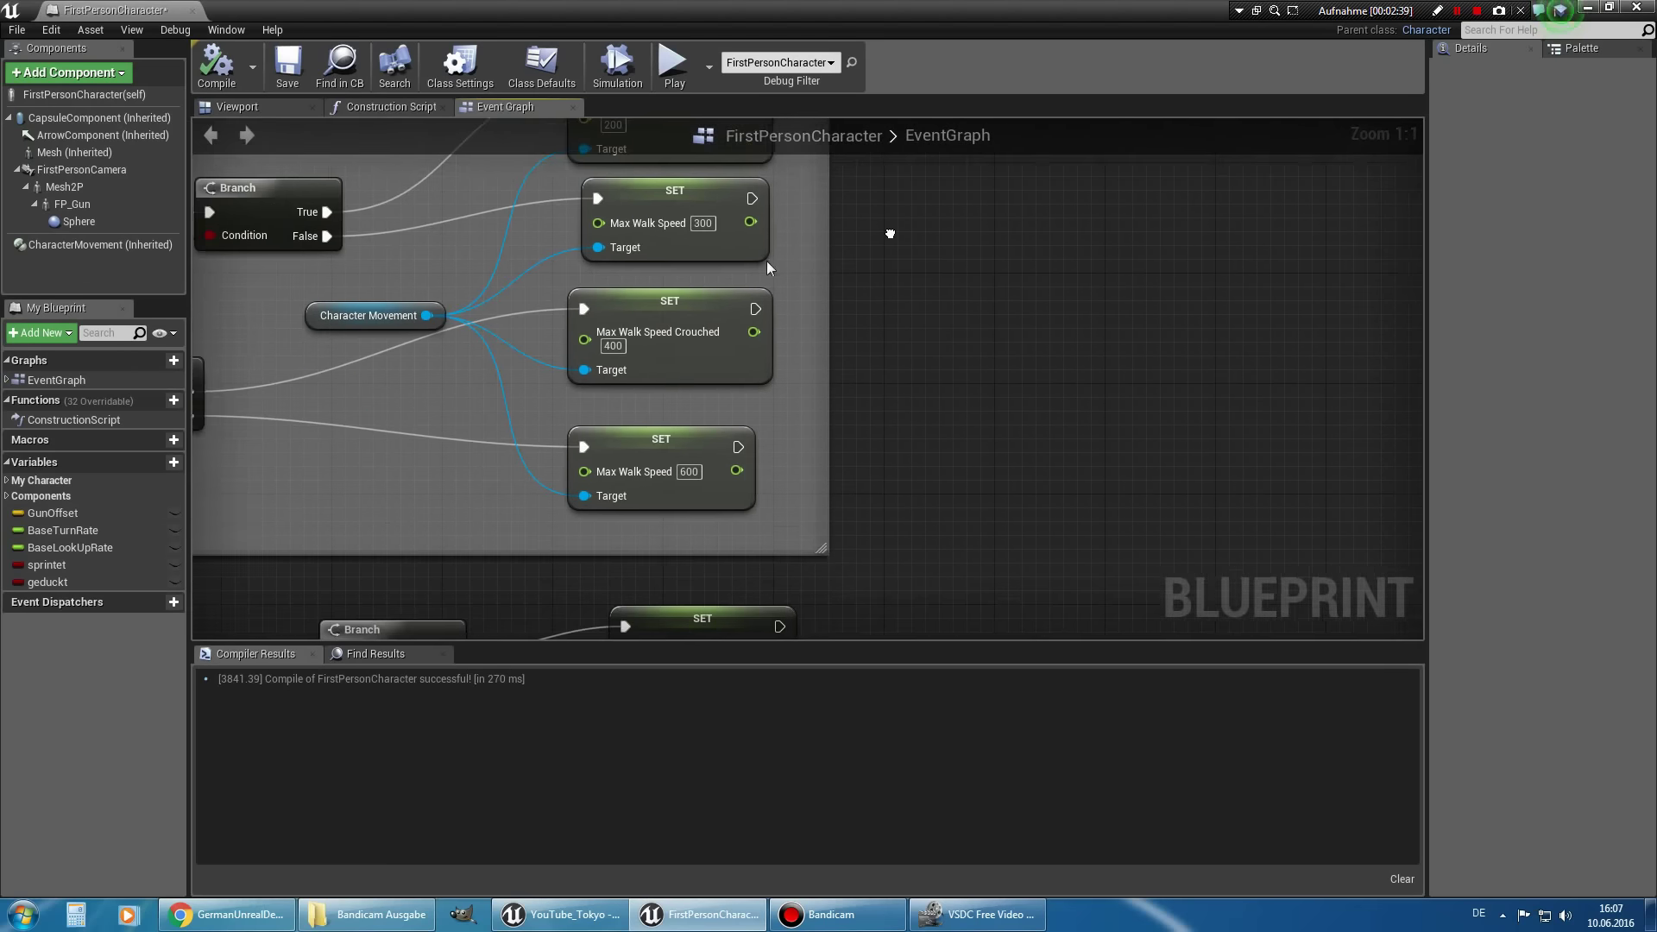
pyautogui.moveTo(779, 321)
pyautogui.mouseDown(button='right')
pyautogui.moveTo(825, 511)
pyautogui.moveTo(817, 457)
pyautogui.mouseUp(button='right')
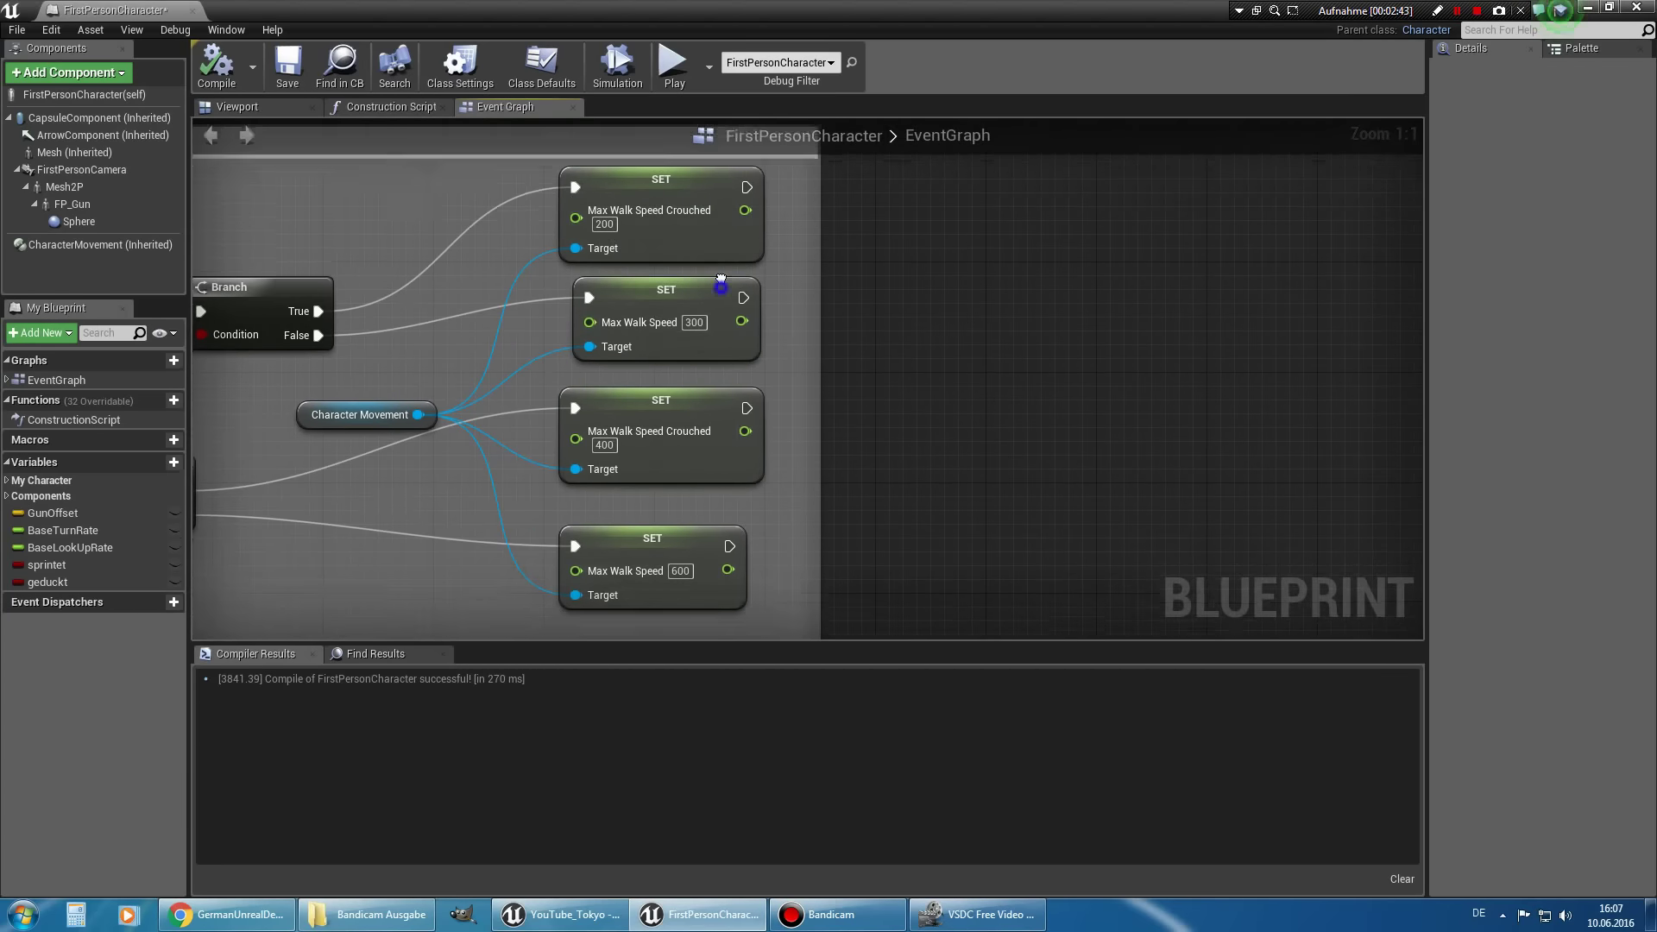
pyautogui.moveTo(777, 517); pyautogui.dragTo(819, 287, button='right')
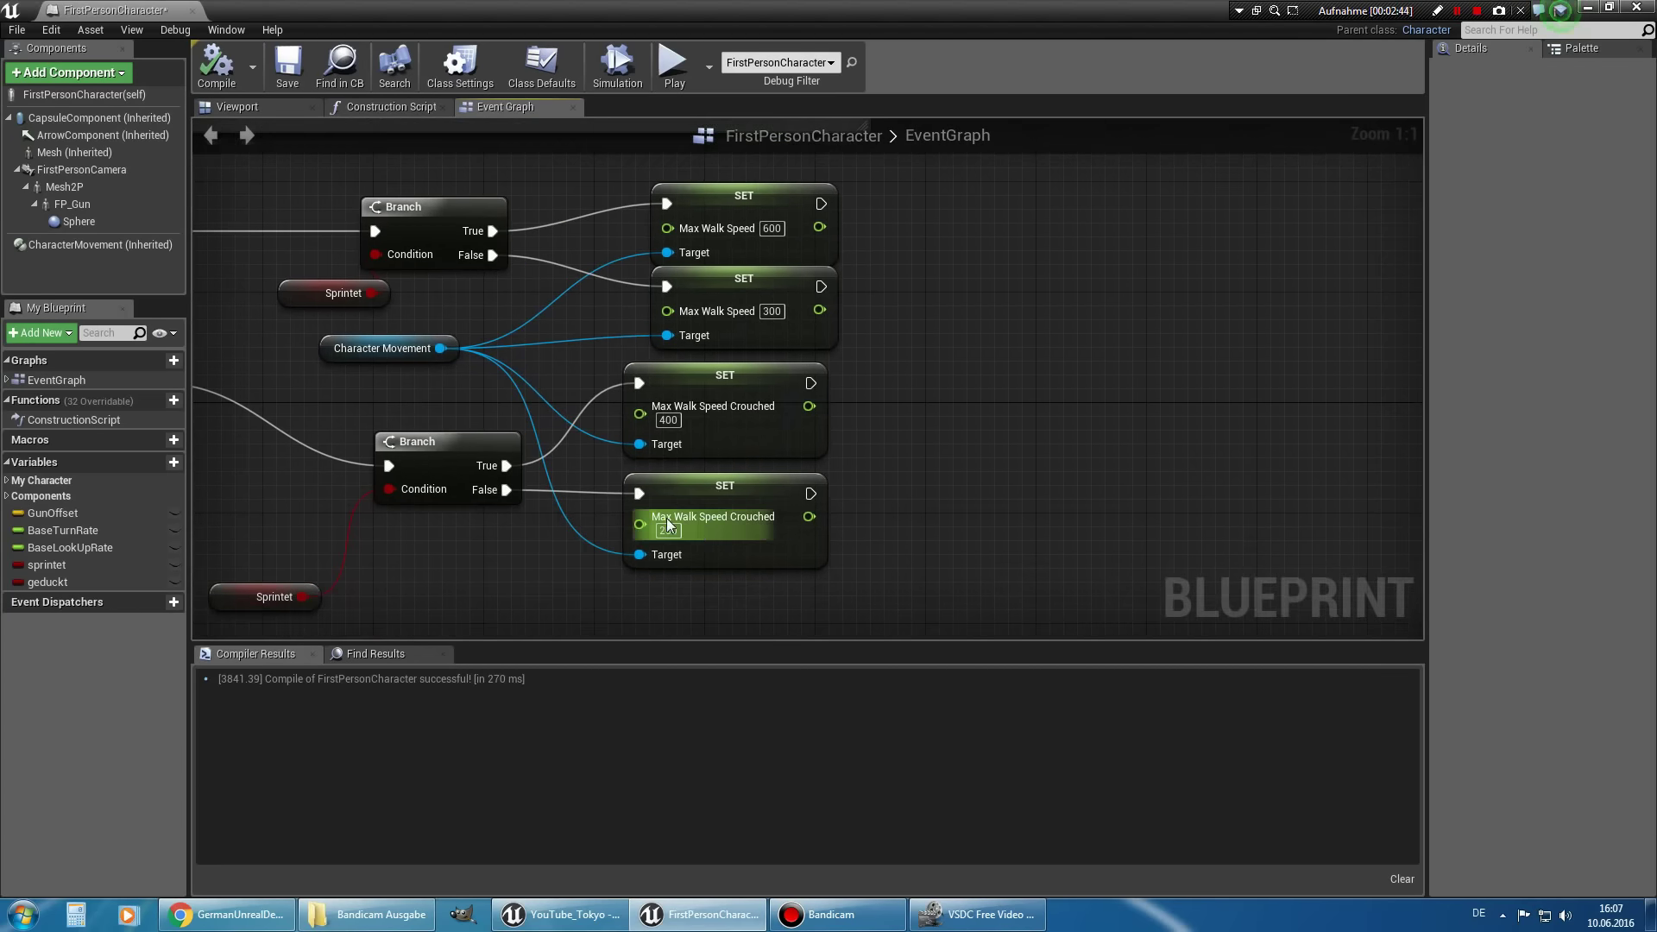
pyautogui.scroll(-2, 721, 516)
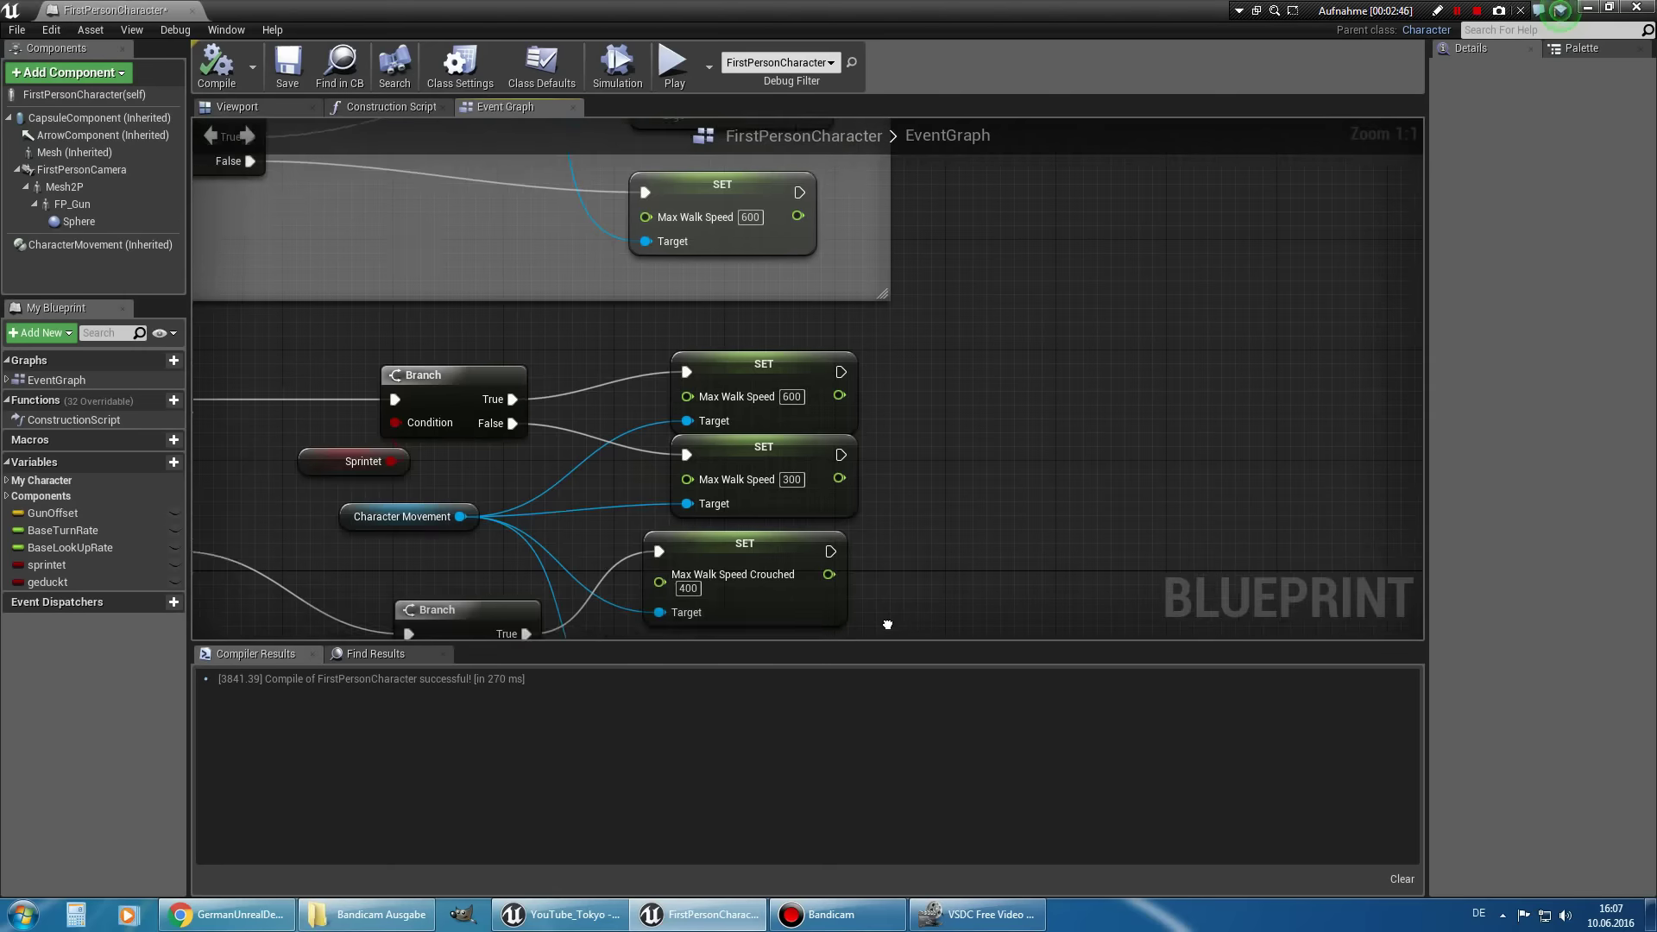
pyautogui.scroll(-2, 949, 476)
pyautogui.scroll(-1, 1029, 540)
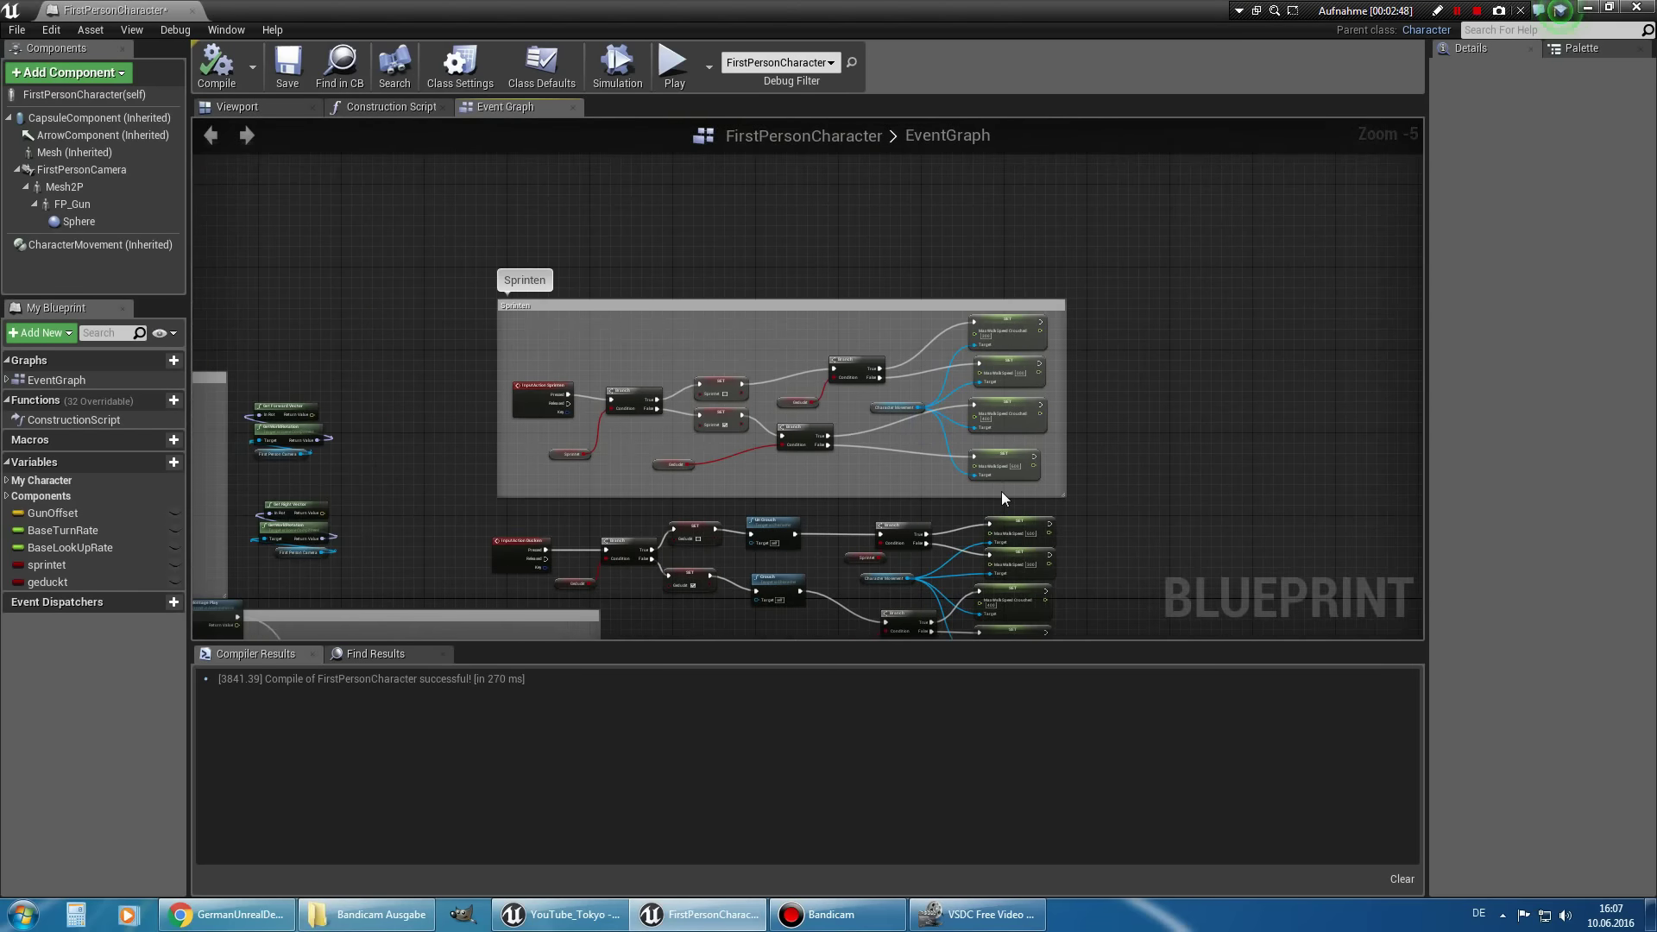
pyautogui.moveTo(1033, 411)
pyautogui.mouseDown(button='right')
pyautogui.moveTo(1023, 308)
pyautogui.moveTo(1043, 278)
pyautogui.mouseUp(button='right')
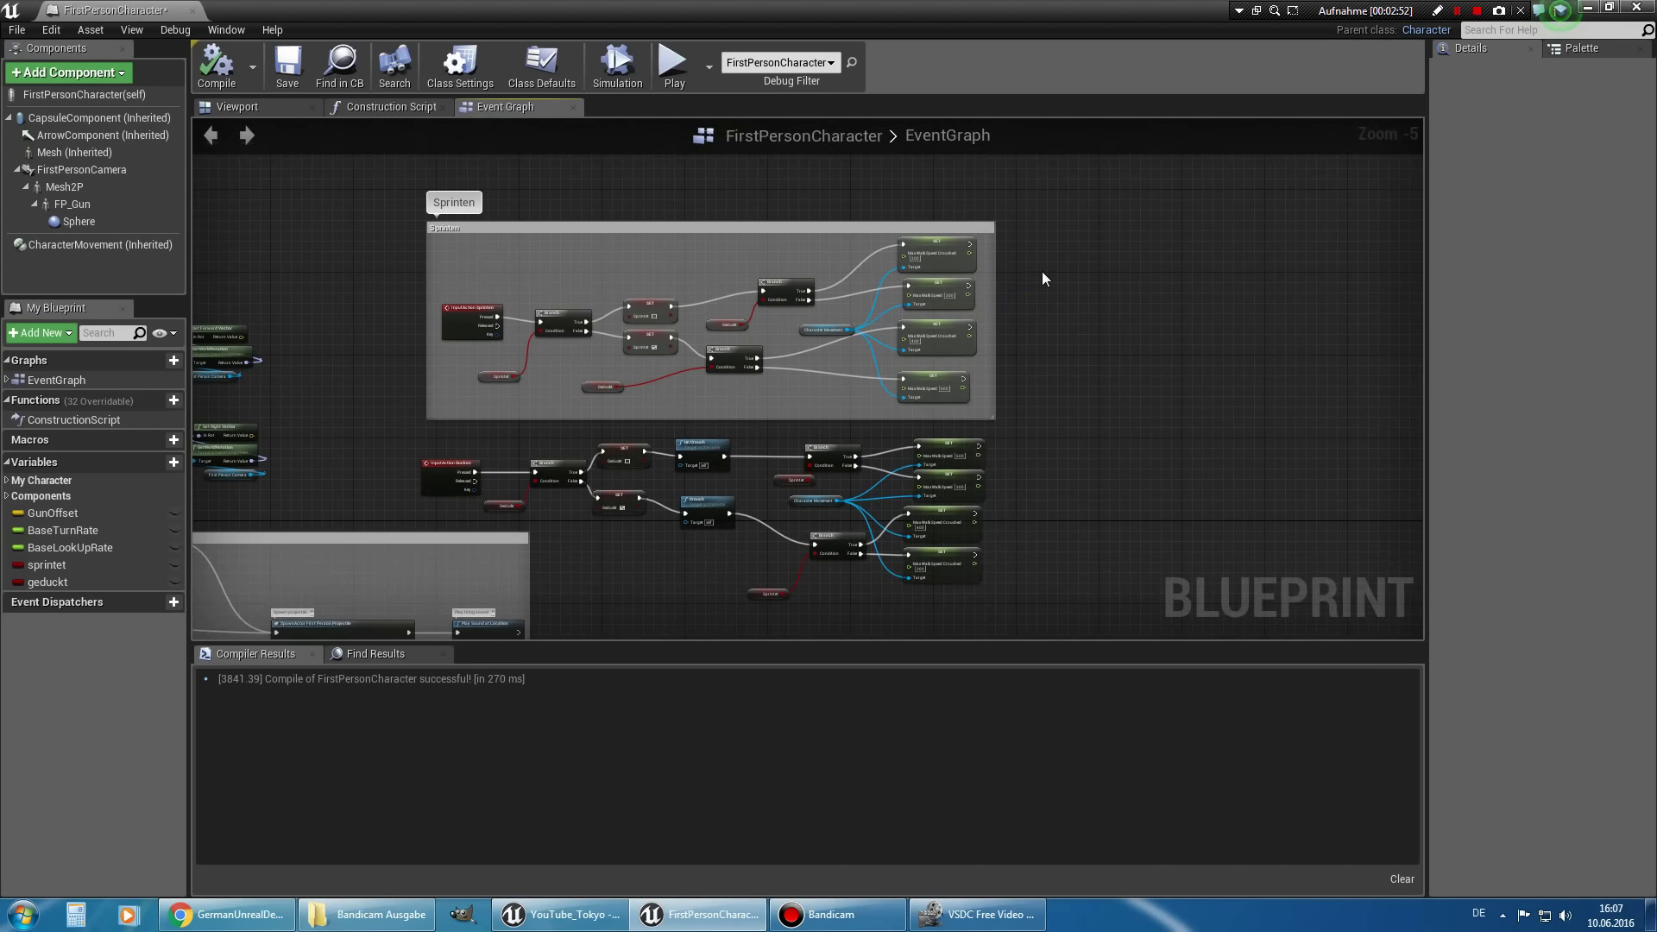